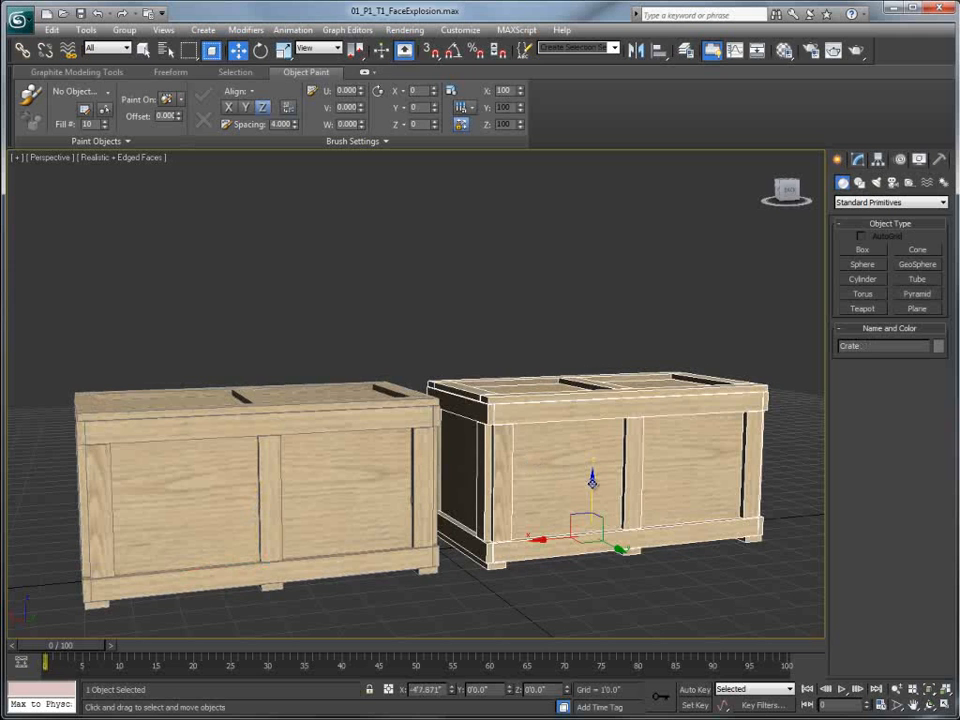
- Explode the left crate's mesh into separate objects with an angle threshold of 0
key(ctrl+z)
click(314, 524)
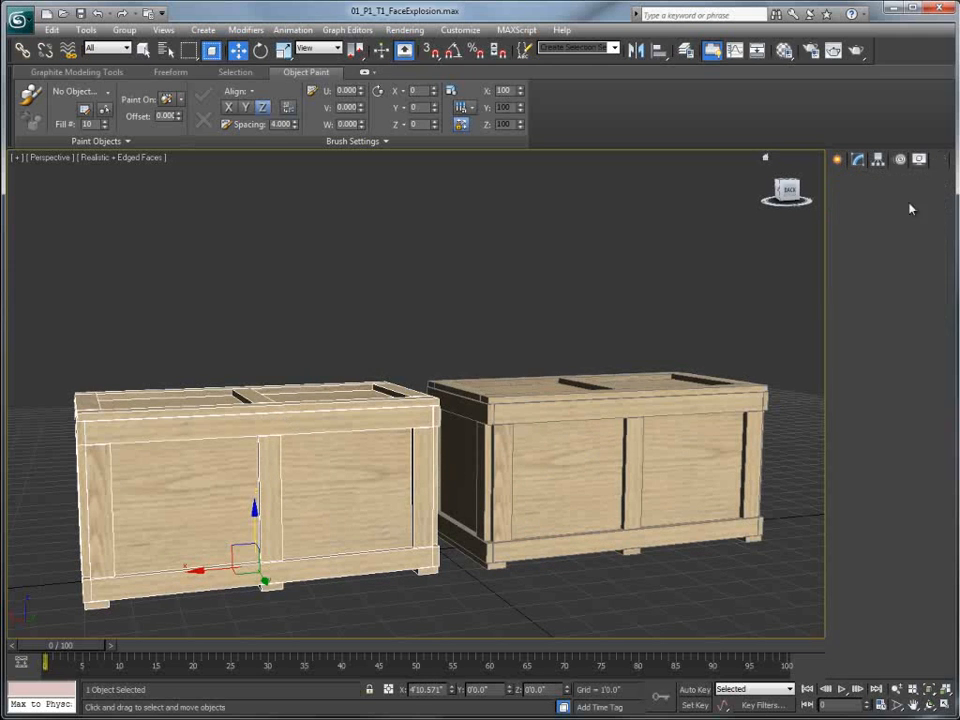
click(858, 163)
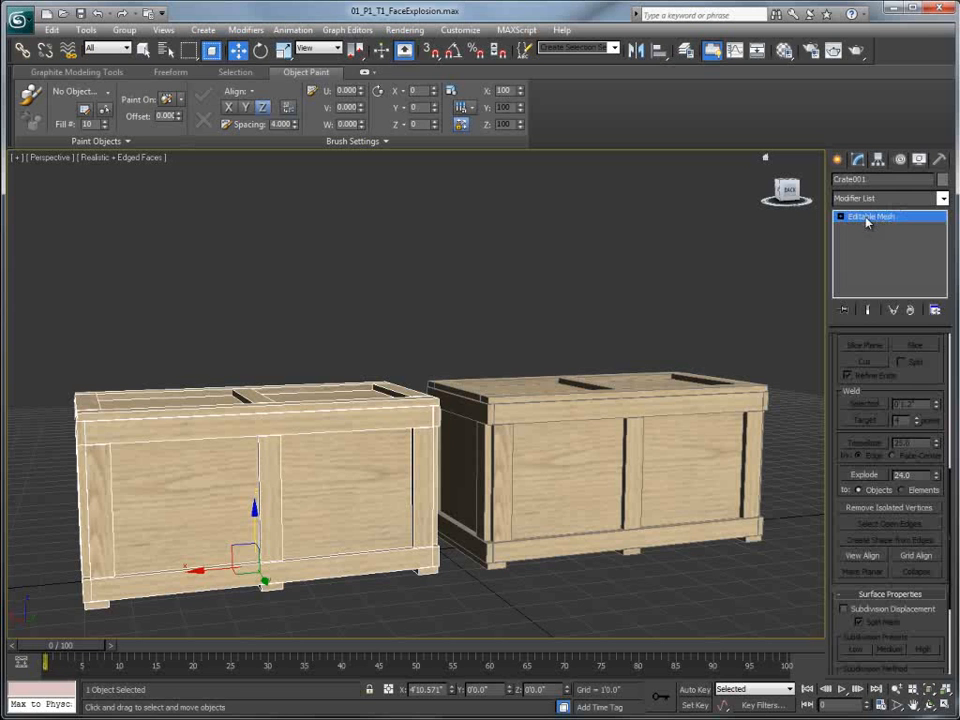
drag(829, 403, 890, 366)
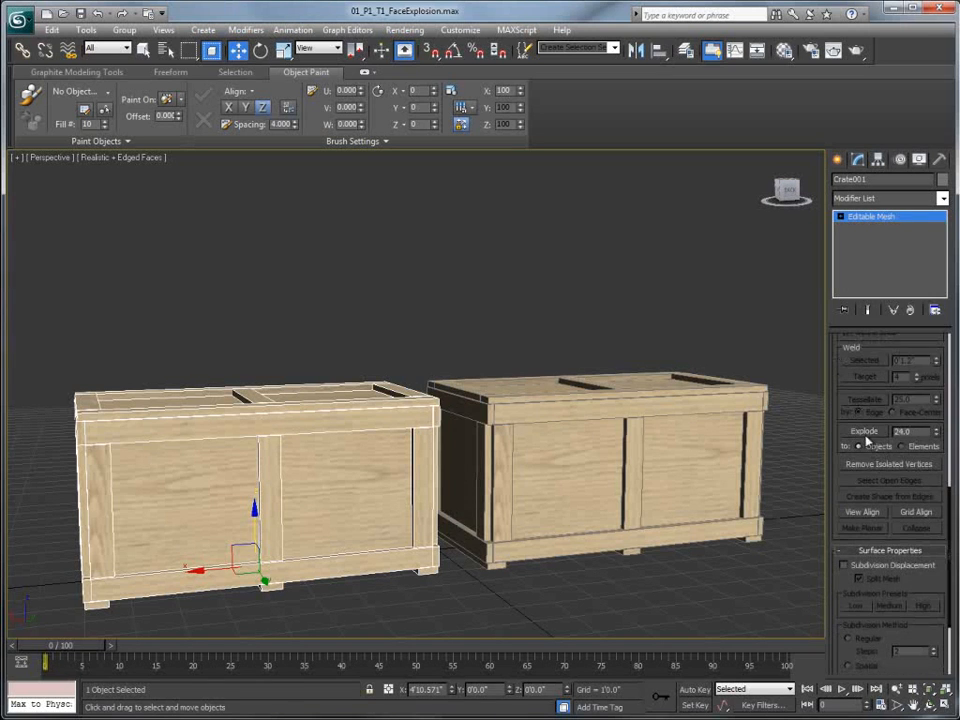
double_click(916, 431)
click(864, 431)
click(525, 373)
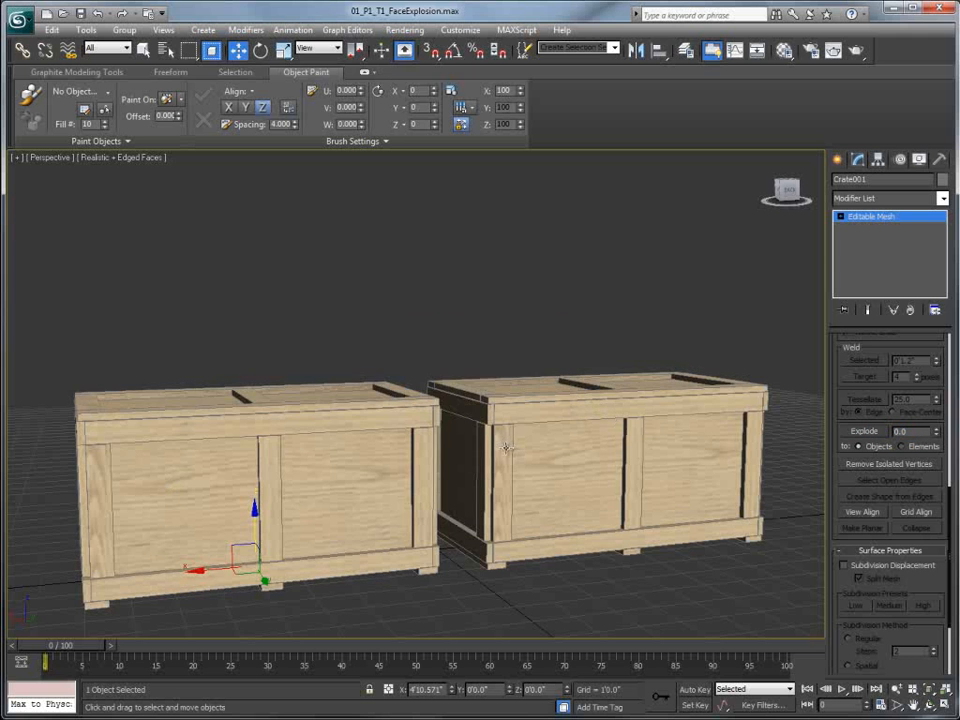
- Try moving one triangular face off the left crate, undo the move, and pick other pieces to check their separation
mouse_move(381, 403)
alt+middle_down()
mouse_move(381, 366)
mouse_move(392, 364)
mouse_move(370, 392)
mouse_move(381, 410)
alt+middle_up()
click(356, 373)
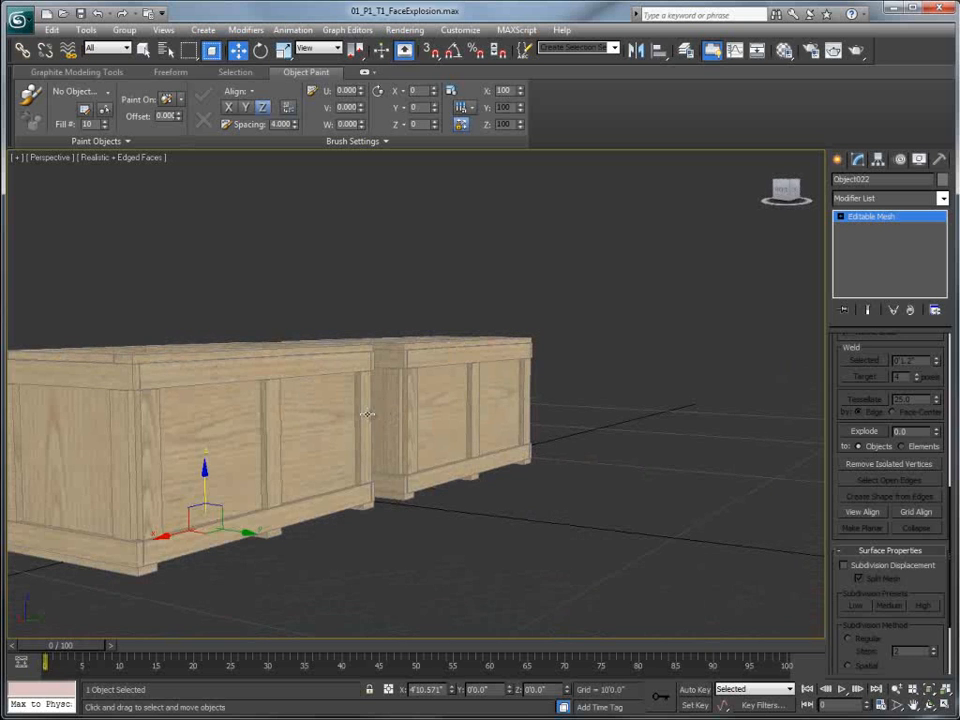
drag(214, 523, 273, 465)
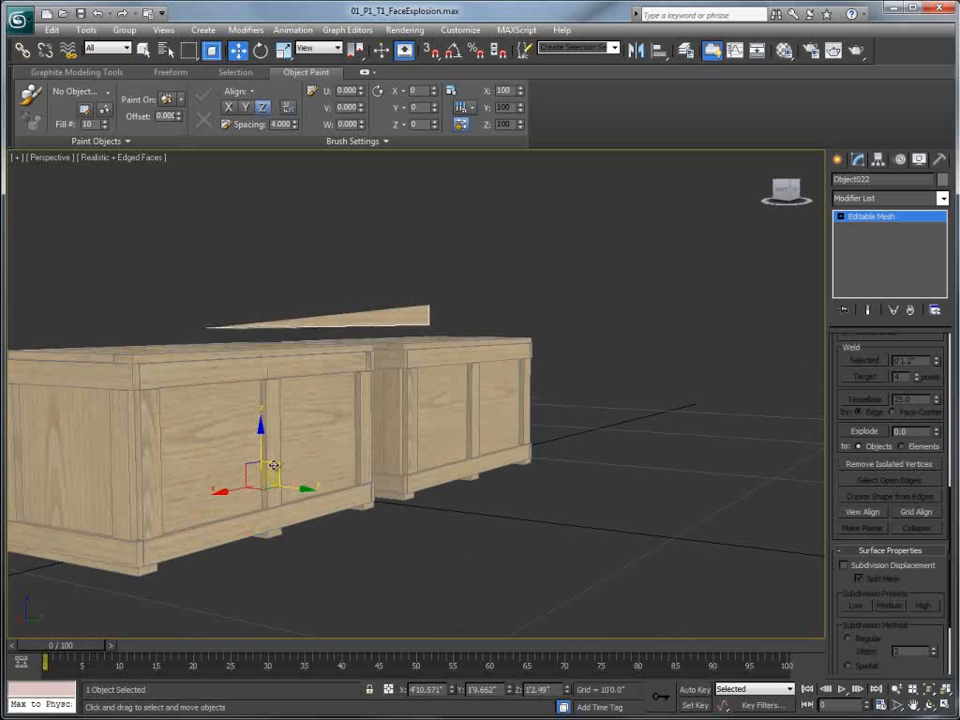
key(ctrl+z)
alt+middle_drag(354, 446, 326, 446)
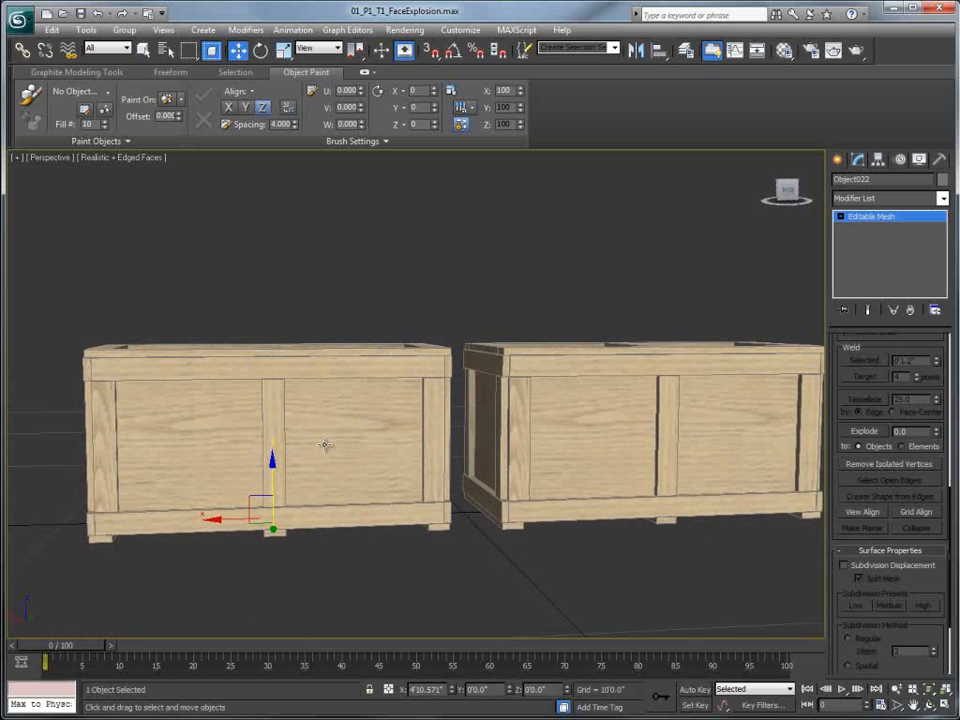
click(257, 372)
click(334, 349)
click(242, 534)
- Select all pieces of the left crate and center each pivot on its object
drag(47, 311, 459, 570)
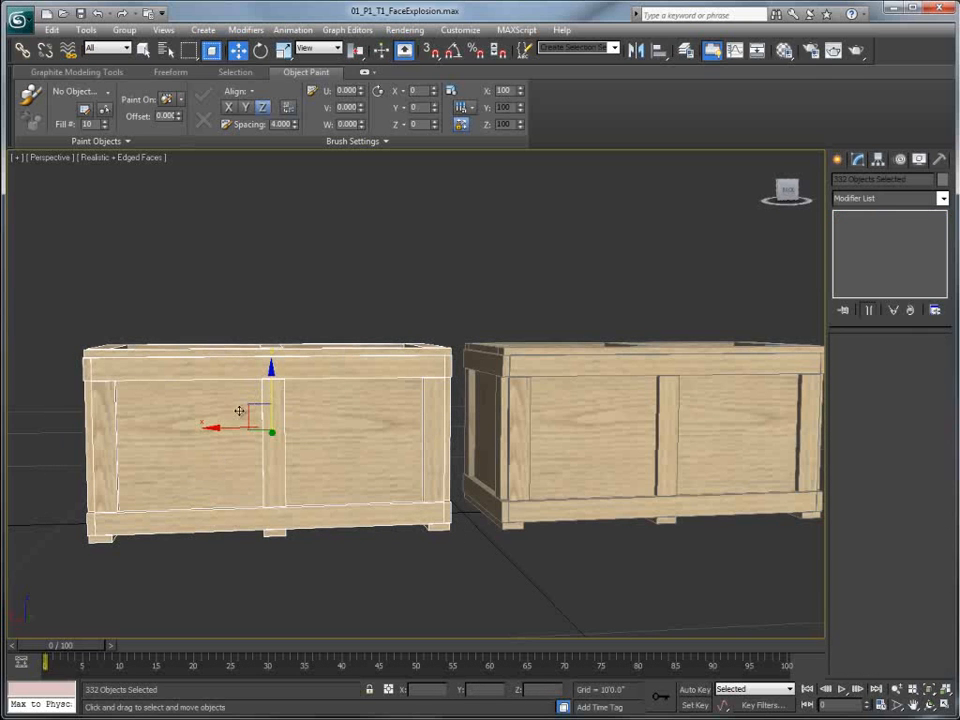
click(878, 161)
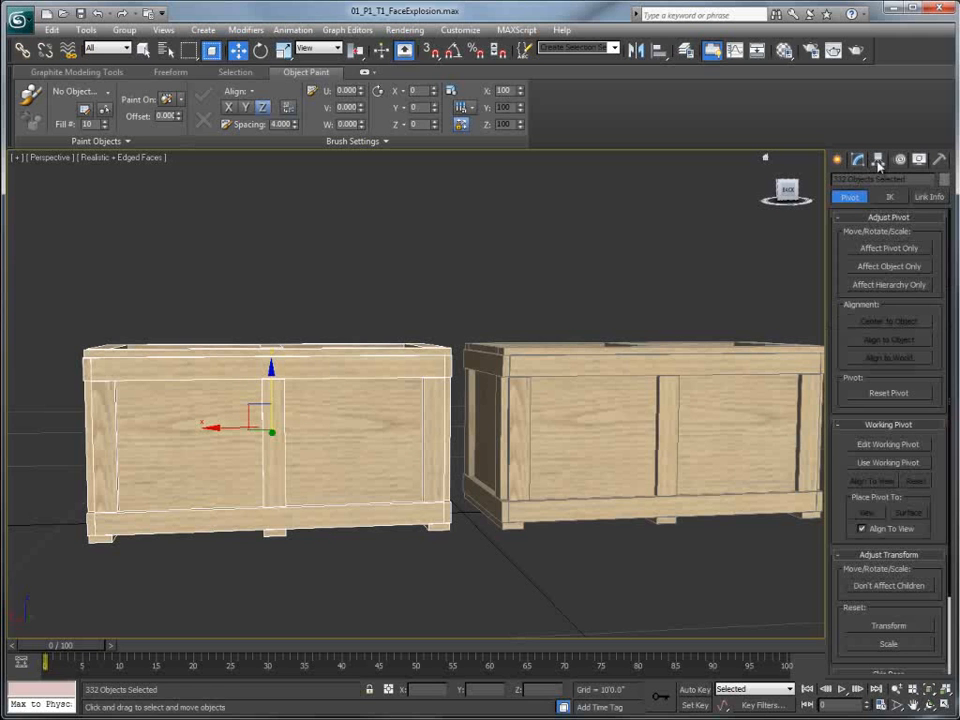
click(876, 249)
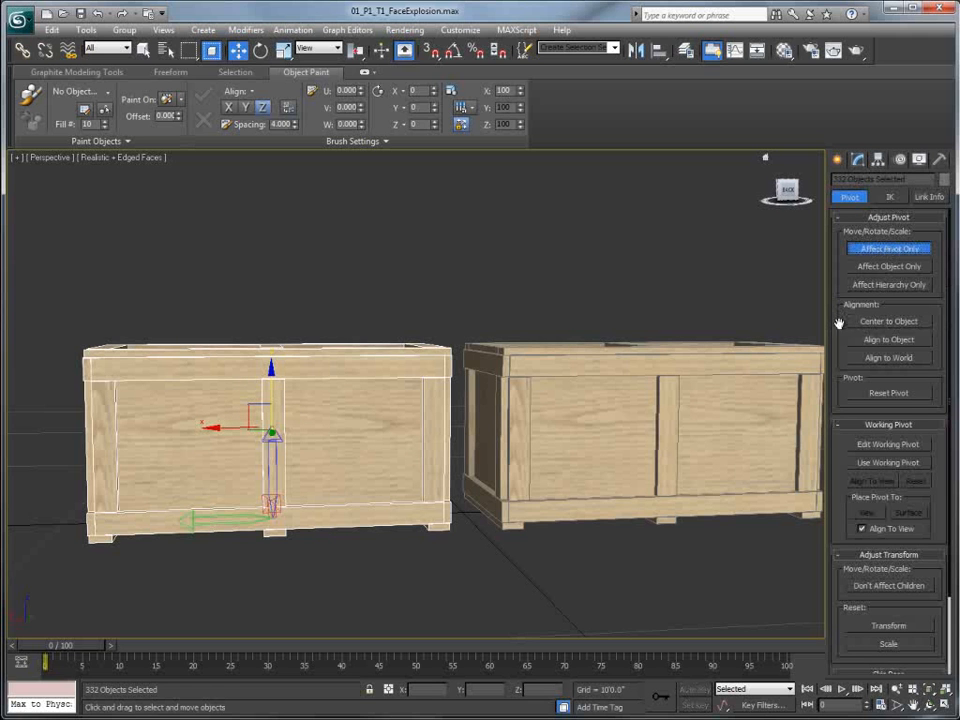
click(885, 322)
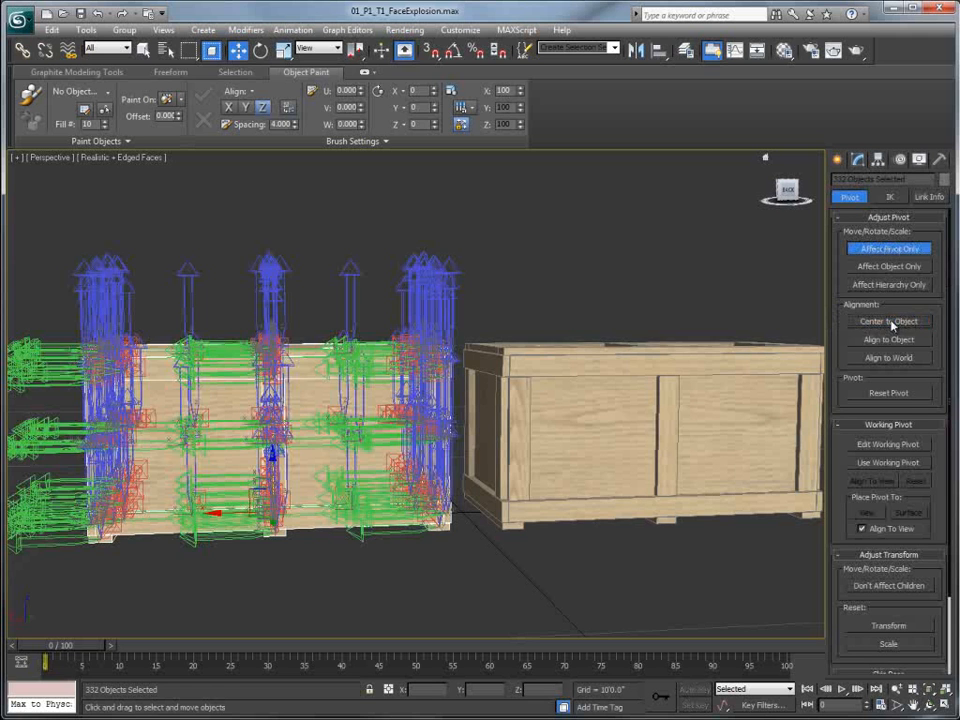
click(883, 249)
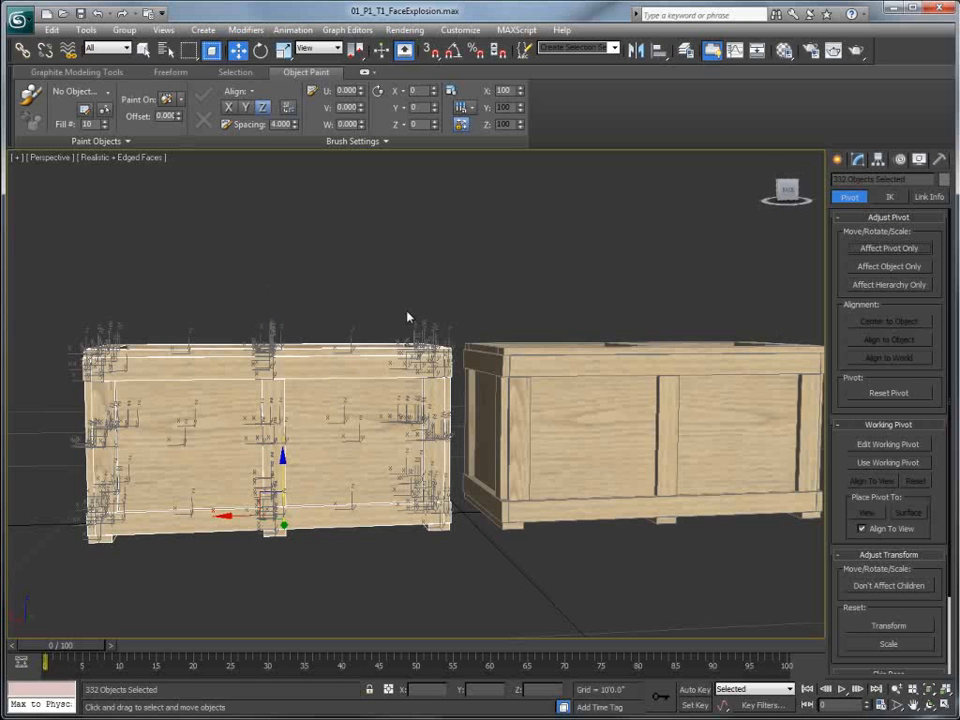
- Apply a Shell modifier to all pieces of the left crate
click(857, 160)
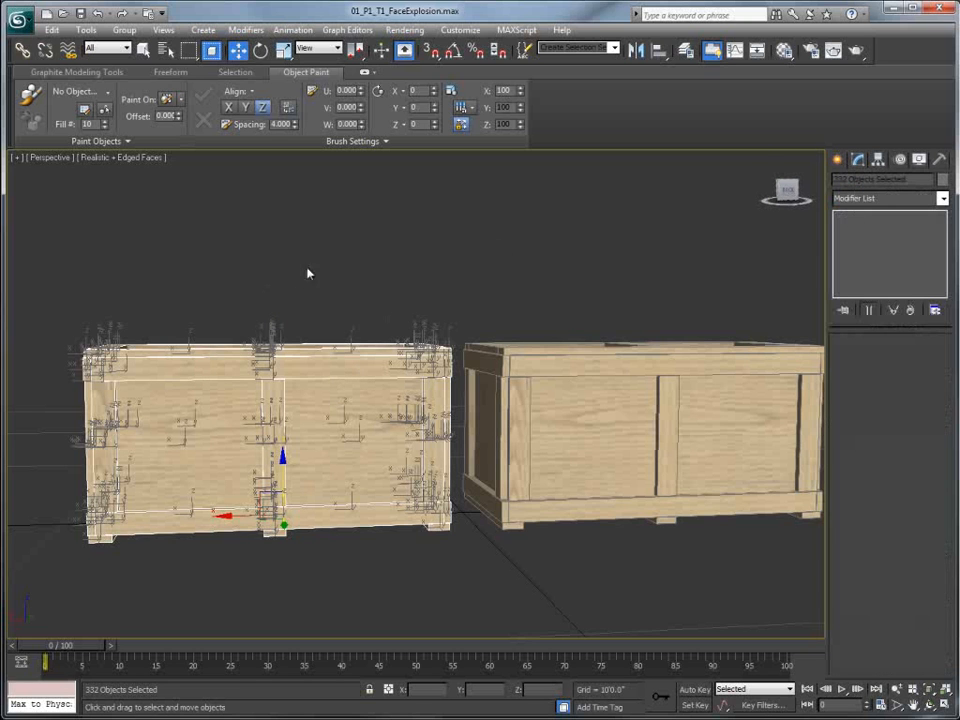
click(484, 269)
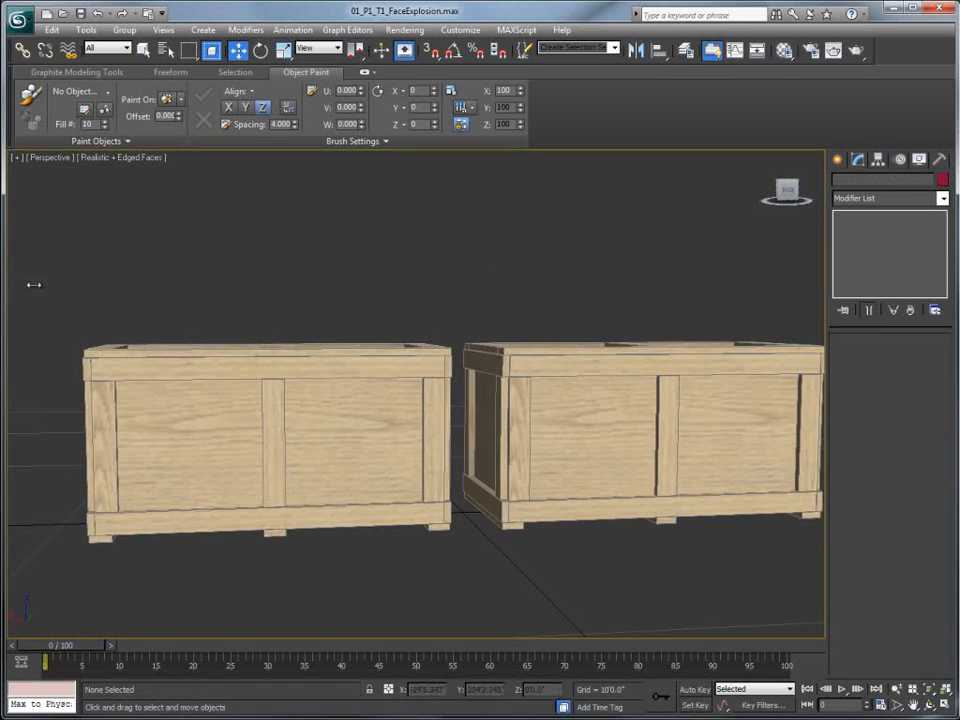
drag(77, 320, 467, 566)
click(940, 198)
scroll(880, 450, down, 10)
click(880, 578)
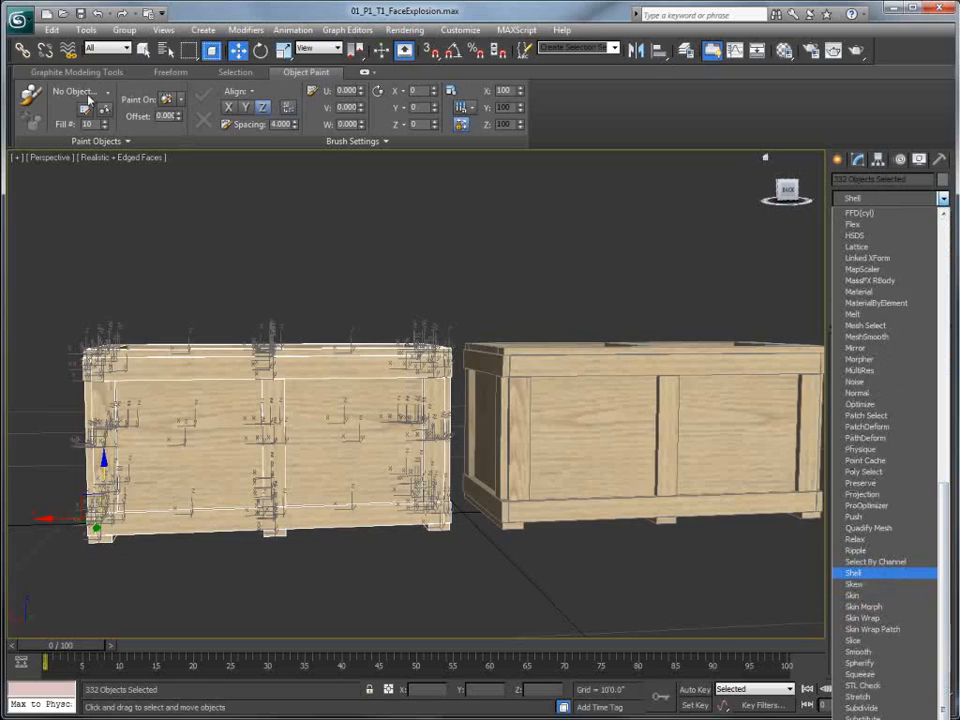
- In wireframe display, set the Shell's Outer Amount to 0 and its Inner Amount to about 0.816 inches
click(138, 157)
click(172, 257)
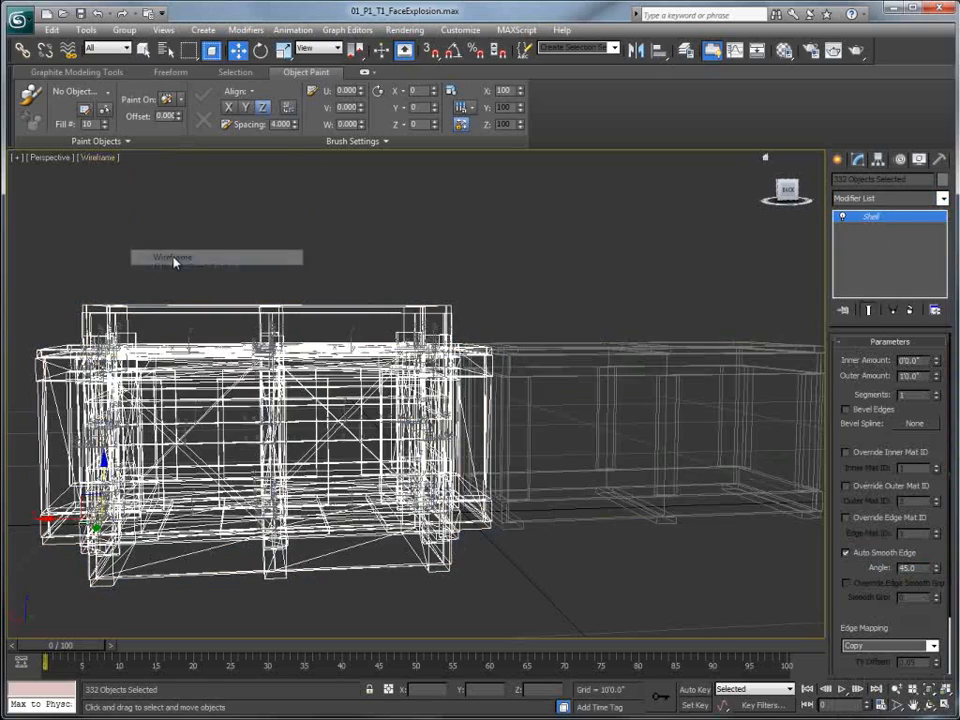
alt+middle_drag(420, 400, 335, 265)
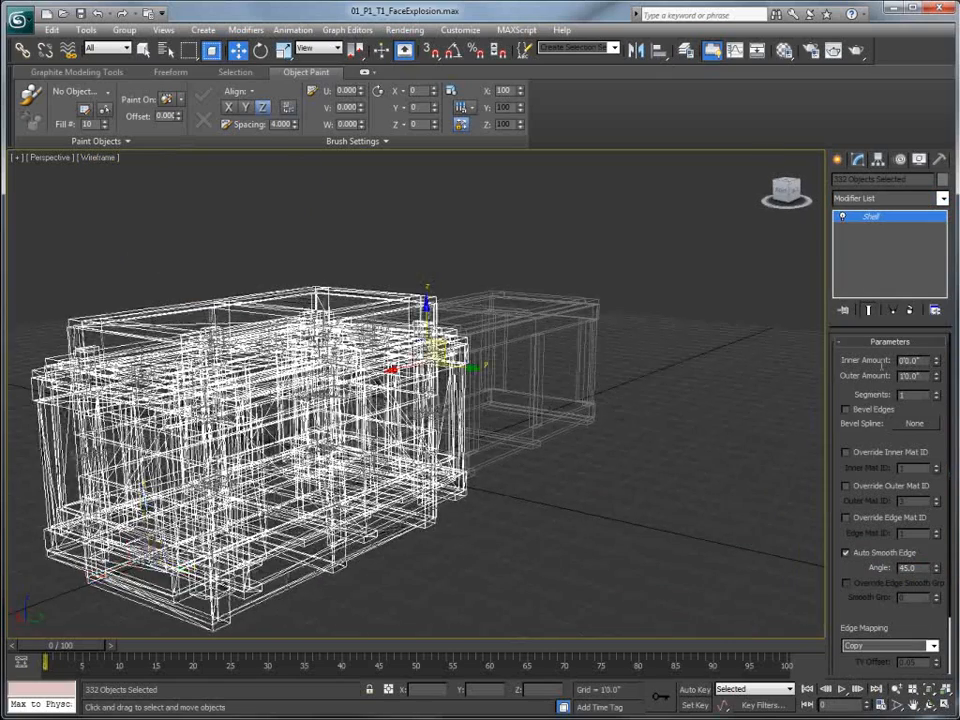
right_click(937, 378)
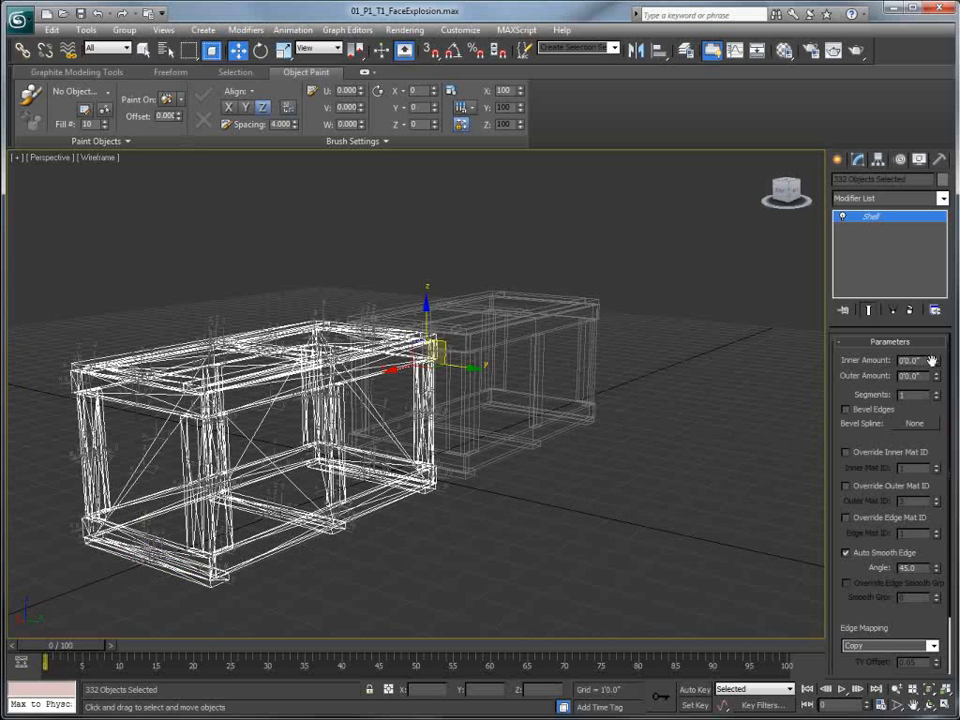
mouse_move(937, 362)
mouse_down()
mouse_move(945, 282)
mouse_move(944, 360)
mouse_up()
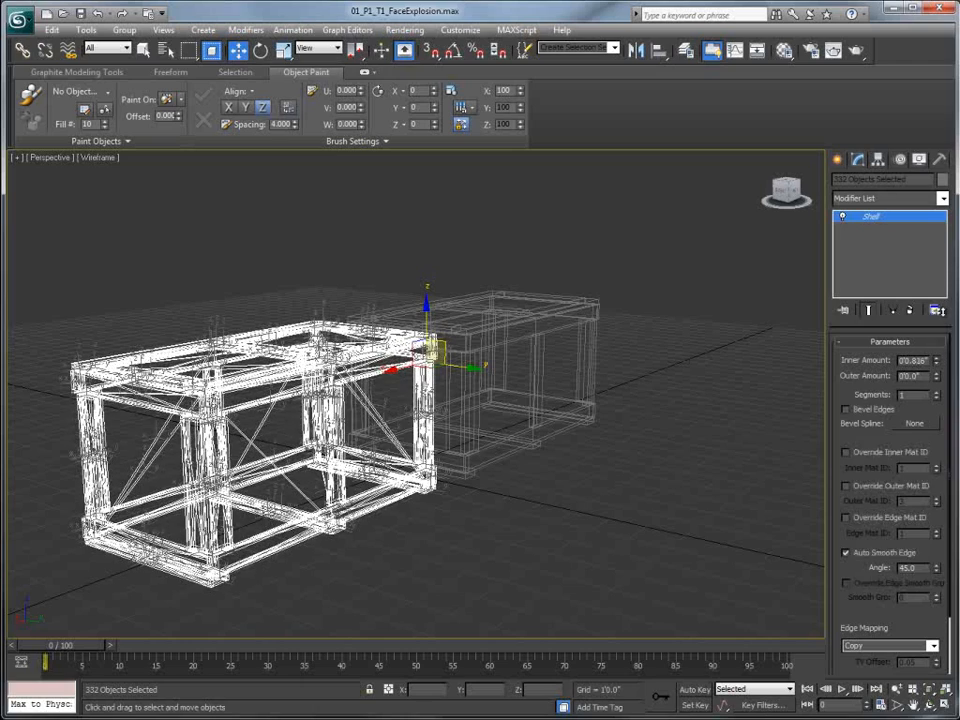
- Convert the shelled pieces to Editable Mesh and return the viewport to Realistic shading with edged faces
alt+middle_drag(214, 323, 196, 320)
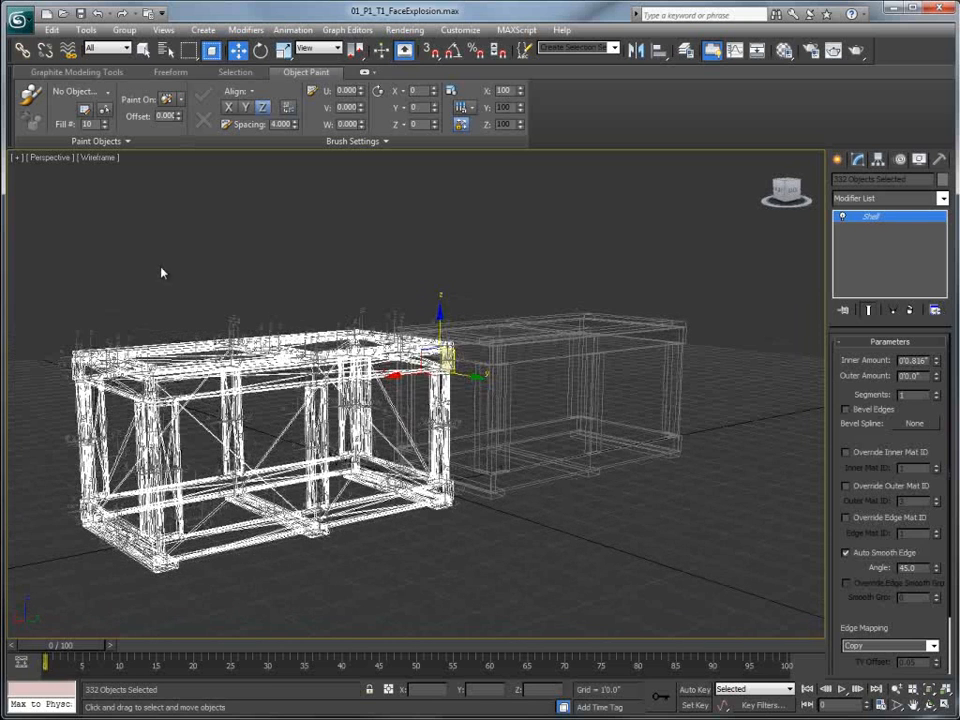
right_click(342, 268)
mouse_move(440, 388)
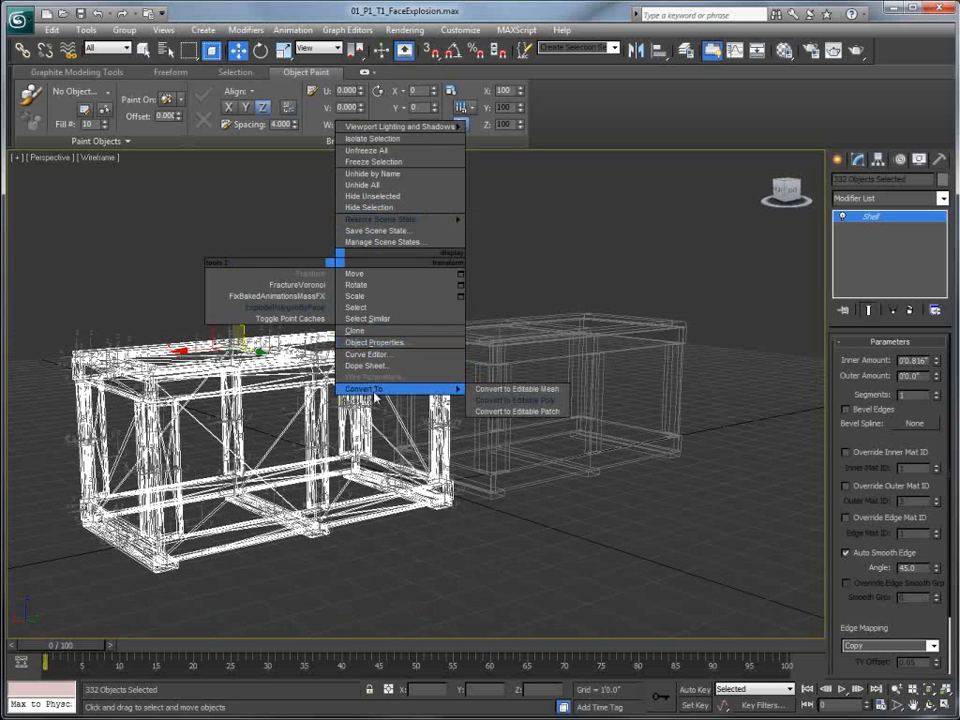
click(510, 391)
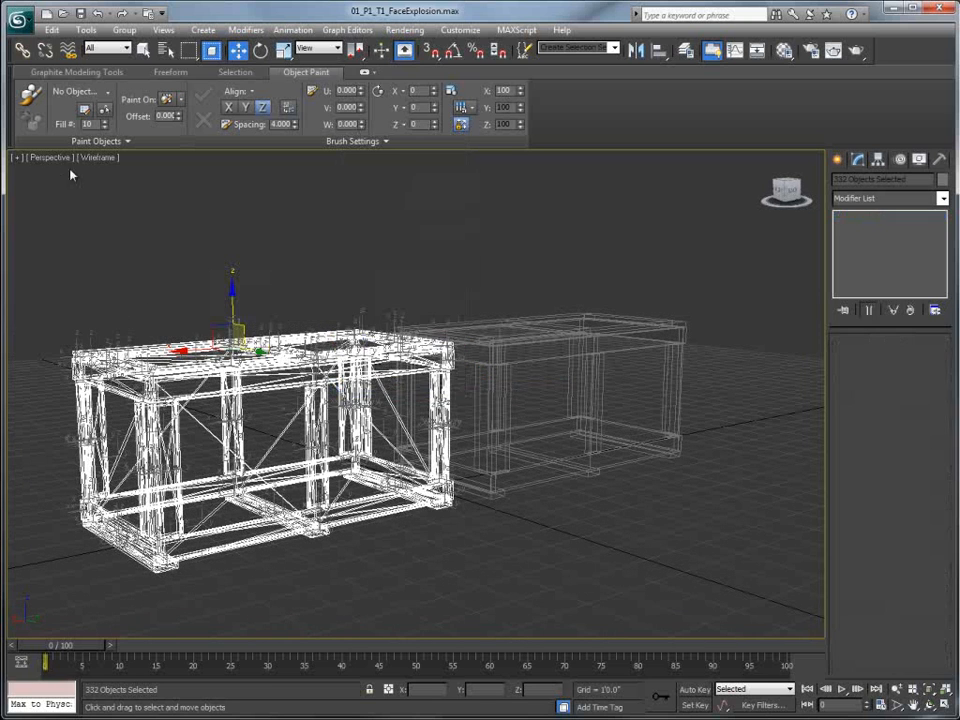
click(100, 158)
click(134, 171)
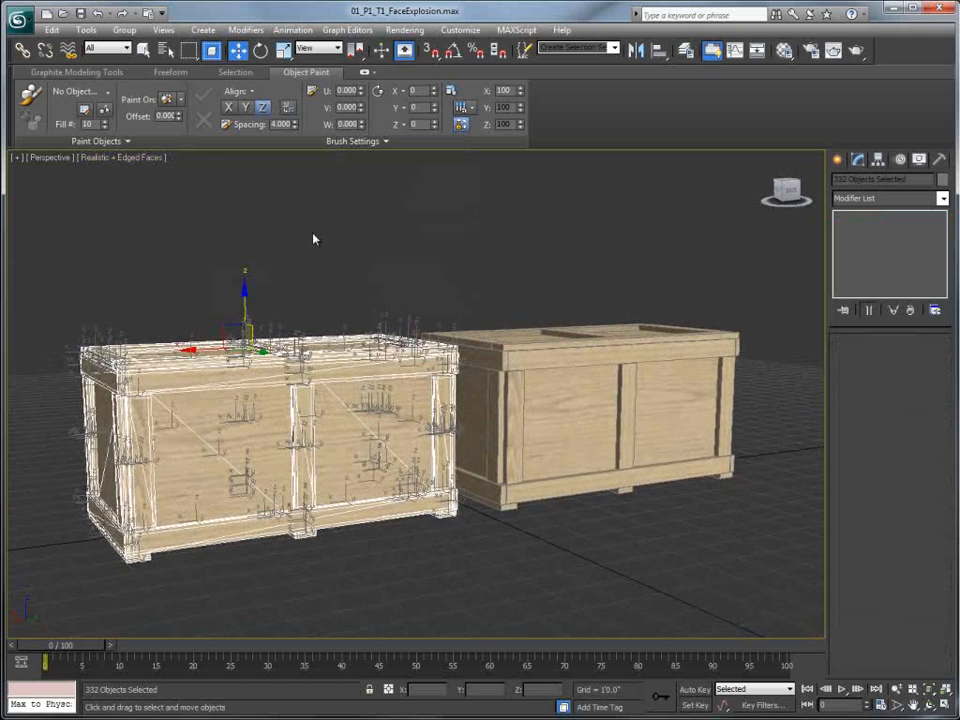
- Select one thickened face on the left crate's side and examine the triangulated pieces from several angles
click(313, 240)
click(322, 437)
alt+middle_drag(330, 420, 306, 315)
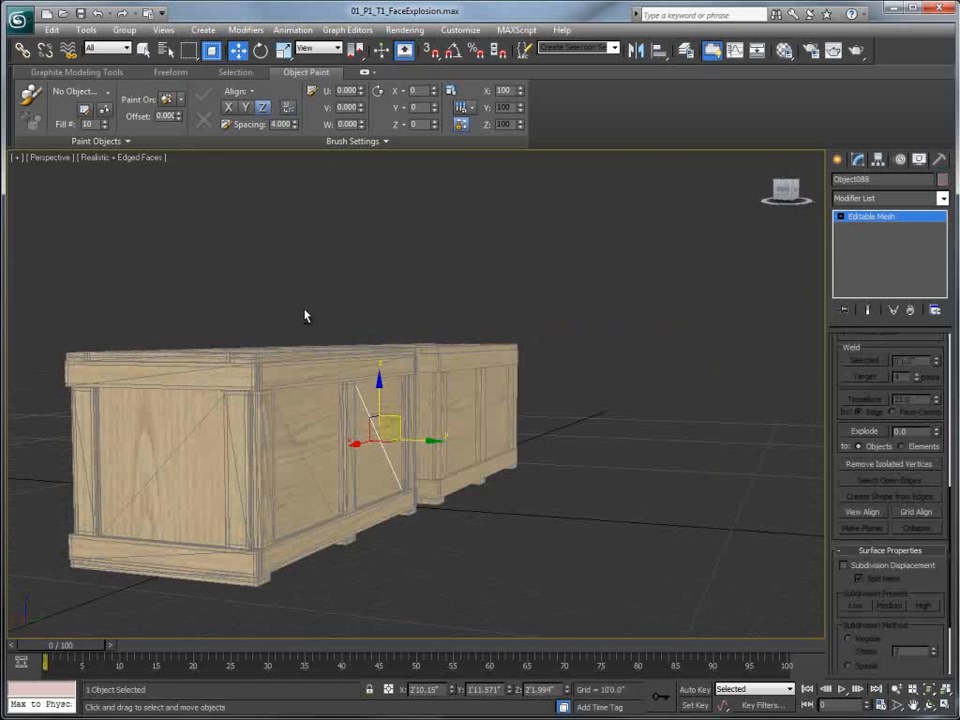
mouse_move(398, 418)
alt+middle_down()
mouse_move(496, 390)
mouse_move(448, 394)
alt+middle_up()
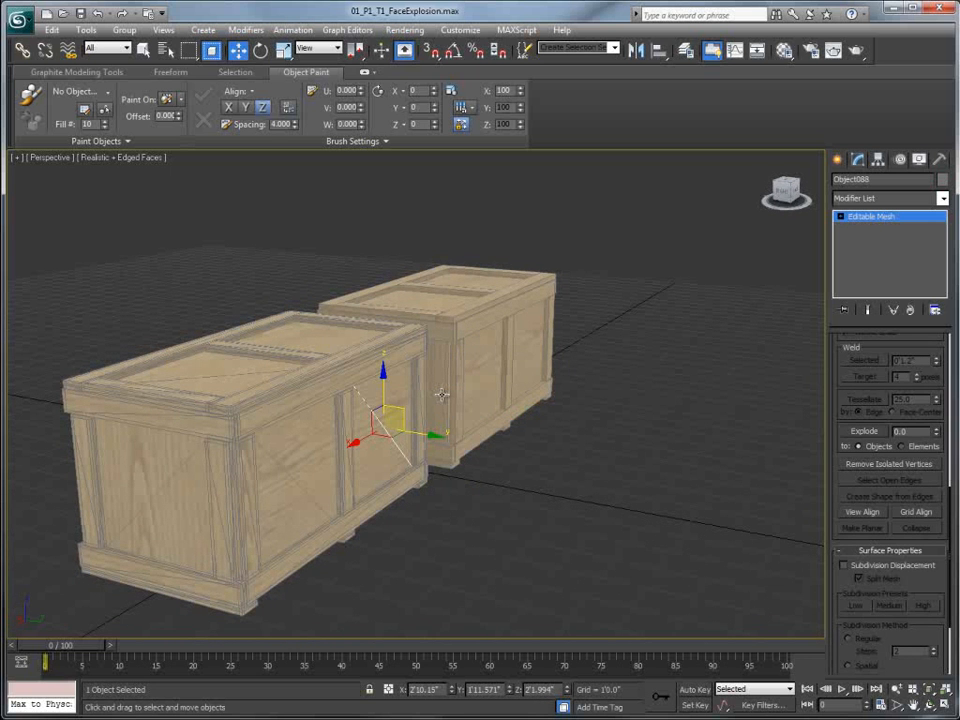
alt+middle_drag(441, 395, 424, 333)
- Select several boards on the right crate at Element level to examine its separate elements, and return to object level
click(473, 342)
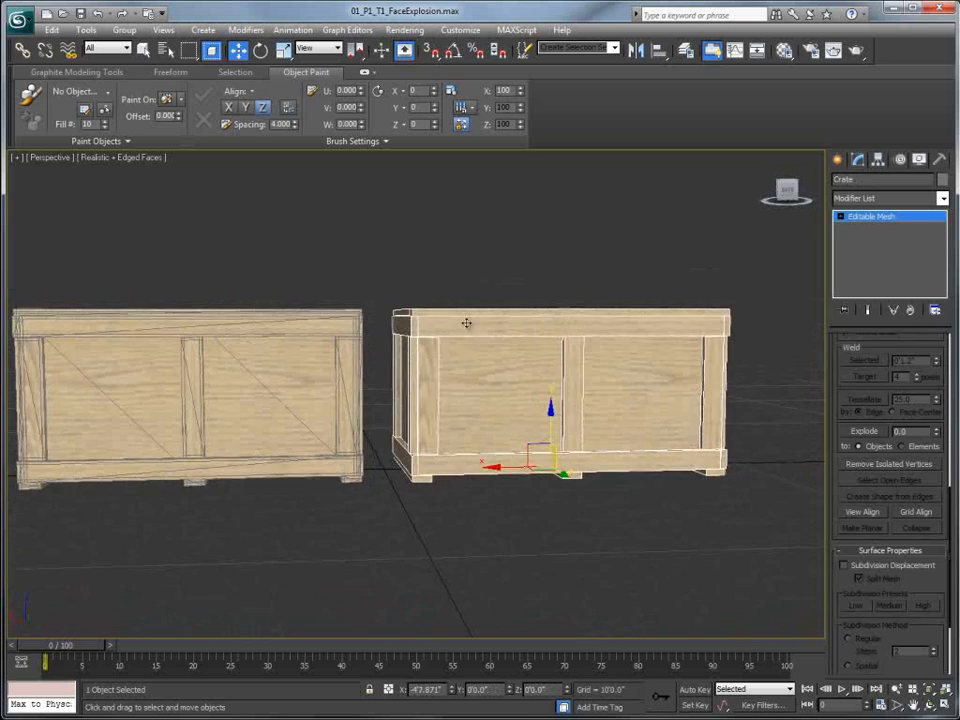
click(841, 217)
click(878, 273)
click(617, 330)
alt+middle_drag(617, 330, 512, 330)
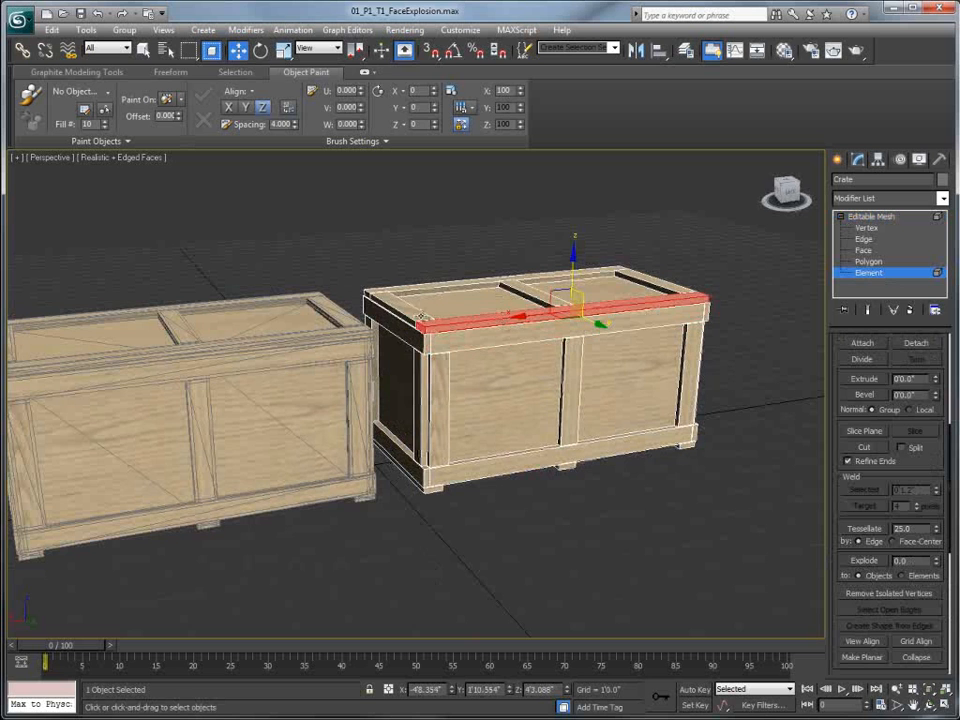
click(424, 291)
click(460, 283)
click(530, 296)
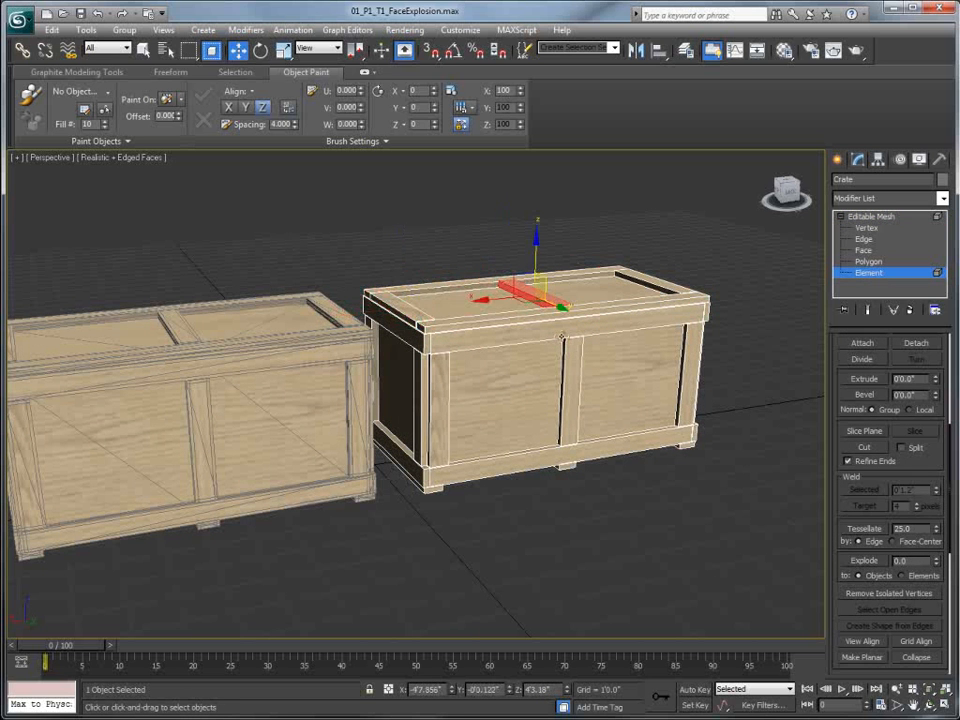
click(870, 216)
click(841, 216)
click(792, 278)
- Explode the right crate's mesh into separate objects with an angle threshold of 180
click(681, 332)
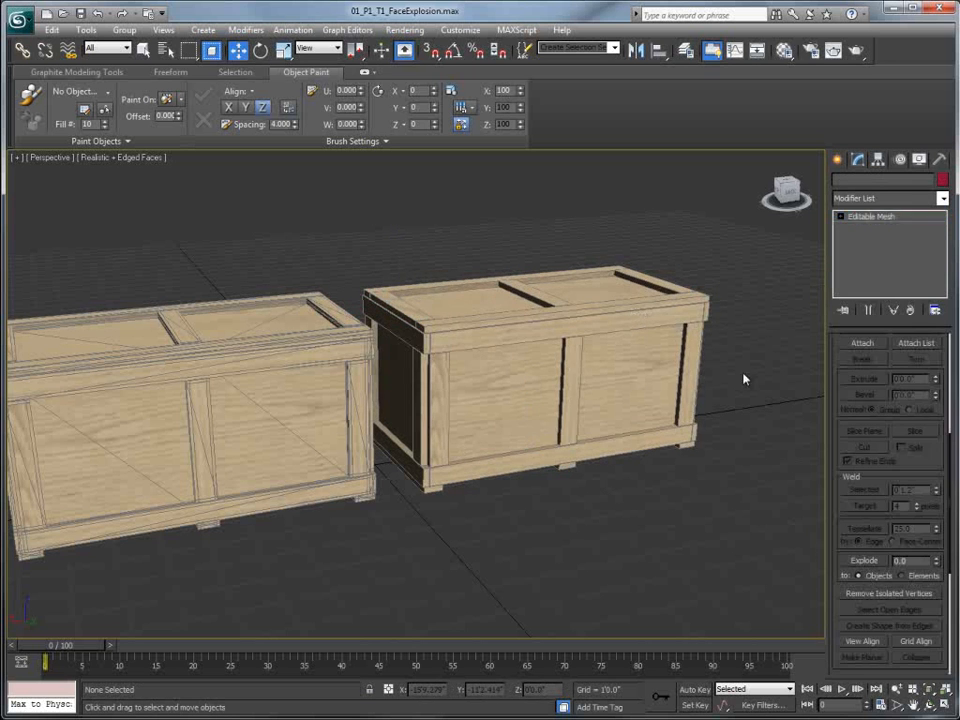
scroll(840, 505, down, 2)
scroll(840, 505, down, 3)
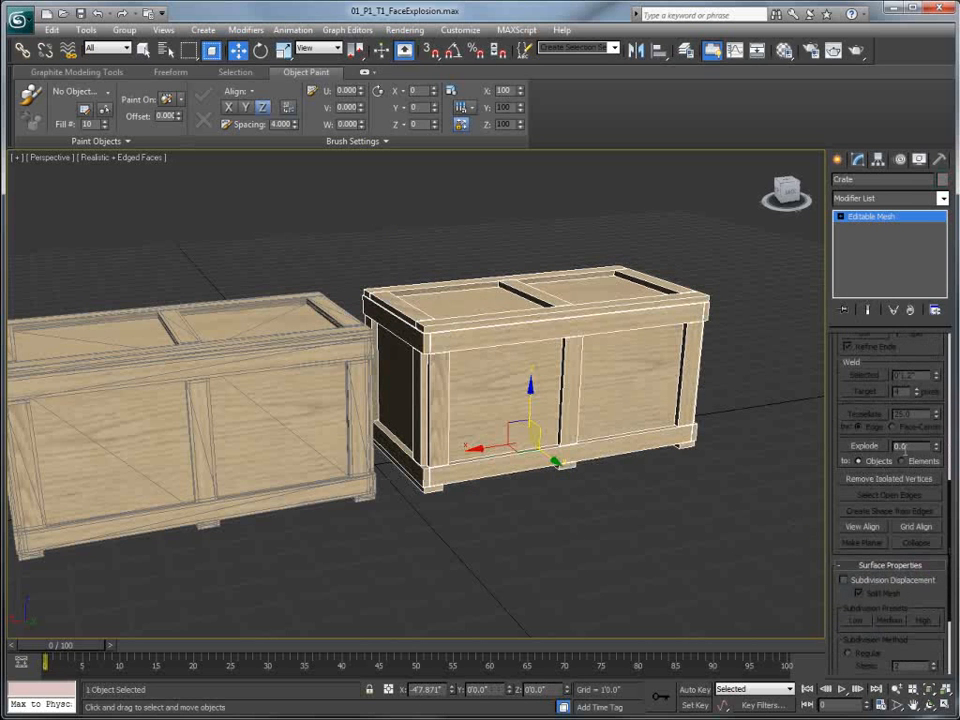
text(180)
key(Return)
click(863, 446)
click(523, 371)
click(665, 477)
- Try moving the right crate's upper front board and a front piece away from it, undoing each move
click(596, 326)
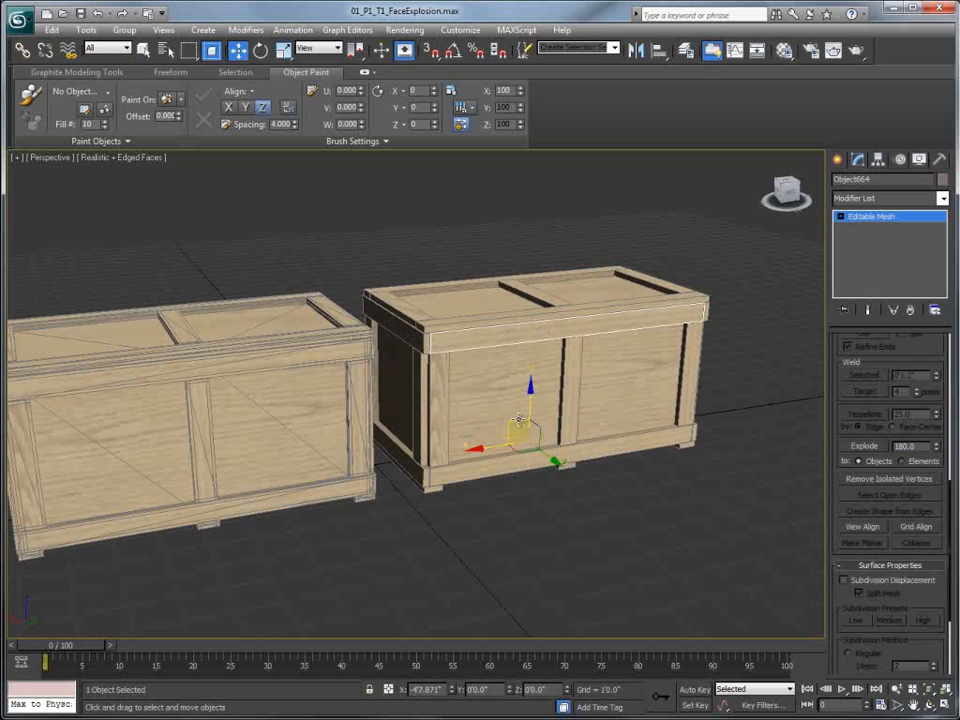
drag(529, 403, 529, 336)
key(ctrl+z)
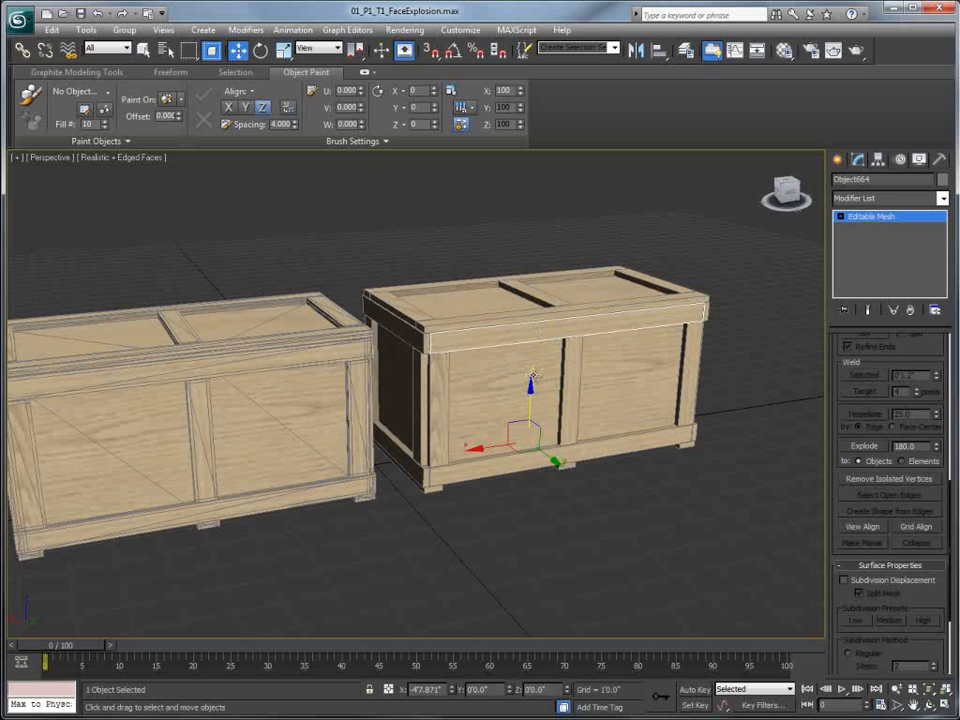
click(571, 376)
alt+middle_drag(574, 381, 621, 386)
drag(515, 449, 564, 435)
key(ctrl+z)
- Select all pieces of the right crate, center each pivot on its object, and clear the selection
alt+middle_drag(585, 501, 433, 398)
drag(394, 272, 761, 516)
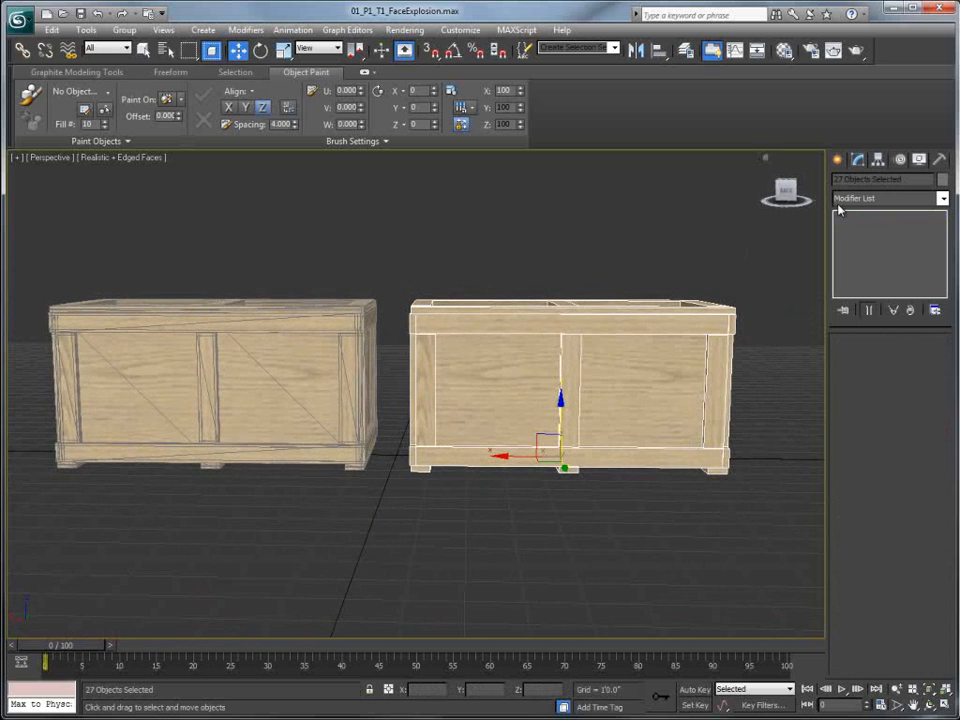
click(877, 160)
click(860, 249)
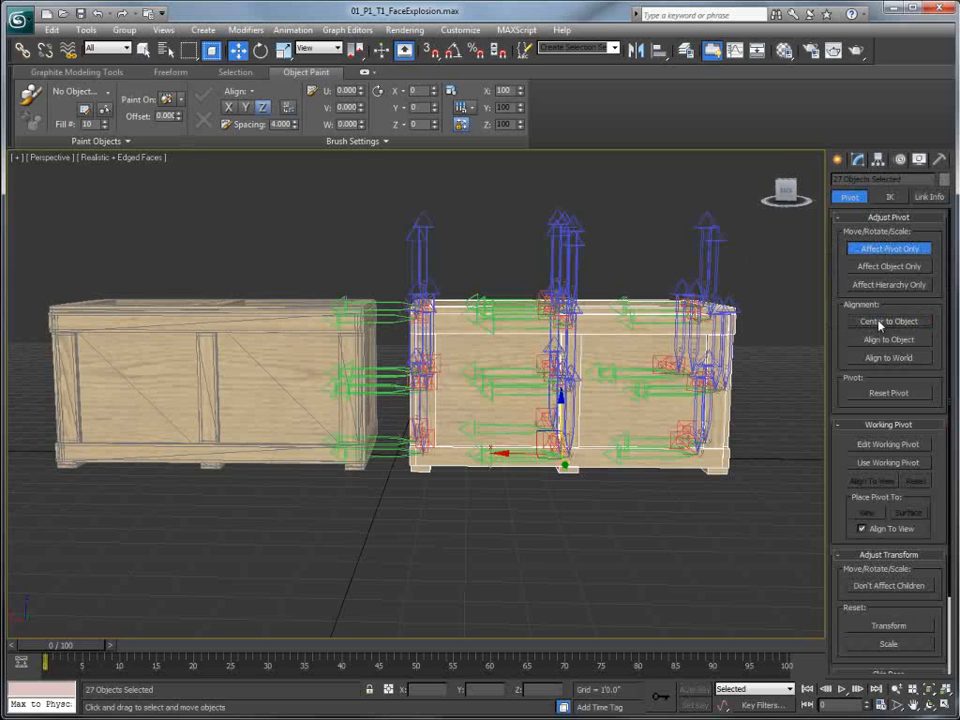
click(866, 249)
click(542, 251)
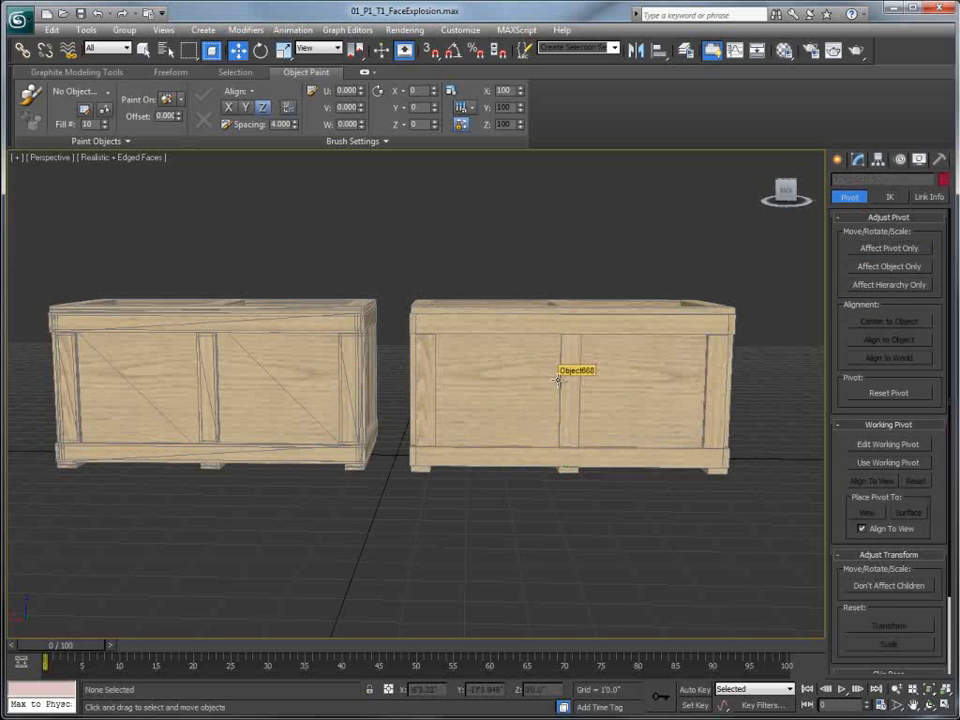
- Restore the "02 Lamp Polygons" scene state and select the lamp pole
right_click(372, 276)
mouse_move(460, 237)
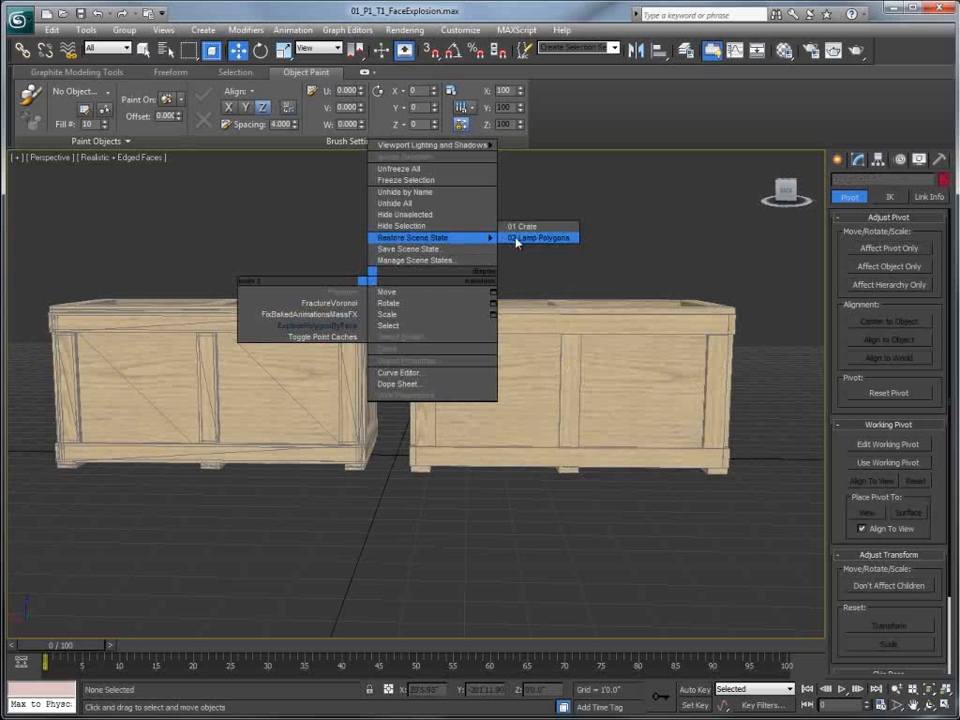
click(530, 238)
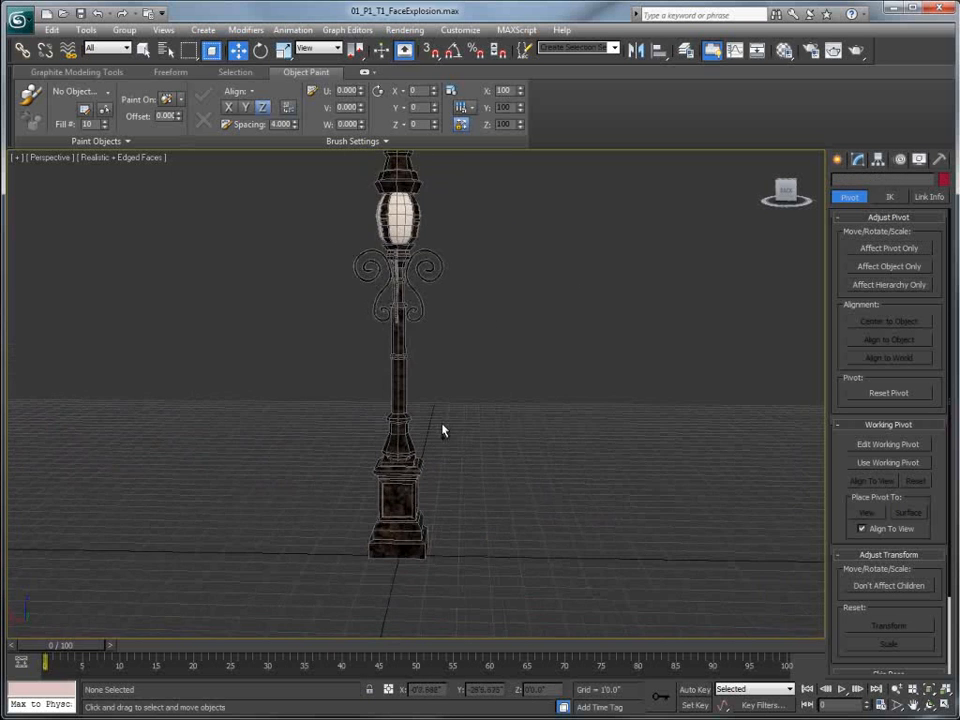
alt+middle_drag(416, 178, 425, 215)
click(405, 233)
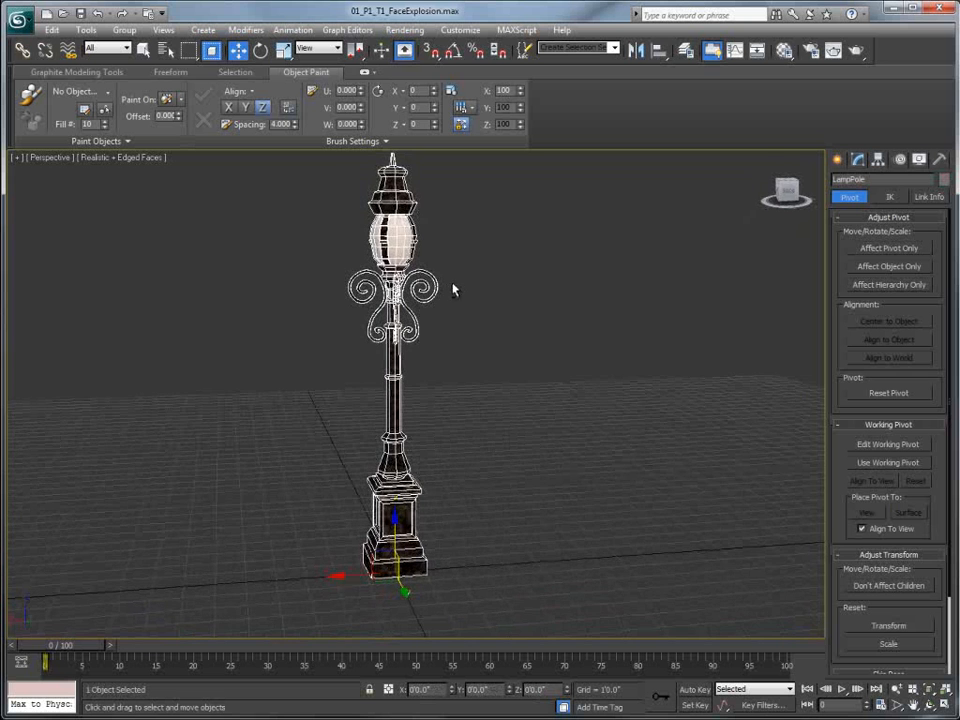
- At Element level, detach one scroll ornament of the lamp pole as a separate object and return to object level
click(862, 161)
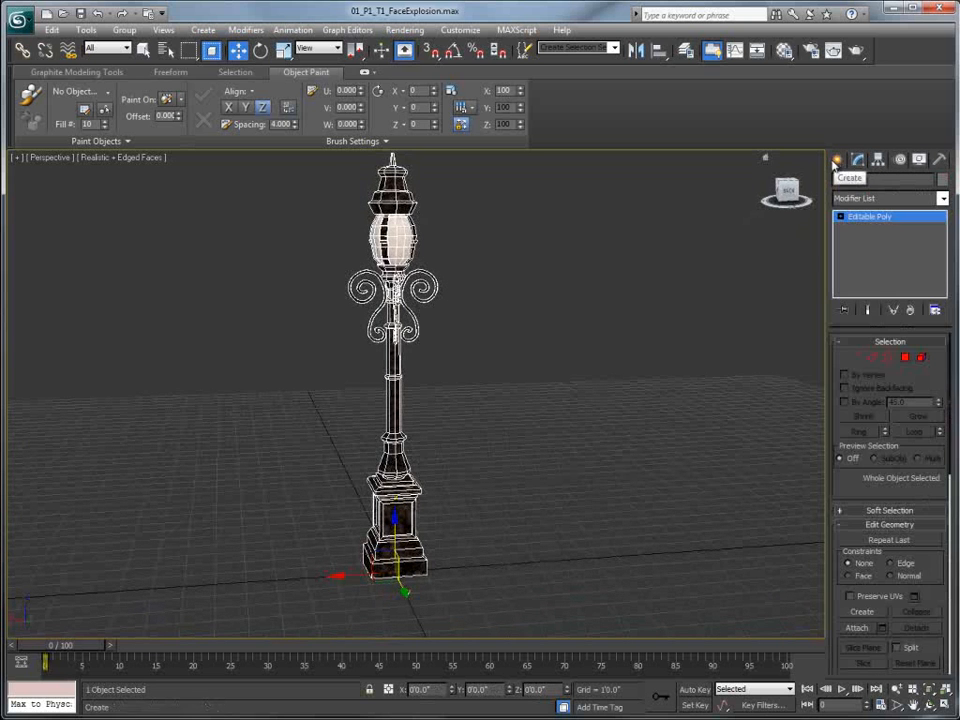
mouse_move(852, 486)
mouse_down()
mouse_move(855, 108)
mouse_move(853, 486)
mouse_up()
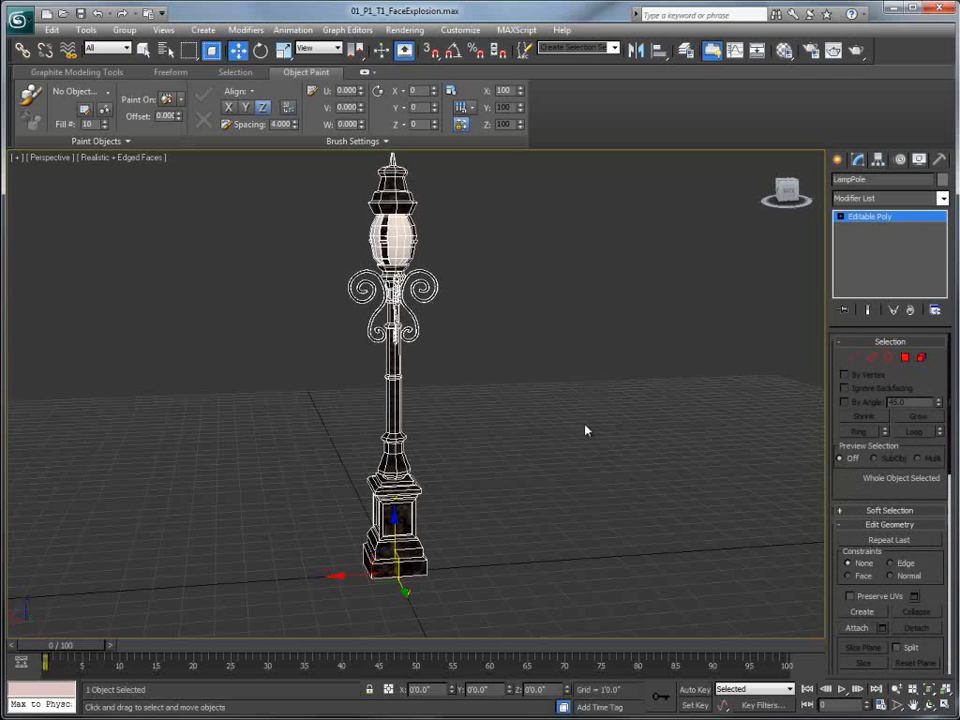
middle_drag(584, 427, 584, 435)
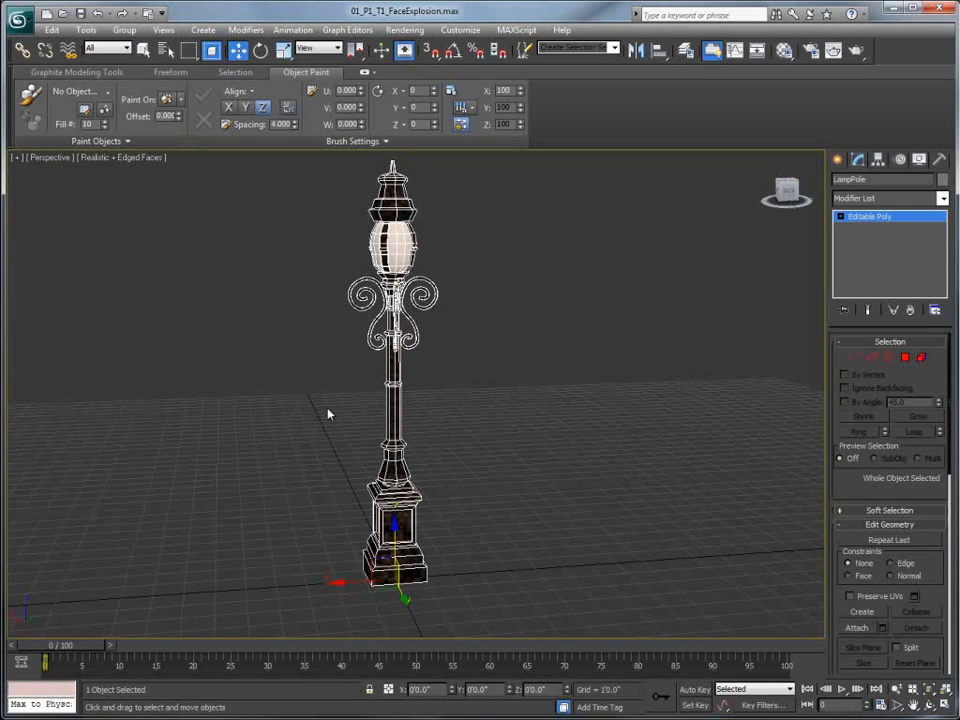
alt+middle_drag(326, 407, 539, 367)
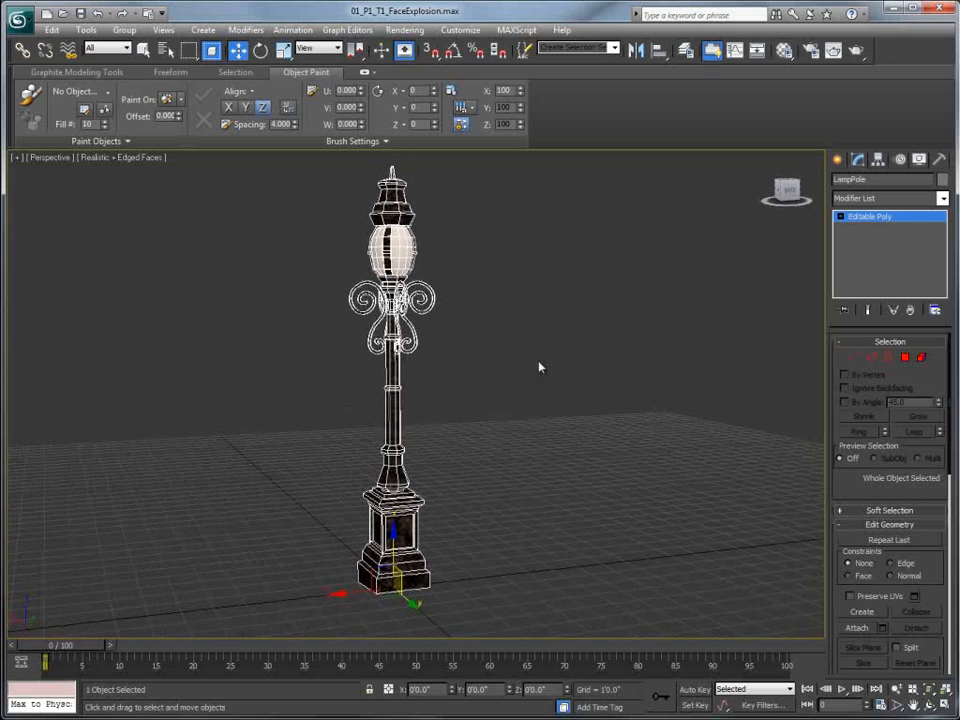
click(922, 358)
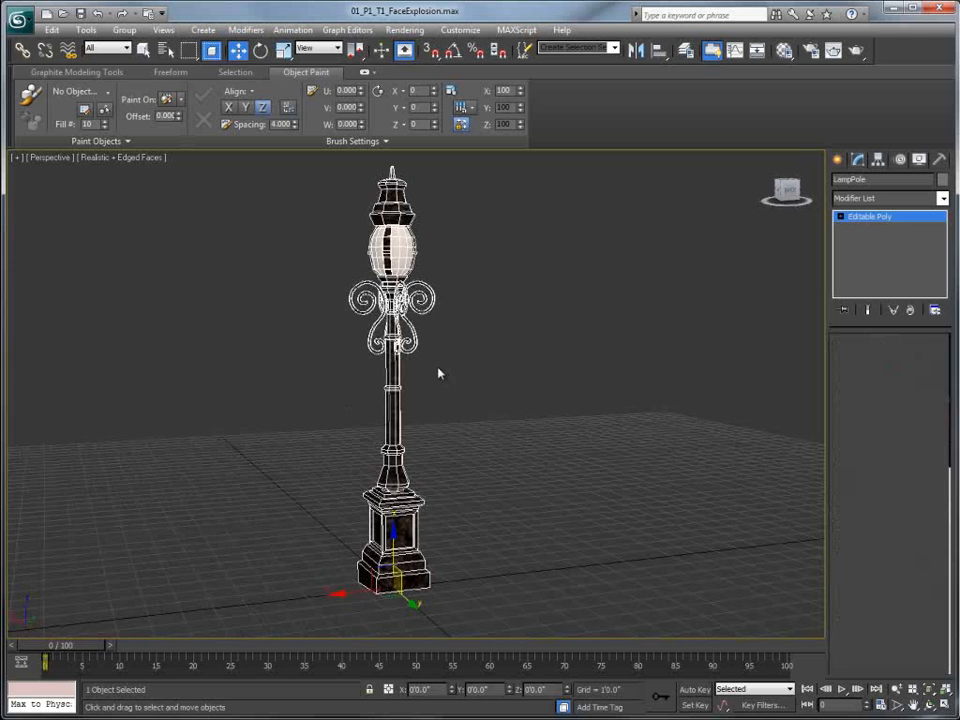
click(424, 298)
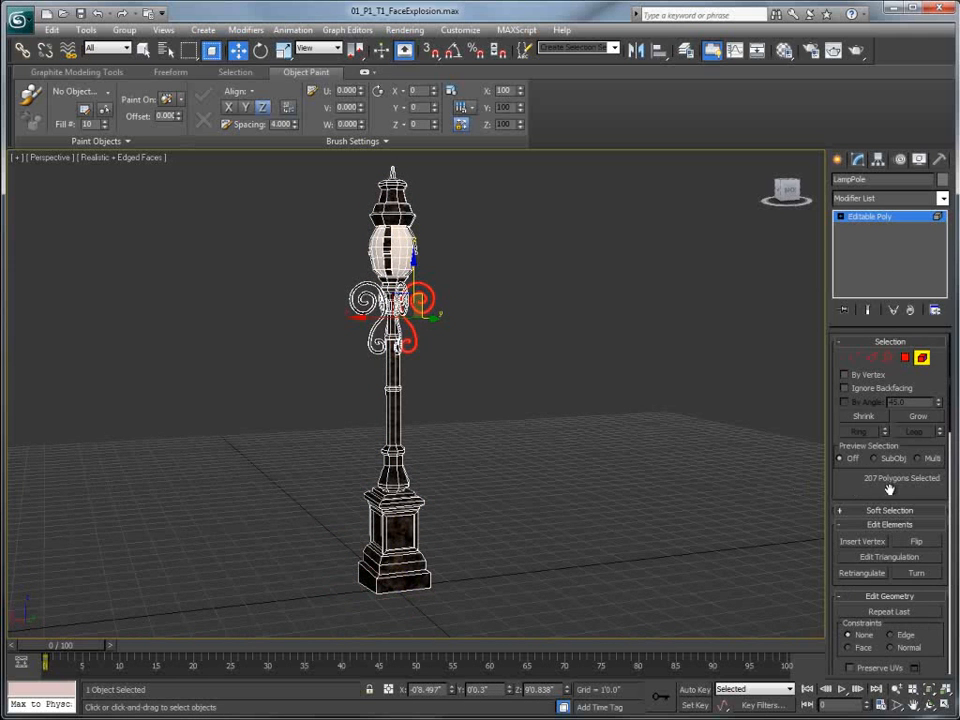
scroll(893, 386, down, 5)
click(916, 548)
click(523, 371)
right_click(570, 337)
click(546, 326)
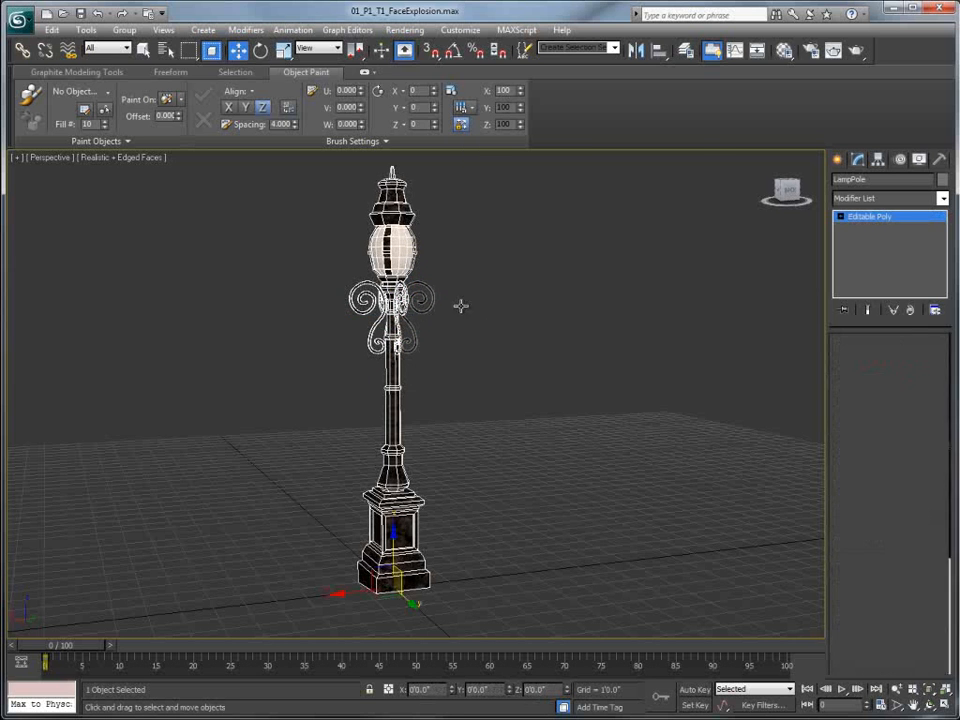
- Try moving the rest of the lamp pole away from the detached ornament and undo the move
click(410, 433)
drag(379, 574, 465, 522)
key(ctrl+z)
click(391, 430)
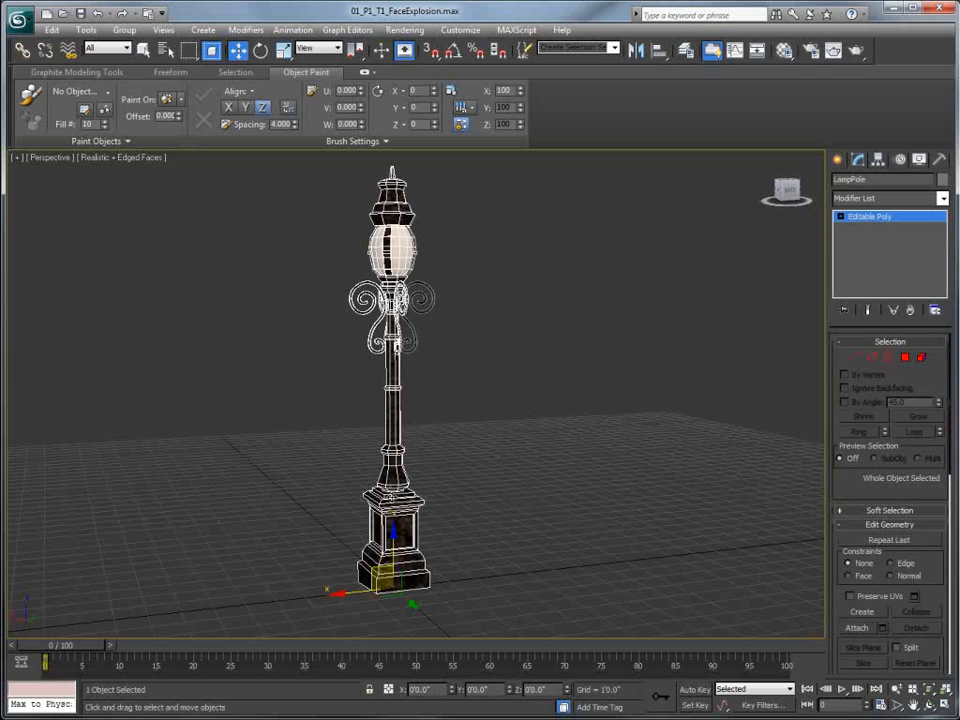
- Center the detached scroll ornament's pivot on its object and clear the selection
click(429, 311)
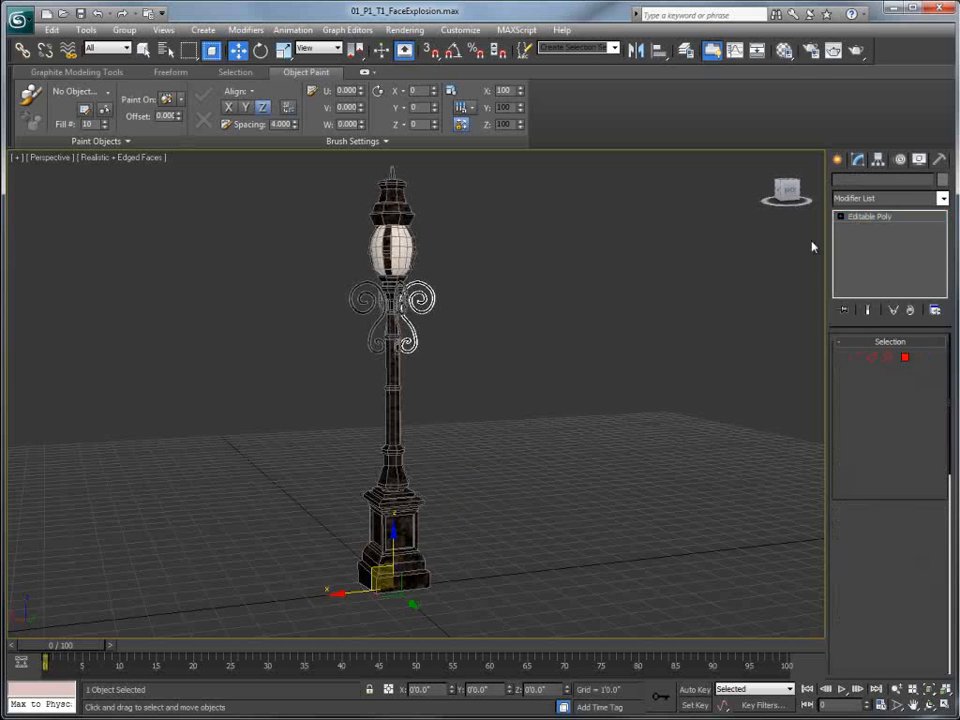
click(878, 159)
click(889, 248)
click(888, 321)
click(883, 251)
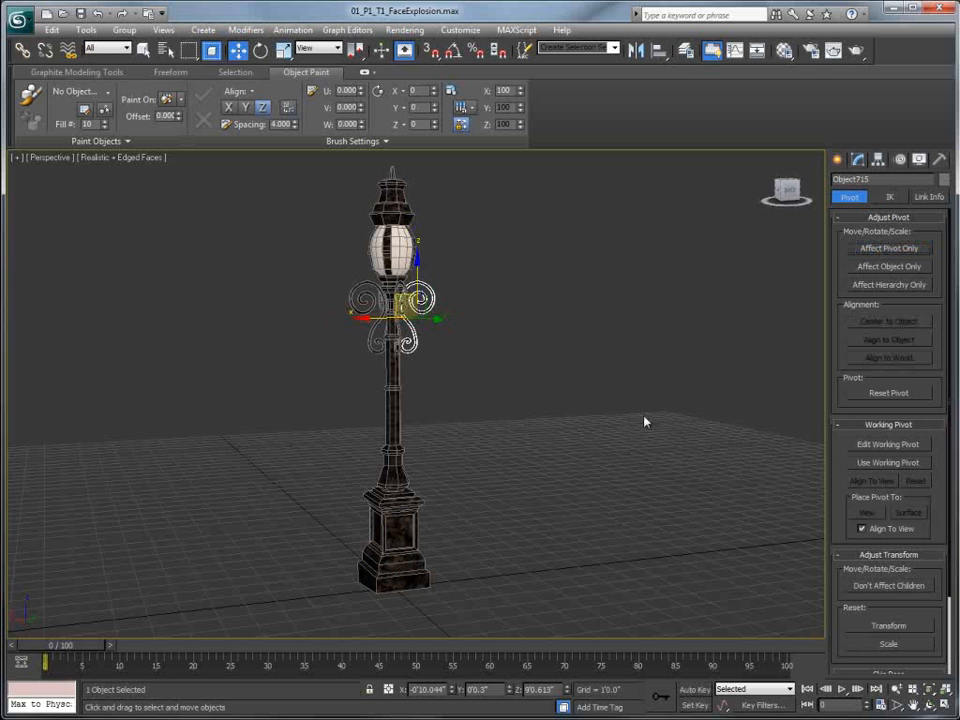
click(539, 277)
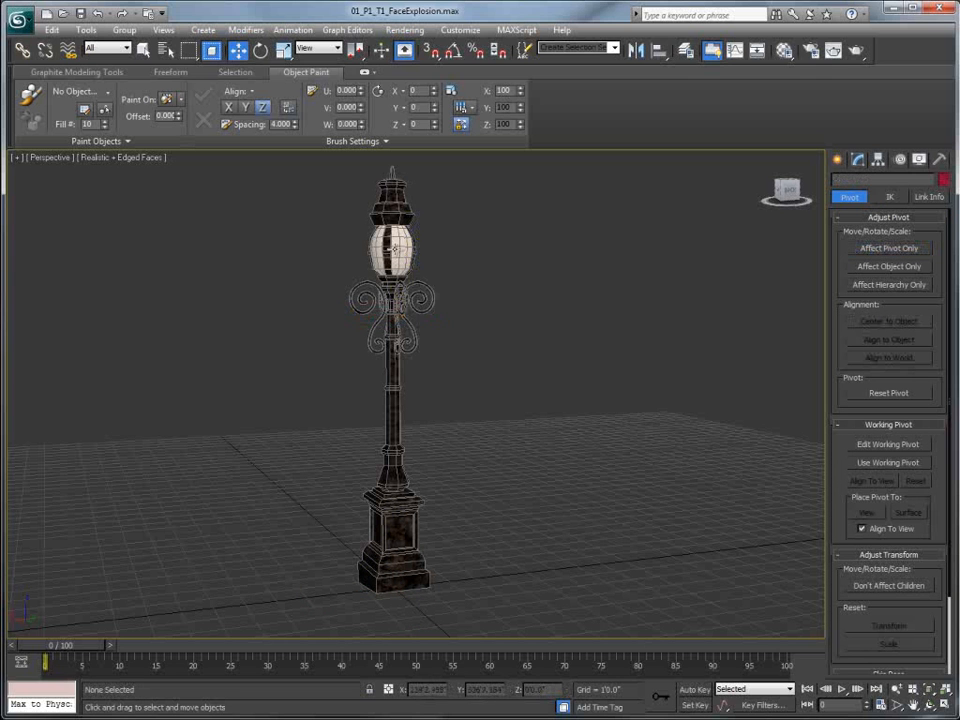
- Select the lamp pole and open the breakPolysElements.ms script from the scripts folder
click(402, 248)
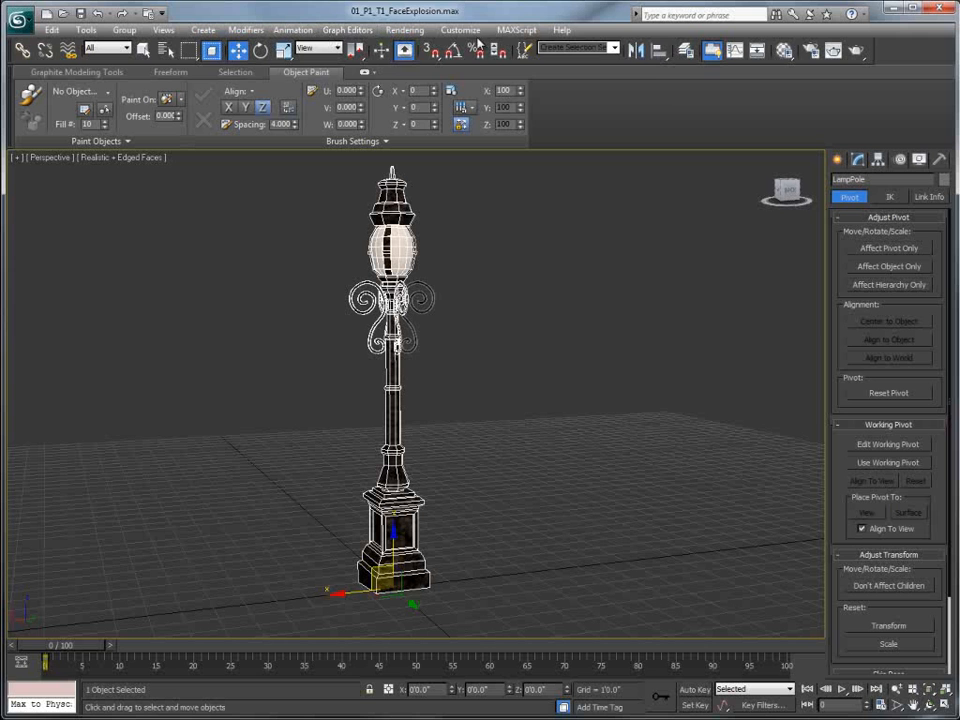
click(515, 30)
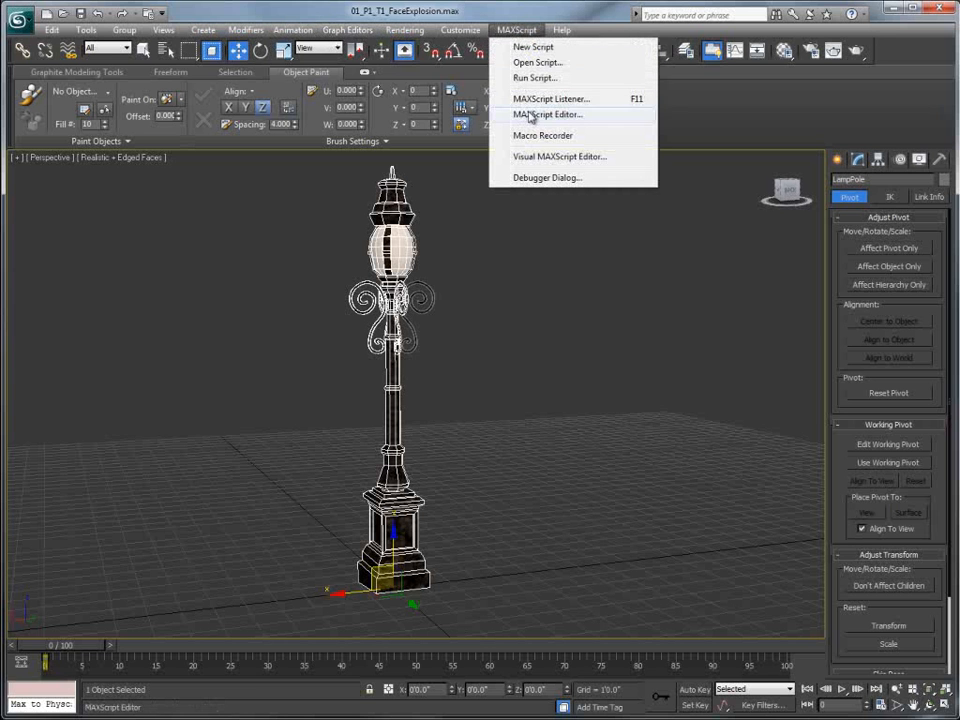
click(520, 78)
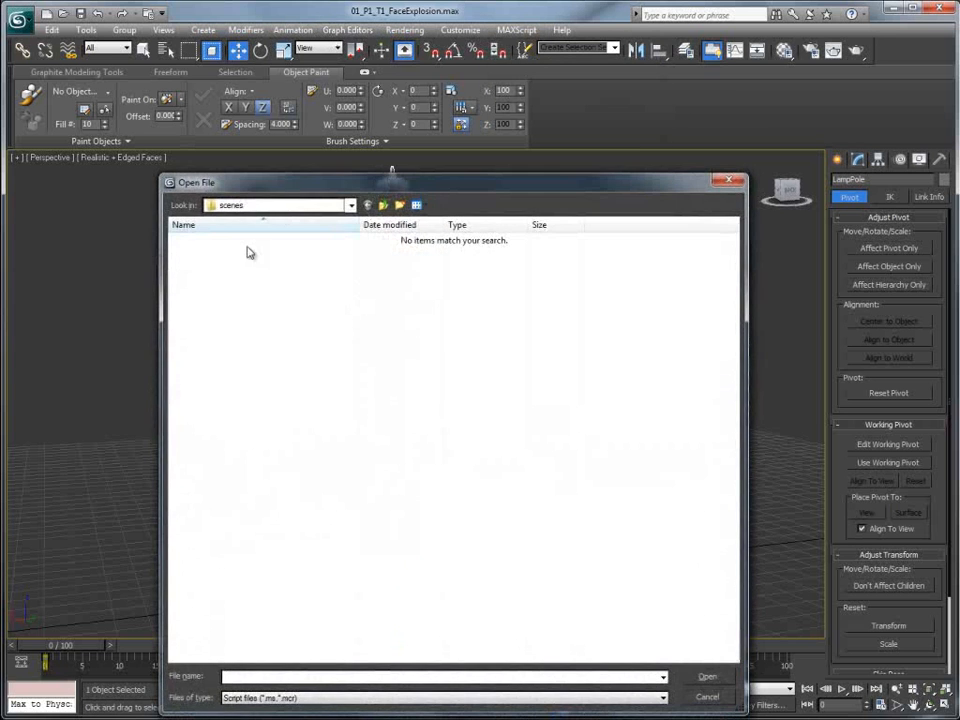
click(383, 205)
double_click(196, 413)
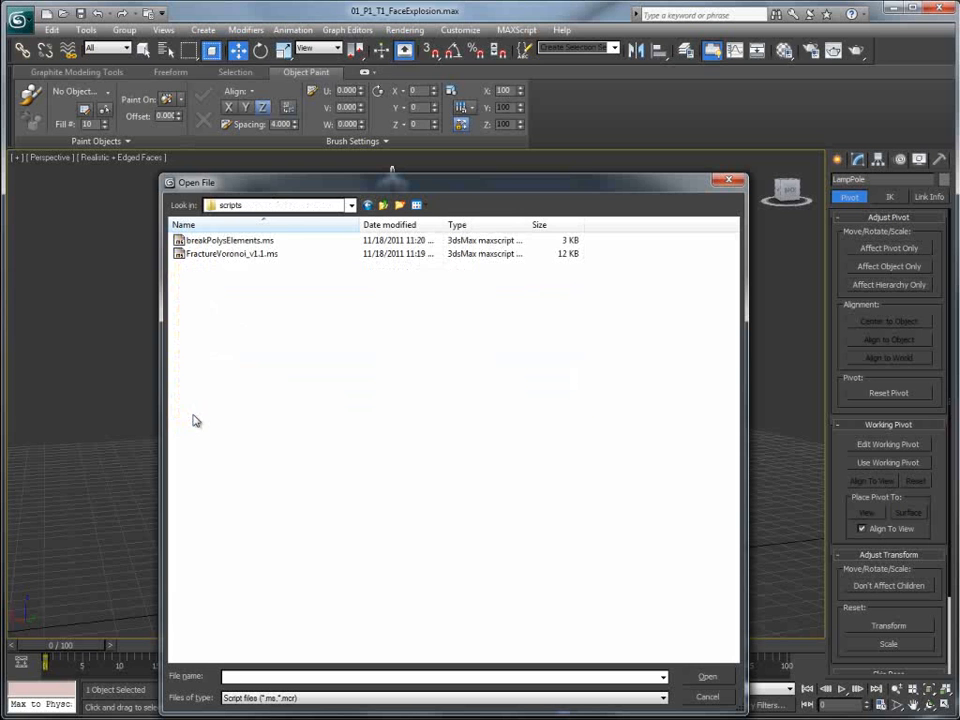
click(228, 241)
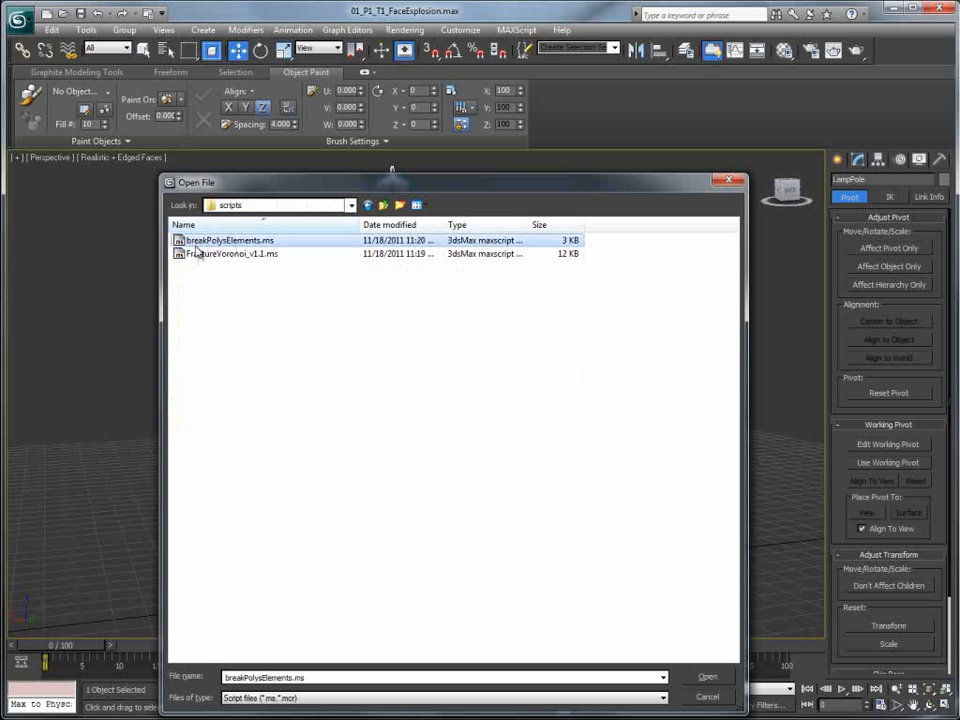
click(706, 678)
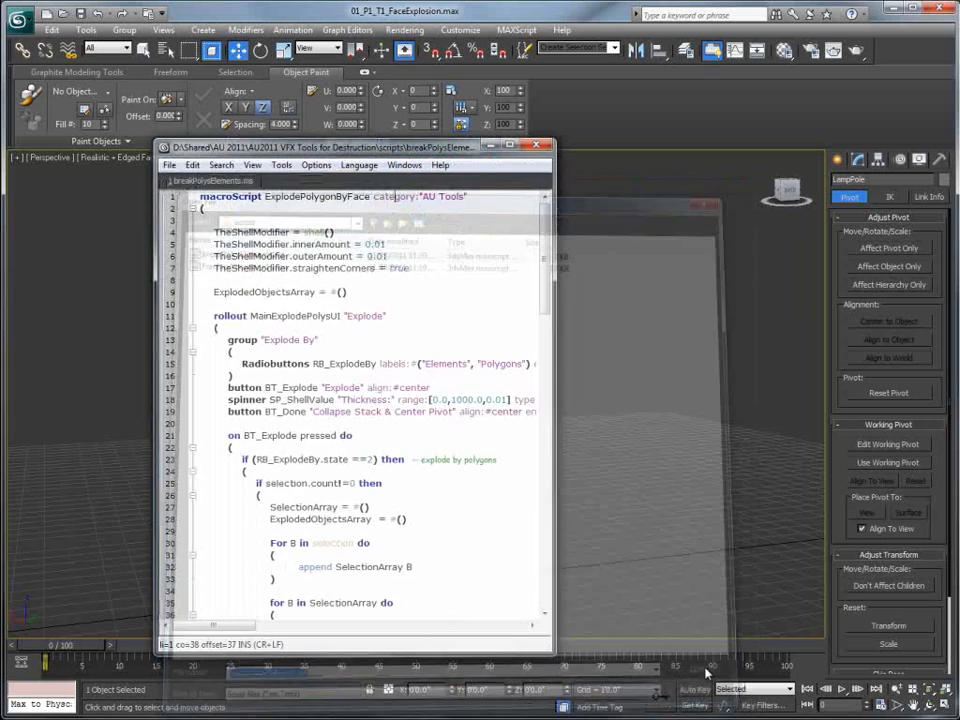
- Check the macro name ExplodePolygonByFace and its category AU Tools, evaluate the whole script, and close the script editor
drag(553, 262, 597, 260)
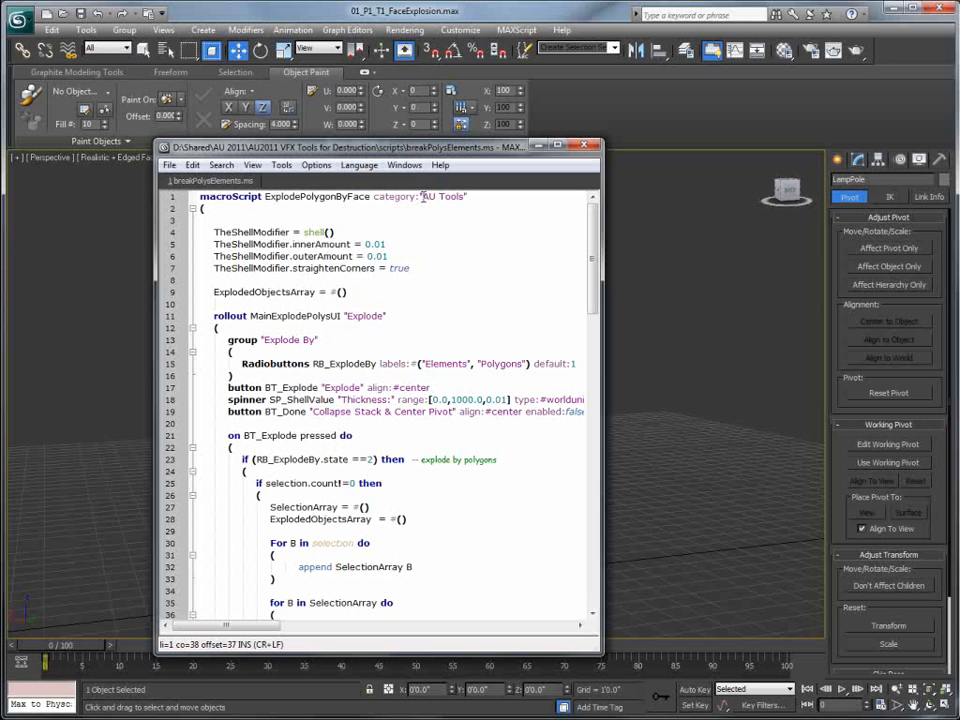
drag(422, 197, 474, 198)
drag(266, 196, 372, 197)
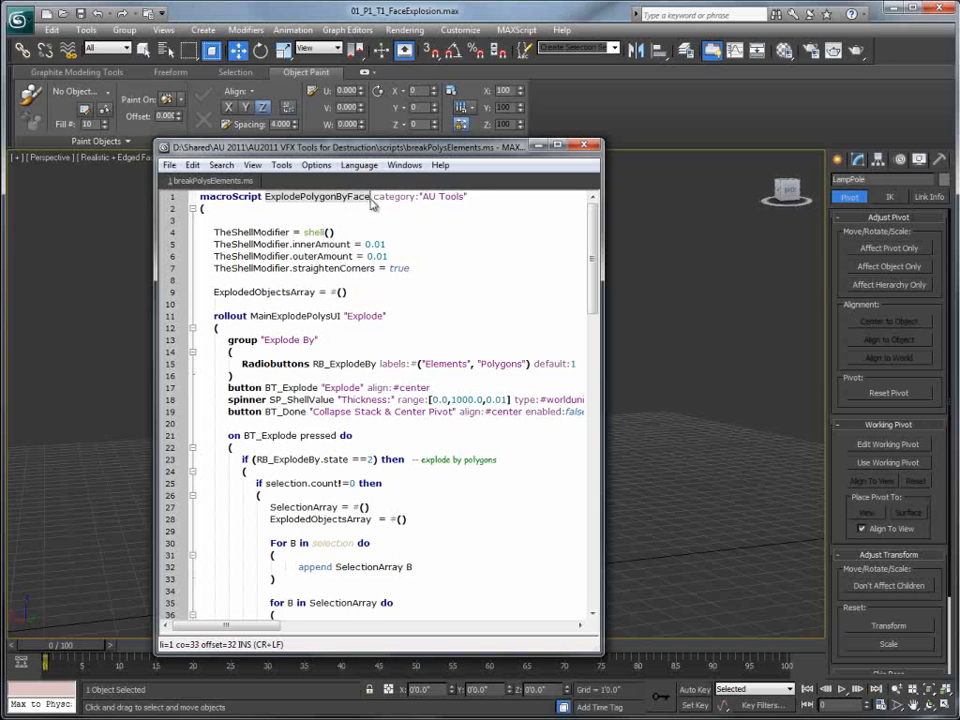
click(281, 165)
click(310, 182)
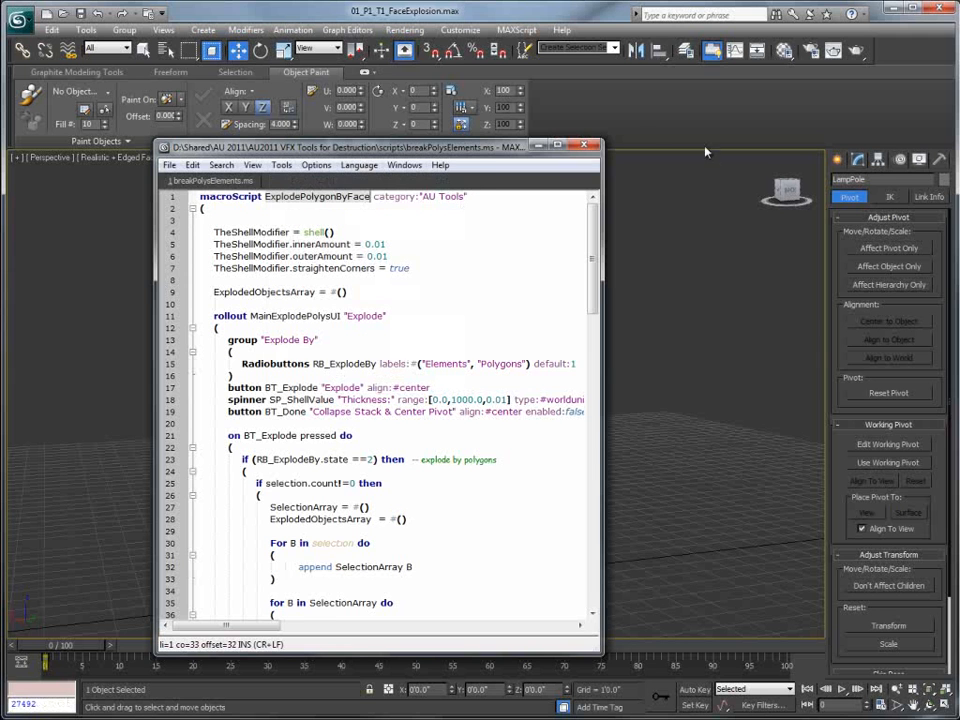
click(596, 146)
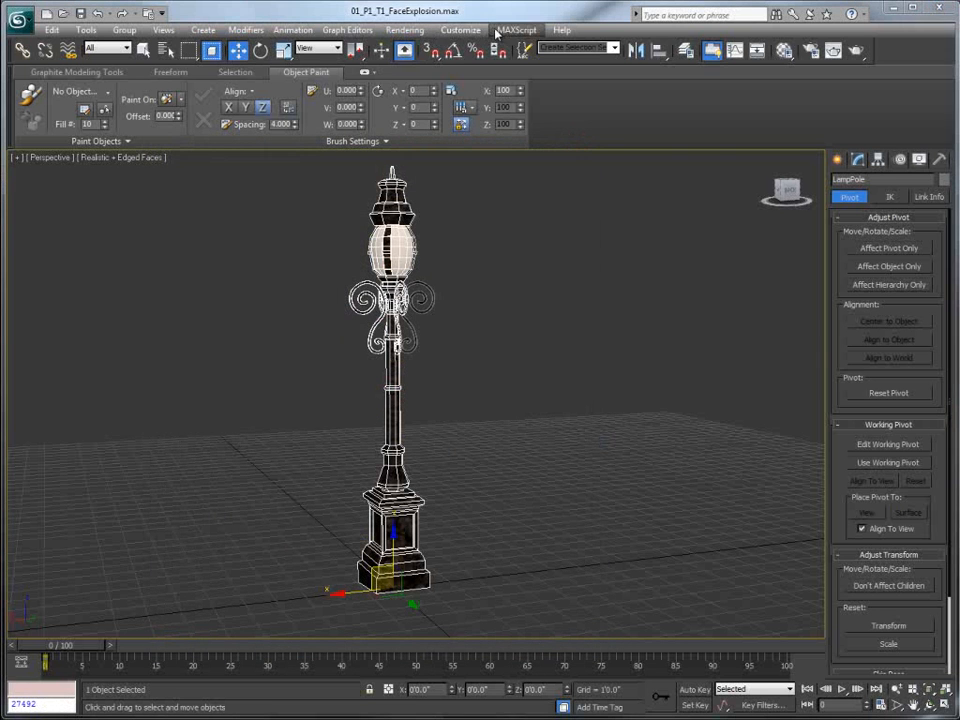
- In the quad menu customization, add the ExplodePolygonByFace action from the AU Tools category to the tools 2 quad
click(461, 30)
click(490, 50)
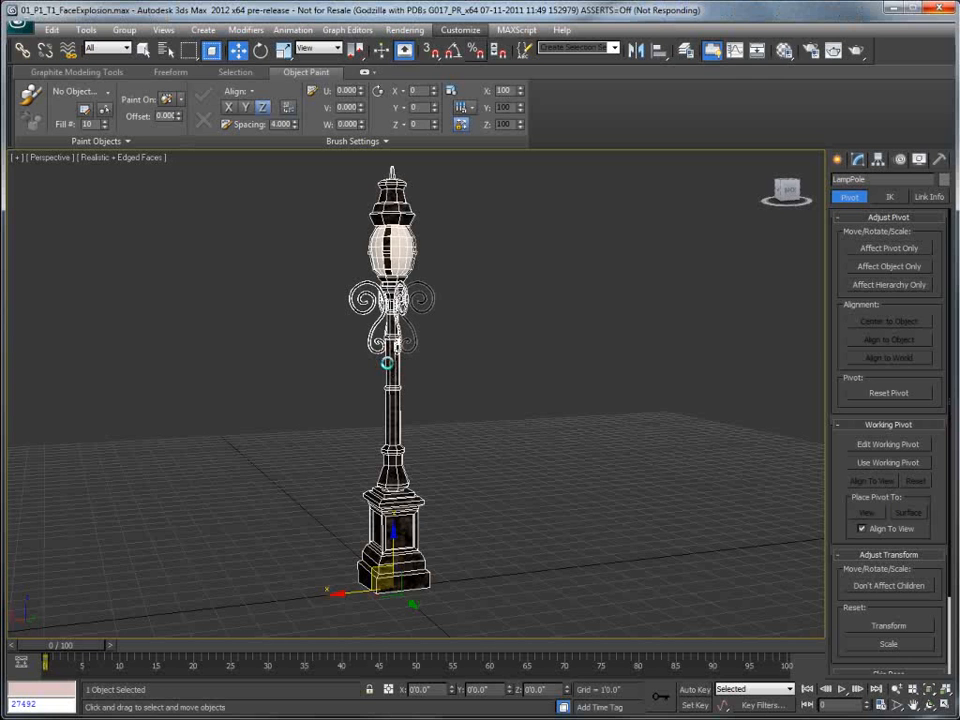
click(420, 240)
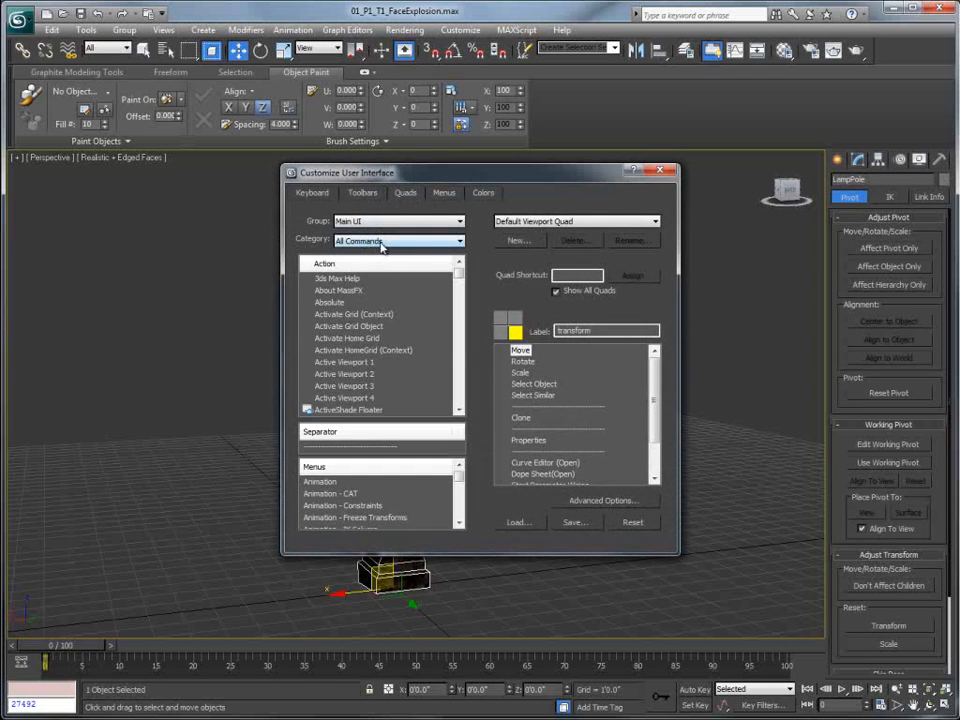
click(350, 290)
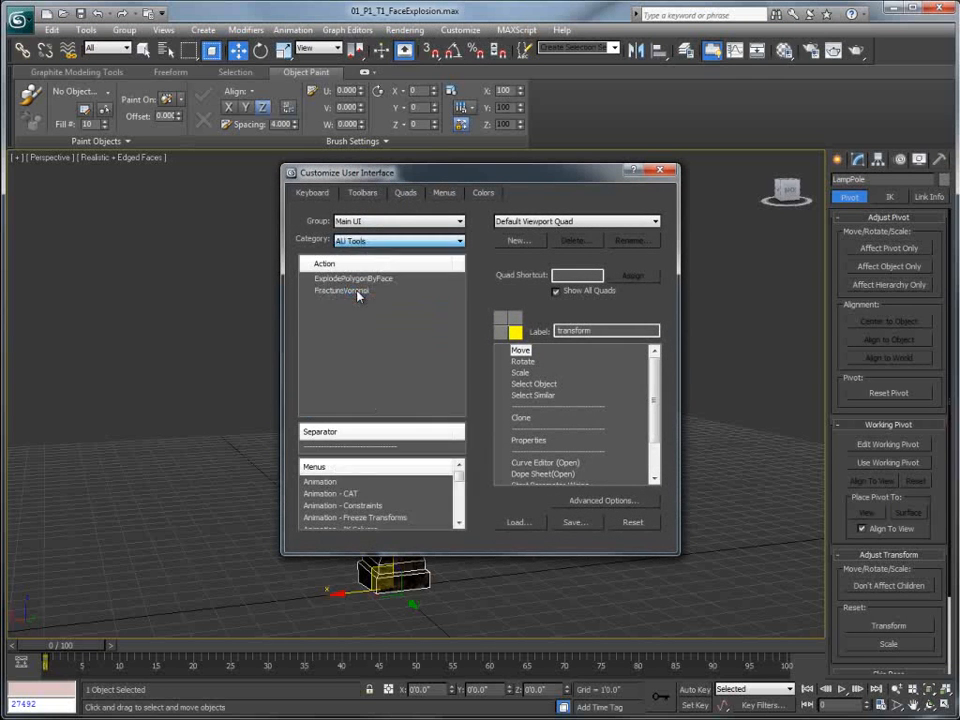
click(344, 280)
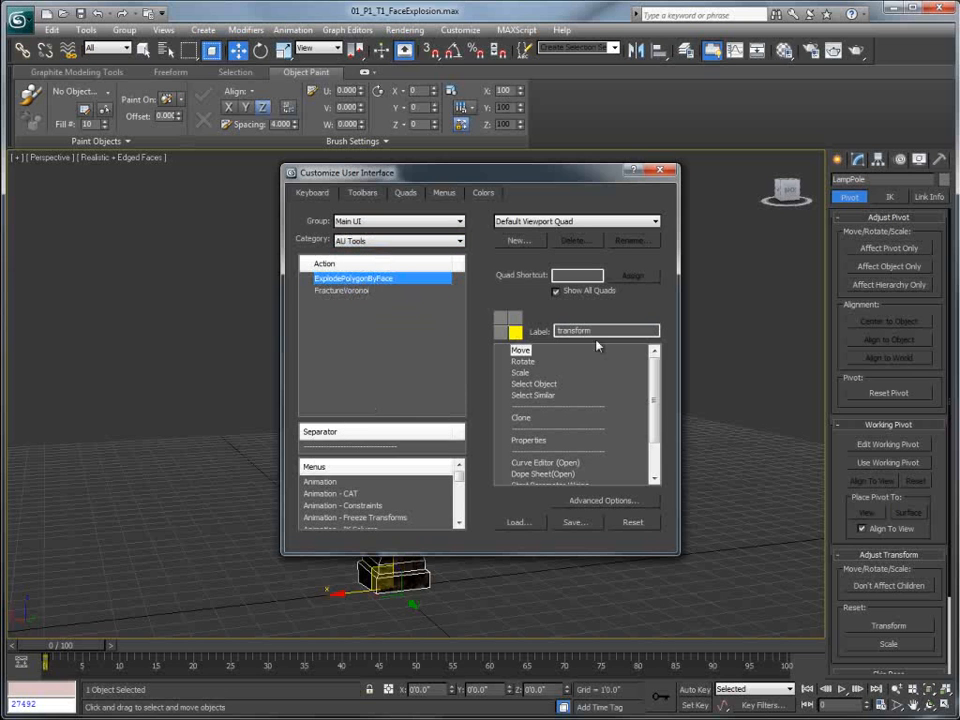
click(502, 332)
drag(653, 384, 655, 429)
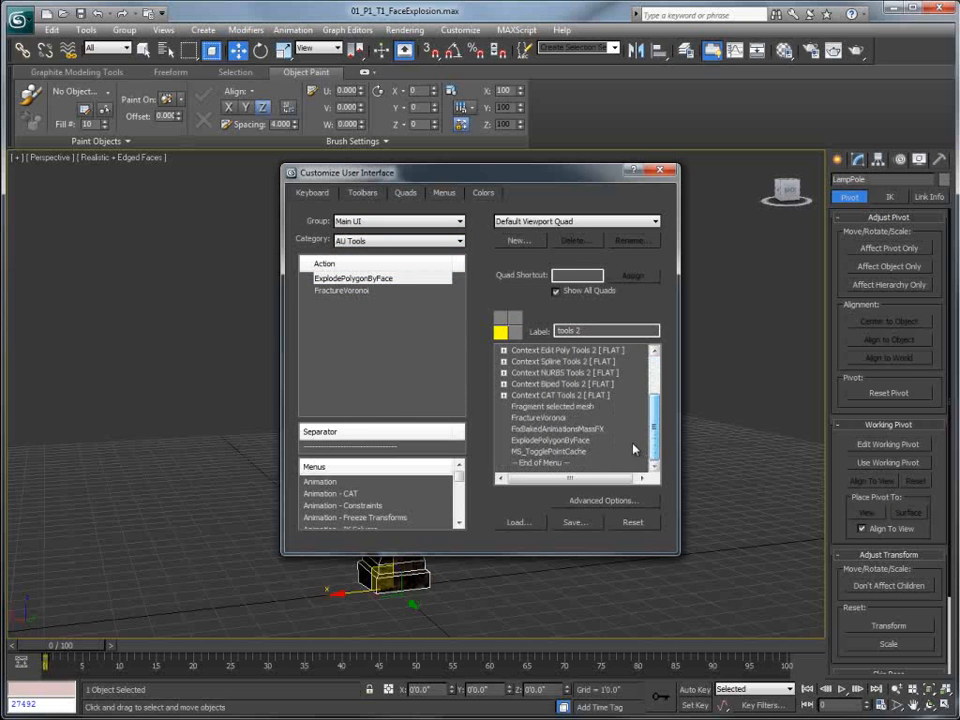
drag(365, 279, 537, 446)
- Delete the duplicate ExplodePolygonByFace item from the tools 2 quad and leave the interface customization
right_click(548, 451)
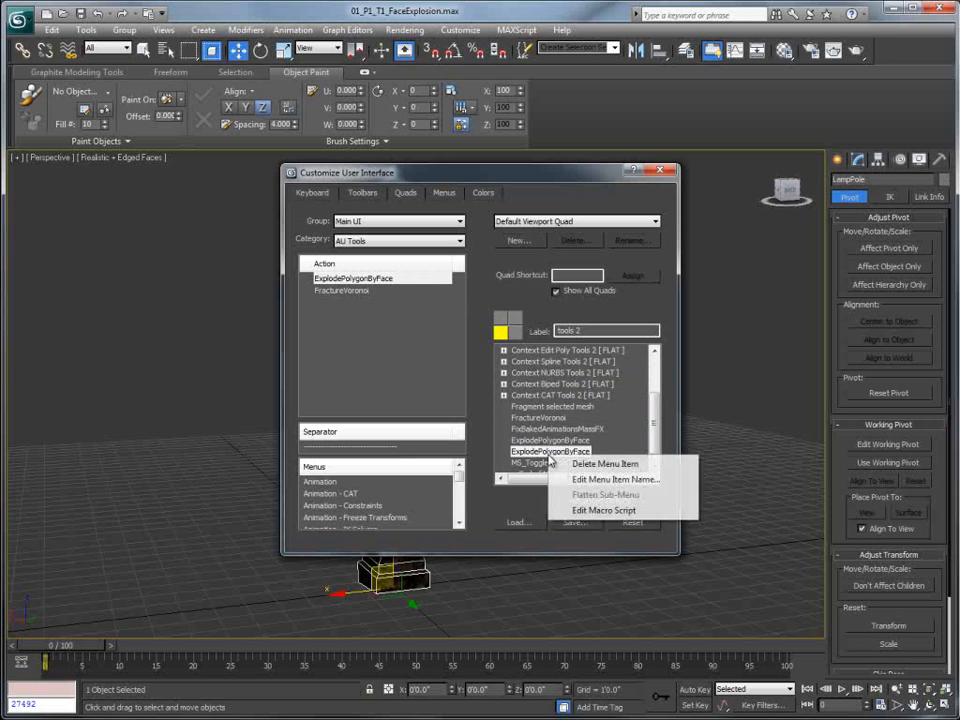
click(590, 464)
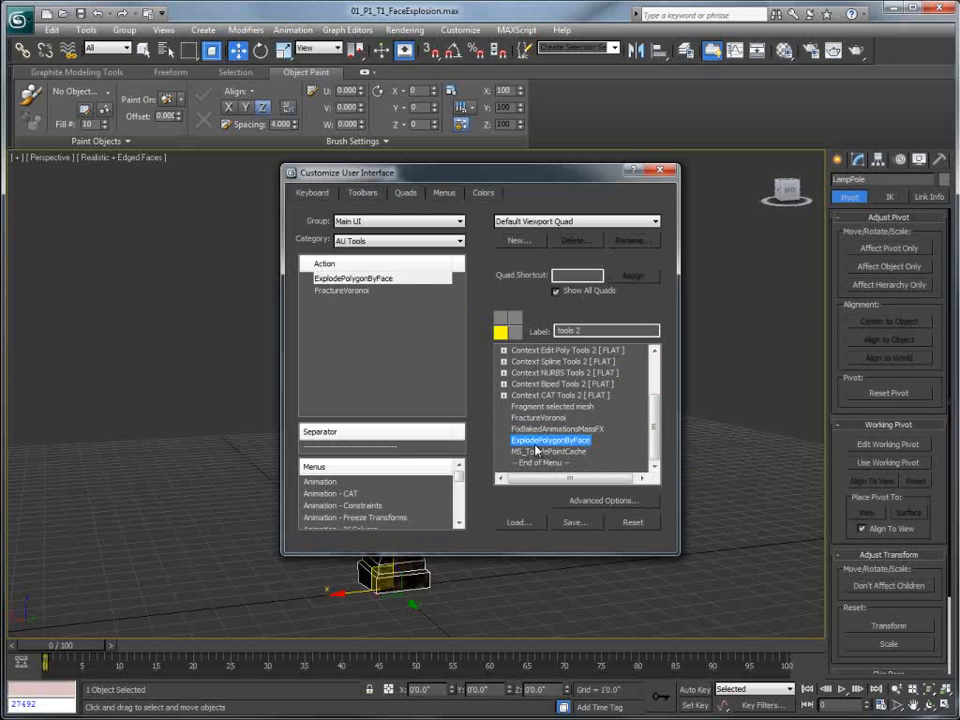
key(Escape)
- Run ExplodePolygonByFace on the selected lamp pole and explode it by Elements
right_click(479, 333)
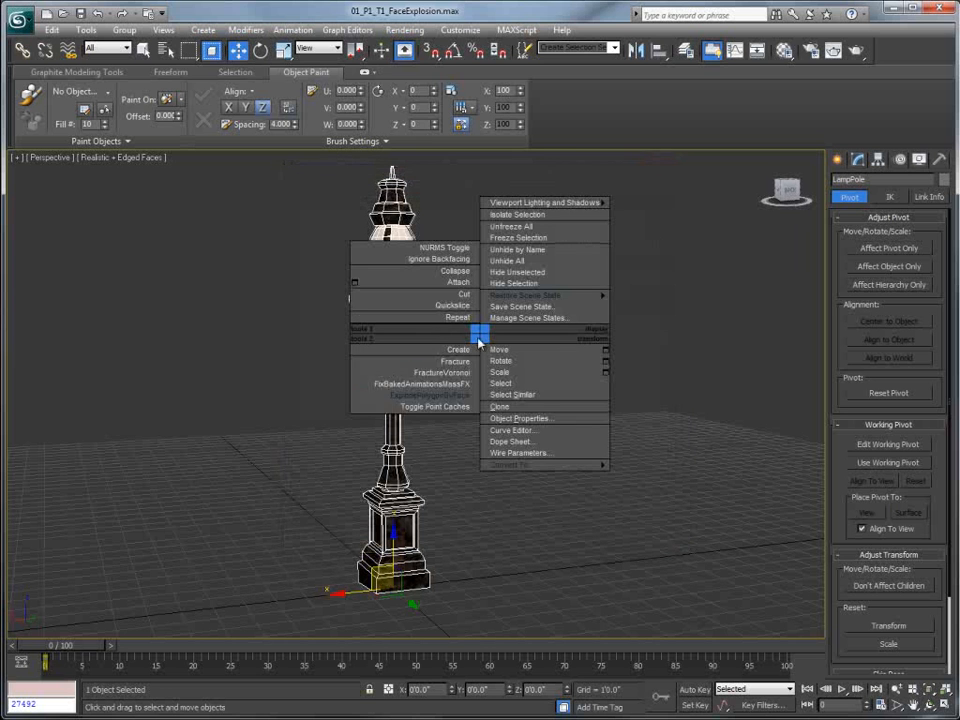
click(437, 398)
drag(484, 313, 160, 187)
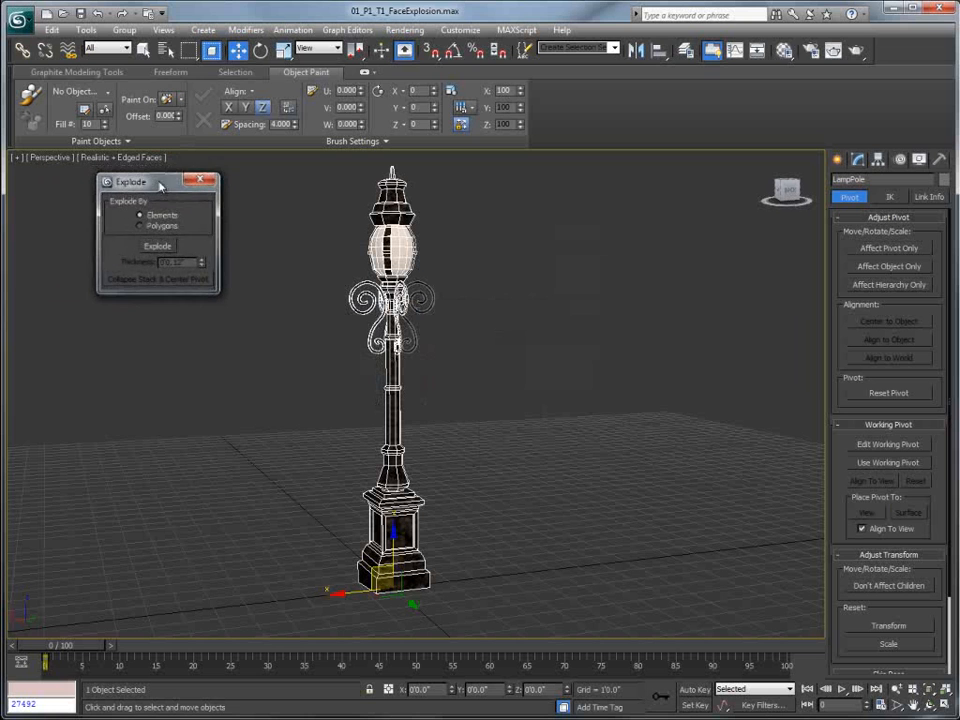
click(157, 248)
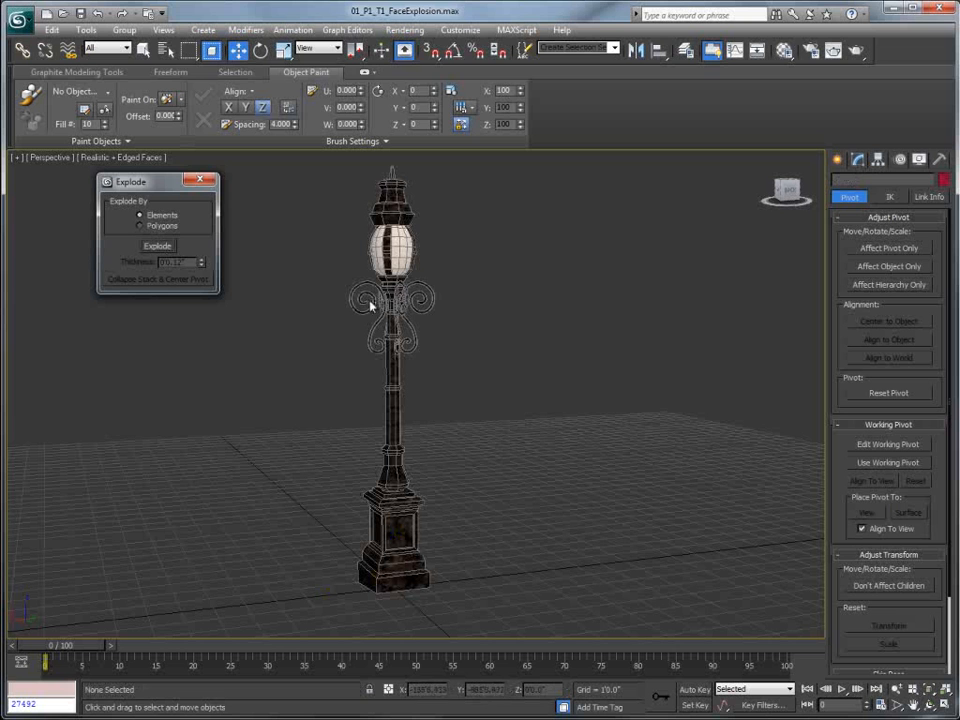
- Try moving the exploded lamp's left scroll ornament outward, undo the move, and select the central post piece
drag(368, 298, 297, 298)
key(ctrl+z)
click(392, 360)
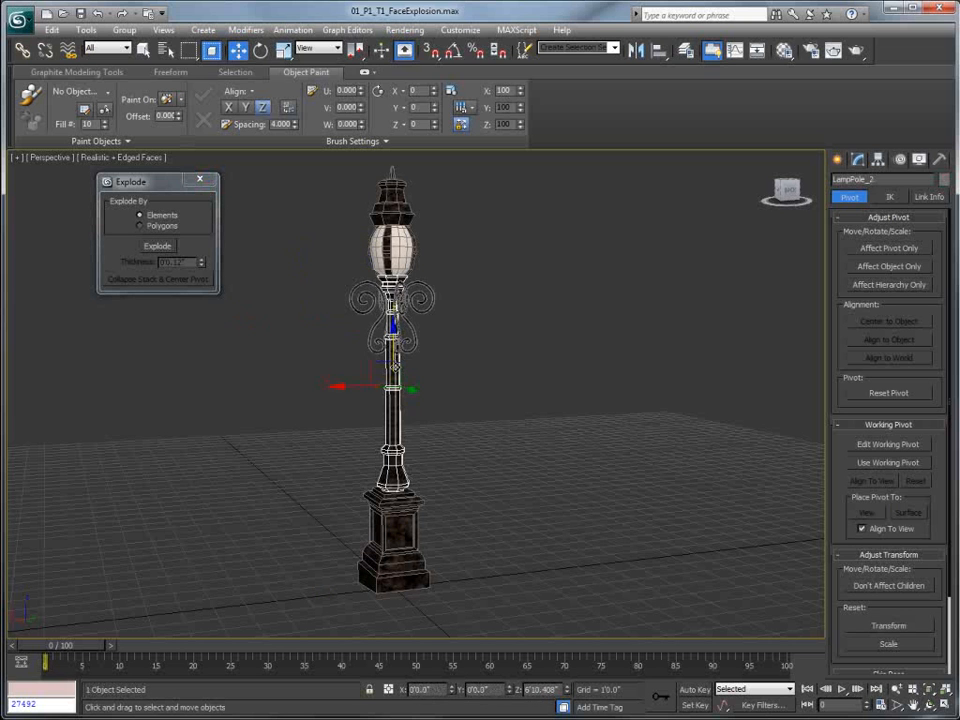
- Try moving the lamp's central post, base and a globe frame strip aside, undoing each move
drag(361, 362, 240, 362)
key(ctrl+z)
click(396, 522)
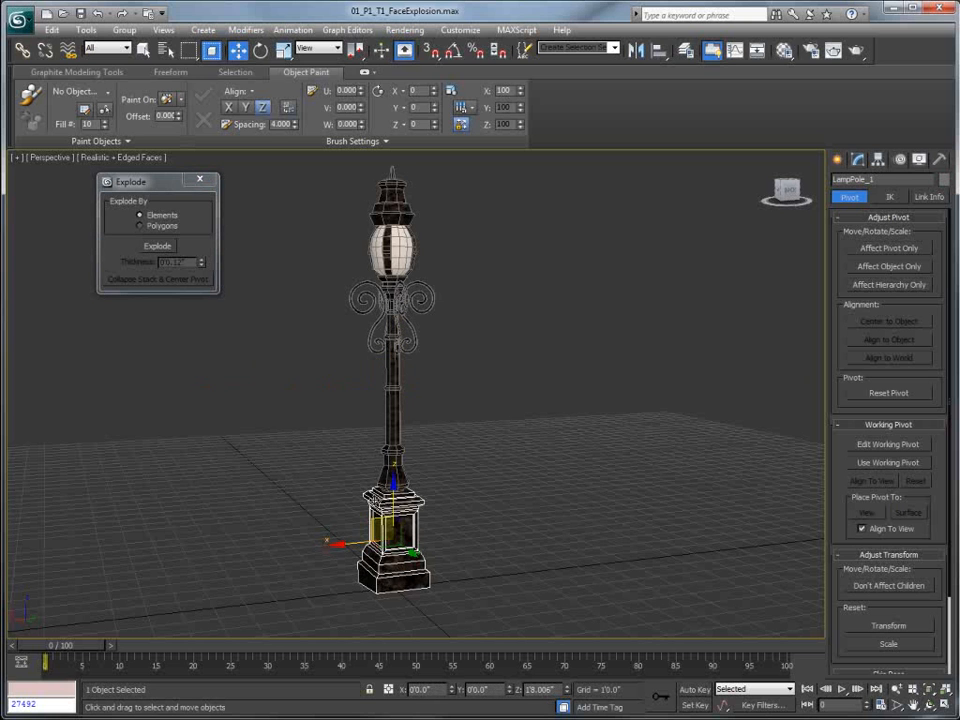
drag(396, 522, 321, 520)
key(ctrl+z)
click(390, 255)
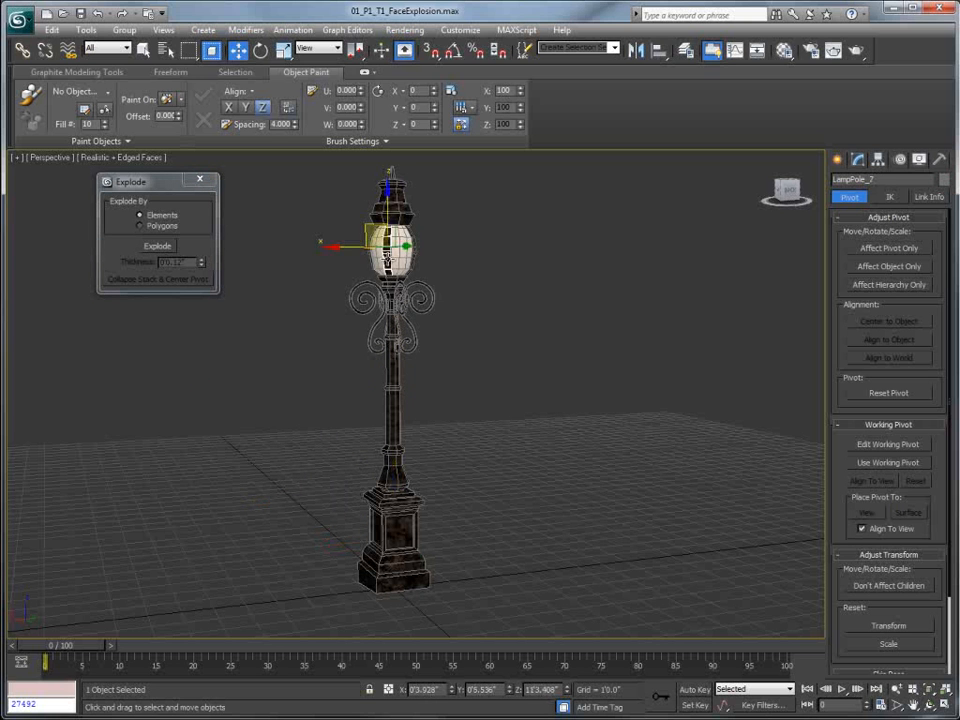
drag(376, 219, 403, 255)
key(ctrl+z)
- Isolate the lamp's globe and place the isolation dialog clear of the model
key(alt+q)
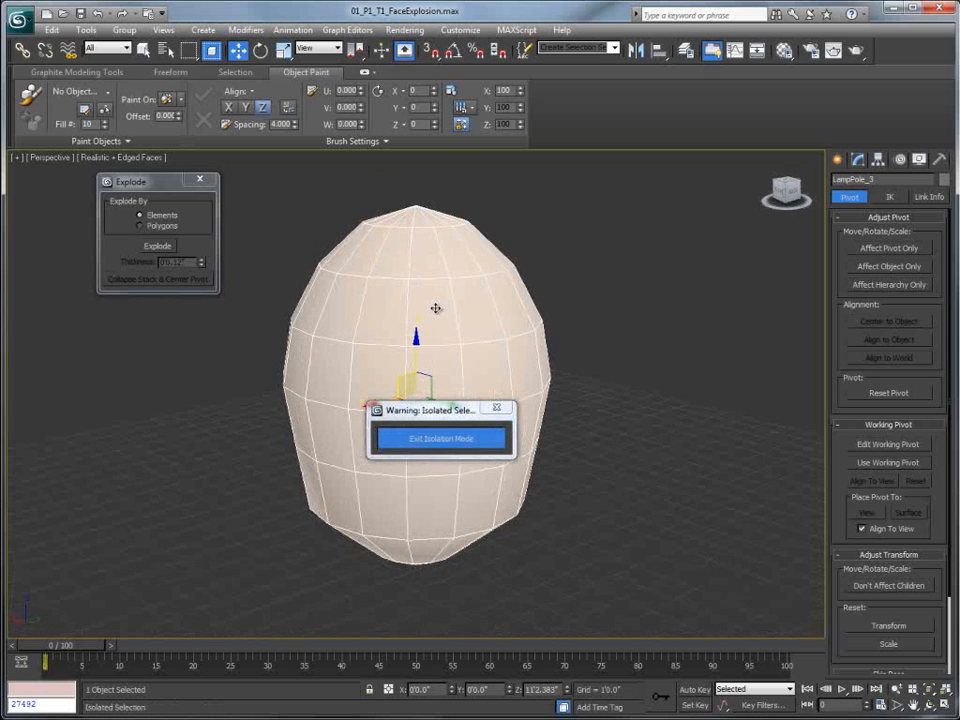
drag(373, 404, 600, 372)
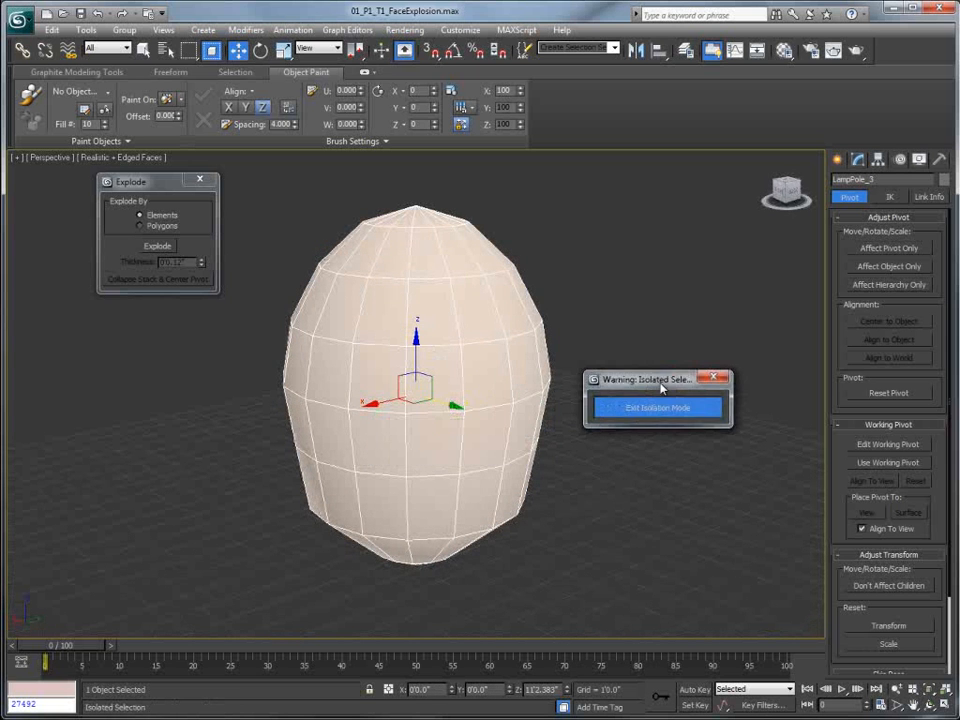
alt+middle_drag(452, 338, 411, 332)
alt+middle_drag(527, 450, 371, 291)
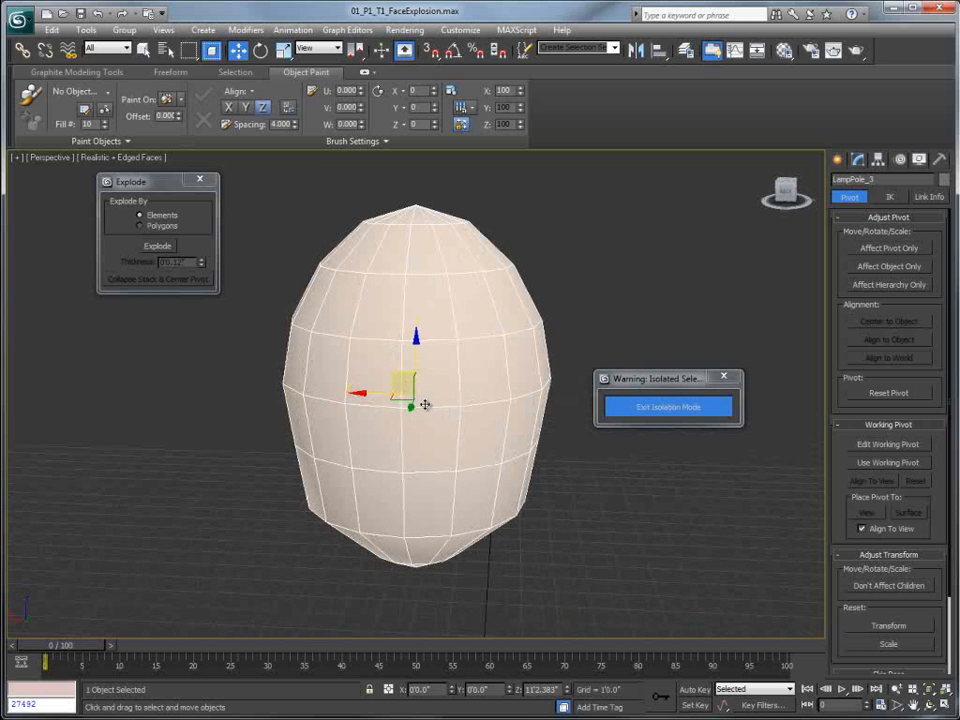
- Start vertex editing on the globe, select an upper-middle vertex and constrain vertex movement to Face
click(80, 71)
click(68, 106)
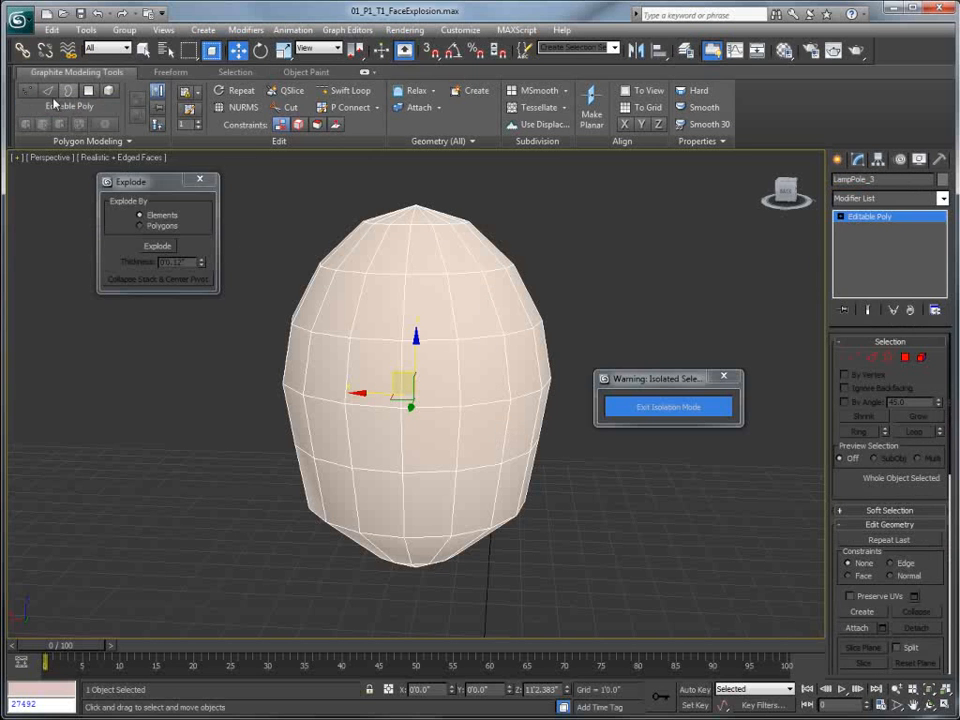
click(28, 91)
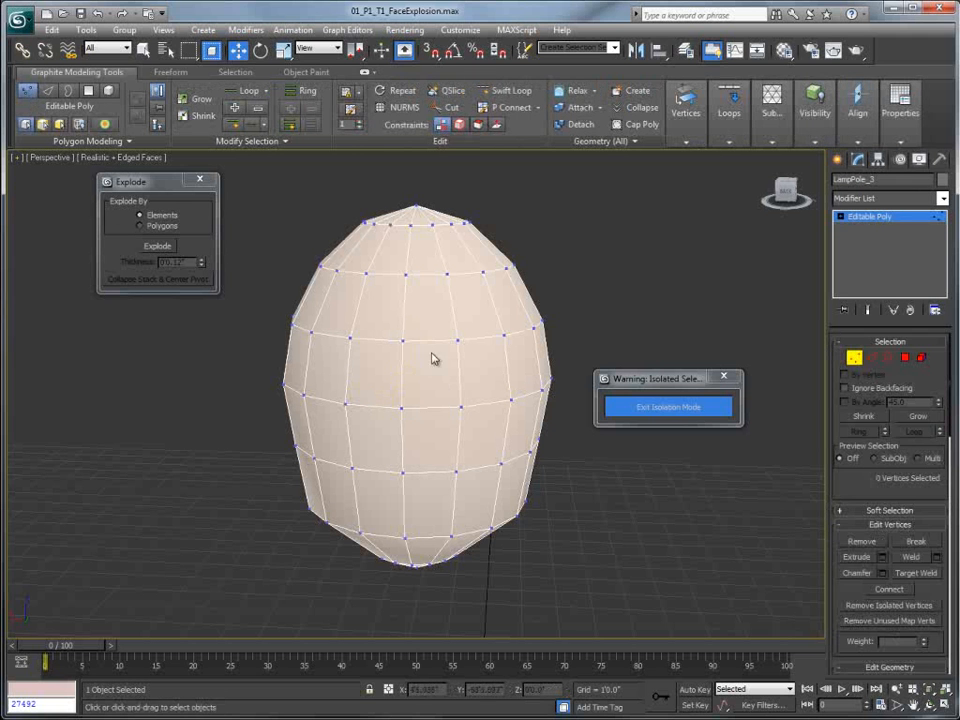
click(400, 339)
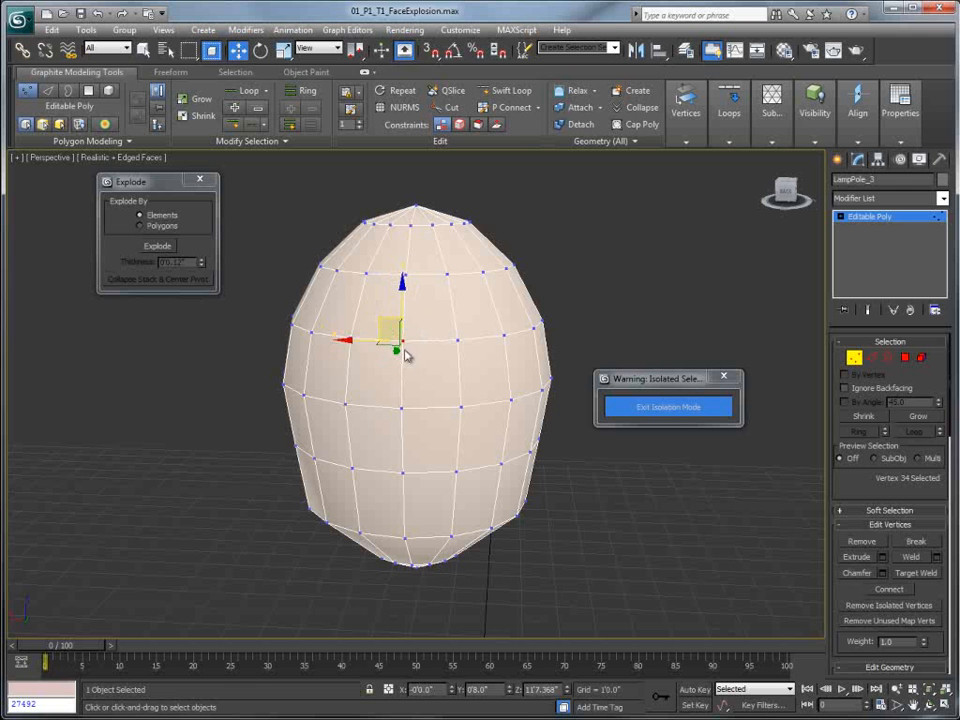
alt+middle_drag(355, 380, 392, 377)
click(478, 124)
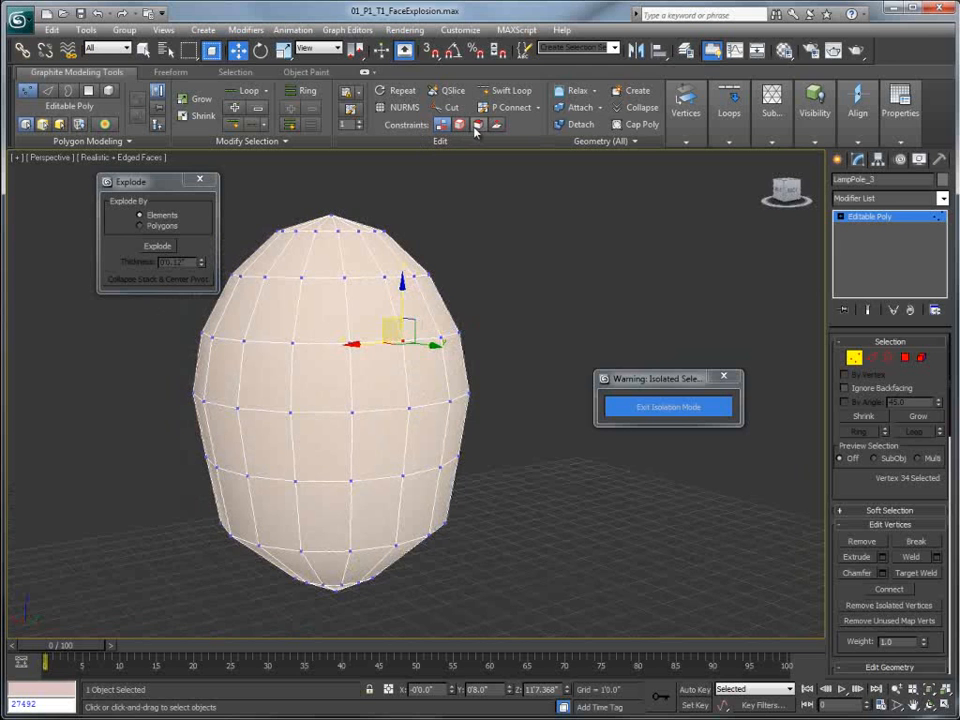
- Slide several vertices in the globe's upper and middle rows along its surface to make the faces irregular
alt+middle_drag(380, 429, 380, 330)
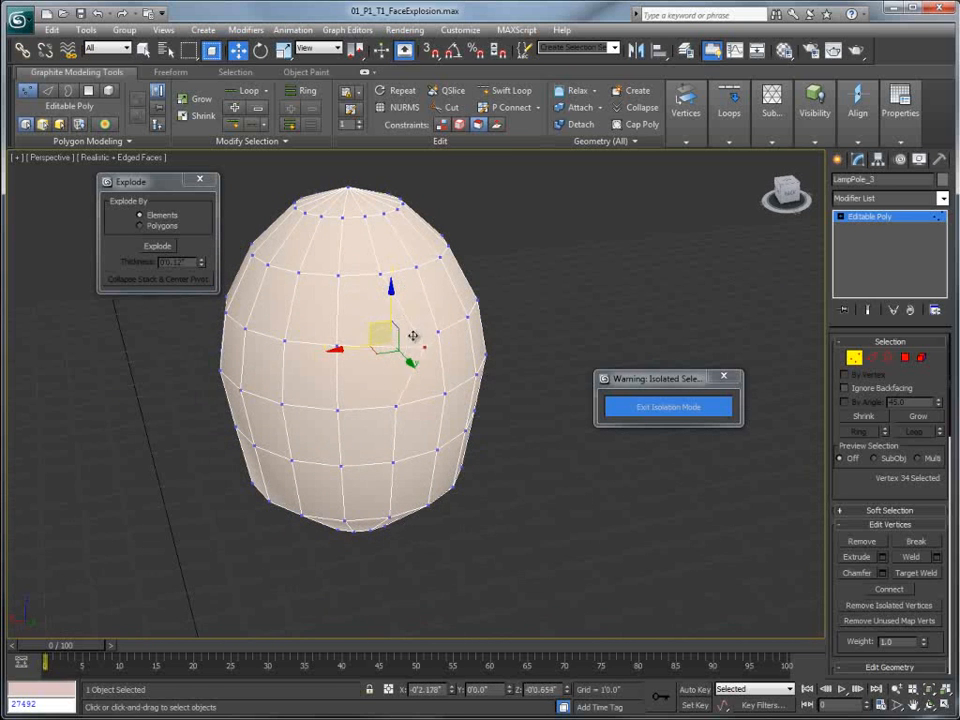
click(338, 277)
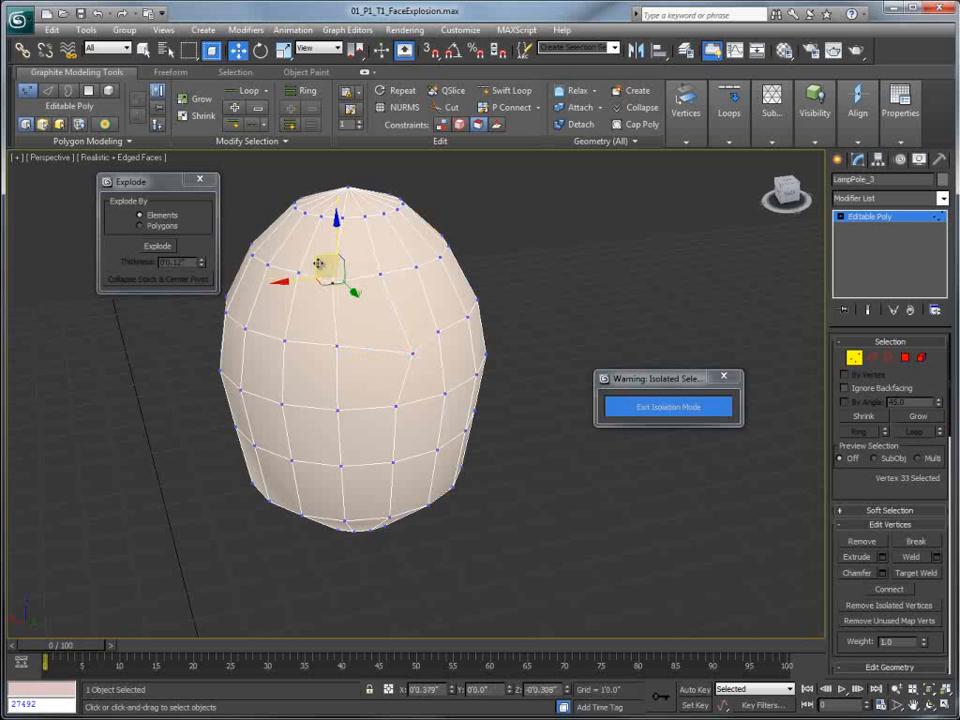
click(281, 258)
click(244, 327)
alt+middle_drag(250, 330, 300, 397)
click(300, 397)
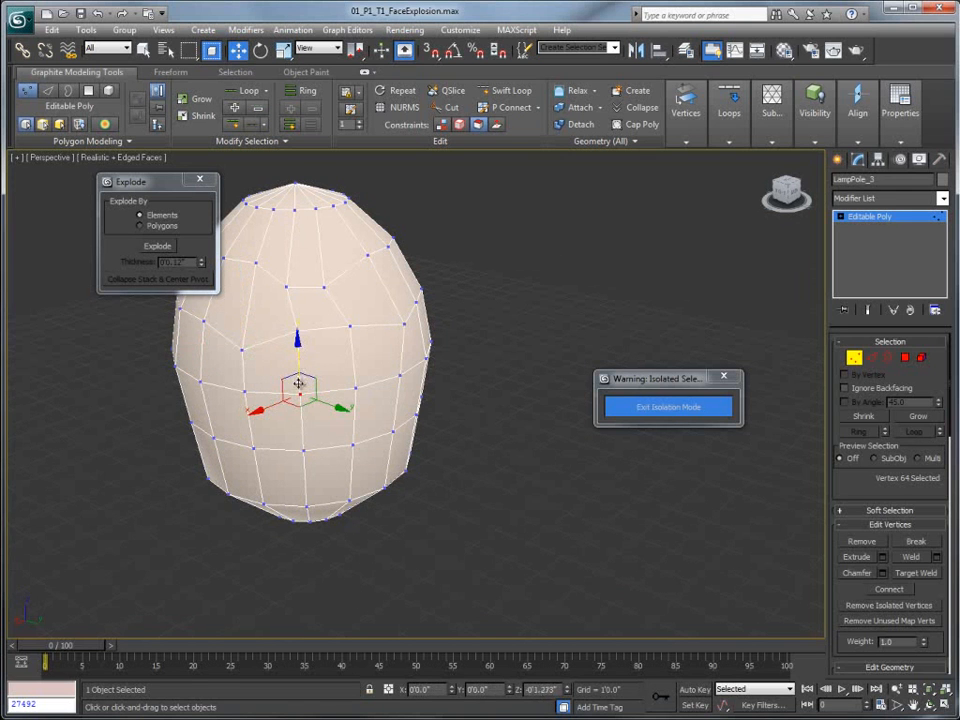
alt+middle_drag(305, 392, 295, 414)
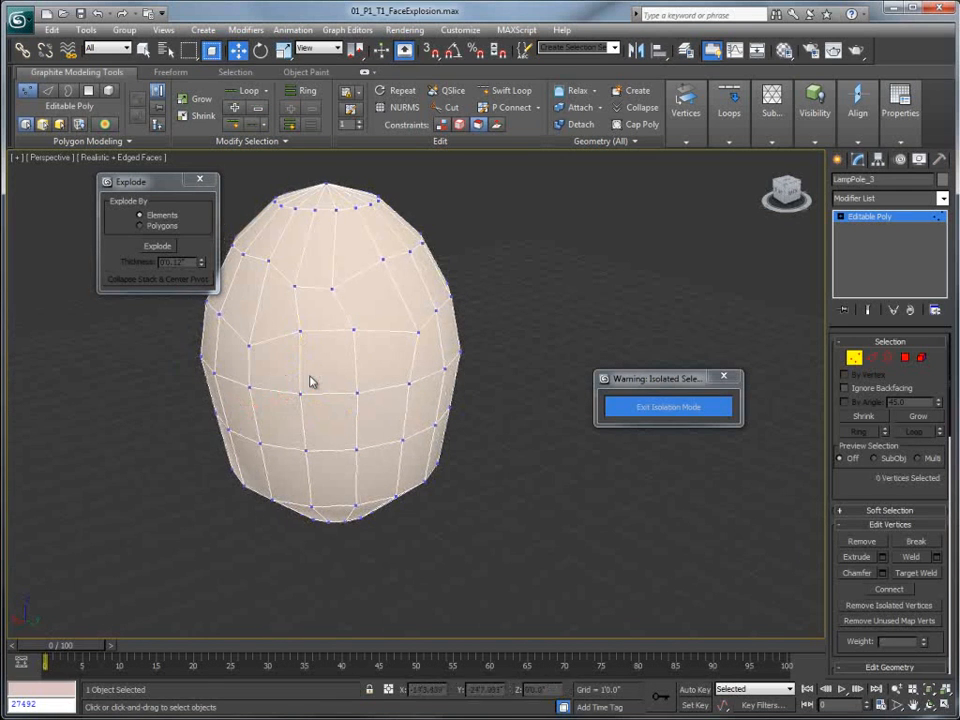
drag(309, 394, 338, 394)
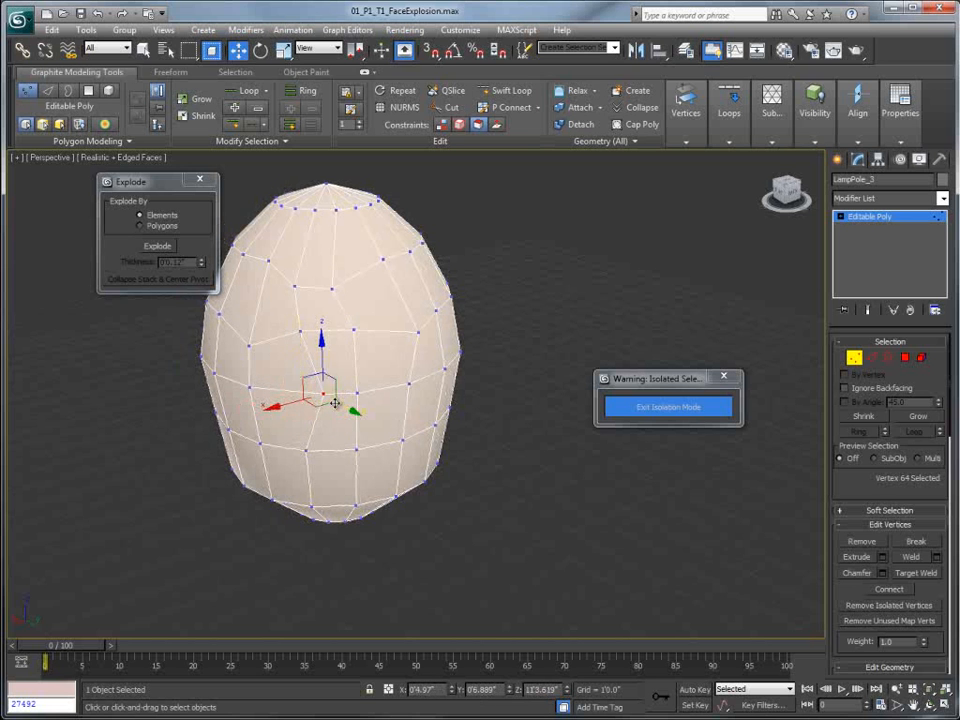
click(356, 449)
alt+middle_drag(356, 449, 346, 442)
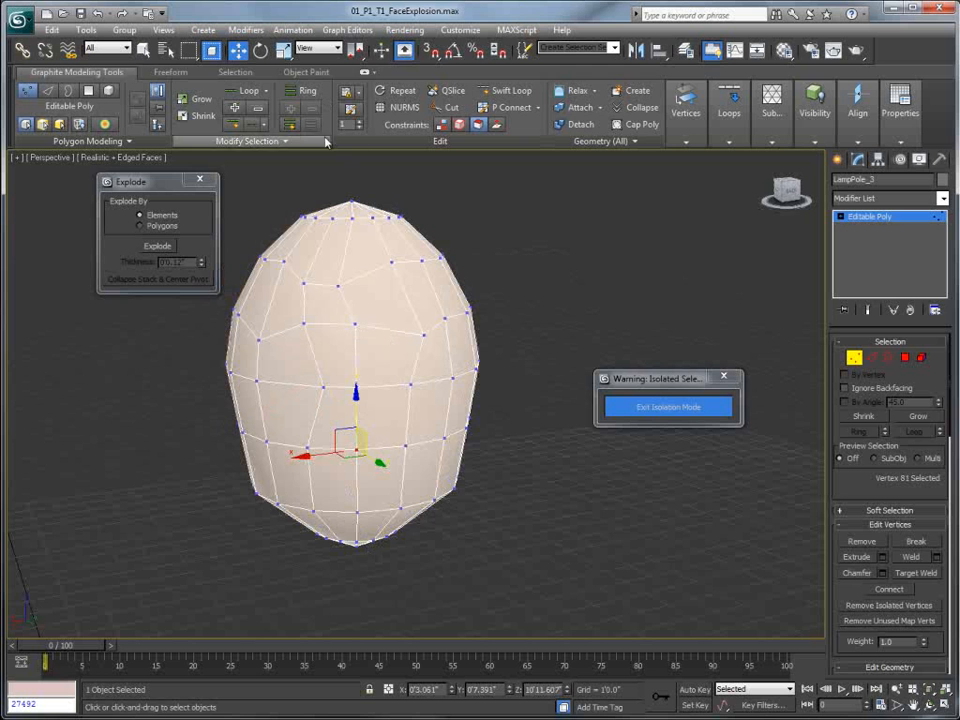
- Set the reference coordinate system to Screen and shift more vertices in the globe's lower rows
click(320, 48)
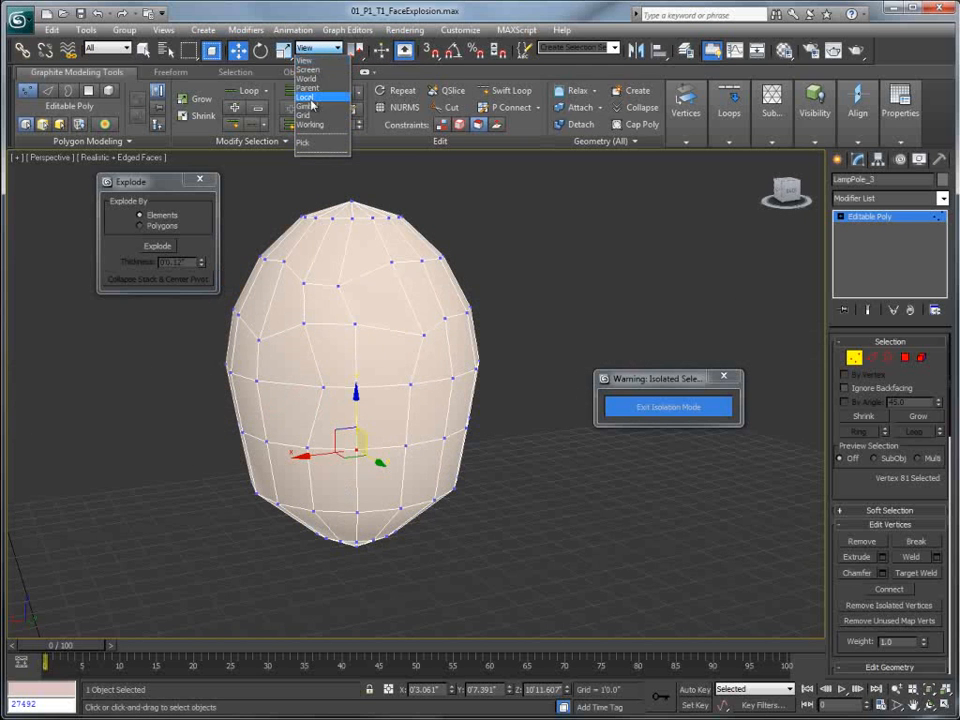
click(305, 65)
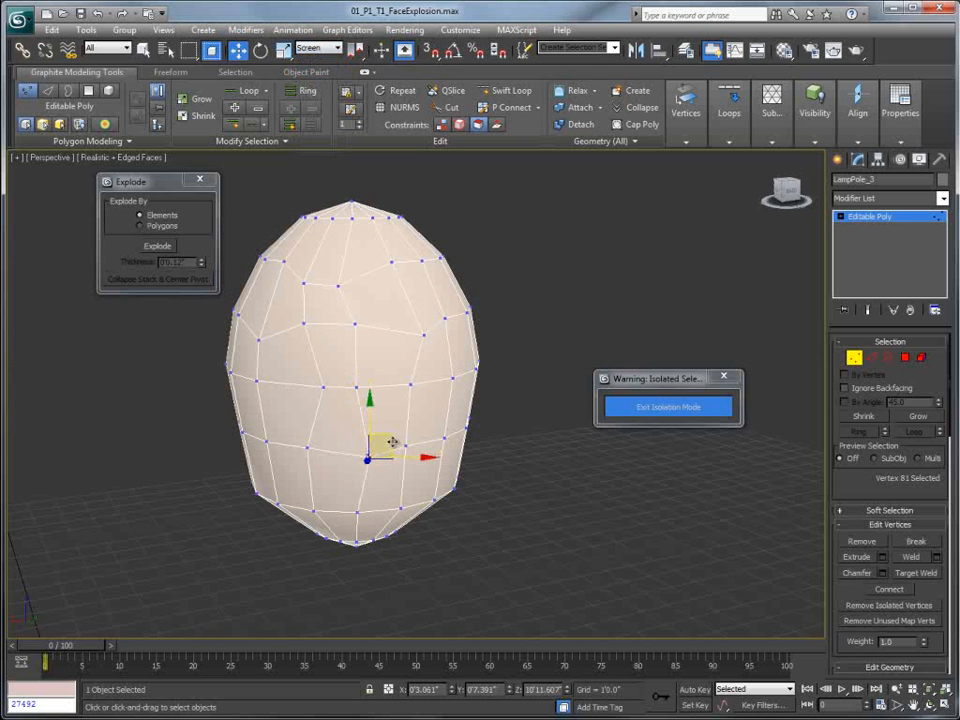
alt+middle_drag(392, 443, 347, 448)
click(304, 522)
drag(343, 501, 352, 503)
click(269, 522)
alt+middle_drag(300, 489, 300, 440)
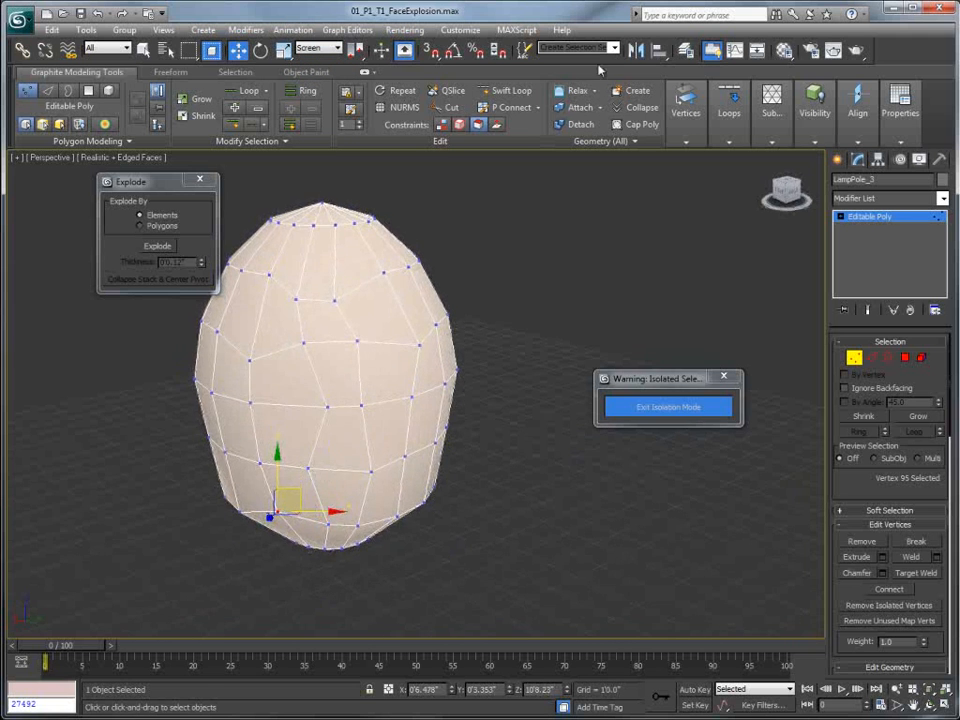
- Cut irregular new edges across the globe's upper and middle faces with the Cut tool
click(468, 109)
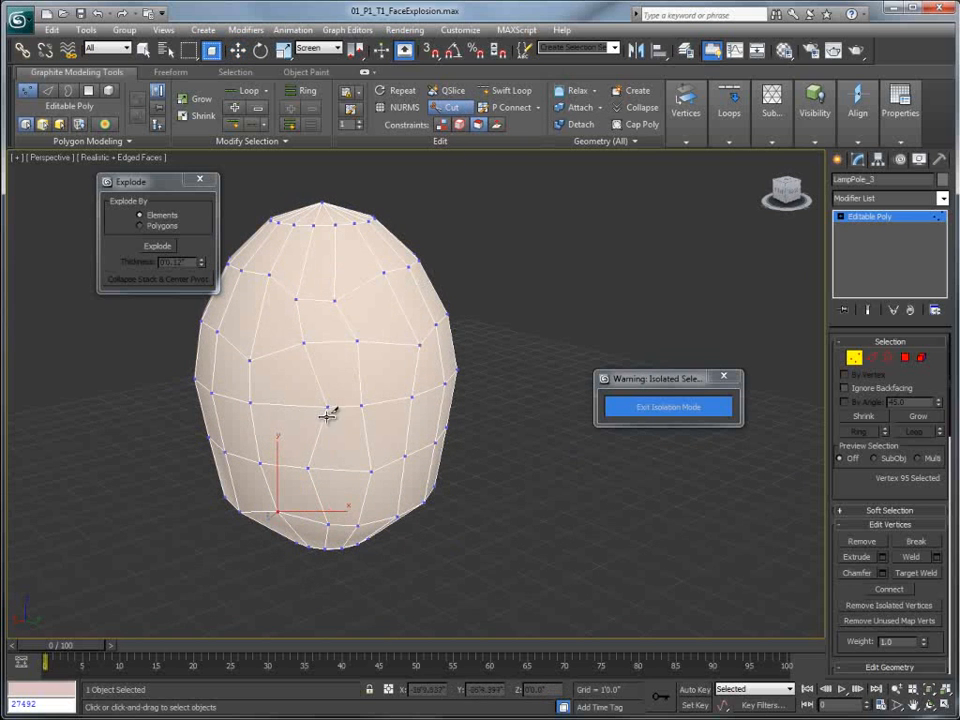
click(250, 361)
click(283, 402)
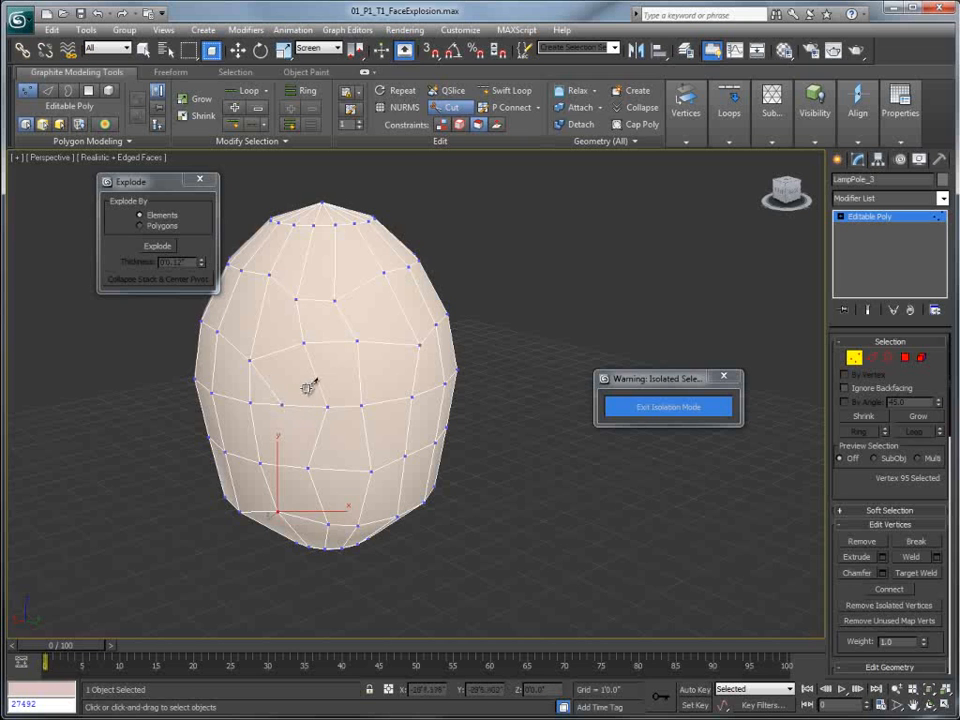
click(317, 374)
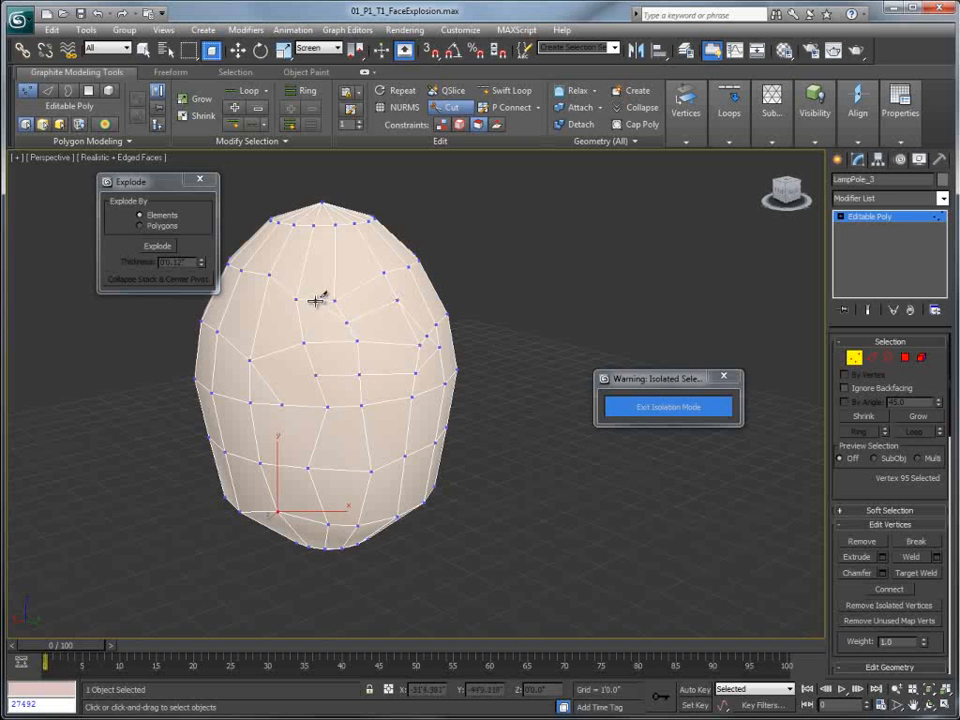
alt+middle_drag(452, 365, 411, 367)
right_click(438, 352)
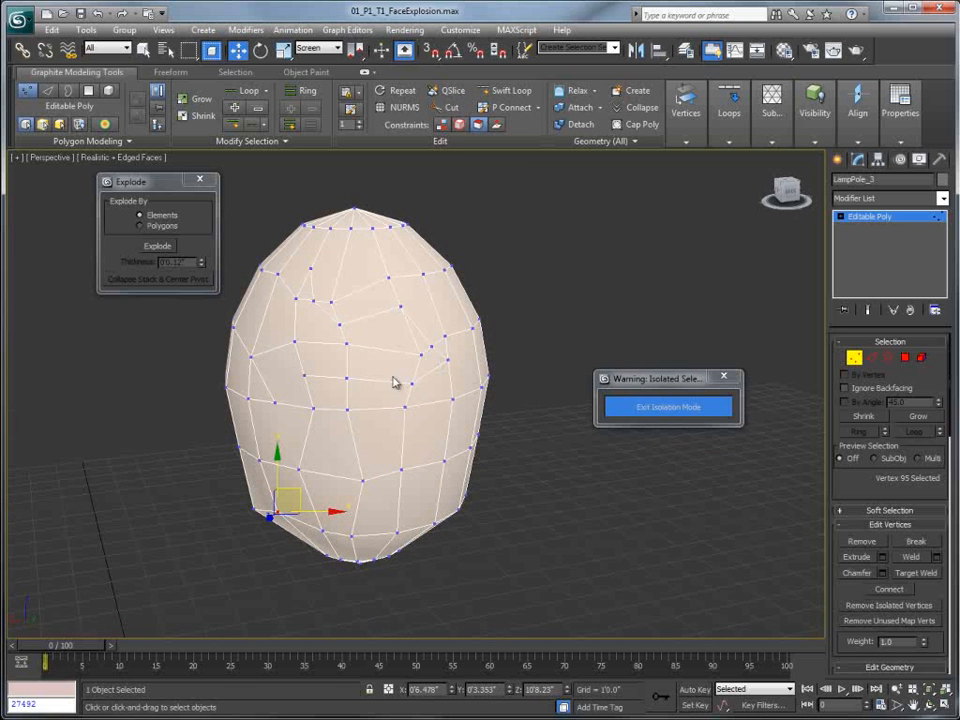
- Select one polygon on the globe's upper side and detach it as a separate object with the default name
click(855, 358)
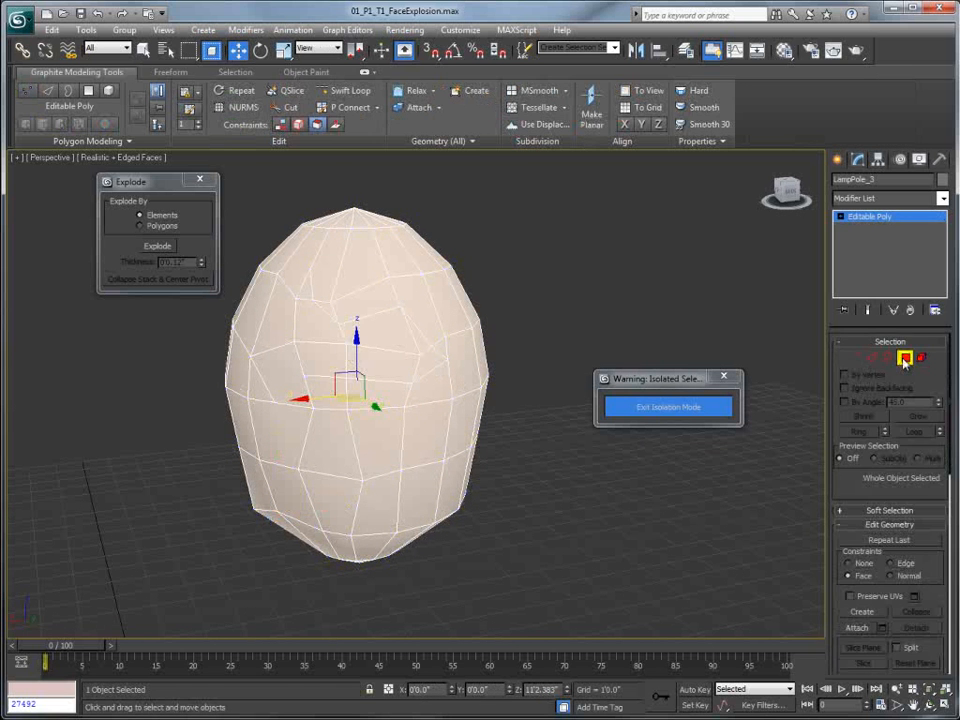
click(905, 360)
click(422, 296)
alt+middle_drag(422, 296, 470, 390)
scroll(880, 505, down, 5)
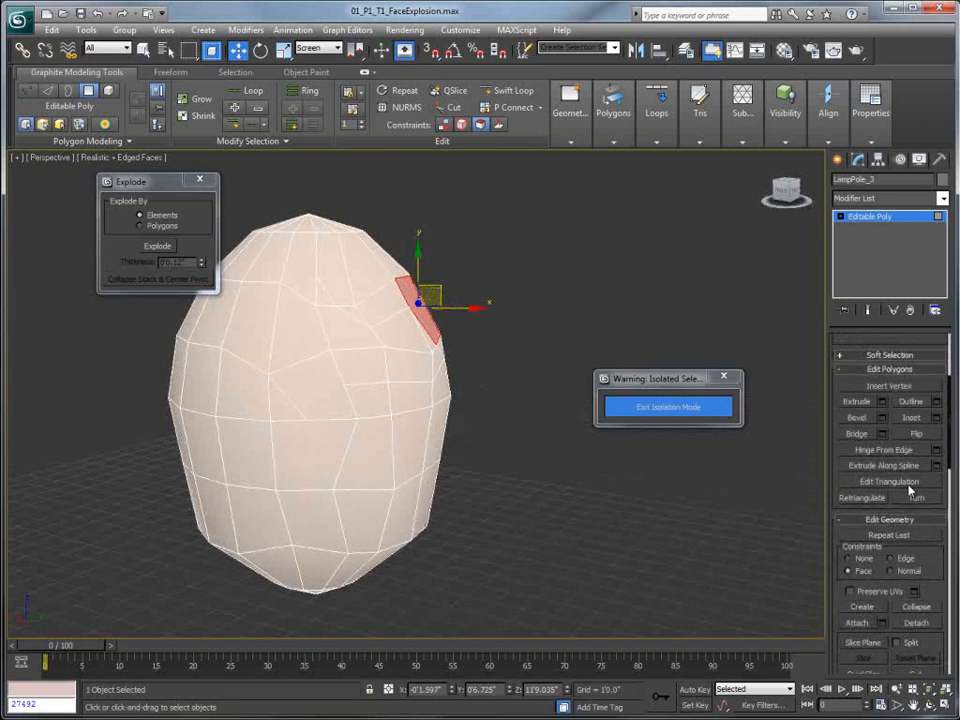
click(916, 623)
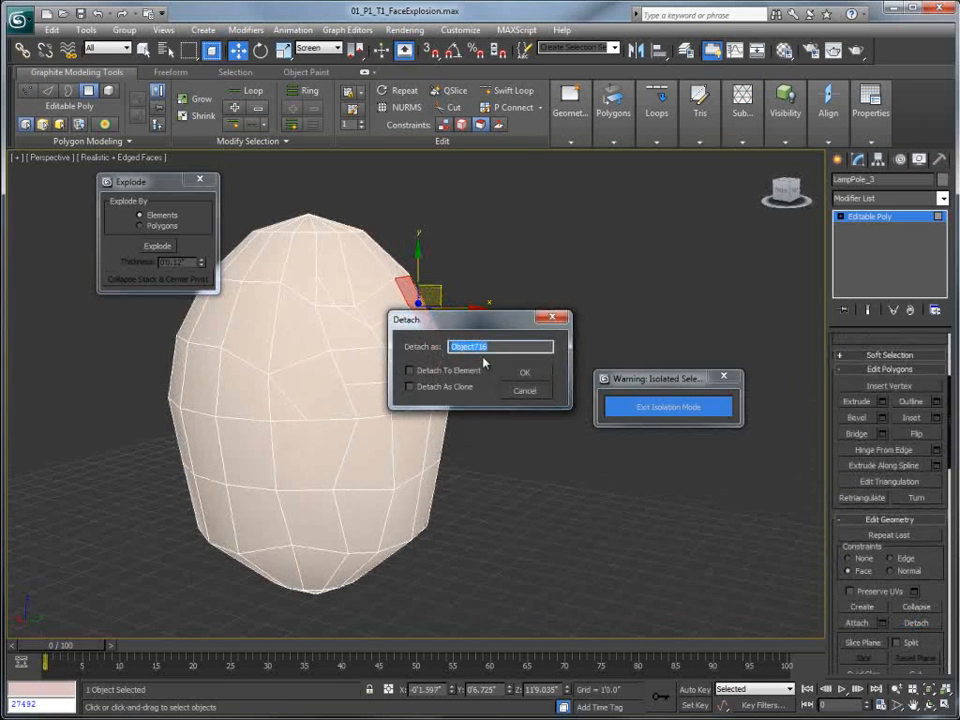
click(522, 370)
- Center the detached polygon's pivot to the object and move the piece outward from the globe
right_click(466, 312)
click(439, 294)
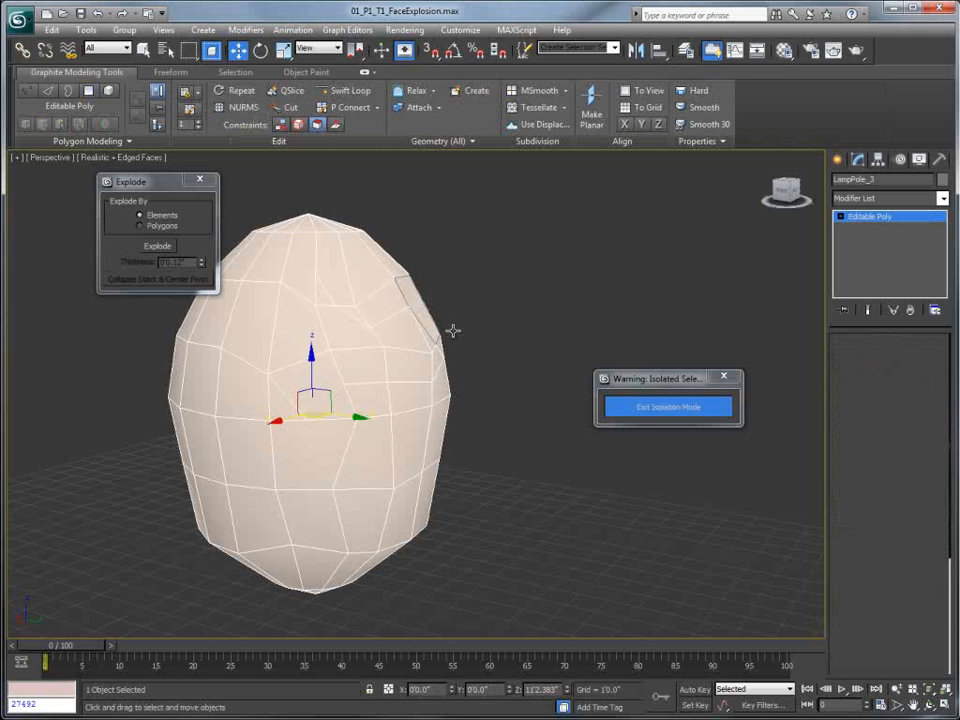
click(858, 159)
click(889, 249)
click(897, 321)
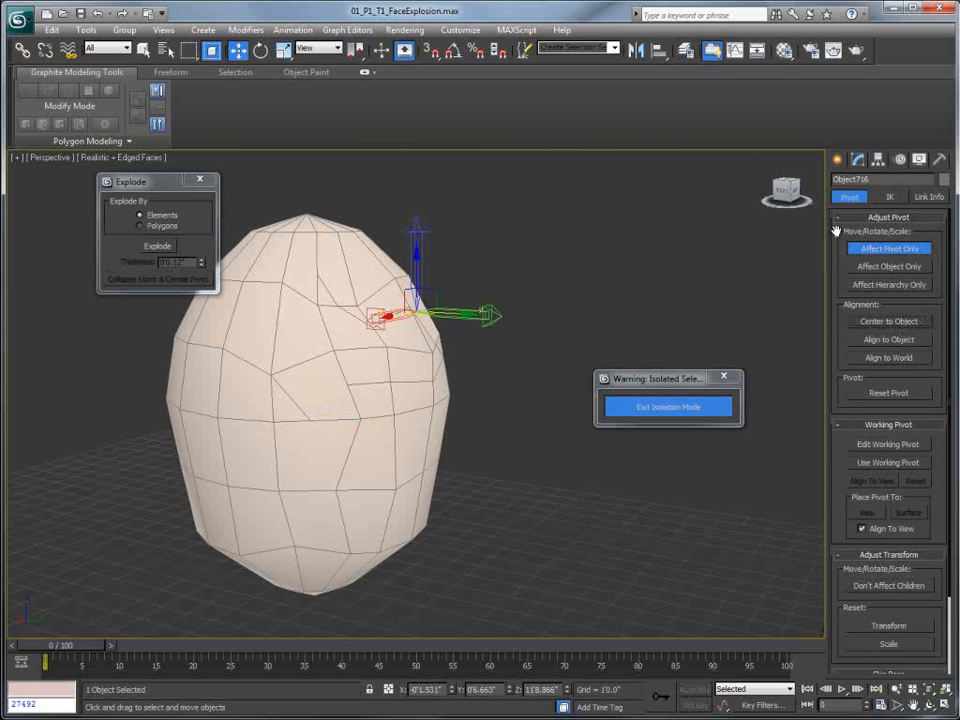
click(889, 248)
drag(408, 292, 476, 264)
alt+middle_drag(448, 300, 468, 298)
- Add a Shell modifier to the detached piece with an Inner Amount of 0'0.336"
click(857, 159)
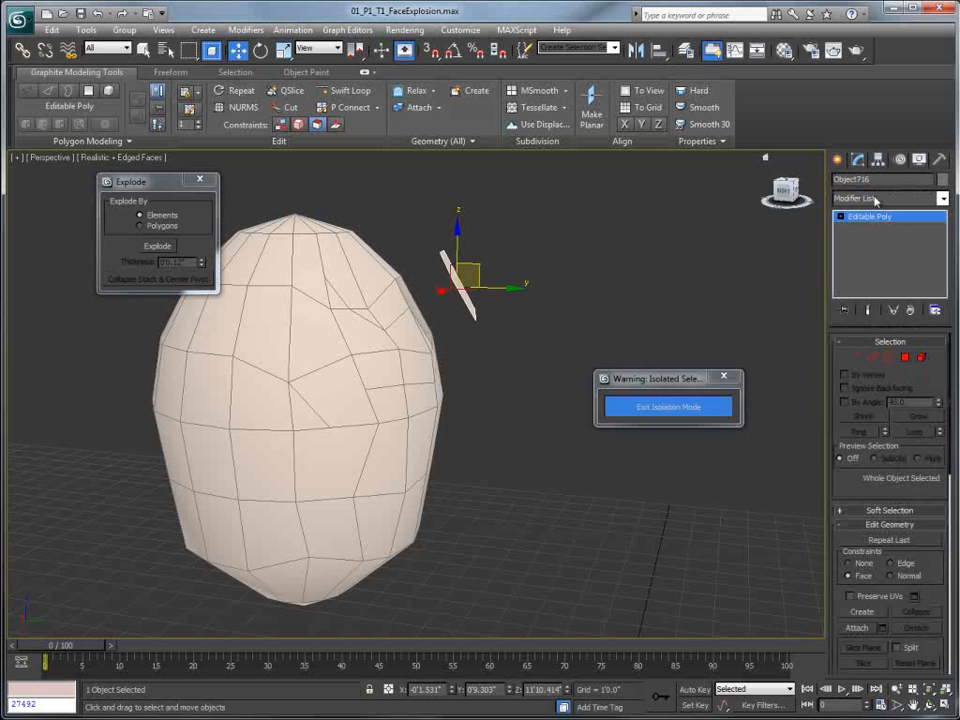
click(890, 198)
scroll(885, 450, down, 10)
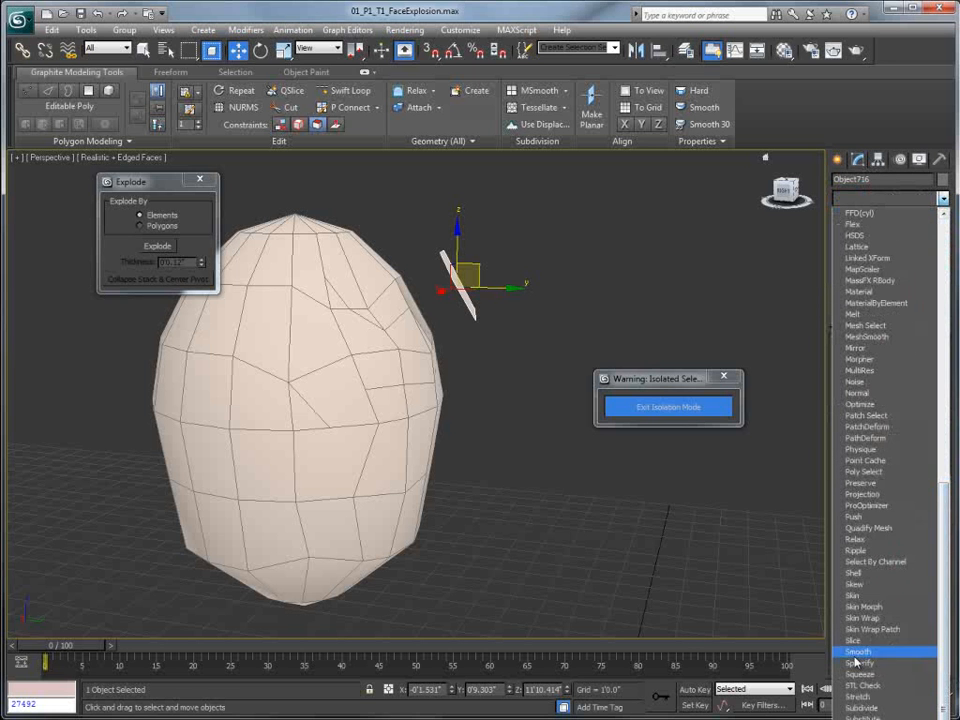
click(853, 573)
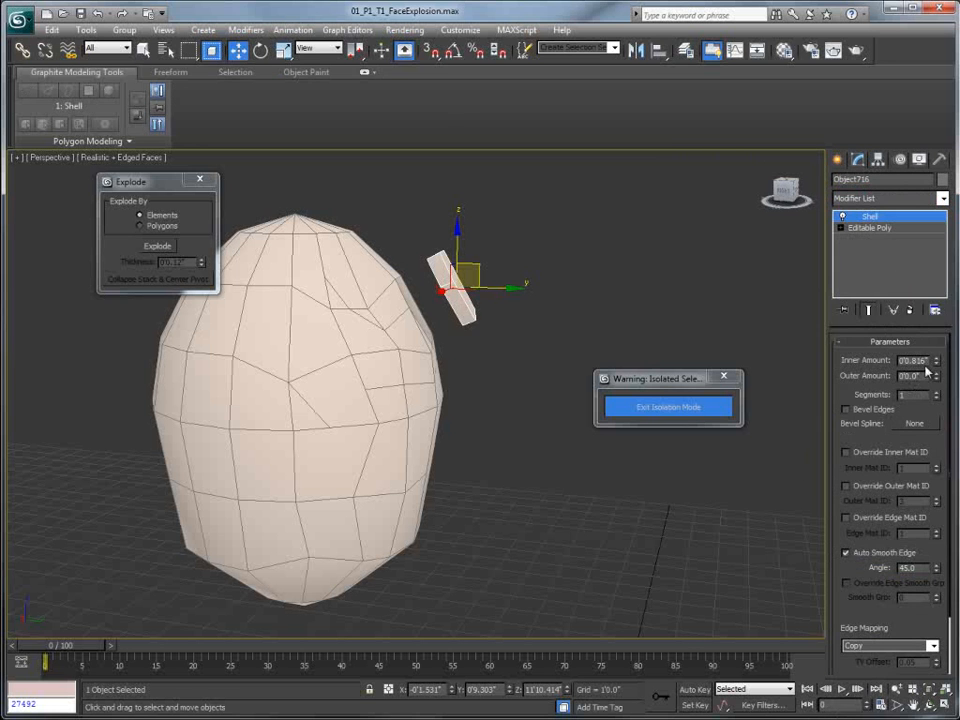
drag(938, 366, 938, 380)
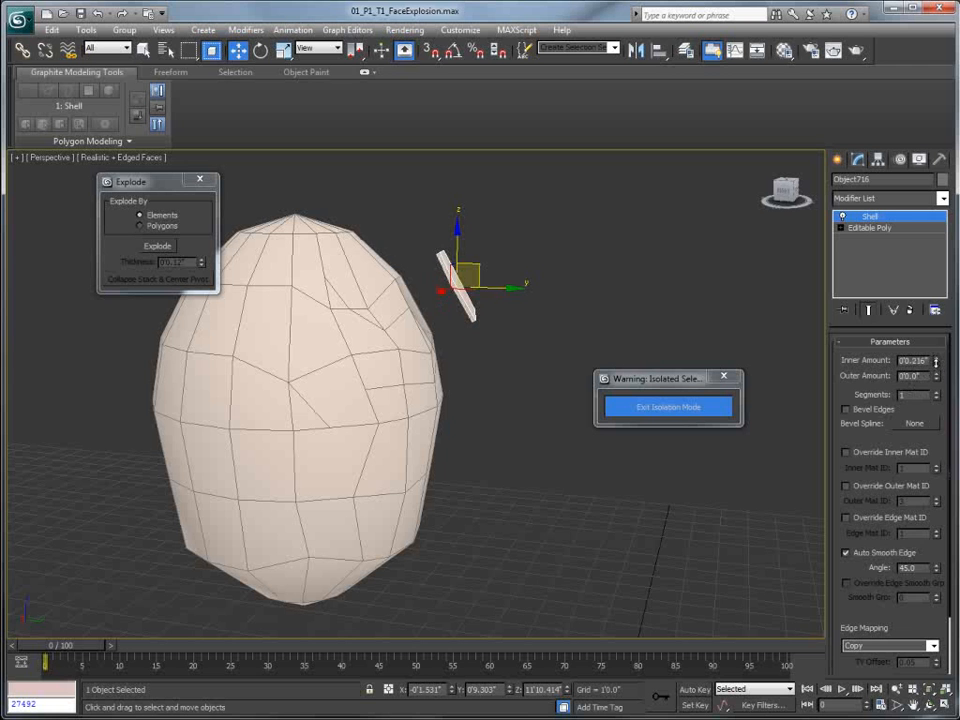
mouse_move(384, 372)
alt+middle_down()
mouse_move(311, 381)
mouse_move(392, 349)
alt+middle_up()
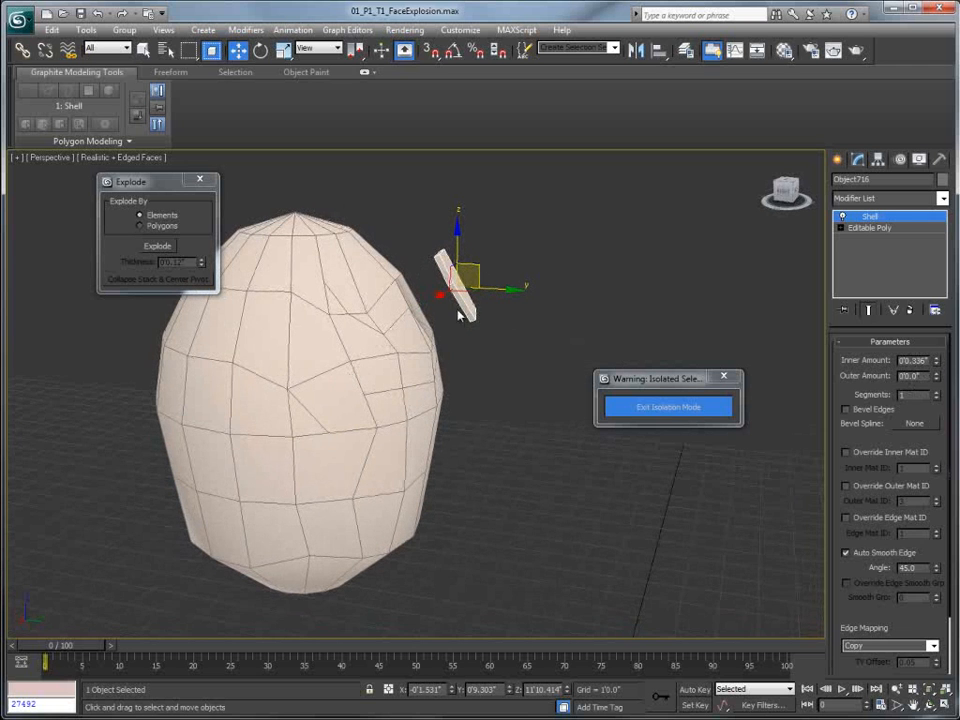
- Select the lamp globe and explode it by Polygons with the Explode script
alt+middle_drag(481, 265, 343, 343)
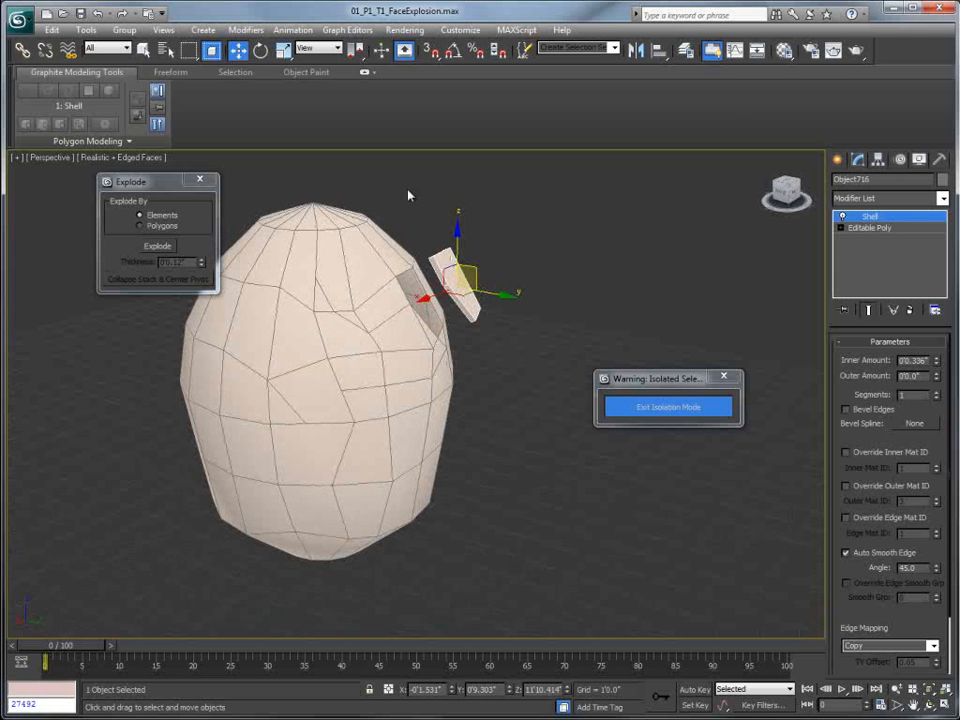
click(338, 253)
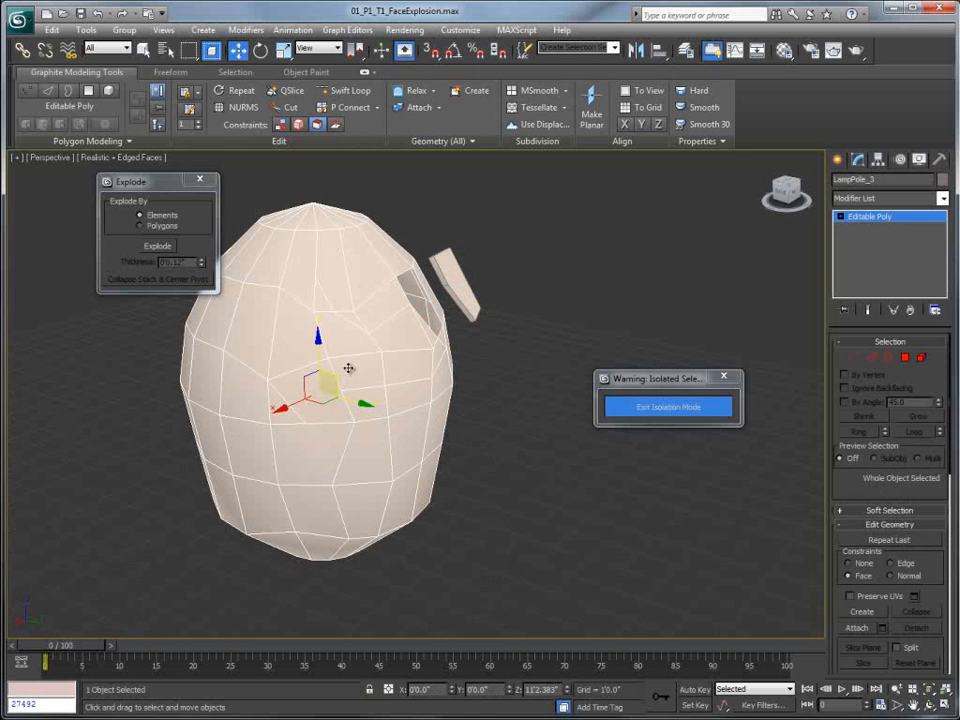
click(117, 220)
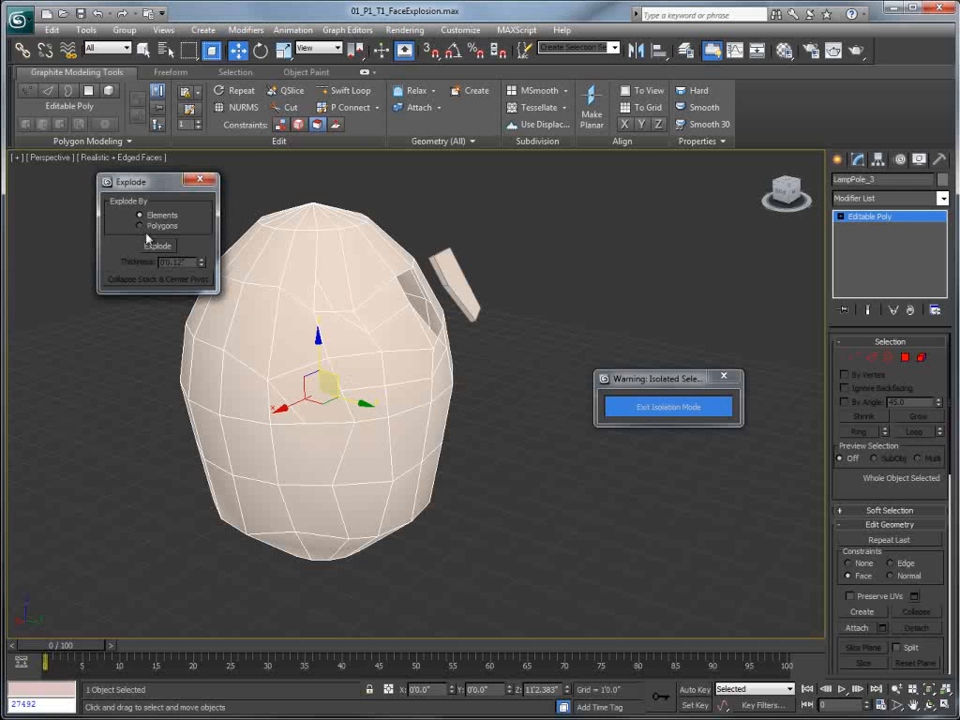
click(157, 248)
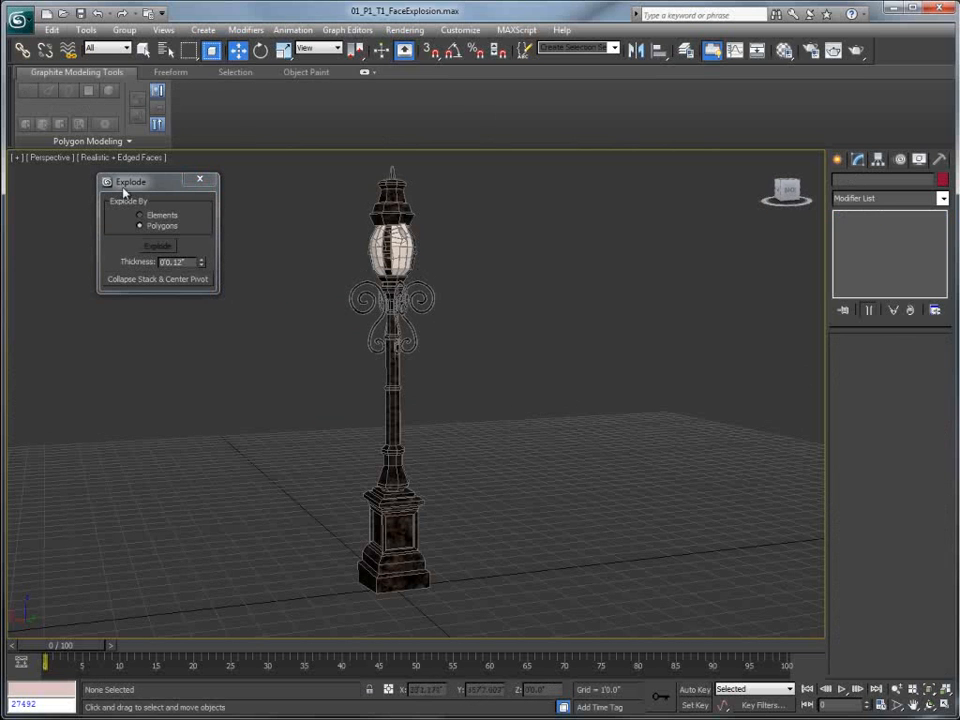
- Show the viewport in Wireframe and set the exploded globe shards' thickness to 0'0.48"
click(107, 160)
click(146, 257)
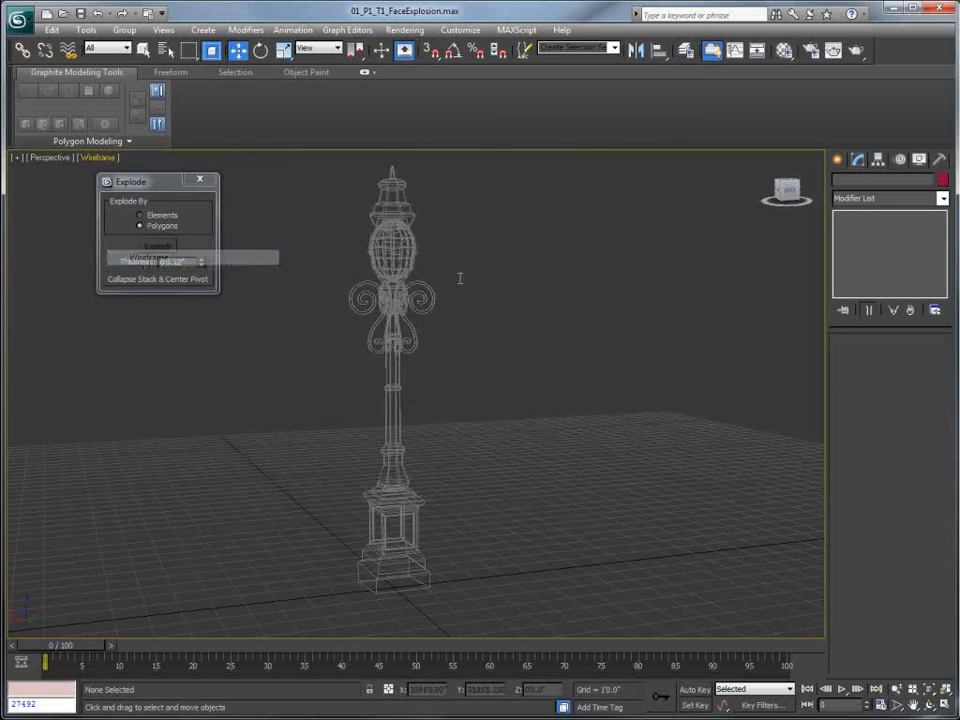
scroll(426, 292, up, 8)
mouse_move(409, 292)
middle_down()
mouse_move(448, 426)
mouse_move(510, 538)
middle_up()
middle_drag(480, 296, 497, 587)
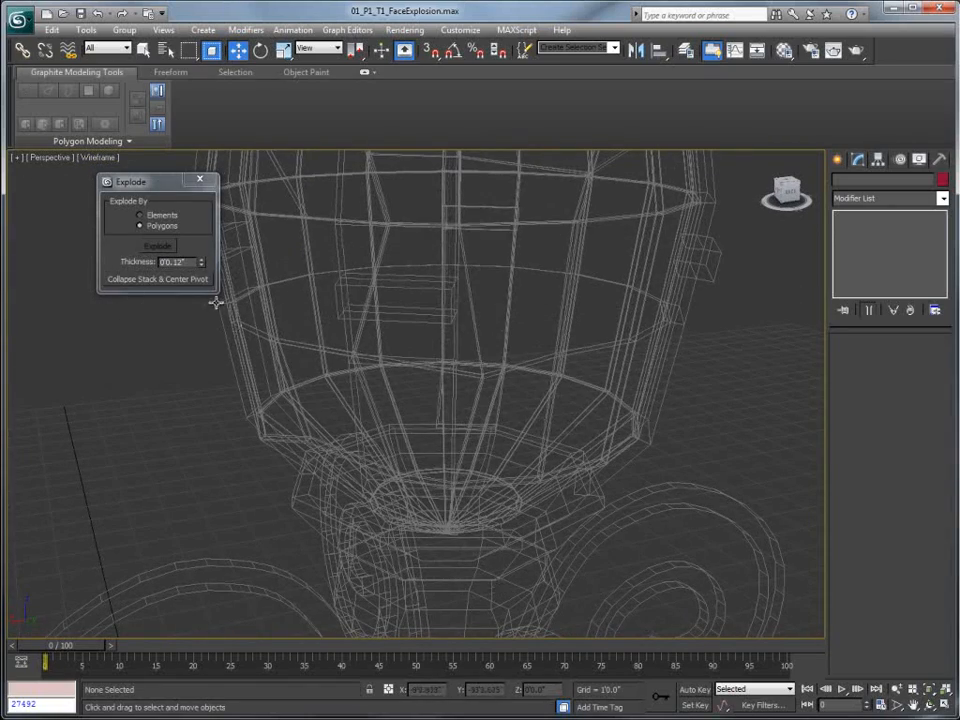
drag(200, 263, 199, 263)
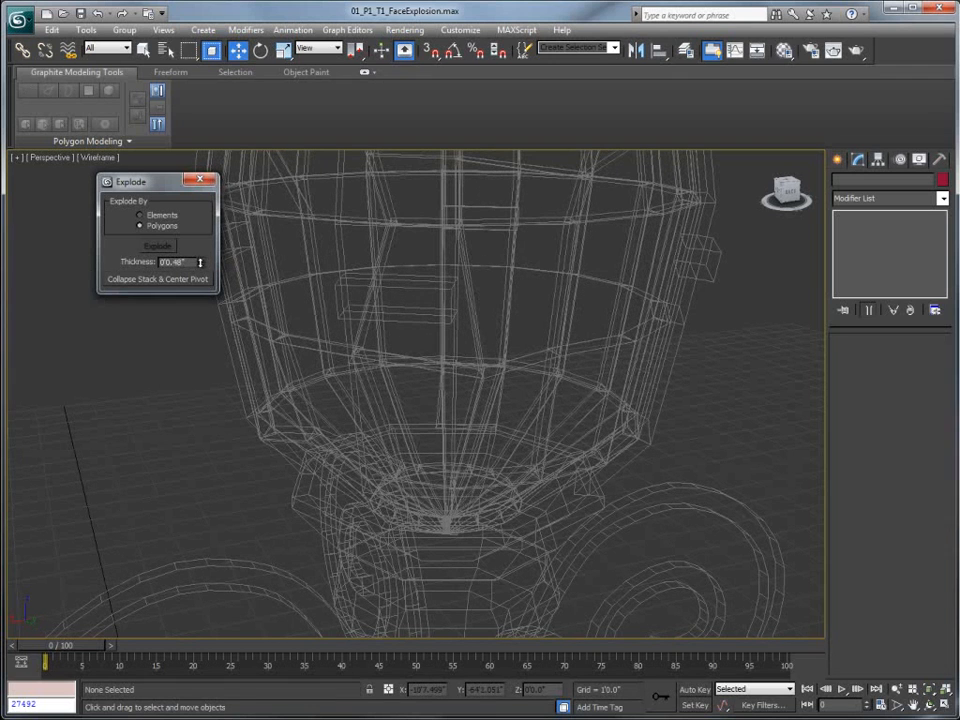
- Collapse the shards' stacks with centered pivots, close the script window and return the viewport to Realistic + Edged Faces shading
click(161, 280)
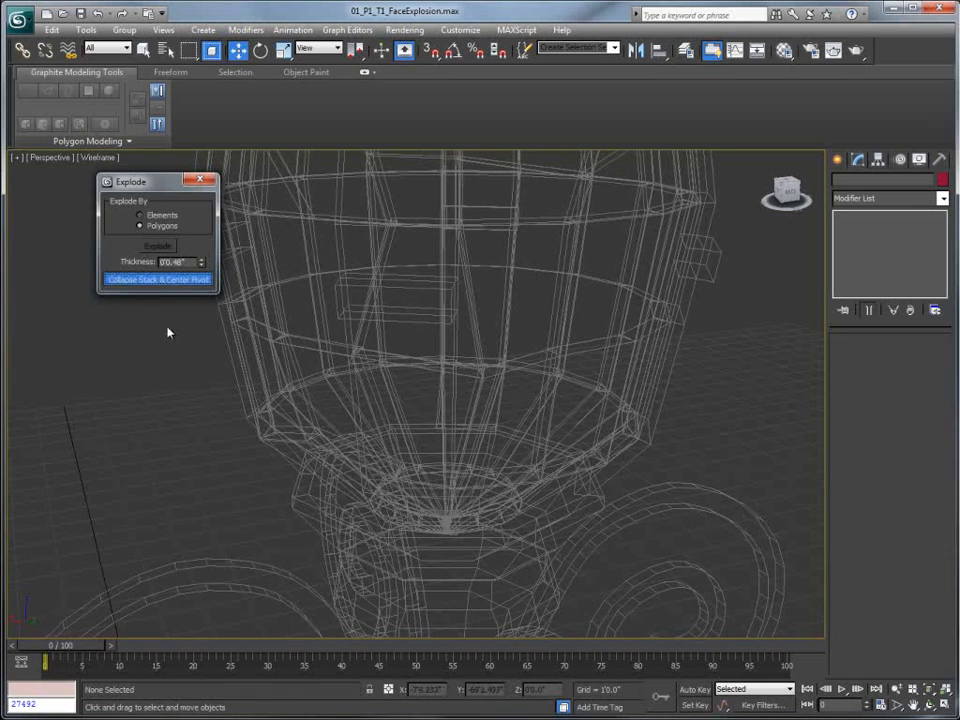
click(200, 180)
click(98, 157)
click(136, 175)
- Select one of the globe's shards and move it outward from the lamp
scroll(690, 336, down, 5)
scroll(675, 330, up, 5)
scroll(670, 331, down, 5)
click(514, 353)
alt+middle_drag(514, 353, 555, 345)
drag(524, 336, 566, 341)
alt+middle_drag(596, 349, 533, 285)
scroll(547, 341, down, 6)
scroll(547, 341, down, 1)
scroll(536, 275, down, 4)
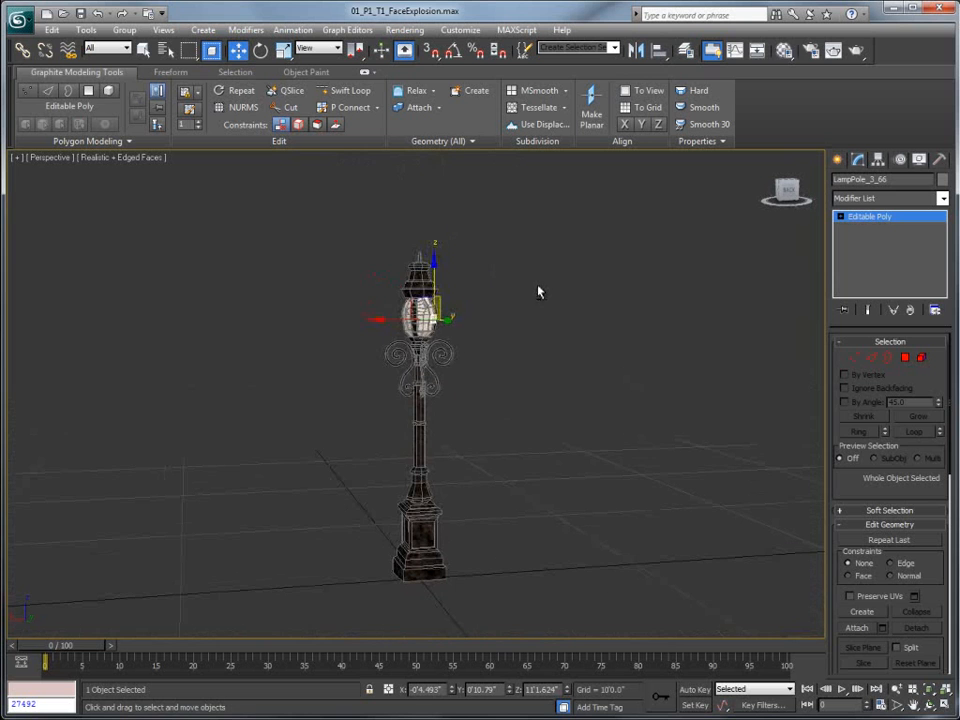
- Move the lamp's top cap and one scroll bracket away from the pole
click(418, 274)
drag(406, 256, 346, 232)
click(401, 360)
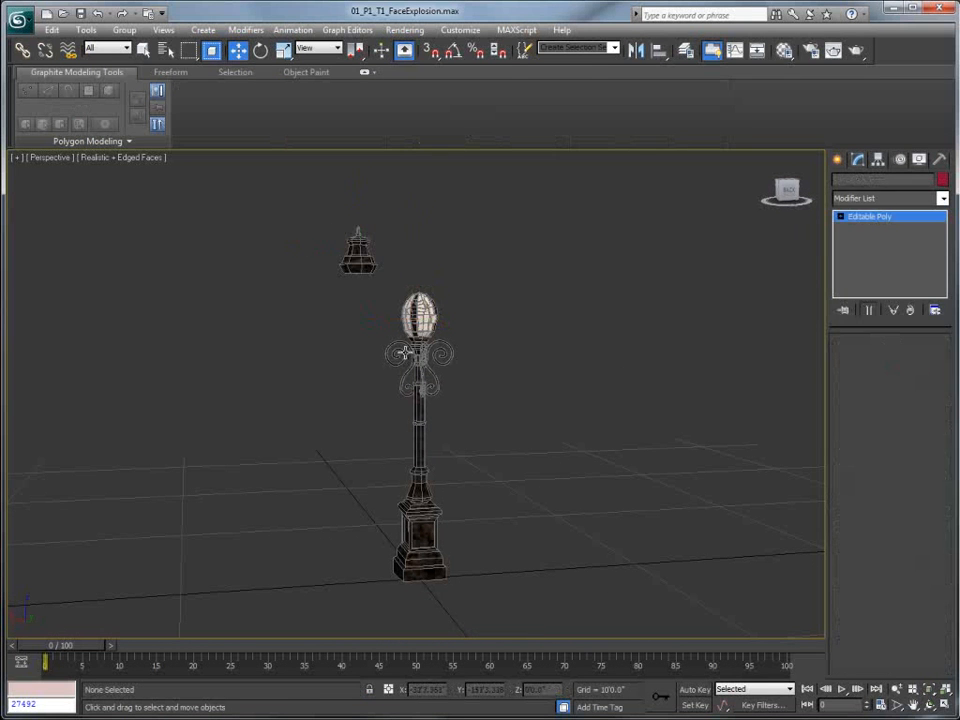
drag(401, 360, 326, 358)
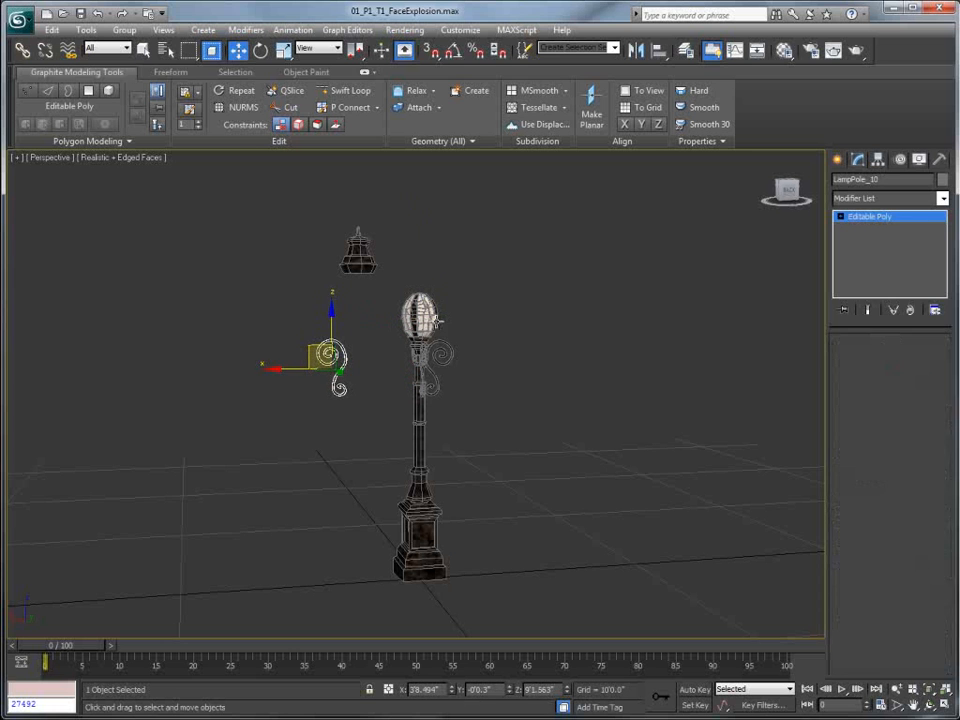
- Move two more pieces of the globe away from the lamp in different directions
click(414, 310)
drag(401, 299, 440, 258)
click(405, 322)
drag(407, 308, 374, 304)
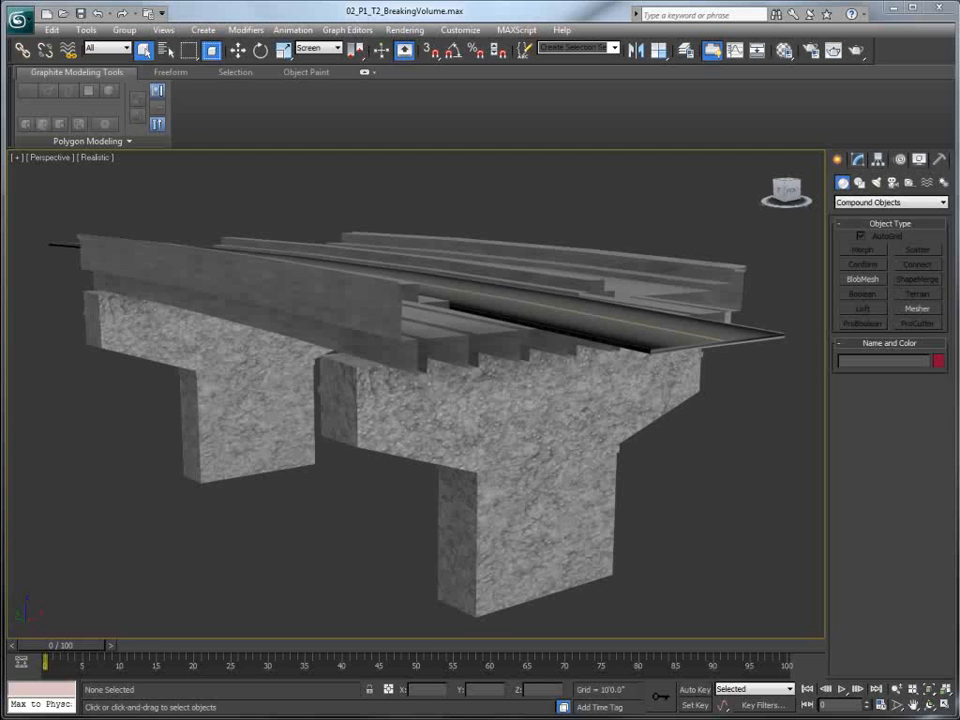
- Select the BridgeBase04 object and restore the scene state 02 Bridge Structure
click(403, 346)
mouse_move(403, 346)
alt+middle_down()
mouse_move(401, 369)
mouse_move(484, 386)
mouse_move(400, 360)
alt+middle_up()
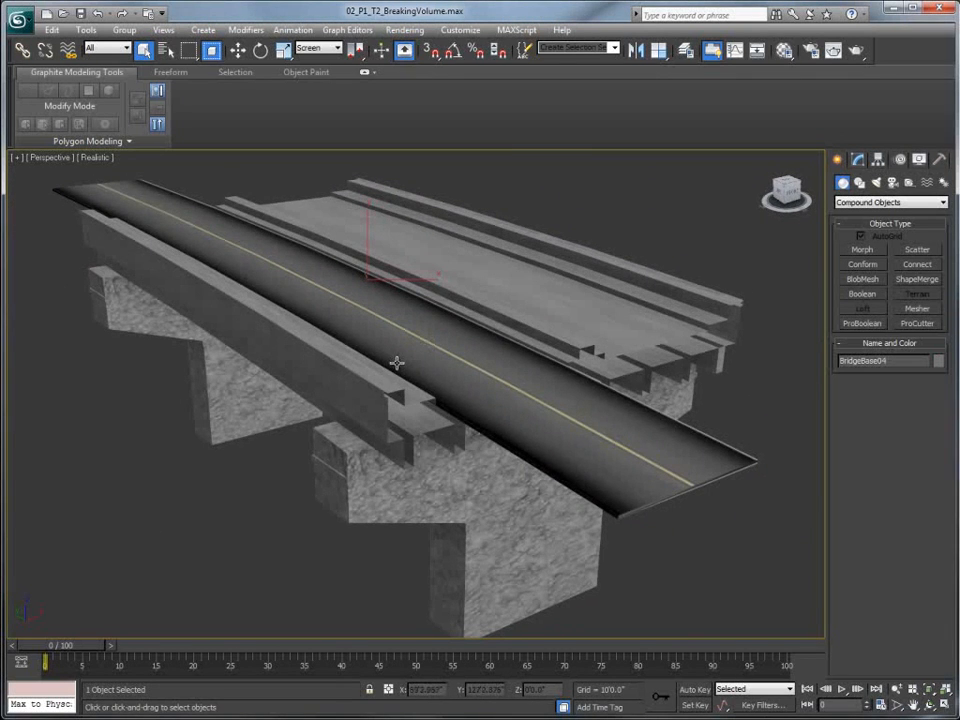
alt+middle_drag(399, 367, 429, 407)
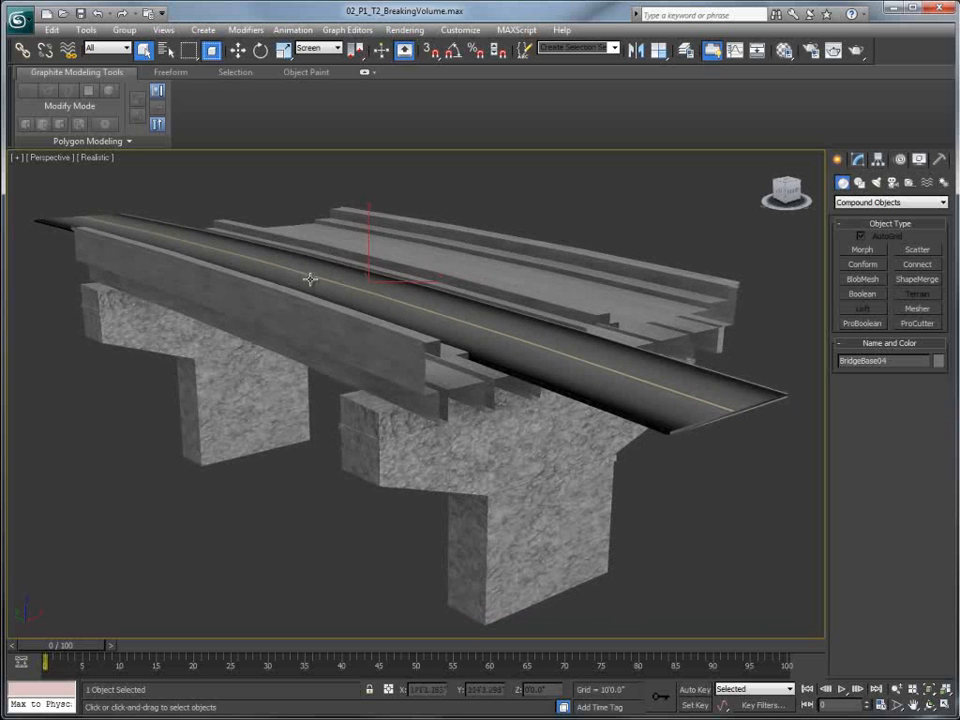
right_click(289, 374)
mouse_move(358, 326)
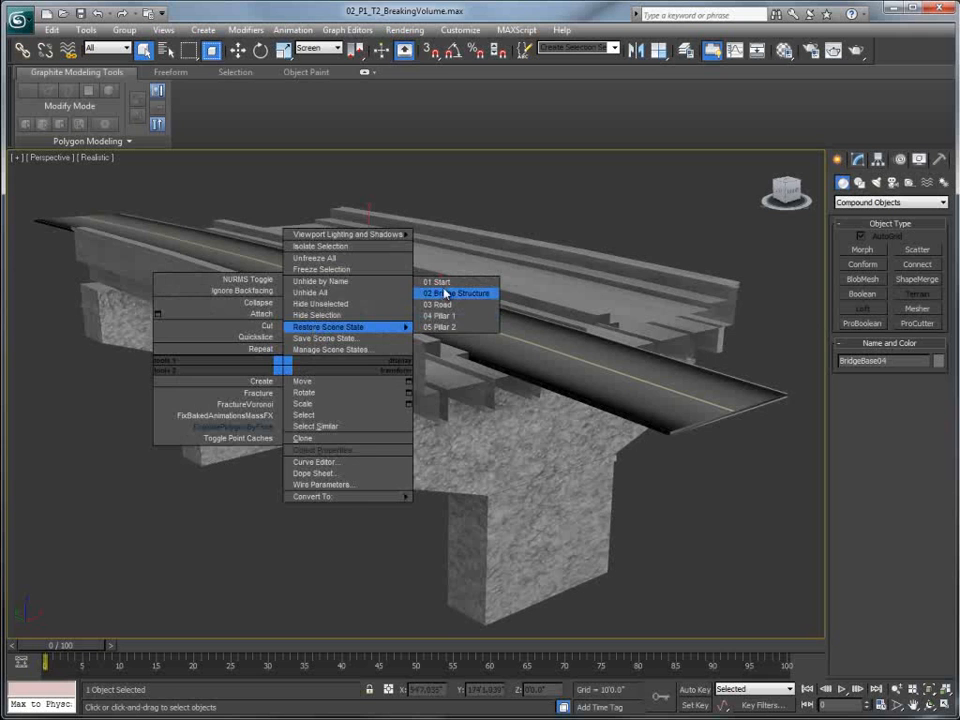
click(445, 355)
mouse_move(480, 326)
alt+middle_down()
mouse_move(459, 319)
mouse_move(443, 333)
mouse_move(439, 317)
mouse_move(485, 306)
alt+middle_up()
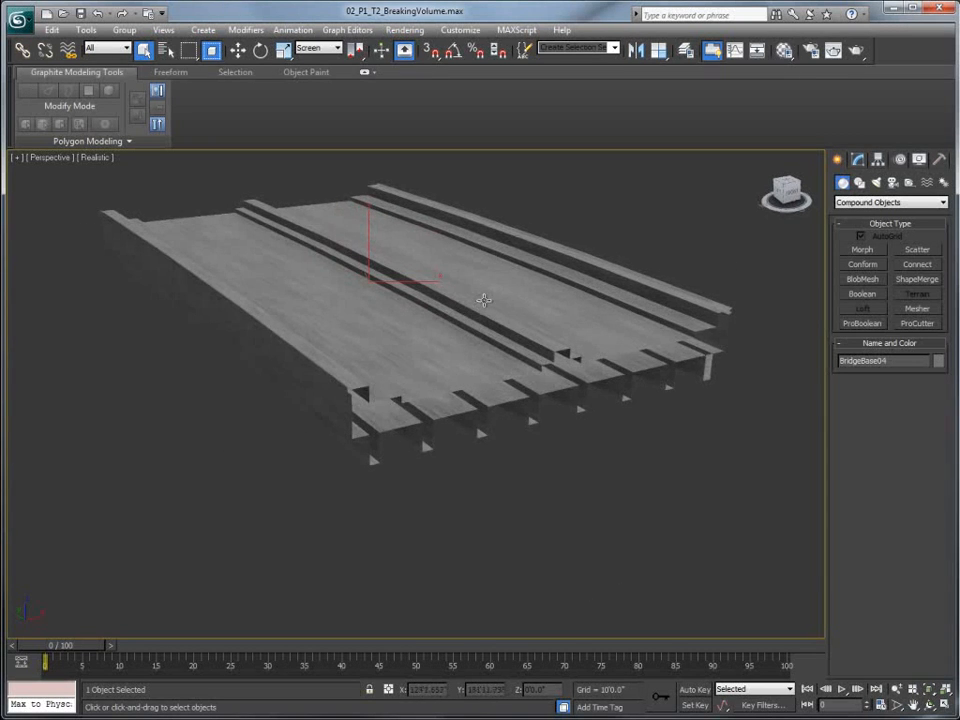
- Add an STL Check modifier to BridgeBase04 and enable its Check option for all error types
click(858, 159)
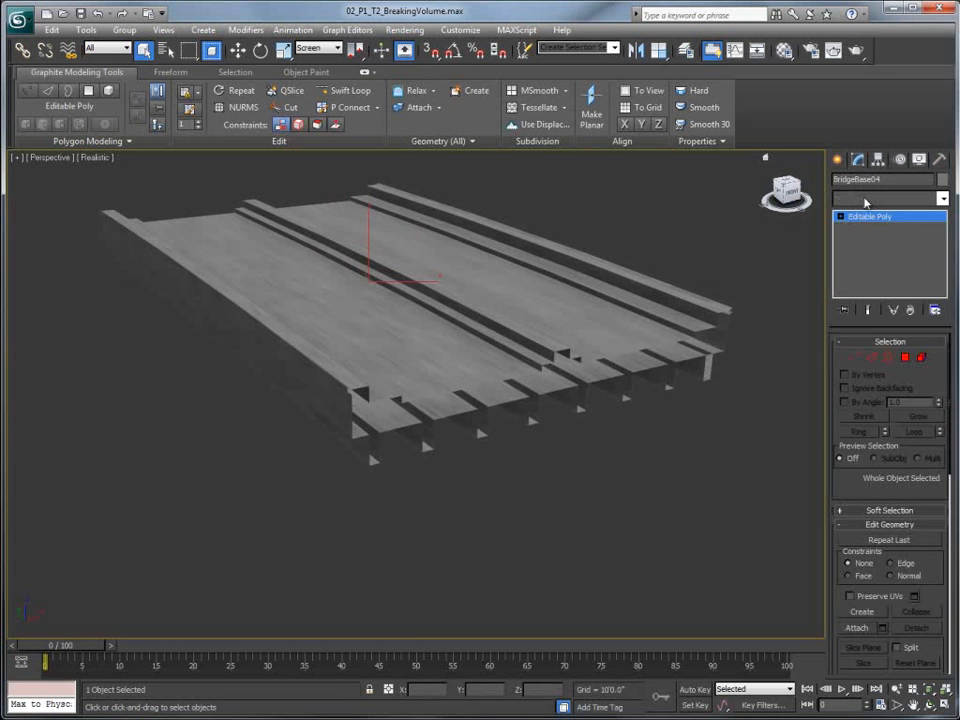
click(942, 198)
scroll(943, 320, down, 10)
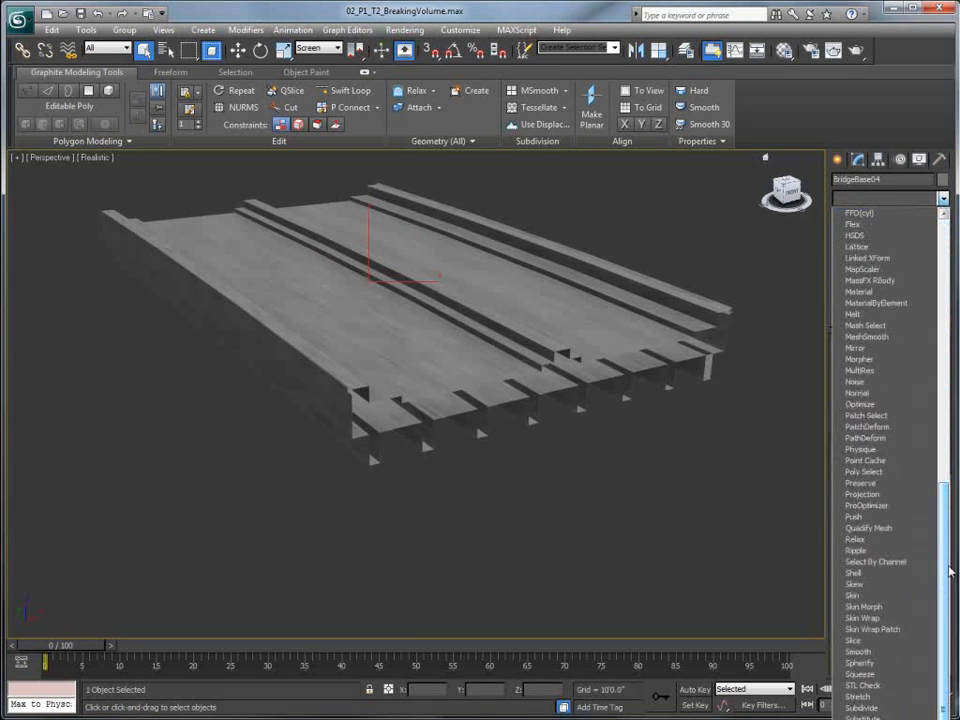
click(876, 689)
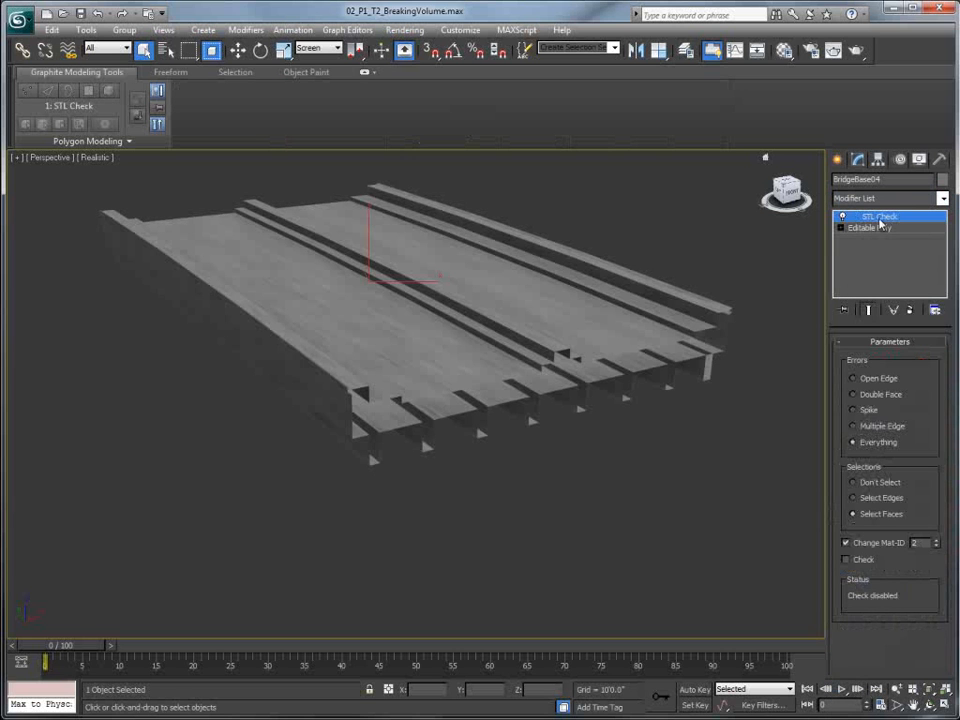
click(851, 562)
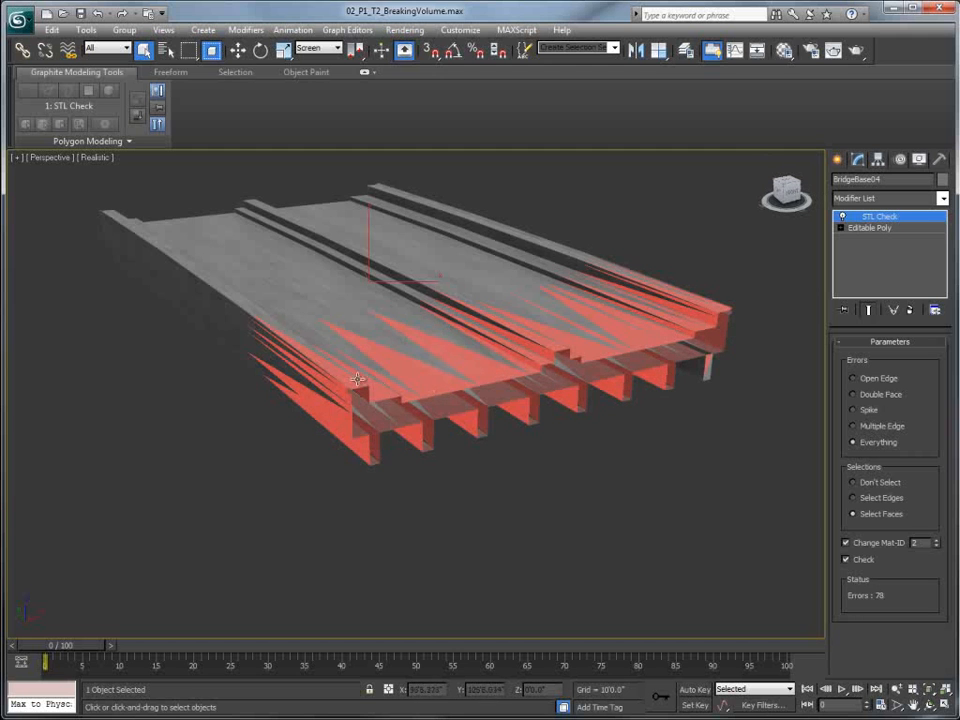
- Add a Cap Holes modifier to the bridge base and place it beneath STL Check in the modifier stack
alt+middle_drag(551, 381, 328, 300)
alt+middle_drag(193, 265, 519, 336)
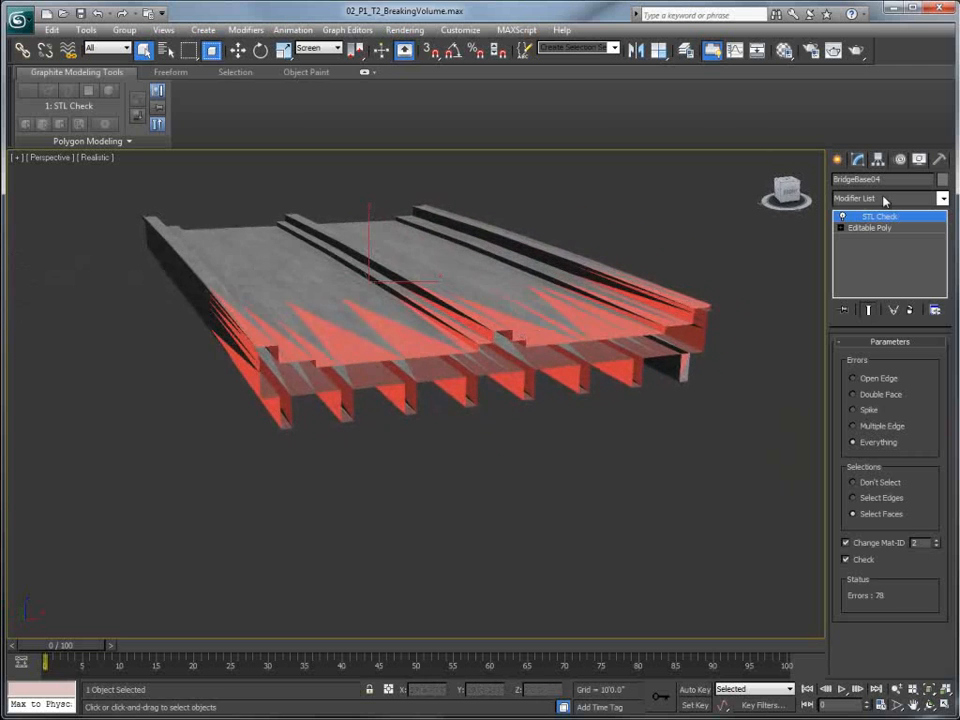
click(942, 198)
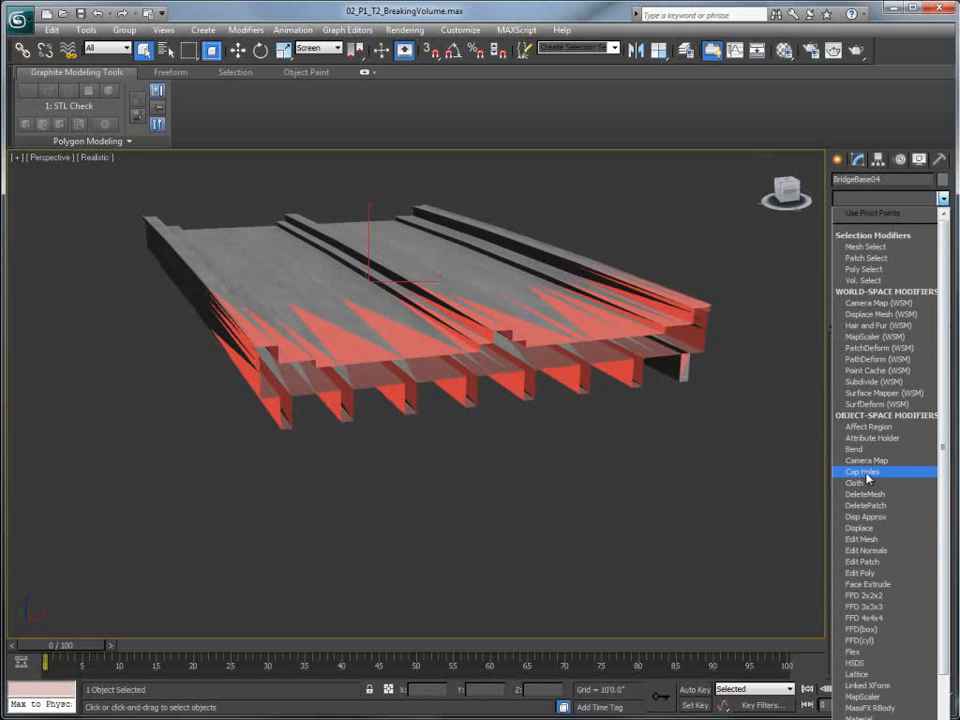
click(862, 472)
alt+middle_drag(752, 484, 516, 438)
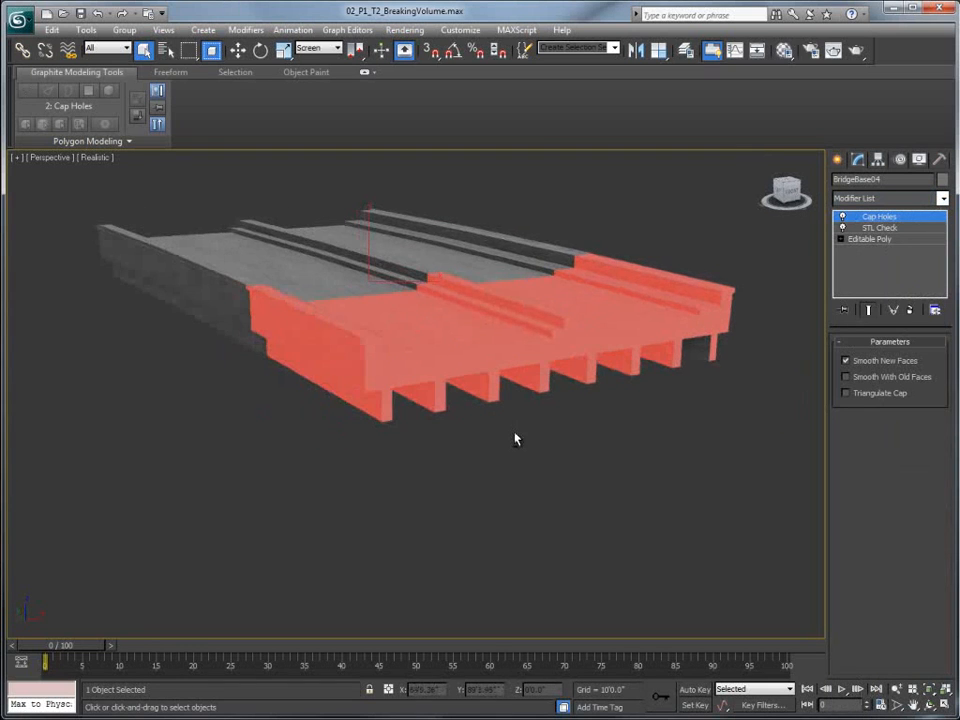
drag(886, 220, 860, 238)
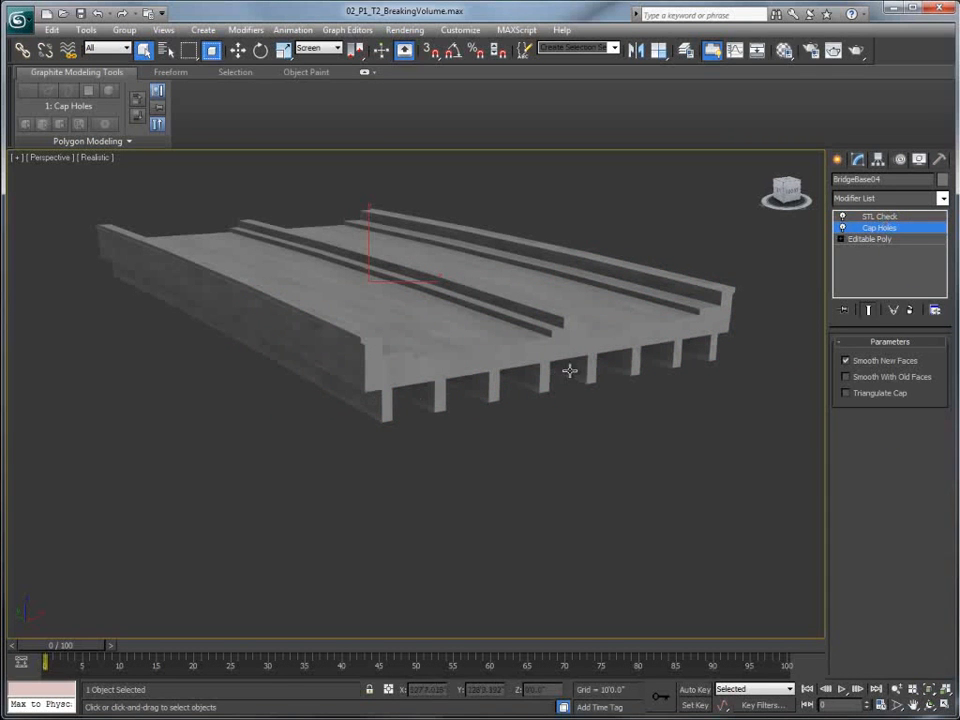
click(880, 217)
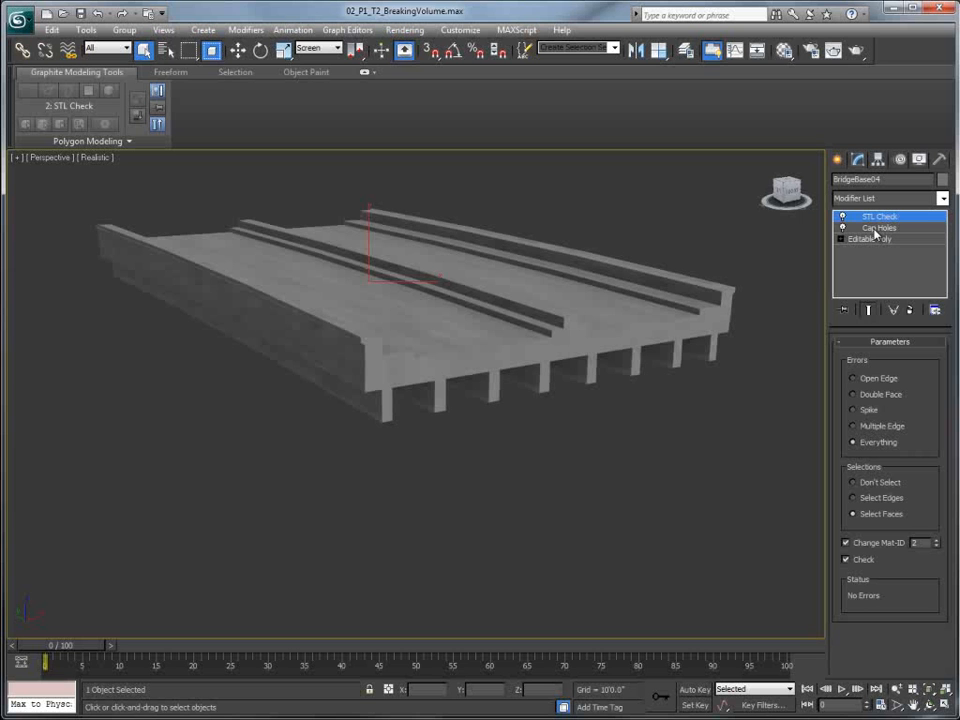
- Create a Standard Primitives plane about 258'10" by 139'4" with 50 length and width segments beneath the bridge structure
alt+middle_drag(466, 198, 320, 218)
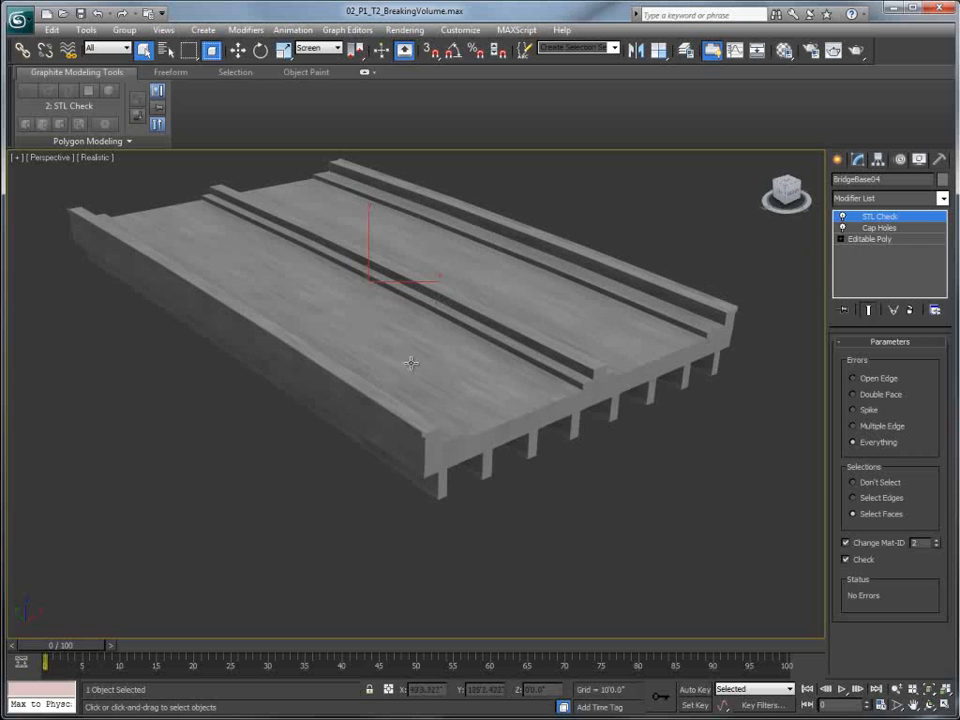
alt+middle_drag(431, 322, 434, 347)
right_click(693, 262)
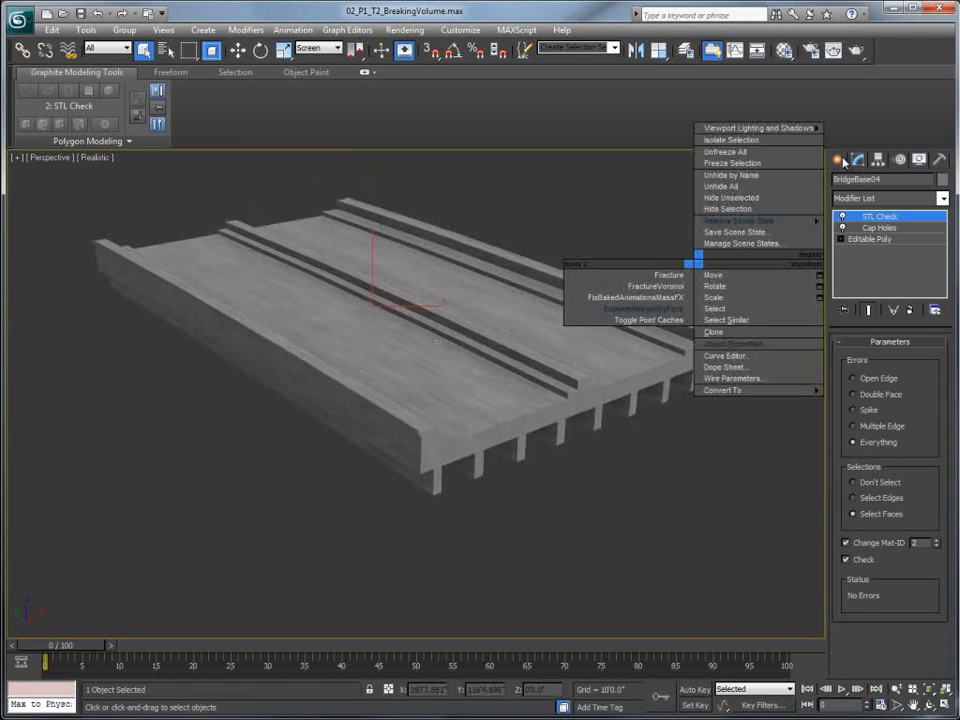
click(842, 163)
click(853, 204)
click(868, 213)
click(917, 309)
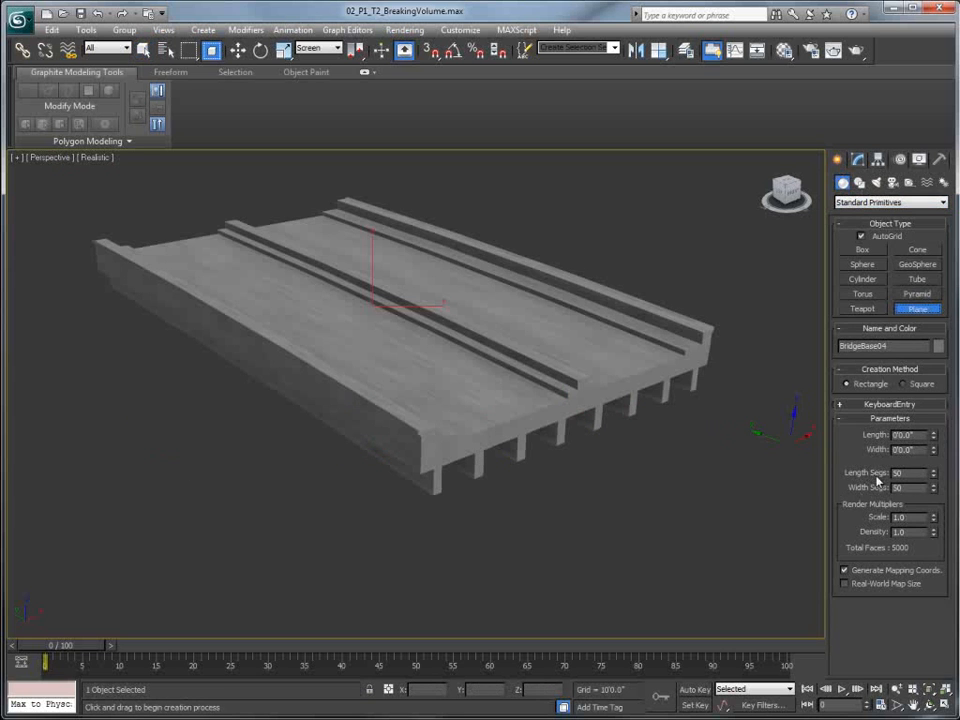
double_click(895, 473)
drag(57, 302, 810, 420)
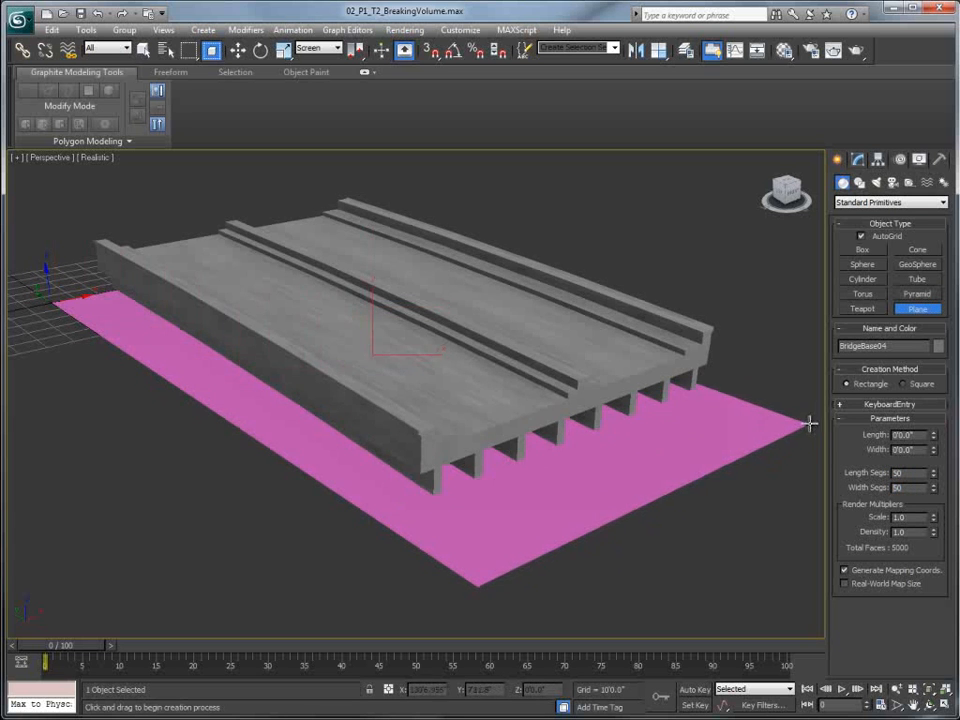
- Turn on edged faces in the perspective viewport to display the plane's segments
click(95, 158)
click(131, 221)
middle_drag(663, 528, 656, 531)
- Add a Noise modifier to the plane with a Z strength of 3'1.92" and a Scale of 3
click(858, 160)
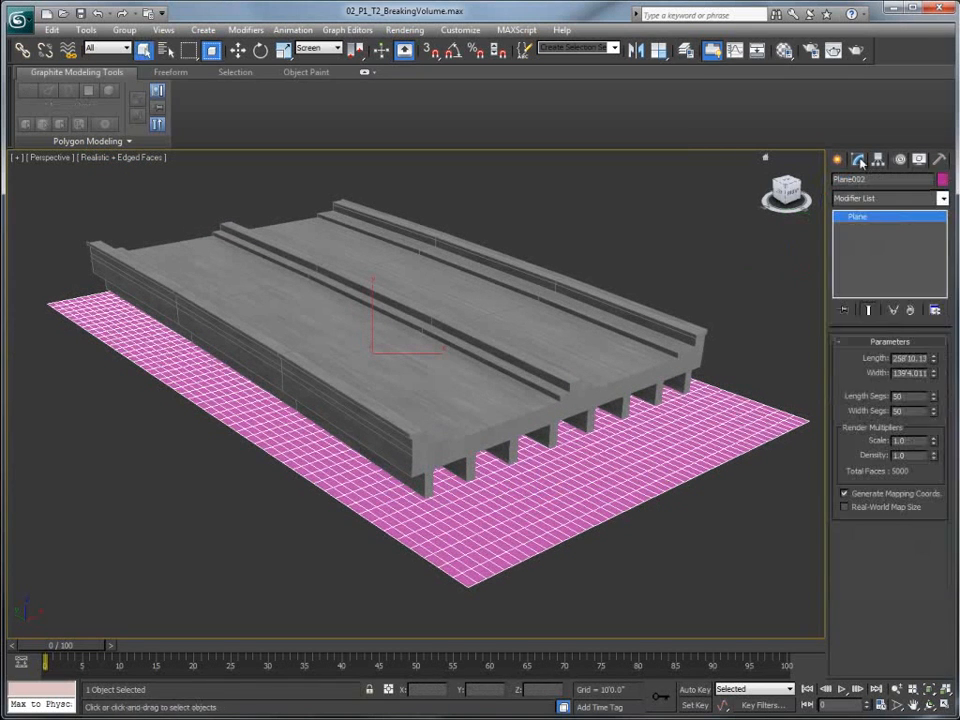
click(941, 198)
scroll(944, 262, down, 10)
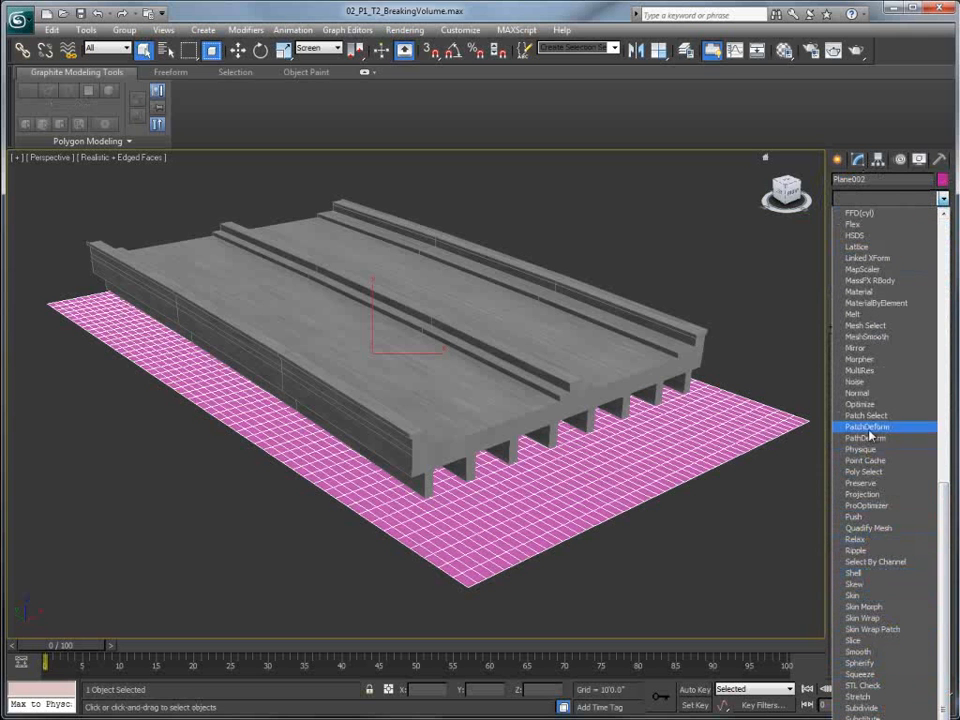
click(856, 381)
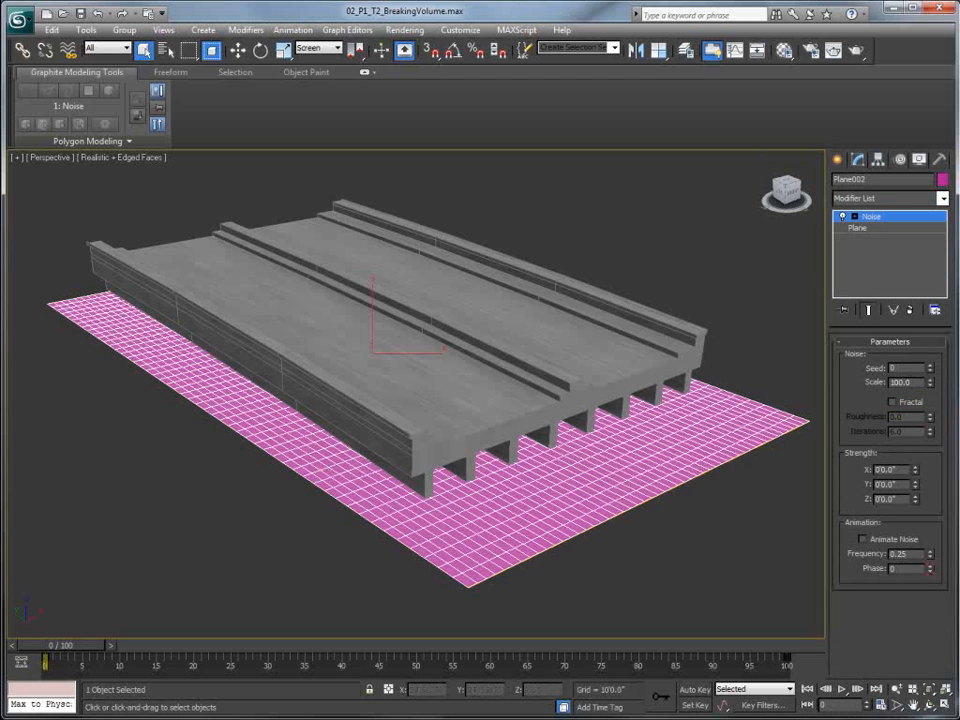
drag(917, 484, 916, 282)
drag(931, 388, 915, 437)
double_click(903, 382)
text(3)
key(Return)
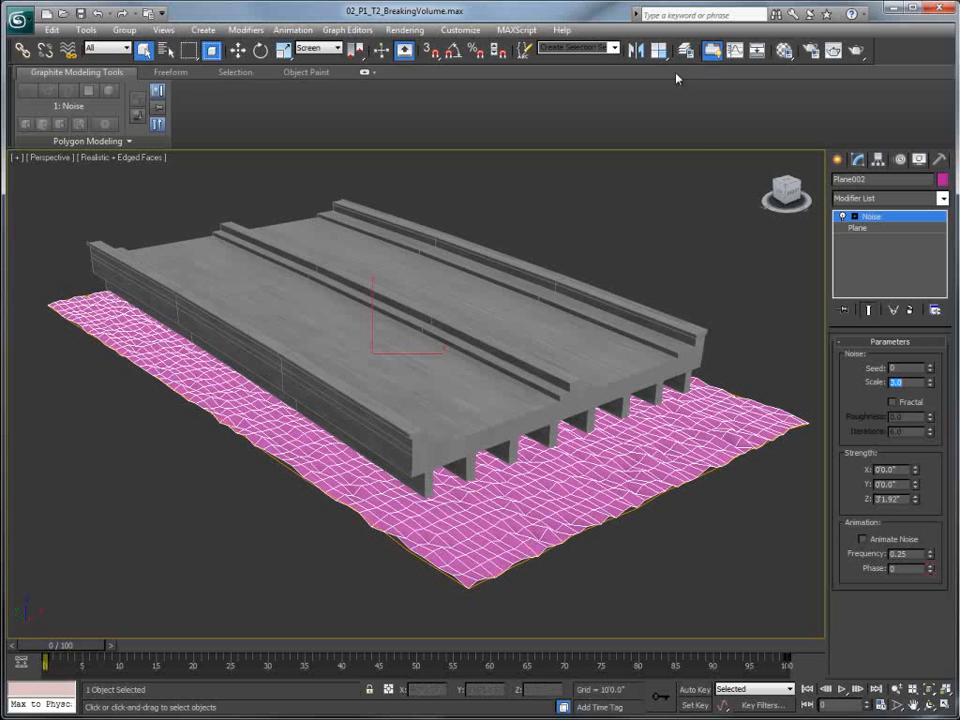
- Assign the 02 - Default material from the Material Editor to the noisy plane
key(m)
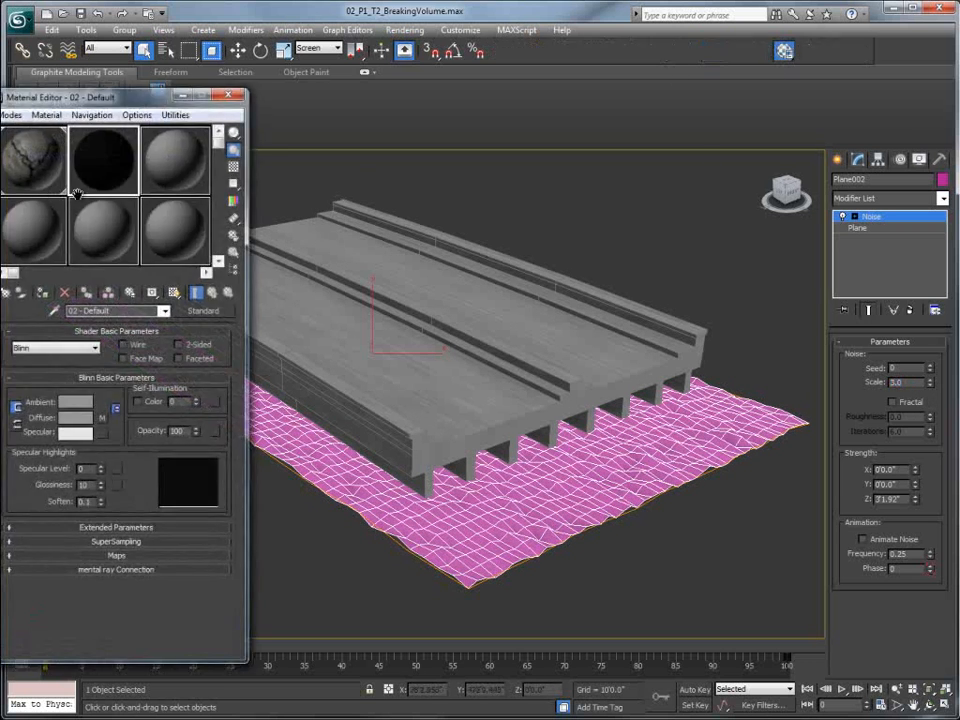
drag(92, 166, 292, 445)
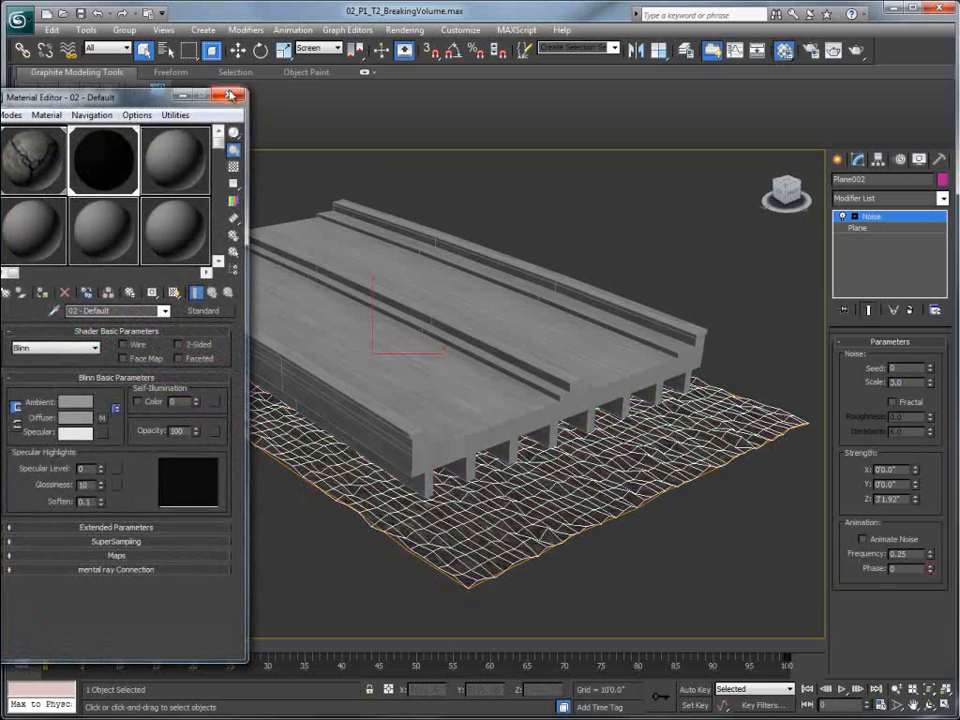
- Align the noisy plane to the bridge by X, Y and Z position, centre to centre
click(231, 96)
alt+middle_drag(371, 527, 406, 398)
scroll(364, 527, up, 2)
scroll(507, 474, up, 2)
scroll(406, 398, down, 2)
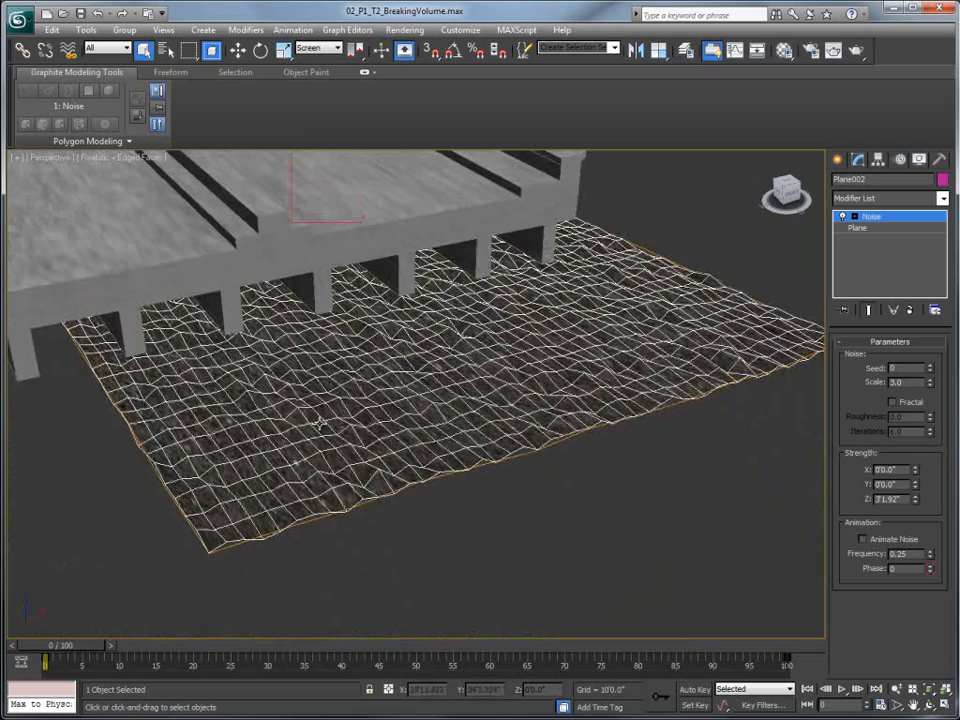
alt+middle_drag(318, 425, 378, 477)
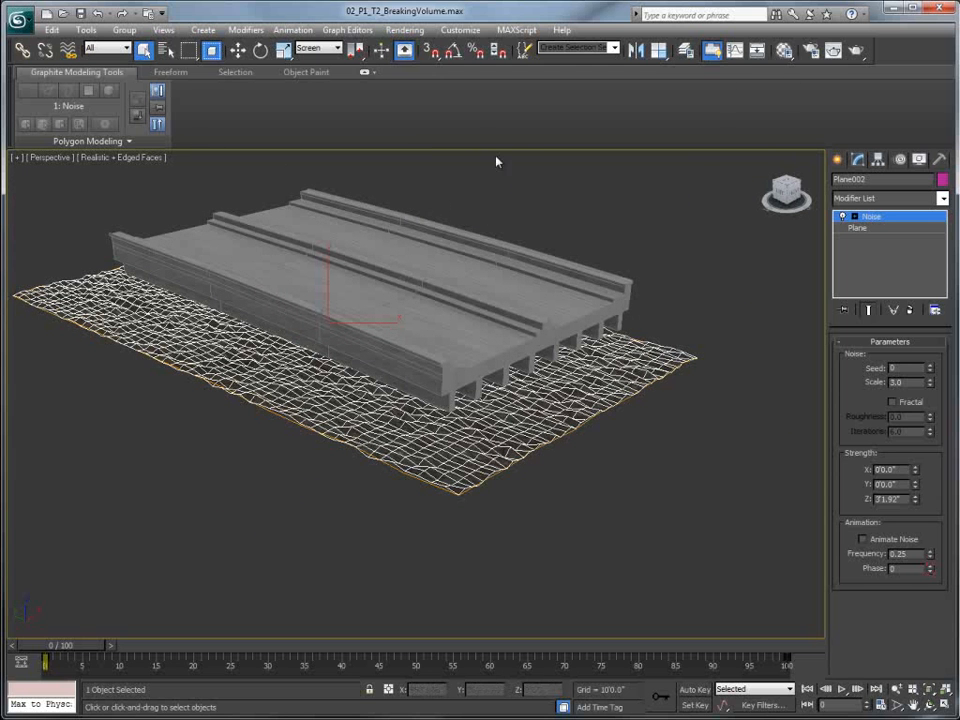
click(658, 50)
click(405, 295)
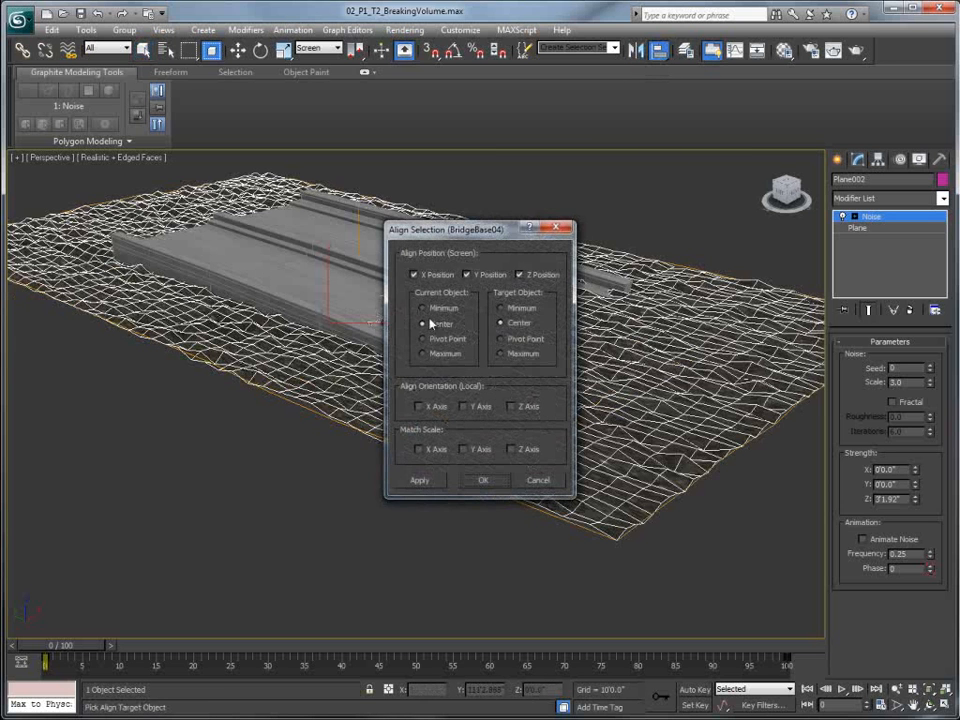
click(483, 480)
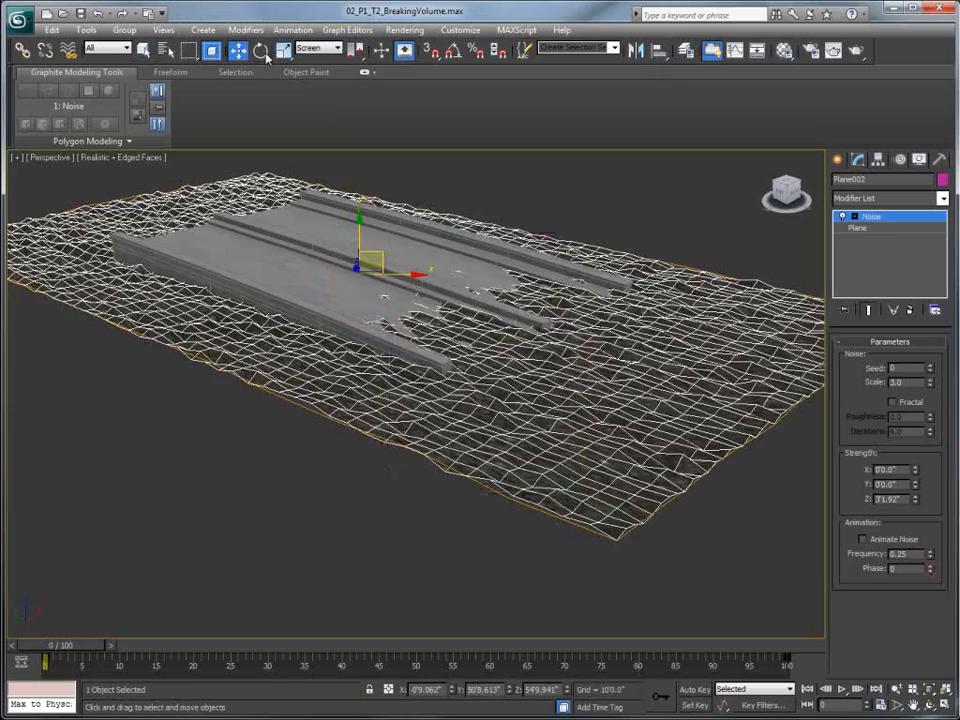
- Rotate the noisy plane upright at an angle so it slices crosswise through the middle of the bridge
key(e)
alt+middle_drag(358, 255, 436, 298)
drag(350, 265, 190, 192)
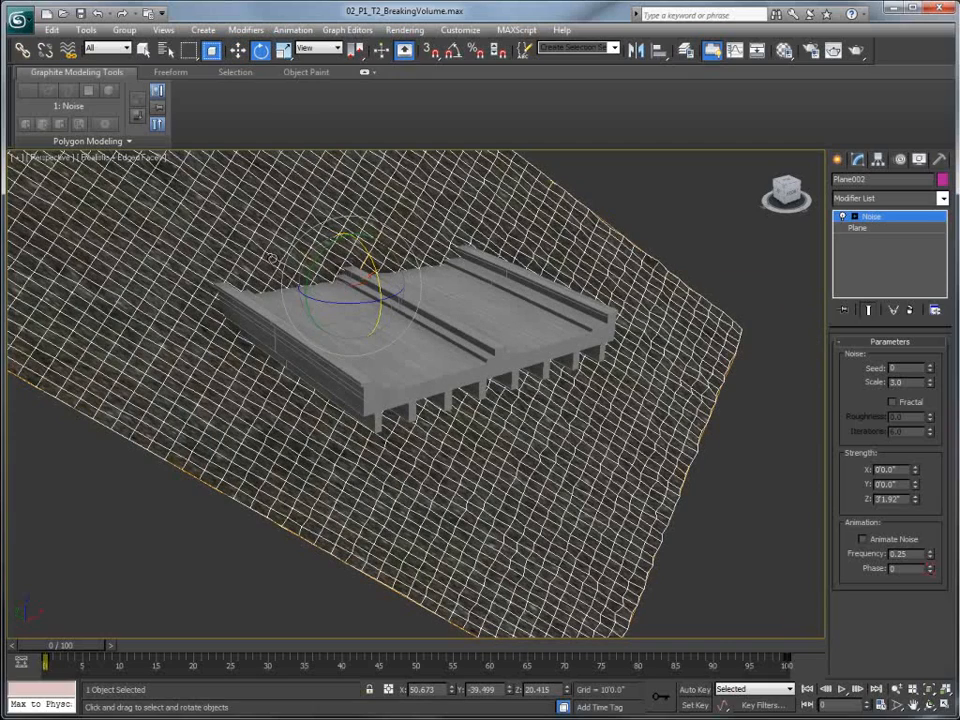
alt+middle_drag(306, 234, 527, 278)
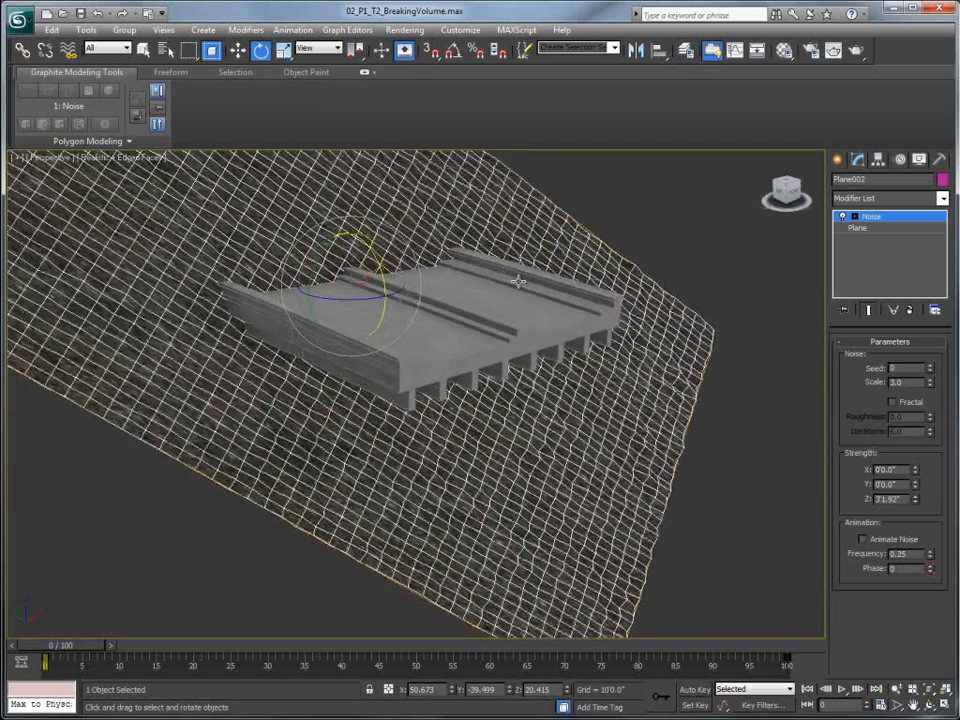
drag(336, 284, 441, 291)
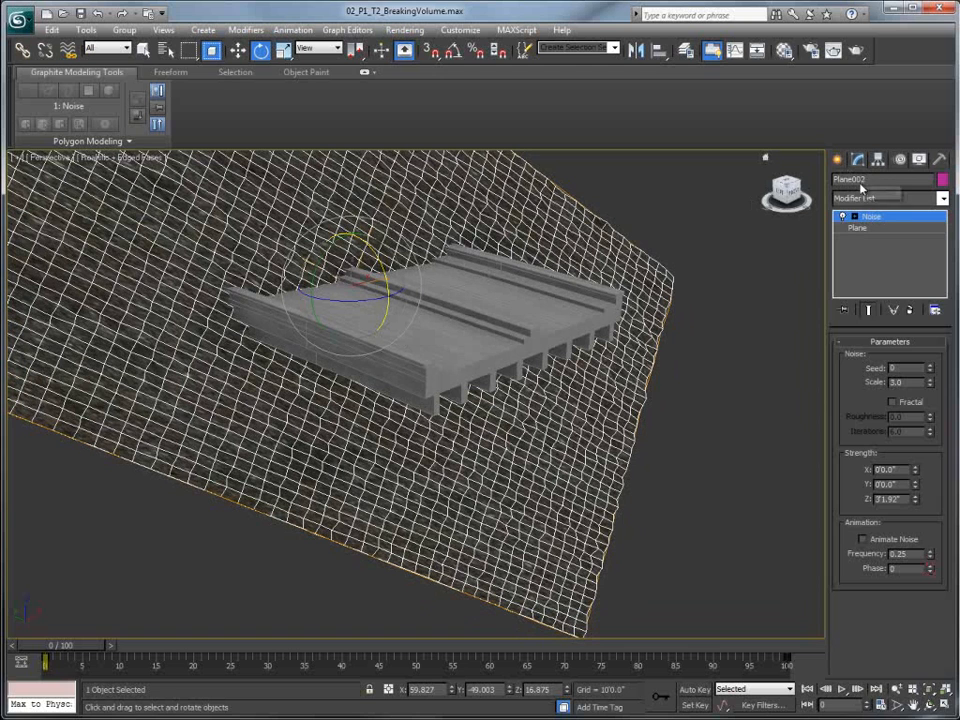
- Add a UVW Map modifier to the noisy plane with Planar mapping and Z alignment
click(942, 198)
drag(941, 247, 942, 430)
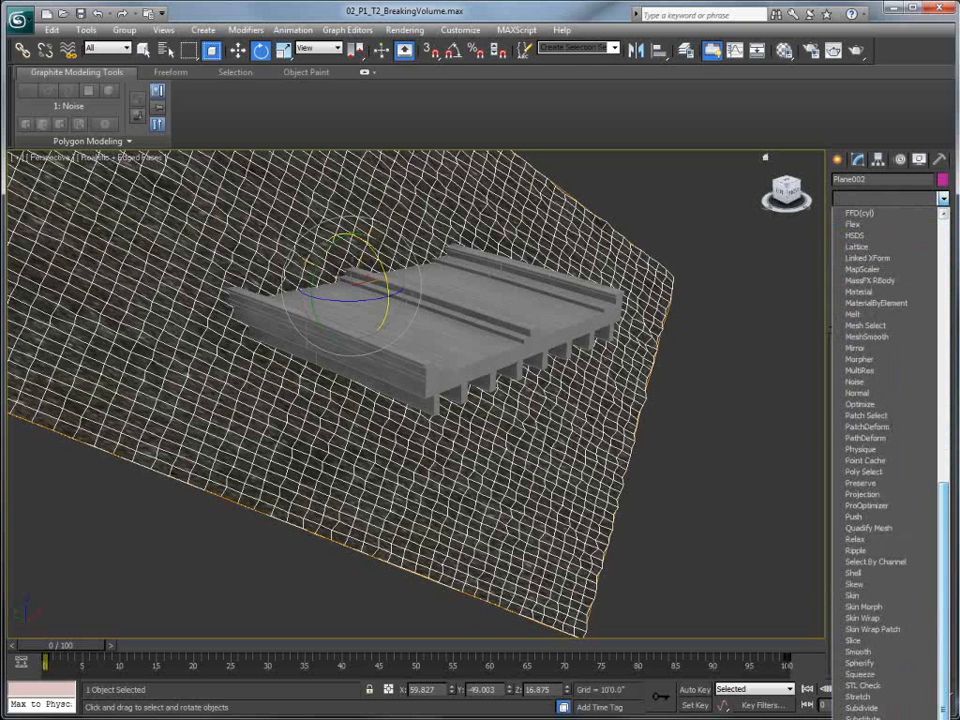
click(866, 640)
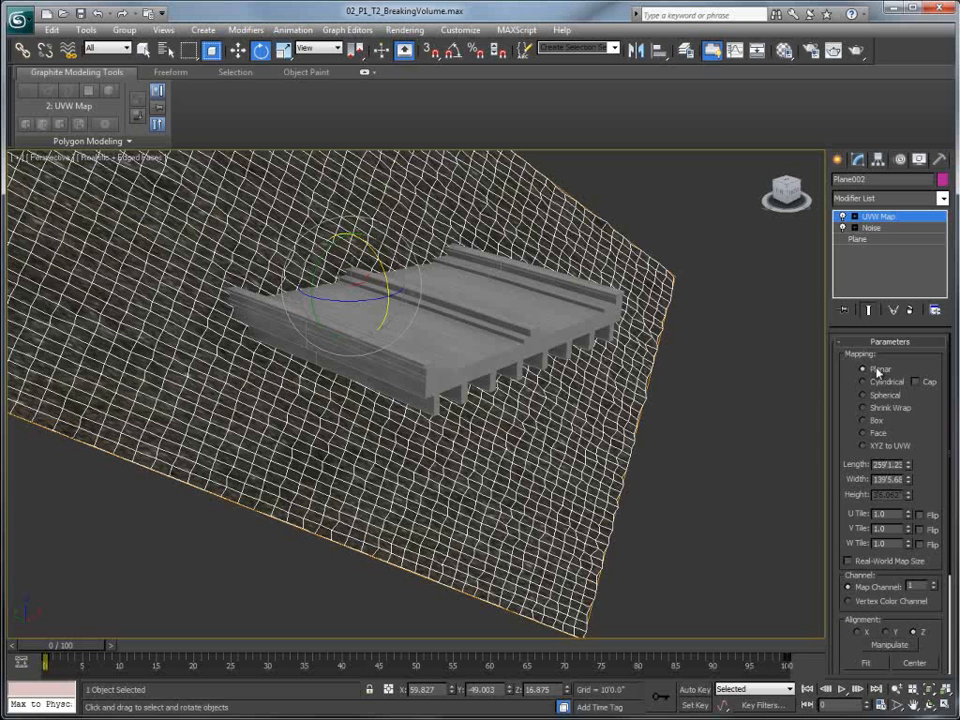
click(885, 633)
click(918, 633)
alt+middle_drag(672, 480, 502, 388)
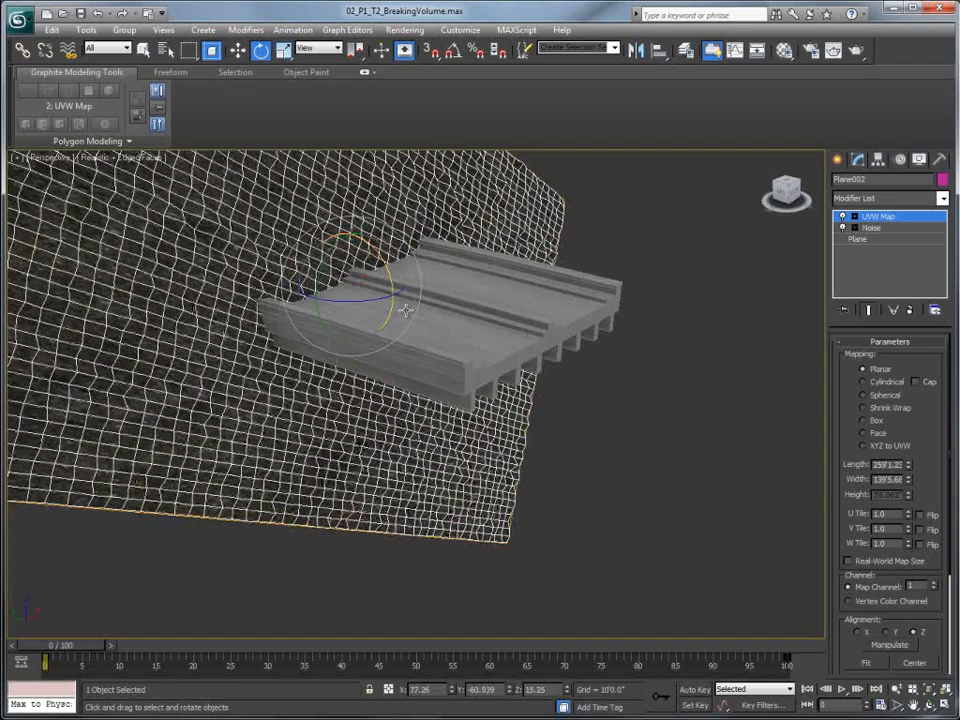
- Rotate the UVW Map gizmo away from the plane's own orientation to change how the texture projects on it
click(854, 217)
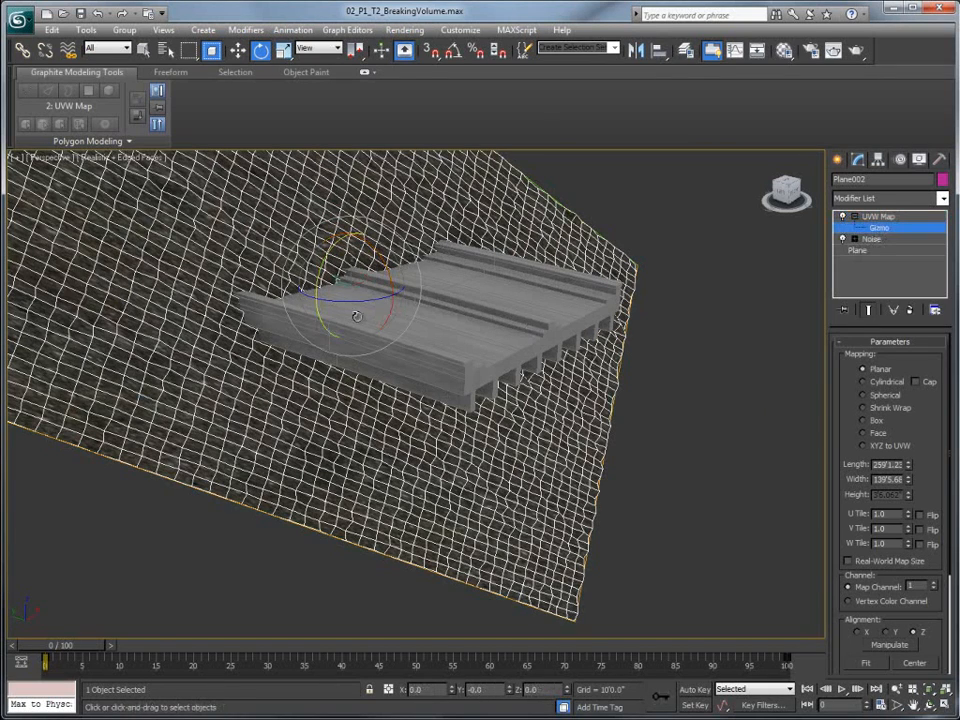
drag(332, 274, 655, 320)
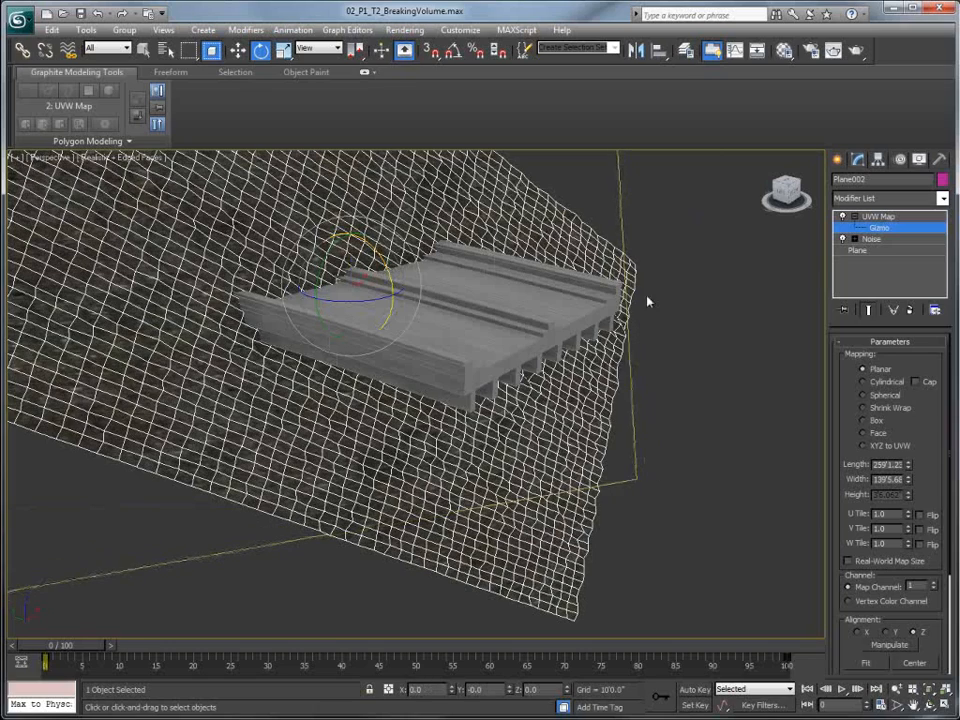
scroll(480, 335, down, 5)
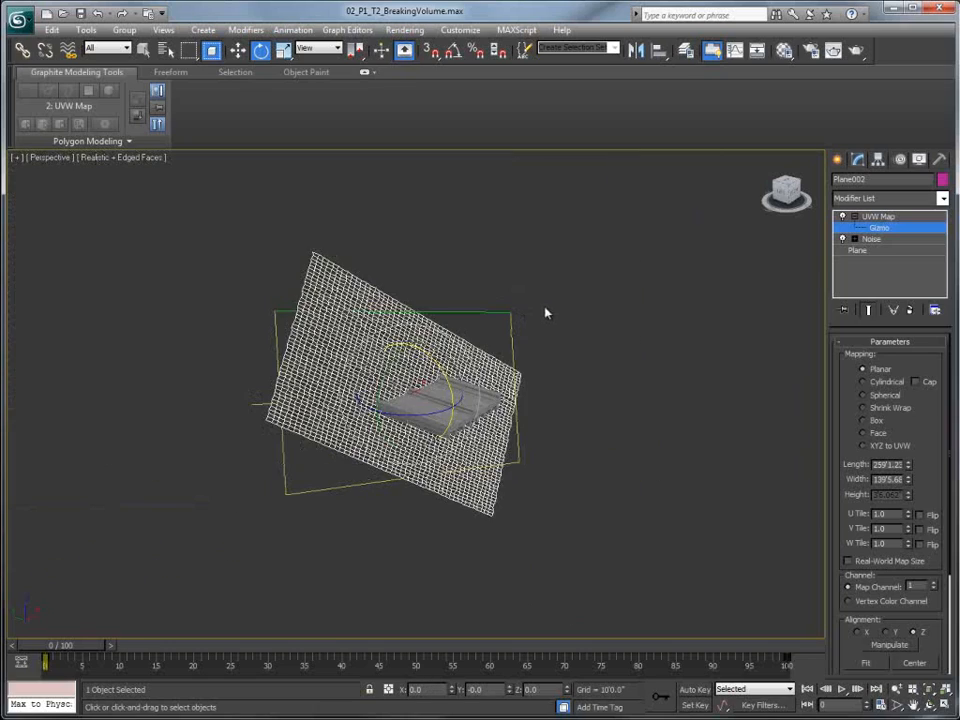
scroll(519, 347, up, 4)
alt+middle_drag(396, 381, 406, 371)
scroll(405, 391, up, 3)
drag(404, 411, 370, 397)
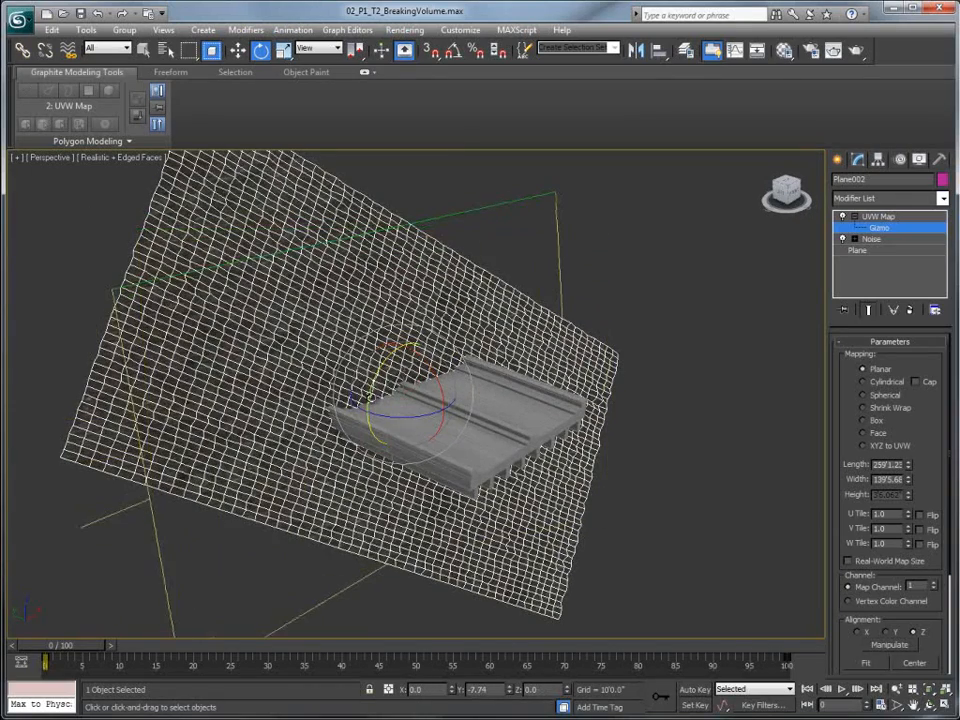
- Scale the UVW Map gizmo down, reducing it to about 52% on Z and 74% on X
click(284, 51)
mouse_move(398, 400)
mouse_down()
mouse_move(358, 412)
mouse_move(398, 400)
mouse_up()
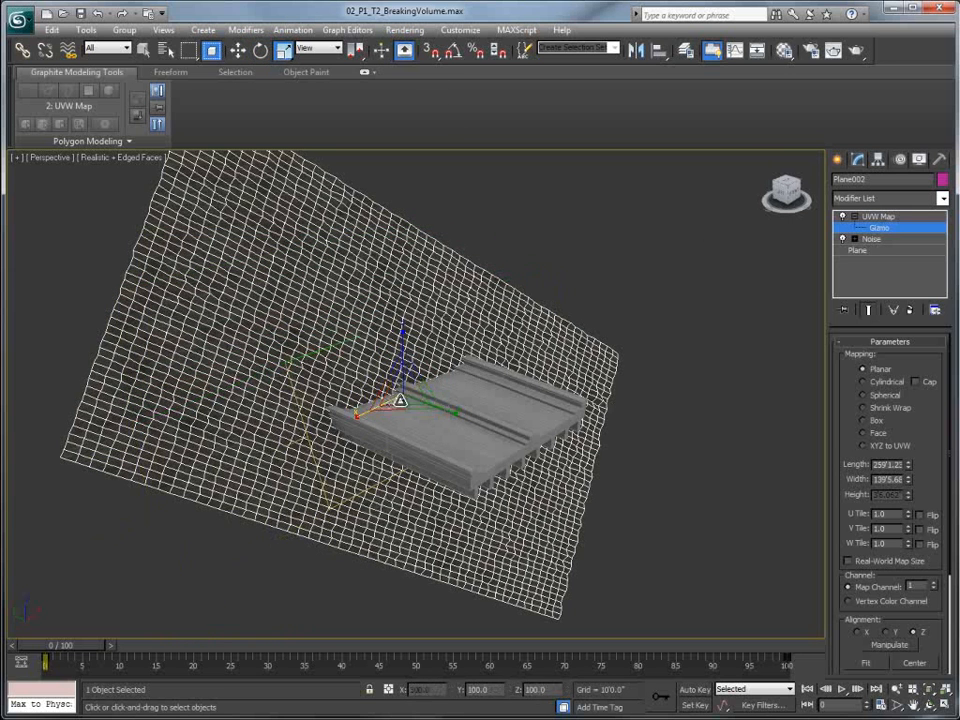
key(e)
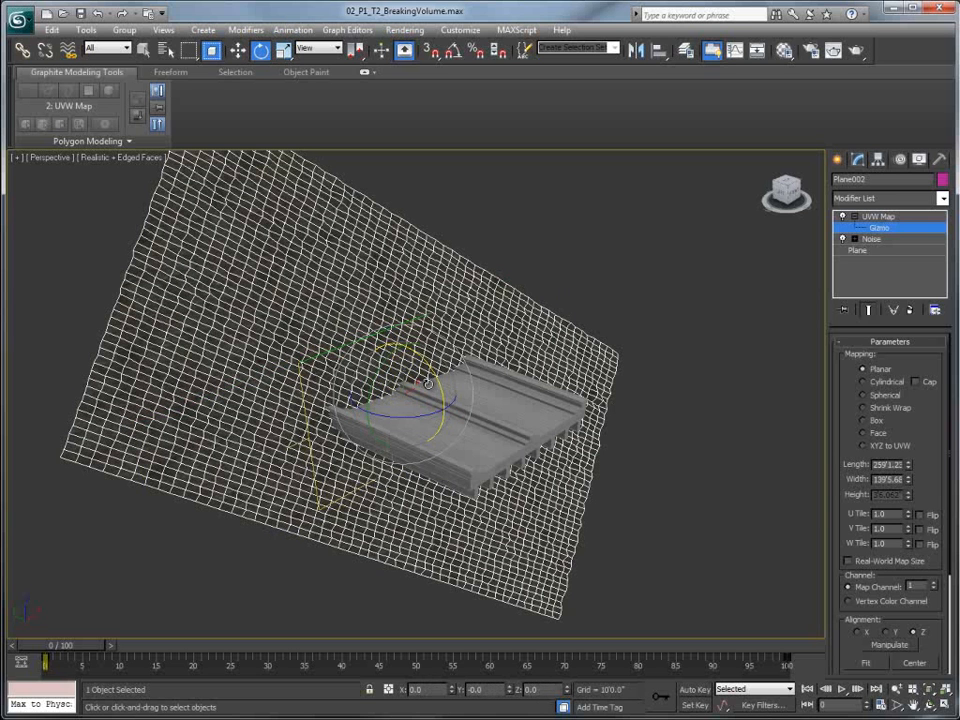
key(r)
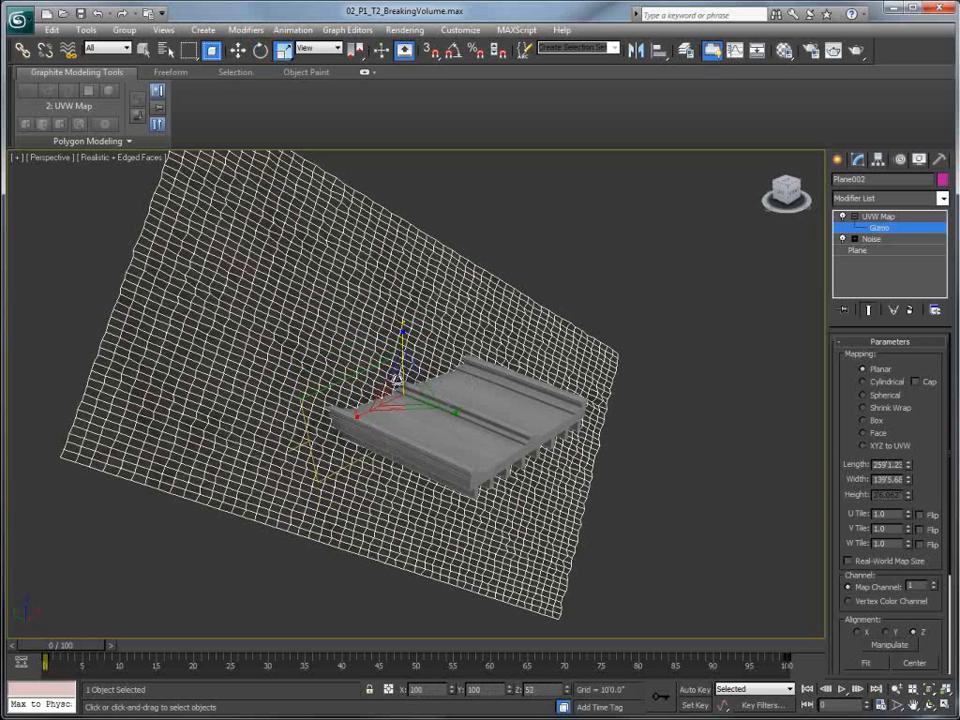
alt+middle_drag(428, 408, 419, 269)
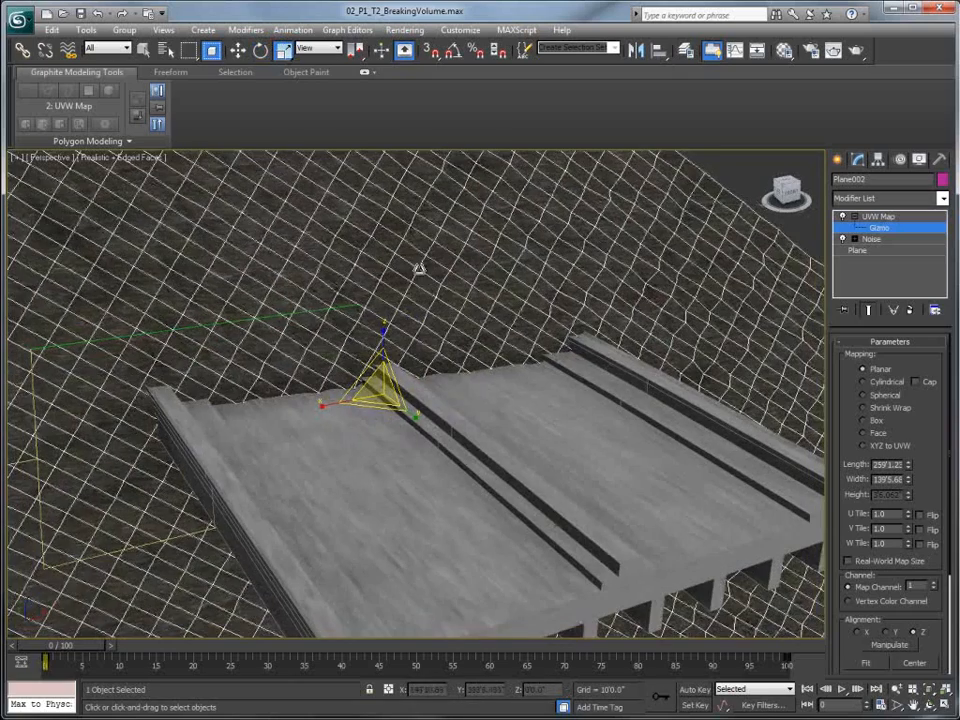
drag(368, 400, 348, 408)
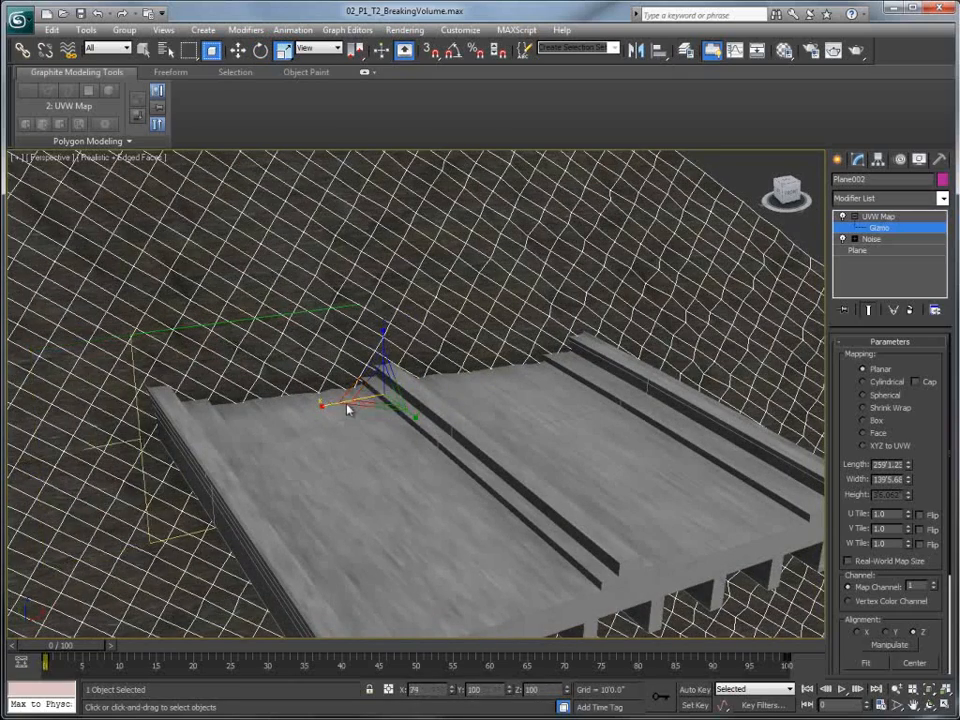
- Fine-tune the rotation of the UVW Map gizmo against the slanted cutting plane
alt+middle_drag(349, 411, 414, 413)
key(e)
drag(418, 402, 437, 395)
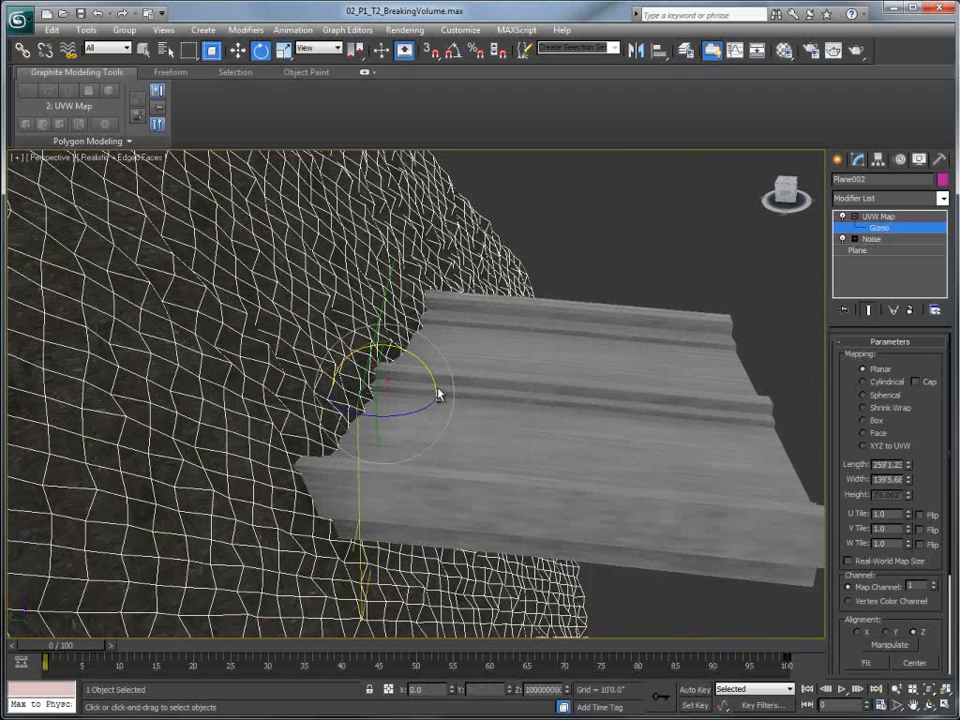
alt+middle_drag(424, 452, 397, 456)
alt+middle_drag(459, 375, 471, 377)
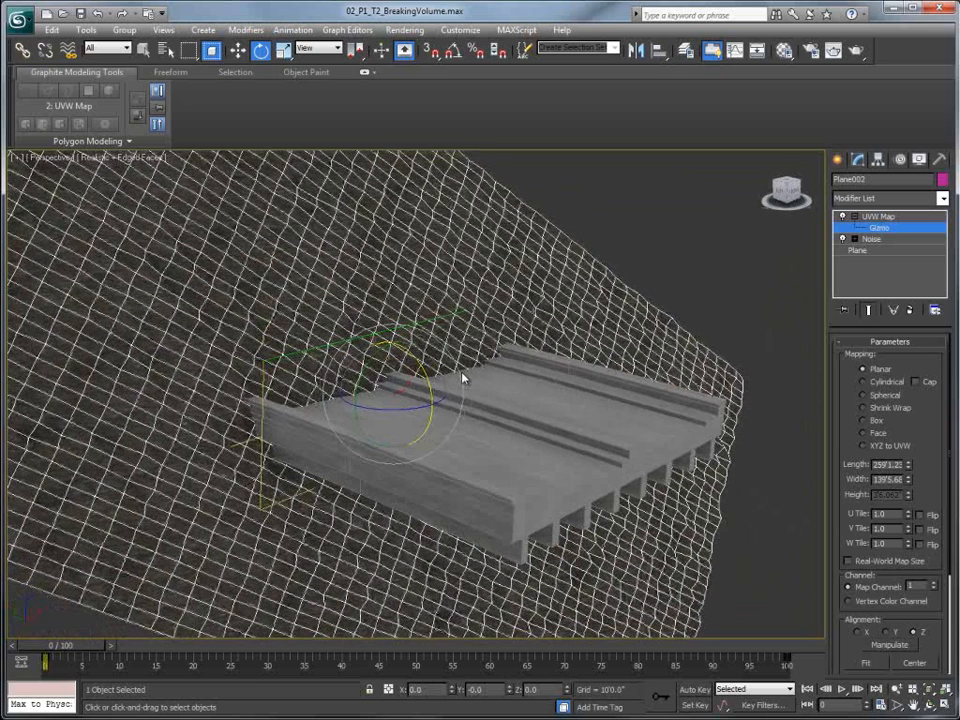
- Make the noisy plane a ProCutter compound object with both Stock Outside Cutter and Stock Inside Cutter enabled
click(838, 160)
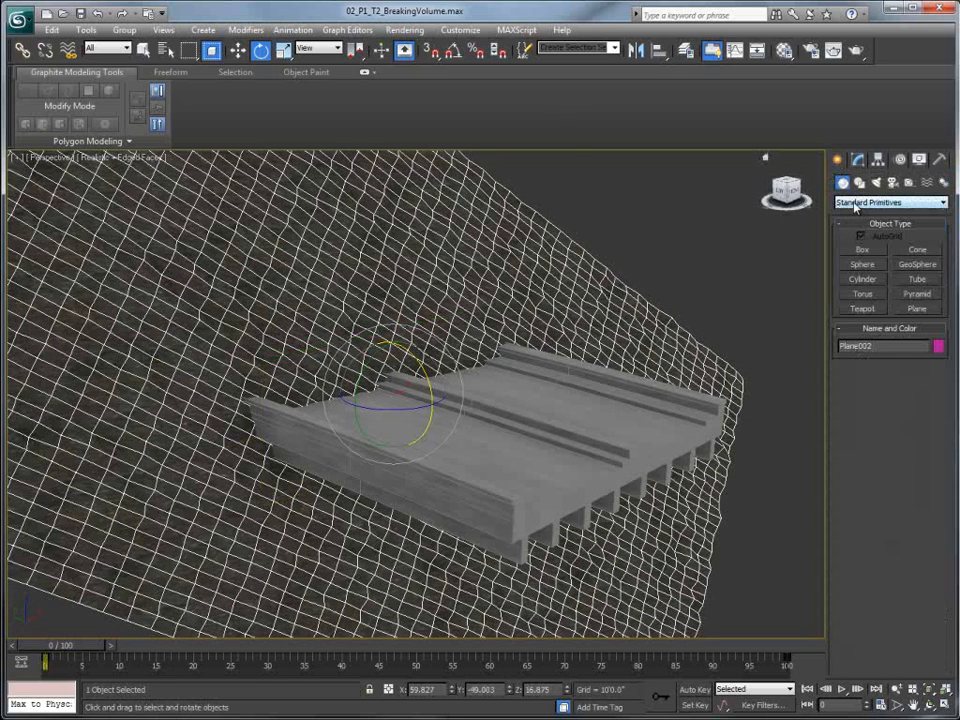
click(855, 203)
click(868, 230)
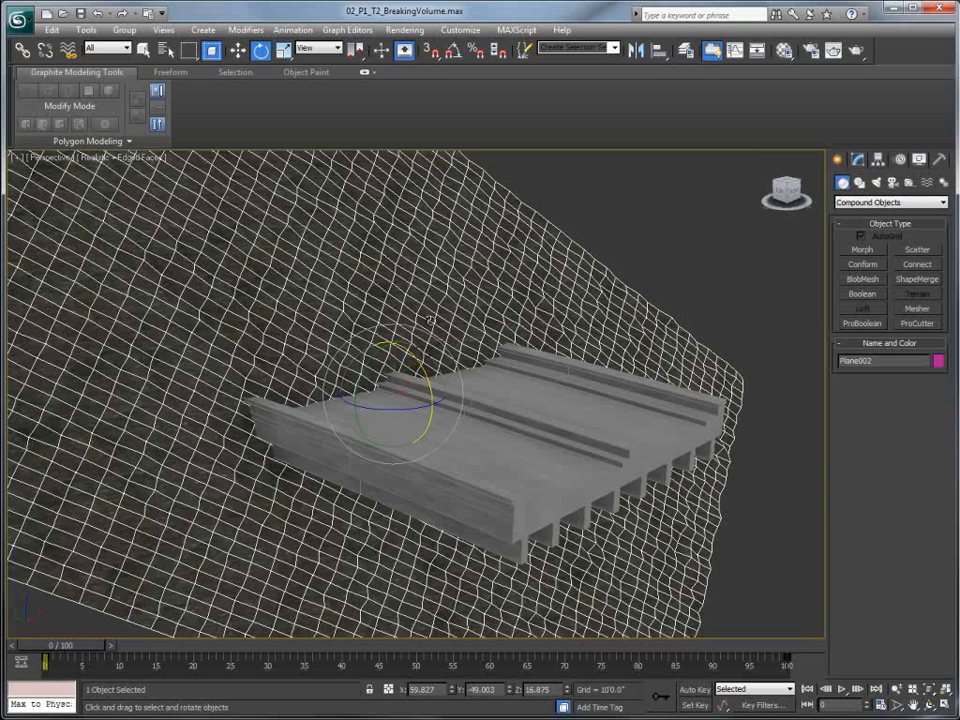
click(912, 325)
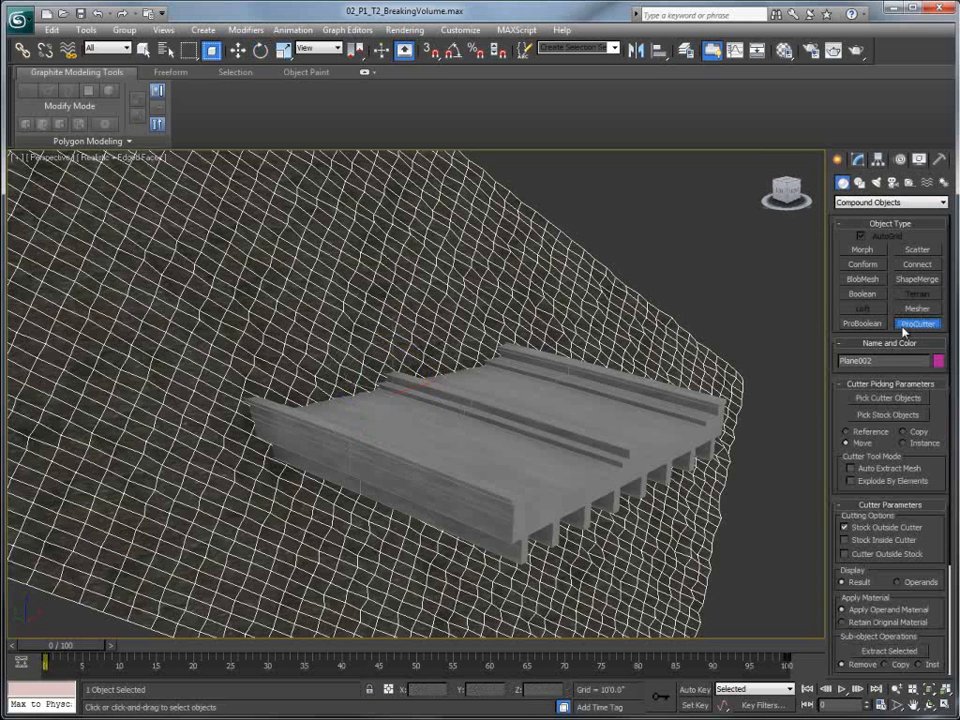
click(845, 541)
- Pick the bridge as the ProCutter's stock object to cut it along the noisy plane
click(888, 414)
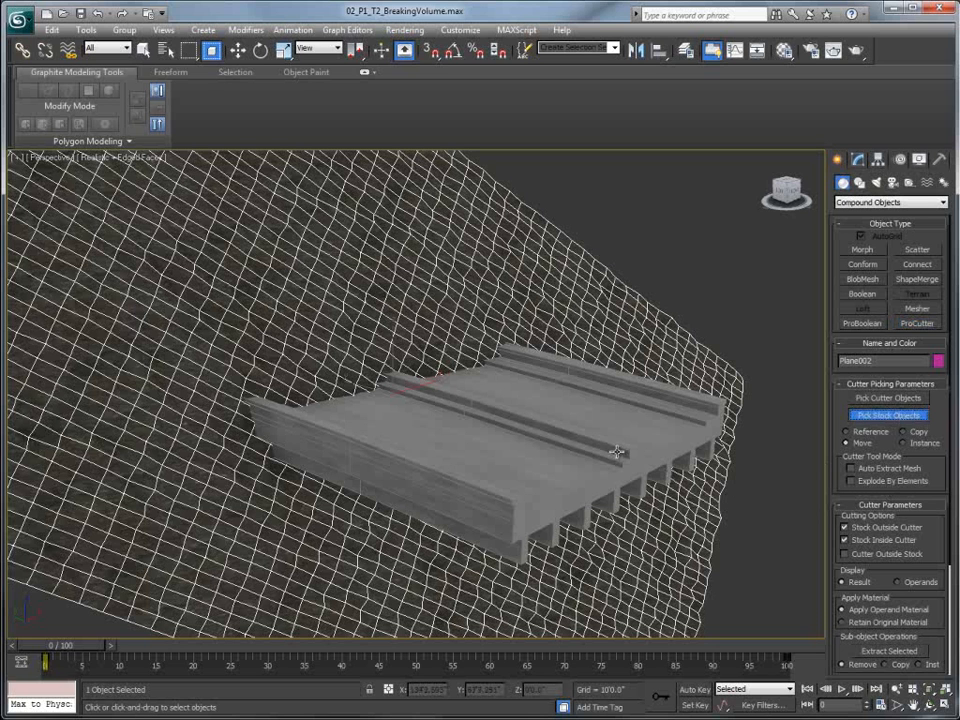
click(609, 419)
alt+middle_drag(424, 375, 296, 496)
alt+middle_drag(436, 487, 563, 408)
click(911, 410)
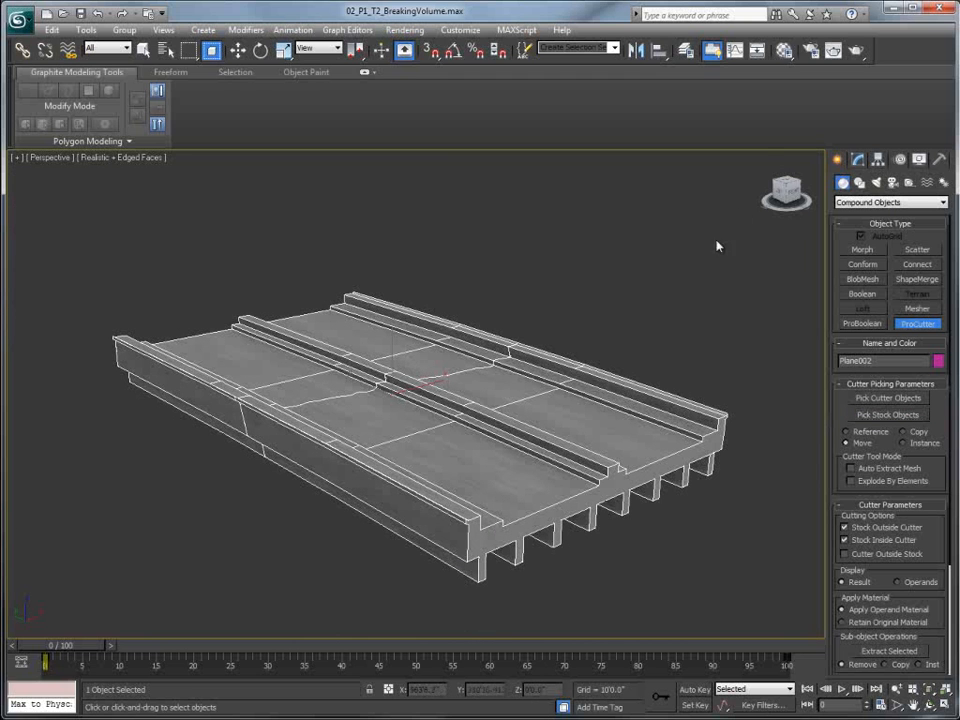
key(n)
key(n)
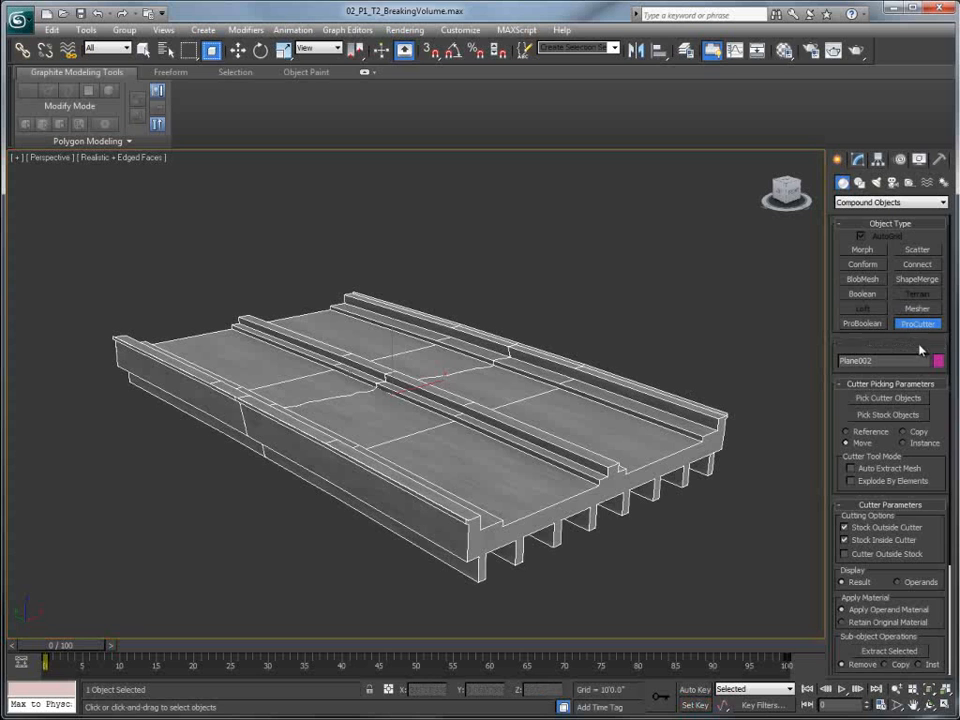
key(e)
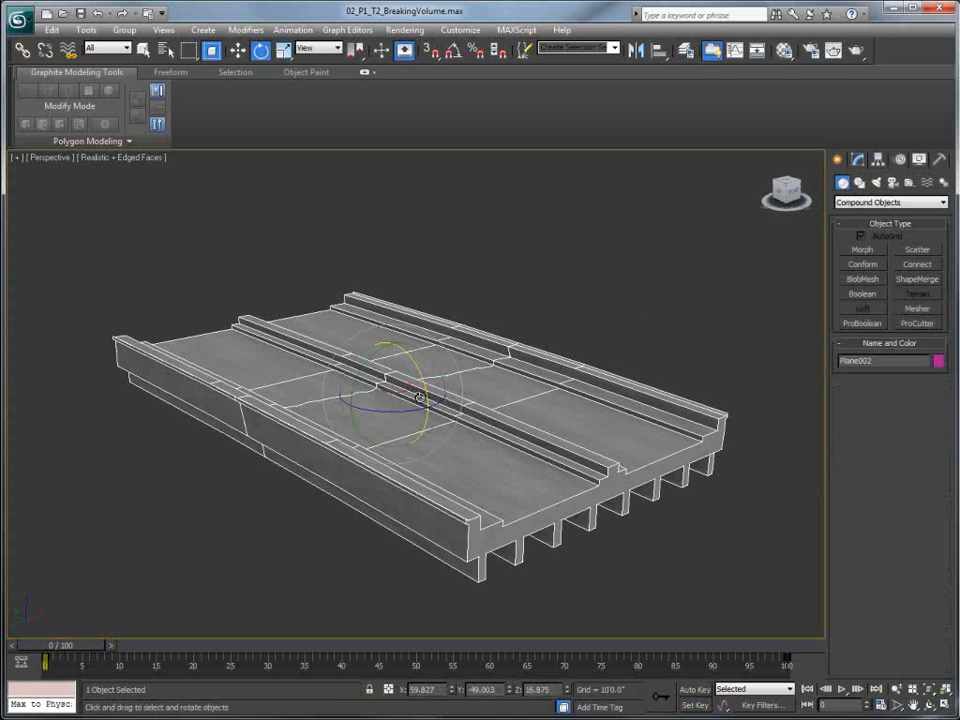
right_click(470, 394)
click(495, 403)
click(318, 48)
click(312, 57)
drag(393, 358, 390, 293)
right_click(390, 293)
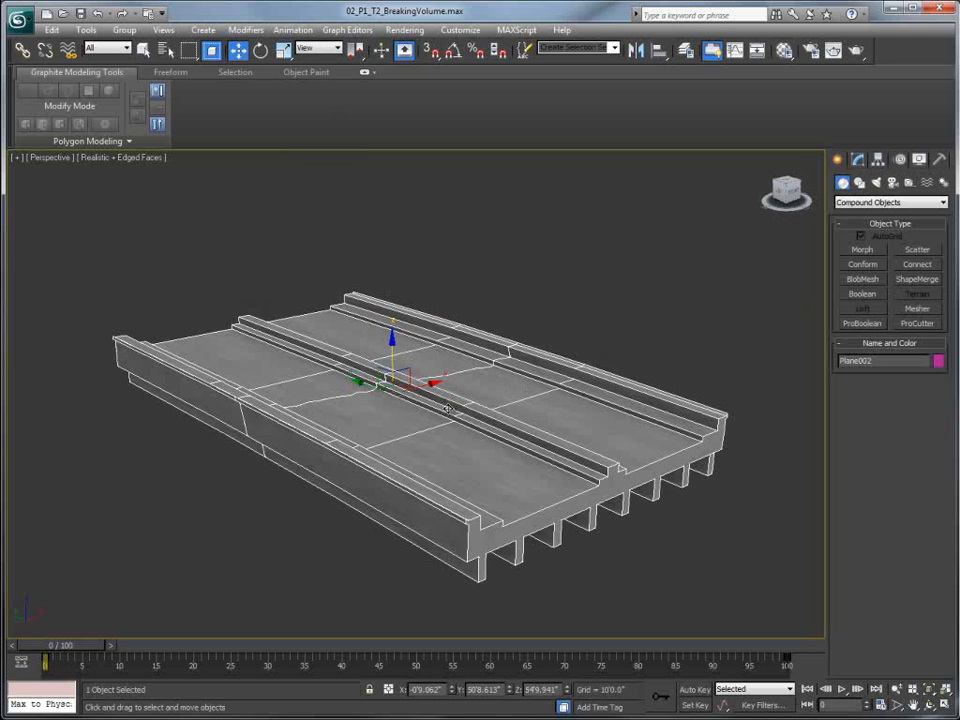
- Explode the cut bridge by Elements into separate objects with the Explode script
right_click(455, 302)
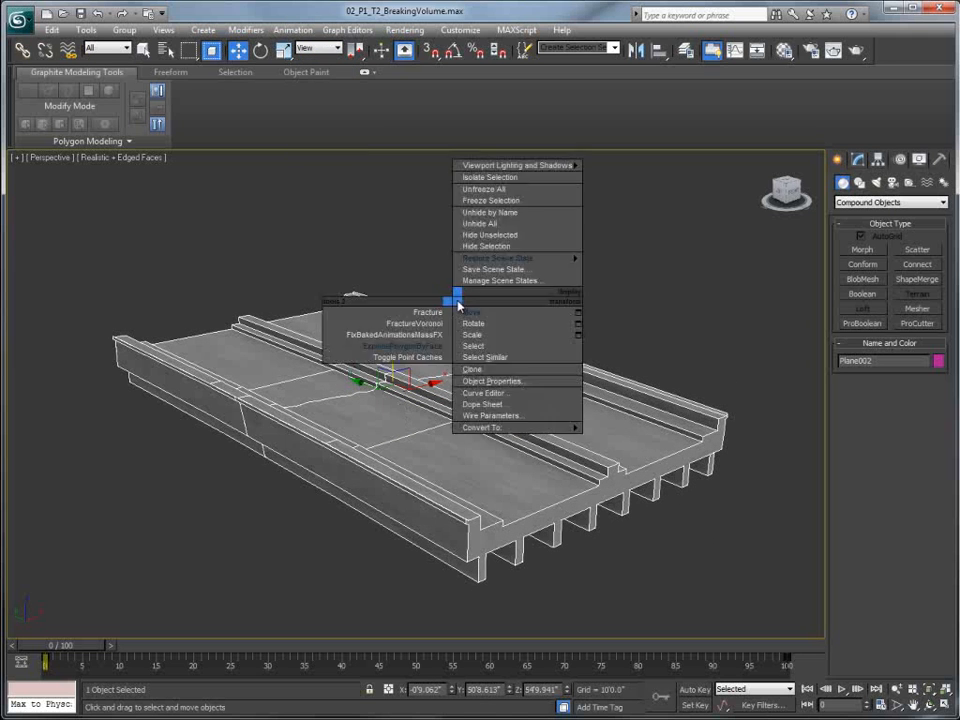
click(385, 348)
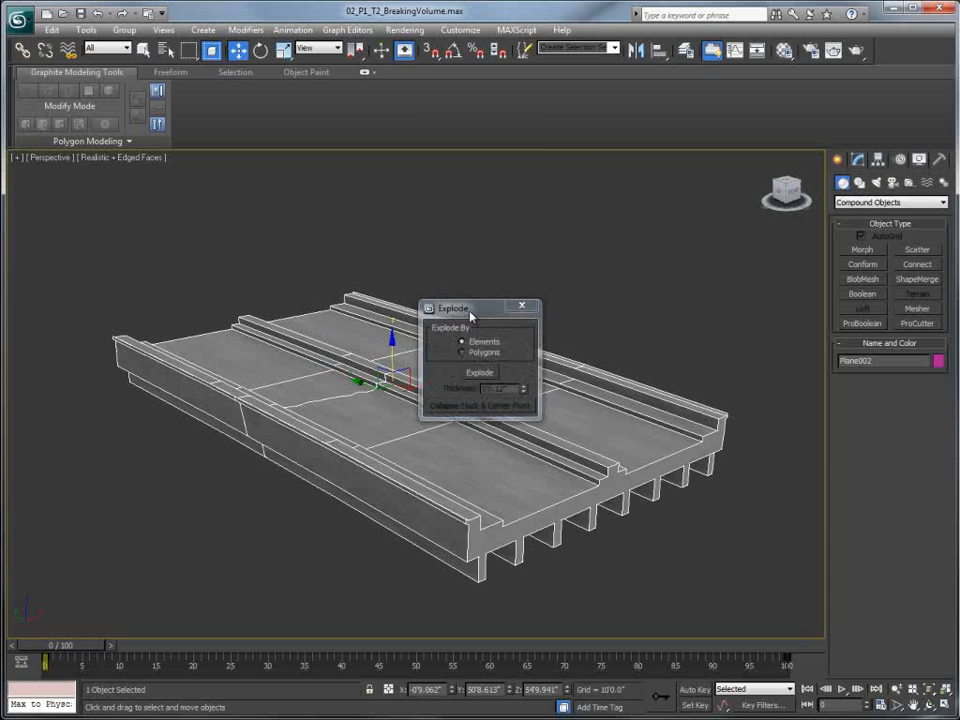
drag(473, 312, 177, 178)
click(186, 237)
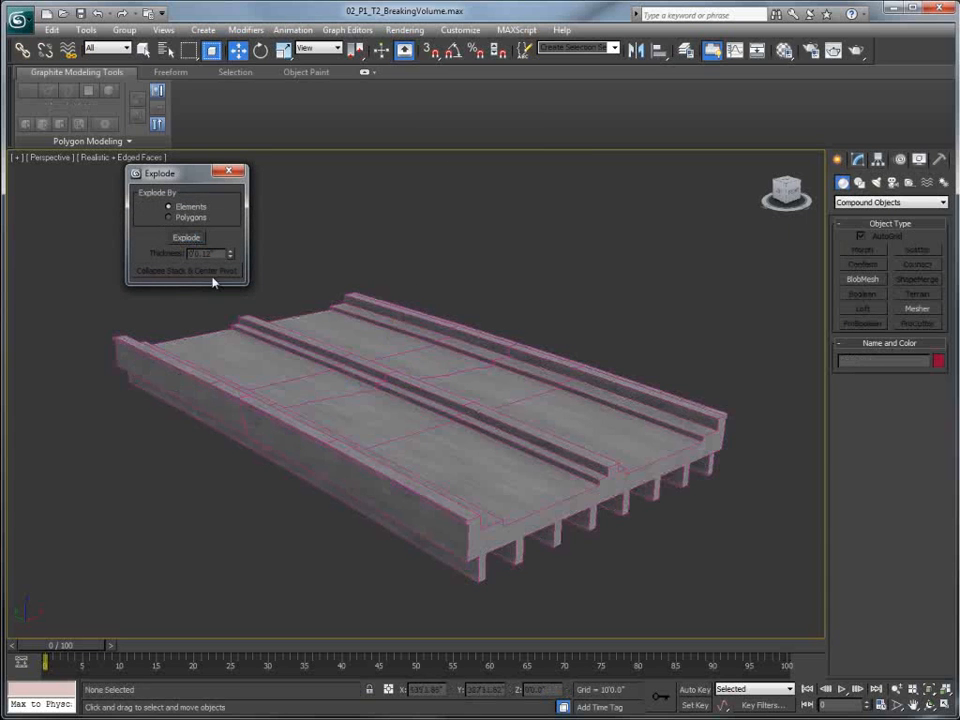
click(229, 171)
- Select the front bridge piece and try moving it to check that it separates from the rest
click(482, 458)
drag(482, 458, 585, 372)
alt+middle_drag(585, 372, 281, 354)
alt+middle_drag(561, 361, 530, 360)
- Restore the saved scene state containing the long road and view it from the top
right_click(550, 340)
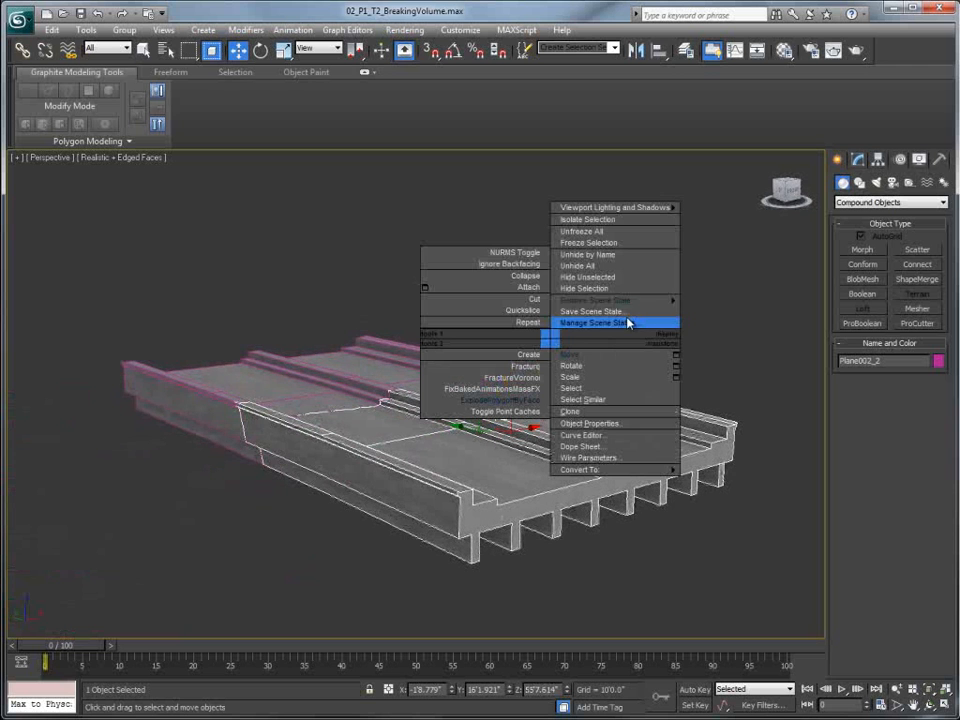
mouse_move(665, 300)
click(707, 280)
alt+middle_drag(524, 404, 390, 360)
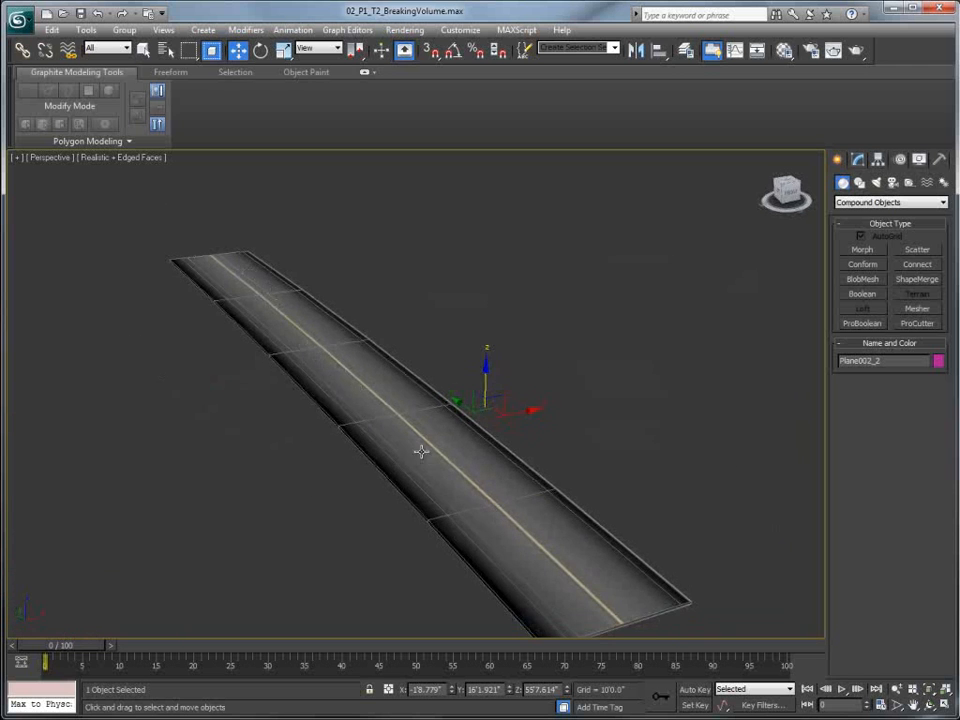
key(t)
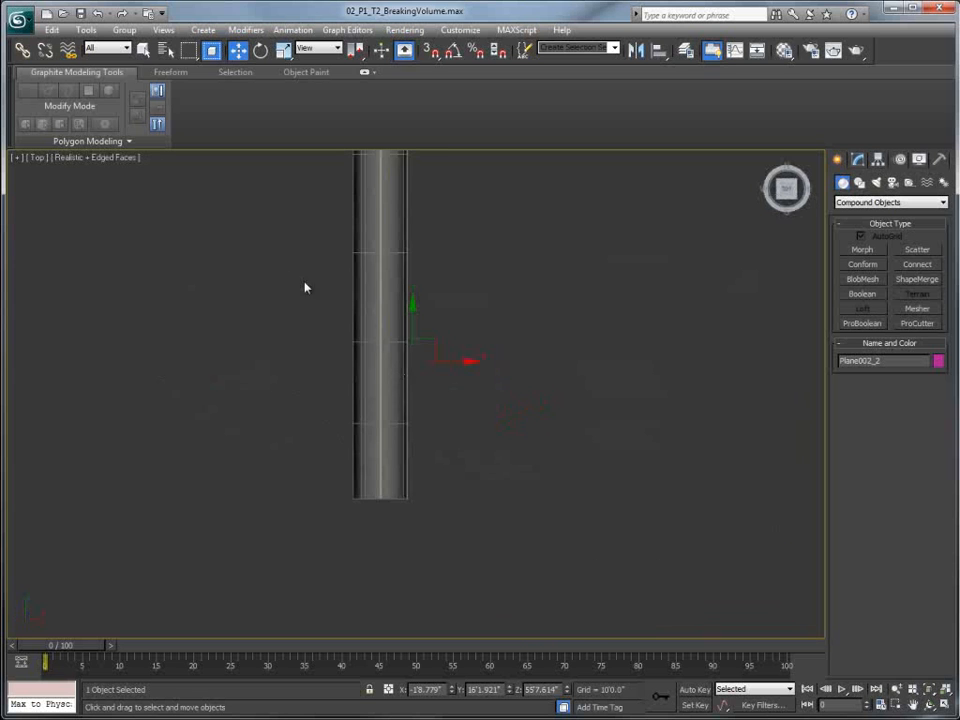
- Switch the top view to Wireframe and draw a jagged line lengthwise down the road's middle, extending past both ends
click(116, 159)
click(157, 258)
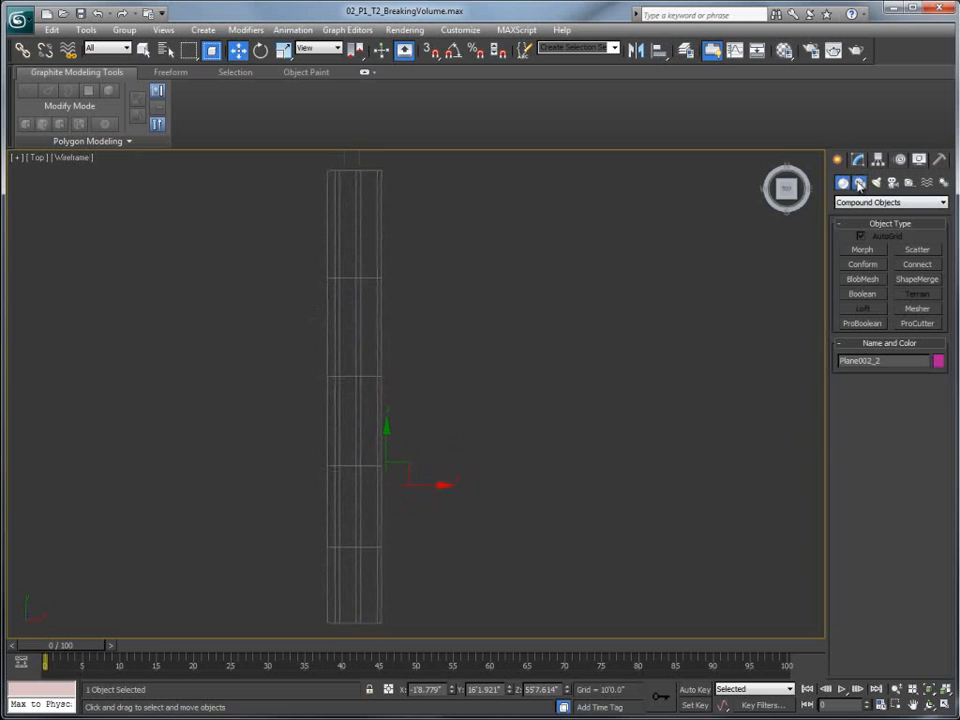
click(859, 184)
click(862, 261)
click(343, 160)
click(354, 196)
click(362, 217)
click(347, 235)
click(358, 259)
click(346, 290)
click(364, 306)
click(350, 333)
click(363, 346)
click(345, 381)
click(357, 400)
click(347, 428)
click(361, 436)
click(340, 477)
click(356, 503)
click(371, 530)
click(351, 559)
click(362, 572)
click(344, 587)
click(357, 595)
click(347, 607)
click(352, 633)
right_click(352, 633)
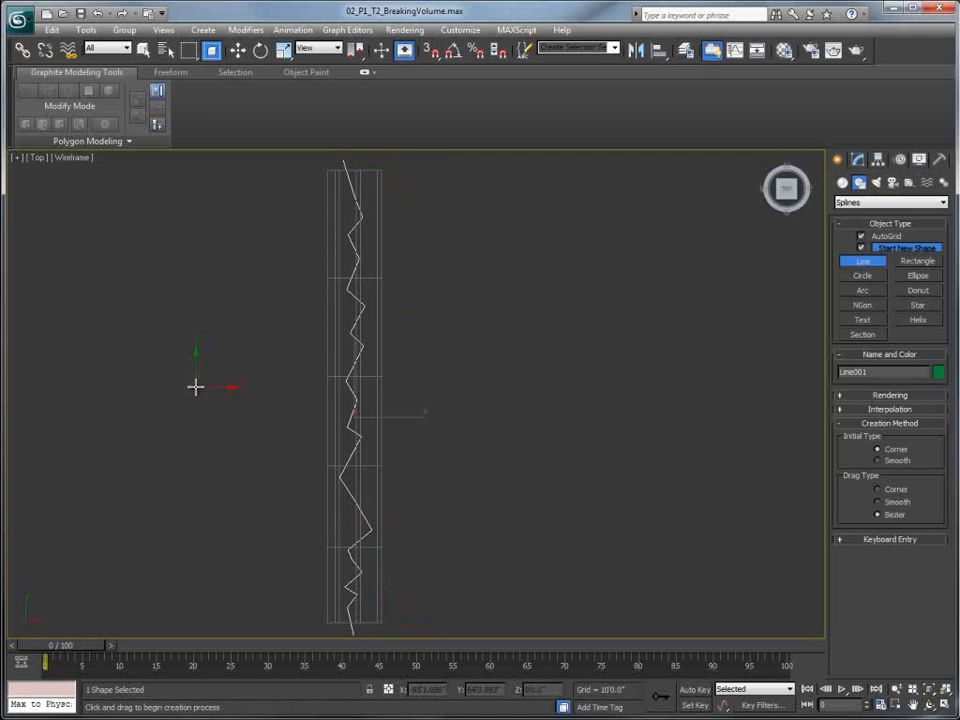
- Return to a Realistic perspective view and raise the jagged line along Z until it sits above the road
click(76, 162)
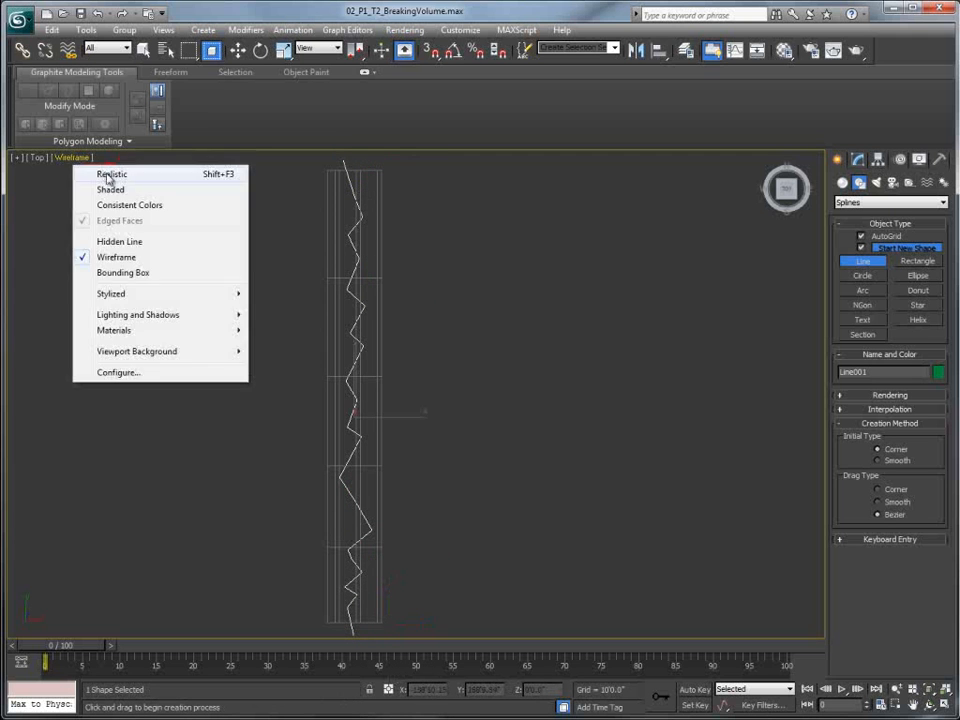
click(108, 172)
key(p)
mouse_move(465, 377)
alt+middle_down()
mouse_move(516, 303)
mouse_move(313, 444)
alt+middle_up()
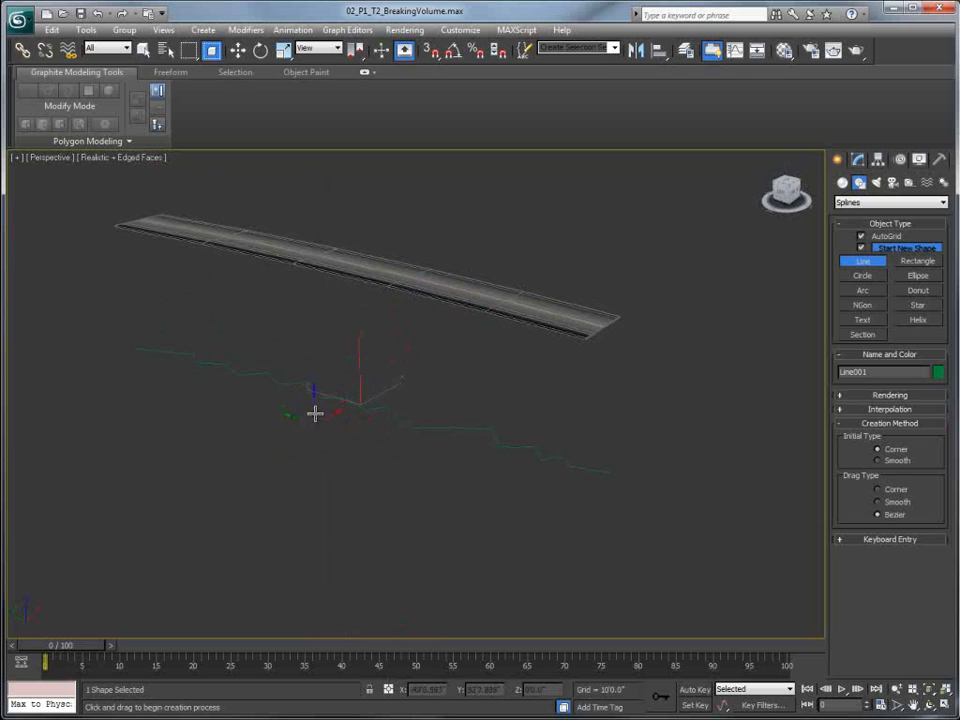
key(w)
drag(359, 364, 366, 180)
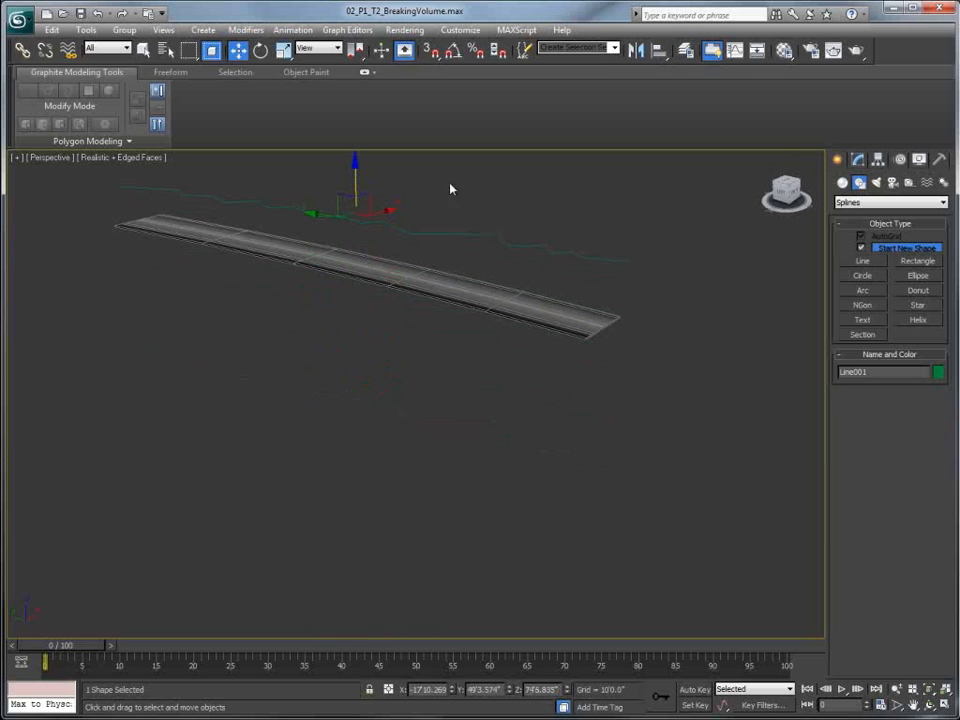
- Add an Extrude modifier to the jagged line with an amount of -35'0.0" so it passes through the road
click(858, 162)
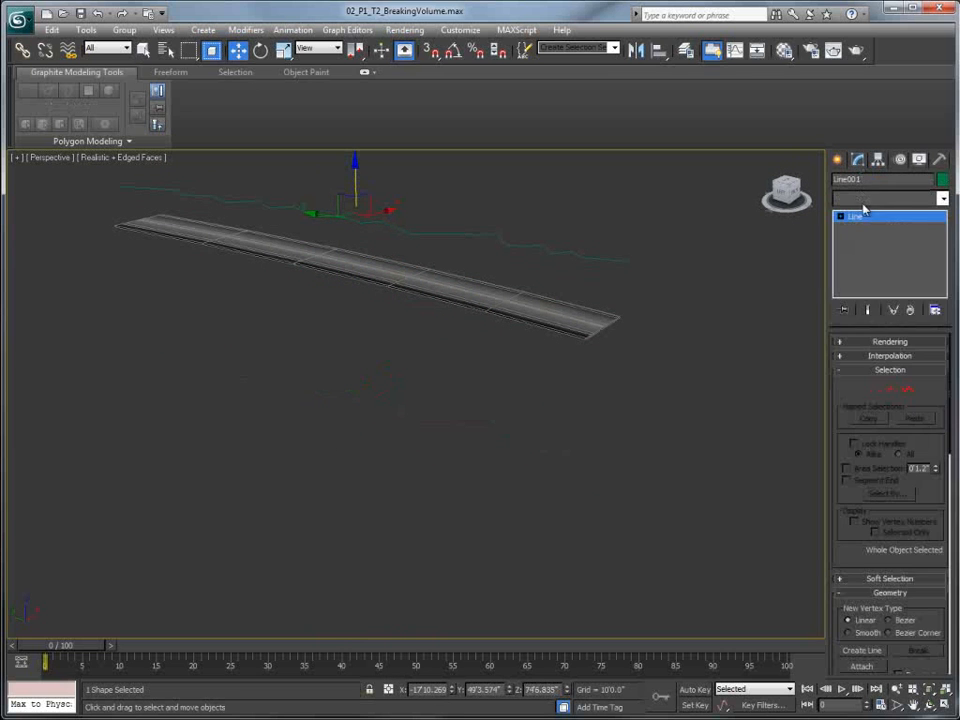
click(942, 198)
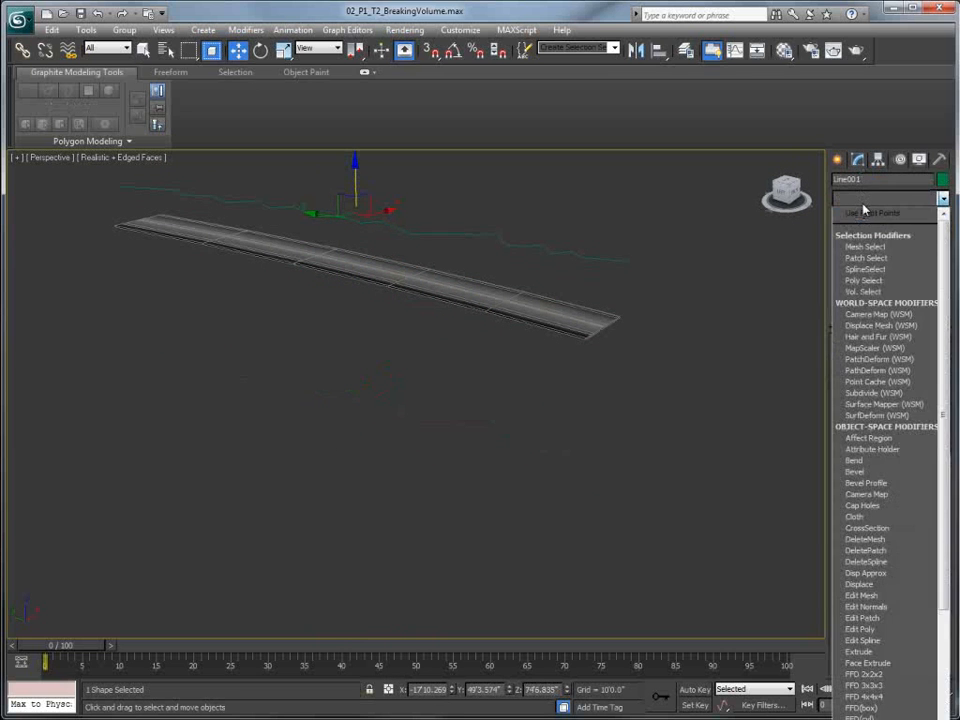
click(882, 652)
drag(932, 360, 932, 262)
alt+middle_drag(544, 418, 481, 435)
alt+middle_drag(484, 340, 176, 243)
alt+middle_drag(470, 438, 420, 428)
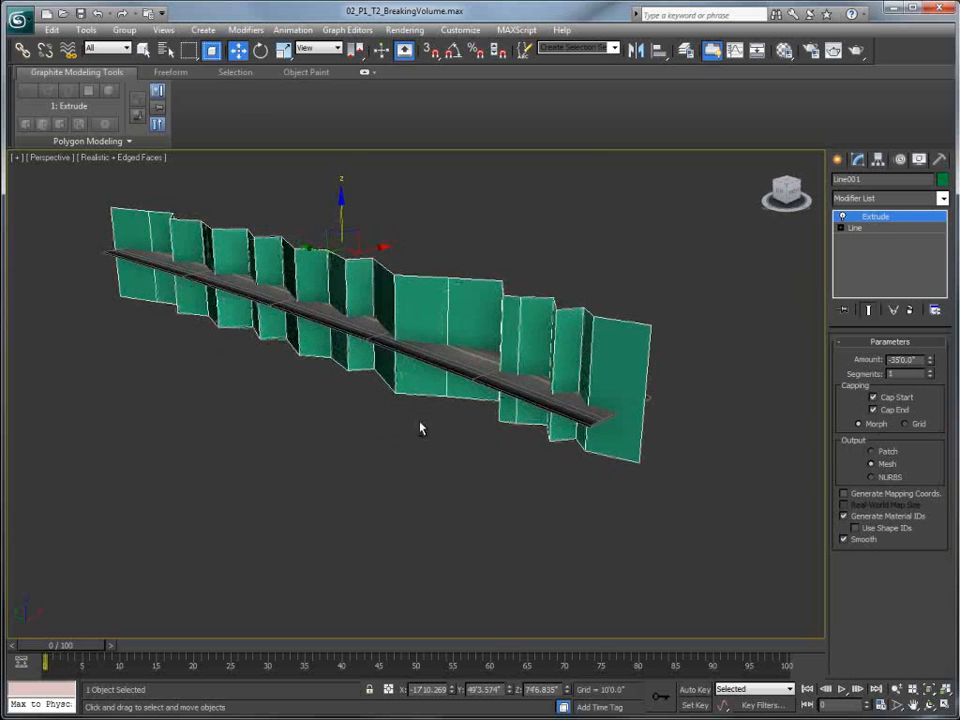
- Make the extruded line a ProCutter with Explode By Elements enabled and pick the road as the stock object
click(837, 159)
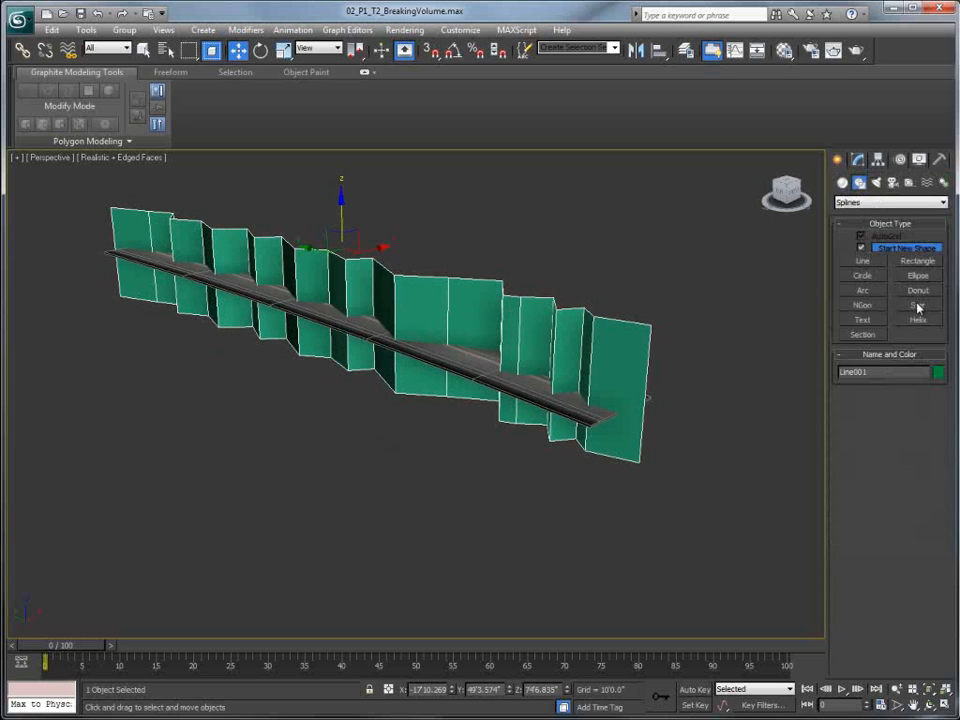
click(842, 182)
click(914, 322)
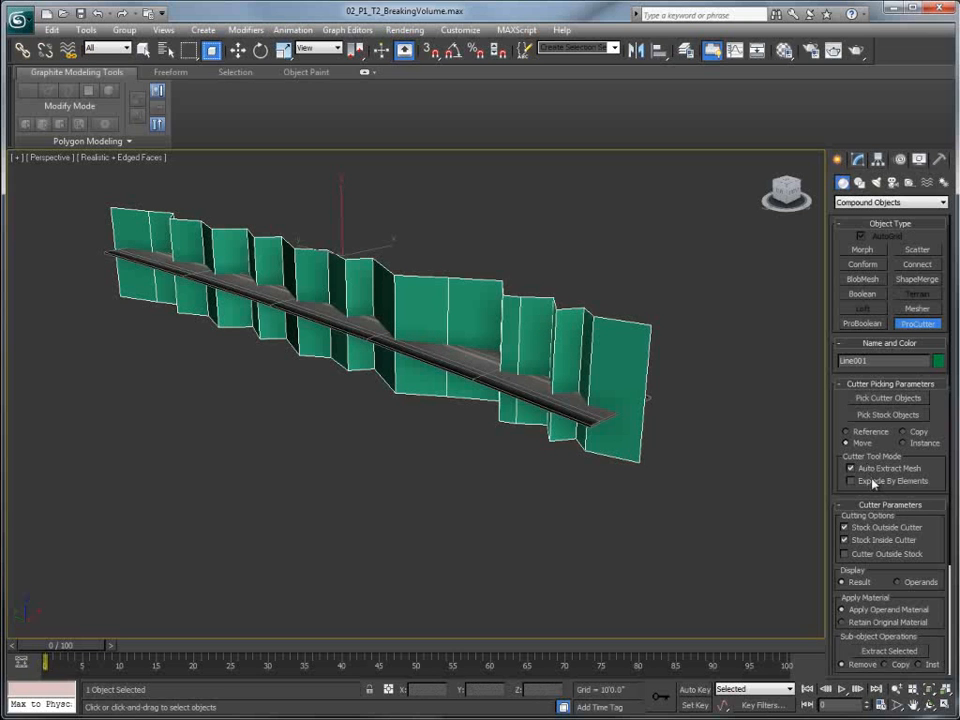
click(851, 481)
click(888, 414)
click(554, 399)
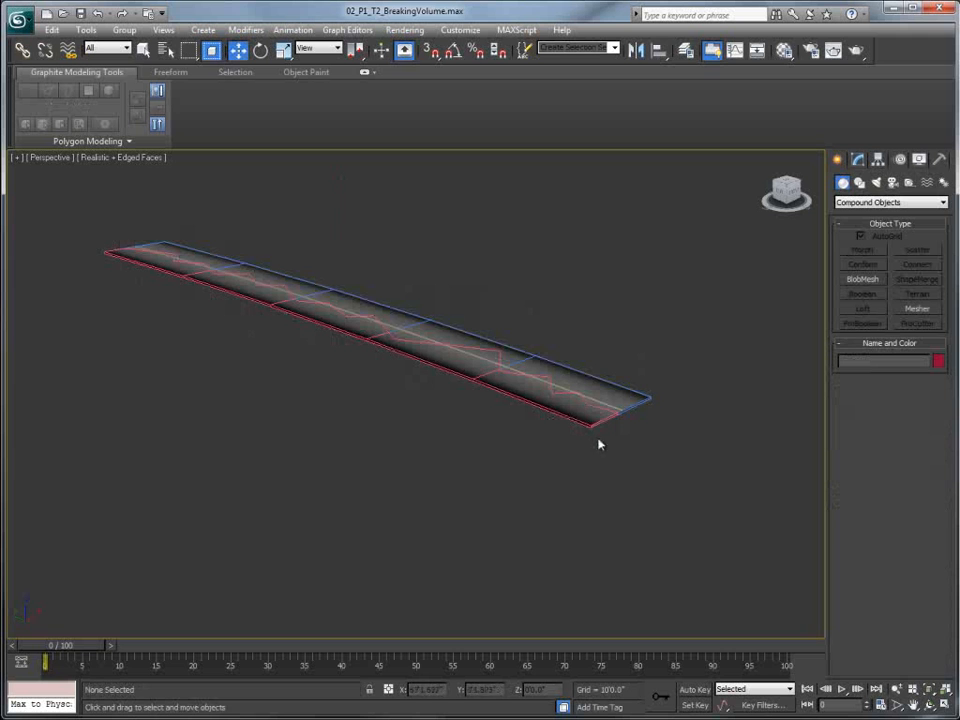
- Select the far half of the cut road, try moving it up along Z, and undo the move
click(574, 377)
alt+middle_drag(602, 384, 604, 399)
drag(337, 209, 339, 174)
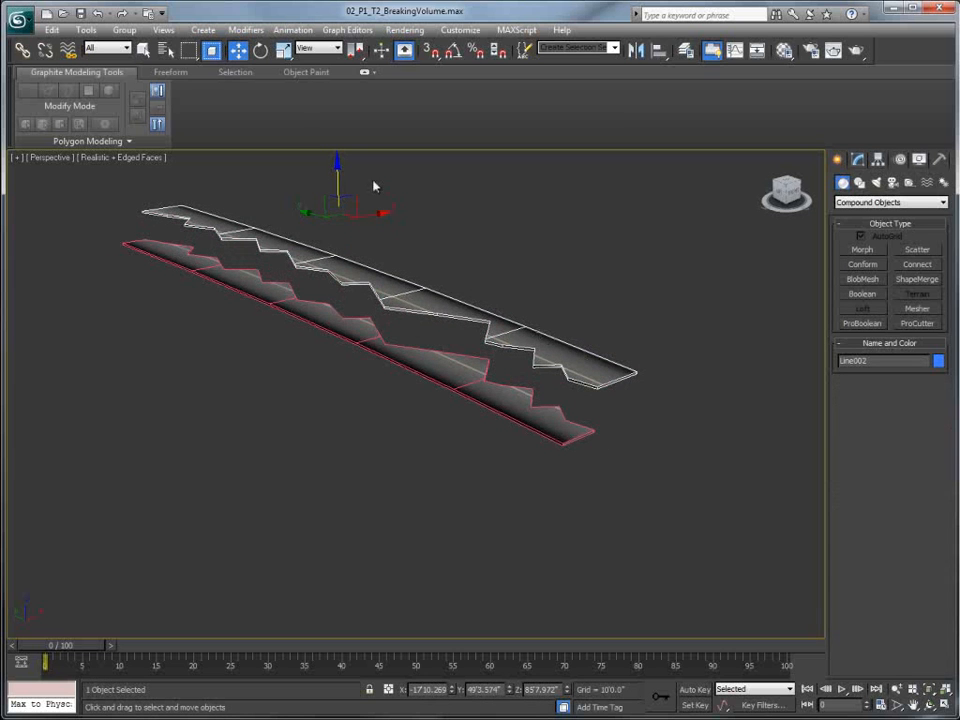
key(ctrl+z)
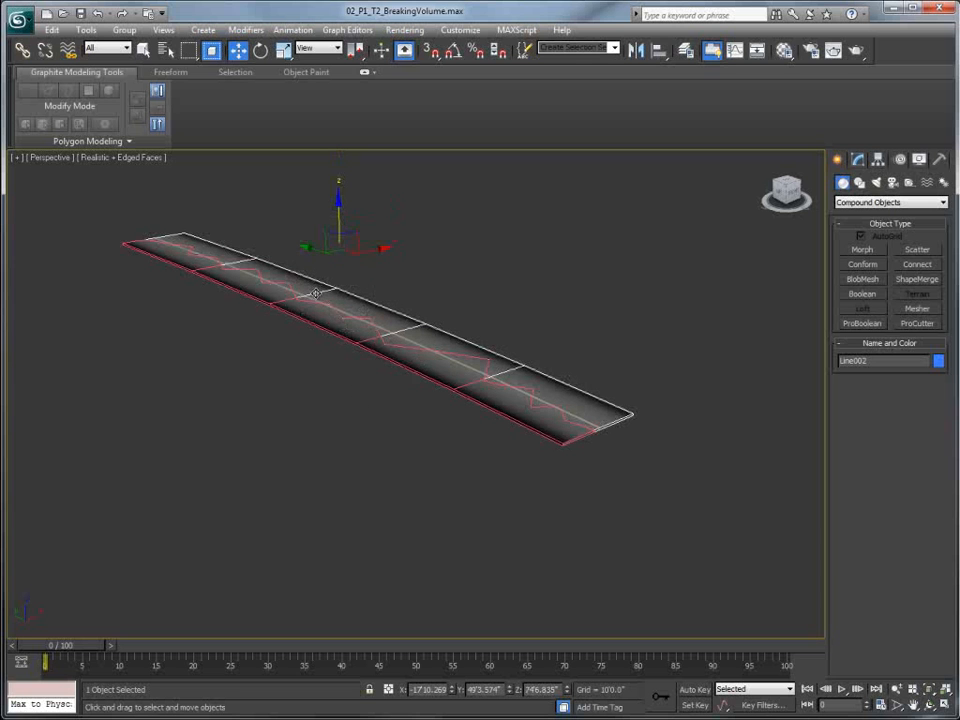
- Restore the saved scene state containing the T-shaped concrete support, clear the selection, and view it from an angle
alt+middle_drag(419, 337, 452, 322)
right_click(450, 318)
mouse_move(500, 278)
click(575, 266)
mouse_move(511, 353)
alt+middle_down()
mouse_move(426, 326)
mouse_move(508, 360)
alt+middle_up()
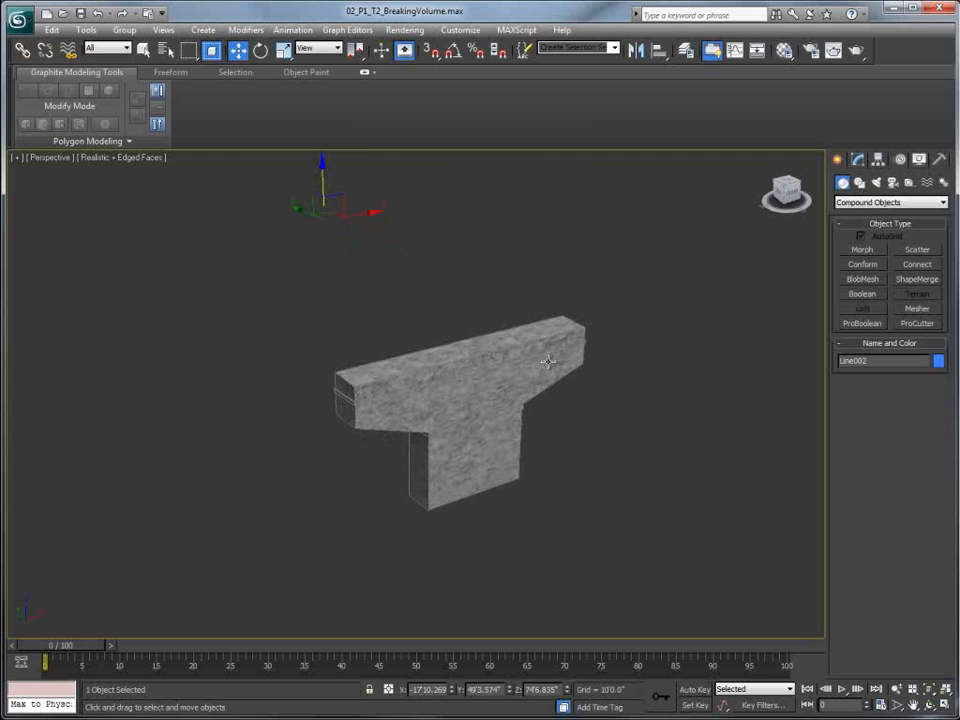
click(594, 371)
alt+middle_drag(594, 371, 447, 357)
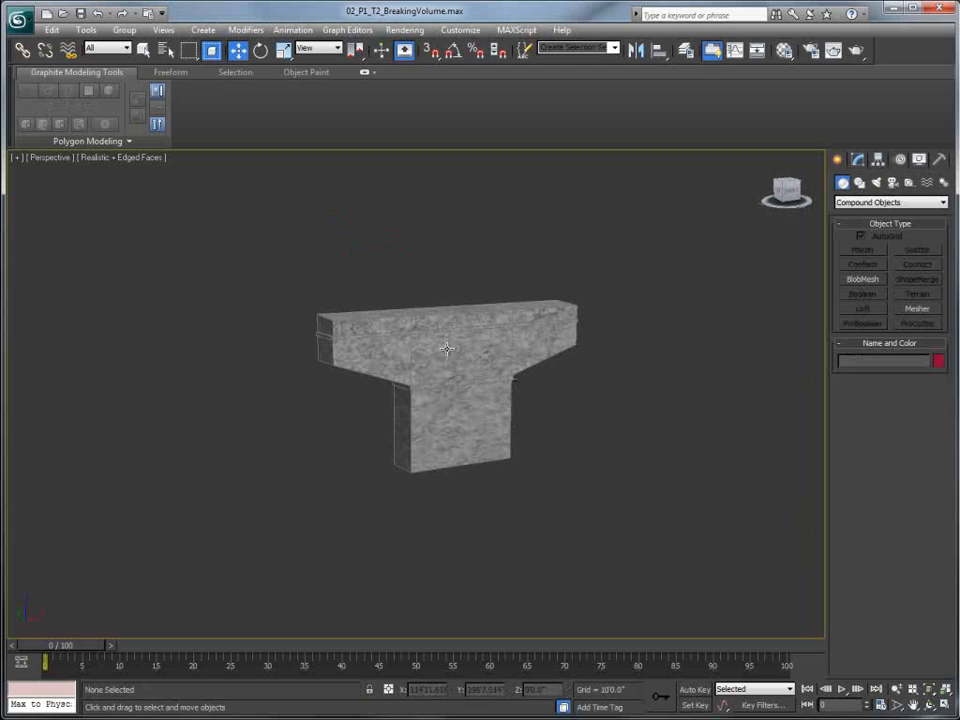
- Create a Grid helper on the ground beside the concrete support
click(859, 183)
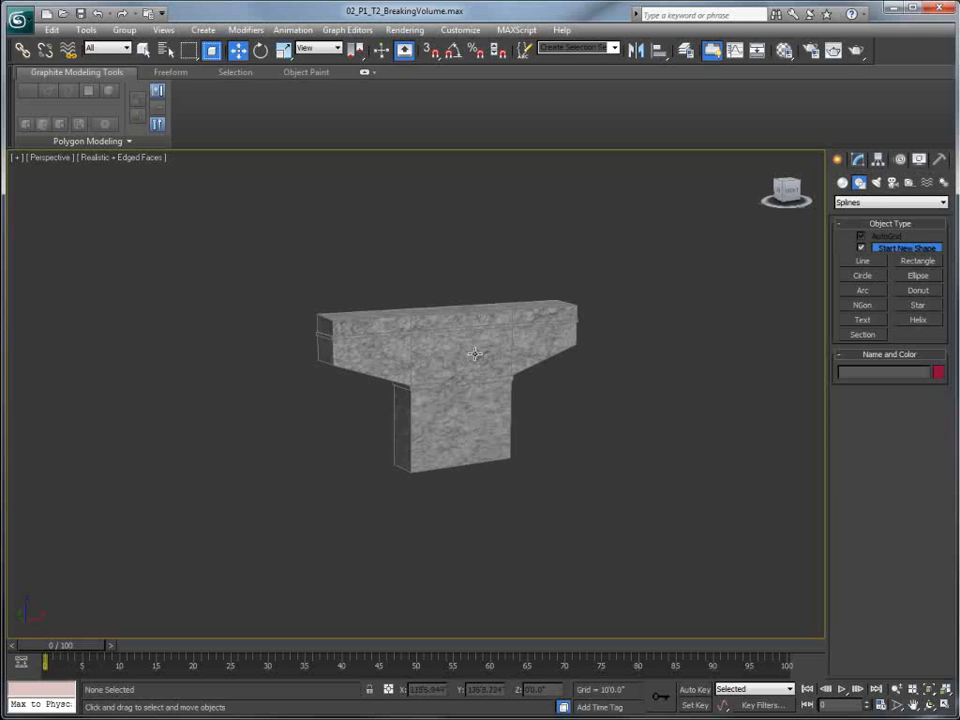
click(909, 182)
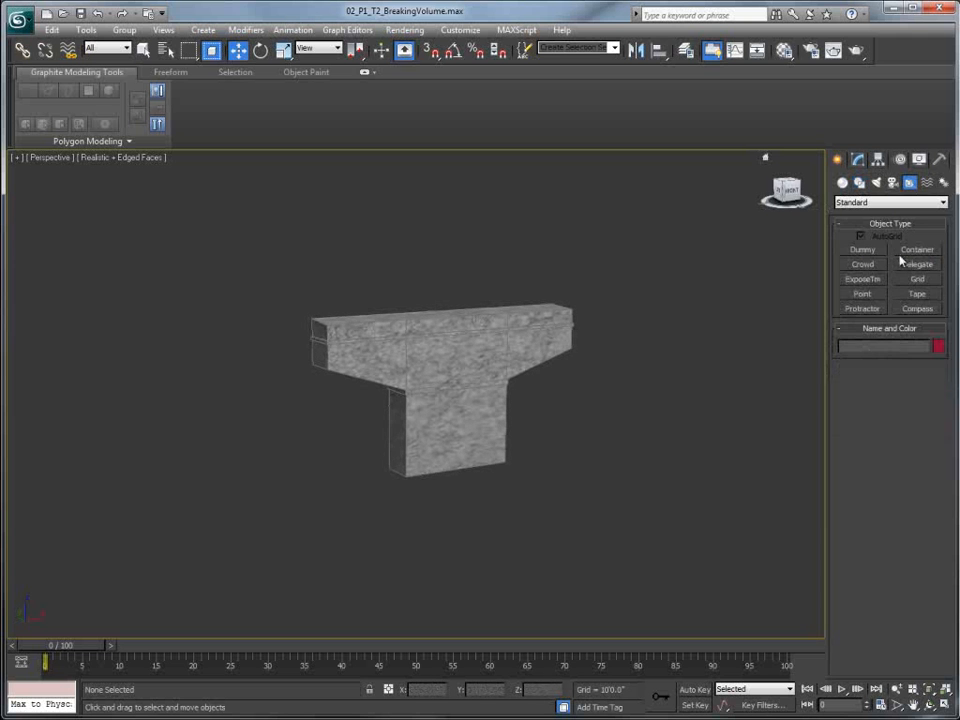
click(917, 279)
drag(517, 489, 777, 515)
key(w)
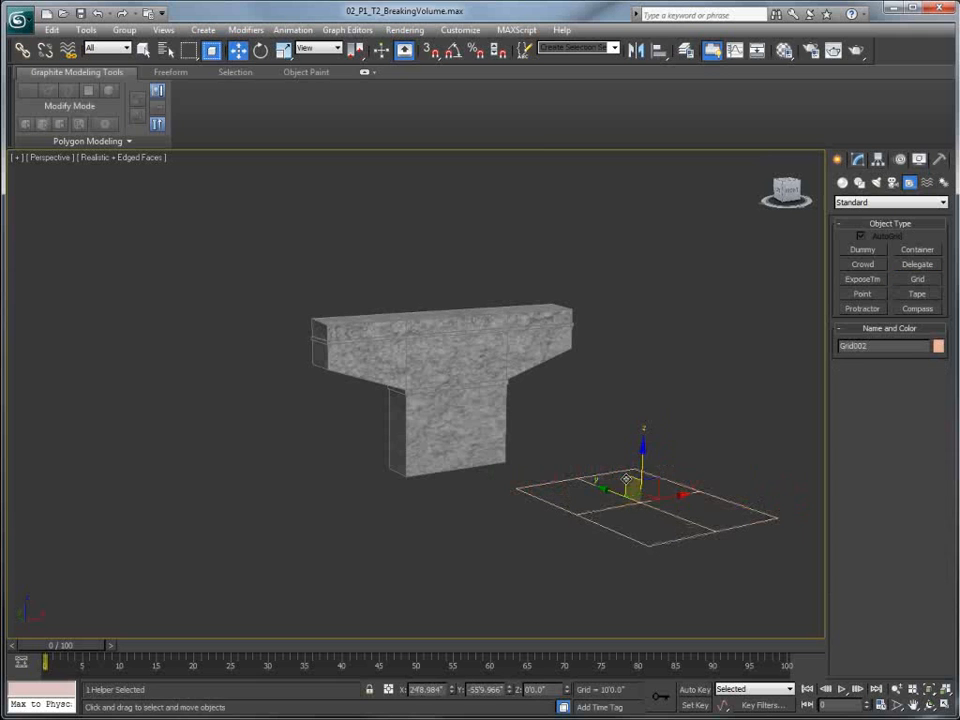
- Orbit to an angled view of the support and align the grid helper to the view with Align Z
alt+middle_drag(528, 258, 395, 328)
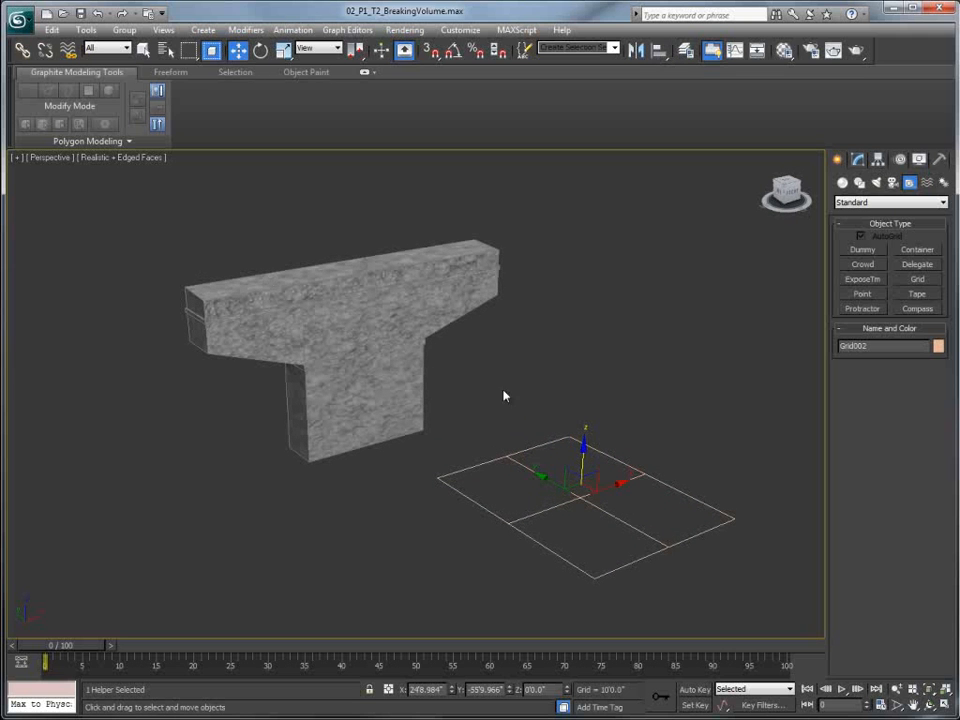
drag(660, 54, 659, 184)
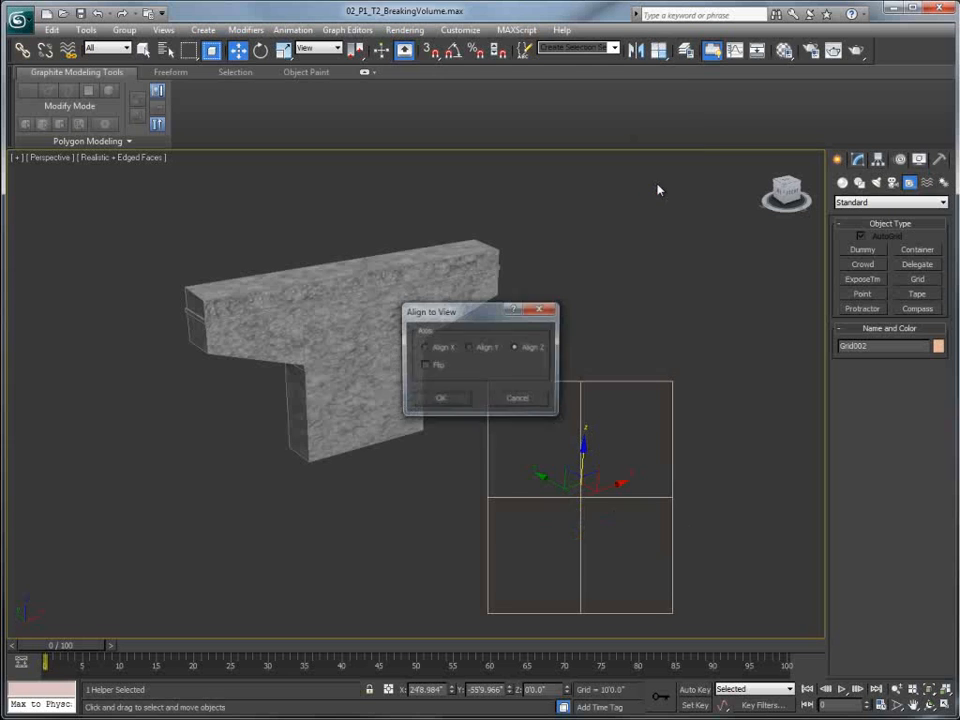
click(441, 400)
- Set the reference coordinate system to Screen and reposition the grid in front of the support, adjusting its Z position
click(313, 48)
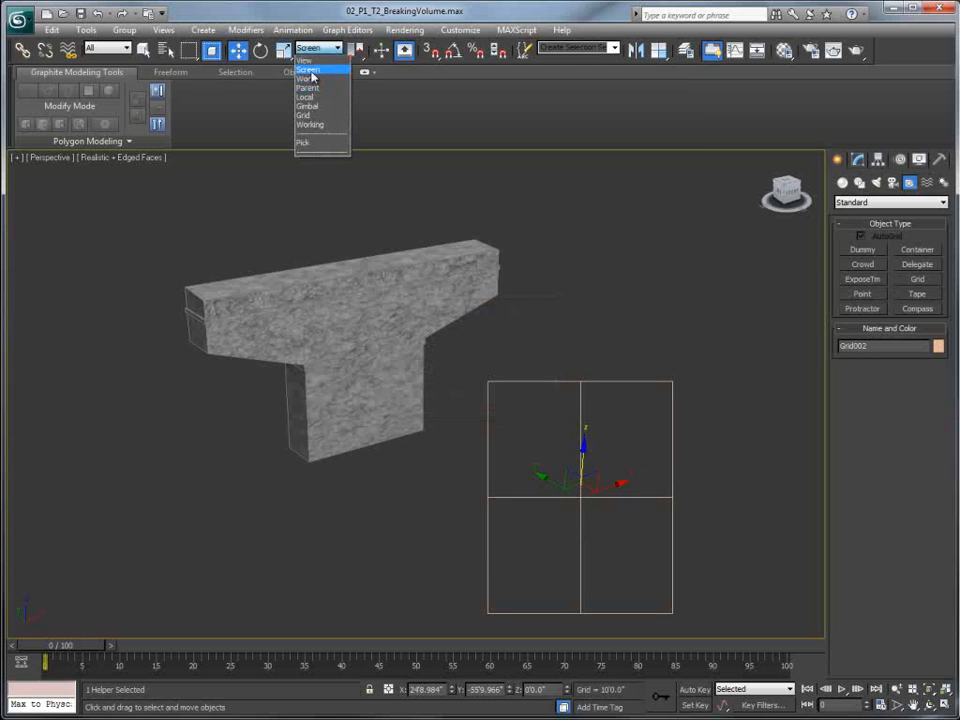
click(308, 72)
drag(599, 481, 371, 321)
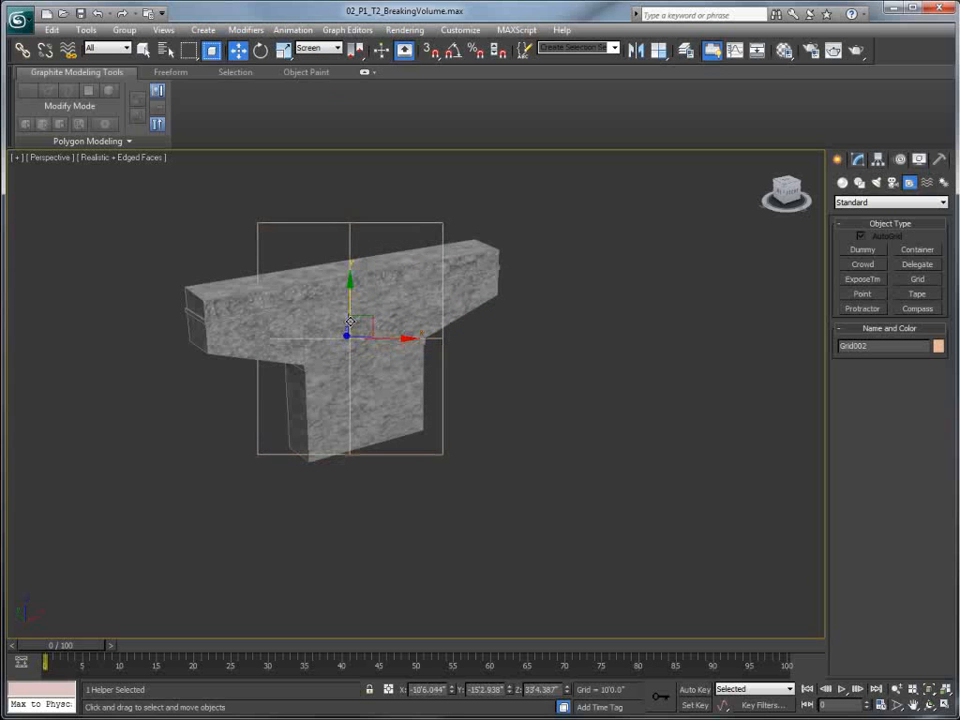
drag(567, 689, 575, 573)
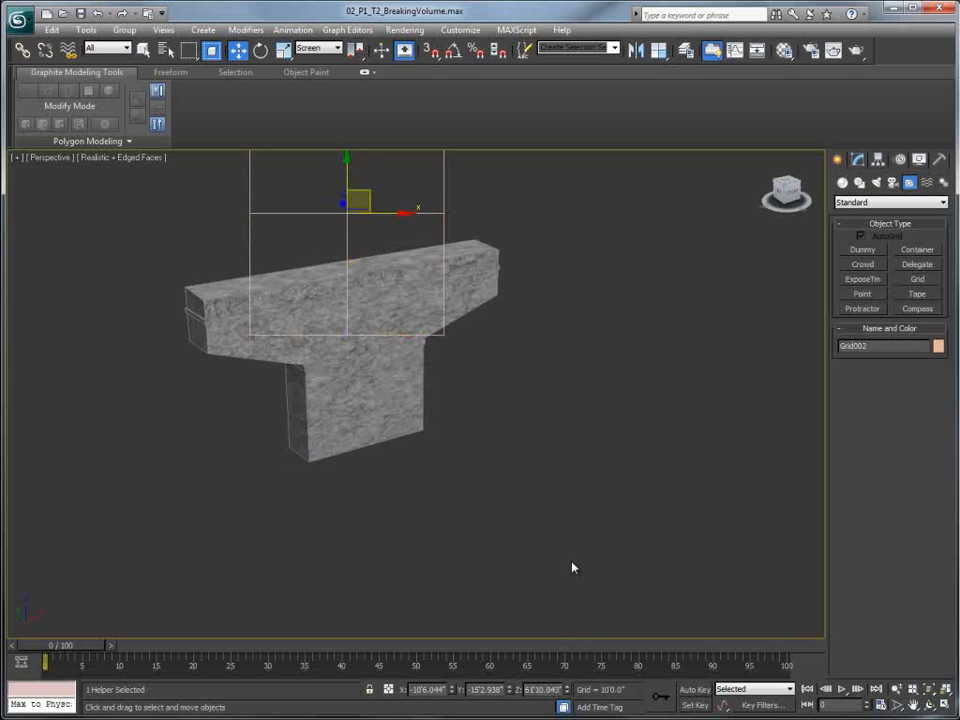
drag(366, 201, 368, 347)
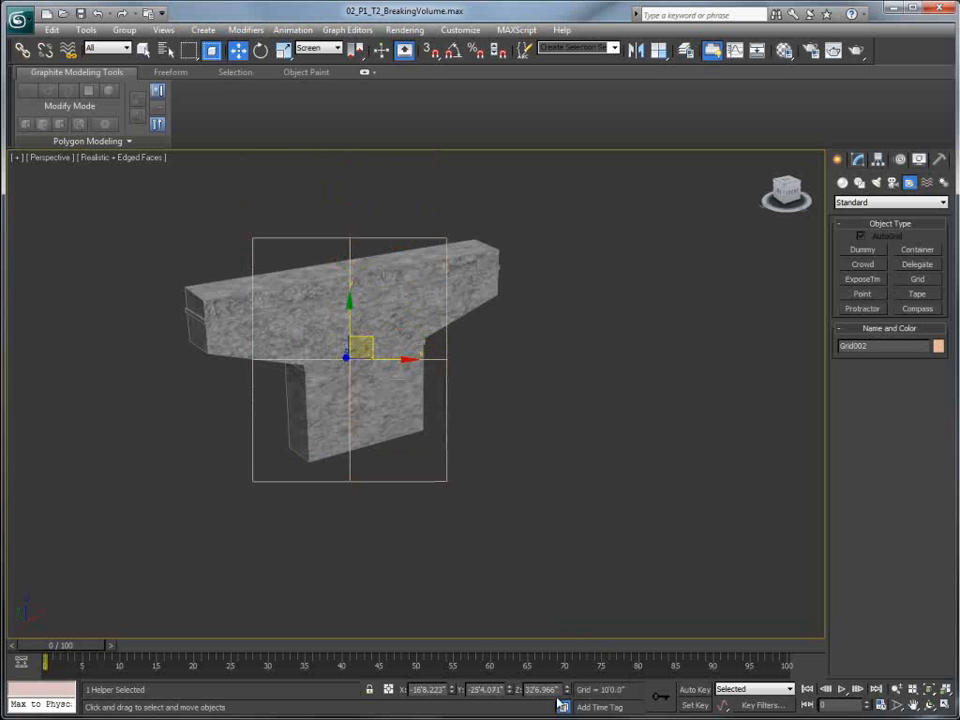
drag(567, 693, 547, 519)
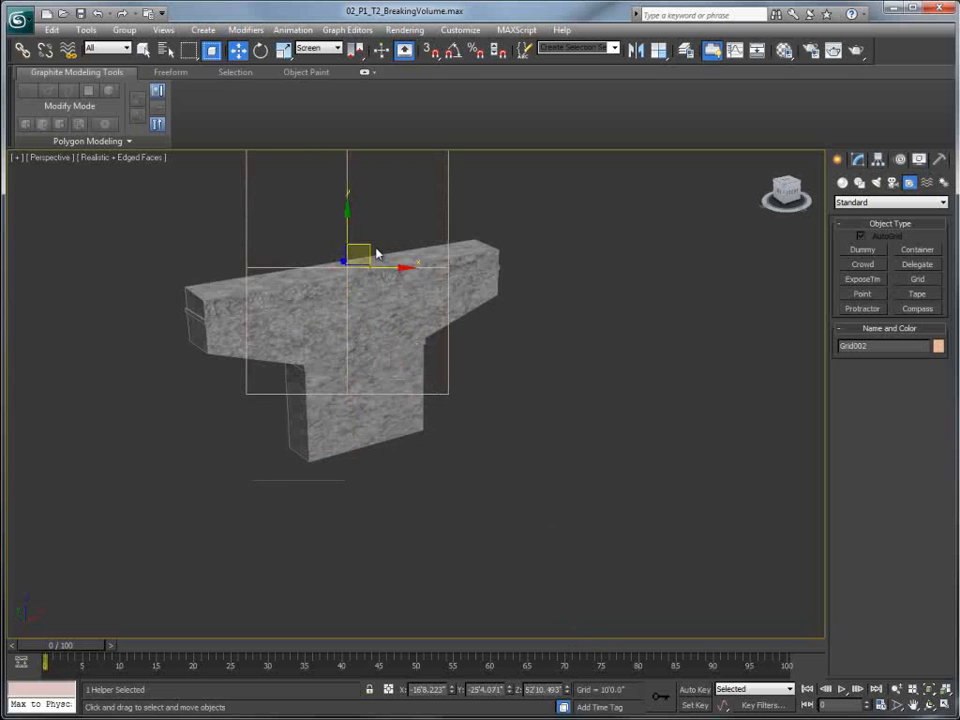
drag(362, 245, 358, 340)
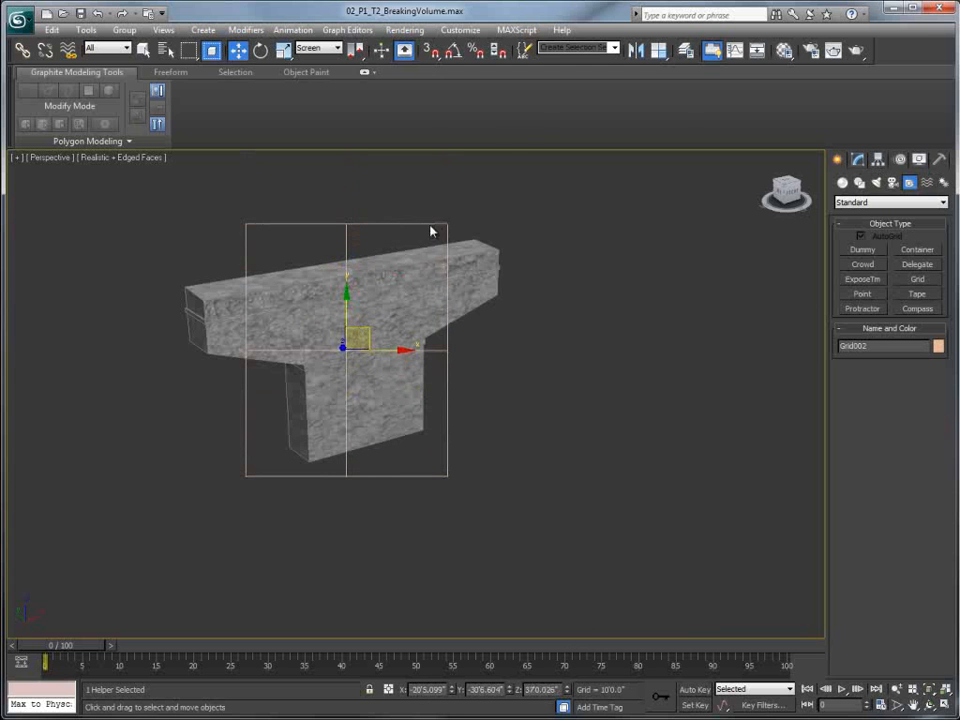
- Align the repositioned grid helper to the view again and activate it as the drawing grid
click(655, 55)
click(449, 402)
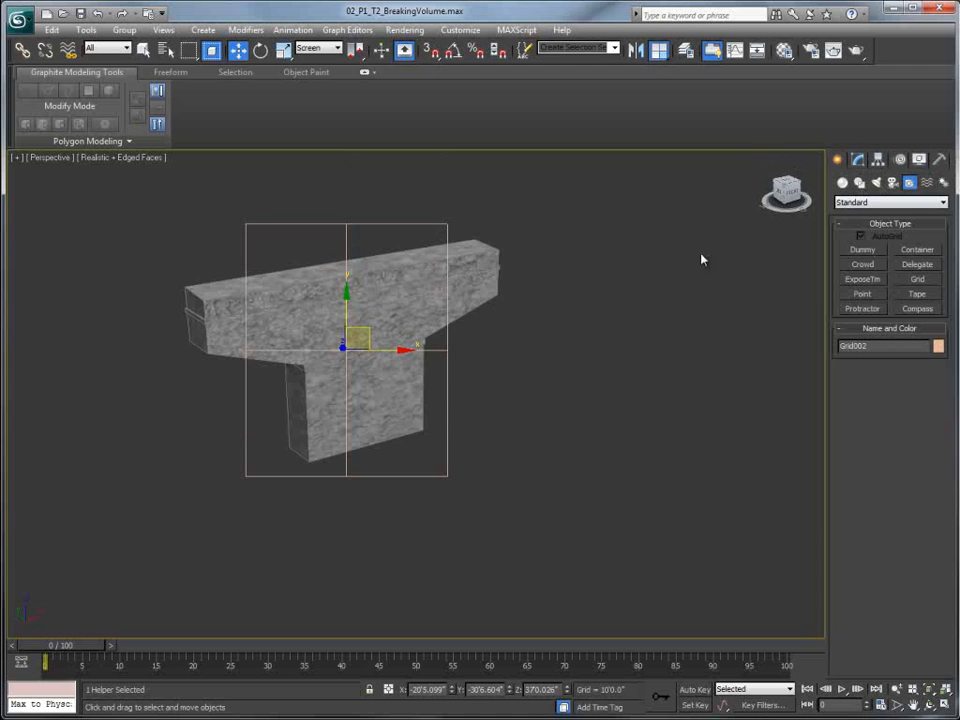
right_click(445, 226)
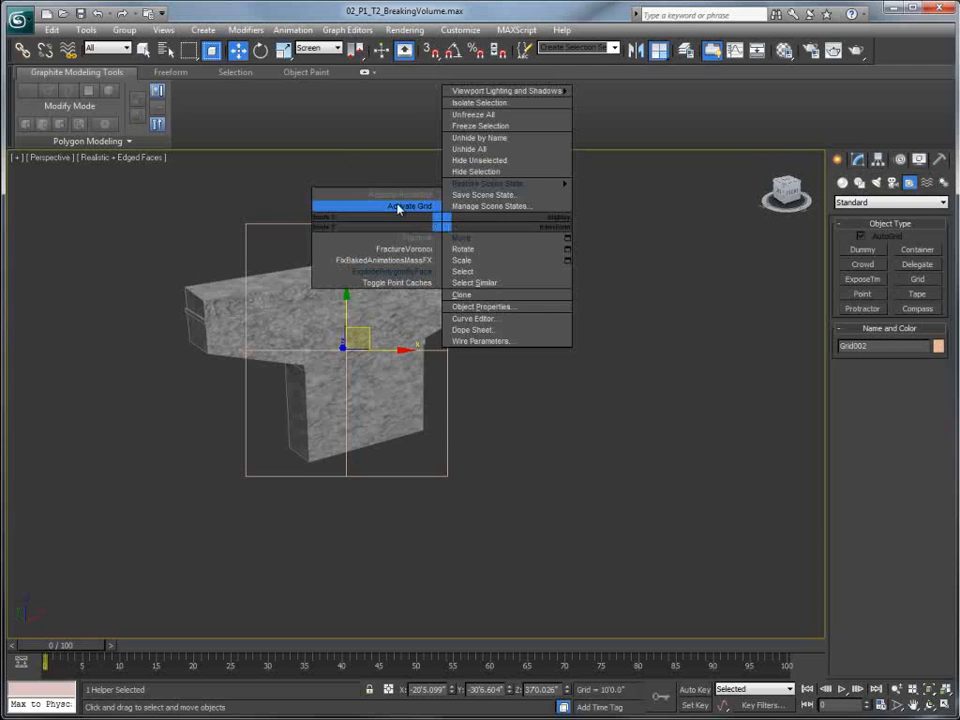
click(409, 205)
- Draw a nine-point jagged line on the active grid, running diagonally across the support from its upper arm past its base
click(859, 182)
click(862, 249)
click(218, 233)
click(290, 263)
click(282, 300)
click(333, 322)
click(325, 377)
click(377, 381)
click(390, 416)
click(440, 425)
click(478, 470)
right_click(502, 466)
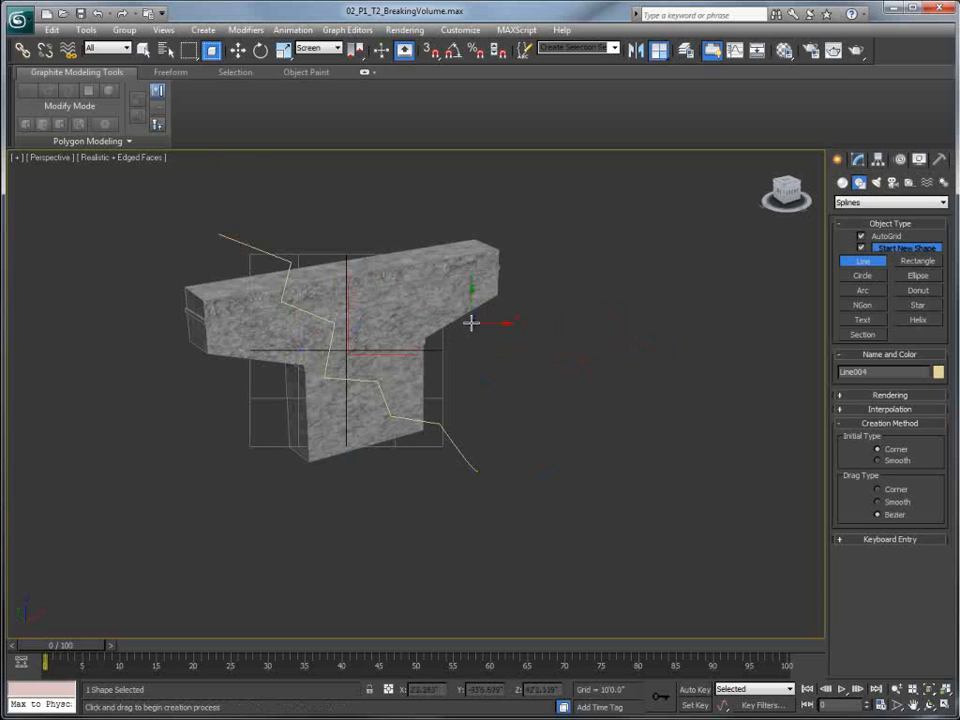
- Select the grid helper, reactivate the home grid, and orbit around the support to inspect the drawn line
key(w)
click(443, 362)
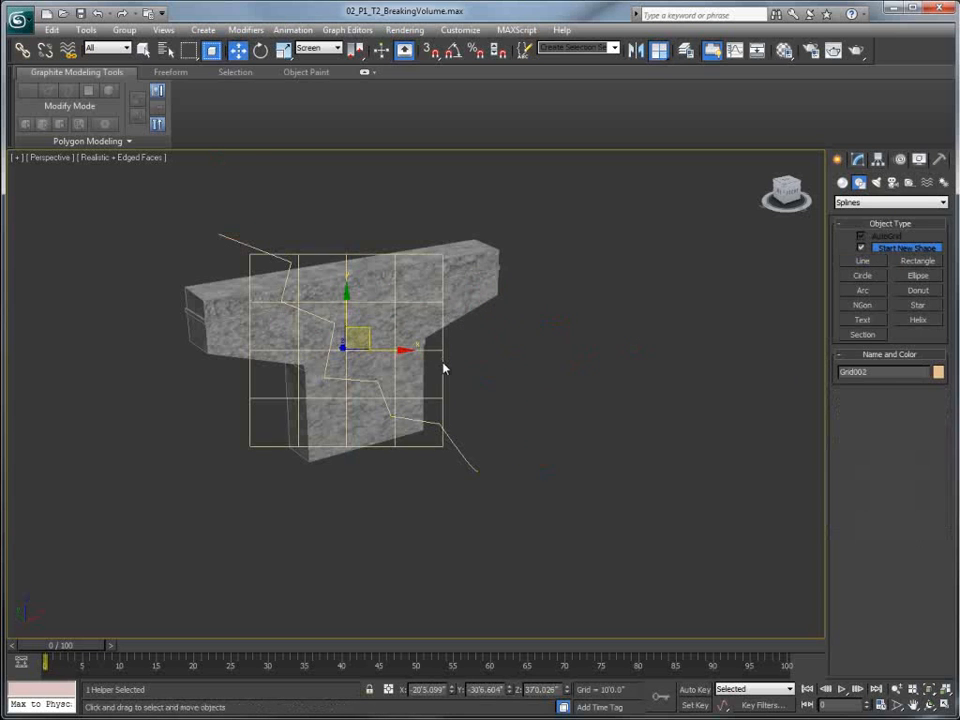
right_click(438, 360)
click(396, 334)
alt+middle_drag(392, 336, 309, 293)
alt+middle_drag(387, 380, 426, 450)
- Select the diagonal jagged line and extrude it by -96'6.0" so it passes through the support
click(449, 475)
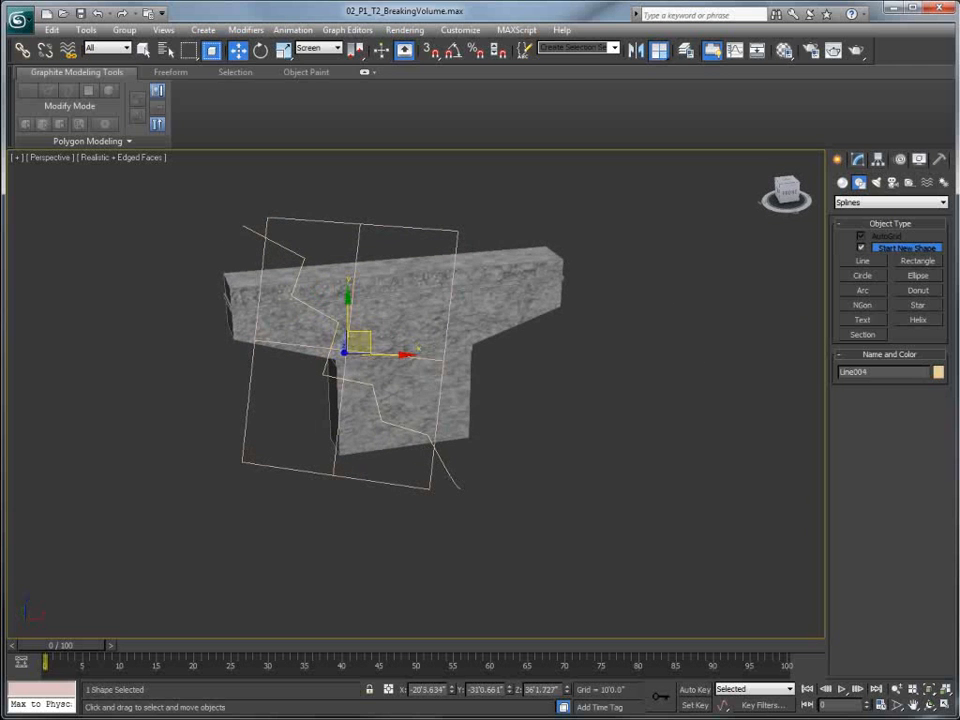
click(860, 162)
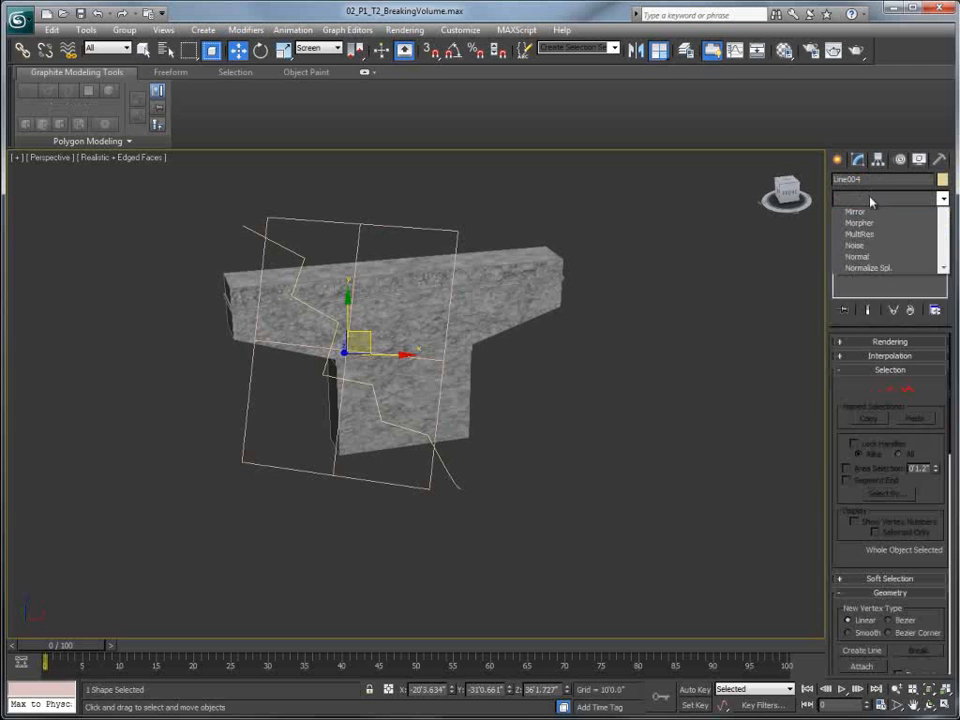
click(842, 198)
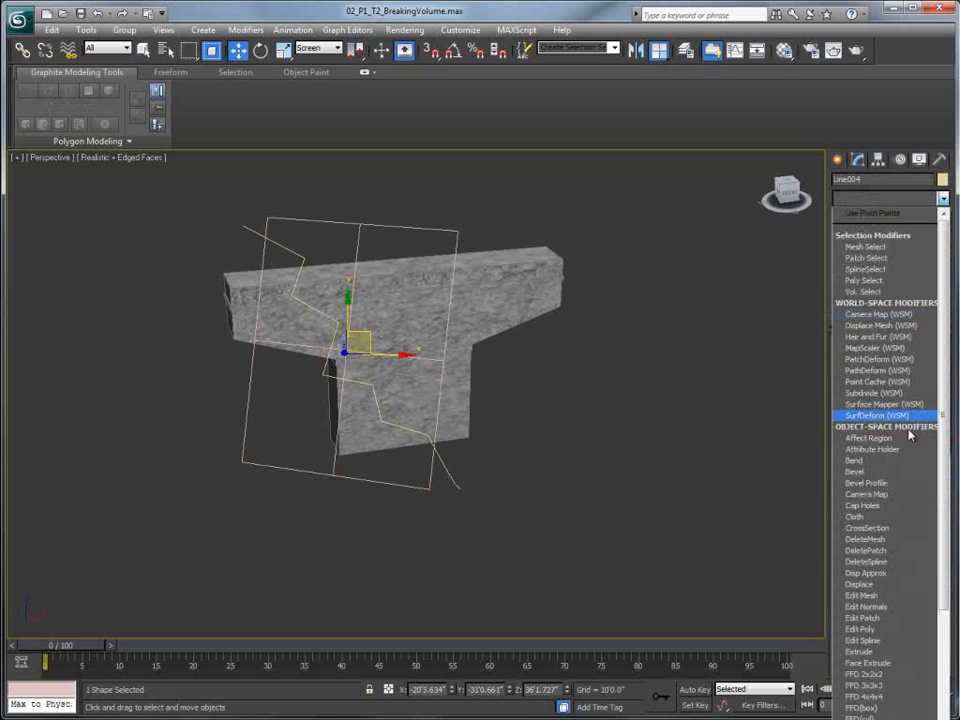
click(858, 651)
alt+middle_drag(570, 543, 520, 520)
drag(928, 360, 928, 475)
alt+middle_drag(541, 434, 607, 444)
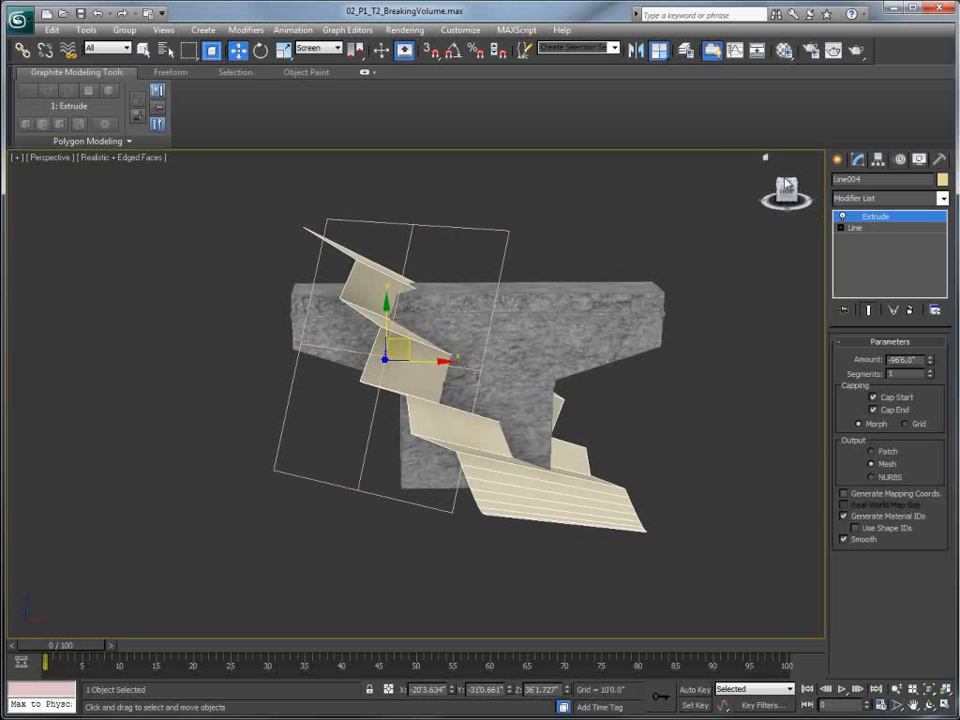
- Cut the support with the extruded jagged surface using ProCutter, enabling Auto Extract Mesh, Explode By Elements and Stock Inside Cutter
click(837, 159)
click(842, 183)
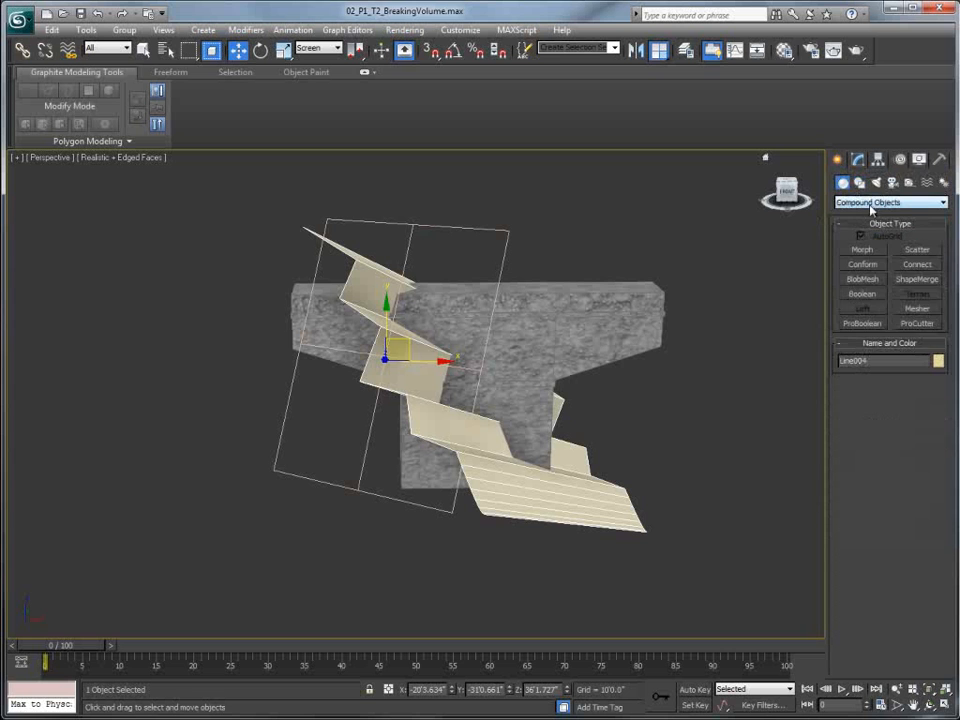
click(890, 202)
click(868, 215)
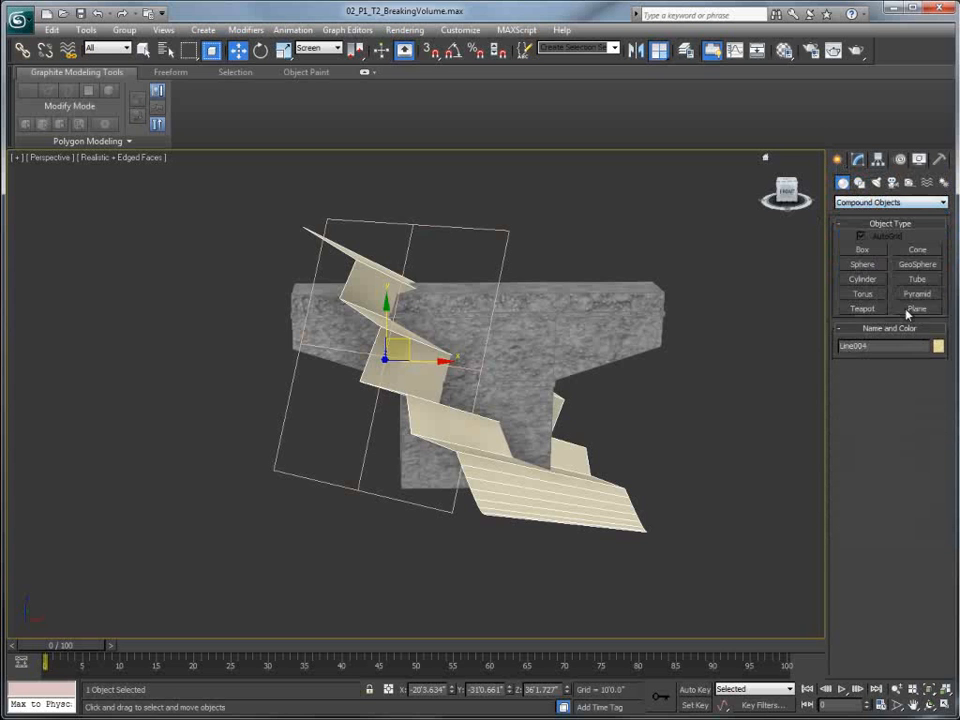
click(845, 202)
click(880, 233)
click(918, 324)
click(850, 468)
click(850, 481)
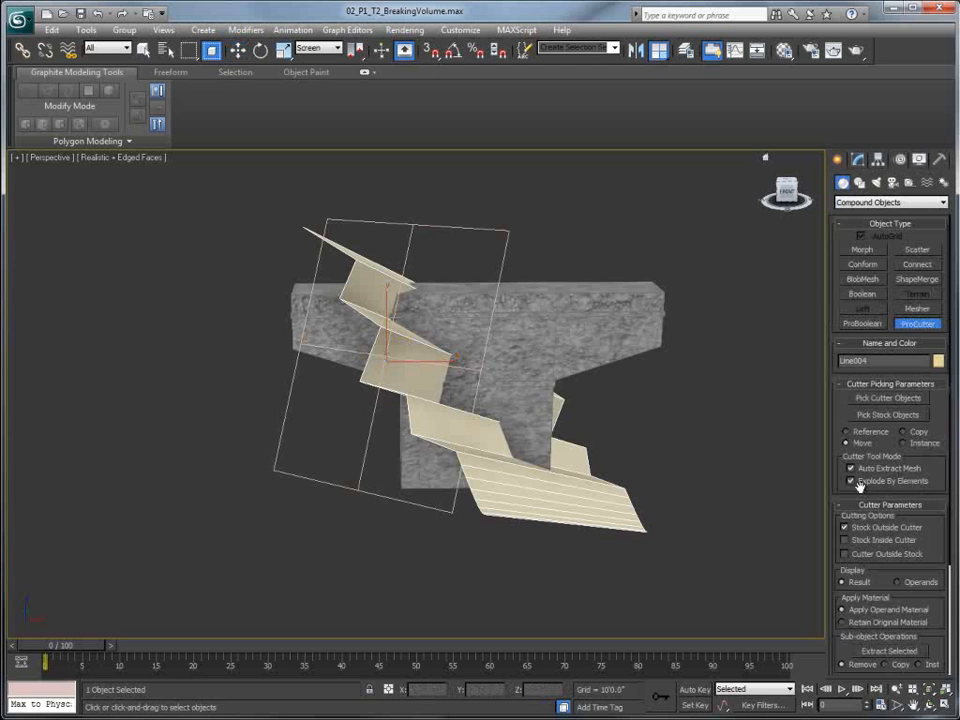
click(845, 540)
click(887, 414)
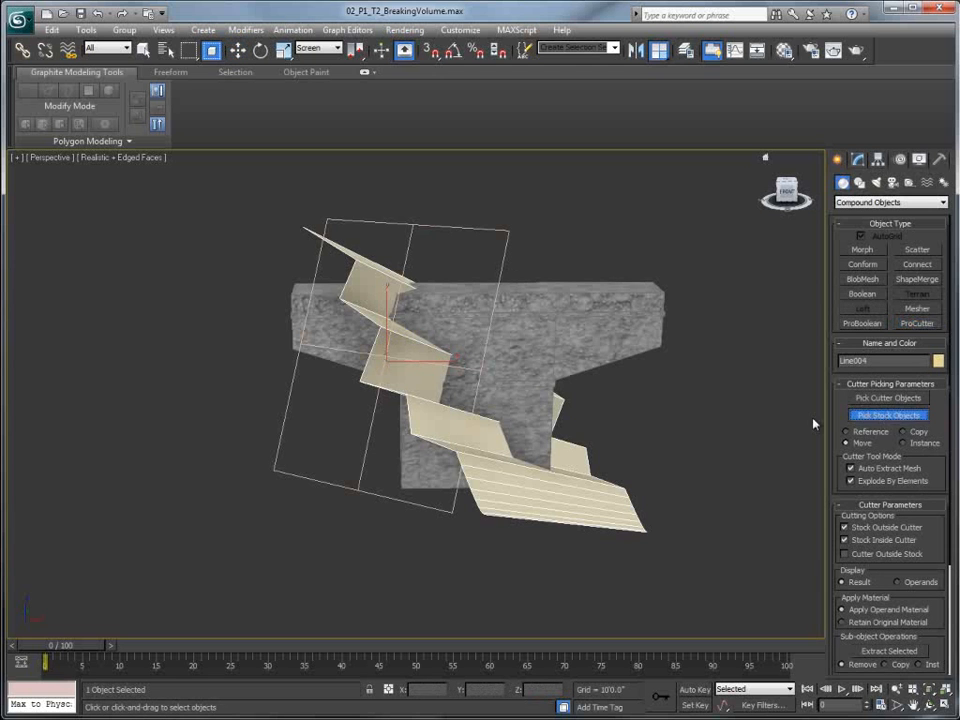
click(562, 340)
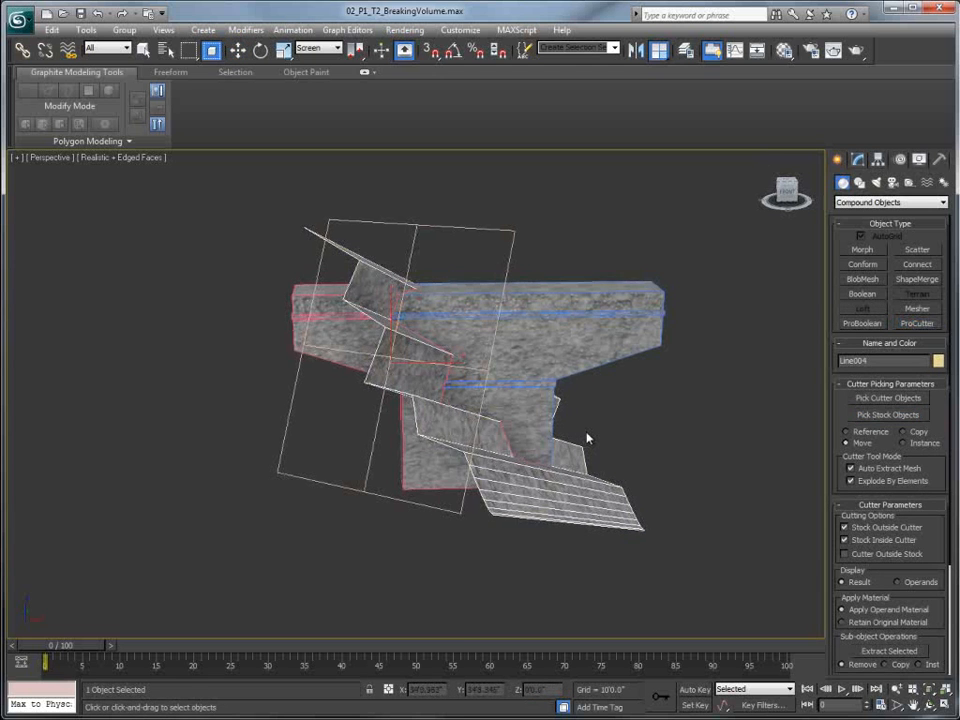
key(w)
- Test the cut by moving the larger piece away from the rest of the support
click(514, 372)
right_click(514, 375)
click(547, 395)
drag(414, 348, 509, 317)
alt+middle_drag(509, 317, 508, 270)
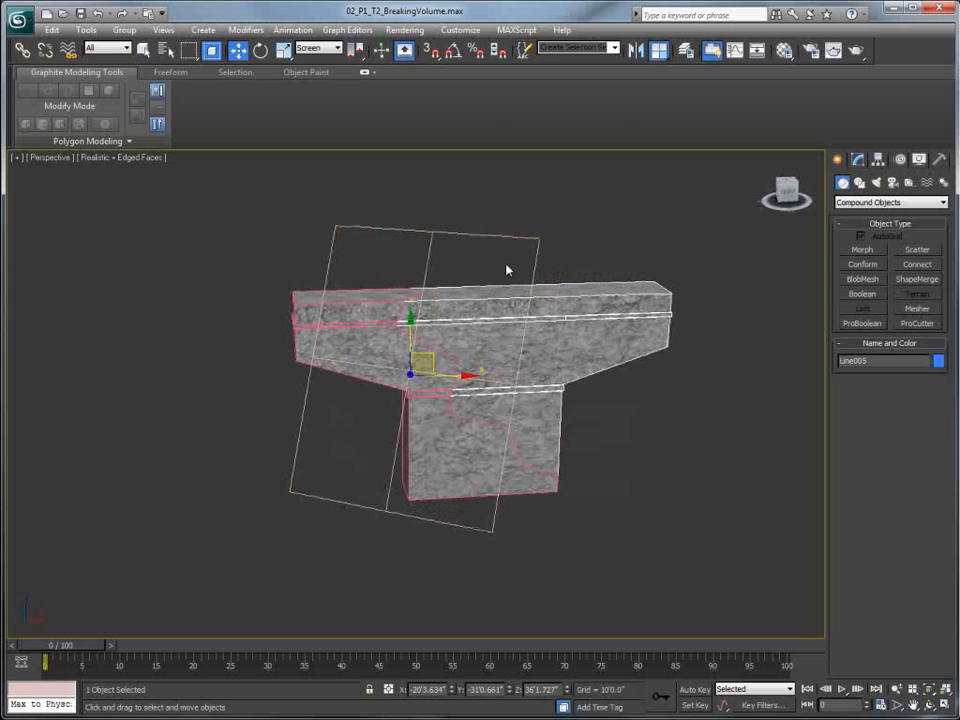
- Restore the saved scene state with the intact support and the crack image plane, and orbit around both
right_click(500, 259)
mouse_move(526, 222)
click(662, 221)
alt+middle_drag(513, 343, 458, 420)
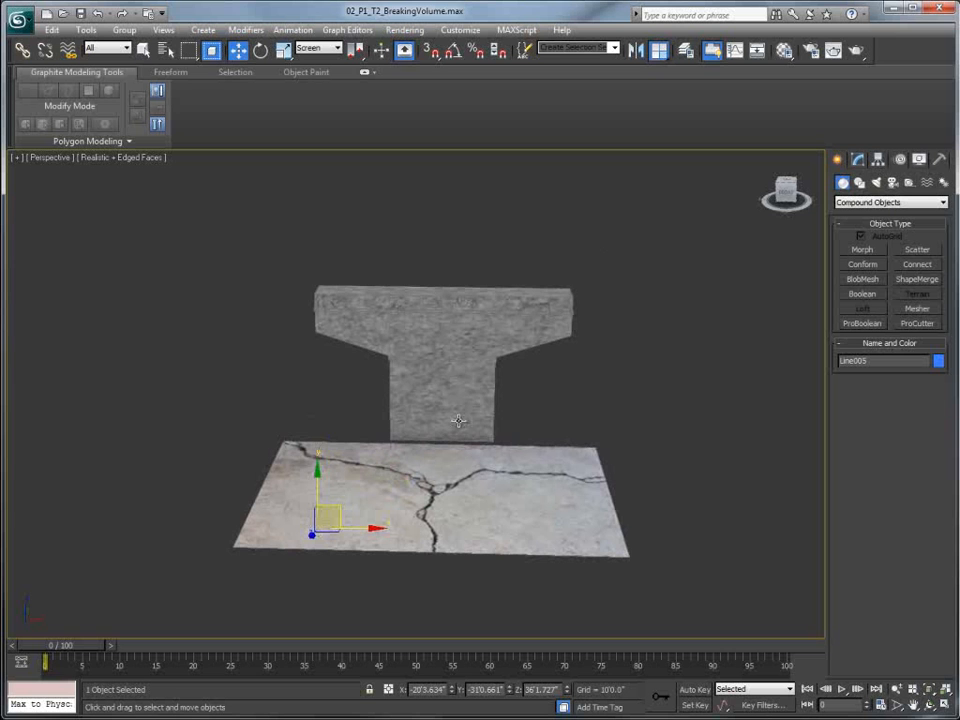
alt+middle_drag(458, 487, 334, 463)
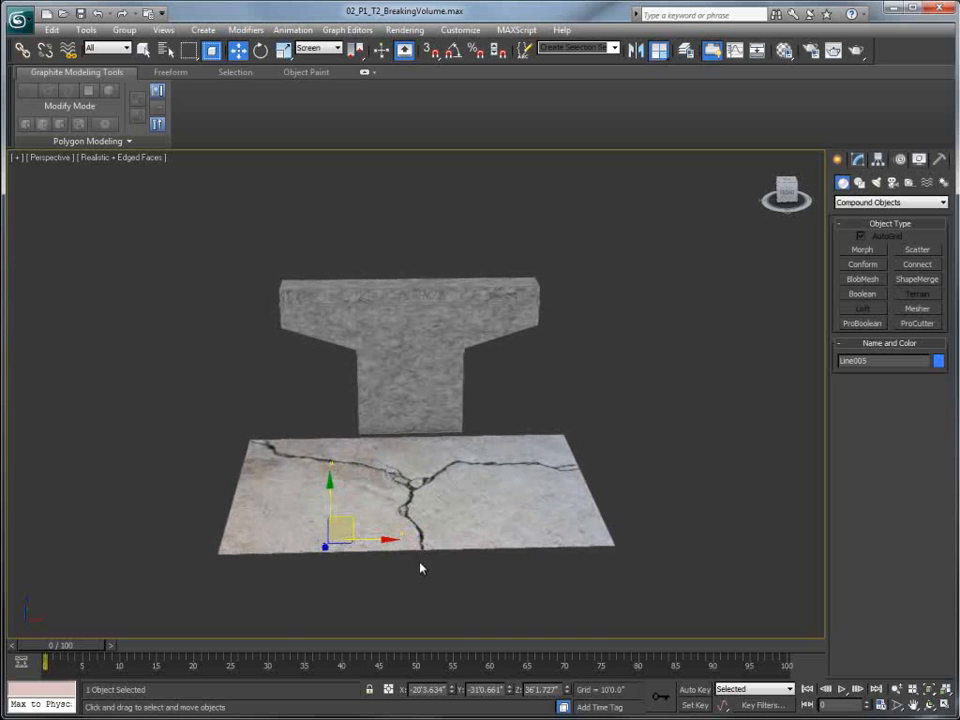
alt+middle_drag(422, 566, 381, 476)
alt+middle_drag(463, 493, 449, 465)
- Align the crack image plane to the current view and move it in front of the support
click(443, 488)
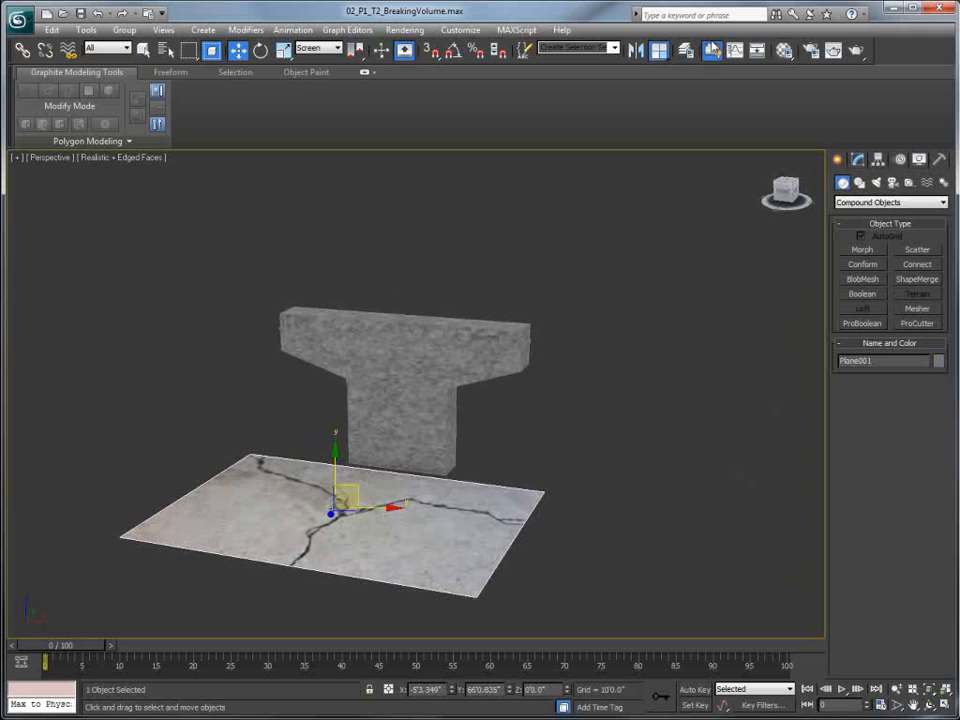
click(661, 55)
click(457, 399)
drag(352, 483, 421, 362)
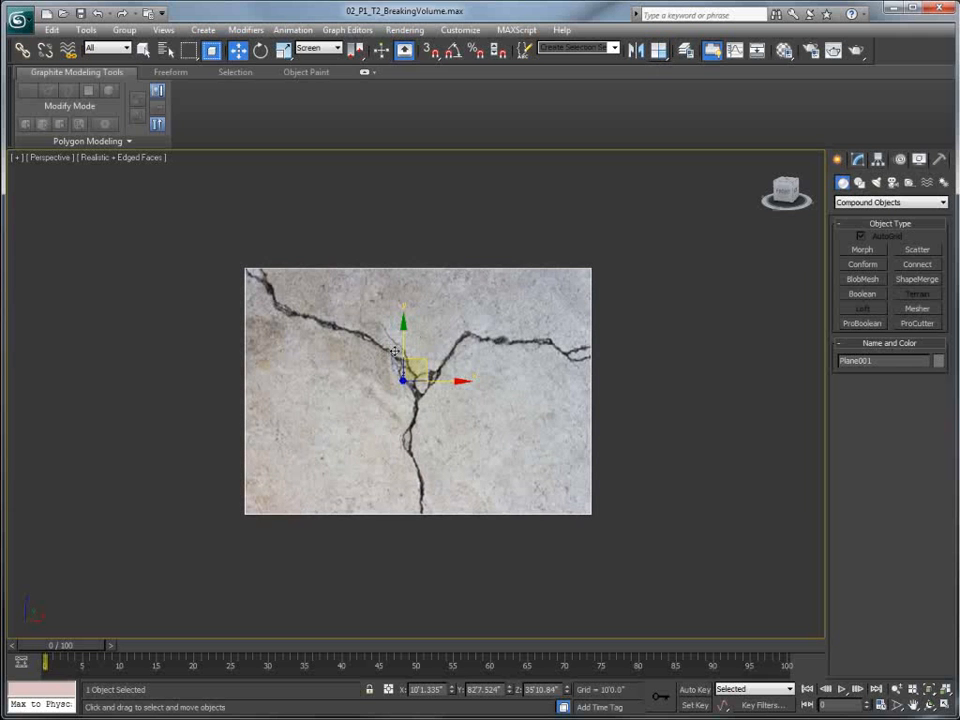
- Set the crack image plane's visibility to 0.2 in its object properties
right_click(465, 355)
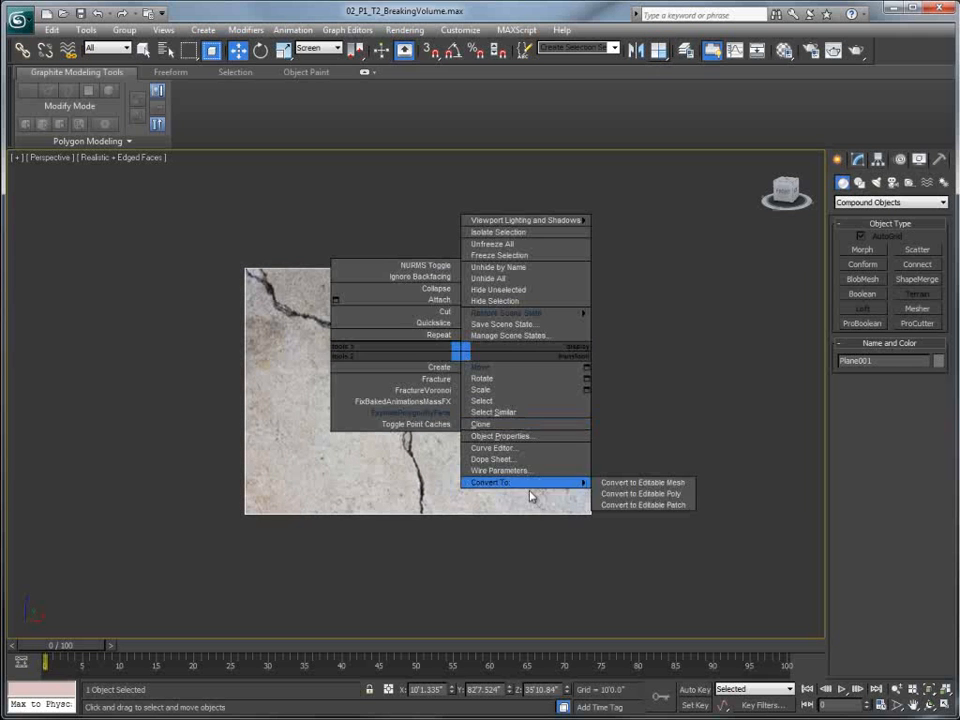
click(495, 435)
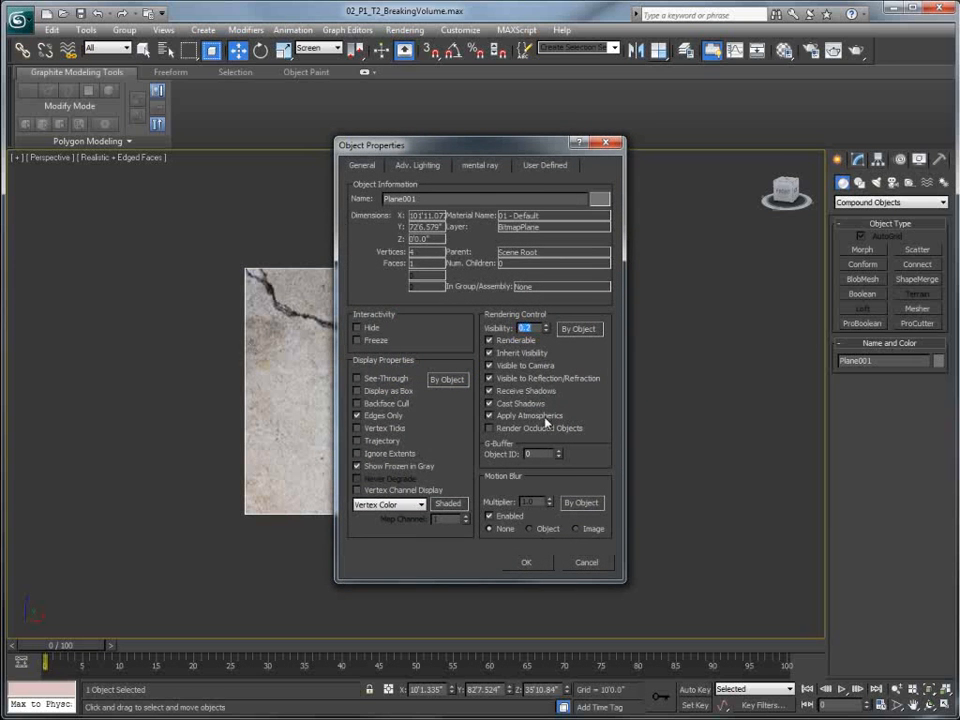
click(545, 566)
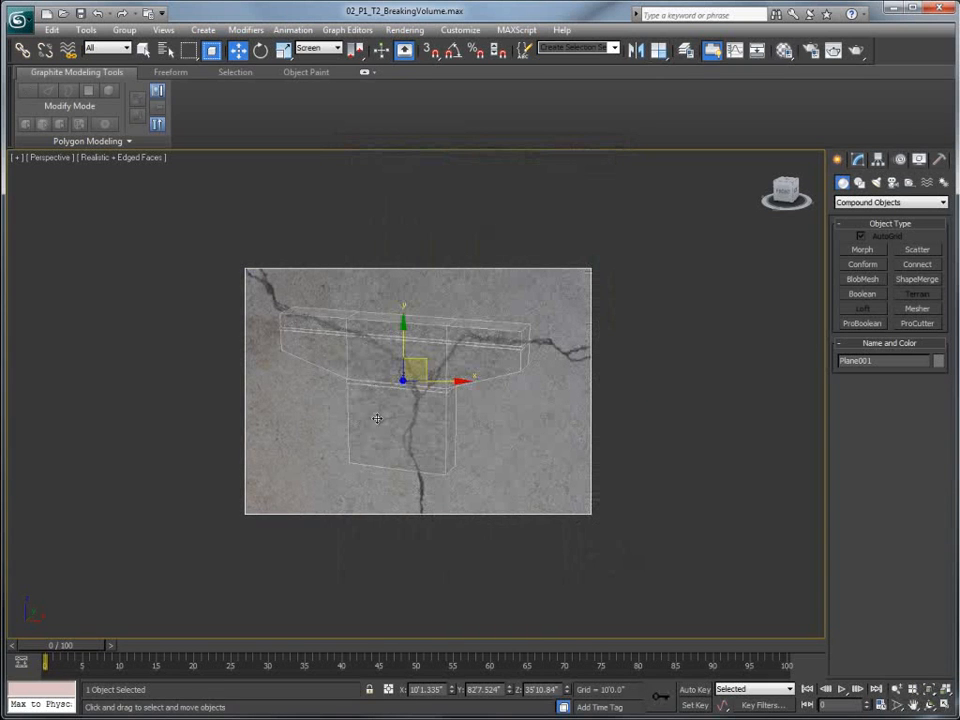
- Trace the main crack with an AutoGrid line from the plane's upper-left corner down to a point below its lower edge
click(859, 183)
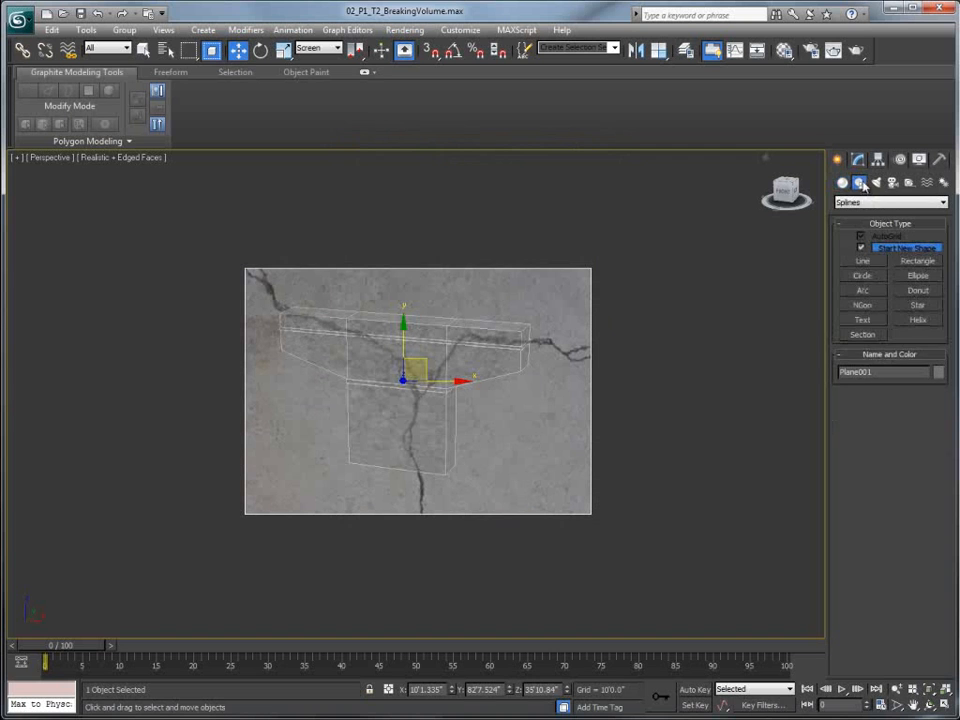
click(858, 260)
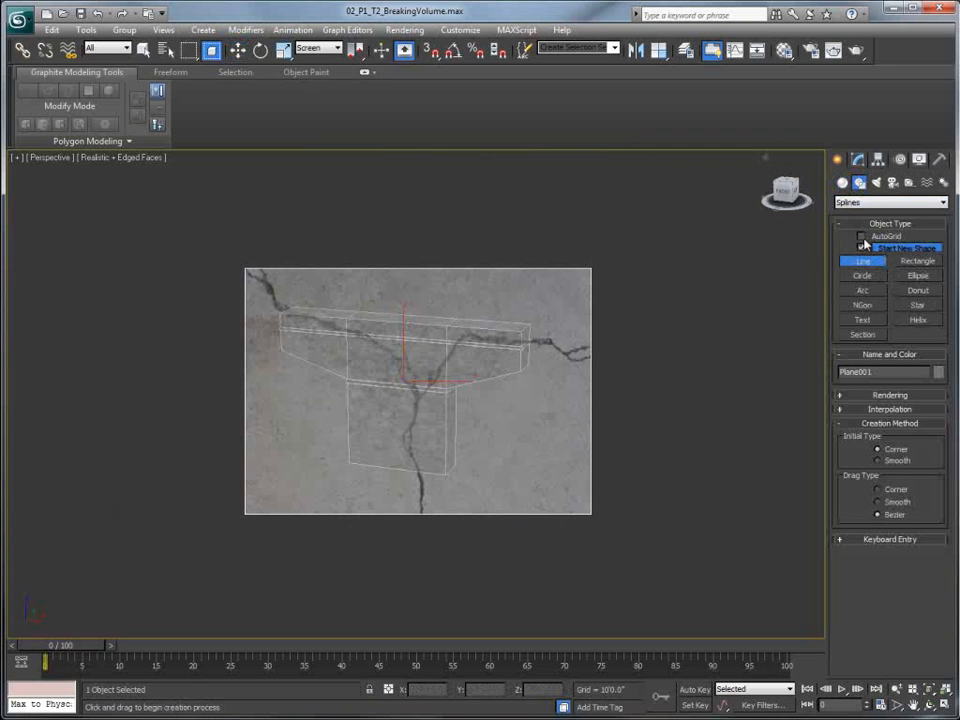
click(265, 283)
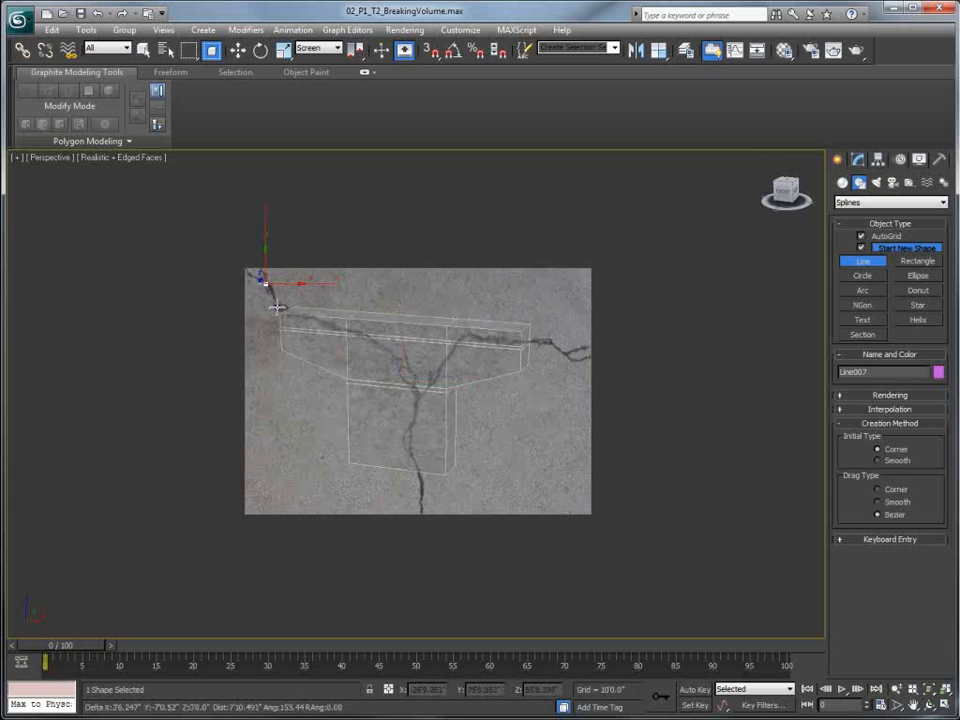
click(277, 303)
click(291, 317)
click(320, 319)
click(335, 329)
click(362, 334)
click(387, 348)
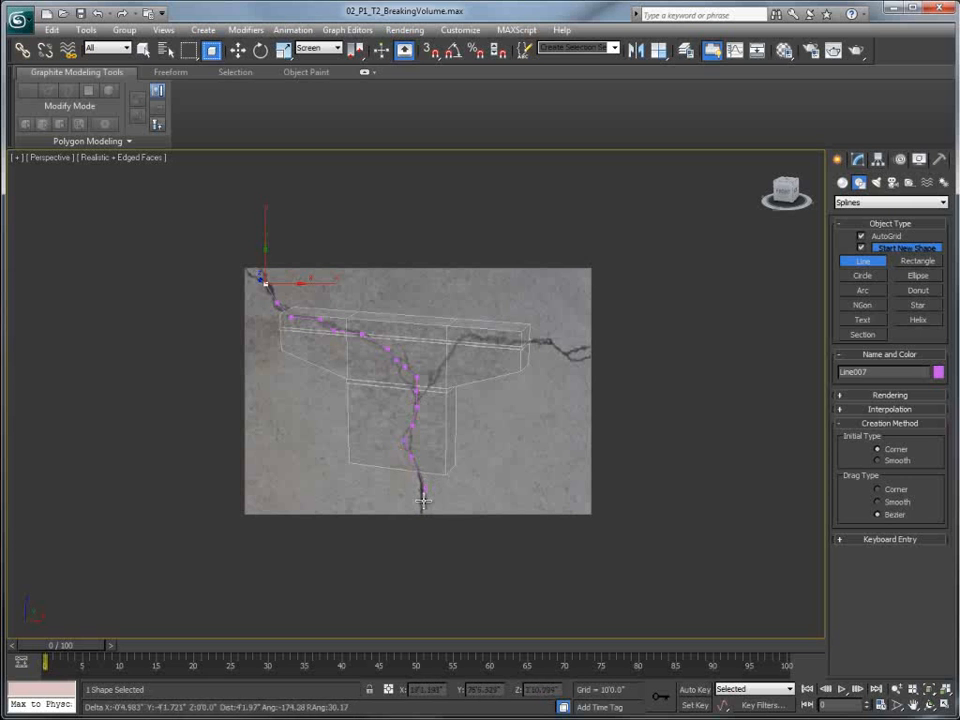
click(422, 578)
right_click(422, 578)
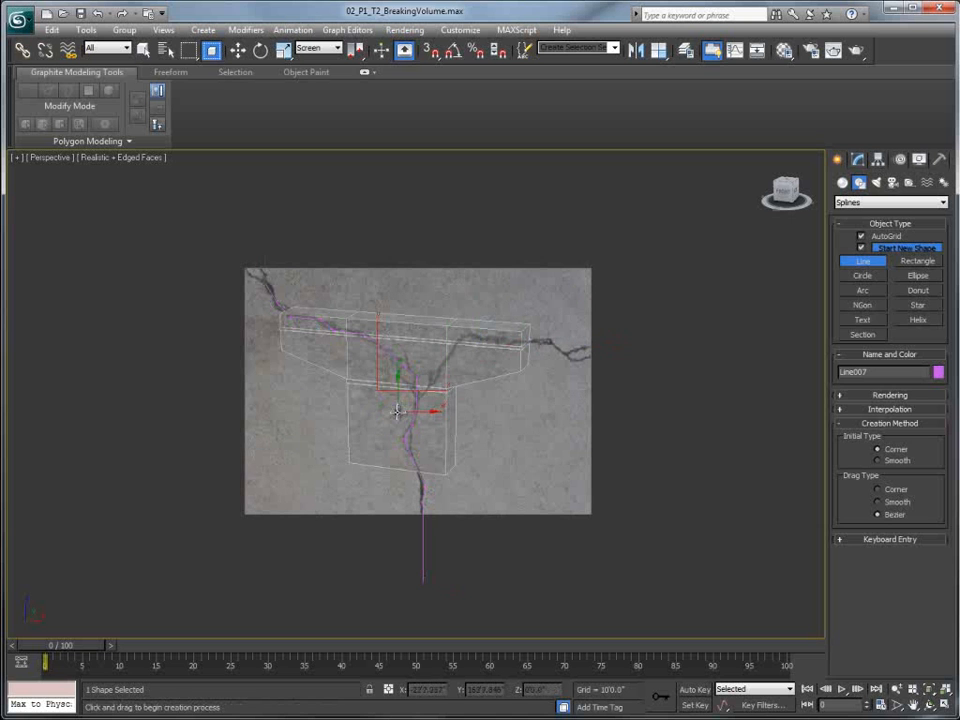
- Trace the branching crack with a second line from the junction on the main crack to the plane's right edge
click(419, 391)
click(444, 370)
click(456, 352)
click(471, 338)
click(483, 336)
click(494, 339)
click(507, 340)
click(519, 340)
click(530, 341)
click(586, 350)
right_click(586, 350)
key(w)
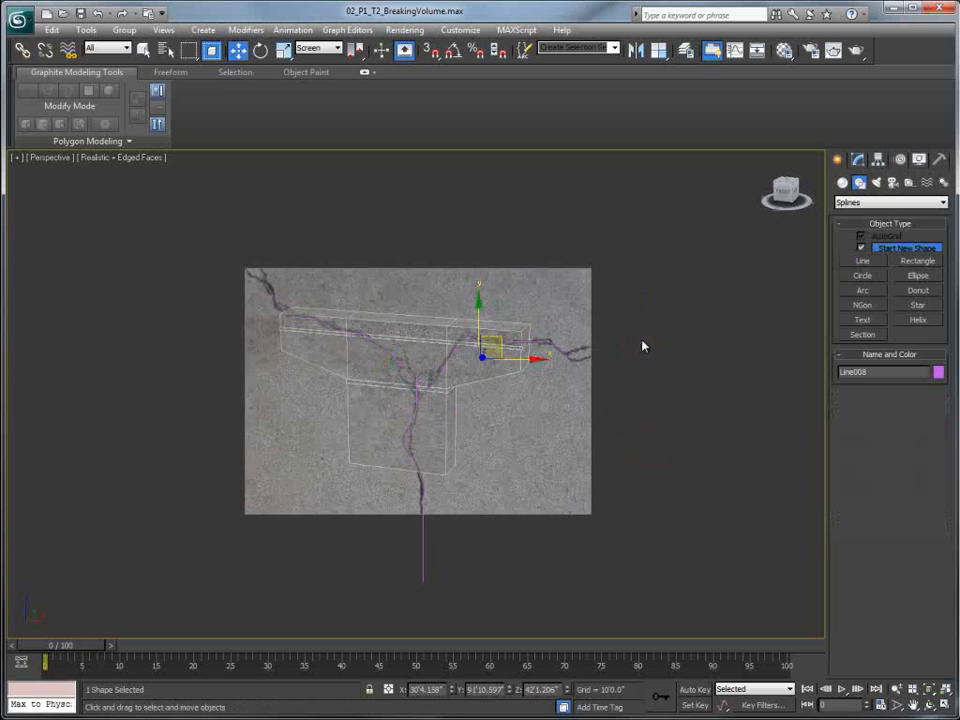
- Remove the crack image plane and orbit to a side view of the two traced lines
click(581, 303)
alt+middle_drag(453, 415, 452, 376)
alt+middle_drag(411, 431, 445, 447)
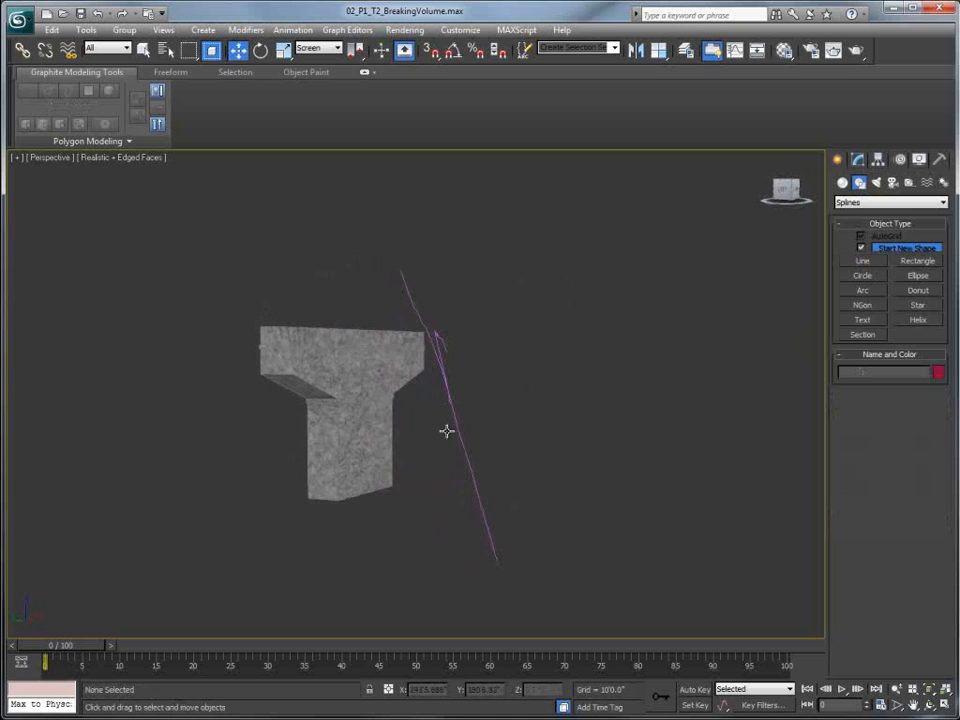
alt+middle_drag(444, 344, 450, 386)
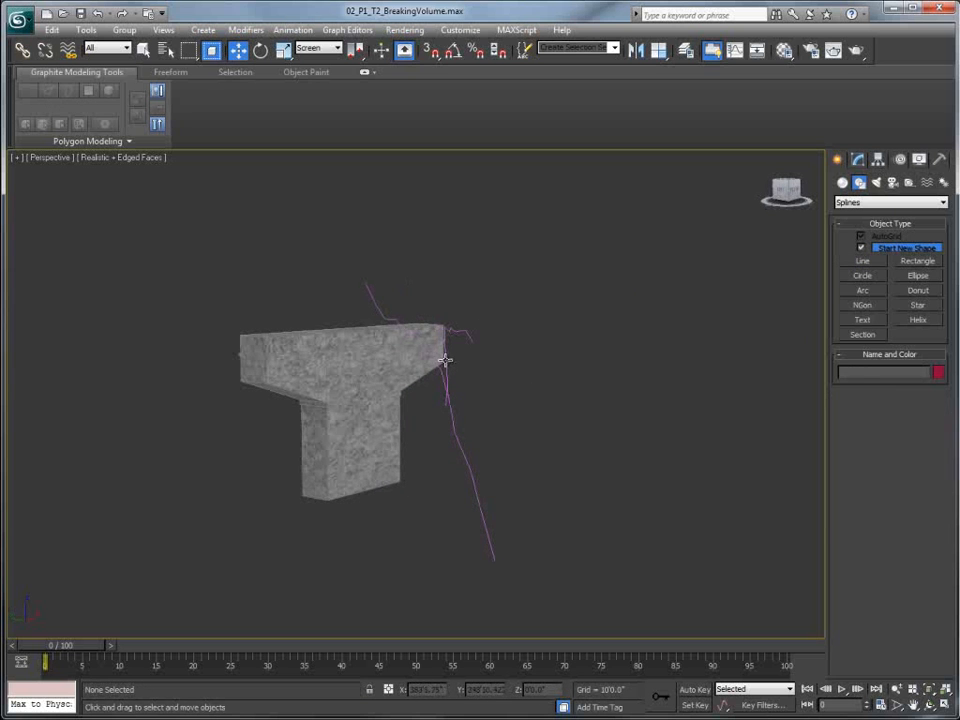
- Select both traced crack lines and extrude them together by -66'0.0" so they pass through the support
click(445, 360)
click(858, 159)
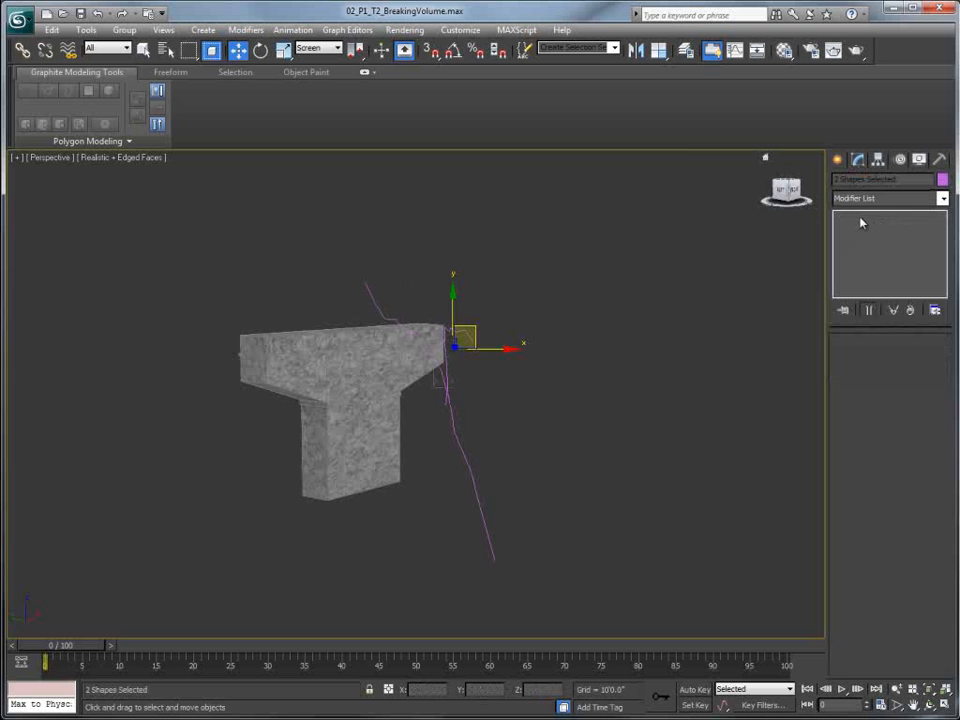
click(864, 198)
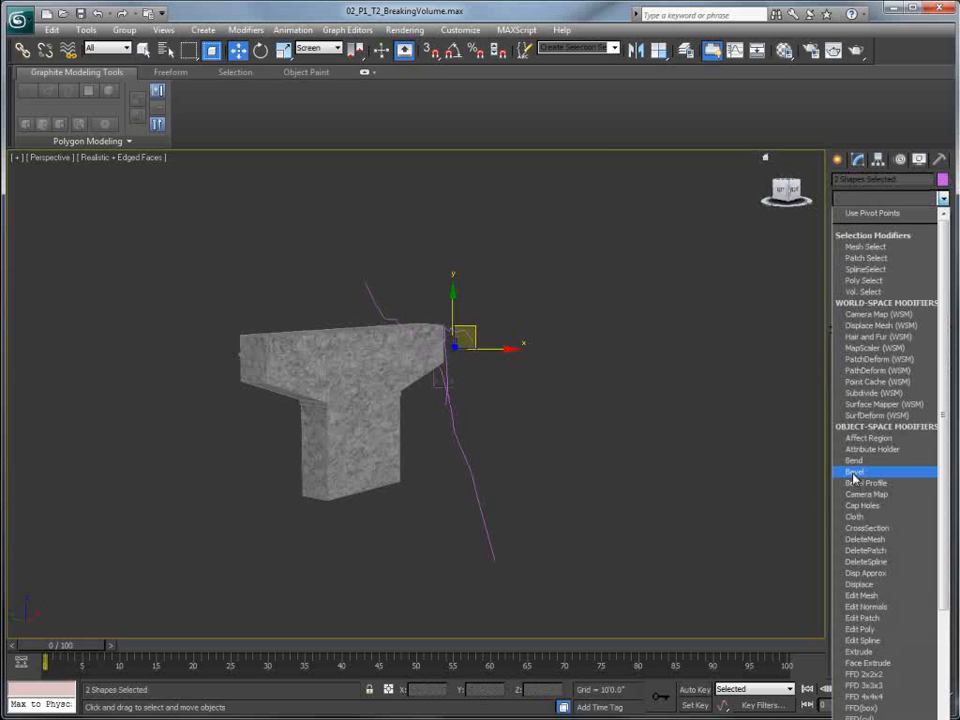
click(860, 651)
drag(934, 362, 932, 314)
alt+middle_drag(536, 398, 430, 395)
click(475, 476)
click(446, 480)
alt+middle_drag(446, 480, 557, 420)
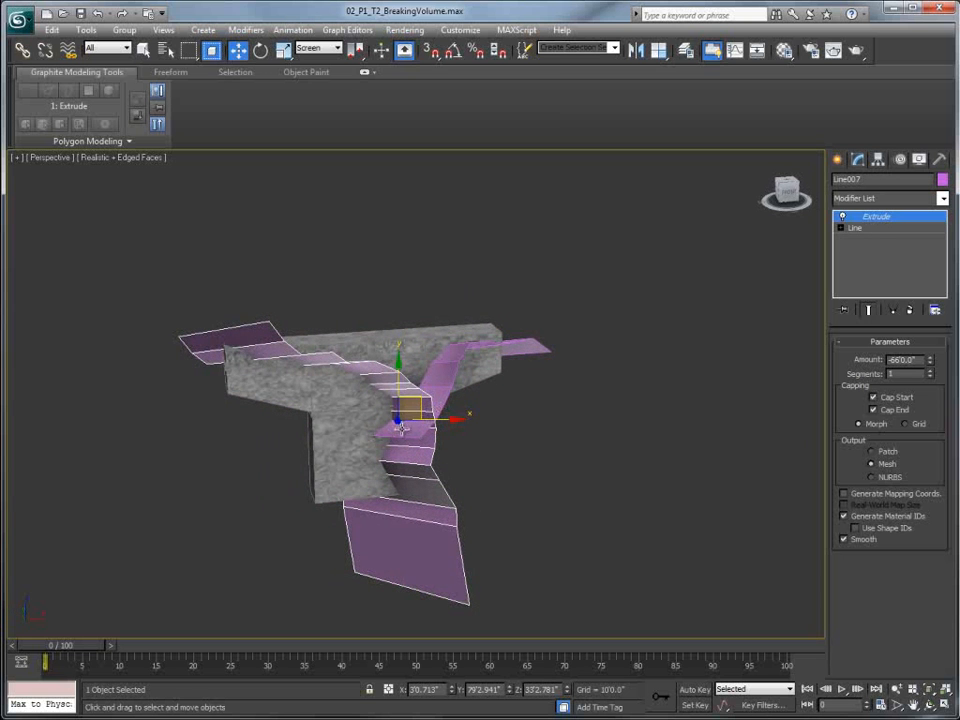
- Cut the support along the main crack surface using ProCutter with Auto Extract Mesh, Explode By Elements and Stock Inside Cutter enabled
click(514, 344)
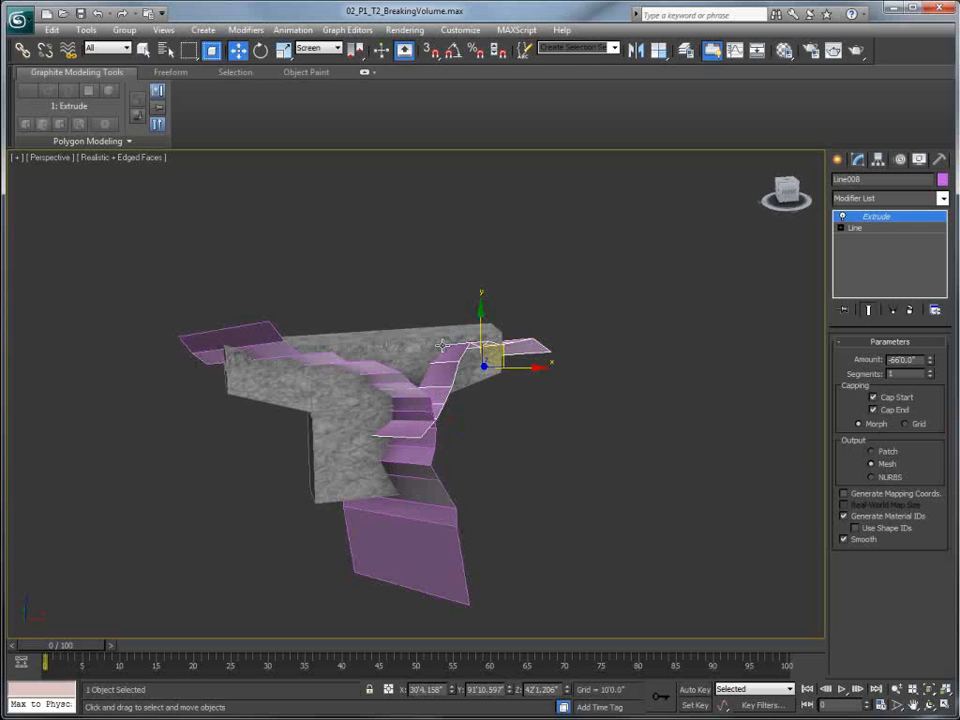
click(430, 476)
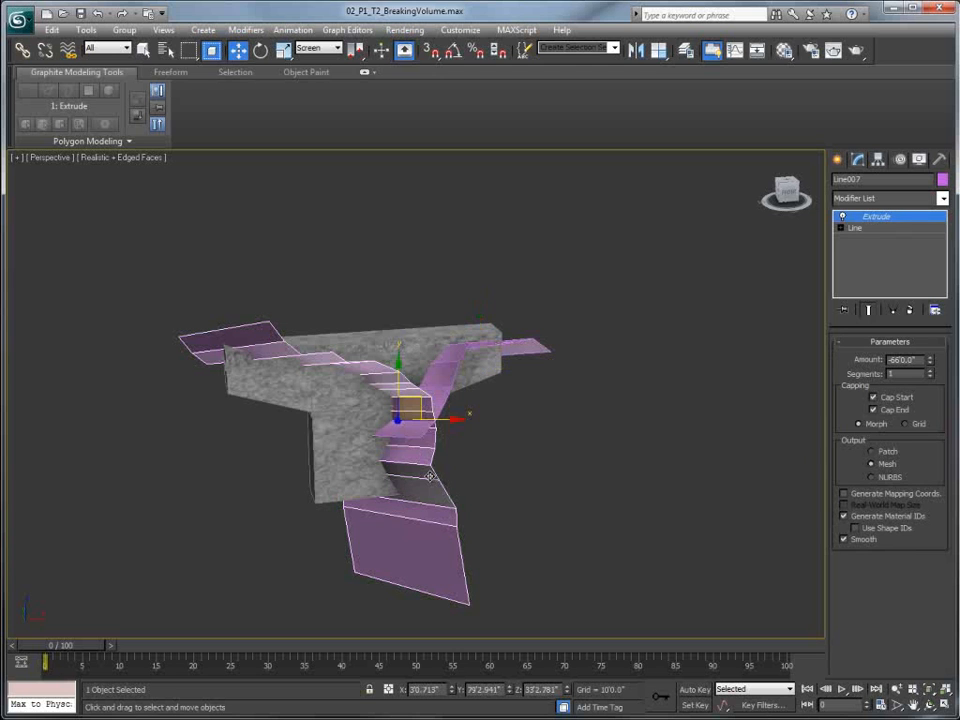
click(838, 160)
click(843, 184)
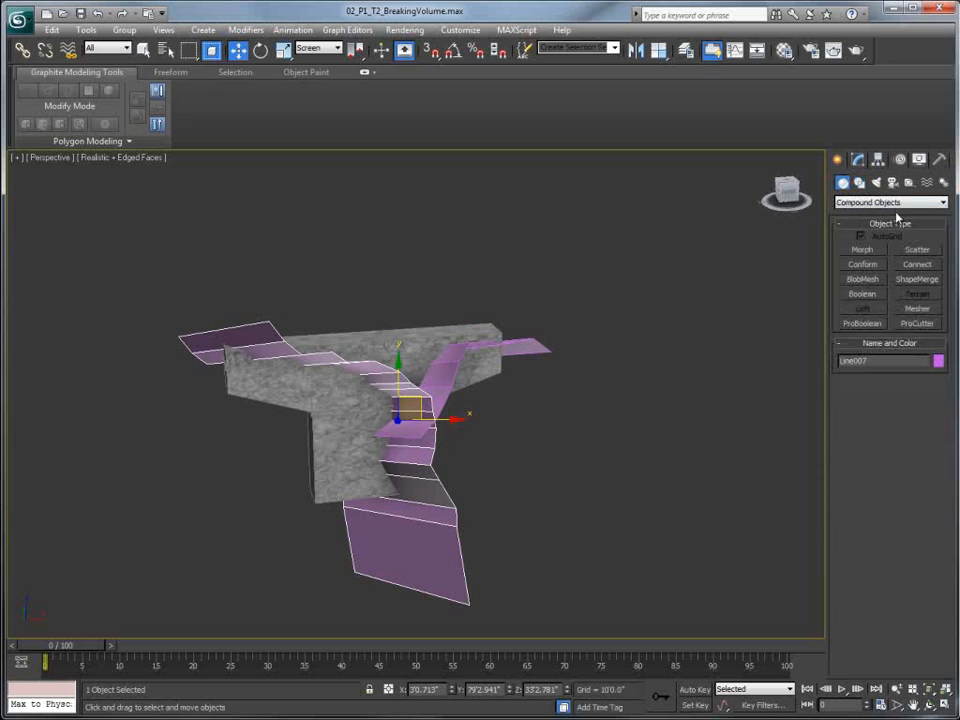
click(915, 325)
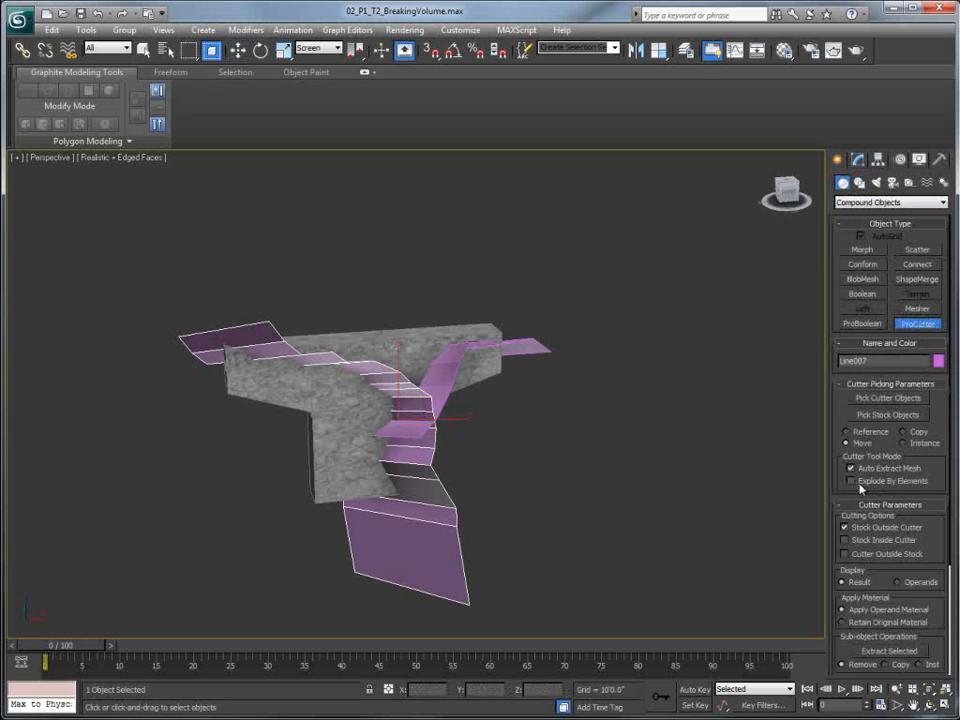
click(858, 542)
click(888, 414)
click(342, 436)
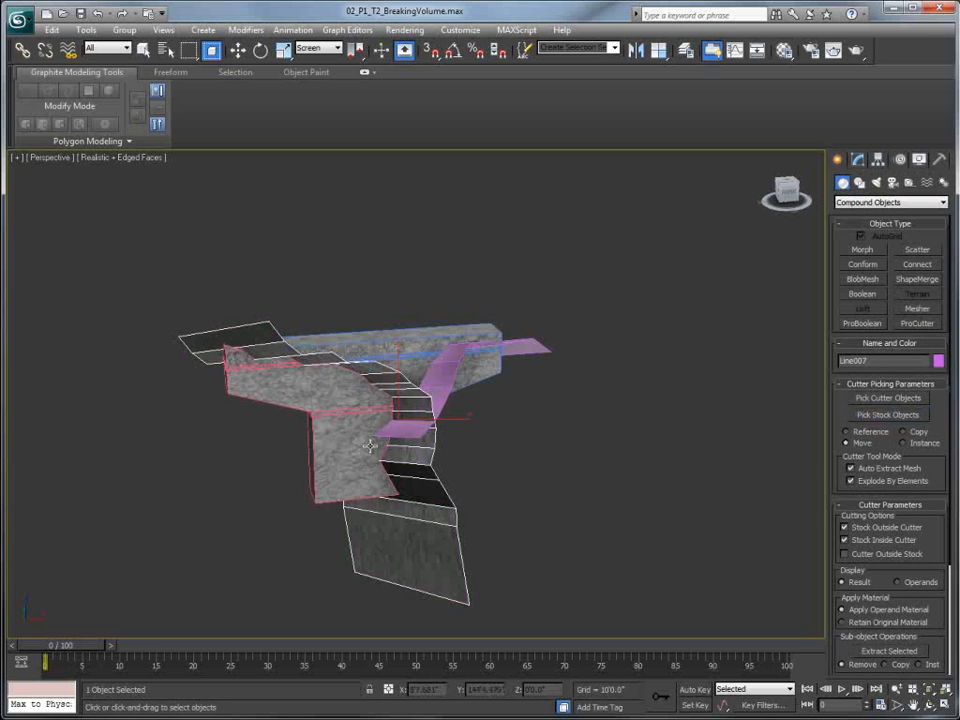
right_click(366, 441)
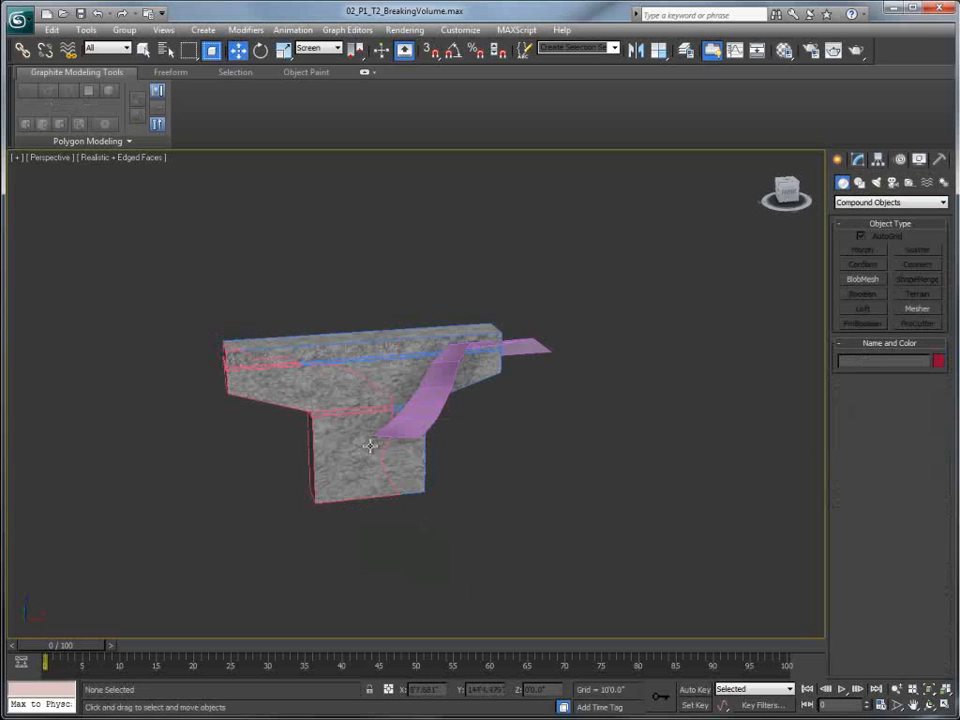
- Cut the support's right-hand piece along the branch crack surface using ProCutter with the same extraction and cutting options
click(441, 372)
click(924, 324)
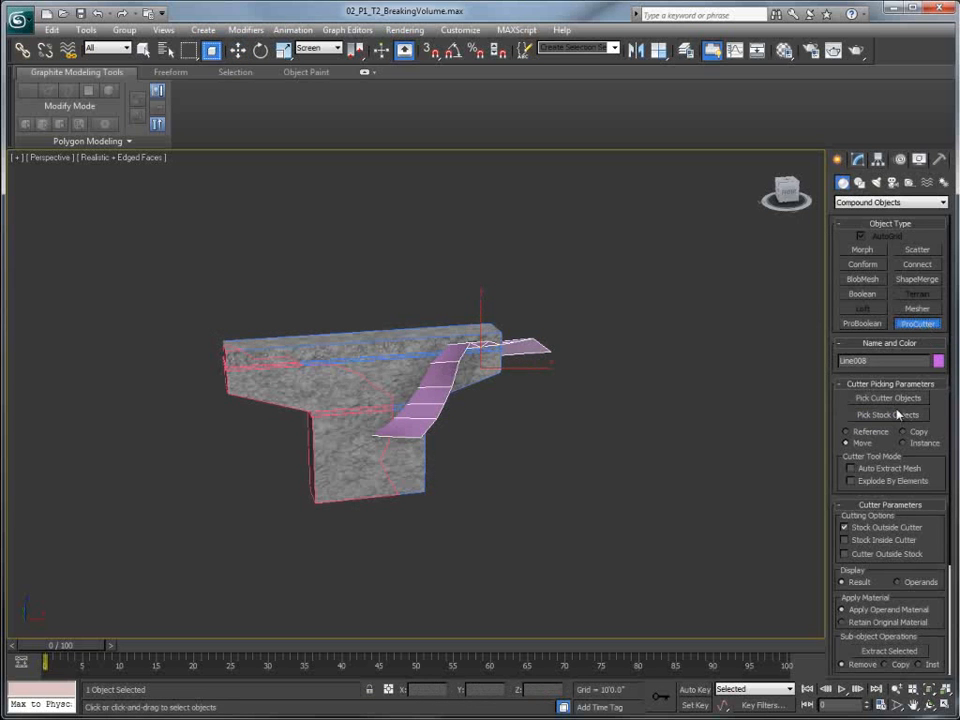
click(845, 527)
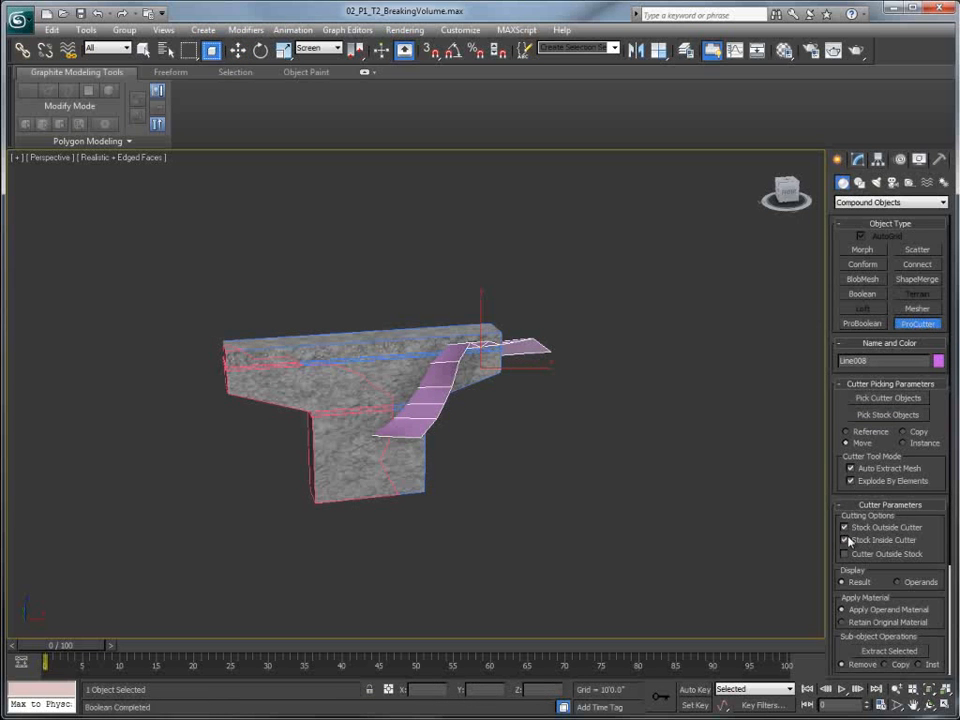
click(892, 415)
click(470, 362)
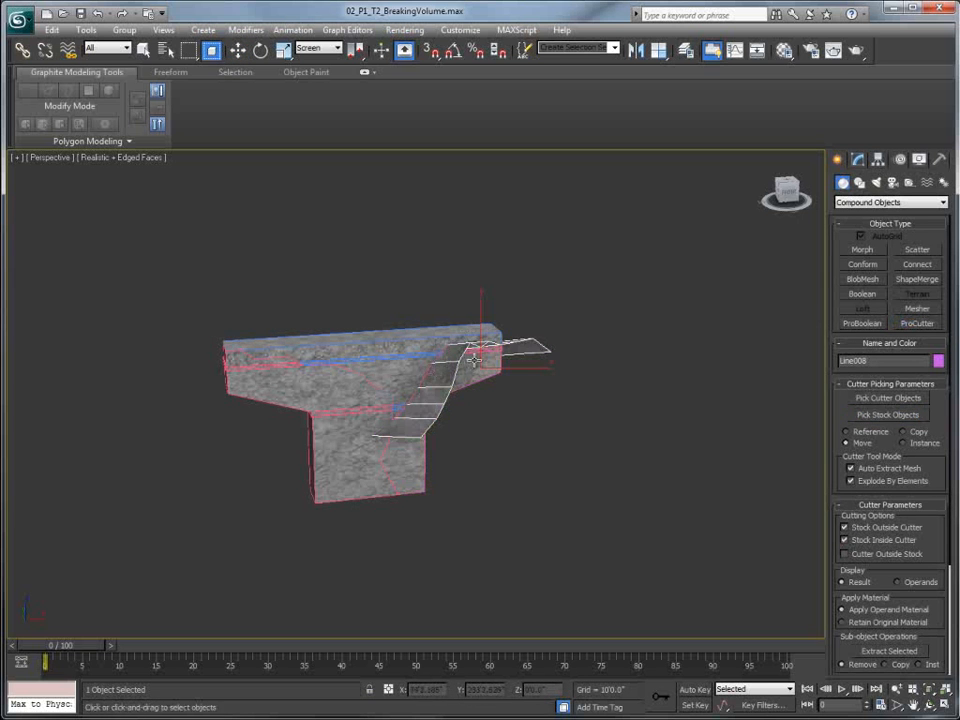
key(ctrl+d)
key(w)
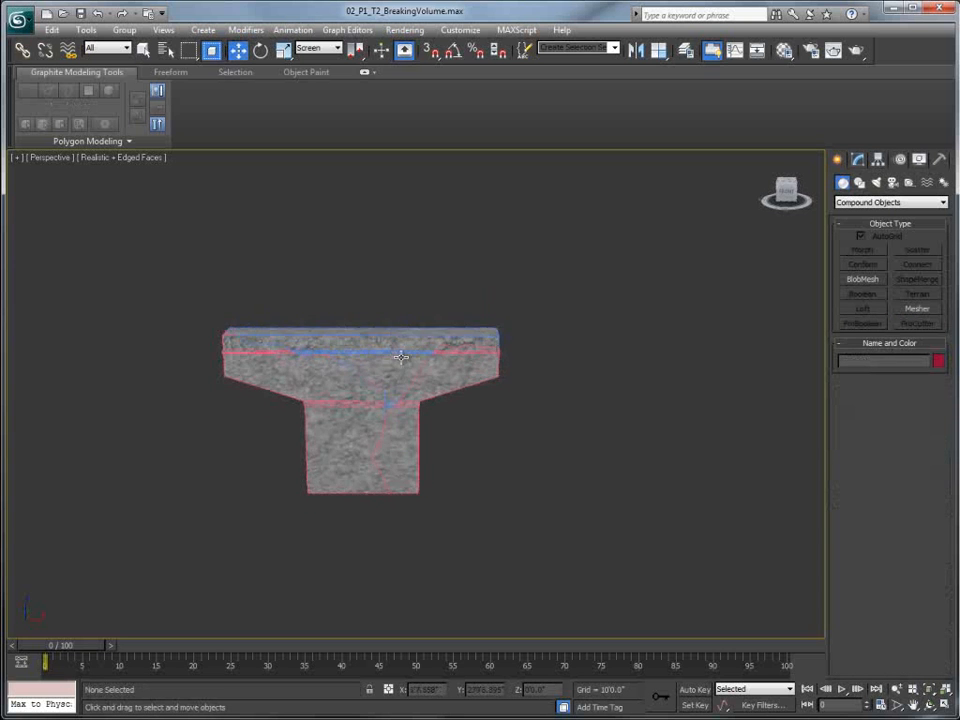
- Move the cut support pieces apart, shifting the top slab up and the two lower pieces away from each other
click(401, 357)
drag(499, 343, 536, 285)
click(468, 369)
drag(487, 347, 532, 376)
click(408, 382)
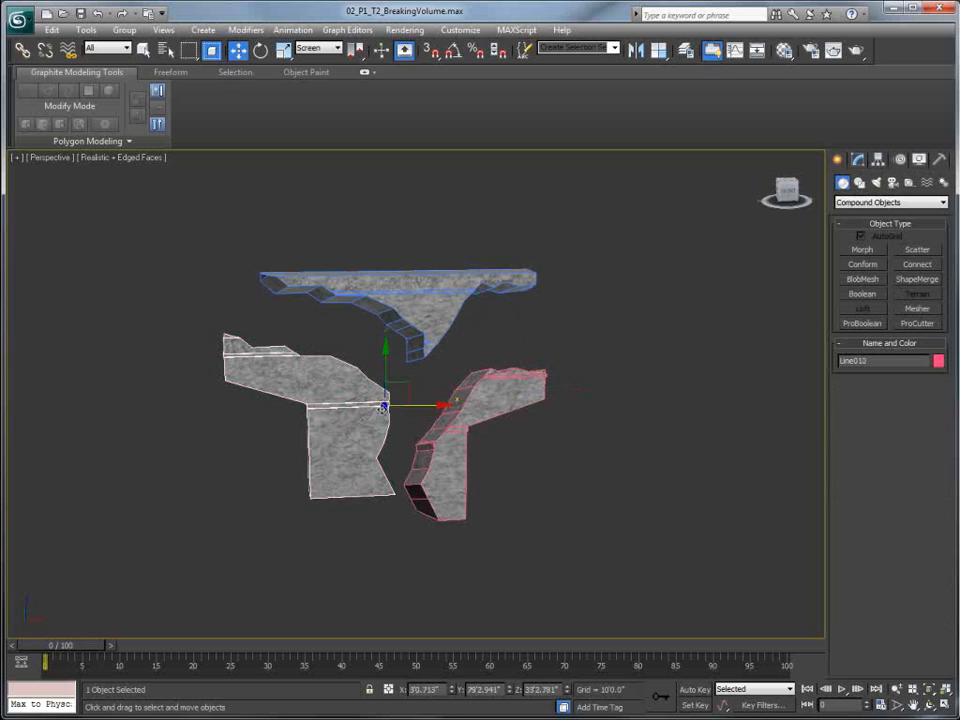
drag(408, 382, 368, 407)
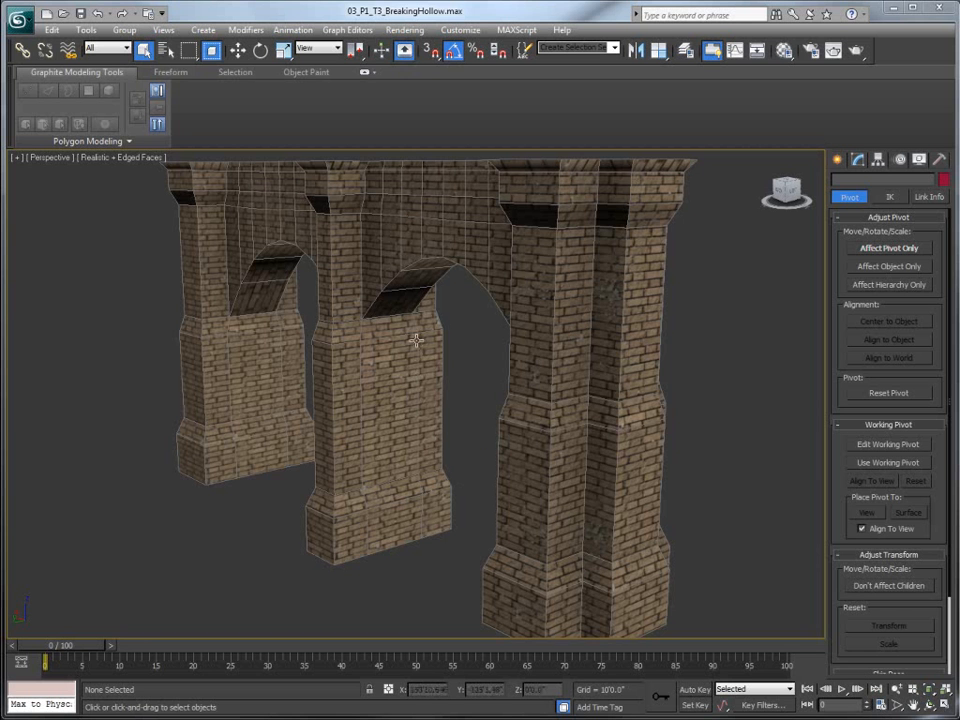
- Select the brick arch tower and clone it in place as a Reference
click(371, 305)
alt+middle_drag(371, 305, 378, 256)
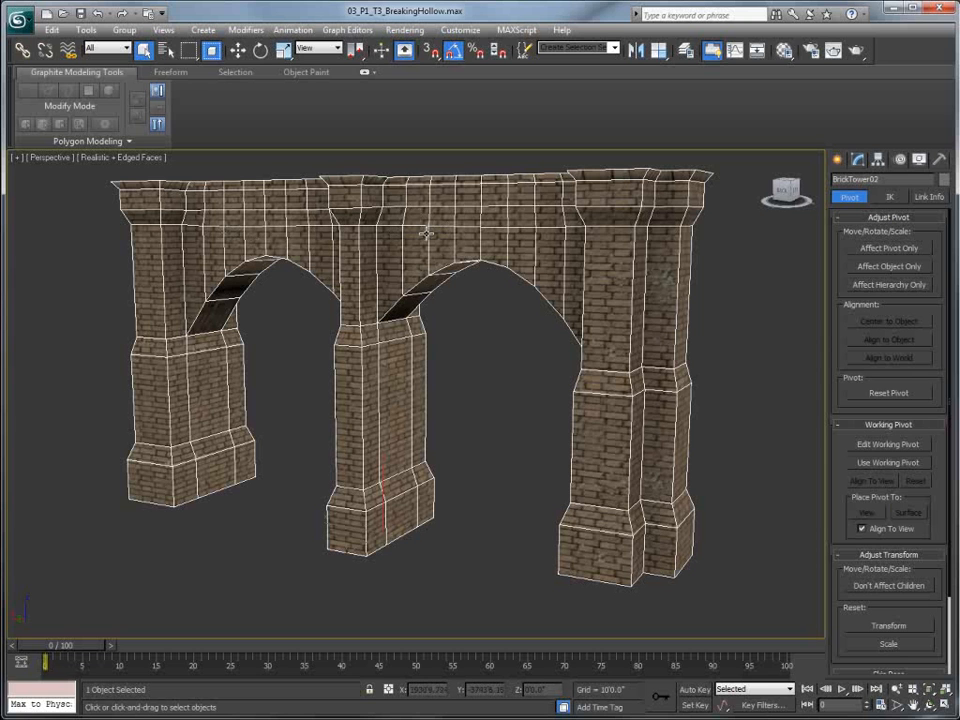
middle_drag(425, 232, 423, 240)
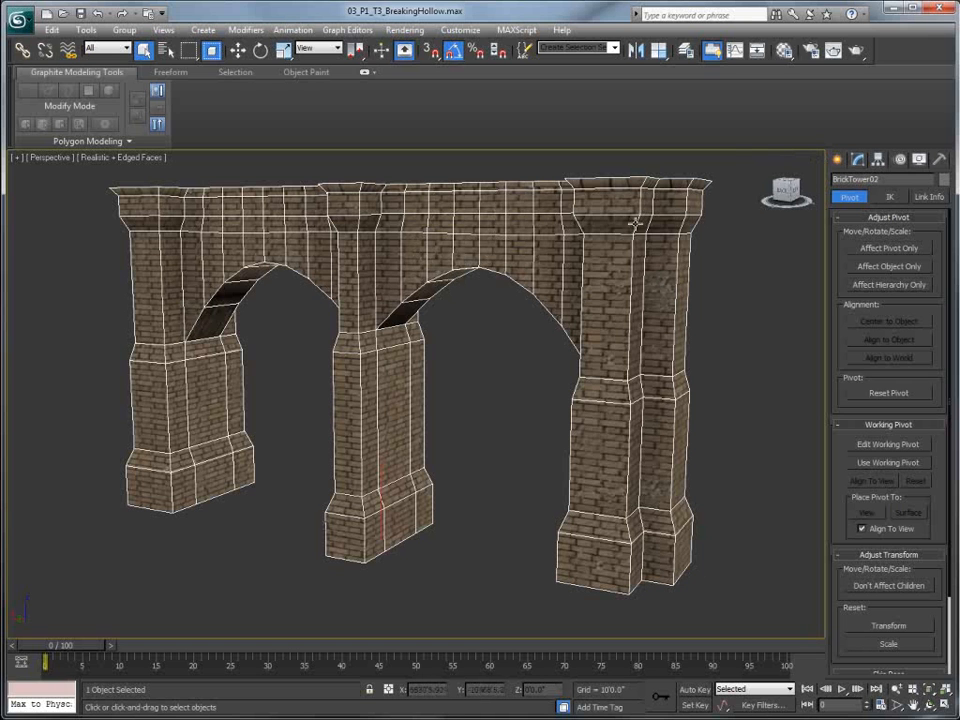
right_click(425, 248)
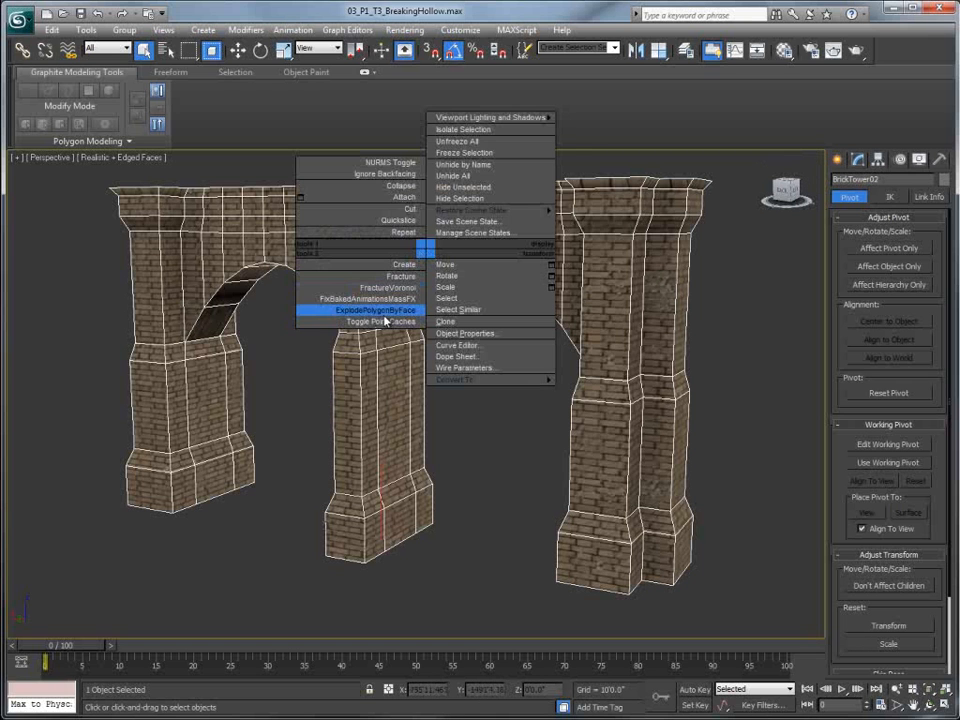
click(448, 322)
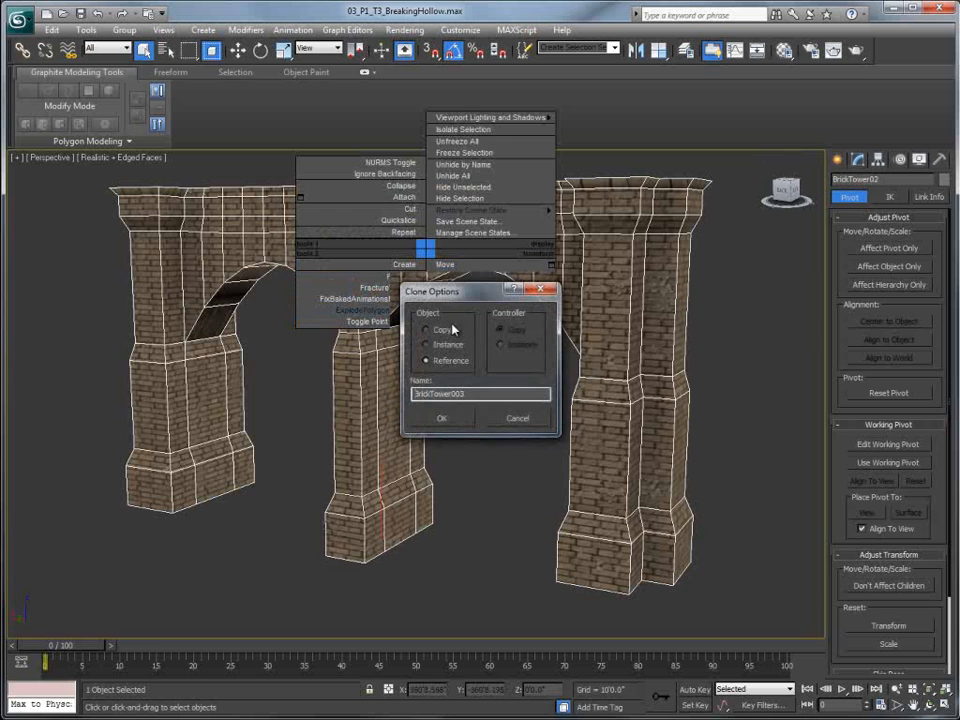
click(446, 420)
- Display the view as wireframe and add a Push modifier to the cloned tower with a Push Value of about -1'1.44"
click(851, 161)
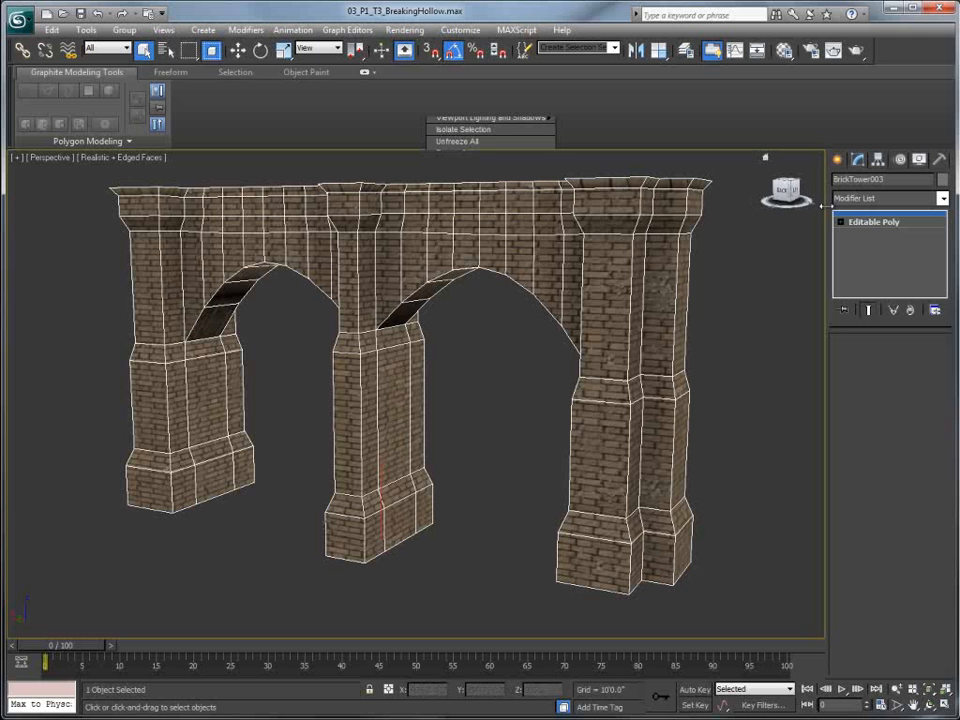
click(130, 157)
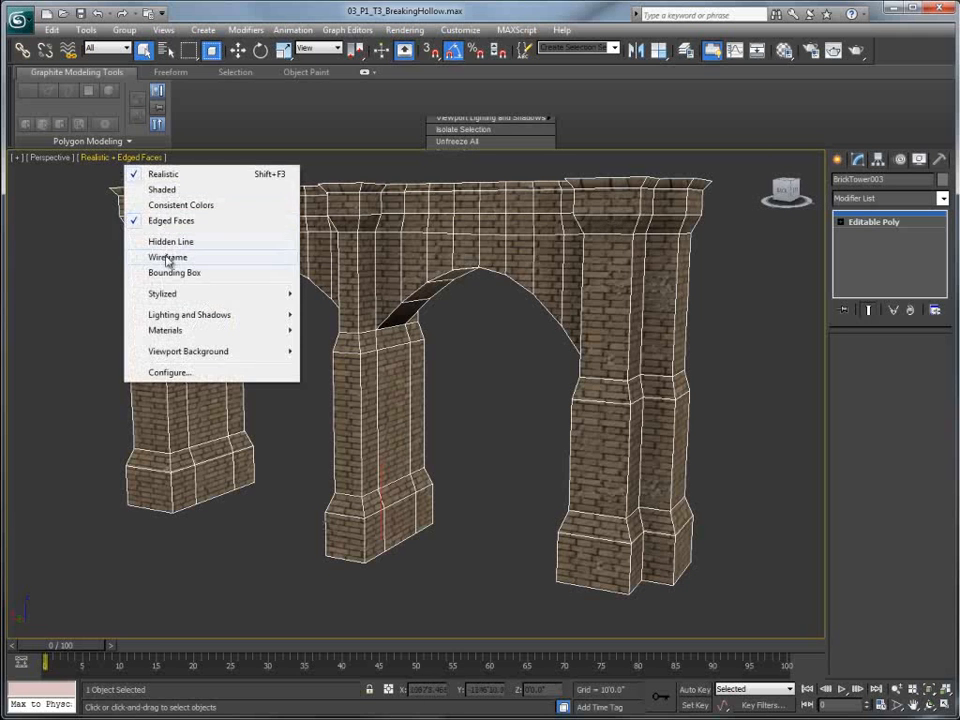
click(169, 257)
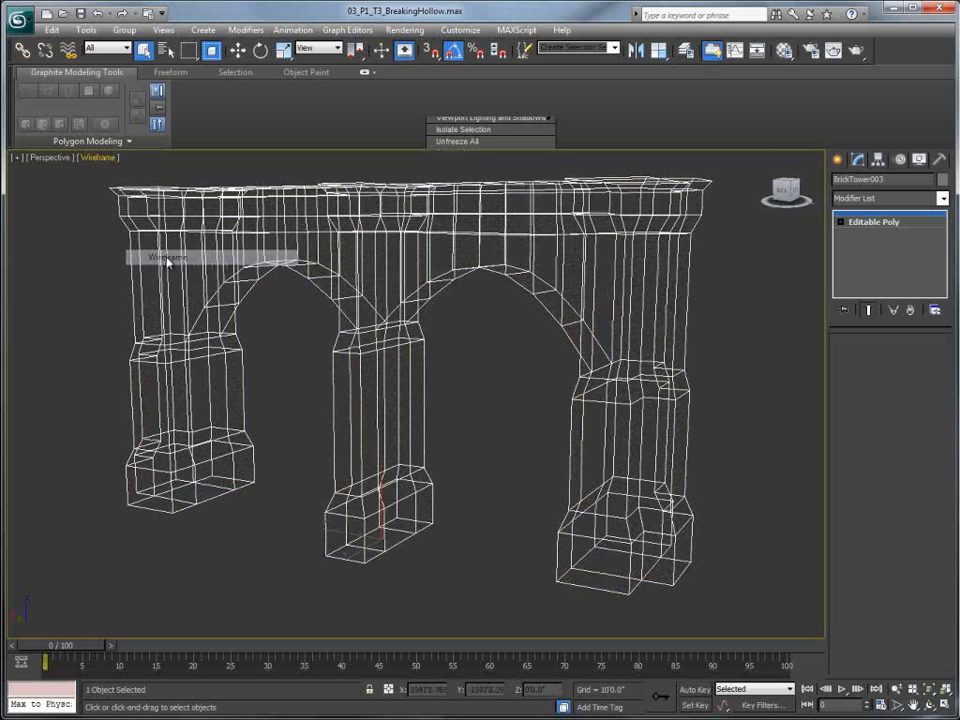
click(890, 198)
scroll(880, 500, down, 10)
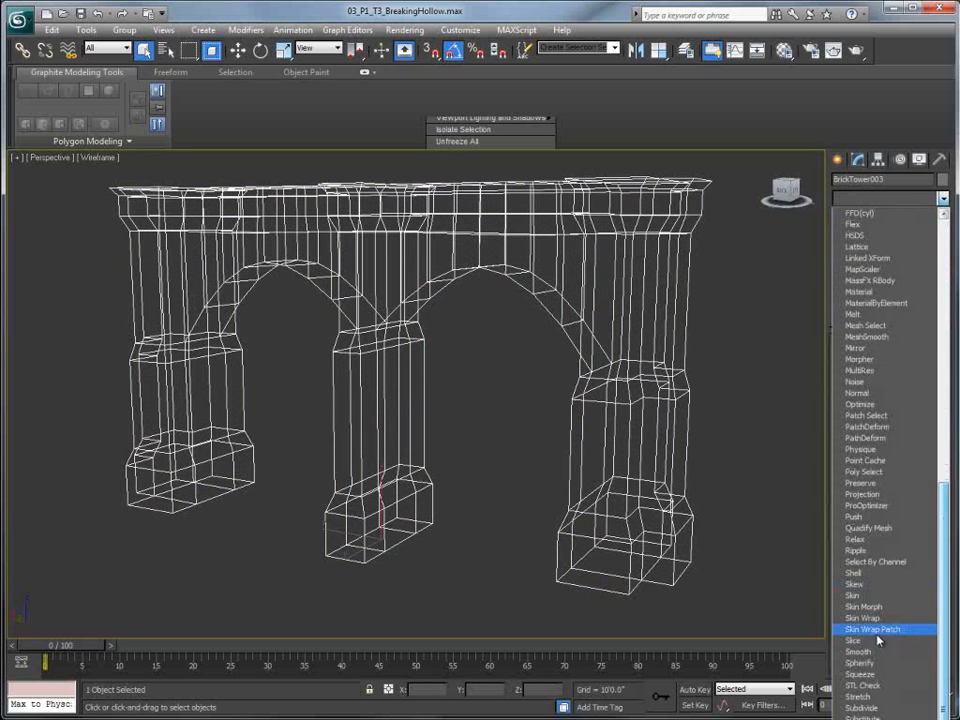
click(854, 516)
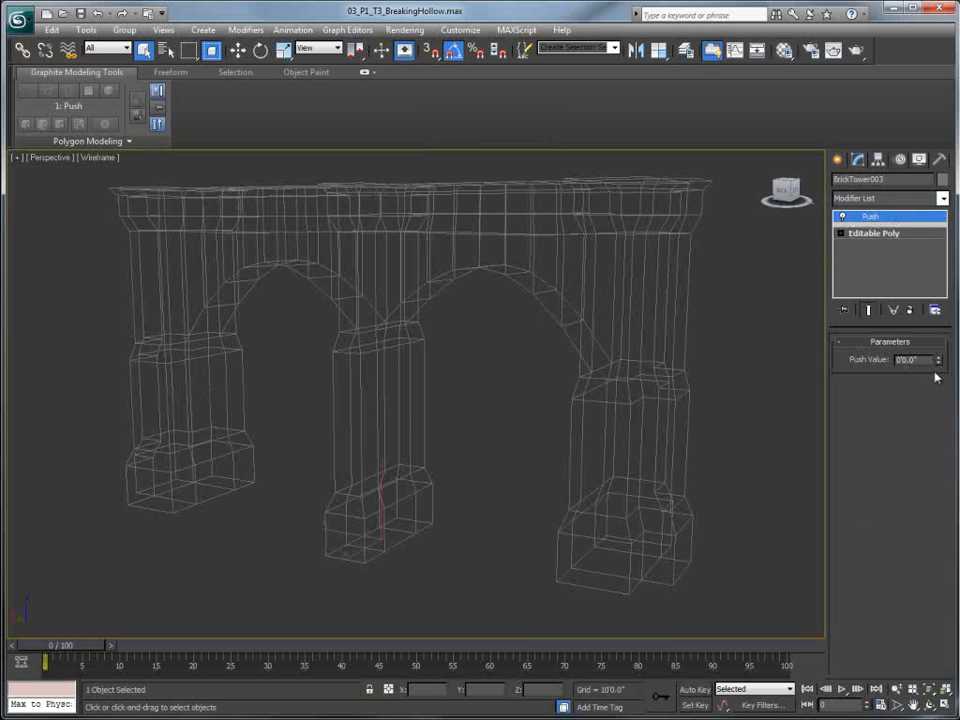
drag(940, 364, 920, 435)
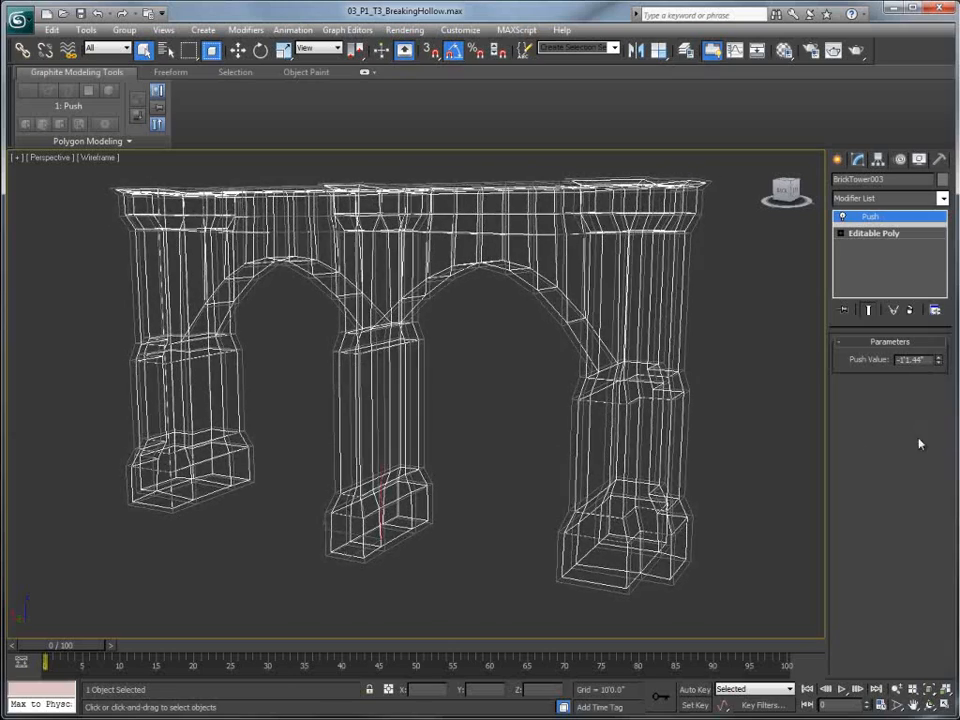
- Add an Edit Poly modifier above Push and flip all polygons of the inner tower shell
click(886, 204)
scroll(878, 645, down, 15)
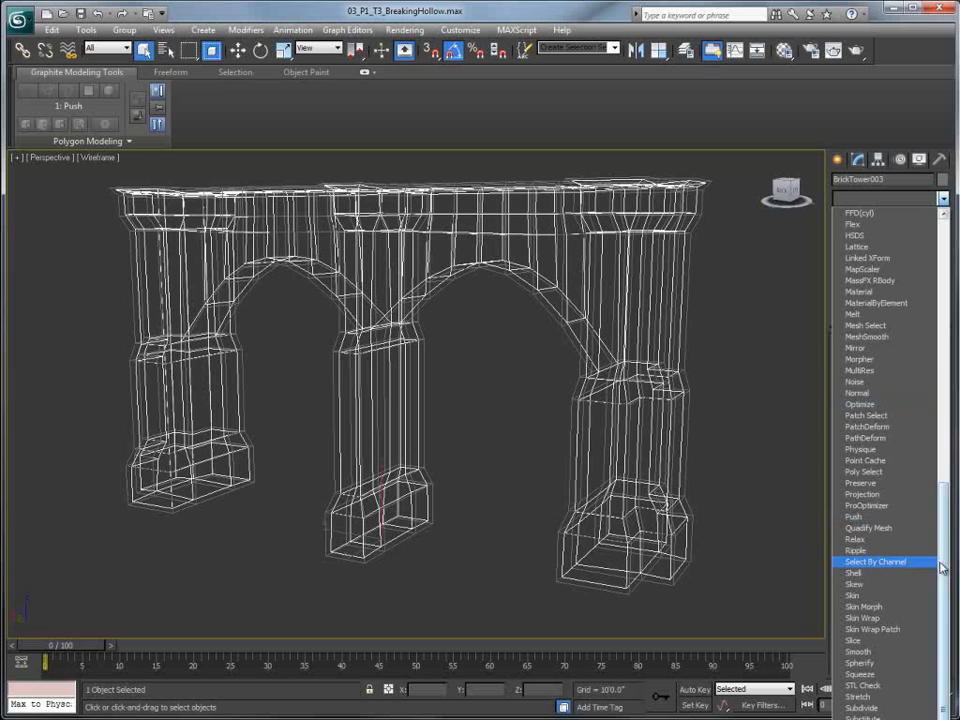
scroll(878, 562, up, 5)
scroll(869, 480, up, 5)
scroll(869, 480, down, 1)
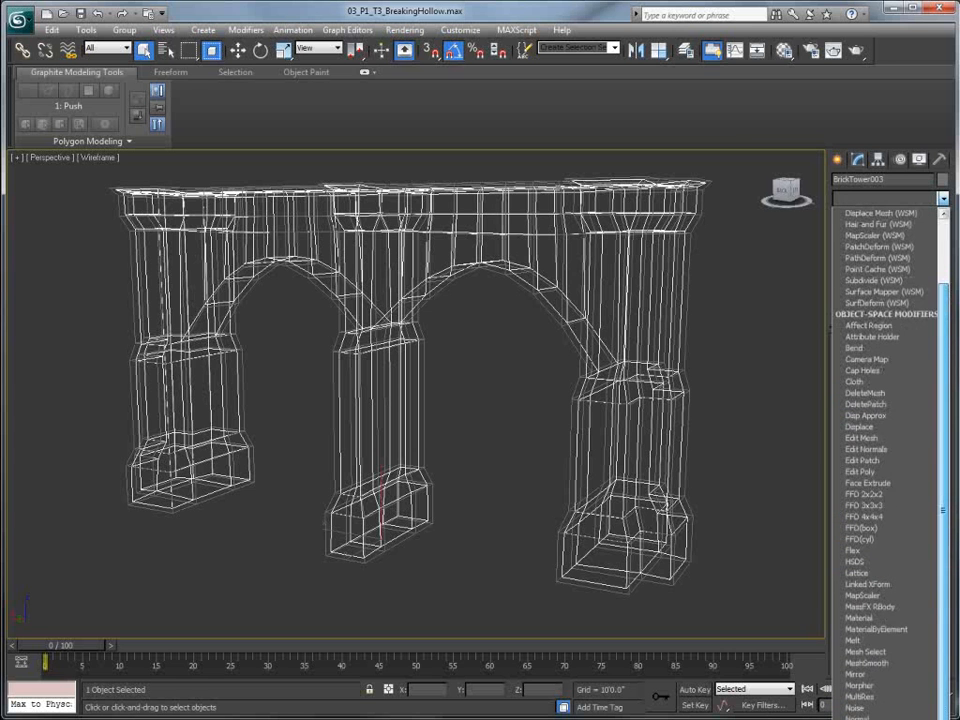
click(869, 480)
click(906, 452)
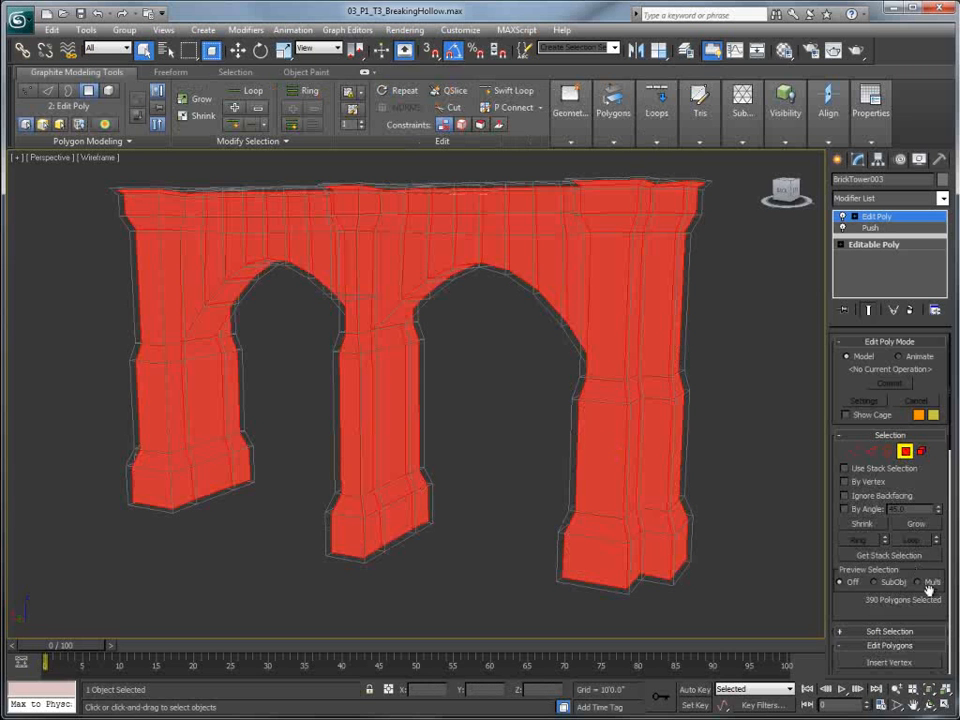
drag(936, 591, 952, 336)
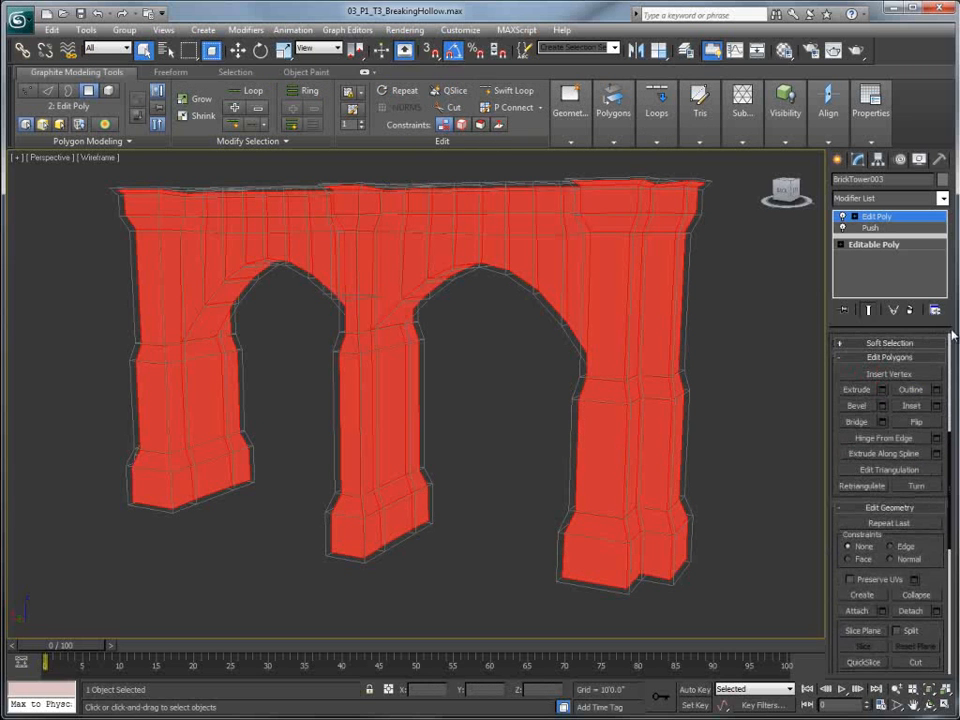
click(916, 423)
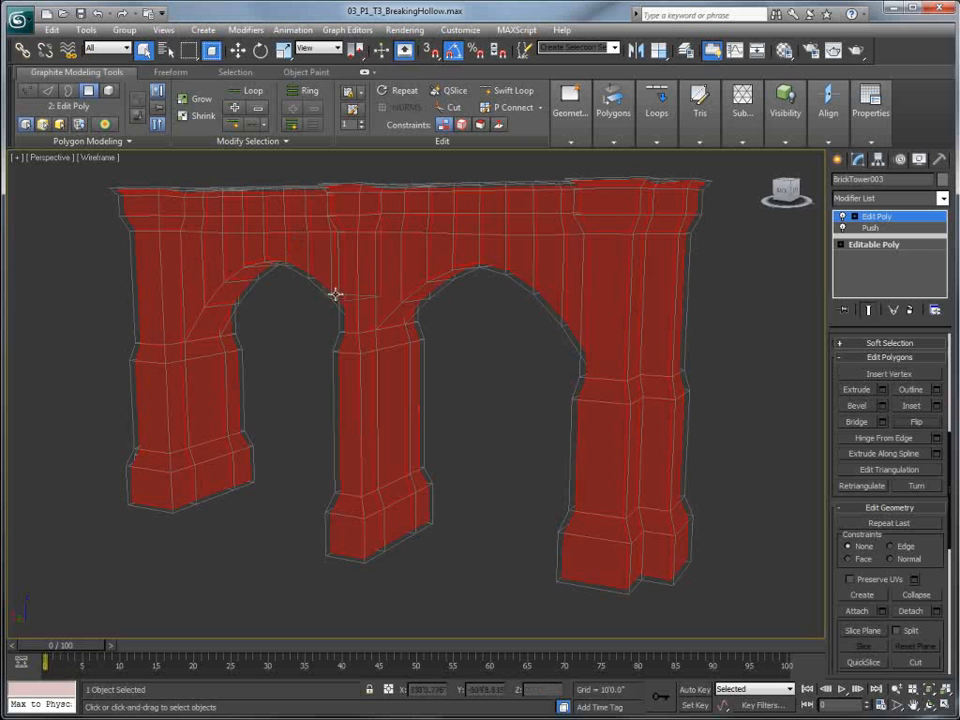
alt+middle_drag(473, 300, 508, 296)
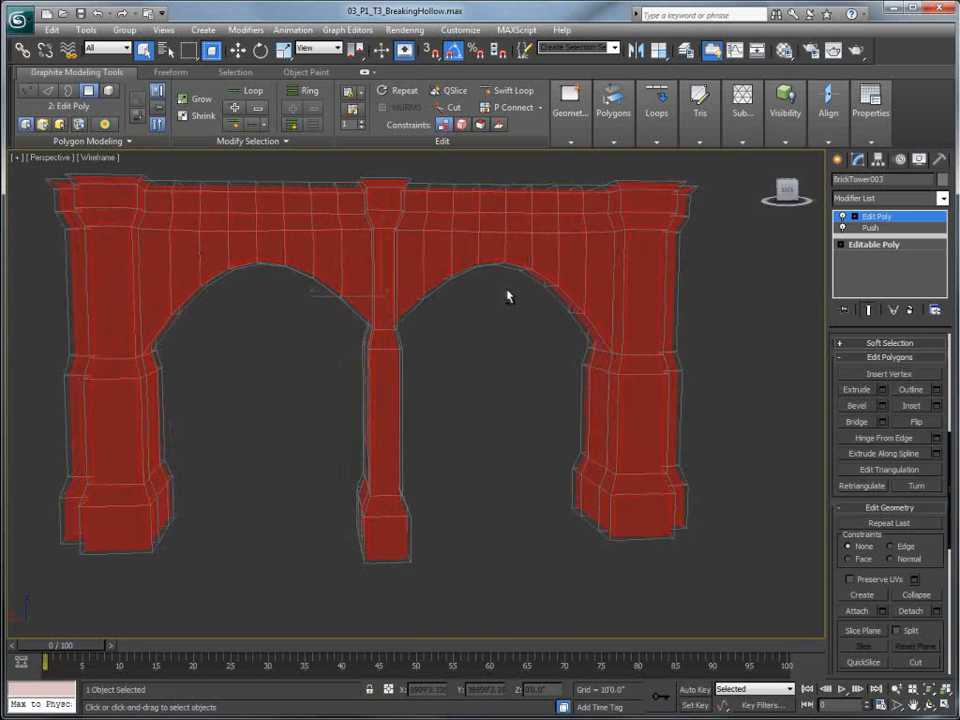
- Convert the inner shell to Editable Poly and attach the original outer tower to it
right_click(498, 368)
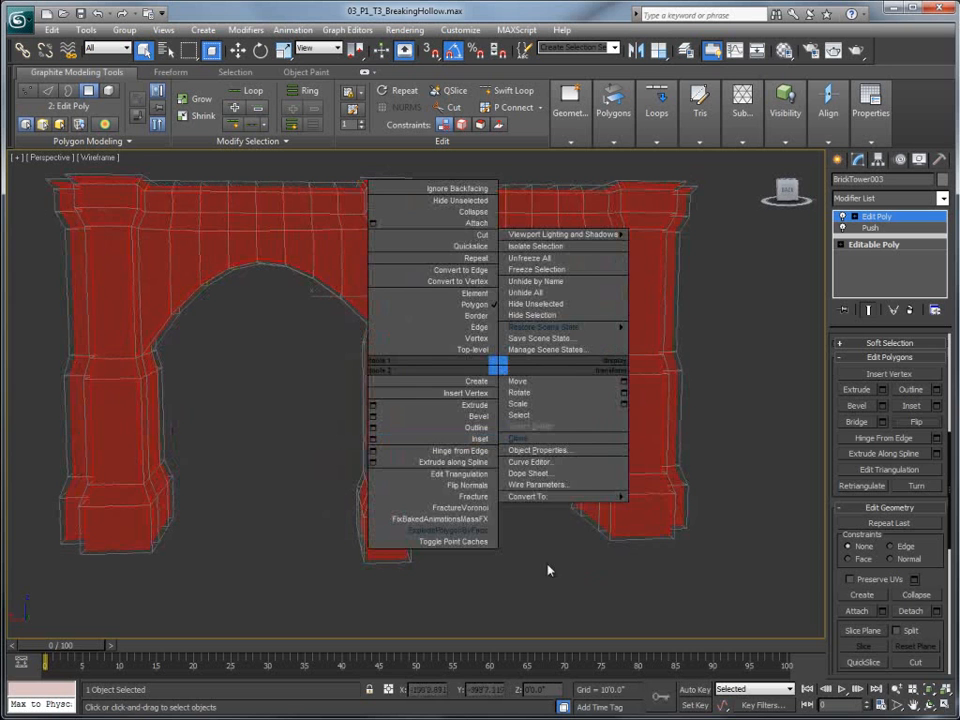
mouse_move(521, 496)
click(685, 509)
key(F3)
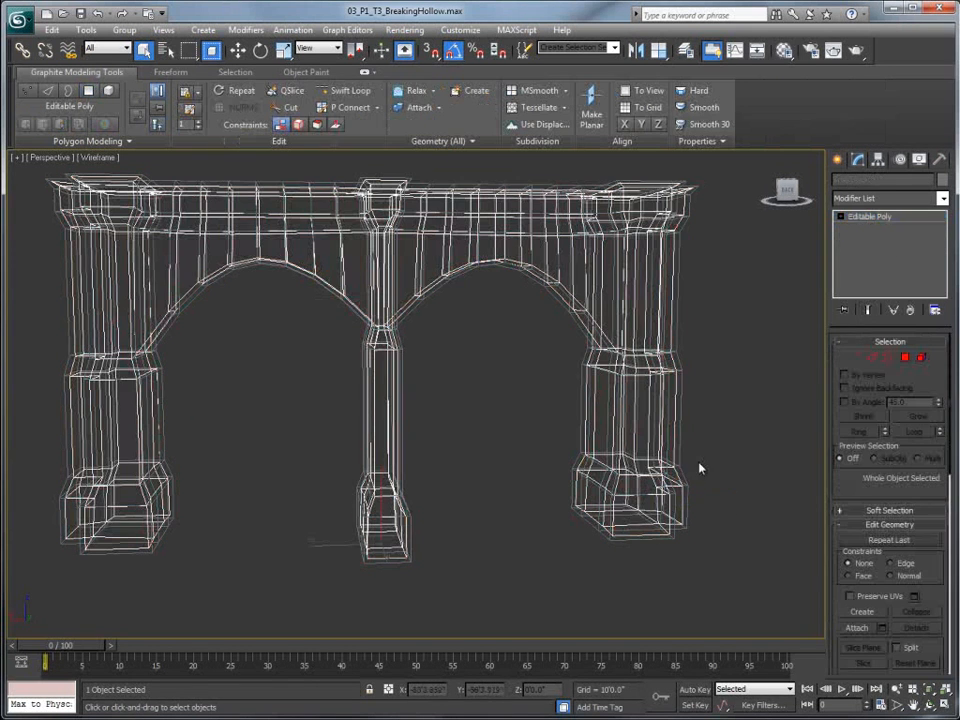
click(850, 627)
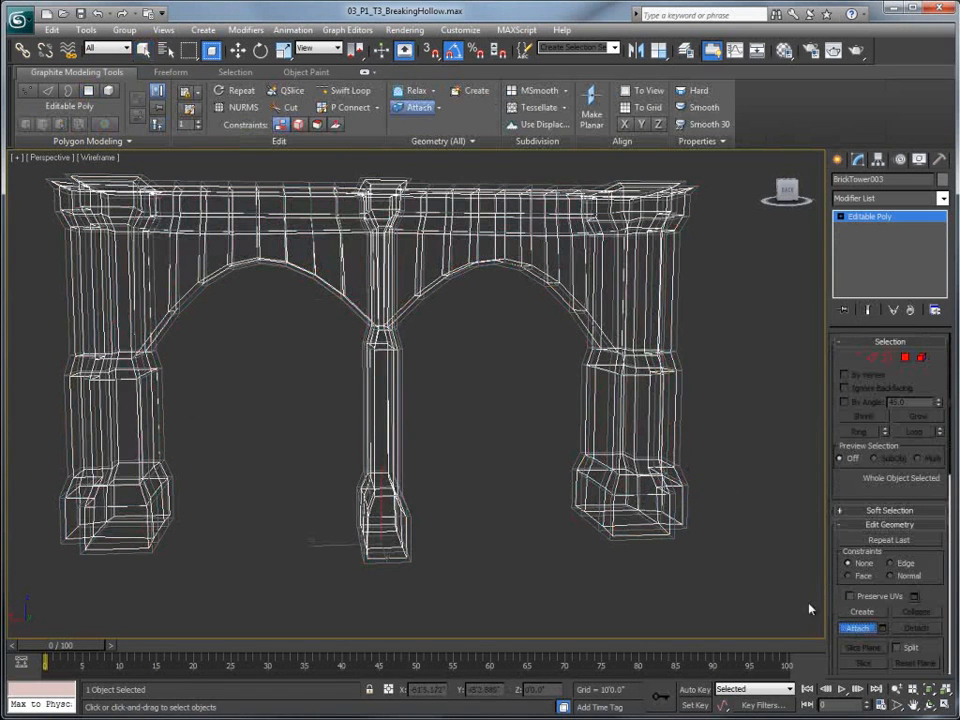
click(686, 501)
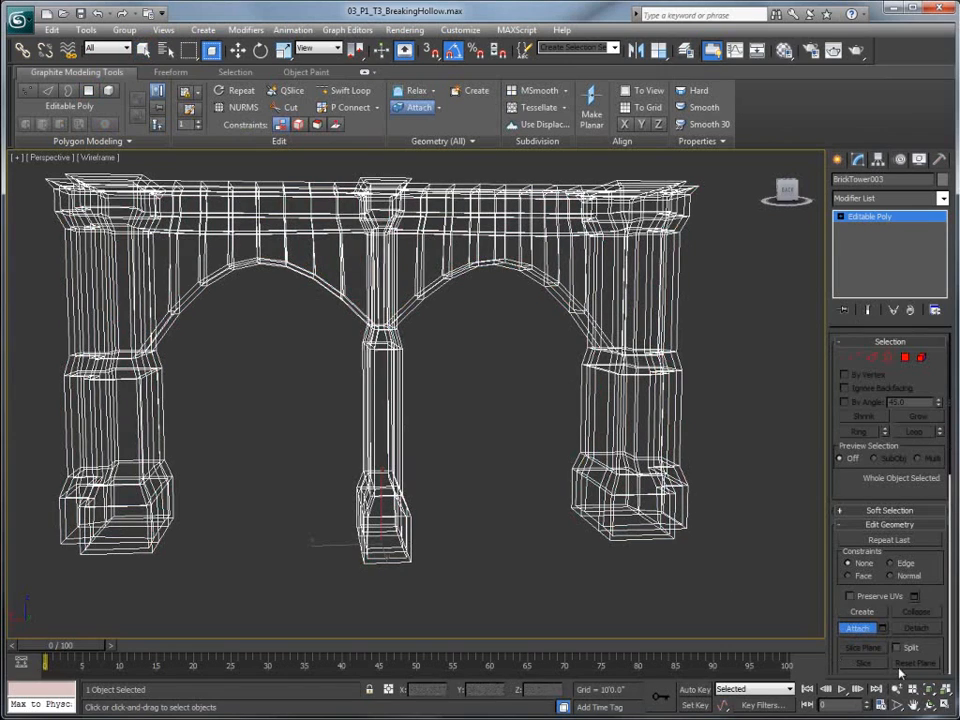
click(861, 630)
- Restore realistic shading and delete the middle bottom polygons of the central pier on both the outer and inner shells
alt+middle_drag(295, 505, 388, 427)
click(905, 357)
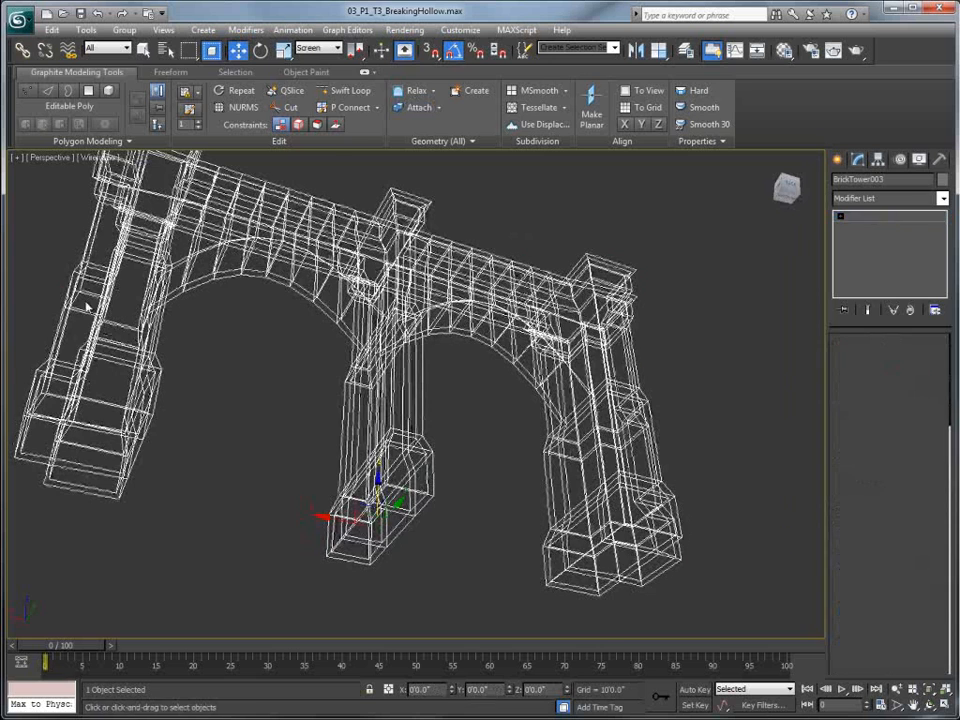
right_click(93, 157)
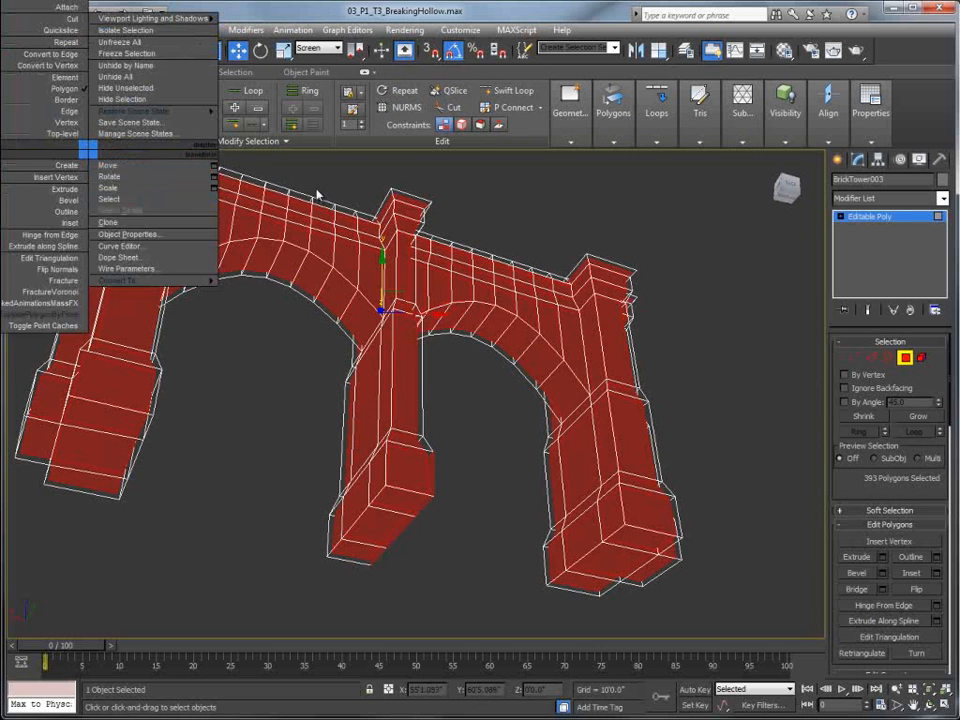
click(95, 158)
click(118, 175)
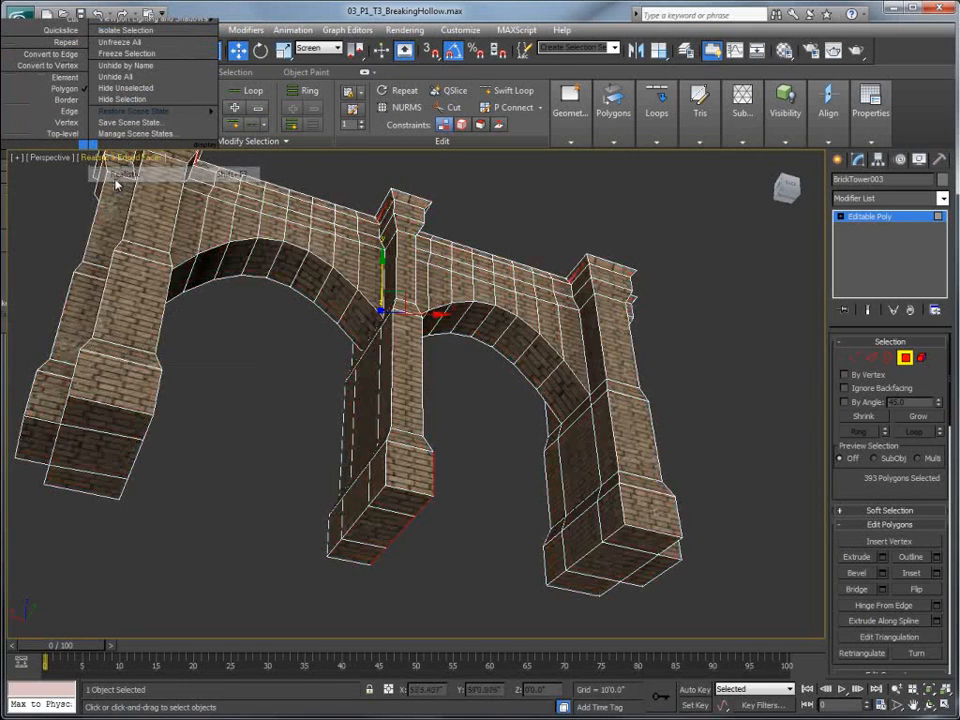
alt+middle_drag(216, 204, 362, 452)
click(359, 463)
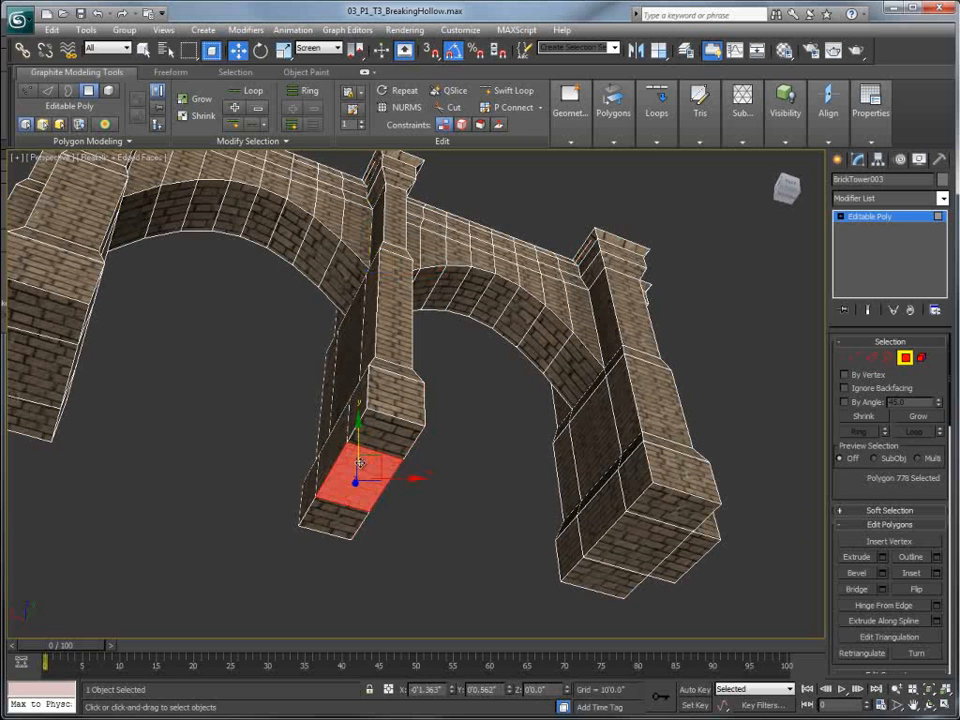
key(Delete)
click(363, 468)
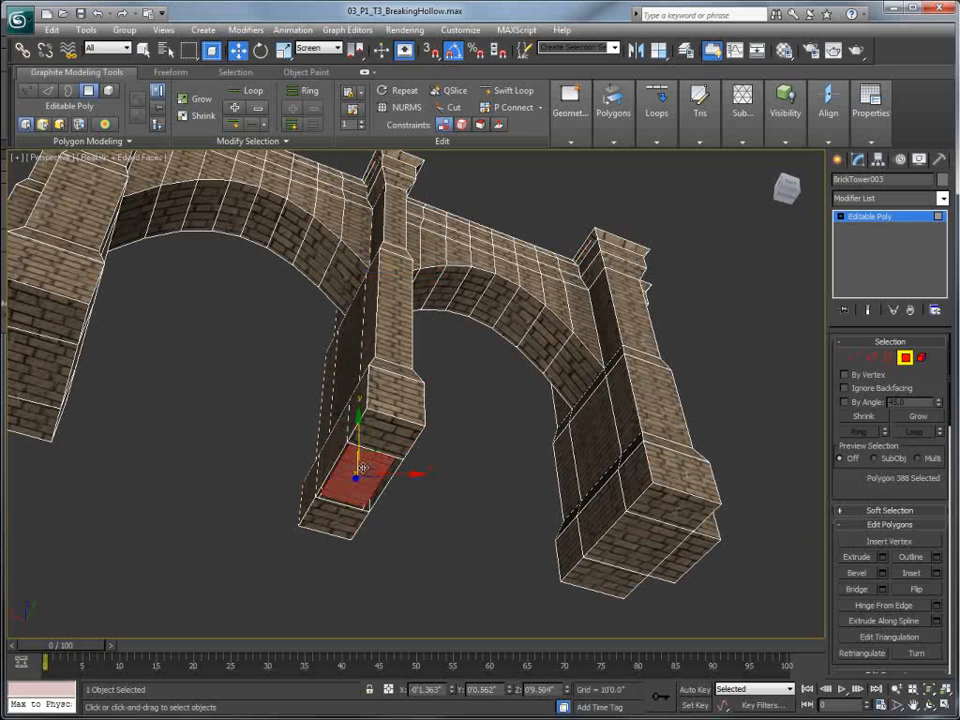
key(Delete)
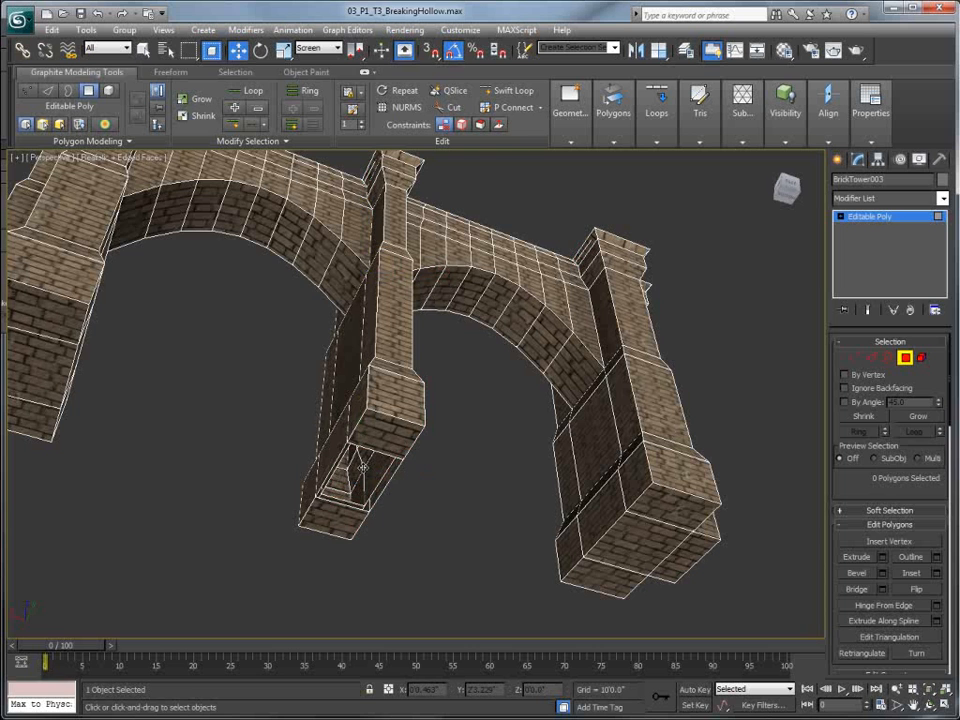
- Select both open borders under the central pier, bridge them to join the two shells, and leave border editing
click(888, 357)
click(297, 518)
drag(299, 430, 432, 514)
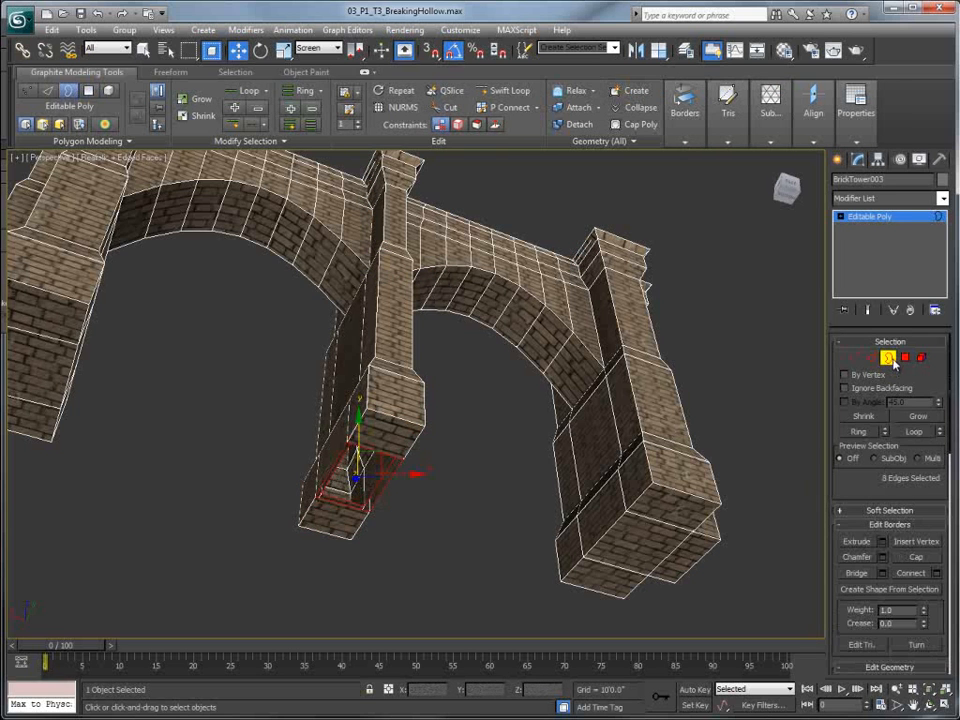
alt+middle_drag(550, 523, 340, 460)
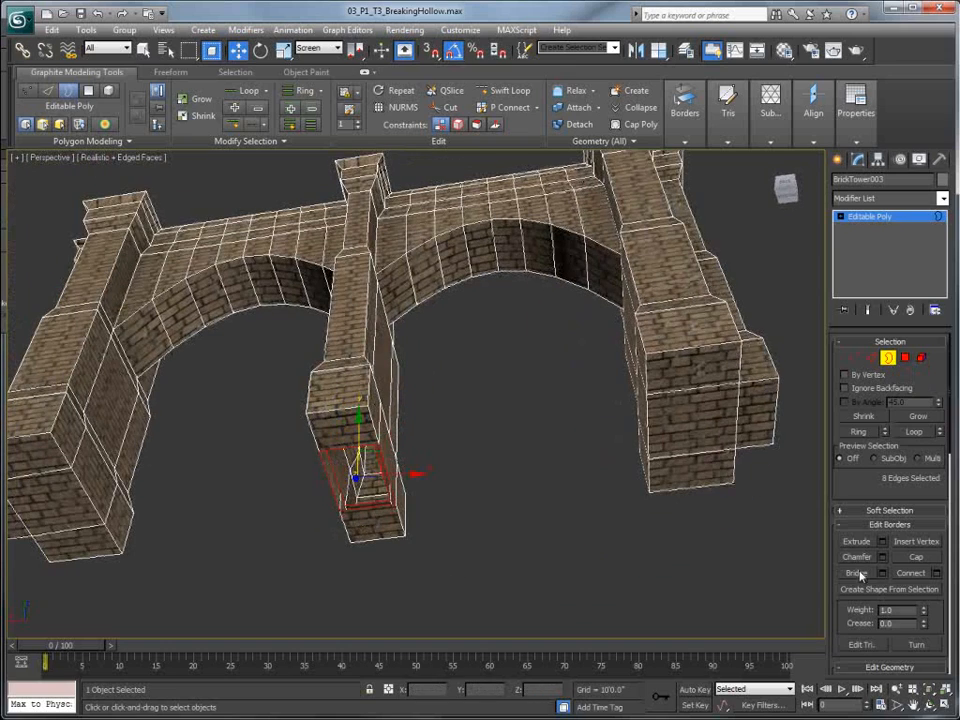
alt+middle_drag(283, 561, 439, 527)
alt+middle_drag(419, 157, 461, 450)
key(w)
key(3)
mouse_move(396, 354)
middle_down()
mouse_move(415, 364)
mouse_move(409, 352)
middle_up()
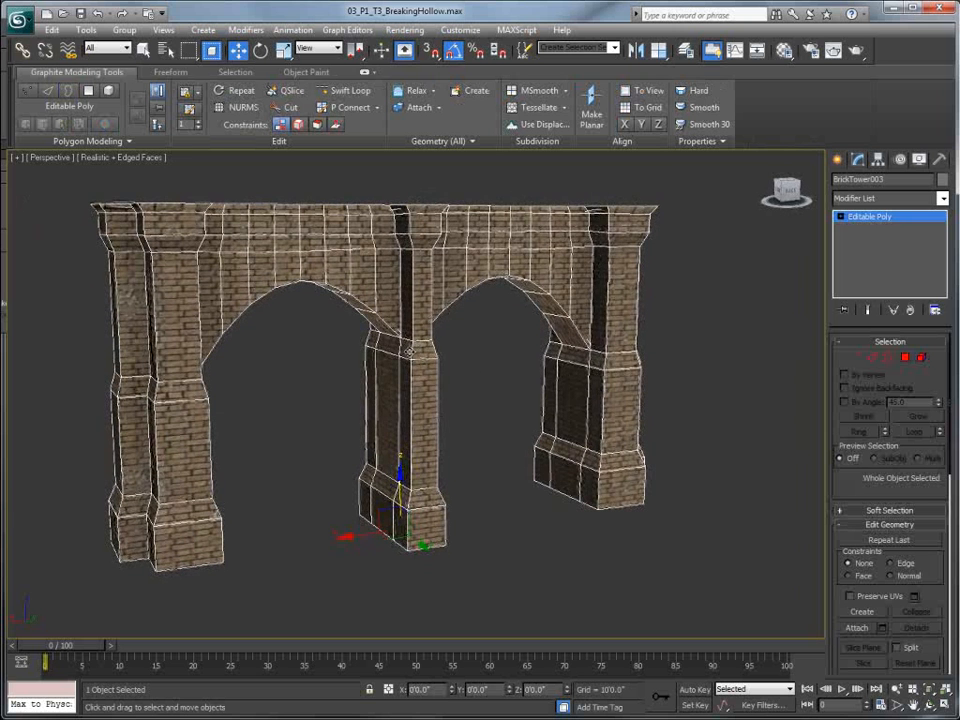
- Restore the "02 Show Cutters" scene state to bring up the grid of cutter planes around the tower
right_click(494, 358)
mouse_move(523, 324)
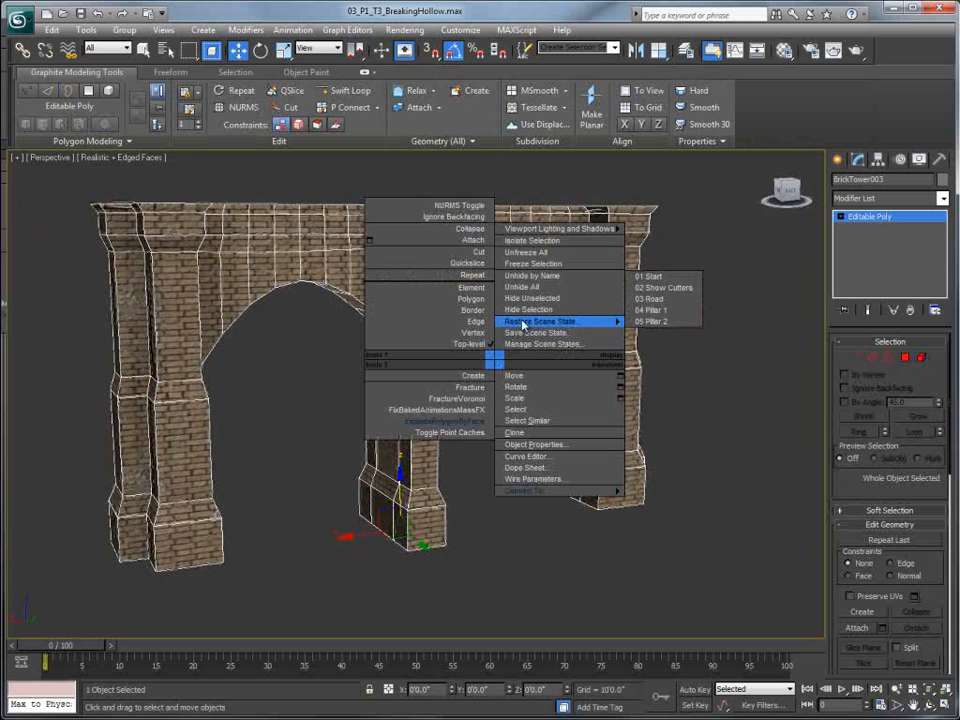
click(664, 288)
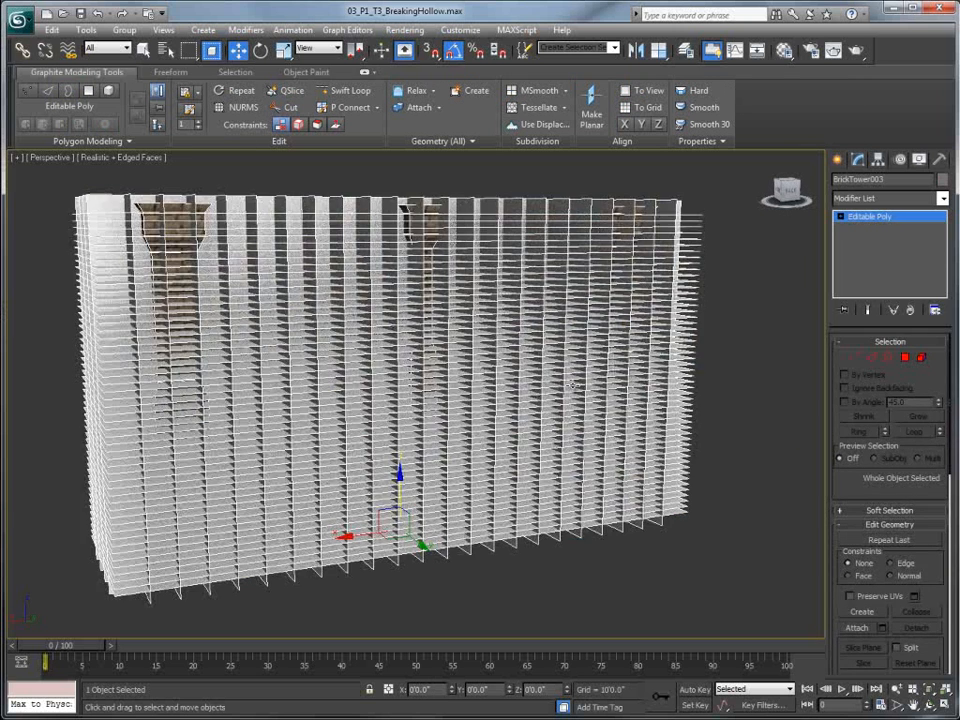
- Select the Cutter21 plane and start ProCutter with Auto Extract Mesh, Explode By Elements and Stock Inside Cutter enabled
alt+middle_drag(568, 422, 547, 342)
click(636, 231)
click(838, 160)
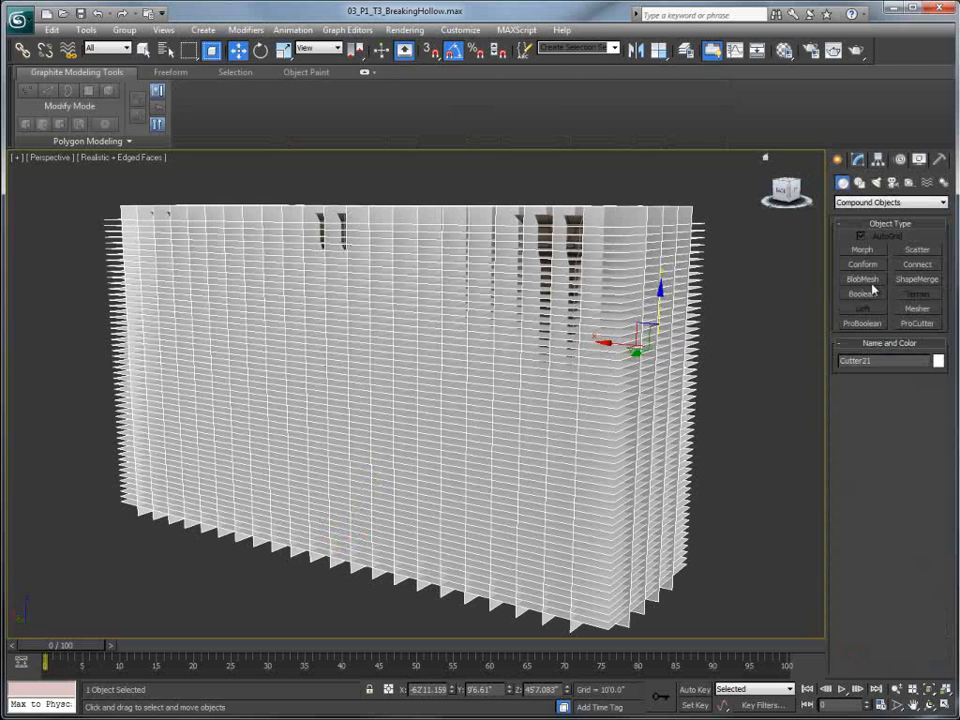
click(917, 323)
click(850, 468)
click(850, 481)
click(844, 540)
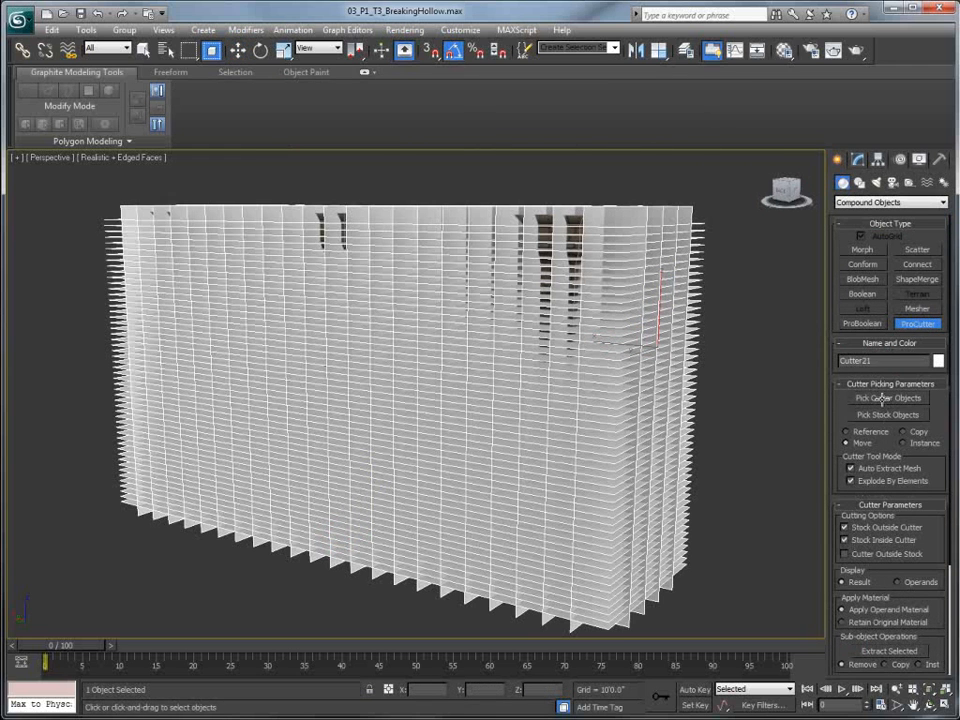
- Pick all remaining planes from Cutter01 to Cutter085 as cutter objects
click(884, 398)
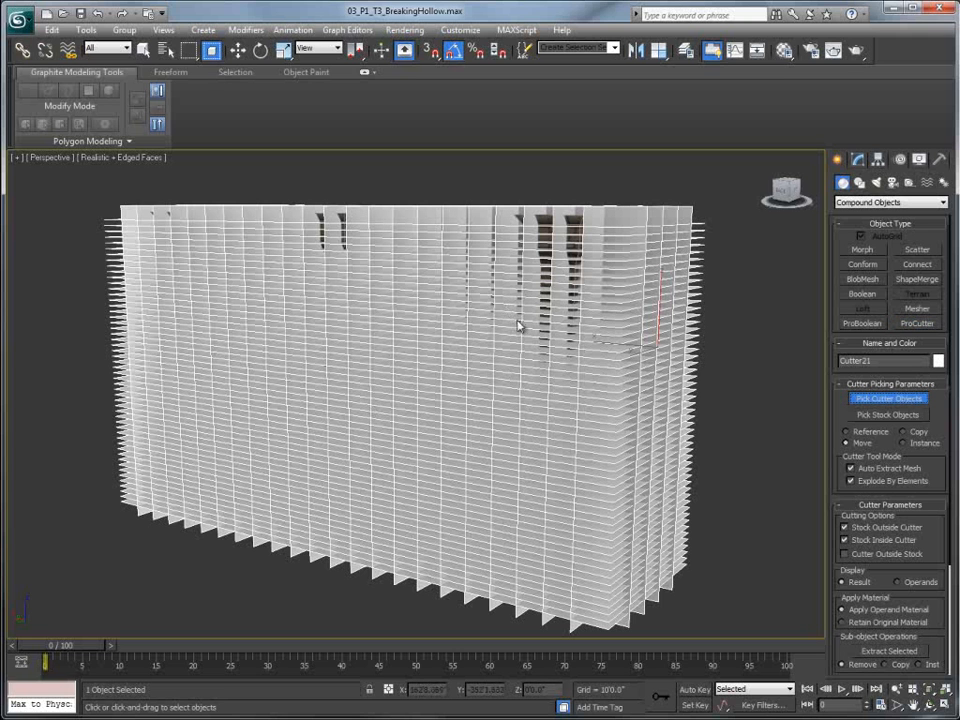
click(167, 51)
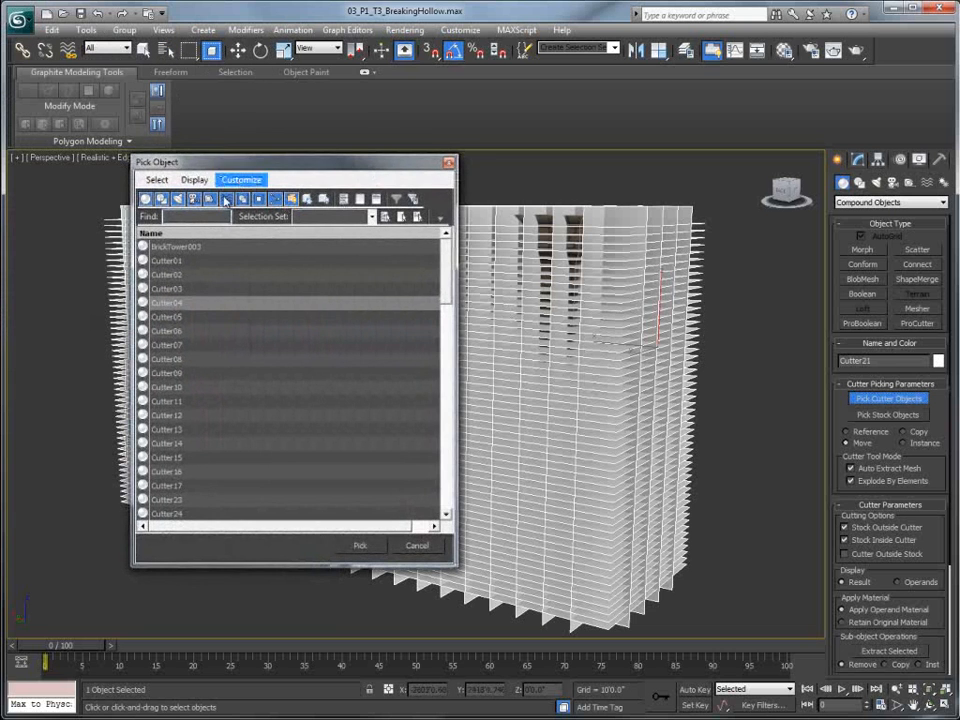
click(168, 261)
scroll(300, 380, down, 20)
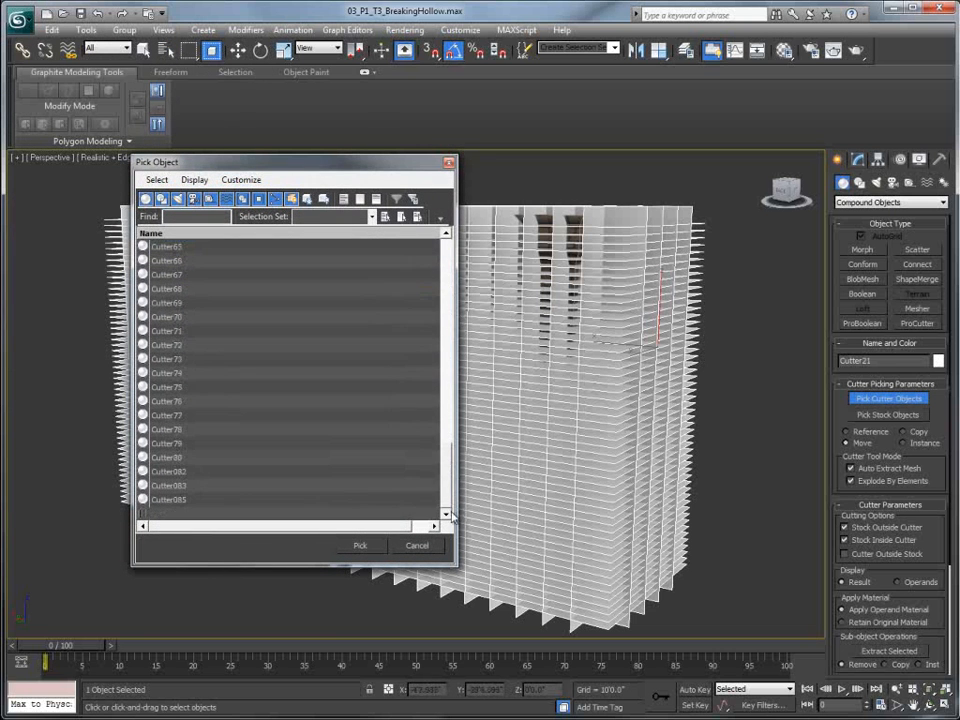
shift+click(178, 500)
click(360, 545)
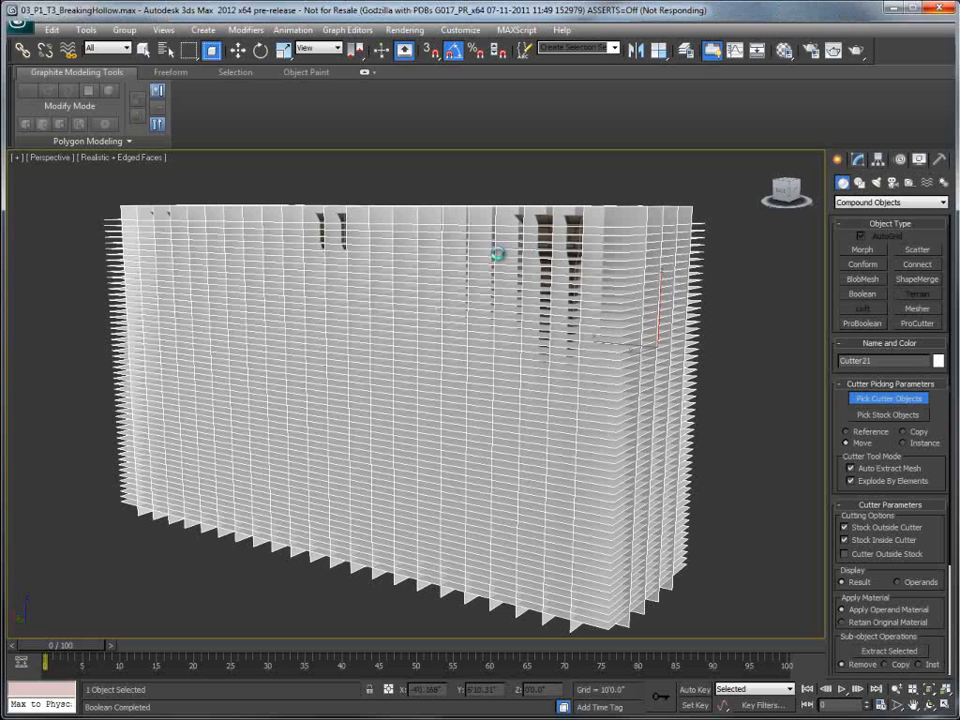
- Cut the brick tower by picking it as the stock object, and delete the leftover cutter grid
click(881, 414)
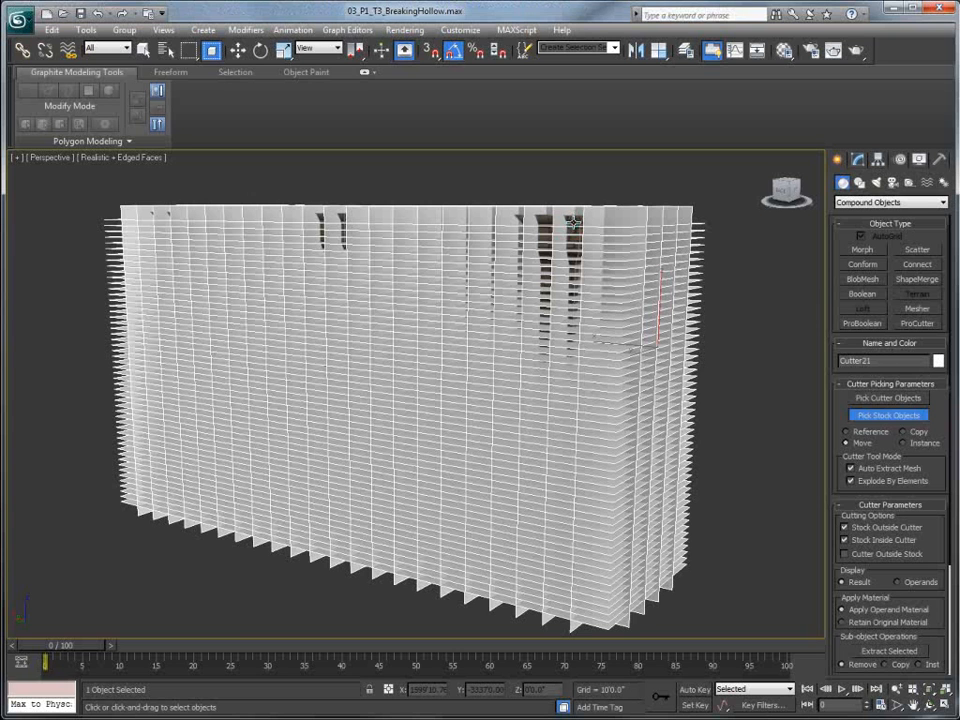
key(Delete)
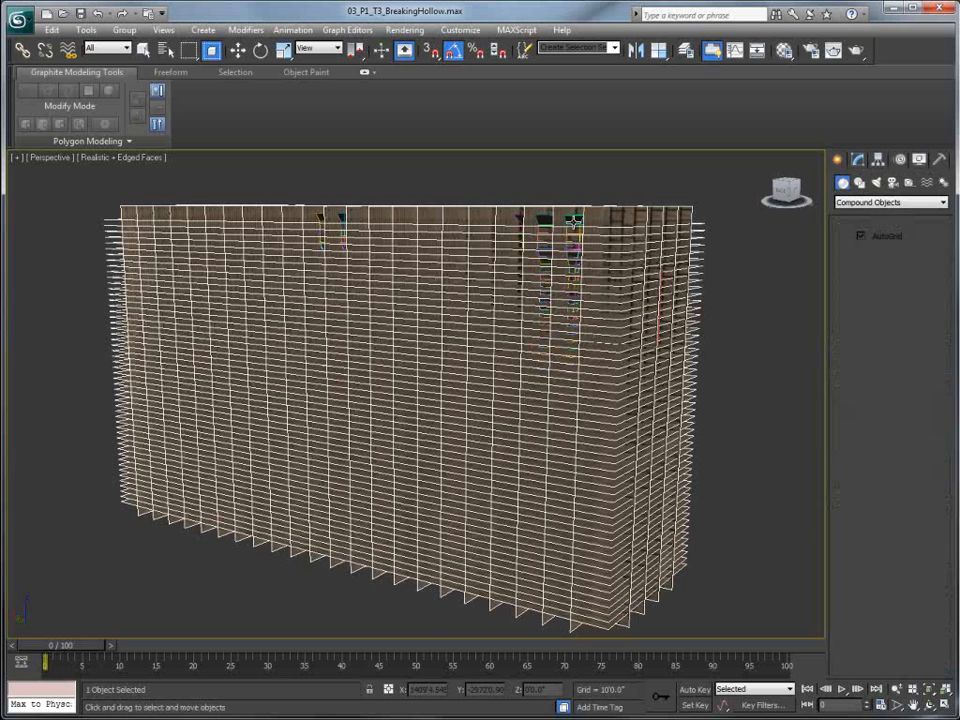
- Set the perspective view to Realistic shading with Edged Faces off
click(125, 157)
click(172, 180)
click(133, 157)
click(163, 221)
click(443, 291)
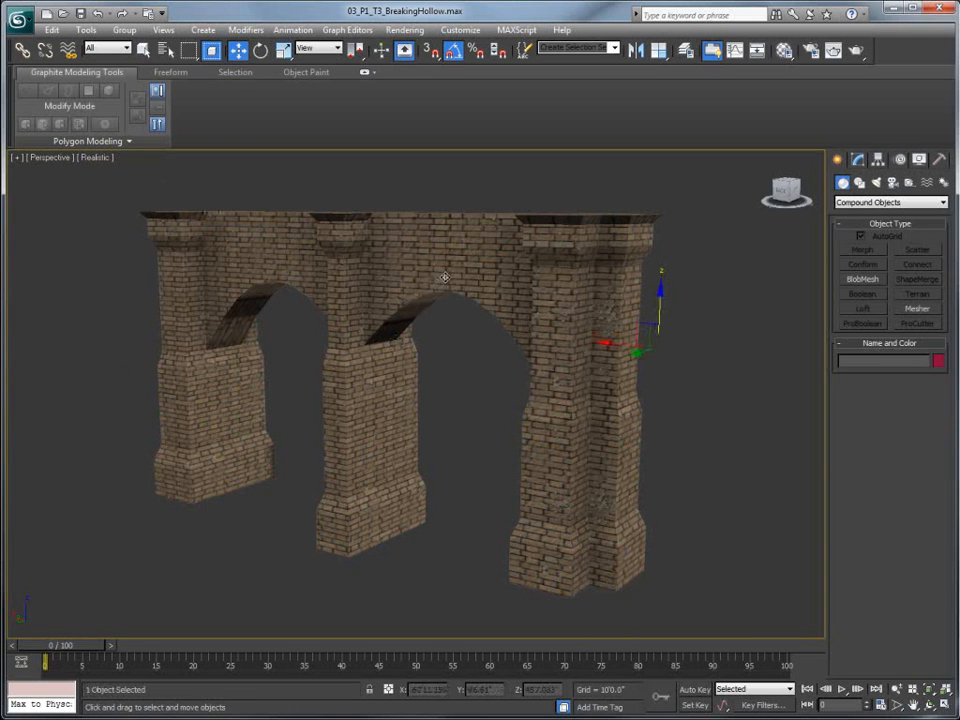
- Select all the brick pieces of the tower and center each pivot to its own object
drag(126, 180, 660, 598)
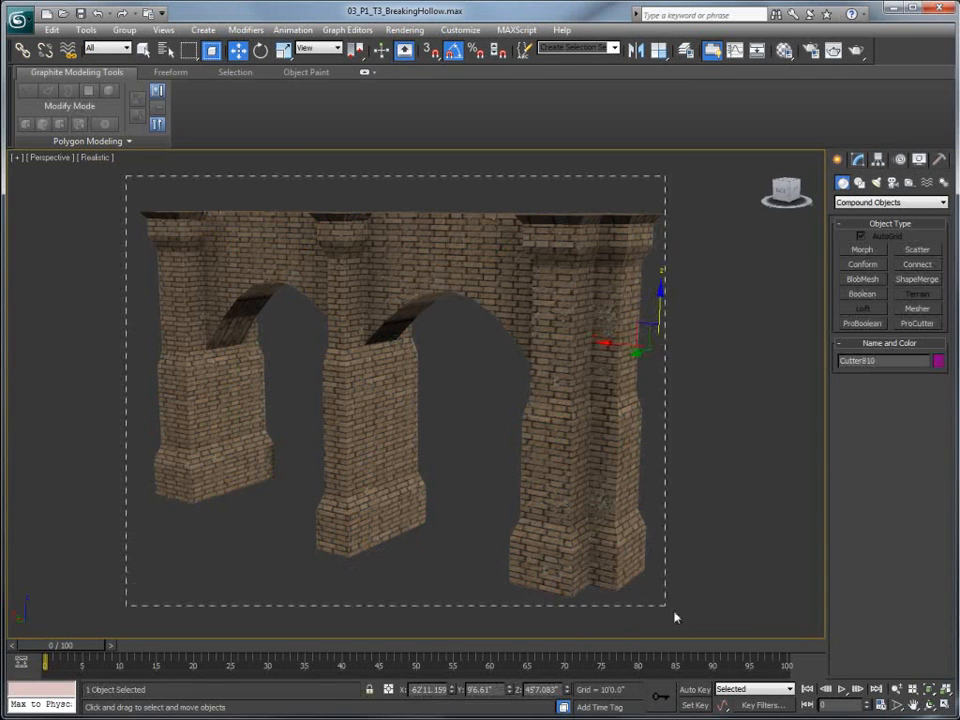
click(879, 160)
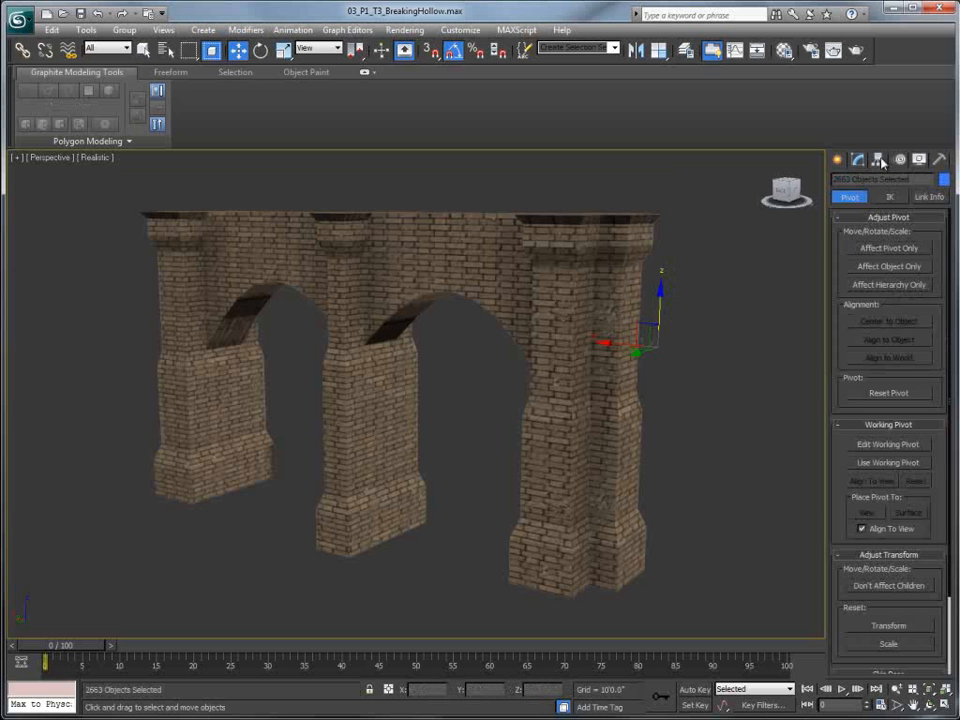
click(891, 249)
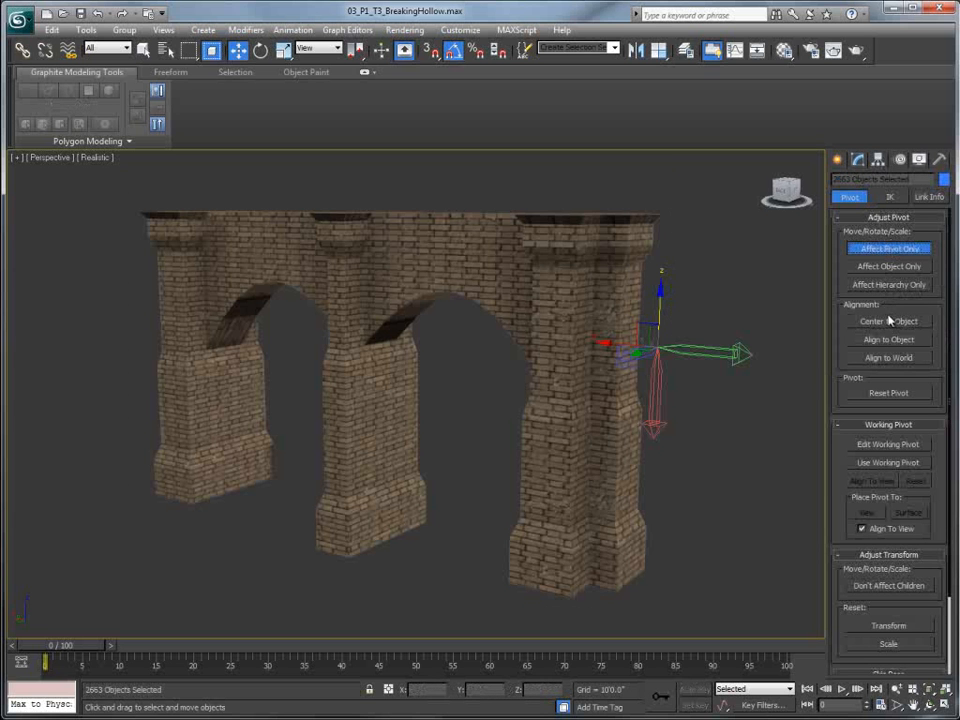
click(890, 322)
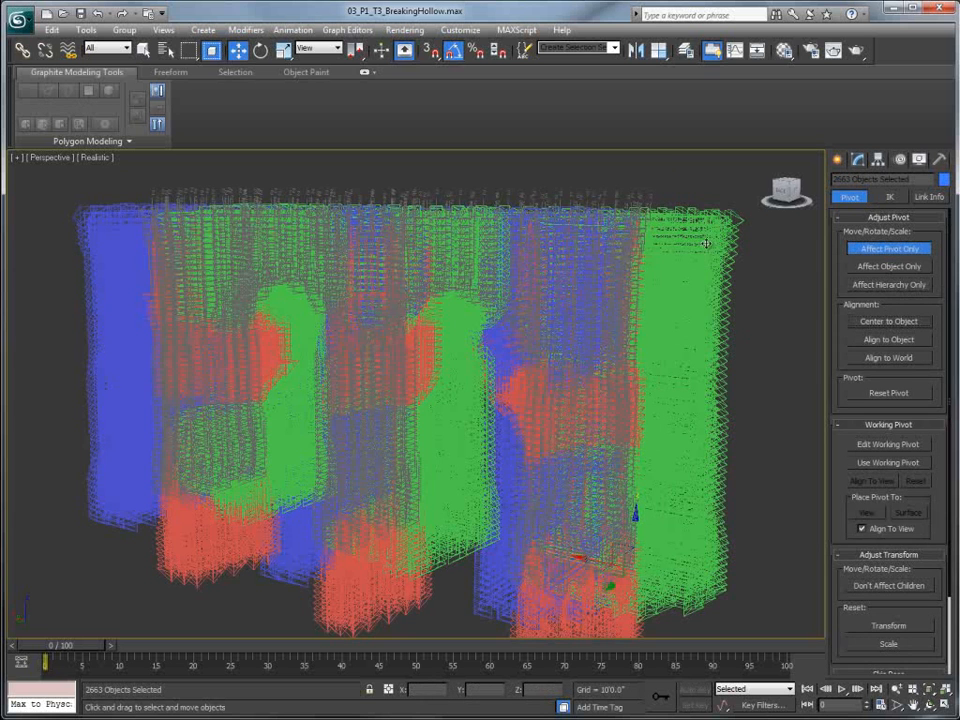
click(643, 302)
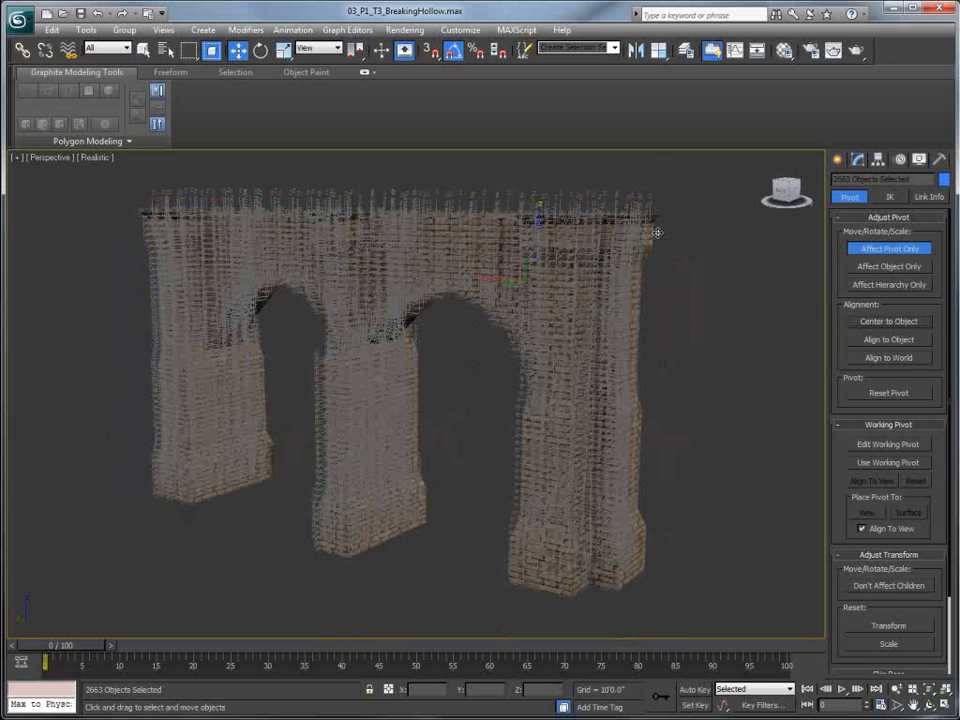
- Pull a few individual bricks out of the nearest pier and the wall above the arch, and inspect the tower from other angles
drag(634, 208, 671, 197)
alt+middle_drag(620, 306, 585, 332)
click(651, 315)
click(625, 343)
click(514, 257)
alt+middle_drag(514, 257, 495, 262)
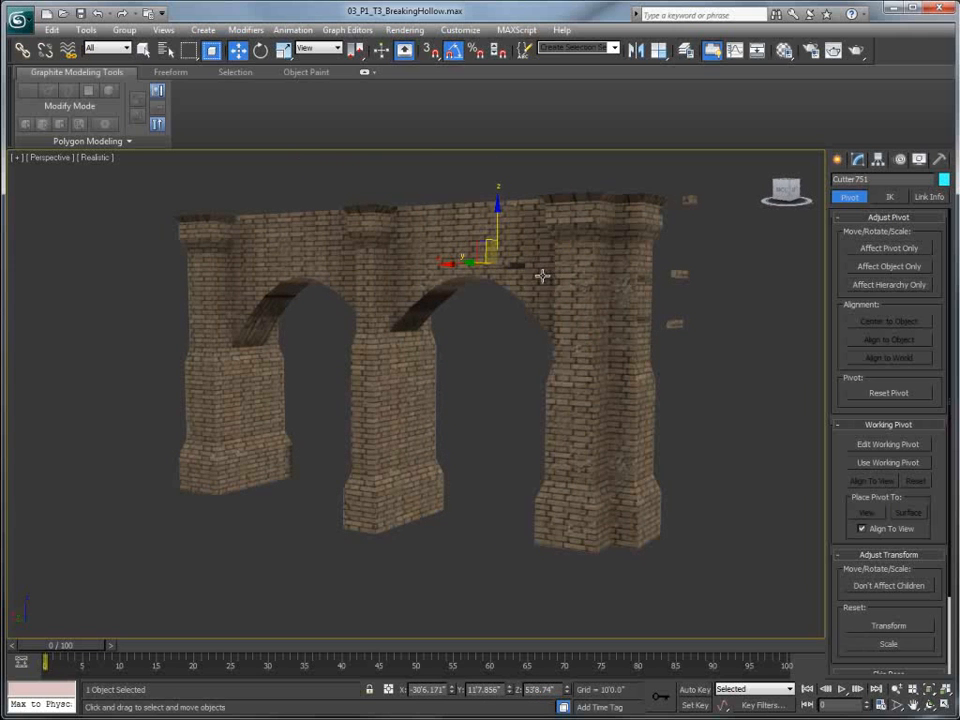
alt+middle_drag(542, 275, 424, 568)
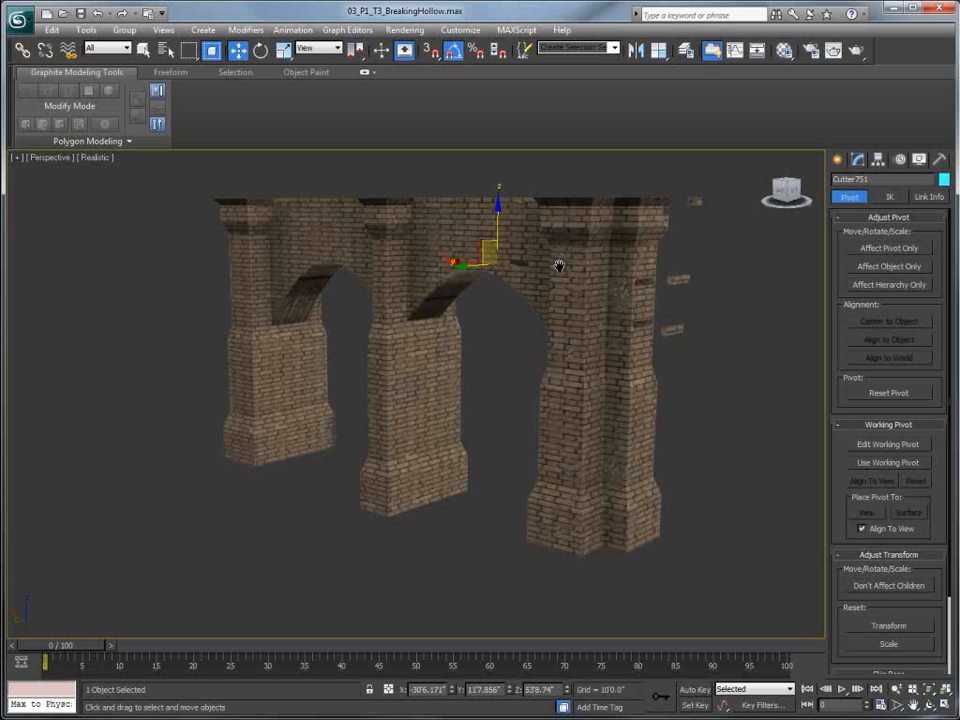
alt+middle_drag(561, 260, 549, 274)
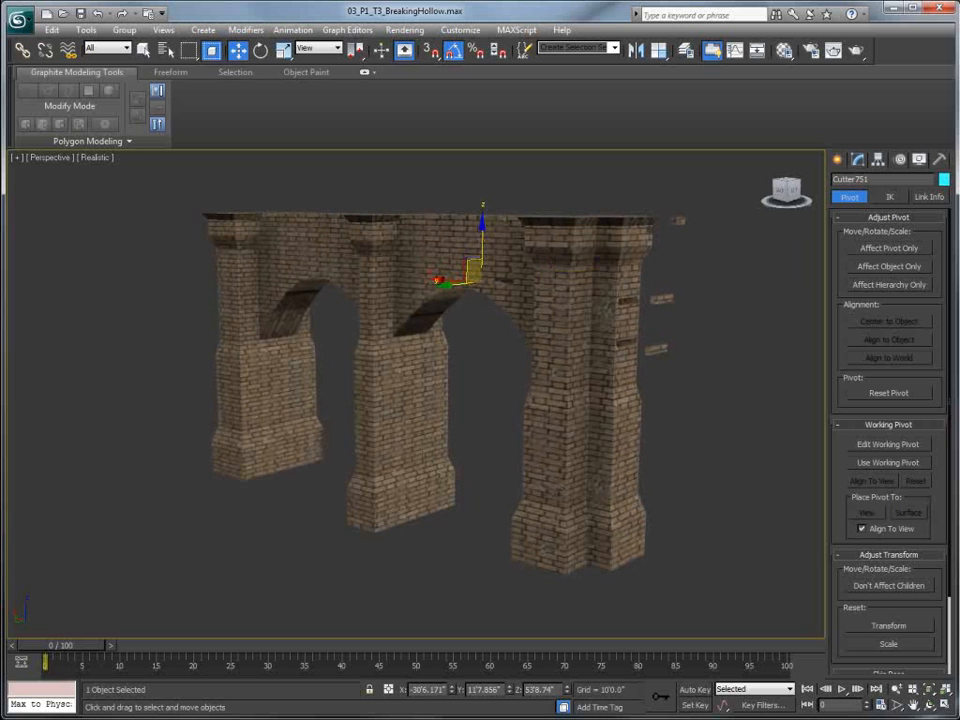
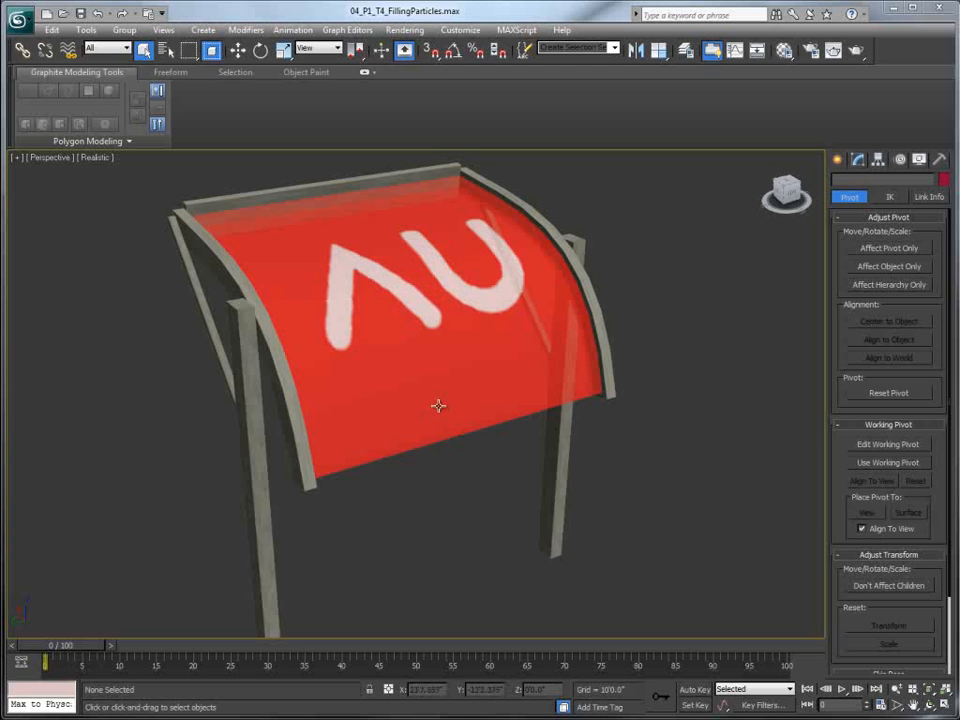
- Select the red glass roof and open Particle View beside the canopy
click(399, 334)
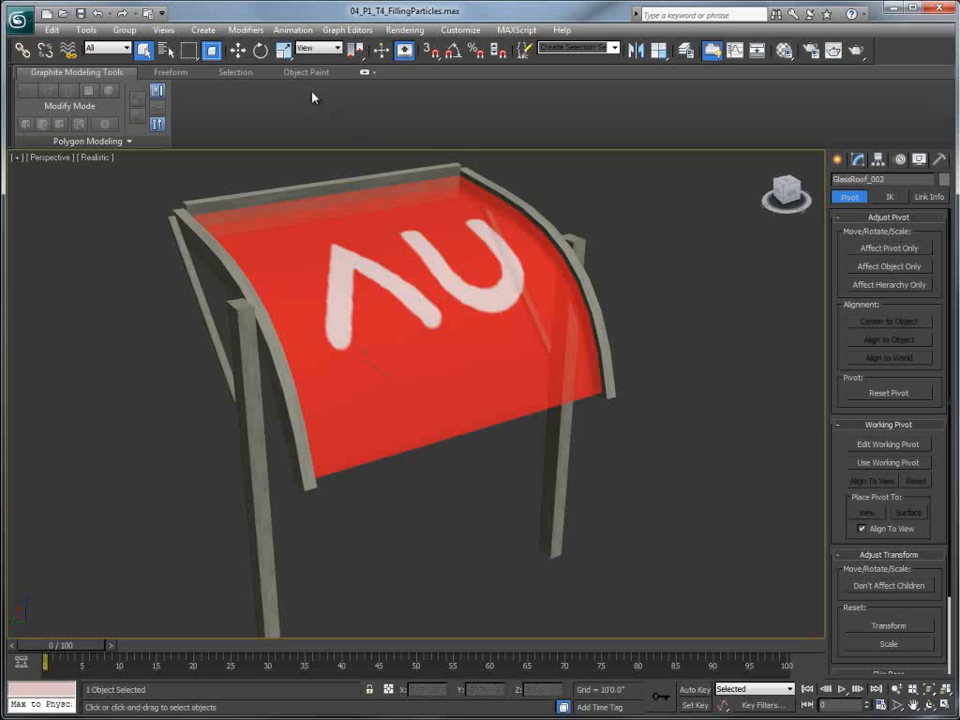
click(352, 30)
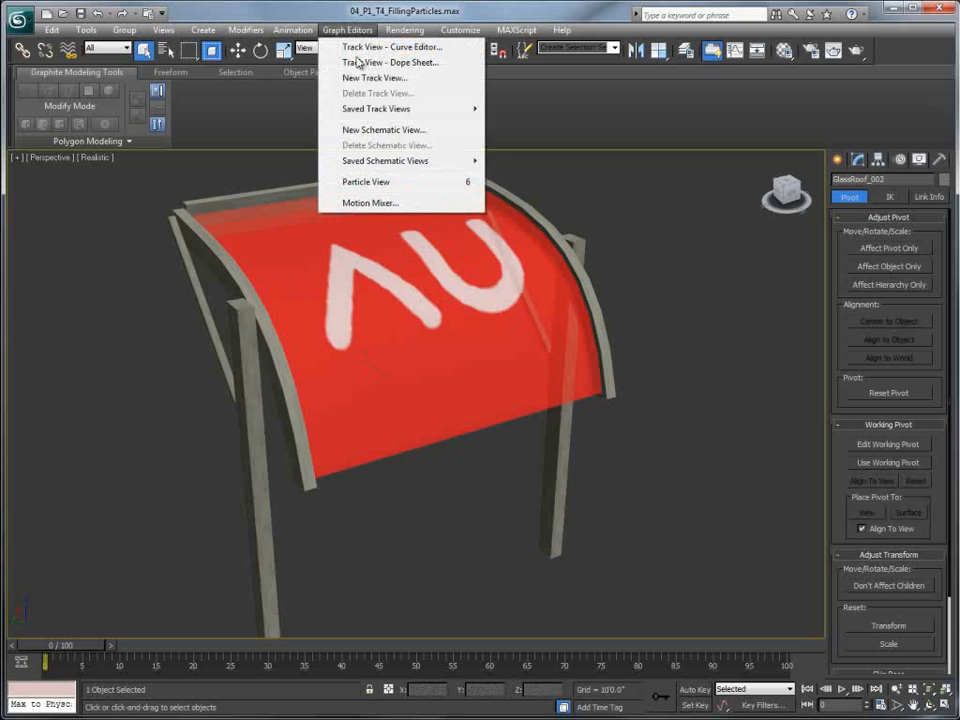
click(372, 182)
middle_drag(572, 246, 767, 274)
drag(313, 73, 334, 86)
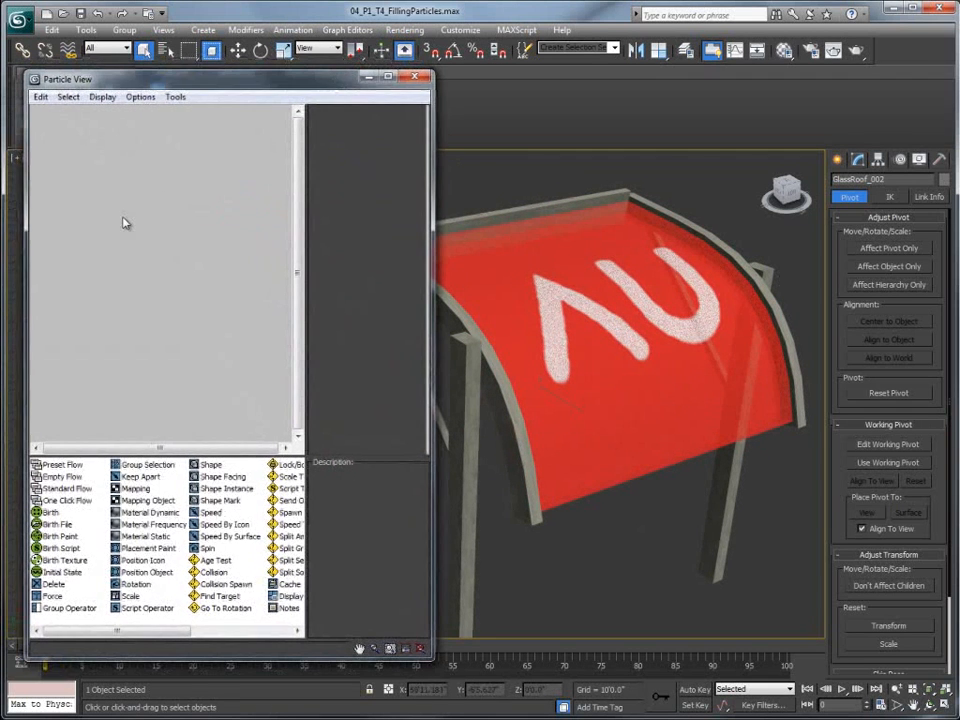
alt+middle_drag(578, 281, 516, 249)
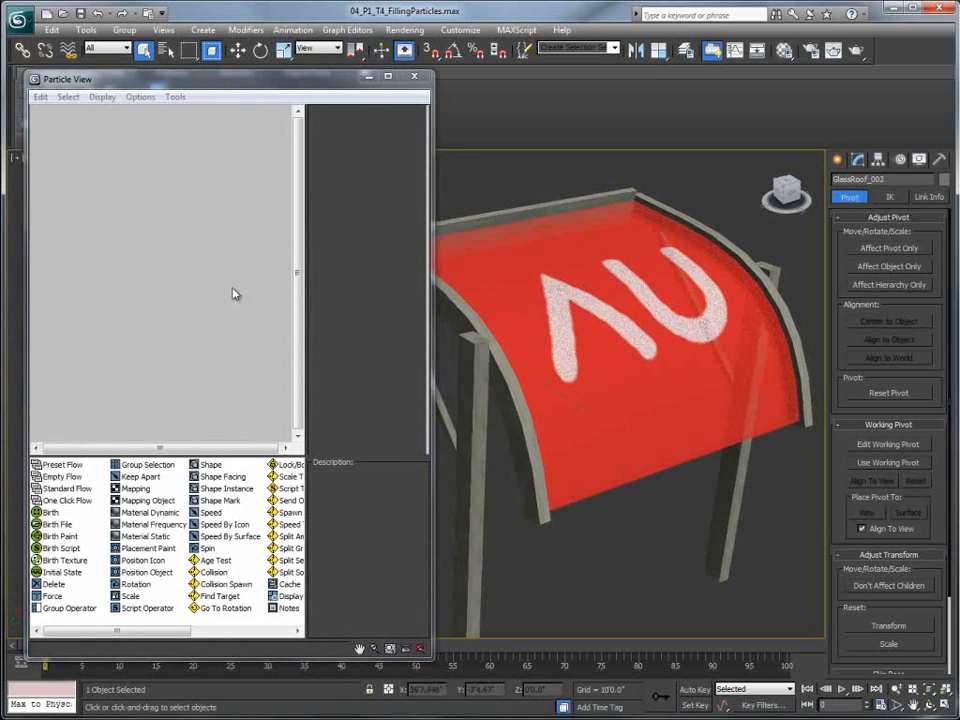
- Add a Standard Flow to the empty particle diagram and delete its Speed operator
drag(50, 490, 94, 184)
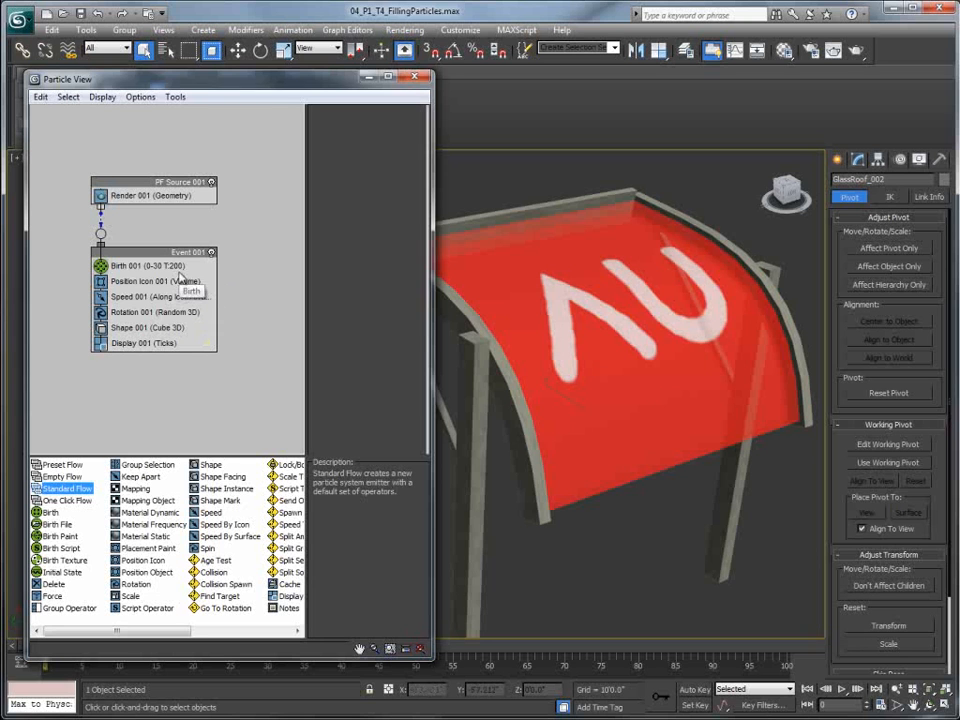
click(116, 298)
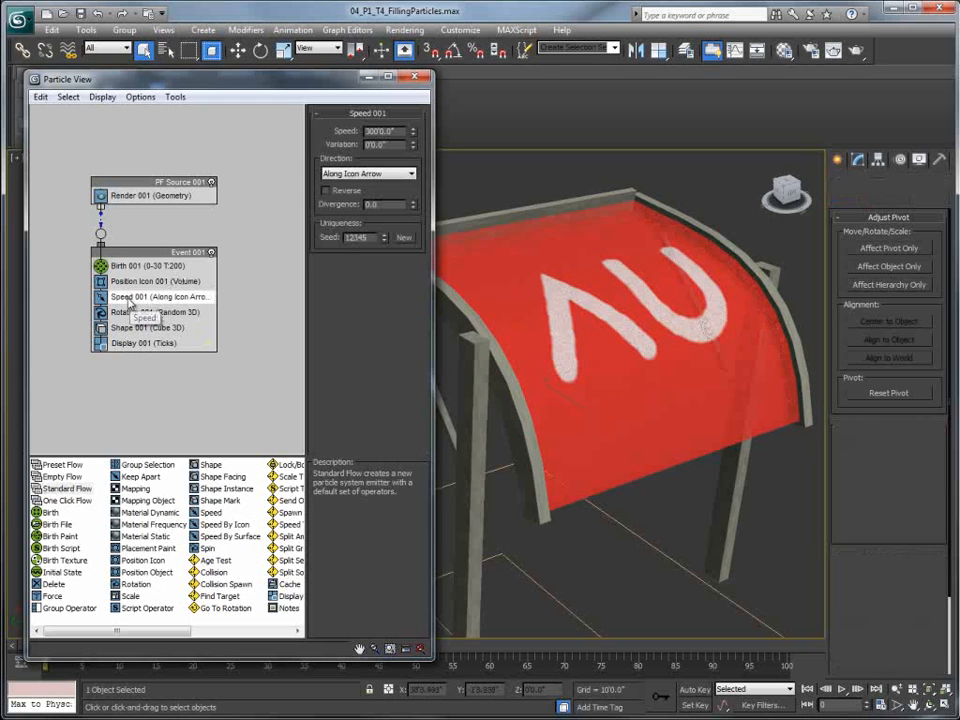
right_click(127, 299)
click(164, 461)
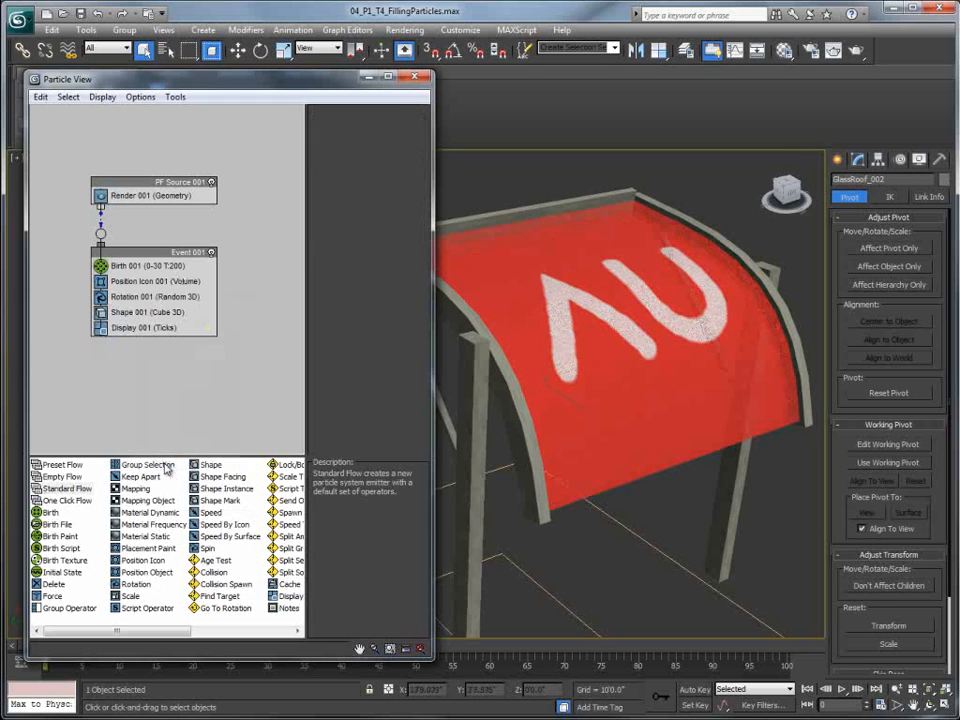
- Set the Birth operator's Emit Stop to frame 0
middle_drag(490, 470, 548, 358)
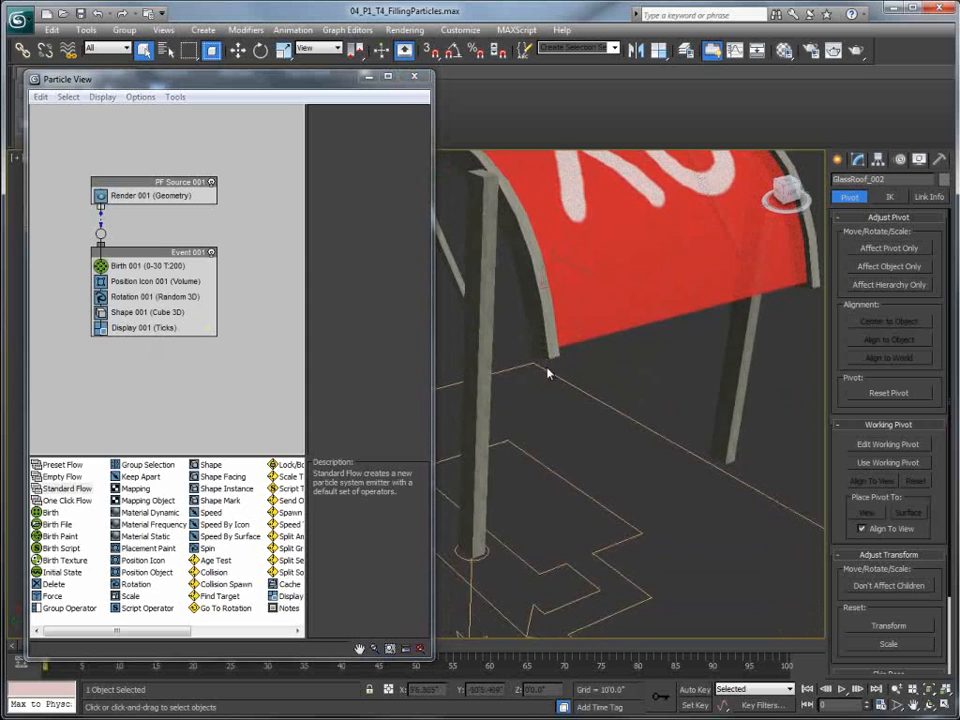
middle_drag(664, 337, 645, 435)
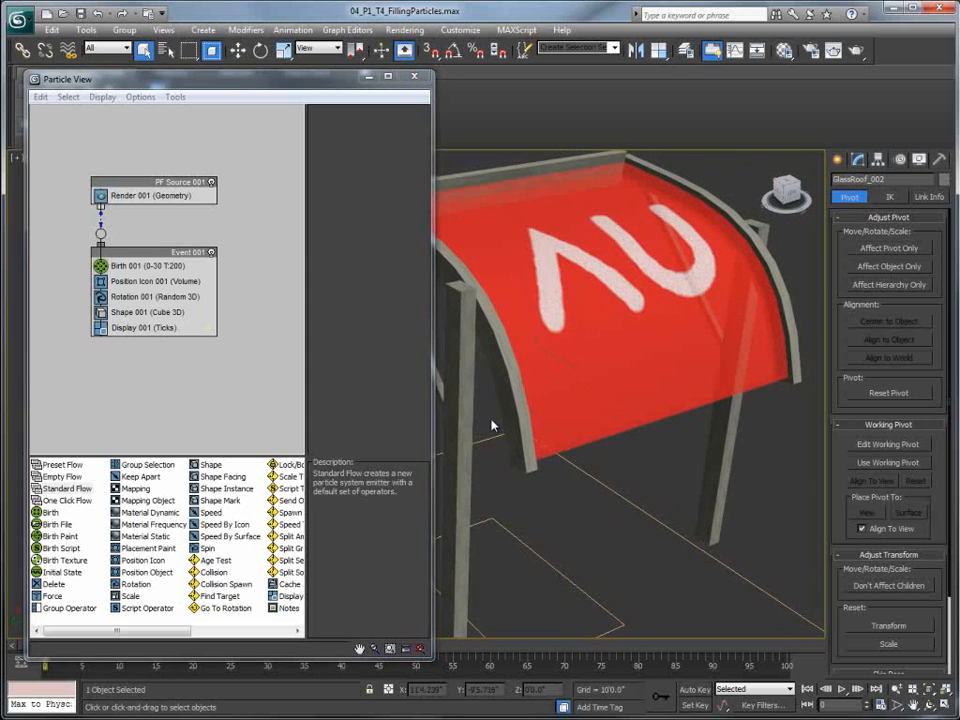
click(160, 267)
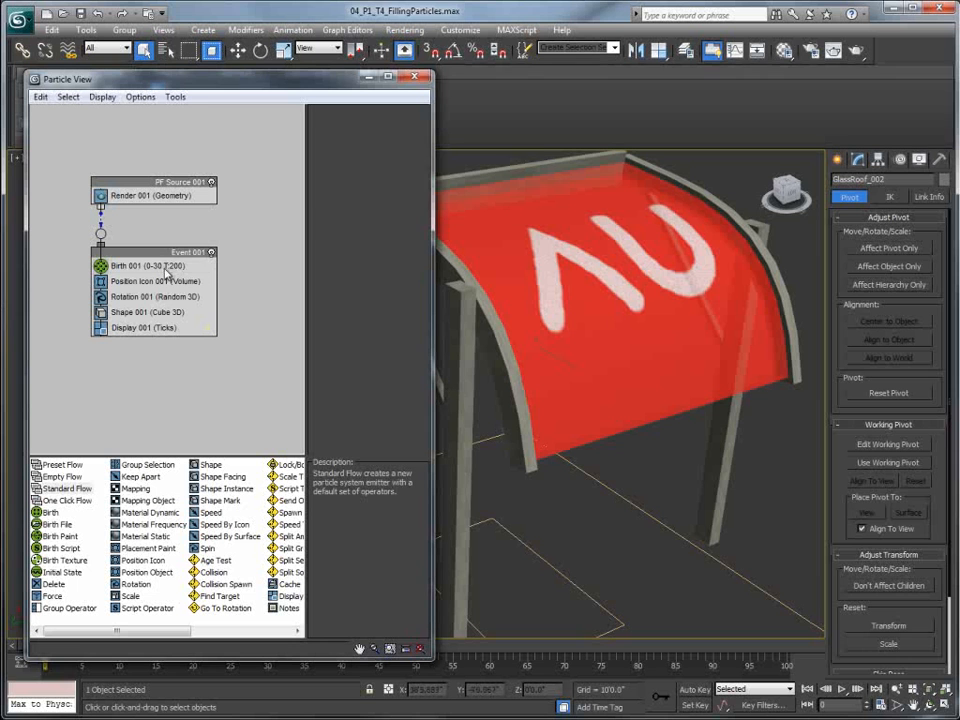
right_click(409, 148)
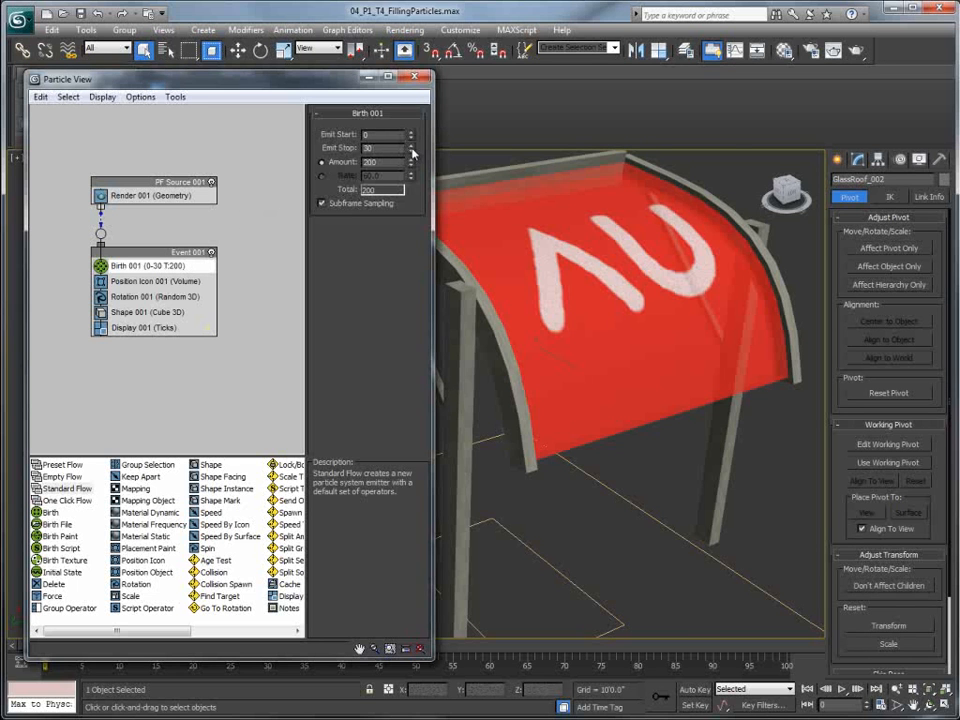
middle_drag(602, 557, 599, 483)
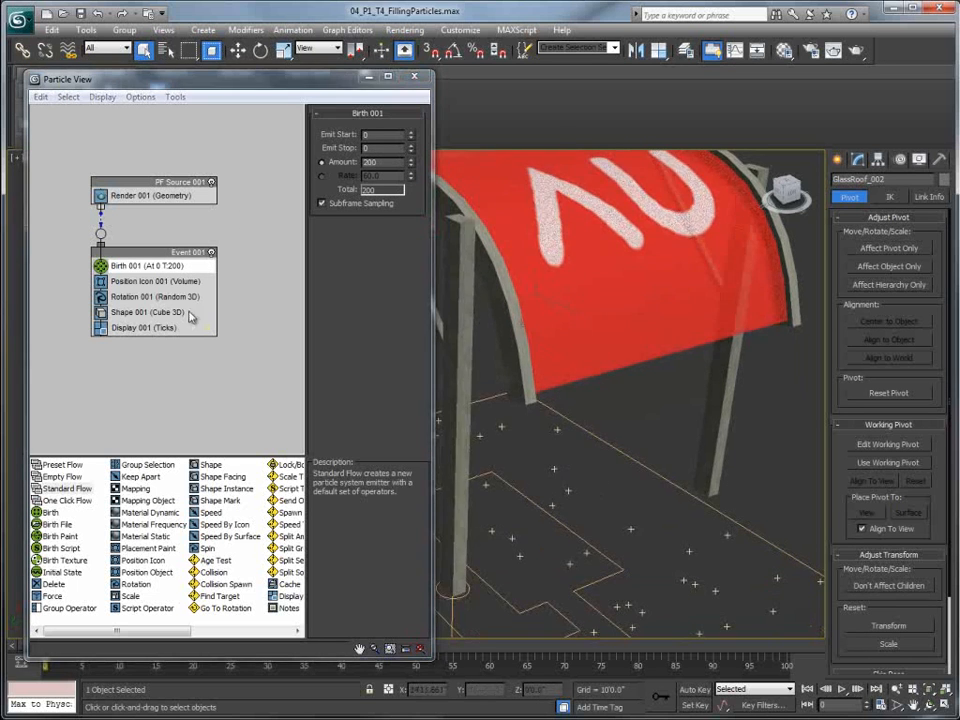
- Set the PF Source's viewport quantity multiplier to 100%
click(156, 197)
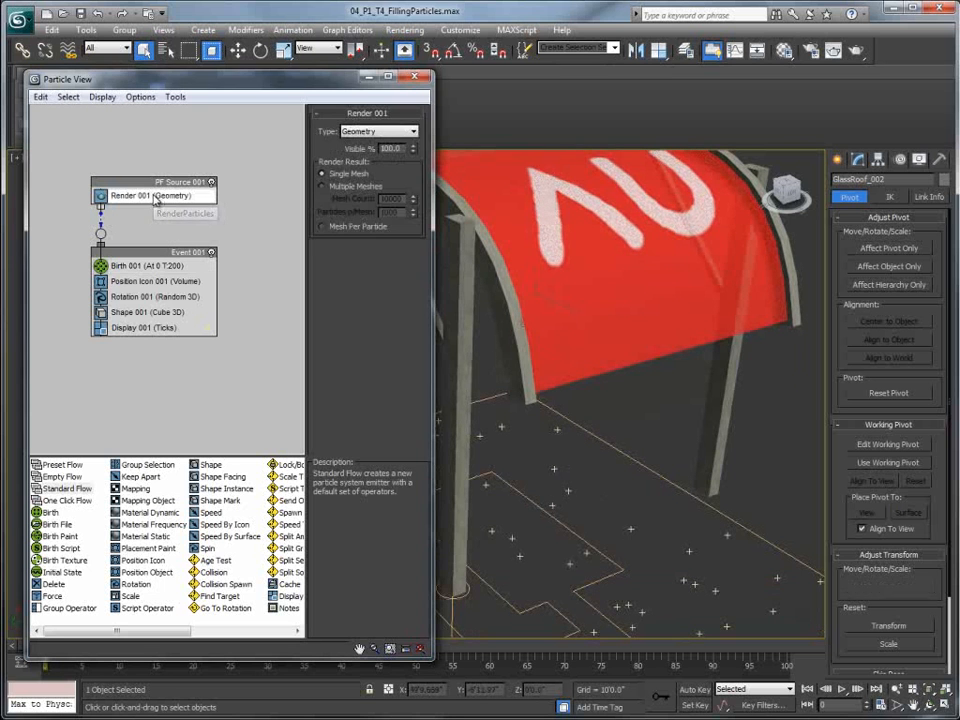
click(163, 184)
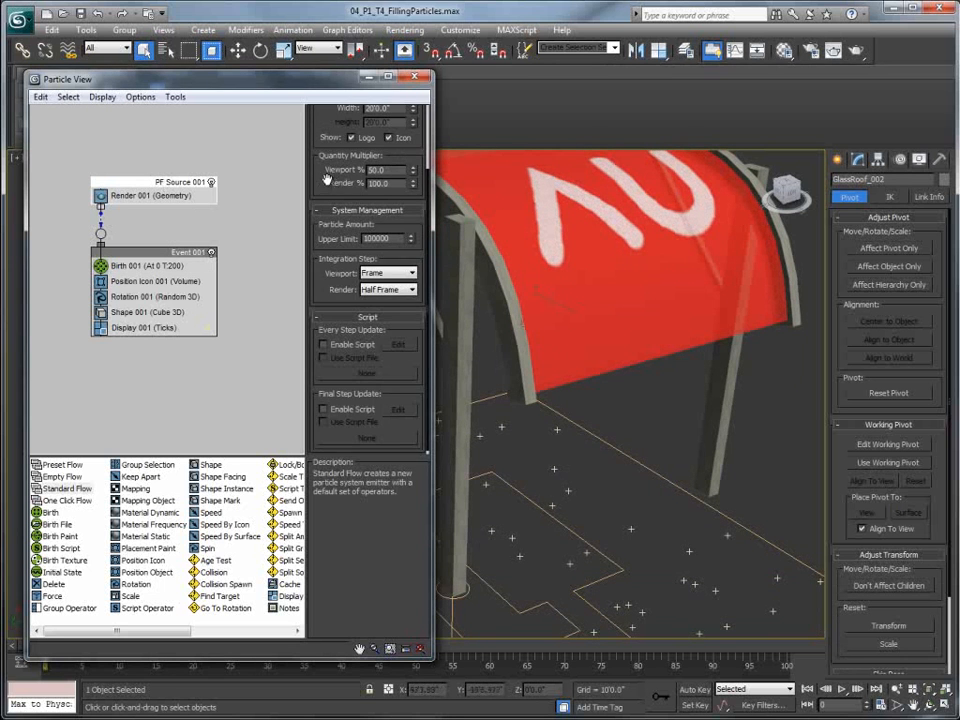
scroll(345, 205, up, 2)
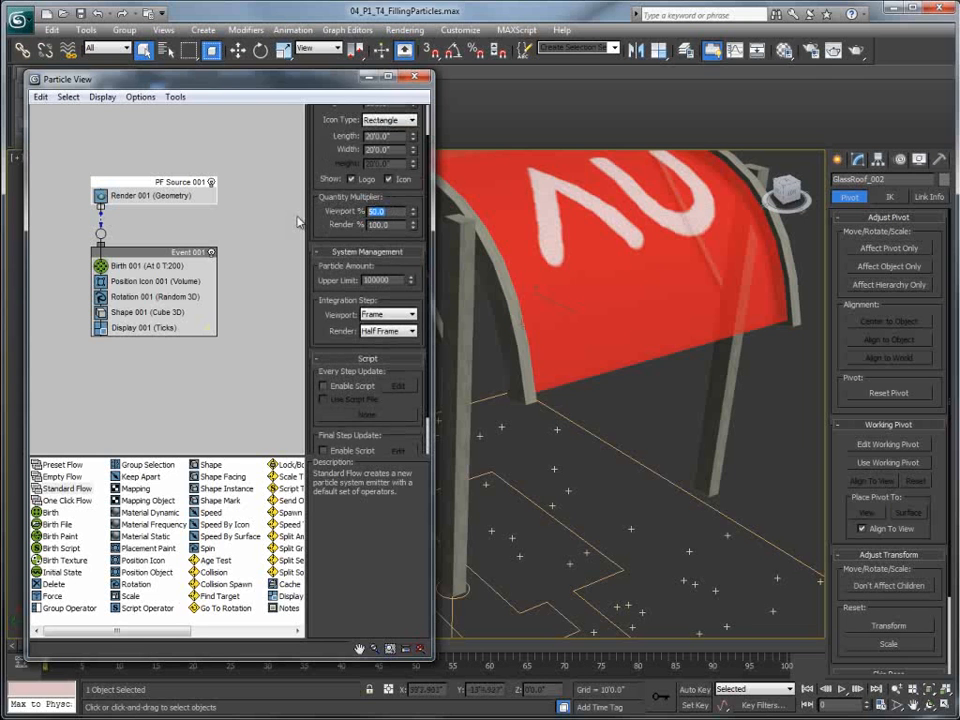
double_click(390, 211)
text(1)
key(Return)
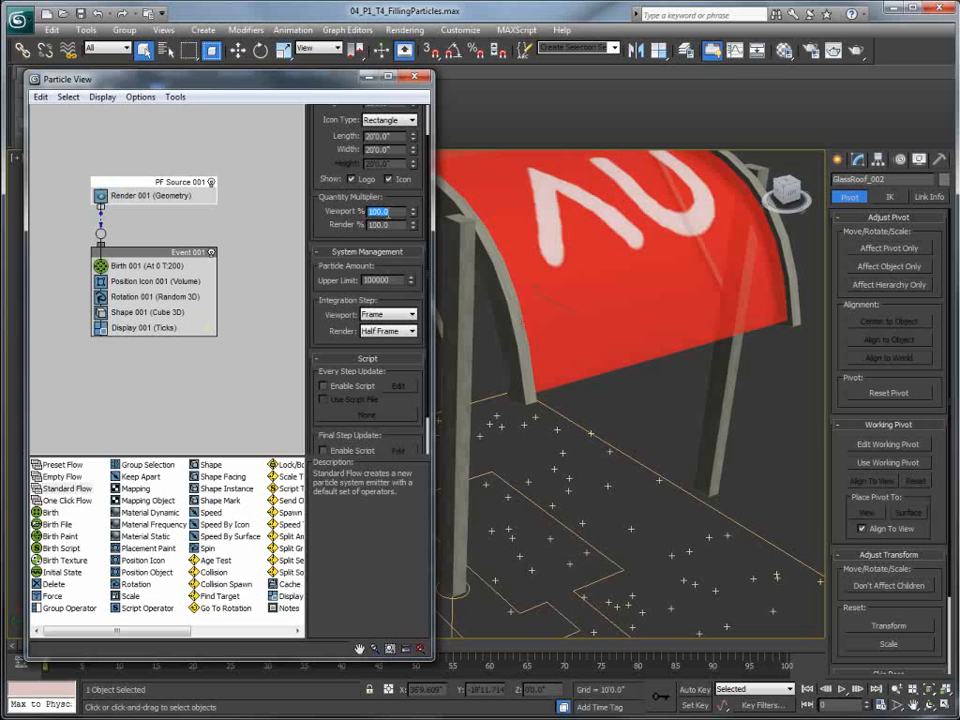
- Set the Display operator's type to Geometry and reduce the cube Shape's size to 0'2.4"
click(140, 327)
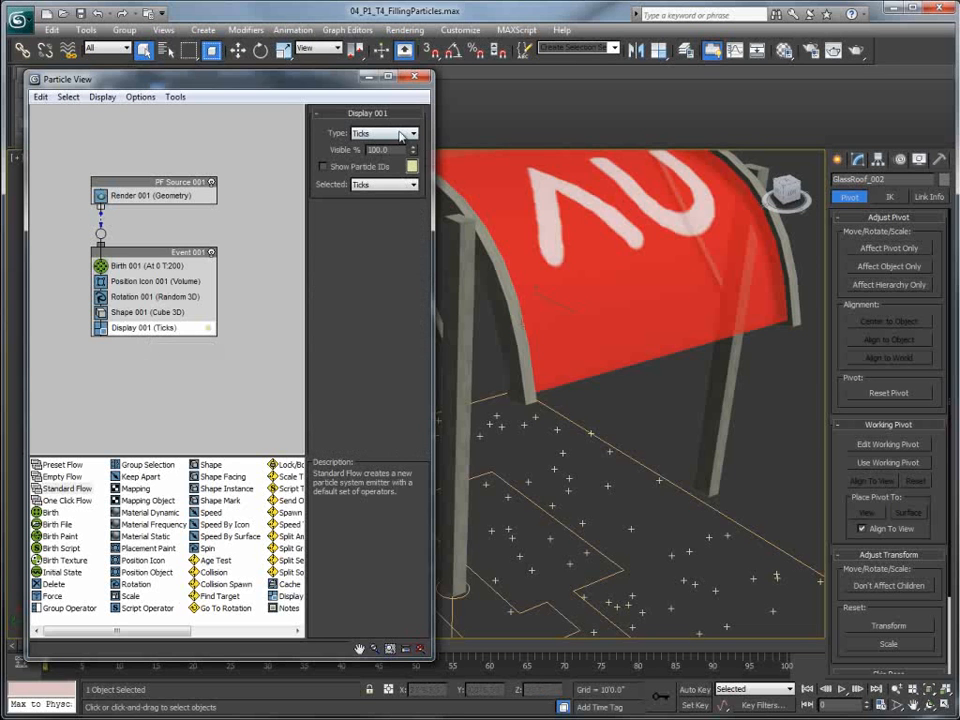
click(402, 132)
click(391, 201)
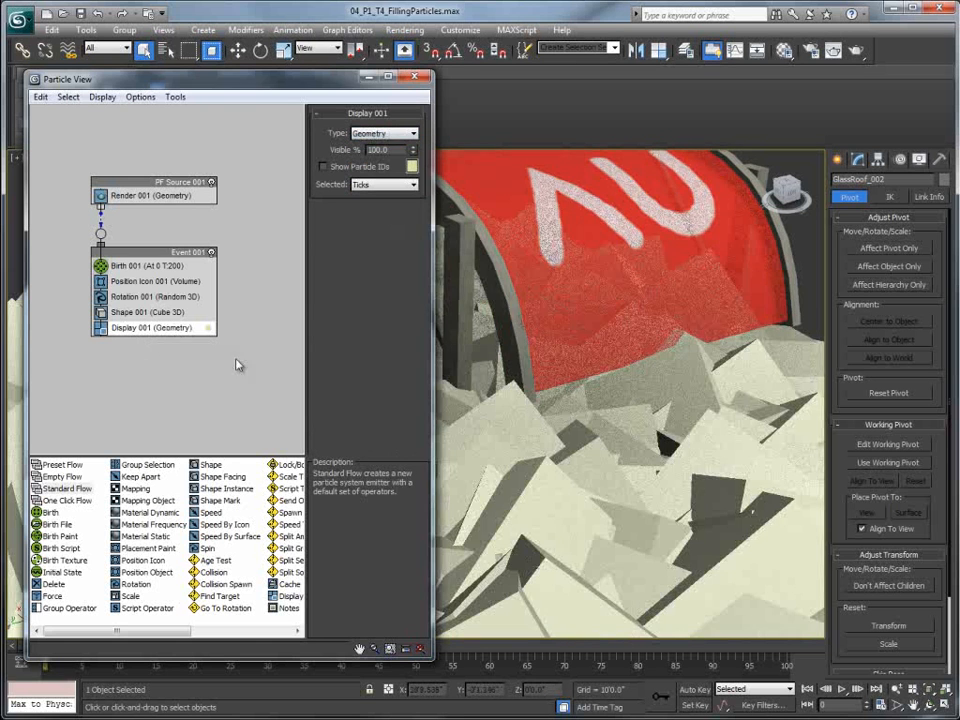
click(165, 312)
drag(414, 193, 418, 272)
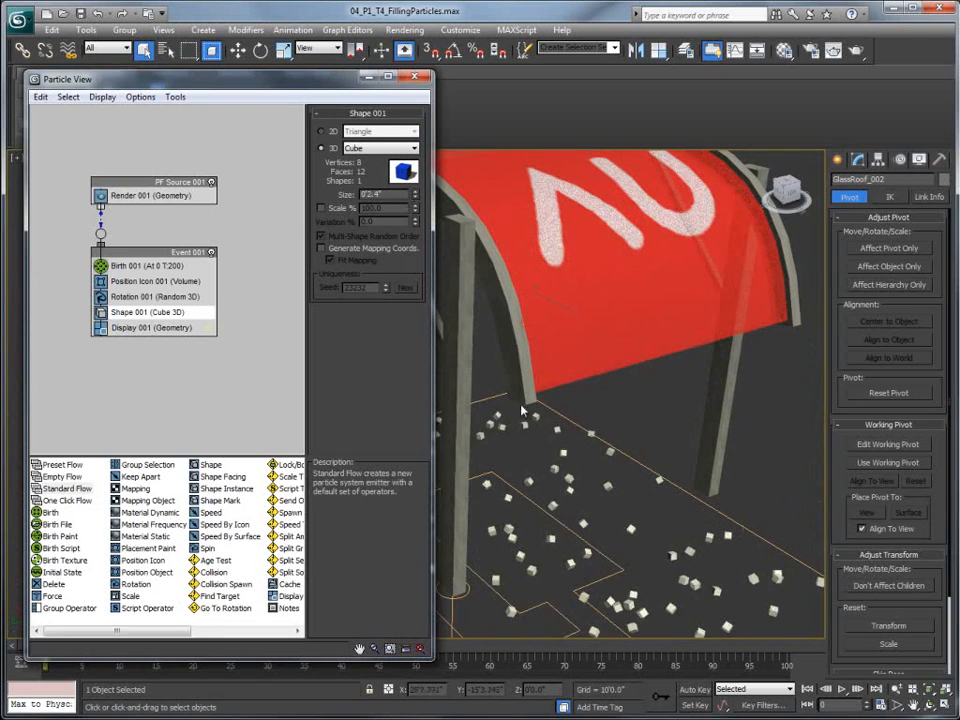
alt+middle_drag(667, 514, 538, 219)
scroll(660, 504, down, 3)
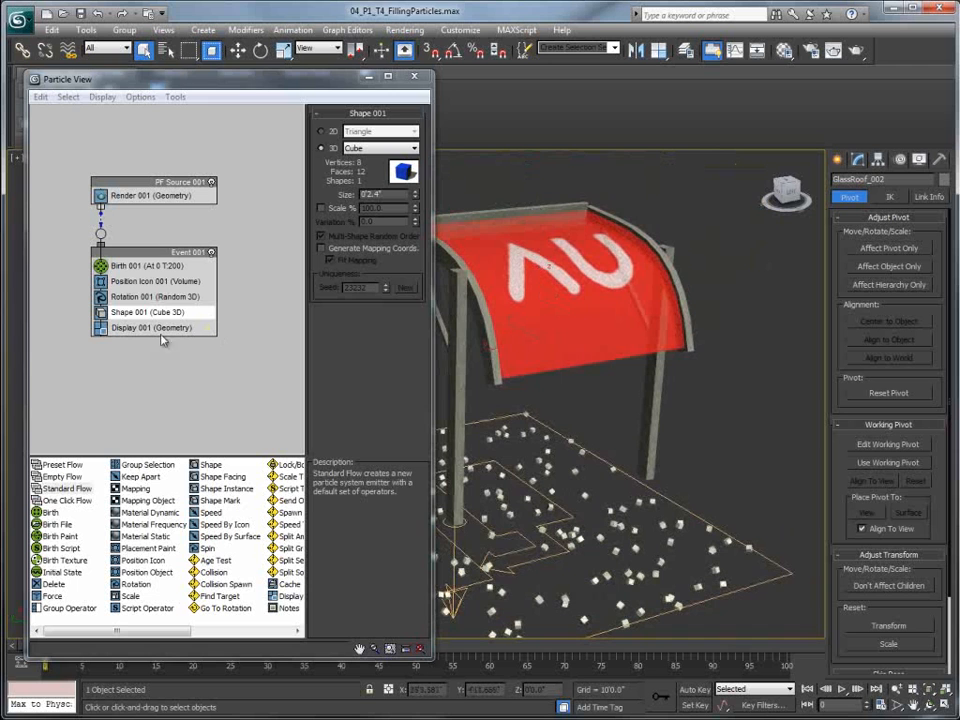
- Replace the Position Icon operator with a Position Object operator that emits from the Volume of the red glass roof
click(153, 282)
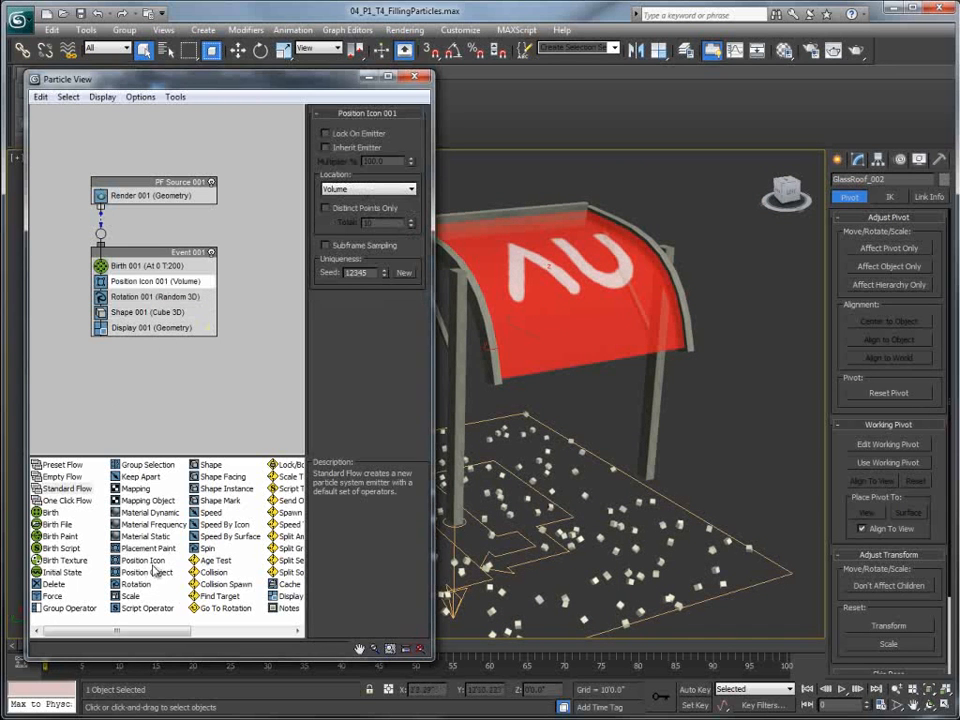
drag(144, 578, 162, 289)
click(152, 283)
click(329, 258)
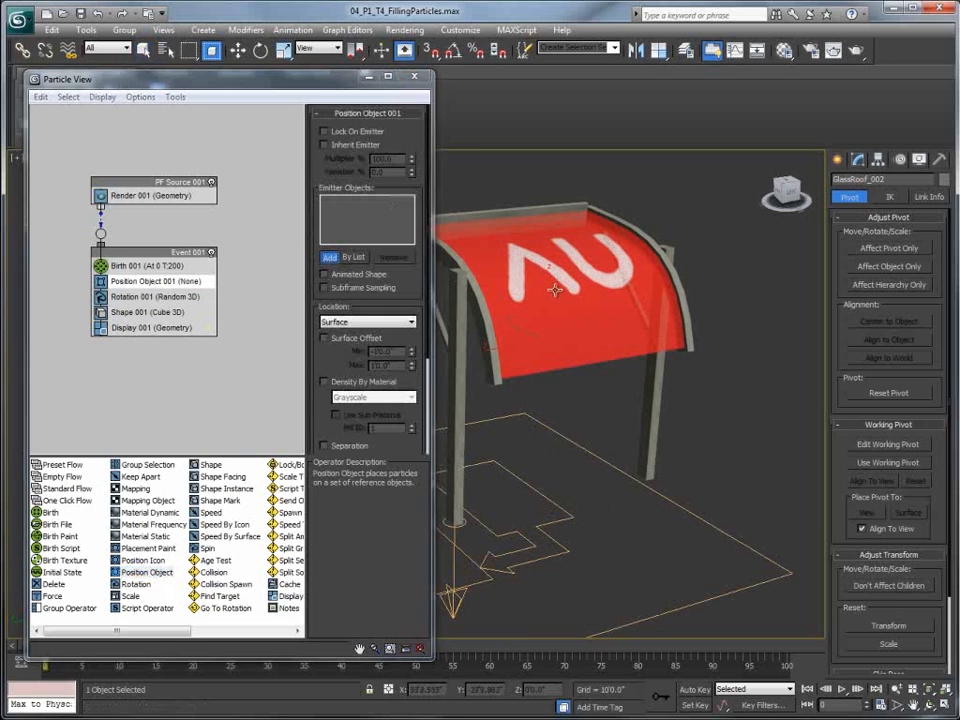
click(553, 289)
scroll(549, 287, up, 4)
alt+middle_drag(599, 293, 575, 300)
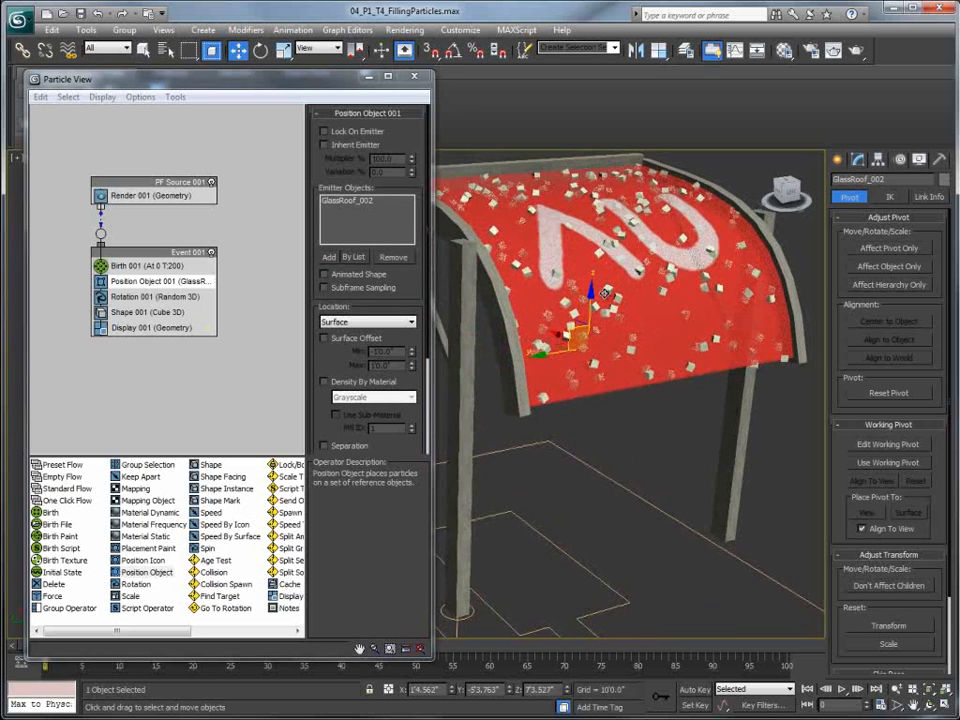
click(350, 321)
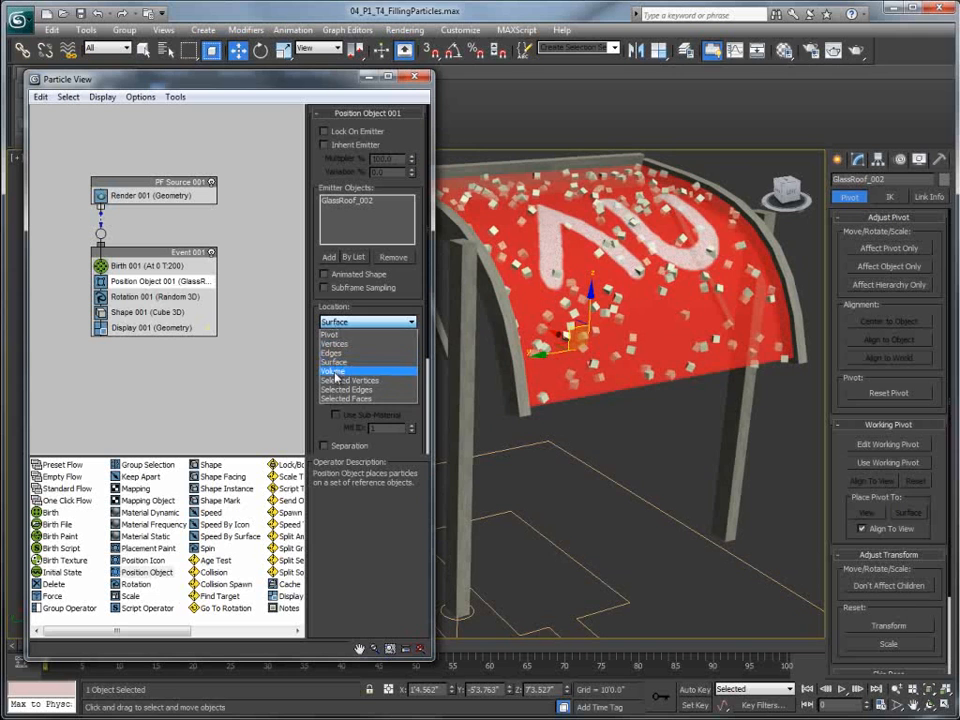
click(333, 371)
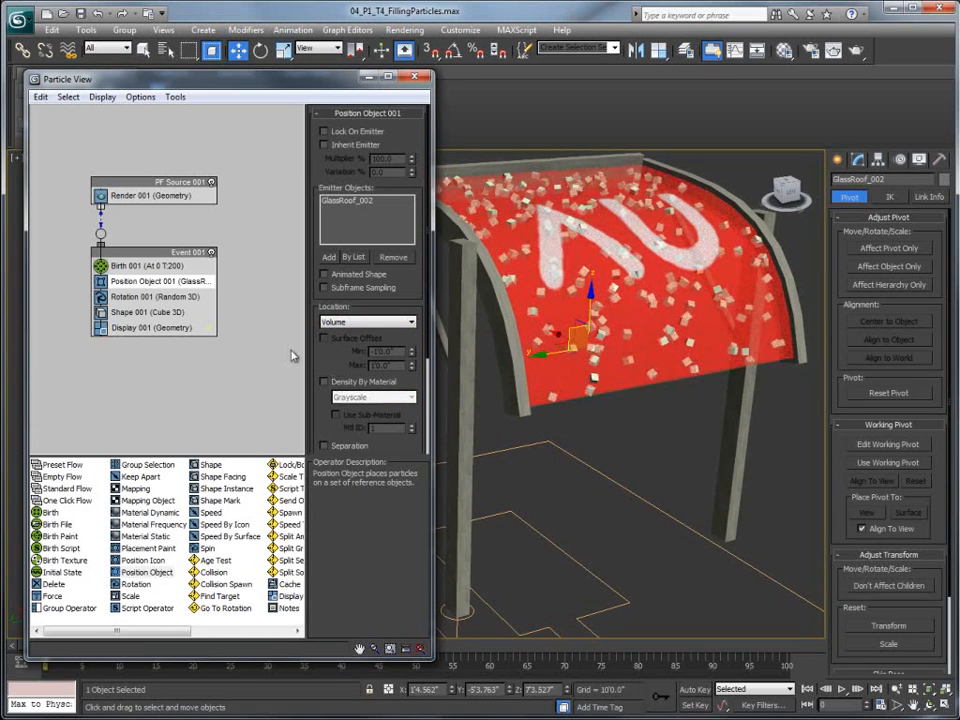
- Raise the Birth amount to 359 and set the cube Shape's size to 0'2.28"
click(150, 266)
drag(410, 161, 405, 96)
click(164, 313)
mouse_move(414, 194)
mouse_down()
mouse_move(405, 255)
mouse_move(416, 201)
mouse_up()
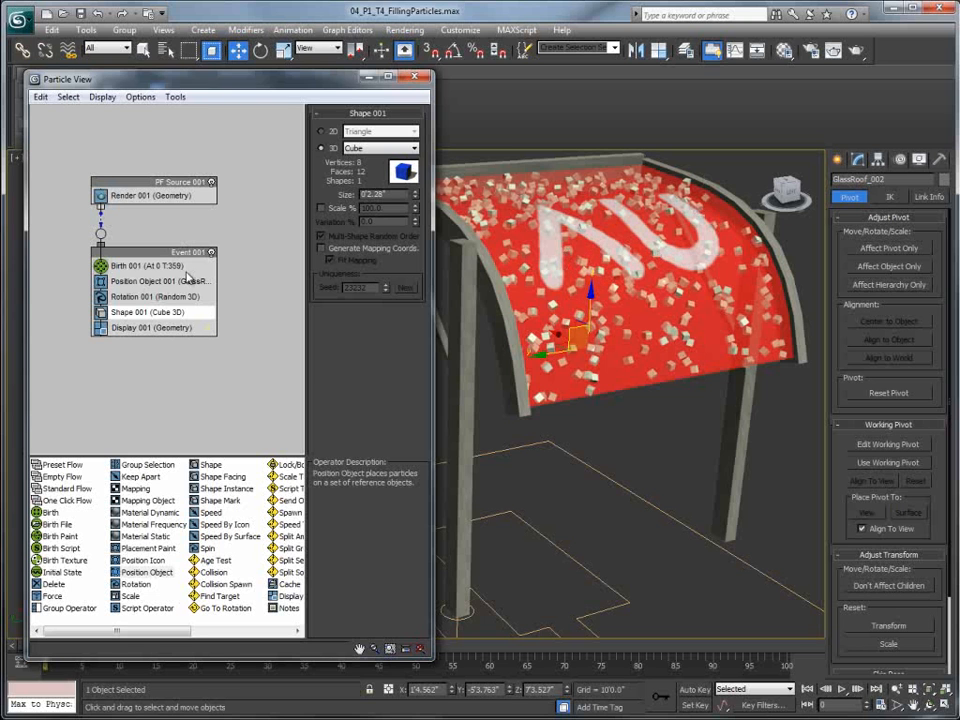
- Add a Material Static operator below the Shape operator and assign it an instance of the AU material
click(135, 538)
drag(136, 541, 120, 318)
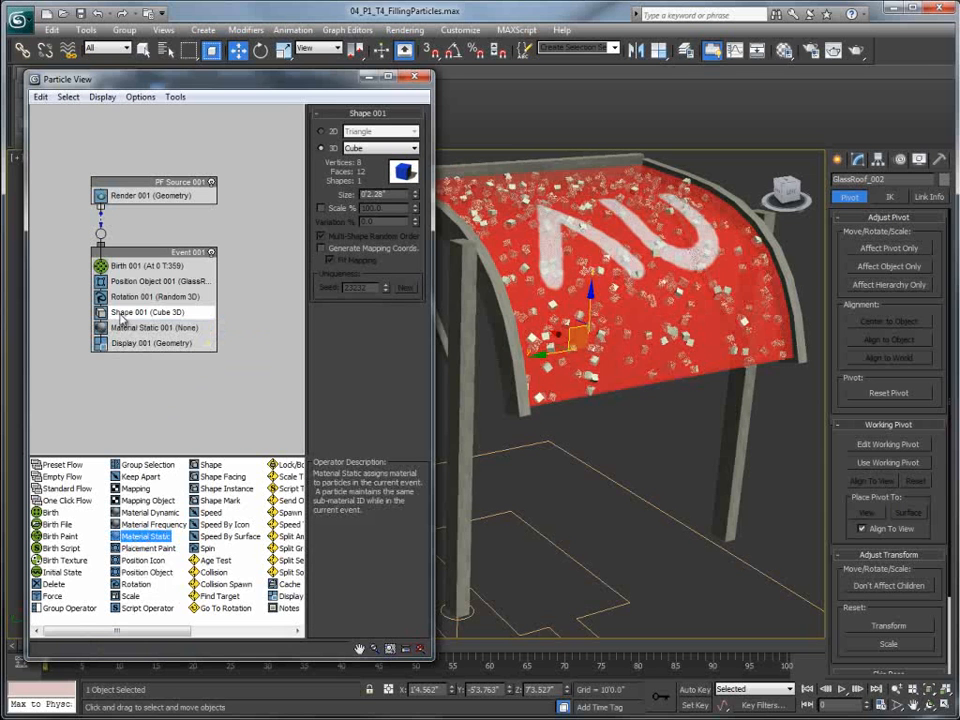
click(147, 328)
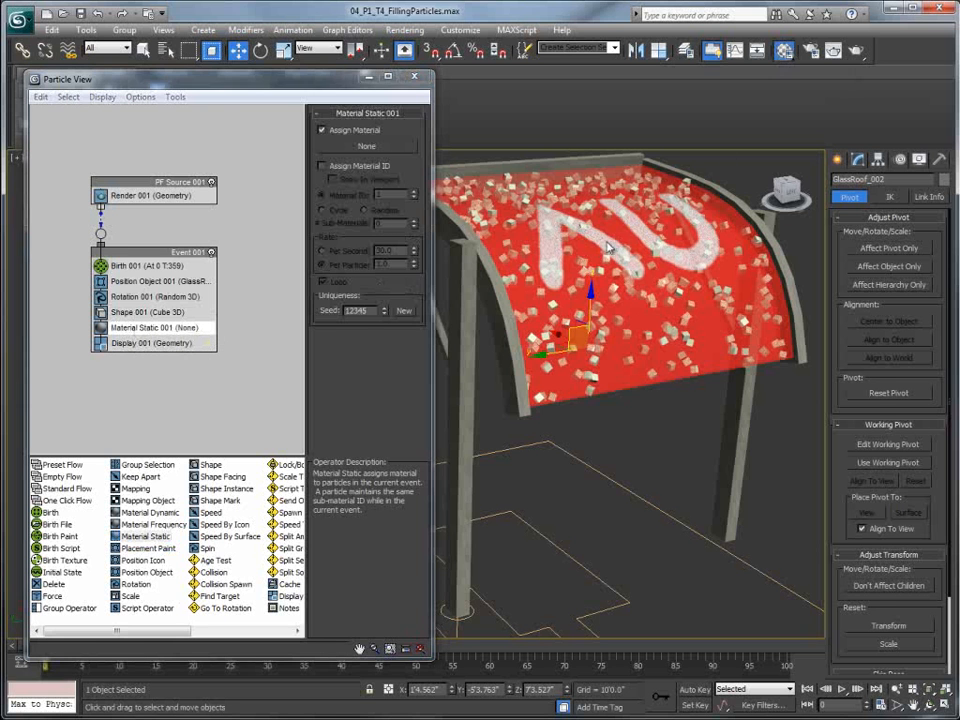
key(m)
drag(724, 180, 368, 146)
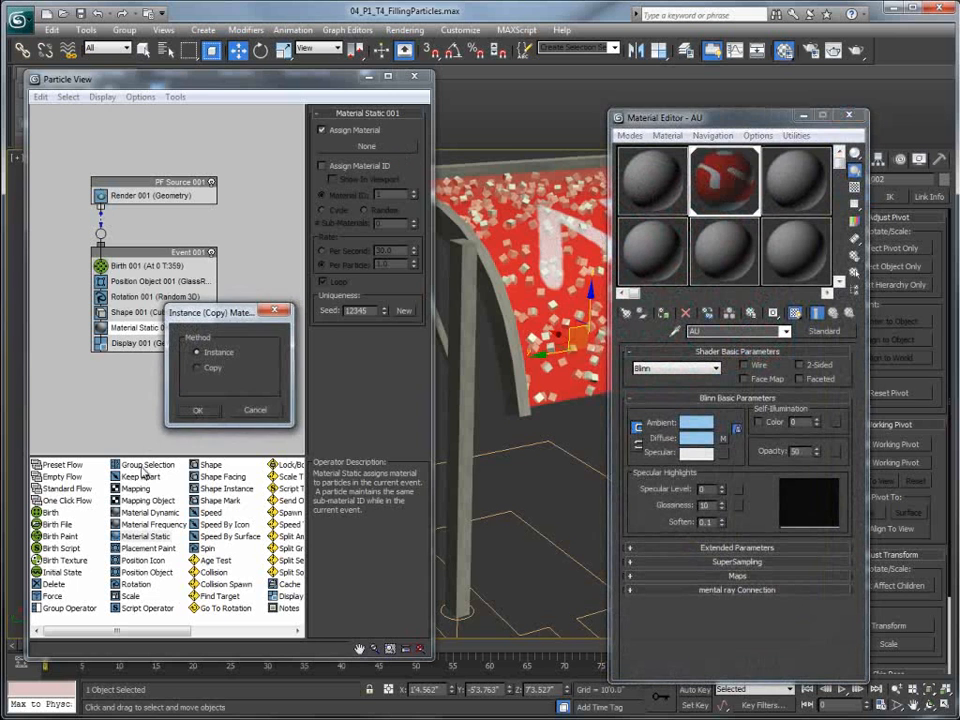
click(200, 410)
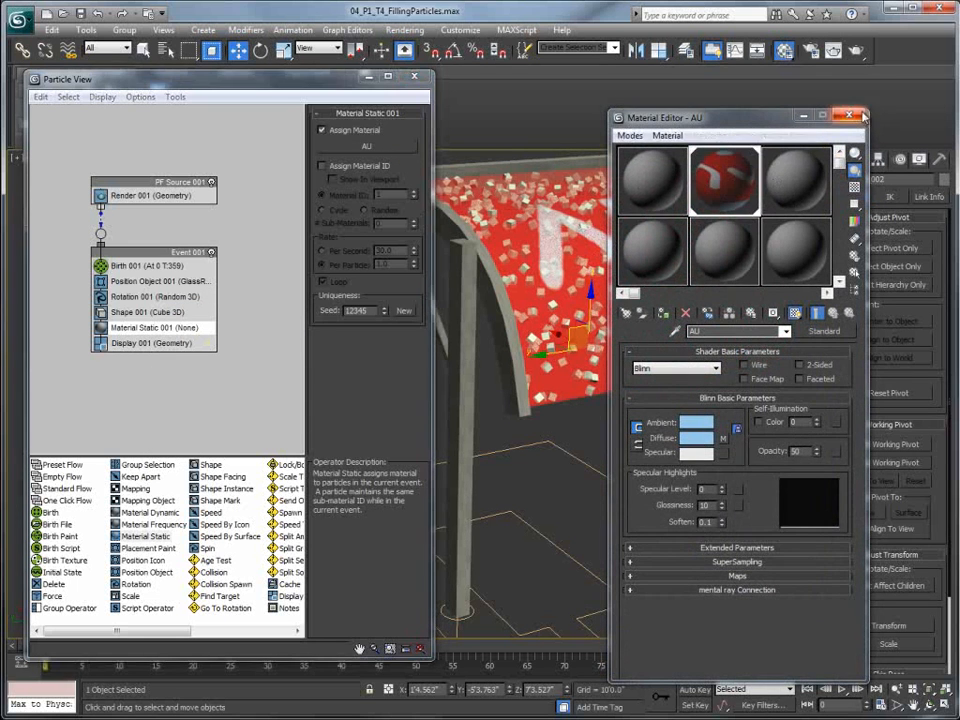
click(860, 117)
- Reorder Event 001 so that the Material Static operator sits directly above the Shape operator
mouse_move(155, 327)
mouse_down()
mouse_move(151, 318)
mouse_move(168, 335)
mouse_up()
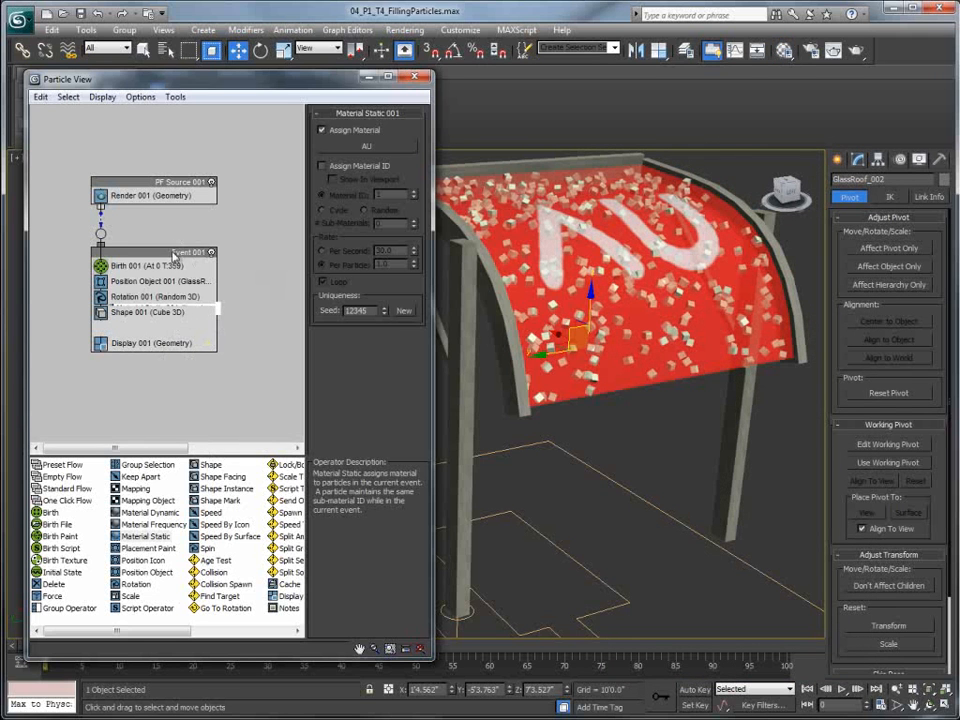
drag(176, 250, 170, 263)
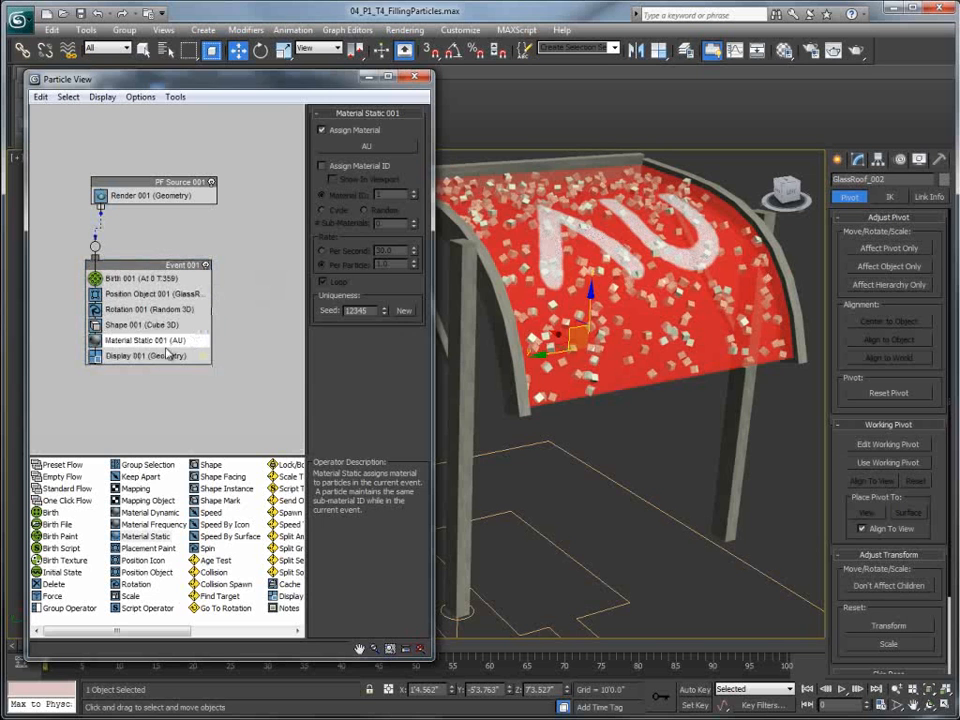
mouse_move(150, 340)
mouse_down()
mouse_move(200, 330)
mouse_move(200, 316)
mouse_move(157, 327)
mouse_up()
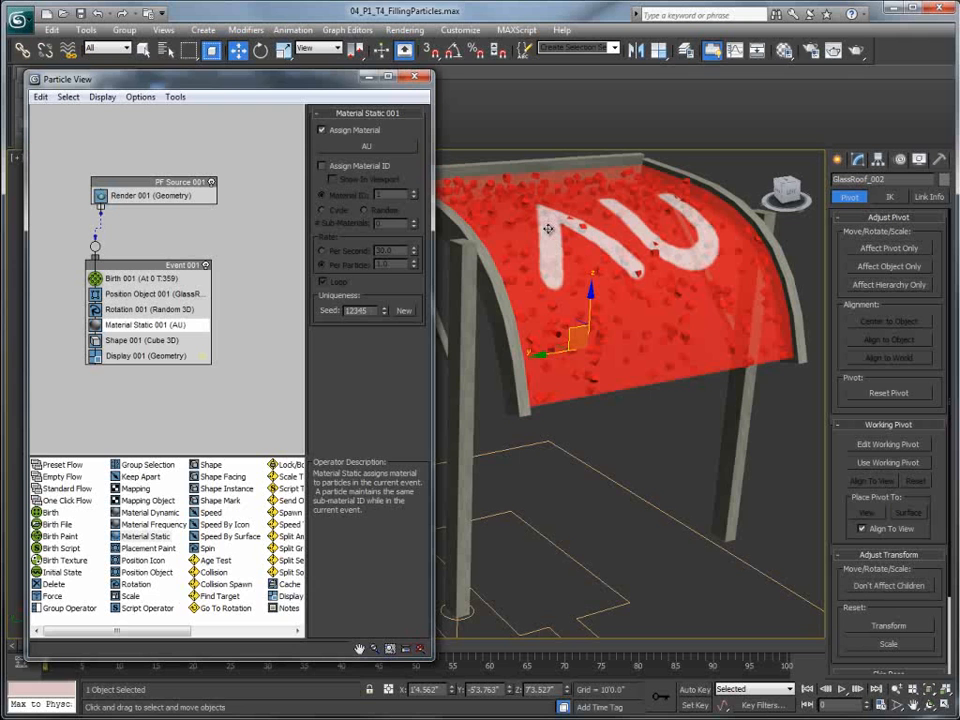
- Insert a Mapping Object operator above the Shape operator and add the red glass roof as its mapping source
drag(126, 505, 128, 342)
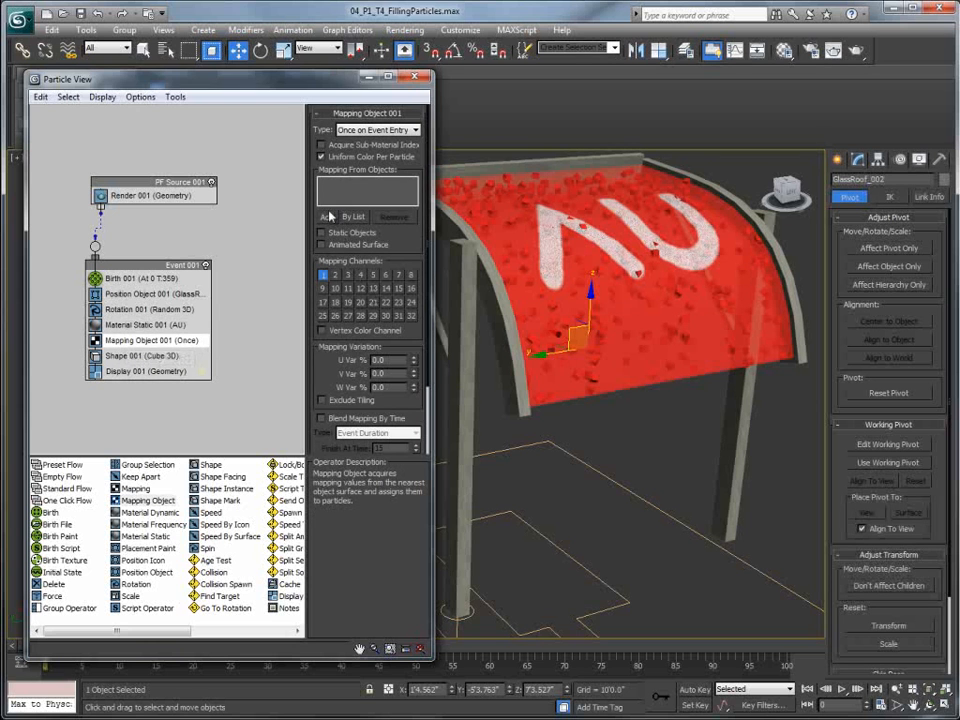
click(330, 216)
click(595, 387)
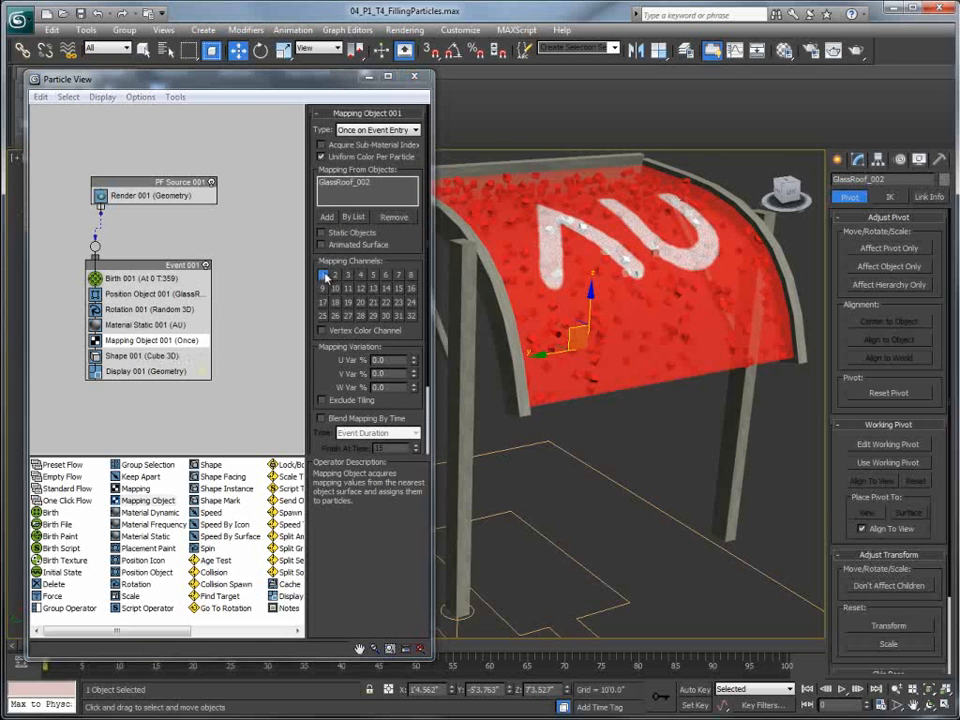
- Set the Birth operator's particle amount to 2000
click(128, 279)
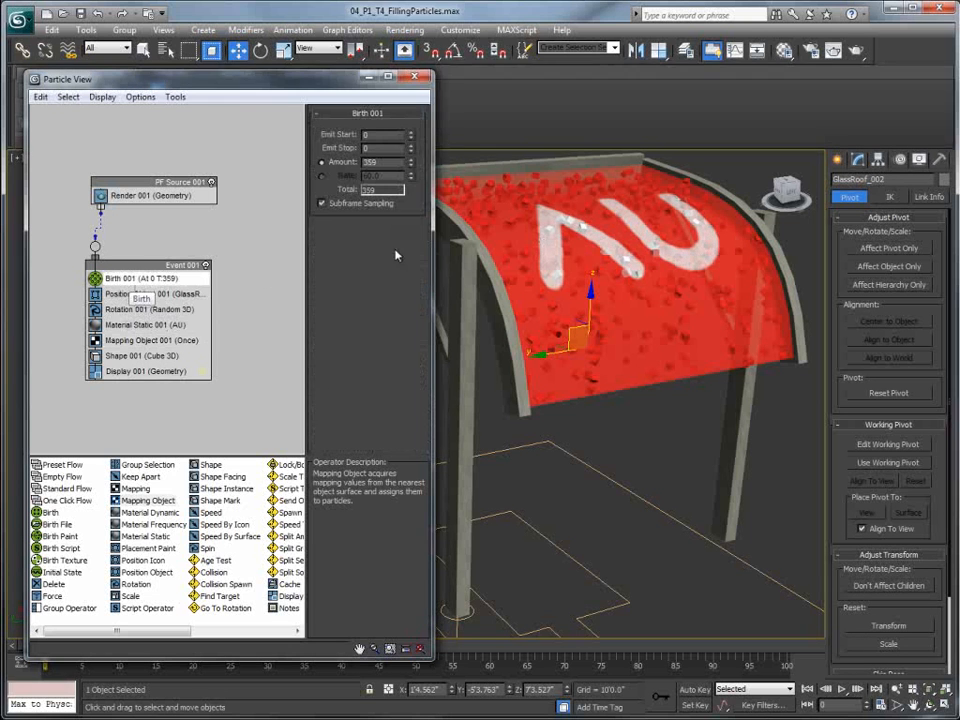
drag(408, 167, 408, 85)
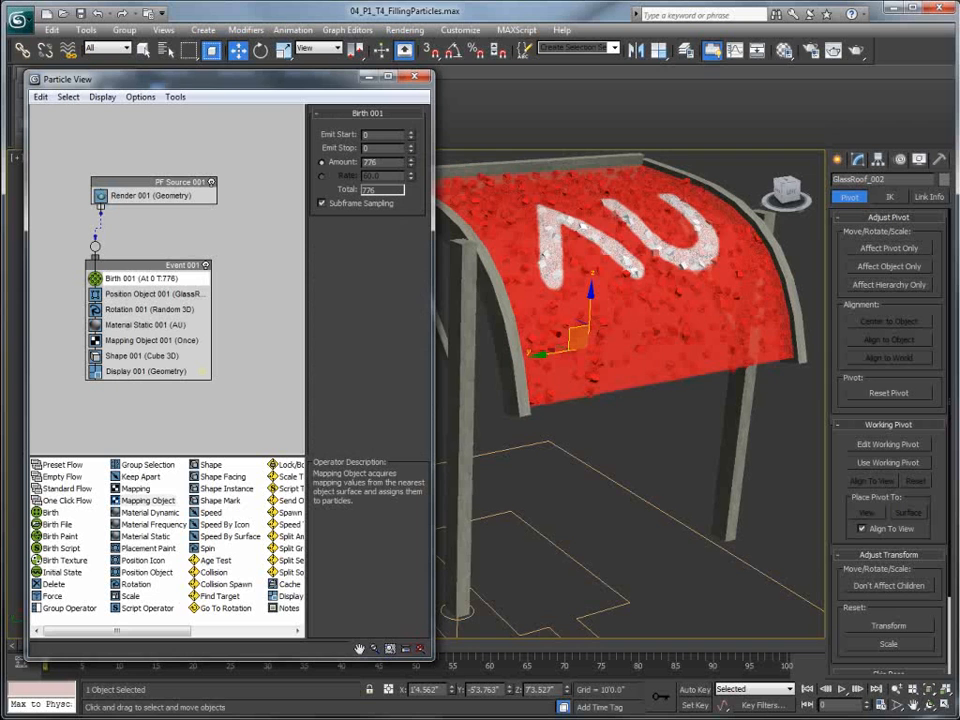
double_click(385, 167)
text(2000)
key(Return)
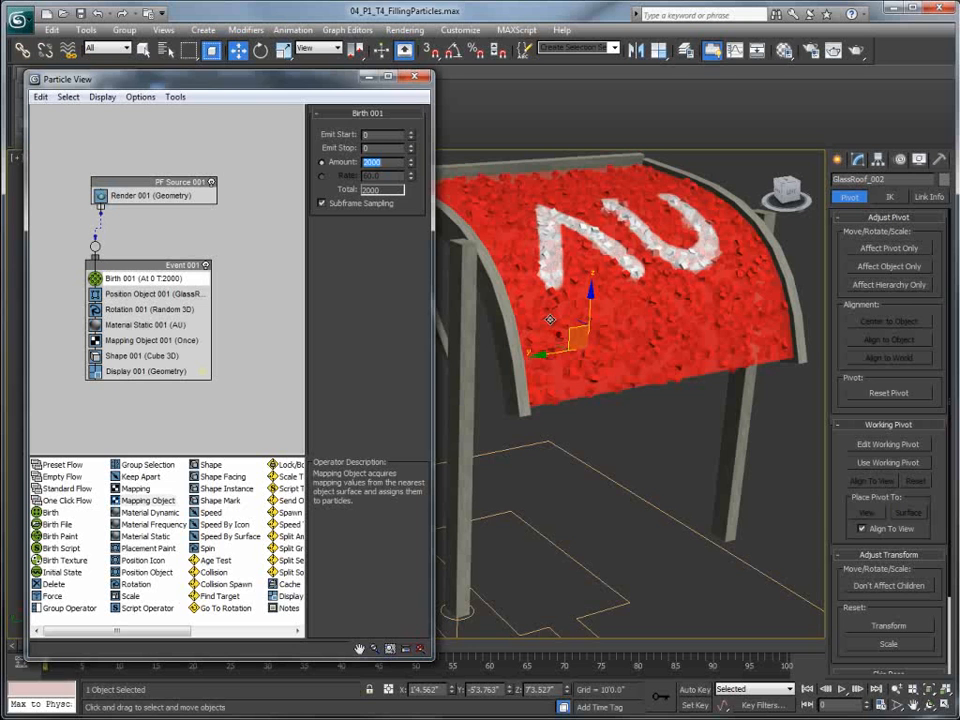
- Hide the solid red glass roof and restore the 02 Show Fragments scene state
right_click(561, 393)
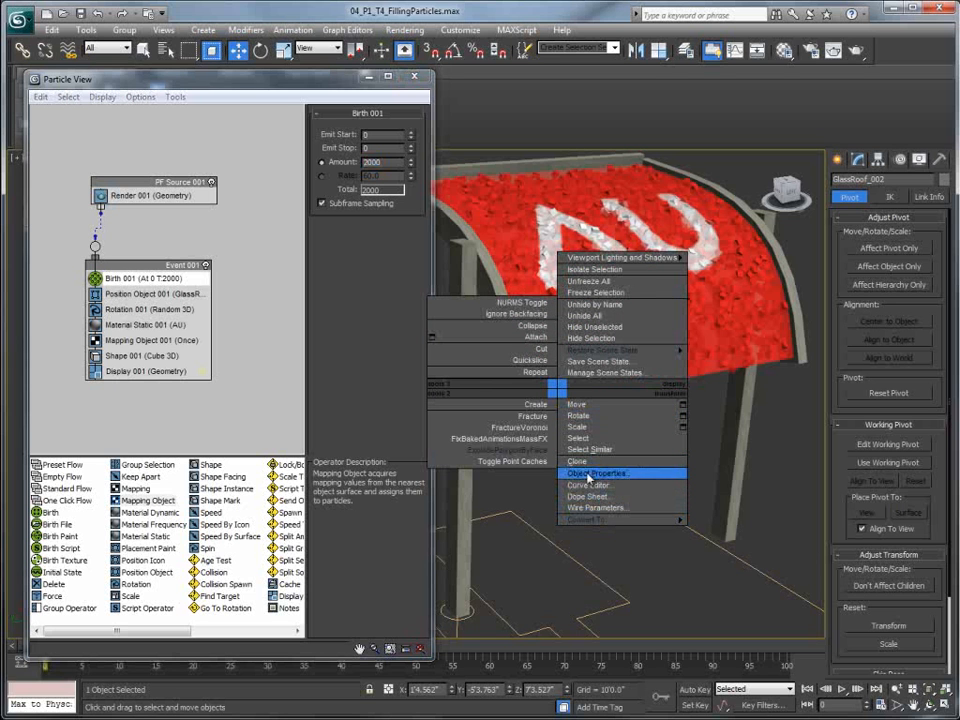
click(590, 337)
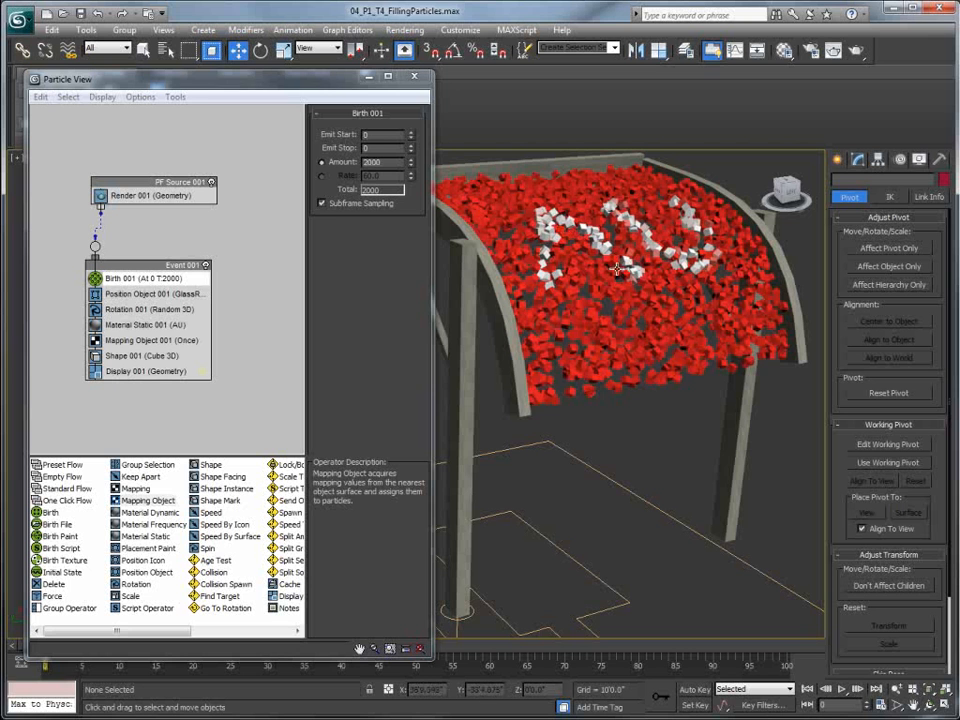
scroll(631, 297, down, 6)
right_click(627, 300)
mouse_move(700, 260)
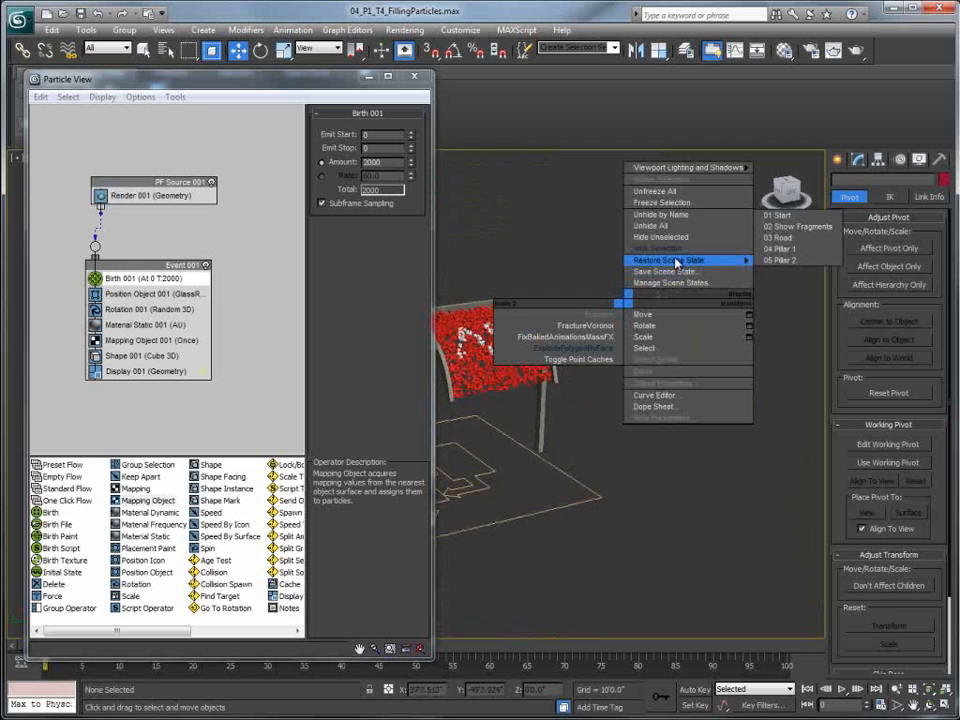
click(785, 226)
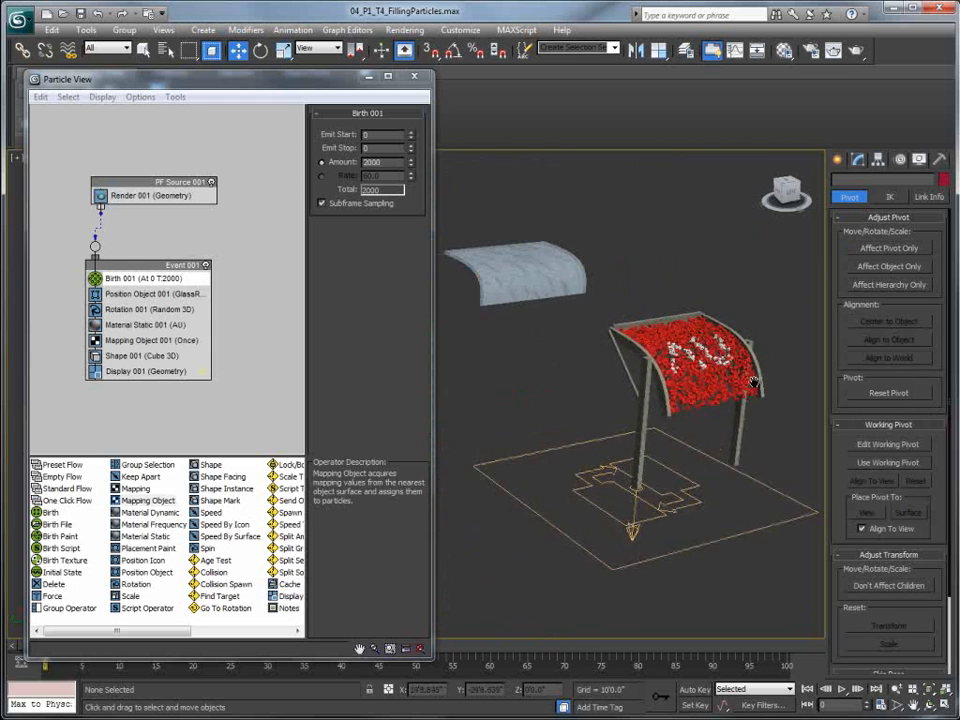
- Uncover the Perspective viewport's labels and turn on Edged Faces in its shading
drag(200, 78, 157, 242)
click(97, 157)
click(116, 222)
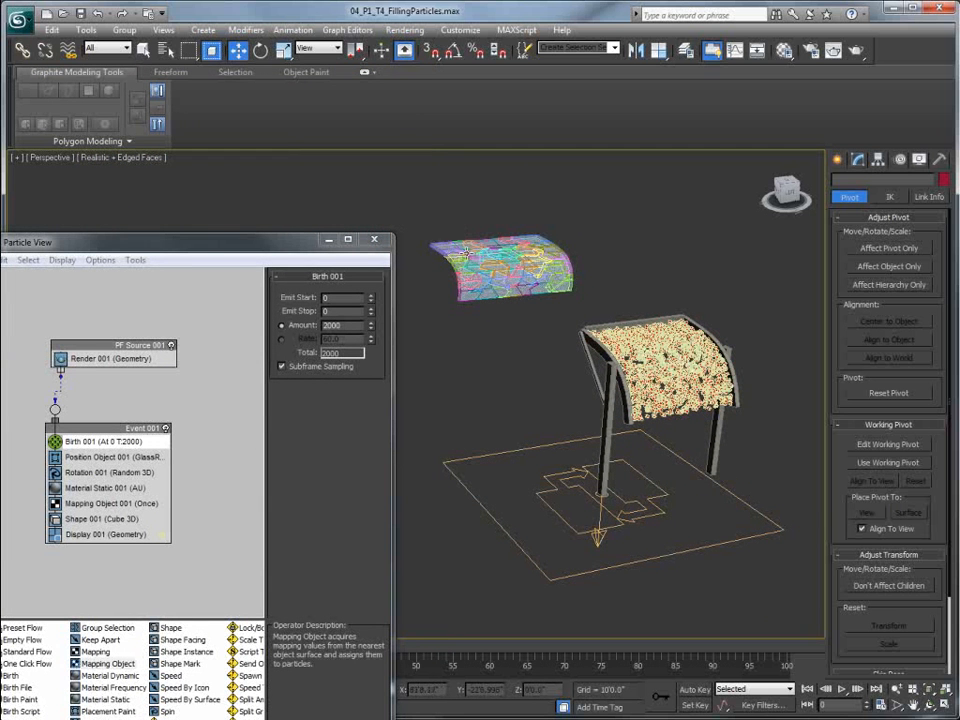
- Select the fragments of the floating roof piece and group them under the default name
drag(420, 232, 561, 300)
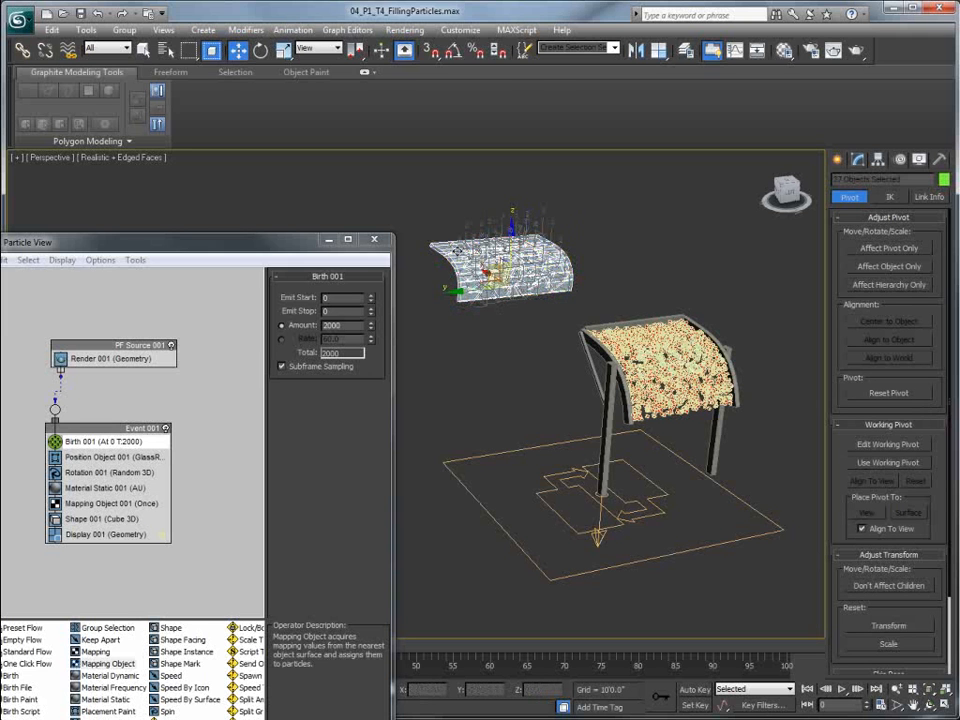
drag(489, 270, 499, 317)
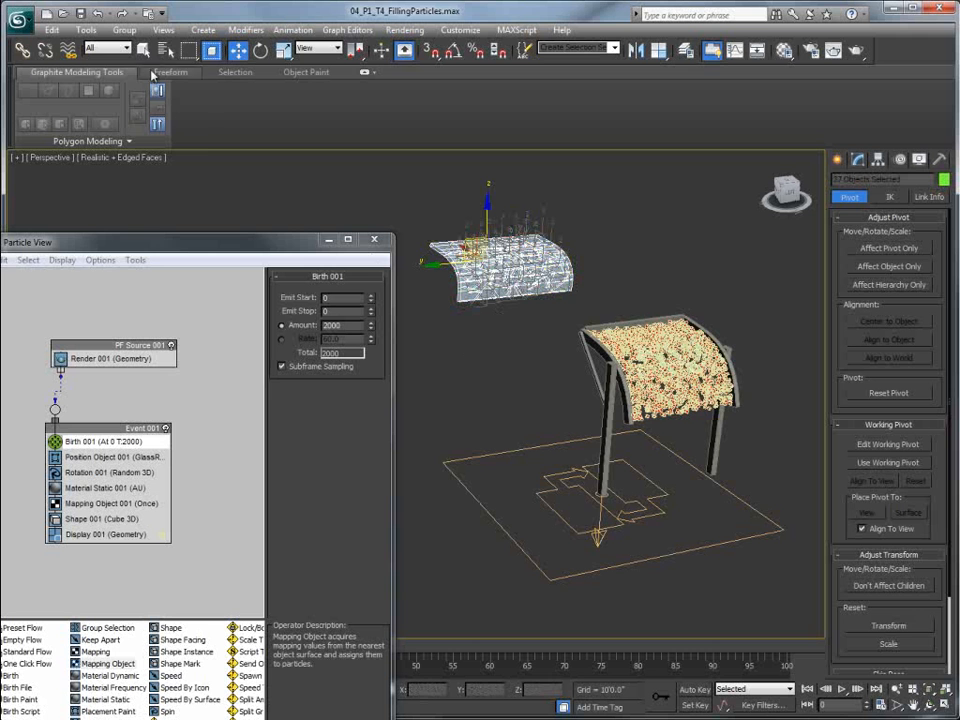
click(124, 30)
click(140, 45)
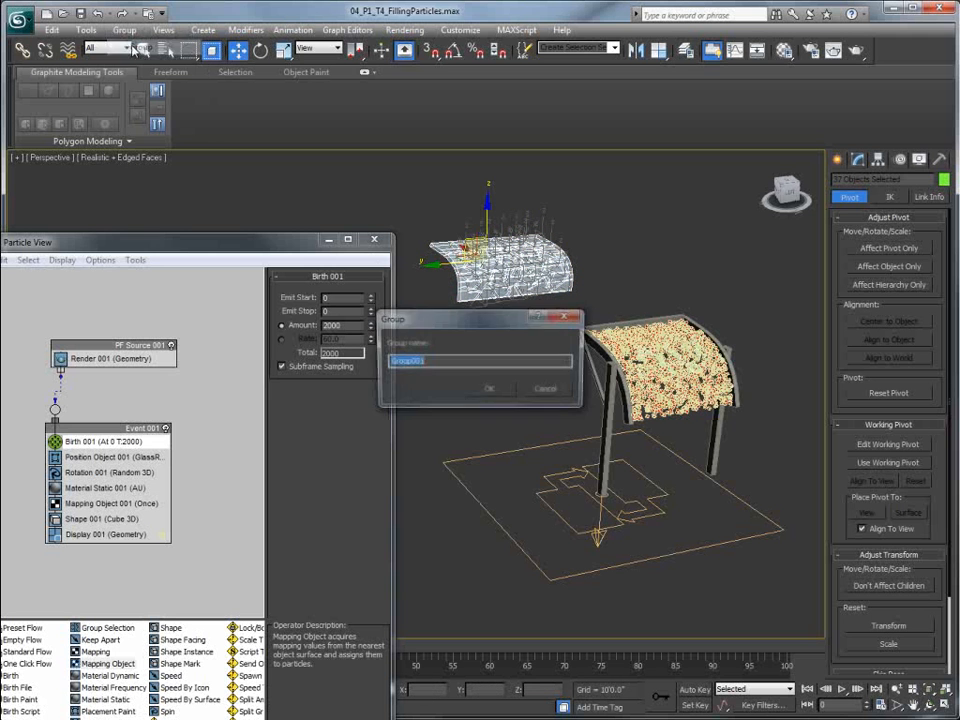
click(489, 390)
- Replace the cube Shape operator in Event 001 with a Shape Instance operator
drag(283, 237, 418, 128)
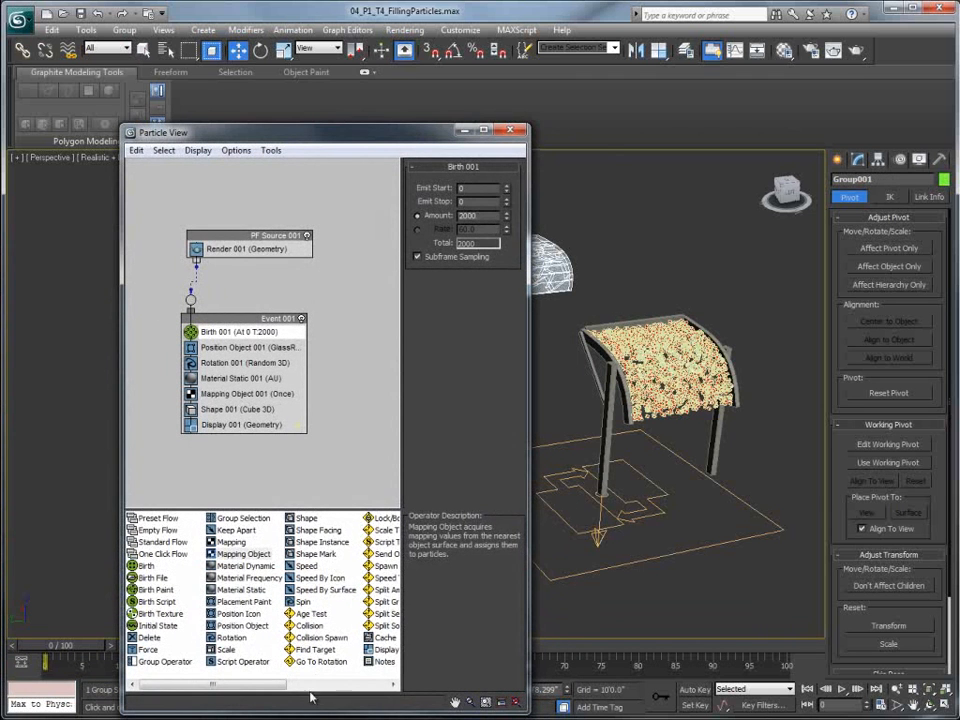
click(312, 544)
drag(310, 548, 255, 418)
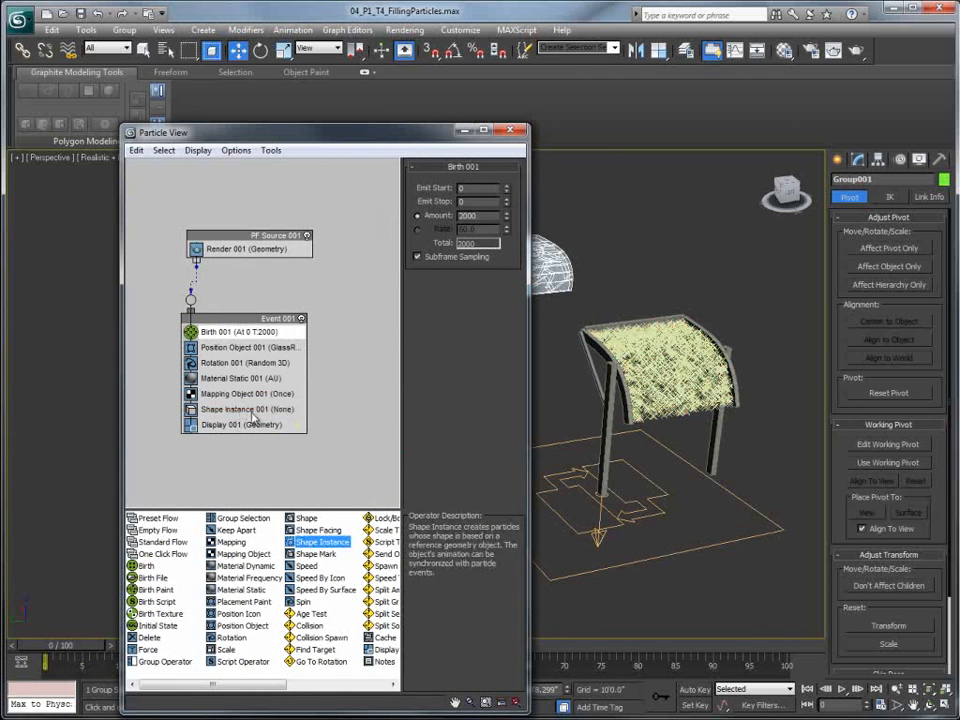
click(253, 412)
- Use the grouped roof fragments as the Shape Instance's particle geometry object, with separate particles for Group Members
drag(385, 134, 231, 118)
click(308, 172)
click(526, 255)
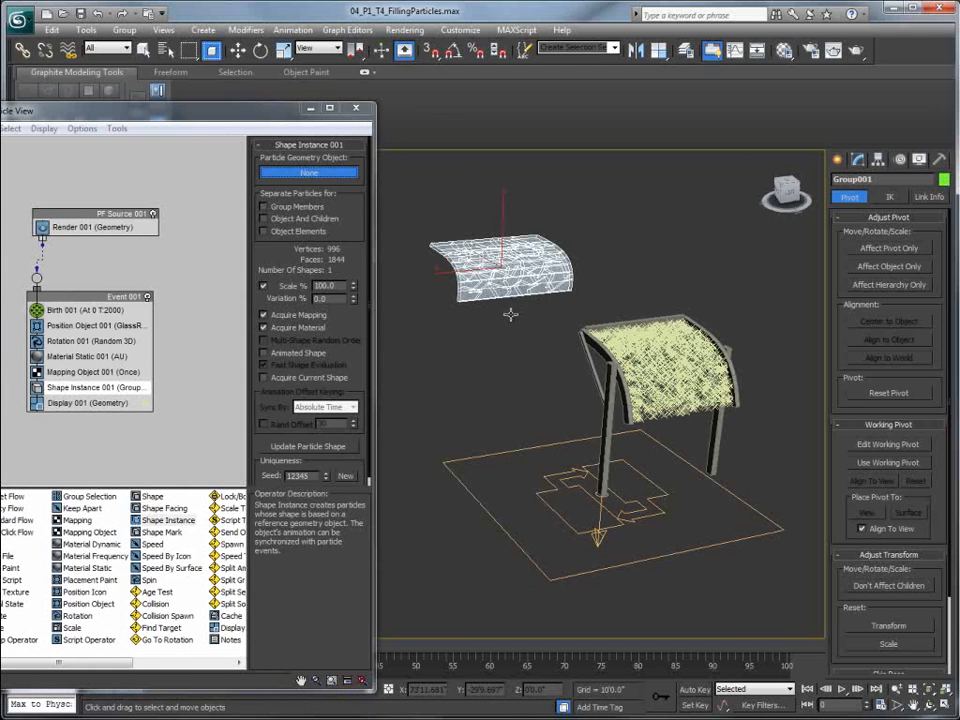
key(w)
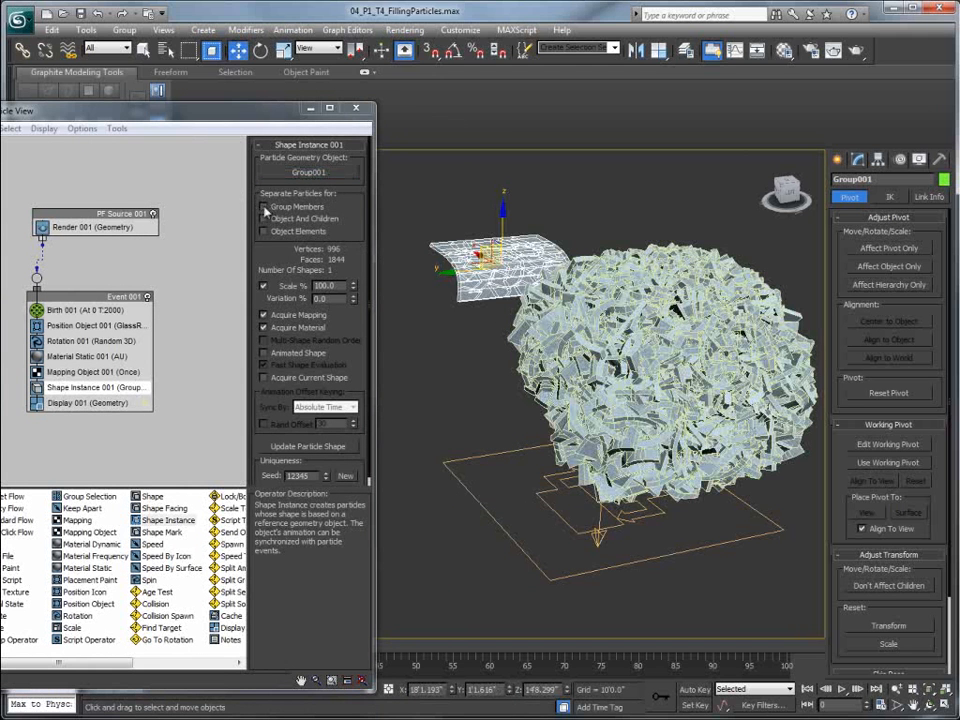
click(265, 207)
- Reduce the Birth operator's particle amount to 200, then further to 20
click(90, 311)
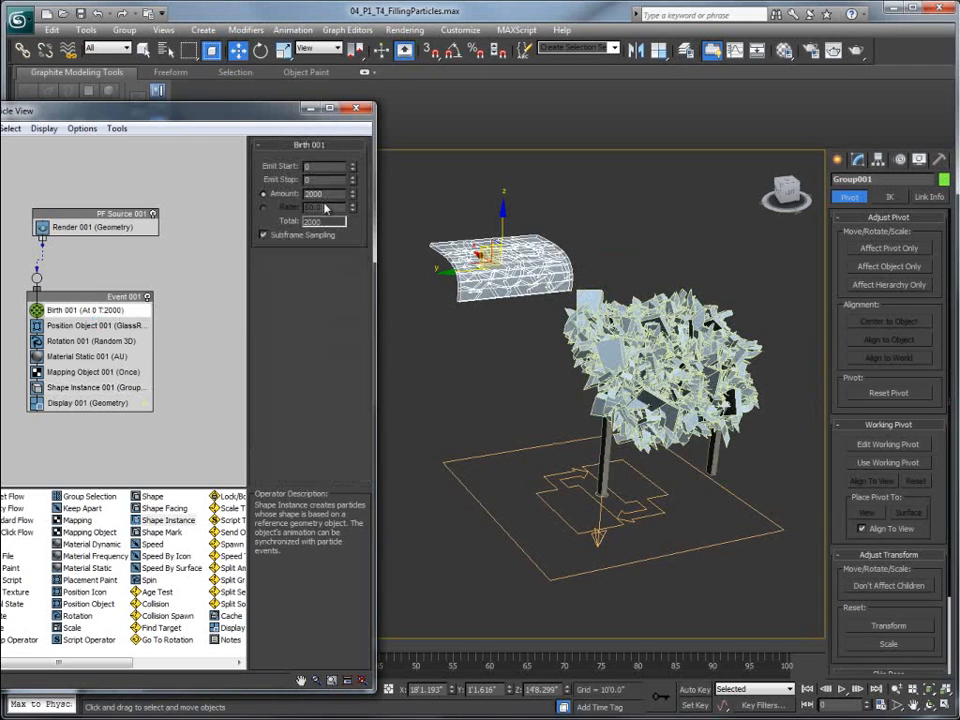
drag(321, 195, 258, 198)
text(200)
key(Return)
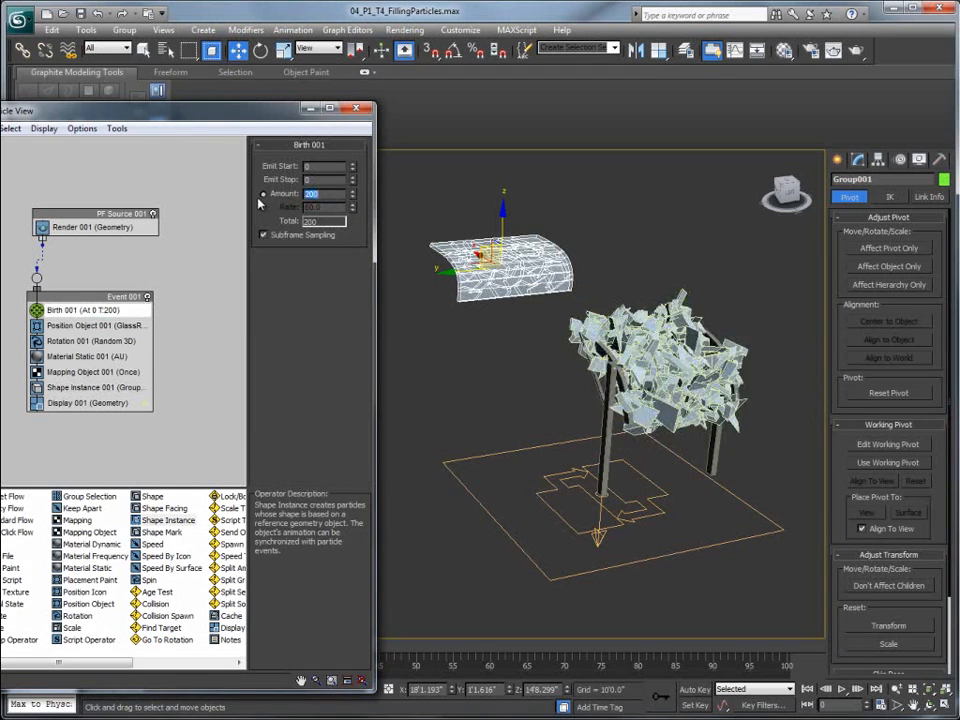
middle_drag(440, 243, 438, 251)
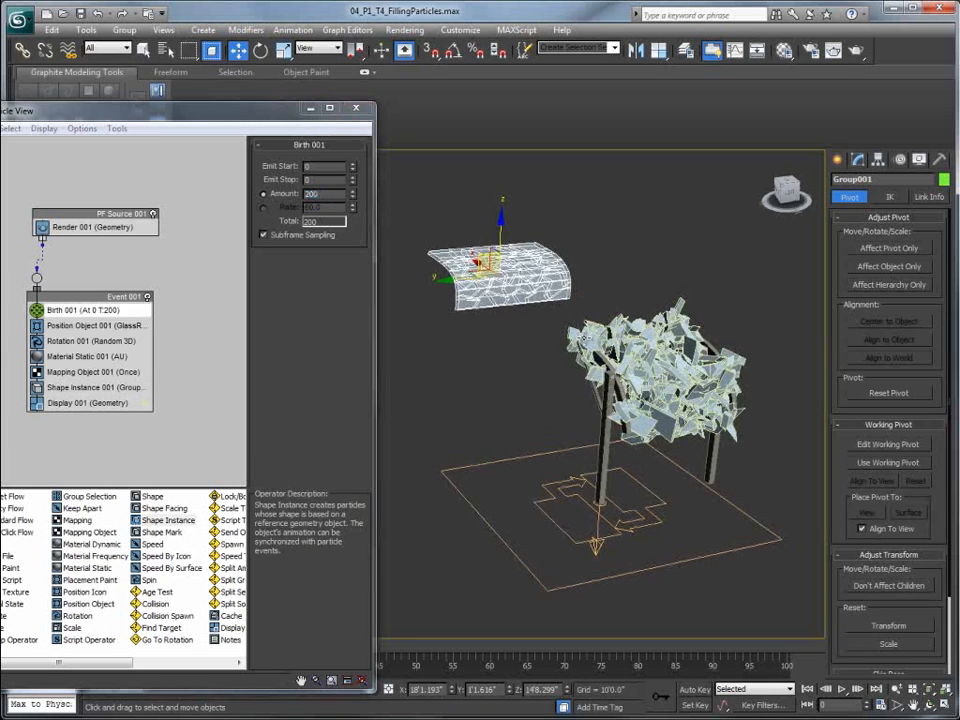
drag(321, 195, 260, 191)
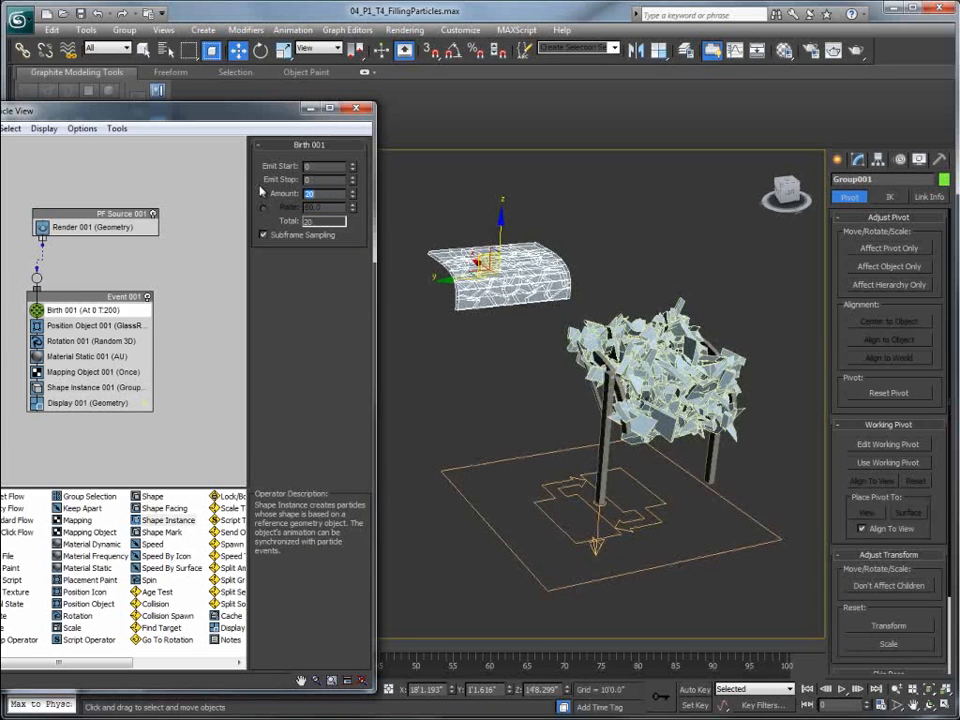
text(20)
key(Return)
middle_drag(600, 254, 598, 262)
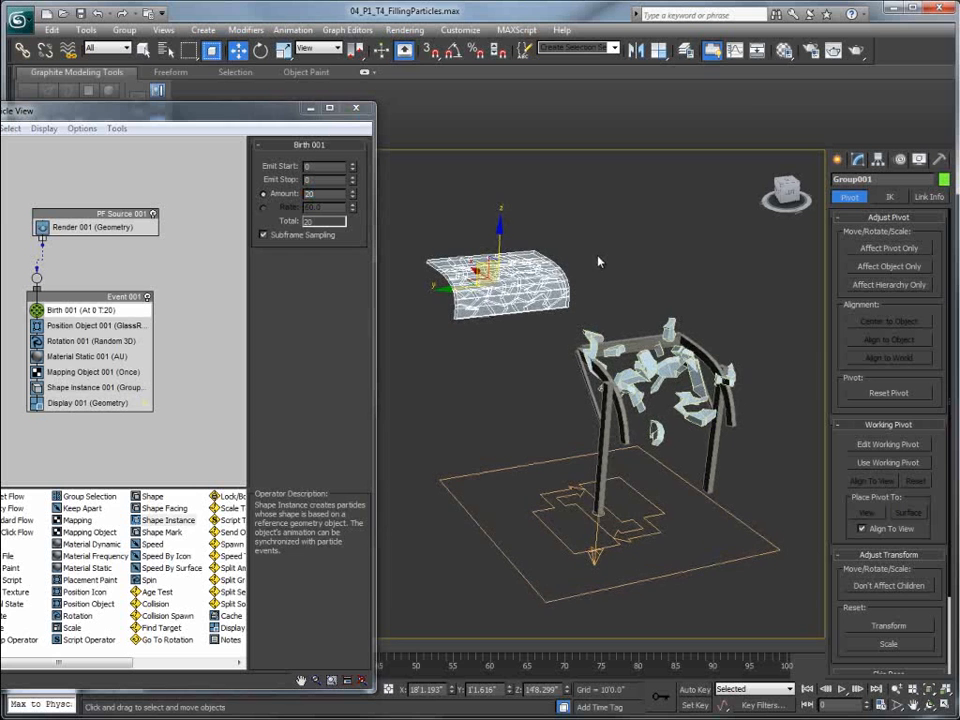
scroll(540, 288, up, 2)
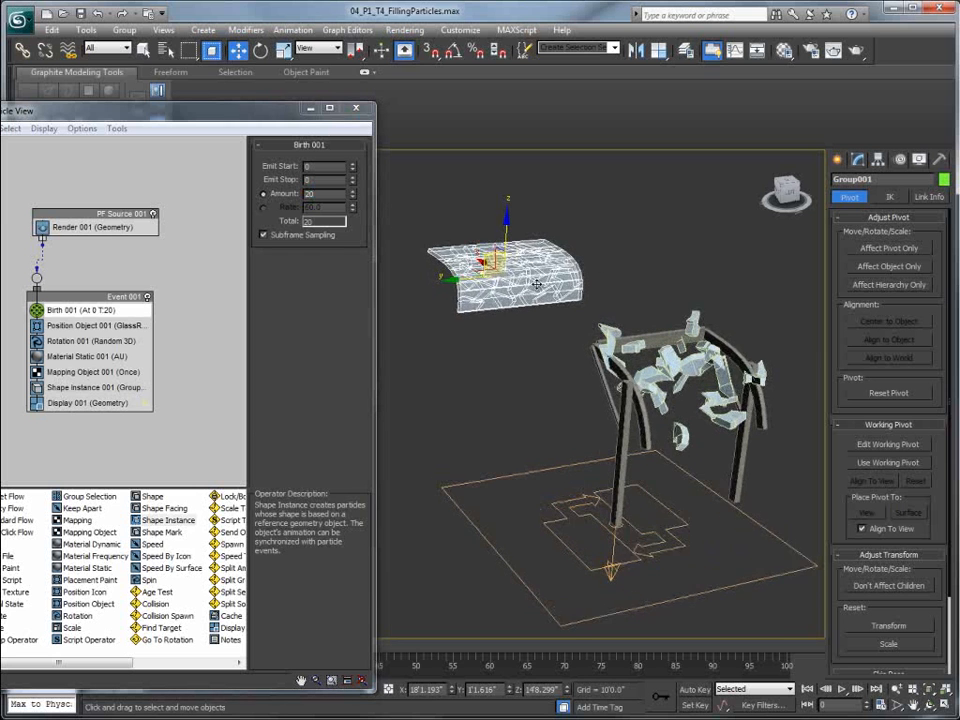
- Enable Multi-Shape Random Order in the Shape Instance operator and set its Scale to 34% with 60% Variation
click(85, 390)
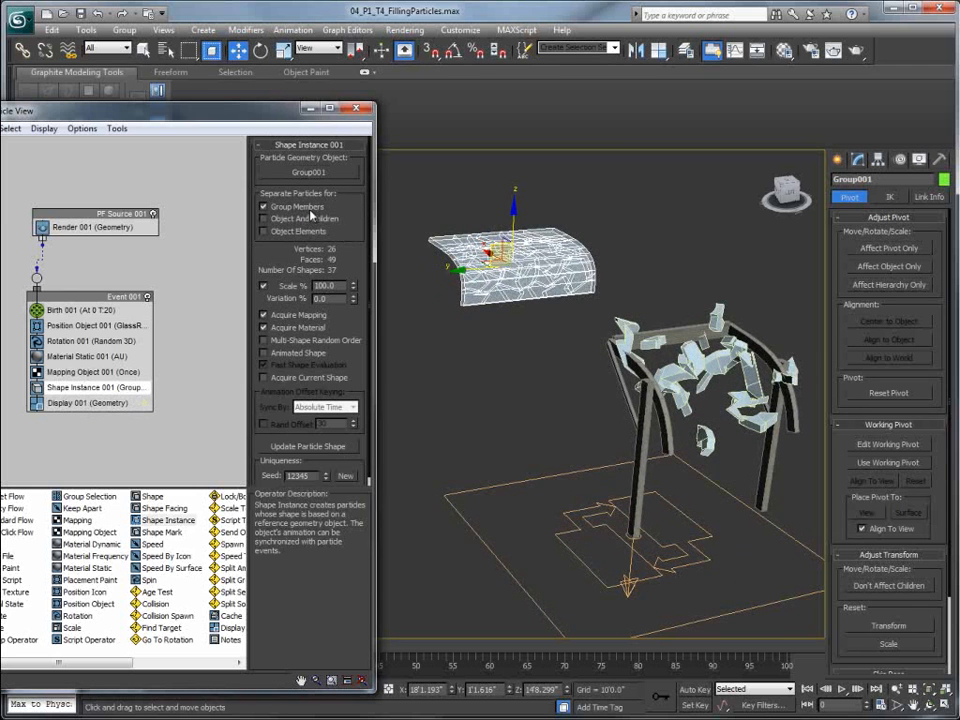
click(264, 341)
middle_drag(560, 244, 481, 248)
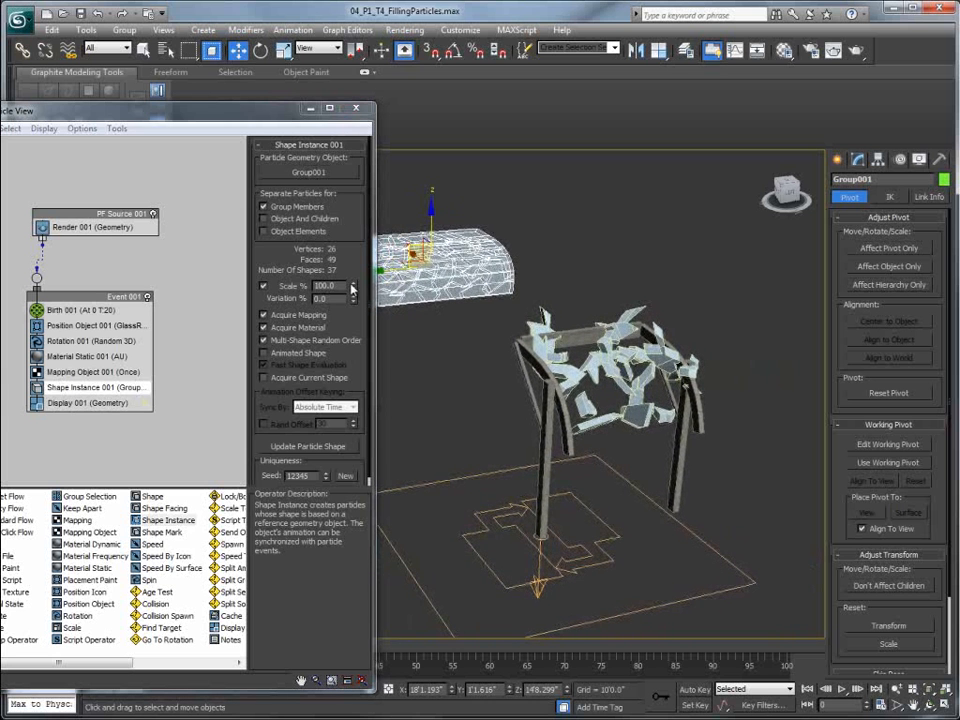
drag(353, 287, 362, 262)
drag(352, 285, 352, 296)
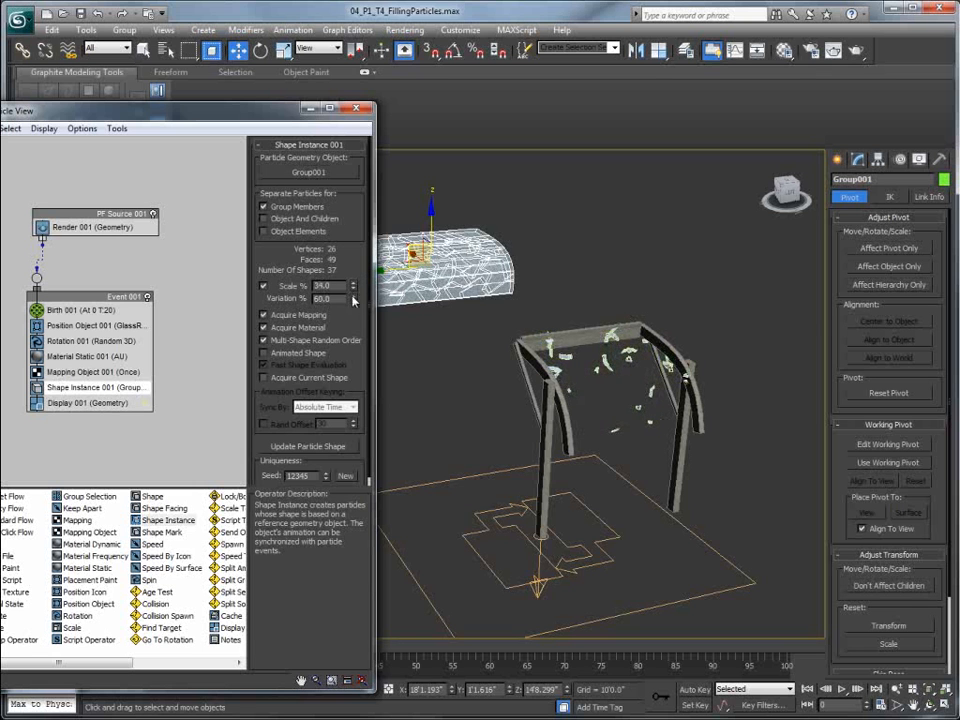
- Raise the Birth operator's particle amount to 739
click(80, 310)
drag(352, 205, 352, 167)
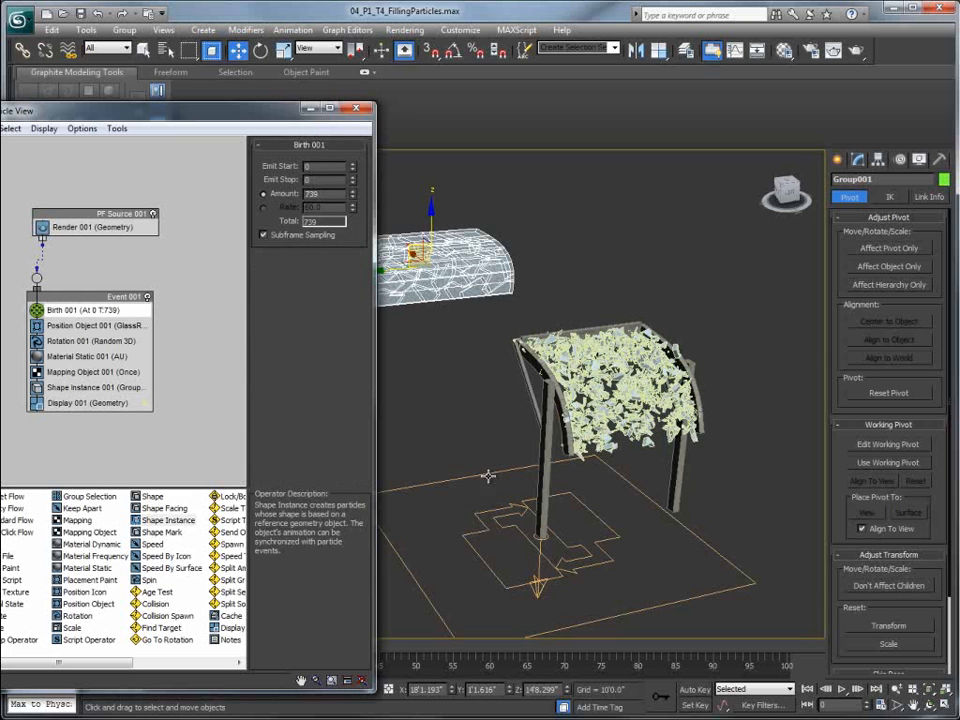
- Move the Shape Instance operator above Material Static in Event 001 so the material and mapping are evaluated after it
click(83, 388)
drag(83, 388, 90, 357)
middle_drag(593, 405, 488, 417)
scroll(570, 411, up, 3)
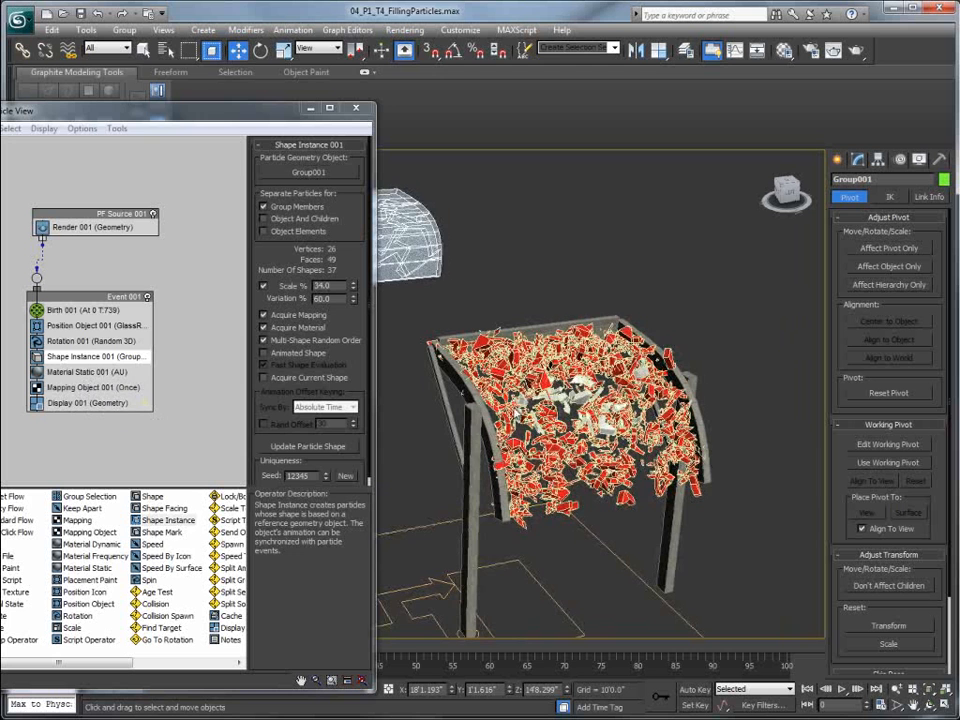
scroll(586, 404, up, 3)
middle_drag(696, 409, 680, 413)
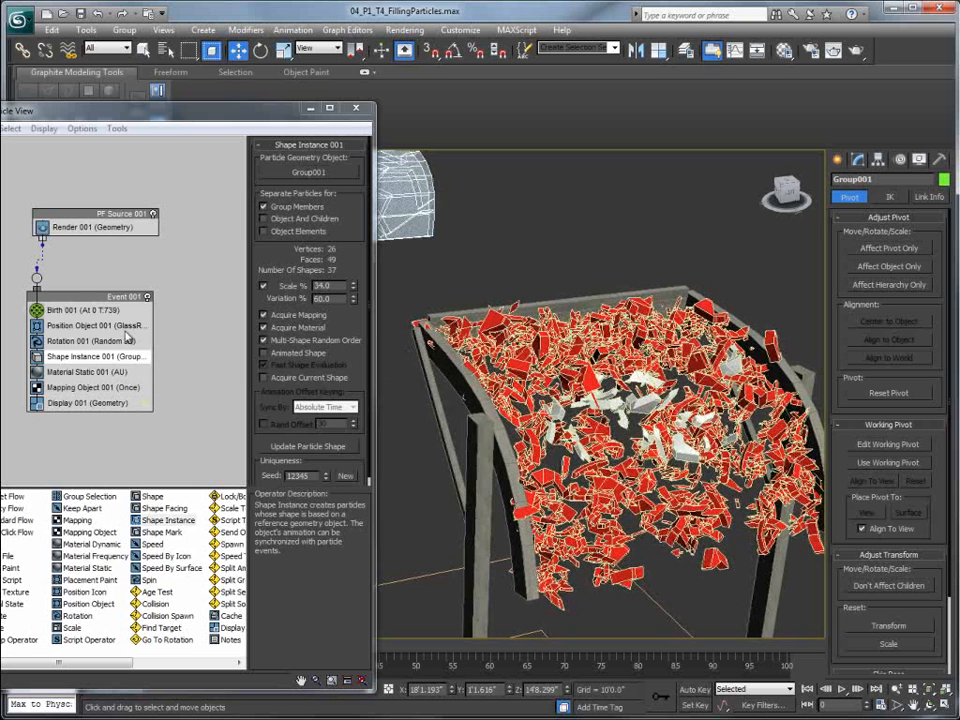
- Set the Birth operator's particle amount to 2000
click(85, 310)
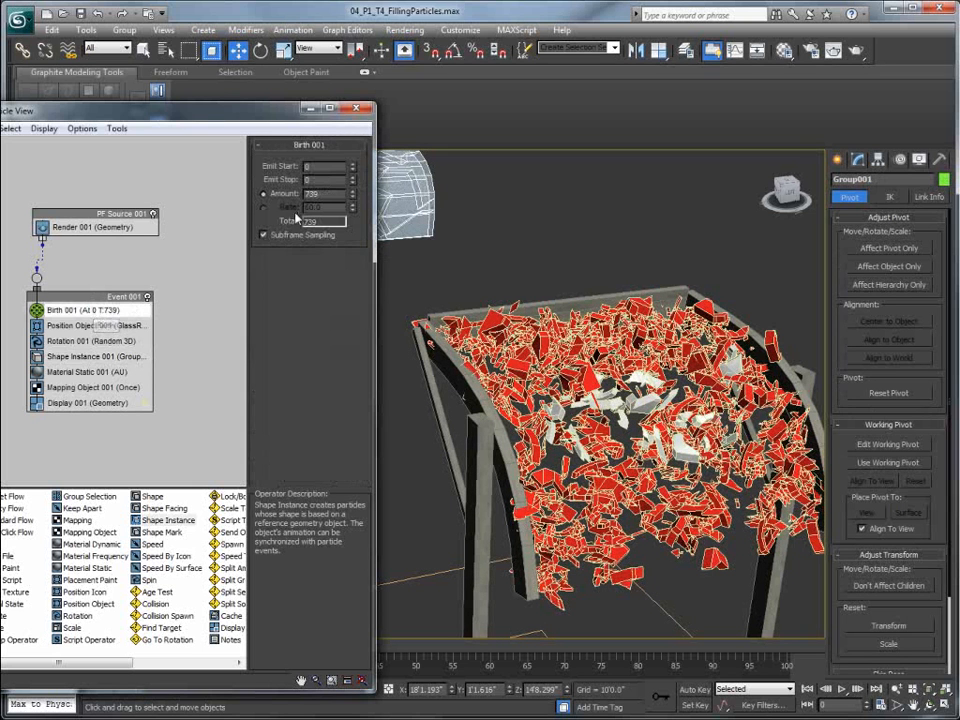
drag(321, 194, 248, 197)
text(2000)
key(Return)
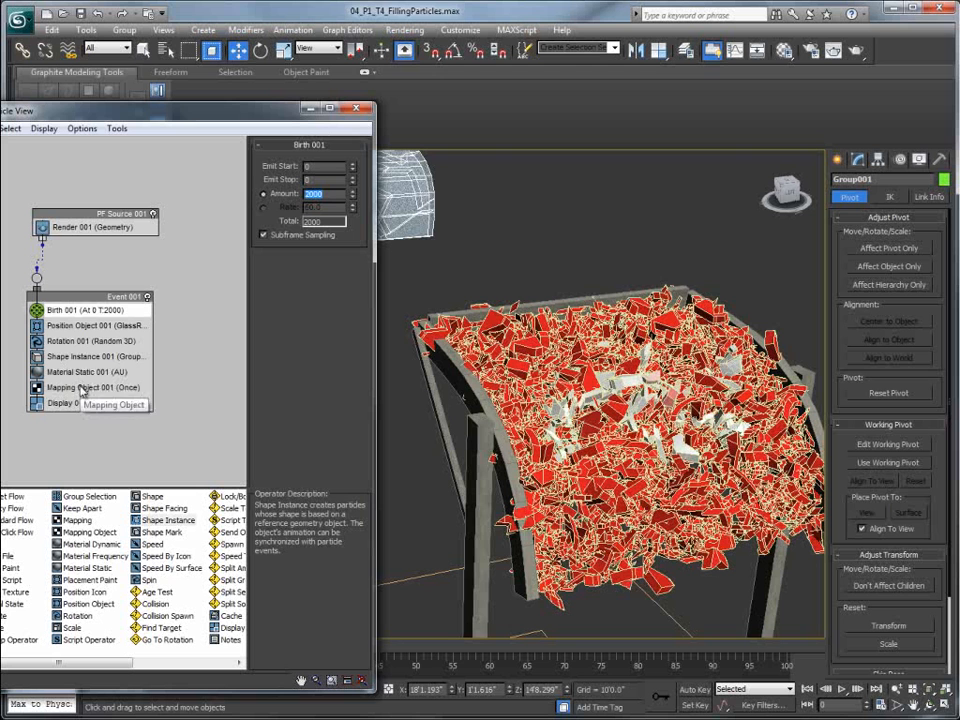
- Adjust the Shape Instance operator's Scale, settling on 20%
click(86, 356)
click(352, 290)
mouse_move(352, 289)
mouse_down()
mouse_move(351, 317)
mouse_move(352, 285)
mouse_up()
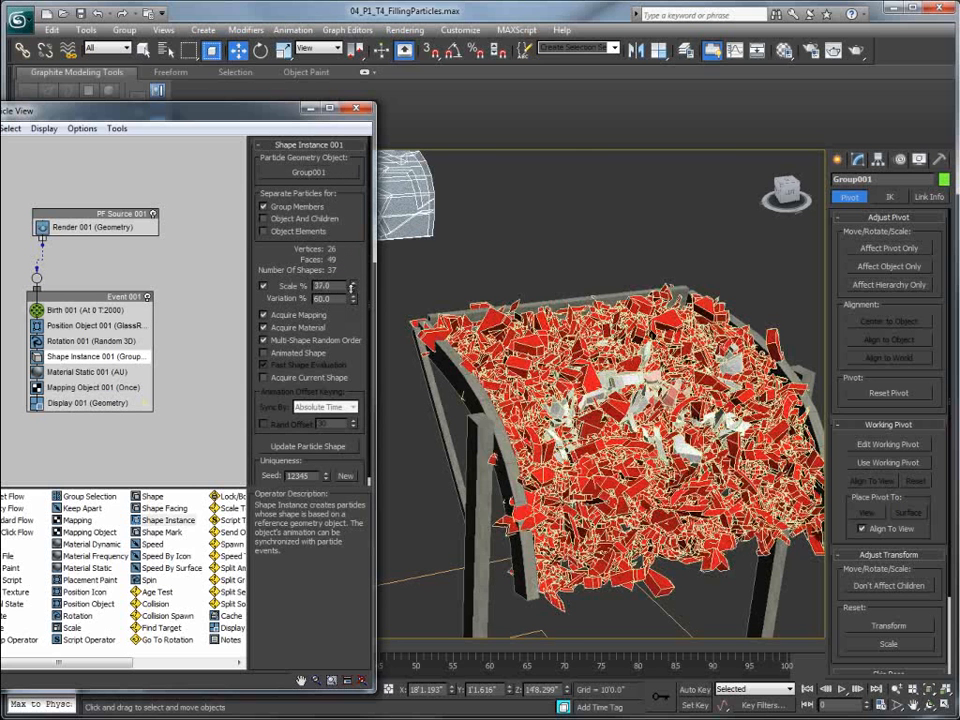
click(352, 284)
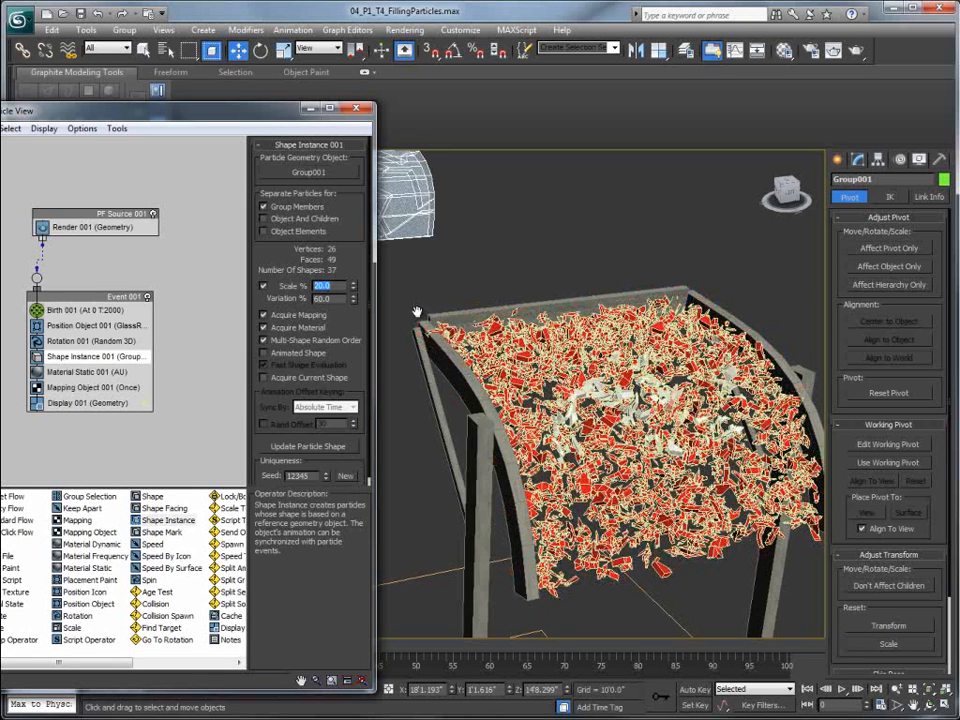
- Close Particle View and change the shading display of the perspective viewport
click(358, 111)
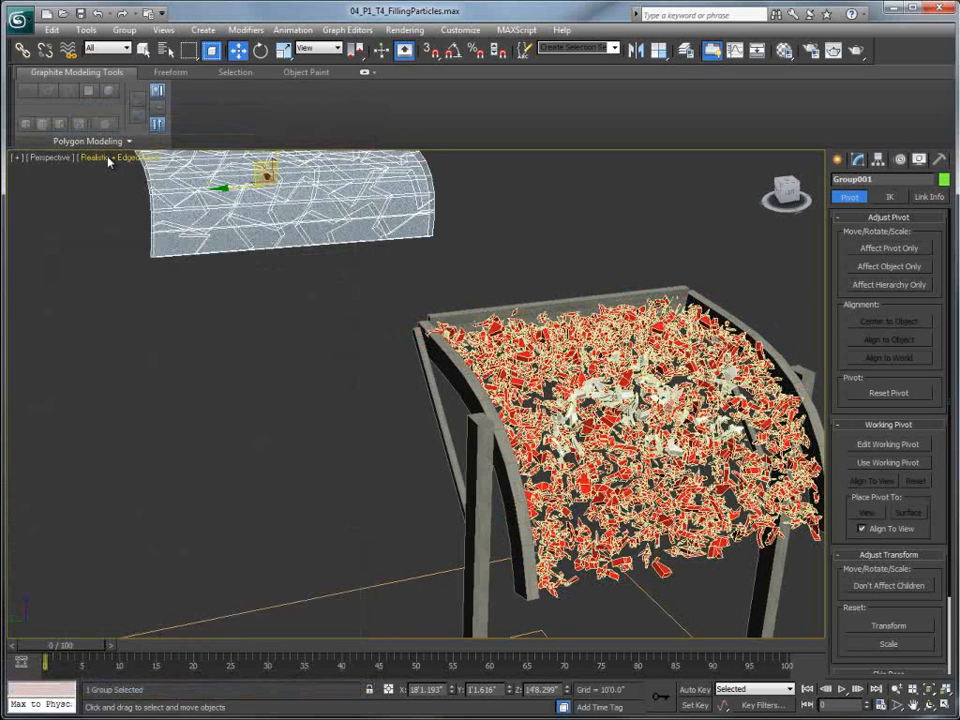
click(112, 157)
click(136, 226)
alt+middle_drag(490, 367, 509, 428)
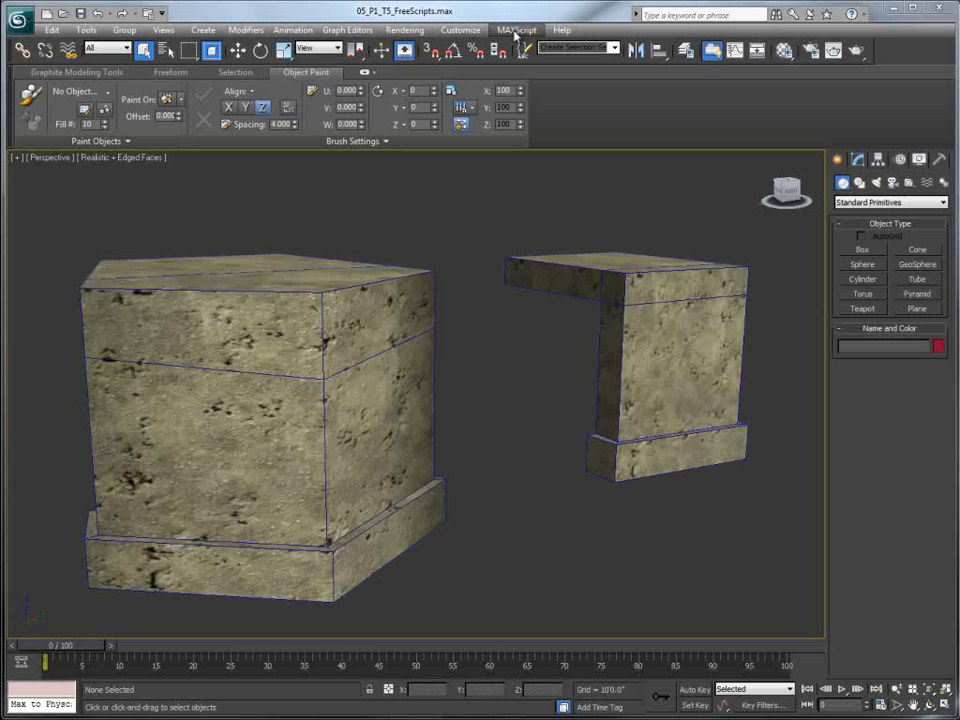
- Open the FractureVoronoi_v1.1.ms script from the scripts folder in the MAXScript editor
click(516, 30)
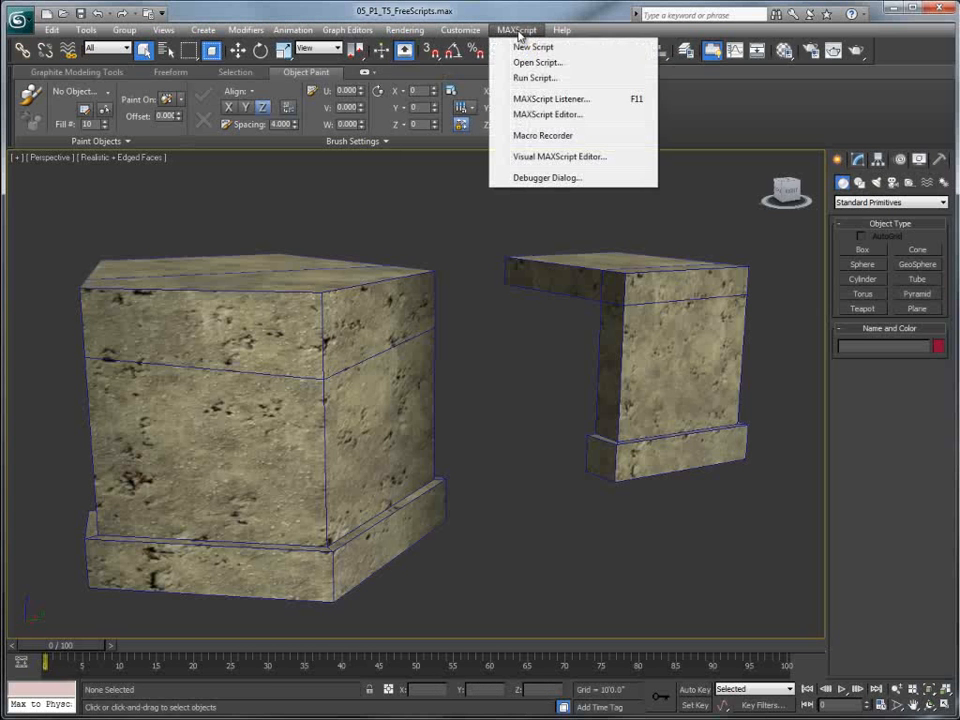
click(525, 80)
click(367, 204)
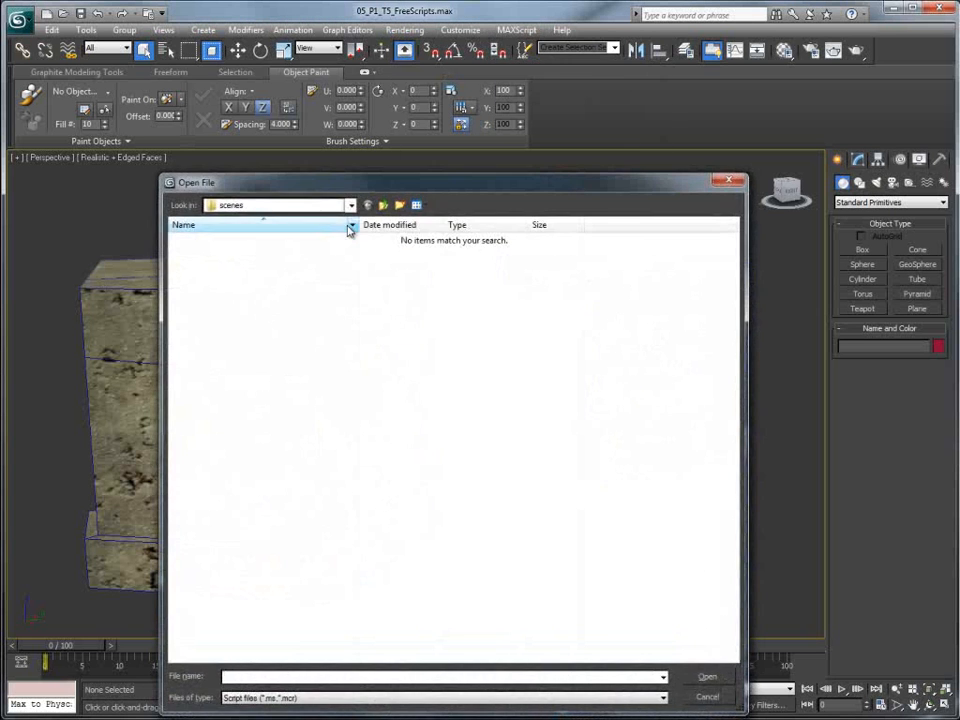
click(204, 416)
double_click(204, 416)
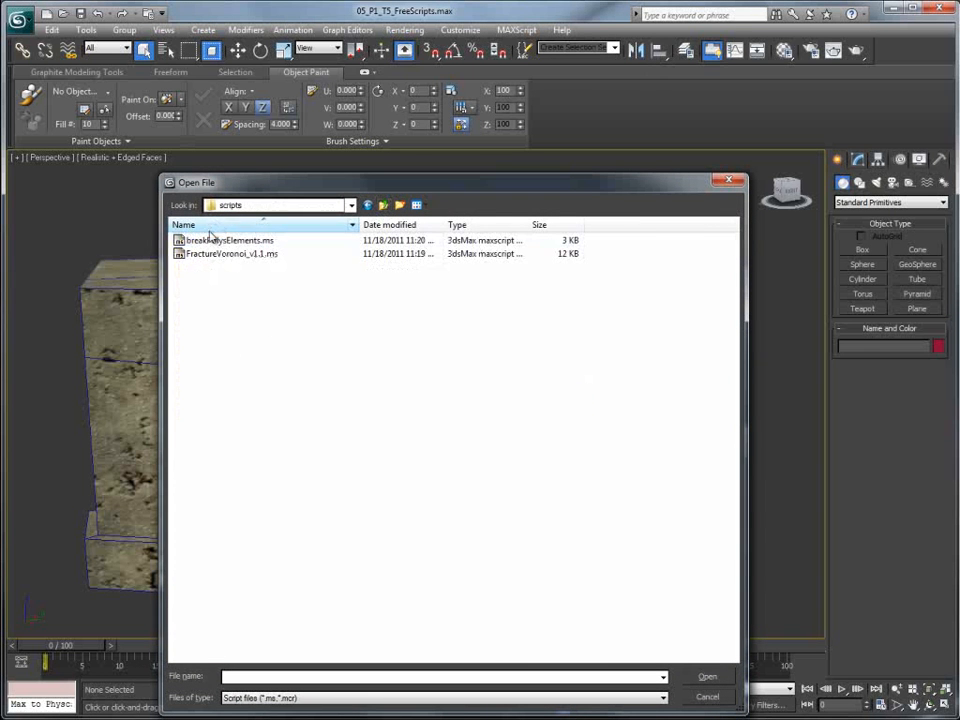
click(214, 256)
click(718, 679)
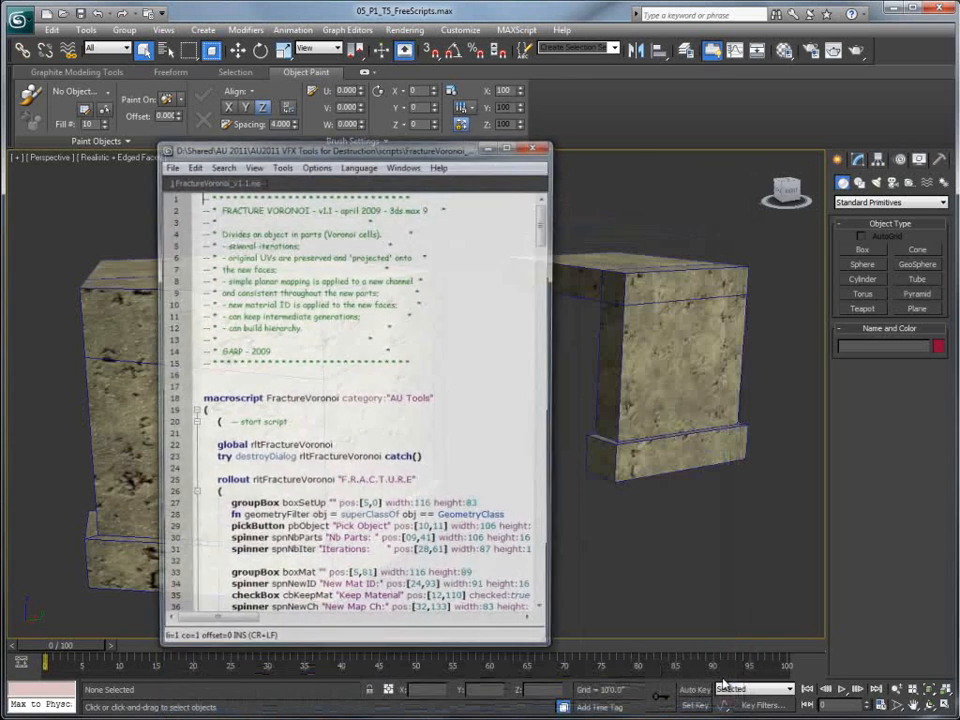
- Evaluate the FractureVoronoi script, which registers it under the AU Tools category, and close the script editor
drag(287, 152, 157, 88)
drag(431, 289, 549, 289)
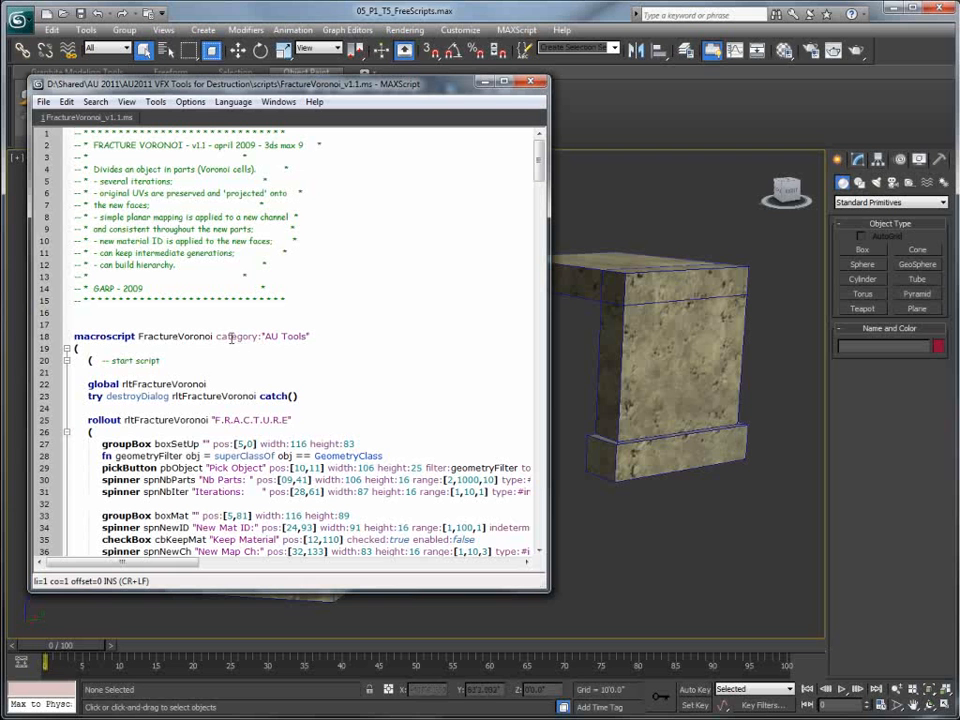
click(155, 102)
click(172, 119)
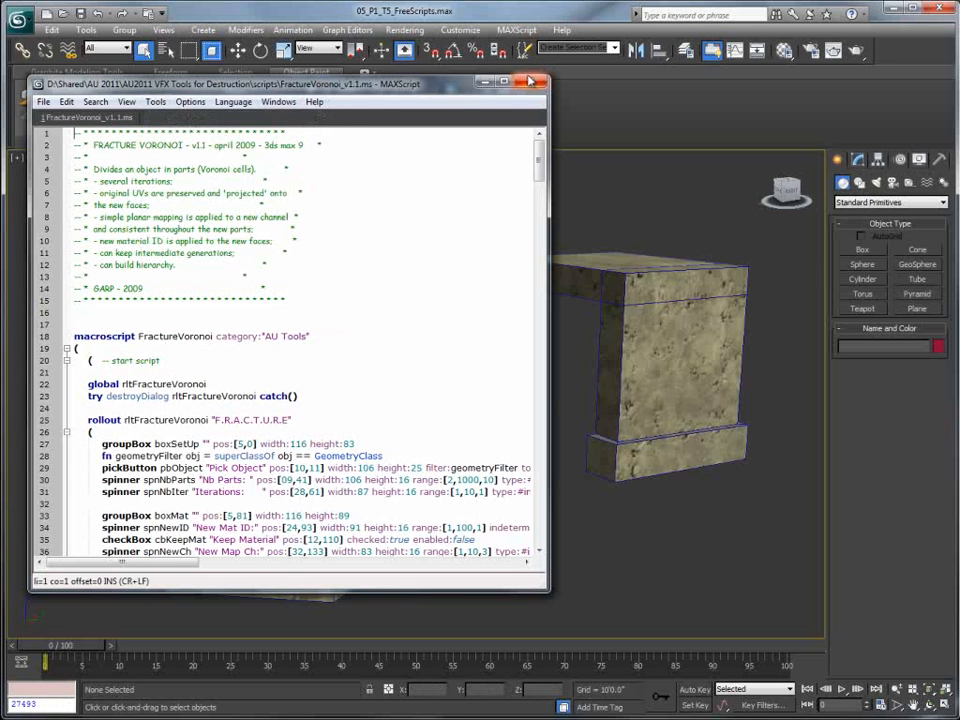
click(410, 60)
- Add the FractureVoronoi action from the AU Tools category to the tools 2 section of the Default Viewport Quad
click(460, 29)
key(Escape)
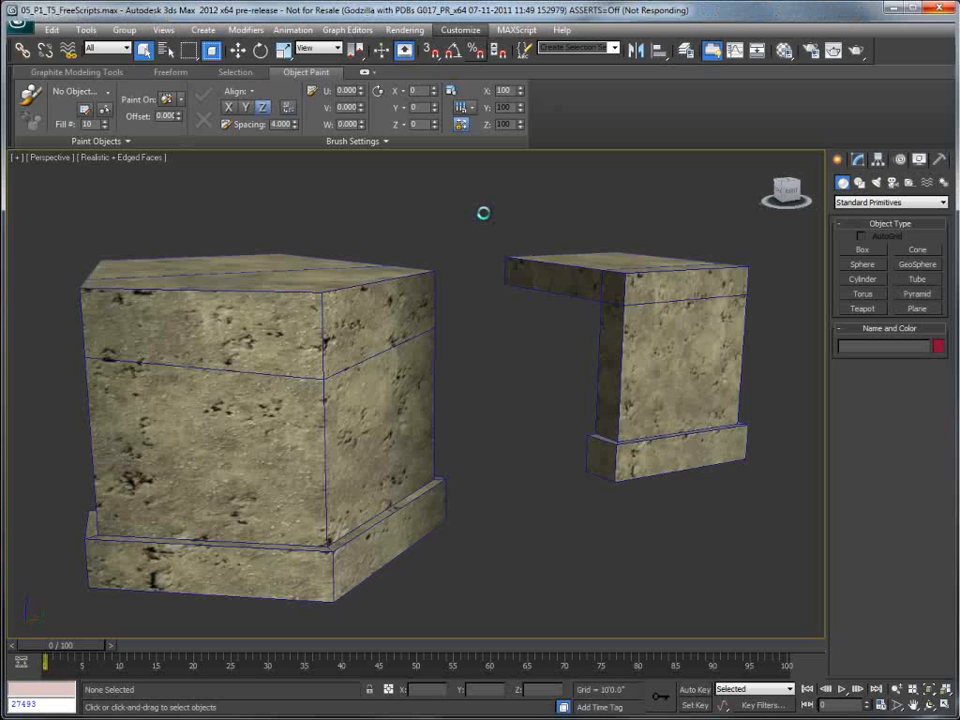
click(405, 192)
click(385, 241)
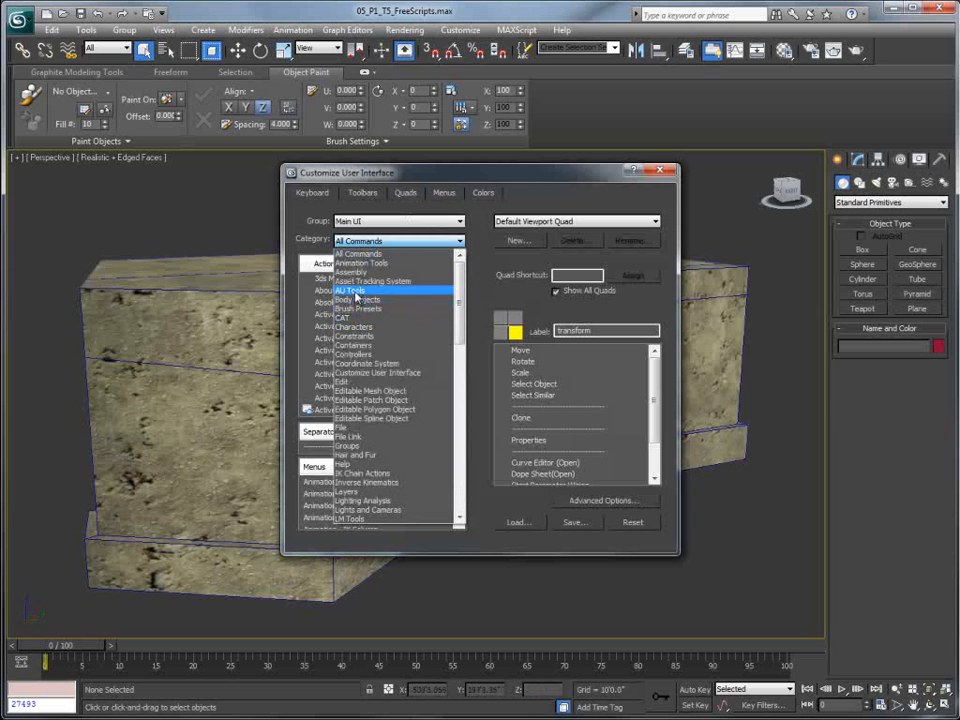
click(345, 288)
click(343, 291)
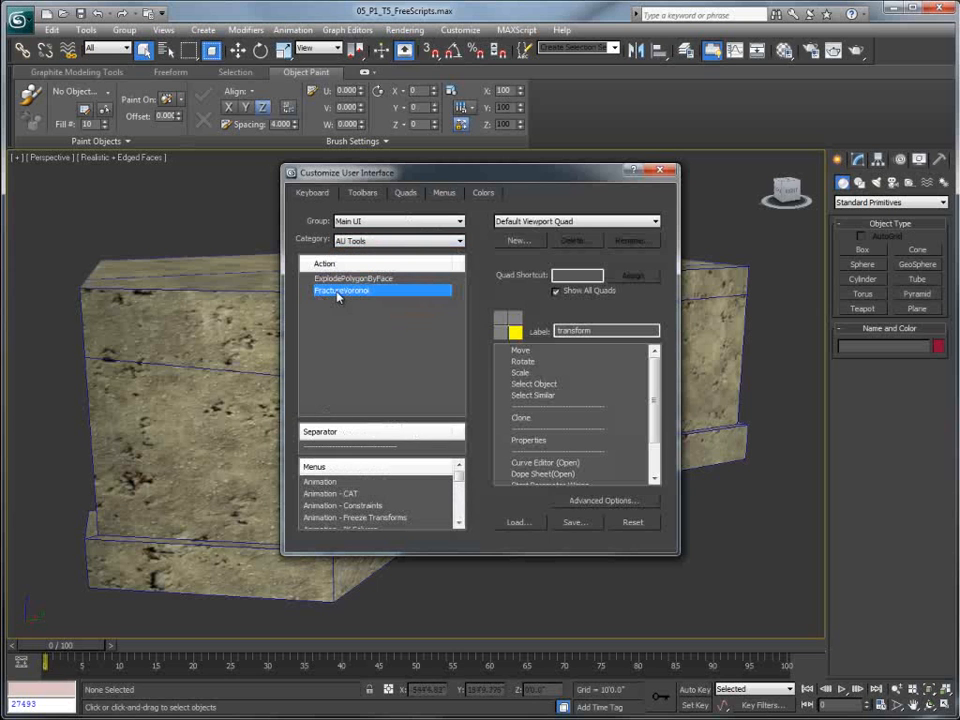
click(501, 334)
scroll(671, 388, down, 2)
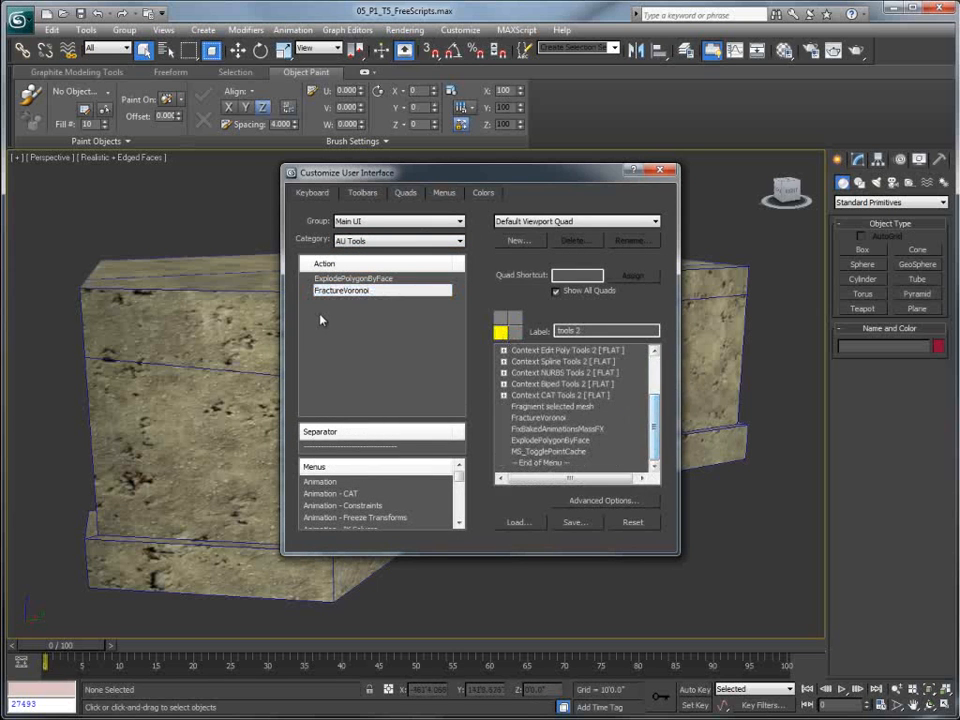
drag(345, 292, 543, 432)
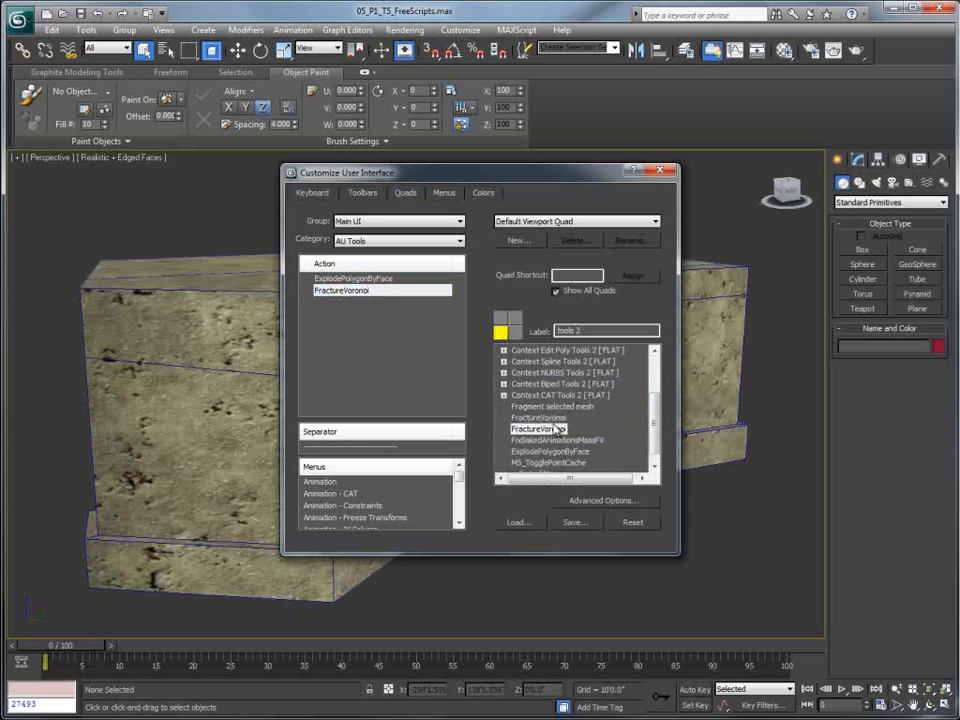
- Delete the duplicate FractureVoronoi entry from the tools 2 quad and close the interface customization
right_click(549, 431)
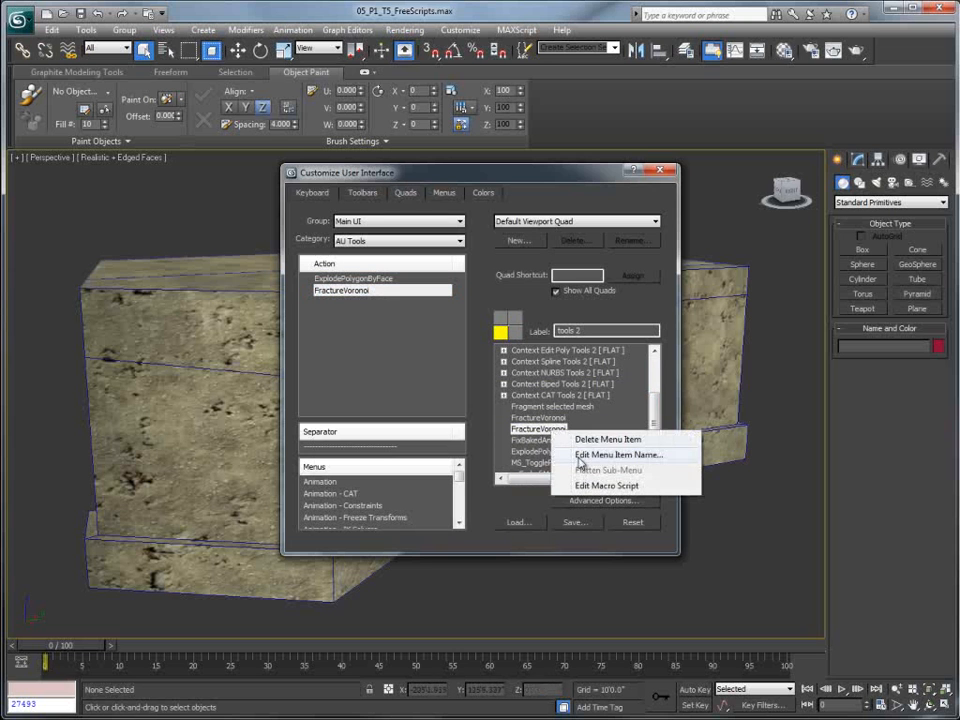
click(617, 454)
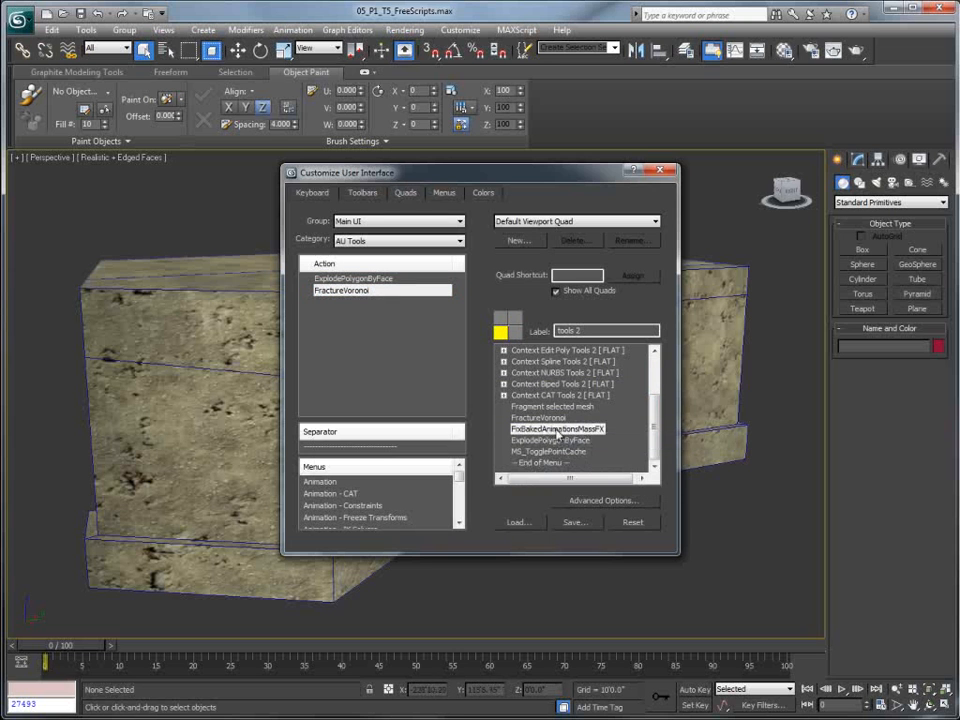
click(659, 171)
- Launch FractureVoronoi from the viewport quad and place its dialog clear of the two stone blocks
right_click(454, 298)
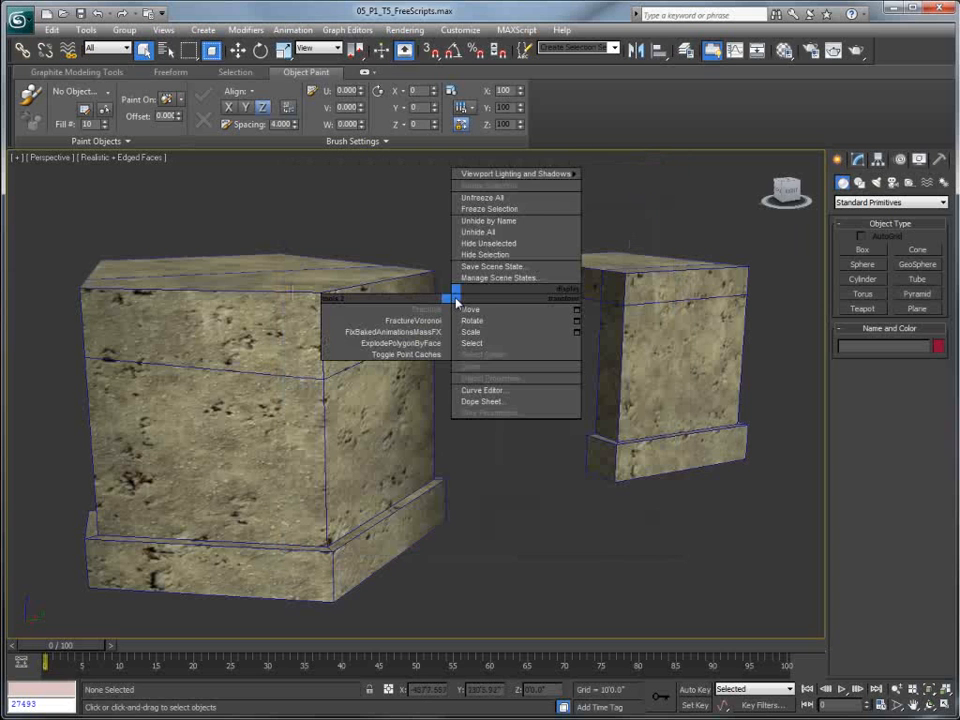
click(400, 345)
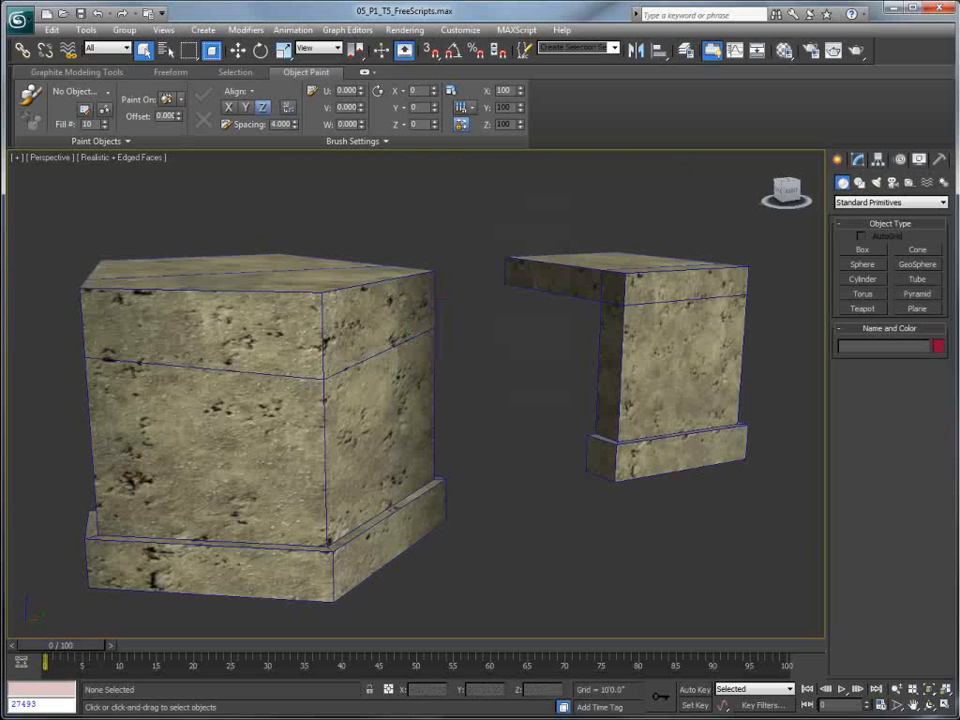
drag(520, 200, 129, 171)
middle_drag(452, 319, 478, 313)
scroll(478, 313, down, 3)
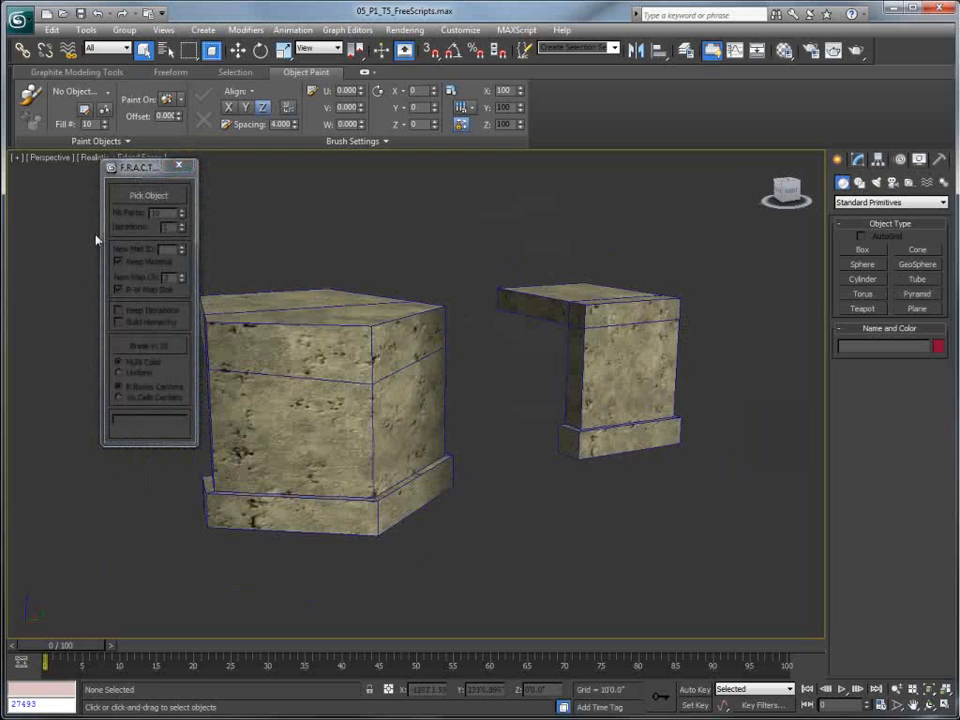
- Pick the large stone block Cylinder001 and break it into 25 parts
click(158, 199)
click(318, 322)
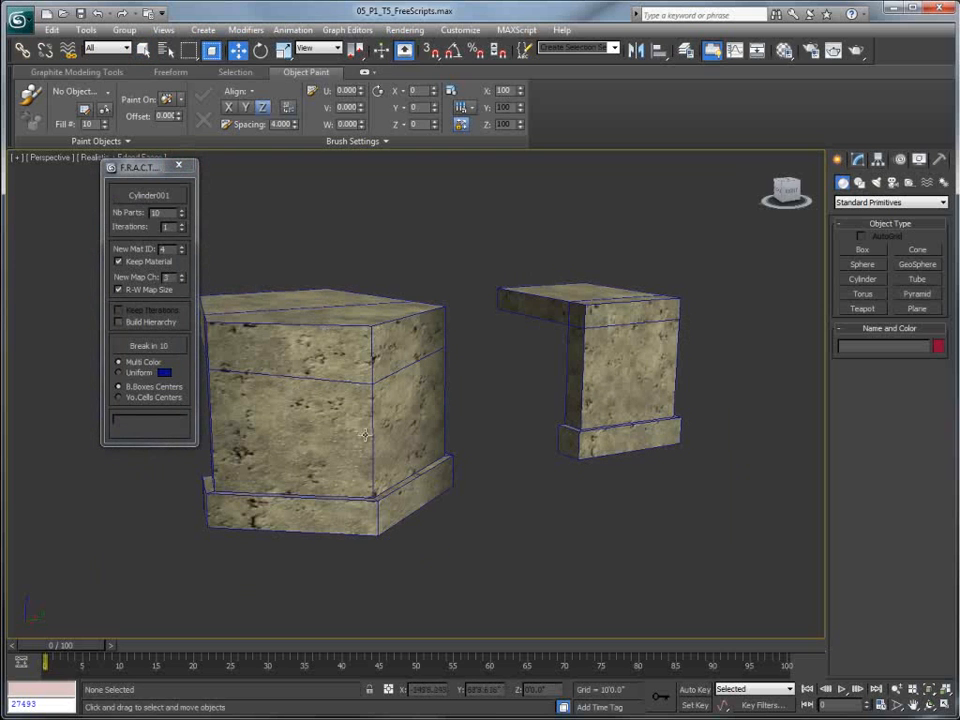
drag(162, 213, 115, 215)
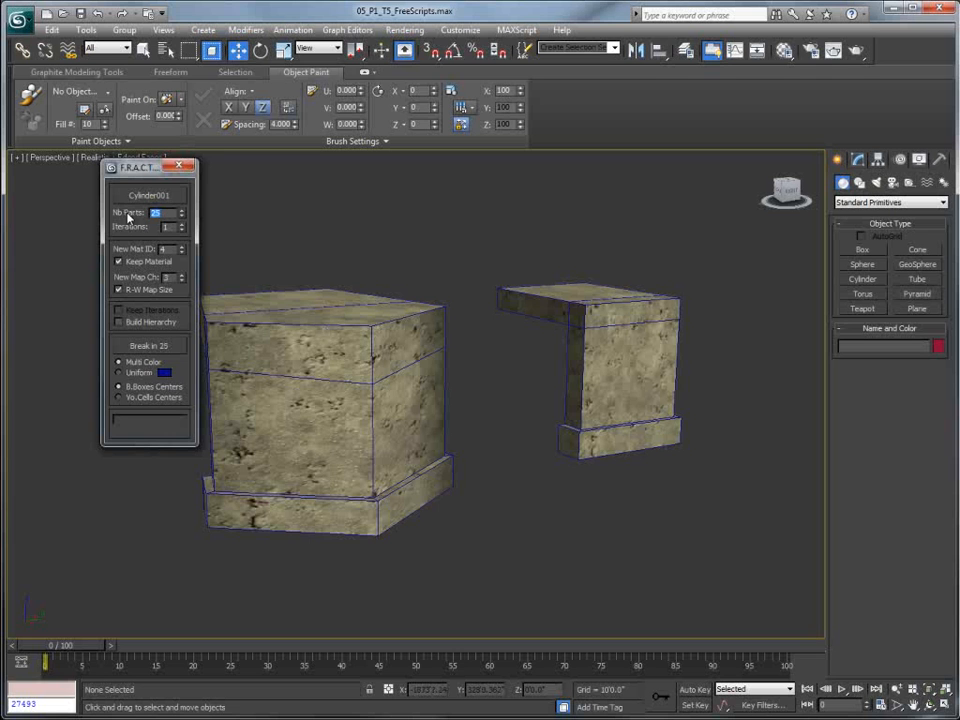
click(158, 348)
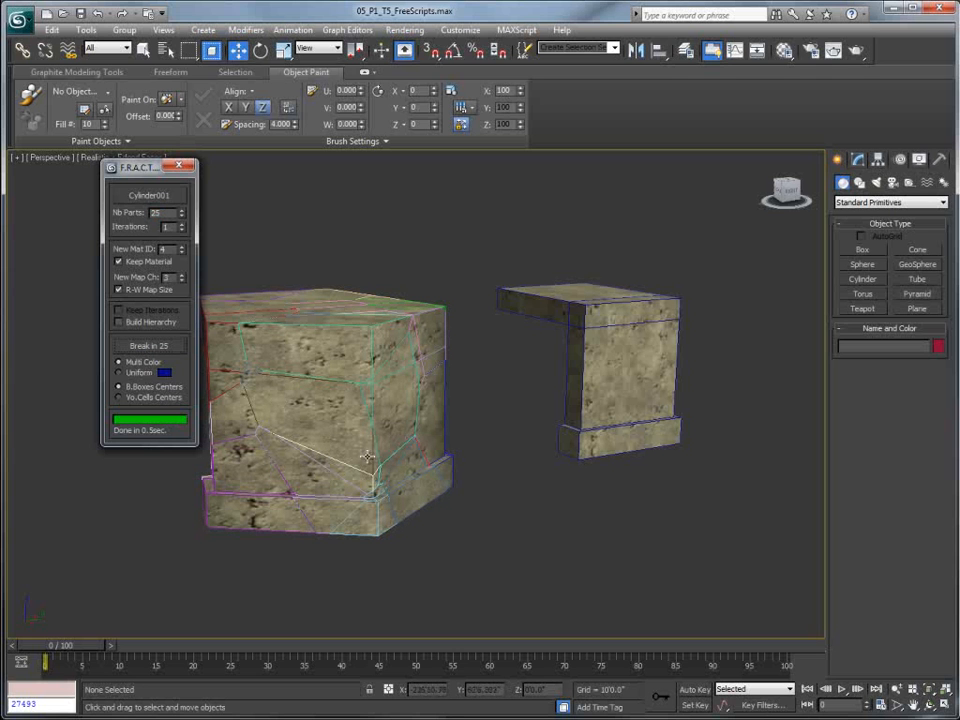
- Pick the upper front fragment Cylinder001_Part_15 and break it into 25 smaller parts
click(152, 196)
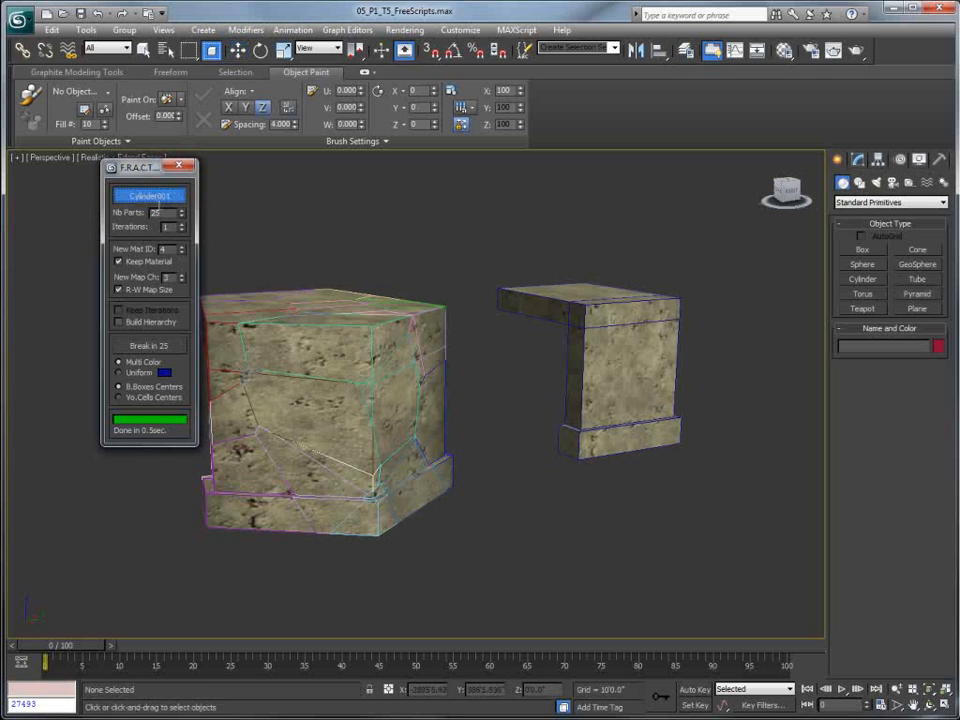
click(372, 482)
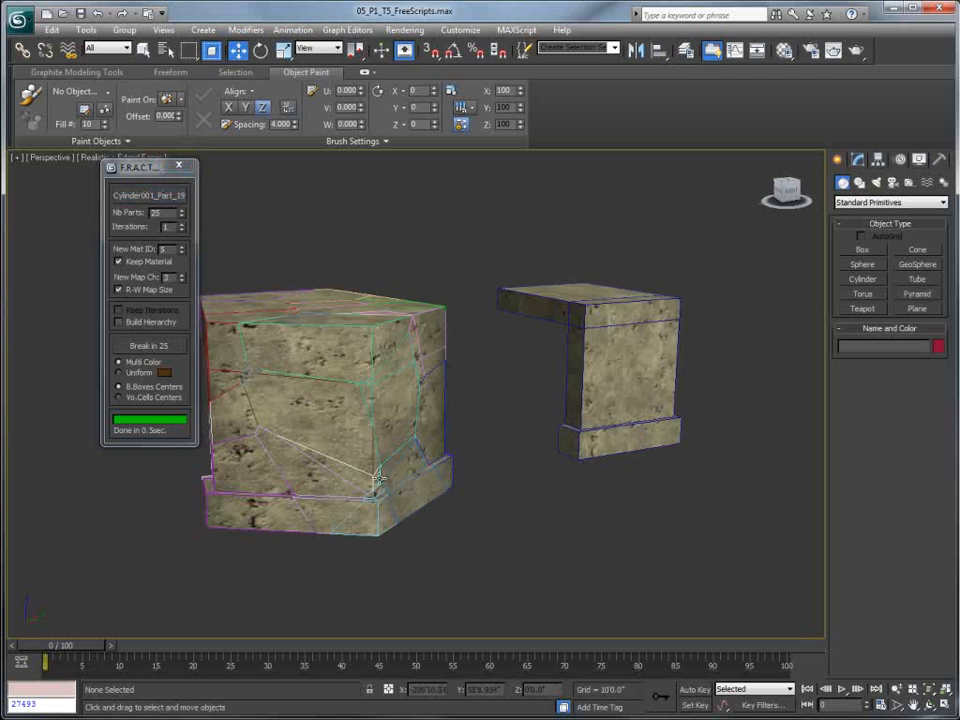
click(126, 195)
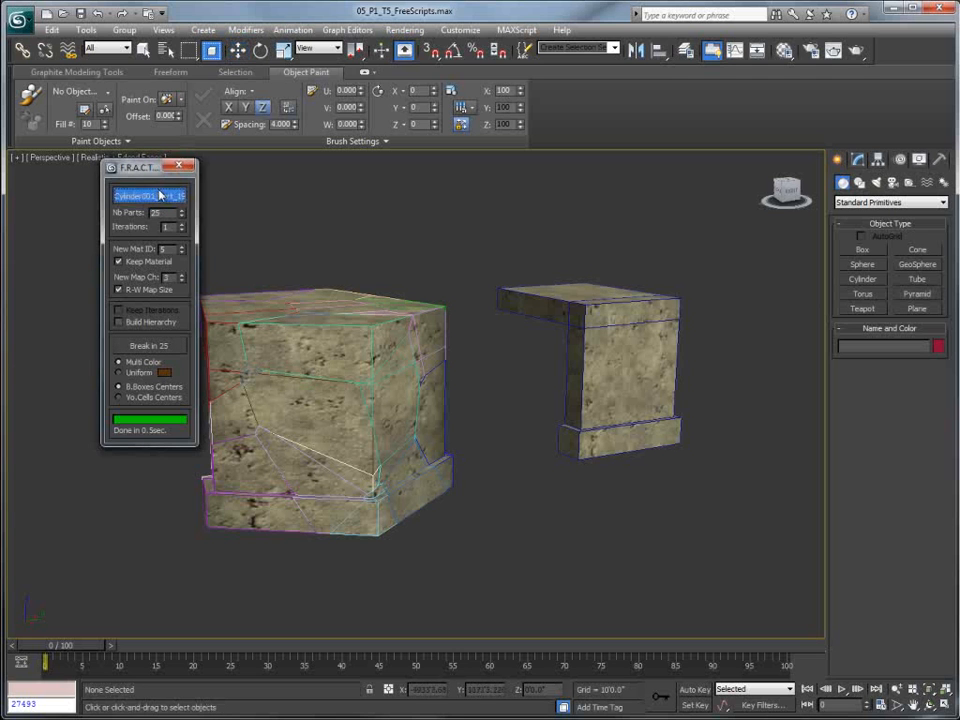
click(335, 325)
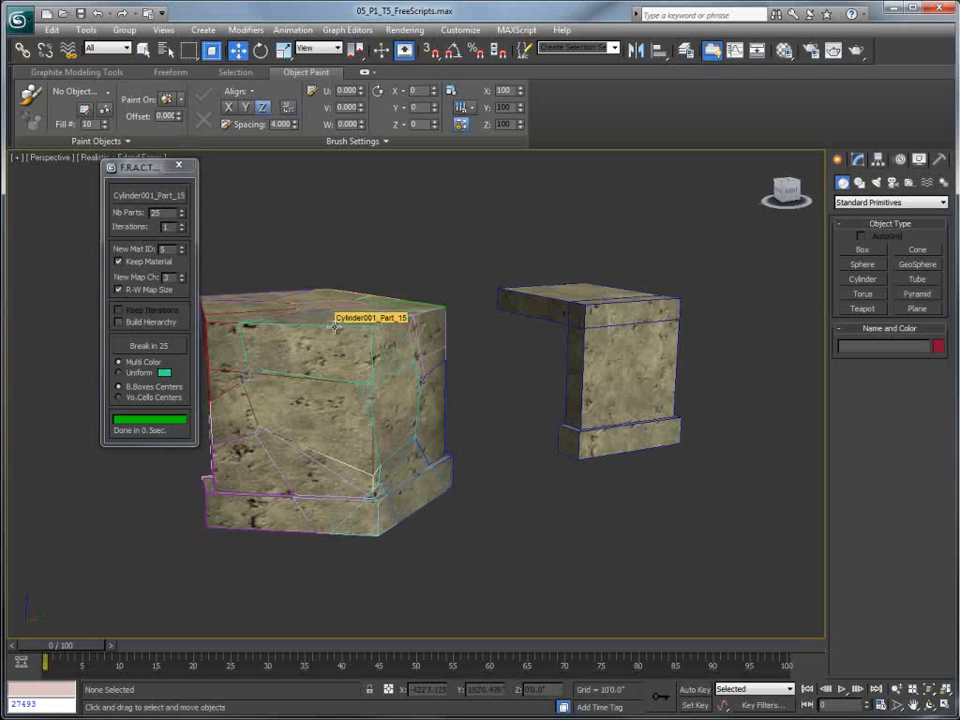
right_click(435, 274)
click(311, 236)
click(316, 327)
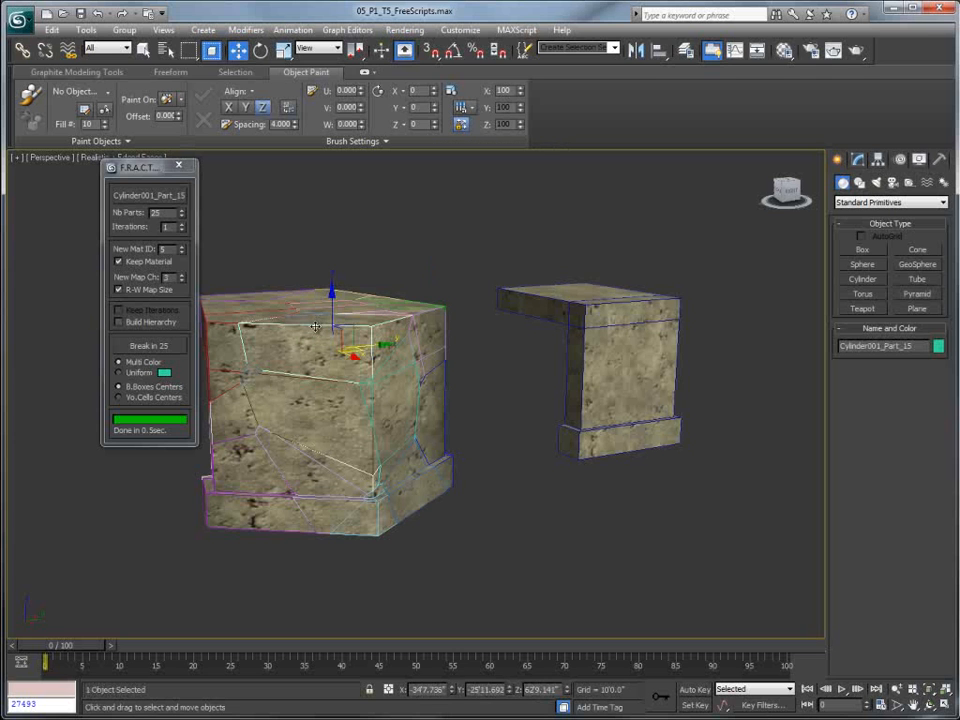
click(149, 193)
click(288, 337)
click(148, 345)
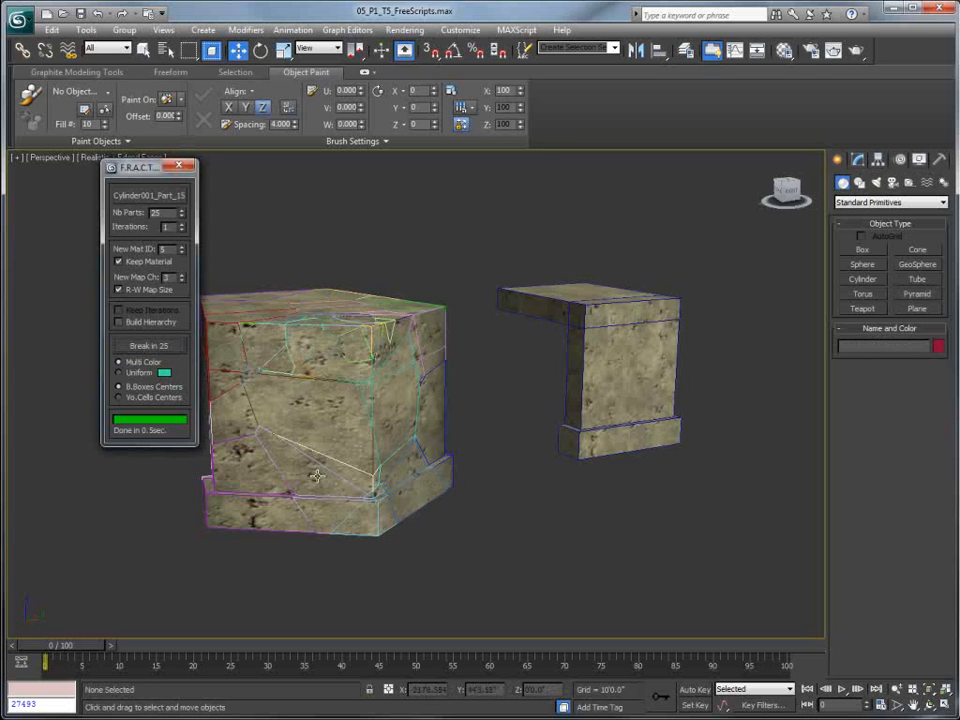
- Pick the lower side fragment Cylinder001_Part_1 and break it into 25 smaller parts
click(328, 326)
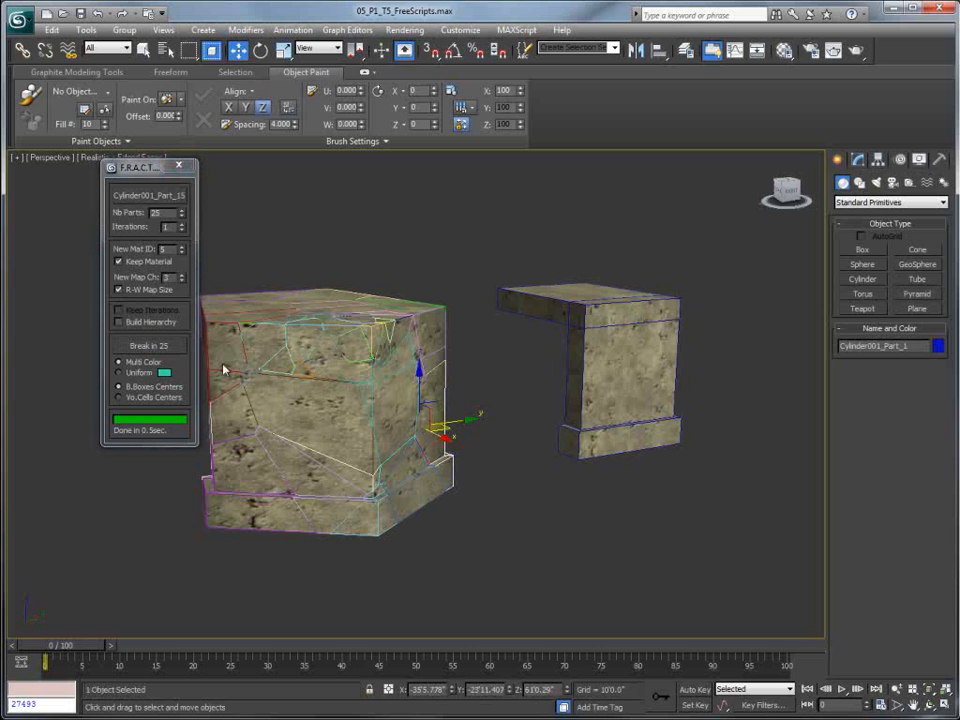
click(149, 195)
click(439, 414)
click(166, 348)
middle_drag(482, 454, 406, 456)
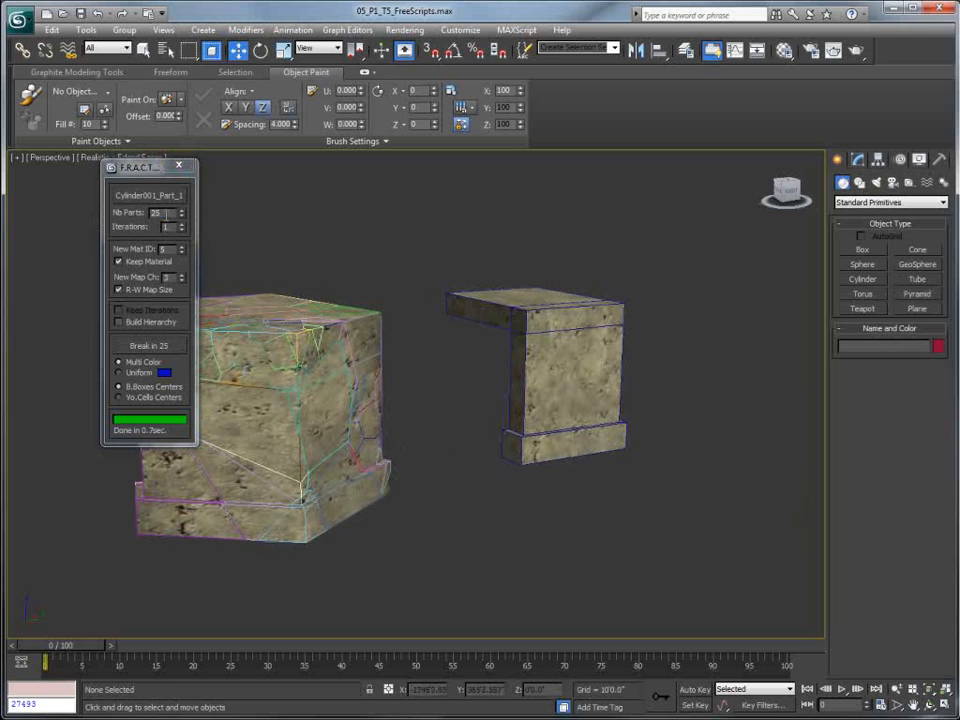
- Break the L-shaped stone block Box019 into 30 parts and close the fracture dialog
double_click(158, 214)
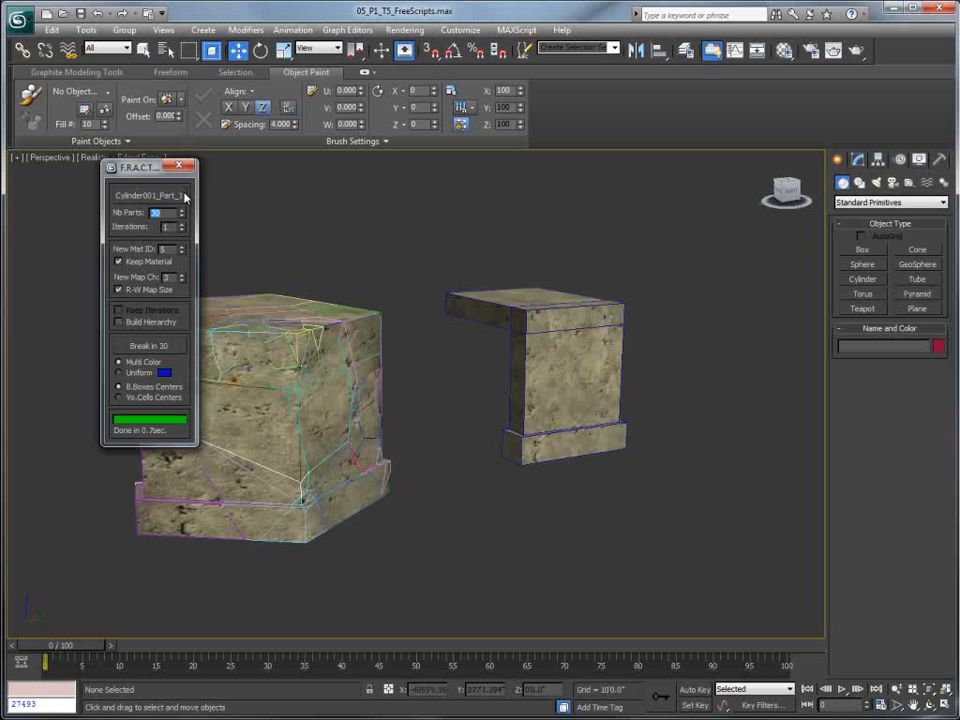
click(178, 195)
click(562, 321)
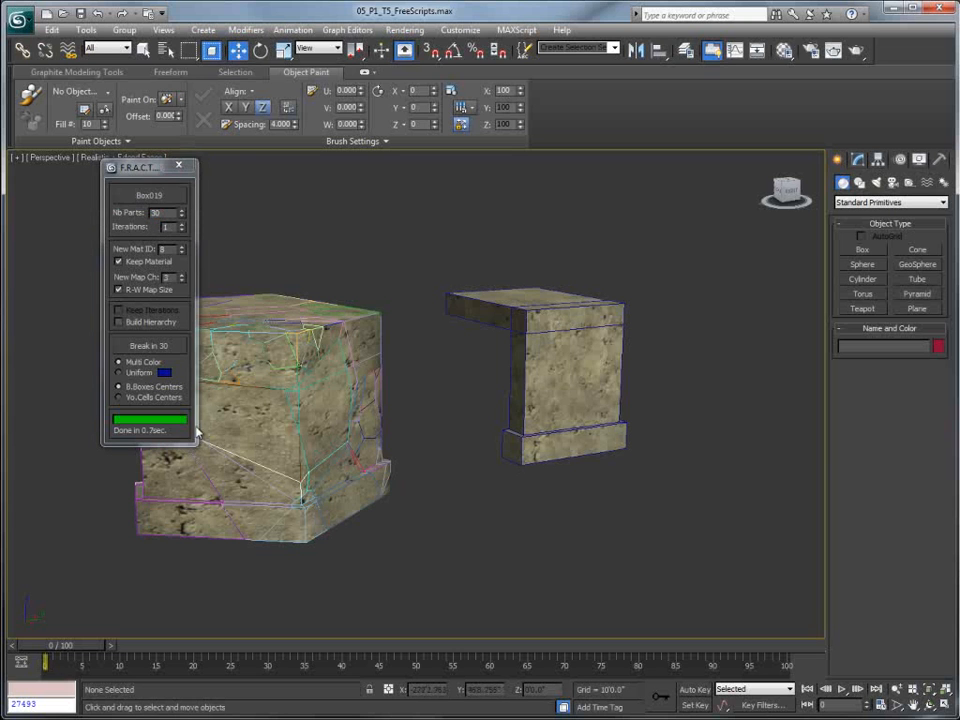
click(149, 345)
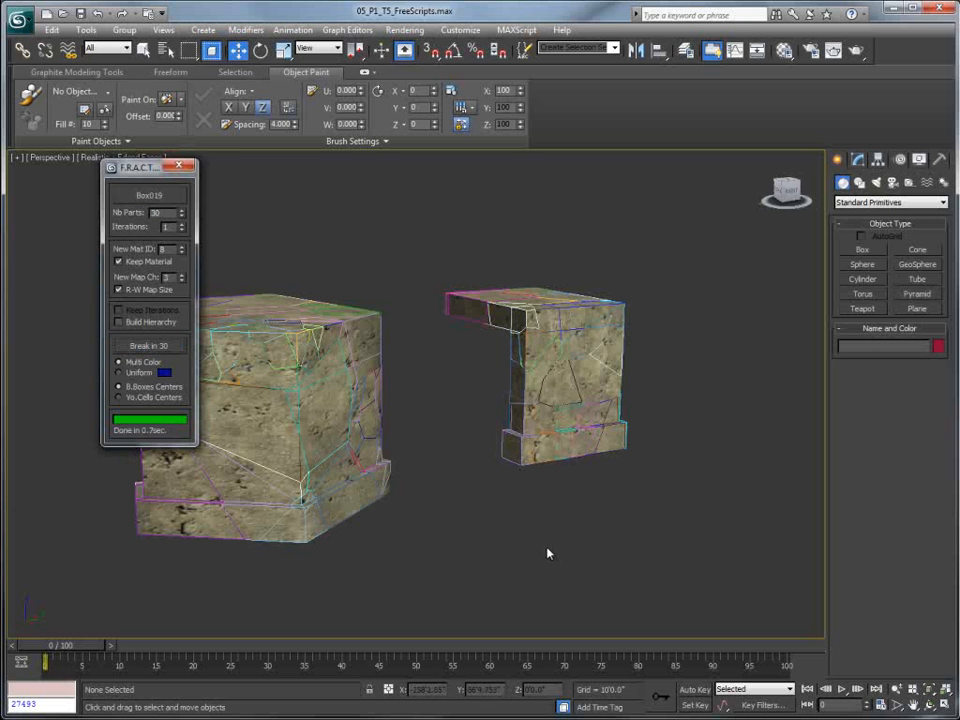
click(179, 166)
alt+middle_drag(408, 395, 381, 416)
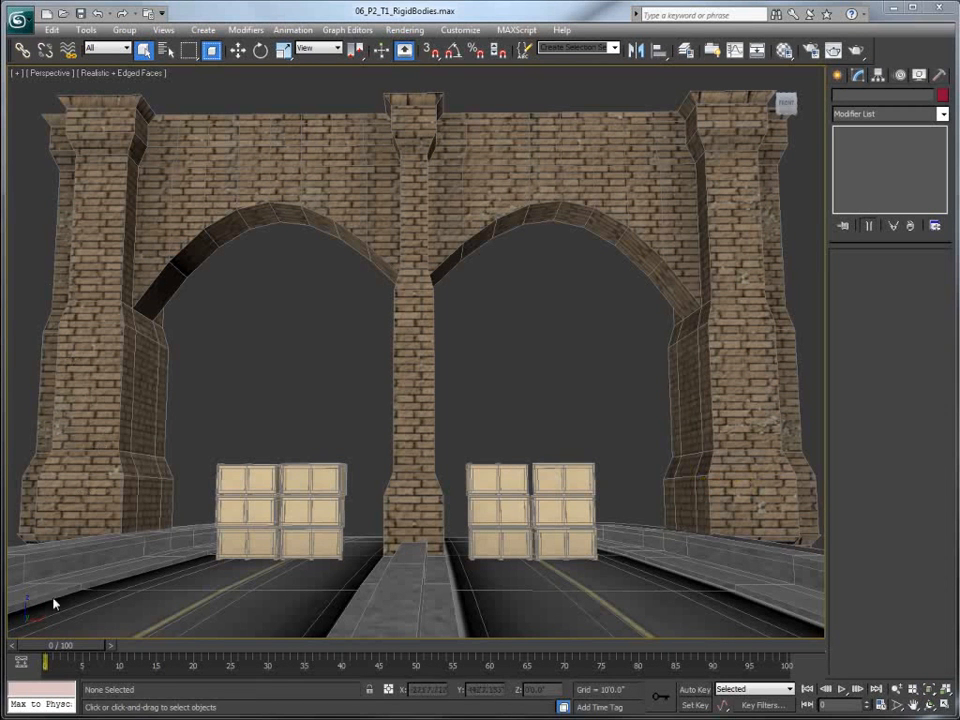
- Display the MassFX Toolbar and open the MassFX Tools, docking them beside the viewport
drag(75, 646, 45, 642)
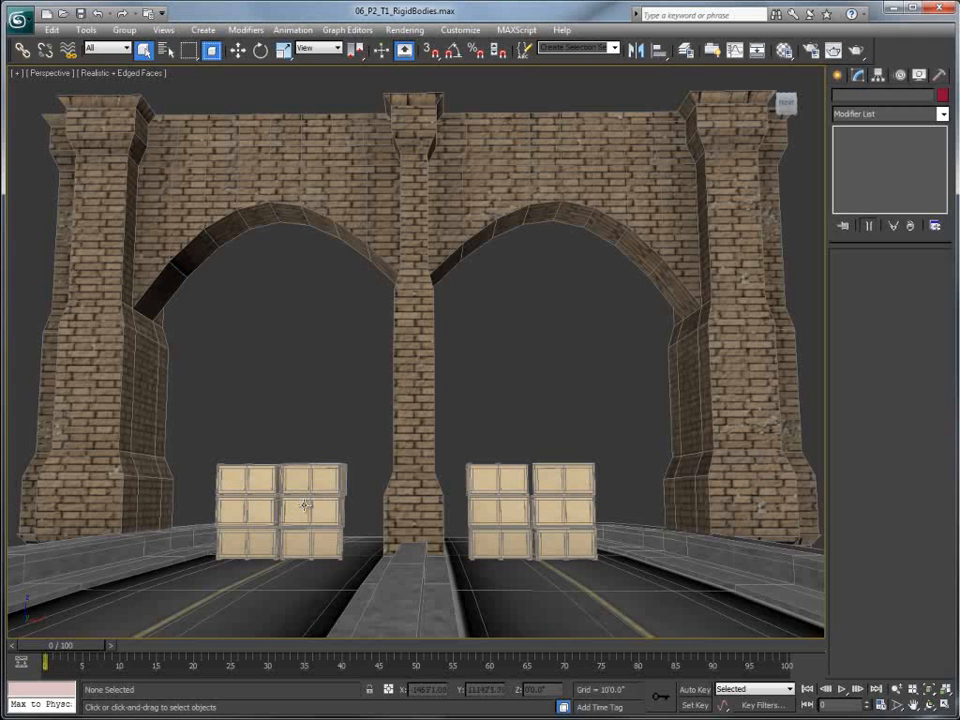
right_click(566, 56)
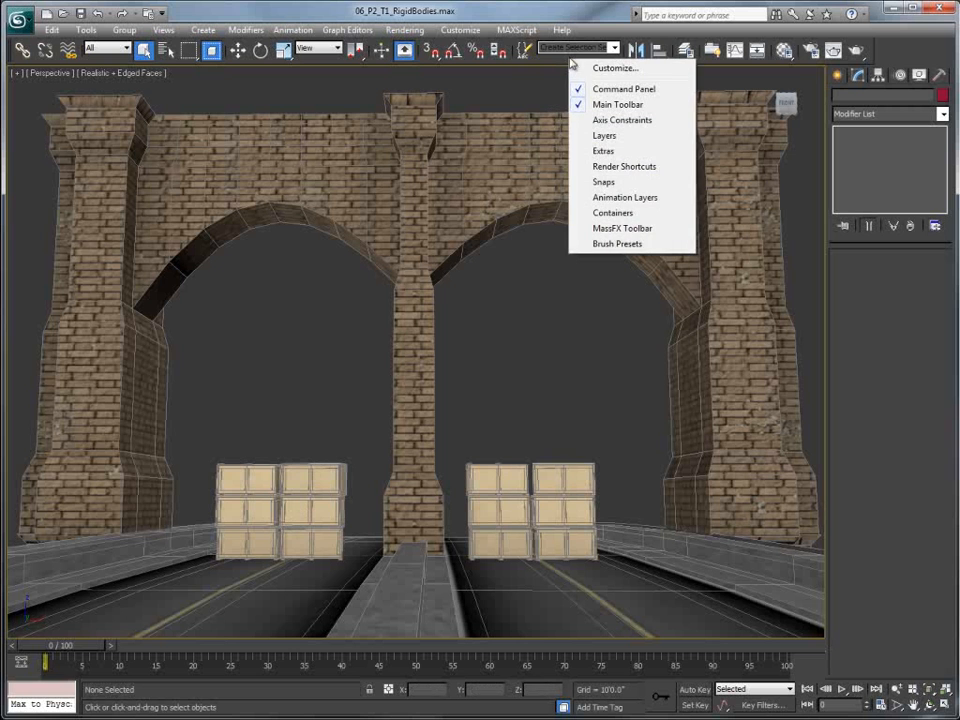
click(620, 228)
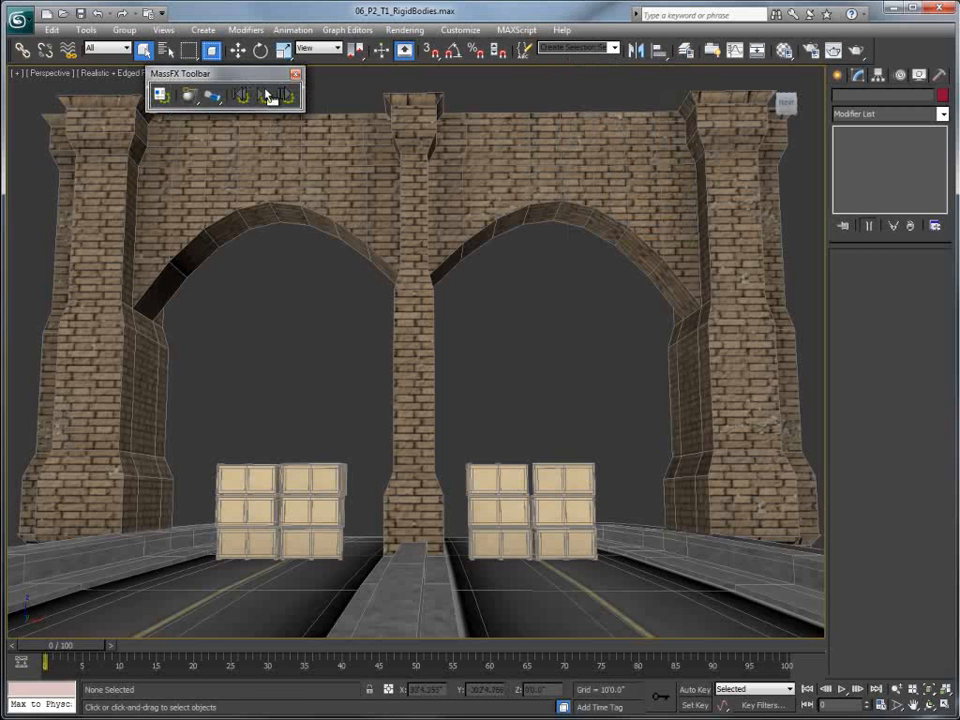
drag(200, 73, 223, 86)
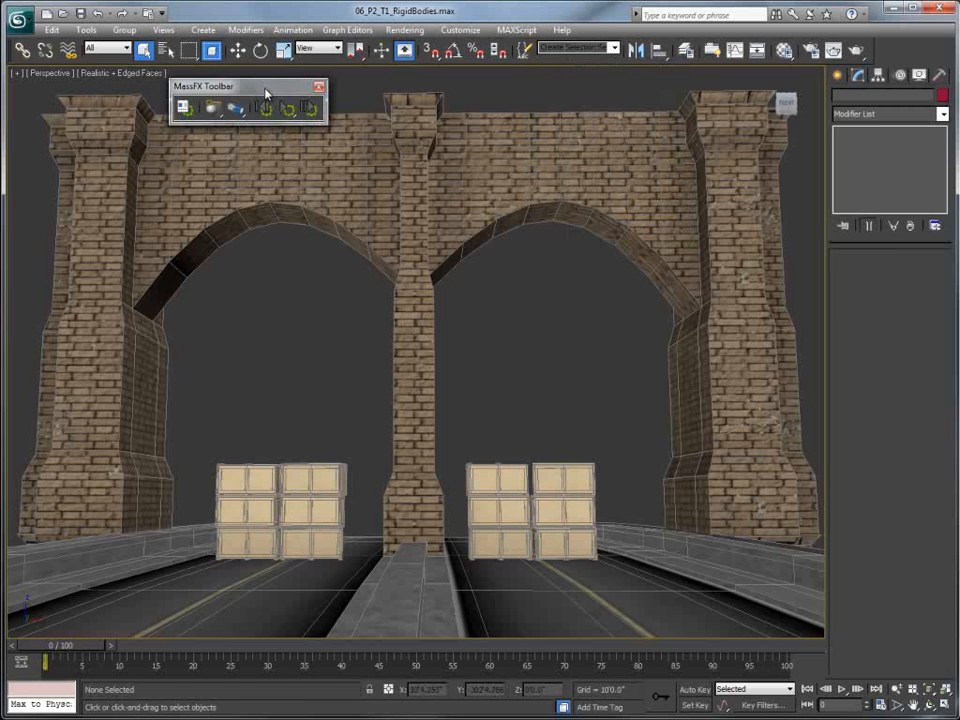
click(185, 109)
drag(254, 198, 242, 195)
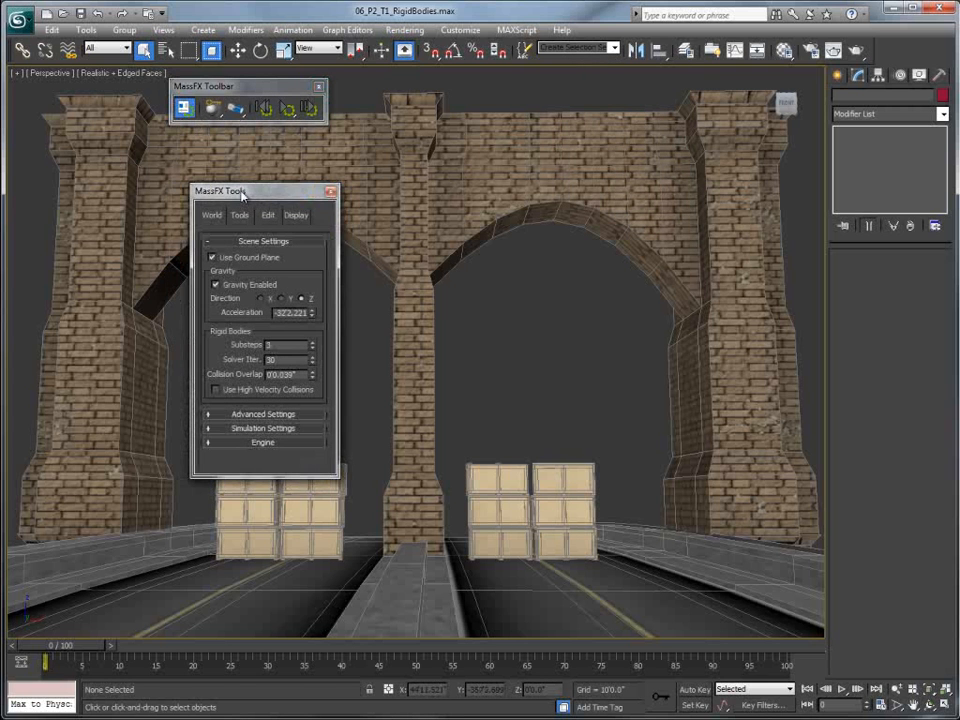
drag(80, 203, 10, 205)
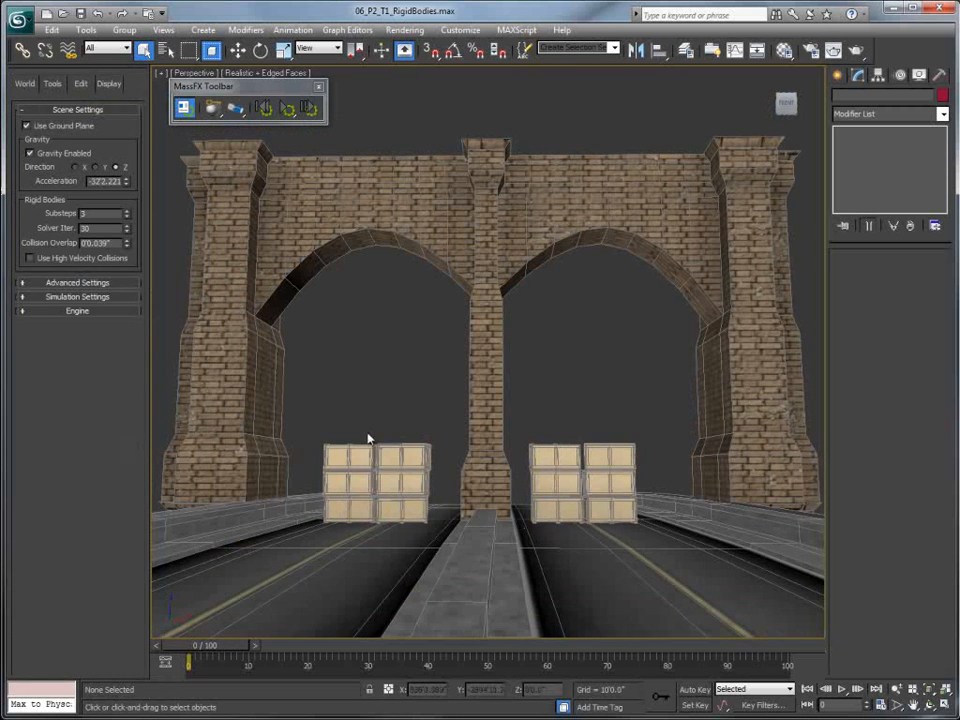
drag(281, 87, 308, 103)
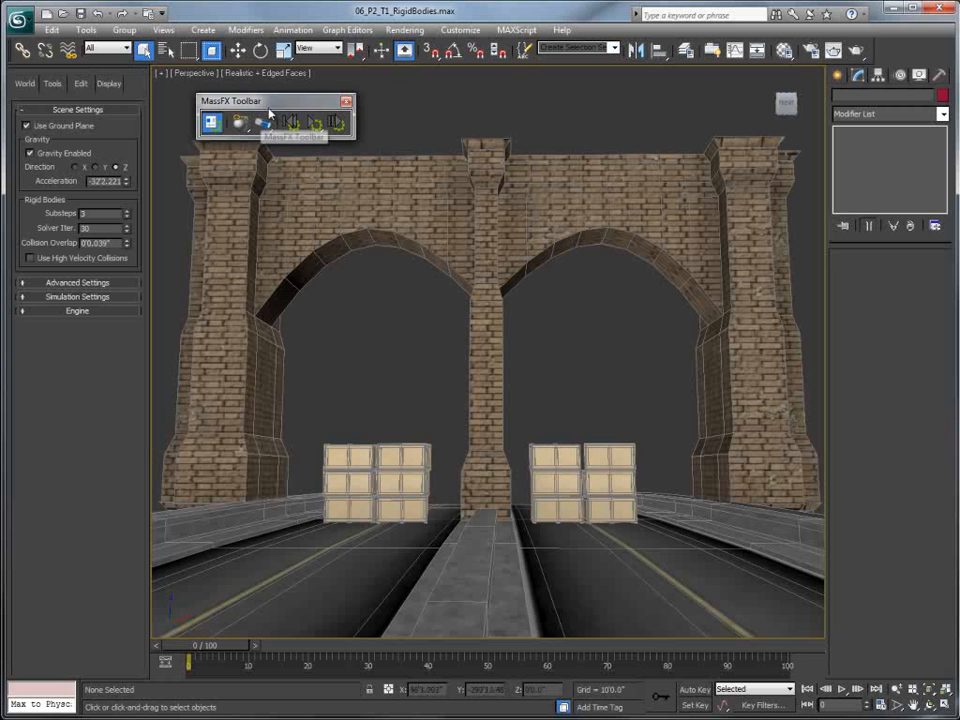
- Select the All Crates selection set, make its objects dynamic rigid bodies, and check one crate's rigid body modifier
click(570, 48)
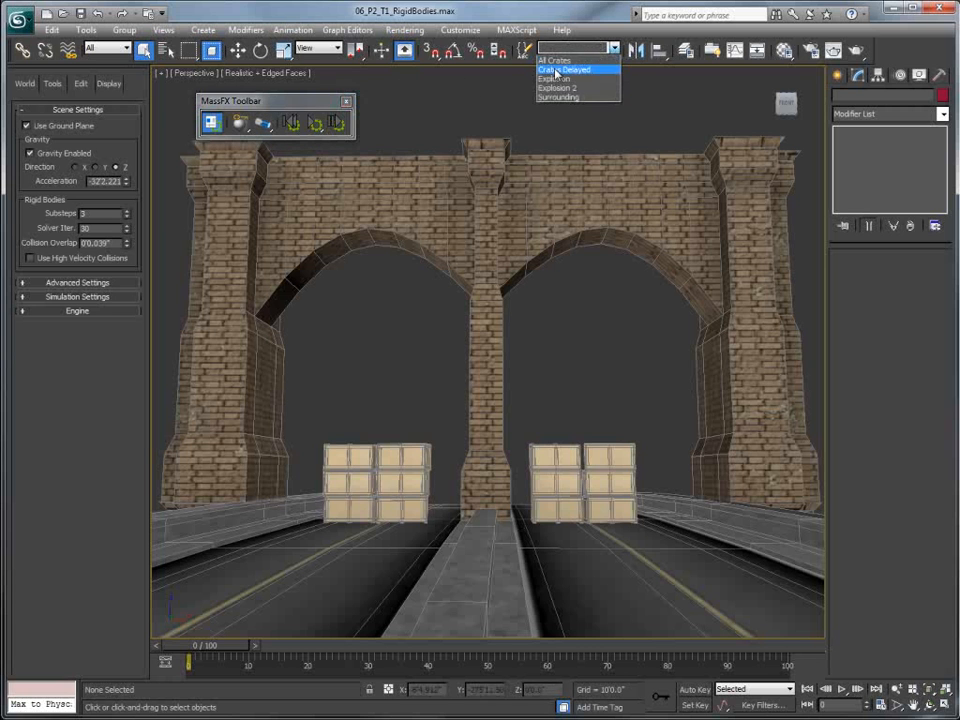
click(555, 61)
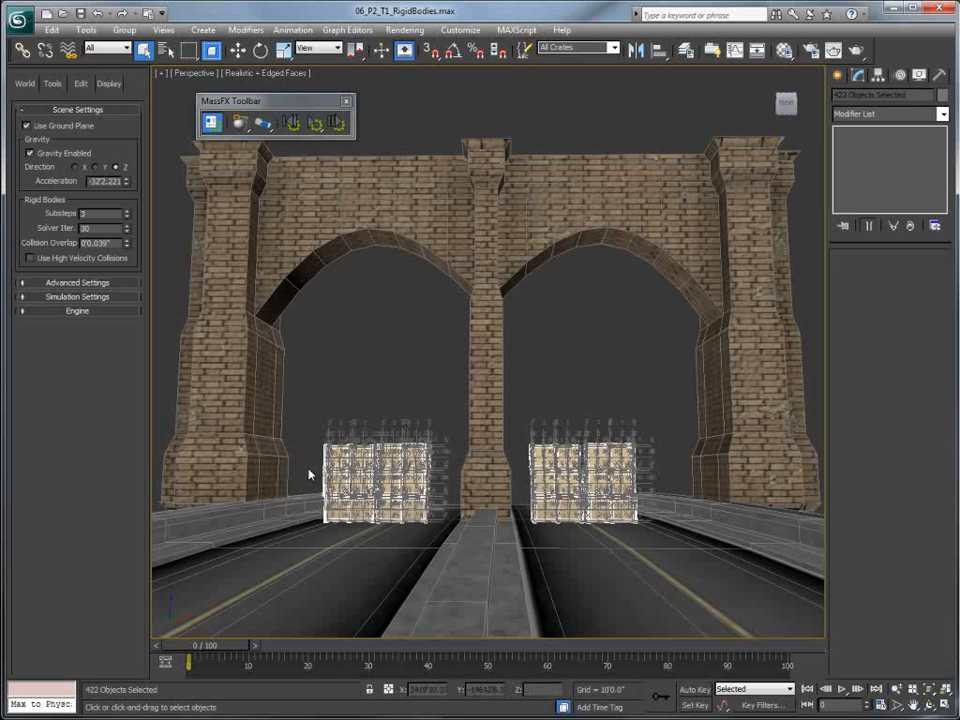
drag(240, 122, 265, 151)
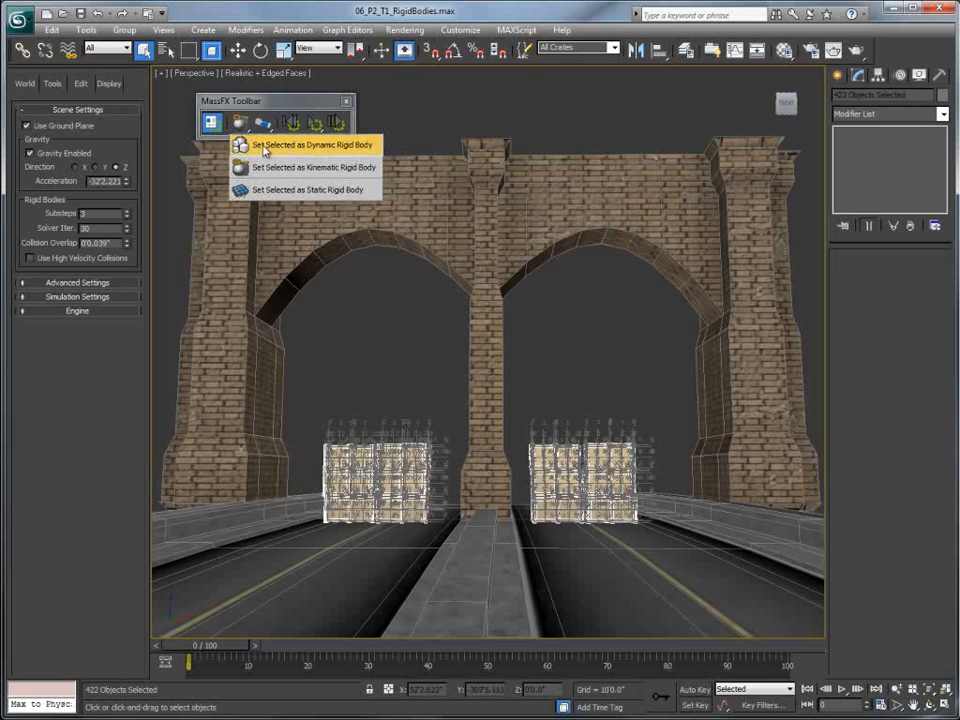
drag(334, 150, 334, 151)
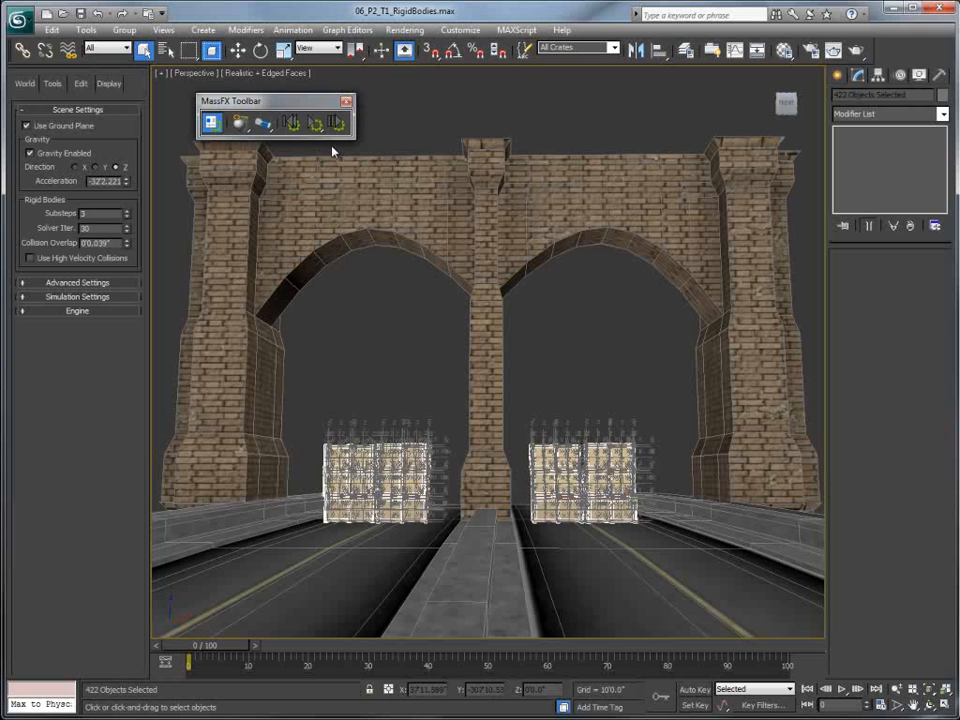
click(418, 420)
click(405, 459)
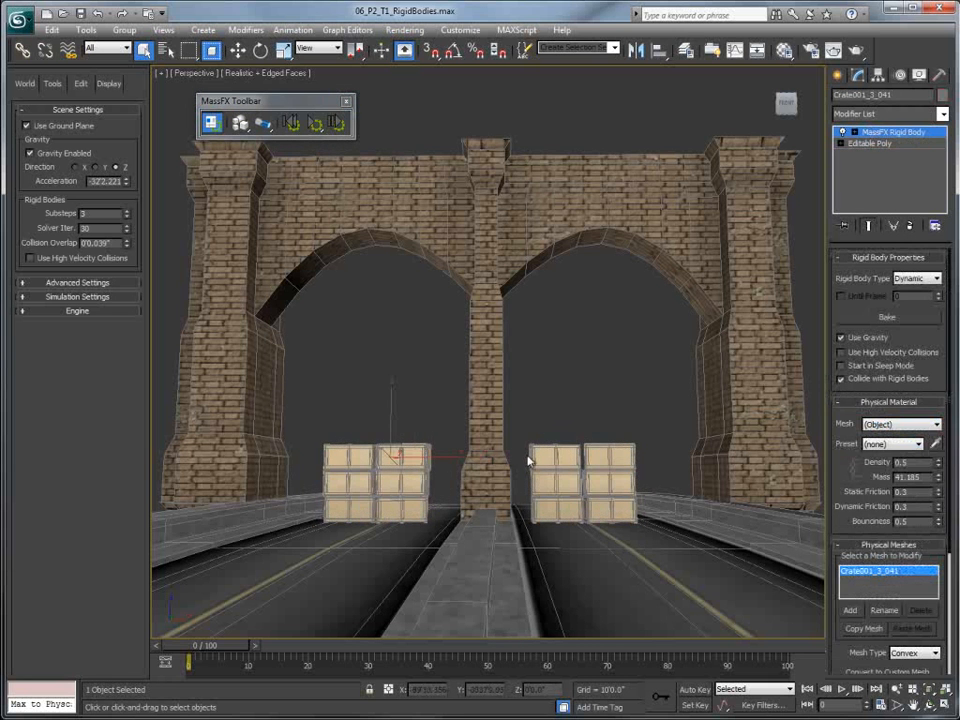
- Assign the Cardboard physical material preset to every object in the All Crates set and clear the selection
click(580, 47)
click(584, 68)
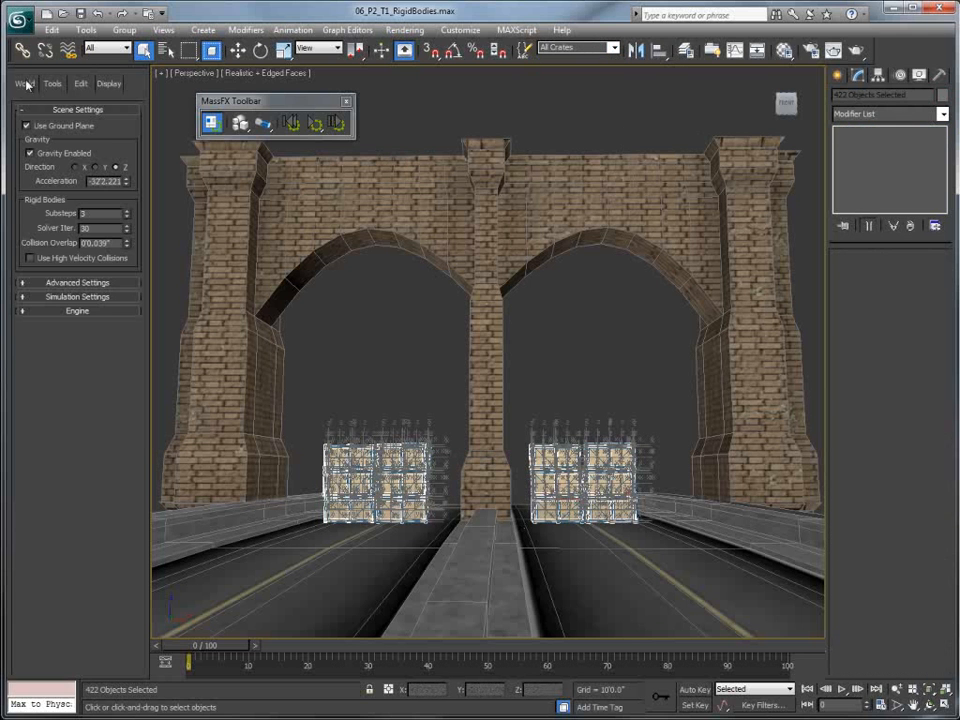
click(81, 85)
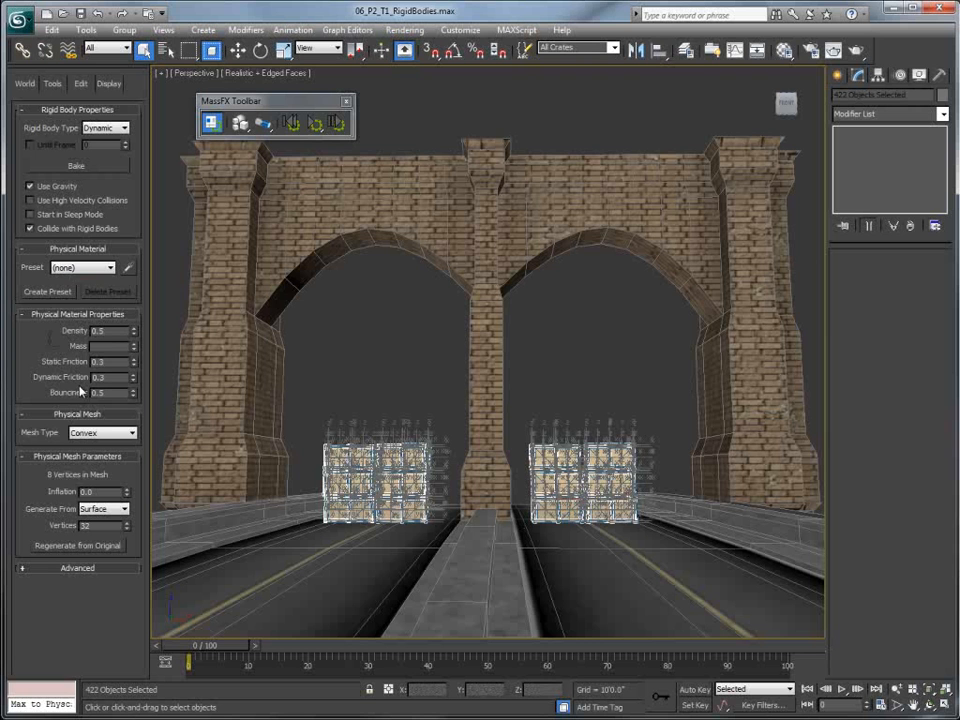
click(85, 267)
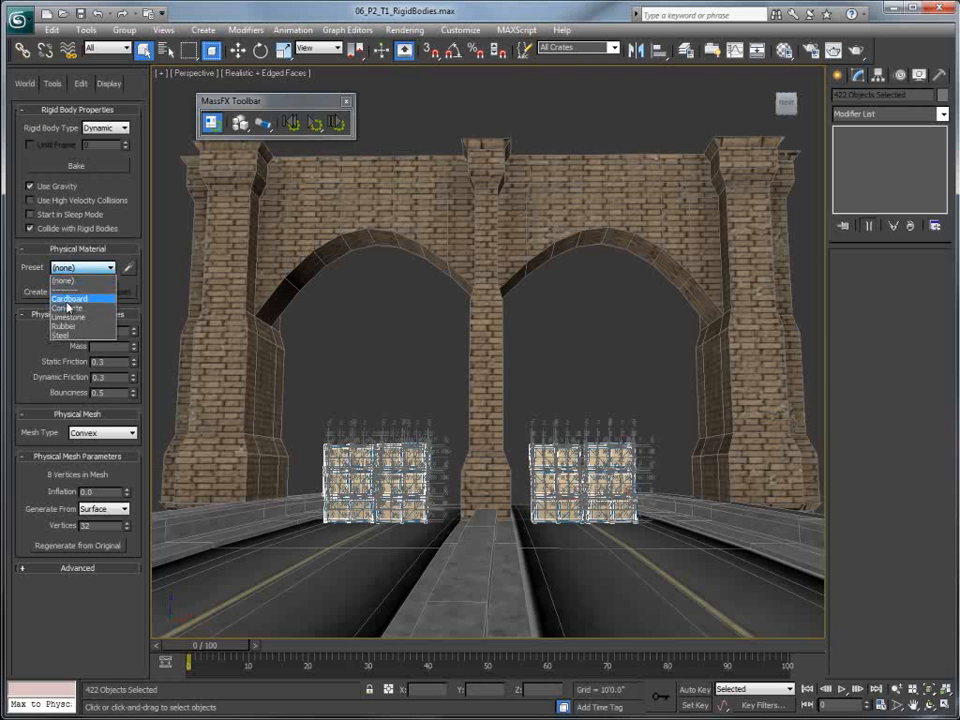
click(68, 299)
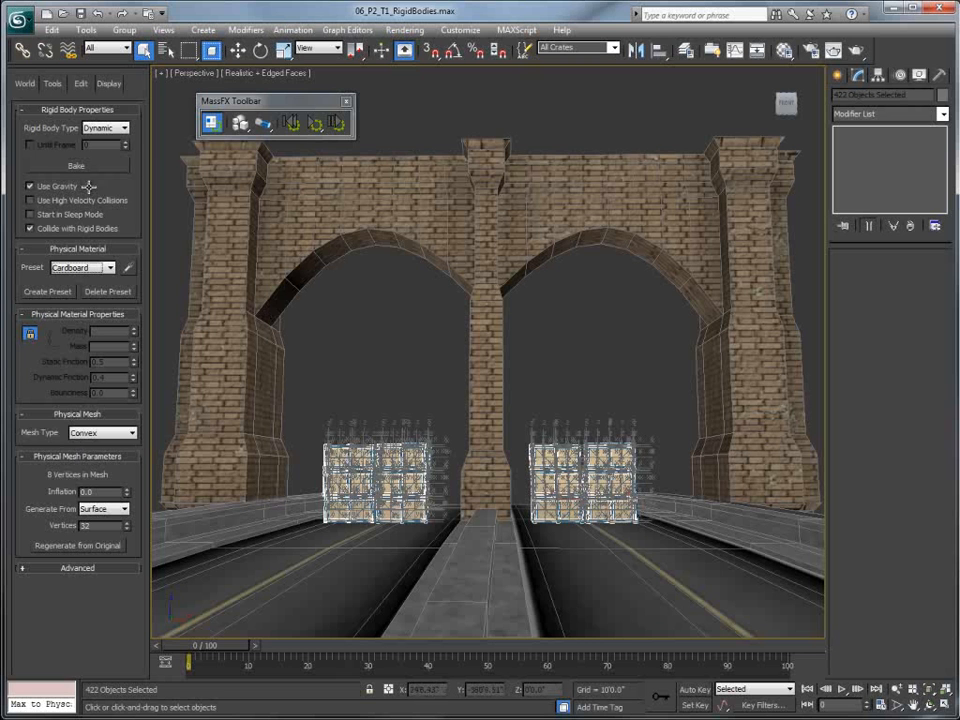
click(386, 306)
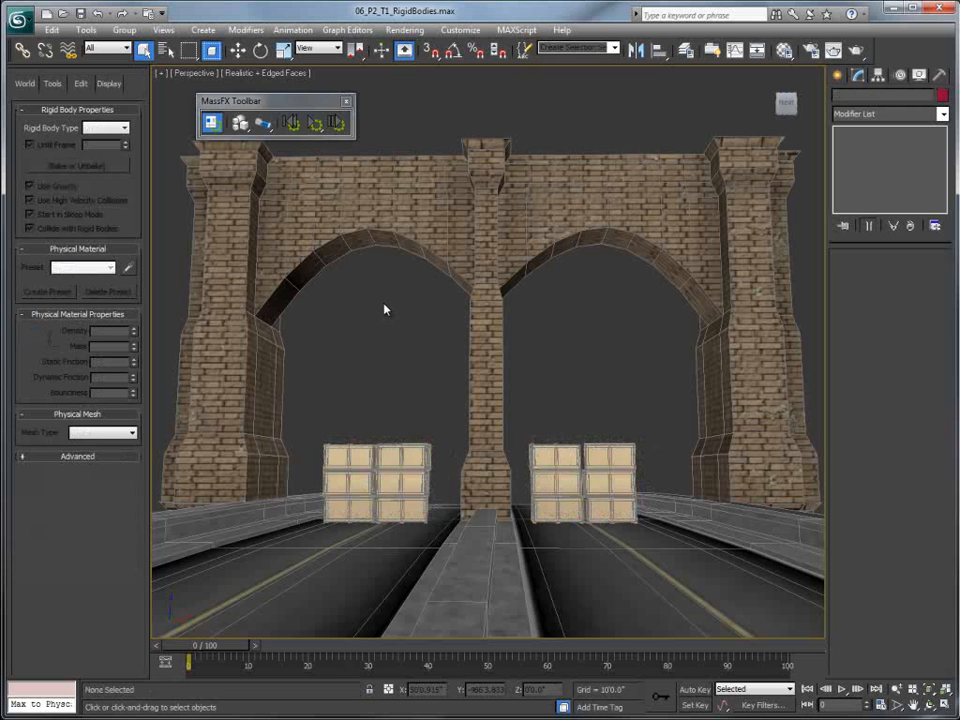
- Run the rigid-body simulation on the crates, stop it and reset it to the start frame
click(314, 124)
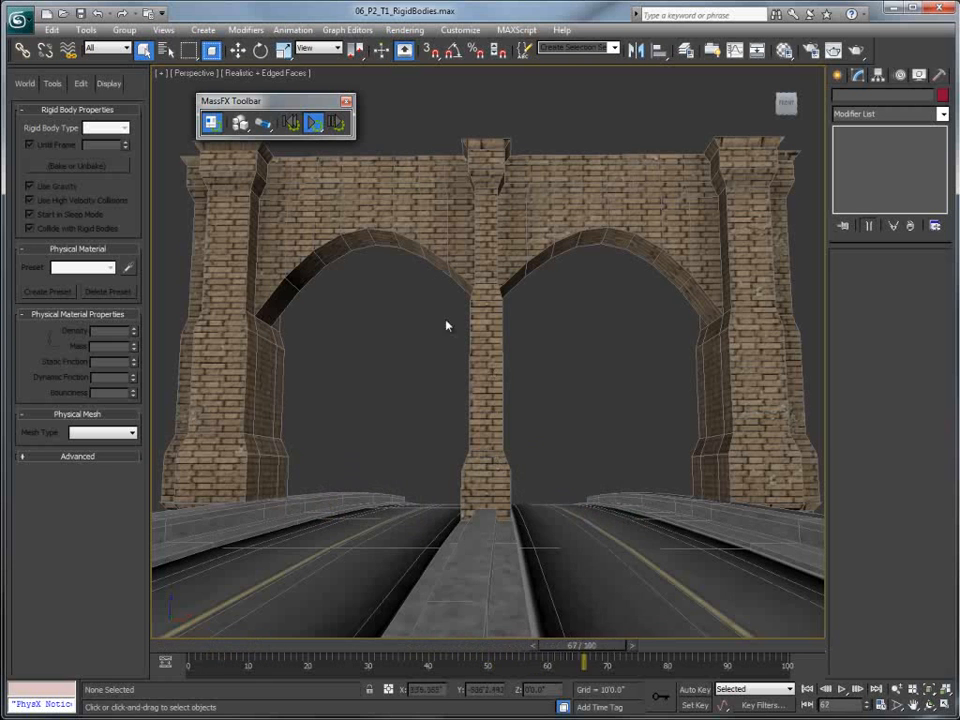
click(314, 124)
click(290, 123)
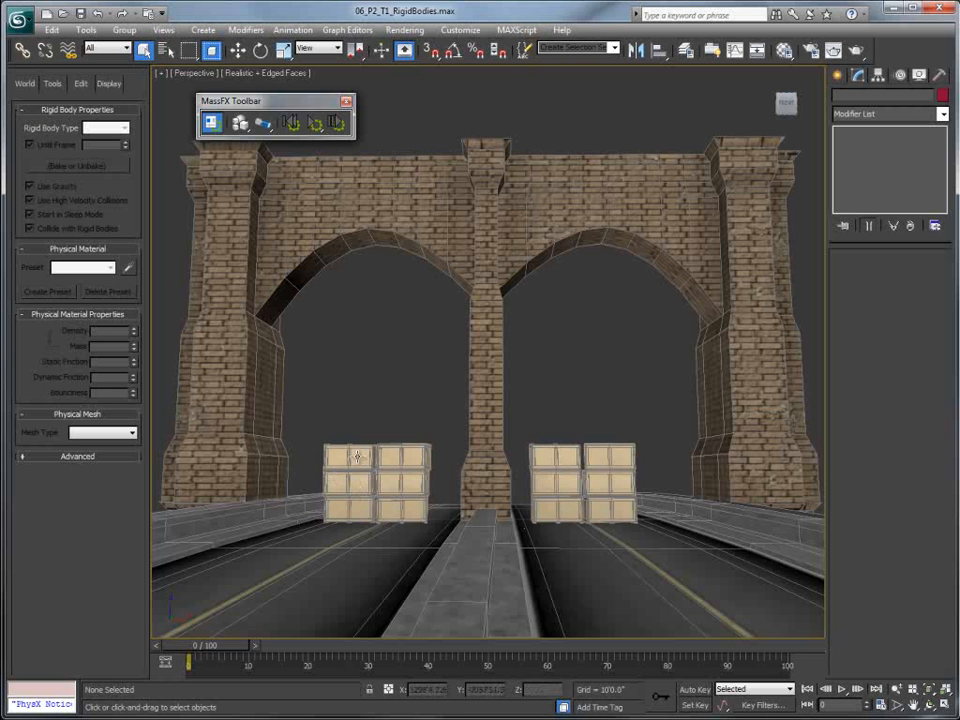
- Make the Surrounding selection set static rigid bodies with the Concrete physical material preset, and clear the selection
click(614, 48)
click(570, 94)
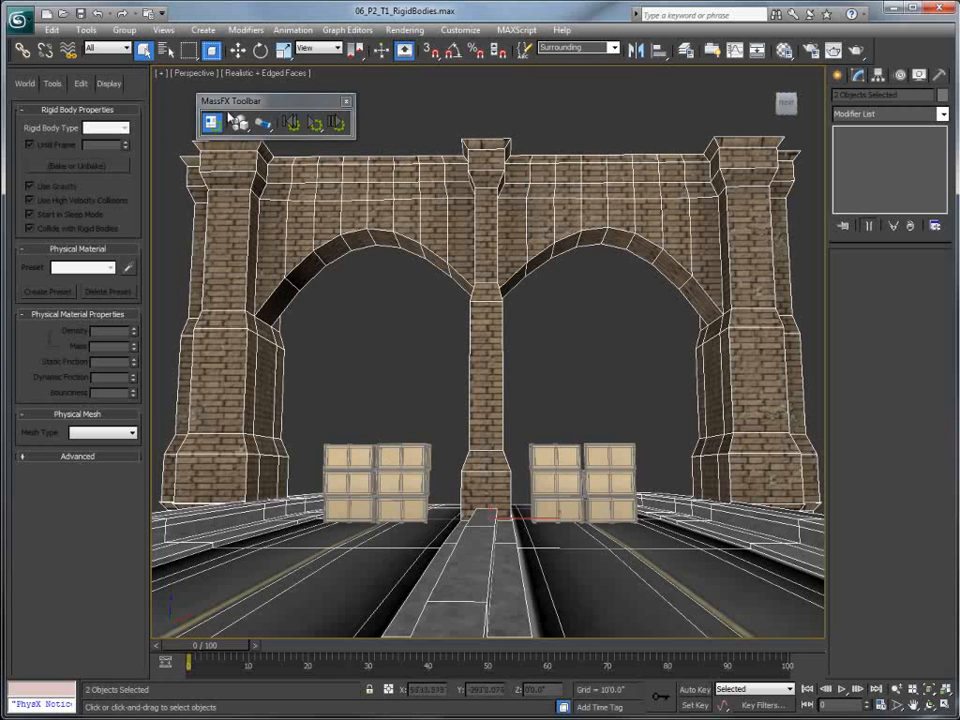
drag(240, 122, 307, 192)
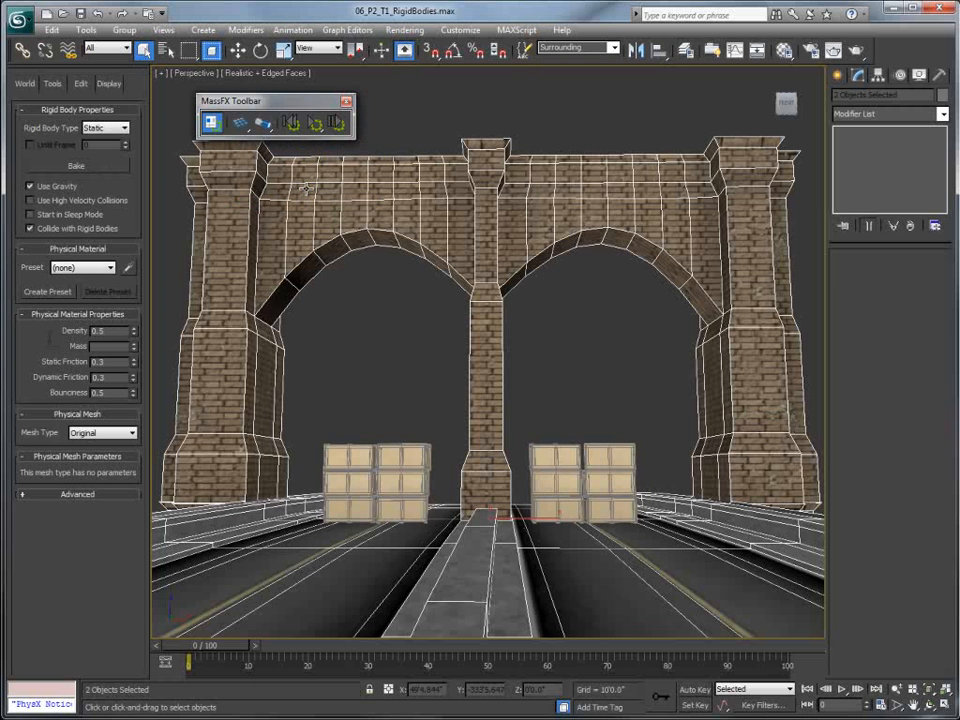
click(88, 267)
click(75, 310)
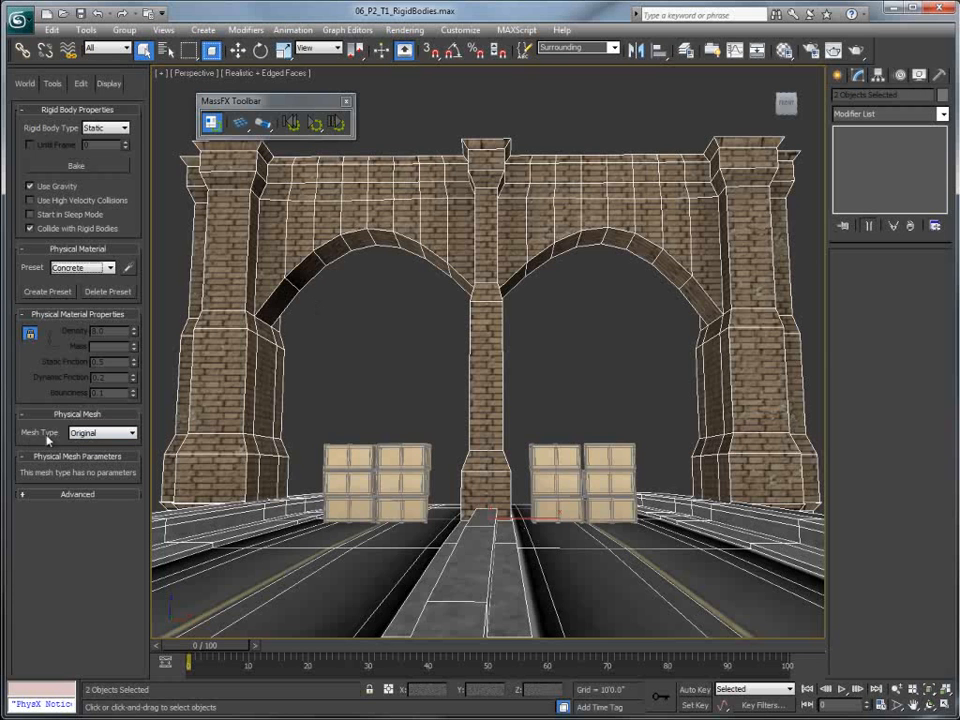
click(399, 332)
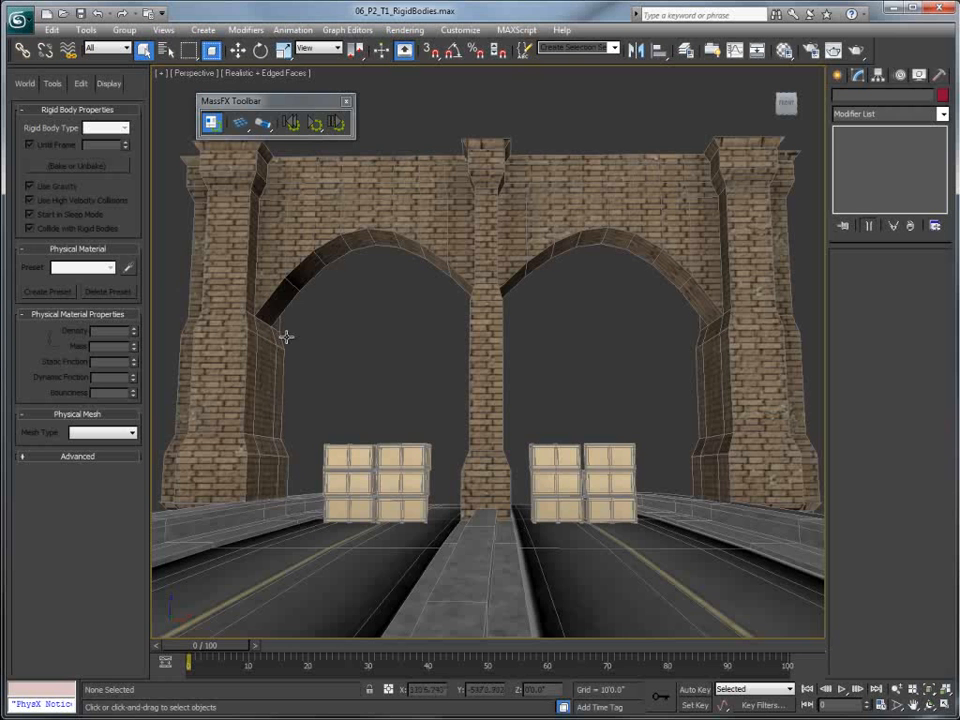
- Try the Convex physical mesh type on the brick tower BrickTower02 and switch it back to Original
click(282, 272)
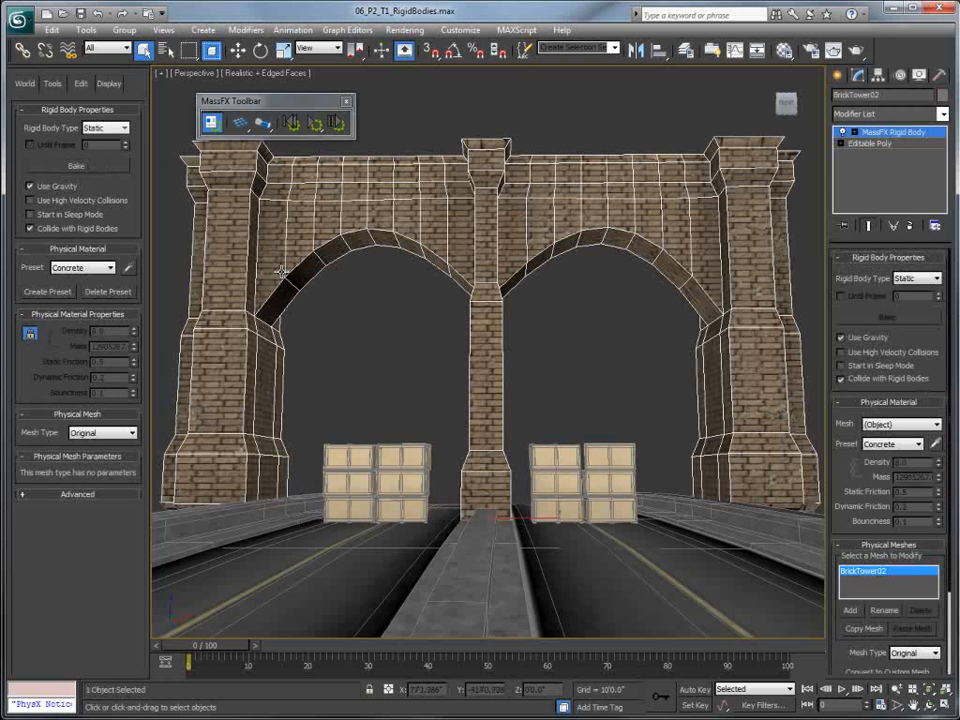
click(103, 433)
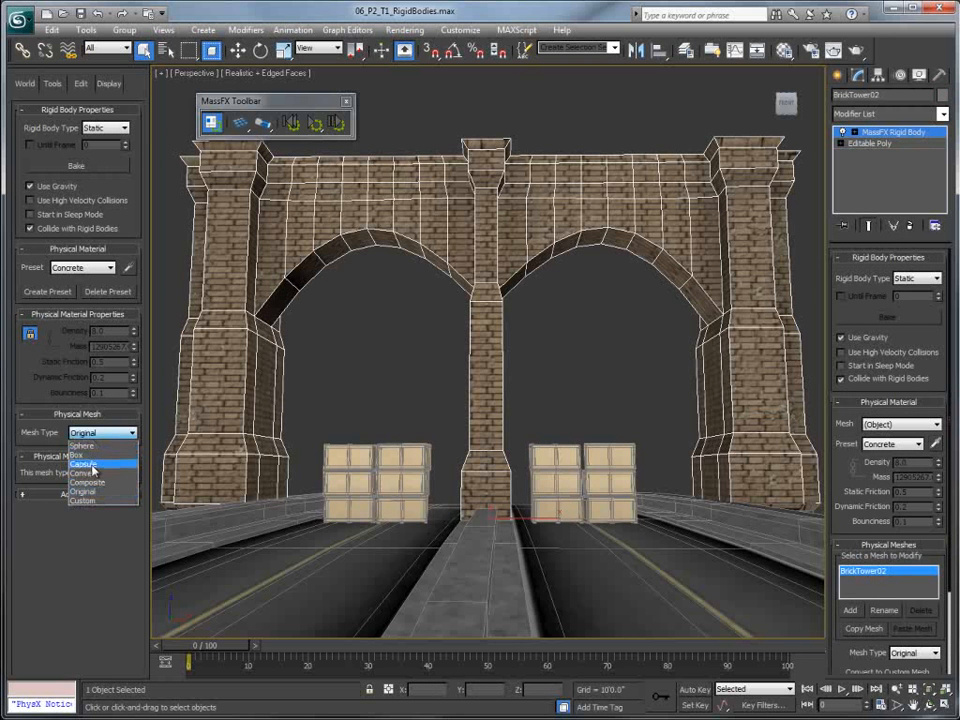
click(85, 469)
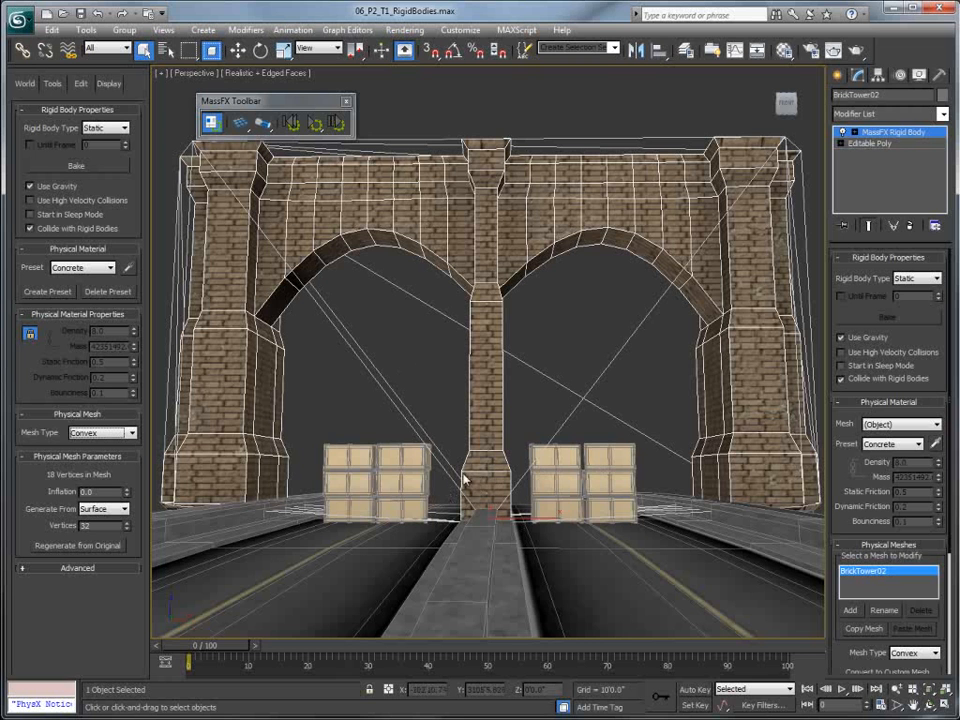
click(100, 432)
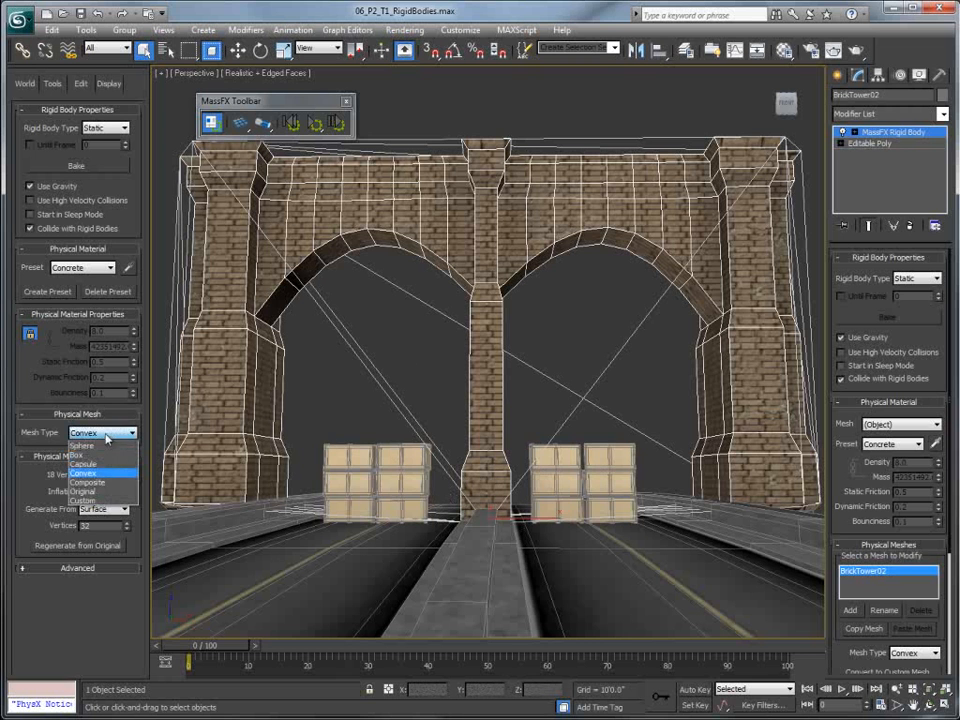
click(88, 492)
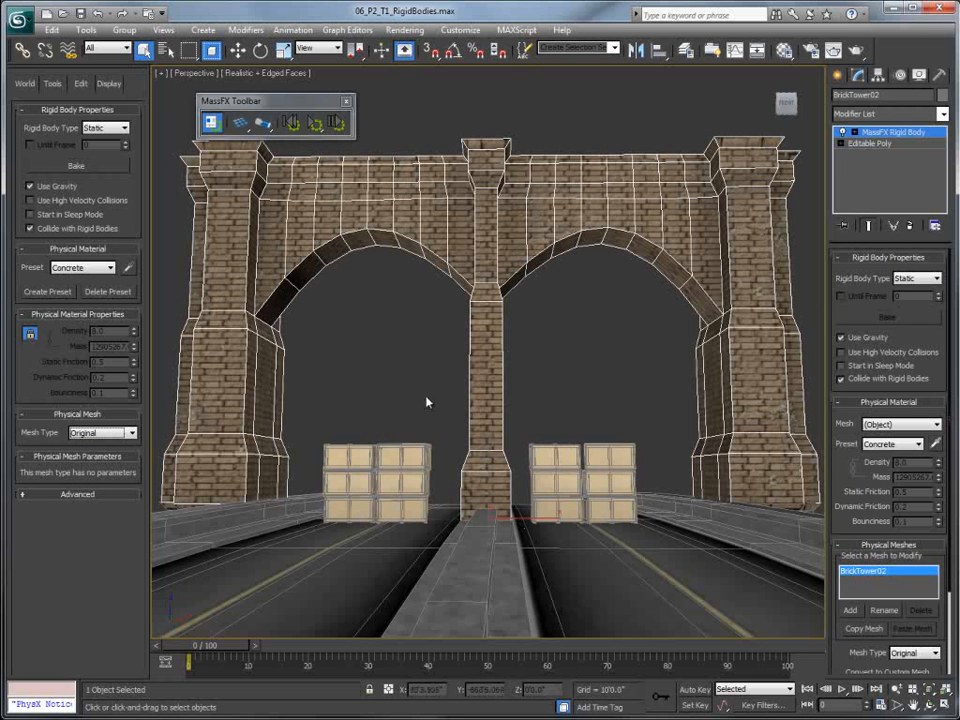
- Clear the selection, simulate the crates against the static surroundings, and reset the simulation
click(435, 370)
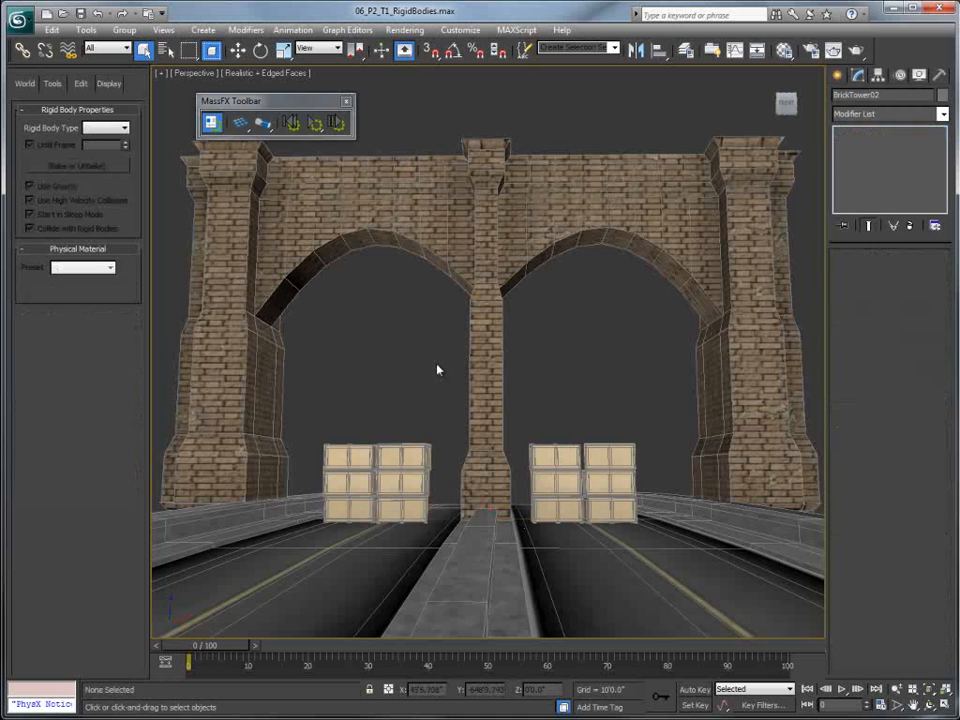
click(315, 123)
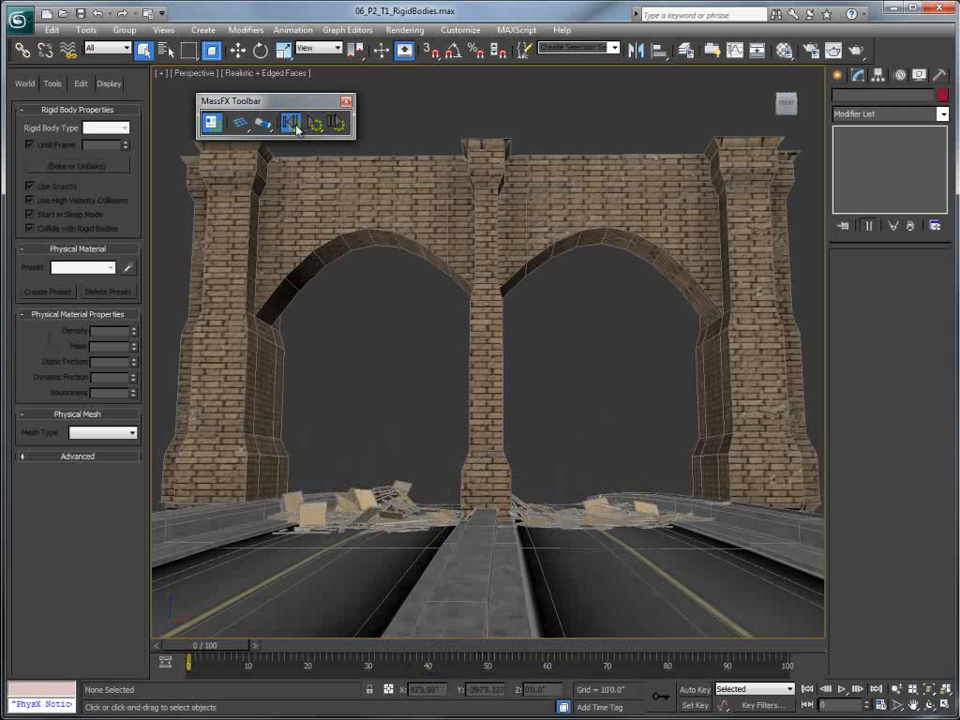
click(290, 122)
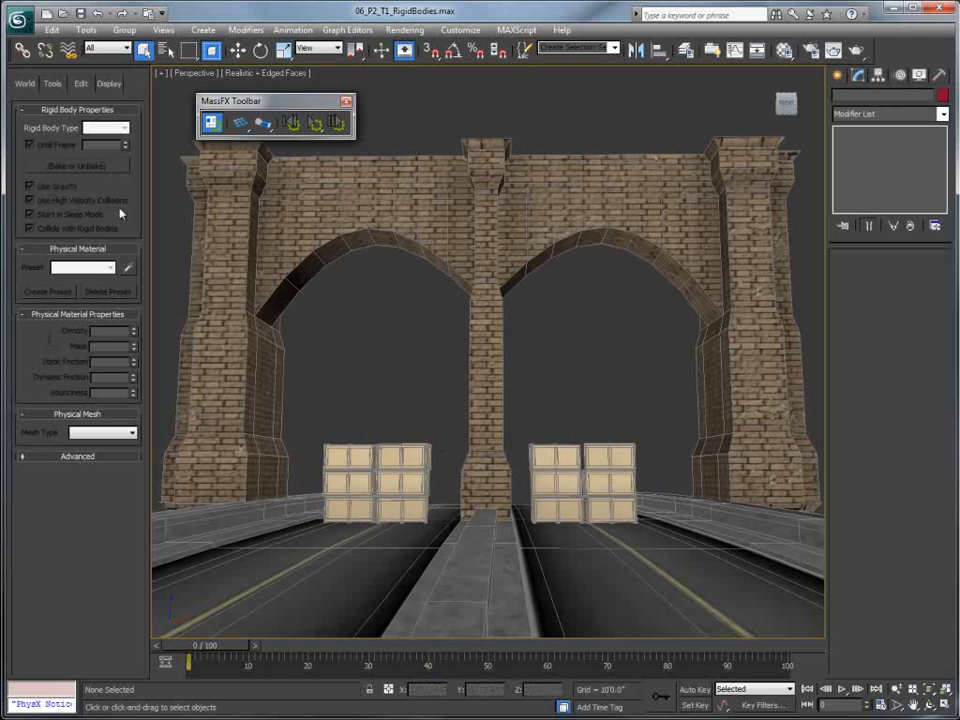
- Set the world's rigid-body collision overlap to 1'0.0", run the simulation and reset it
click(24, 84)
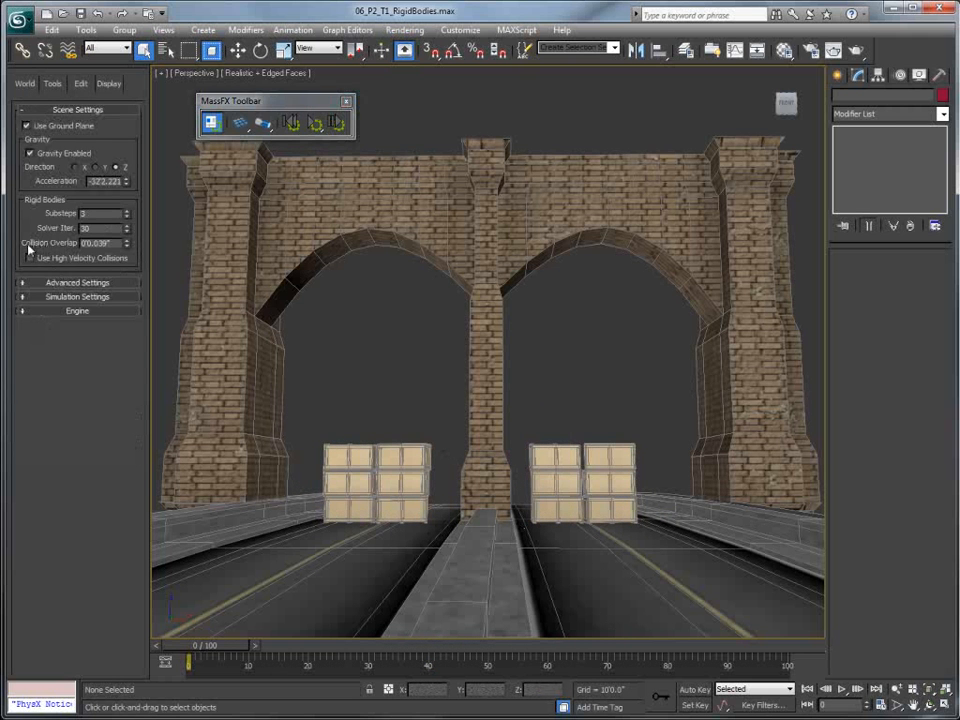
double_click(116, 243)
text(0.0)
click(315, 125)
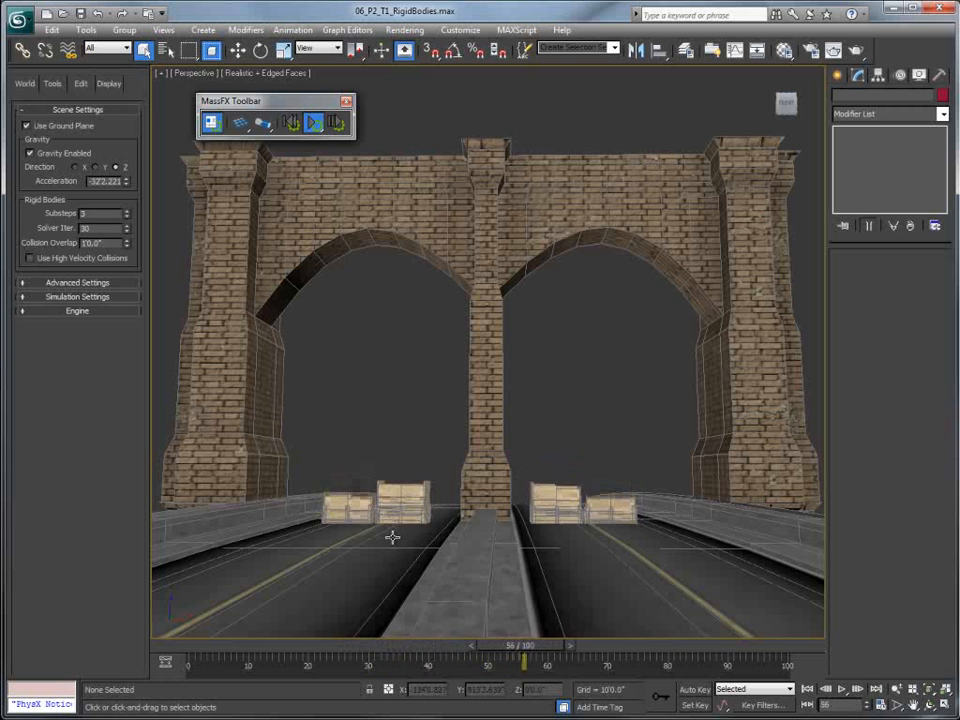
click(290, 122)
- Set the rigid-body collision overlap to 0'0.5" and run the crate simulation
drag(108, 243, 34, 244)
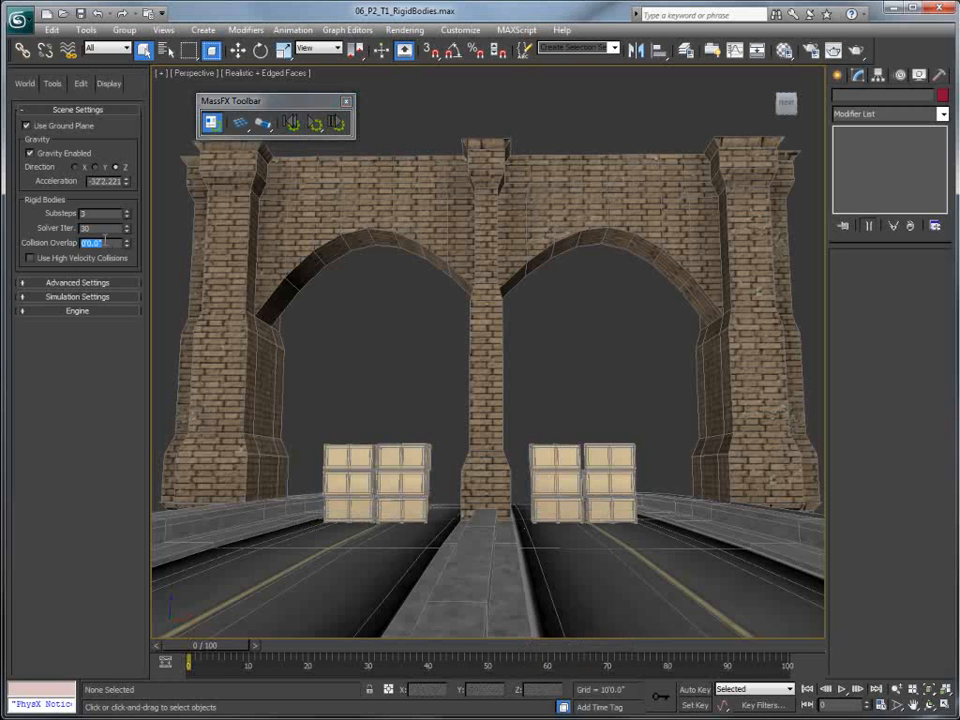
text(0.5)
key(Return)
click(313, 122)
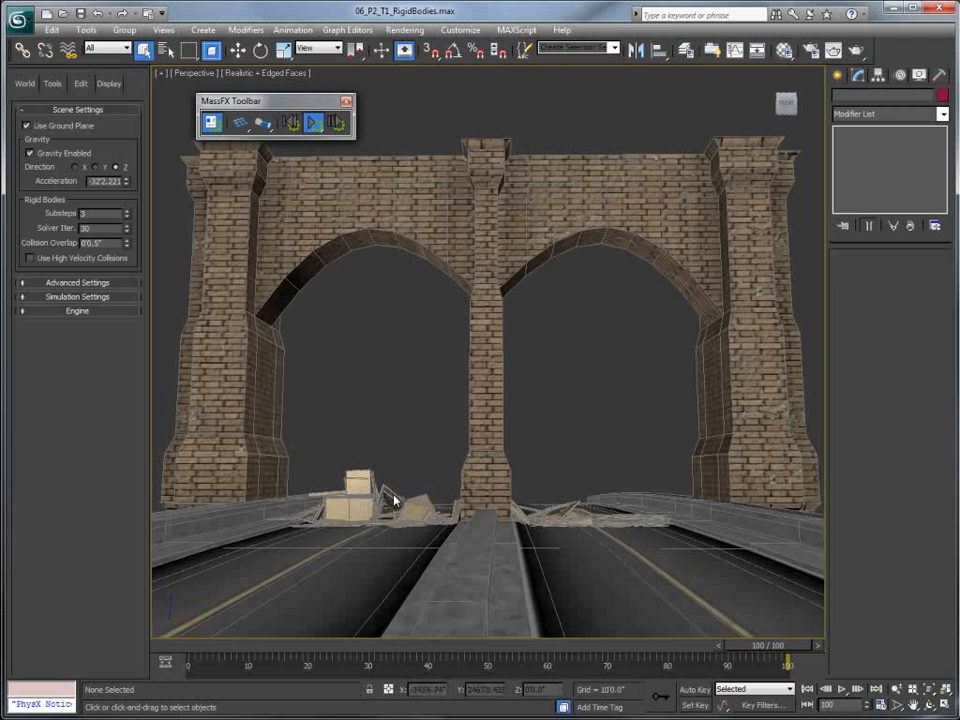
- Stop and reset the crate simulation, and restore the scene state 02 Show Spheres
click(313, 122)
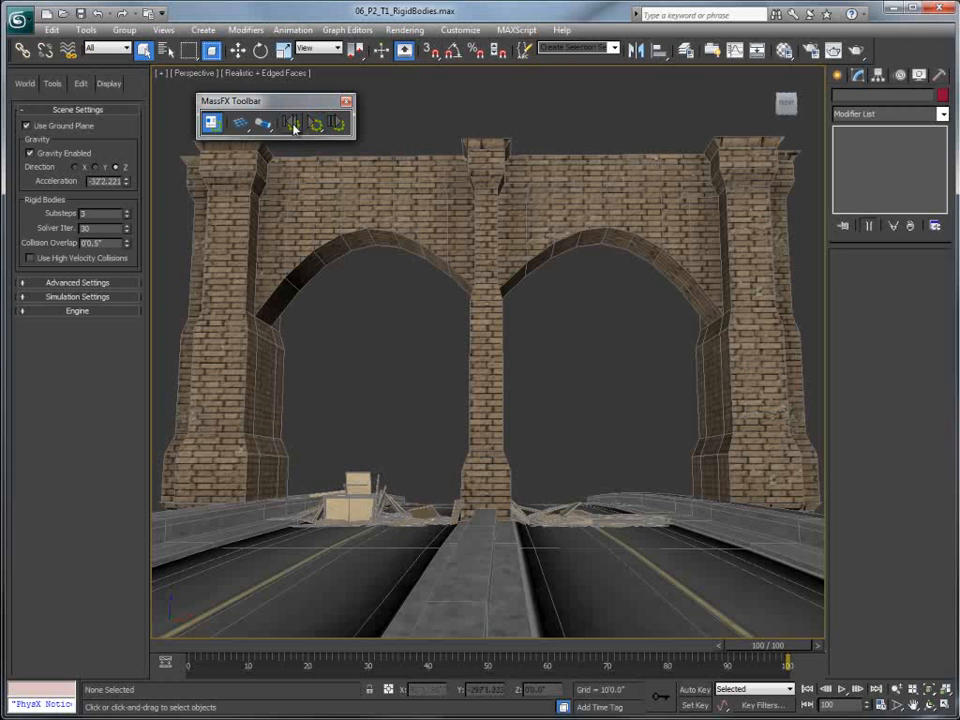
click(295, 124)
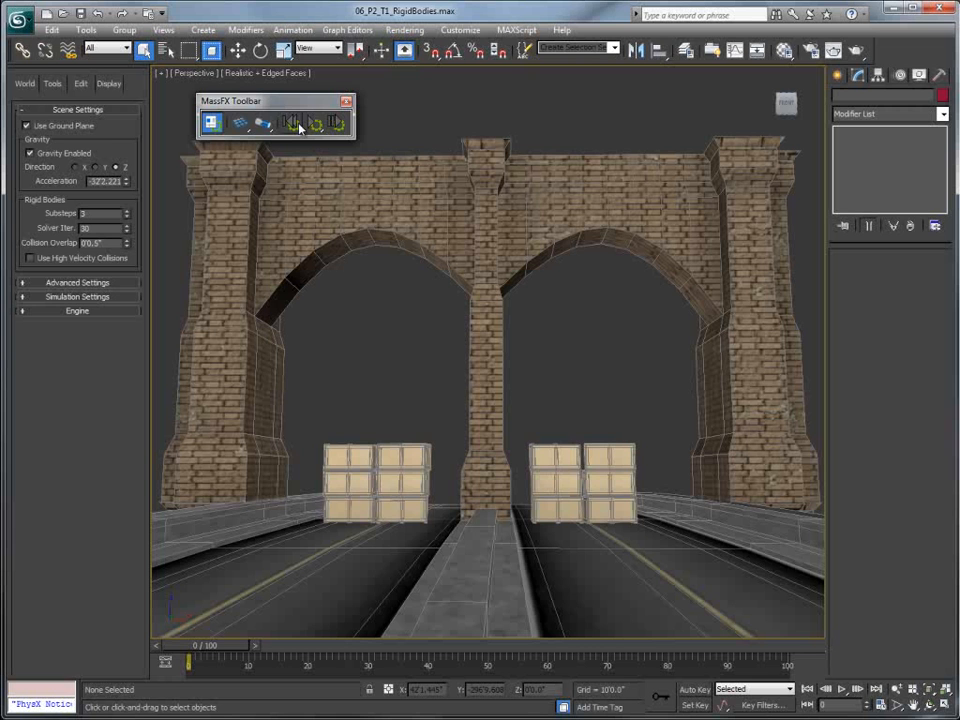
right_click(455, 128)
mouse_move(505, 85)
click(600, 86)
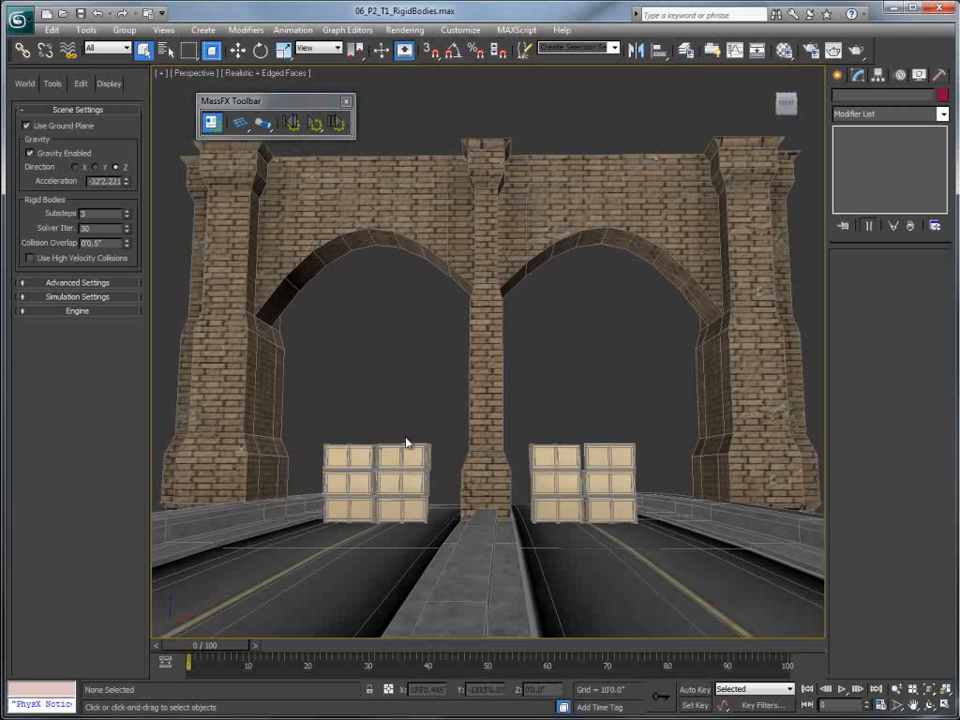
- Examine the animated spheres around the stacked crates over the first frames, and return to frame 0
click(345, 482)
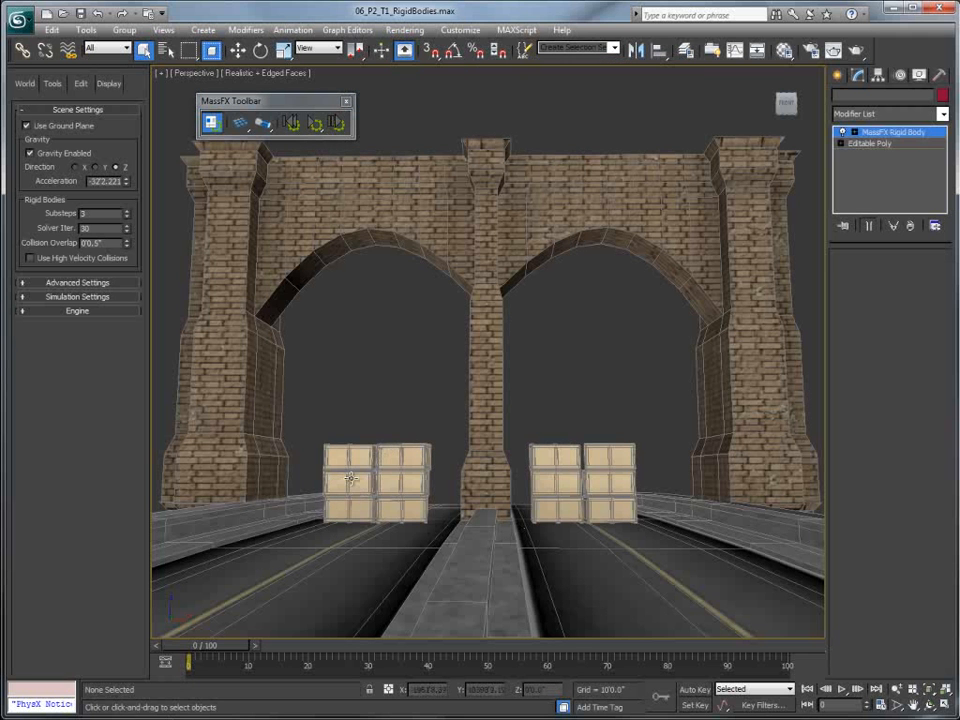
alt+middle_drag(364, 415, 340, 430)
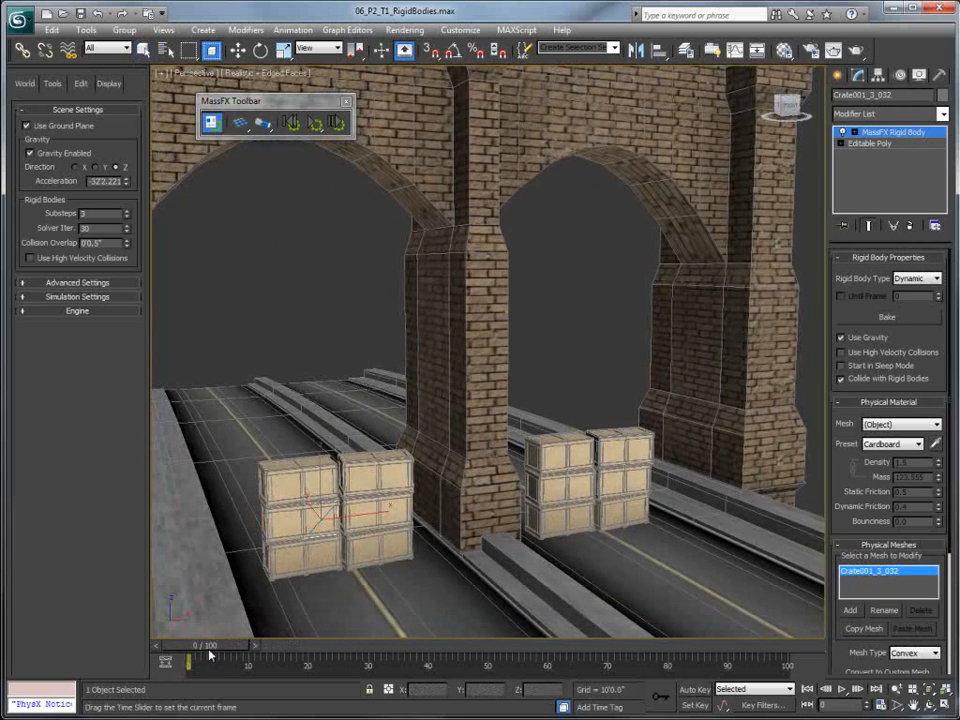
drag(211, 652, 235, 652)
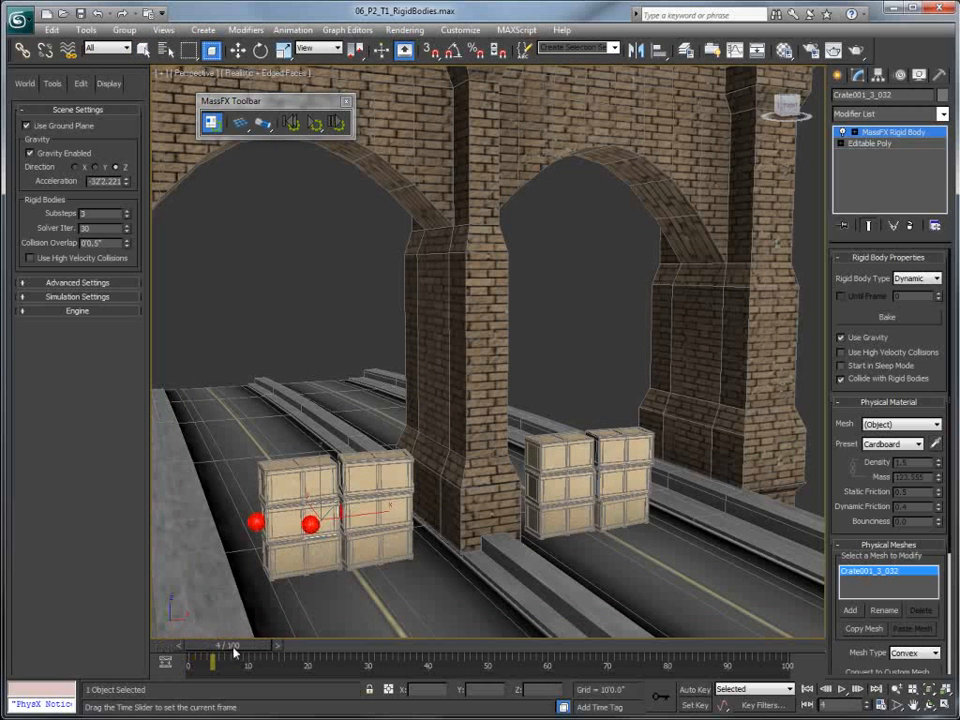
alt+middle_drag(205, 420, 213, 496)
drag(212, 660, 241, 655)
alt+middle_drag(240, 600, 233, 521)
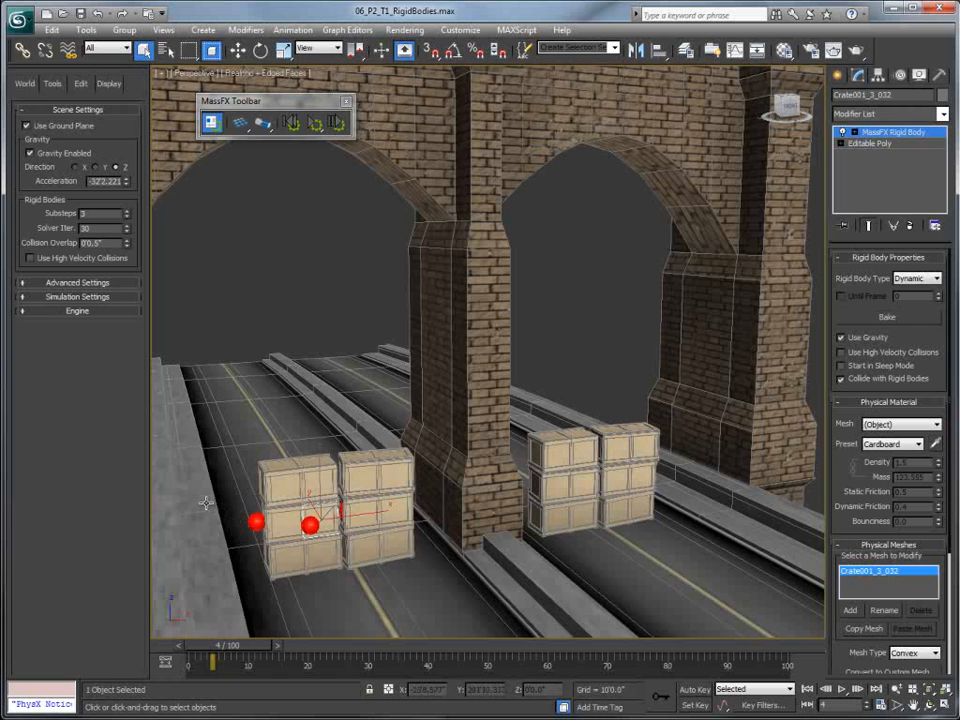
drag(215, 645, 180, 648)
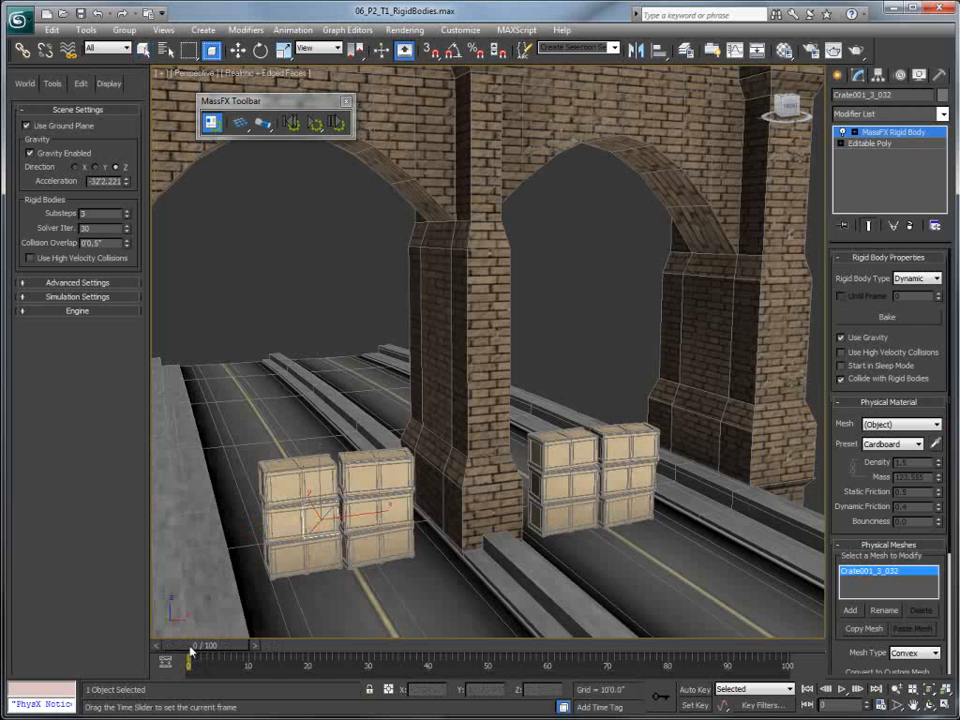
- Select the Explosion selection set and make its spheres kinematic rigid bodies
click(575, 47)
click(573, 78)
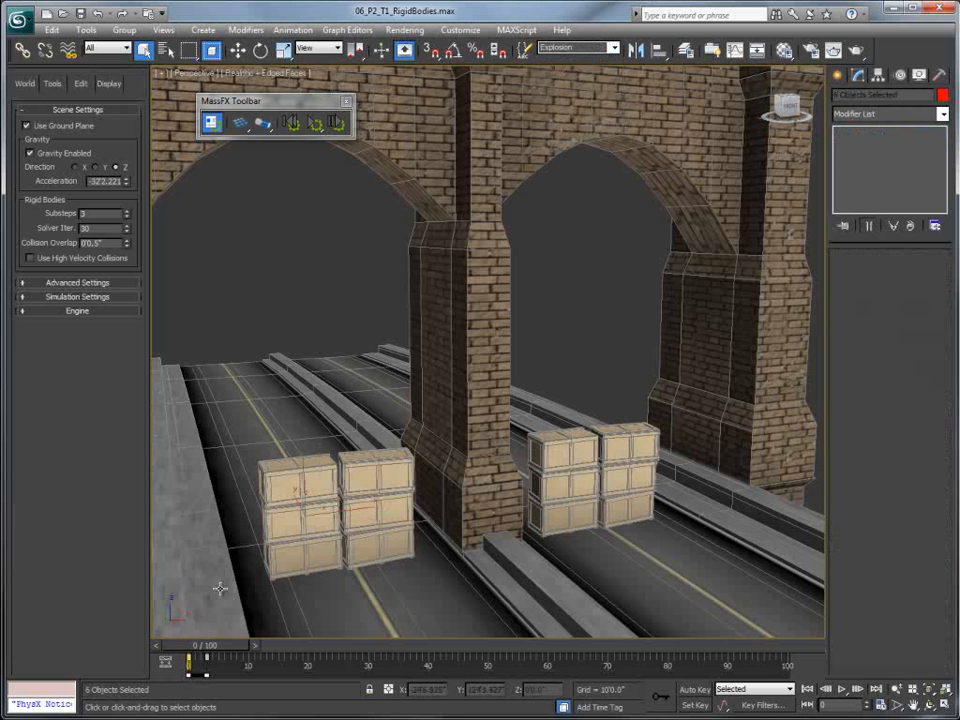
drag(205, 646, 258, 646)
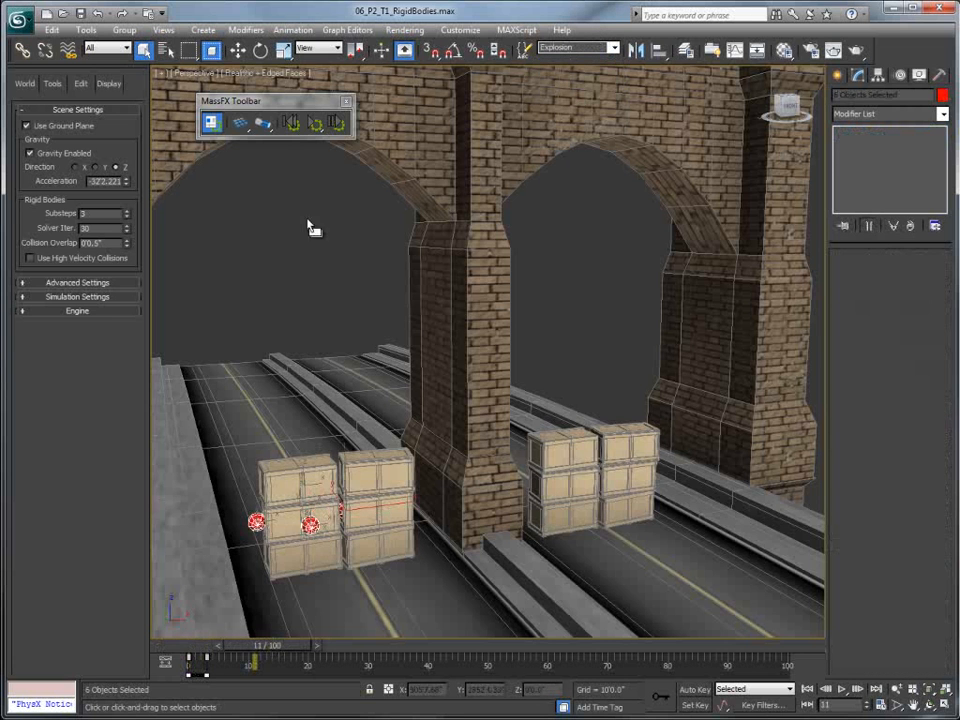
drag(240, 126, 334, 175)
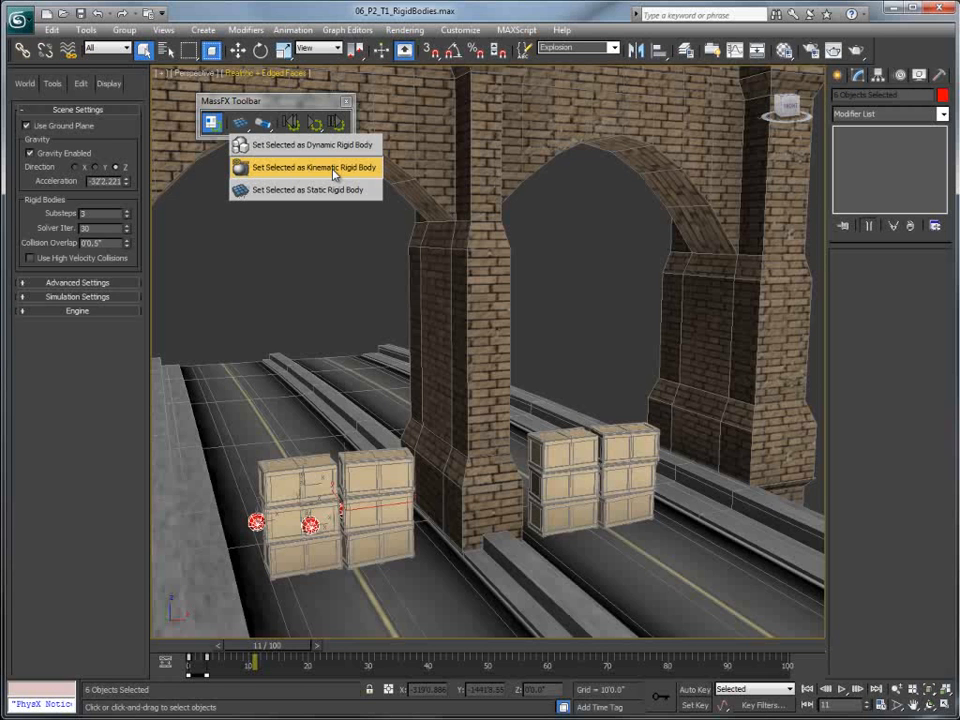
drag(334, 175, 334, 175)
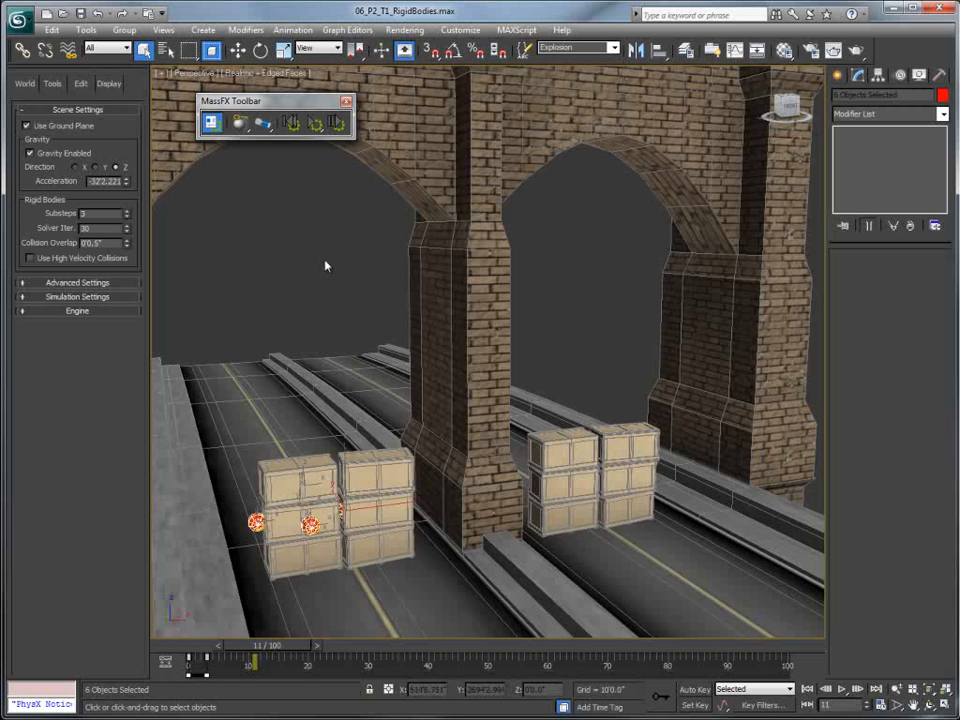
- Assign the Rubber physical material preset to the selected explosion spheres and clear the selection
click(80, 83)
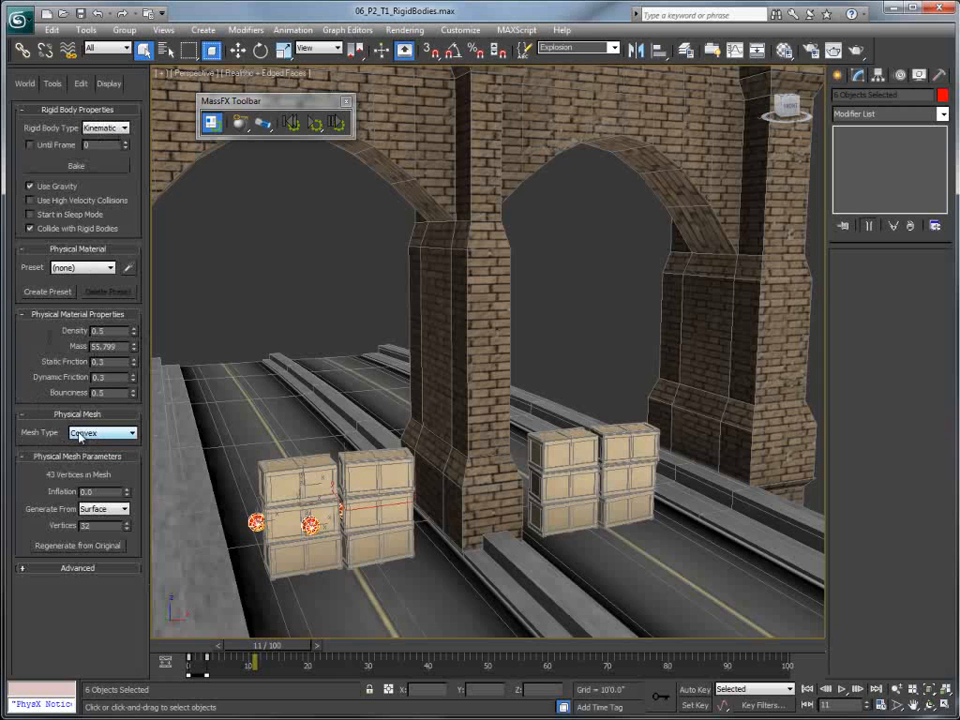
click(68, 270)
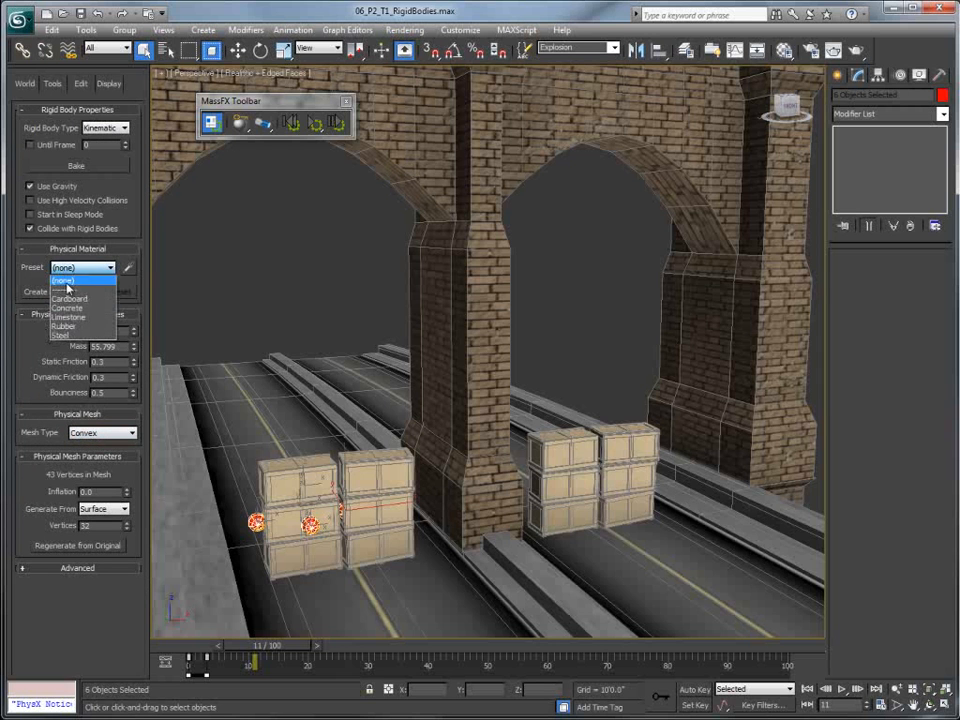
click(64, 326)
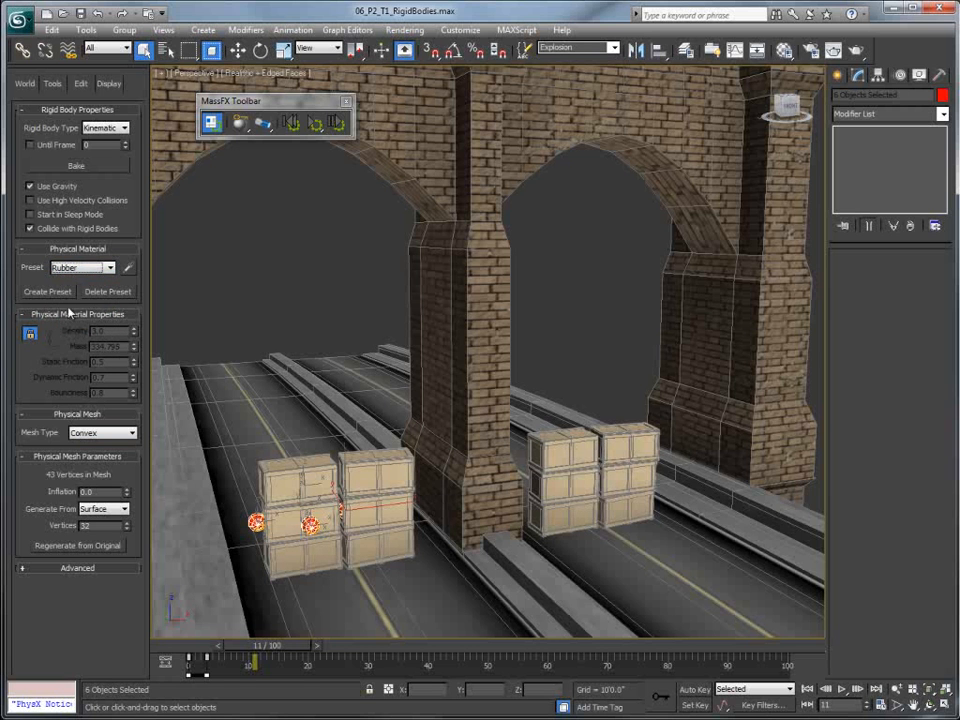
click(261, 255)
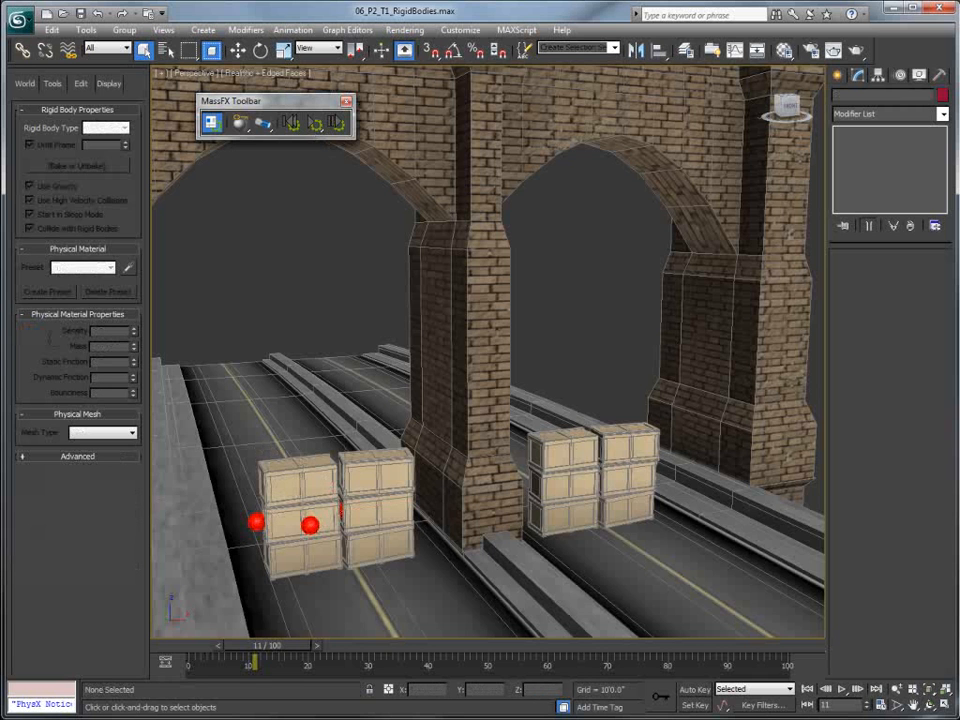
- Simulate the first set of explosion spheres hitting the crates from frame 0, and reset the simulation
click(290, 122)
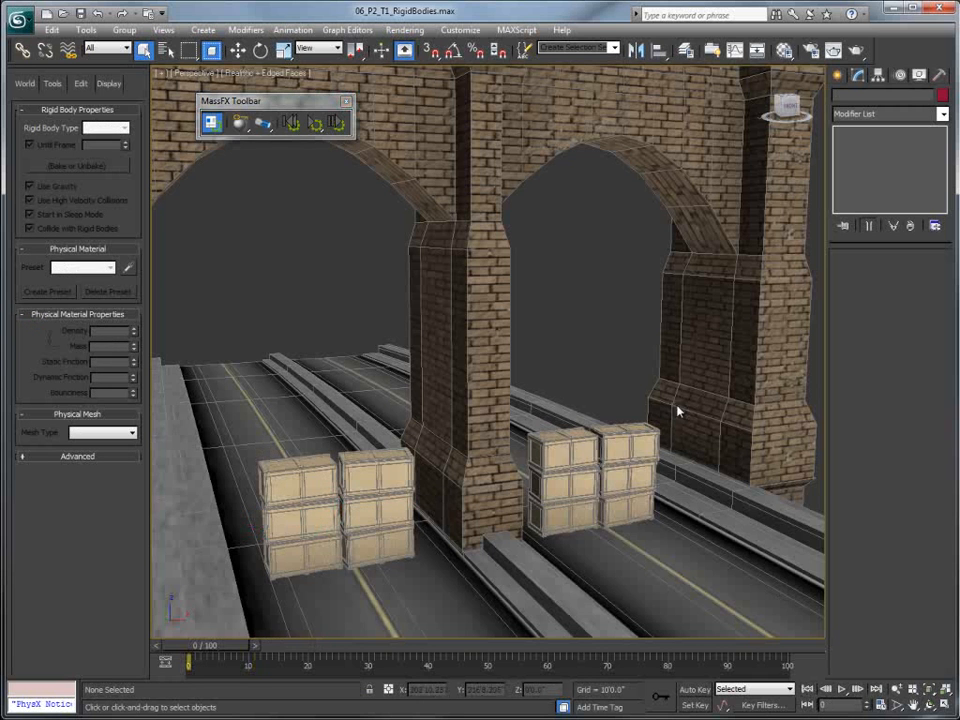
click(314, 124)
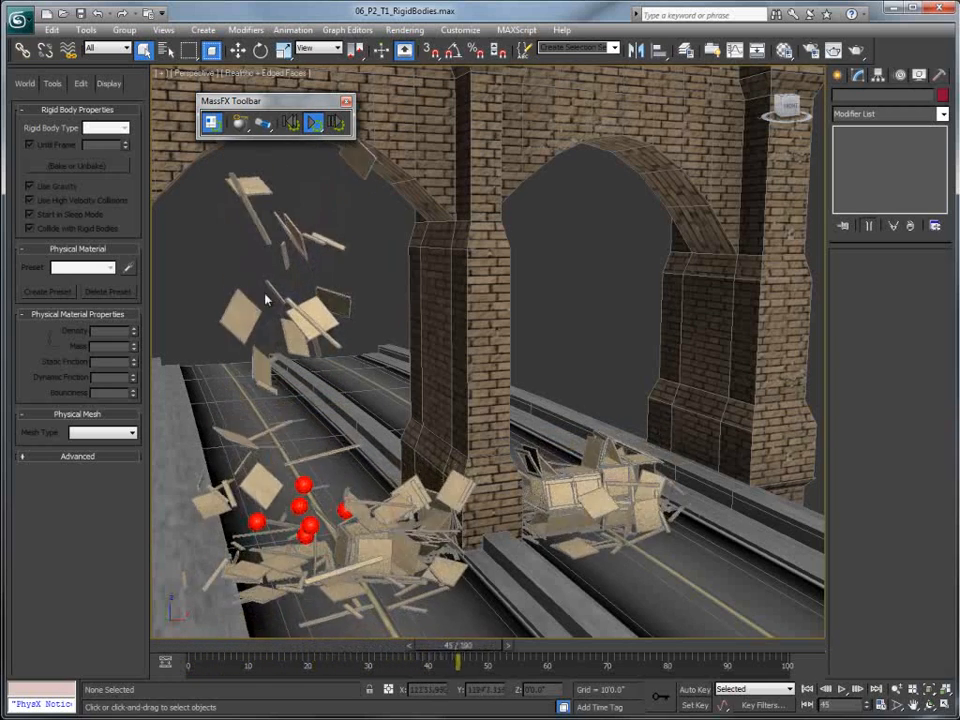
click(314, 123)
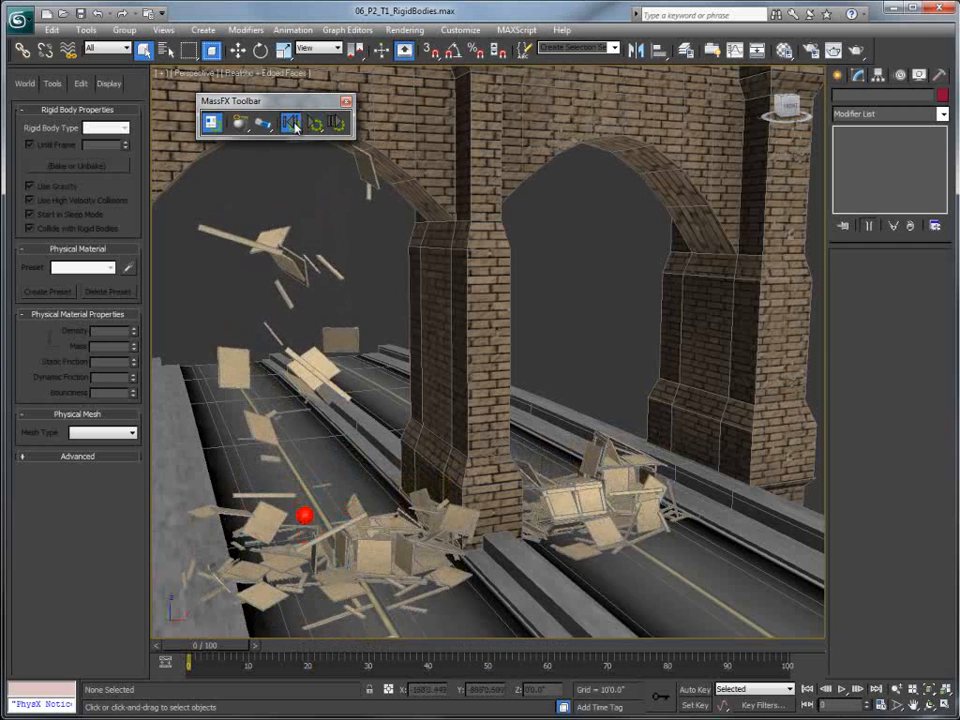
click(291, 123)
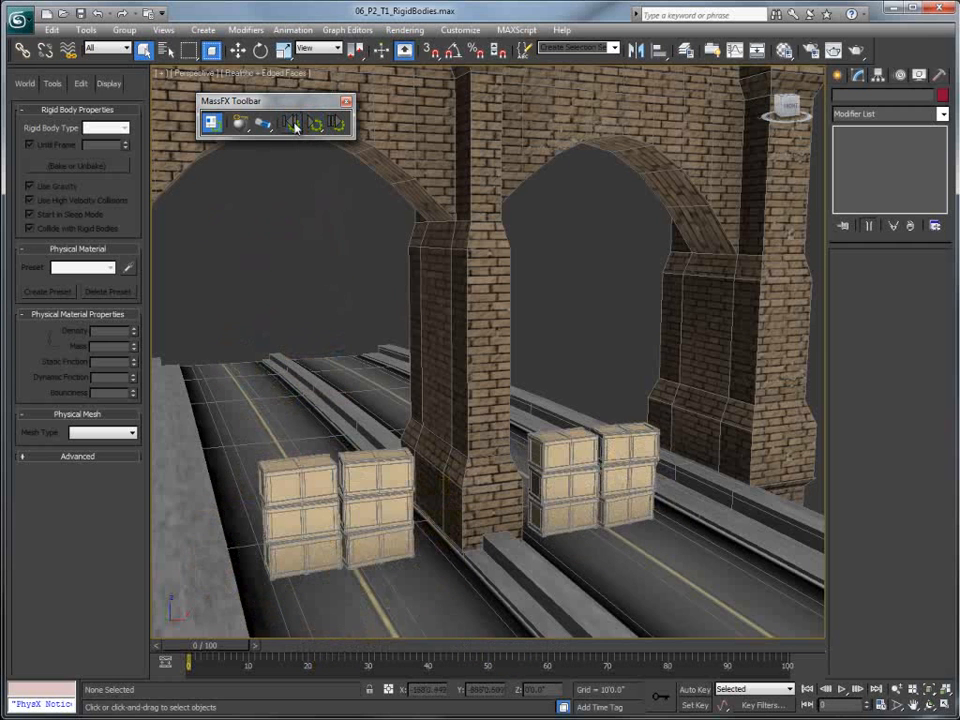
- Restore the scene state 03 Show Other Spheres and make the Explosion 2 selection set kinematic rigid bodies
right_click(311, 273)
mouse_move(352, 232)
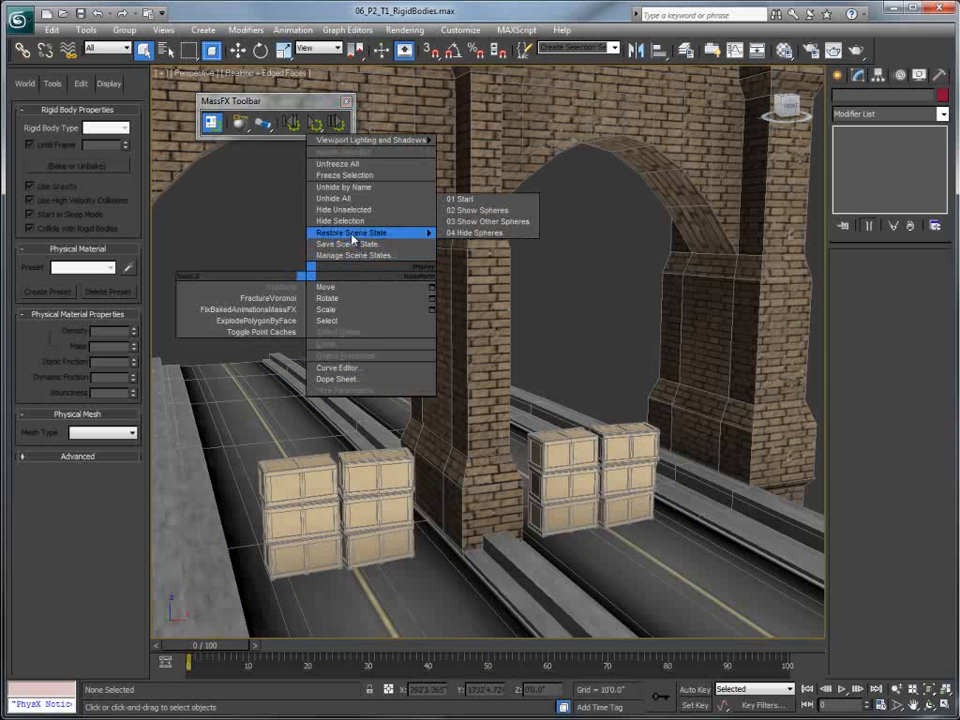
click(479, 222)
drag(214, 644, 278, 656)
click(580, 48)
click(578, 88)
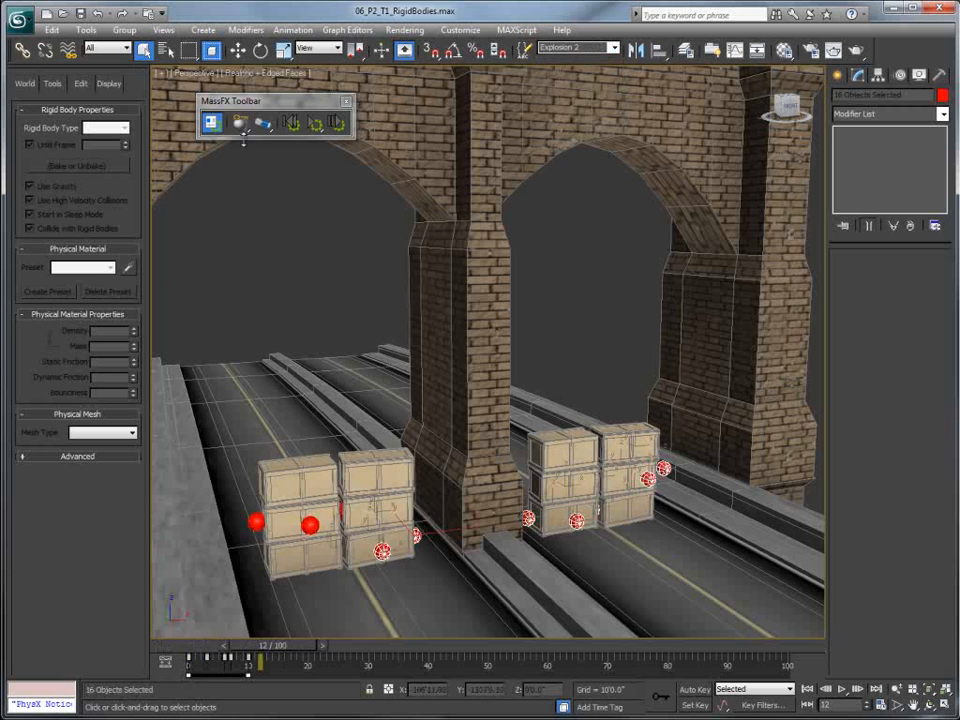
drag(240, 122, 322, 172)
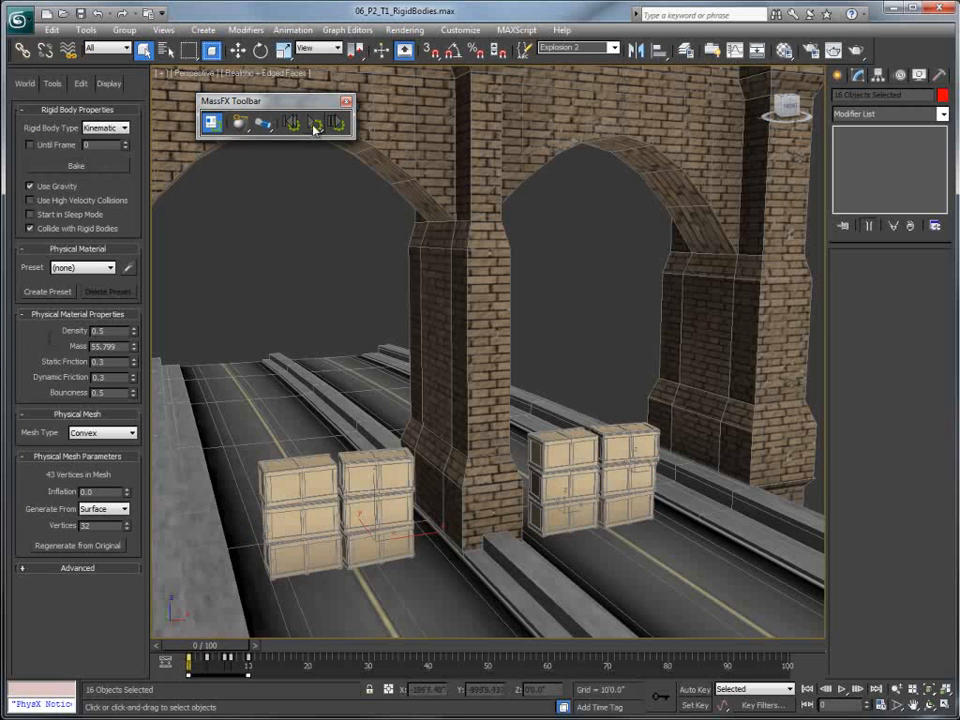
- Clear the selection, simulate the crates with both sets of explosion spheres, and reset the simulation
click(305, 222)
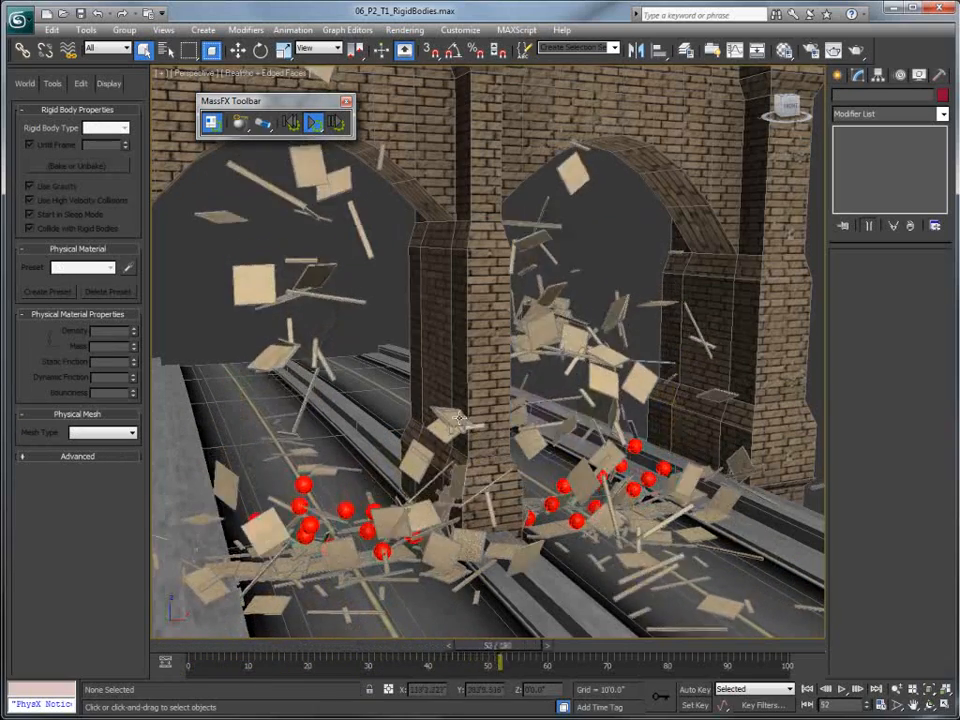
click(316, 128)
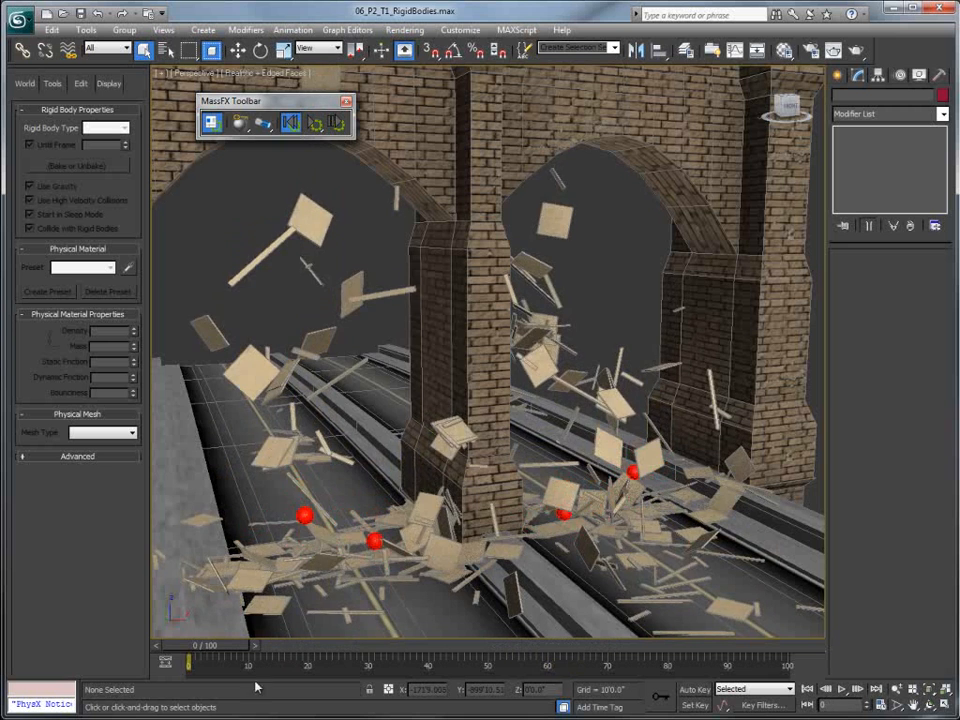
click(290, 122)
- Make the crate pieces in the Crates Delayed selection set kinematic until frame 7
drag(228, 654, 248, 658)
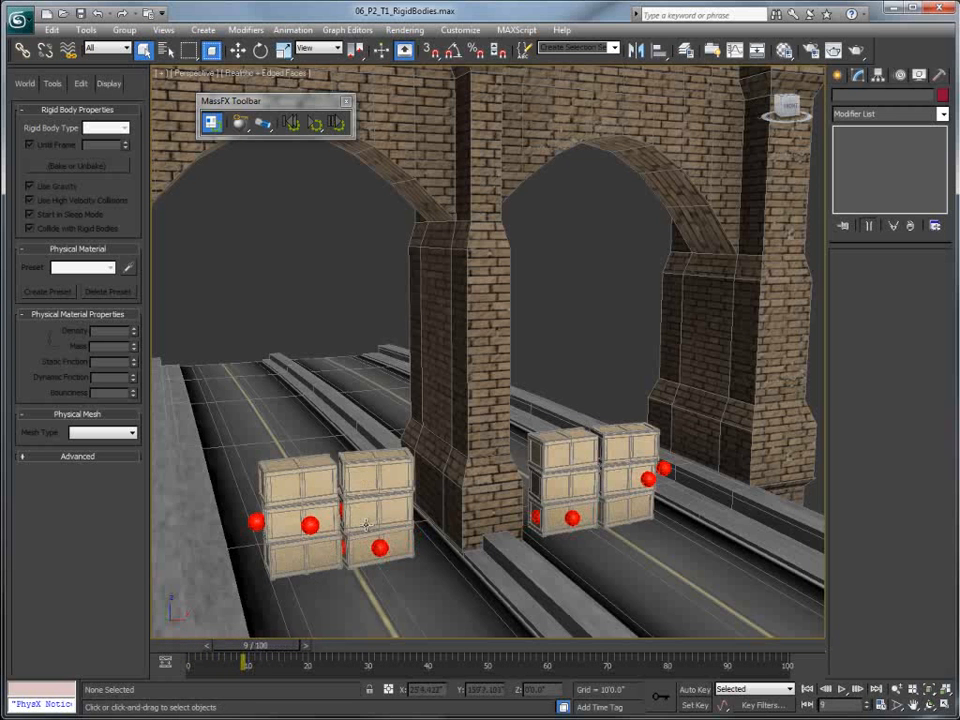
drag(255, 645, 215, 645)
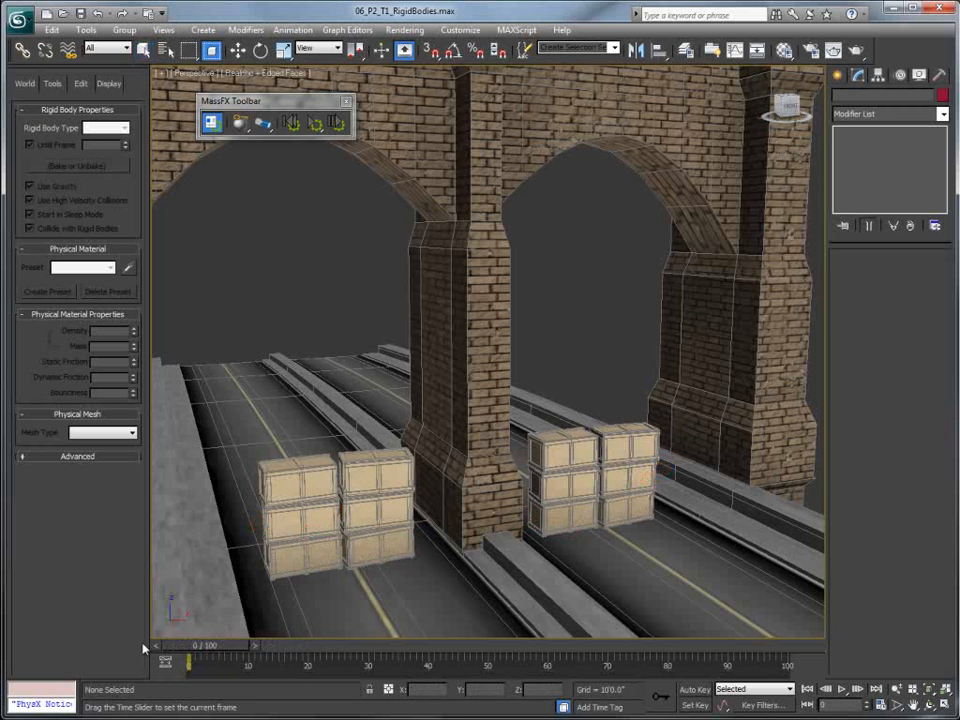
click(615, 48)
click(578, 66)
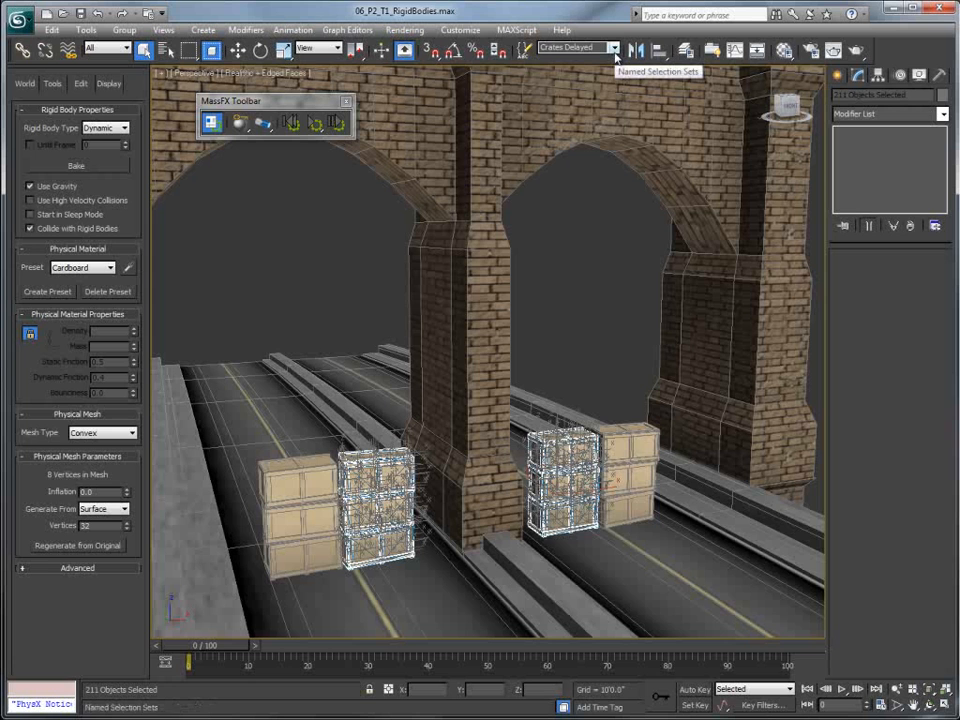
click(102, 133)
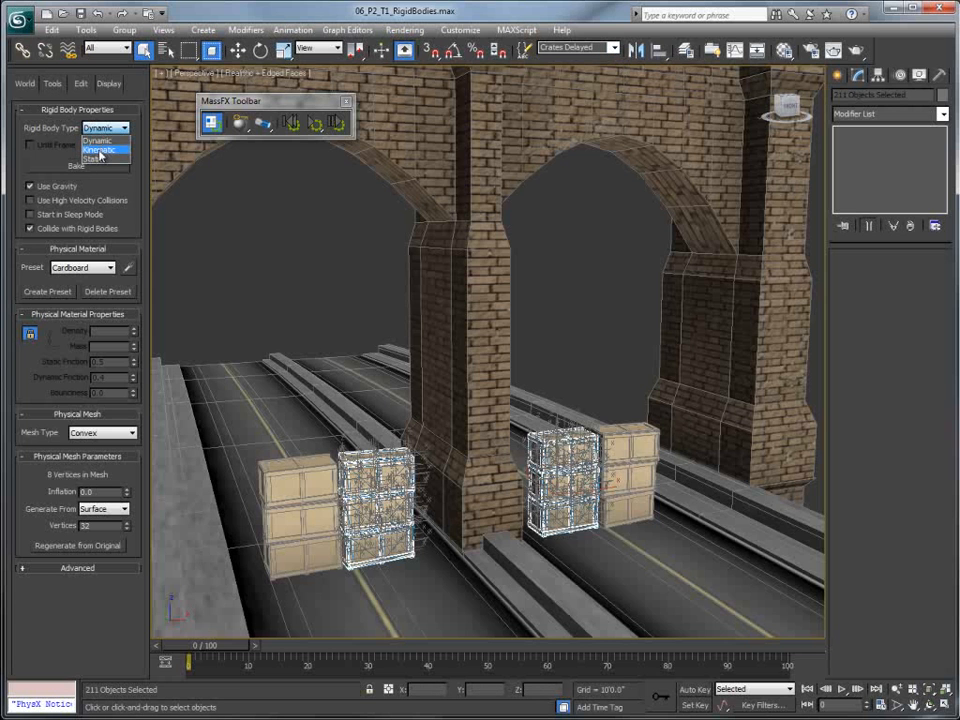
click(101, 150)
click(32, 145)
drag(226, 651, 262, 653)
text(7)
key(Return)
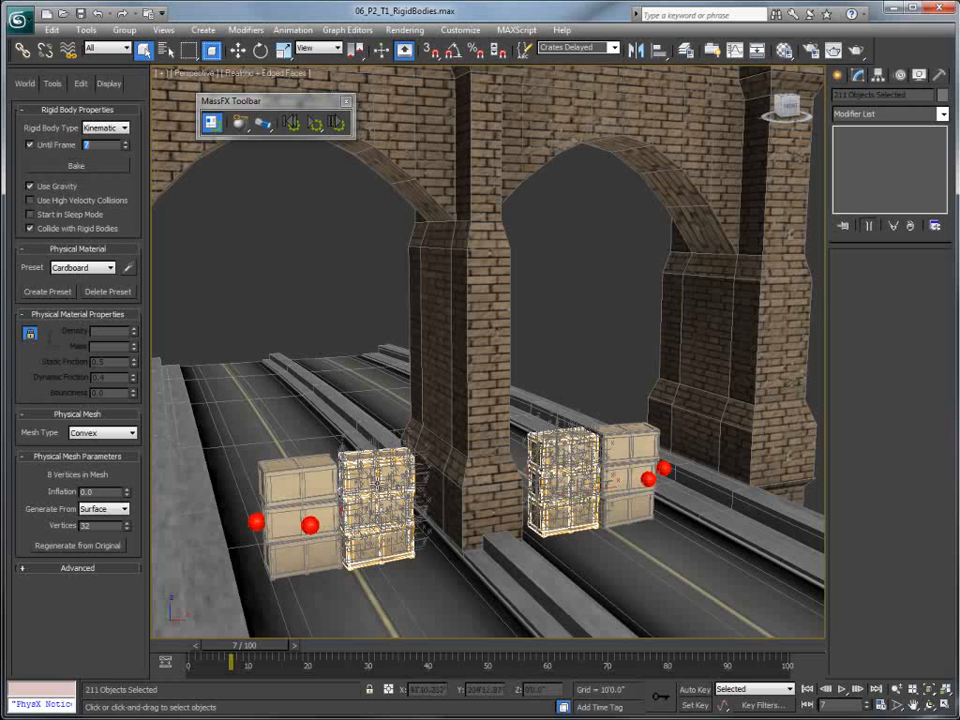
- Clear the selection, simulate the explosions with the delayed crates, and reset to frame 0
click(326, 240)
click(290, 122)
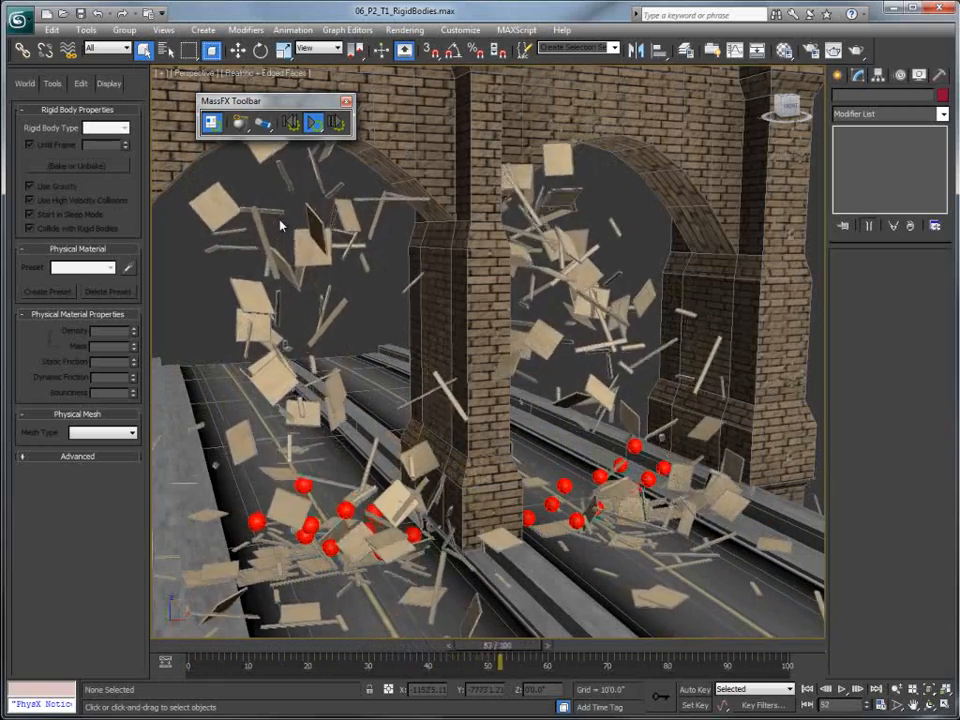
click(291, 122)
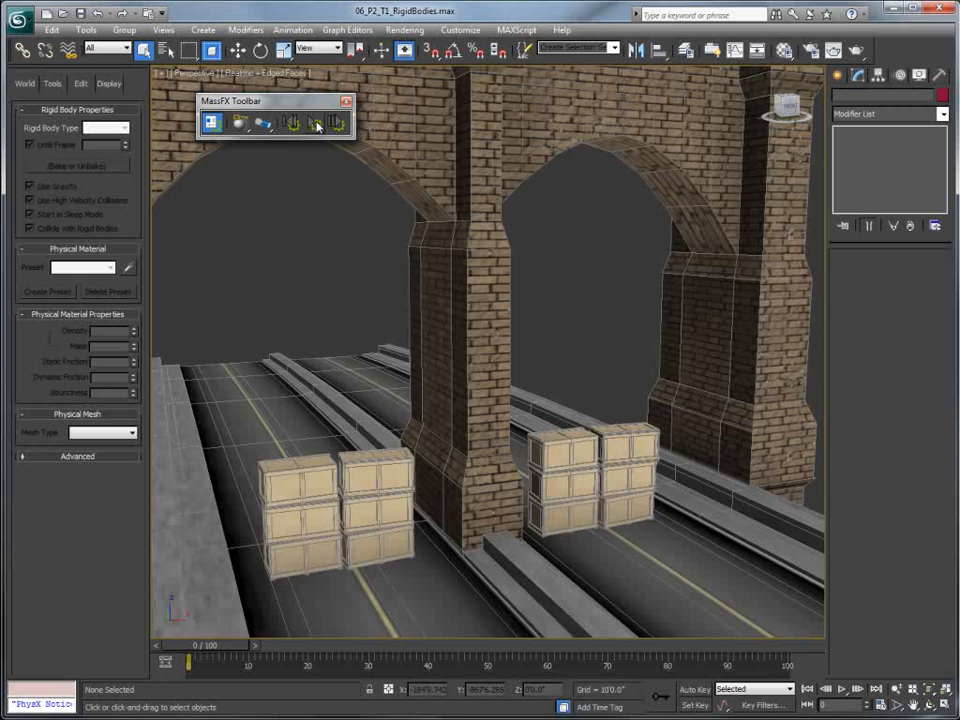
mouse_move(221, 648)
mouse_down()
mouse_move(524, 655)
mouse_move(188, 656)
mouse_move(270, 645)
mouse_move(205, 645)
mouse_up()
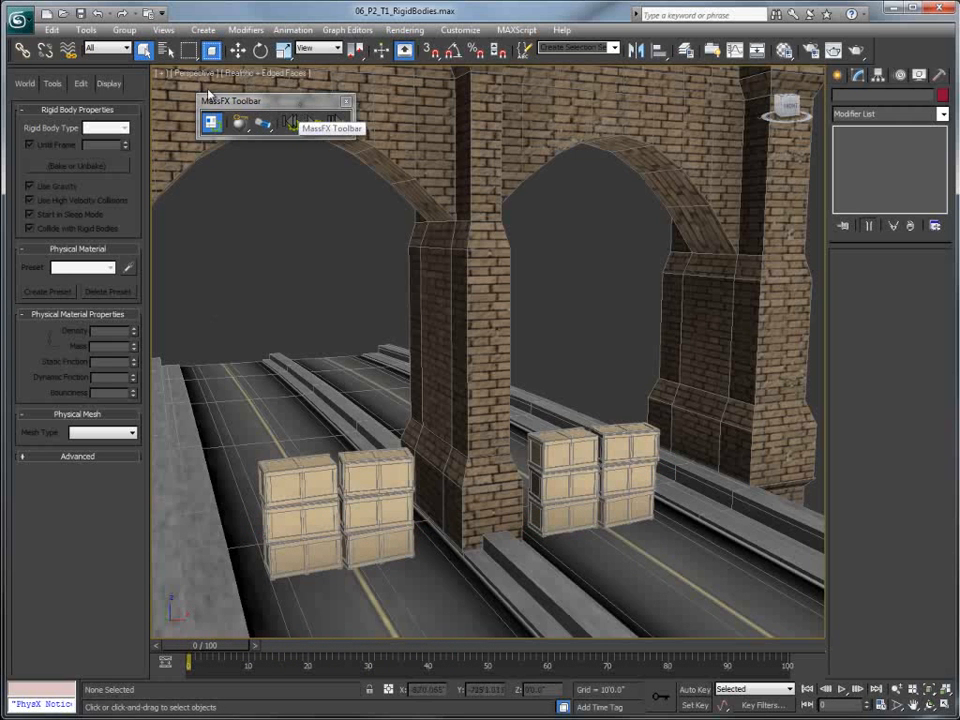
- Bake all rigid bodies in the simulation, and close the MassFX Toolbar and the MassFX Tools window
click(52, 84)
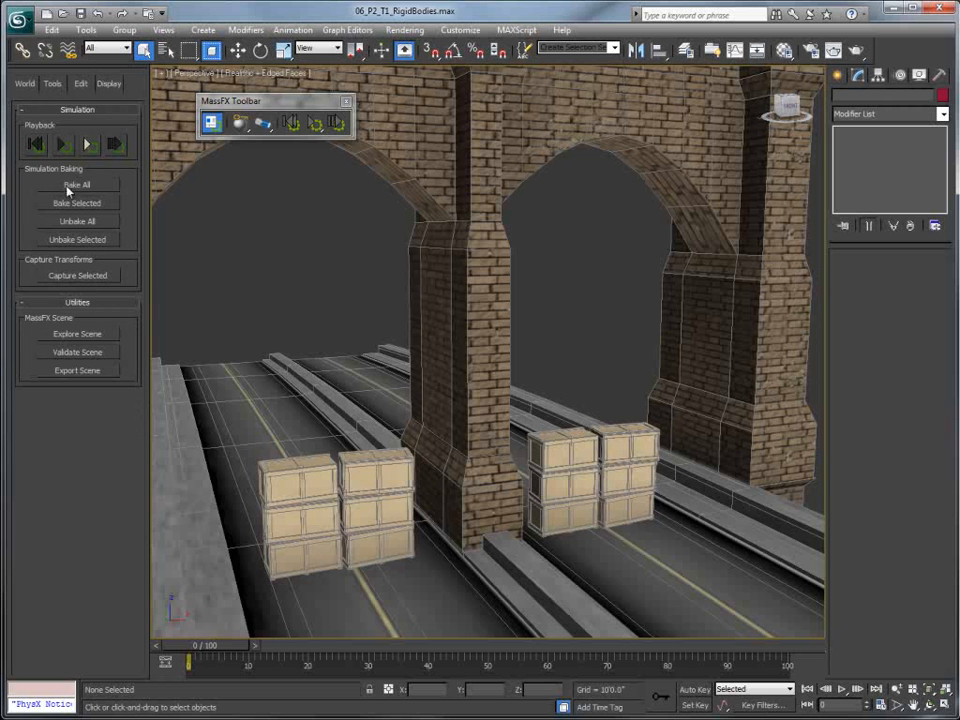
click(77, 185)
click(347, 103)
drag(55, 70, 205, 118)
click(281, 122)
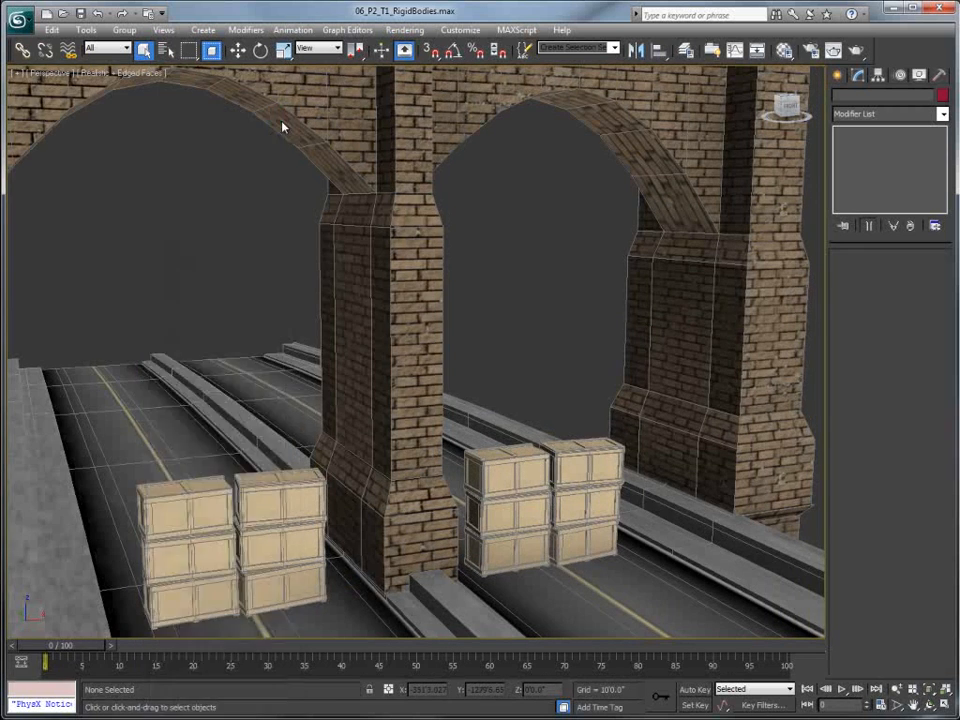
- Play the baked crate explosion, stop partway through, and return to frame 0
click(843, 690)
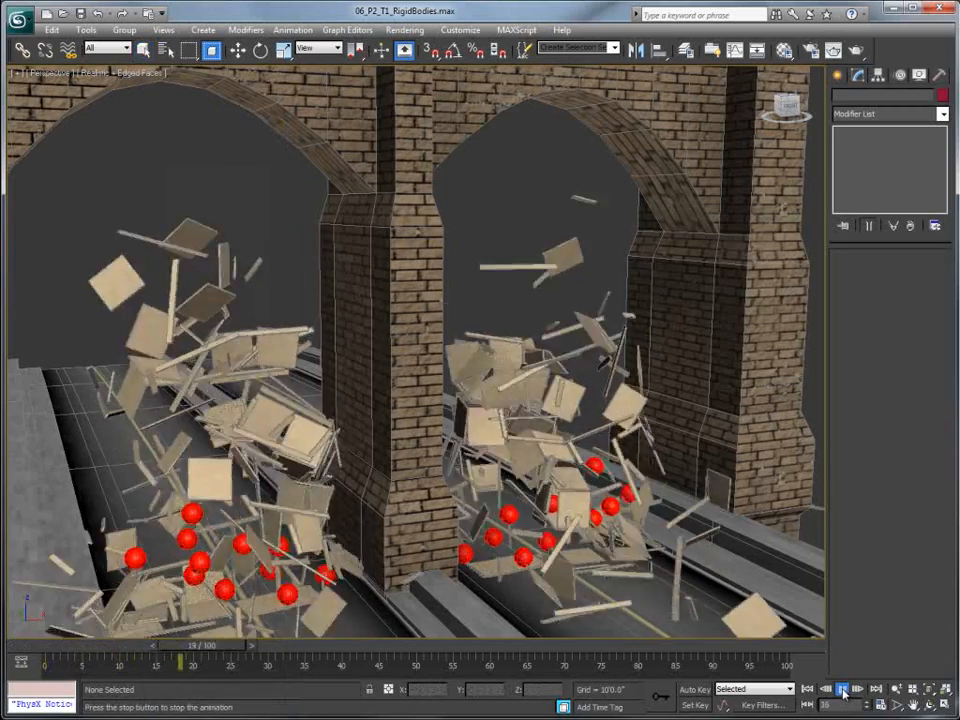
click(843, 691)
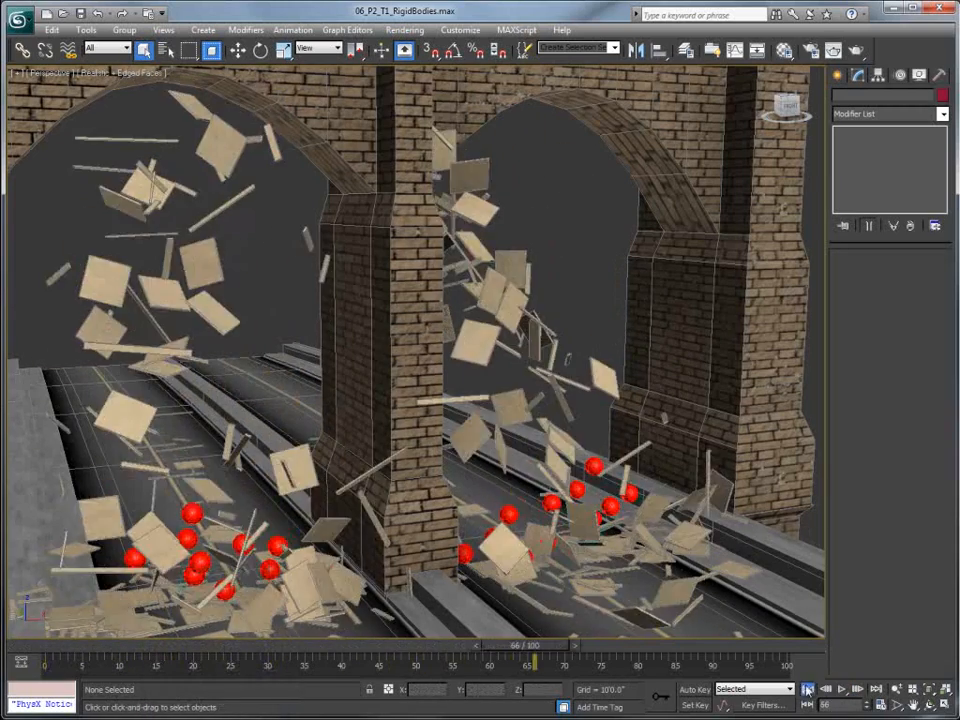
click(808, 690)
- Switch the viewport to the prepared crate explosion setup and play its animation from frame 0
click(612, 48)
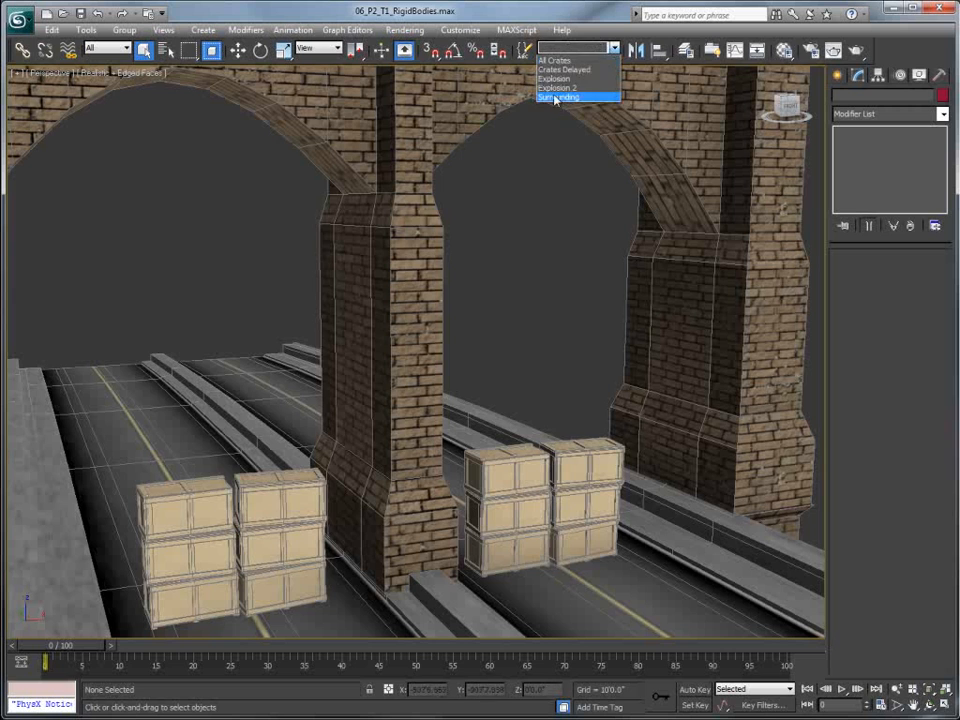
right_click(555, 210)
mouse_move(580, 168)
click(734, 166)
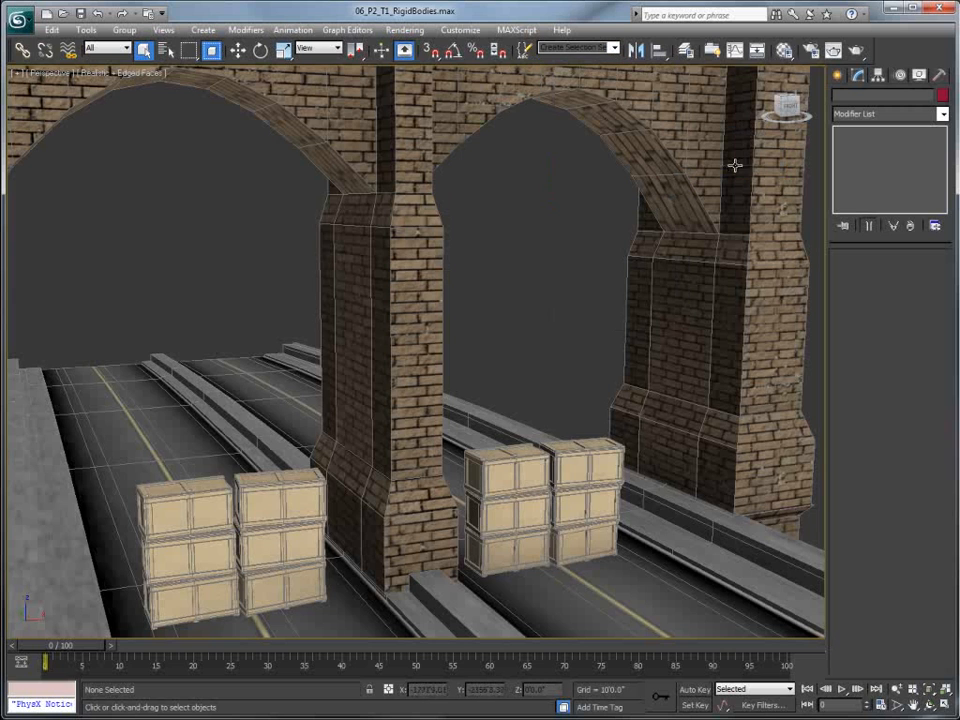
click(808, 692)
click(843, 691)
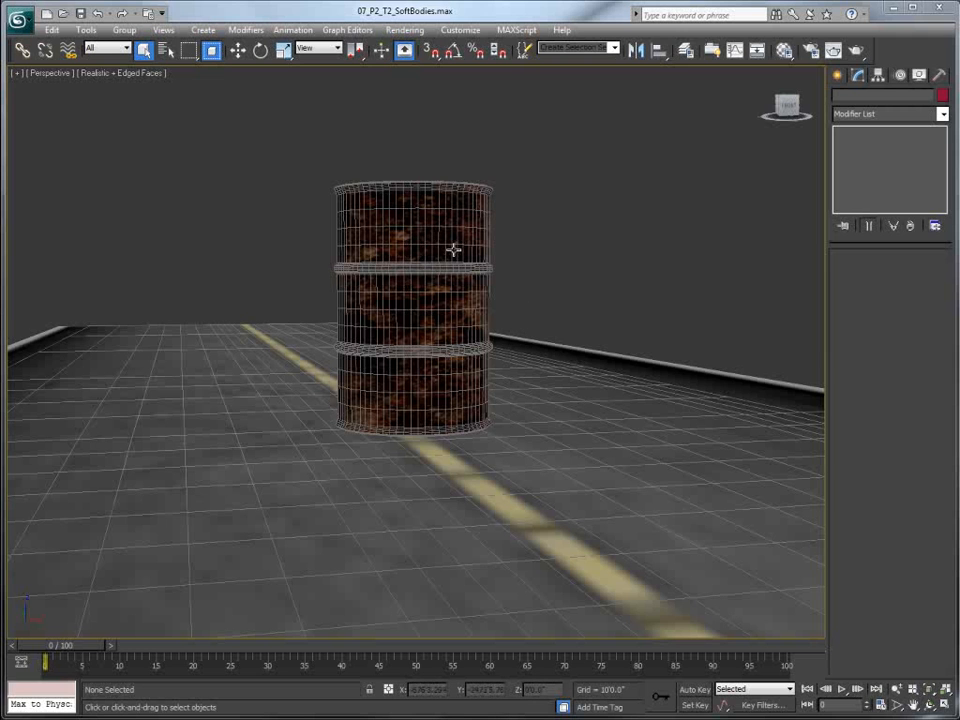
- Scrub back to frame 0, then try pulling individual fragments away from the barrel, and revert each move
drag(77, 647, 47, 628)
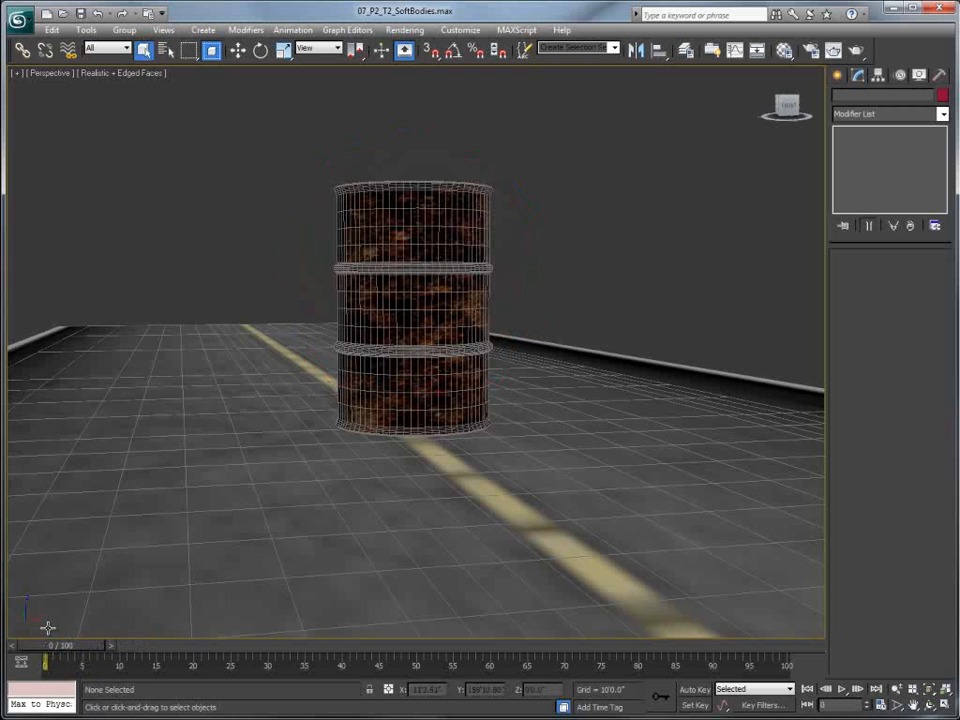
click(440, 224)
key(w)
shift+drag(457, 203, 598, 190)
right_click(598, 190)
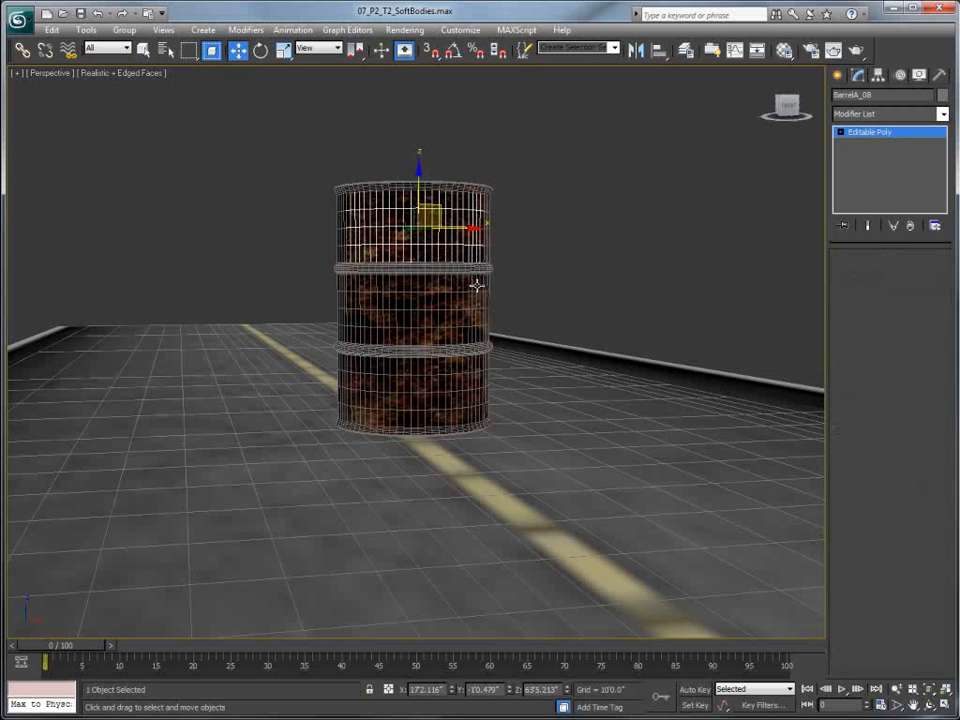
key(5)
click(472, 285)
drag(489, 273, 557, 268)
right_click(587, 249)
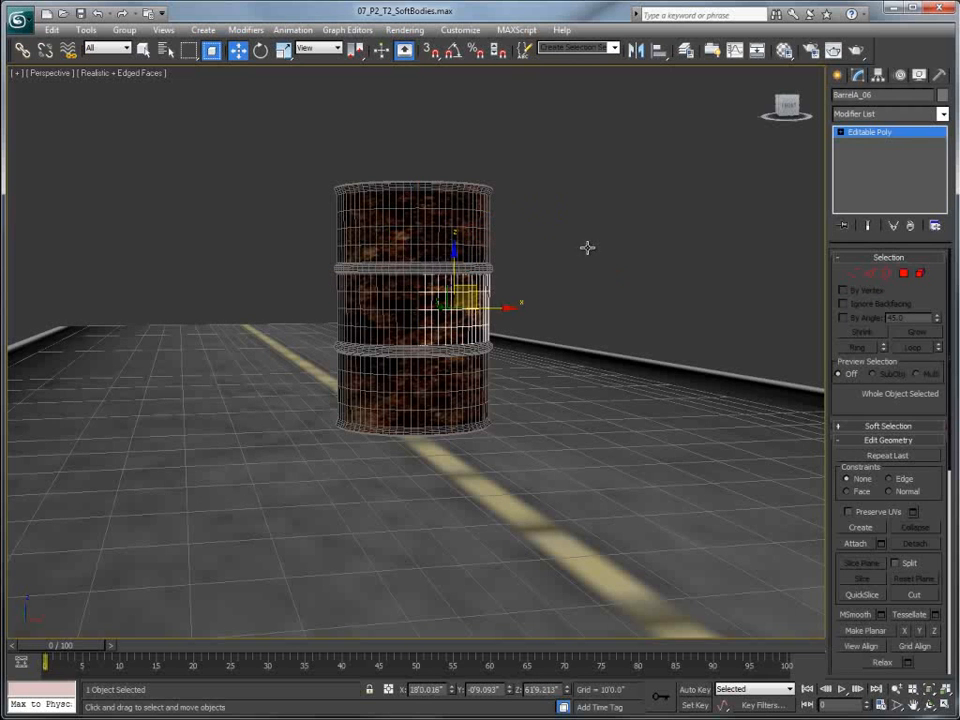
click(391, 237)
drag(436, 206, 405, 196)
key(ctrl+z)
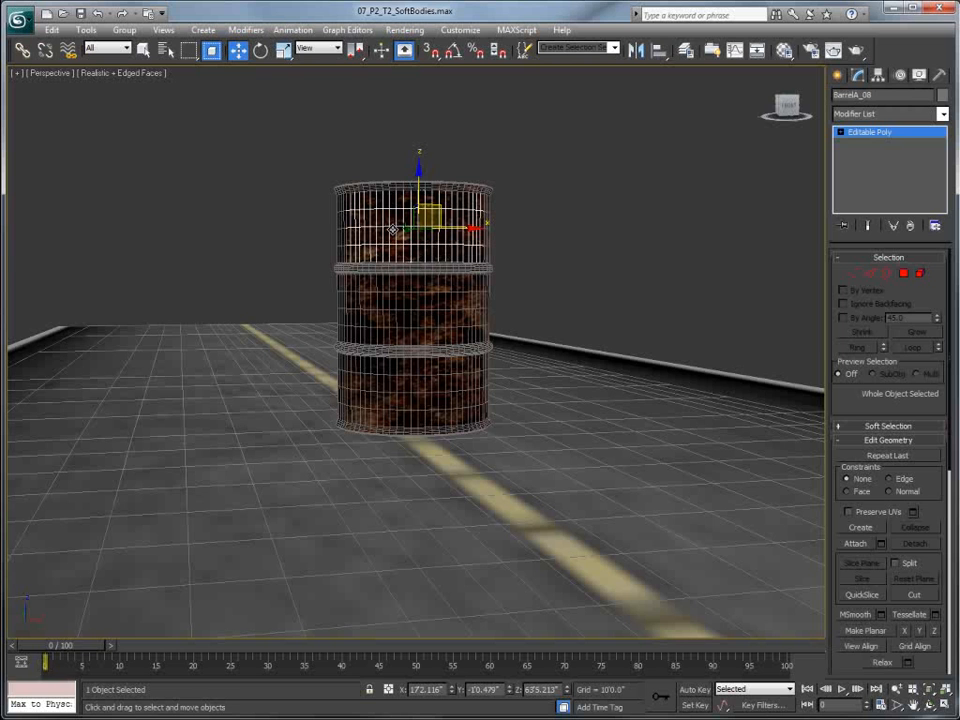
- Select the Barrel Fragments set with the explosion sphere and road base at frame 11, and apply a Cloth modifier
click(530, 182)
click(578, 47)
click(578, 60)
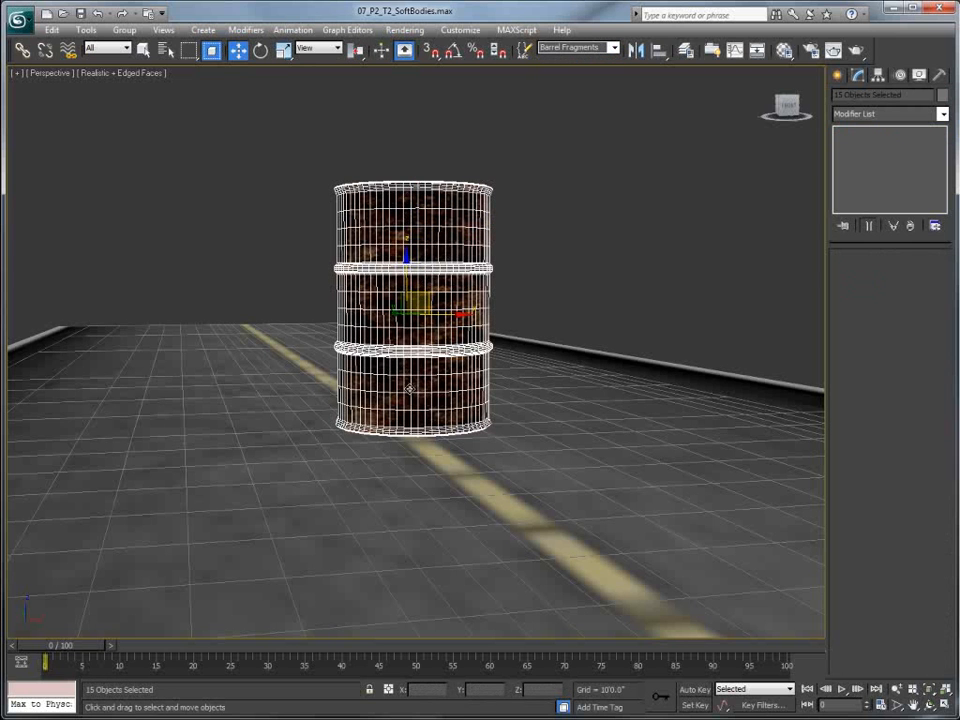
drag(62, 645, 140, 645)
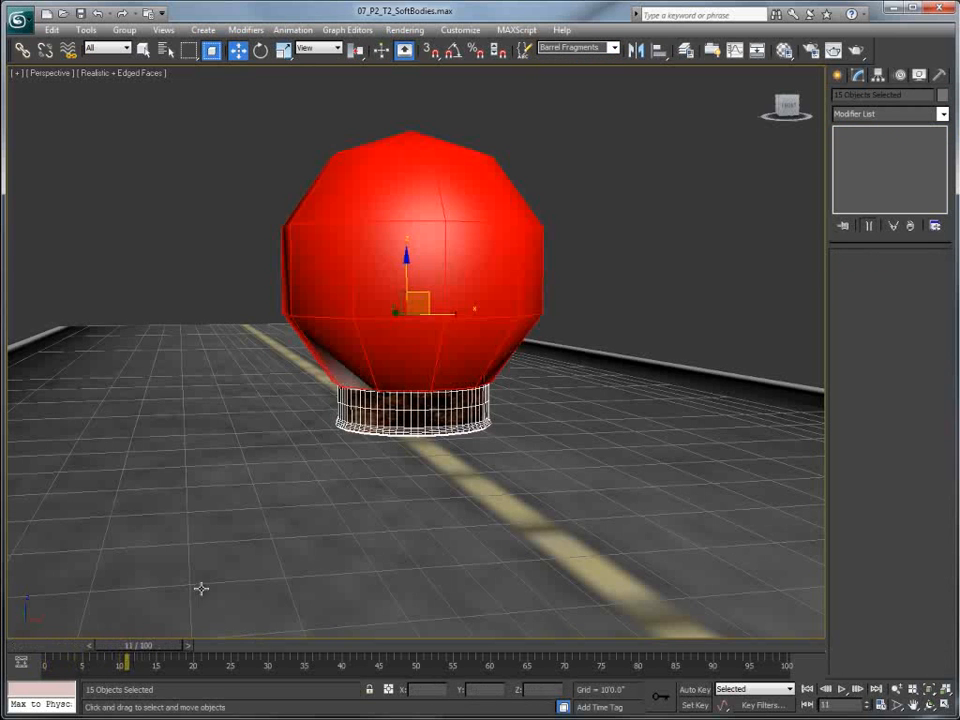
ctrl+click(300, 272)
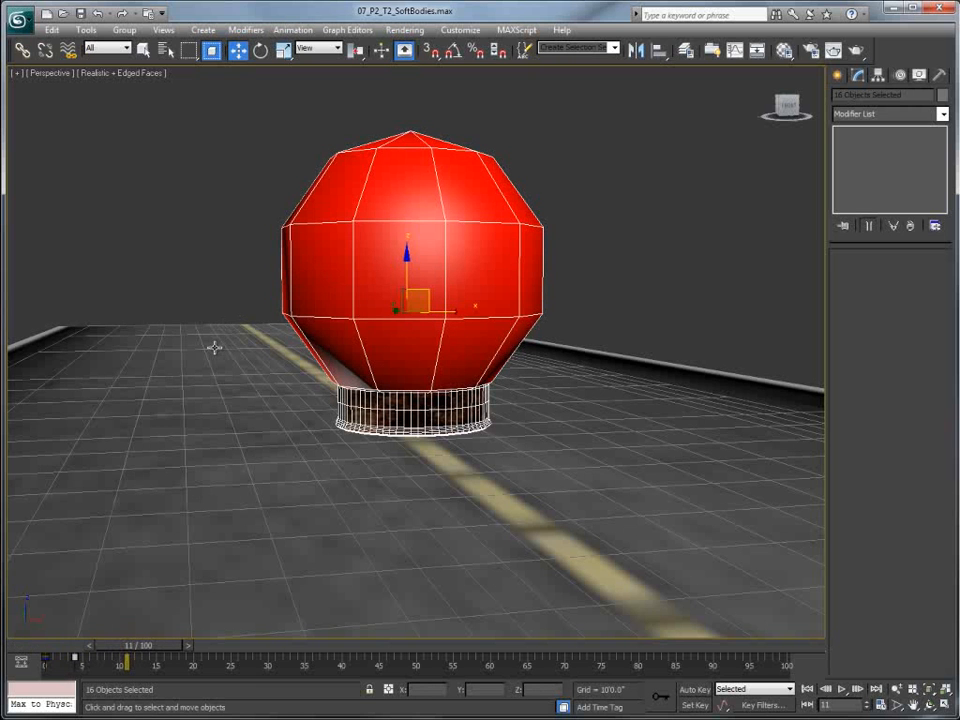
ctrl+click(189, 422)
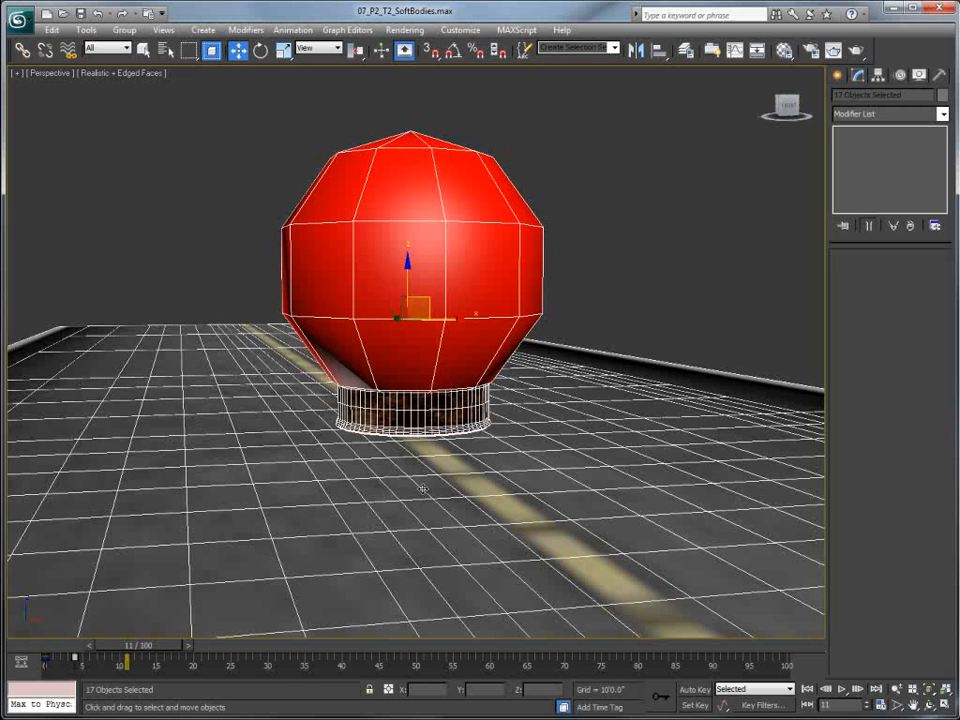
click(855, 116)
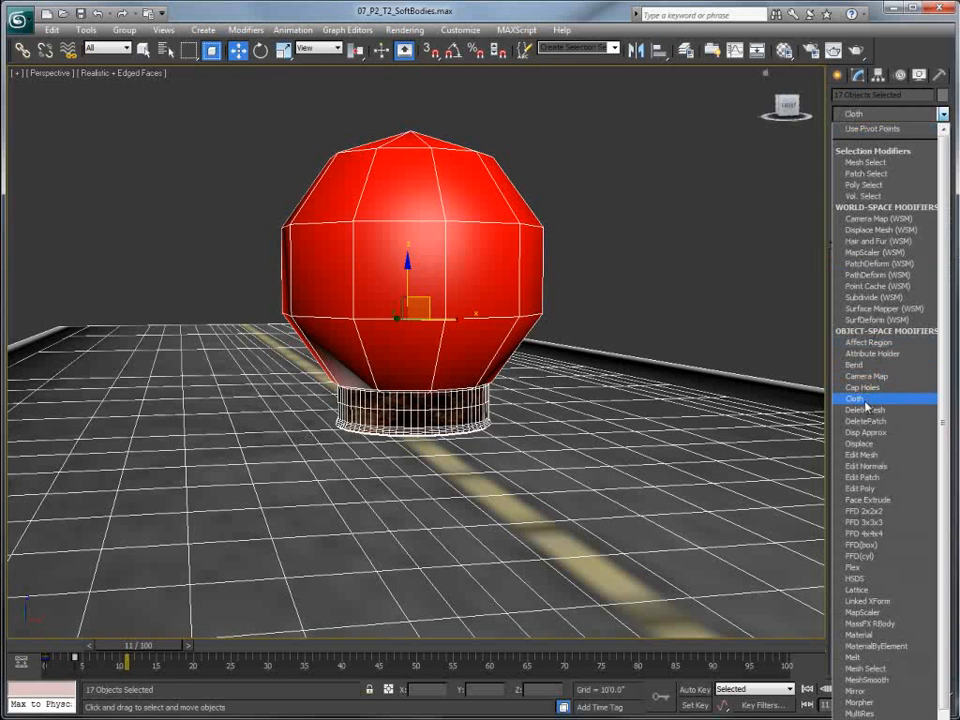
click(870, 398)
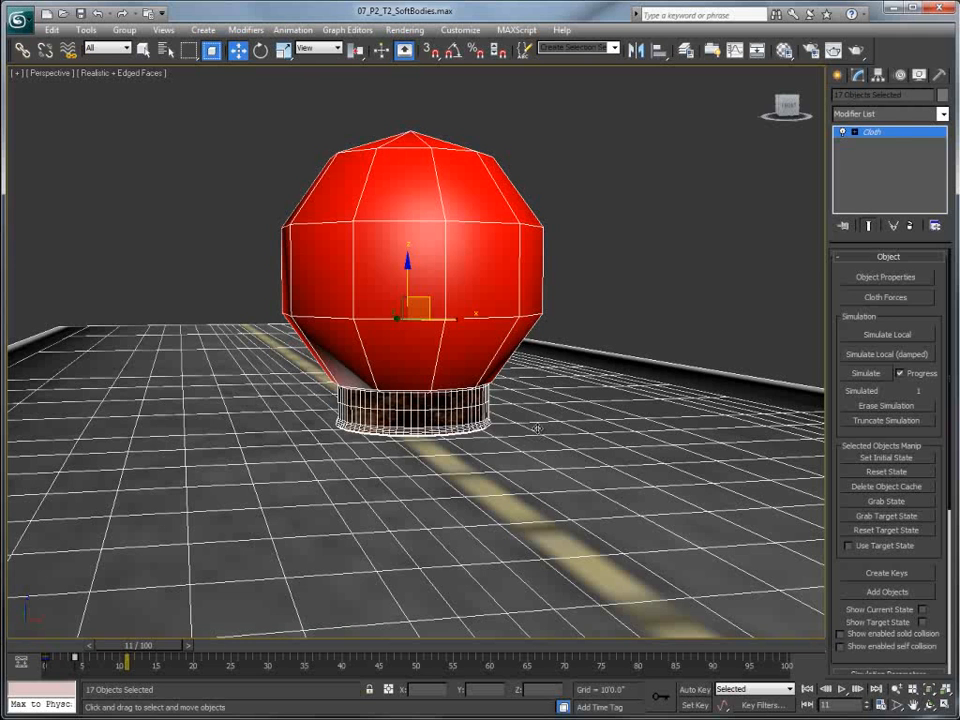
- In the Cloth modifier's object properties, define BarrelA_00 through BarrelA_14 as Cloth
click(880, 277)
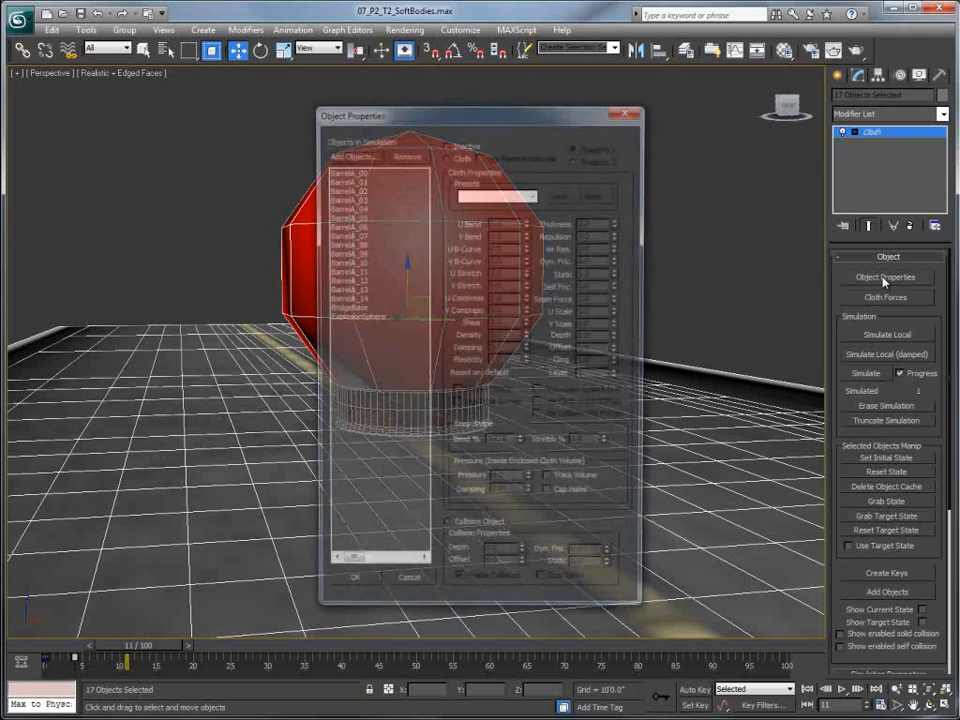
drag(444, 121, 324, 111)
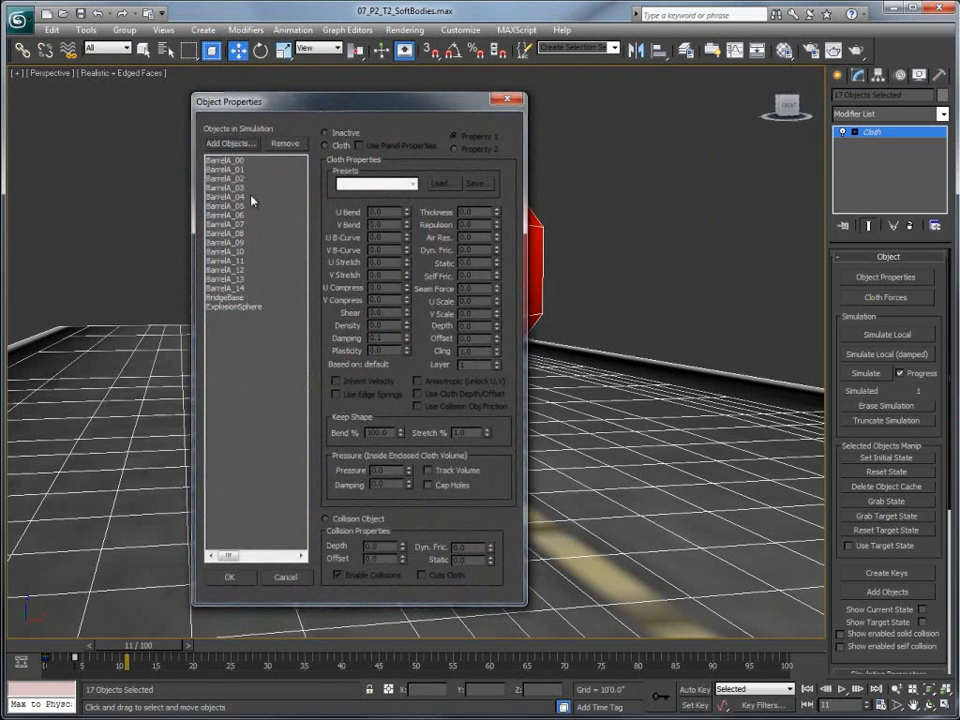
click(225, 160)
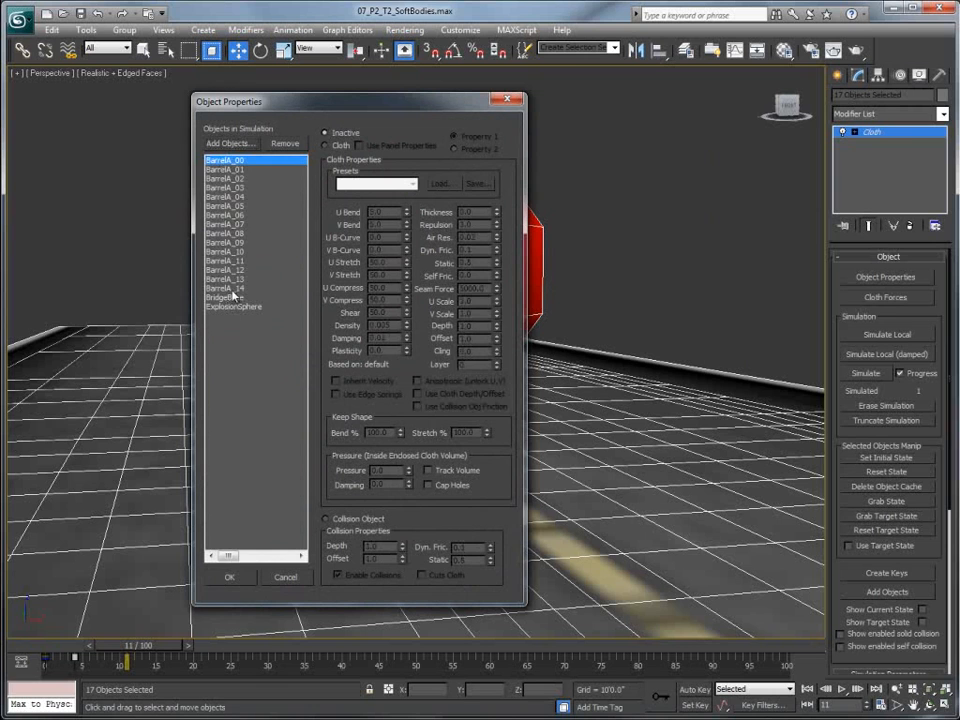
shift+click(229, 288)
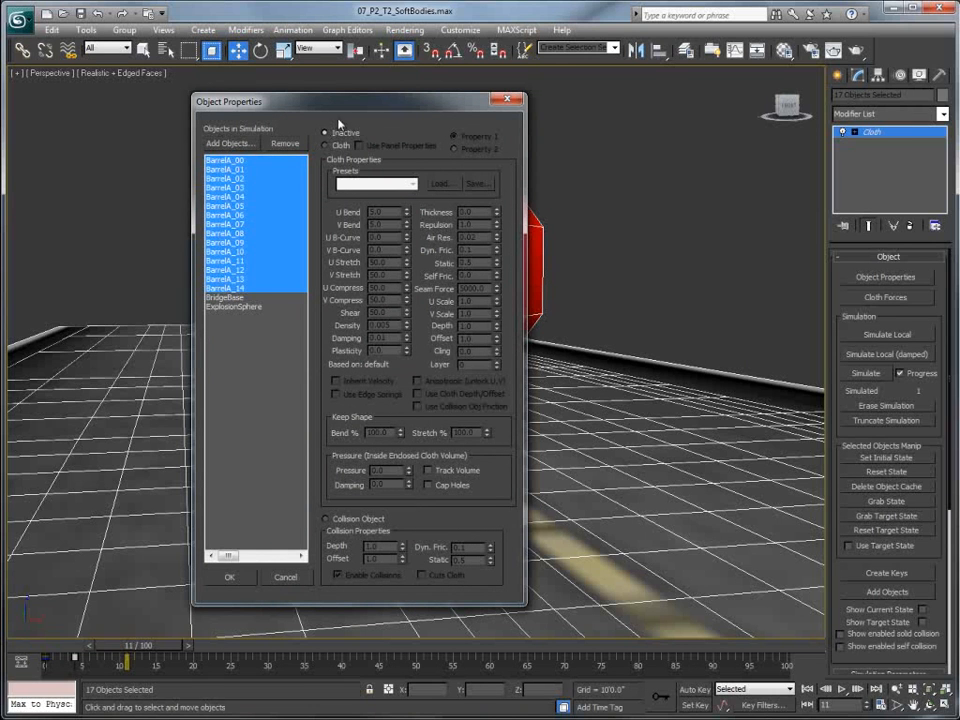
click(325, 145)
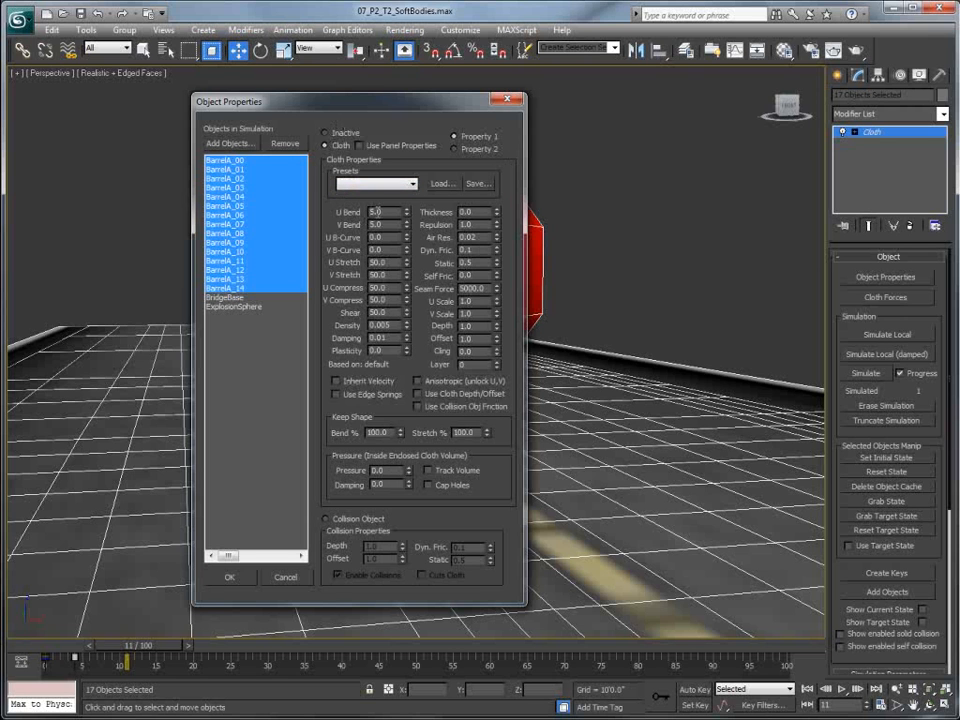
- Set the barrel fragments' U and V Bend to 150, B-Curve to 0.5, and Stretch to 150
double_click(385, 212)
text(0)
key(Return)
key(Tab)
key(Tab)
key(Tab)
key(Tab)
text(150)
key(Return)
key(Tab)
key(Tab)
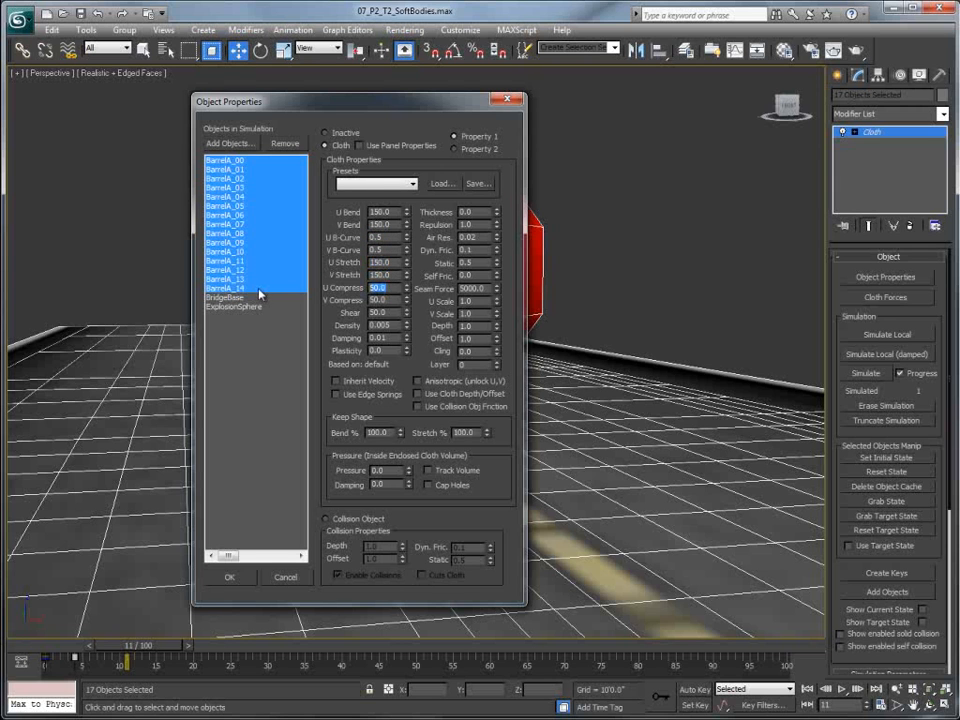
- Set the barrel fragments' U and V Compress to 150, Shear to 150, and Plasticity to 50
text(150)
key(Tab)
key(Tab)
text(150)
key(Return)
double_click(378, 351)
text(50)
key(Return)
- Make BridgeBase and ExplosionSphere collision objects with Depth 0.1 and Offset 0, and accept the object properties
click(224, 299)
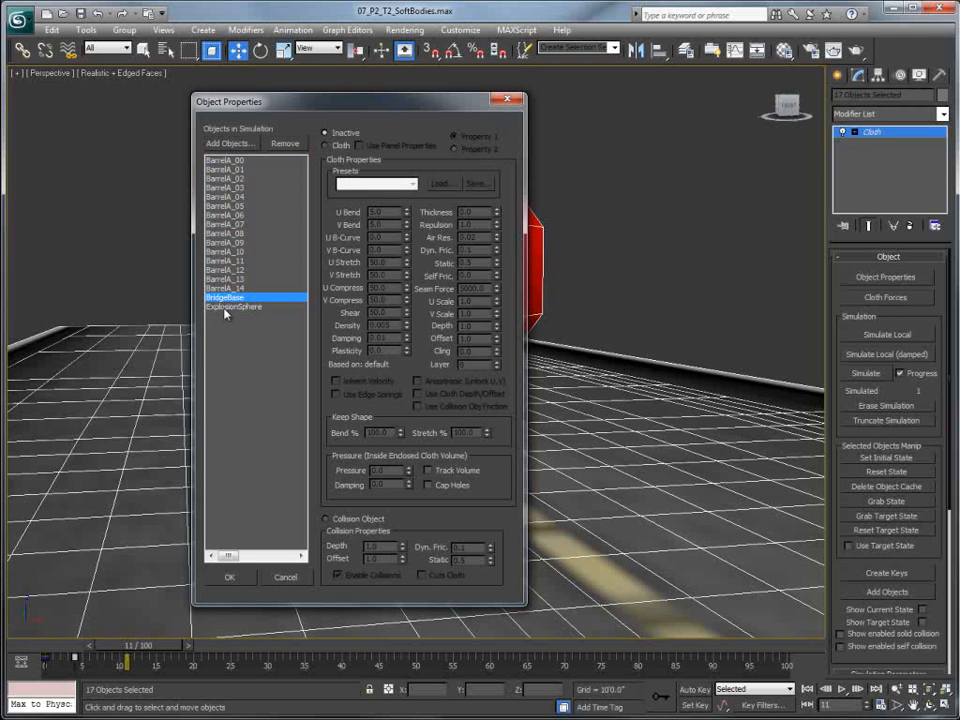
ctrl+click(229, 307)
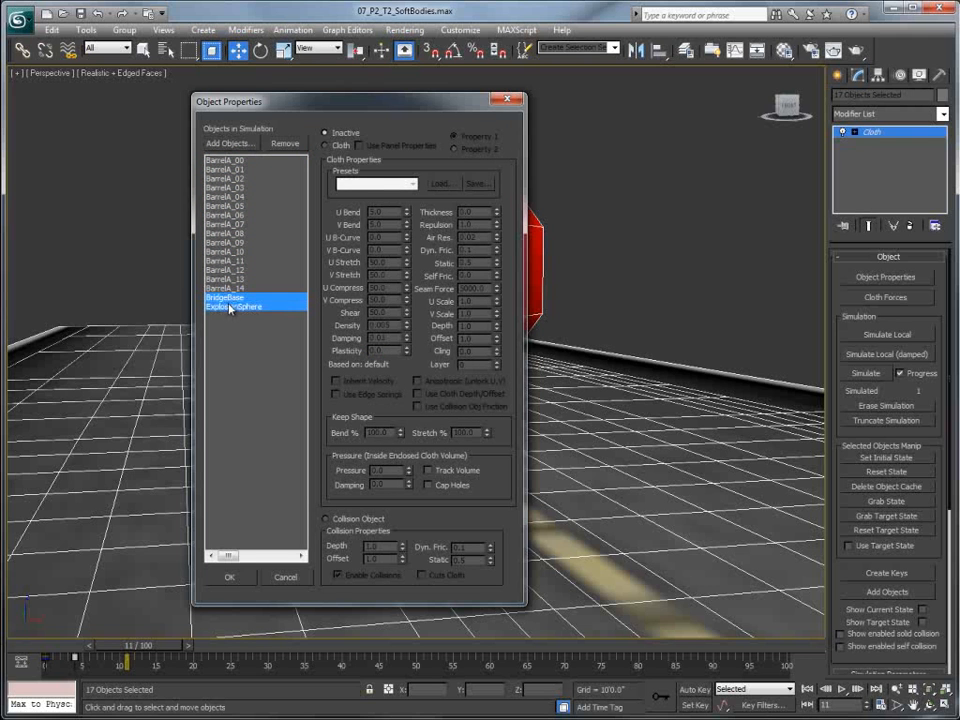
click(327, 520)
drag(387, 548, 302, 549)
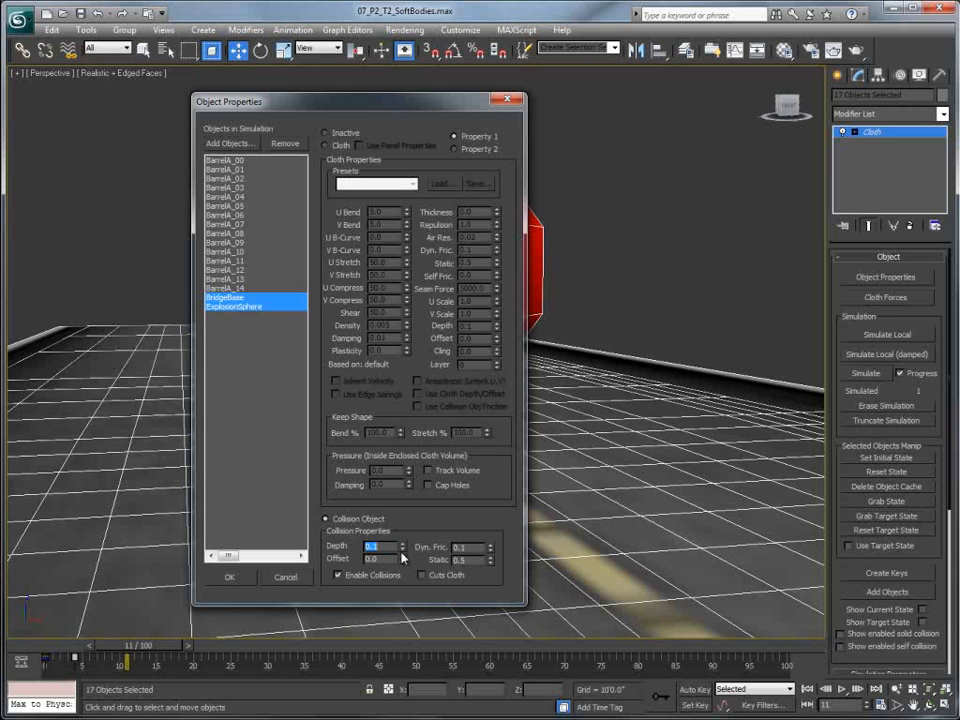
click(231, 578)
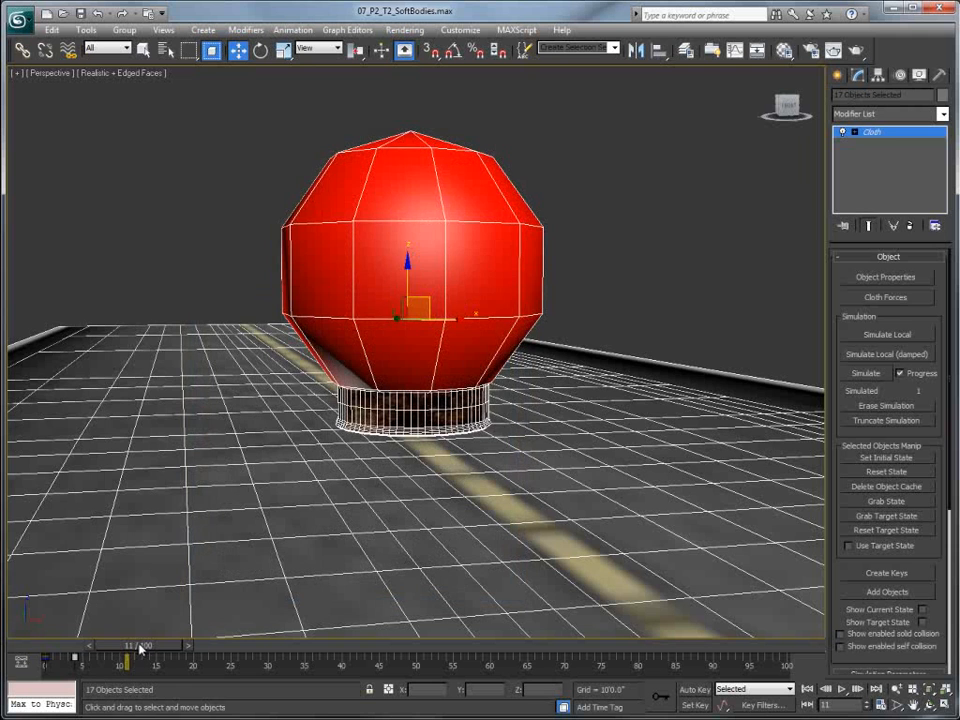
- Return to frame 0, select the road base, run the cloth simulation, and stop it after about 10 frames
drag(126, 645, 45, 645)
click(623, 241)
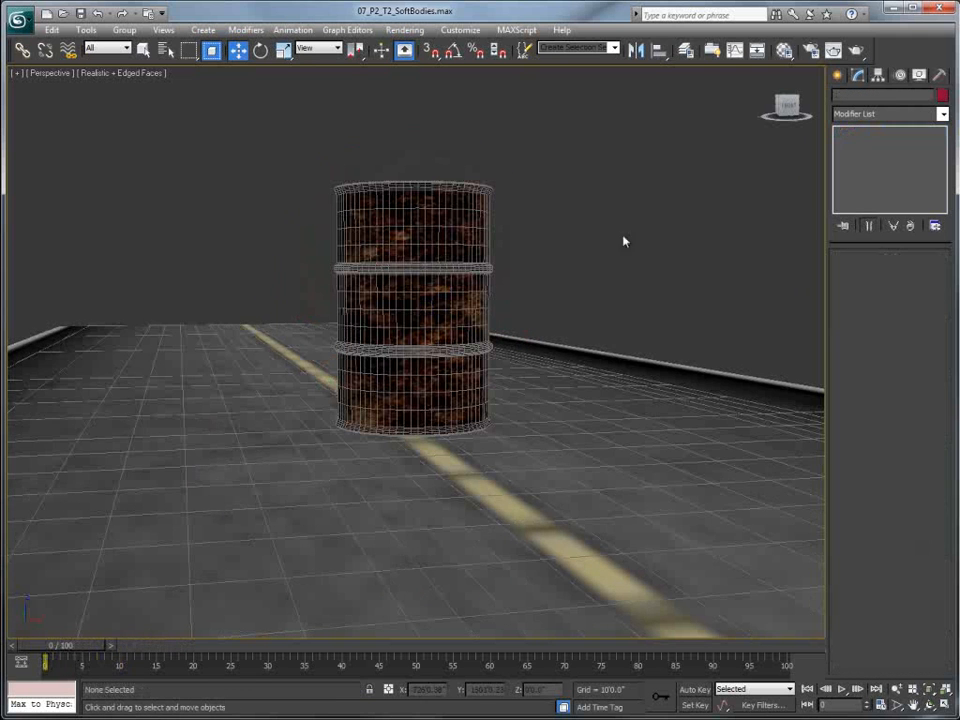
click(544, 362)
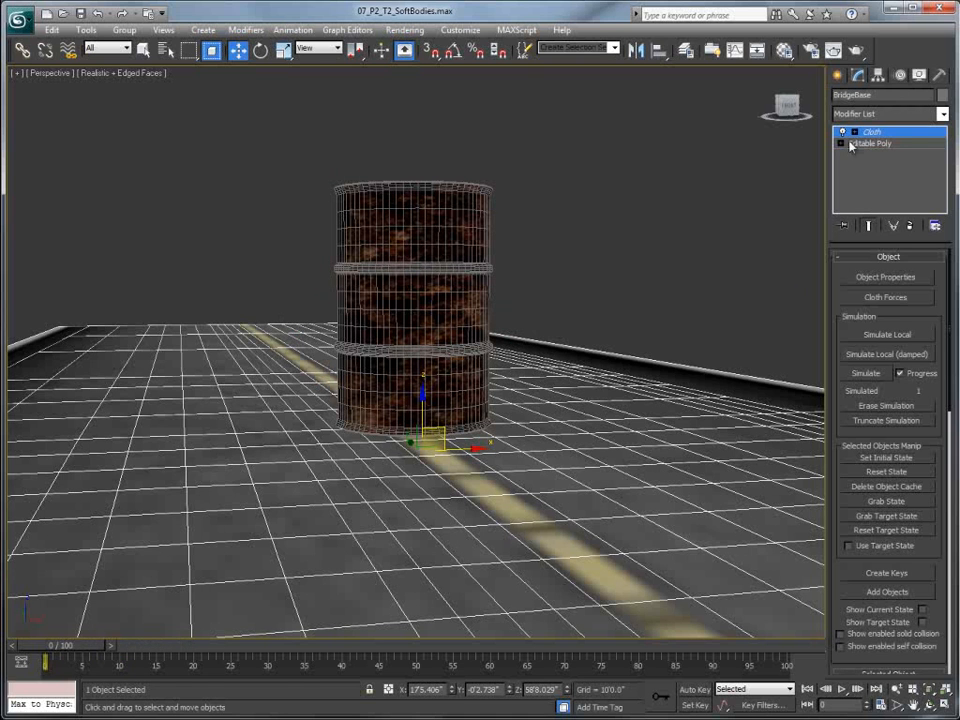
click(866, 374)
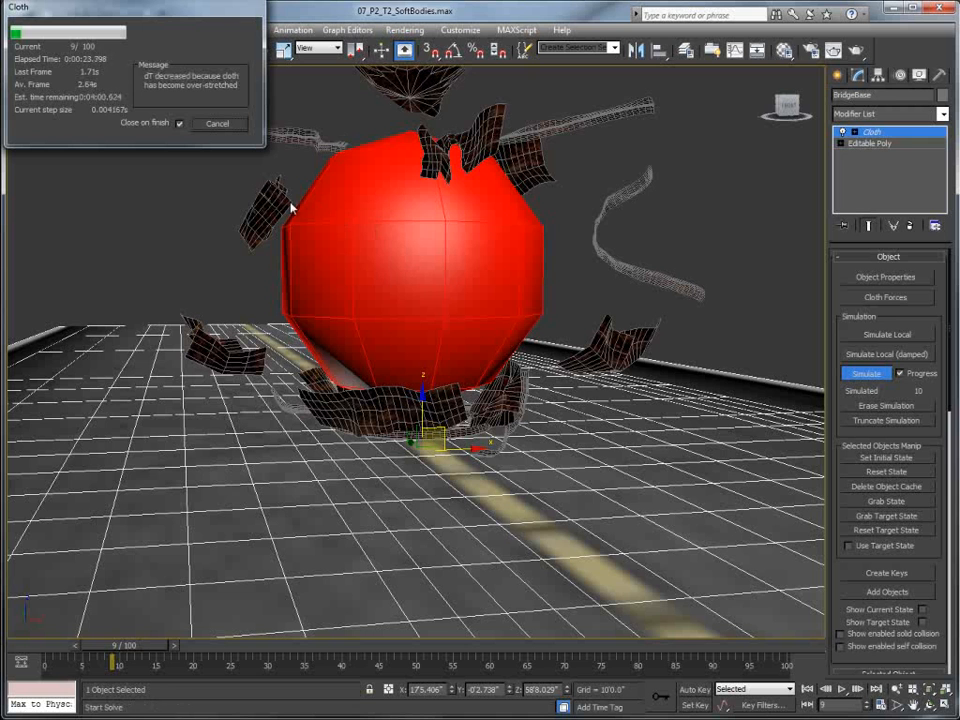
click(217, 123)
- Play the partial barrel simulation from frame 0, and scrub back through its simulated frames
drag(130, 645, 45, 645)
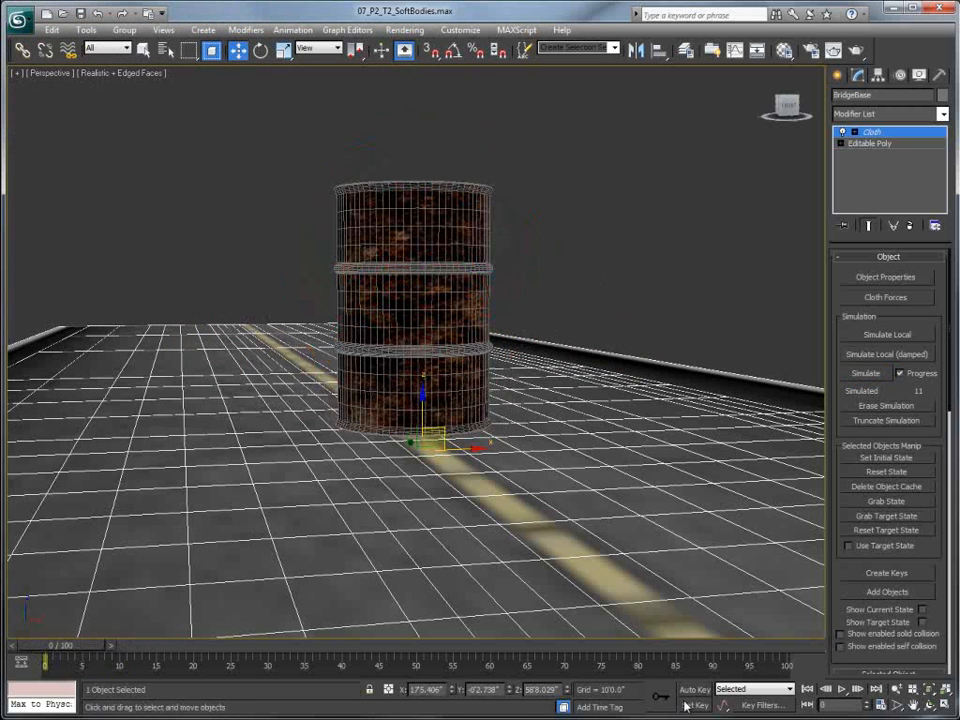
click(848, 689)
click(848, 689)
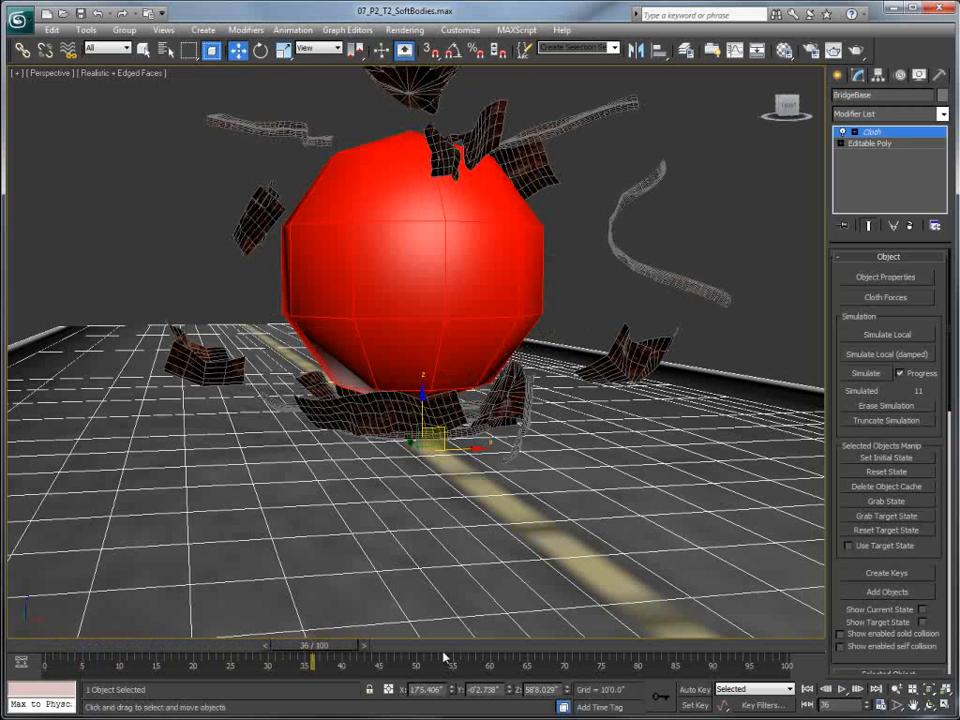
drag(317, 645, 135, 645)
key(w)
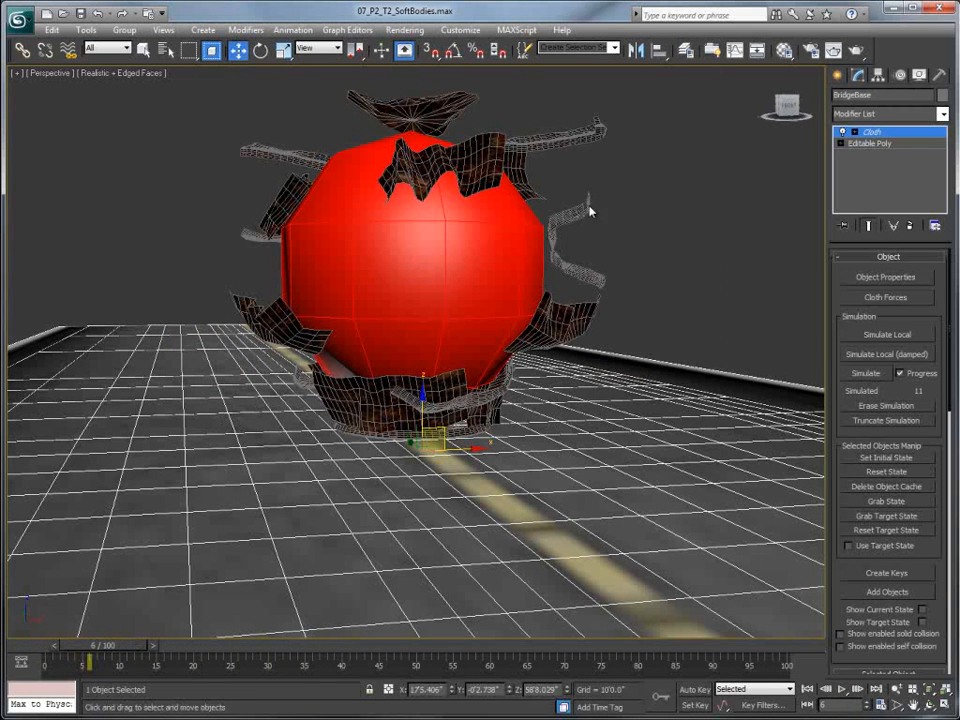
- Hide the explosion sphere by switching to the finished barrel simulation, and play and scrub its animation from frame 0
right_click(590, 210)
mouse_move(653, 161)
click(745, 144)
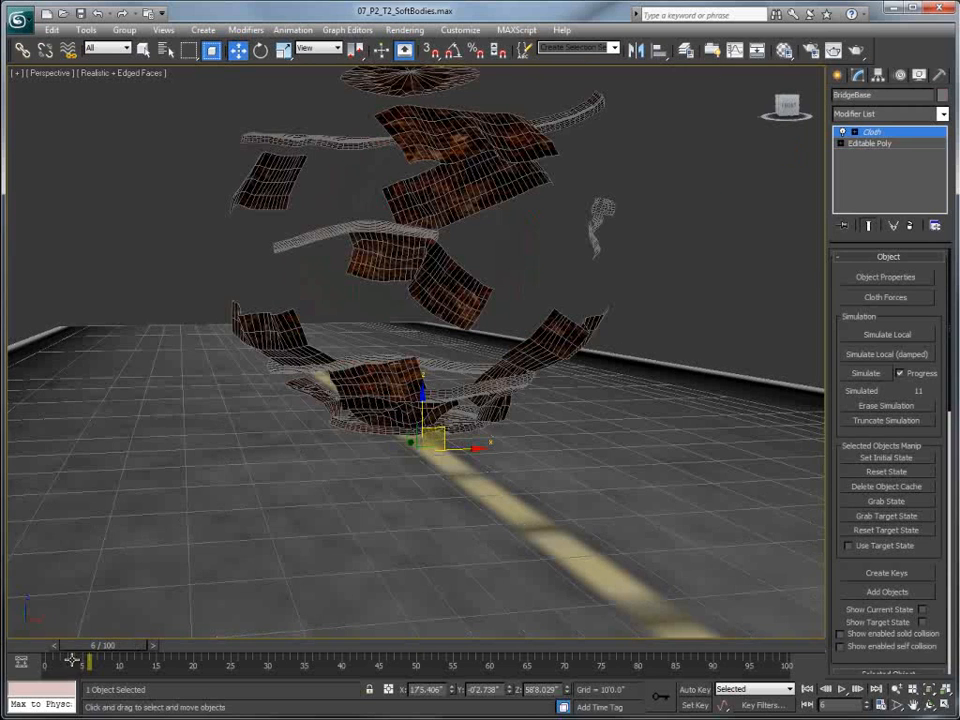
drag(113, 645, 47, 651)
key(w)
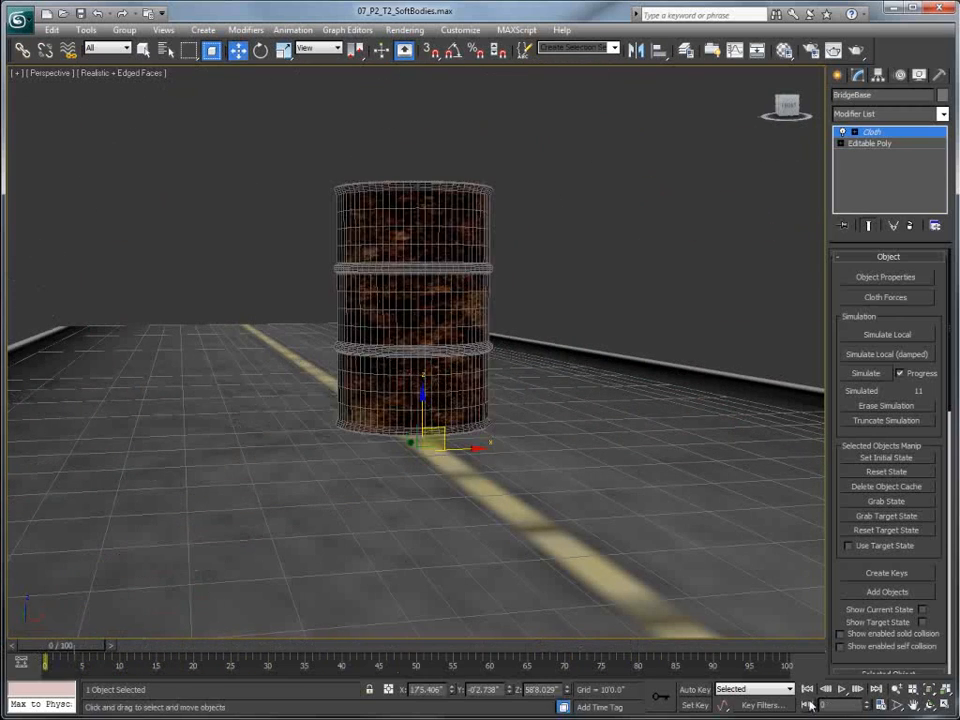
click(841, 690)
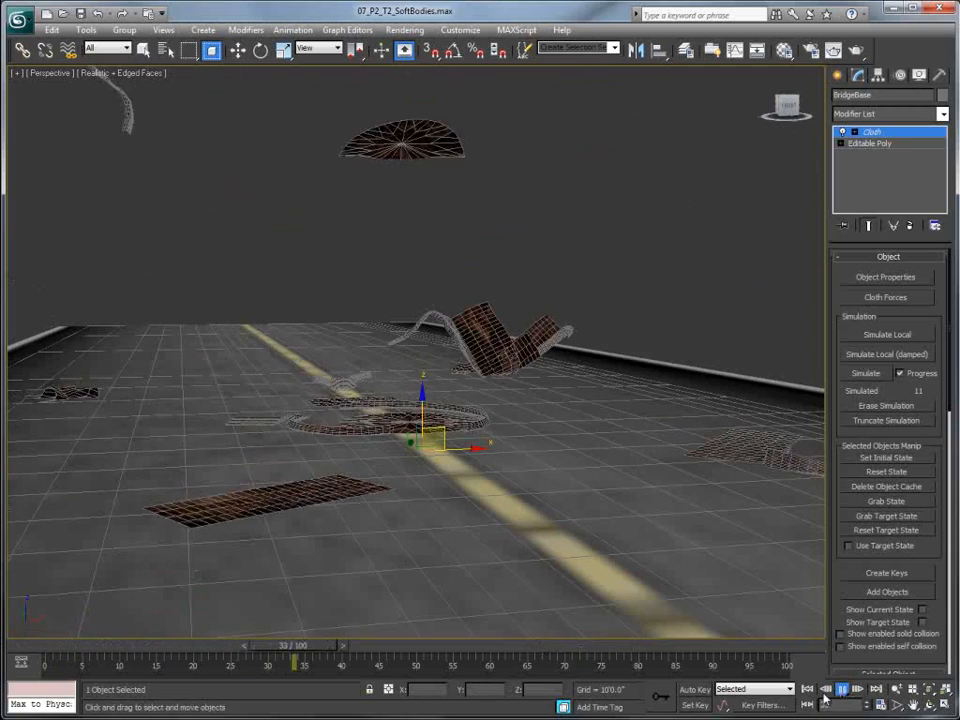
drag(290, 650, 130, 671)
key(w)
key(w)
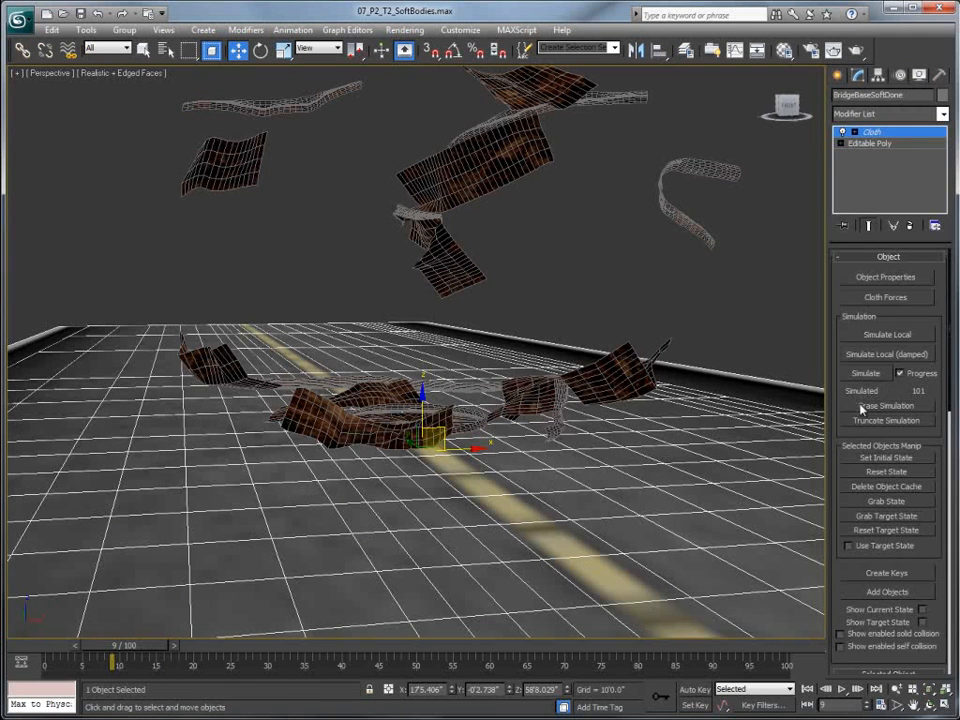
- Truncate the barrel's cloth simulation at frame 10
click(878, 421)
mouse_move(122, 648)
mouse_down()
mouse_move(78, 648)
mouse_move(194, 650)
mouse_move(120, 650)
mouse_up()
key(w)
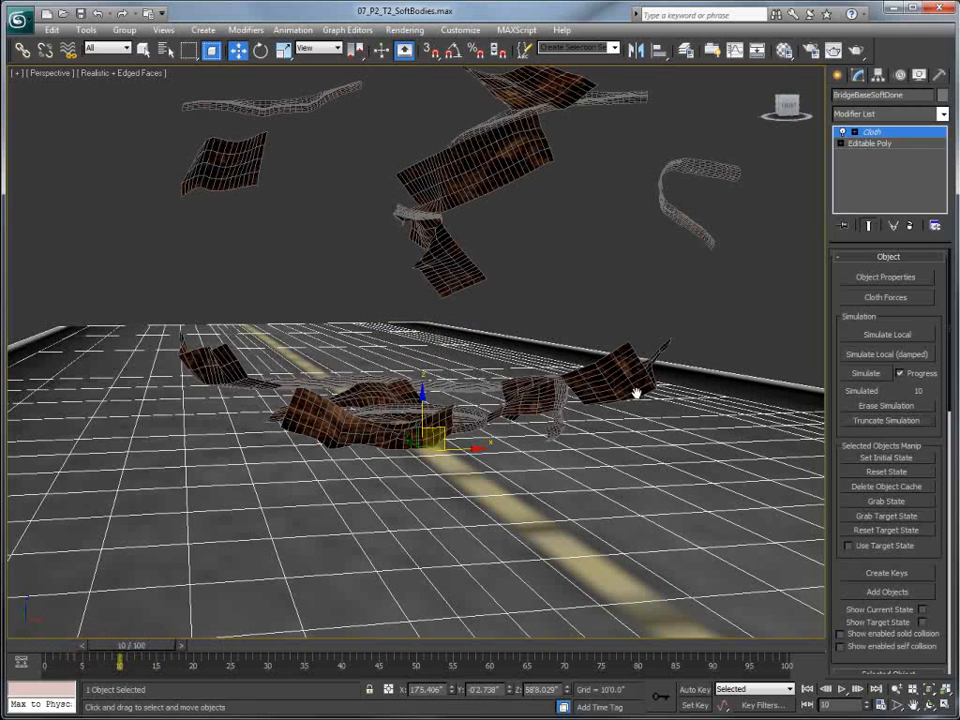
- Load the Rigid.sti cloth settings for BarrelB_00 to BarrelB_14, and resume the cloth simulation, stopping it at about frame 13
click(884, 277)
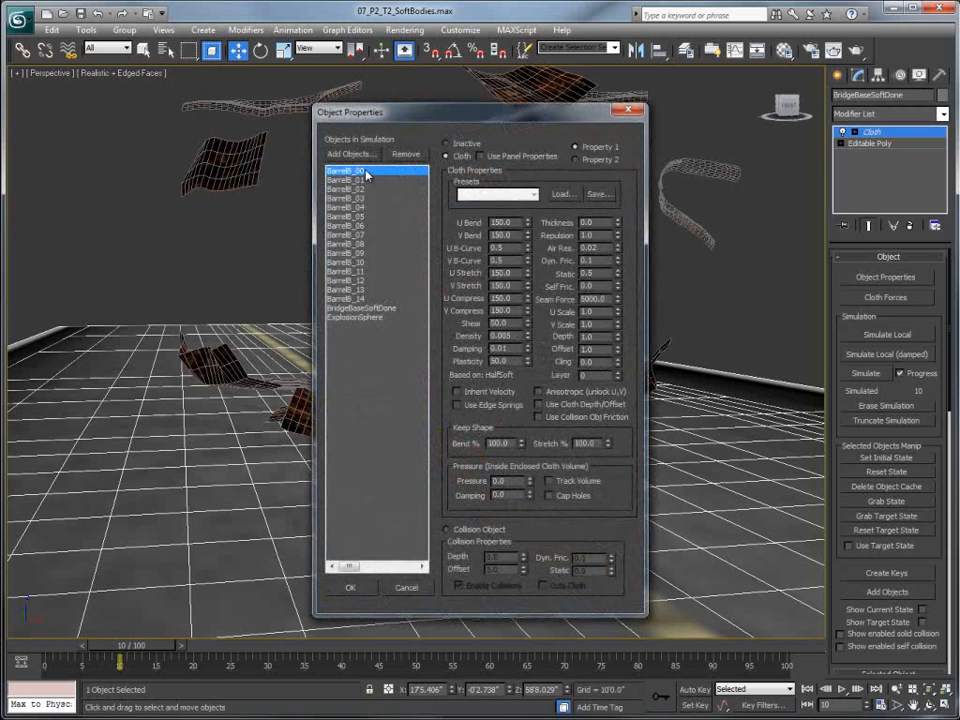
shift+click(356, 299)
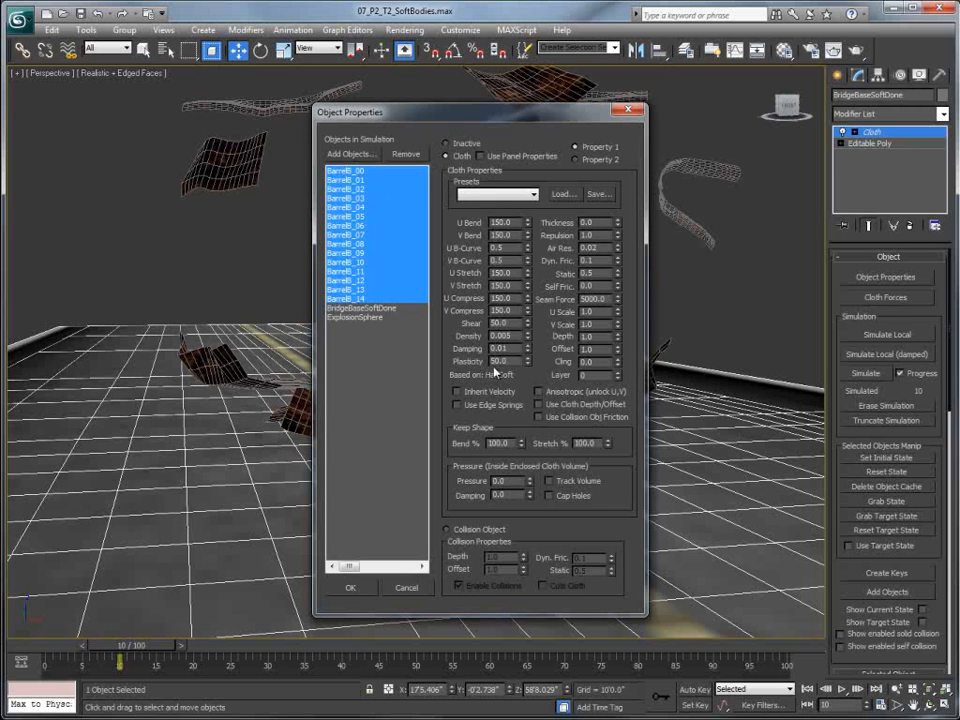
click(563, 195)
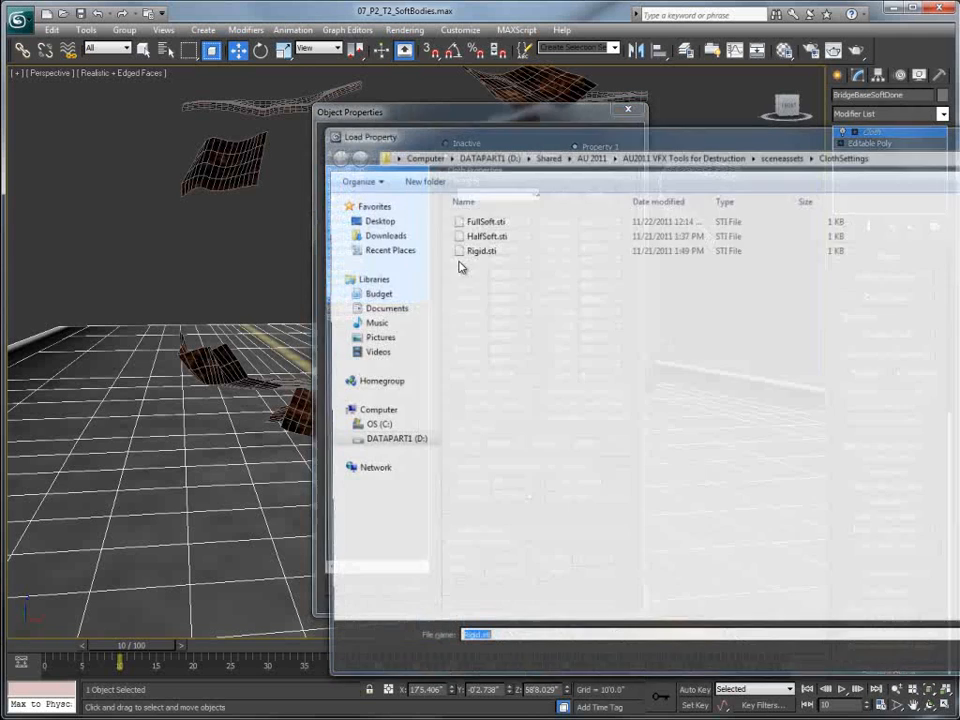
click(474, 251)
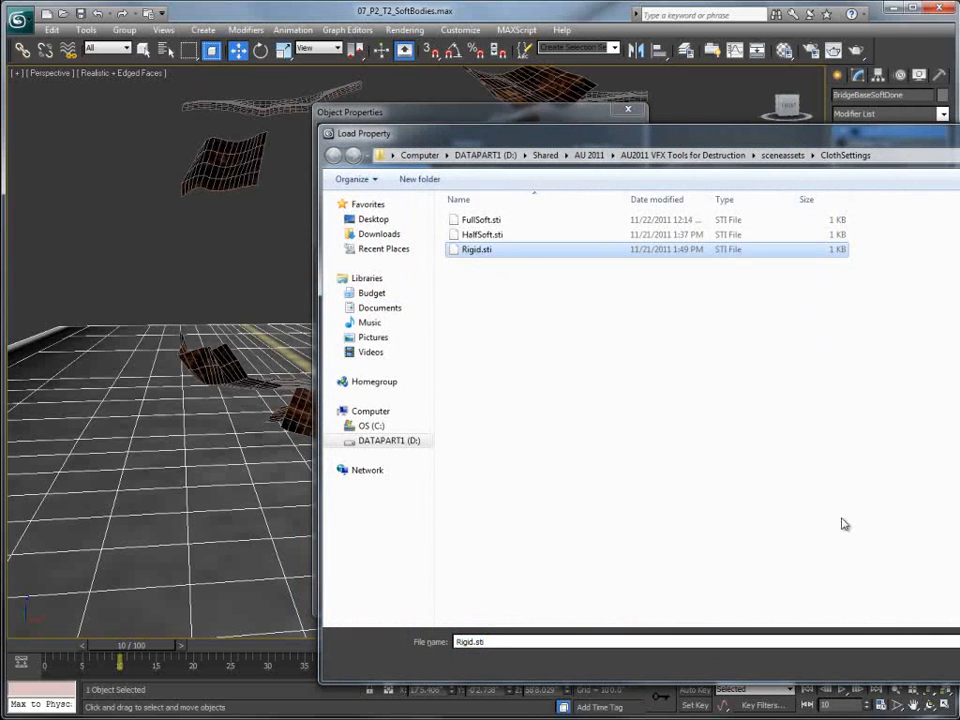
key(Return)
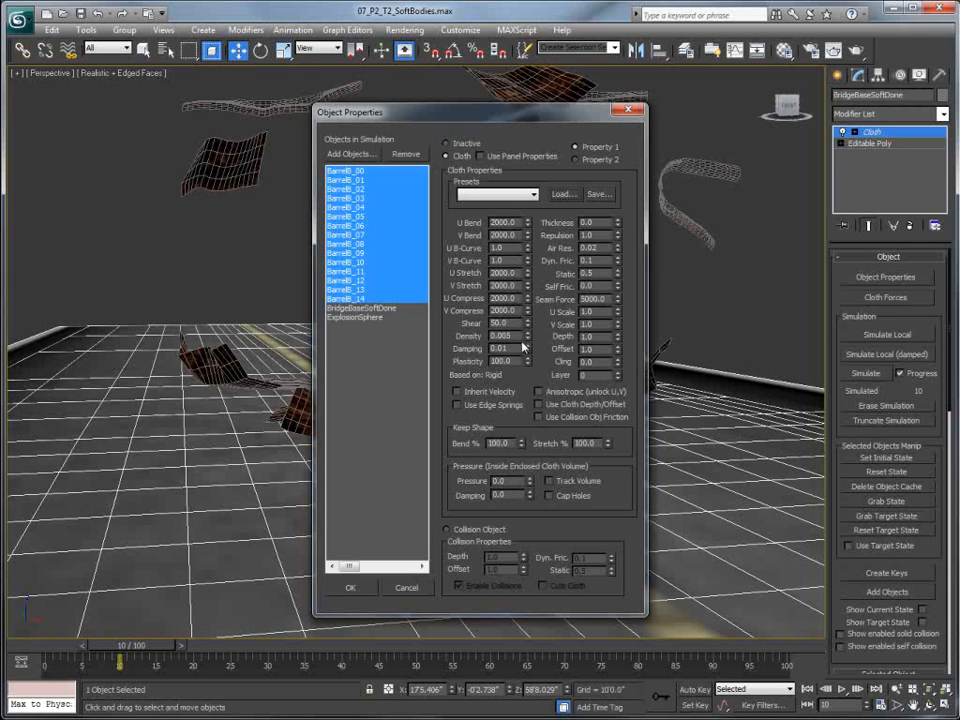
click(350, 588)
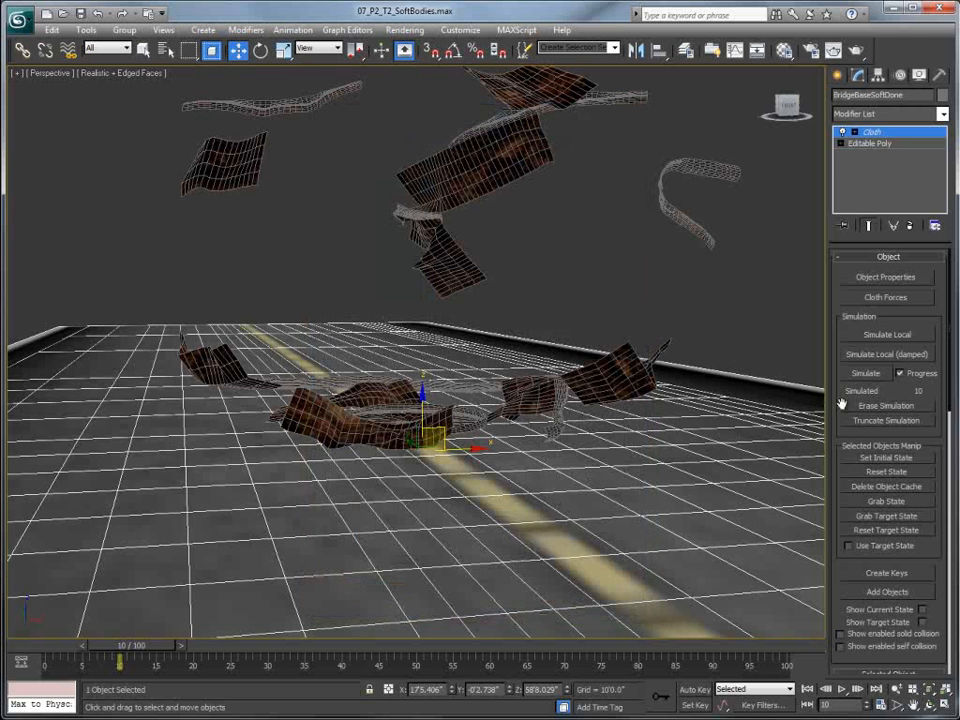
click(865, 376)
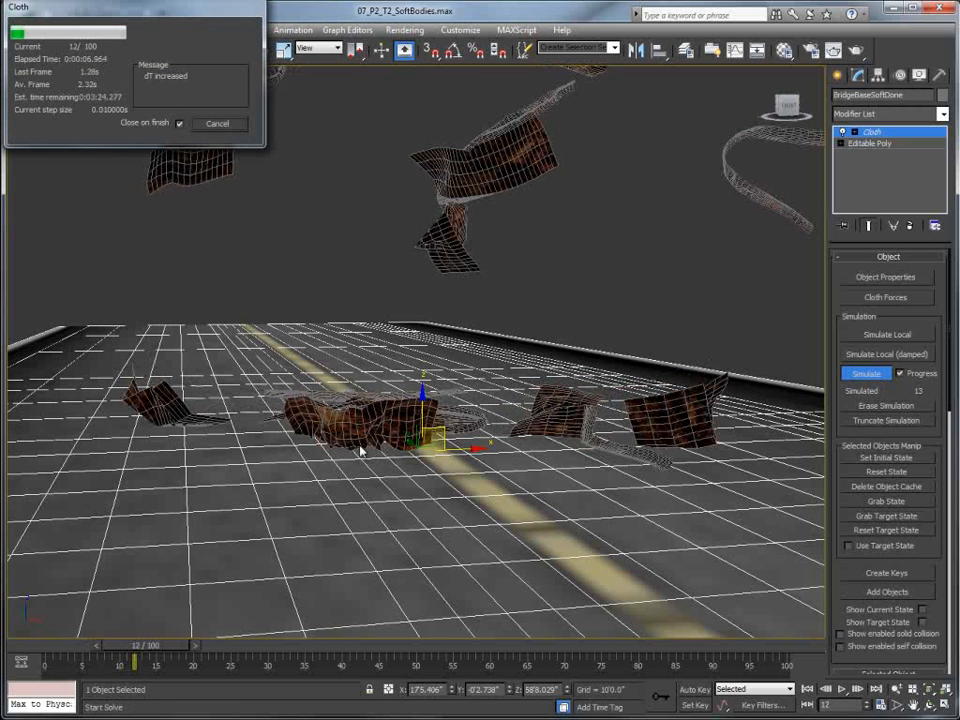
click(215, 124)
- Restore the scene state with the finished barrel simulation, and scrub its animation through frame 20 and back towards the start
right_click(305, 202)
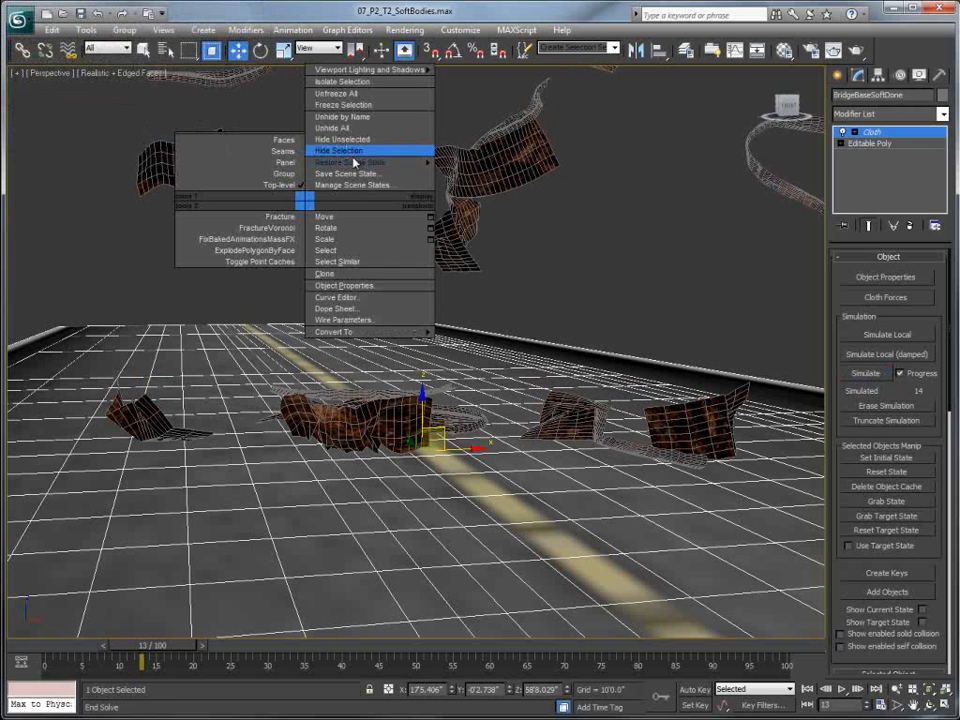
mouse_move(400, 162)
click(470, 156)
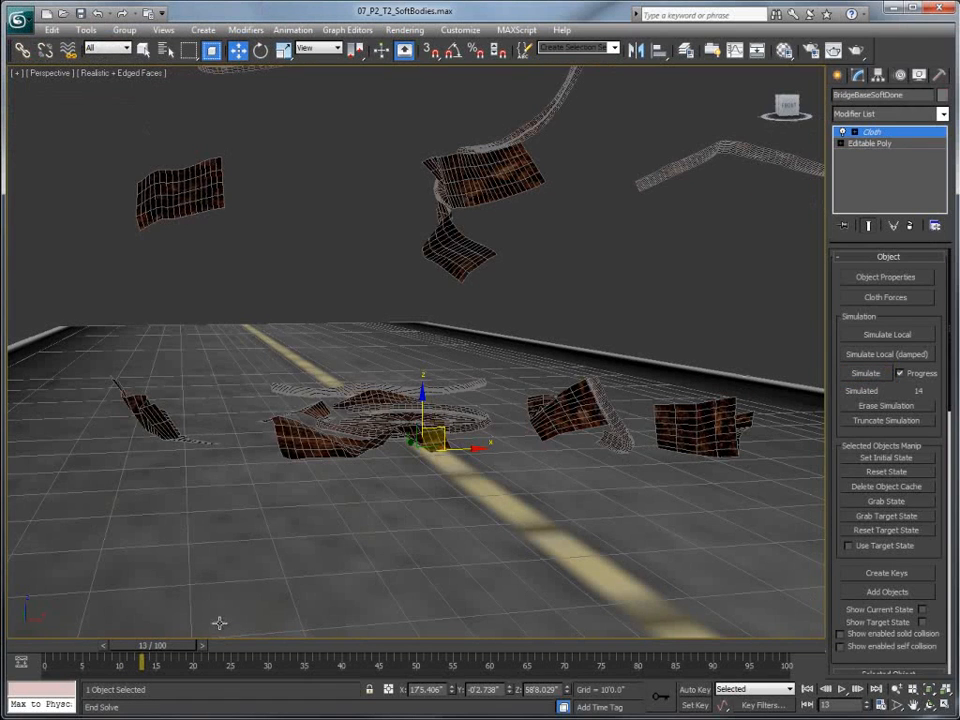
drag(160, 646, 222, 660)
key(w)
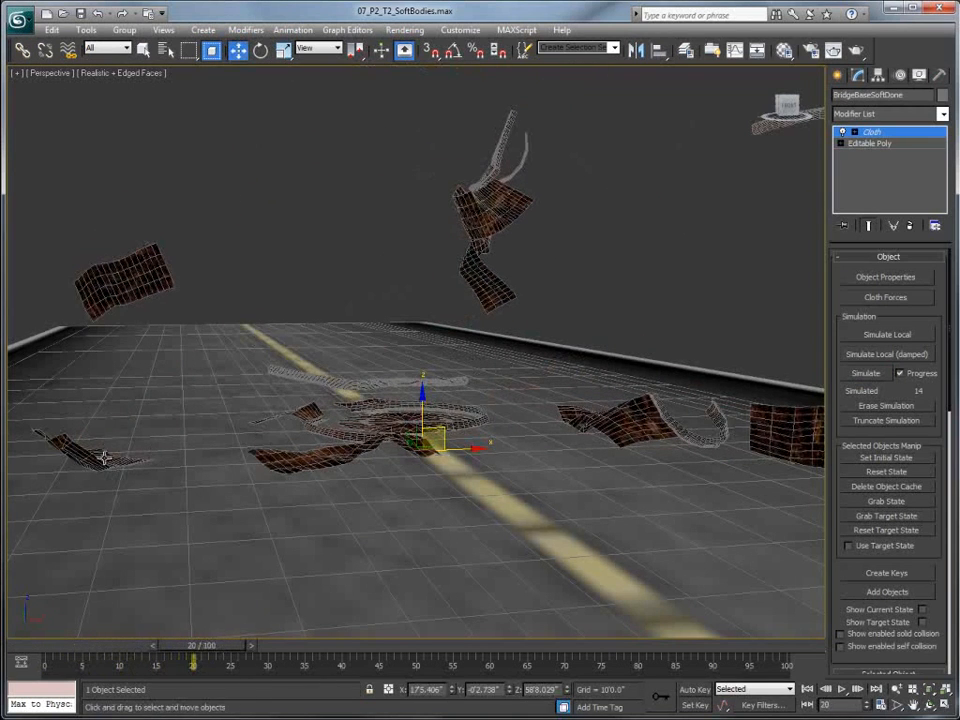
drag(221, 648, 73, 636)
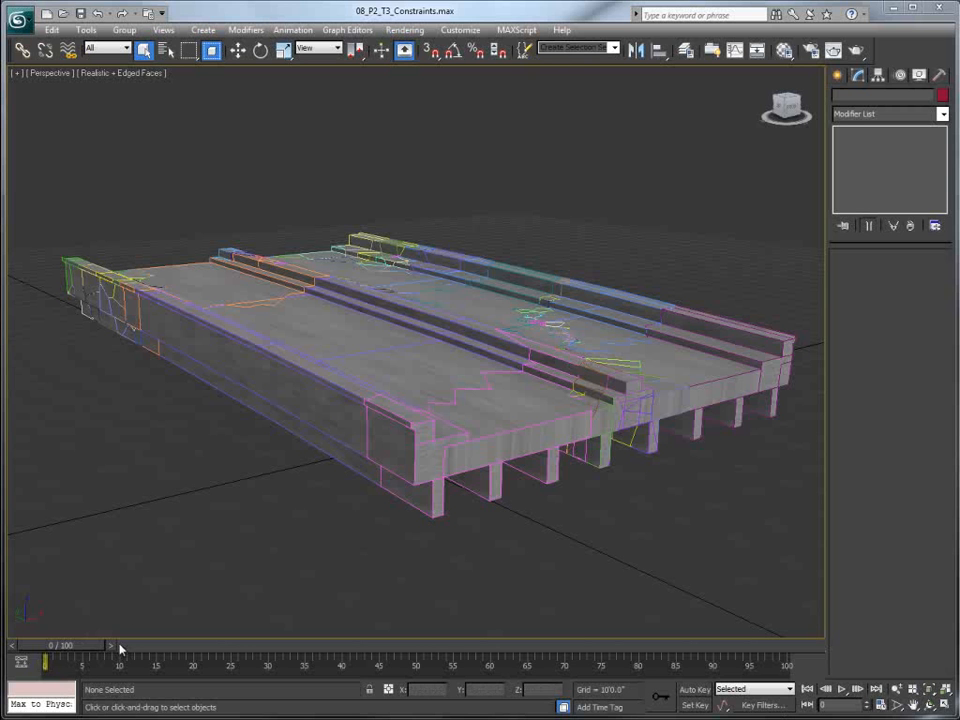
- Preview the bridge collapse up to frame 31, and isolate the main concrete piece with the 02 Isolate Block scene state at frame 0
drag(132, 650, 287, 643)
click(355, 348)
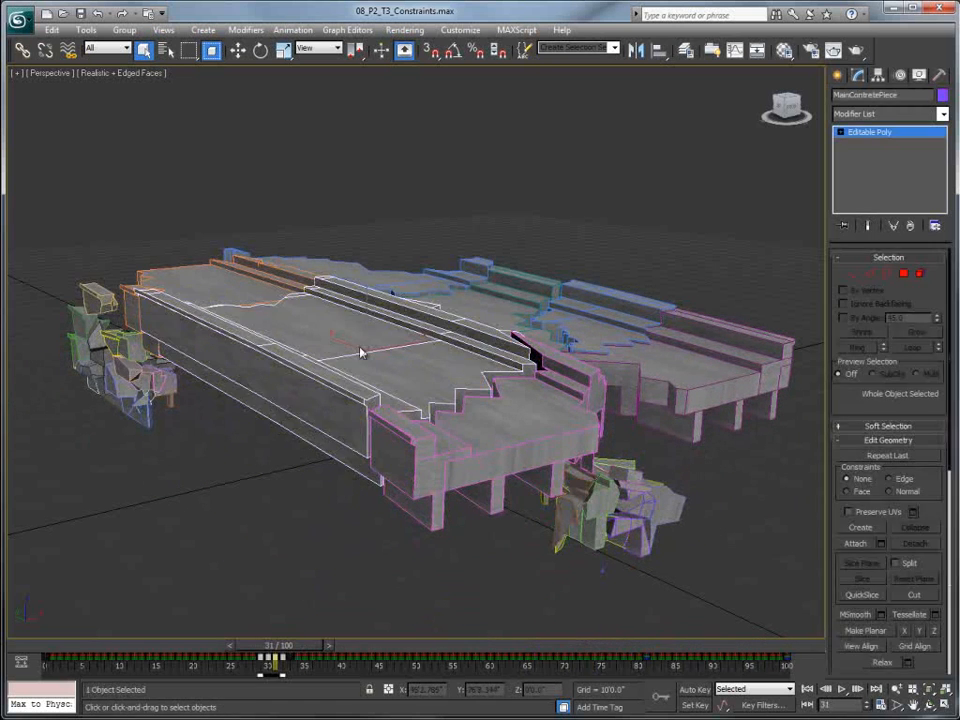
right_click(355, 344)
mouse_move(400, 304)
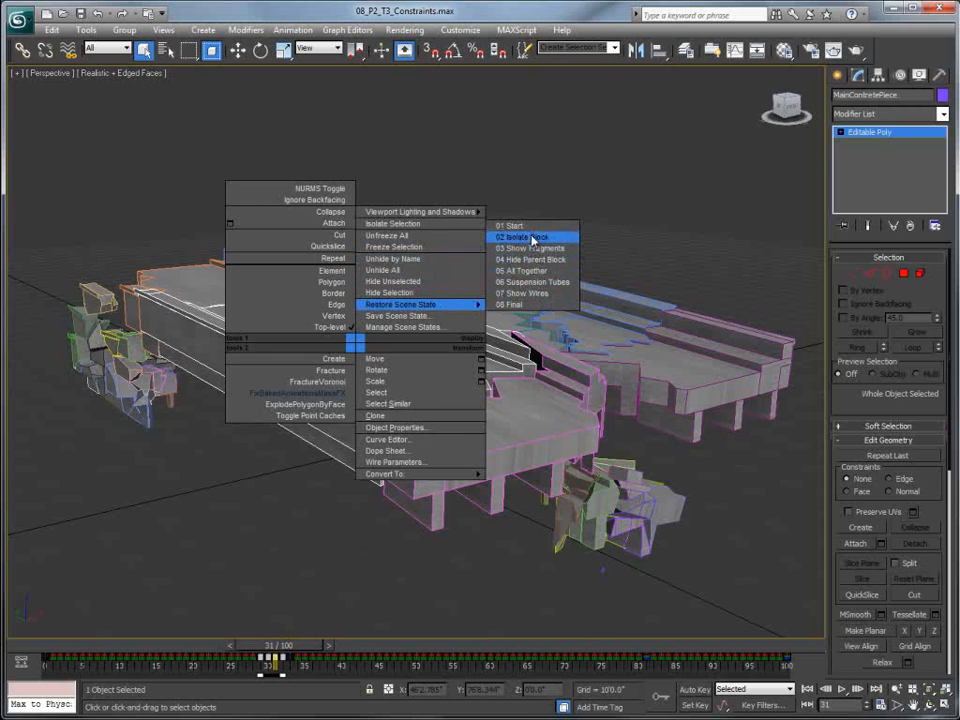
click(515, 236)
drag(292, 650, 50, 645)
click(443, 207)
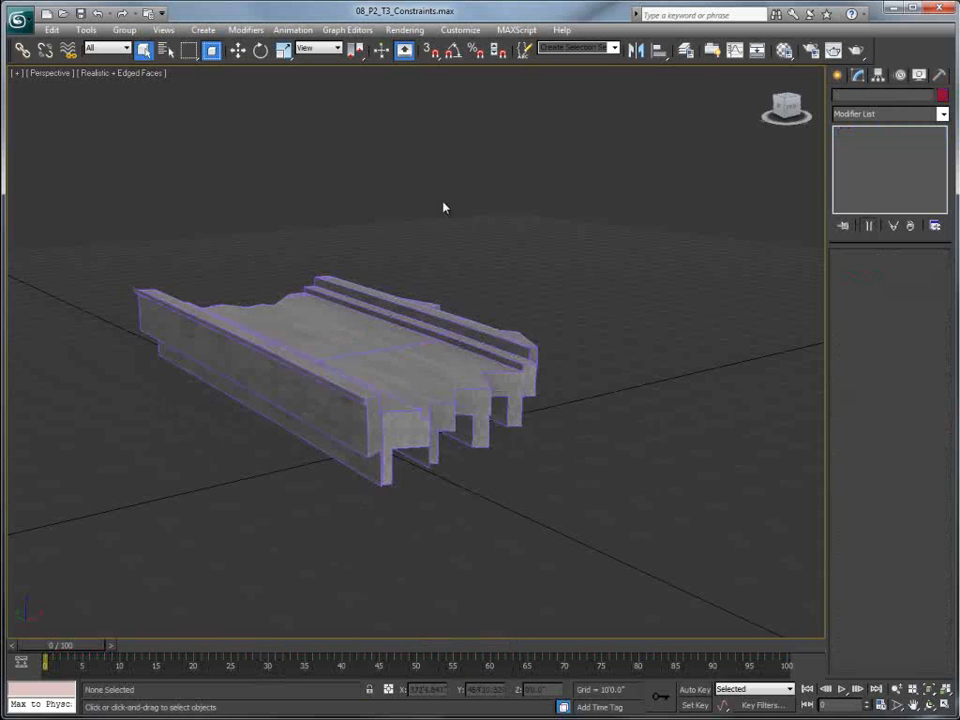
- Restore the 03 Show Fragments scene state, and scrub the falling block to frame 66 and back to frame 0
right_click(443, 207)
mouse_move(492, 160)
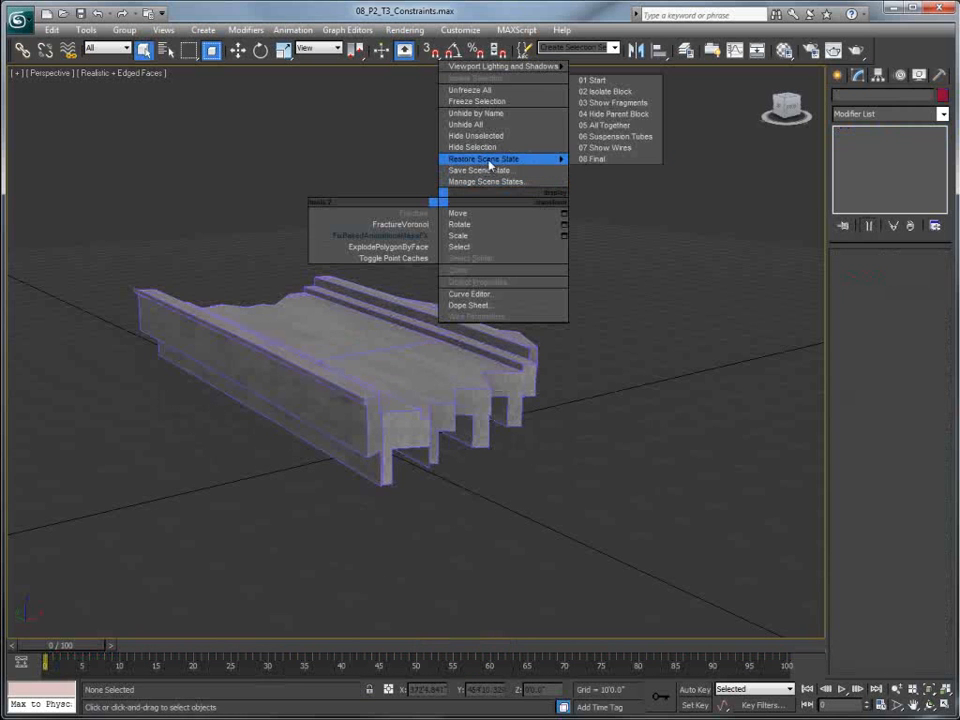
click(601, 104)
drag(64, 648, 535, 641)
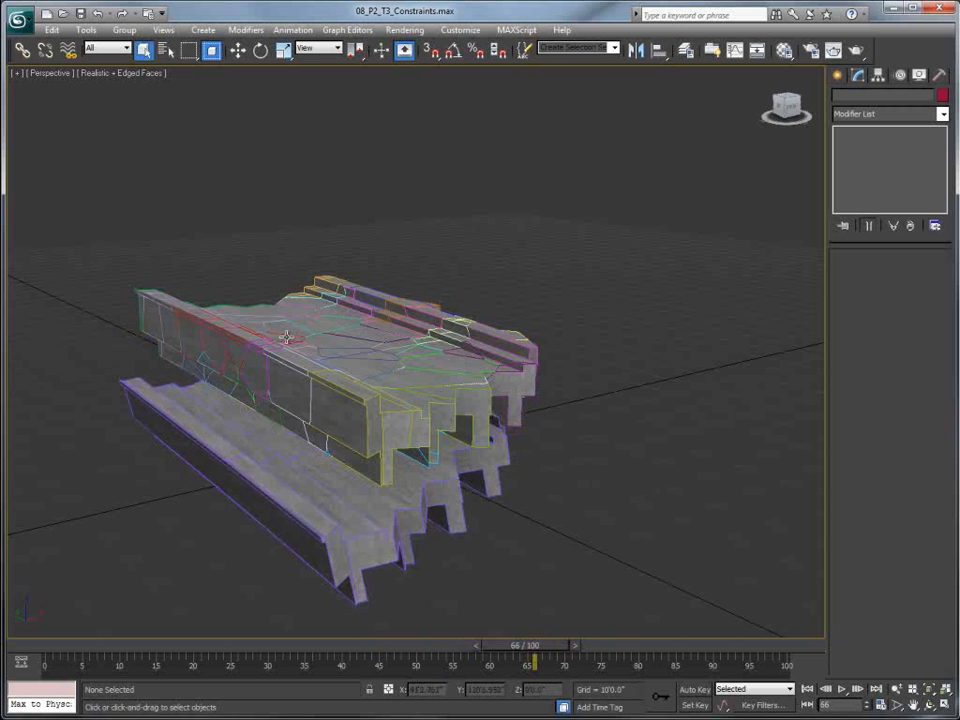
drag(533, 643, 500, 660)
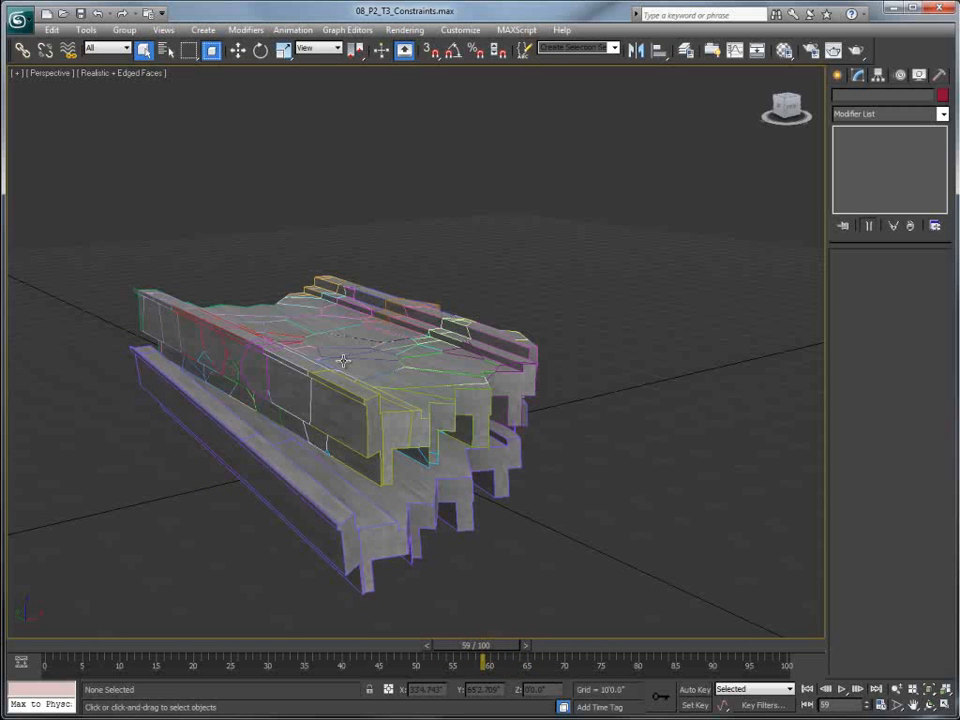
drag(482, 650, 45, 652)
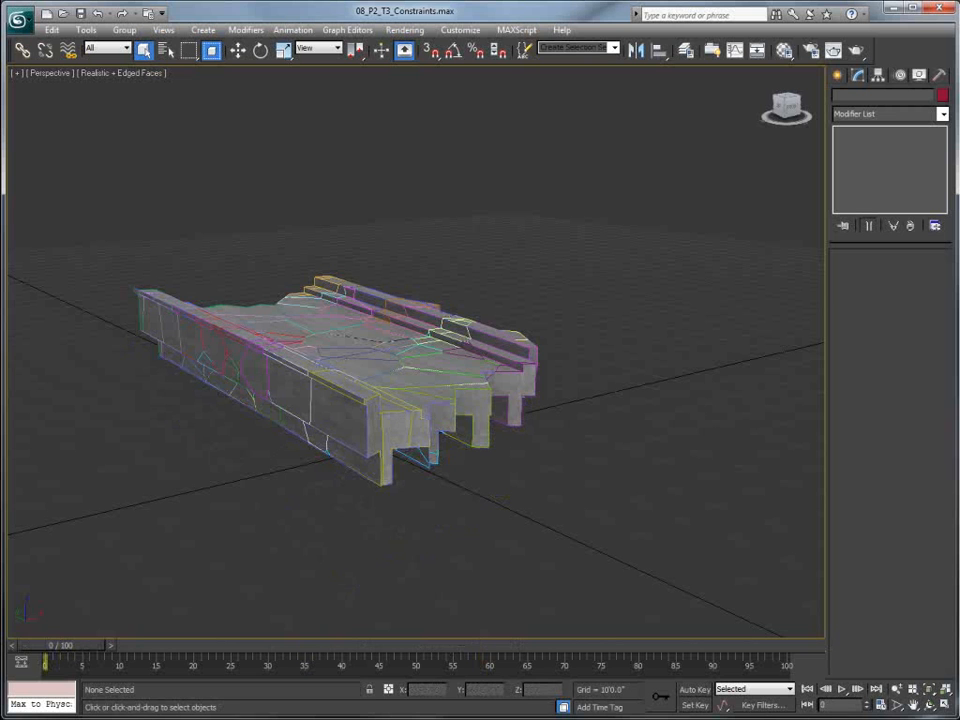
- Link all objects of the Fragments selection set to MainContretePiece as their parent
click(614, 47)
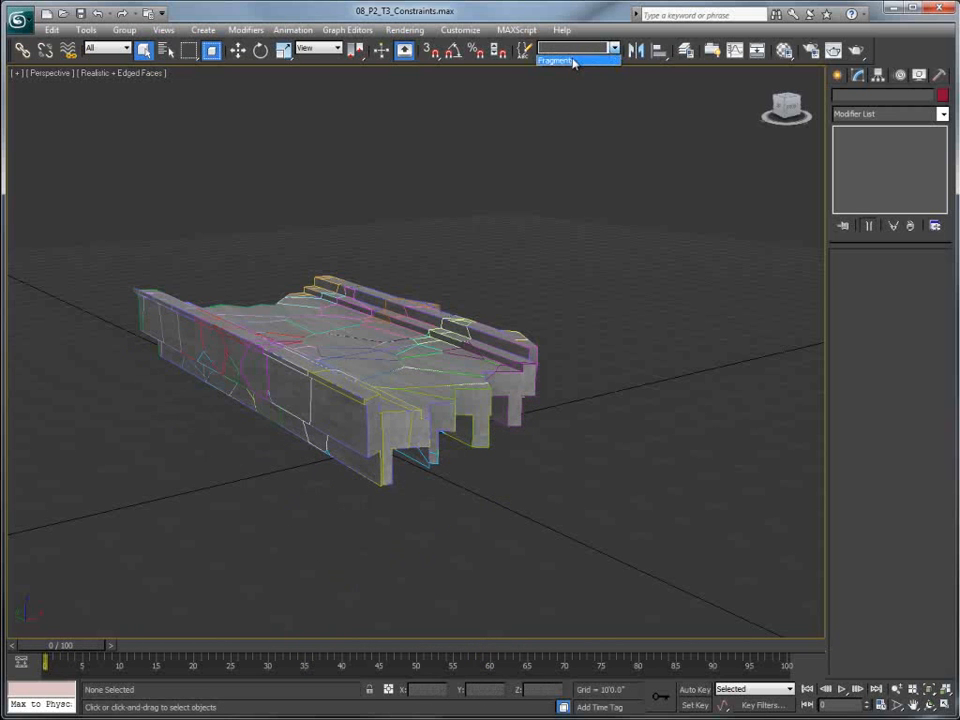
click(570, 59)
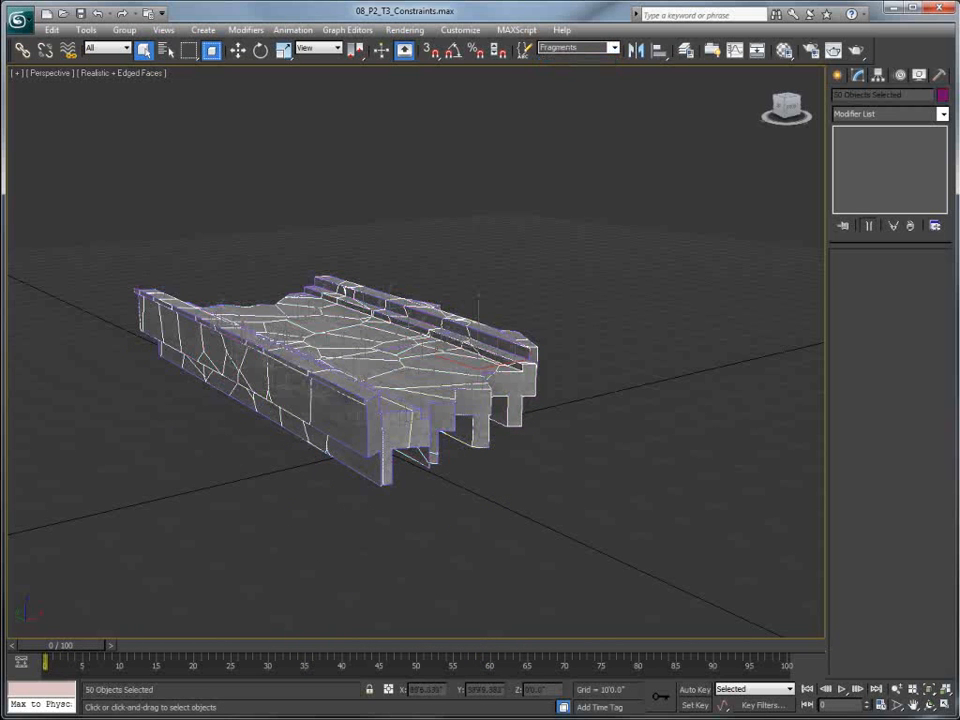
click(22, 50)
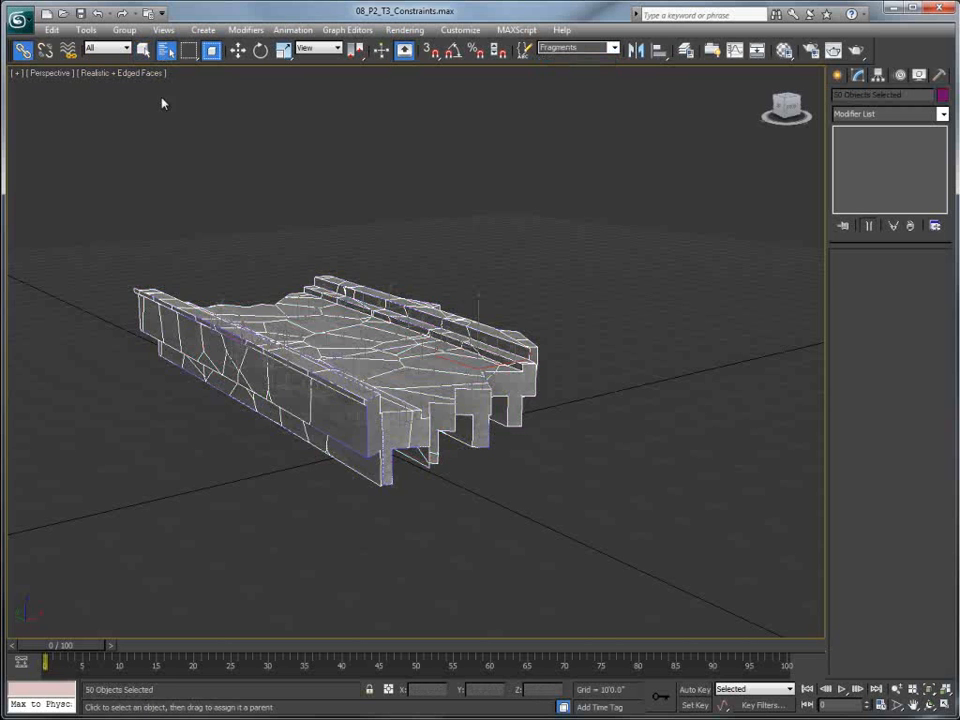
key(h)
click(182, 247)
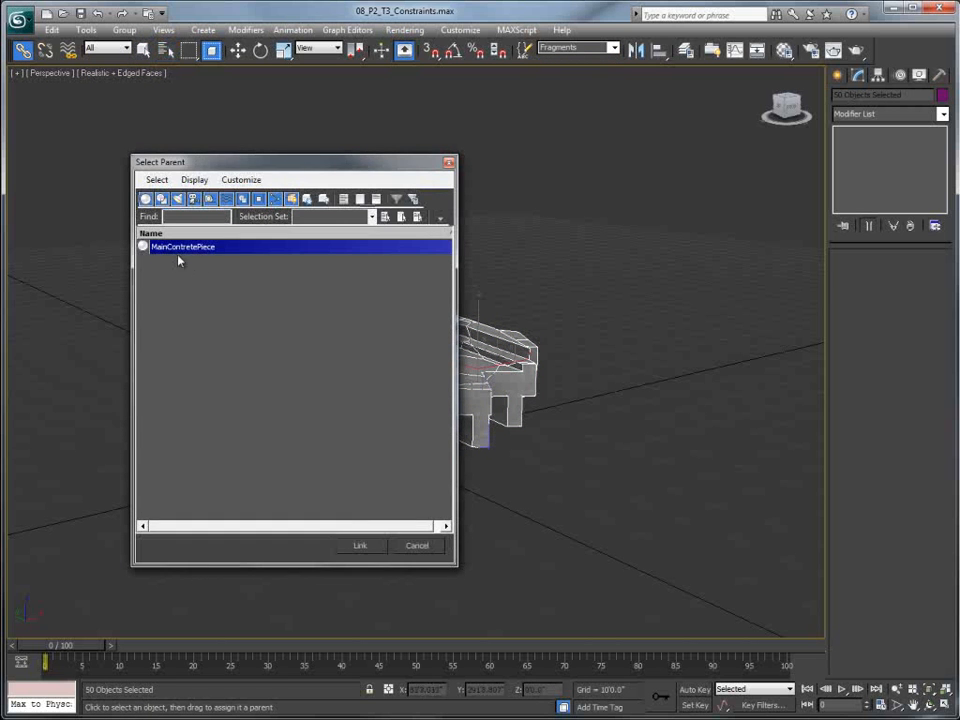
click(365, 546)
mouse_move(105, 645)
mouse_down()
mouse_move(345, 655)
mouse_move(564, 645)
mouse_move(343, 645)
mouse_move(376, 642)
mouse_move(754, 648)
mouse_move(328, 632)
mouse_move(117, 643)
mouse_up()
drag(44, 624, 3, 627)
click(22, 50)
- Restore the 04 Hide Parent Block scene state, and scrub the linked fragments to frame 60
right_click(397, 224)
mouse_move(452, 180)
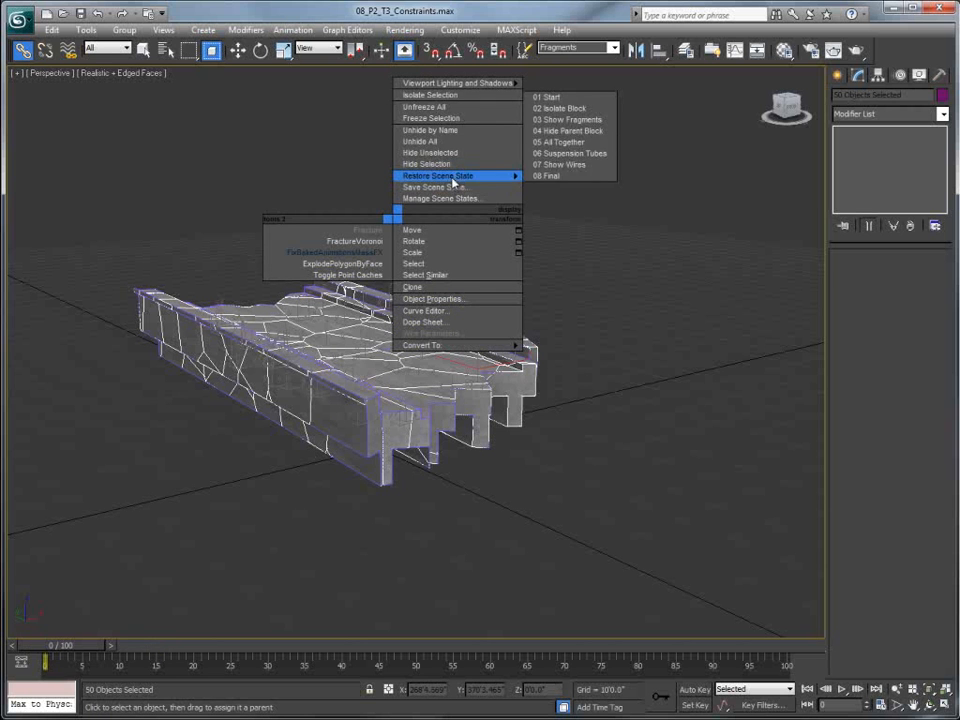
click(556, 140)
drag(88, 652, 511, 653)
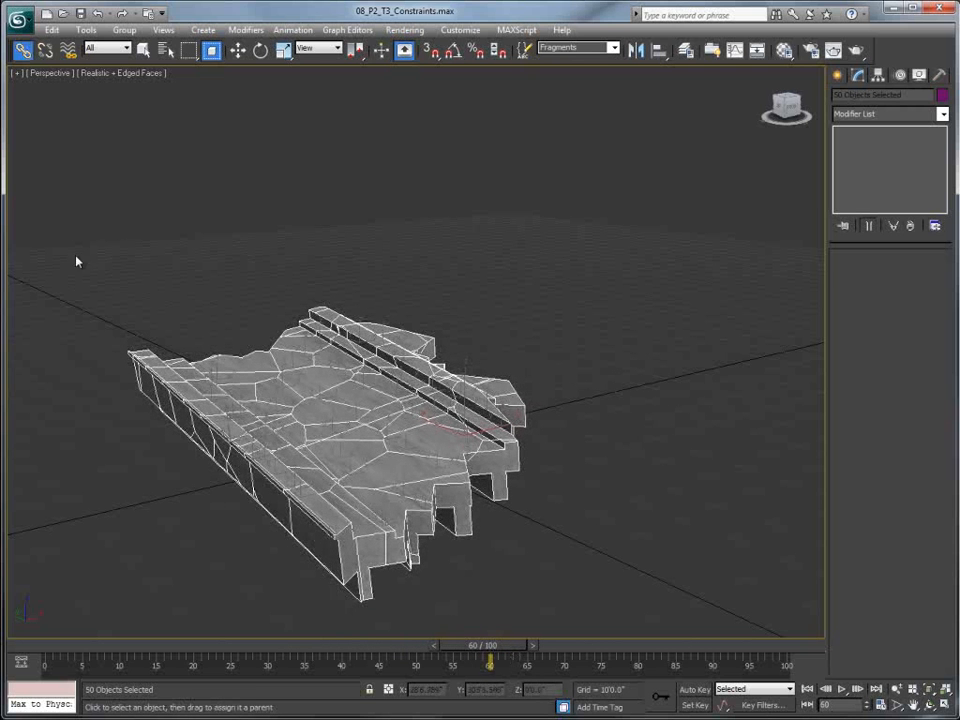
- Show the MassFX Toolbar and make the selected fragments kinematic rigid bodies
right_click(580, 70)
click(624, 231)
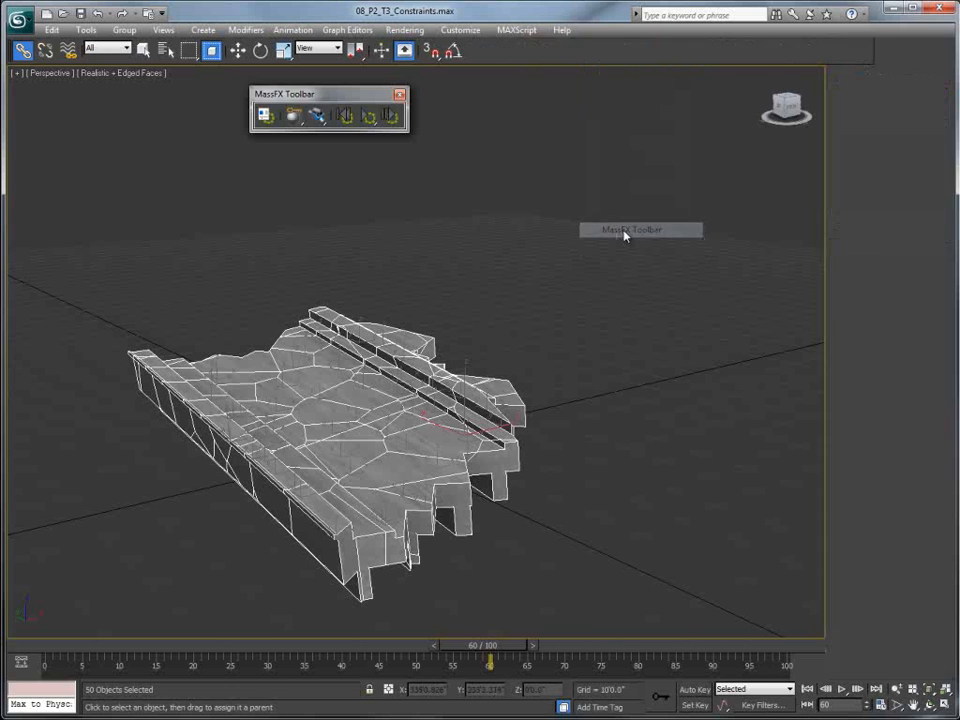
drag(289, 121, 364, 166)
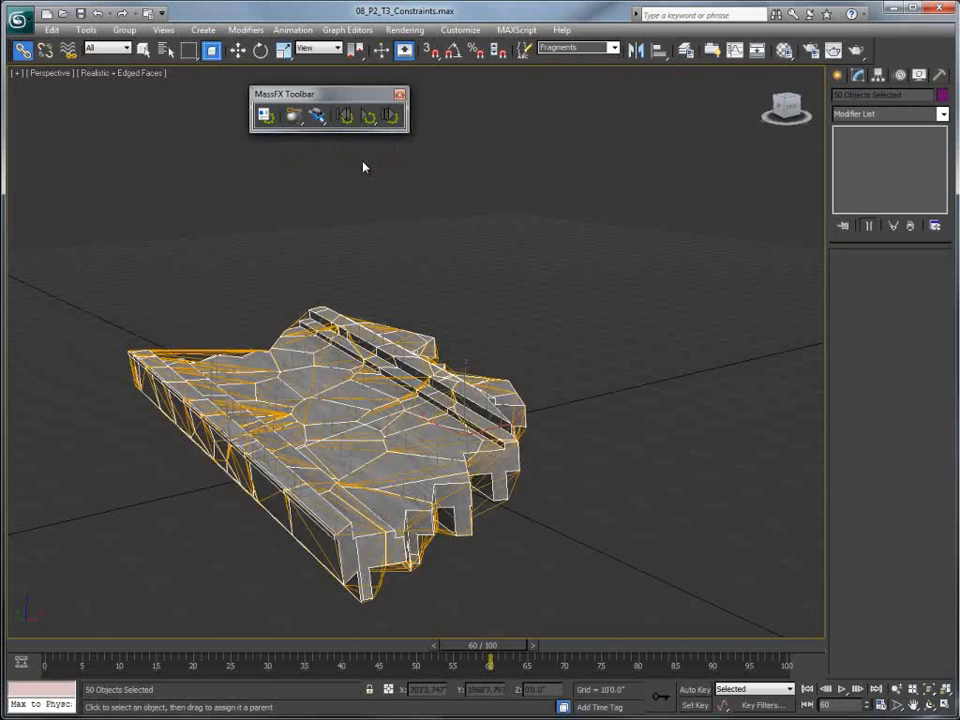
- Keep the fragments kinematic until frame 60, and assign them the Concrete physical material preset
click(265, 116)
drag(104, 131, 110, 110)
click(110, 134)
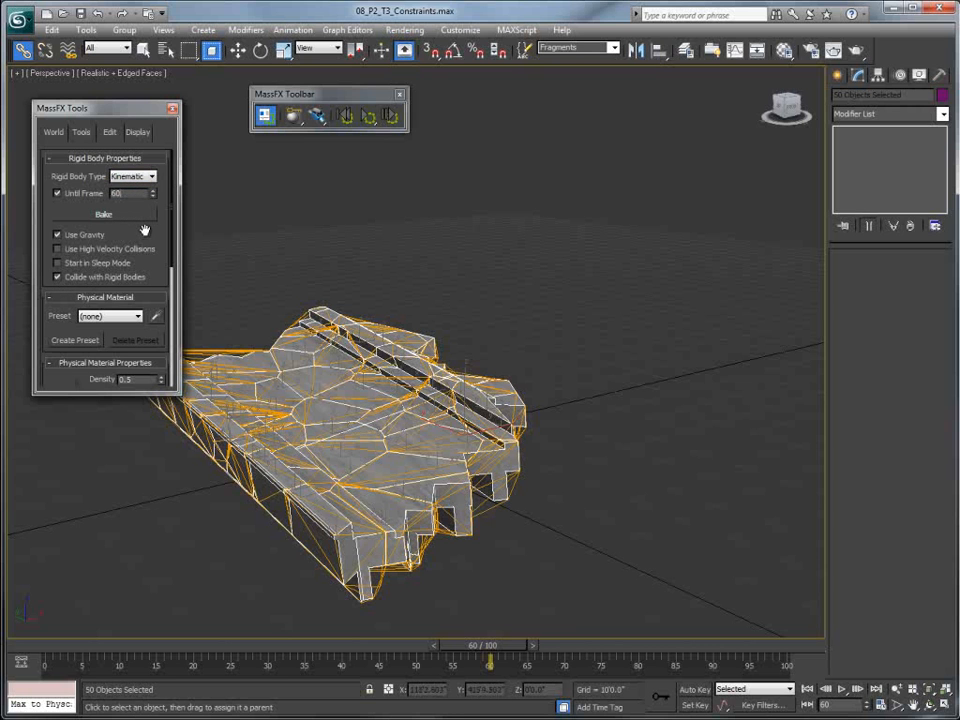
drag(145, 232, 145, 137)
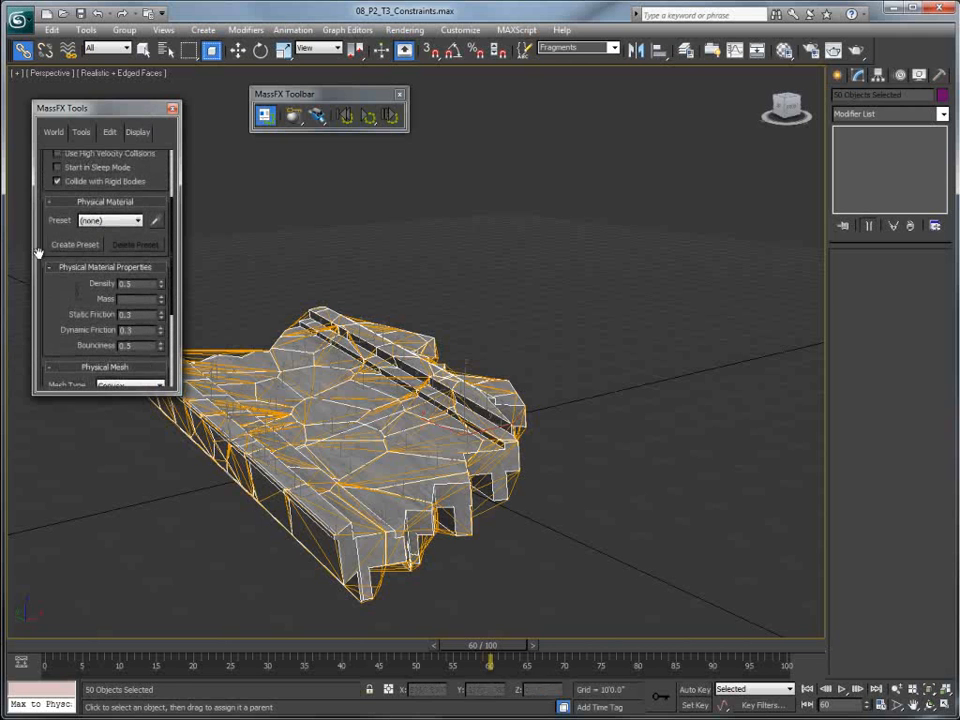
click(105, 221)
click(115, 257)
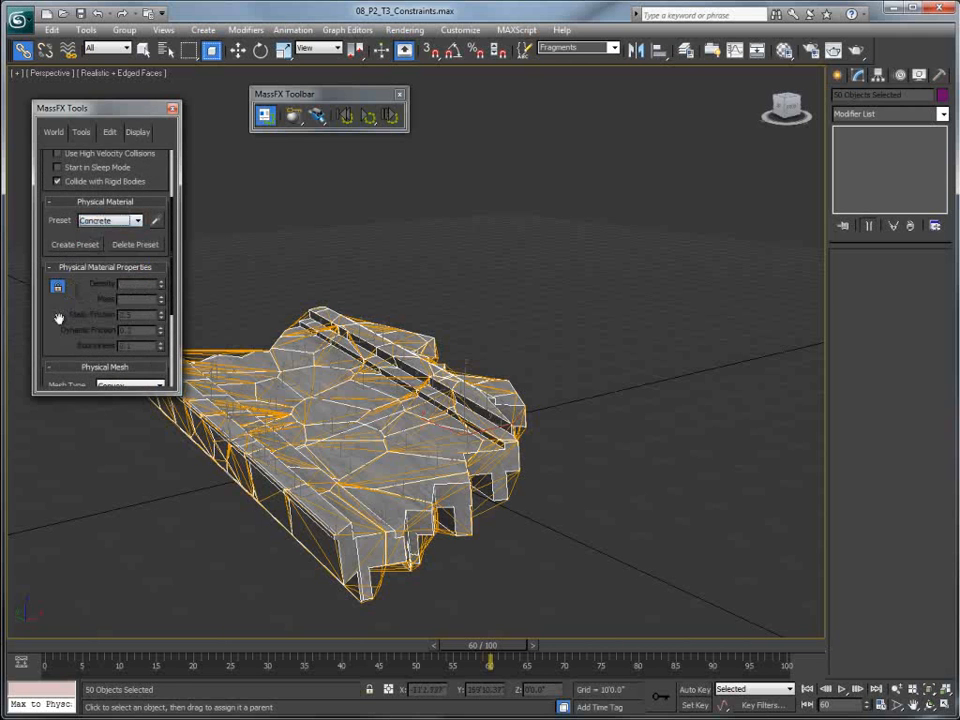
- Set the fragments' physical mesh type to Original
scroll(110, 280, down, 3)
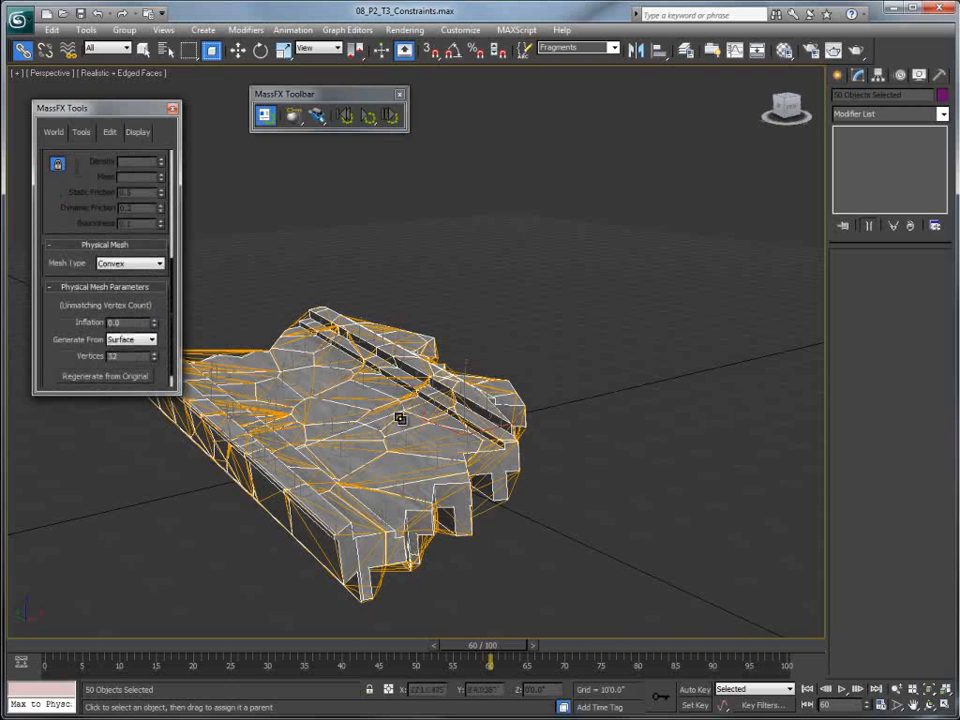
click(104, 268)
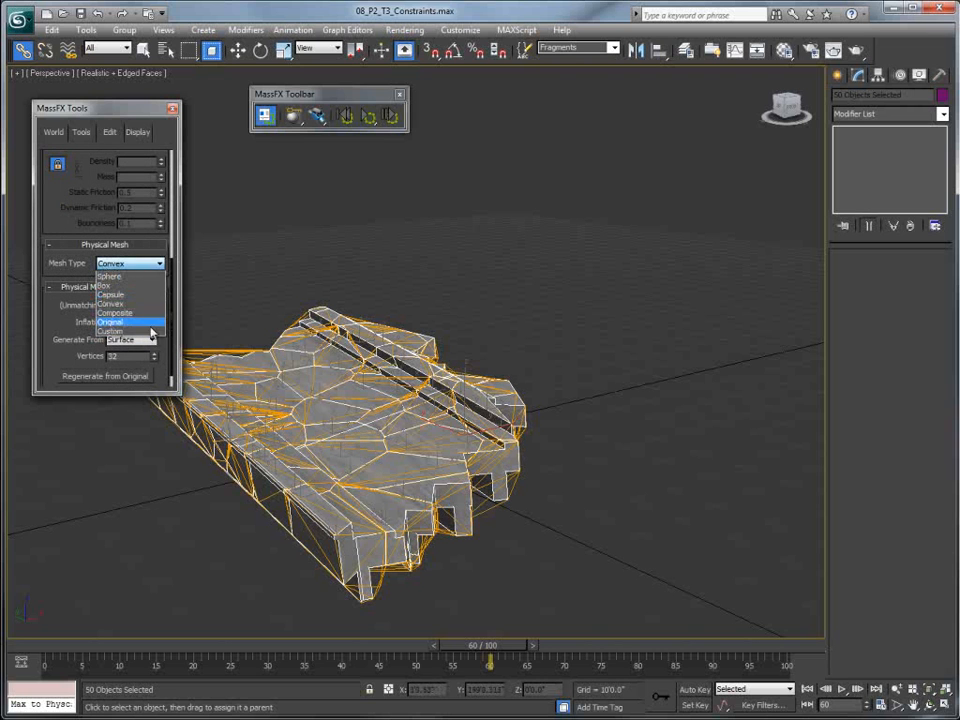
click(117, 325)
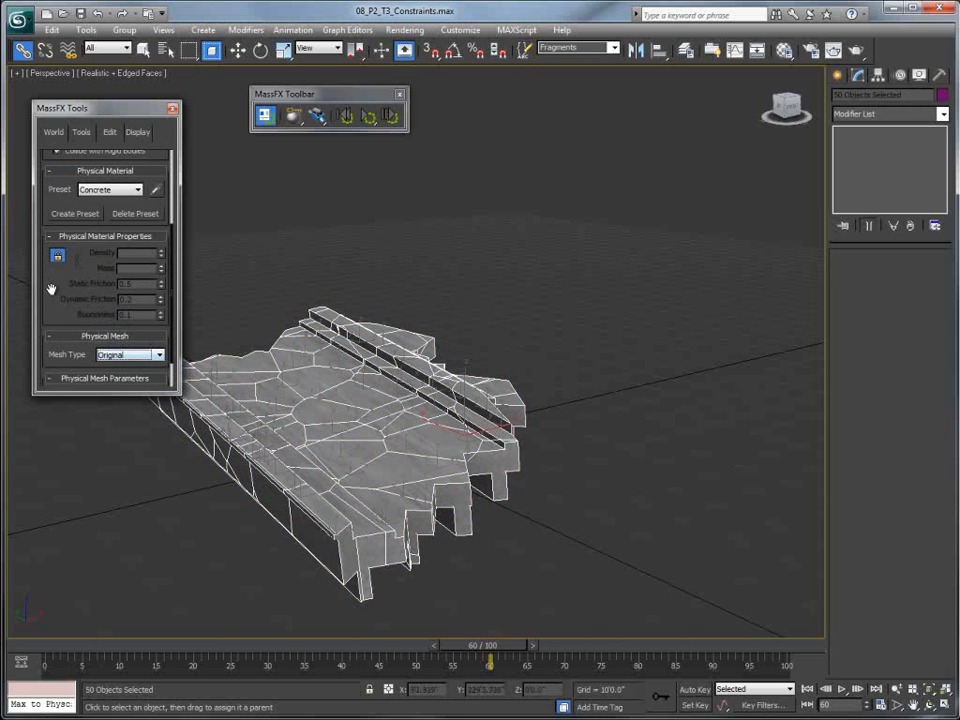
- Review the MassFX world settings for gravity, solver and collision overlap, and deselect the fragments
scroll(50, 278, up, 3)
click(52, 133)
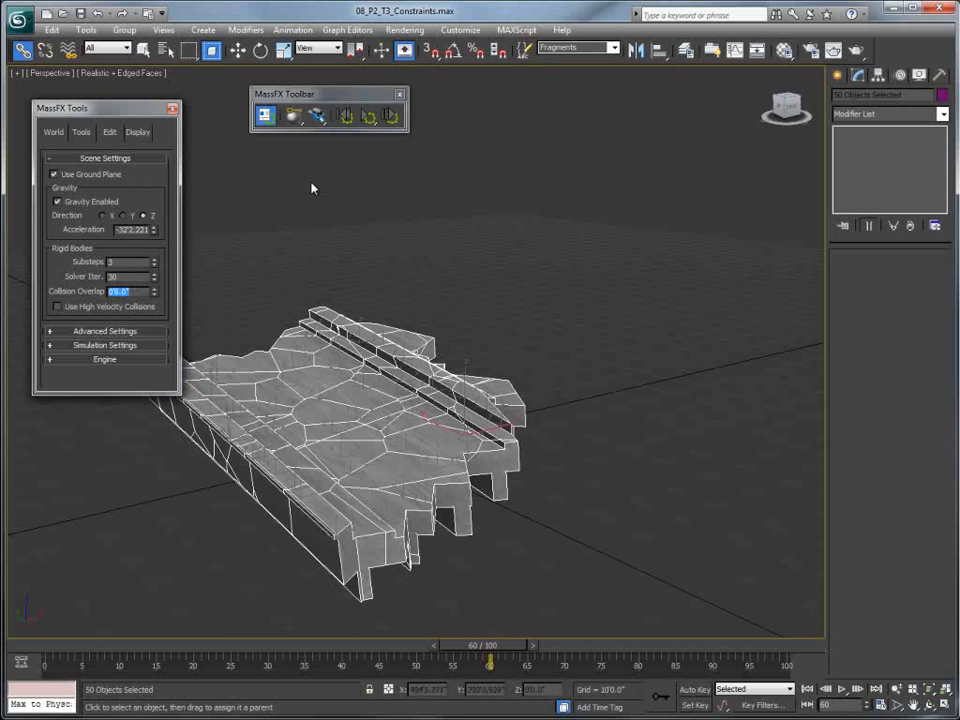
click(259, 236)
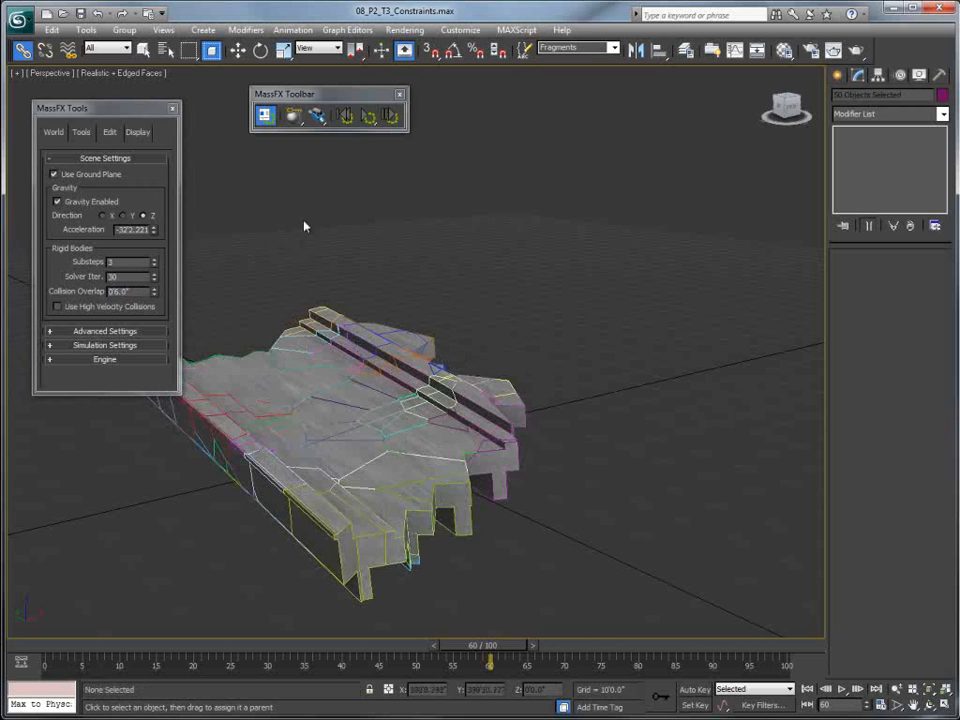
- Preview the fragments' collapse in the MassFX simulation, and reset it to the first frame
click(367, 117)
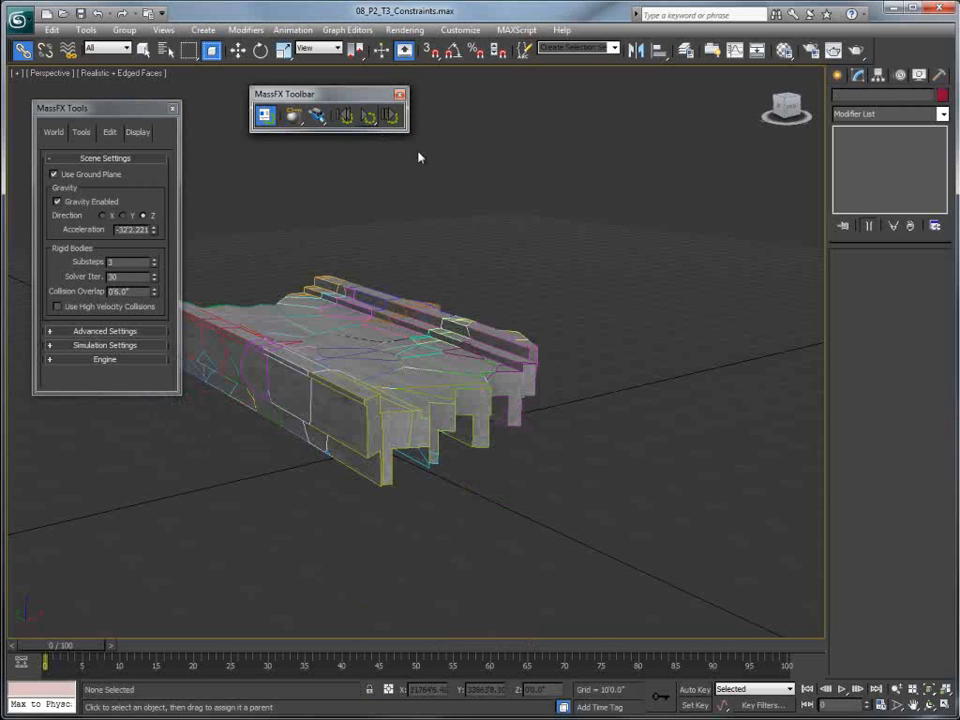
click(367, 116)
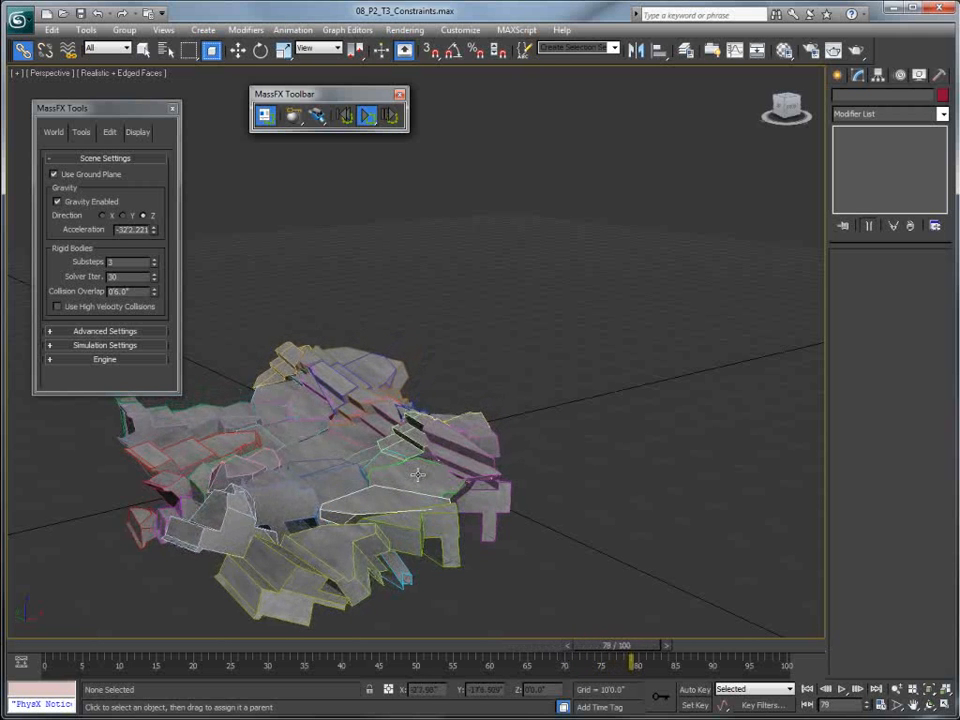
click(356, 119)
click(347, 118)
- Select all the bridge fragments and bake their simulation with Bake Selected
drag(589, 268, 56, 530)
click(81, 132)
click(103, 251)
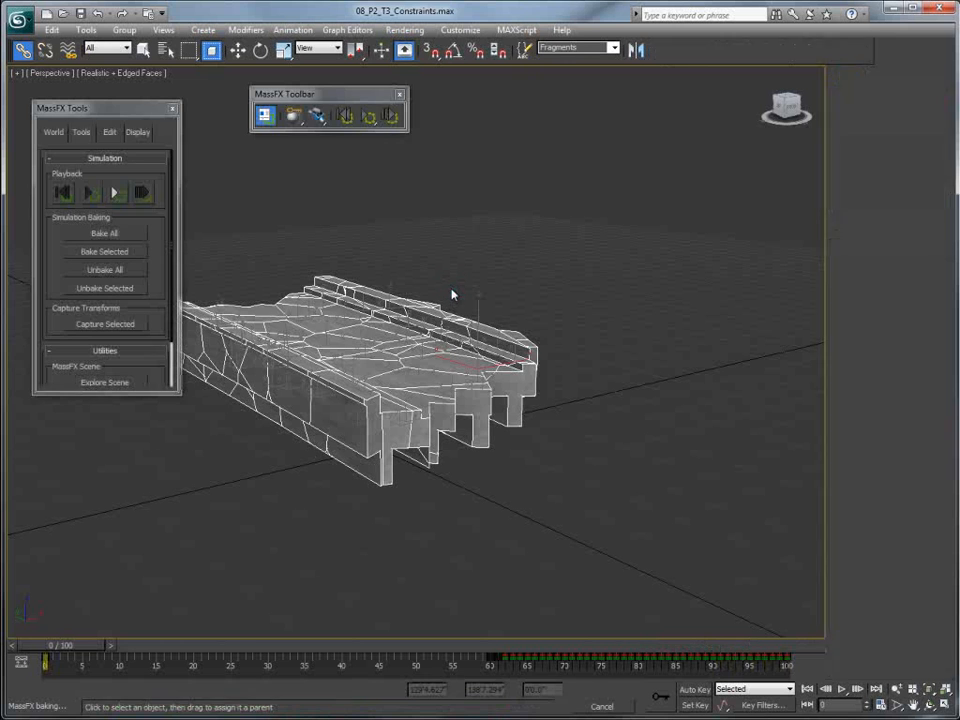
- Convert the baked fragments to Editable Poly and run the custom MassFX fix script on them
mouse_move(452, 295)
alt+middle_down()
mouse_move(392, 300)
mouse_move(486, 285)
mouse_move(453, 294)
alt+middle_up()
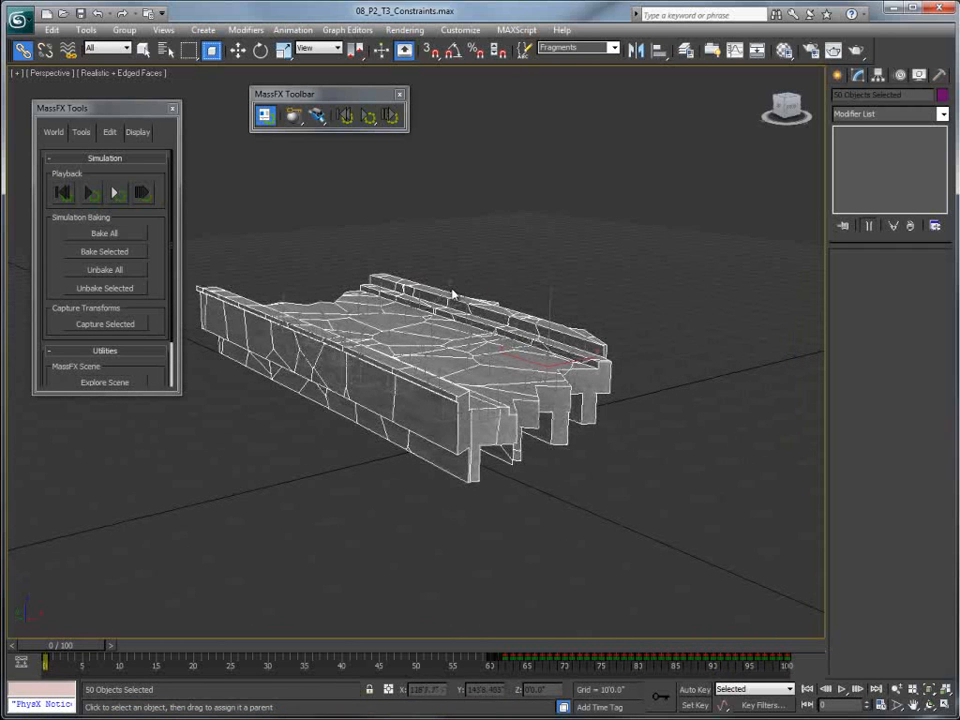
right_click(352, 221)
mouse_move(440, 345)
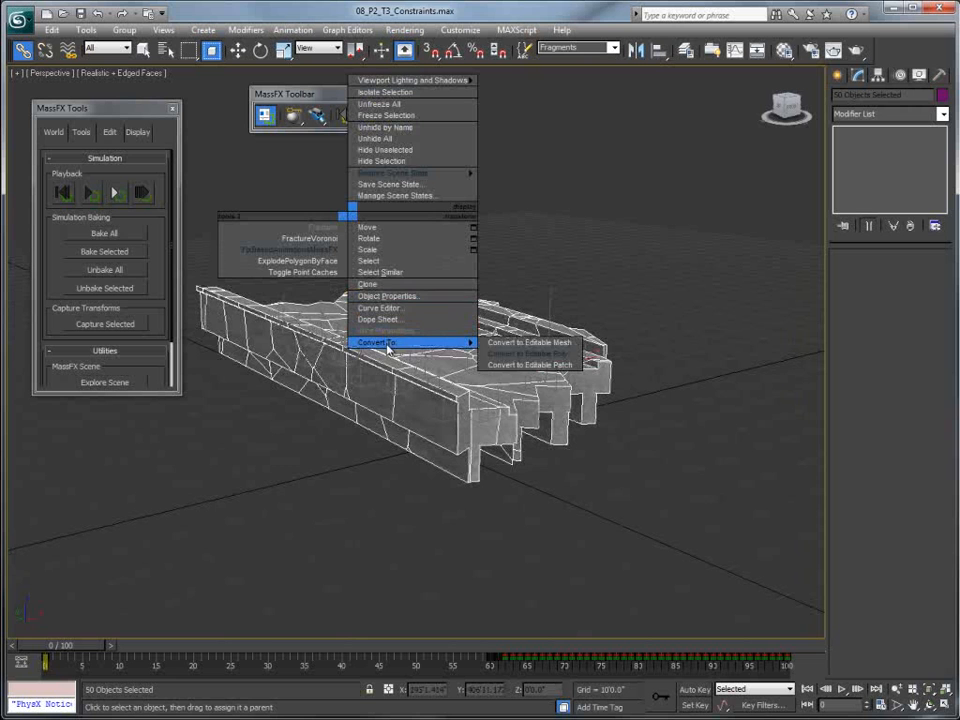
click(549, 355)
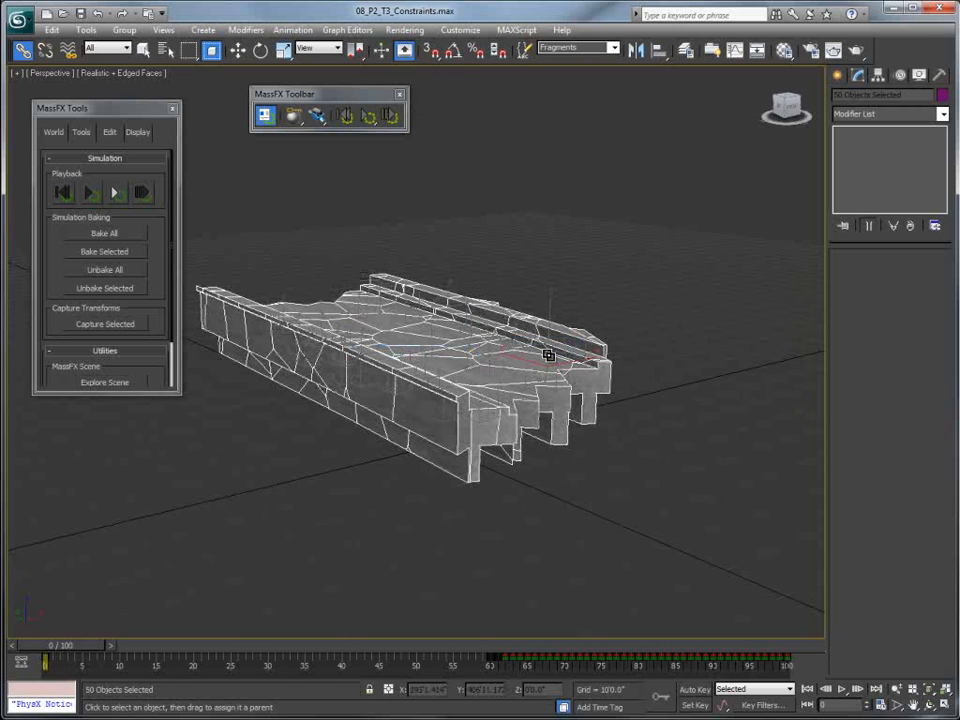
right_click(623, 259)
click(557, 294)
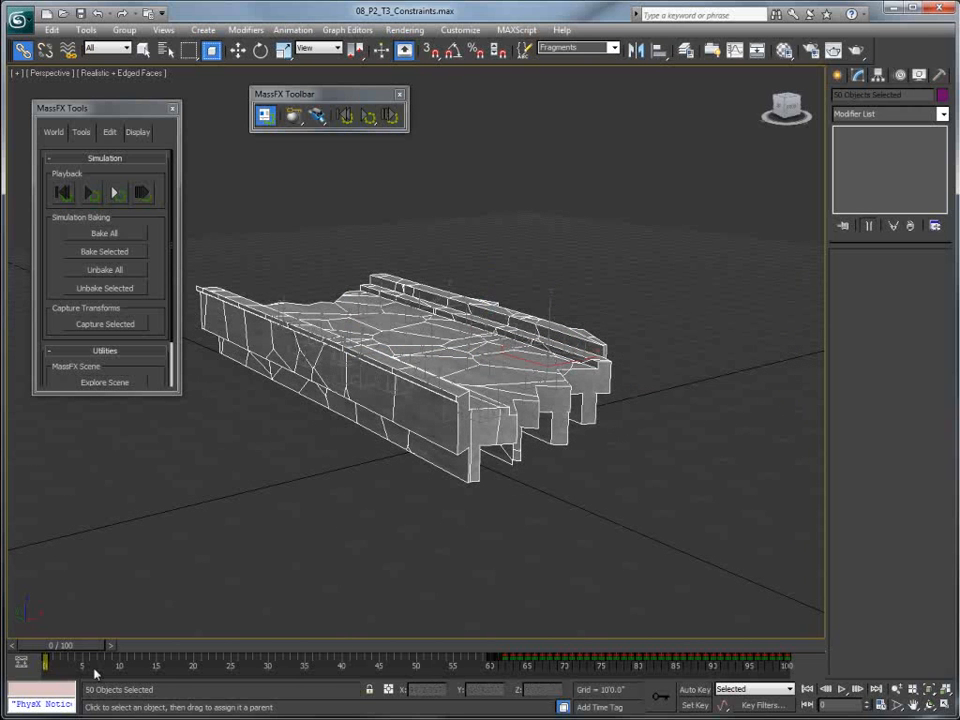
- Restore the 05 All Together scene state, scrub the animation to frame 100, and check one fragment's modifier stack
drag(65, 650, 386, 665)
right_click(466, 197)
mouse_move(525, 171)
click(630, 198)
drag(367, 655, 833, 631)
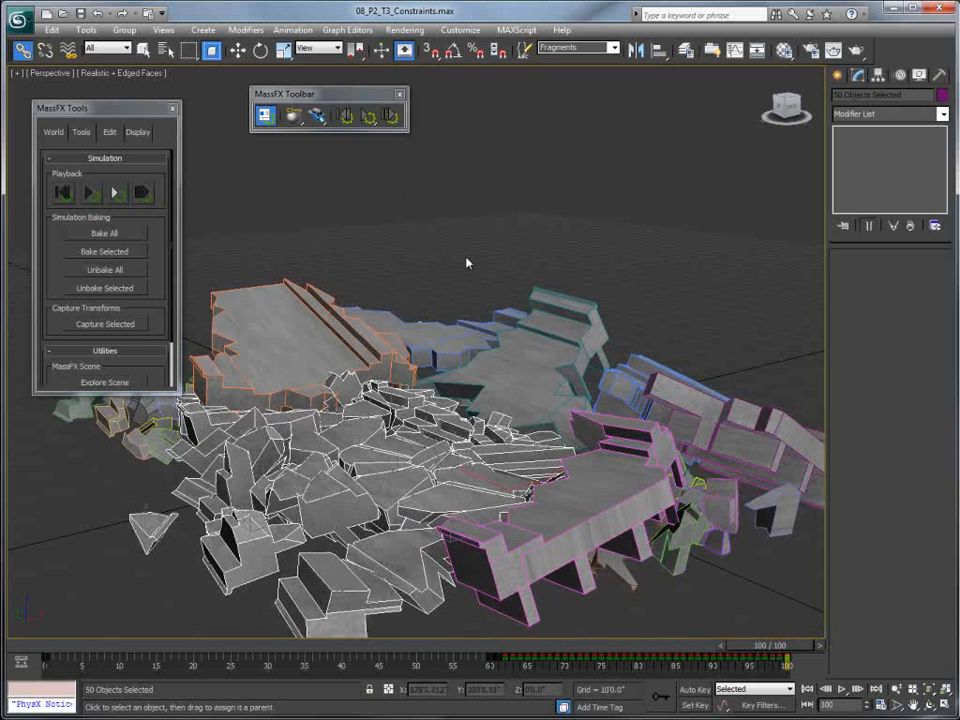
click(240, 540)
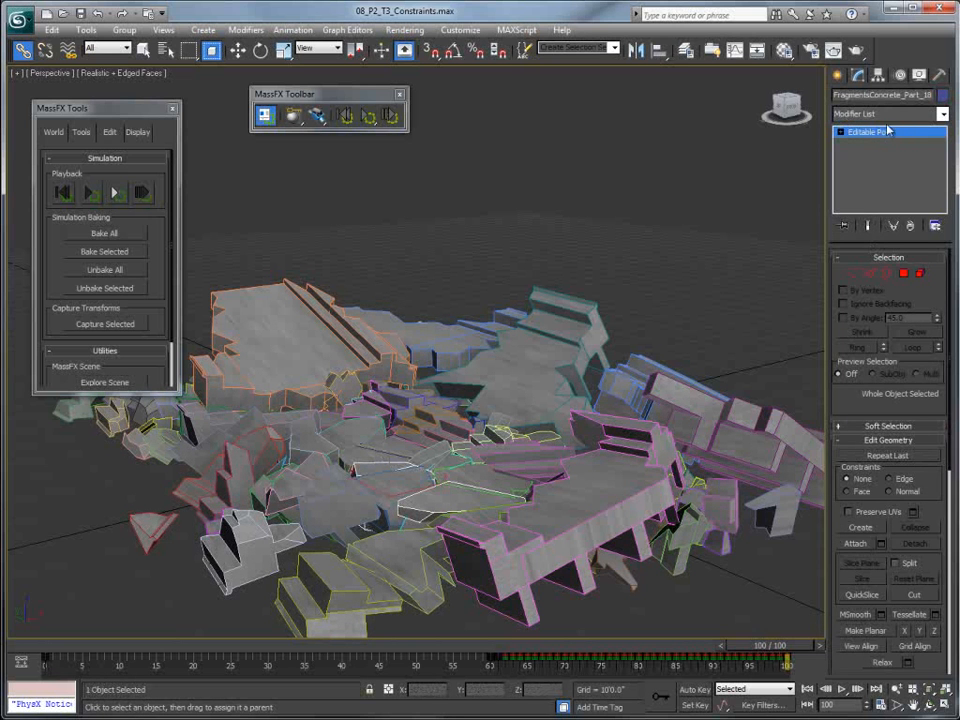
- Restore the 06 Suspension Tubes scene state and clear the selection
right_click(401, 266)
mouse_move(450, 228)
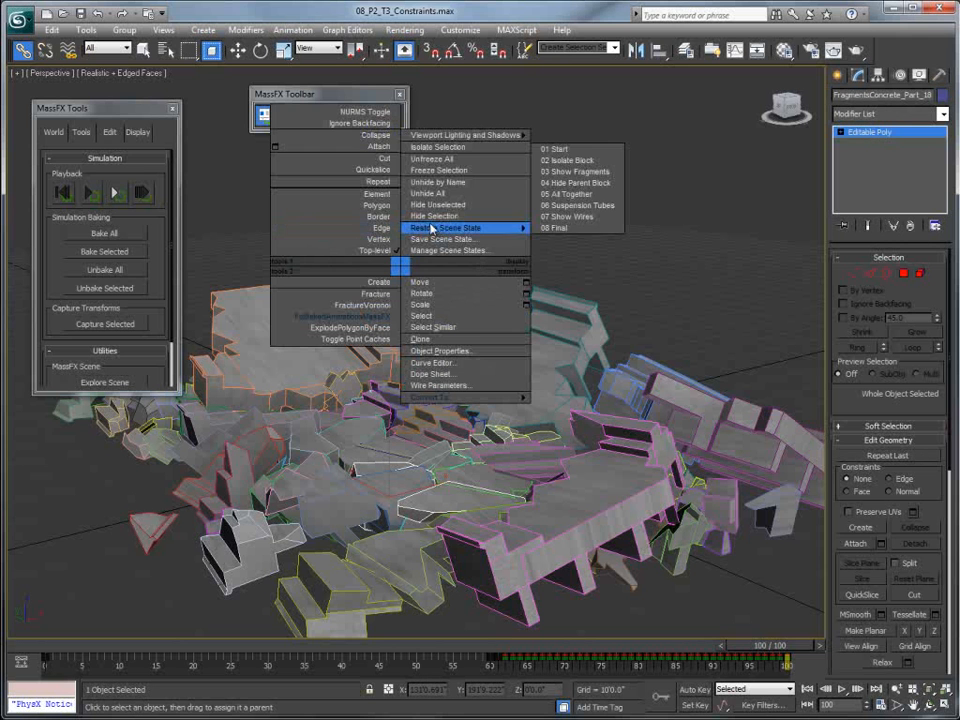
click(568, 206)
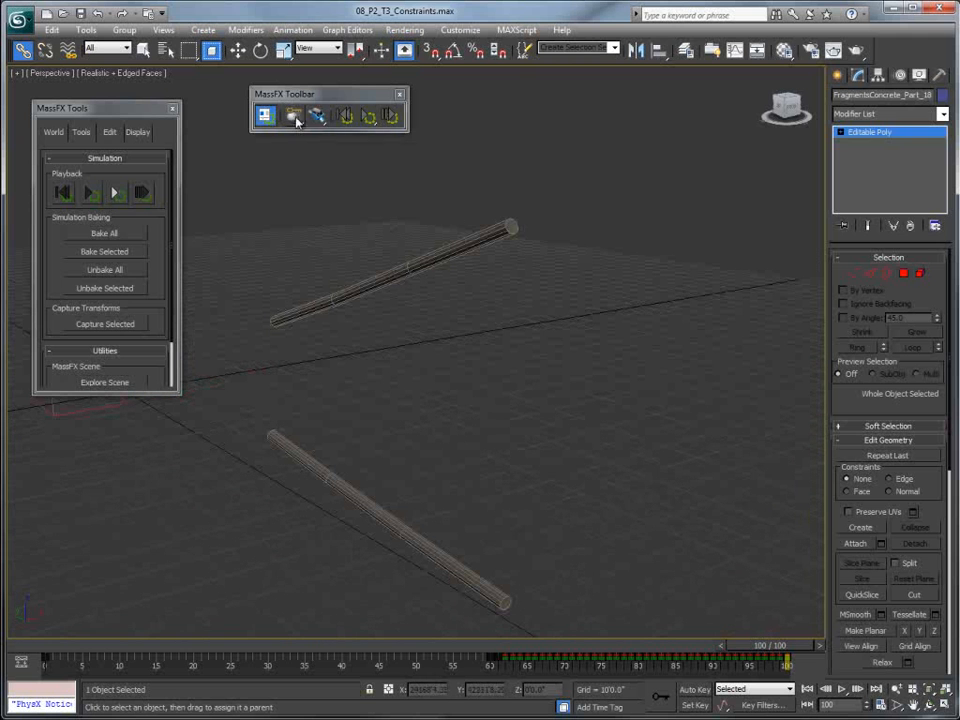
click(294, 197)
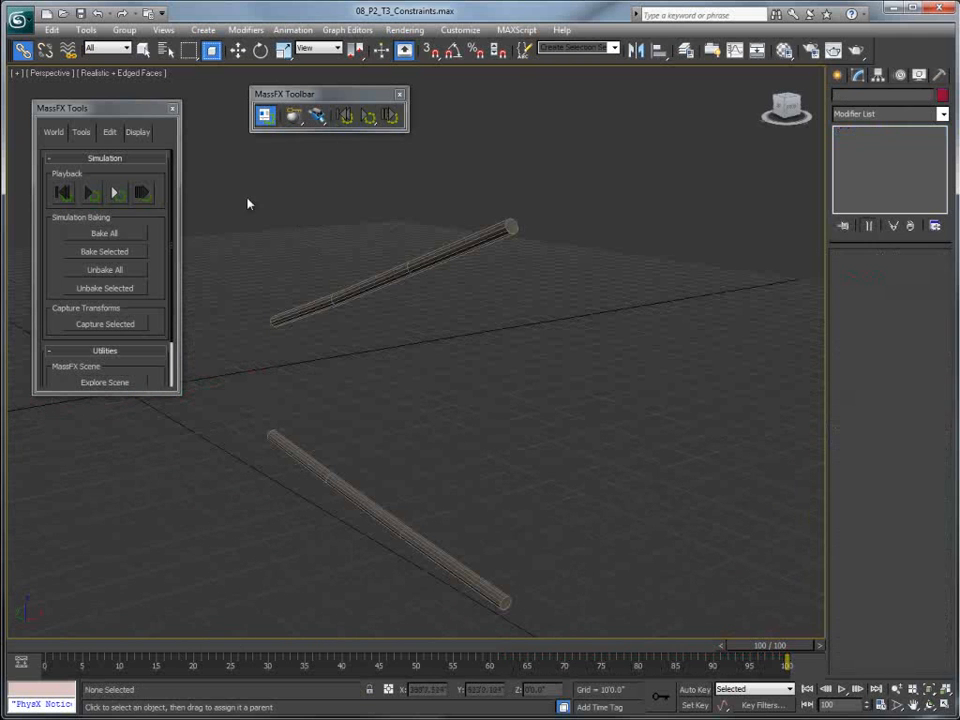
- Make all six suspension tube segments dynamic rigid bodies, assign the Steel material preset, and check their physical mesh settings
drag(565, 531, 557, 636)
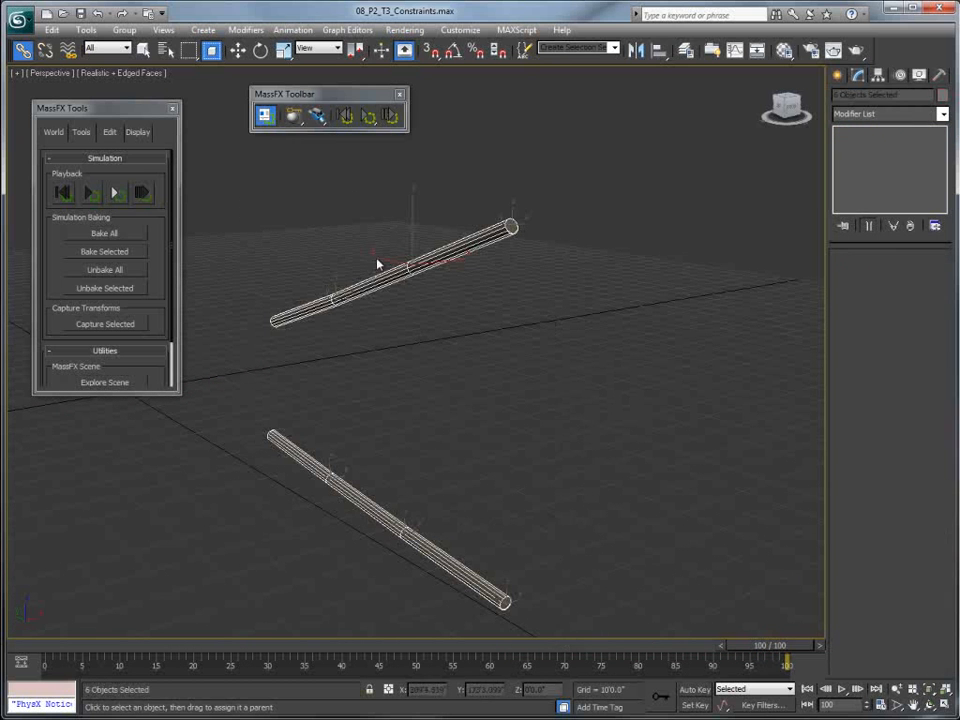
click(293, 117)
click(360, 140)
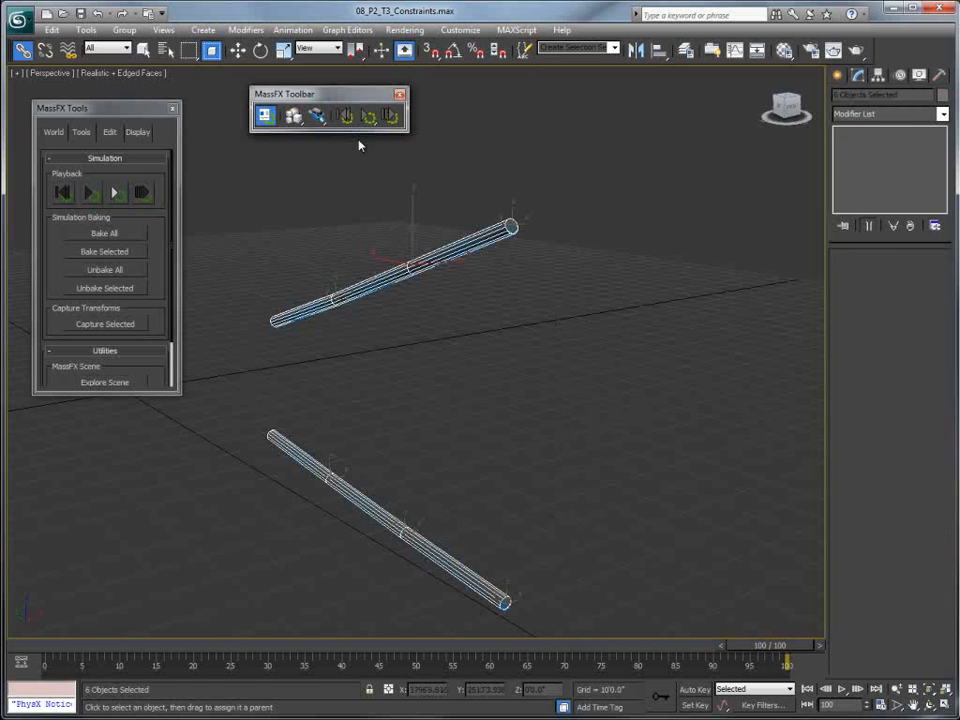
click(109, 132)
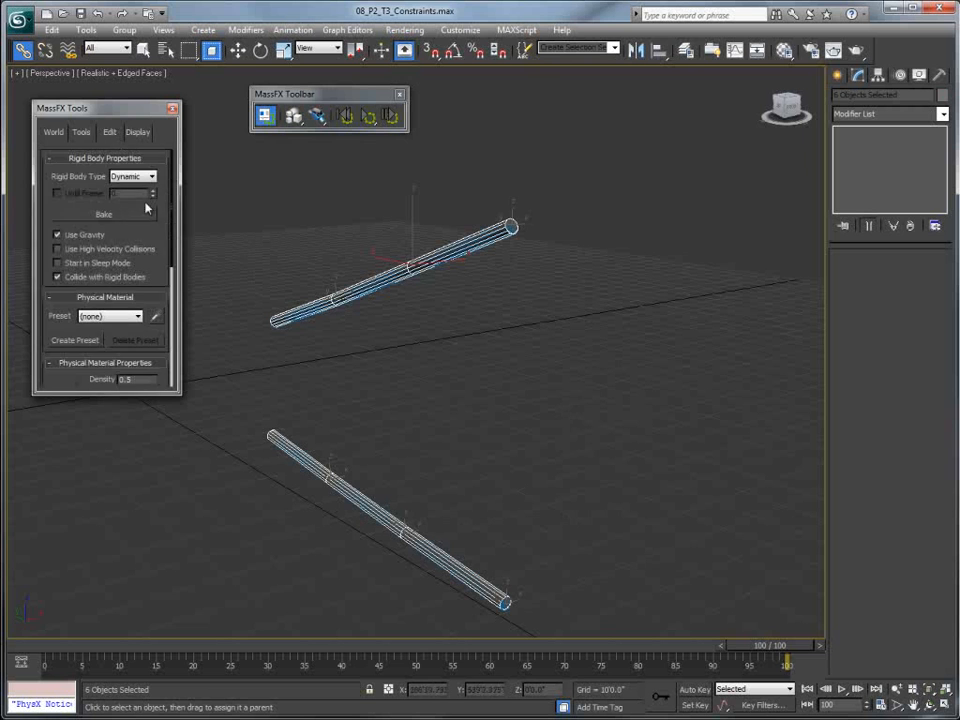
drag(168, 262, 160, 173)
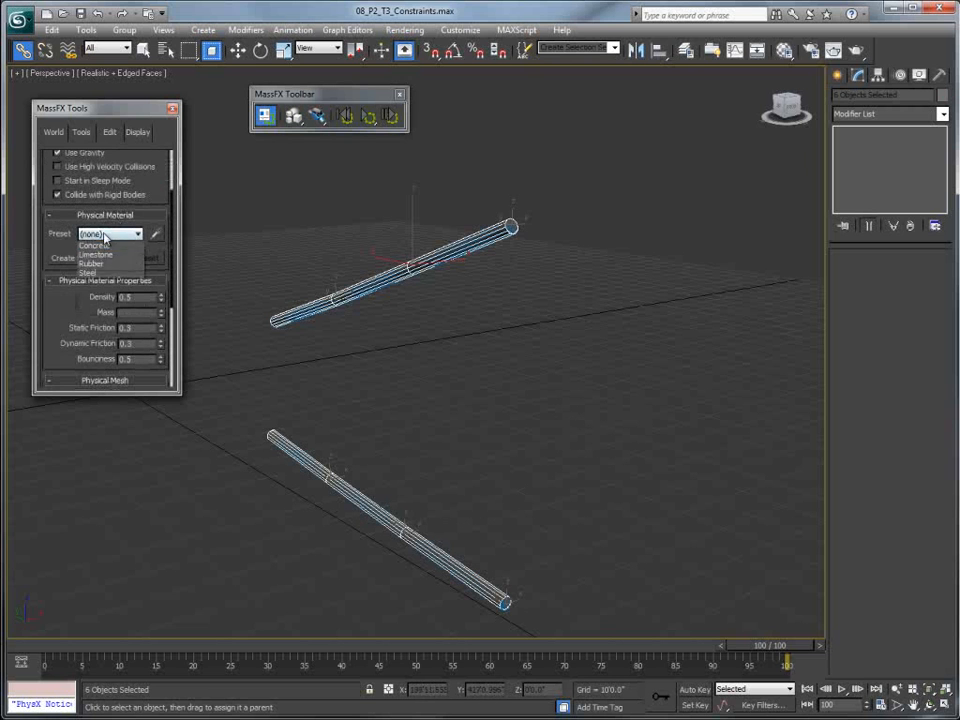
click(88, 301)
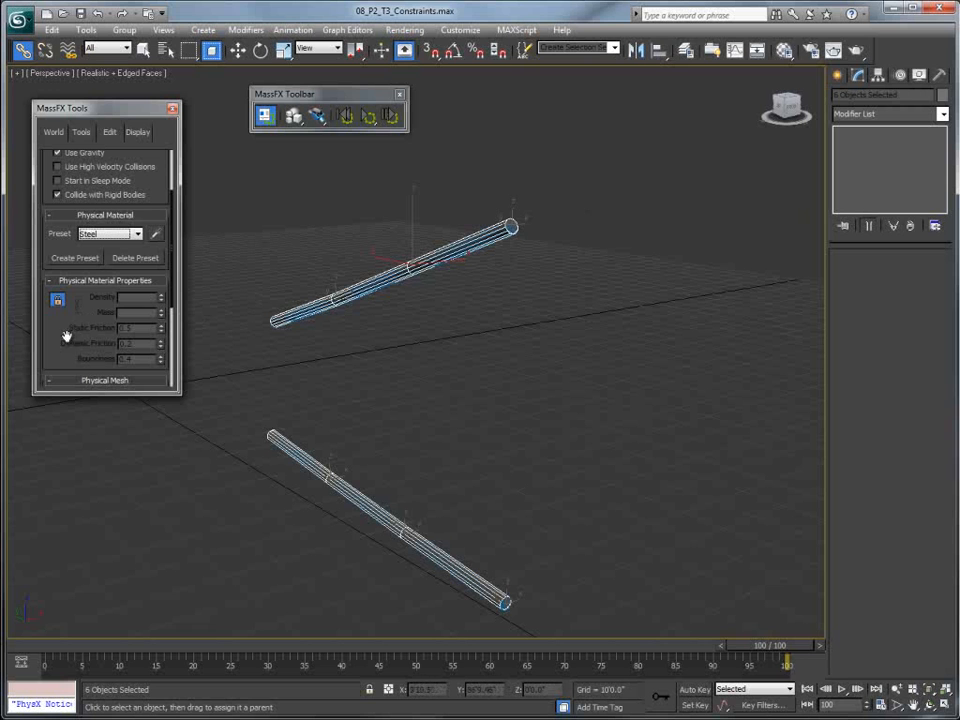
drag(66, 337, 66, 218)
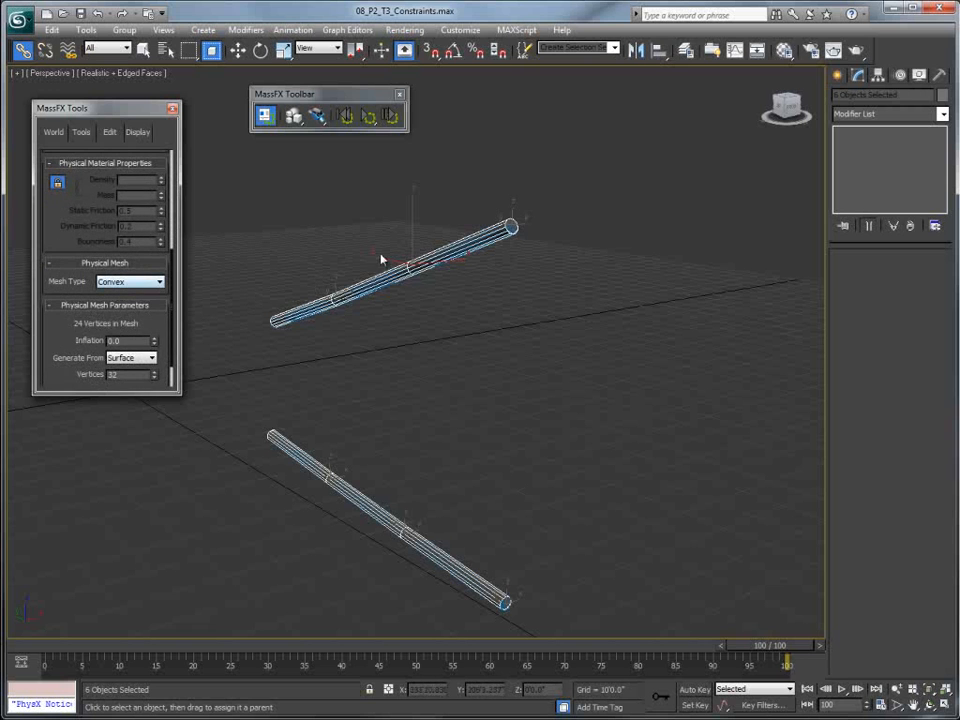
- Test how the unconstrained suspension tubes fall in the MassFX simulation, and reset it
click(53, 134)
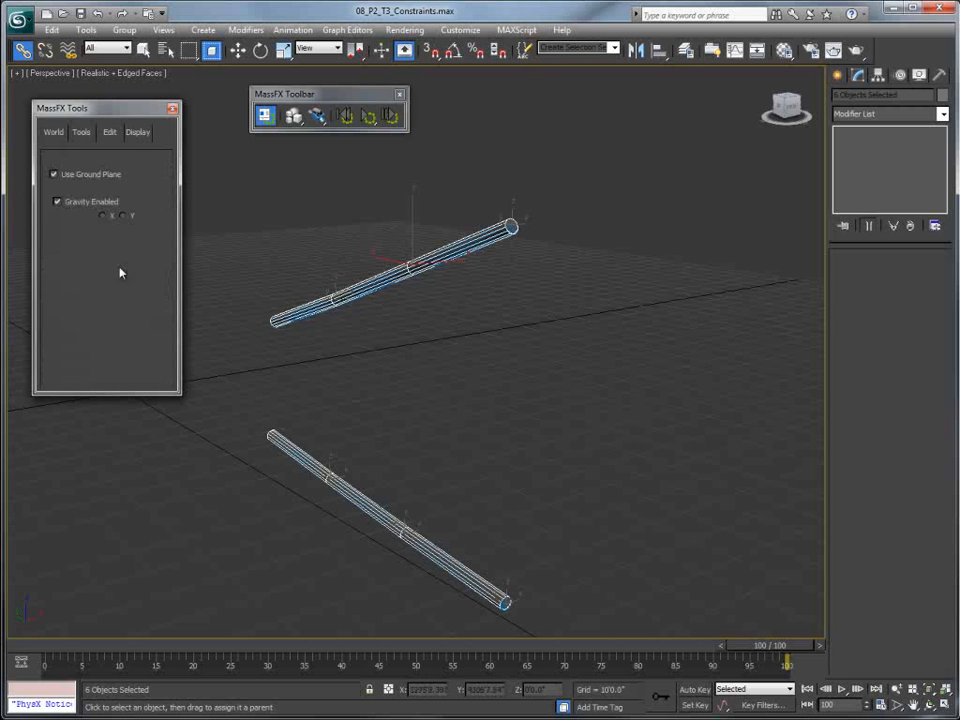
click(314, 240)
click(346, 116)
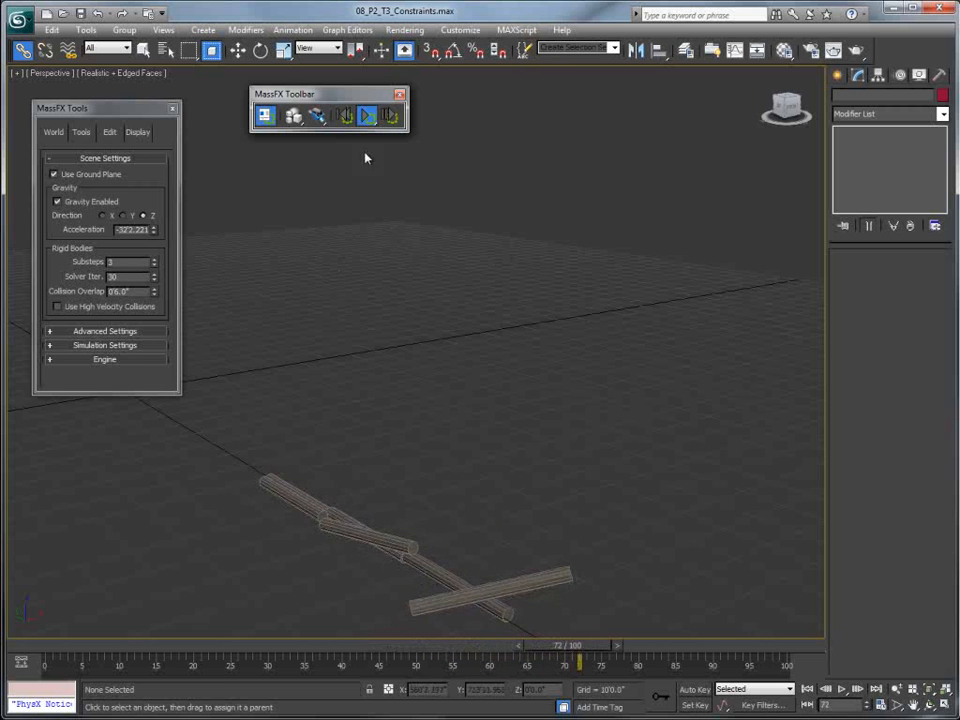
click(345, 116)
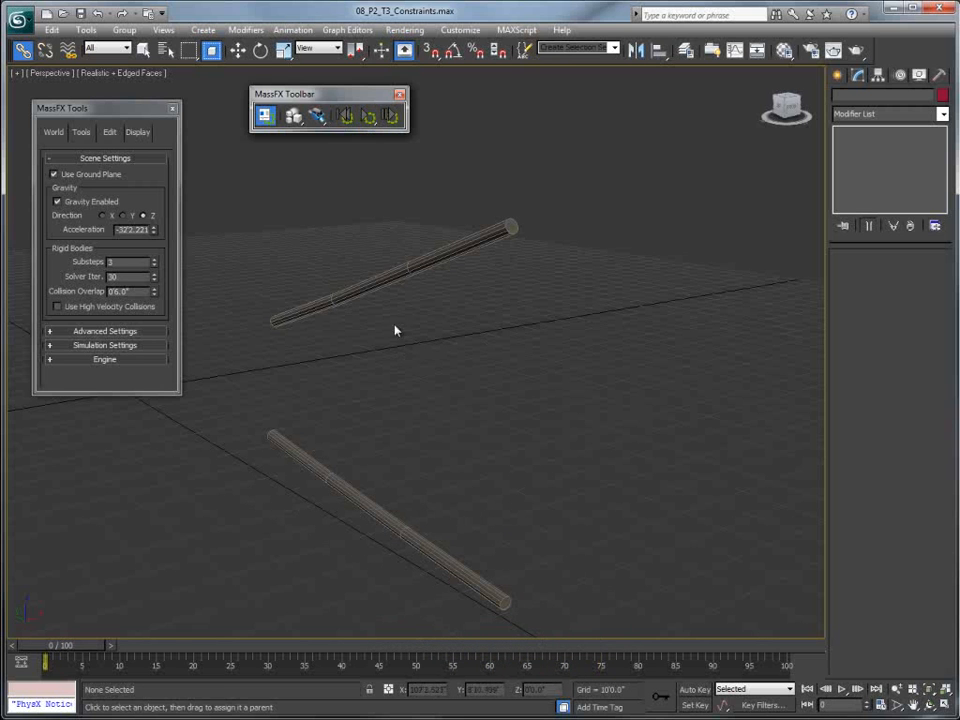
- Create a universal constraint between the middle segment and the adjoining near-end segment of the upper suspension tube
click(148, 55)
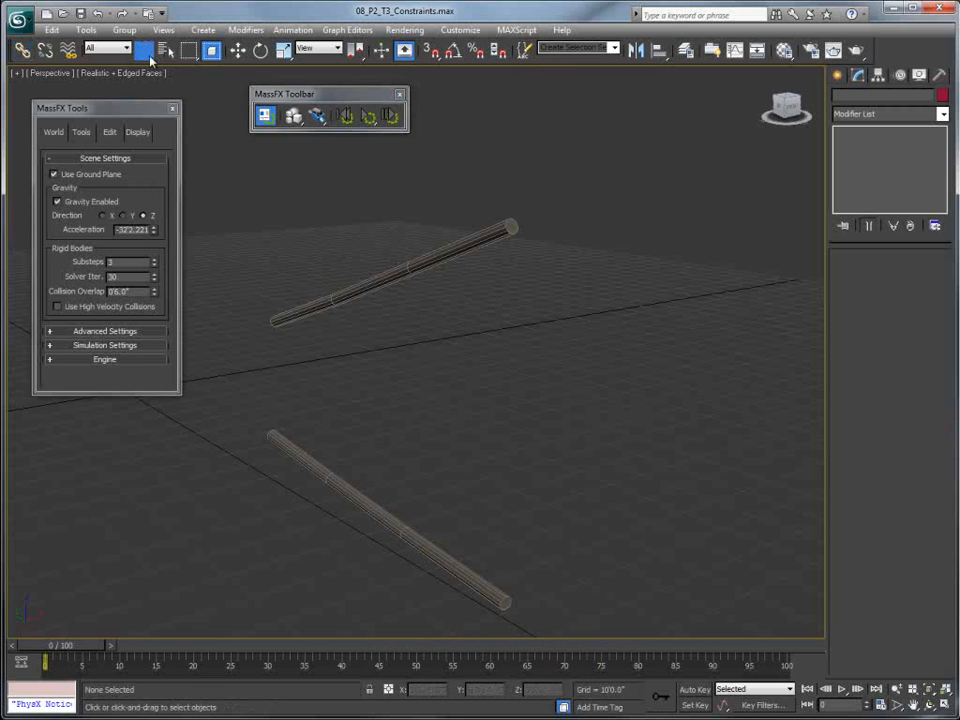
click(380, 279)
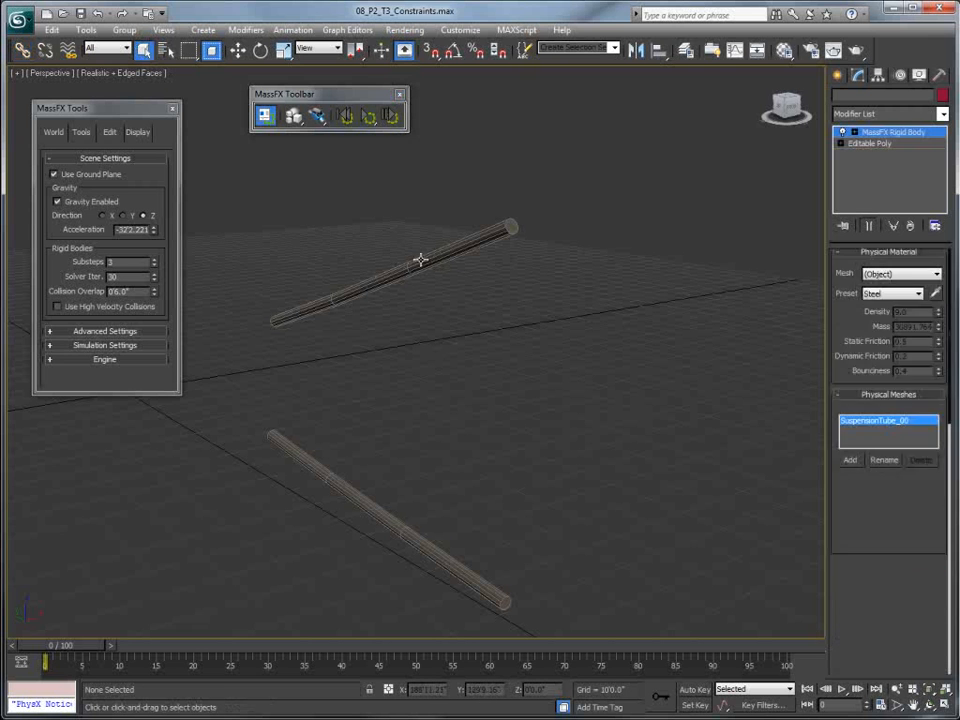
ctrl+click(436, 257)
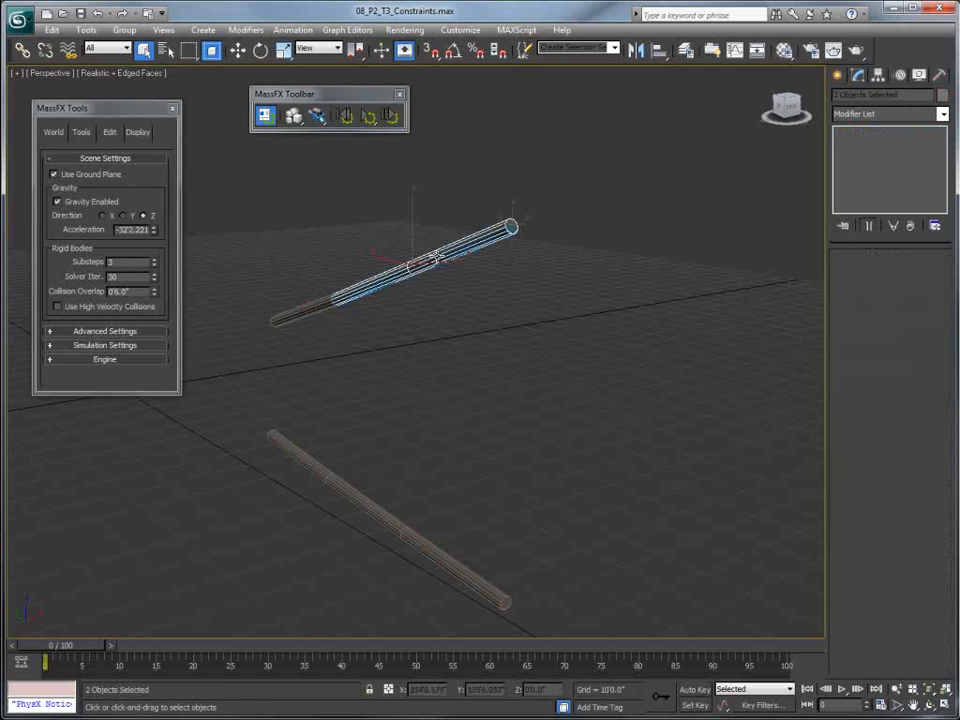
drag(318, 117, 370, 236)
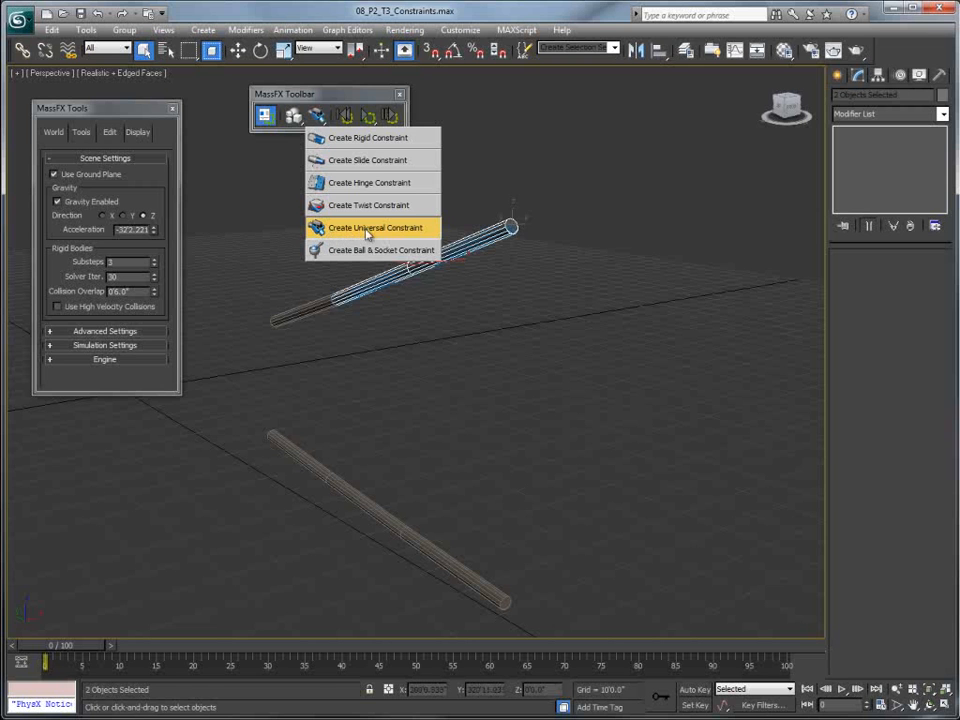
drag(370, 236, 370, 233)
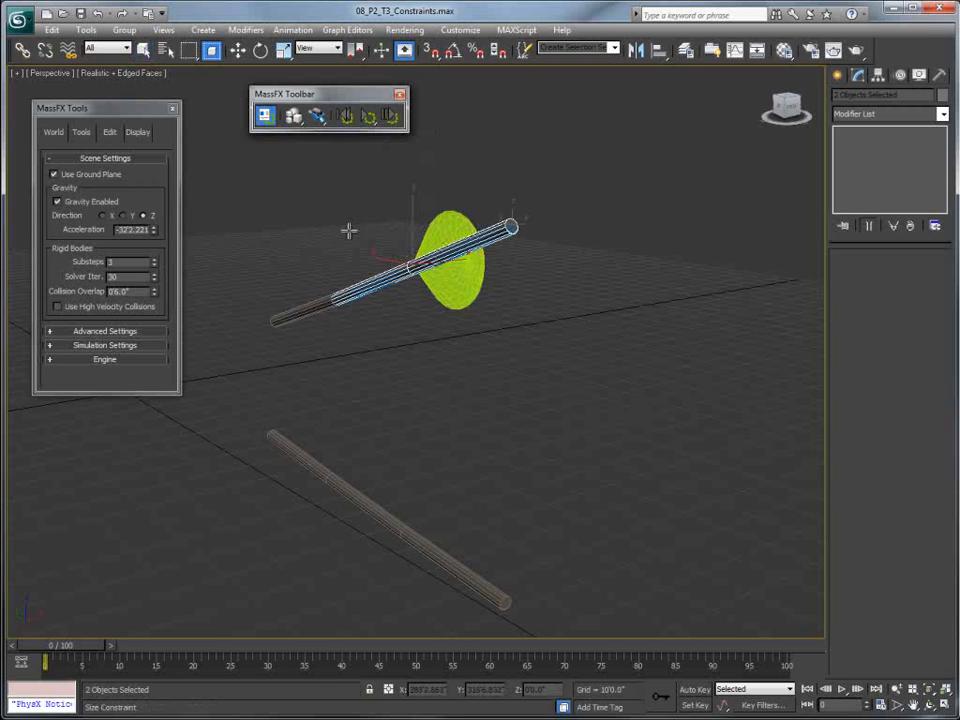
click(369, 227)
click(433, 250)
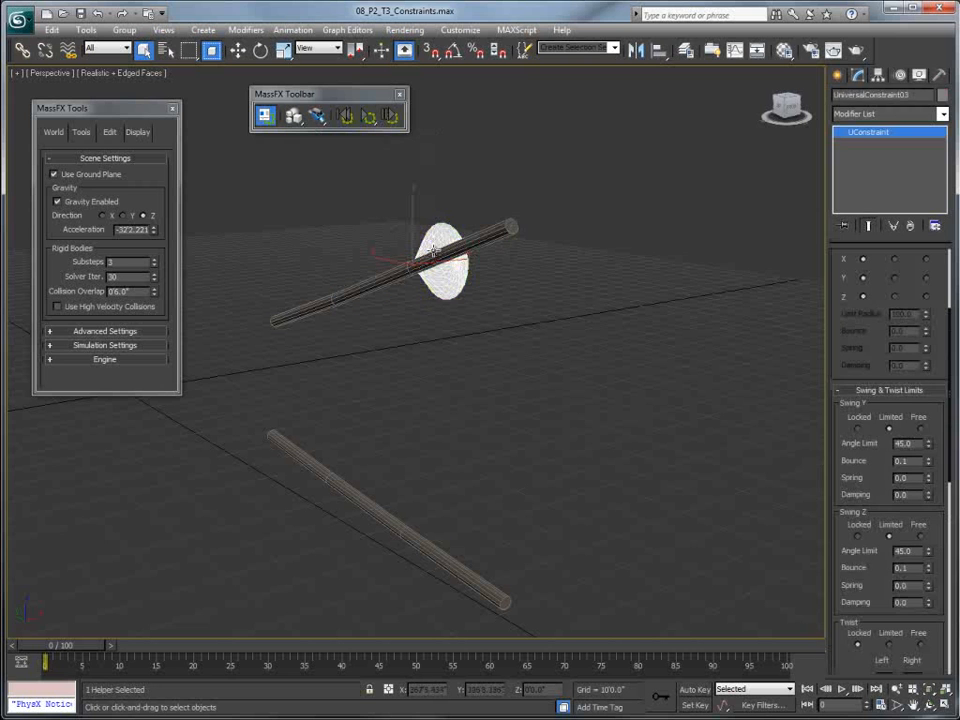
- Rotate the universal constraint to line up with the upper tube, about 79 degrees in Z and 24 degrees in Y
click(259, 51)
drag(440, 272, 516, 280)
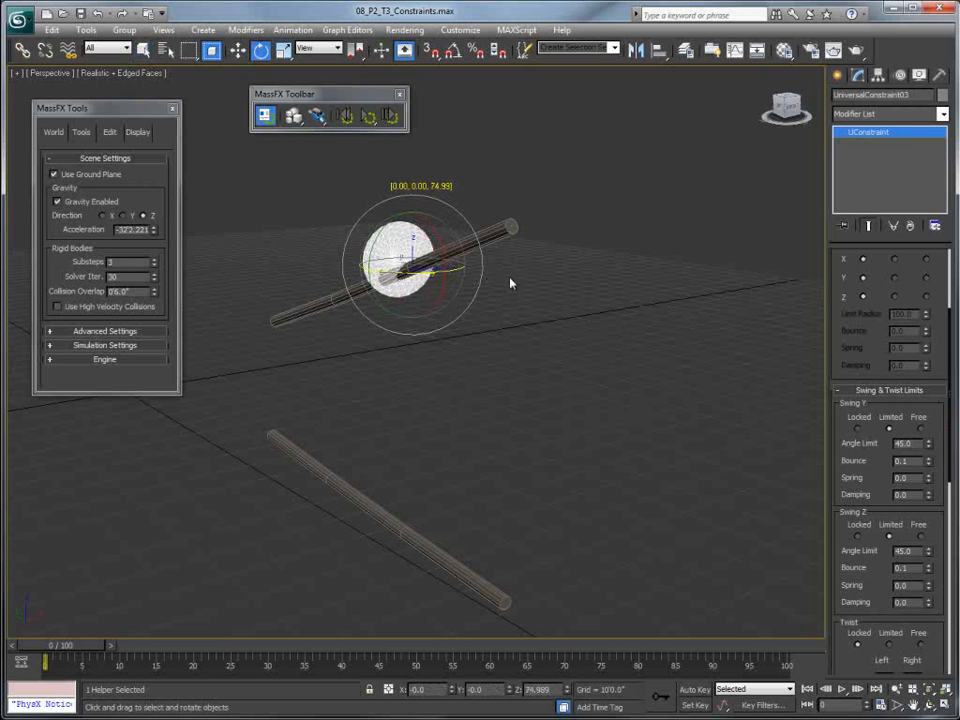
drag(447, 254, 431, 281)
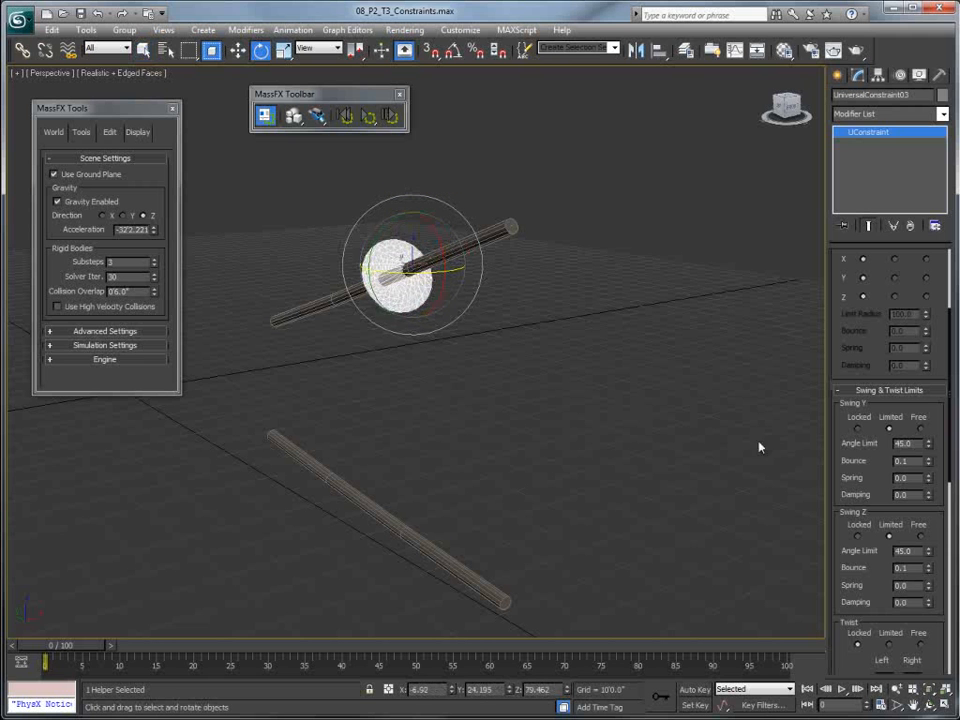
- Set the universal constraint's Swing Y and Swing Z limits to Free
alt+middle_drag(629, 451, 708, 462)
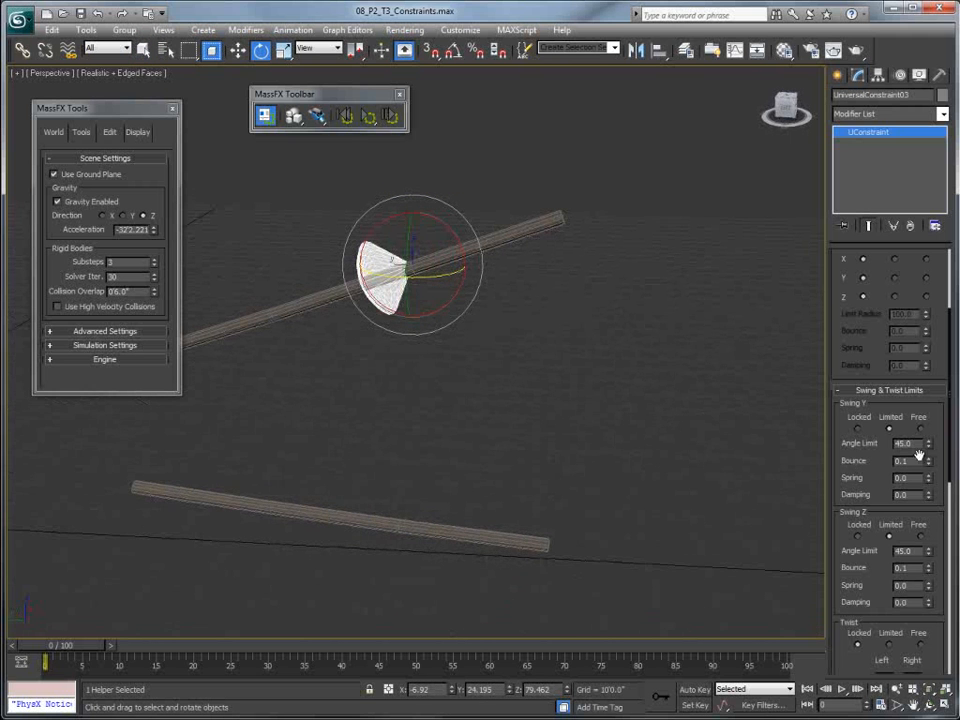
mouse_move(928, 447)
mouse_down()
mouse_move(926, 425)
mouse_move(923, 448)
mouse_up()
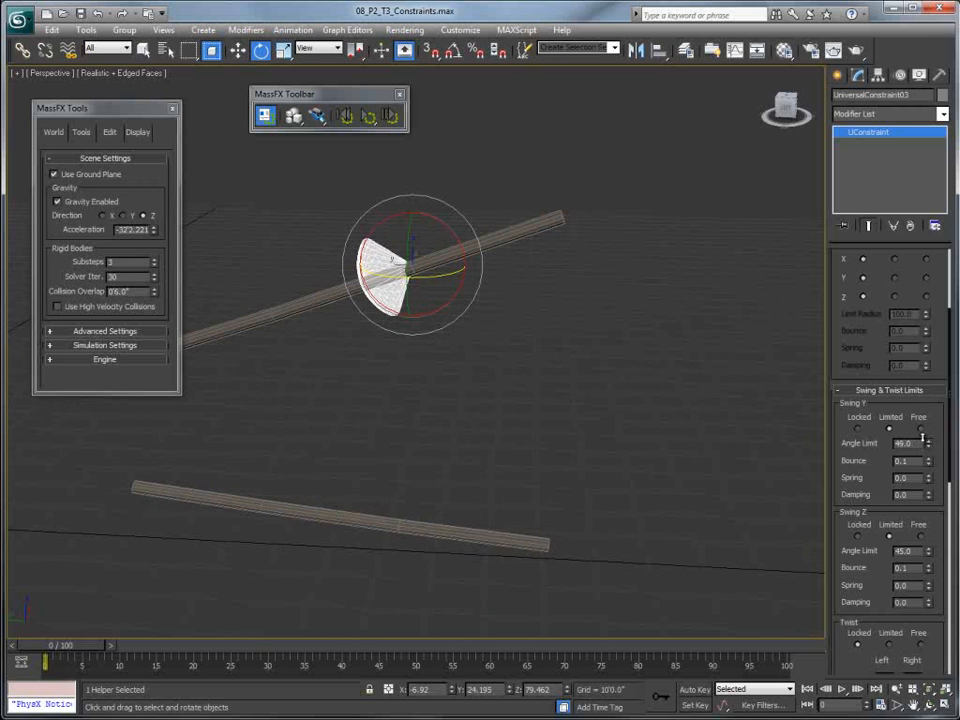
click(920, 426)
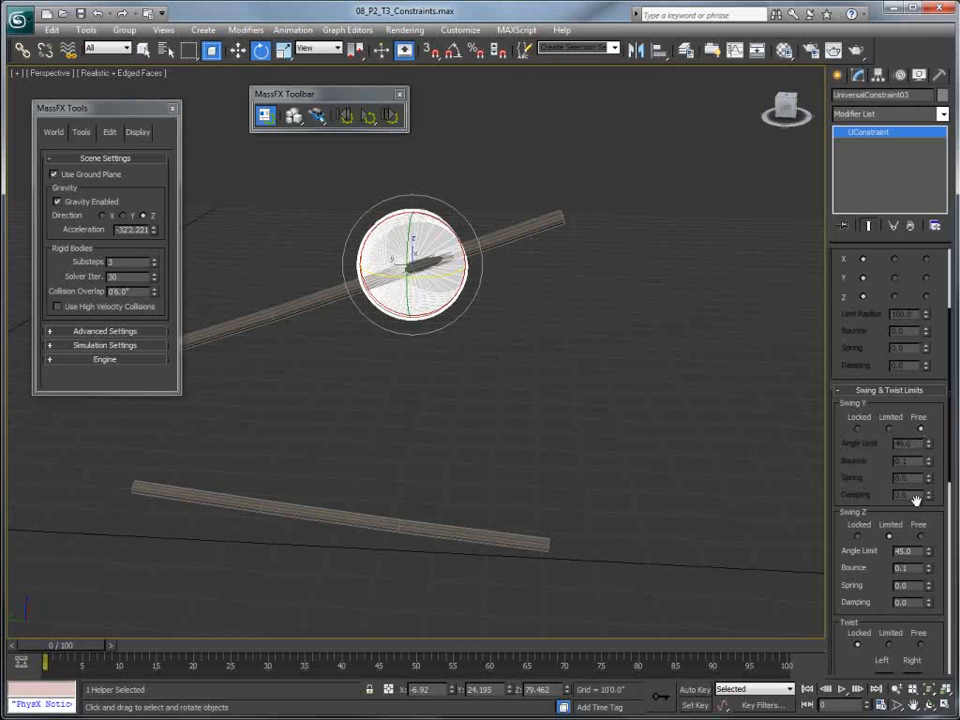
click(921, 536)
- Create a second universal constraint between the middle segment and the opposite end segment of the upper suspension tube
alt+middle_drag(364, 267, 260, 310)
click(260, 311)
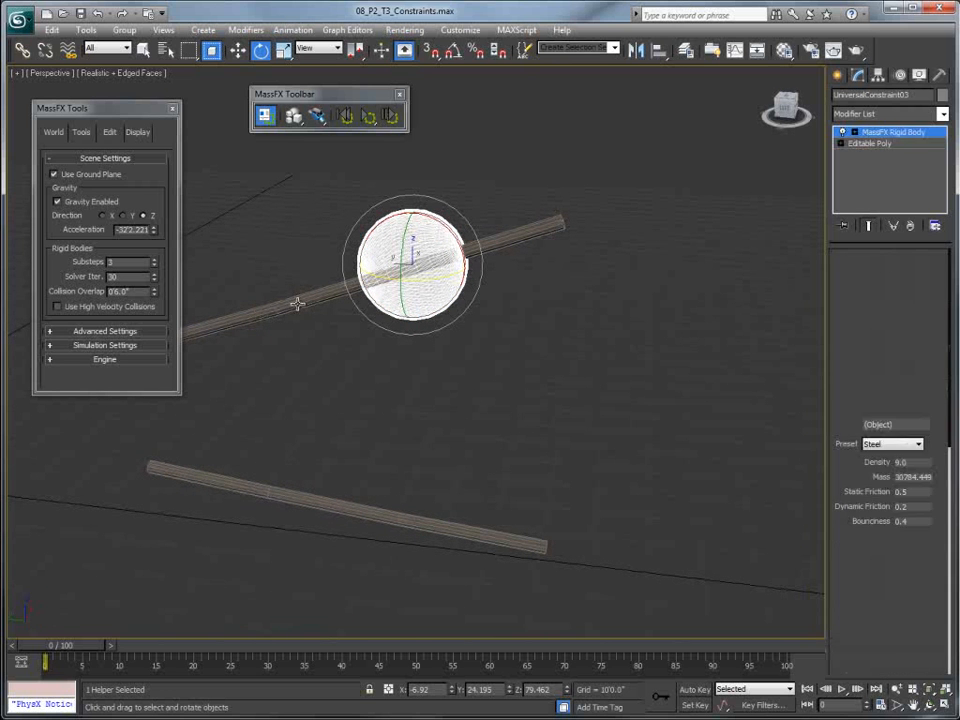
ctrl+click(300, 296)
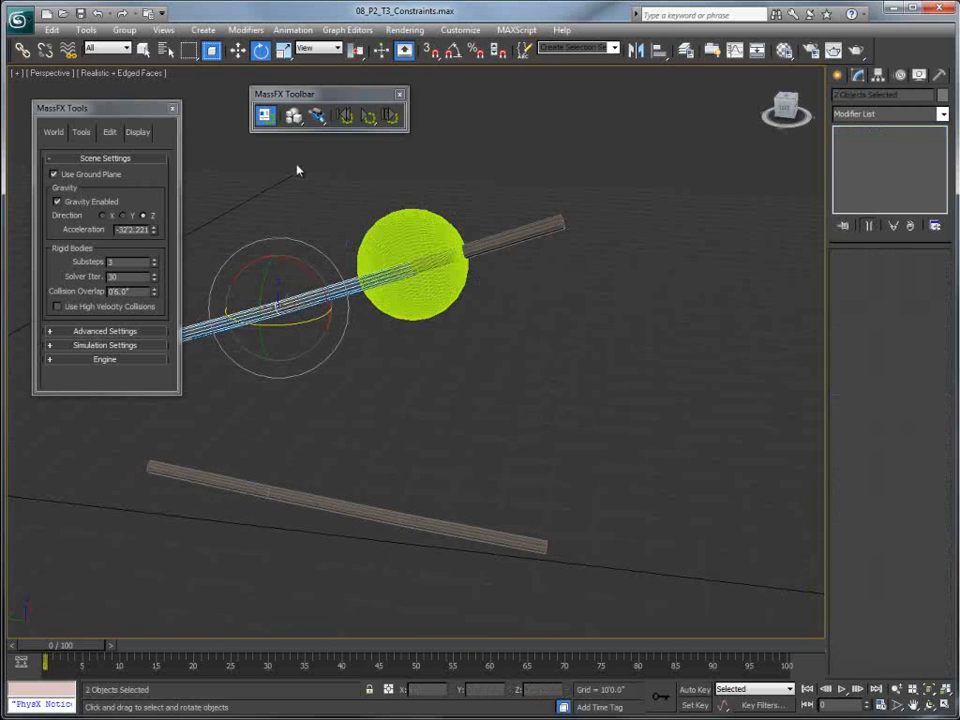
click(318, 116)
click(340, 265)
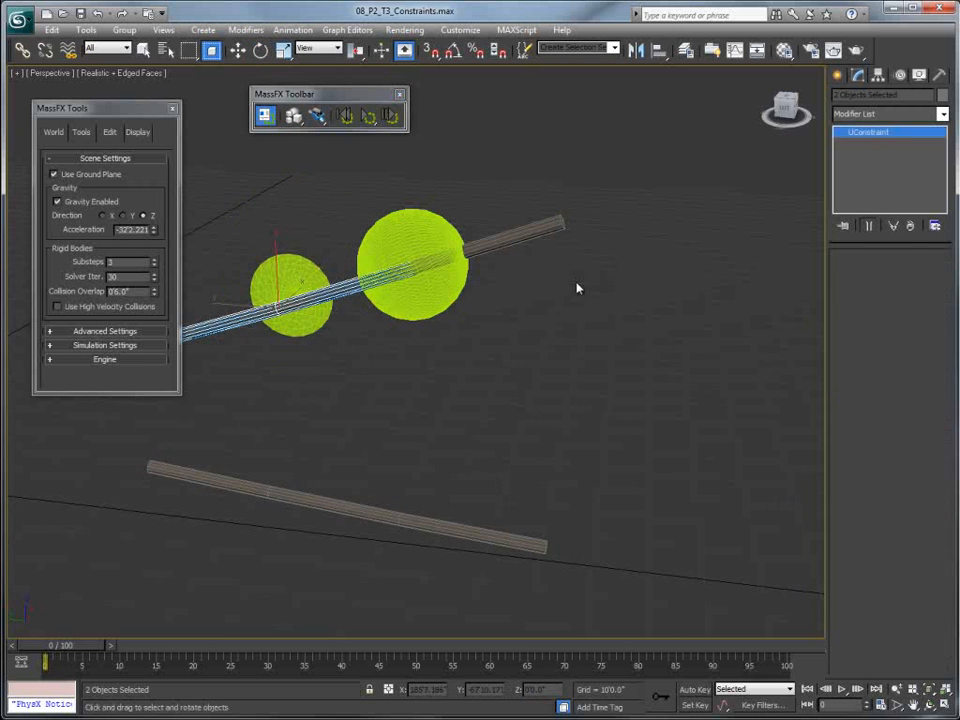
- Set the Swing Y and Swing Z limits of the upper tube's second universal constraint to Free
scroll(932, 463, down, 5)
click(920, 428)
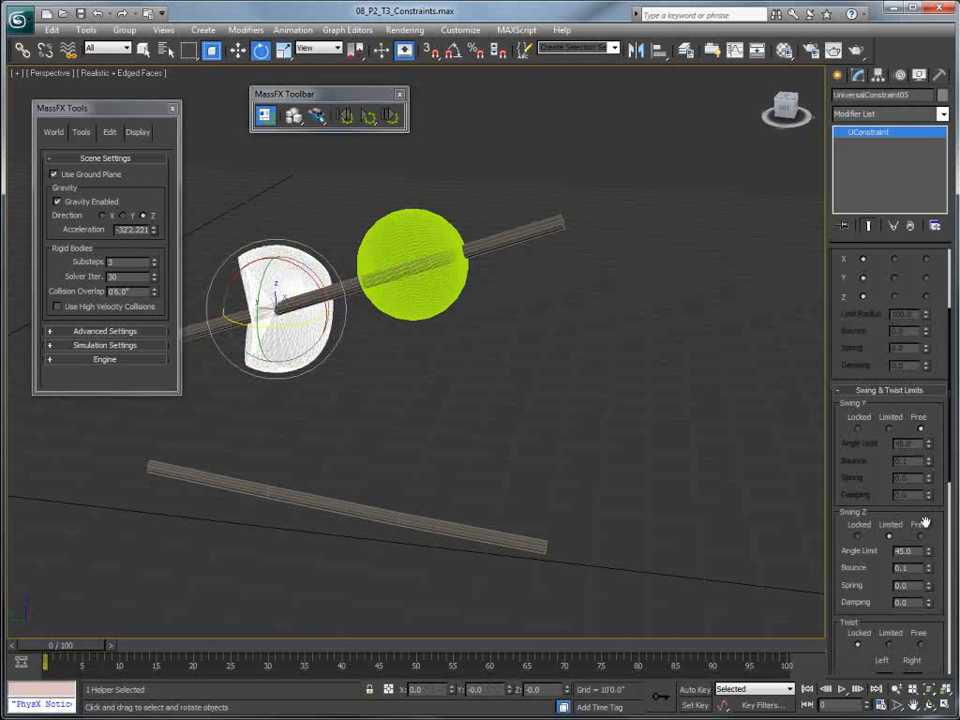
click(920, 536)
- Create a universal constraint between the lower tube's middle and near-end segments, with Swing Y and Swing Z set to Free
middle_drag(537, 429, 555, 346)
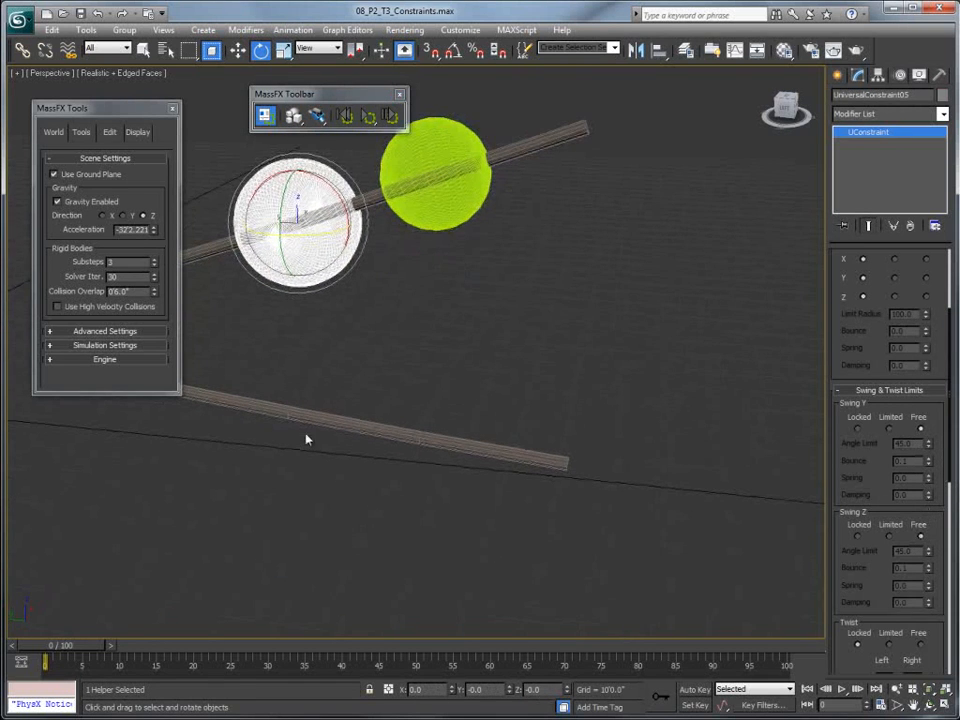
click(362, 428)
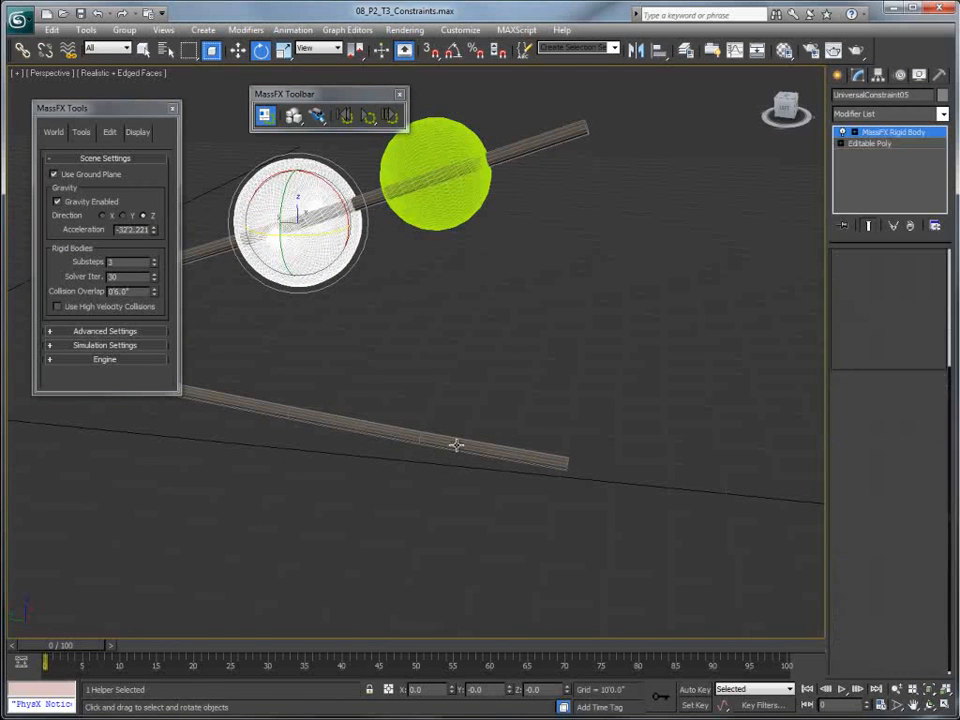
ctrl+click(455, 444)
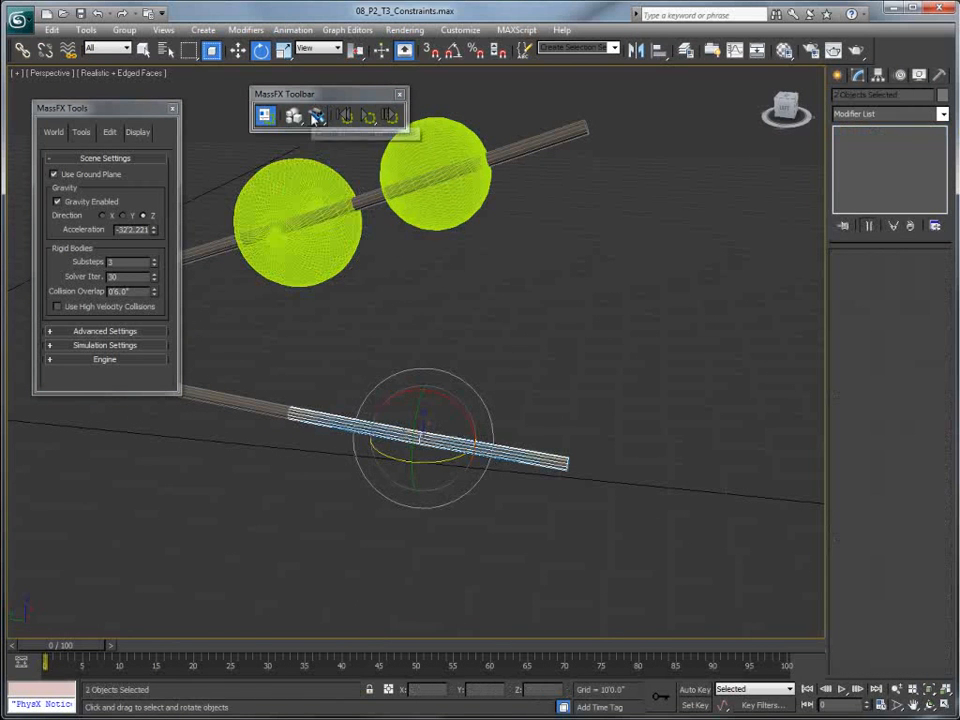
click(316, 117)
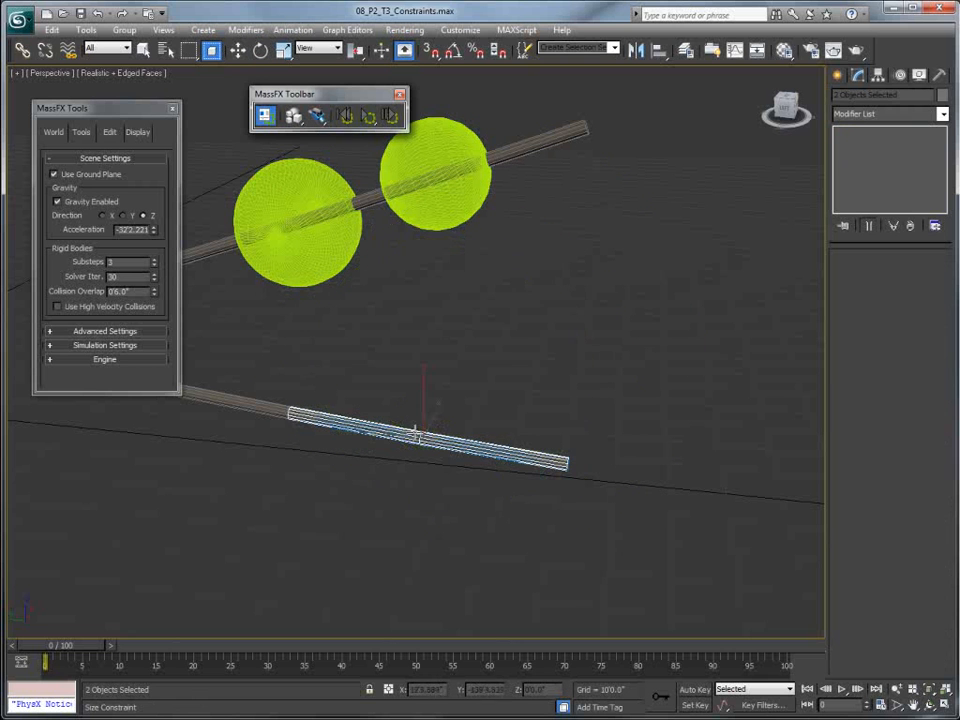
click(422, 392)
scroll(891, 428, down, 5)
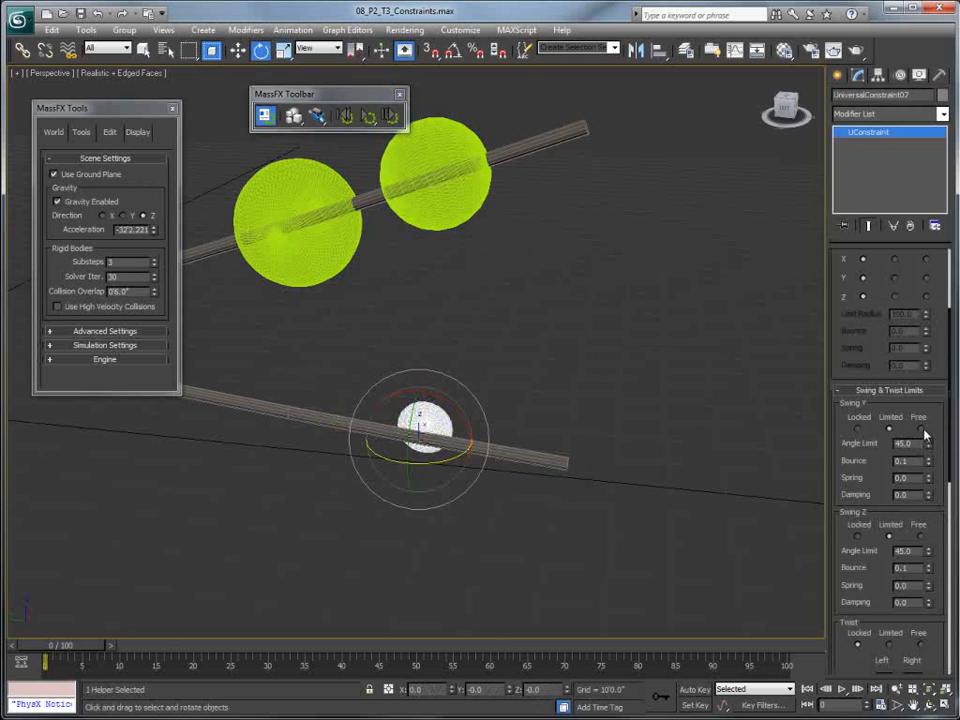
click(921, 536)
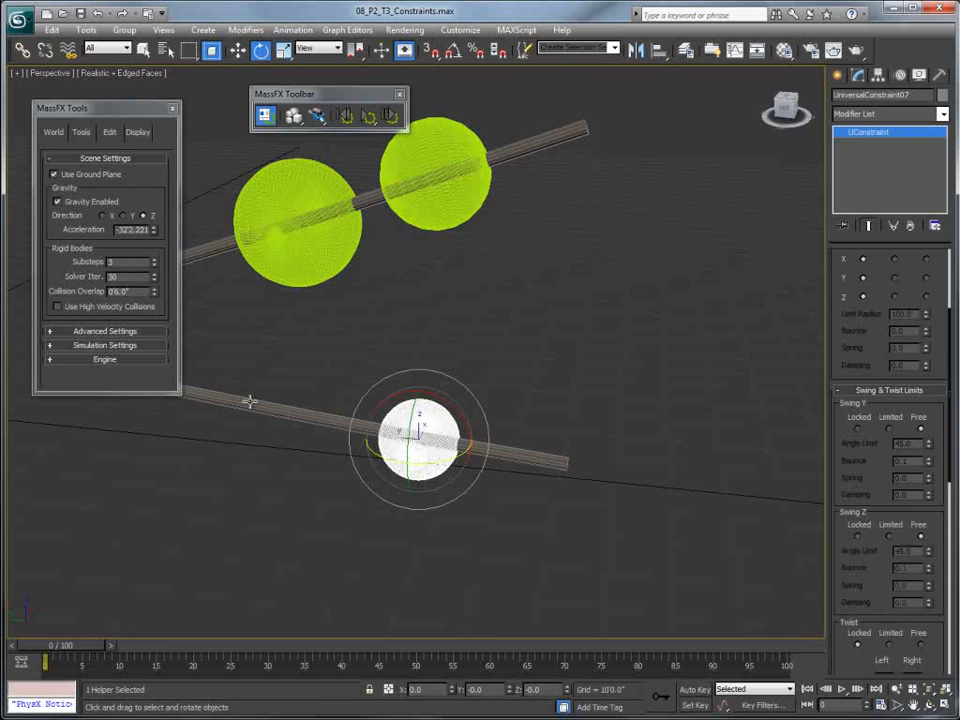
- Add a second universal constraint between the lower tube's middle and opposite end segments, with Swing Y and Swing Z set to Free
click(255, 402)
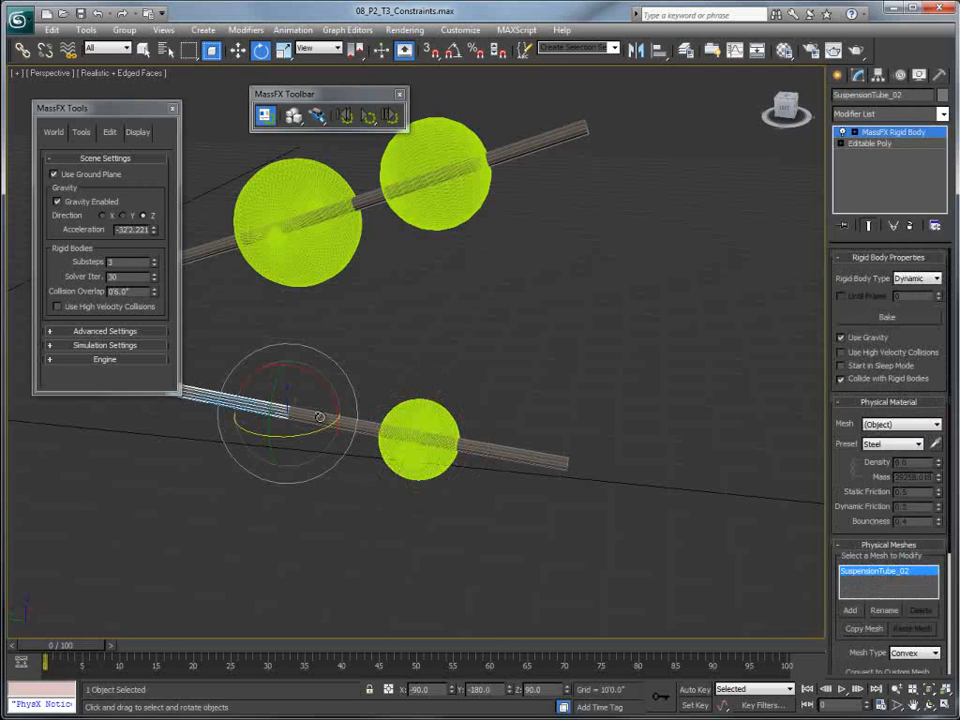
ctrl+click(319, 416)
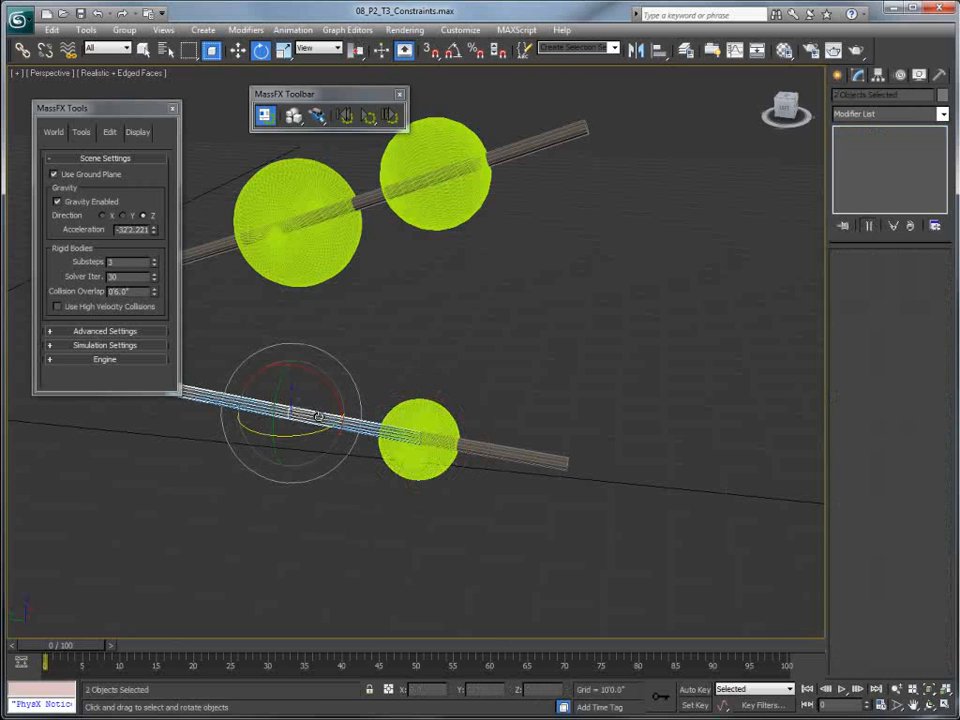
click(316, 116)
click(296, 347)
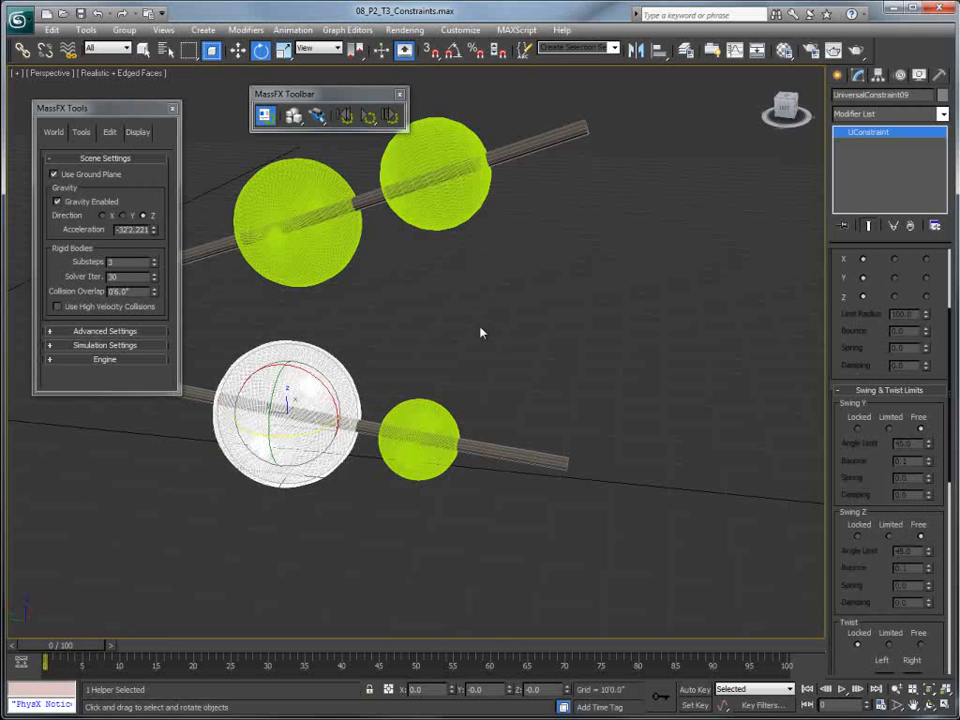
- Run the MassFX simulation to check how the linked tubes fall, and reset it to the start
click(475, 322)
click(367, 116)
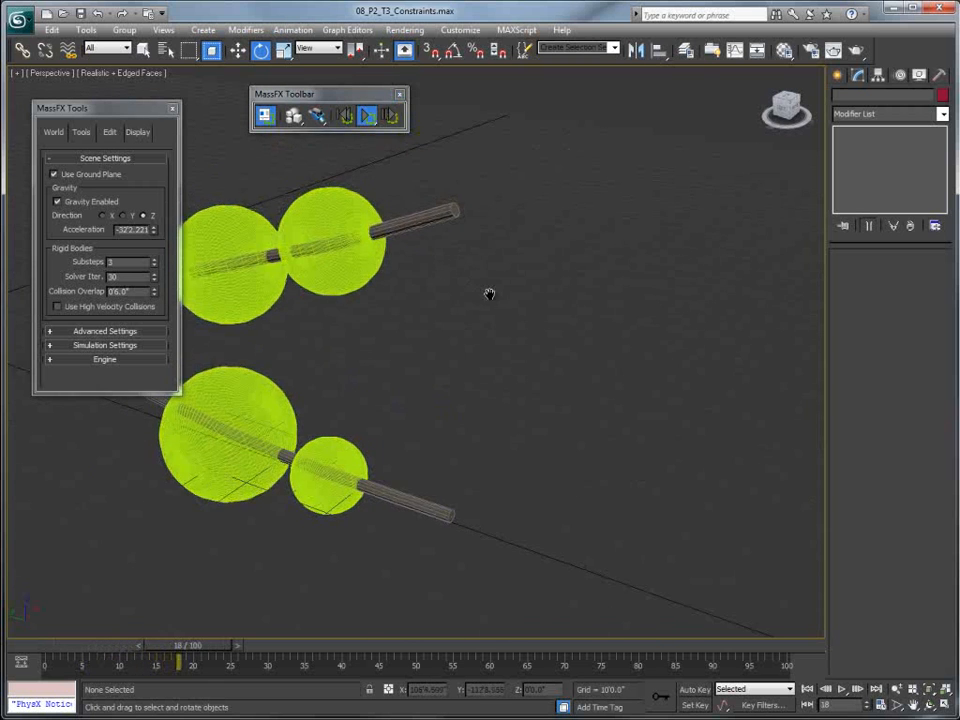
middle_drag(480, 293, 525, 289)
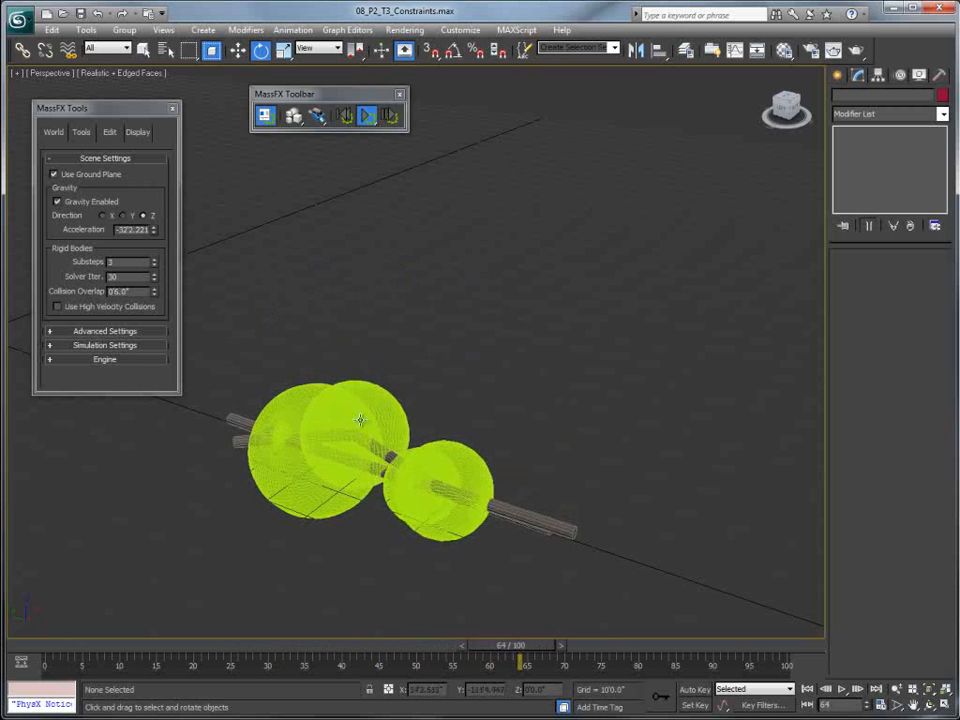
click(366, 116)
click(347, 117)
- Select all tube segments and constraints and bake the selected objects' MassFX simulation to keyframes
drag(206, 153, 656, 573)
click(81, 132)
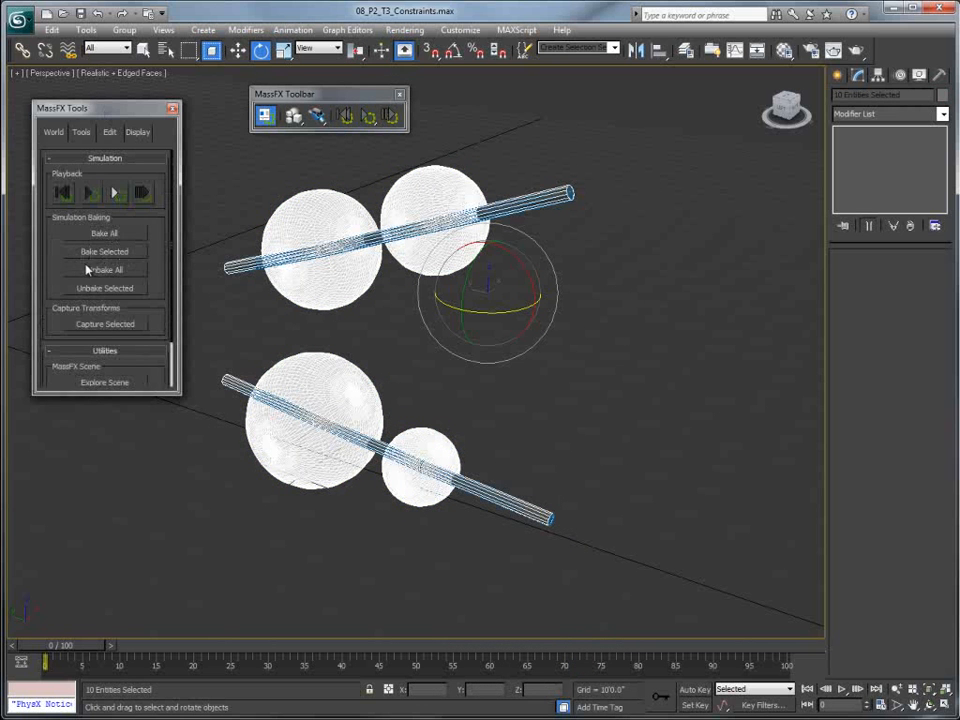
click(105, 252)
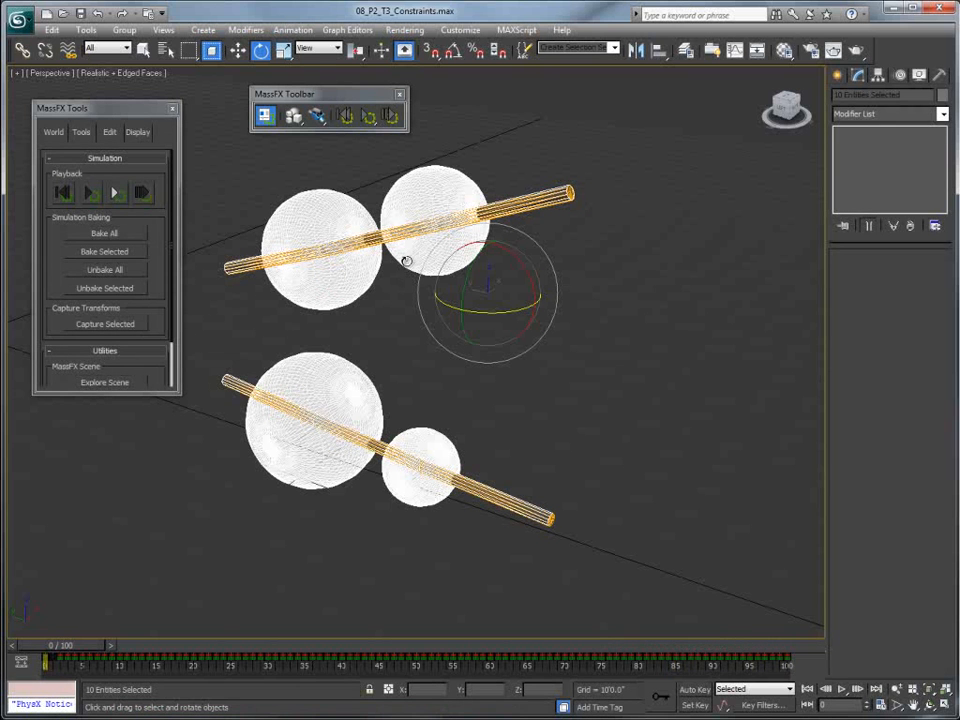
- Select all universal constraints with Select Similar and delete them
click(348, 277)
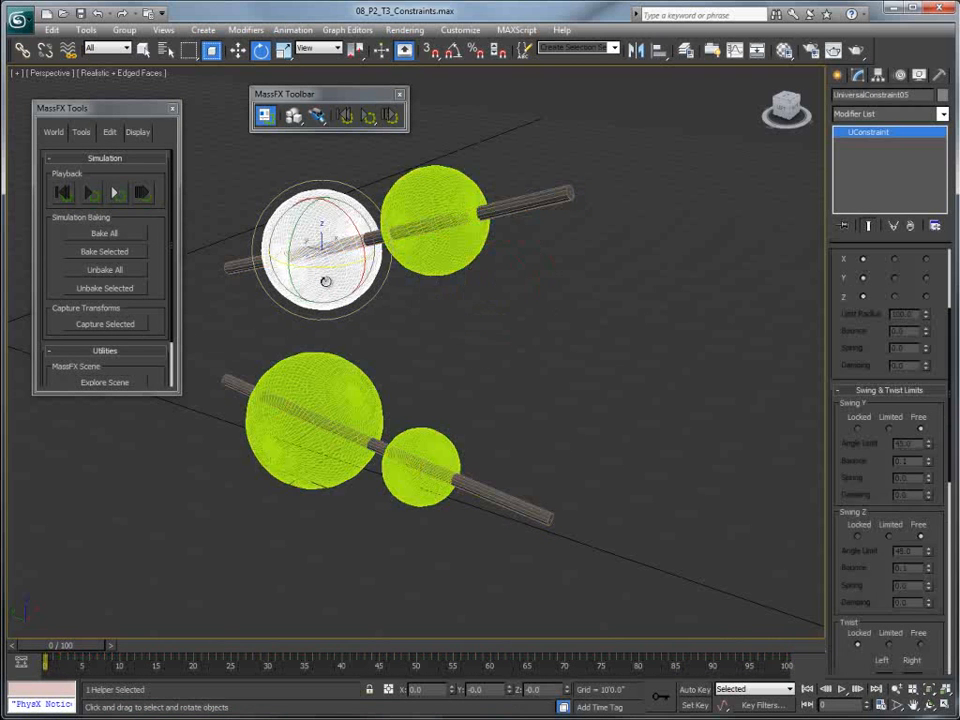
right_click(328, 288)
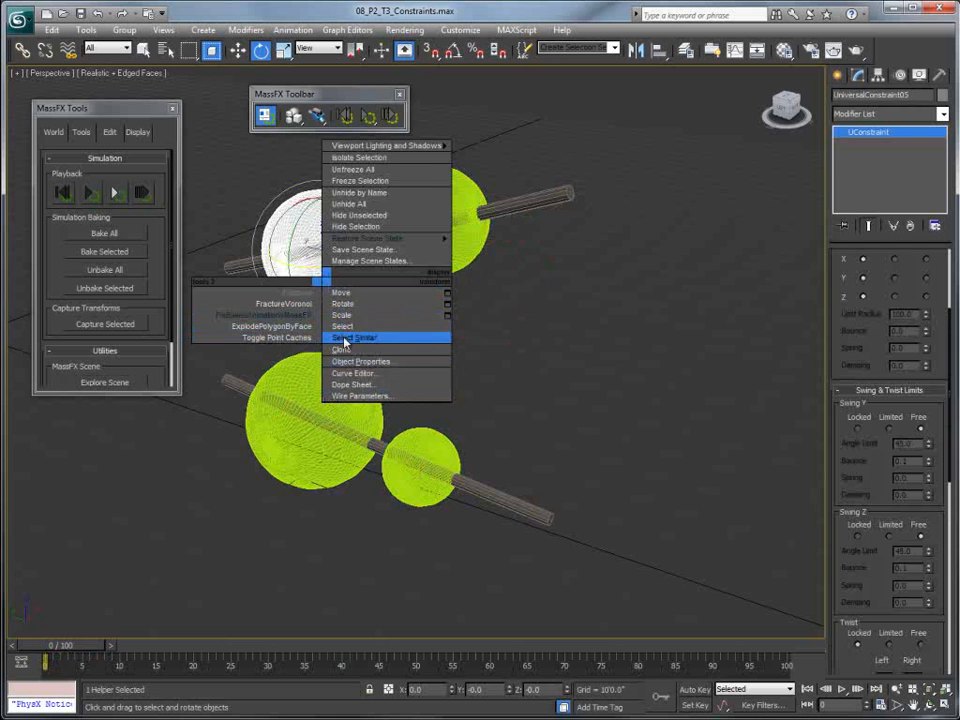
click(343, 335)
key(Delete)
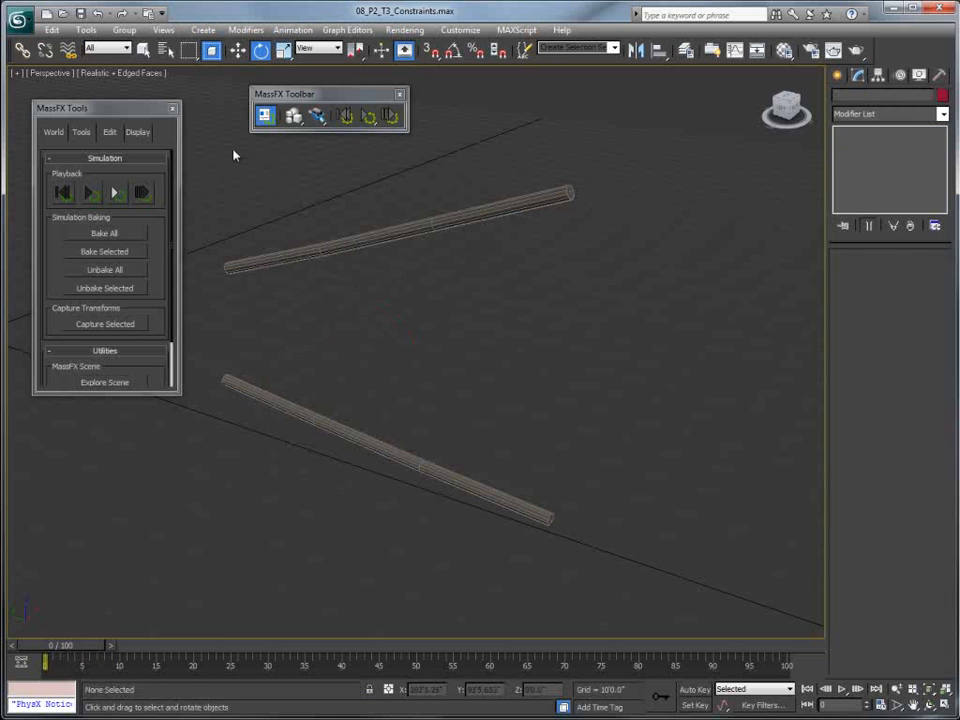
- Convert all six baked suspension tube segments to Editable Poly
drag(662, 622, 662, 622)
right_click(508, 412)
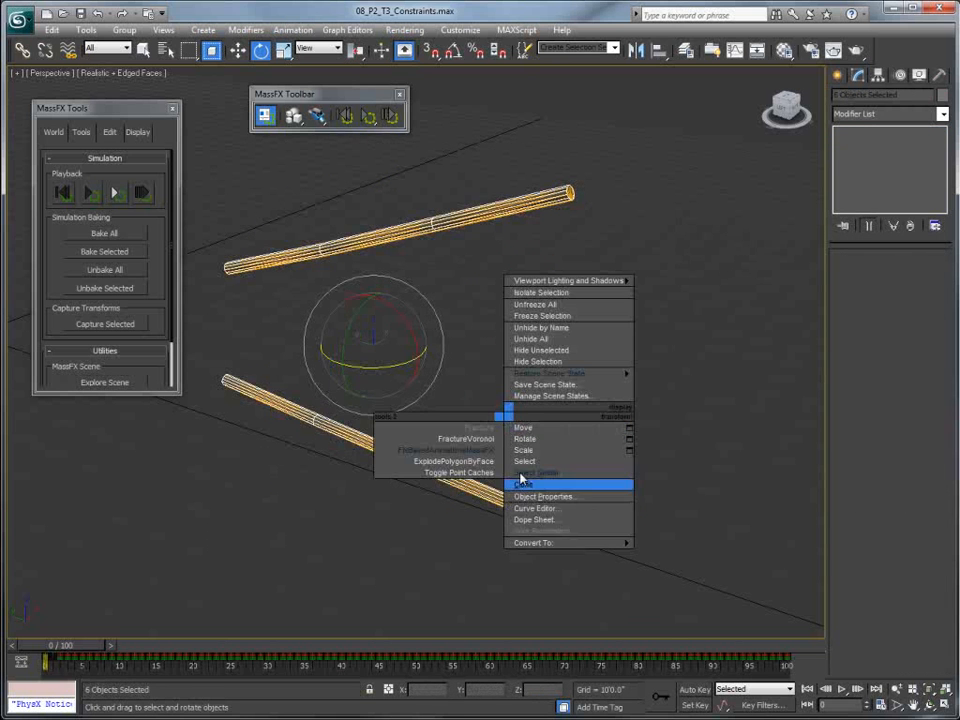
mouse_move(542, 543)
click(663, 555)
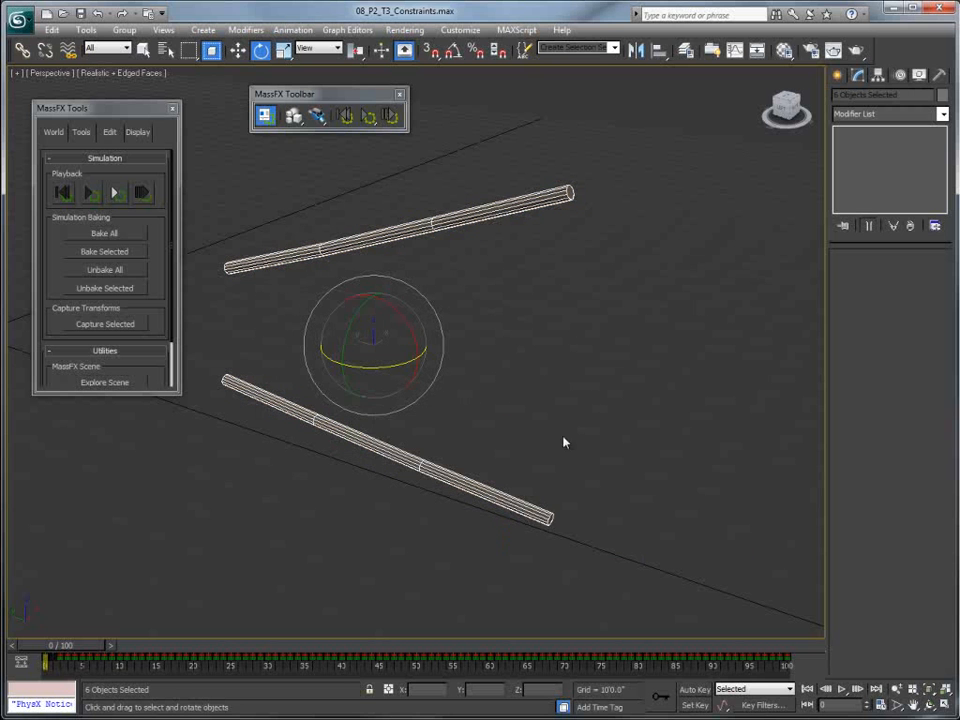
- Run the script that fixes baked MassFX animation on the six tube segments and scrub the timeline to check their motion
right_click(361, 333)
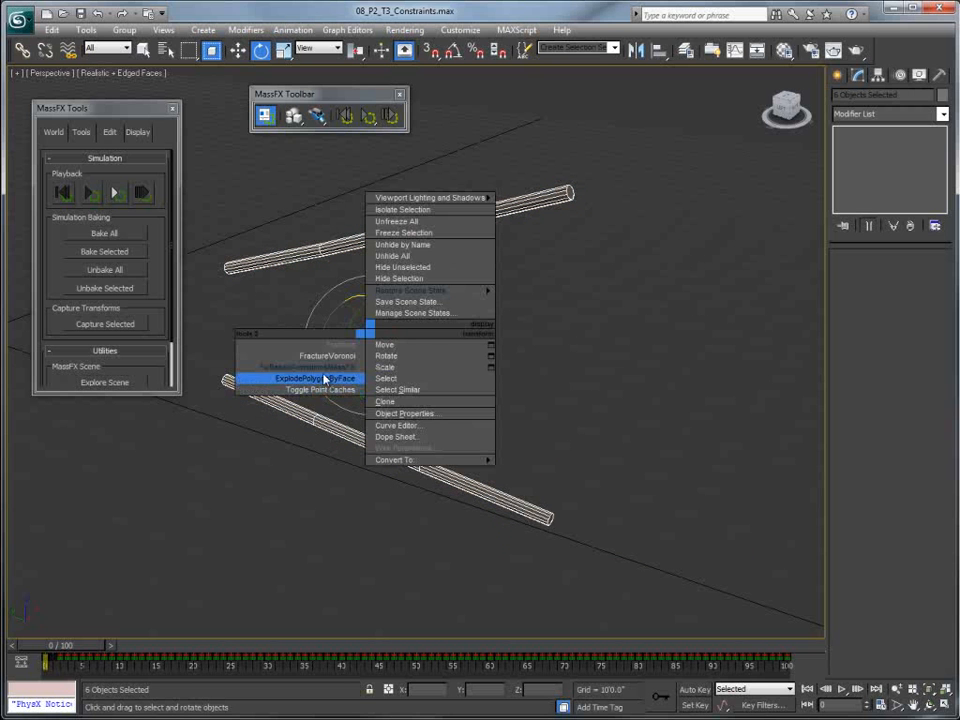
click(323, 379)
drag(77, 648, 50, 630)
- Close the MassFX windows and restore the 07 Show Wires scene state
click(399, 95)
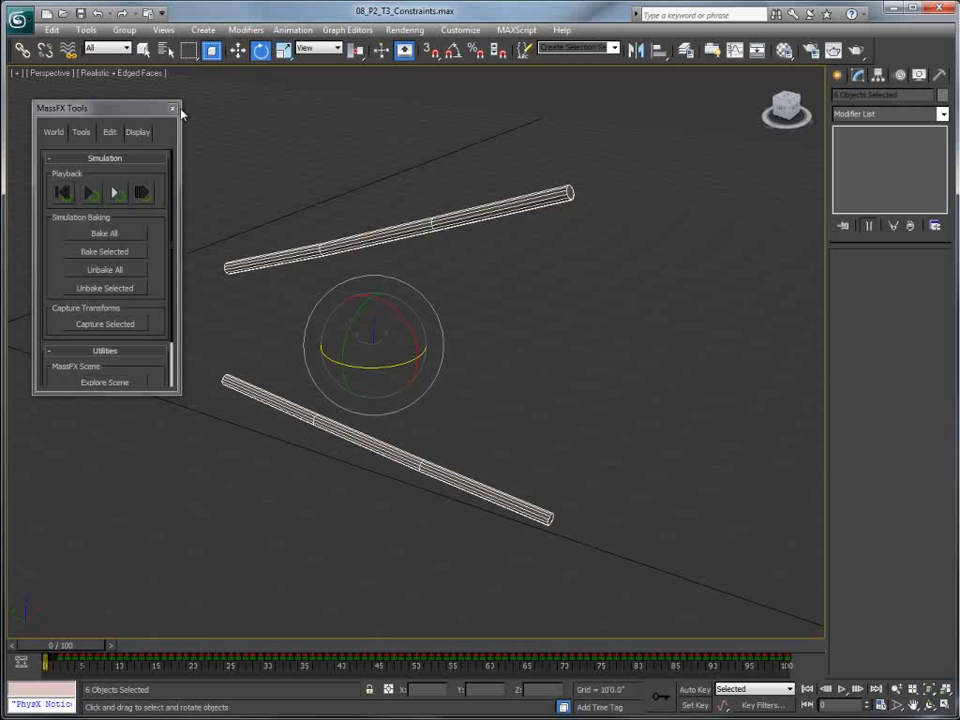
click(173, 108)
middle_drag(388, 161, 358, 160)
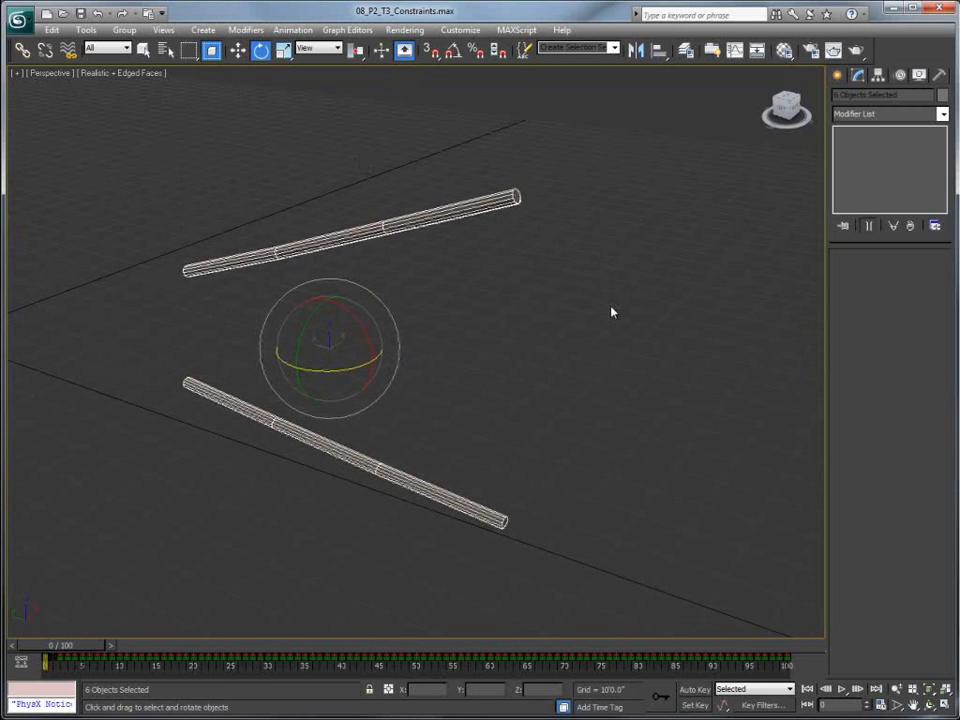
click(583, 311)
right_click(410, 294)
mouse_move(448, 256)
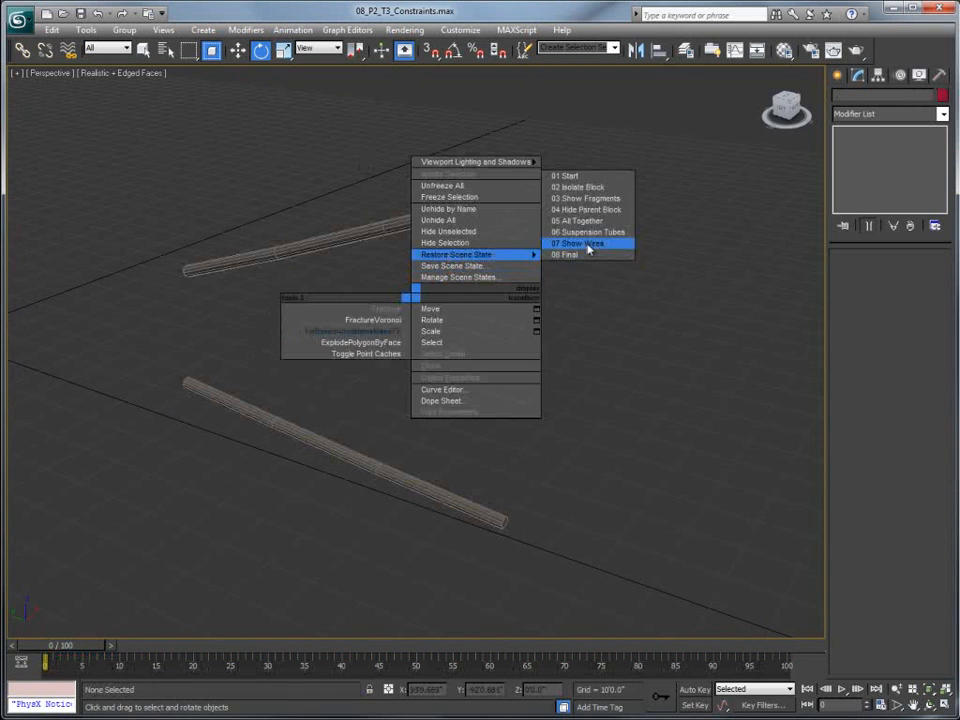
click(585, 244)
- Apply a Cloth modifier to the wires together with the upper and lower tube segments they hang between
click(409, 272)
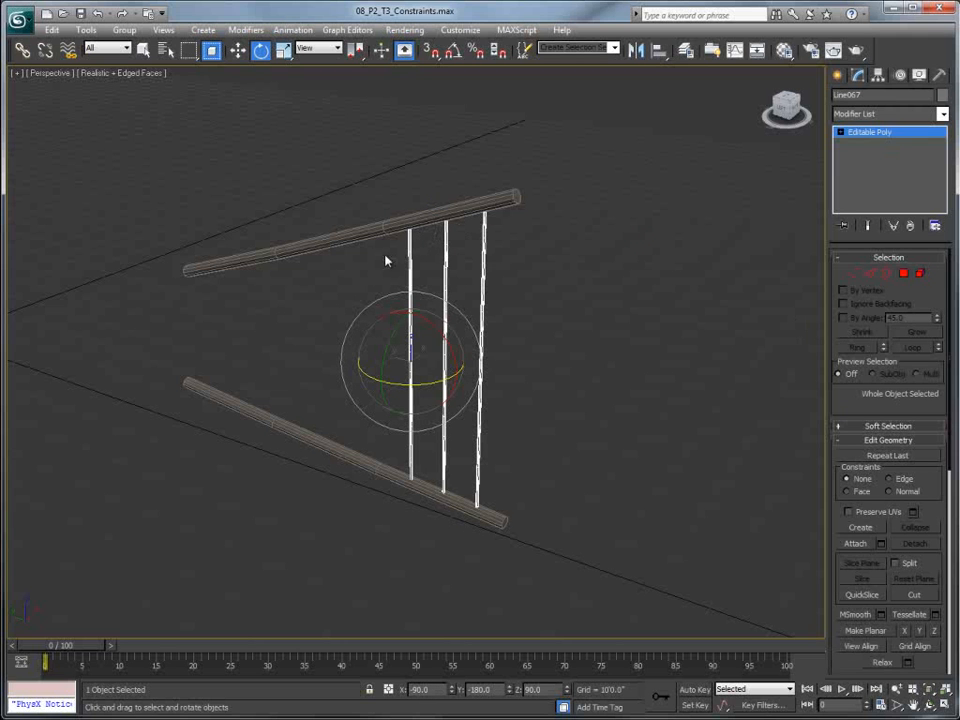
drag(119, 130, 604, 563)
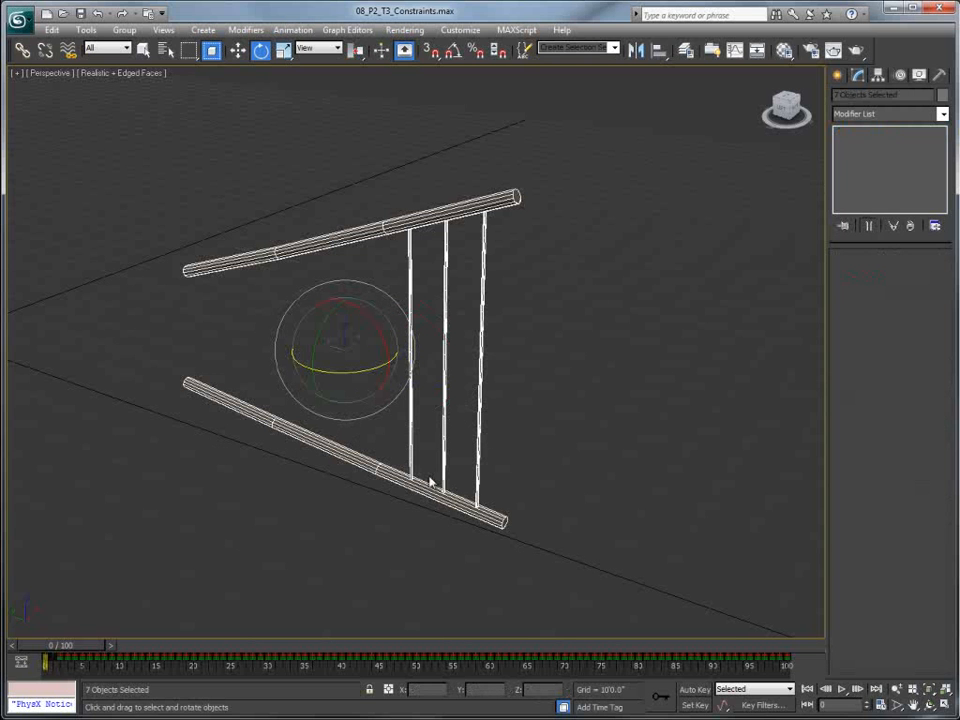
drag(436, 510, 360, 562)
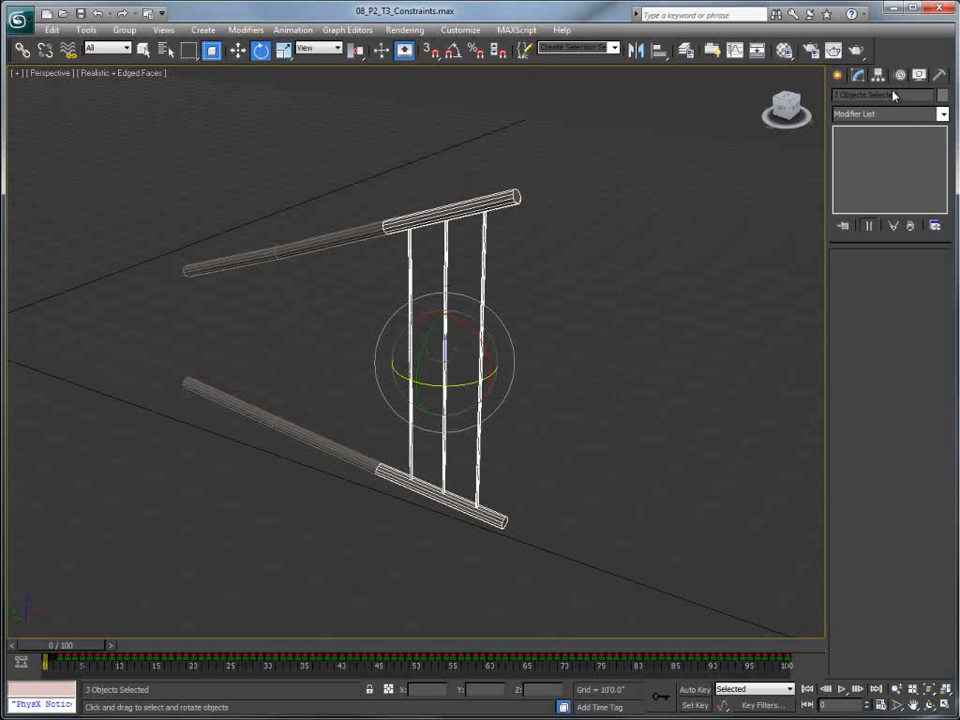
click(866, 119)
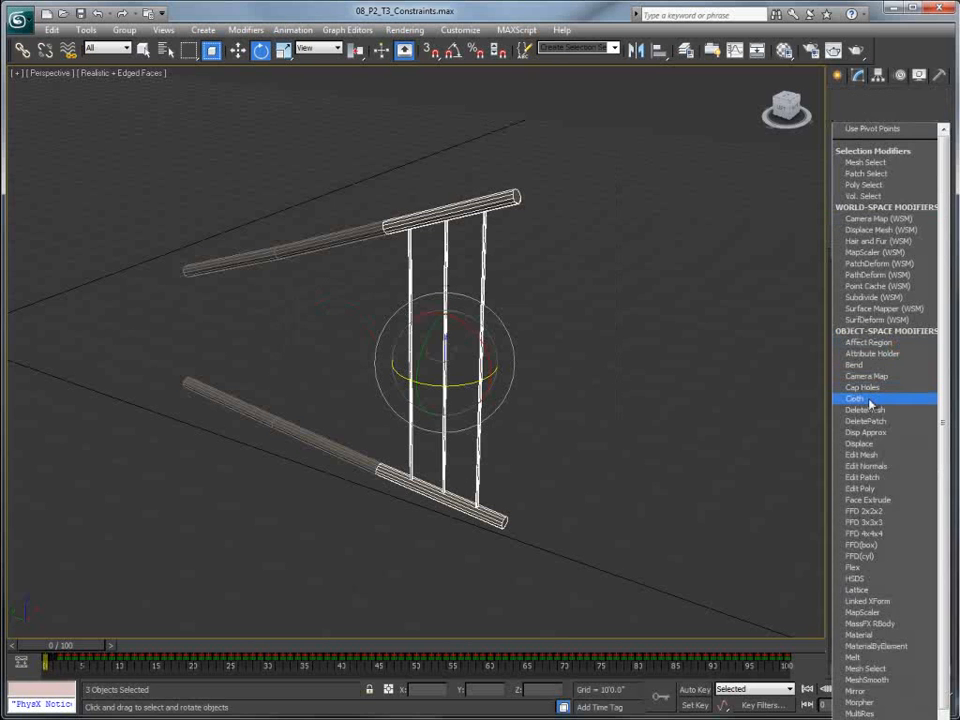
click(877, 396)
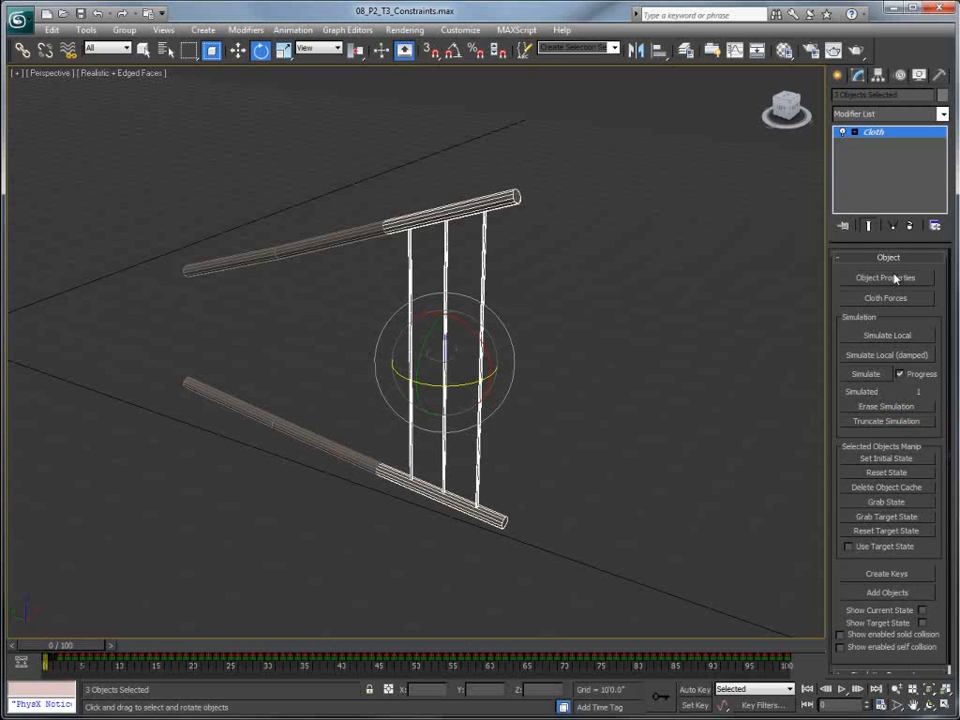
- Define SuspensionTube_04 and SuspensionTube_05 as cloth collision objects with Depth 0.1 and Offset 0.0
drag(413, 112, 622, 113)
click(565, 180)
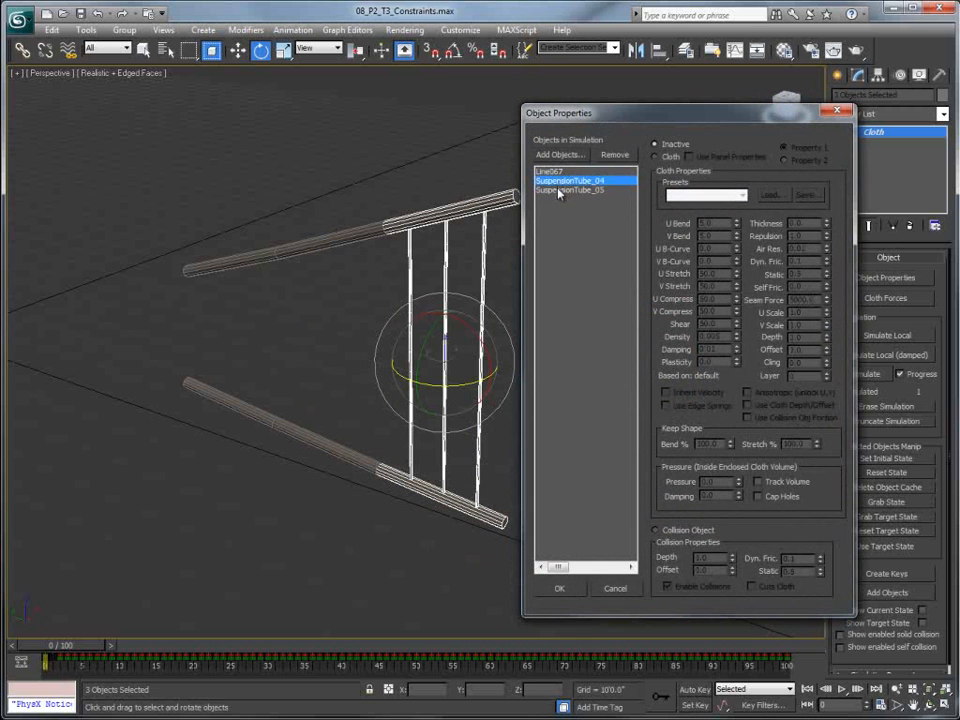
ctrl+click(560, 190)
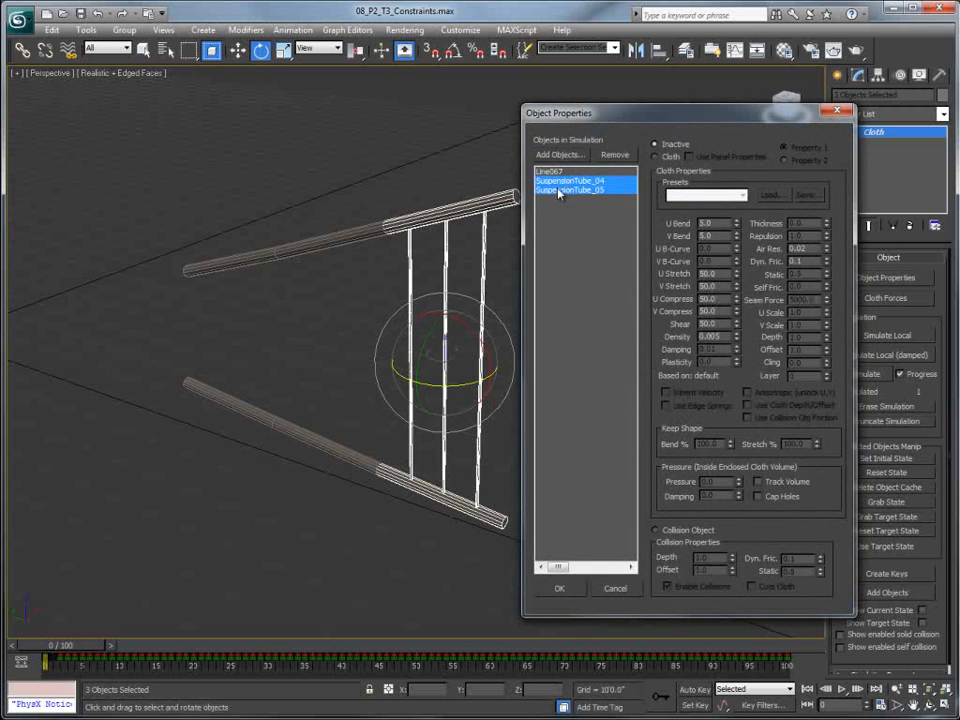
click(656, 531)
double_click(722, 557)
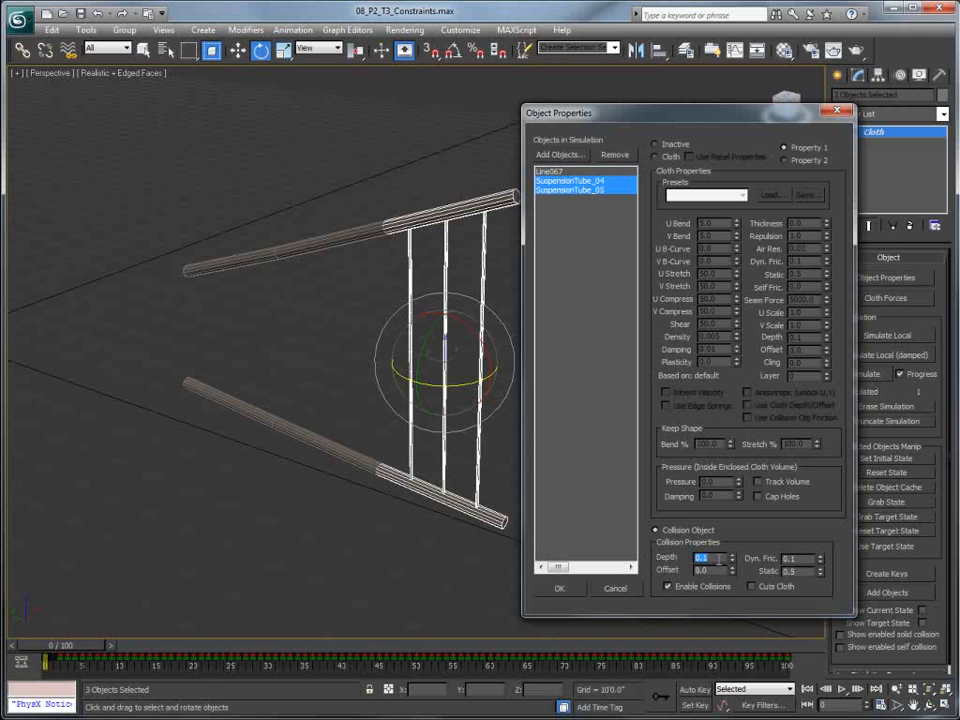
- Set Line067 as a Cloth object and load the FullSoft.sti cloth properties for it
click(548, 172)
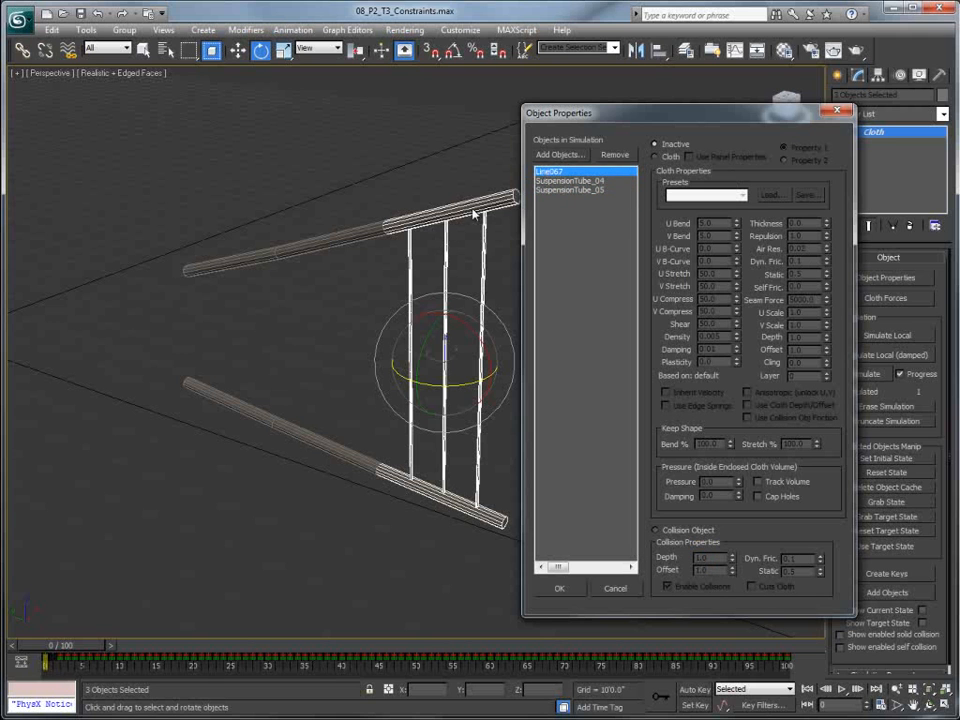
click(655, 157)
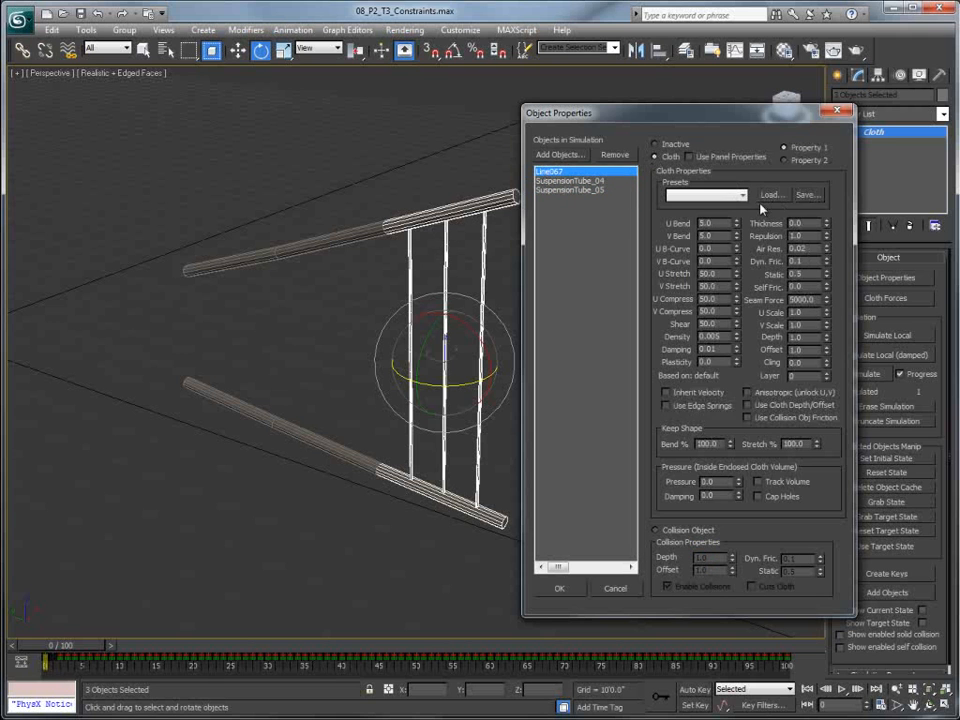
click(768, 196)
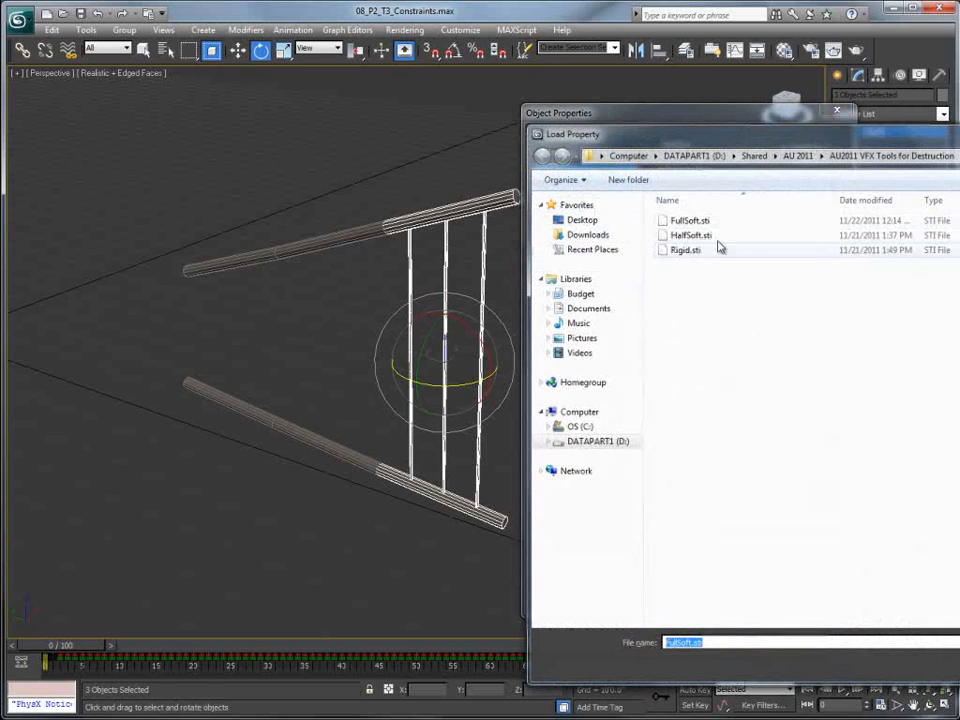
click(696, 222)
double_click(690, 221)
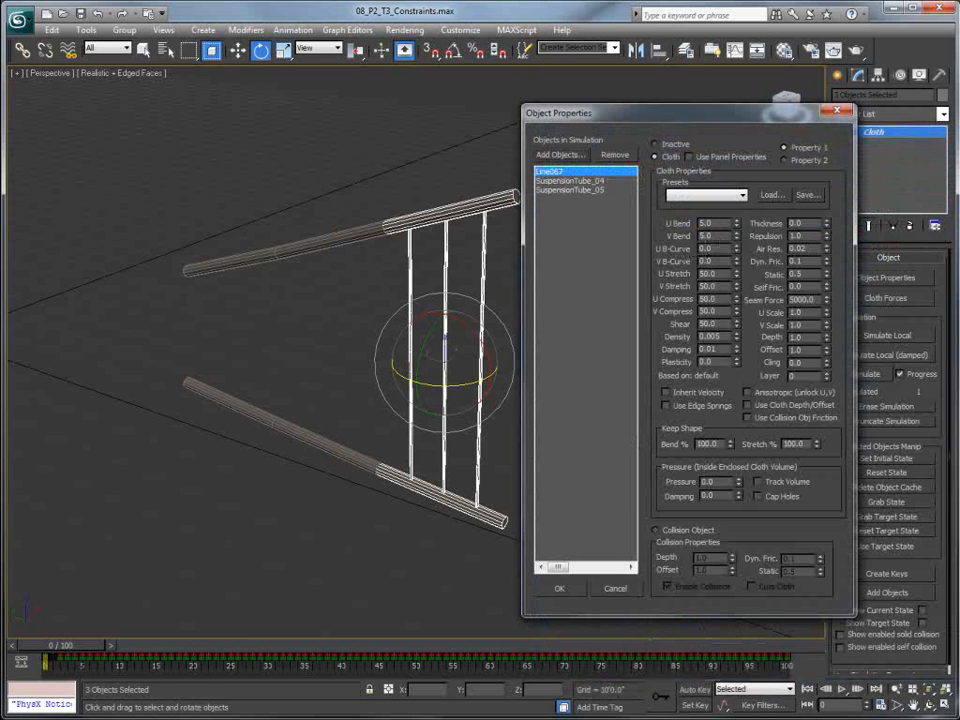
- Check Line067's Plasticity value, accept the cloth object properties and clear the selection
double_click(706, 362)
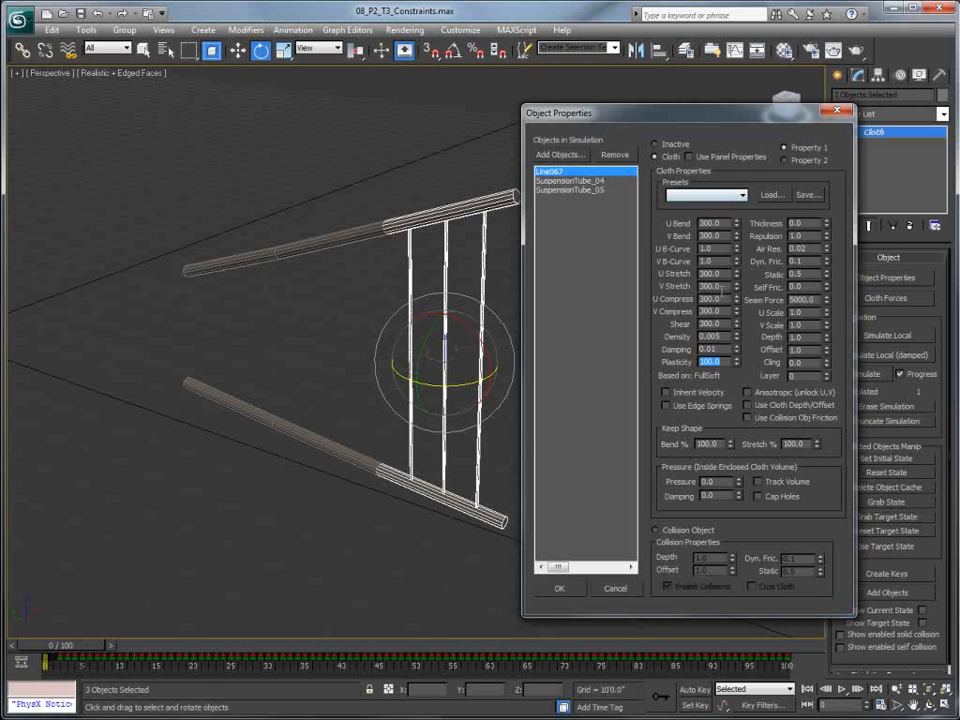
click(557, 590)
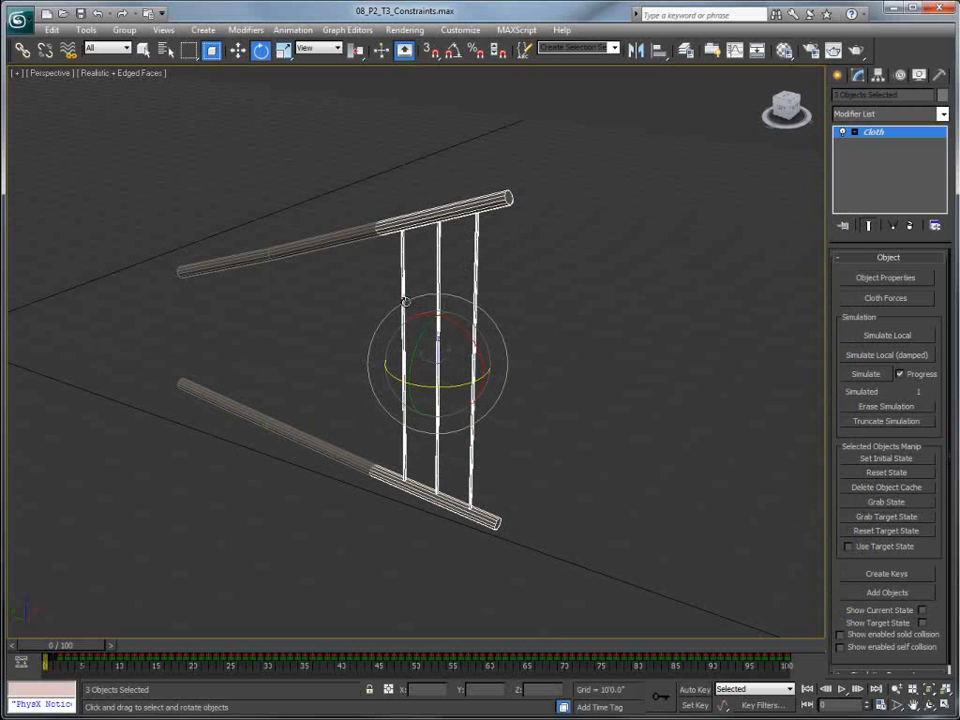
click(535, 309)
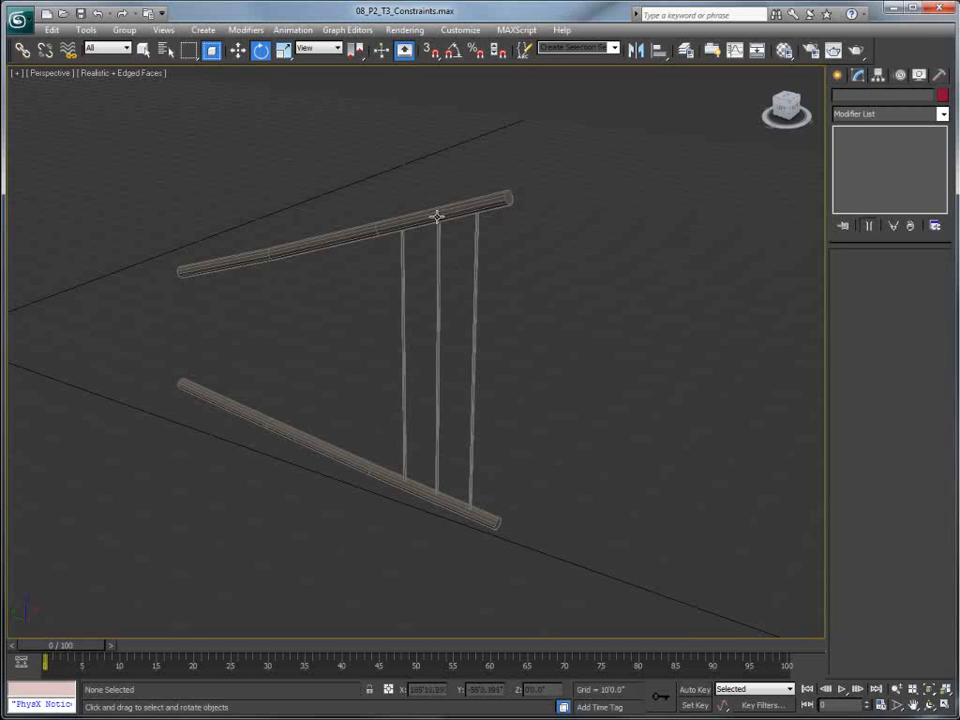
- Make a Cloth vertex group from the vertices at the upper ends of the three wires
click(476, 275)
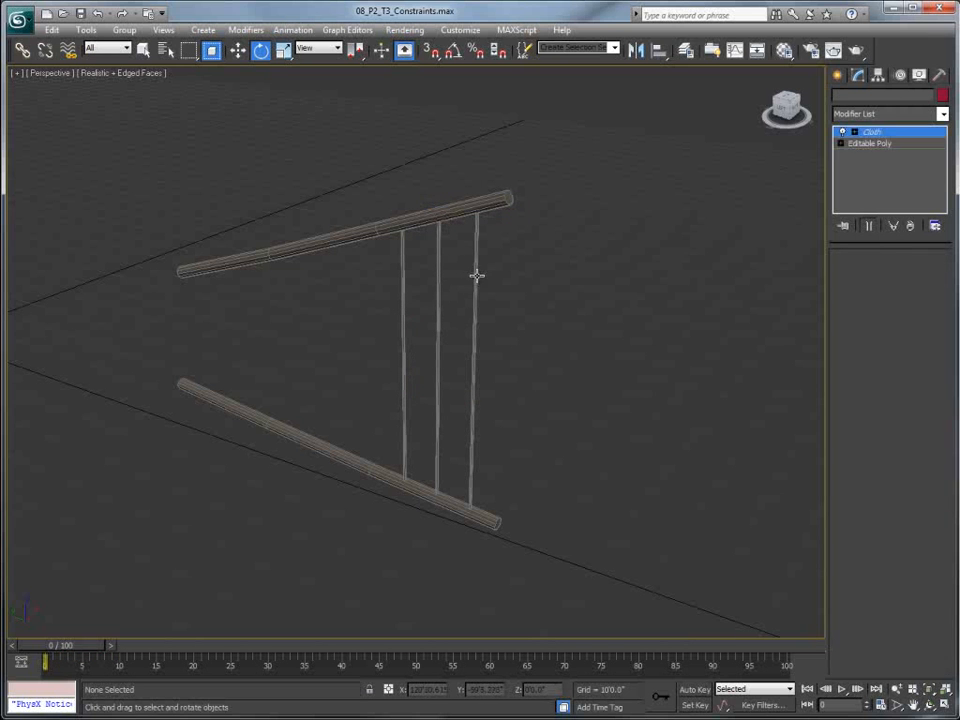
click(853, 132)
click(880, 145)
drag(369, 176, 492, 240)
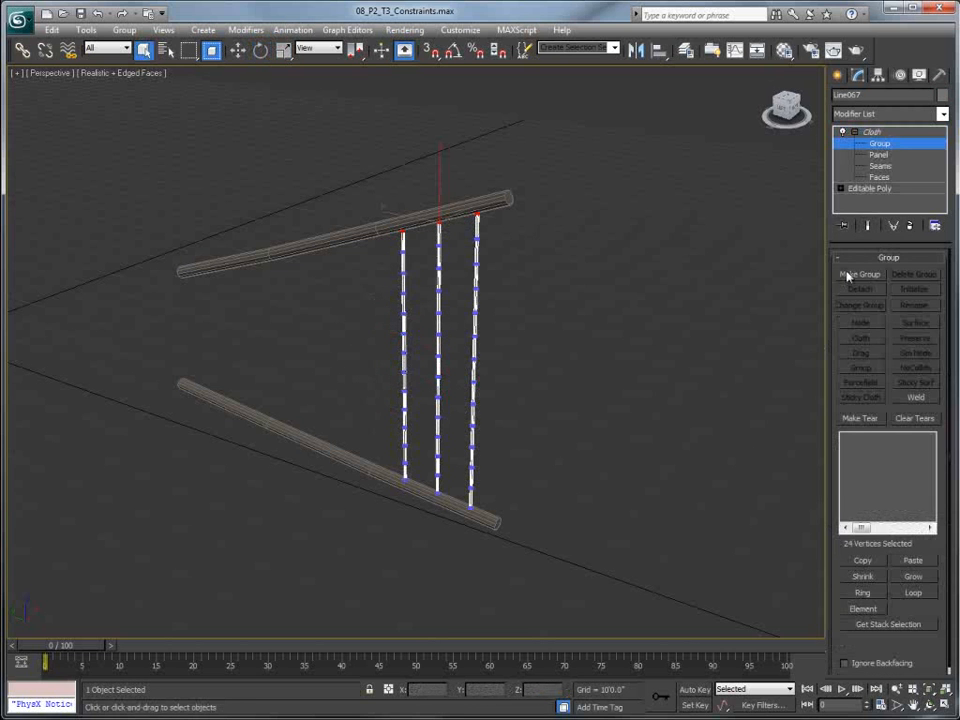
click(859, 274)
click(436, 387)
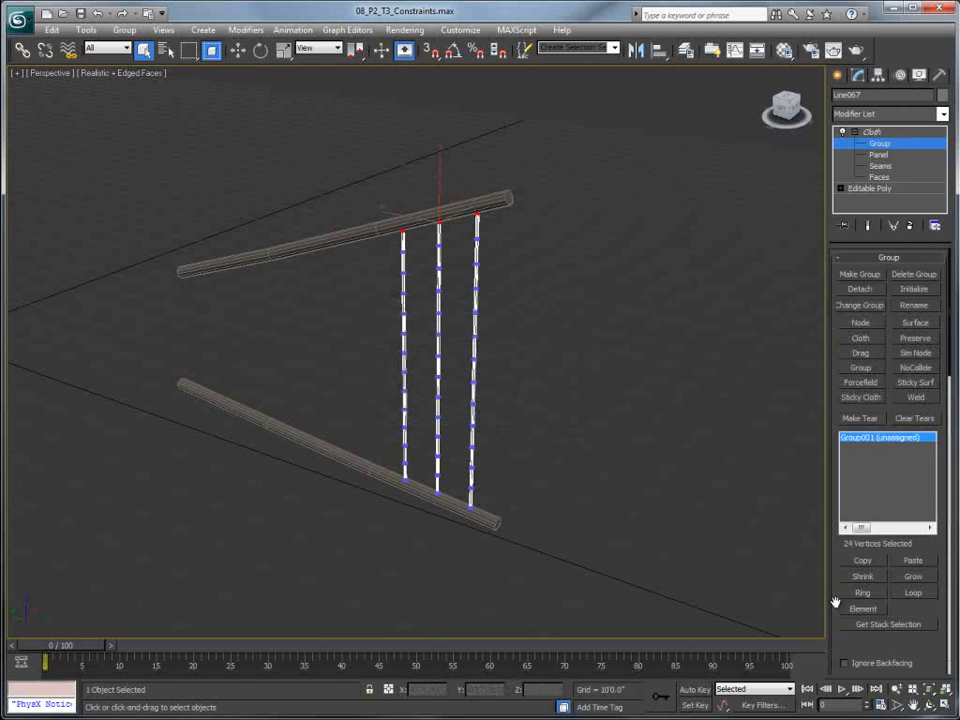
- Enable soft selection for the upper vertex group and reduce its falloff to a short stretch of each wire
scroll(834, 508, down, 8)
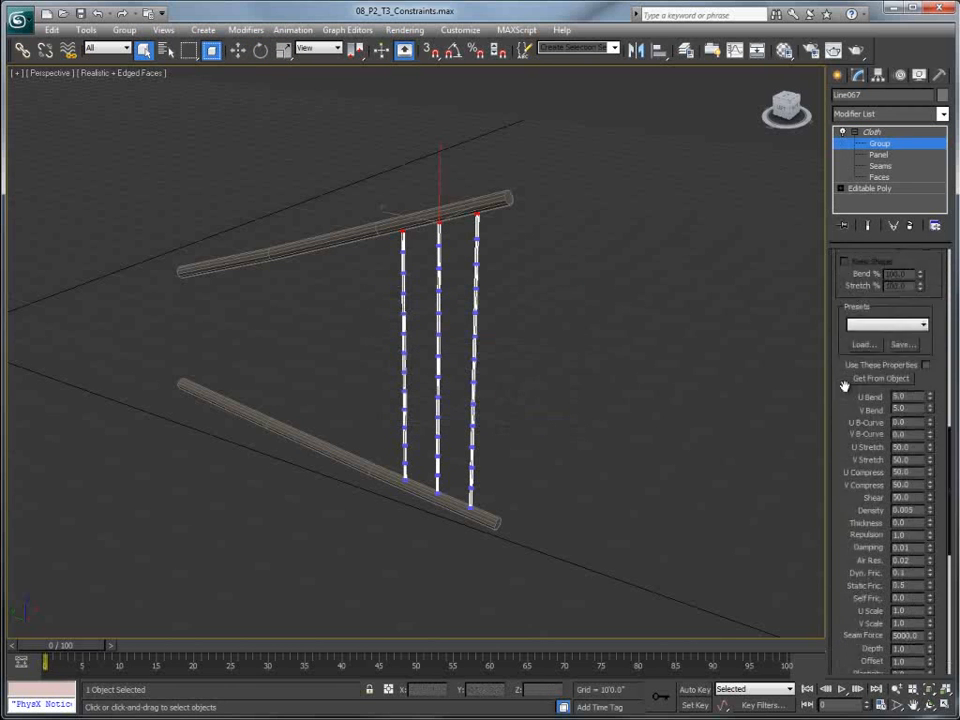
click(846, 650)
scroll(836, 583, down, 4)
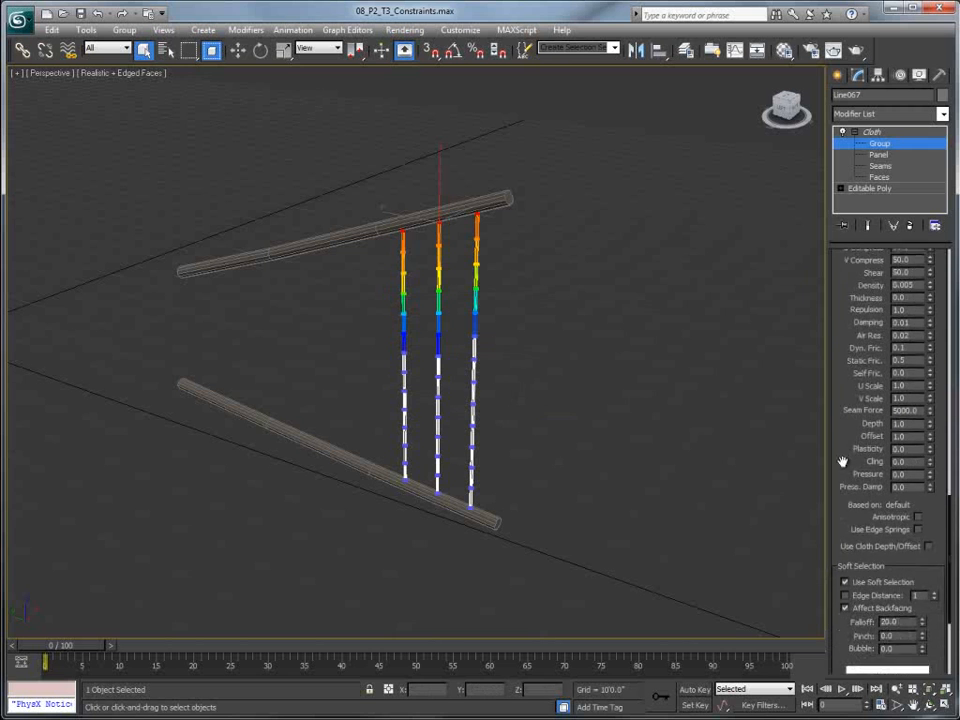
scroll(832, 640, down, 4)
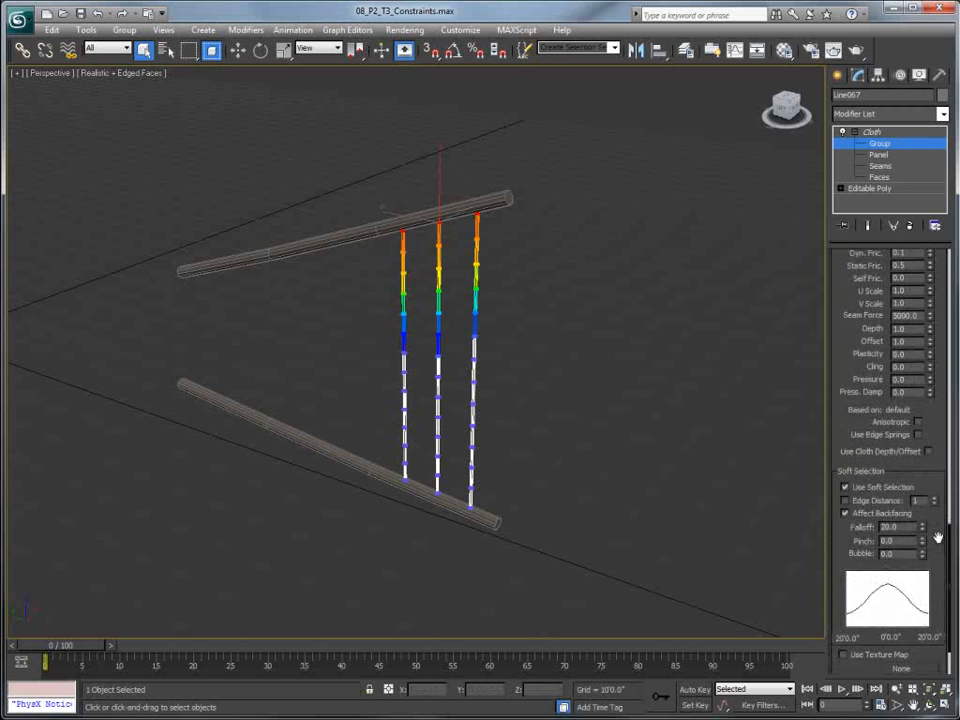
drag(921, 527, 922, 562)
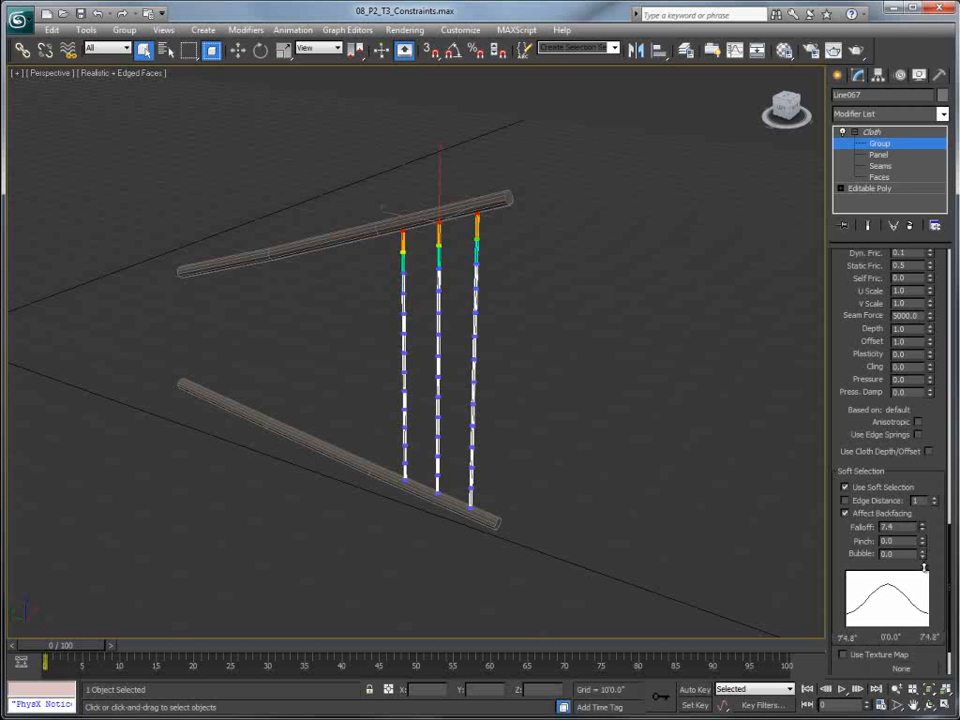
- Constrain the upper vertex group to the upper suspension tube with a Surface constraint
scroll(880, 380, up, 6)
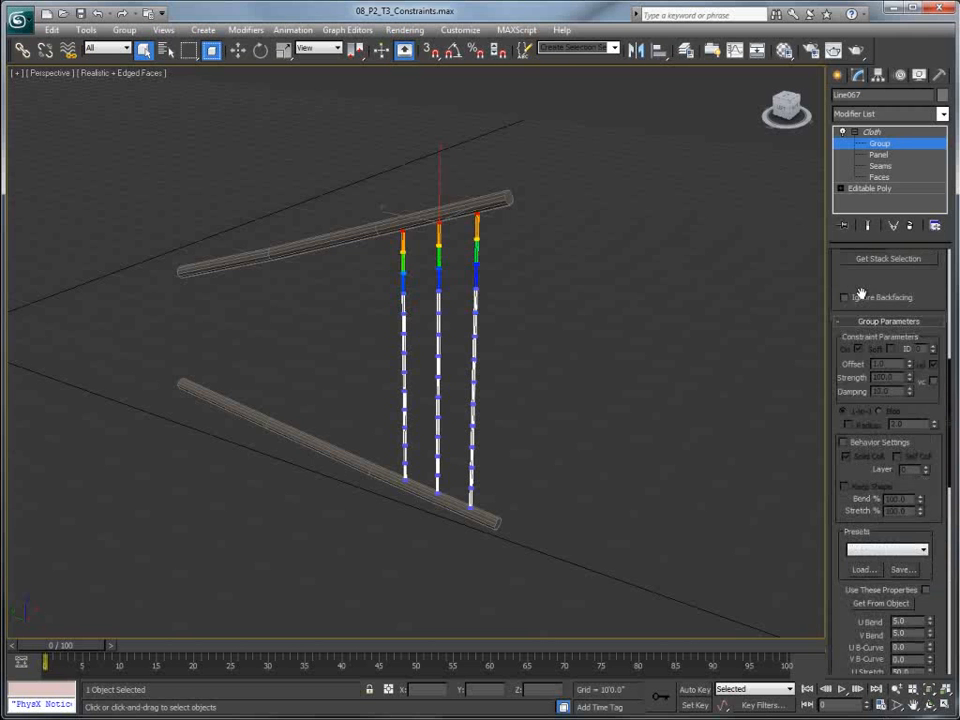
scroll(860, 300, up, 6)
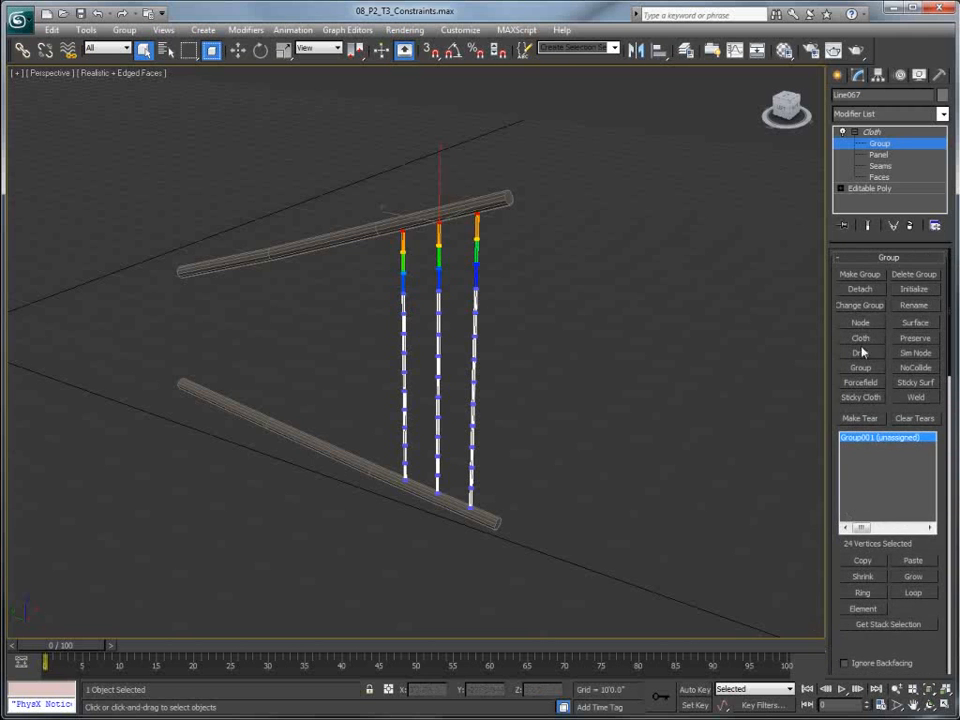
click(908, 324)
click(503, 198)
- Make a second Cloth vertex group from the vertices at the lower ends of the three wires
drag(507, 536, 388, 495)
alt+middle_drag(491, 514, 517, 553)
drag(381, 497, 383, 498)
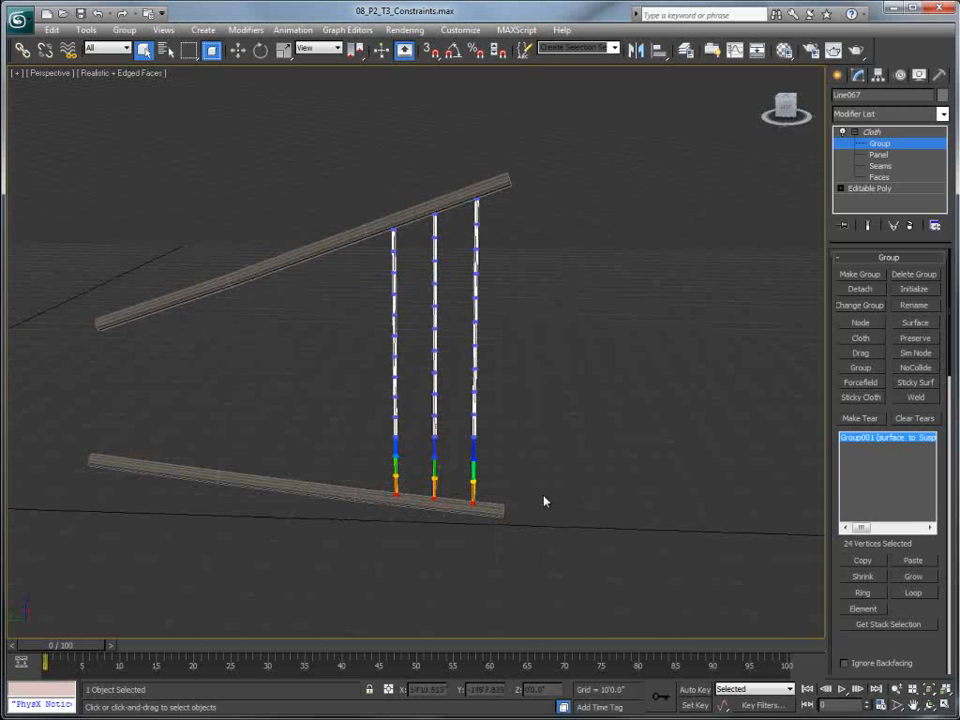
click(858, 274)
click(435, 387)
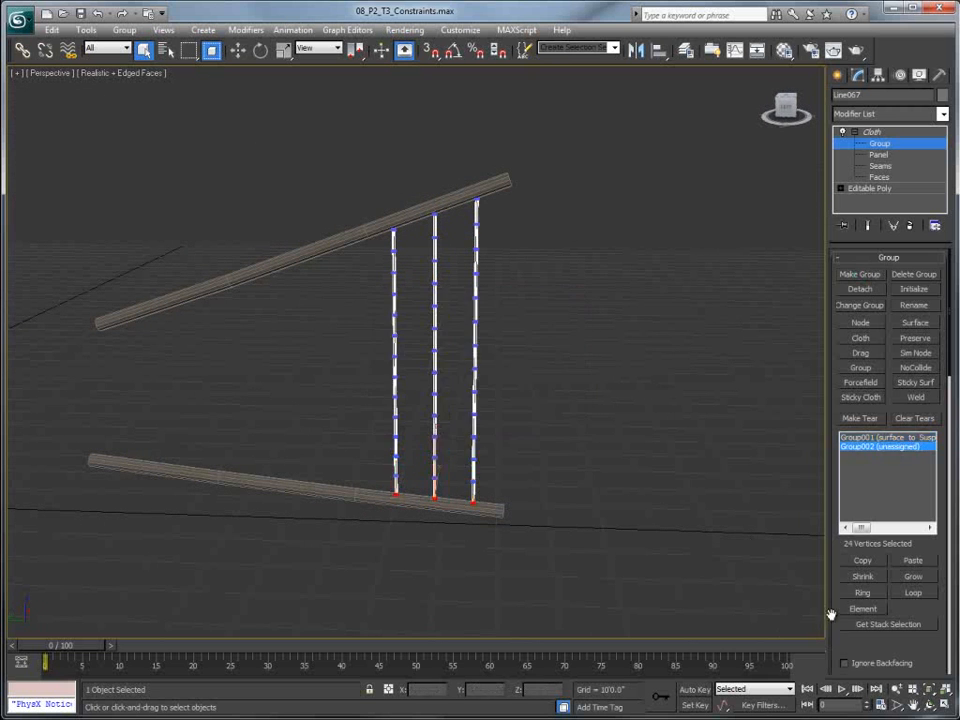
- Enable soft selection for the lower vertex group and set its falloff to 8.0
scroll(885, 500, down, 10)
click(850, 648)
scroll(936, 572, down, 5)
drag(922, 544, 927, 555)
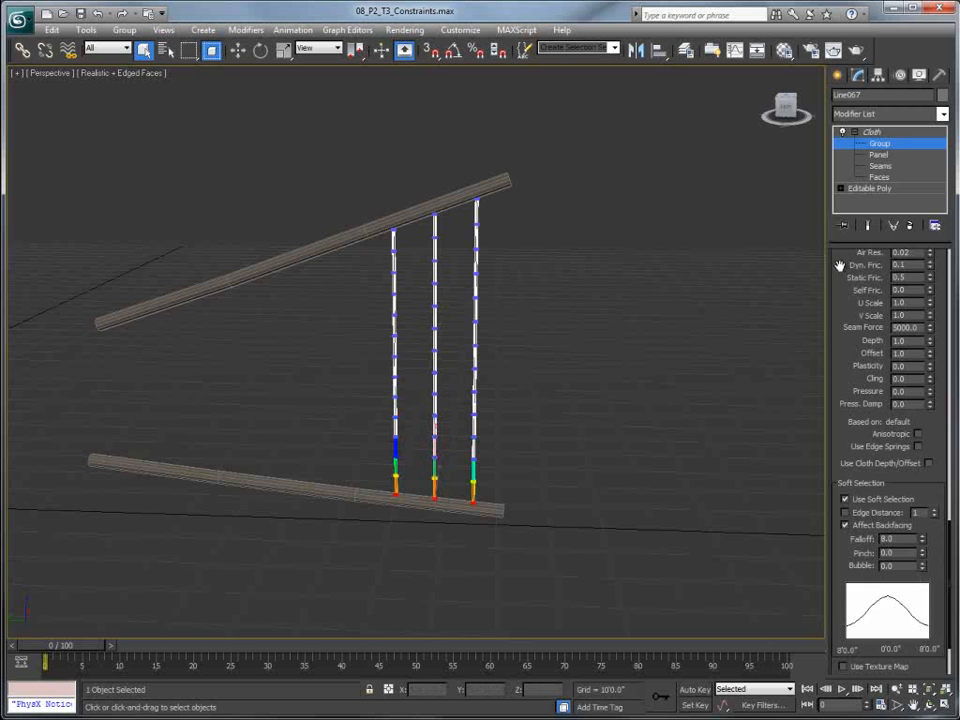
- Constrain the lower vertex group to the lower suspension tube with a Surface constraint
scroll(840, 267, up, 5)
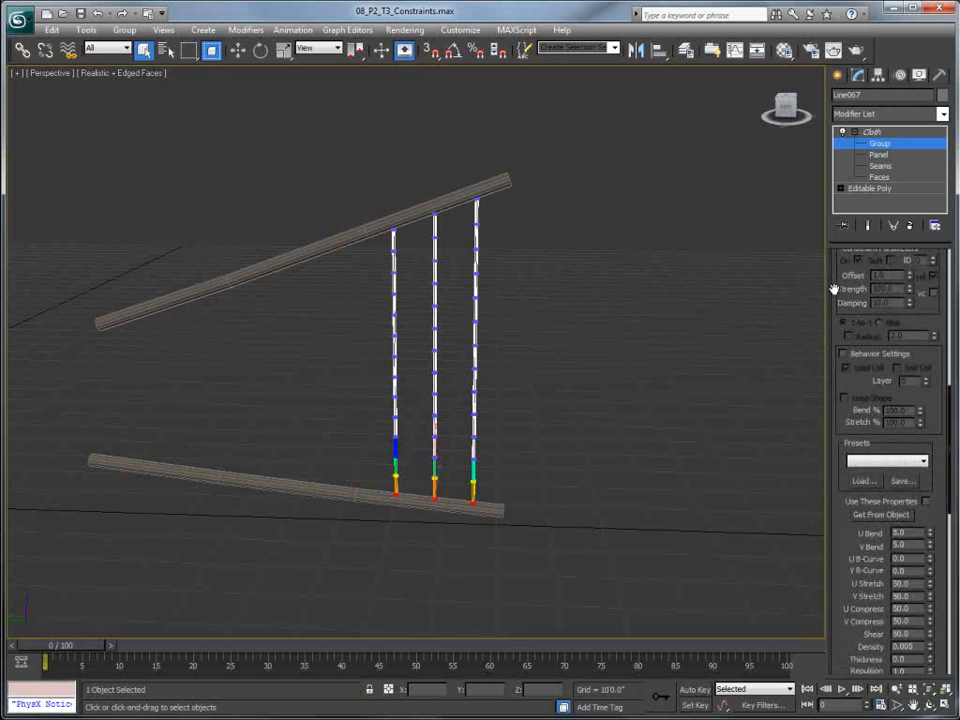
drag(833, 297, 827, 621)
scroll(937, 268, up, 2)
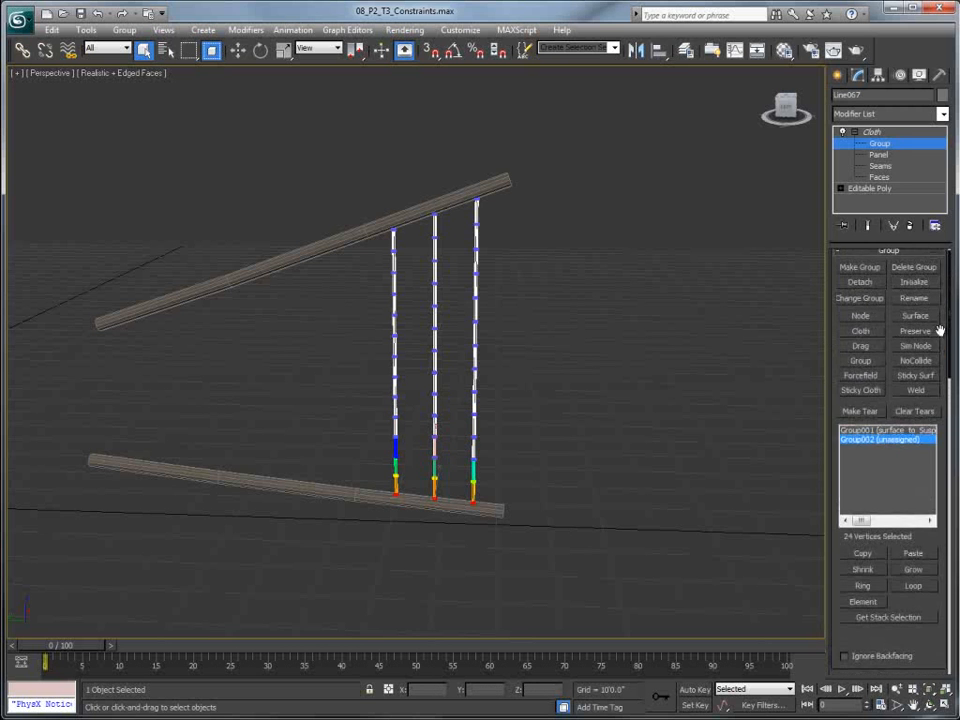
click(918, 316)
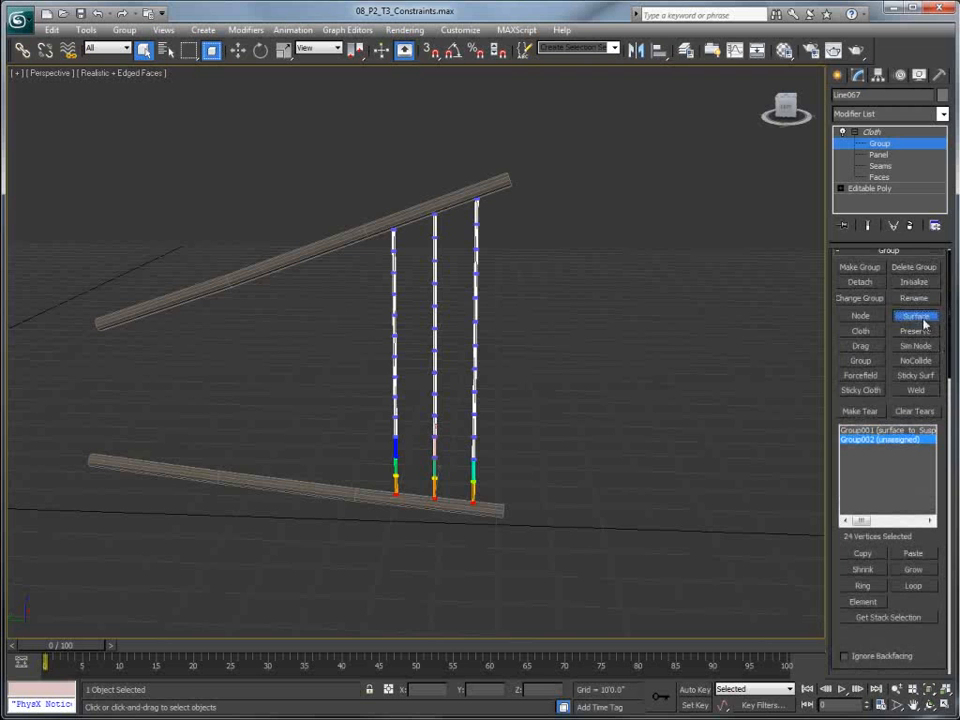
click(493, 510)
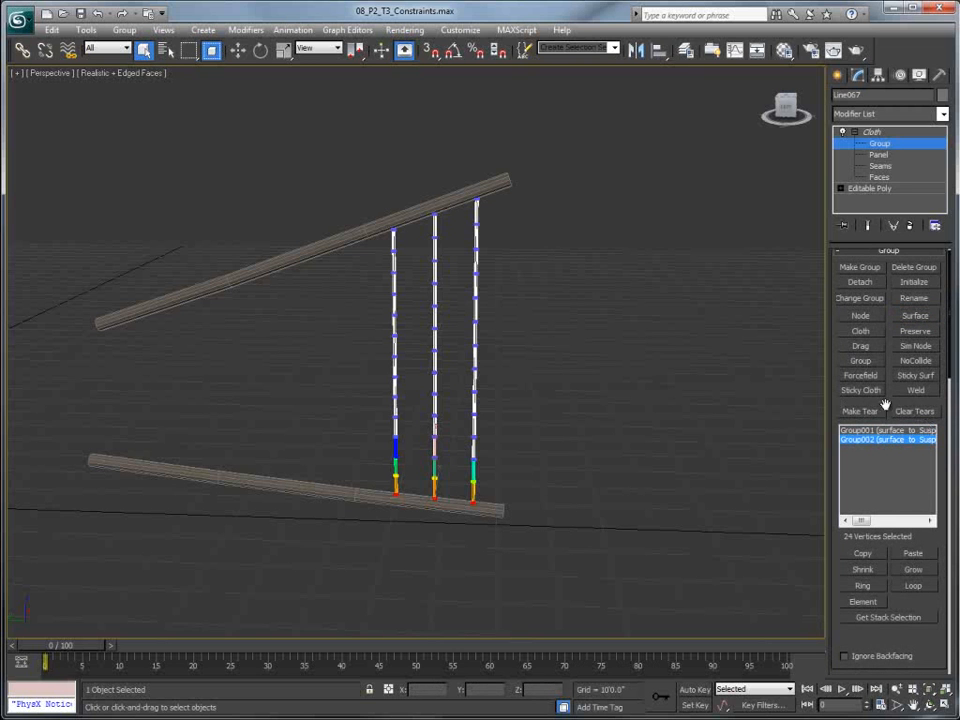
- Create a Weld group from the mid-height vertices of the two wires farthest from the tubes' open end
drag(378, 285, 408, 372)
ctrl+drag(420, 290, 439, 364)
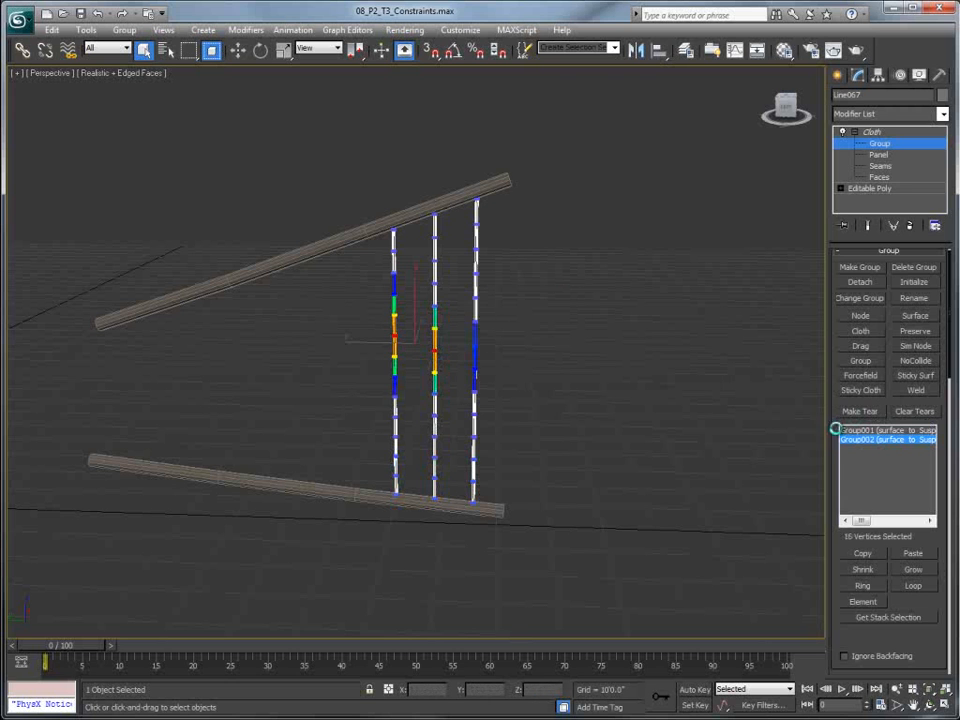
click(915, 390)
click(435, 386)
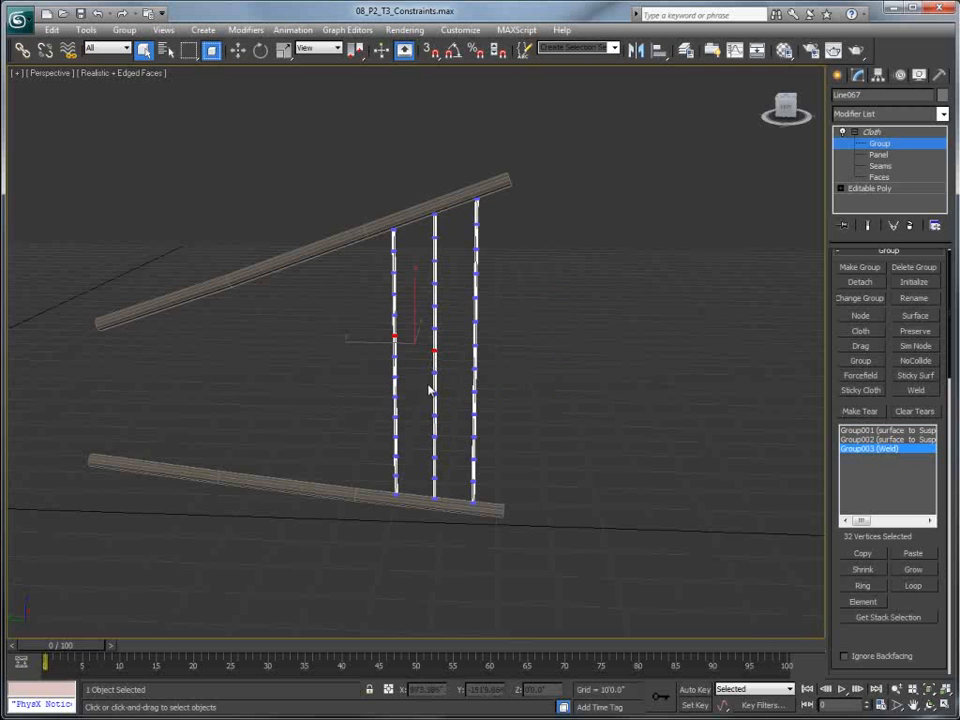
- Run the cloth simulation on the wires, stop it at frame 39, and scrub the simulated frames to inspect them
click(878, 133)
click(868, 374)
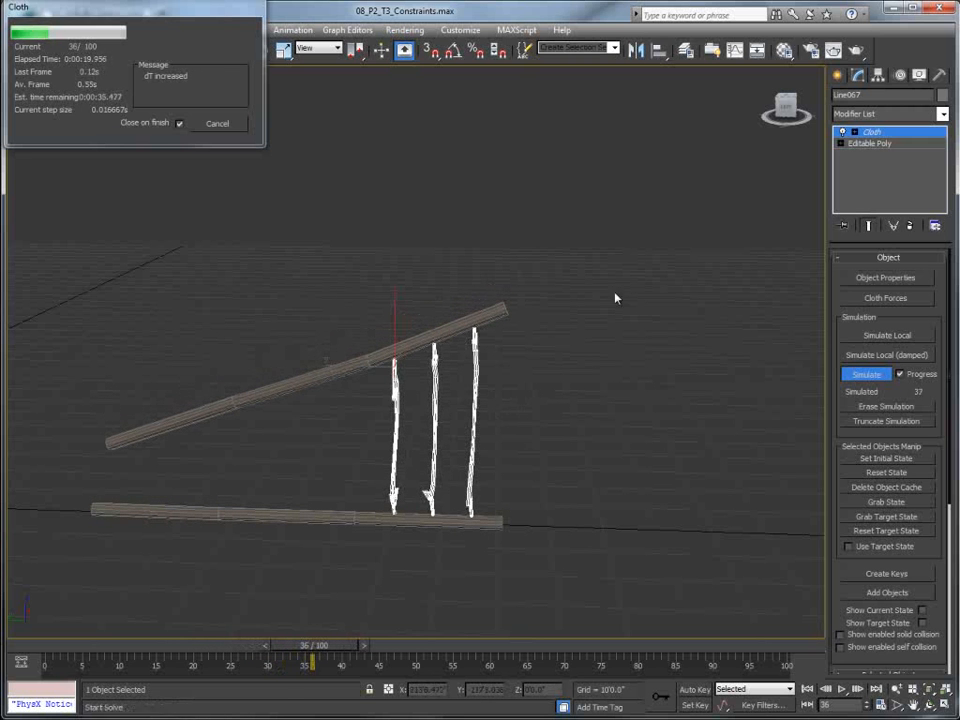
click(211, 125)
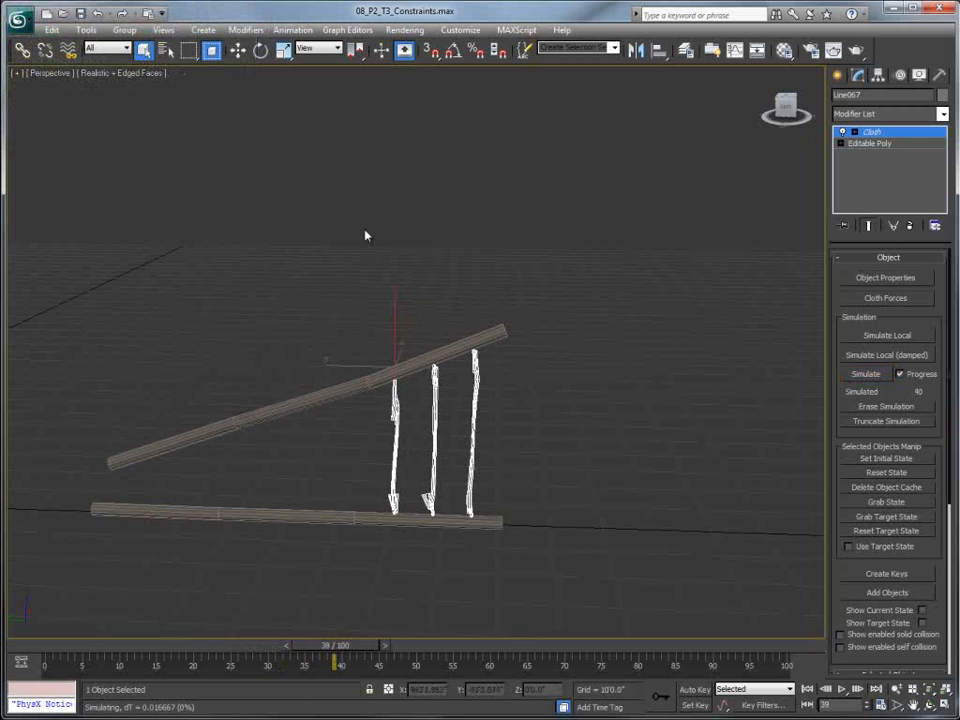
alt+middle_drag(461, 305, 360, 400)
drag(328, 655, 360, 648)
- Restore the 08 Final scene state and scrub the suspension collapse from frame 0 to frame 27
right_click(556, 278)
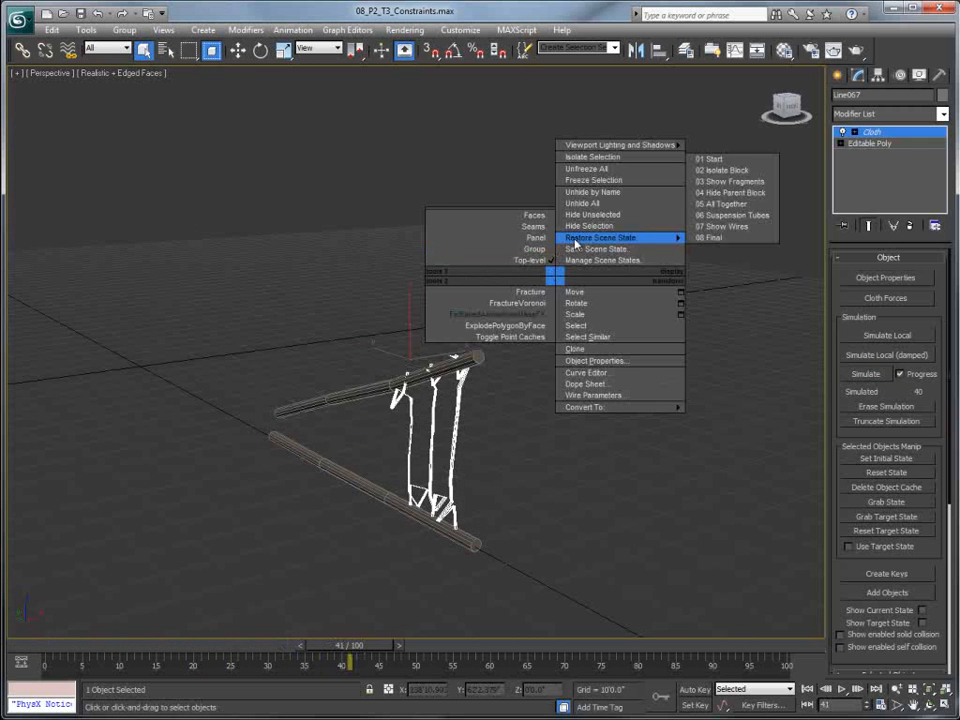
click(720, 240)
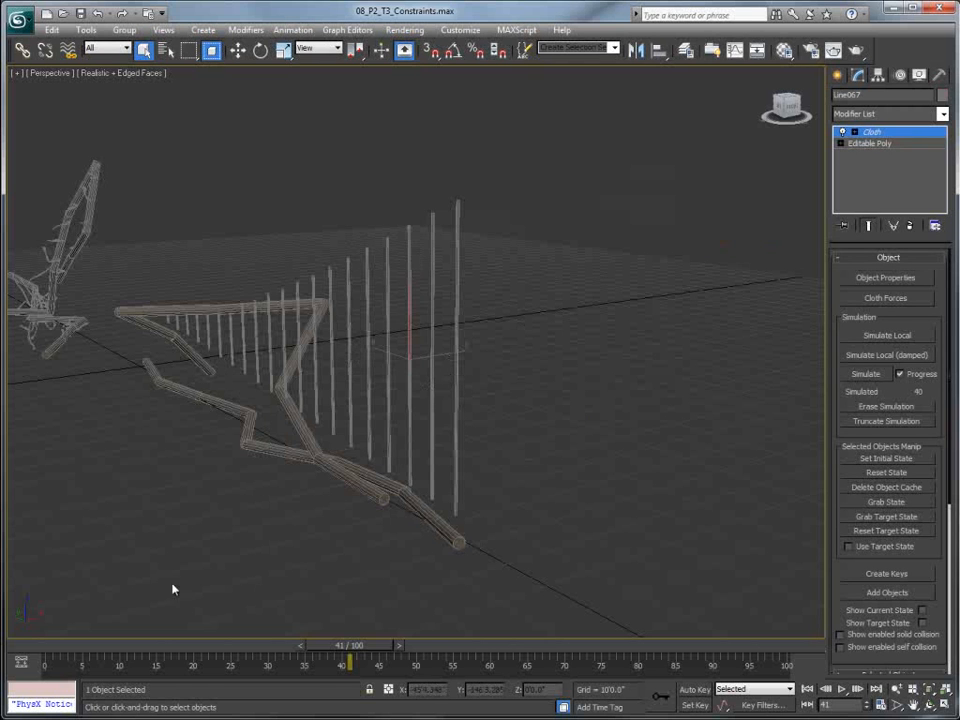
drag(332, 647, 42, 642)
alt+middle_drag(234, 487, 364, 525)
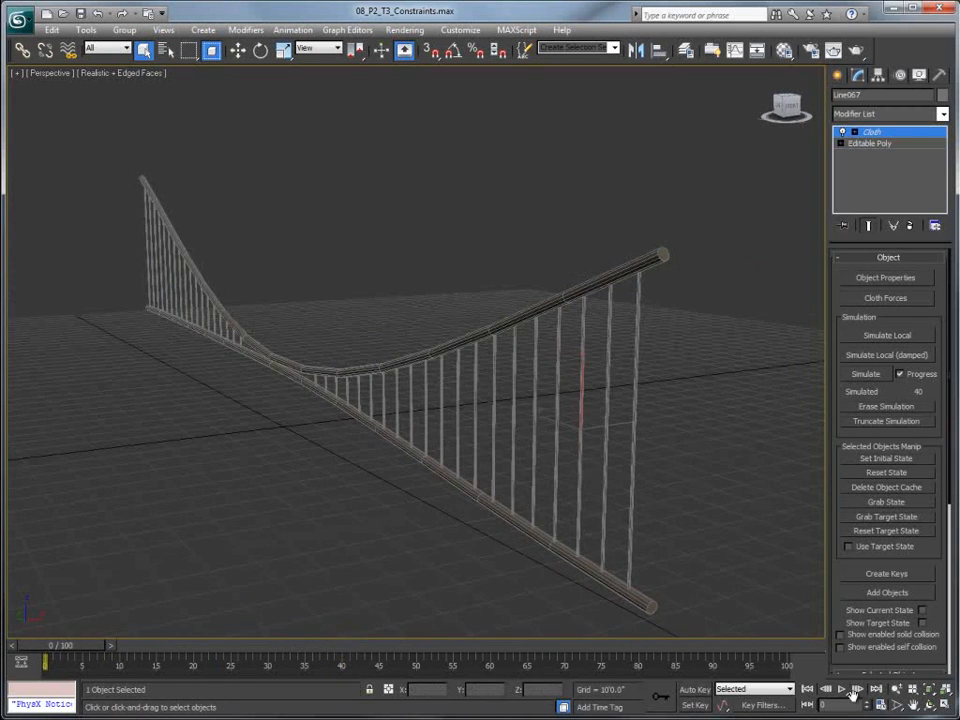
drag(60, 645, 117, 645)
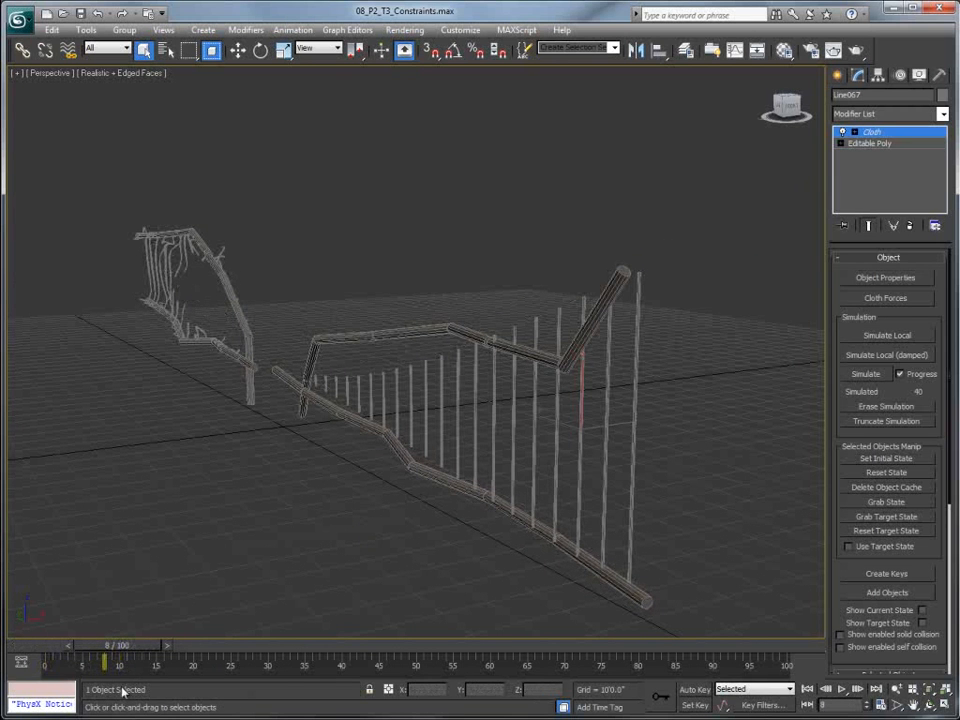
drag(124, 650, 265, 650)
- Run the cloth simulation for the wire at the near end of the bridge and rewind the timeline to frame 0
click(632, 450)
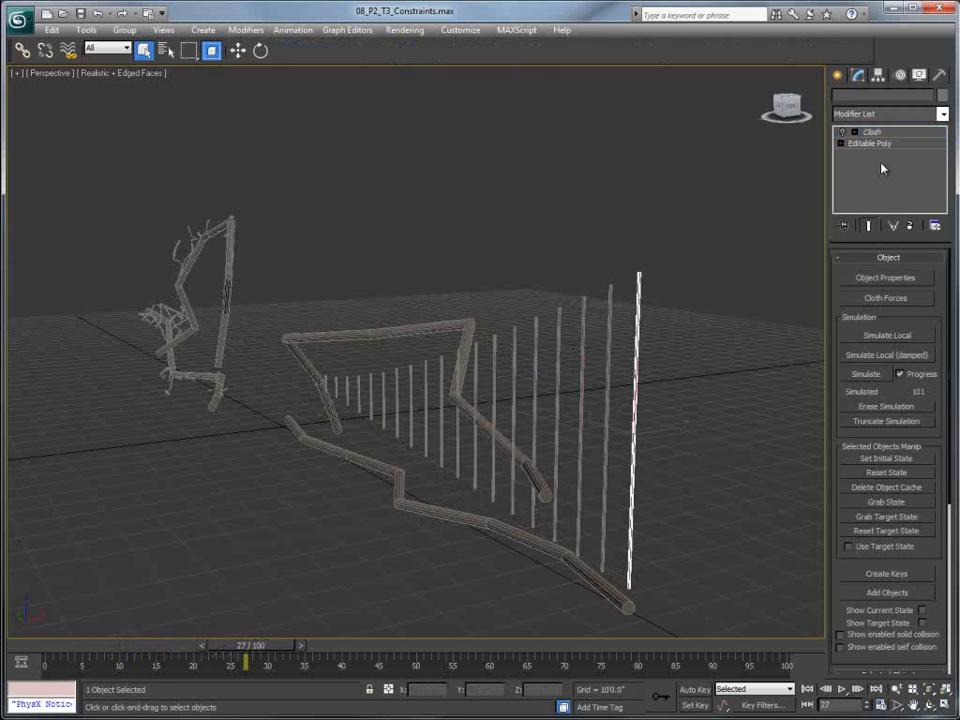
click(866, 373)
drag(250, 647, 14, 636)
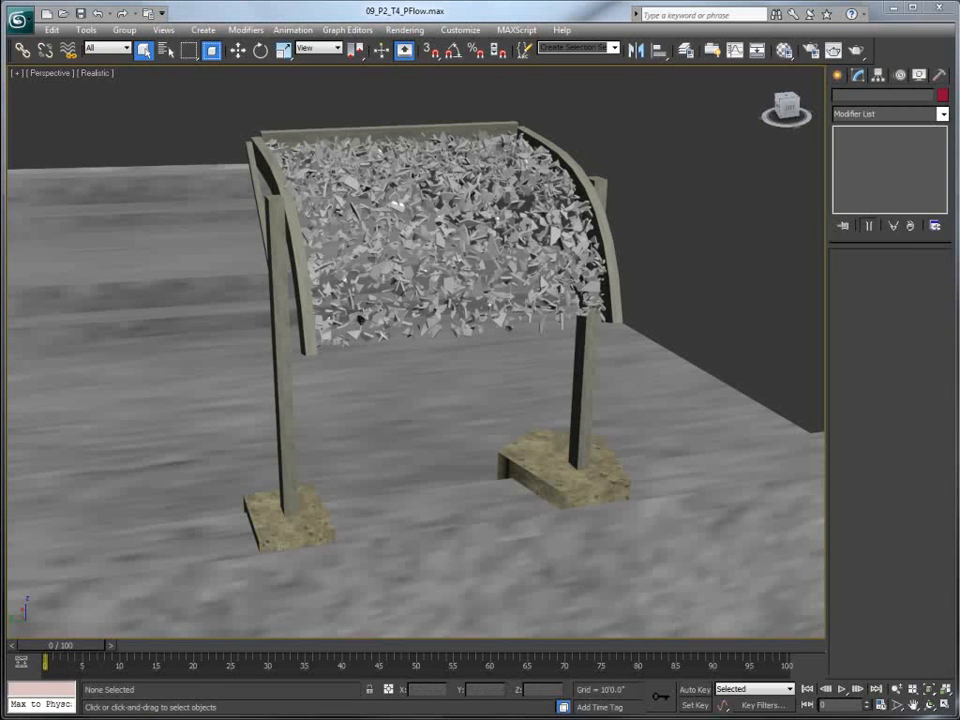
- Rewind the timeline to frame 0, open Particle View, and place and shorten it so the canopy and time slider stay accessible
drag(417, 648, 58, 647)
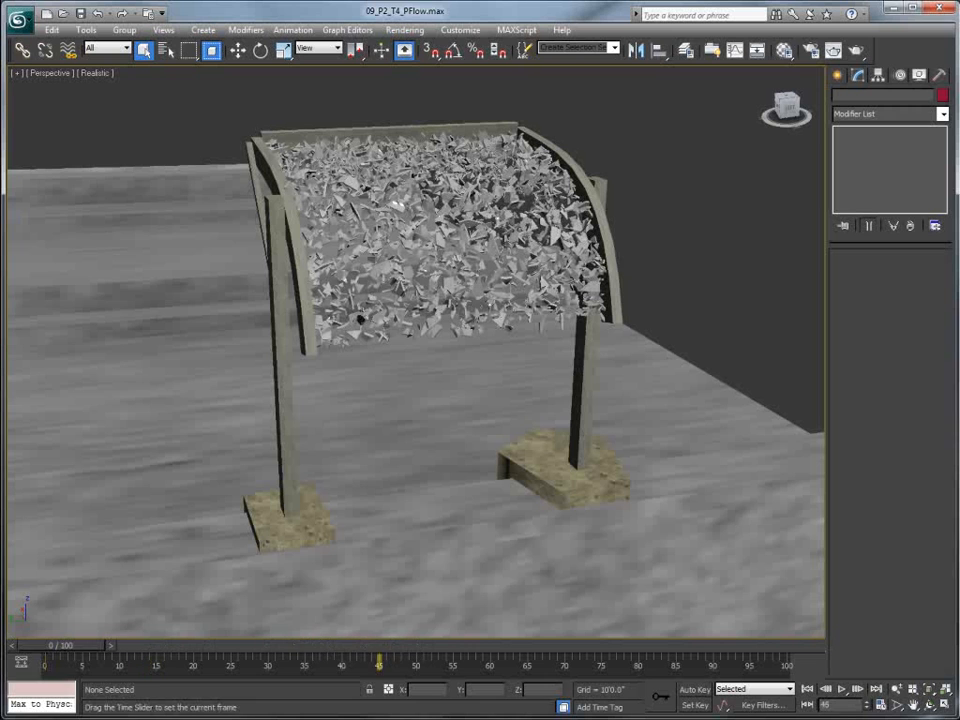
click(345, 29)
click(355, 182)
drag(555, 80, 140, 66)
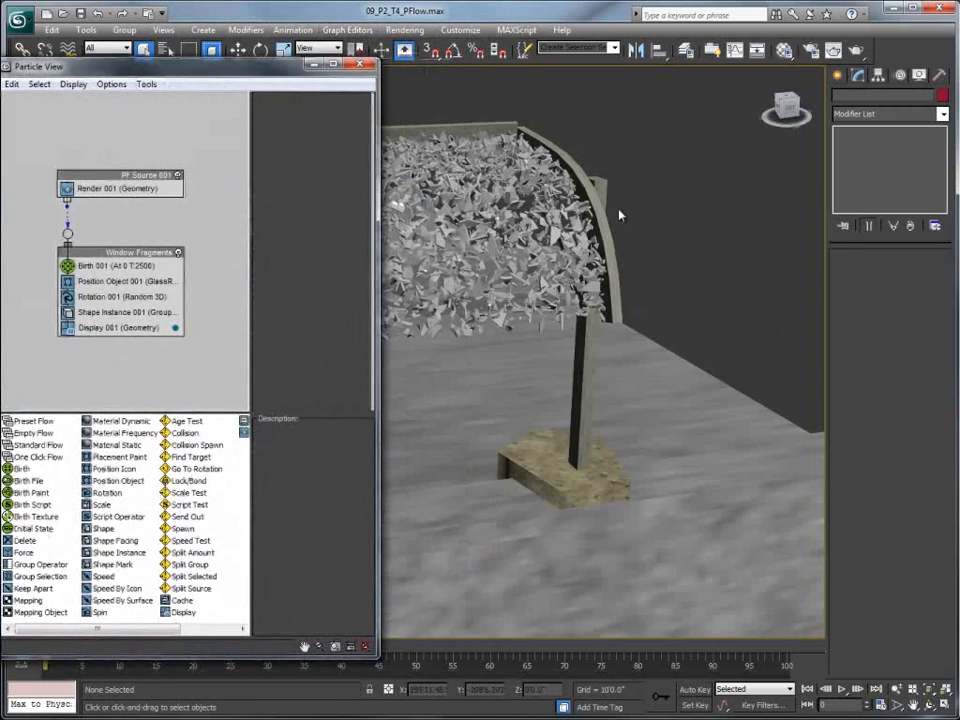
scroll(690, 213, up, 1)
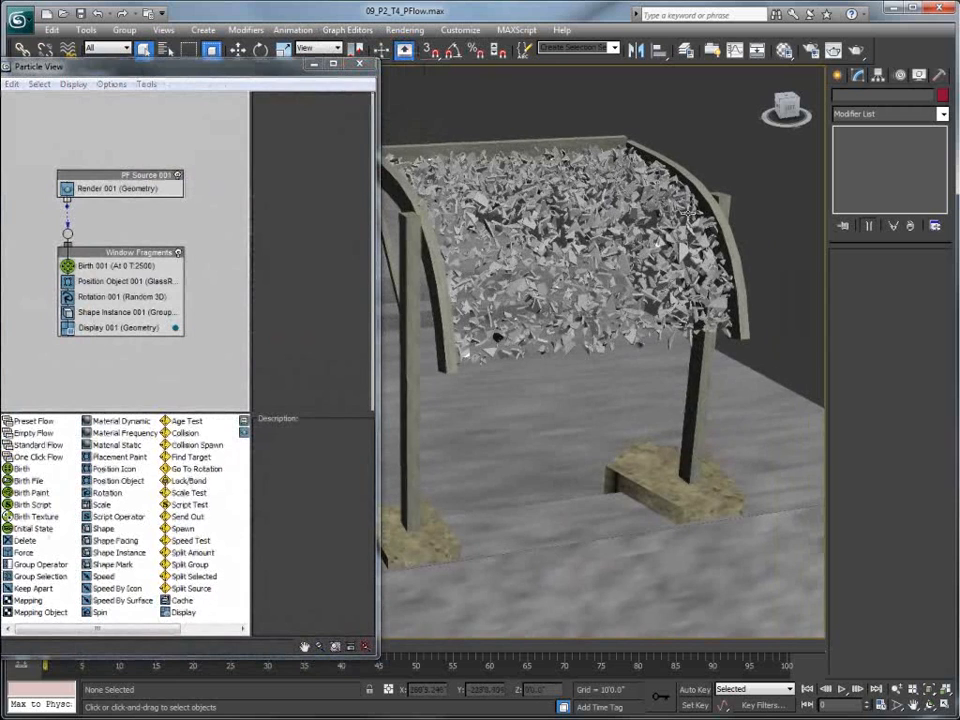
scroll(690, 220, down, 4)
scroll(690, 218, up, 5)
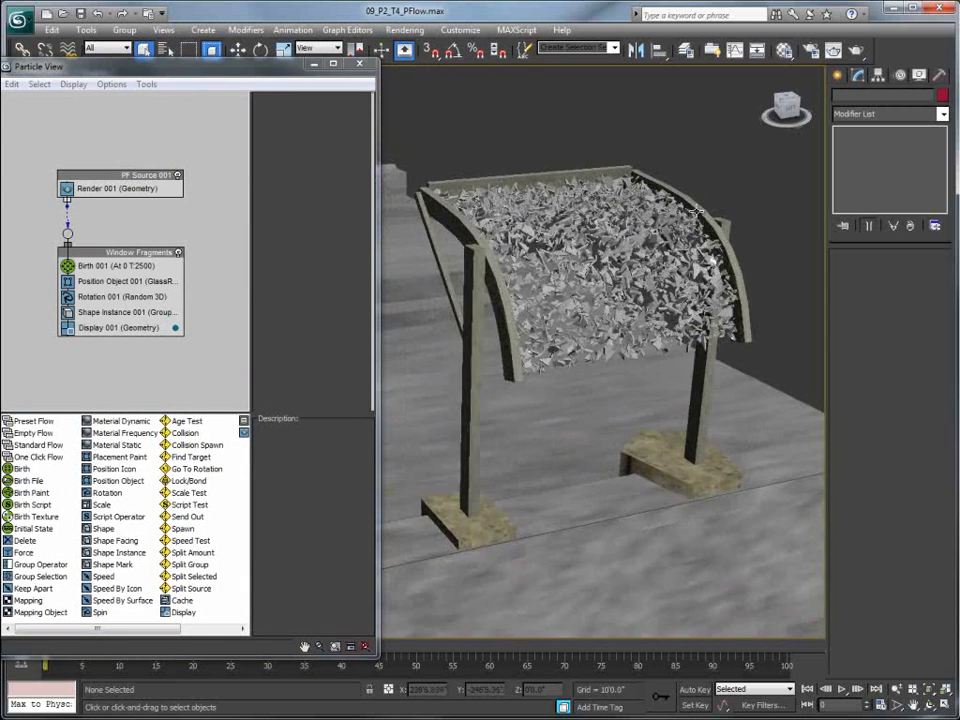
alt+middle_drag(690, 218, 658, 224)
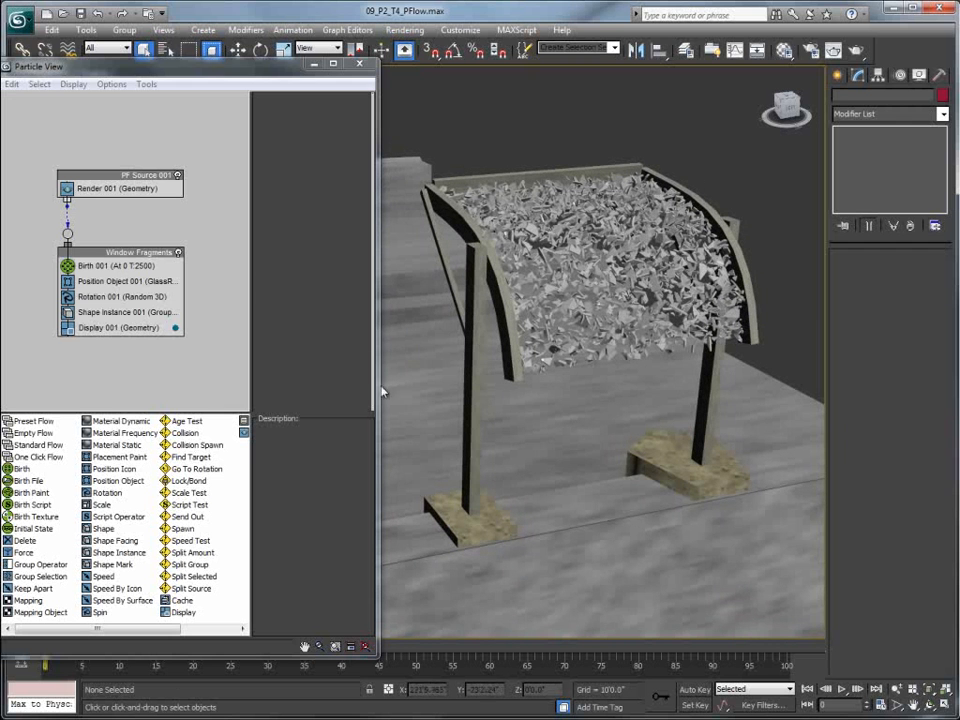
drag(123, 655, 72, 638)
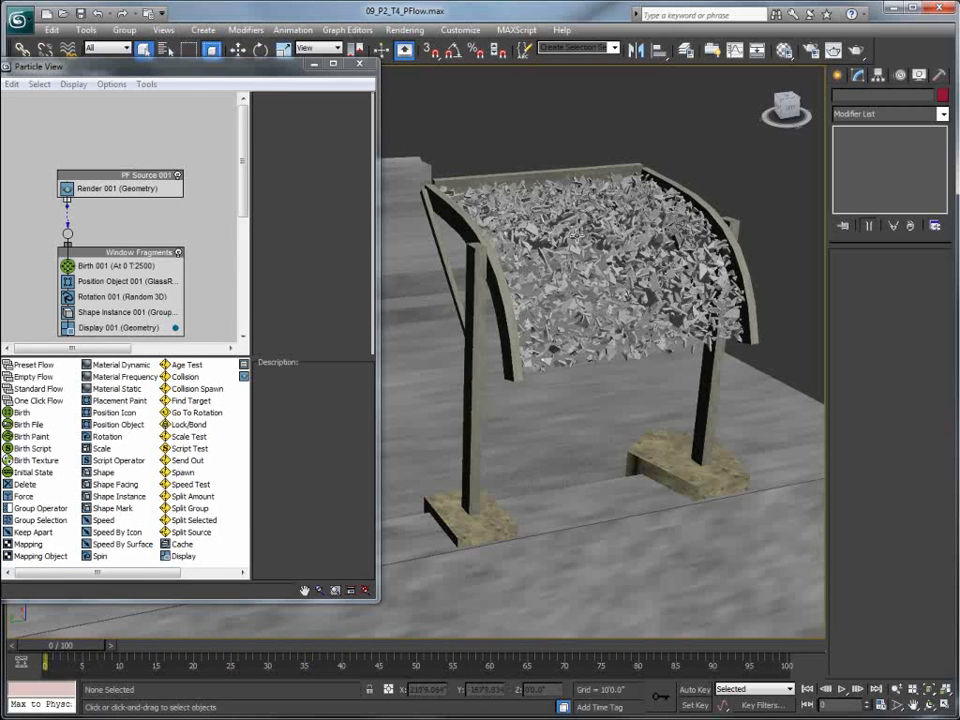
- Set the Birth amount to 250 and add a Speed operator with Random 3D direction after Rotation in the Window Fragments event
click(134, 268)
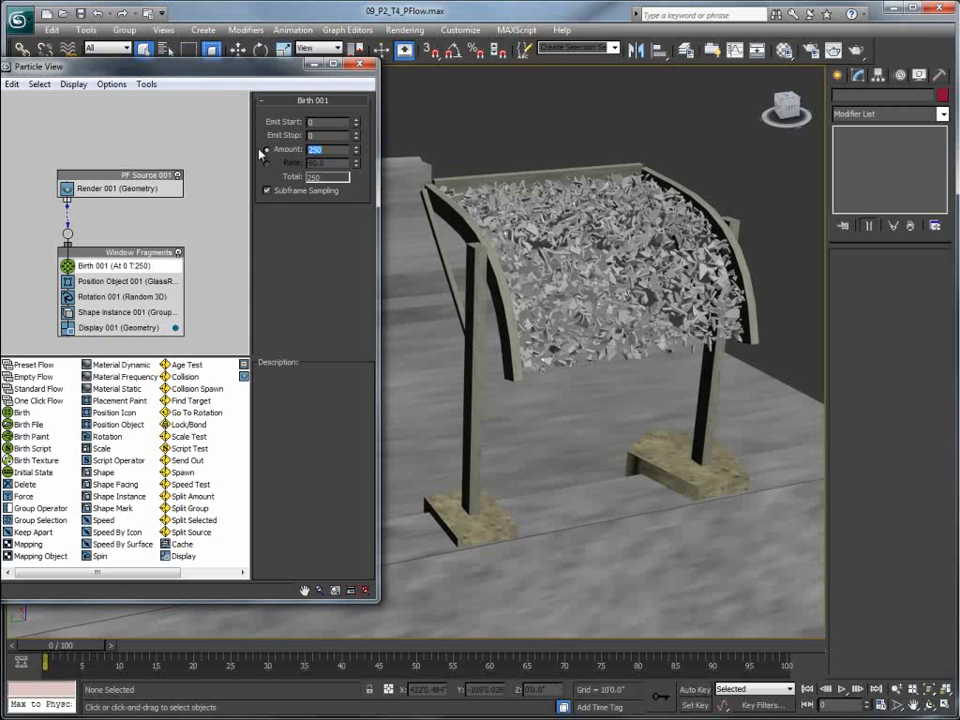
key(Return)
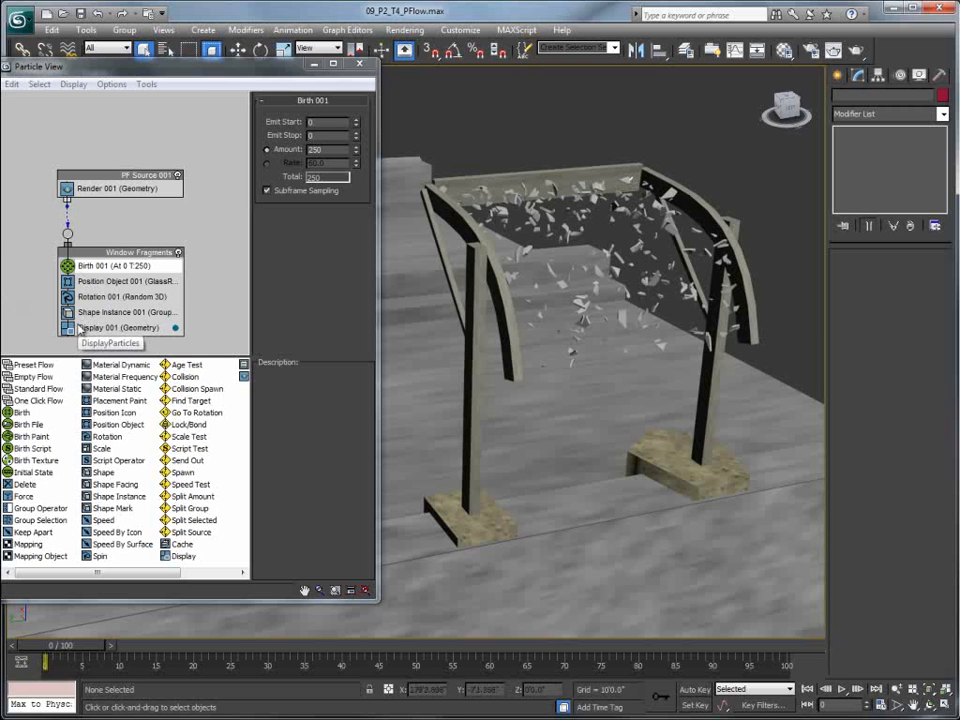
drag(103, 520, 126, 312)
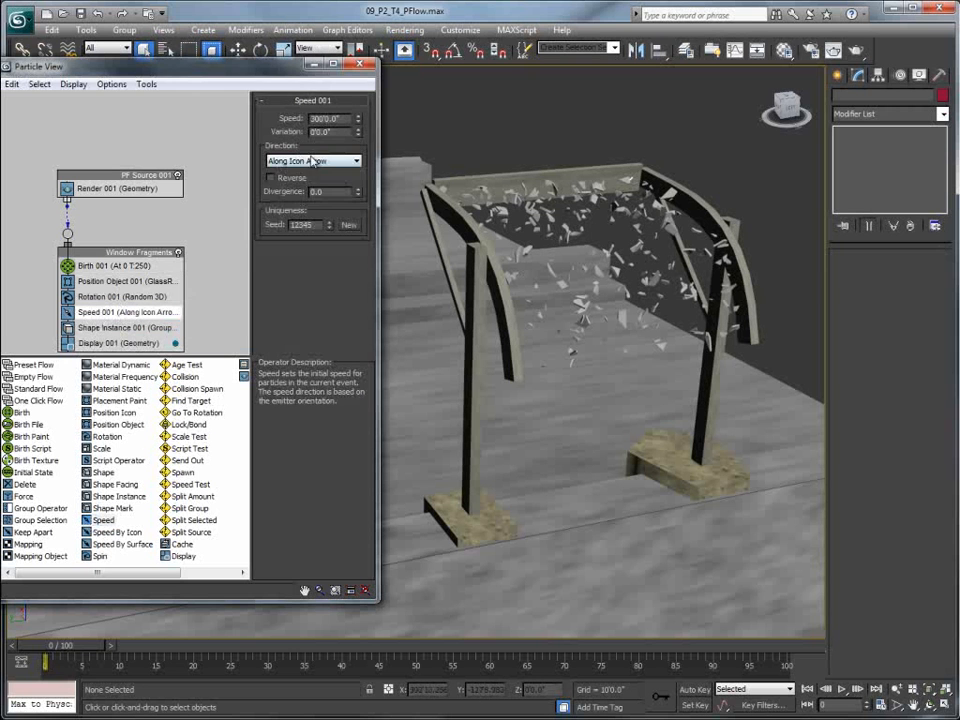
click(315, 160)
click(300, 204)
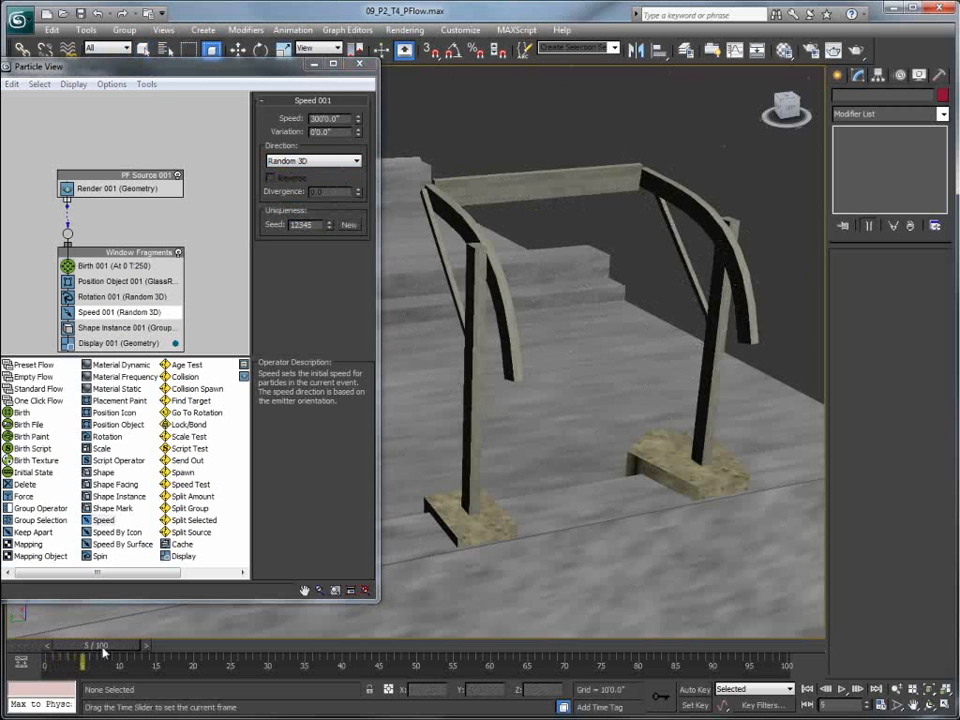
click(806, 689)
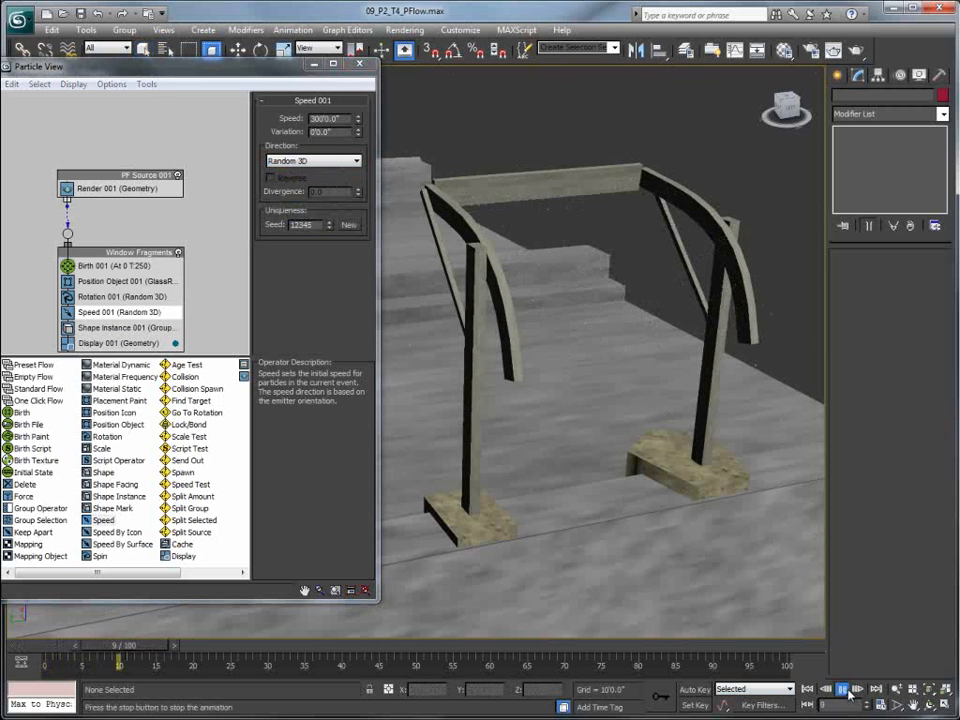
- Set the Speed operator's speed to 50 feet and its variation to 25 feet, and preview the scattering fragments
double_click(338, 119)
text(50)
key(Return)
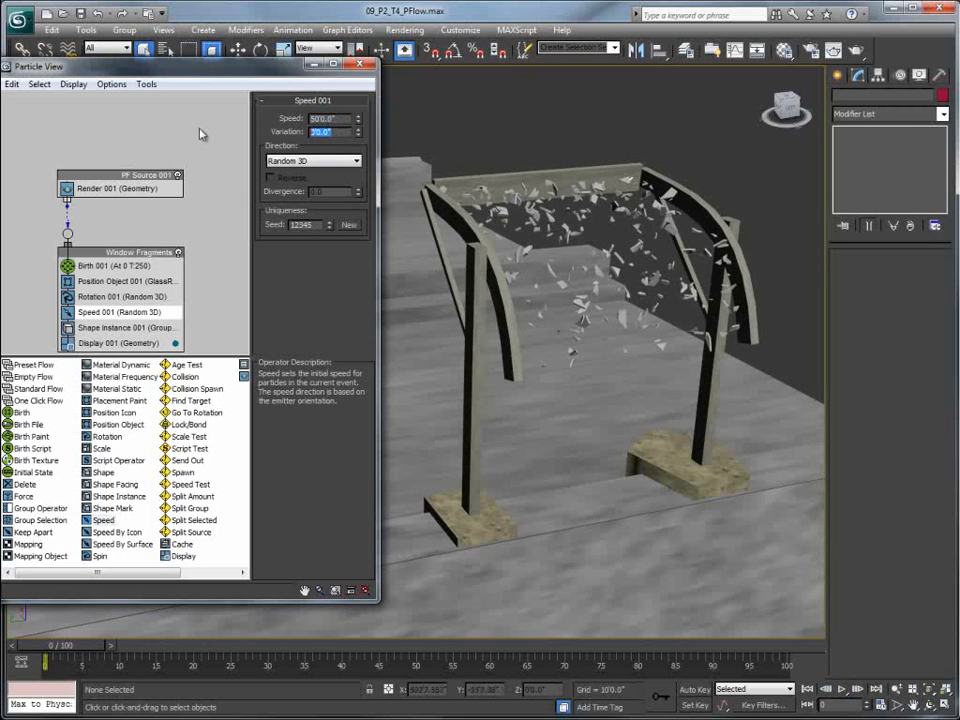
text(25)
key(Return)
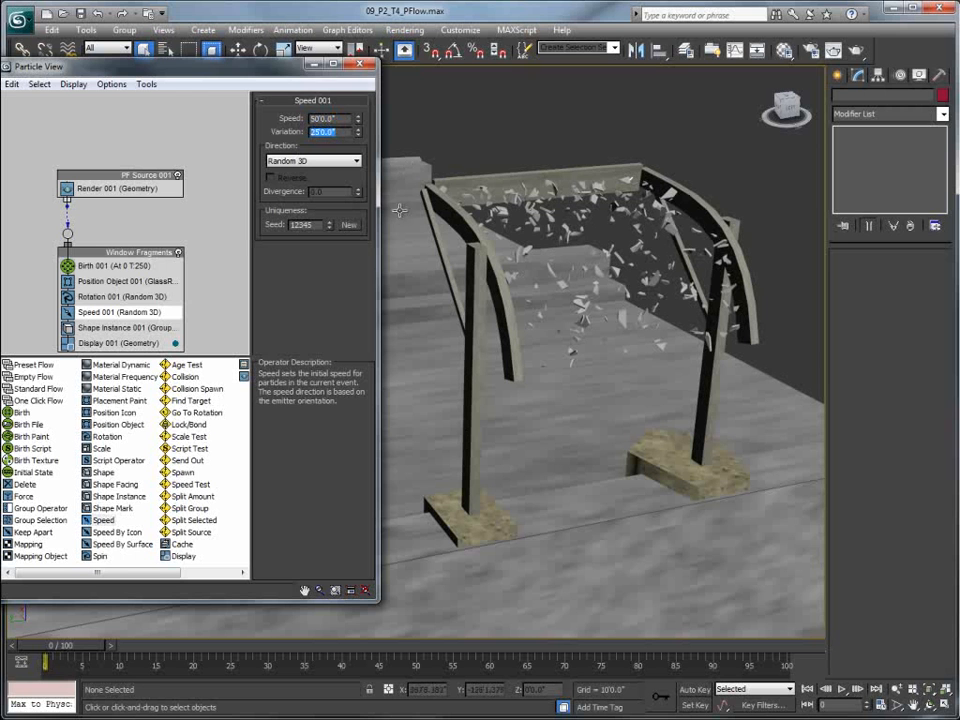
click(842, 689)
click(842, 689)
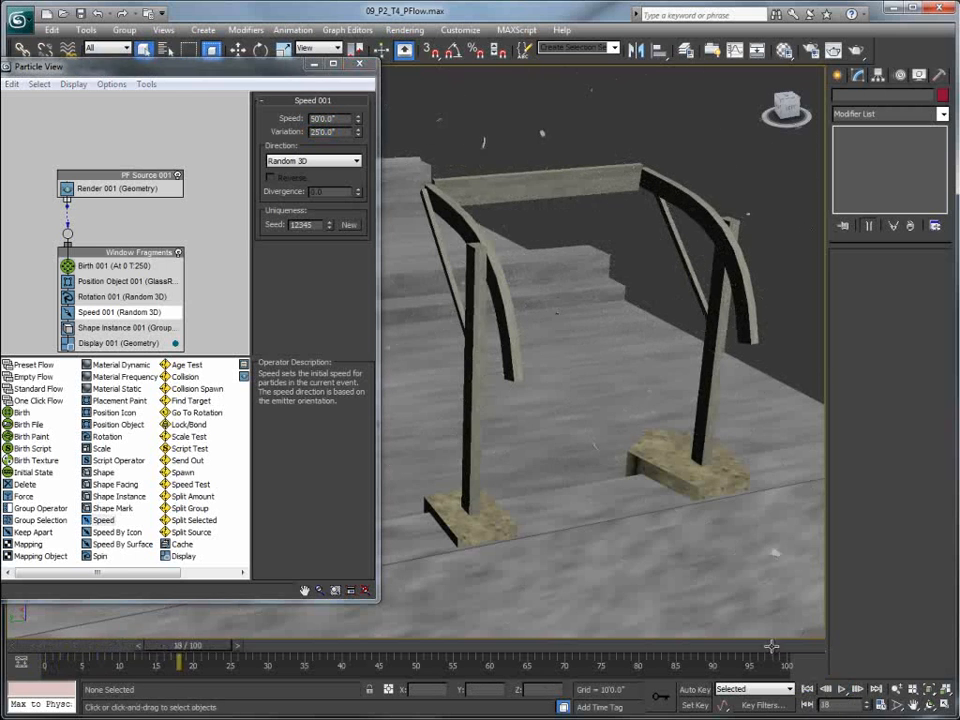
- Replay the fragment explosion from frame 0 in a wider view of the canopy and bridge base
scroll(618, 425, down, 6)
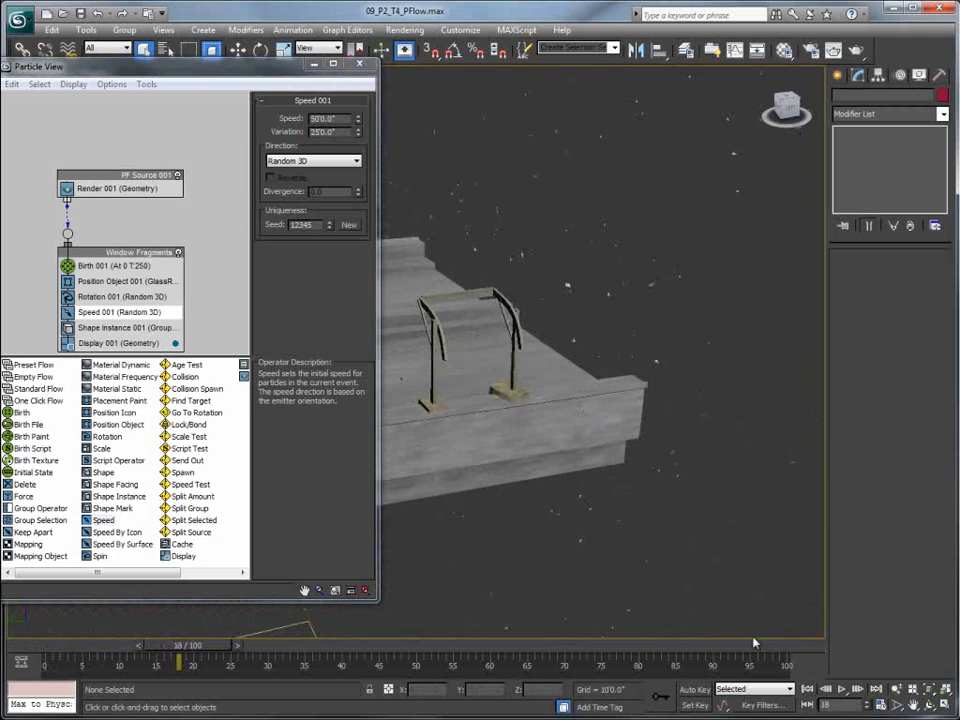
alt+middle_drag(710, 563, 700, 540)
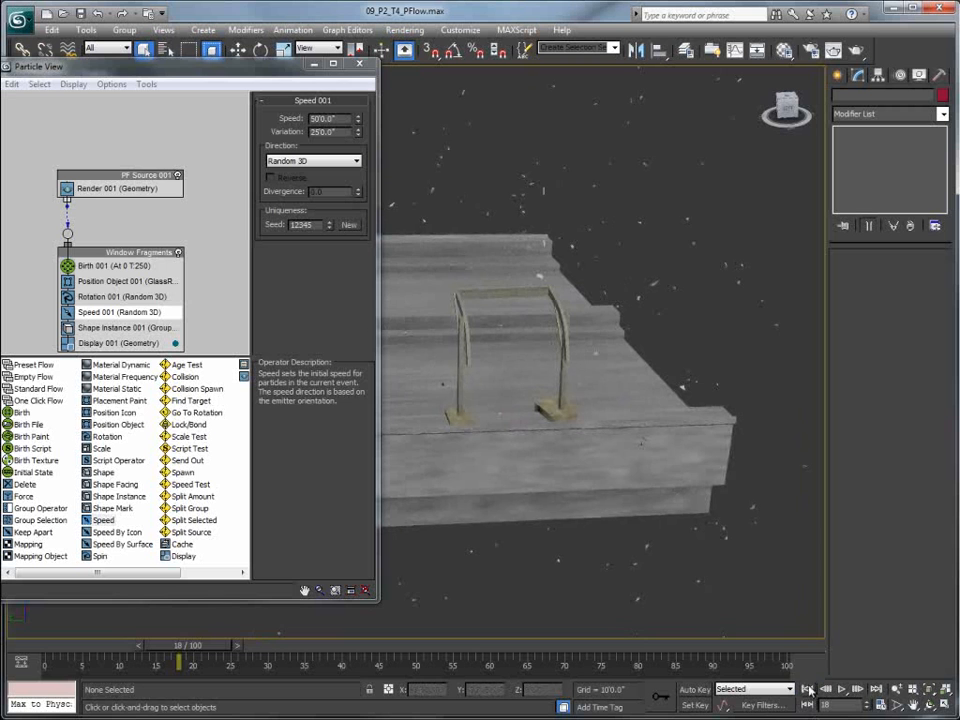
click(842, 690)
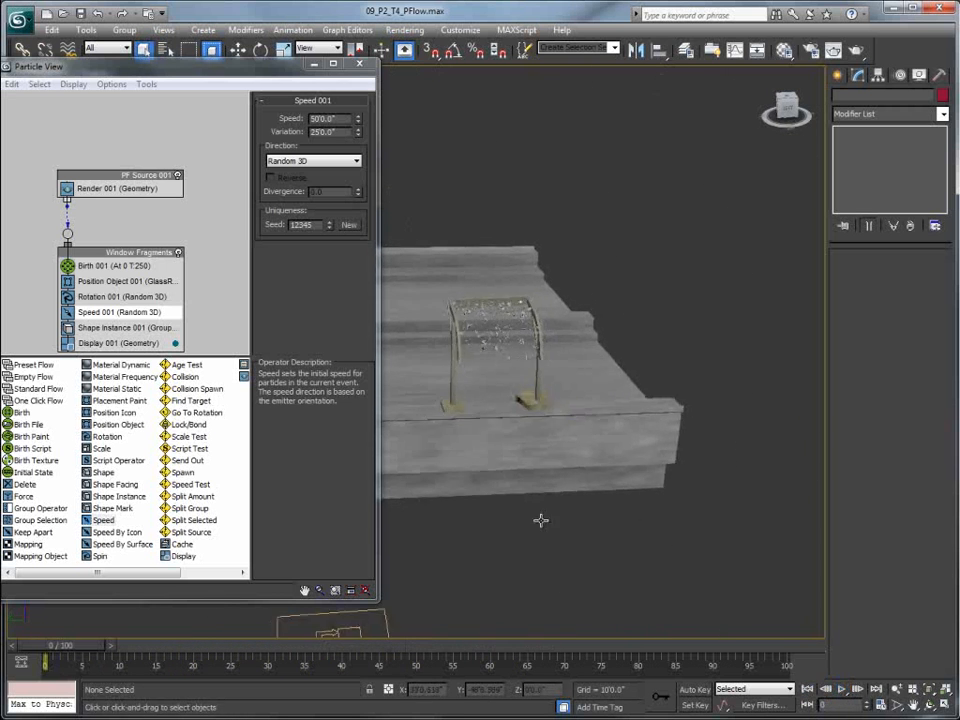
alt+middle_drag(540, 520, 620, 550)
click(845, 690)
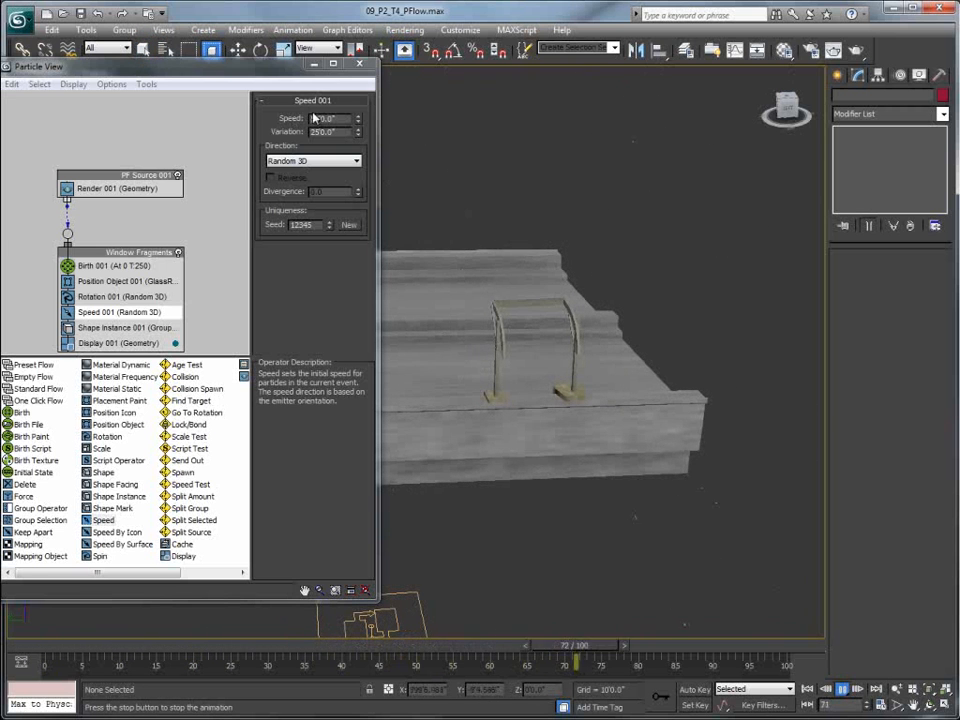
click(842, 690)
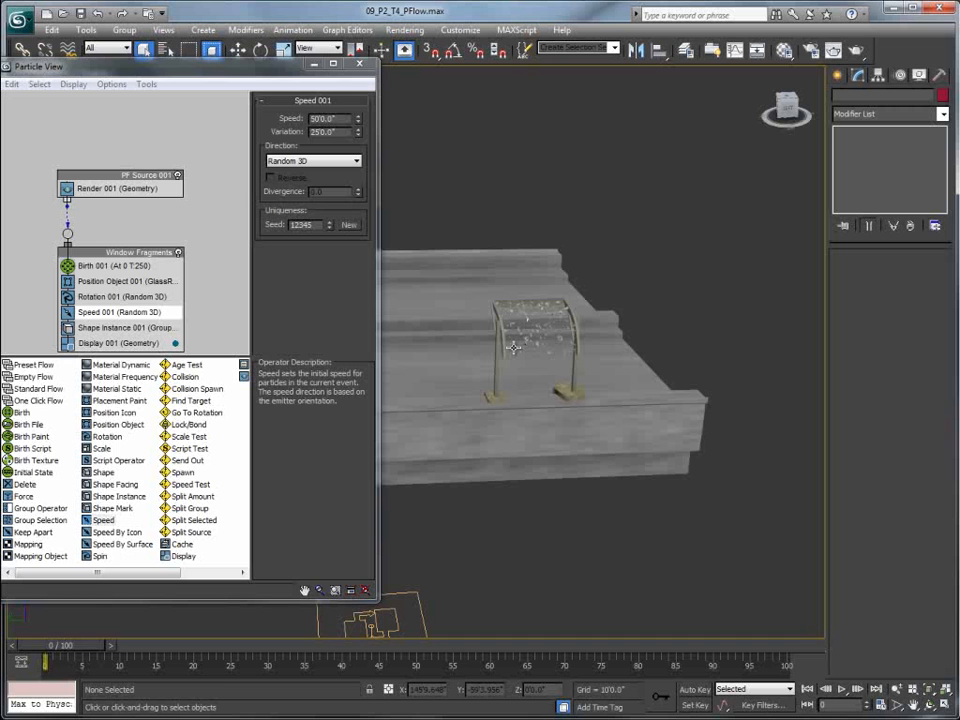
- Create a Drag force space warp in the empty space beside the end of the bridge base
click(839, 76)
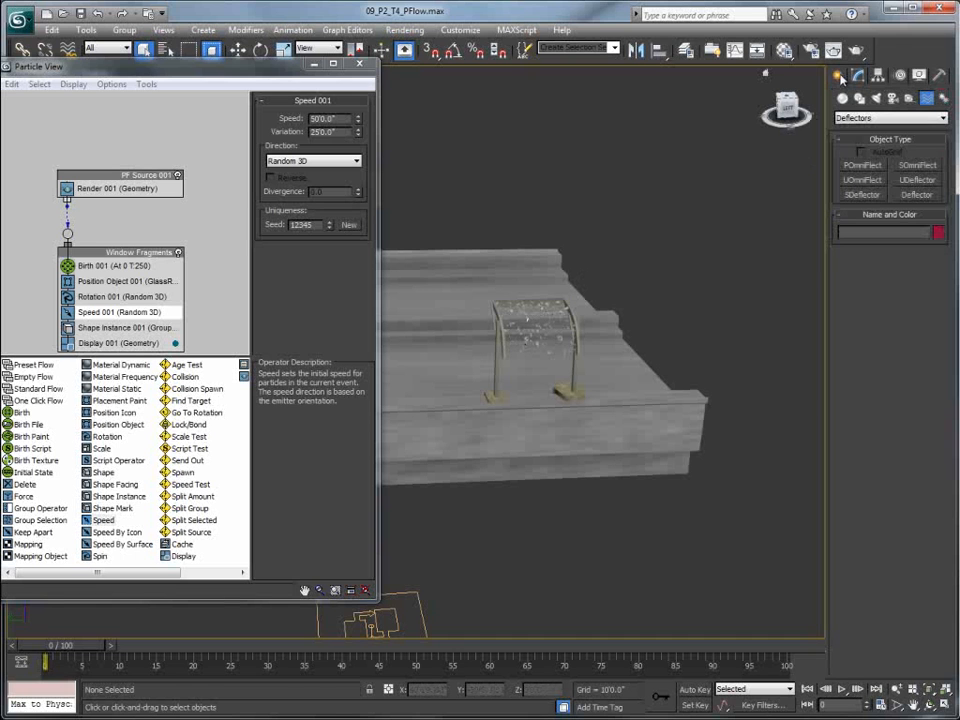
click(872, 118)
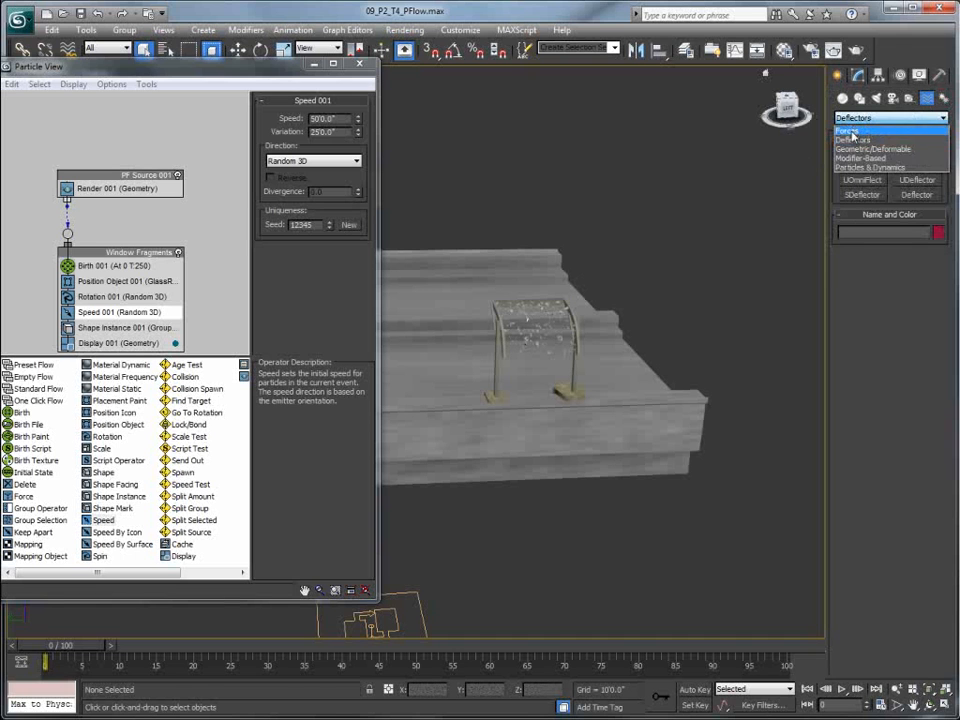
click(864, 127)
click(916, 180)
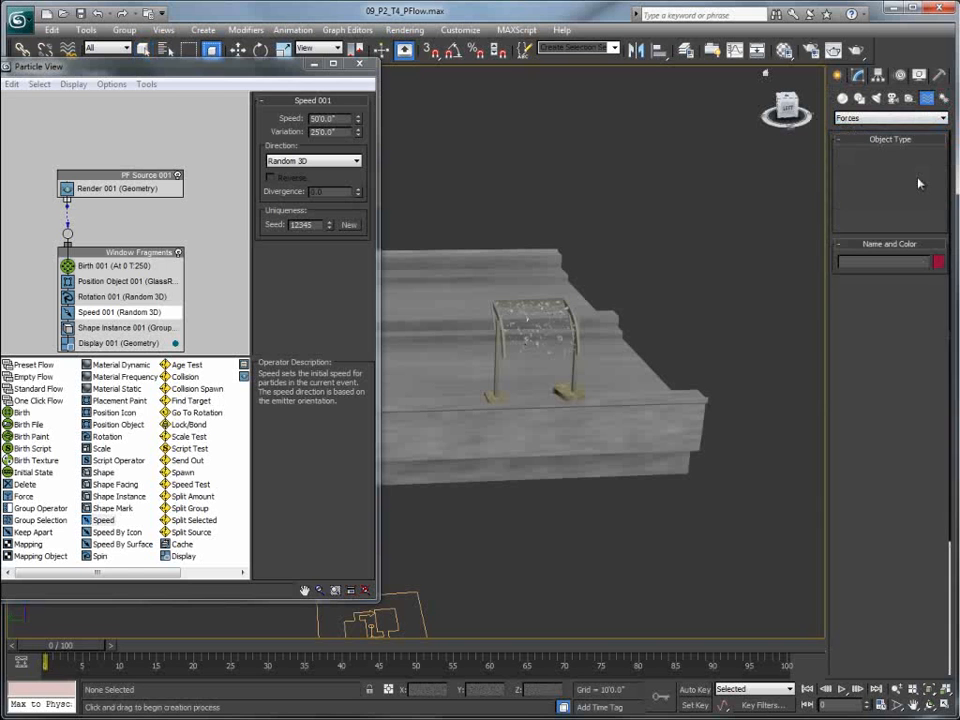
click(738, 394)
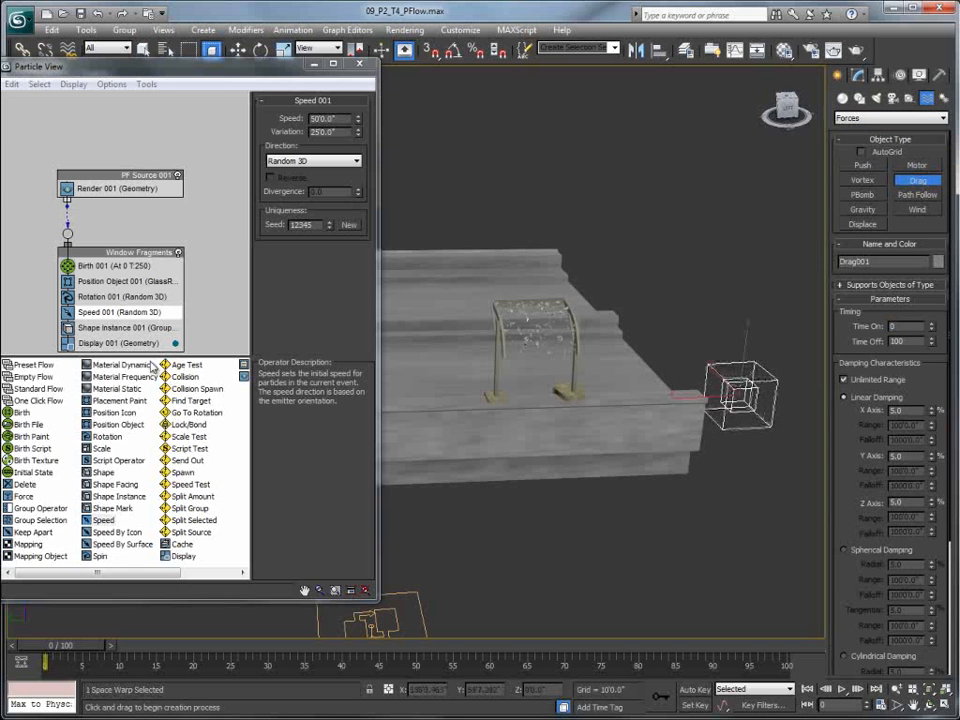
- Add a Force operator below Speed in the Window Fragments event and assign the Drag space warp to it
drag(22, 496, 104, 329)
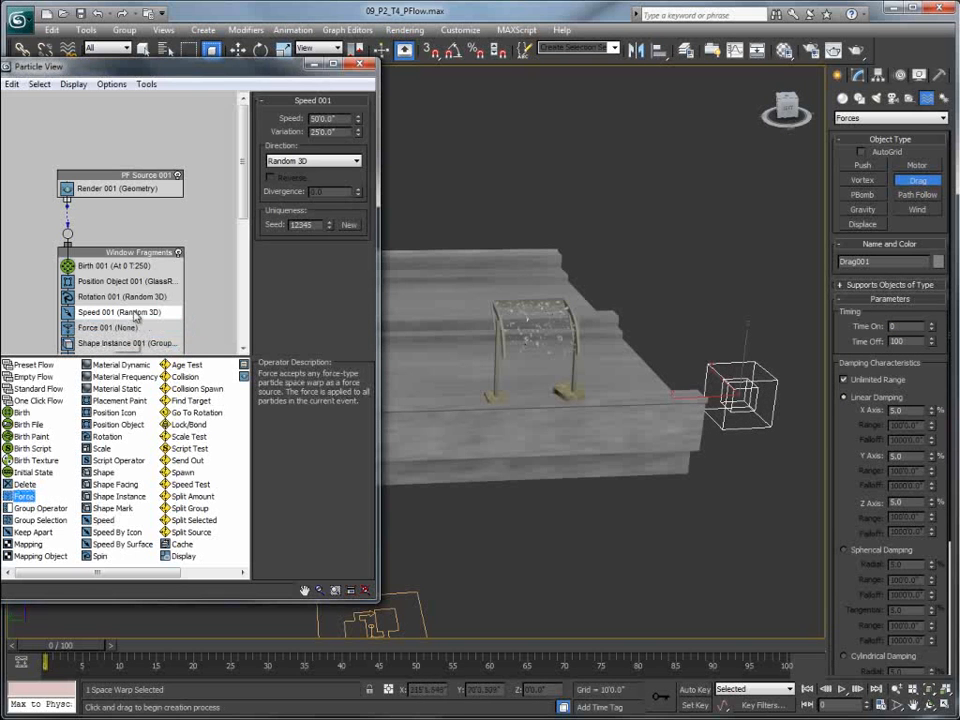
click(105, 328)
click(276, 184)
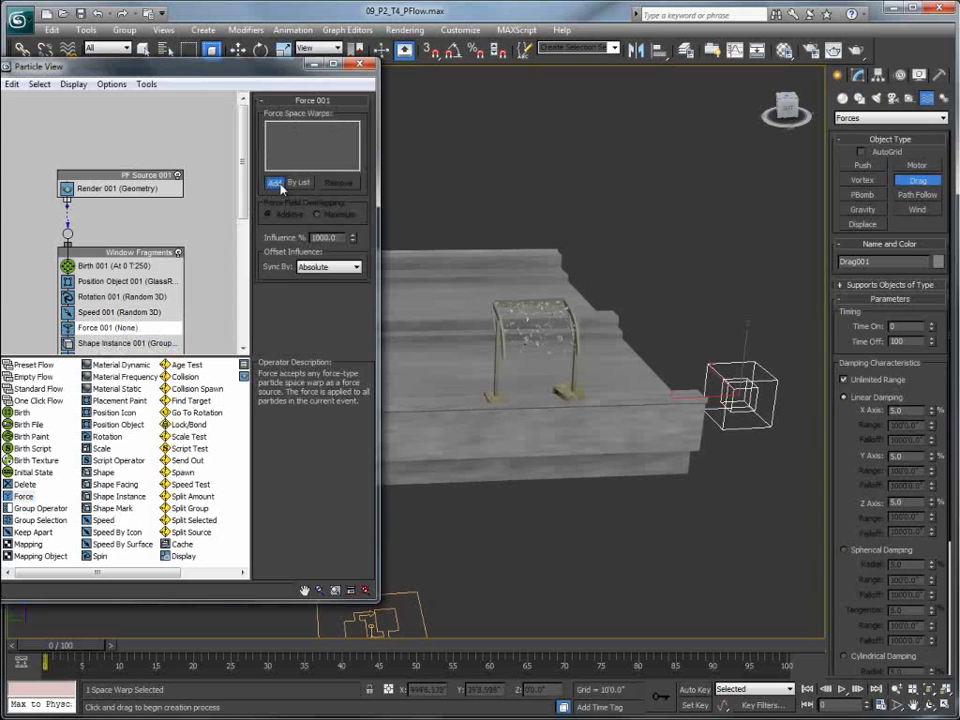
click(752, 384)
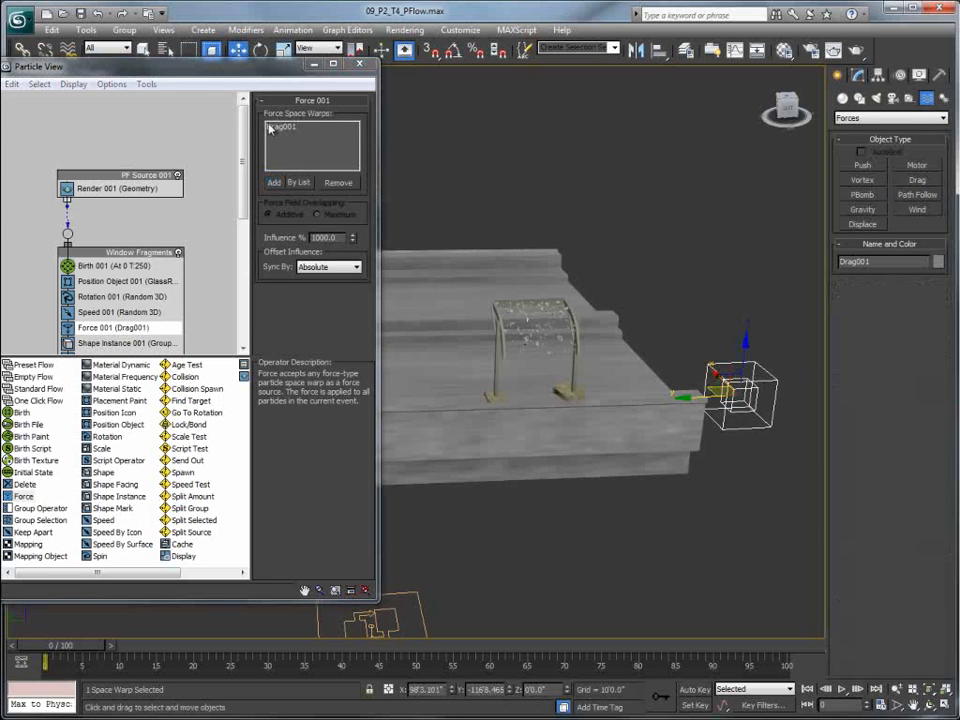
- Play the fragments with drag applied, rewind, and set the drag Force operator's influence to 2000%
click(843, 690)
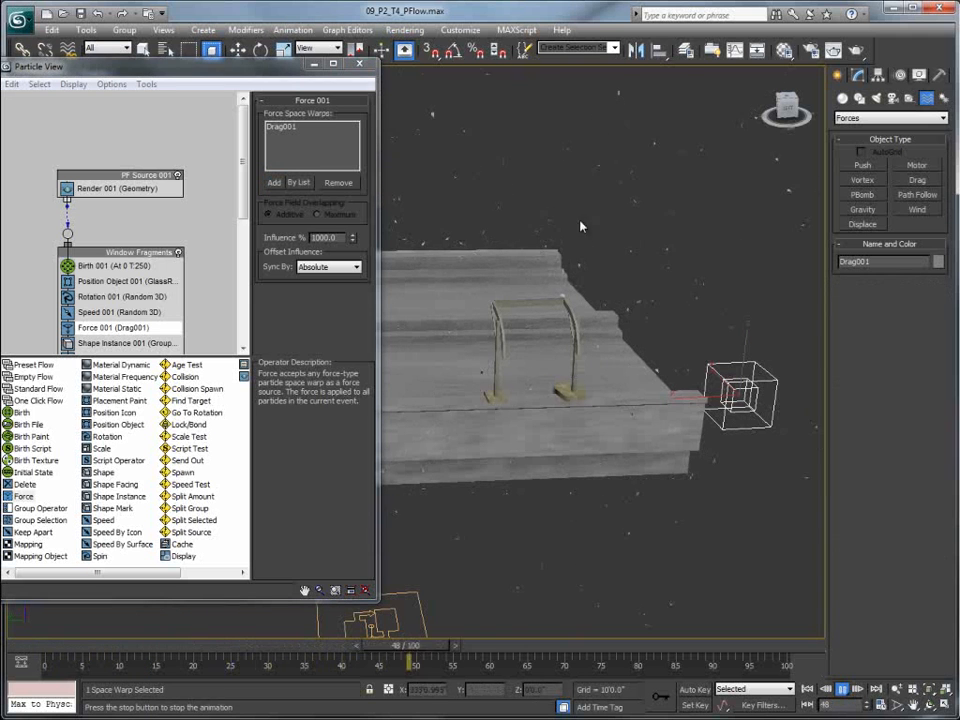
key(Home)
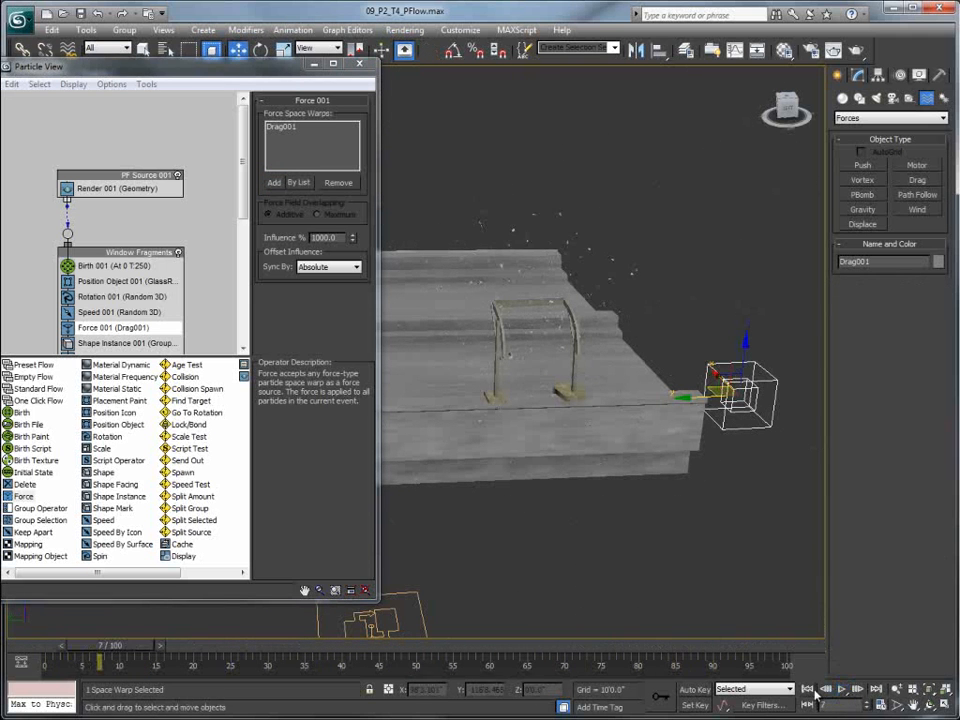
click(232, 224)
text(2000)
key(Return)
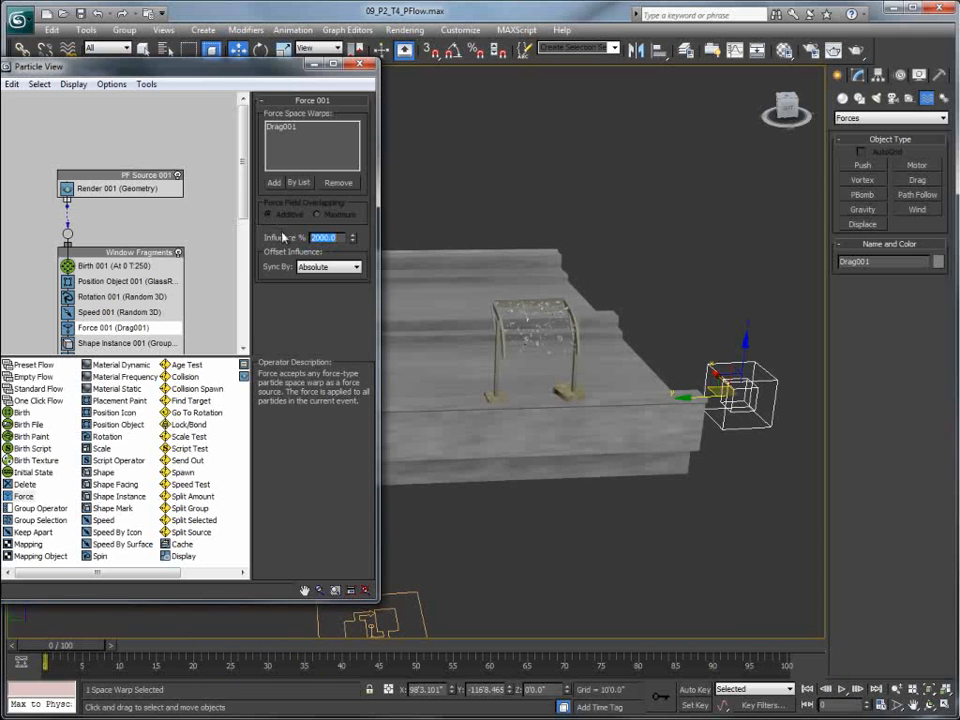
- Replay the fragment animation repeatedly from frame 0 to judge how strongly the drag slows the shards
click(842, 689)
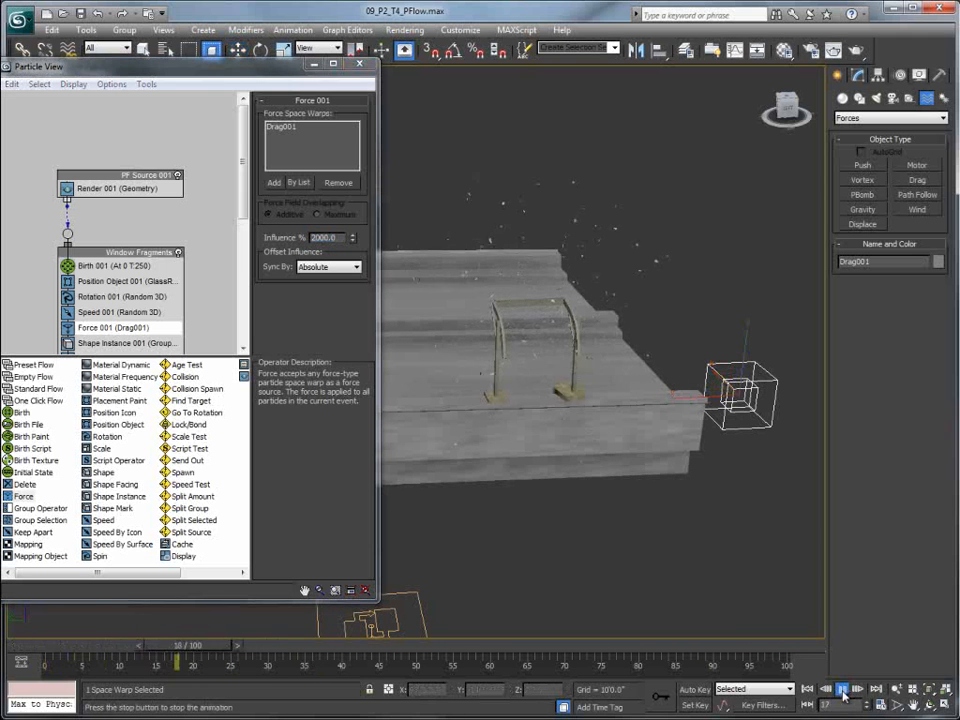
click(842, 689)
click(807, 689)
click(842, 689)
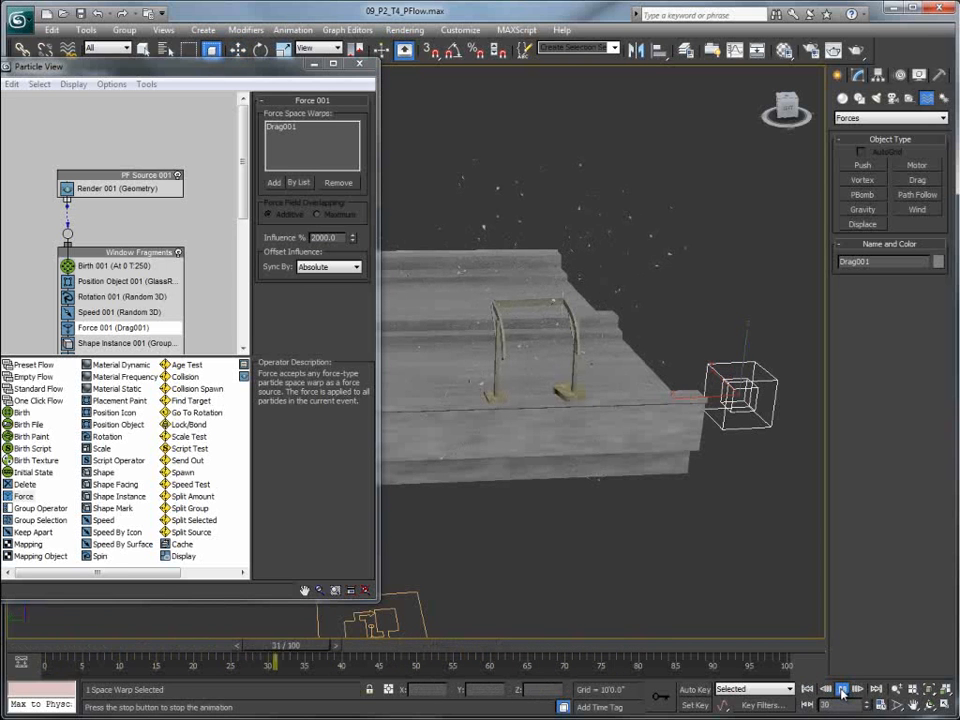
click(842, 689)
click(807, 689)
click(842, 689)
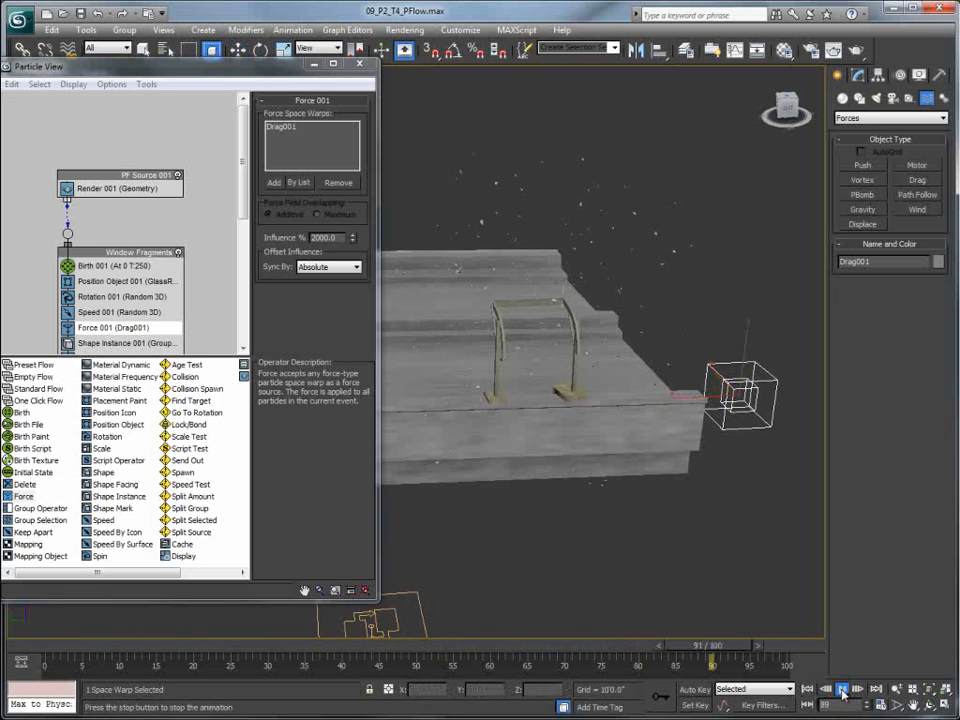
click(842, 689)
click(808, 689)
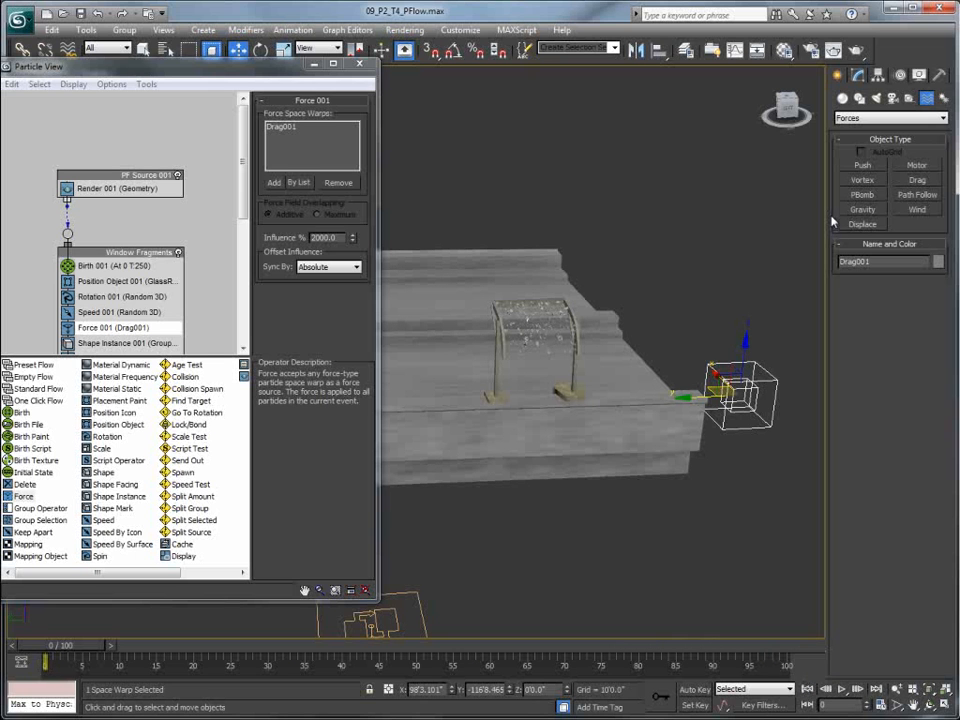
- Create a Gravity space warp beside the bridge base and assign it to a second Force operator below the drag force
click(865, 209)
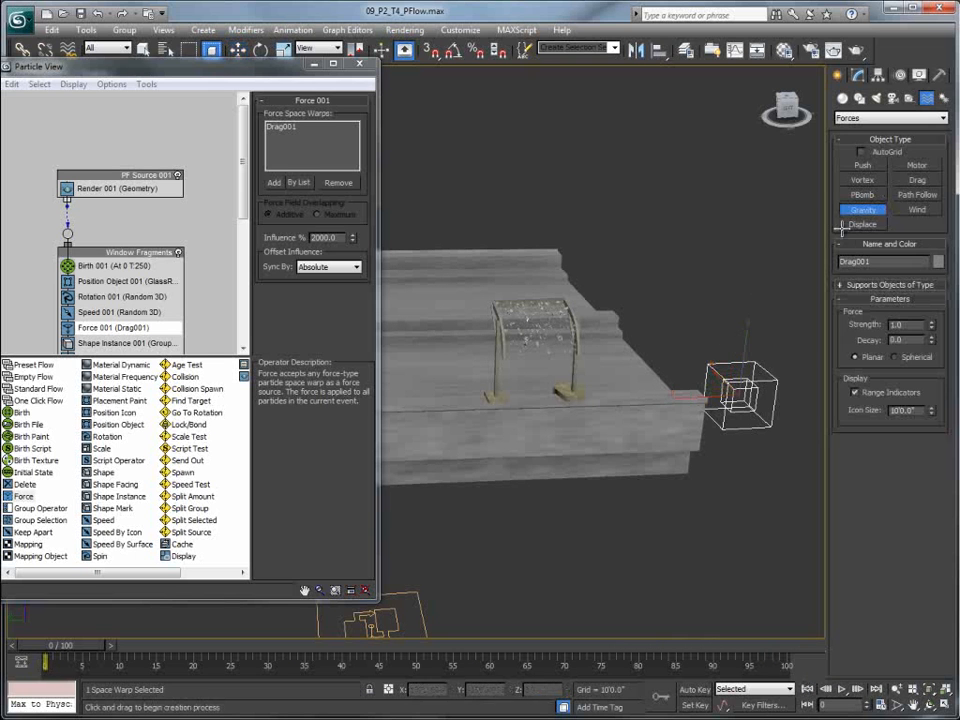
drag(697, 348, 728, 331)
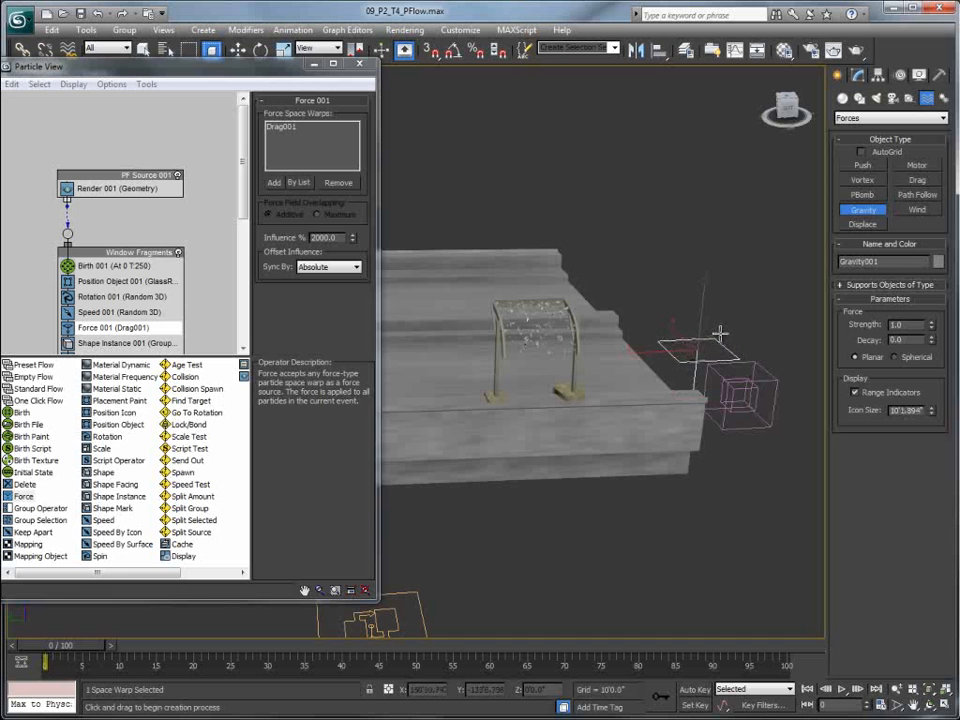
drag(24, 497, 107, 343)
click(107, 343)
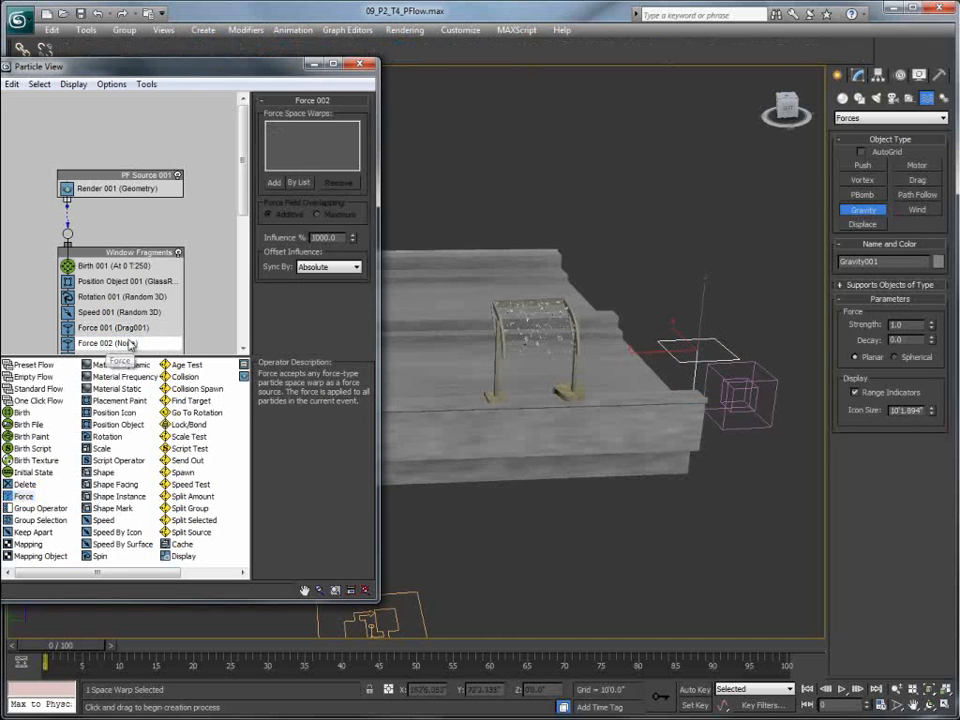
click(274, 182)
click(733, 356)
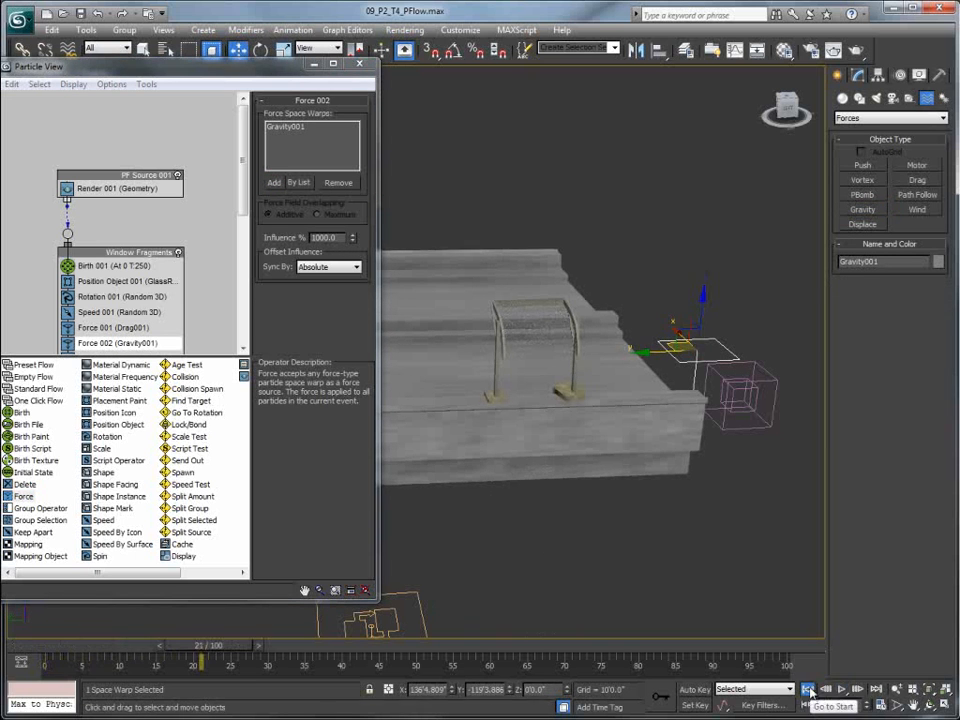
- Set the gravity Force operator's influence to 50% and replay the falling fragments from frame 0
double_click(326, 237)
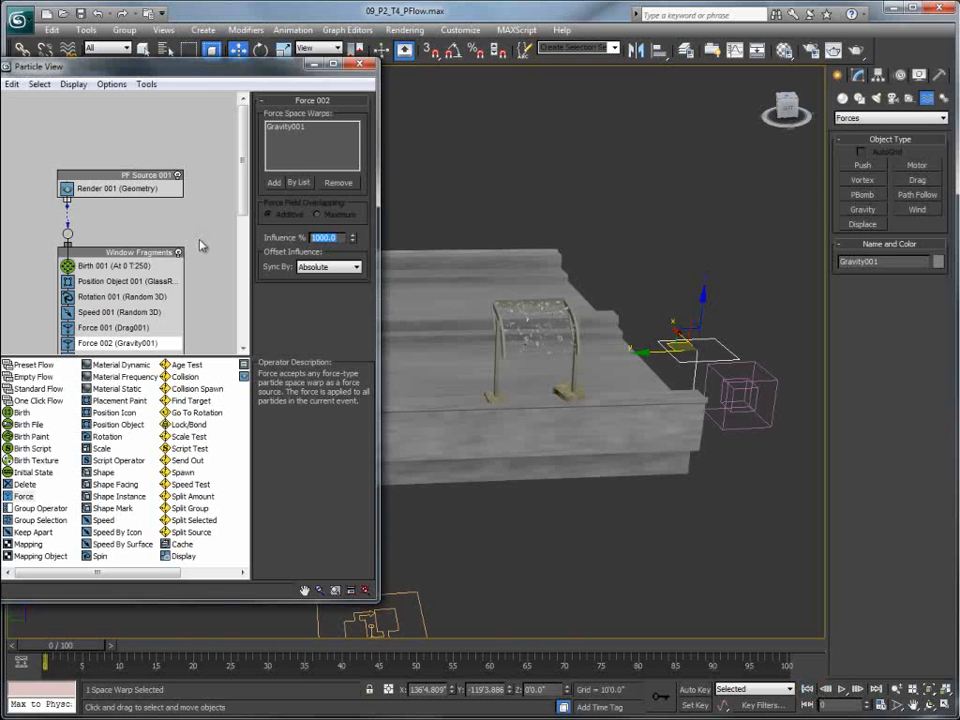
key(Return)
click(842, 689)
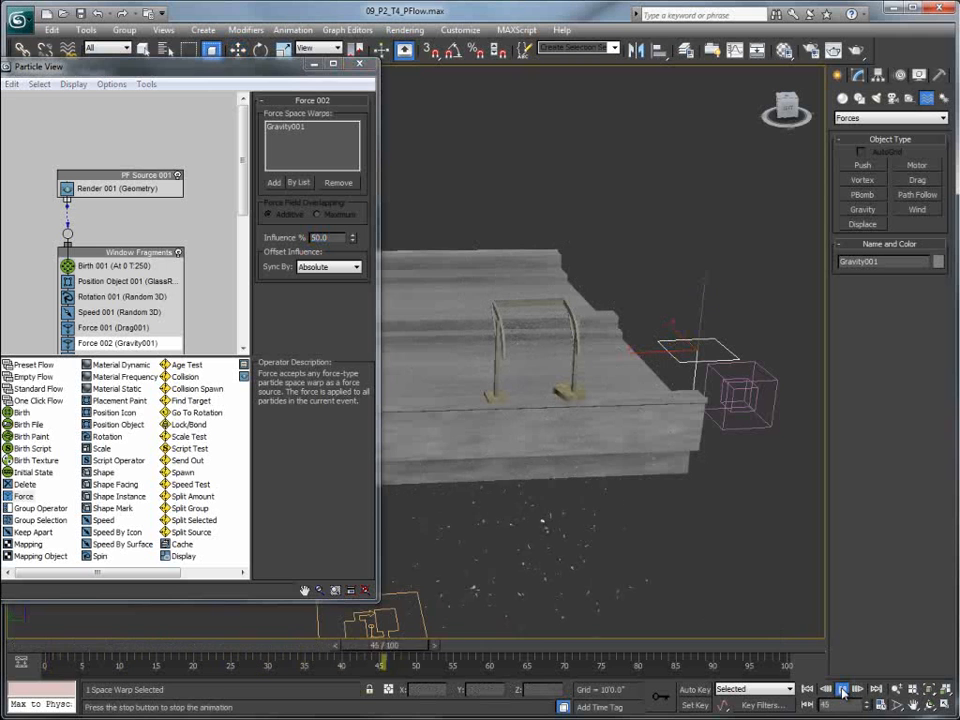
click(843, 690)
click(808, 690)
click(842, 690)
click(843, 690)
click(810, 690)
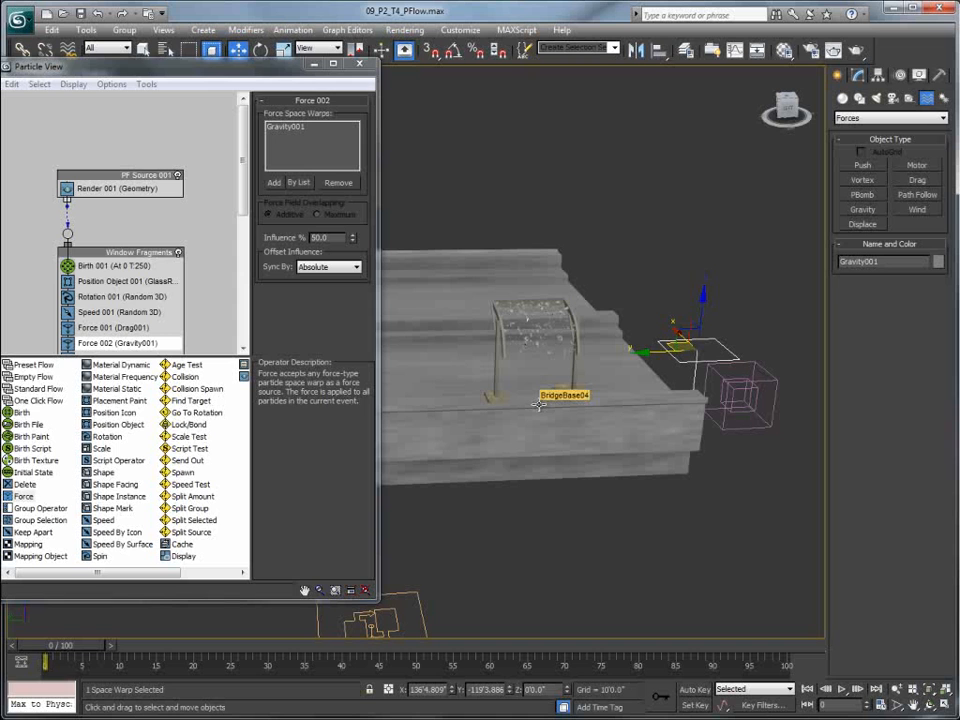
- Create a UDeflector space warp beside the bridge base and assign the bridge base mesh BridgeBase04 as its deflecting object
click(890, 118)
click(858, 137)
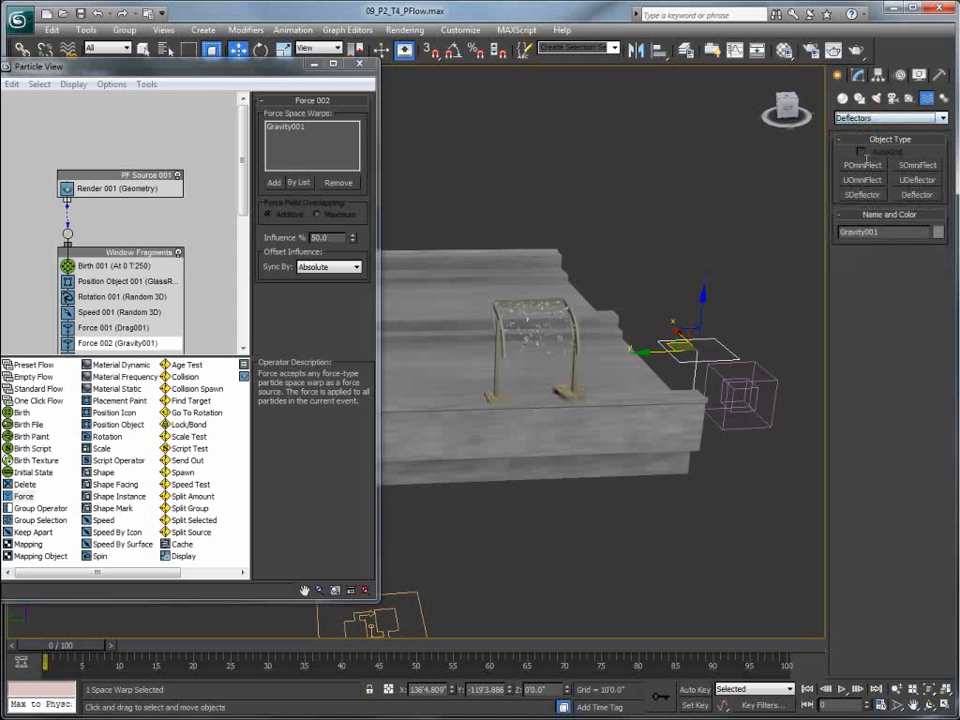
click(917, 180)
drag(682, 502, 745, 456)
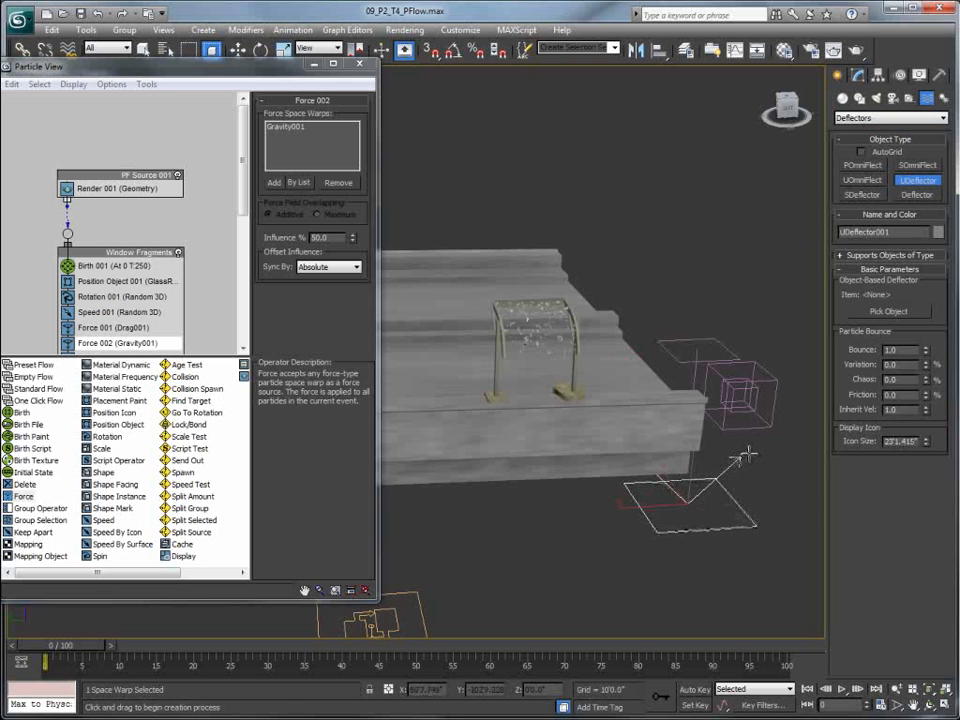
click(858, 76)
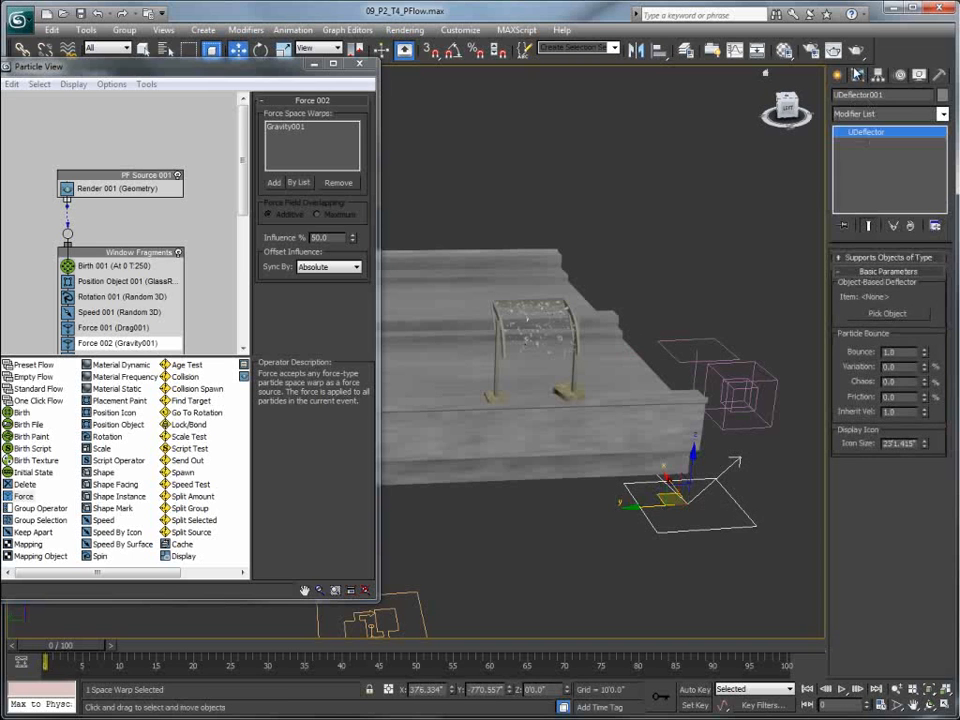
click(882, 313)
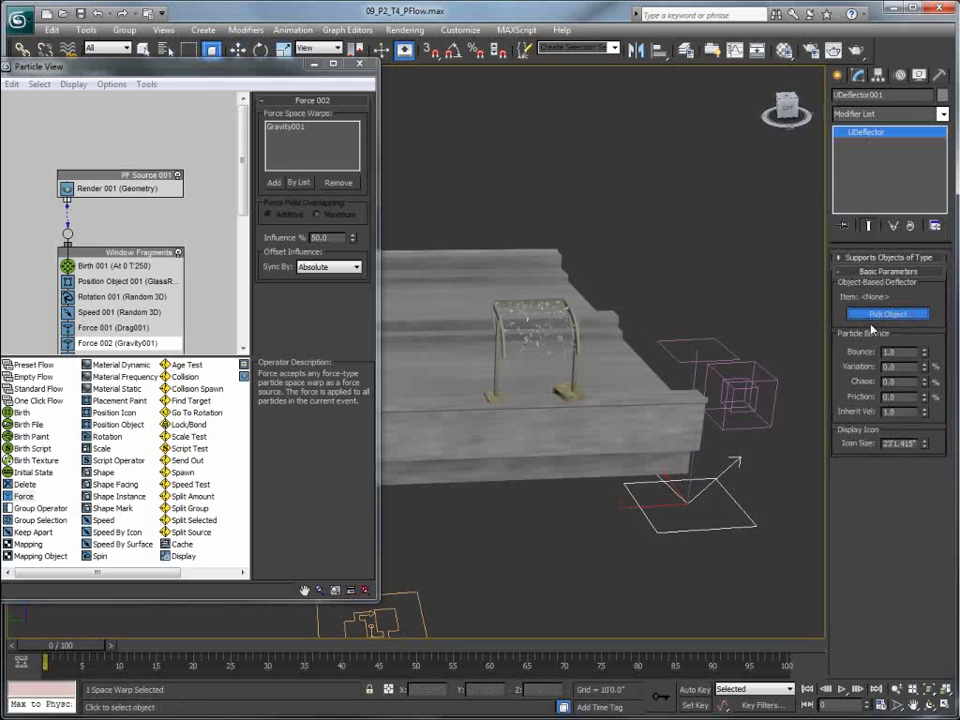
click(560, 440)
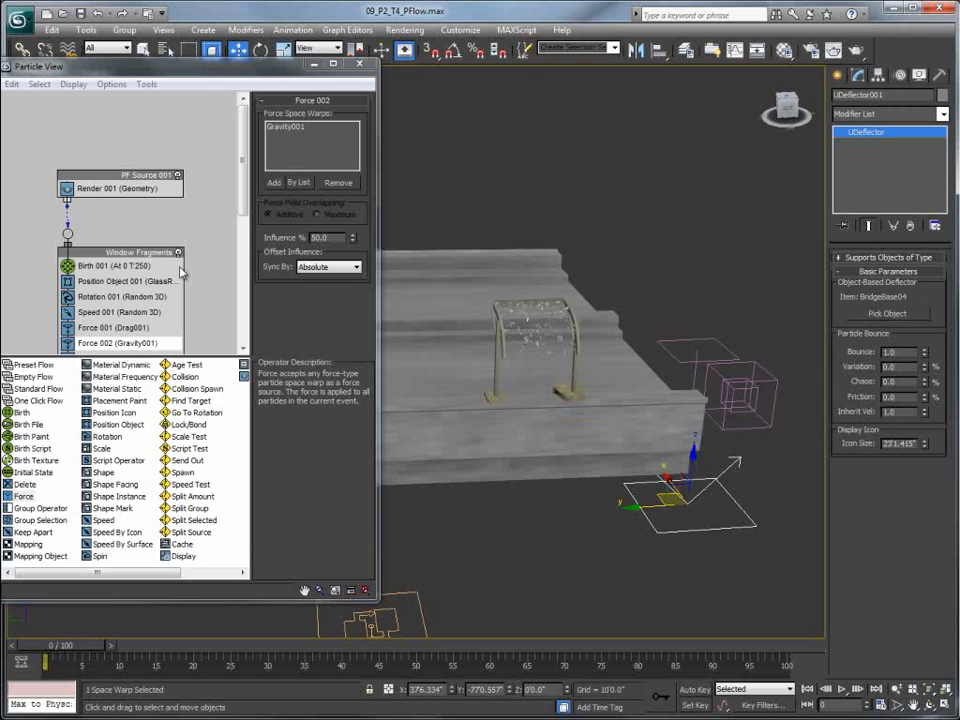
- Add a Collision test below the gravity force, assign UDeflector001 to it, and play the falling fragments
scroll(170, 311, down, 2)
drag(185, 377, 51, 272)
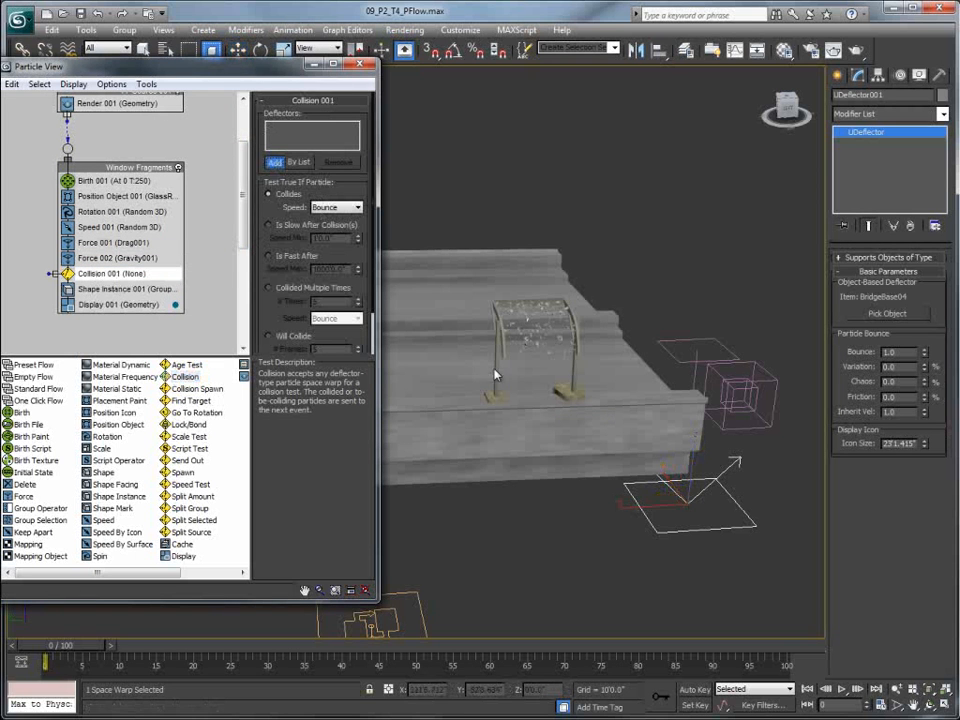
click(683, 533)
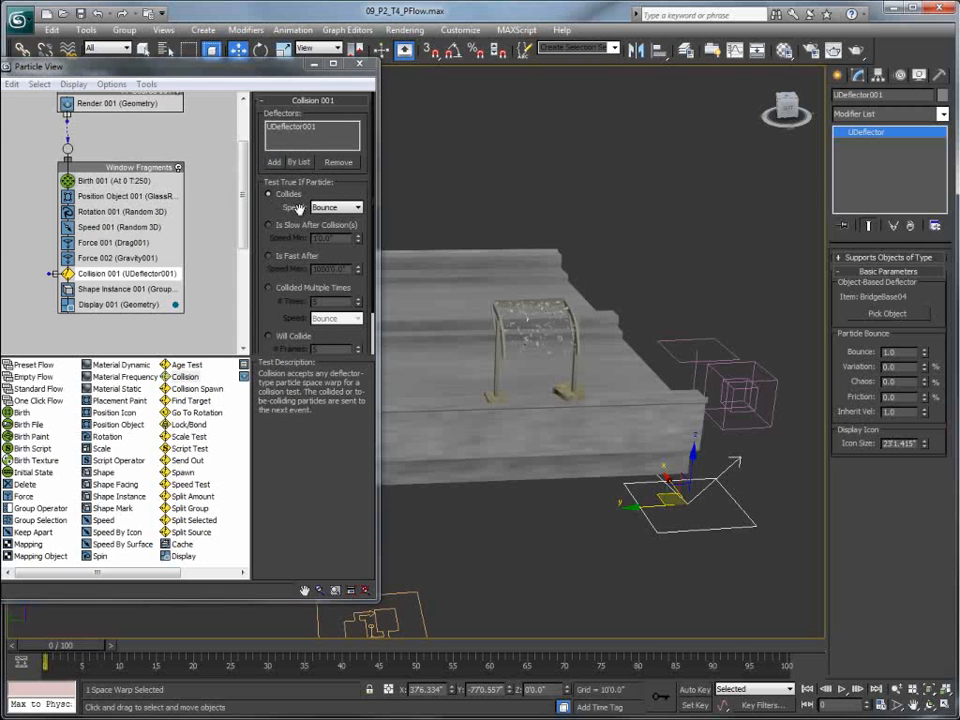
click(841, 689)
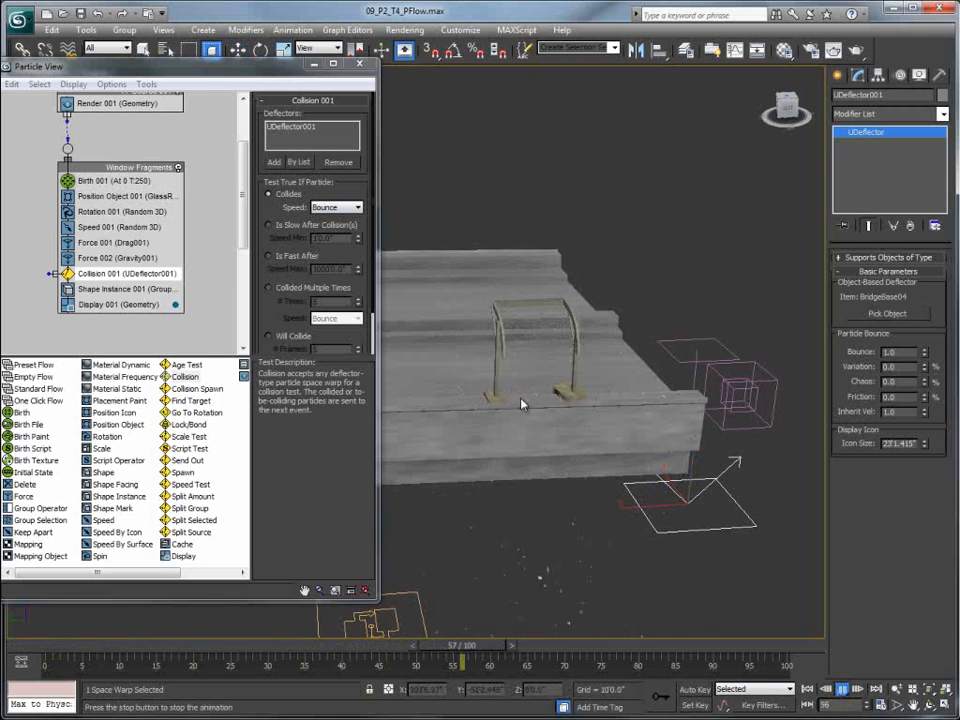
click(841, 689)
click(807, 689)
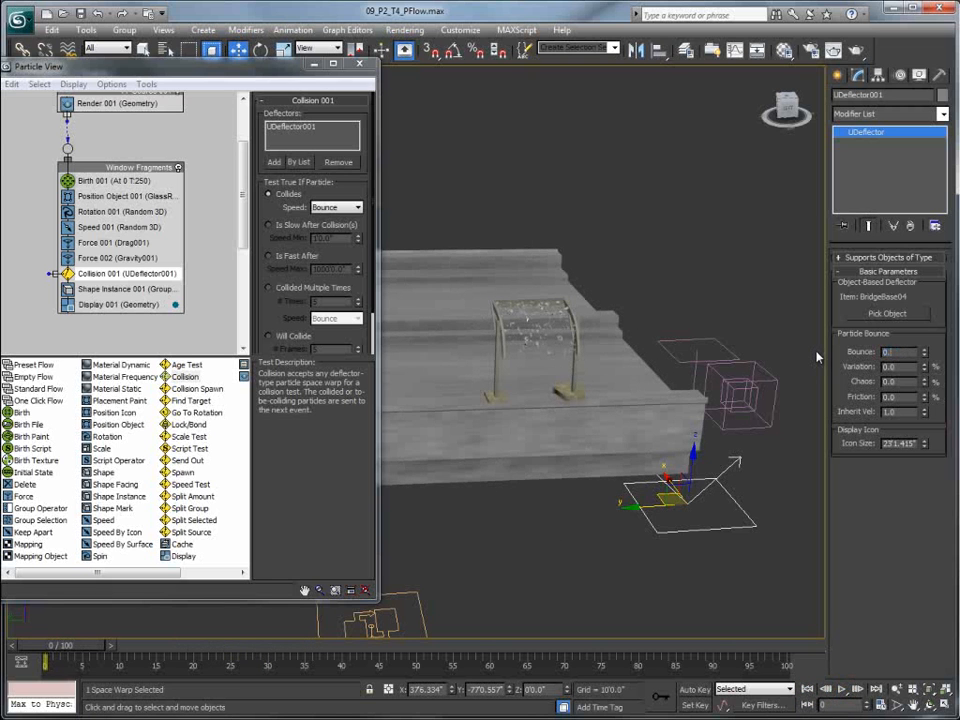
- Set the deflector's bounce to 0.3 and friction to 100%, and play the fragments close up on the bridge base
key(Return)
alt+middle_drag(730, 455, 640, 300)
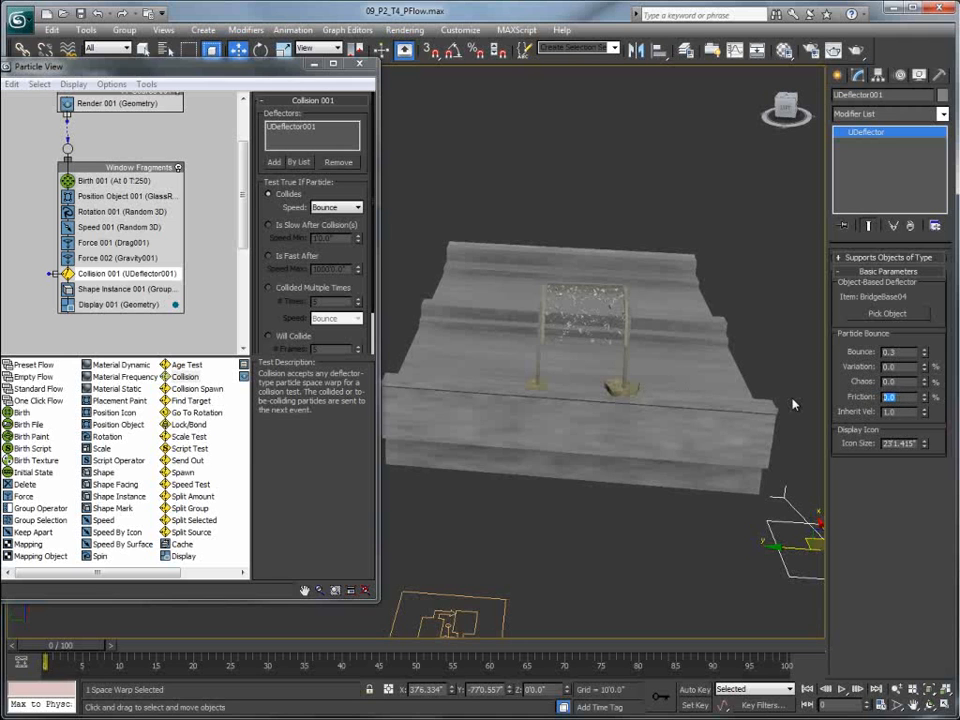
key(Return)
alt+middle_drag(670, 373, 587, 358)
scroll(688, 343, up, 3)
scroll(590, 345, up, 4)
middle_drag(645, 345, 446, 266)
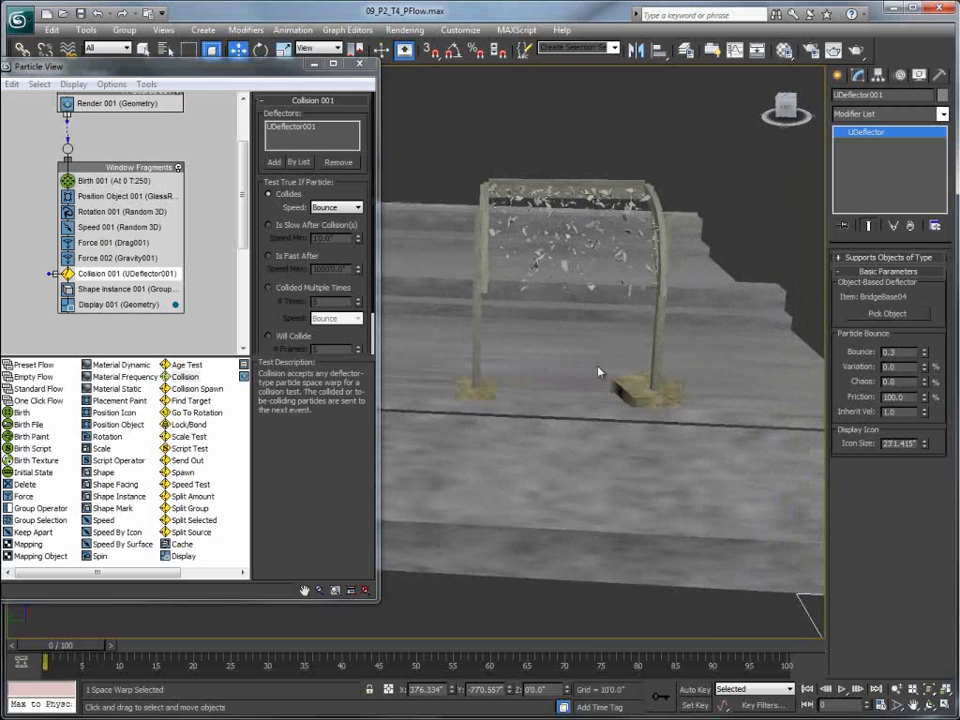
click(843, 690)
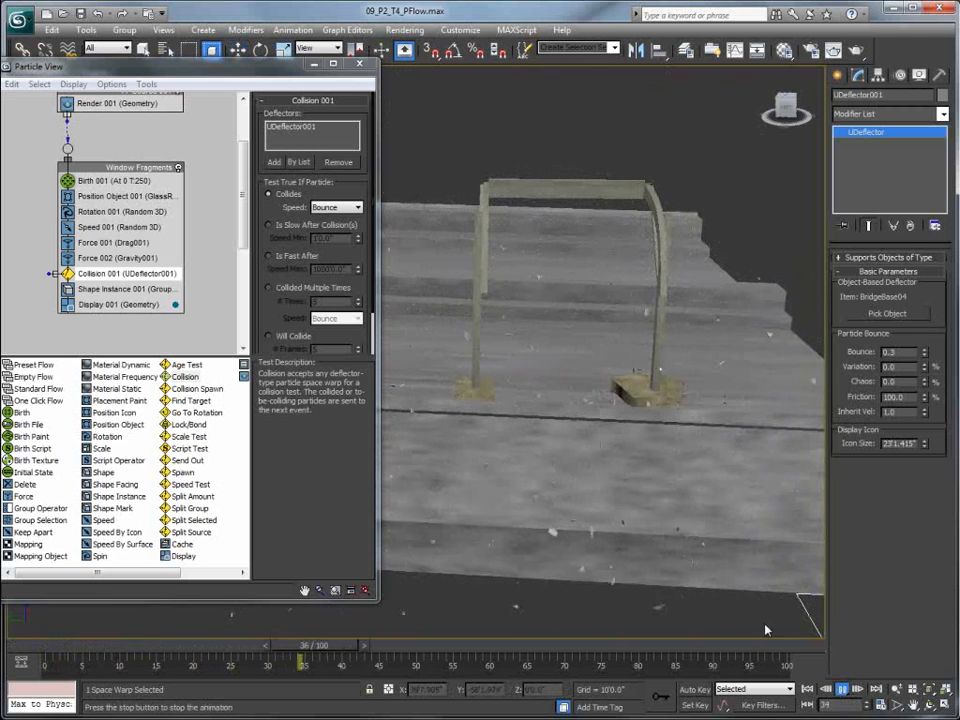
click(843, 690)
- Set the deflector's bounce to 0.6, replay the fragments and return to frame 0
double_click(902, 352)
text(0.6)
click(843, 690)
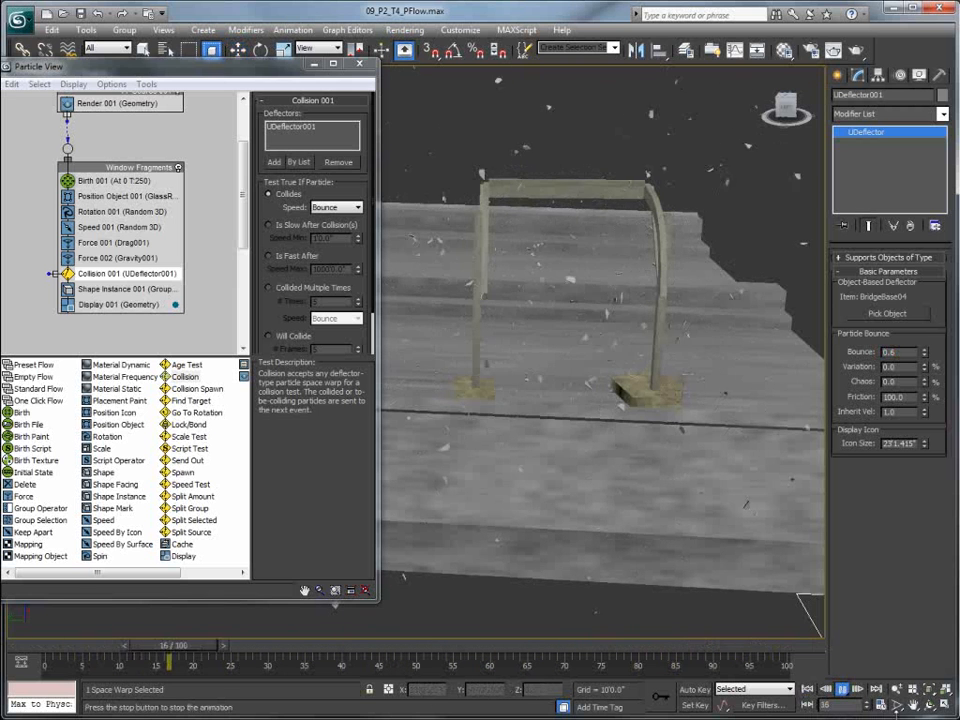
click(843, 690)
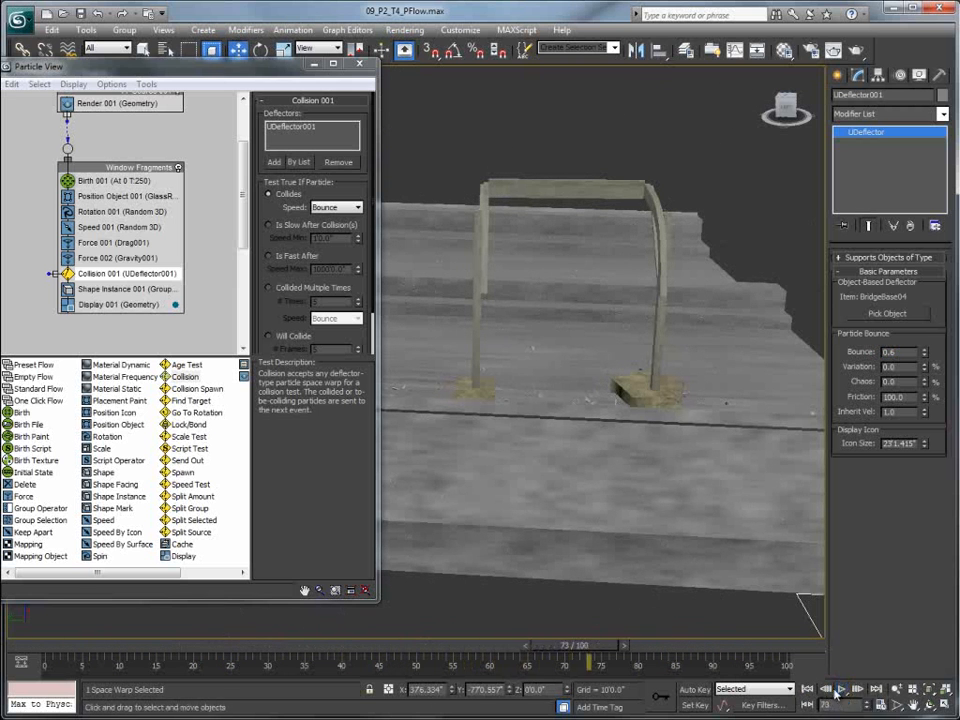
click(807, 690)
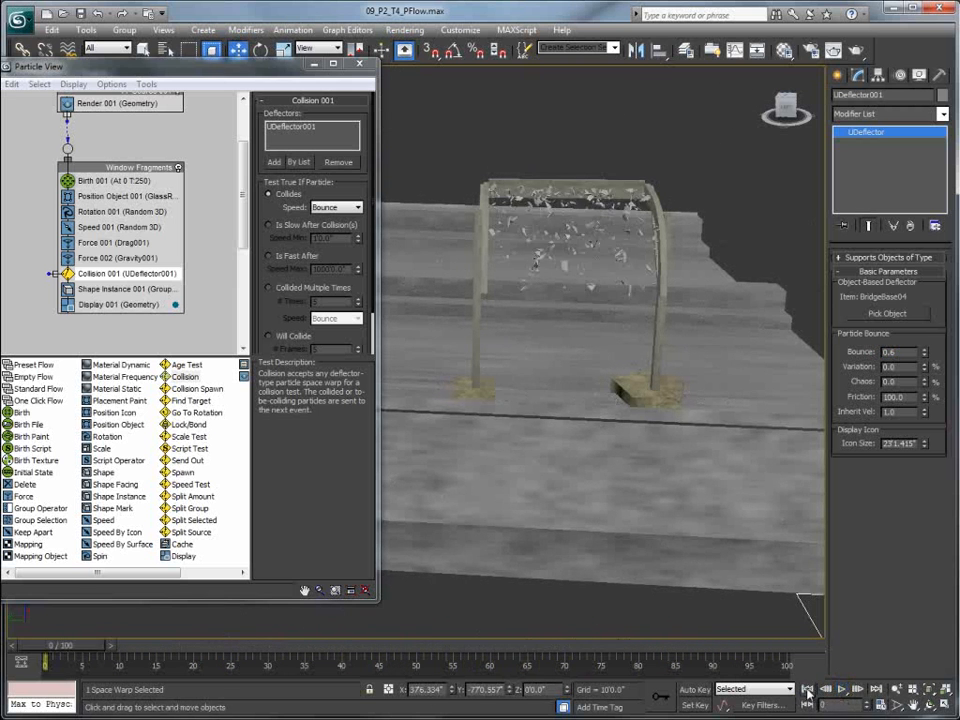
- Review the speed, force and collision operators, set the Birth operator's amount to 2500, and play the denser glass fragments
click(91, 228)
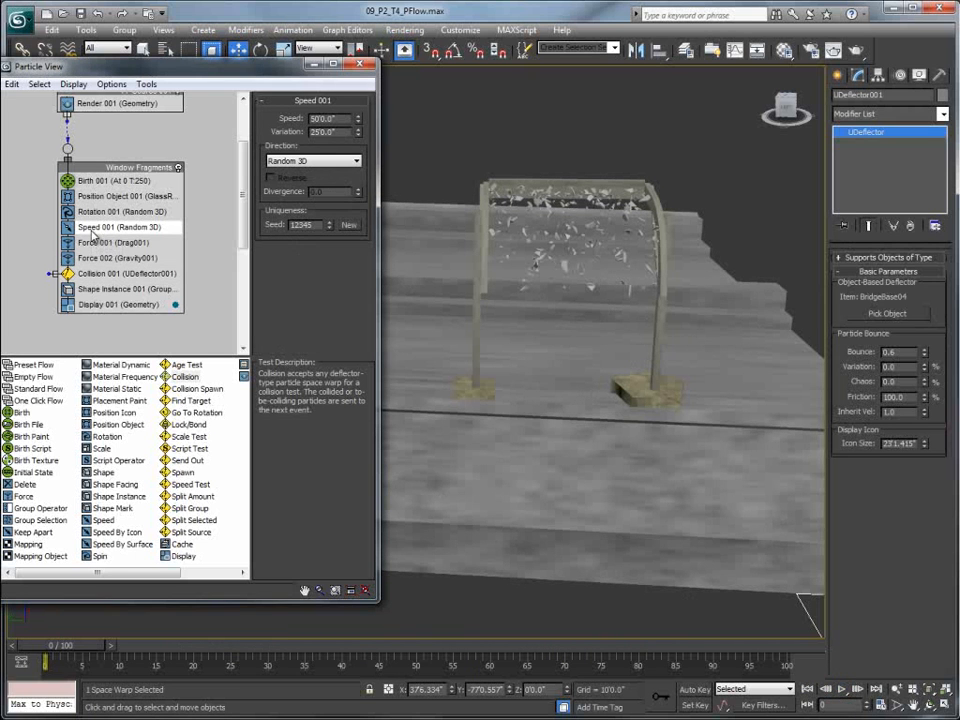
click(86, 243)
click(85, 259)
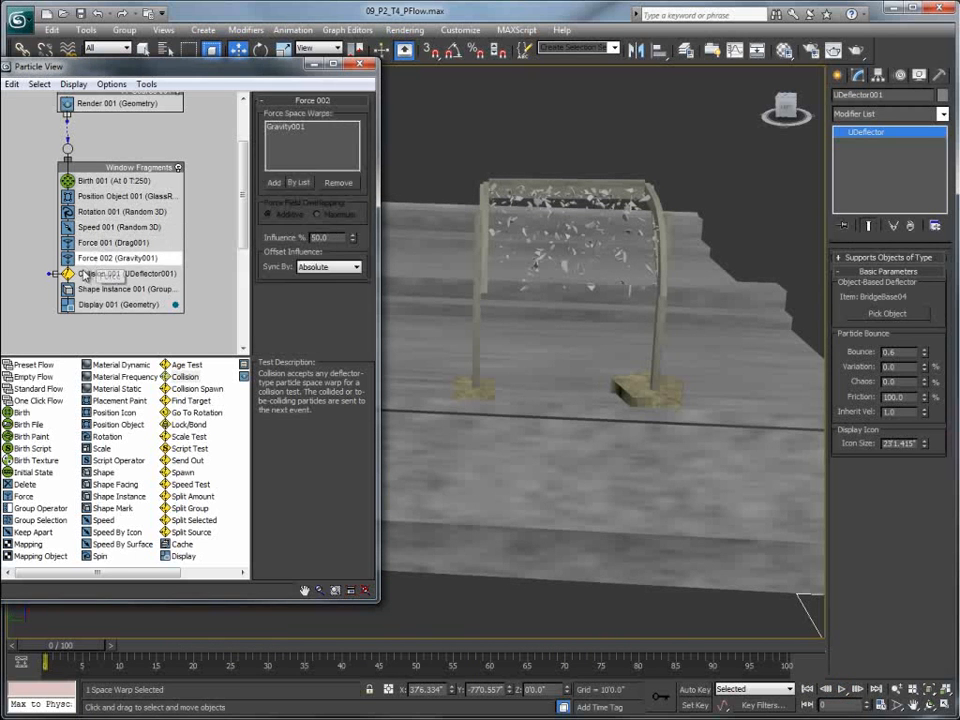
click(88, 273)
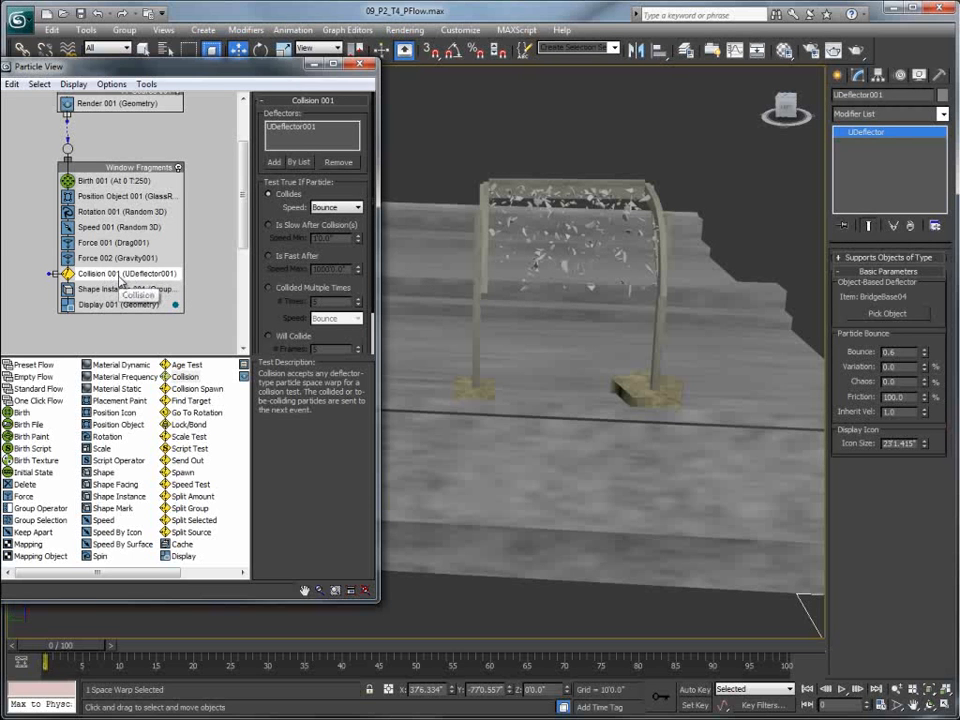
click(125, 181)
double_click(331, 149)
text(0)
key(Return)
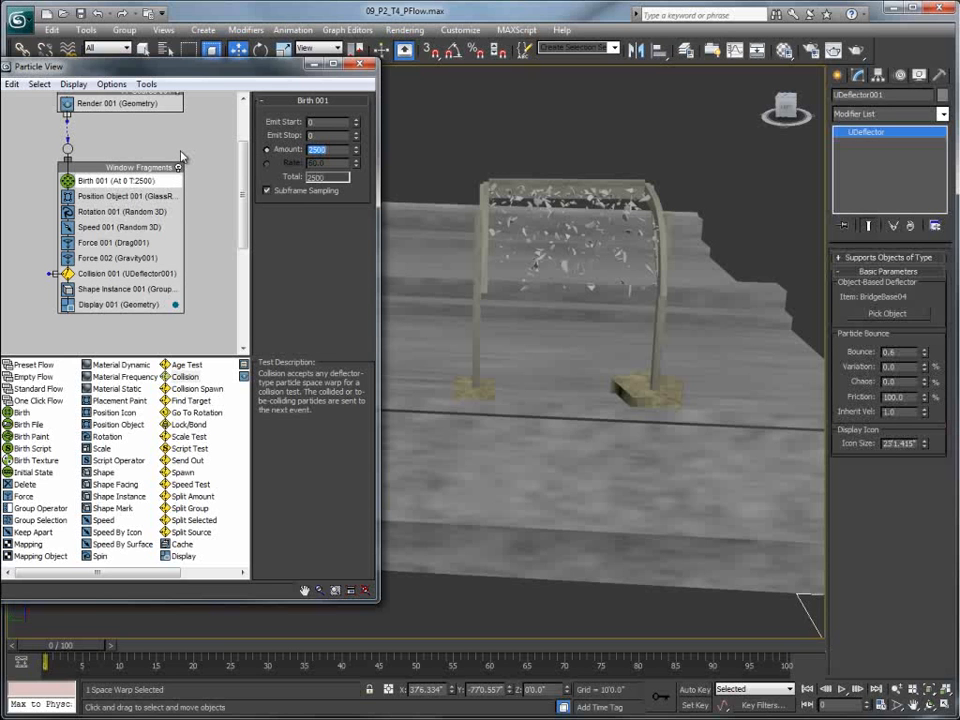
click(842, 689)
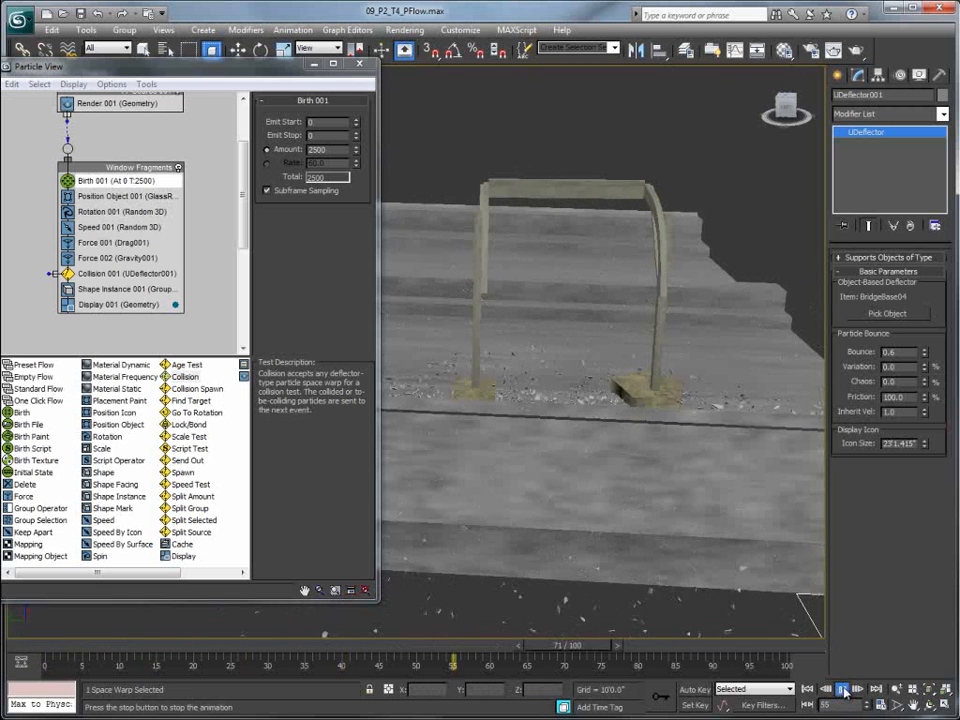
key(/)
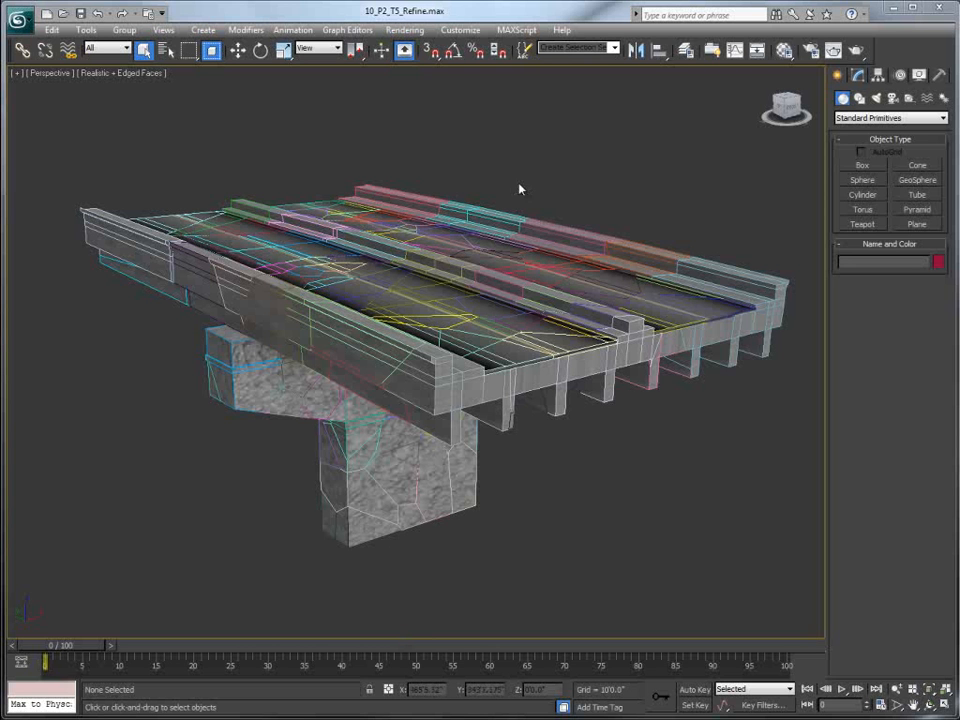
- Replay the bridge collapse in 10_P2_T5_Refine.max and examine how the pieces move from frame 0
click(838, 690)
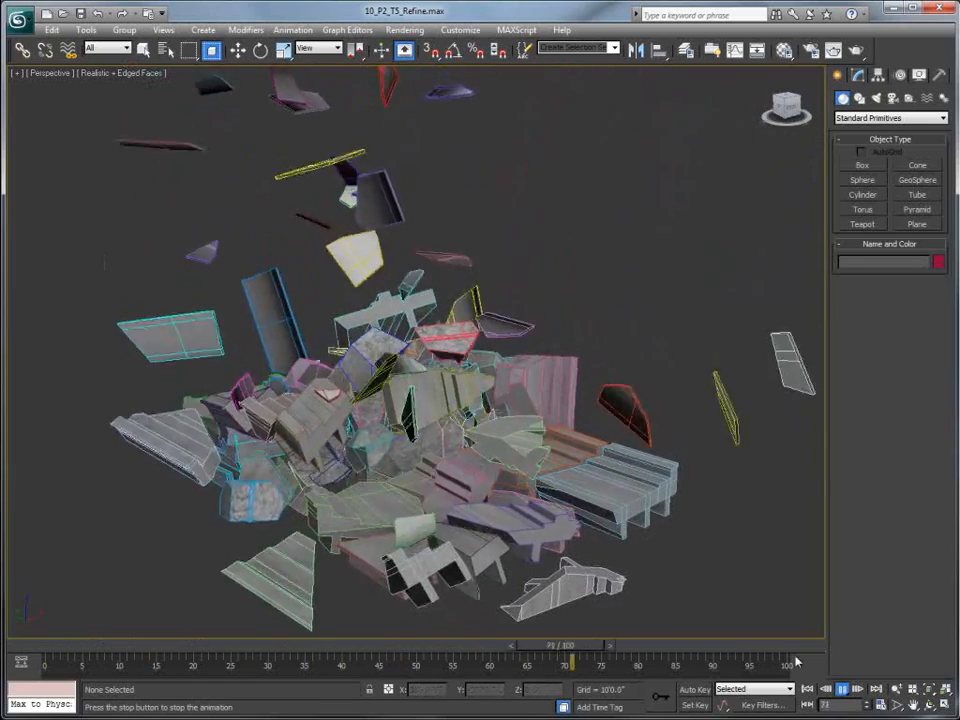
click(840, 690)
click(808, 690)
click(842, 690)
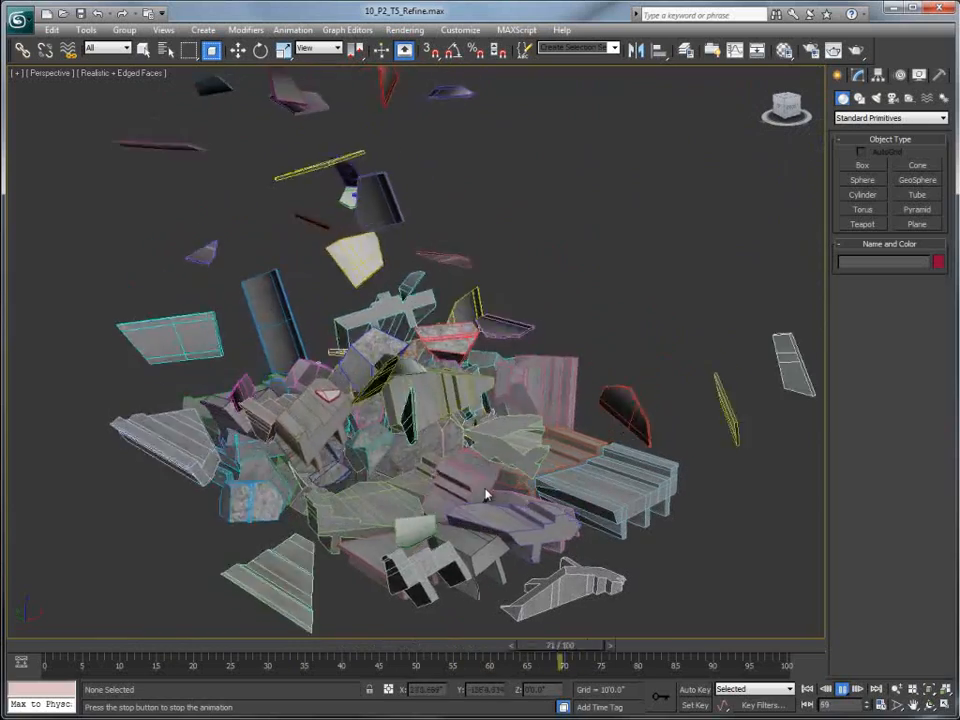
click(808, 690)
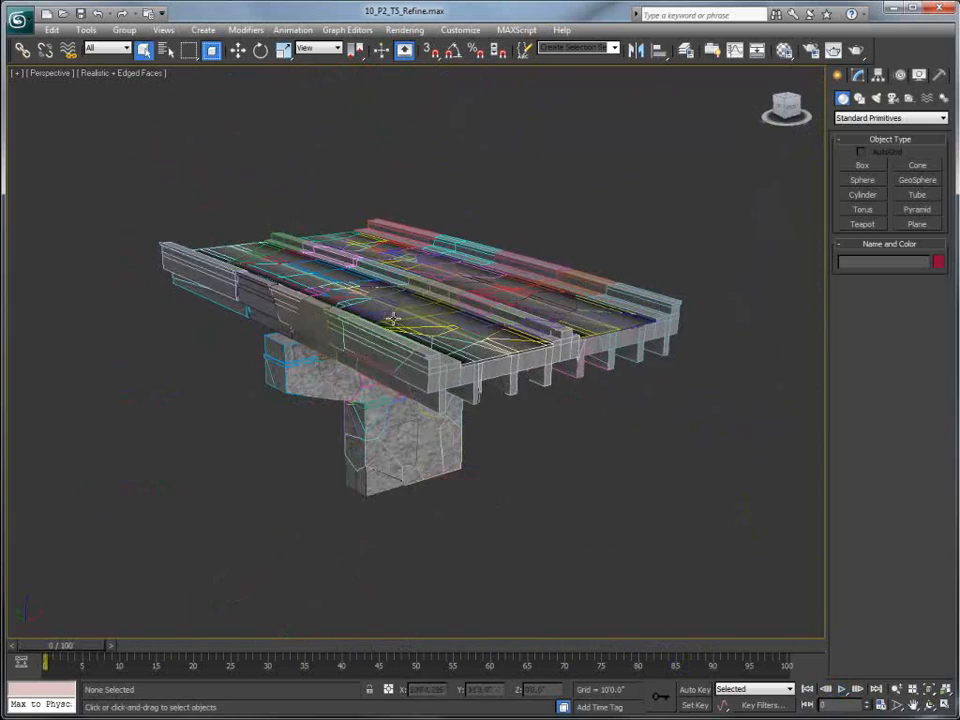
click(87, 650)
drag(87, 650, 32, 621)
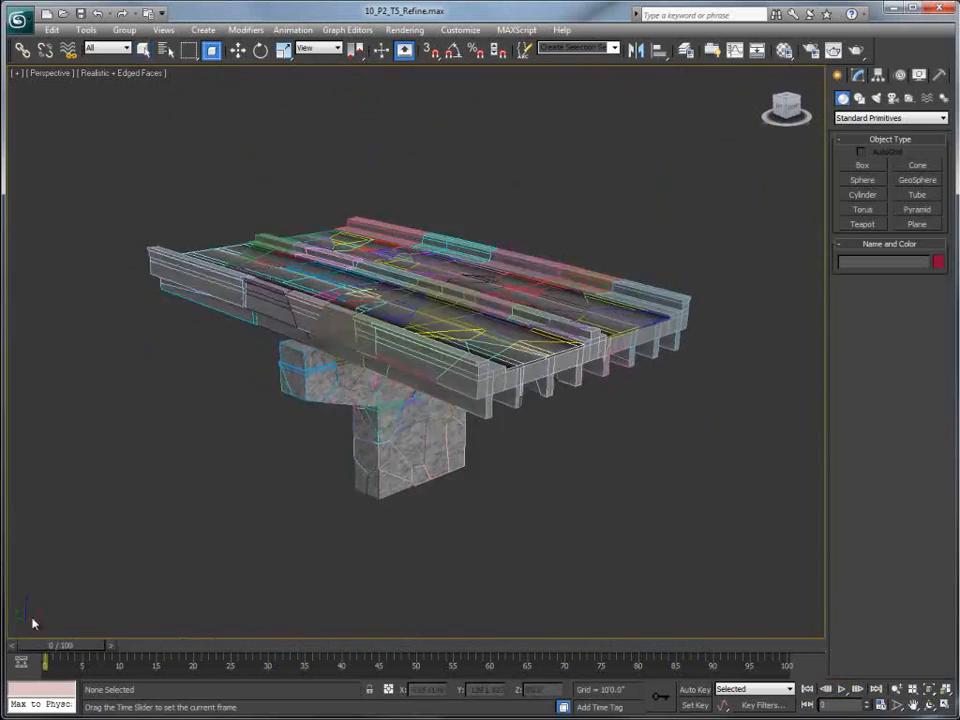
- Show only the fractured road surface pieces at frame 0 and select all of them
right_click(442, 213)
mouse_move(536, 181)
click(606, 156)
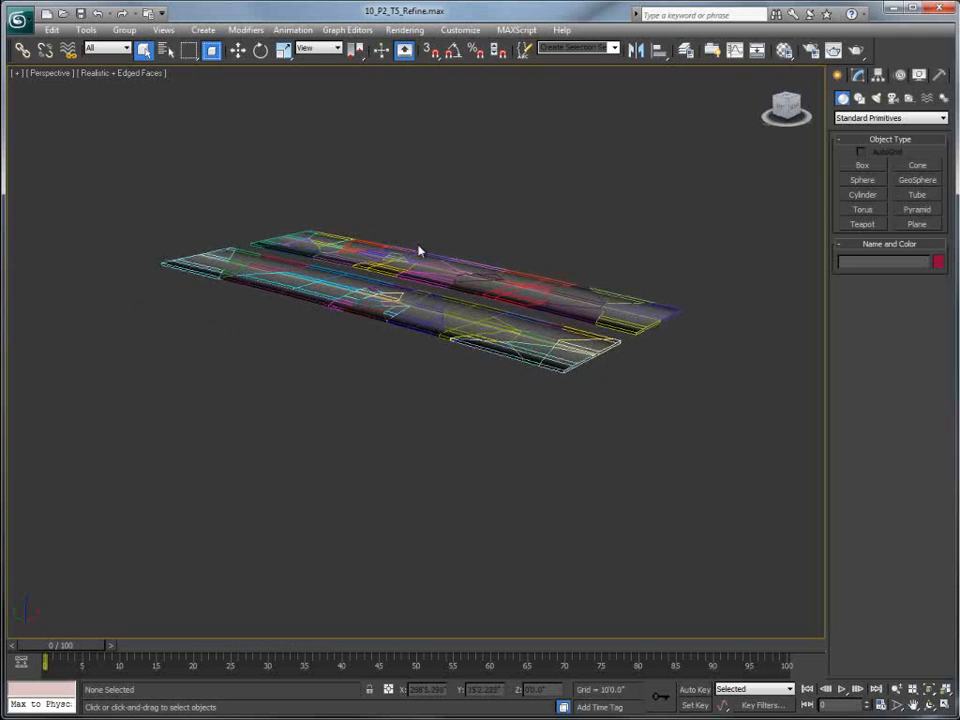
alt+middle_drag(420, 251, 411, 261)
alt+middle_drag(71, 587, 212, 576)
drag(60, 646, 47, 621)
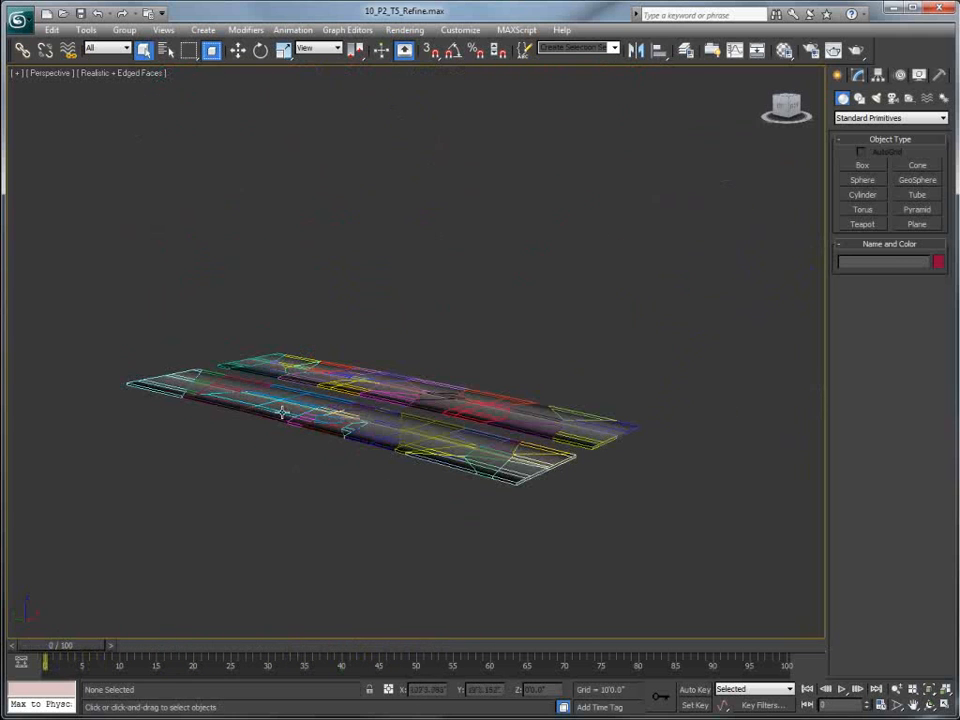
click(395, 420)
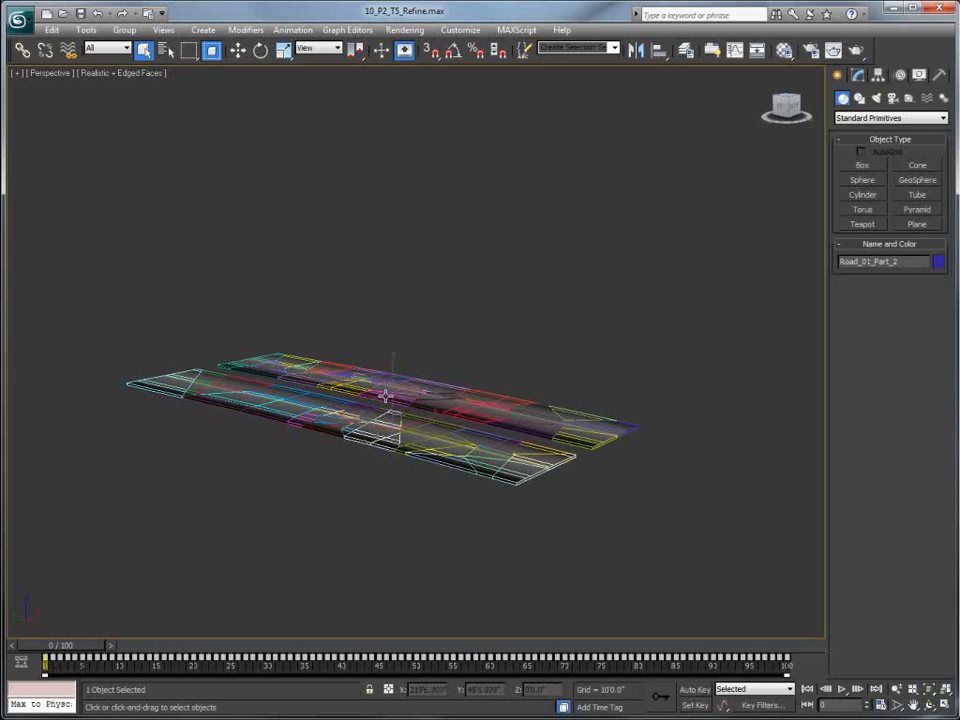
drag(90, 311, 690, 587)
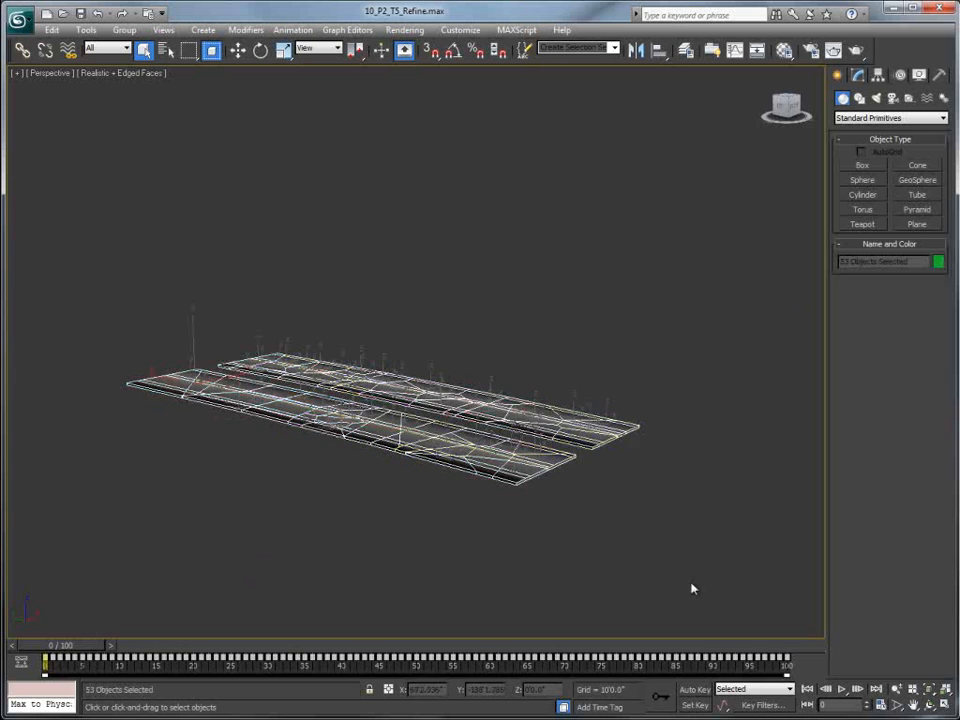
- Enable animation layers for the road pieces' position and rotation, and add a new layer using the default controller type
right_click(566, 57)
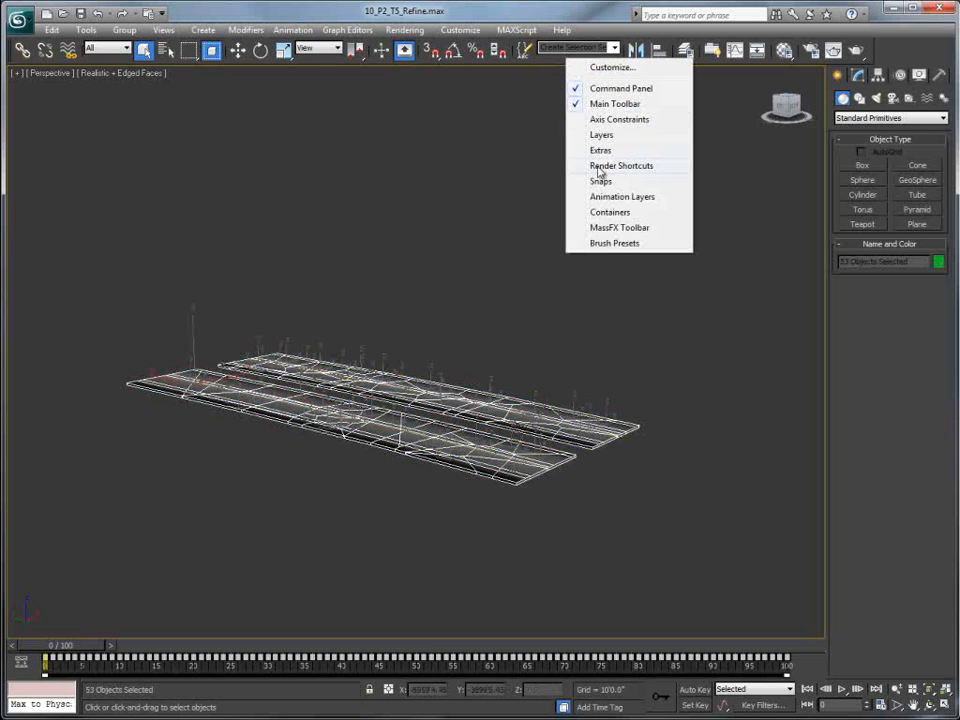
click(615, 197)
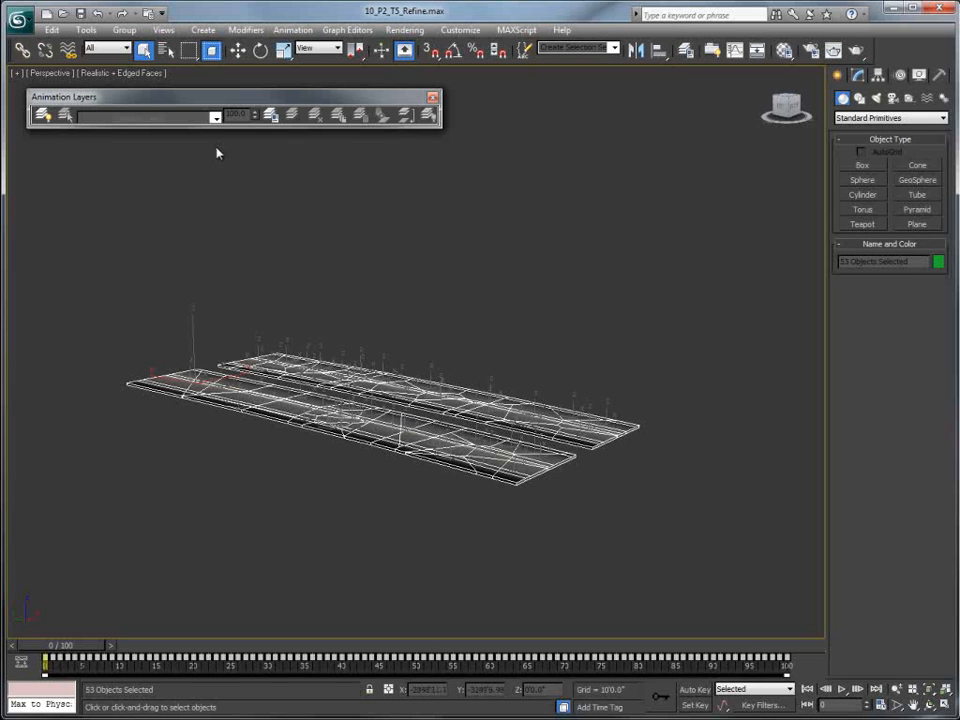
click(44, 117)
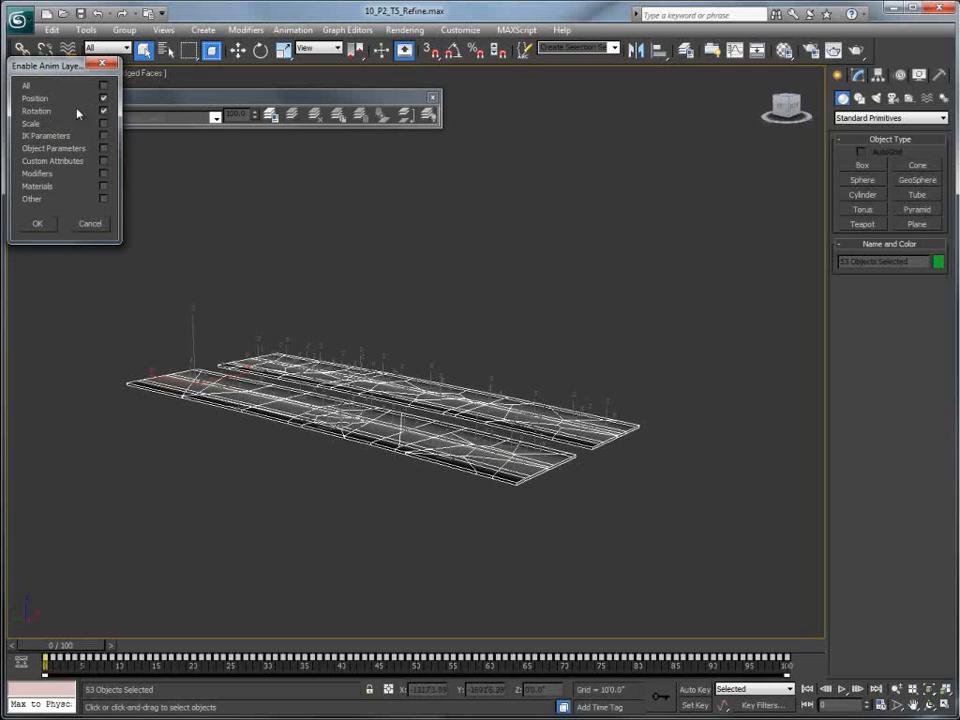
click(31, 221)
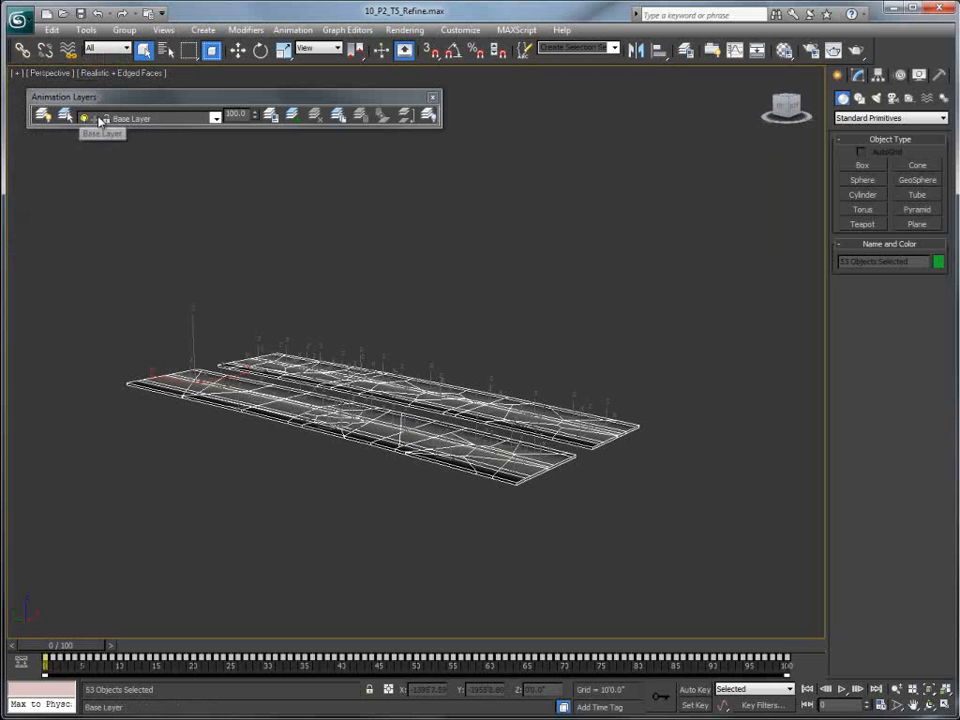
click(292, 116)
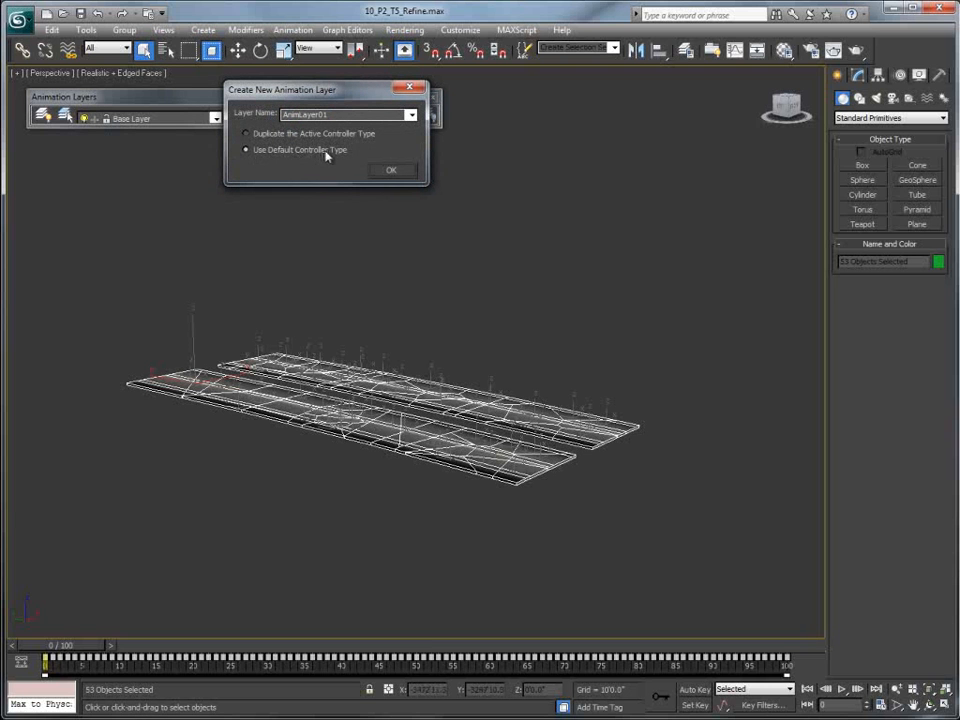
click(390, 171)
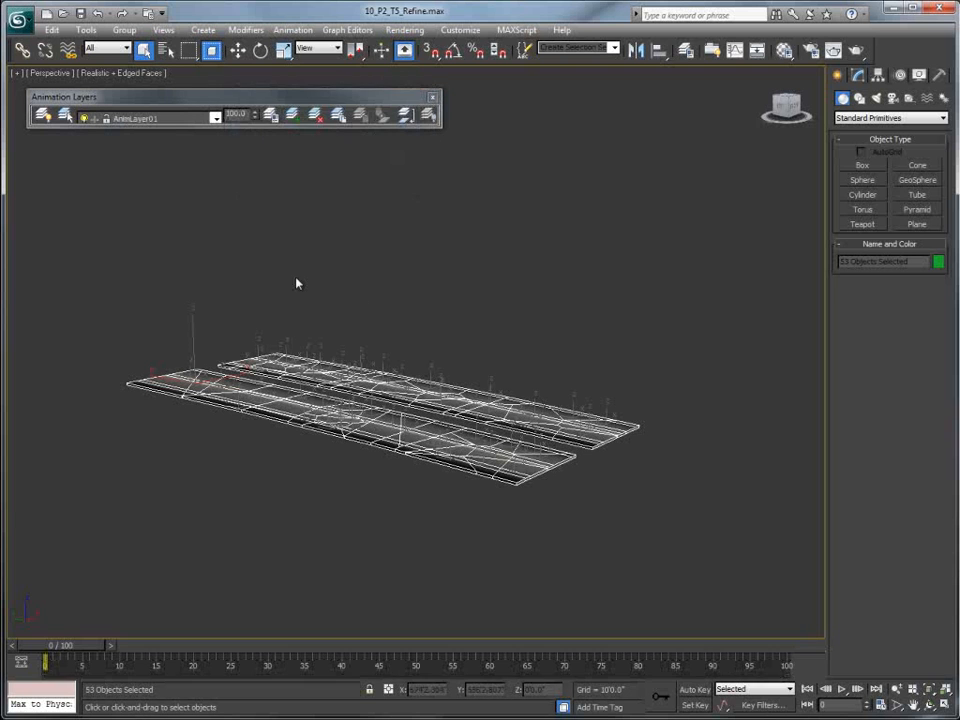
- Set AnimLayer01 as the active animation layer for the road pieces at frame 0
click(215, 118)
click(132, 146)
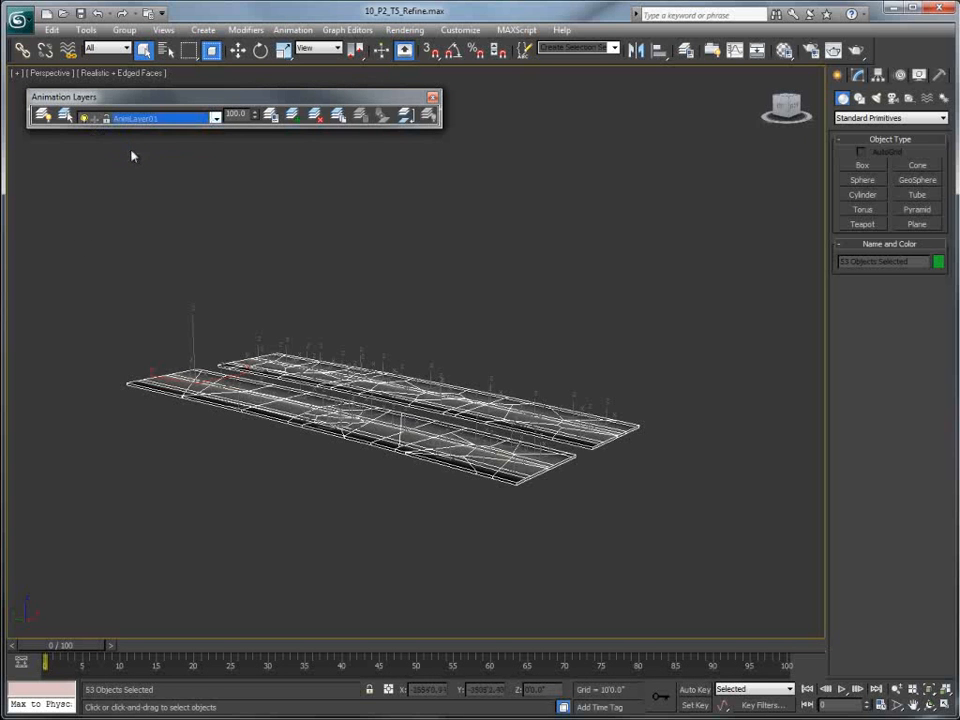
drag(72, 644, 45, 660)
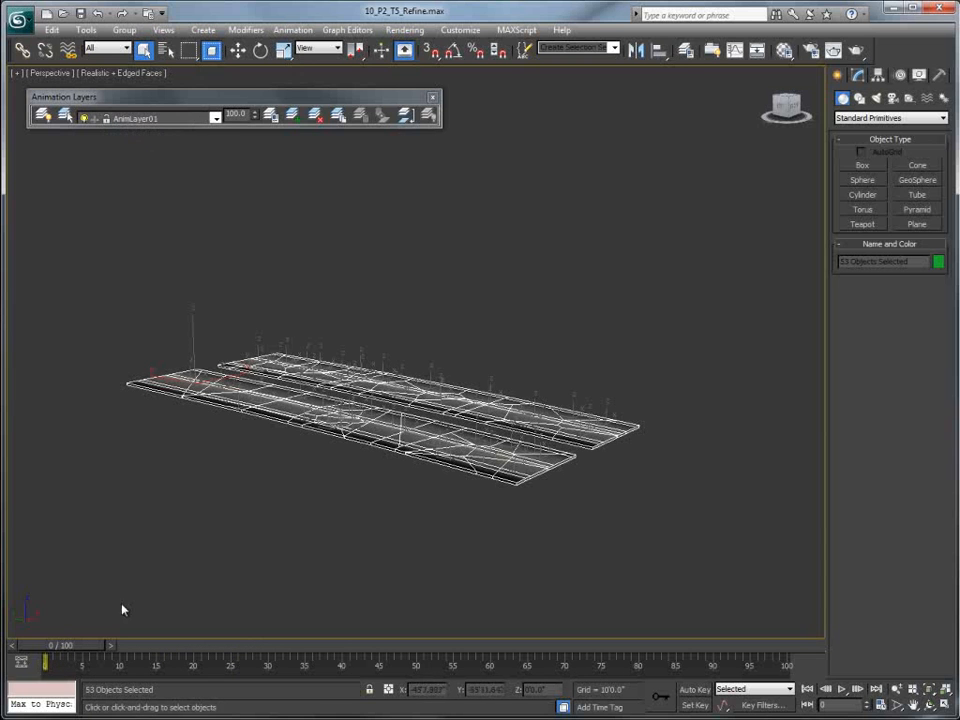
- Deselect the road pieces, turn on Auto Key, and go to frame 63
click(208, 594)
click(700, 690)
drag(108, 648, 527, 652)
- Move the two high-flying pieces Road_002_Part_11 and Road_01_Part_1 down toward the main debris cluster at frame 63
scroll(456, 450, down, 5)
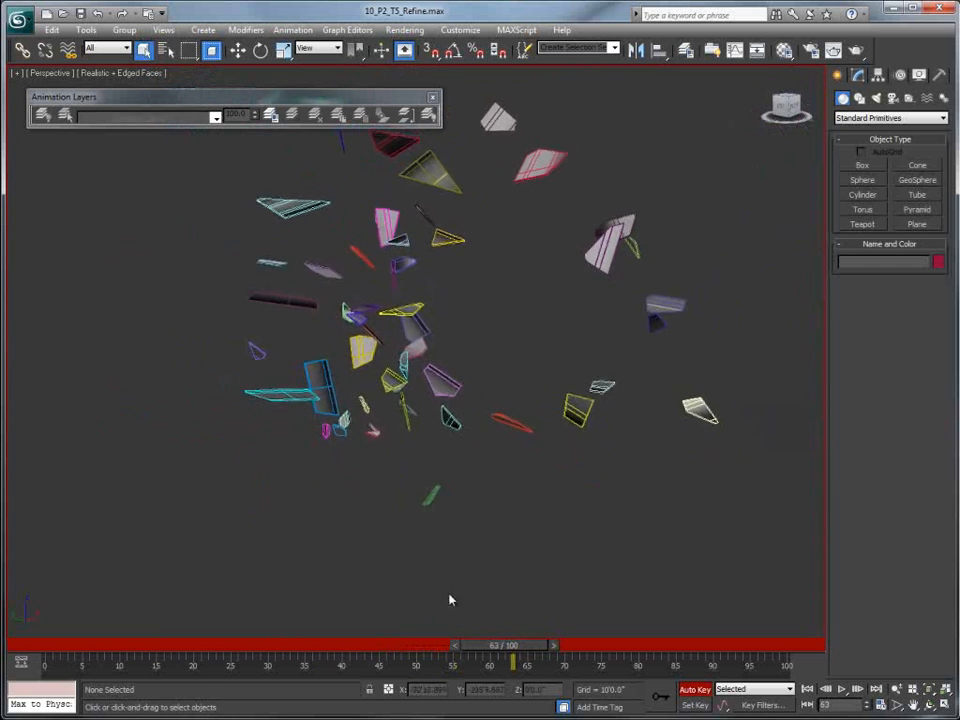
alt+middle_drag(441, 518, 455, 508)
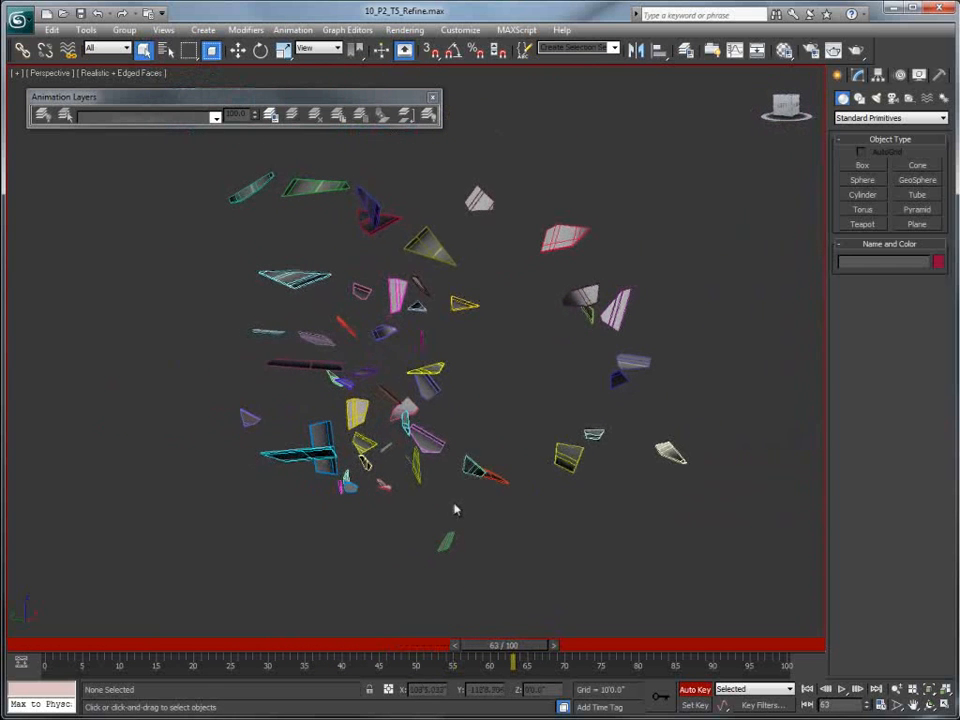
click(266, 185)
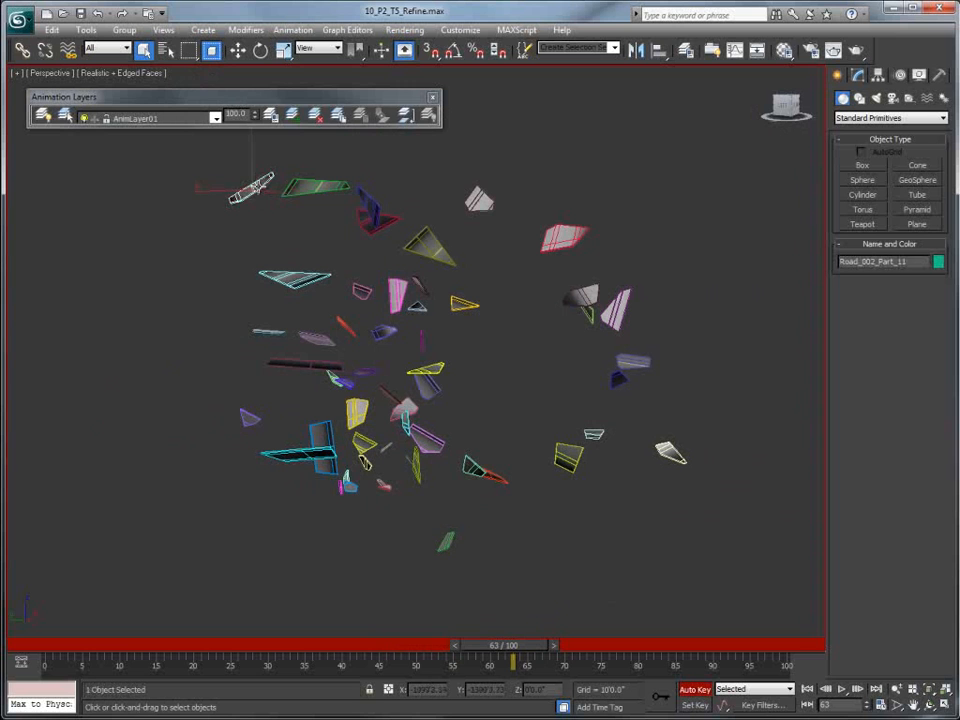
right_click(268, 187)
click(288, 192)
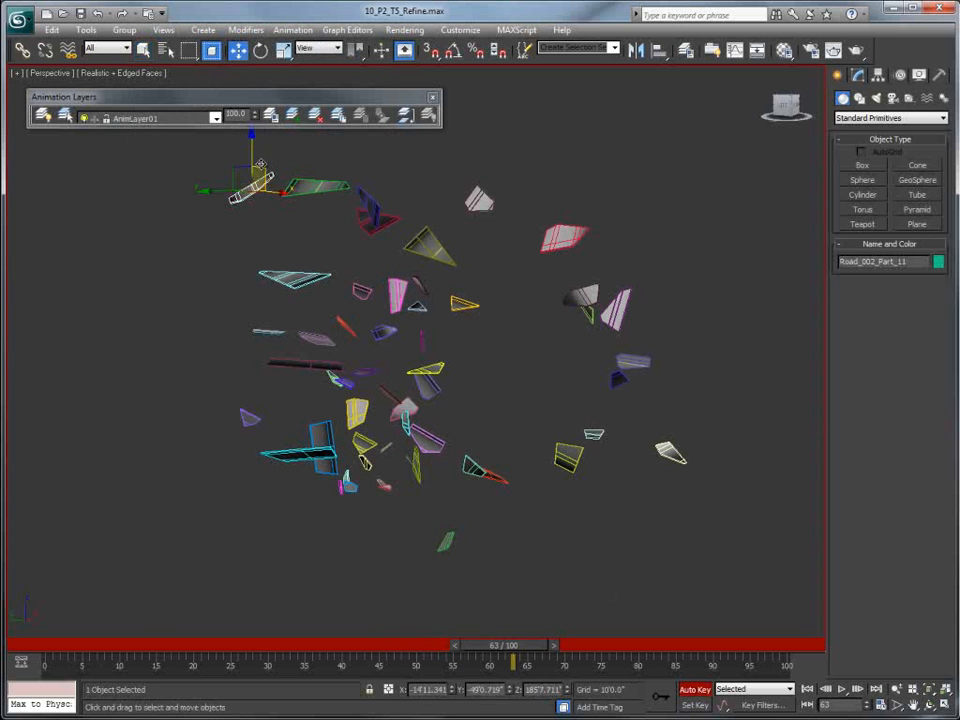
drag(241, 170, 307, 285)
click(315, 186)
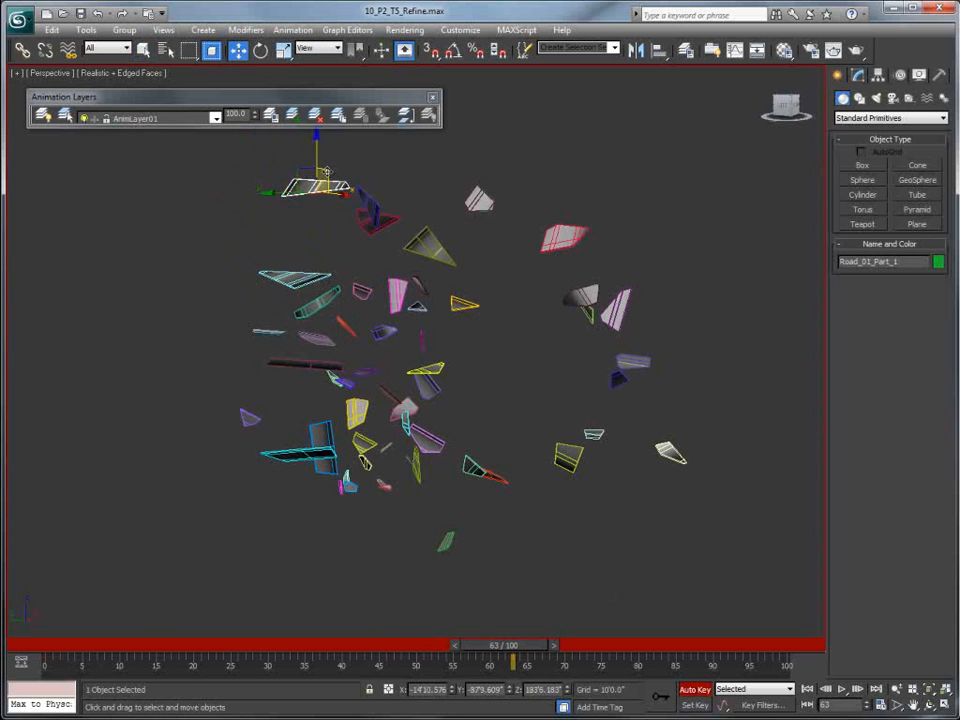
drag(315, 146, 321, 279)
- Lower the overlapping dark blue and crimson pieces and Road_01_Part_9 into the debris cluster
click(371, 204)
drag(370, 149, 371, 265)
key(ctrl+z)
drag(370, 150, 373, 270)
click(427, 247)
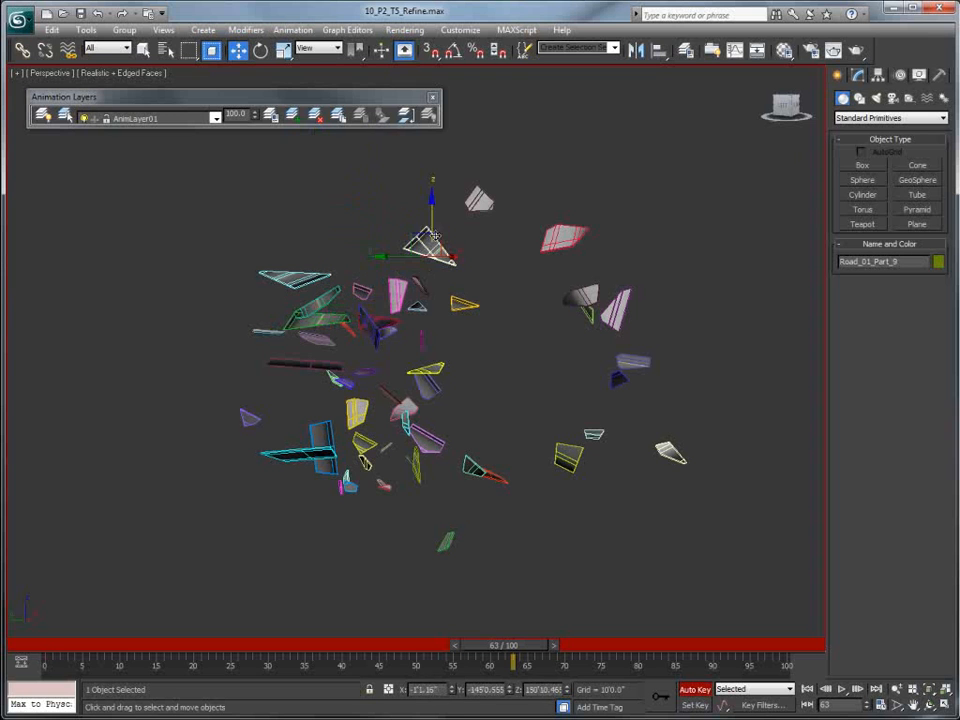
drag(430, 212, 430, 325)
- Lower the remaining high grey piece and bring Road_002_Part_25 down and inward beside it
click(478, 202)
drag(479, 165, 475, 320)
click(562, 236)
drag(562, 232, 505, 345)
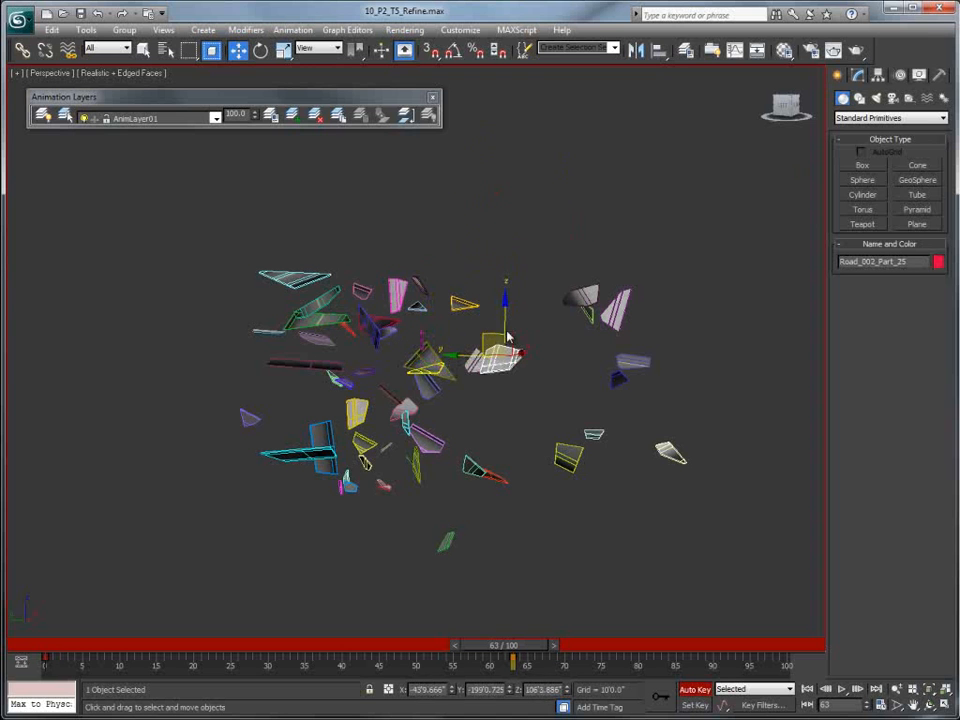
- Pull the outlying grey, purple, Road_002_Part_6 and Road_002_Part_13 pieces down and inward toward the cluster
click(575, 296)
drag(573, 295, 530, 378)
click(600, 297)
drag(593, 291, 565, 343)
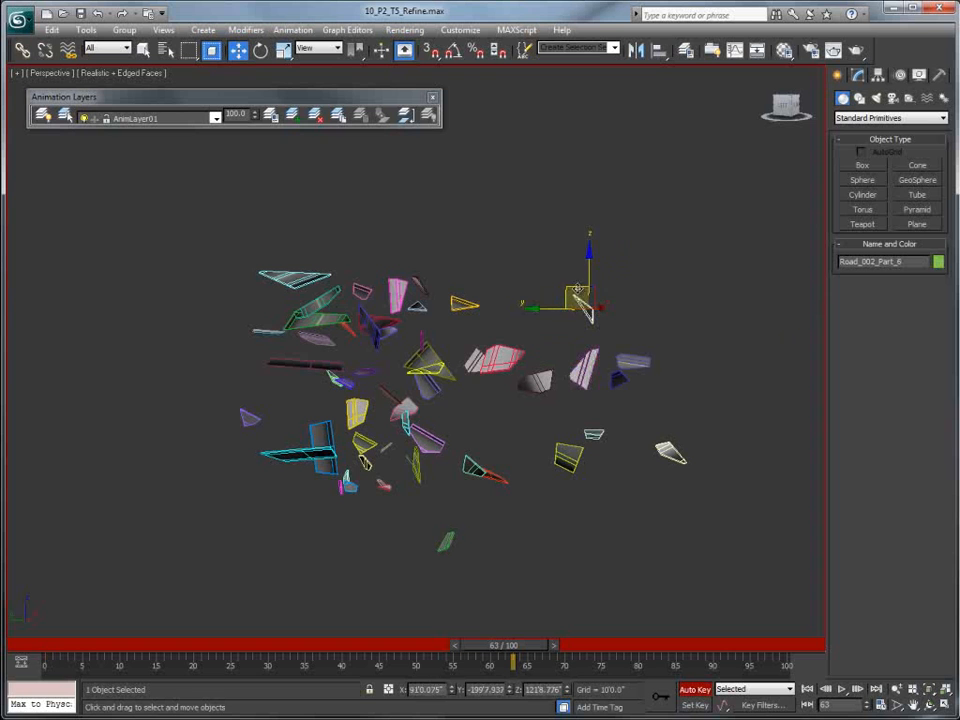
click(605, 357)
drag(601, 352, 540, 397)
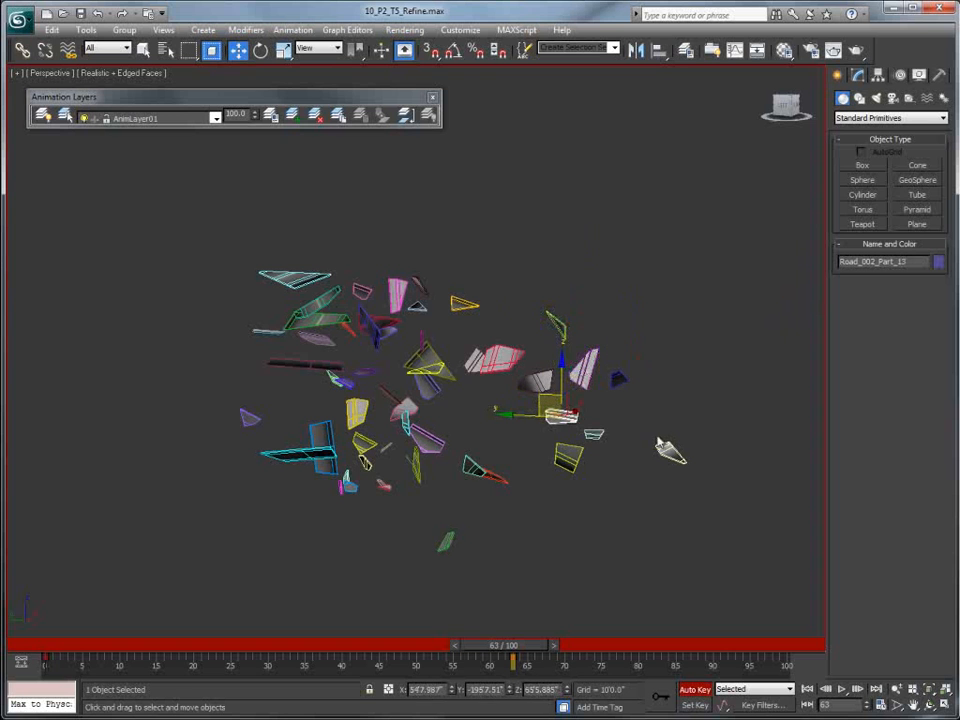
- Reposition outlying road pieces at frame 63 with Auto Key on to key an offset on the animation layer
click(667, 449)
drag(650, 433, 508, 432)
click(574, 464)
- Key a lower position for Road_01_Part_8 at frame 100 with Auto Key on, and scrub back to frame 0
click(695, 689)
drag(508, 645, 831, 602)
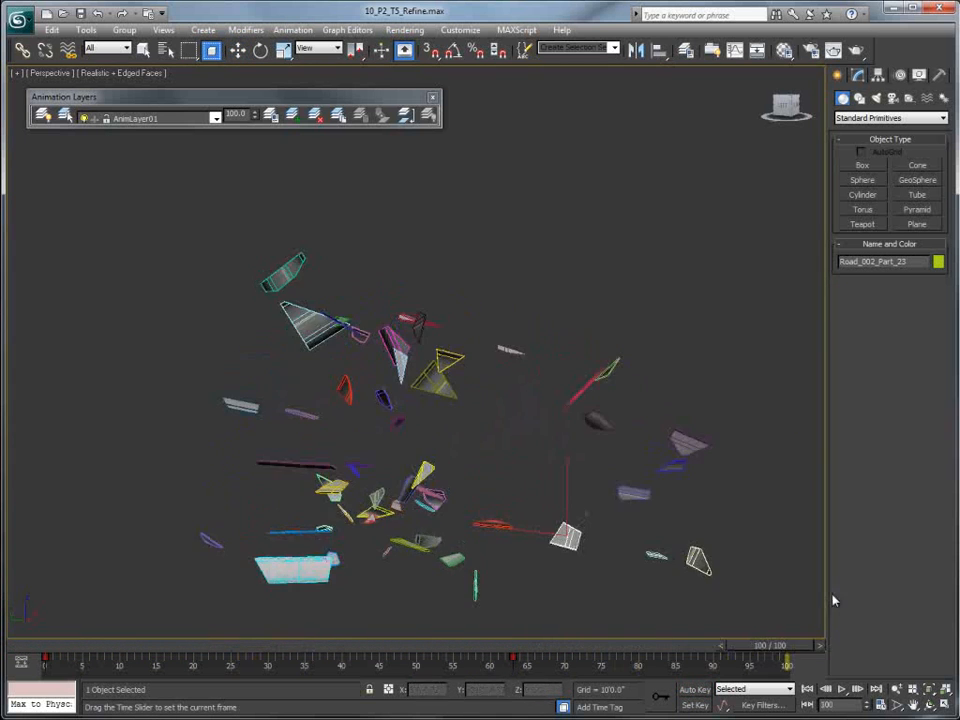
click(695, 690)
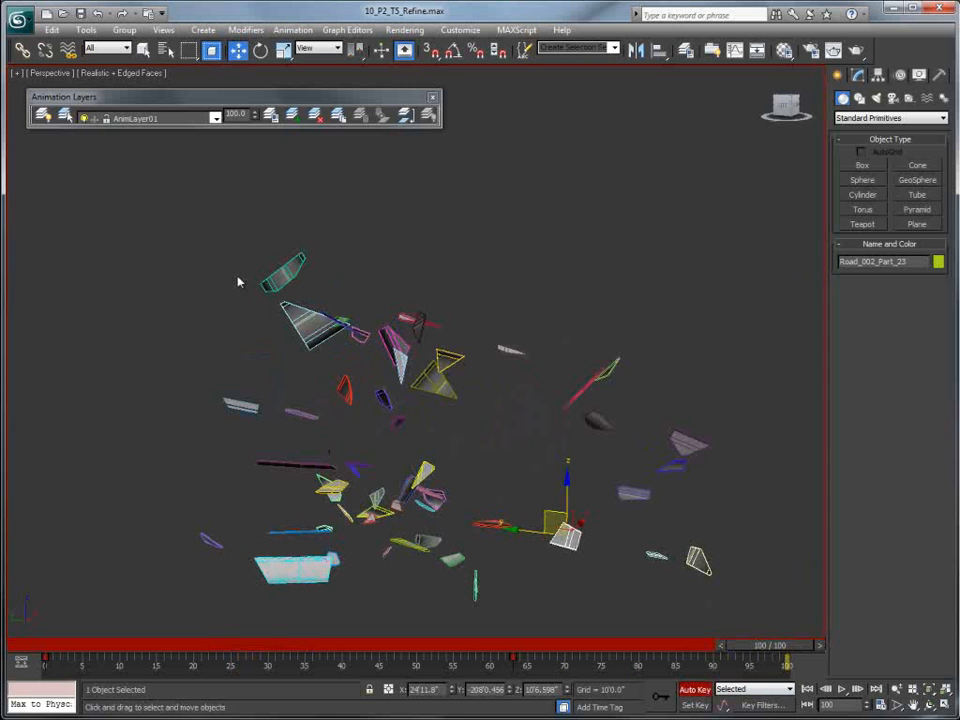
click(288, 272)
drag(293, 231, 310, 318)
drag(765, 650, 45, 610)
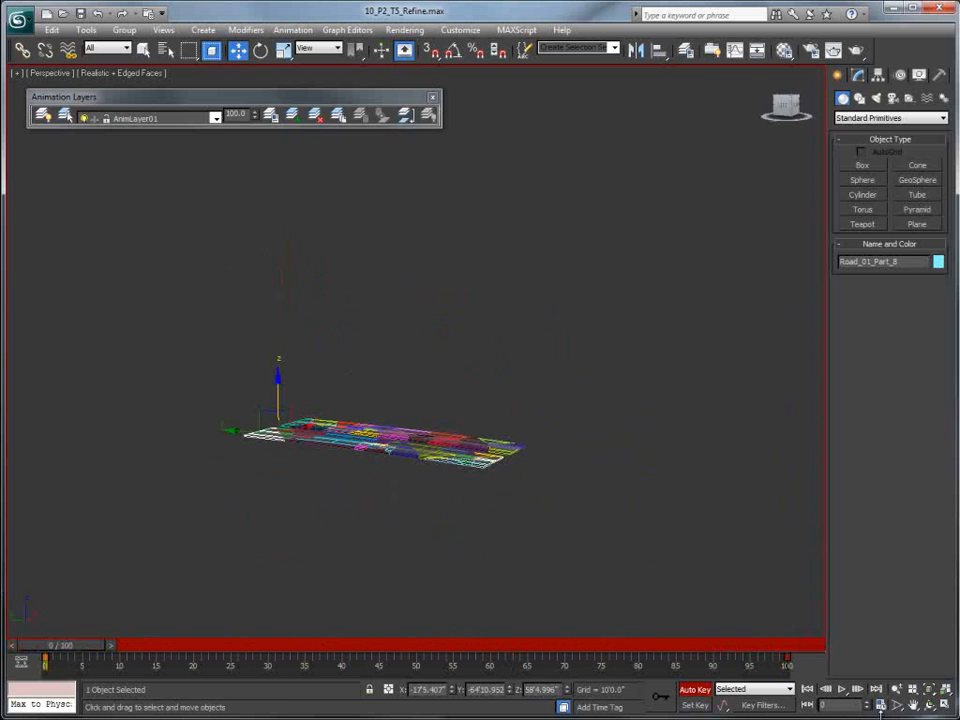
- Play the adjusted road animation, return to the first frame and turn Auto Key off
click(842, 690)
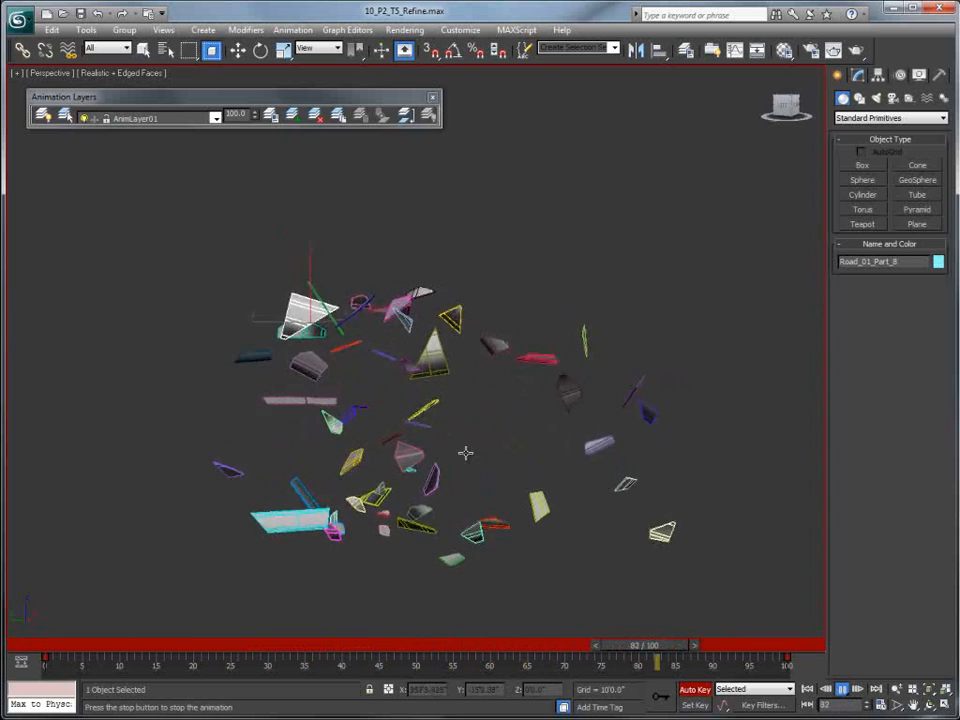
click(845, 687)
click(807, 688)
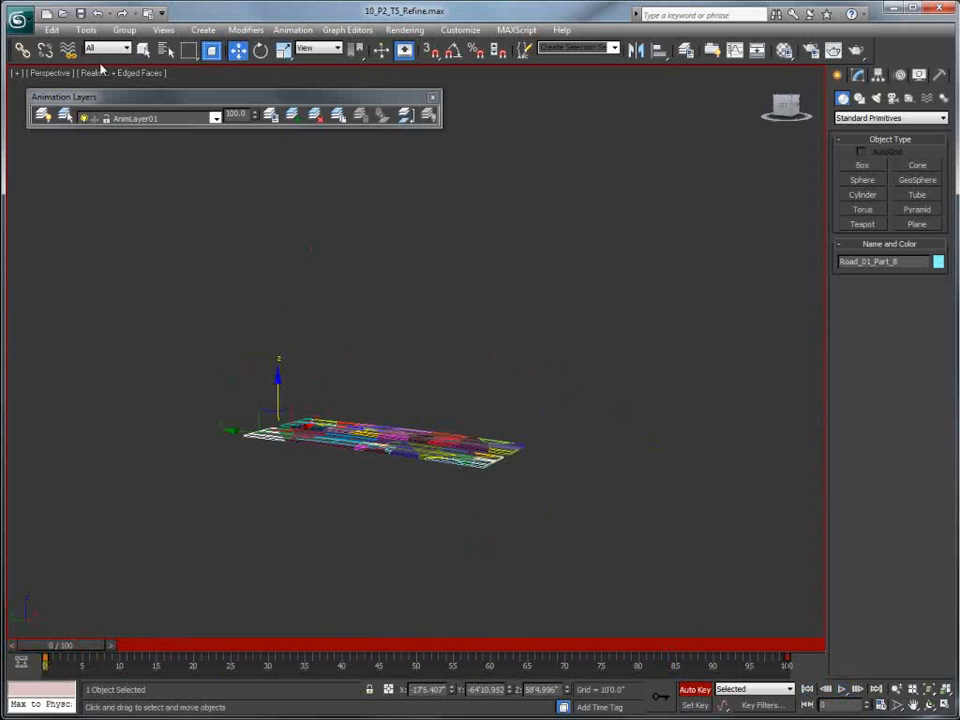
click(697, 690)
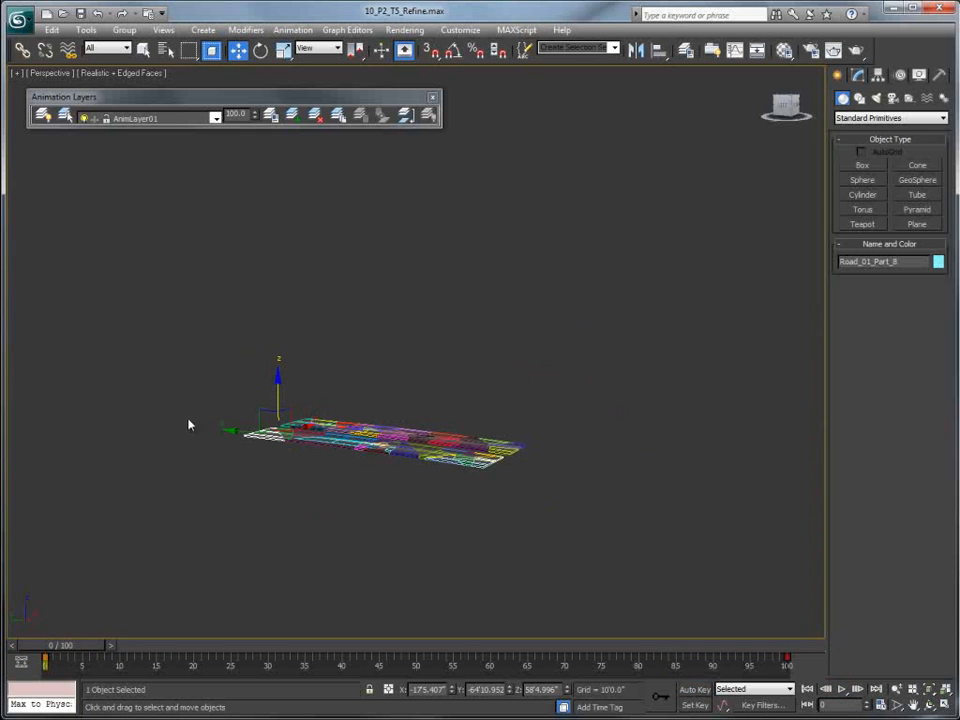
- Restore the 03 Bridge Only scene state and frame the bridge pieces in the perspective view
mouse_move(60, 645)
mouse_down()
mouse_move(521, 647)
mouse_move(55, 645)
mouse_up()
key(w)
right_click(262, 318)
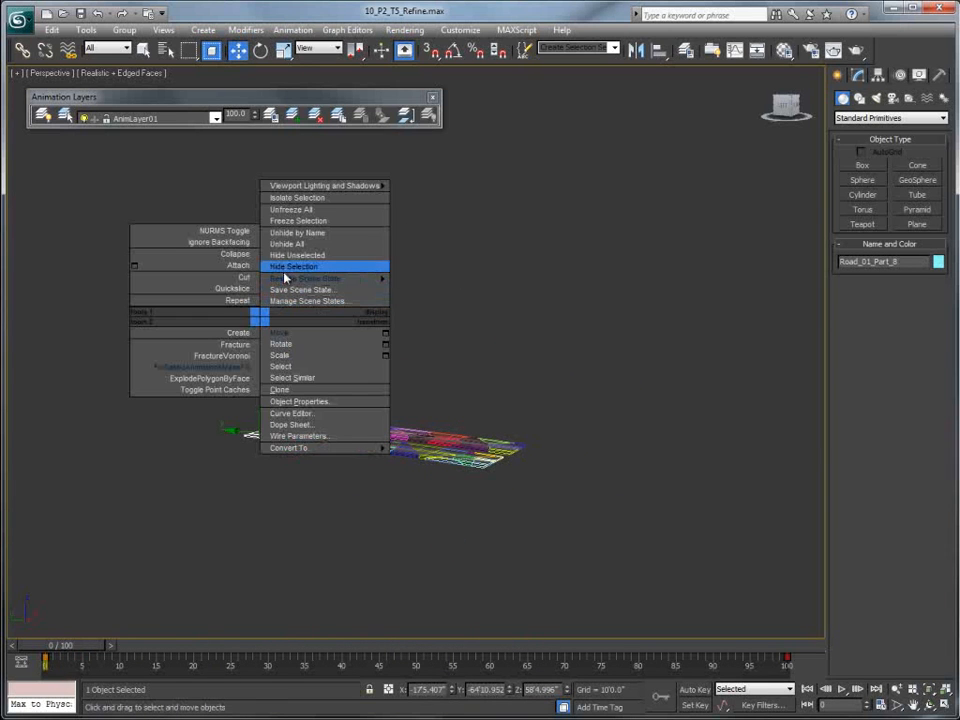
mouse_move(300, 278)
click(442, 259)
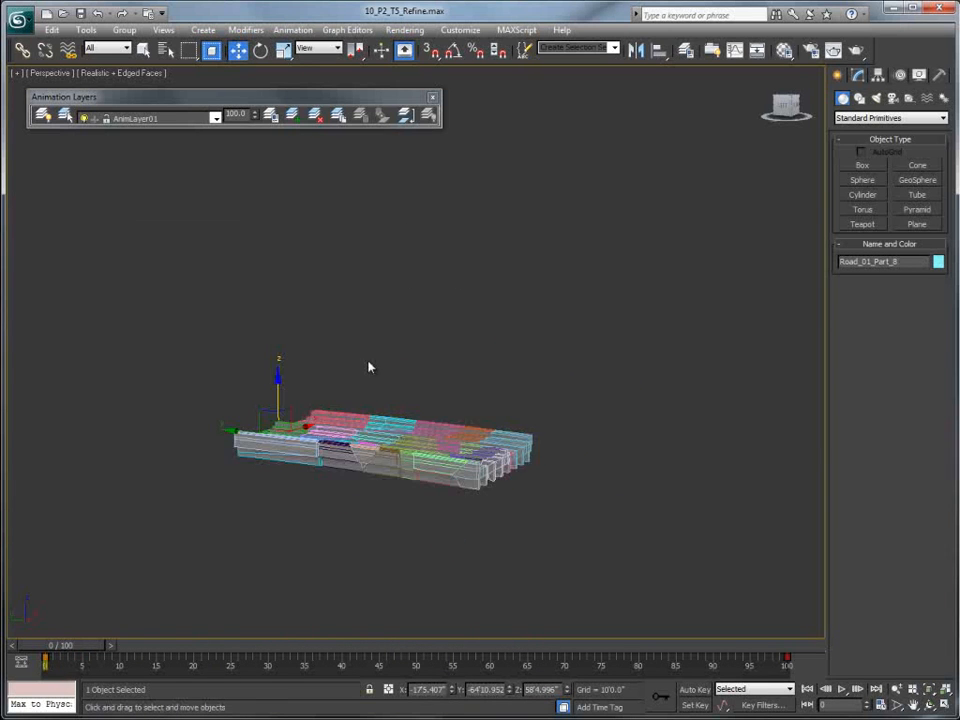
alt+middle_drag(398, 400, 407, 264)
scroll(386, 281, up, 4)
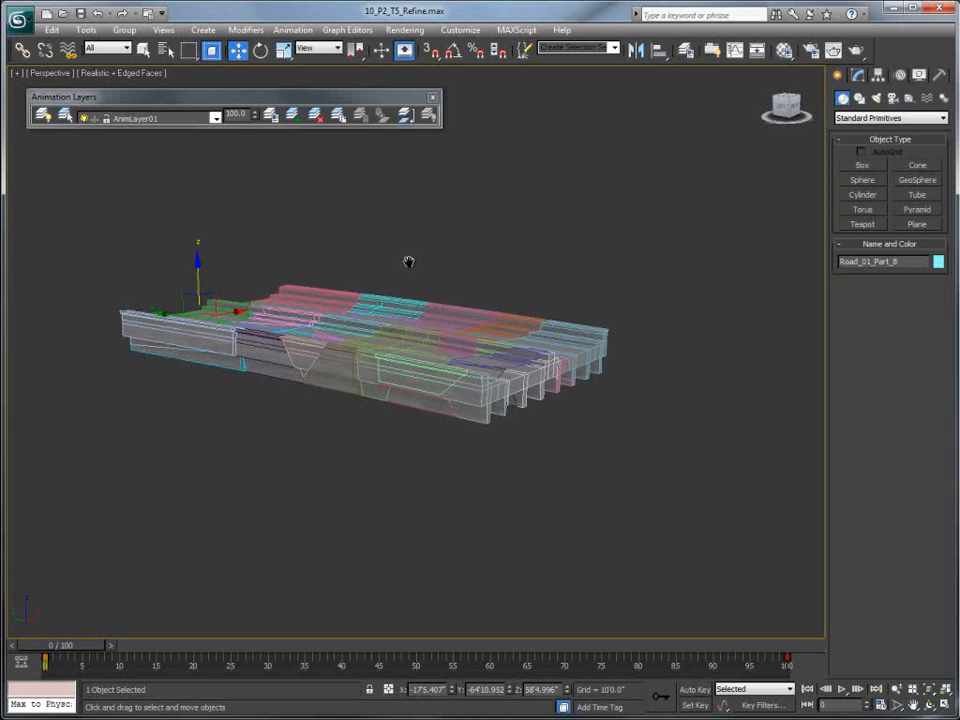
- Play the bridge collapse animation to check its speed with nothing selected, and rewind to frame 0
click(842, 689)
click(843, 690)
click(673, 536)
click(807, 689)
click(842, 689)
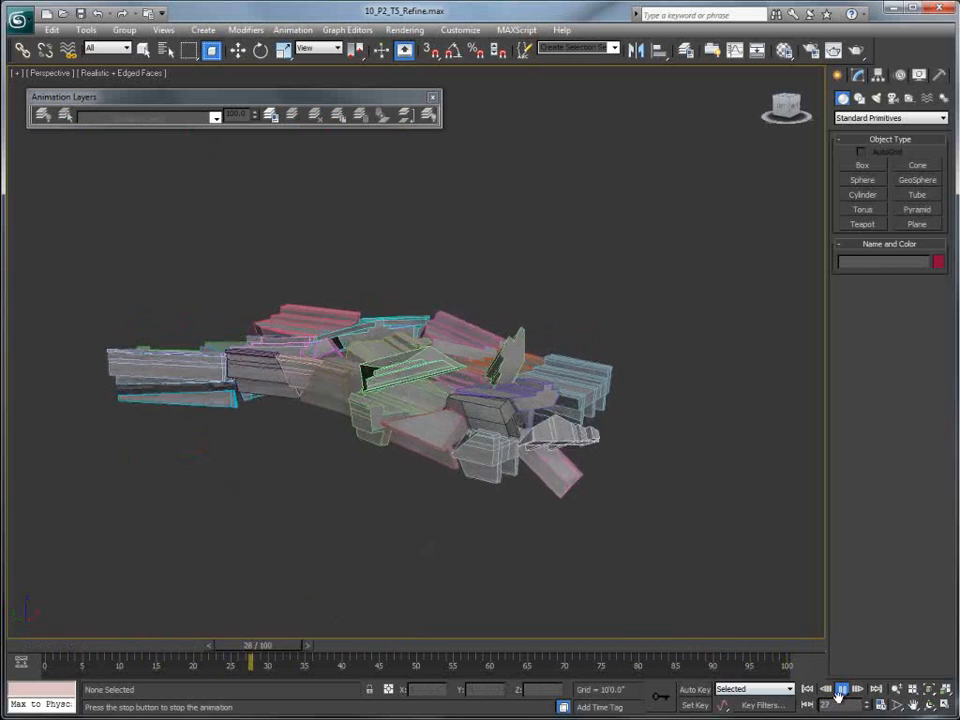
key(/)
click(807, 689)
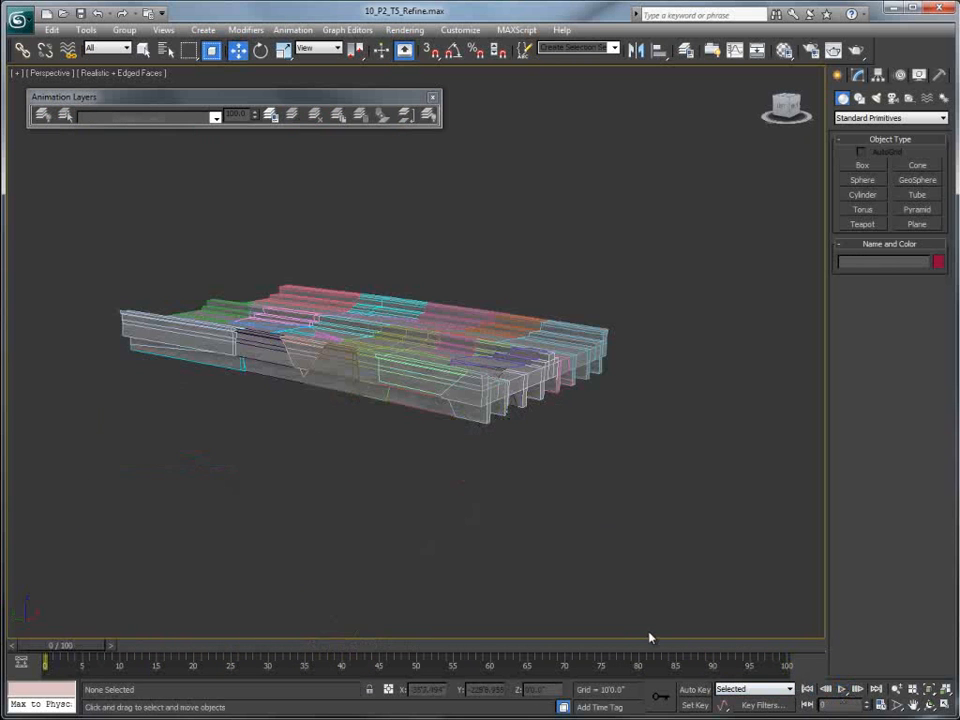
- Select all bridge pieces and turn off the track bar's Show Selection Range option
drag(79, 246, 617, 478)
drag(113, 243, 660, 472)
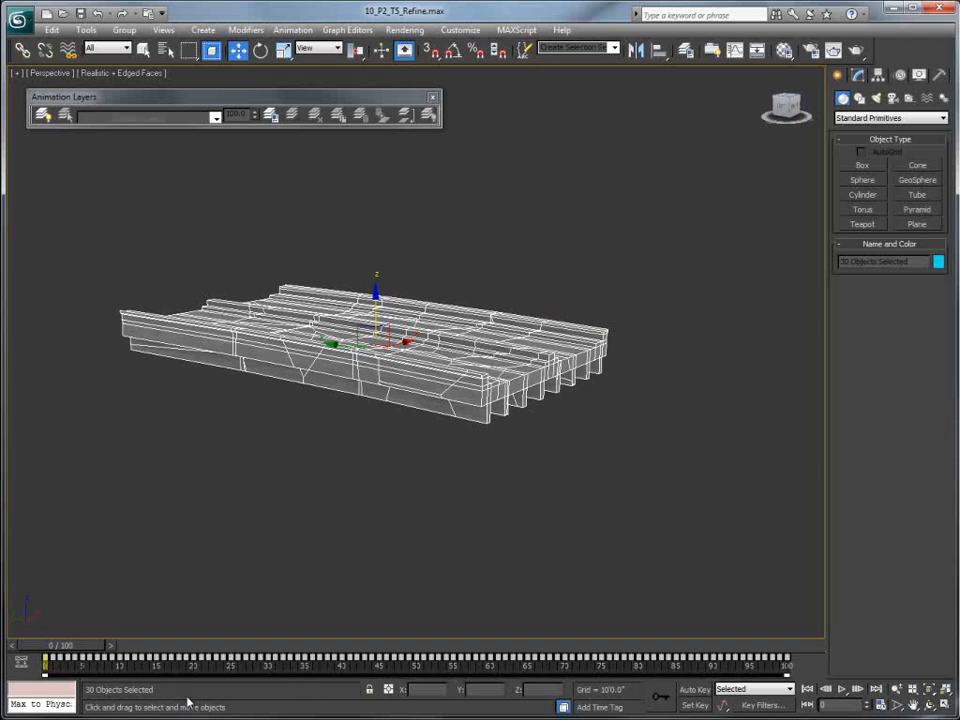
right_click(74, 668)
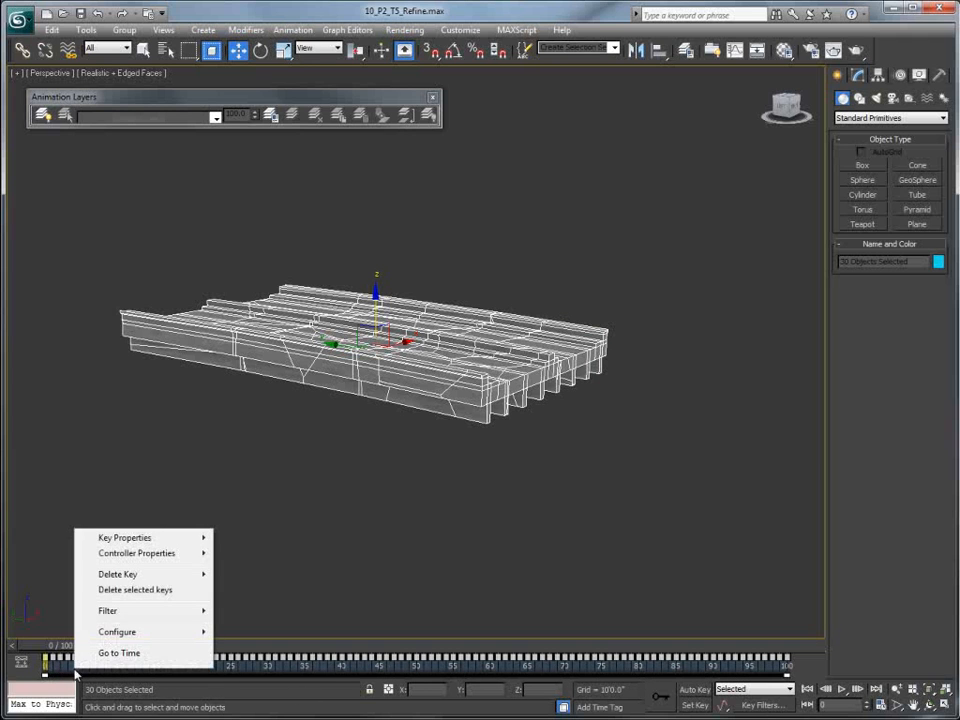
mouse_move(107, 632)
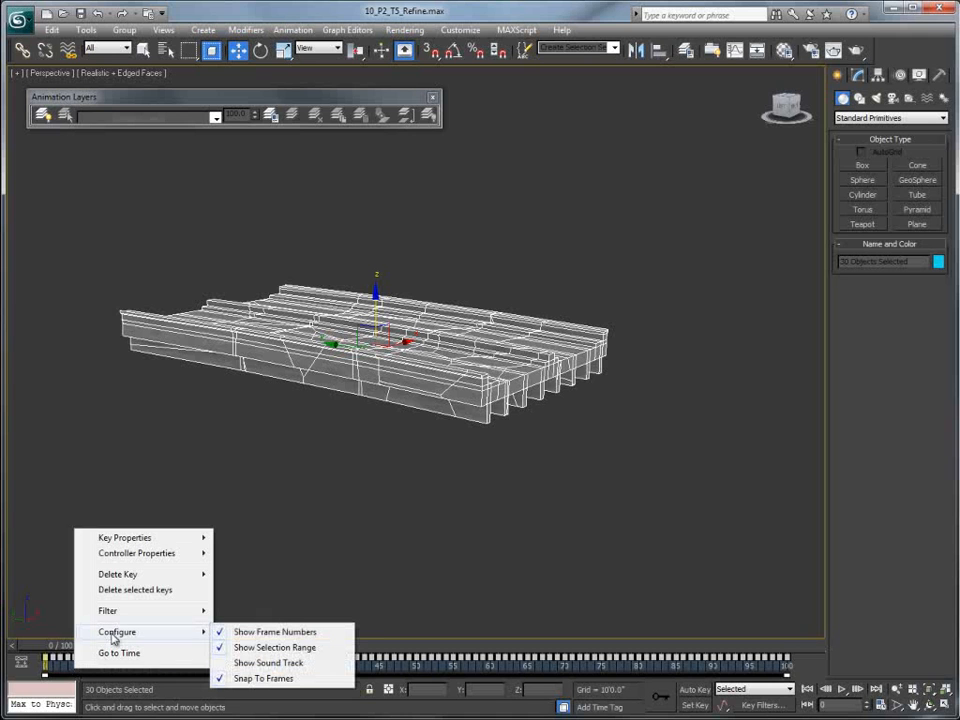
click(293, 648)
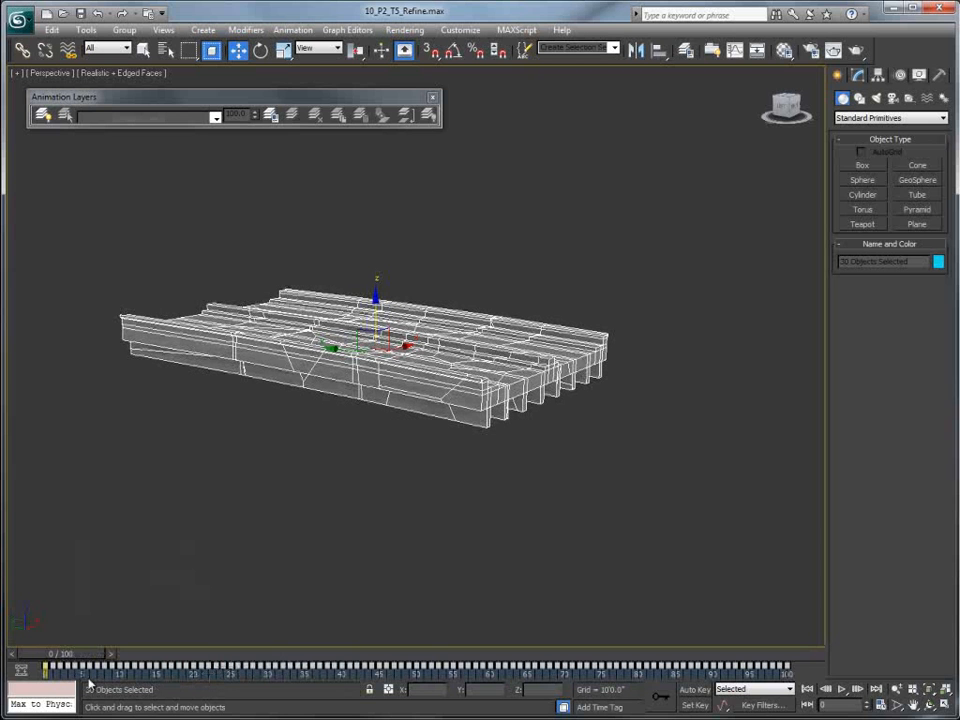
- Turn the track bar's Show Selection Range option back on
right_click(294, 675)
mouse_move(302, 637)
click(480, 651)
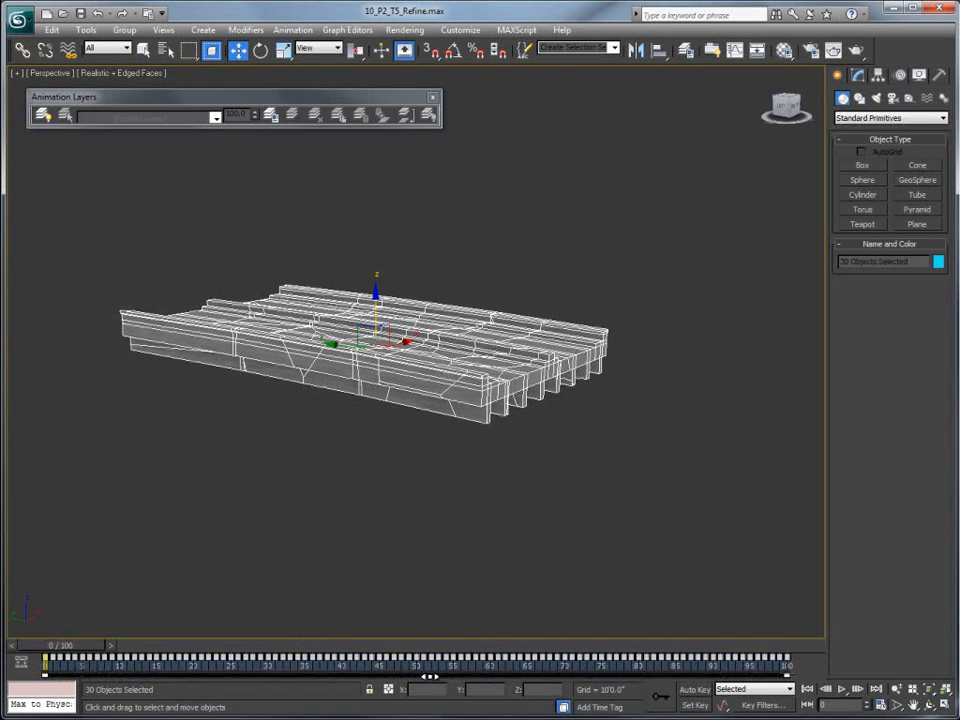
- Set the animation end time to 200 and stretch the bridge pieces' key range out to frame 200
click(820, 706)
text(200)
key(Return)
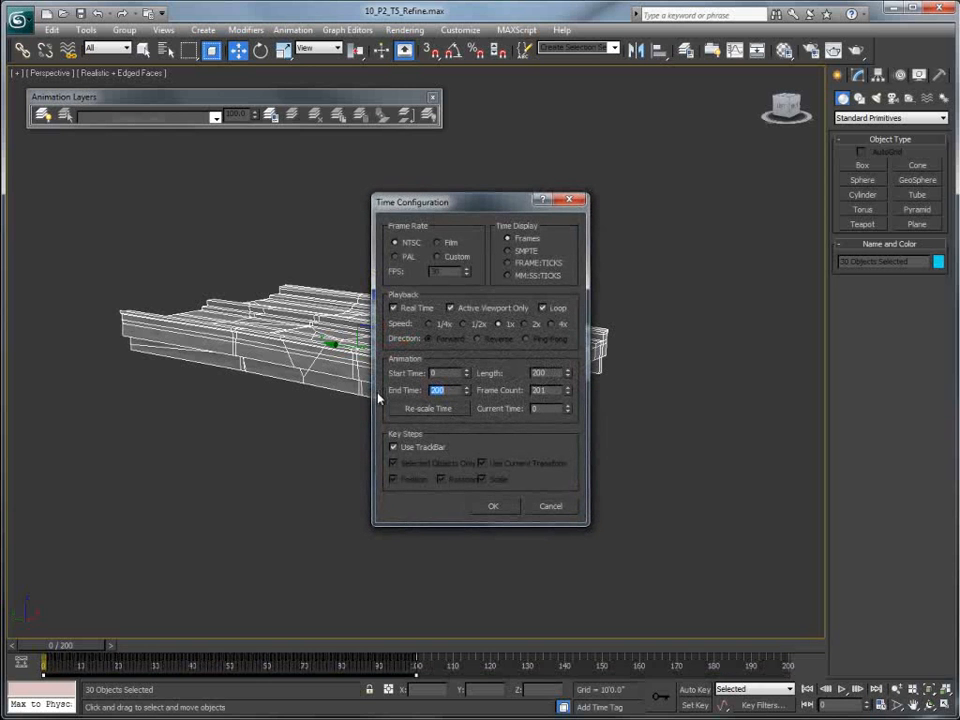
click(489, 505)
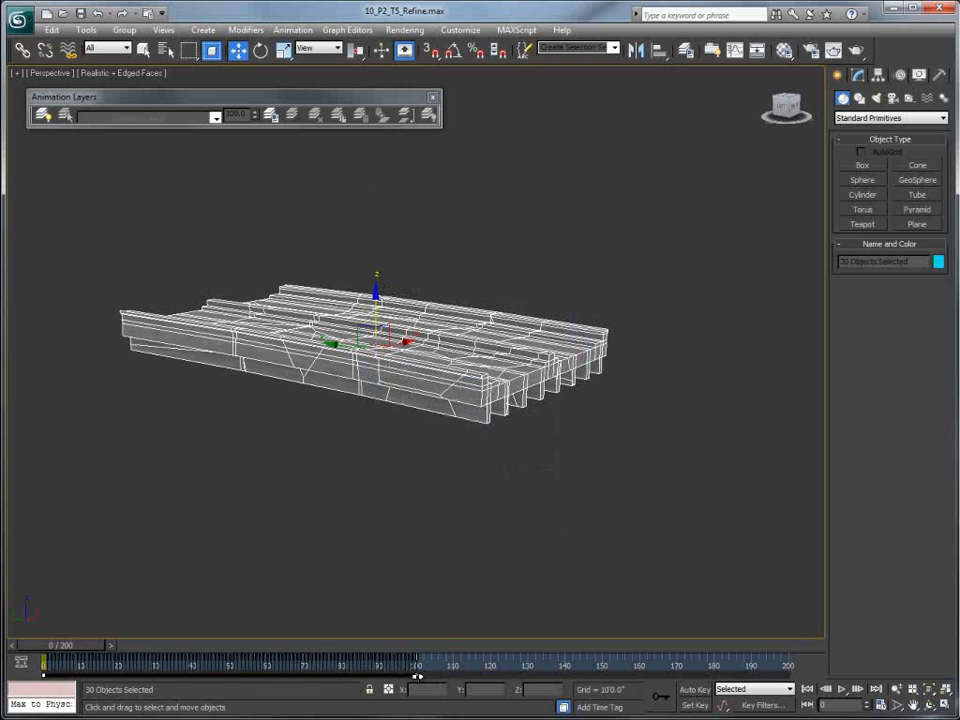
drag(420, 677, 796, 684)
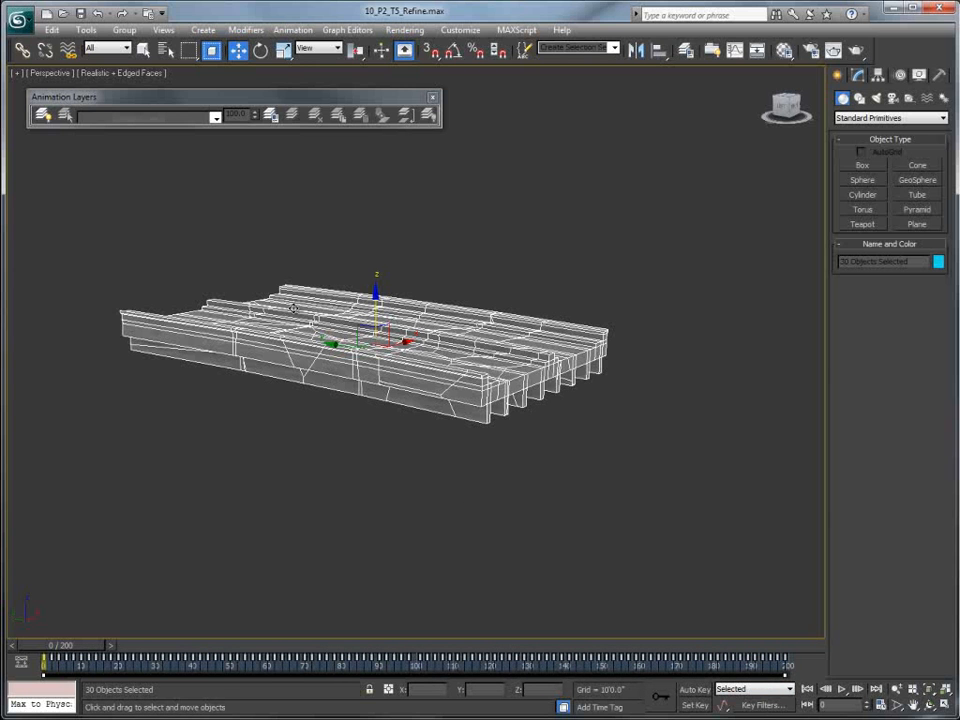
- Set the animation end time to 100 and deselect the bridge pieces
click(875, 689)
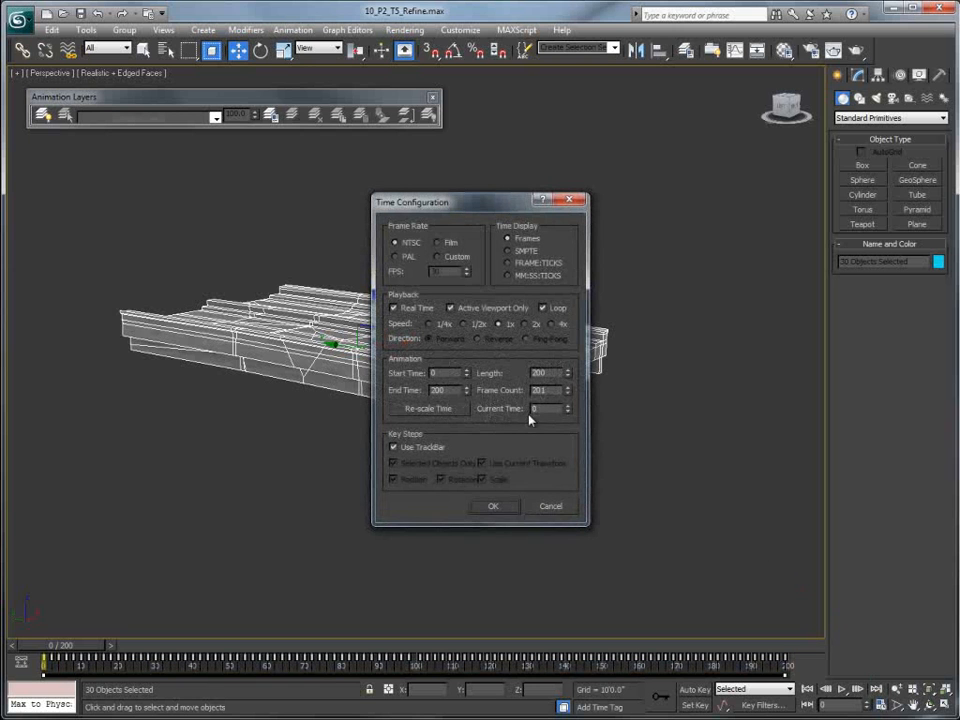
double_click(447, 390)
text(100)
key(Return)
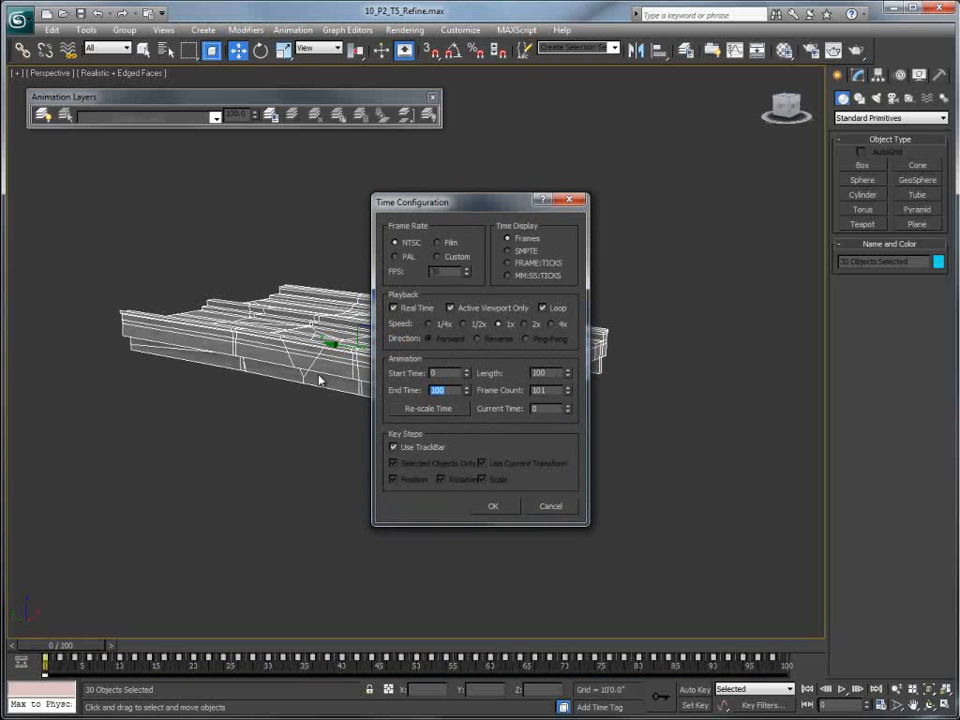
click(493, 506)
click(602, 600)
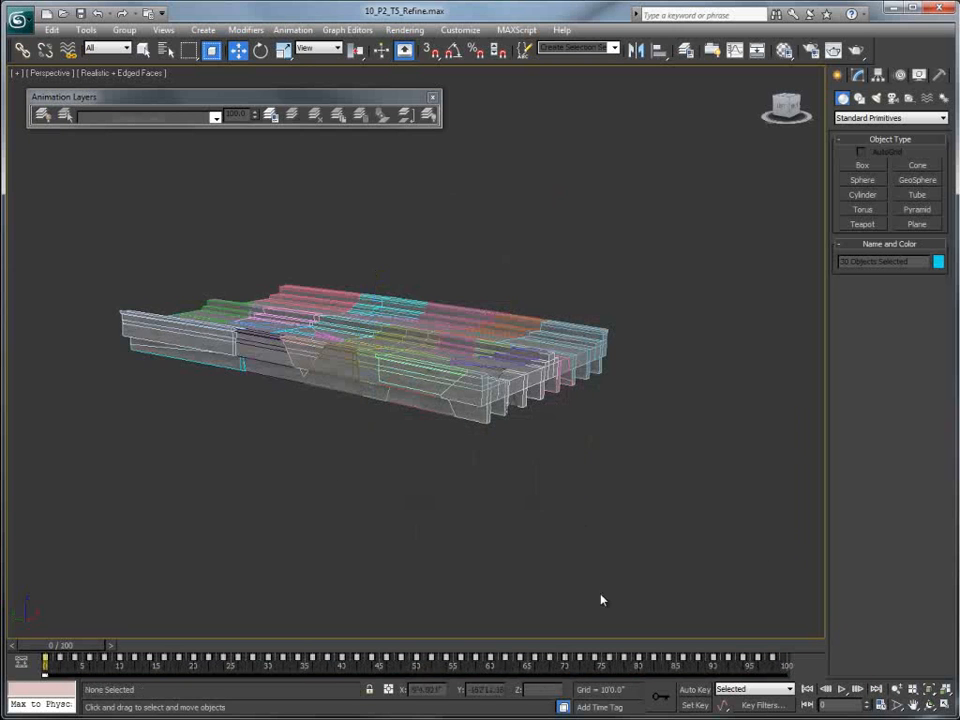
- Play the slowed-down bridge collapse and return to the first frame
click(843, 690)
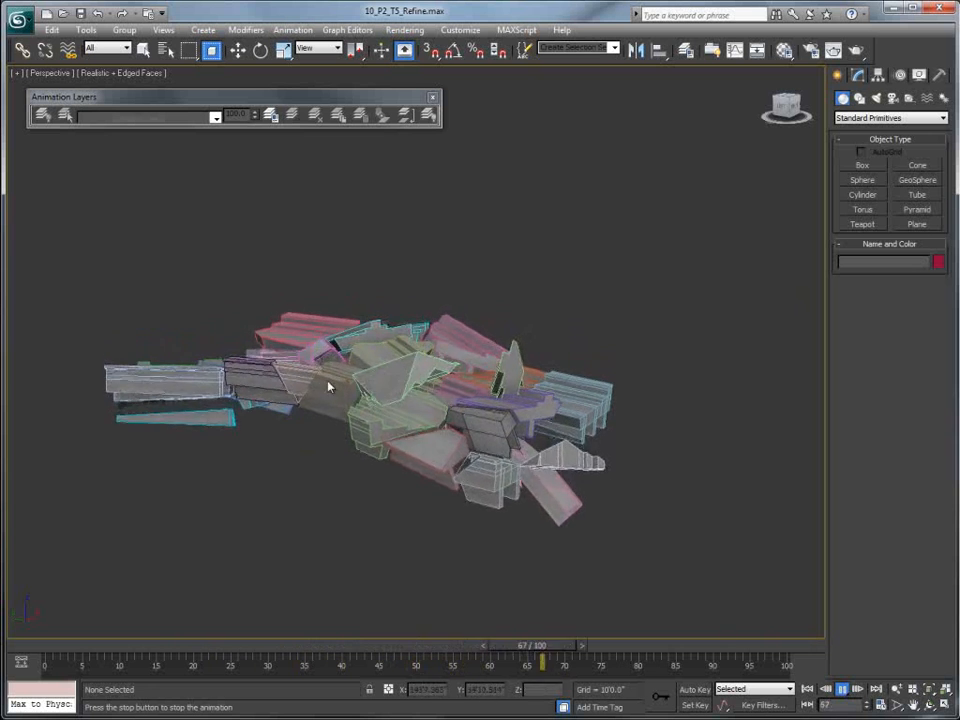
click(841, 689)
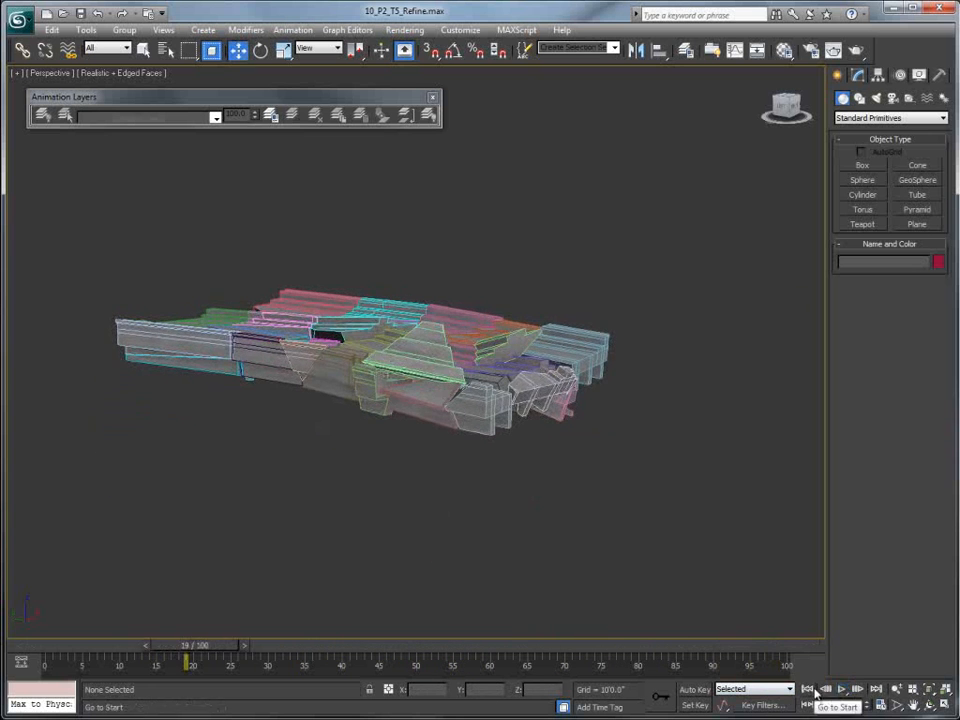
click(807, 689)
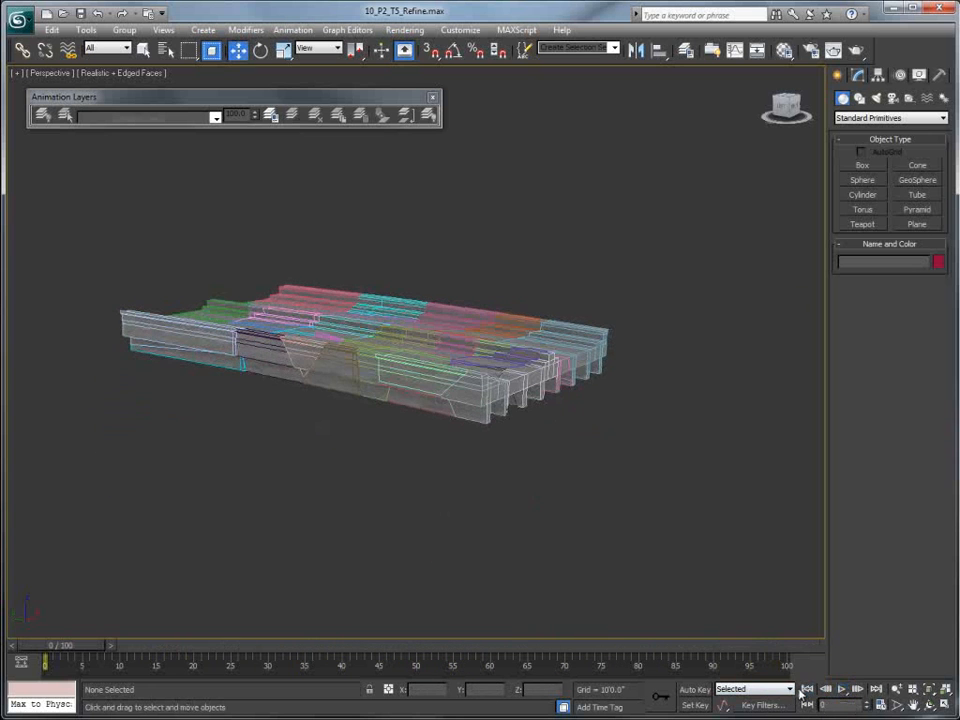
- Restore the 04 Pillar Only scene state and view the fractured pillar from the front
right_click(369, 467)
mouse_move(440, 427)
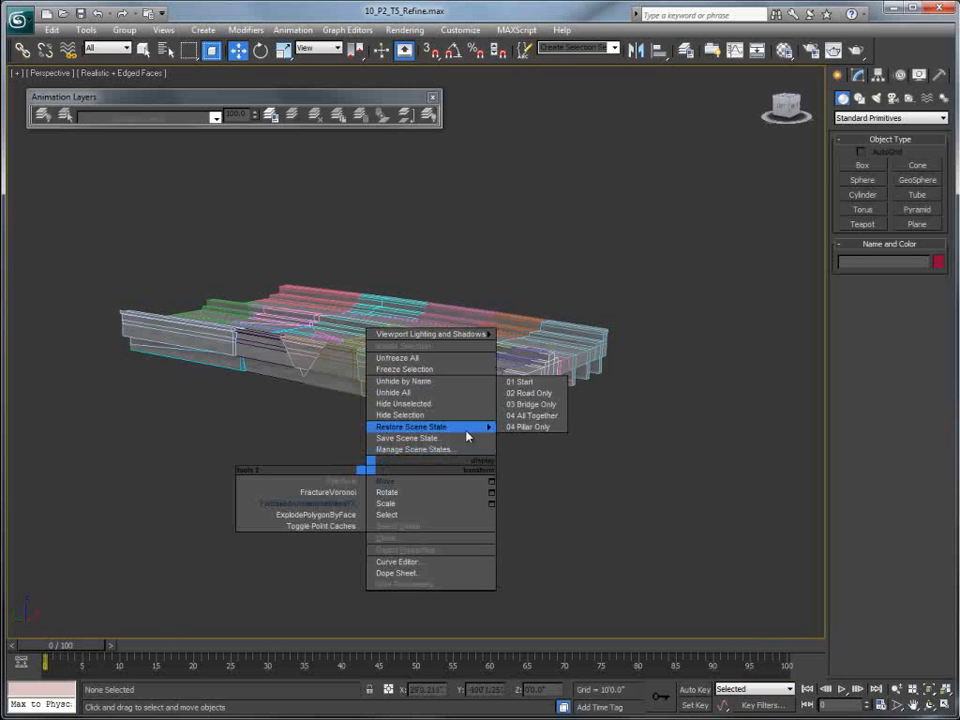
click(530, 428)
alt+middle_drag(428, 441, 455, 430)
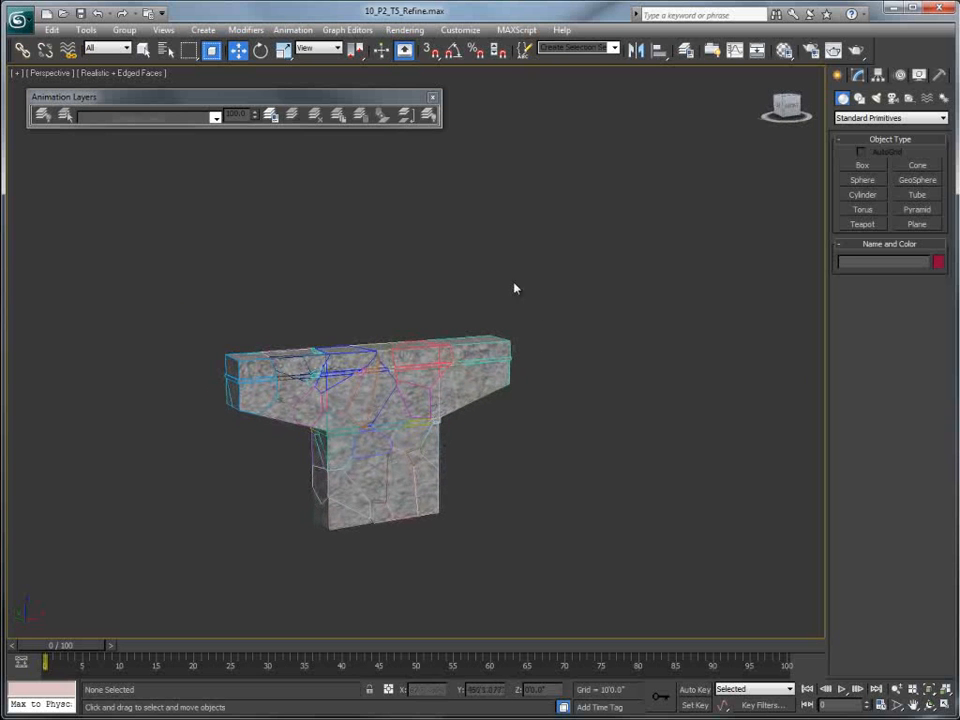
- Select all pillar pieces and save their animation to the XML animation file Test1.xaf
mouse_move(45, 660)
mouse_down()
mouse_move(64, 645)
mouse_move(600, 628)
mouse_move(40, 650)
mouse_up()
drag(165, 291, 604, 581)
click(293, 29)
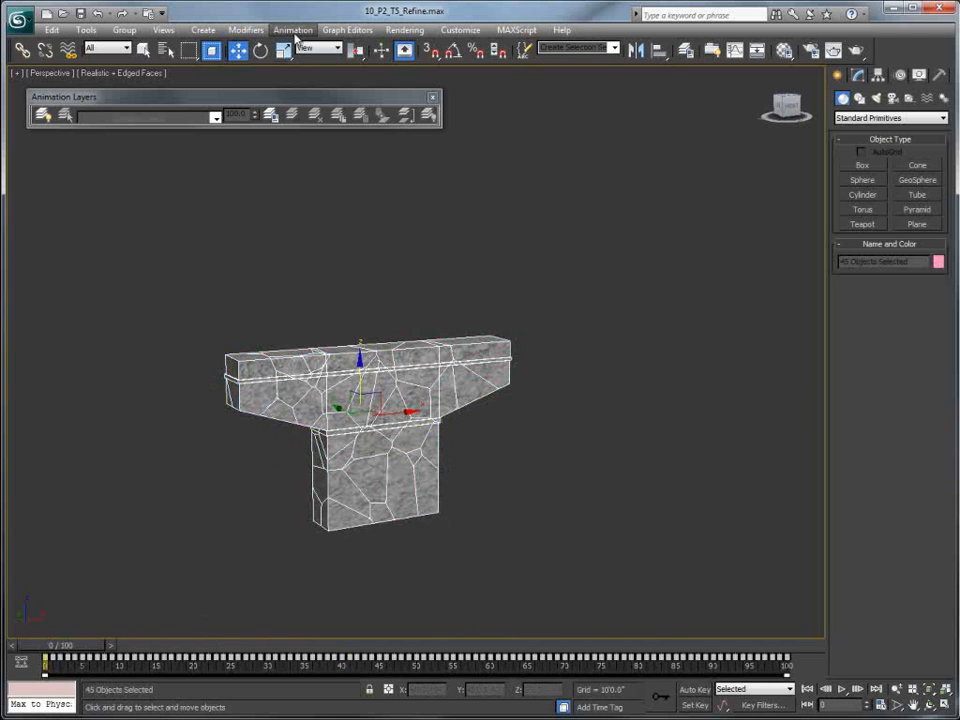
click(313, 63)
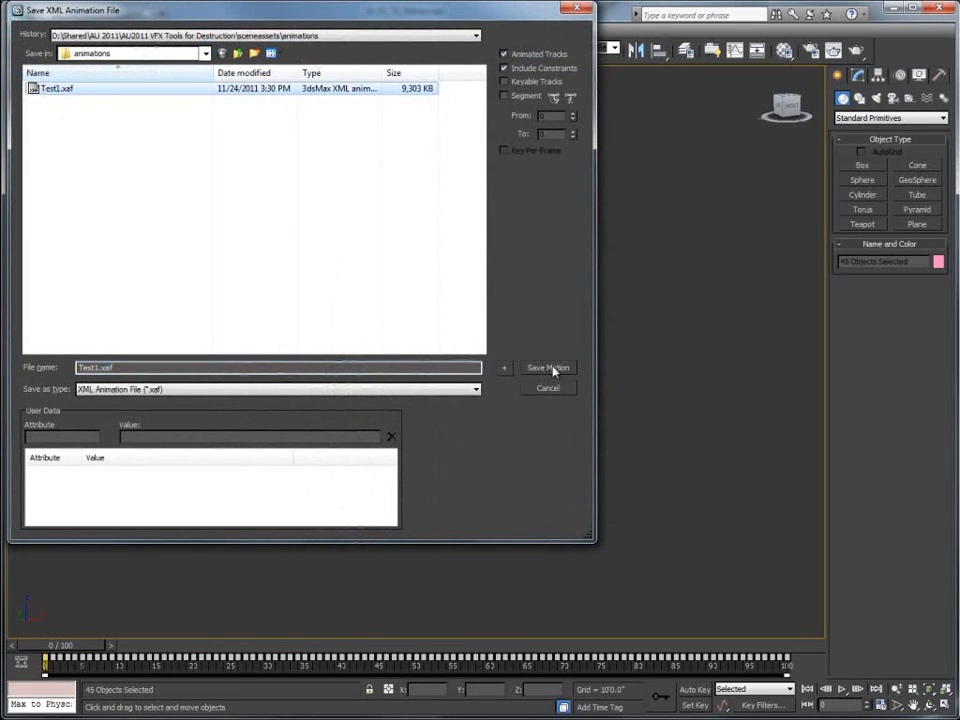
click(549, 368)
click(596, 492)
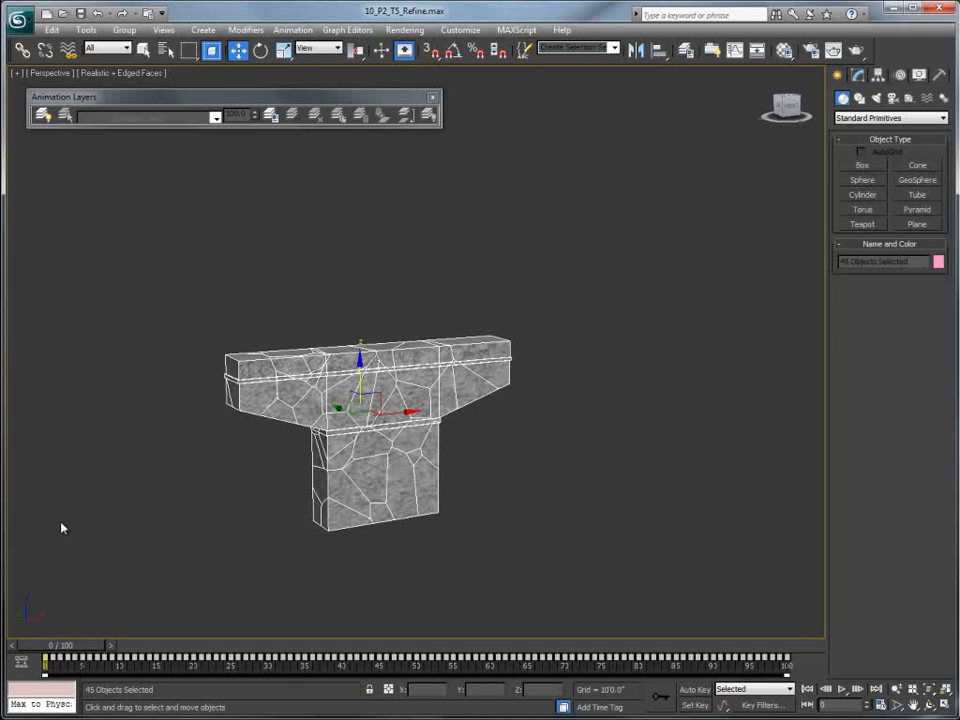
- Open the Motion Mixer and add all the Pillar_02 pieces as objects to mix
click(347, 29)
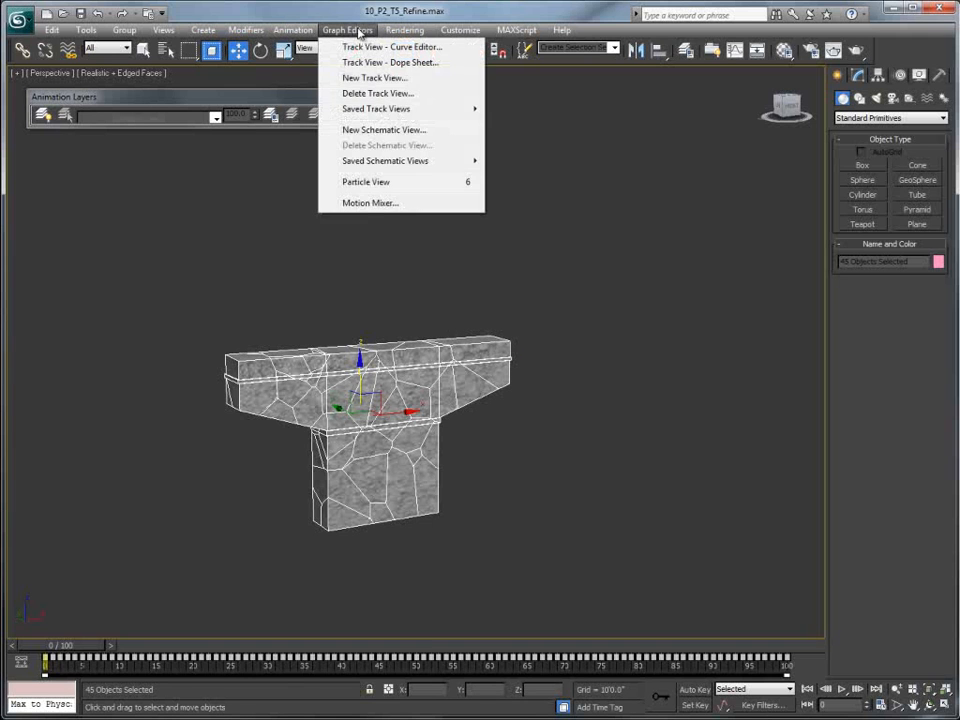
click(368, 204)
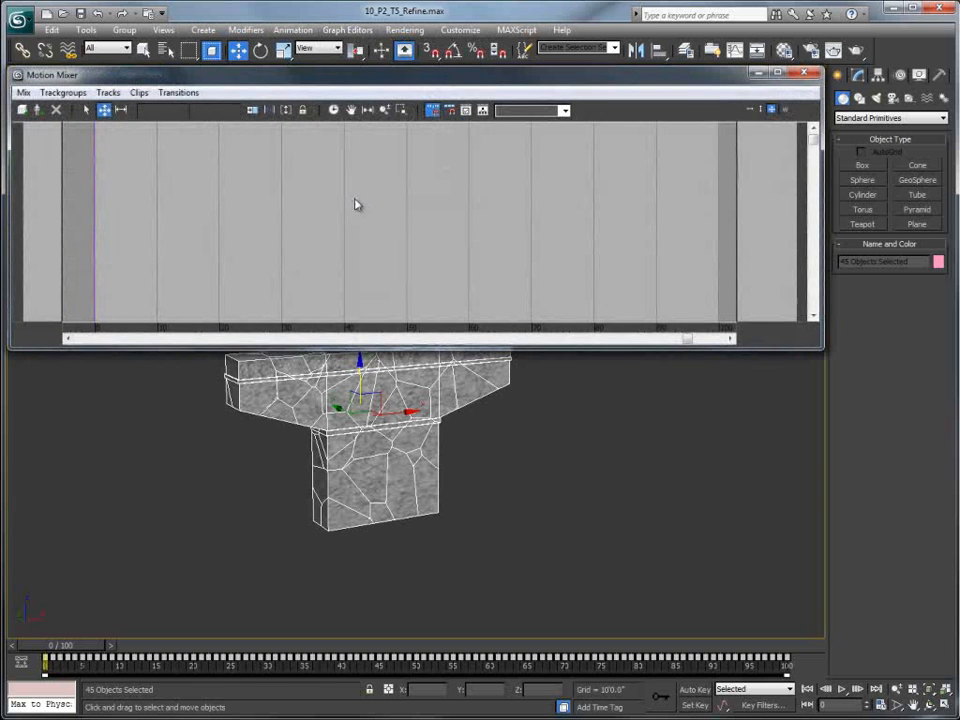
click(25, 111)
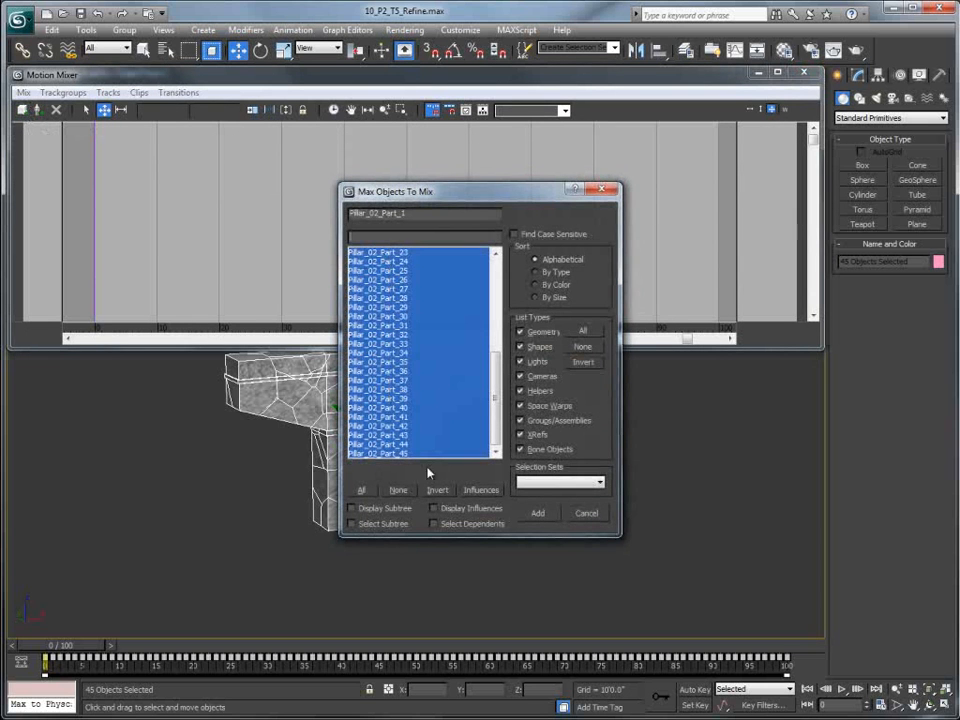
click(540, 515)
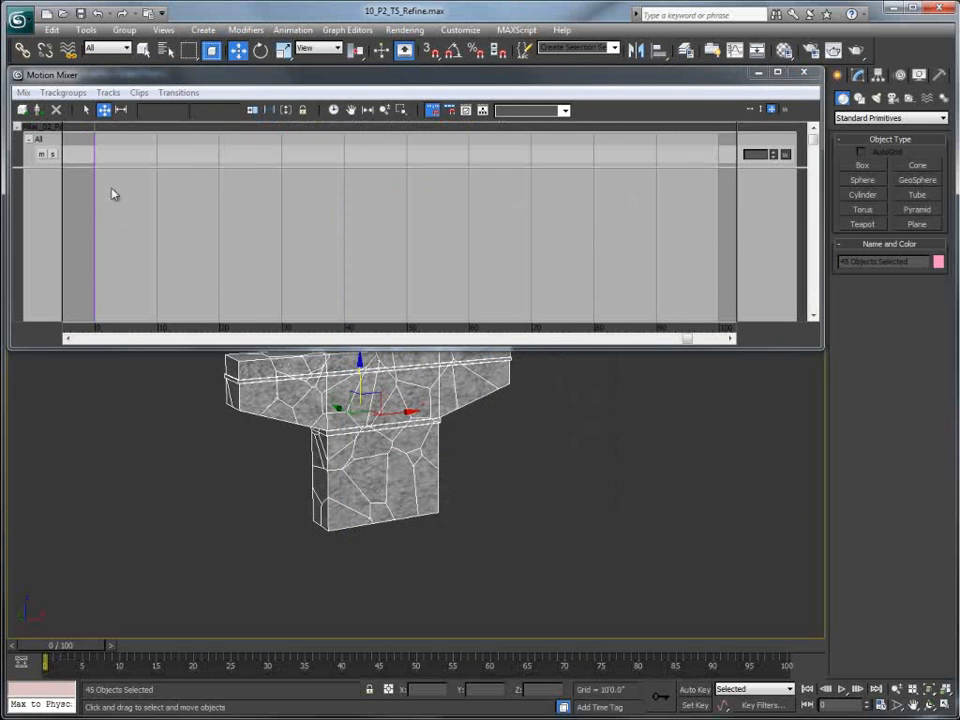
- Add a new clip from the Test1.xaf animation file to the pillar pieces' All track
right_click(216, 160)
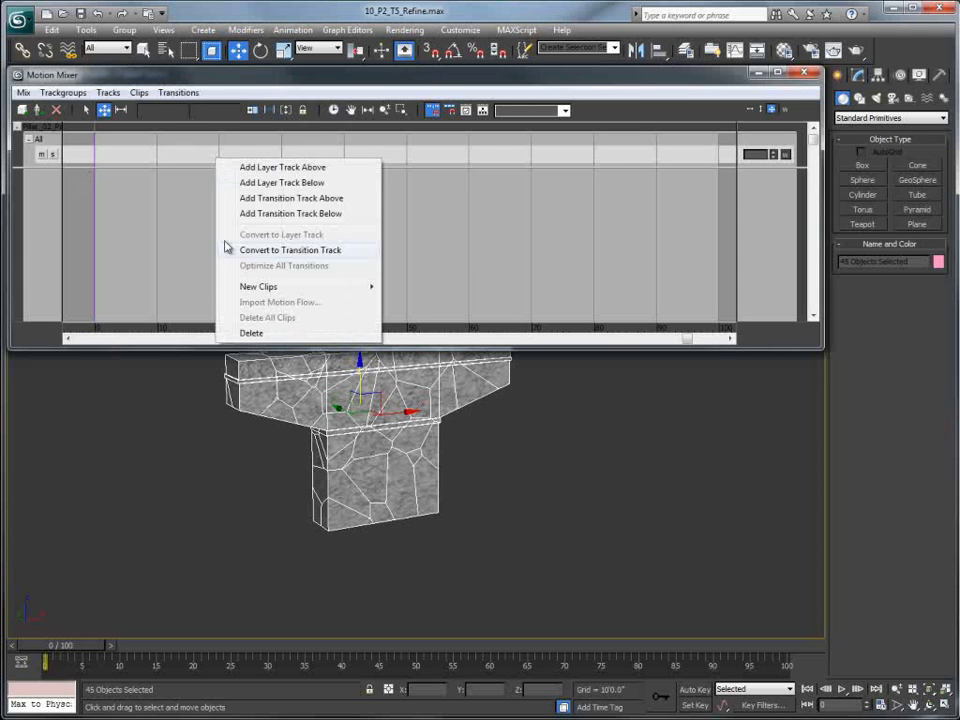
mouse_move(253, 285)
click(412, 287)
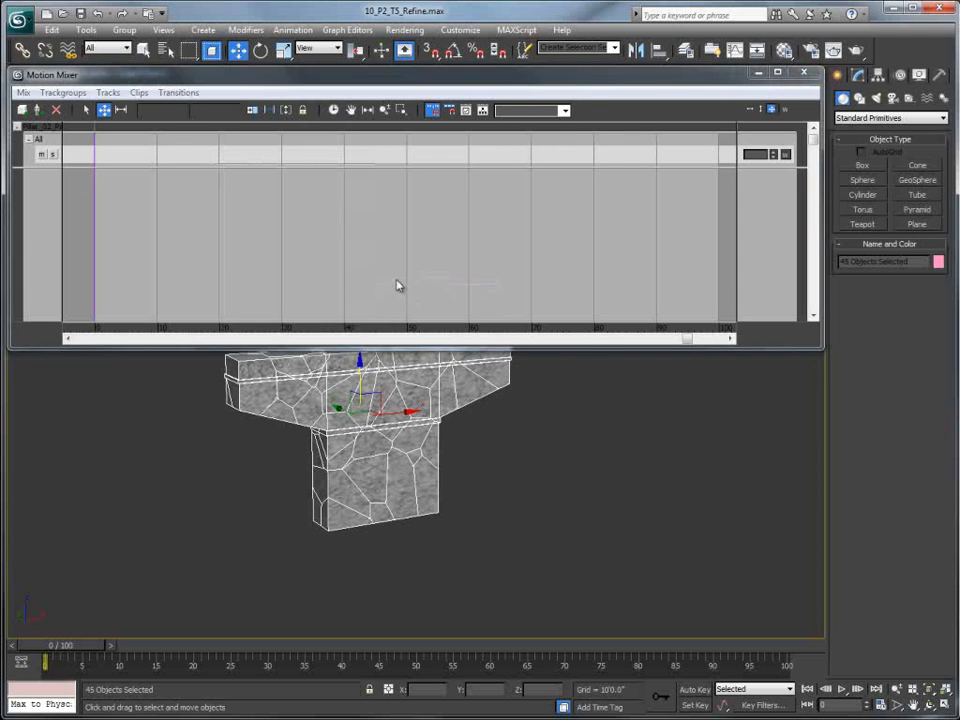
click(57, 88)
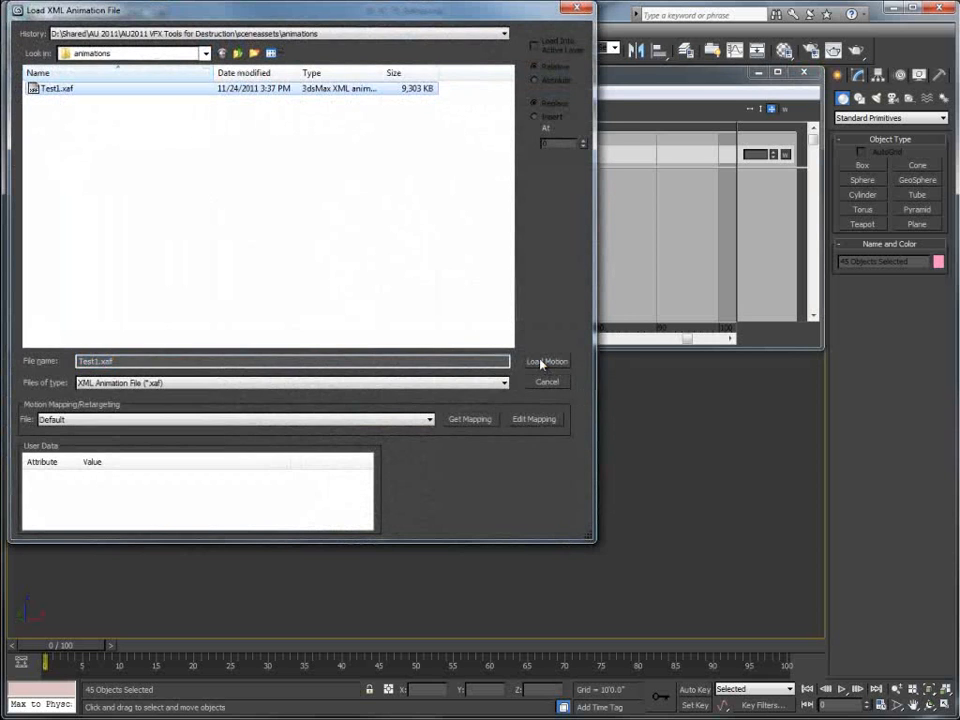
click(546, 362)
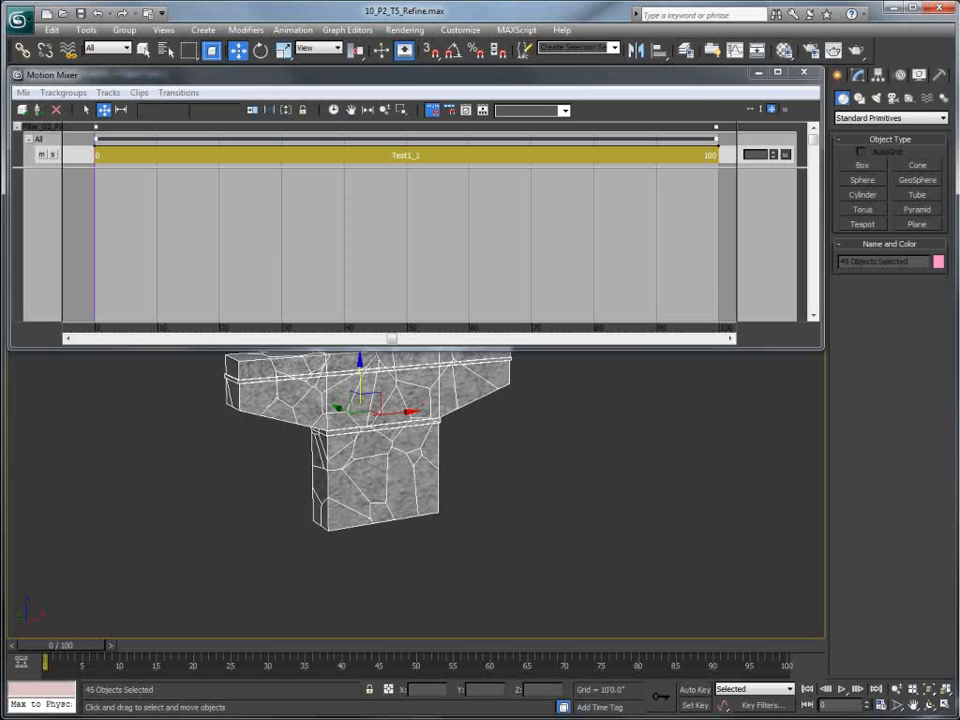
- Add a time warp to the Test1_1 clip and place warp marks at frames 30 and 70
click(269, 110)
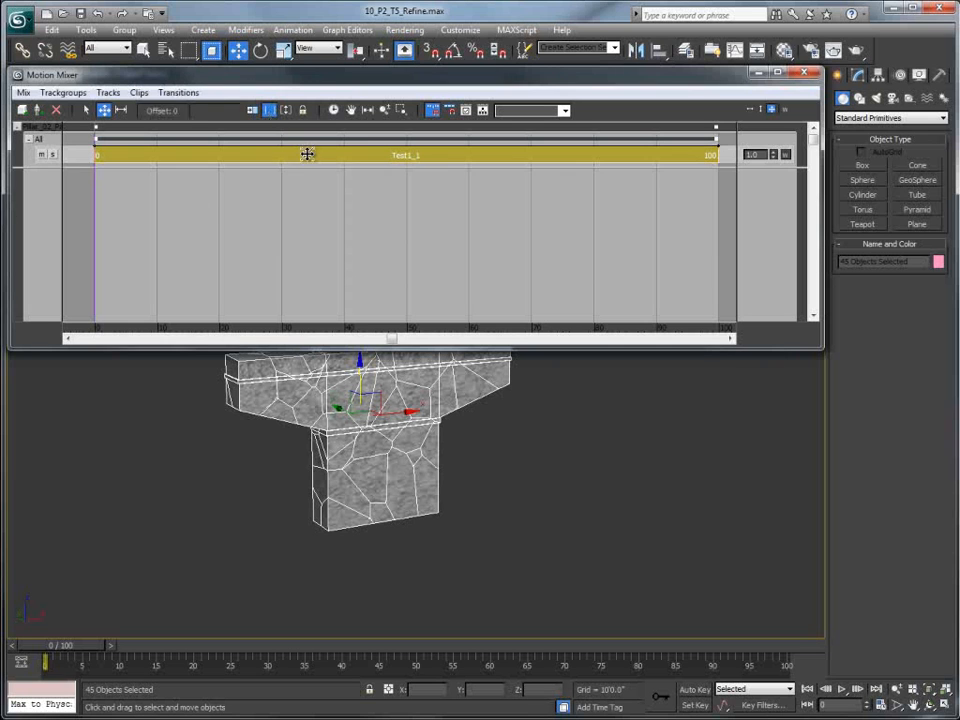
right_click(315, 153)
click(370, 162)
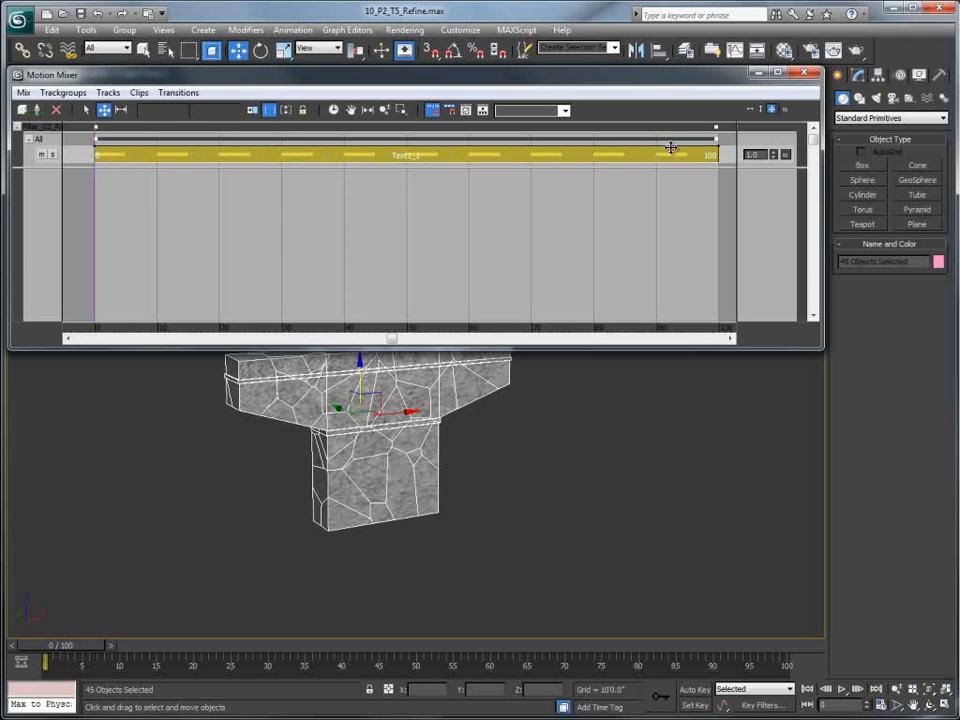
click(285, 154)
click(531, 157)
- Shift the two warp marks outward to about frames 13 and 88, play the collapse and return to the first frame
click(281, 153)
drag(283, 152, 176, 153)
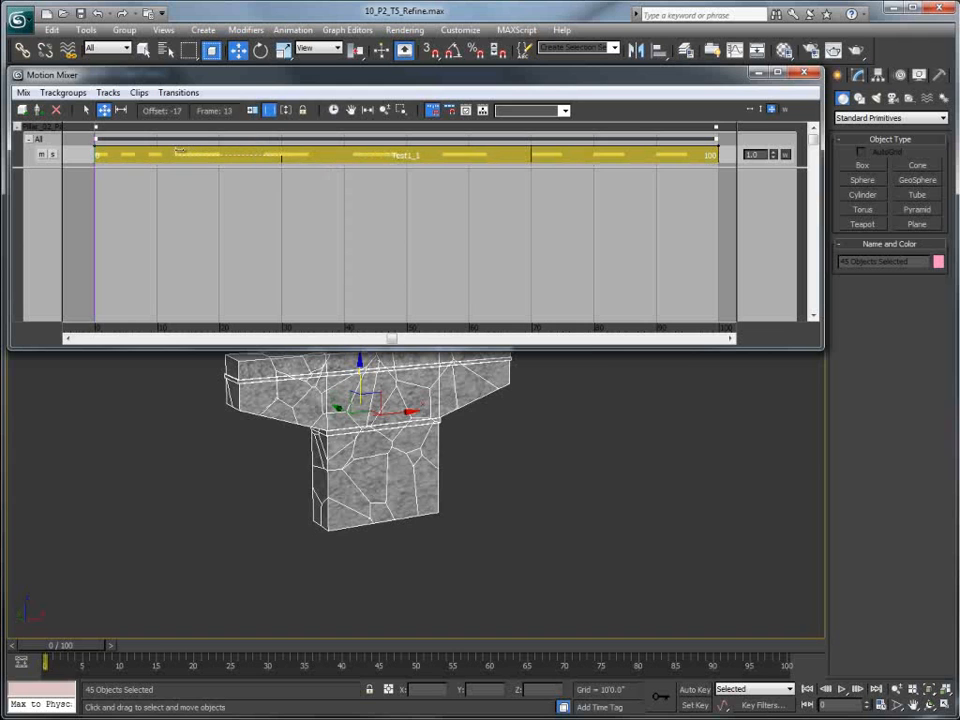
drag(531, 153, 643, 153)
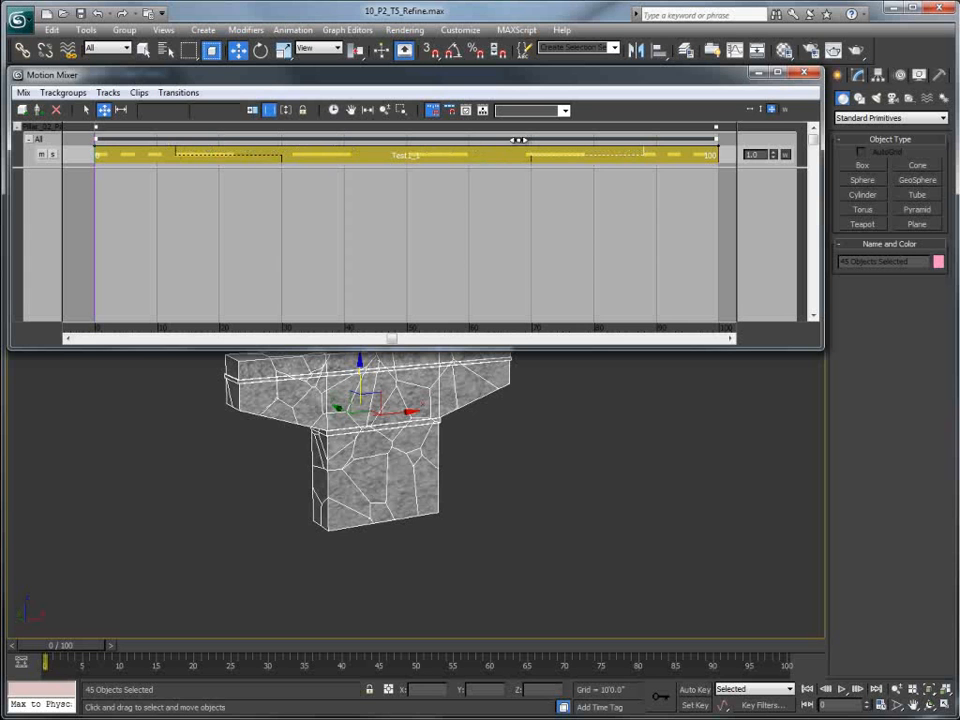
click(841, 689)
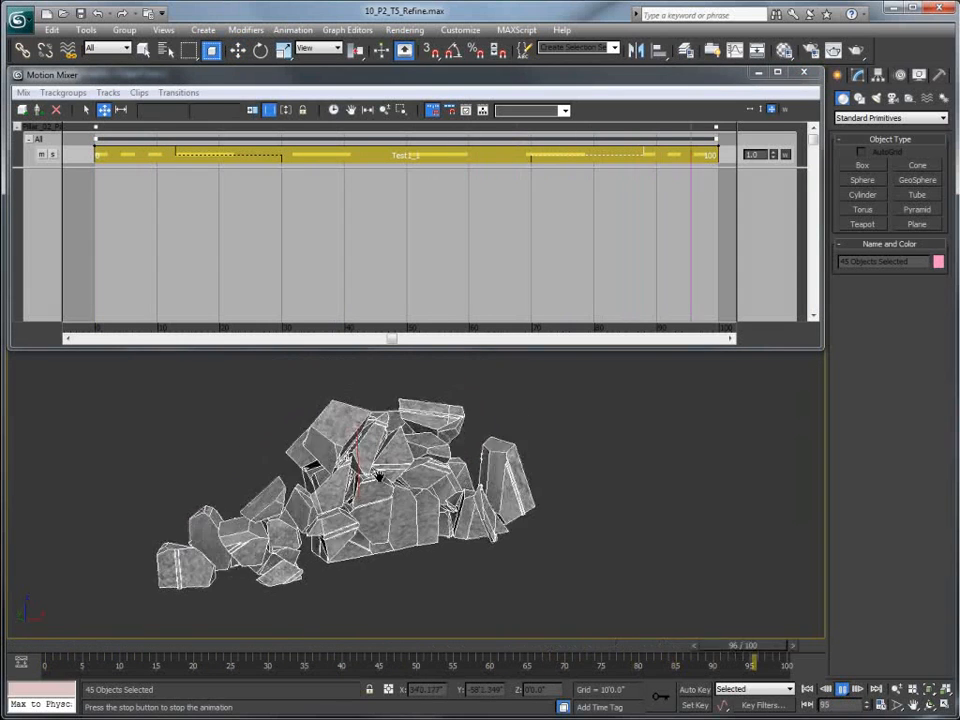
key(w)
click(808, 689)
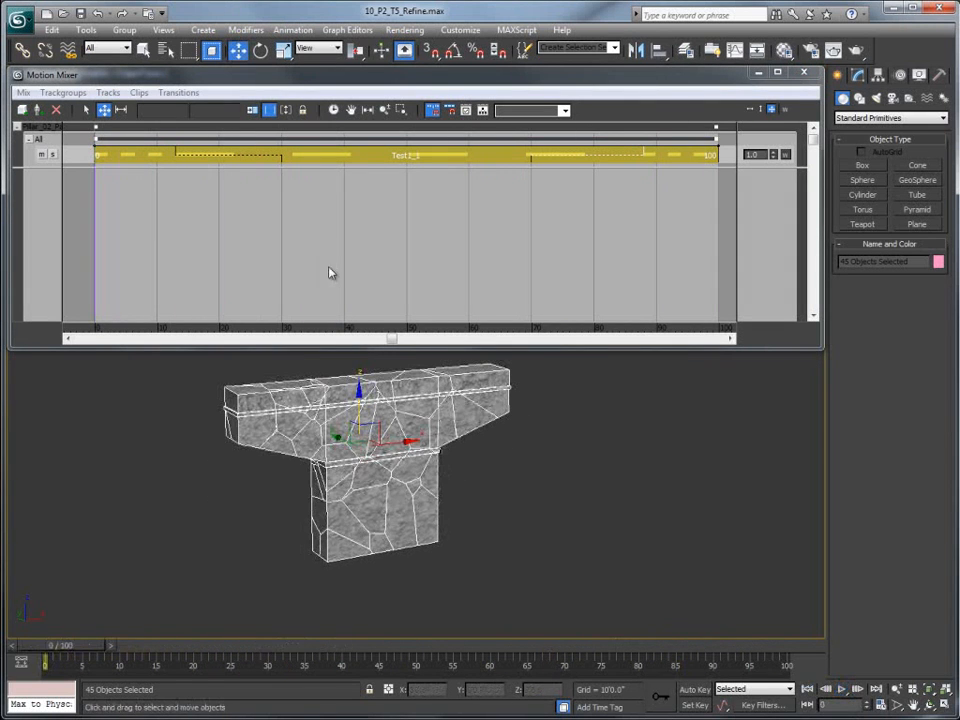
- Move the two shifted warp marks back to frames 30 and 70 and play the collapse
click(624, 160)
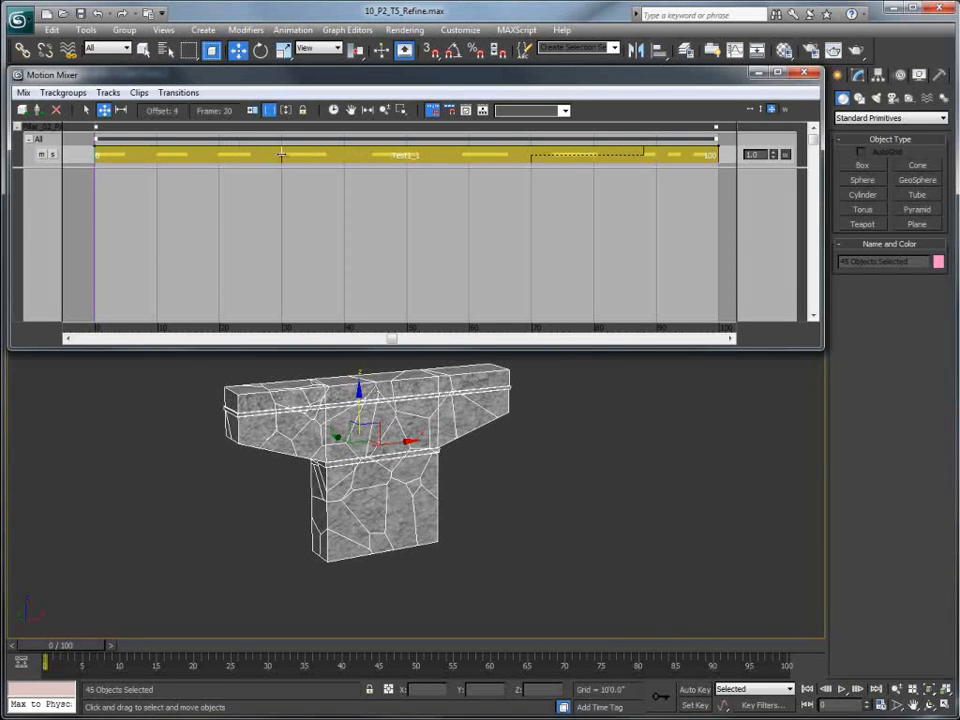
drag(643, 152, 528, 155)
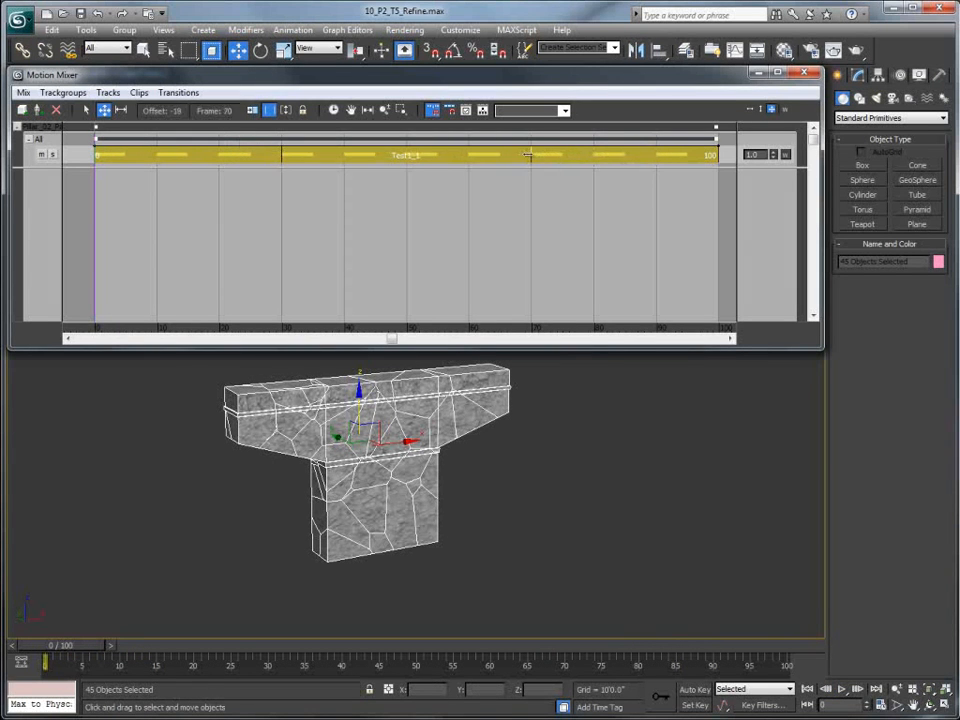
click(842, 689)
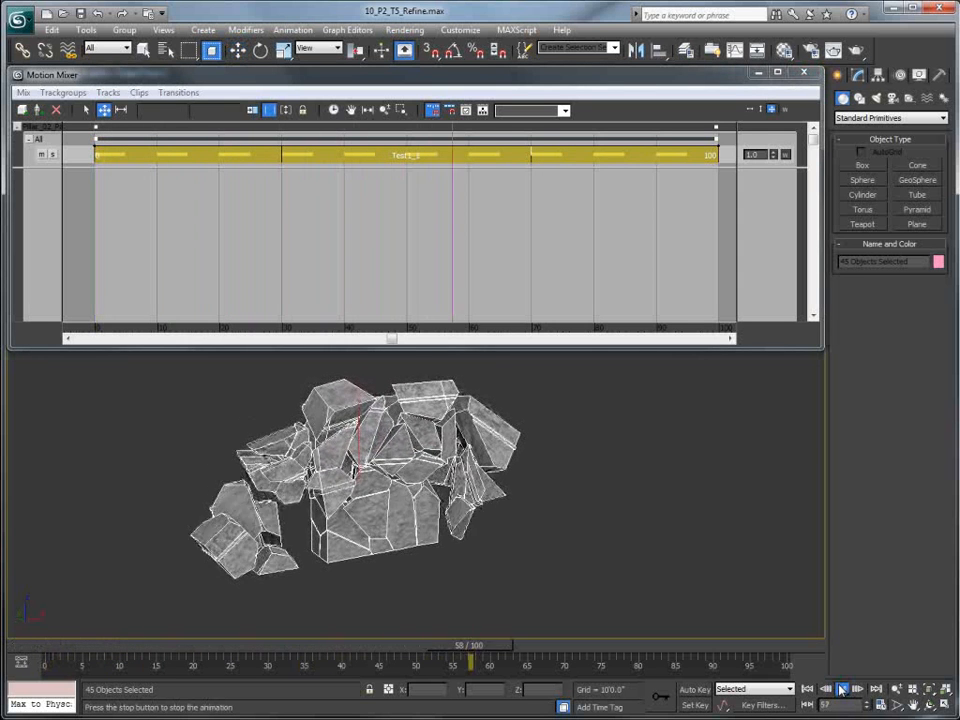
click(842, 689)
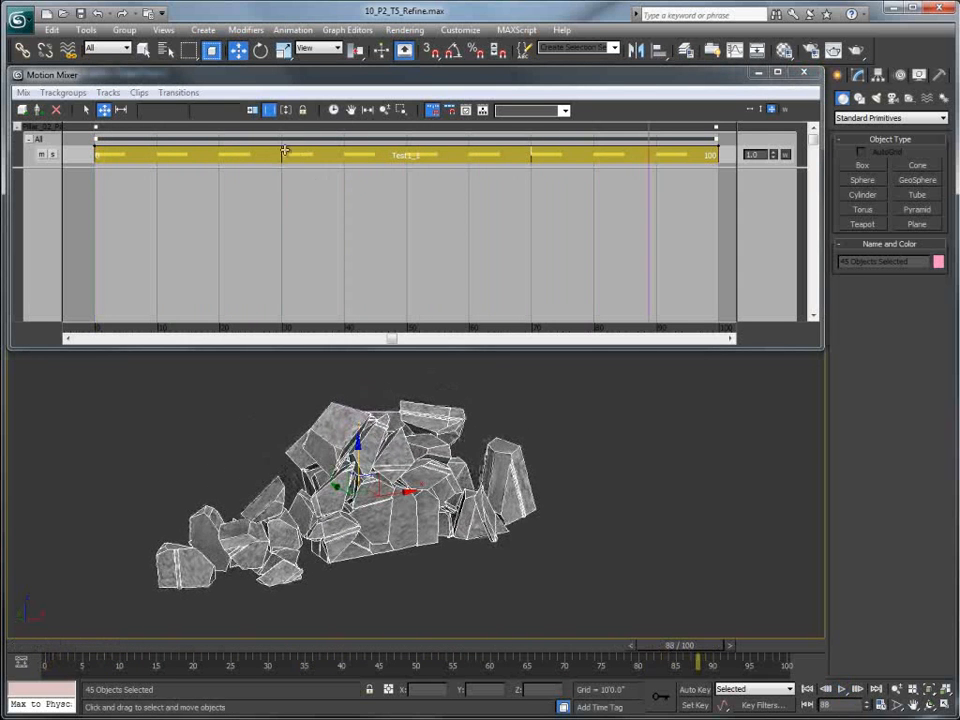
- Shift the two warp marks moderately outward to about frames 25 and 78 and play the collapse from the first frame
drag(283, 152, 252, 152)
drag(531, 152, 581, 154)
click(807, 690)
click(842, 690)
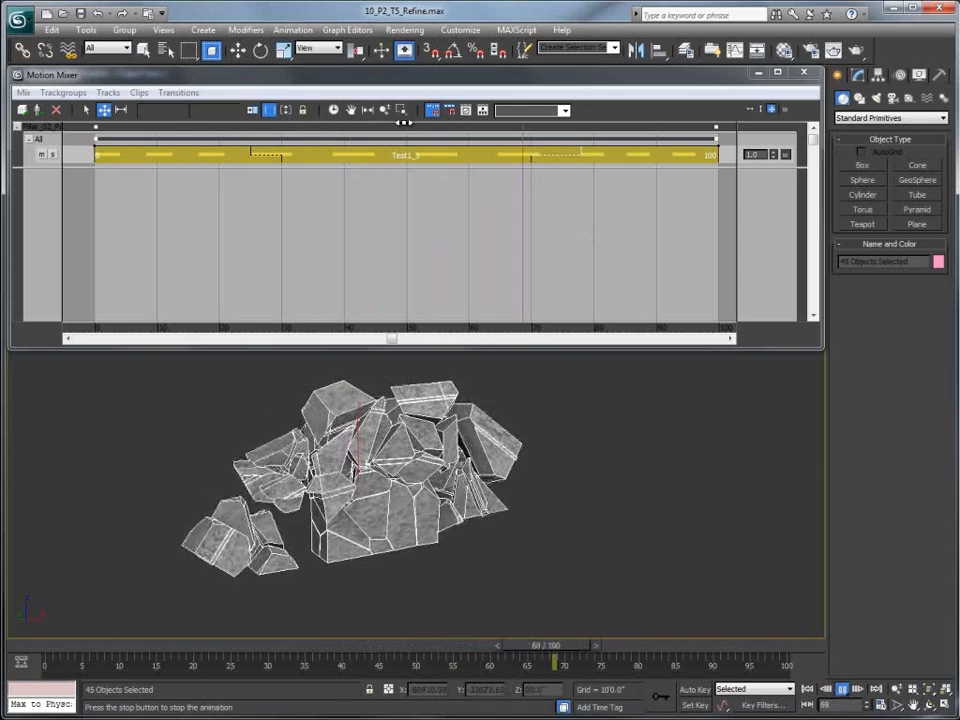
click(843, 690)
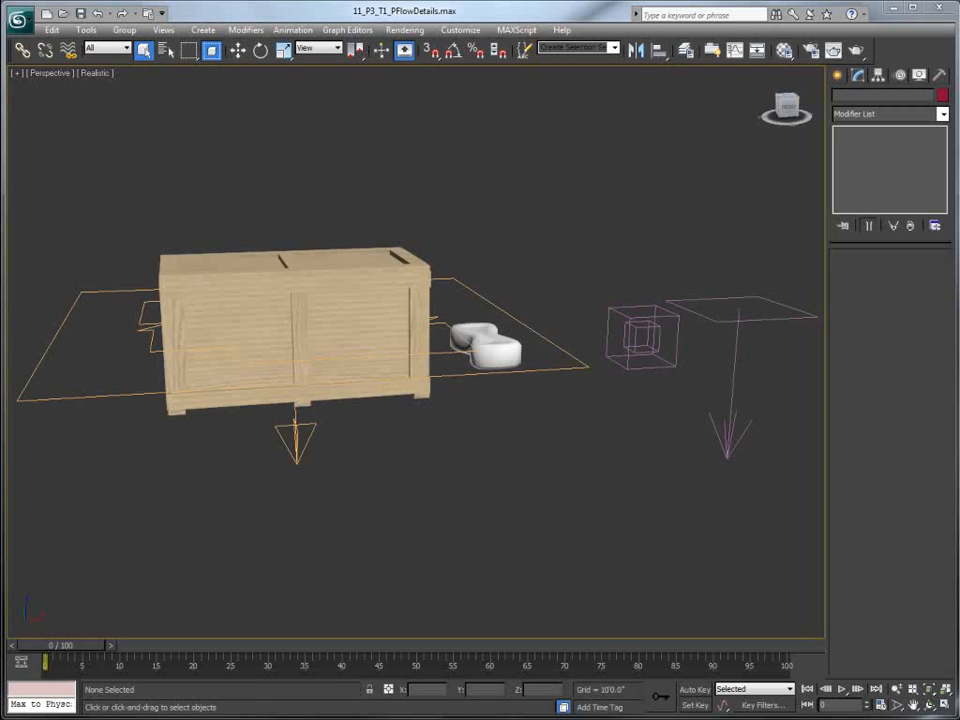
- View the wooden crate scene from further away, play its animation and return to the first frame
scroll(416, 418, down, 5)
scroll(430, 395, up, 2)
middle_drag(430, 395, 413, 455)
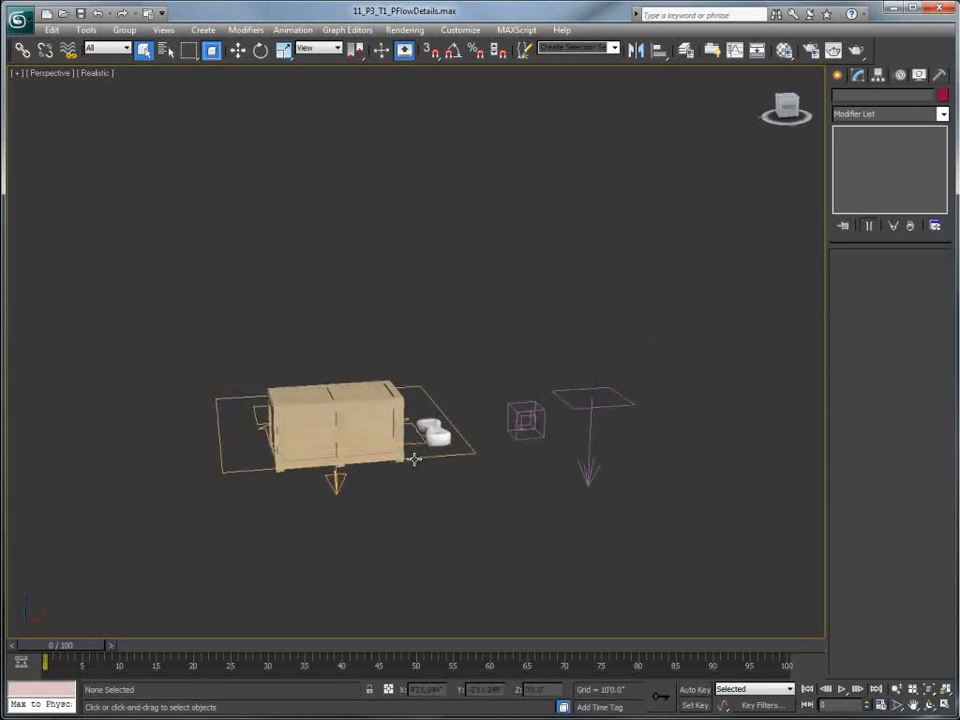
click(842, 692)
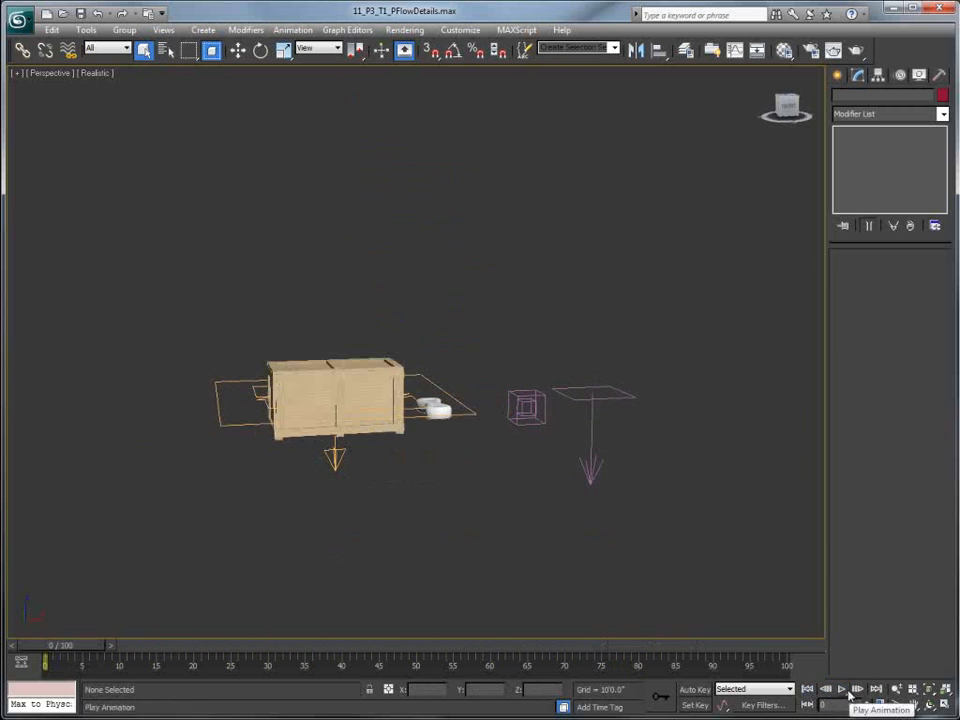
click(842, 692)
click(843, 691)
click(808, 689)
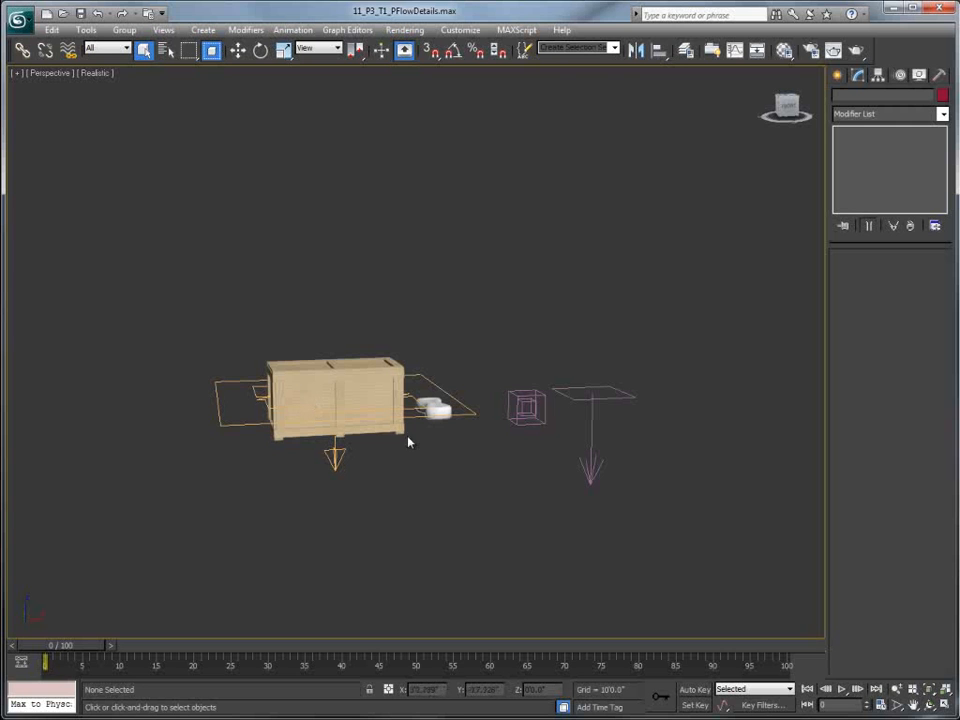
- Select the PF Source 001 emitter around the crate and open Particle View beside the viewport
click(437, 407)
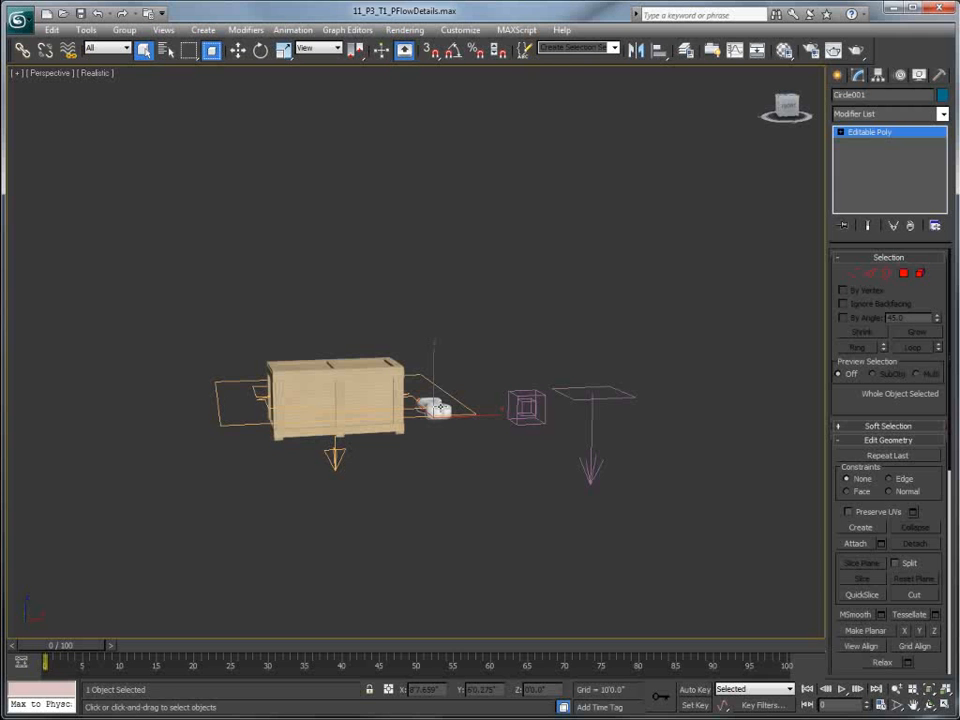
mouse_move(85, 646)
mouse_down()
mouse_move(340, 651)
mouse_move(85, 651)
mouse_up()
key(q)
click(229, 422)
click(347, 30)
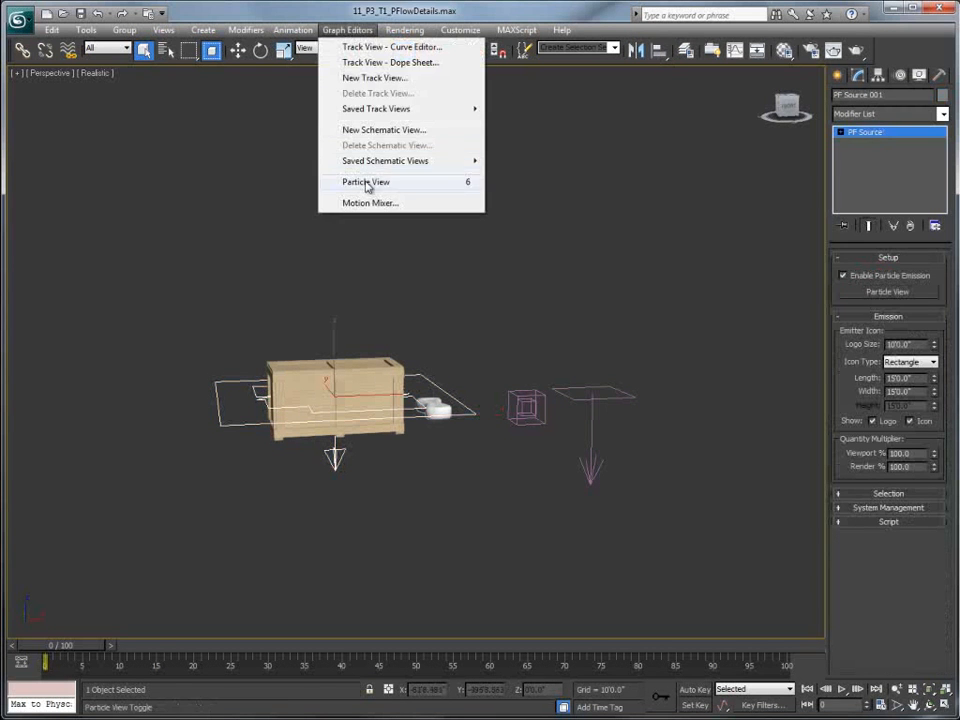
click(366, 185)
drag(669, 145, 591, 83)
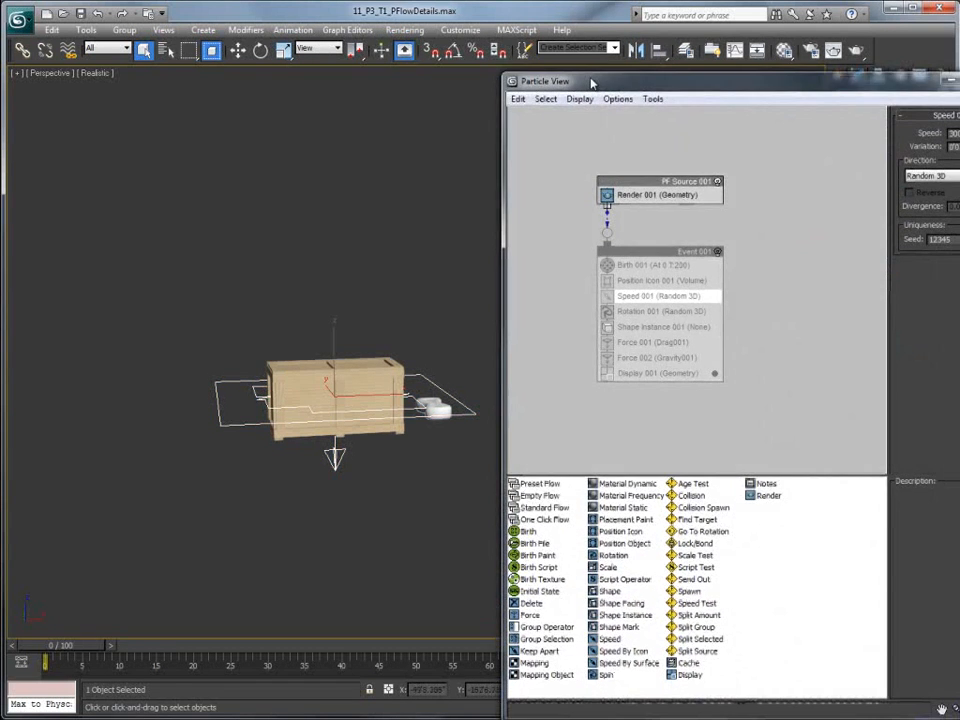
- Turn on Event 001 and review its position, speed and rotation operators
click(717, 251)
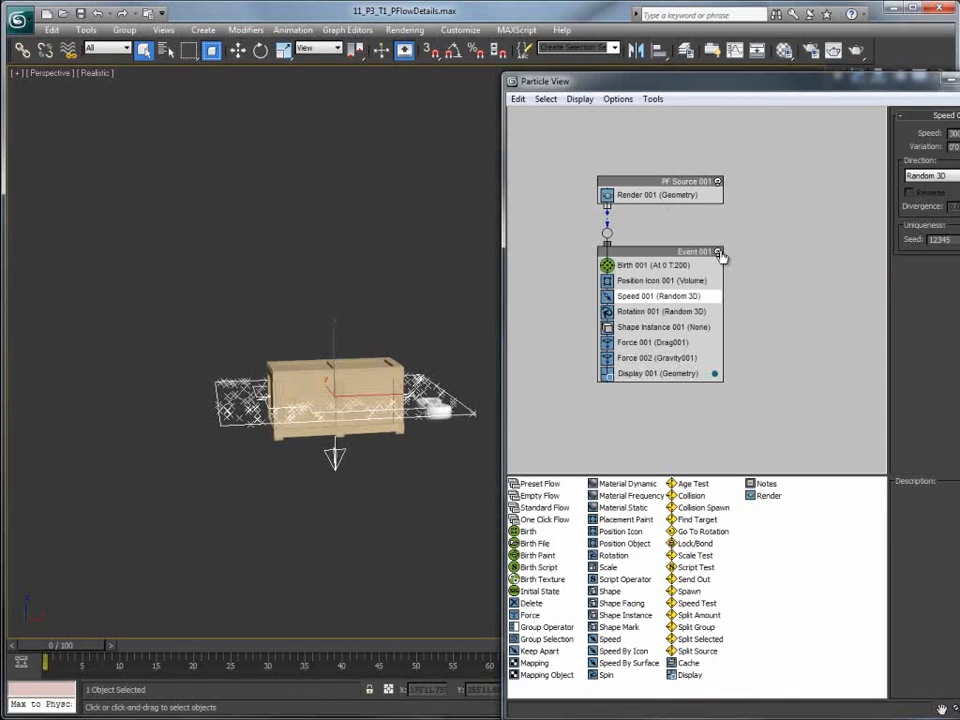
click(660, 280)
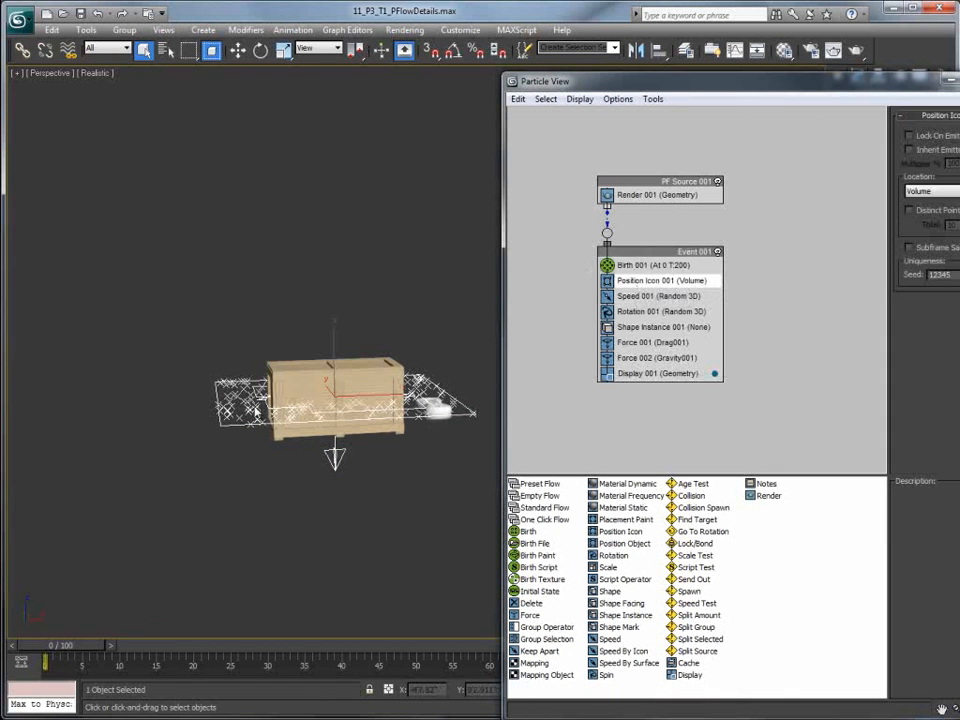
click(656, 297)
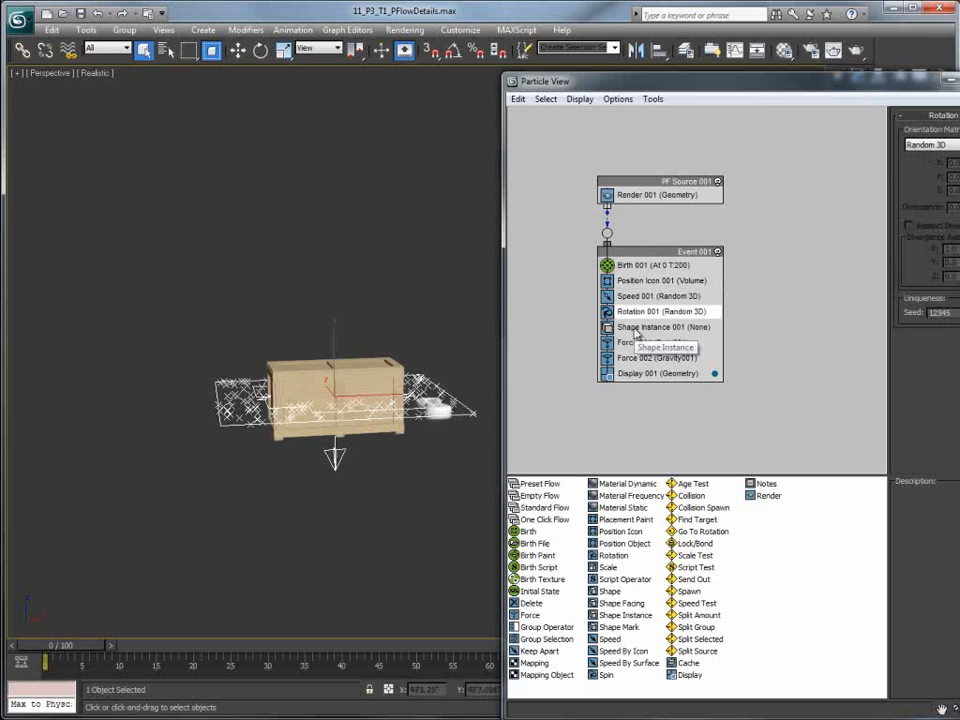
- Use the white bone-shaped mesh as the Shape Instance 001 particle geometry and reduce the shape's scale
click(636, 328)
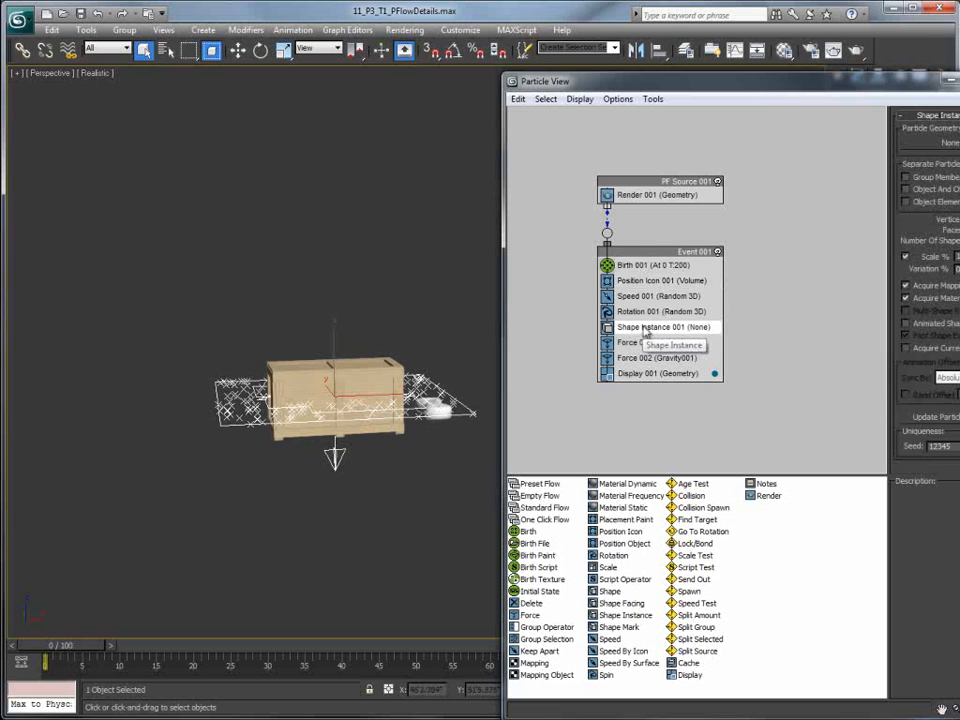
click(950, 143)
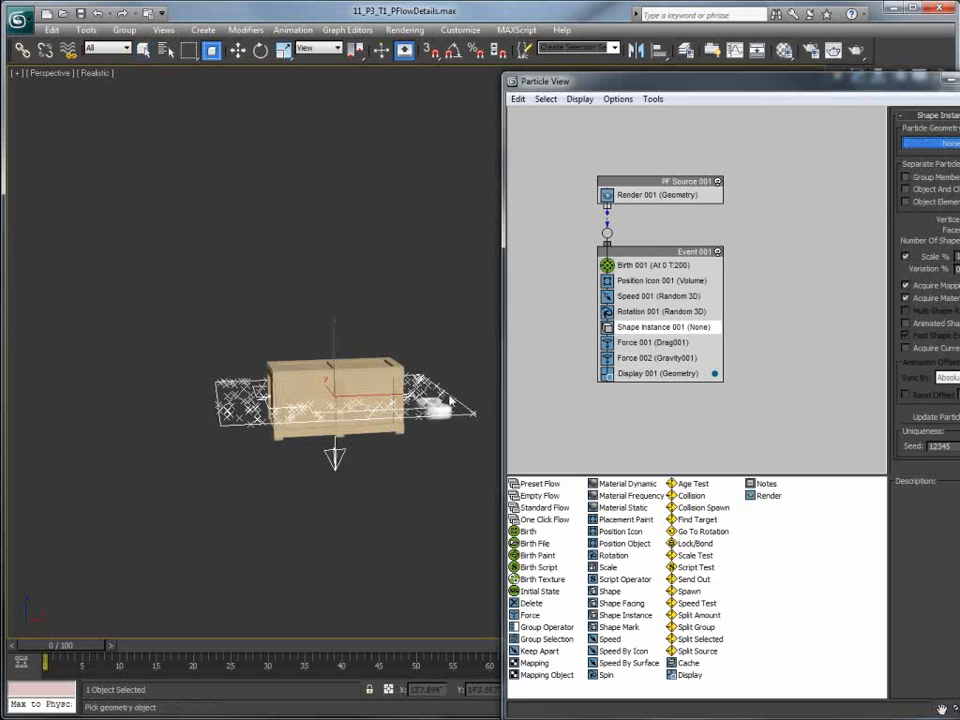
click(443, 410)
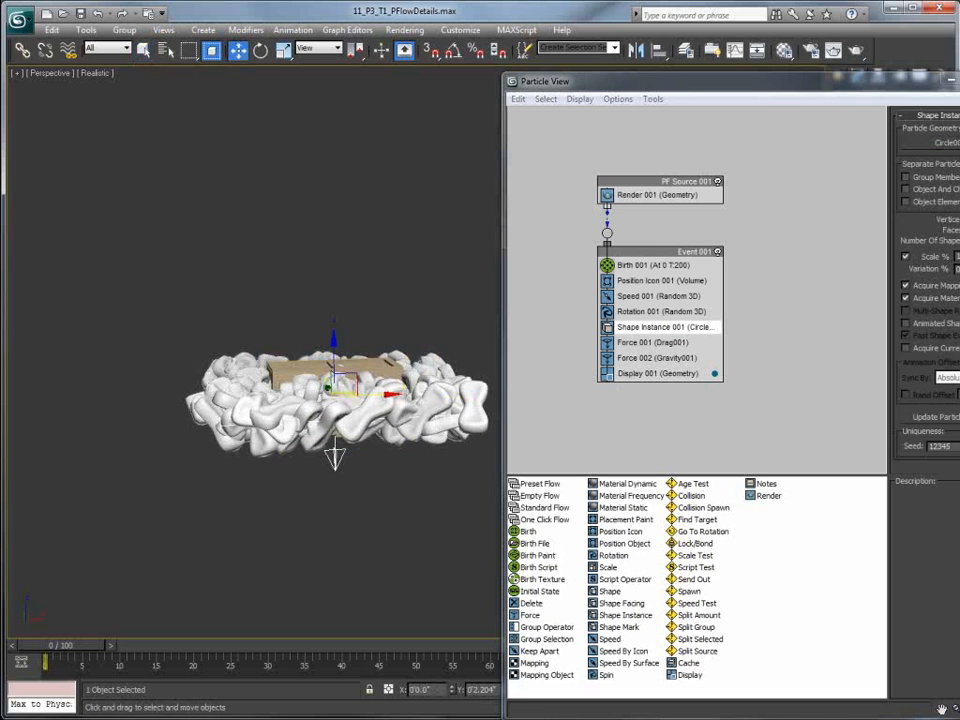
drag(959, 257, 959, 335)
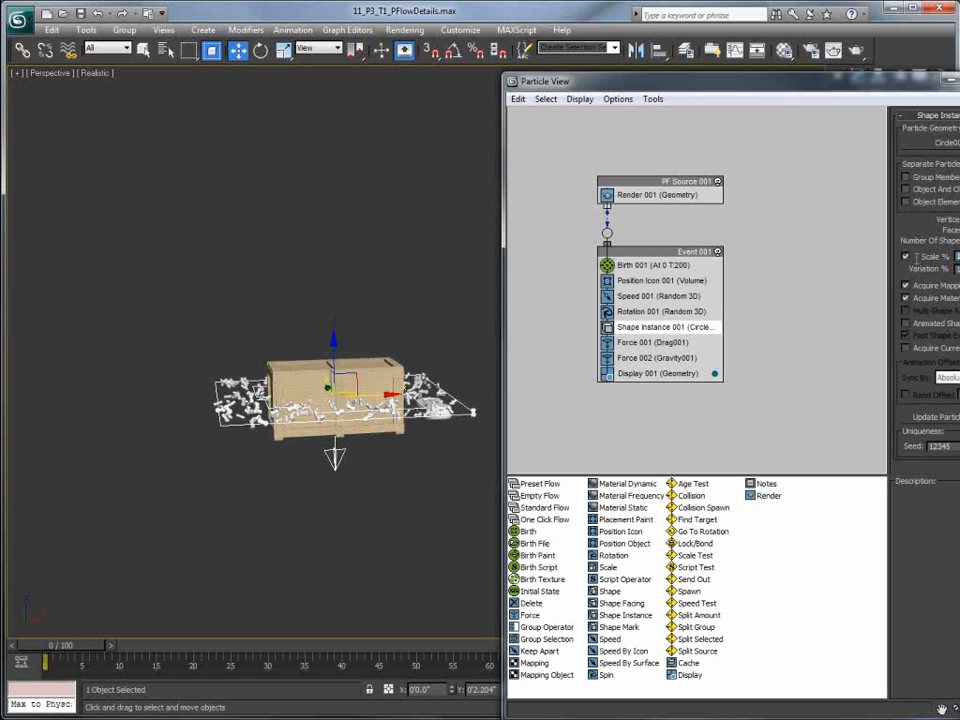
- Review the Drag001 and Gravity001 force operators and scrub the particle animation back to frame 0
click(655, 343)
click(652, 359)
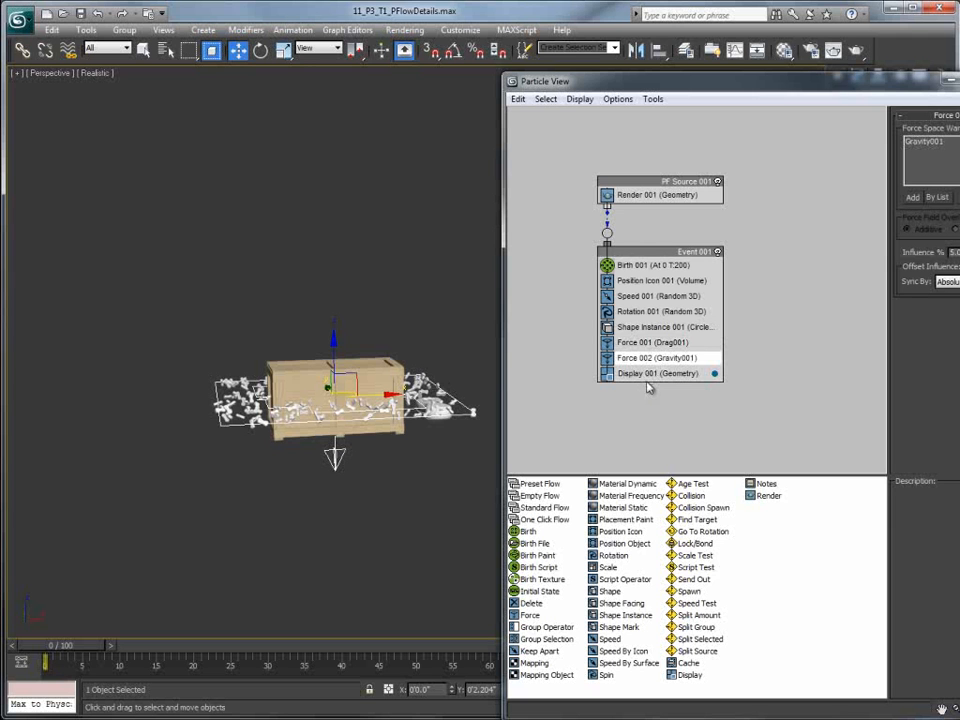
drag(47, 652, 22, 648)
key(w)
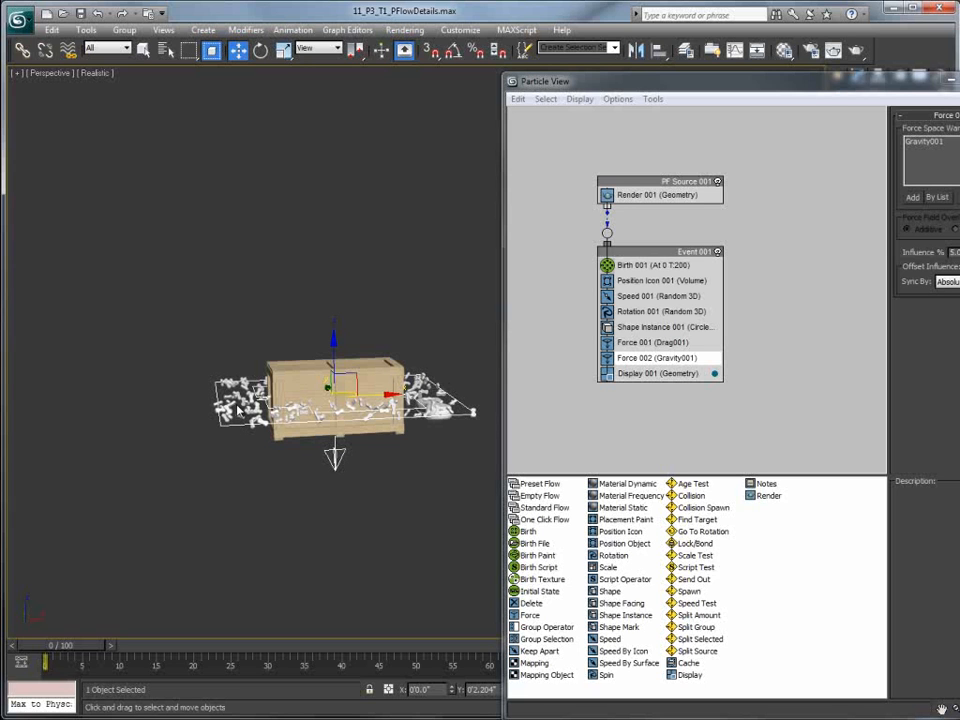
- Change the PF Source 001 emitter's icon type to Box
click(650, 281)
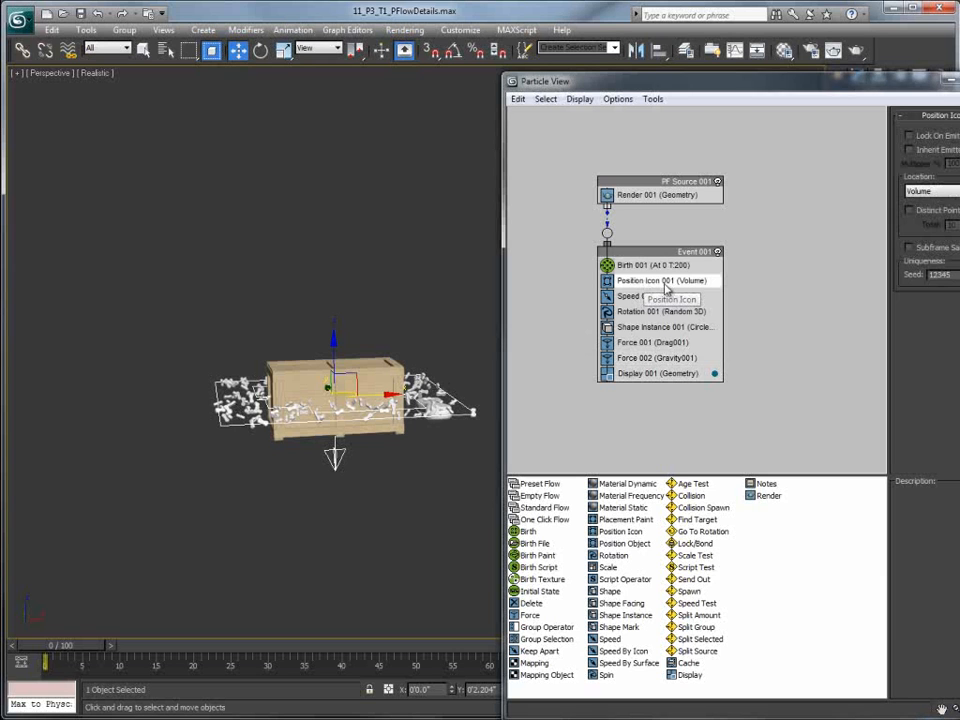
click(695, 184)
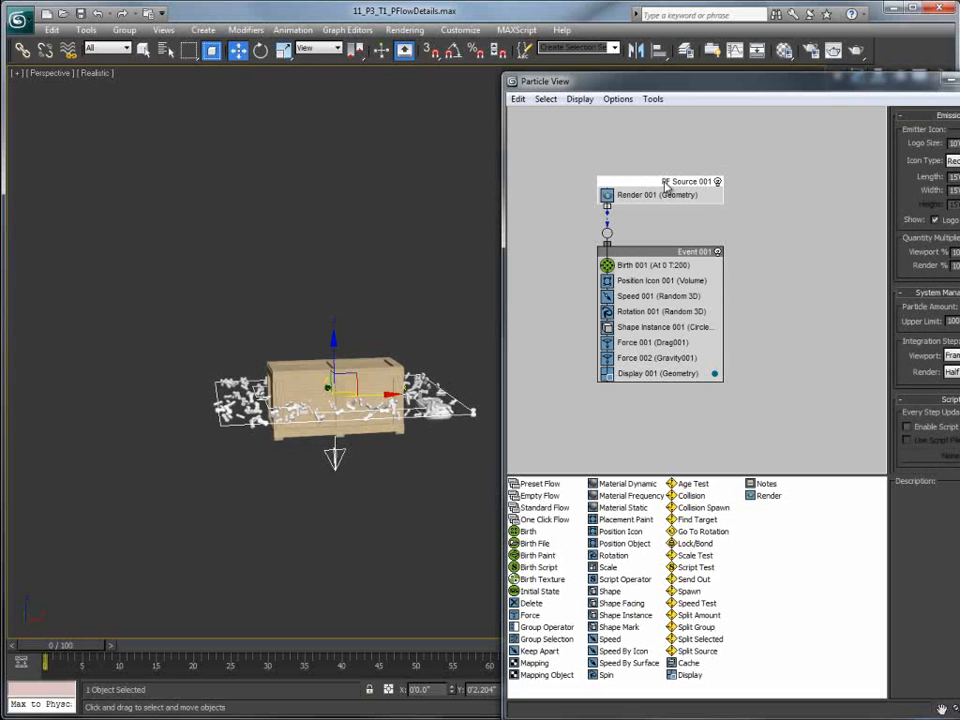
click(221, 441)
click(236, 426)
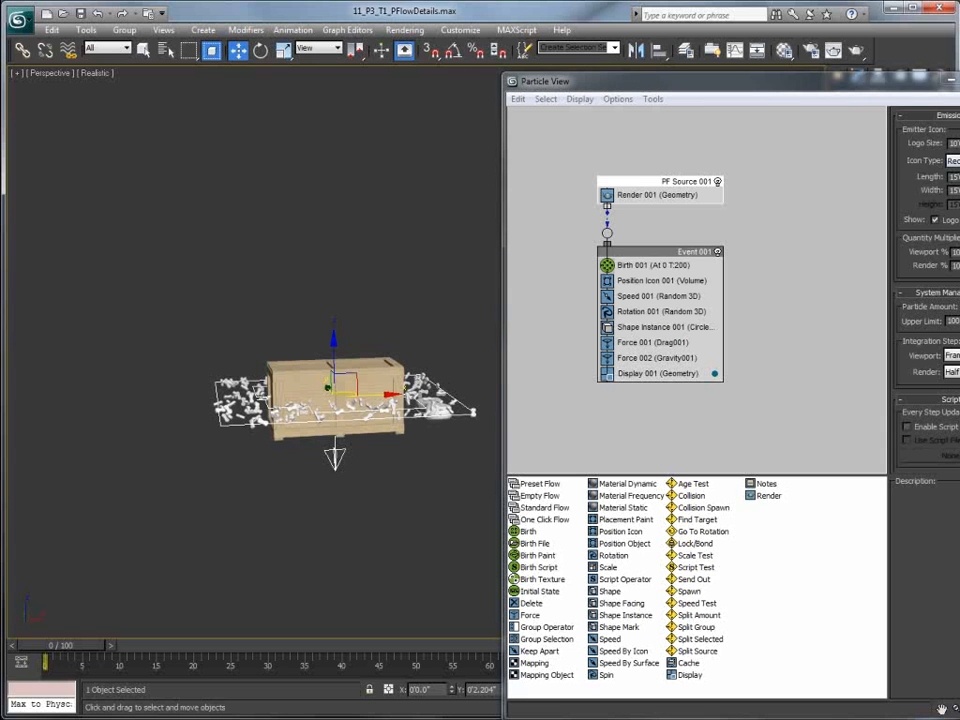
click(954, 161)
click(954, 183)
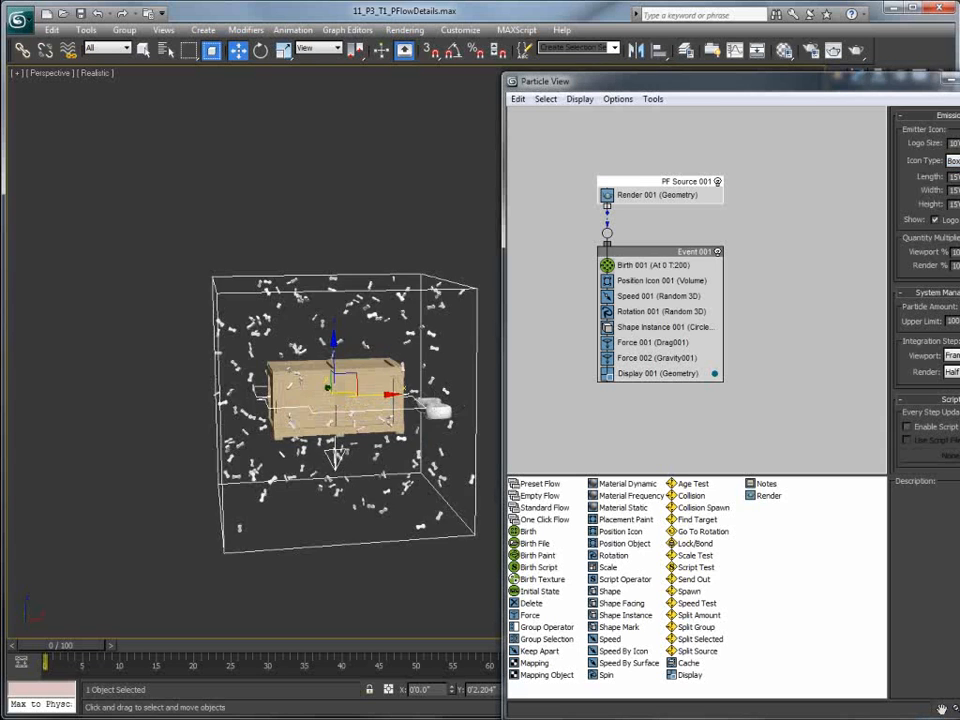
- Resize the PF Source 001 box emitter to about 3' long, 7'7" wide and 3' high so it fits inside the crate
drag(958, 177, 958, 276)
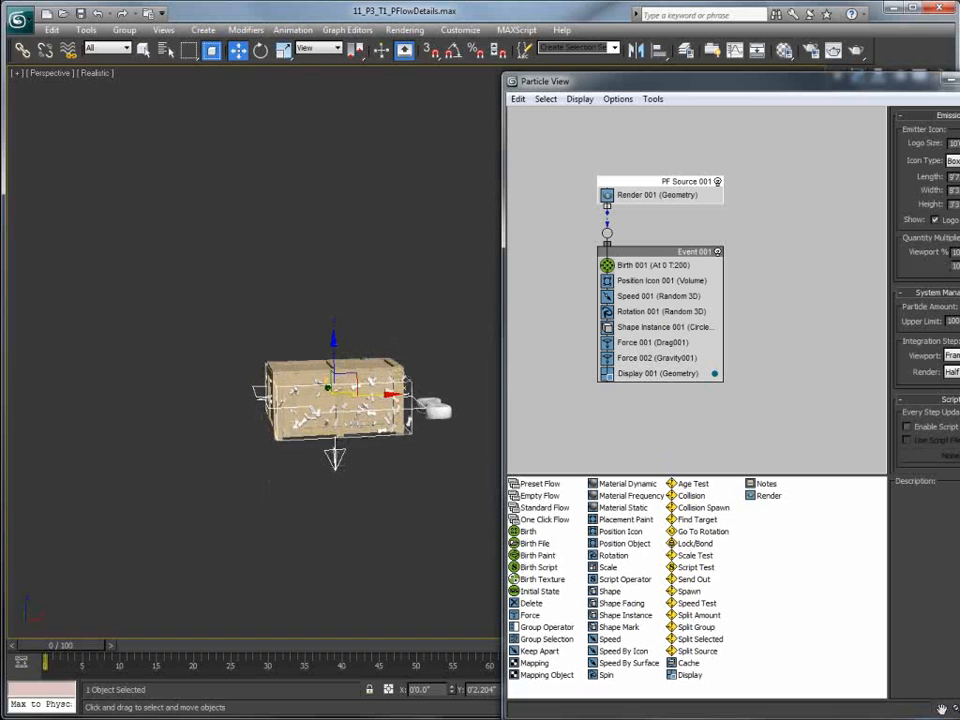
drag(958, 190, 958, 198)
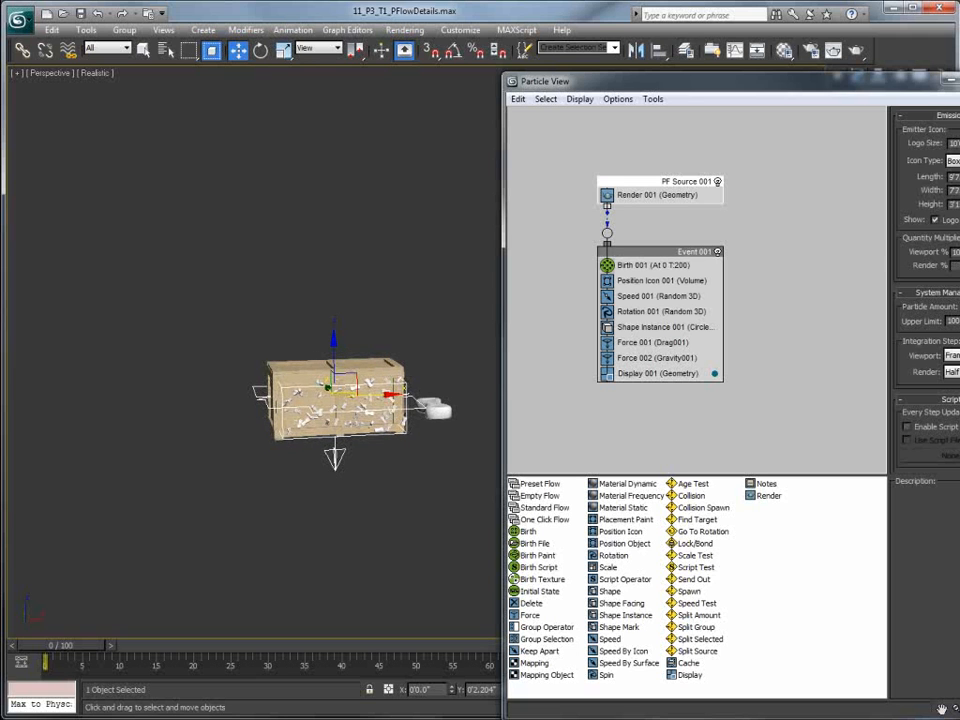
drag(958, 176, 958, 136)
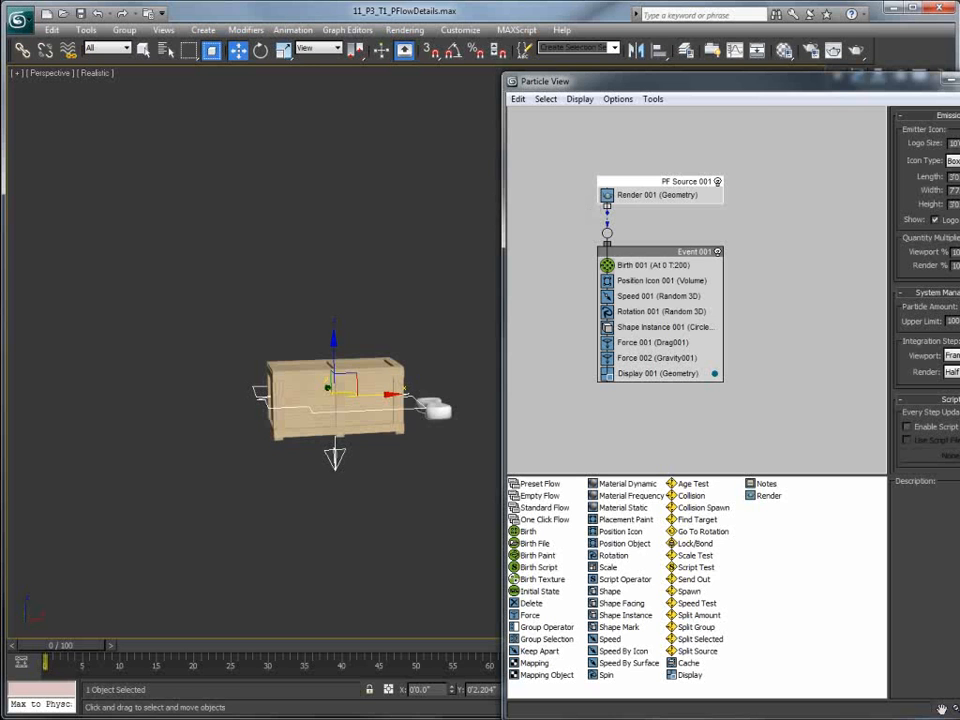
- Scrub the crate explosion to frame 10 to check how the particles spread
click(58, 650)
drag(53, 650, 128, 663)
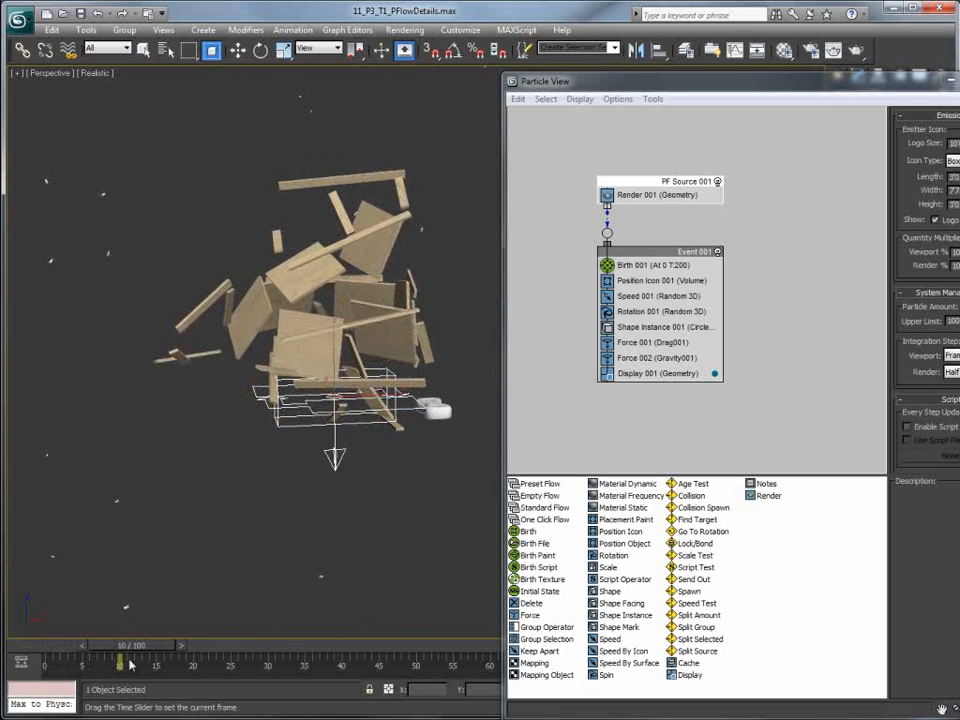
key(w)
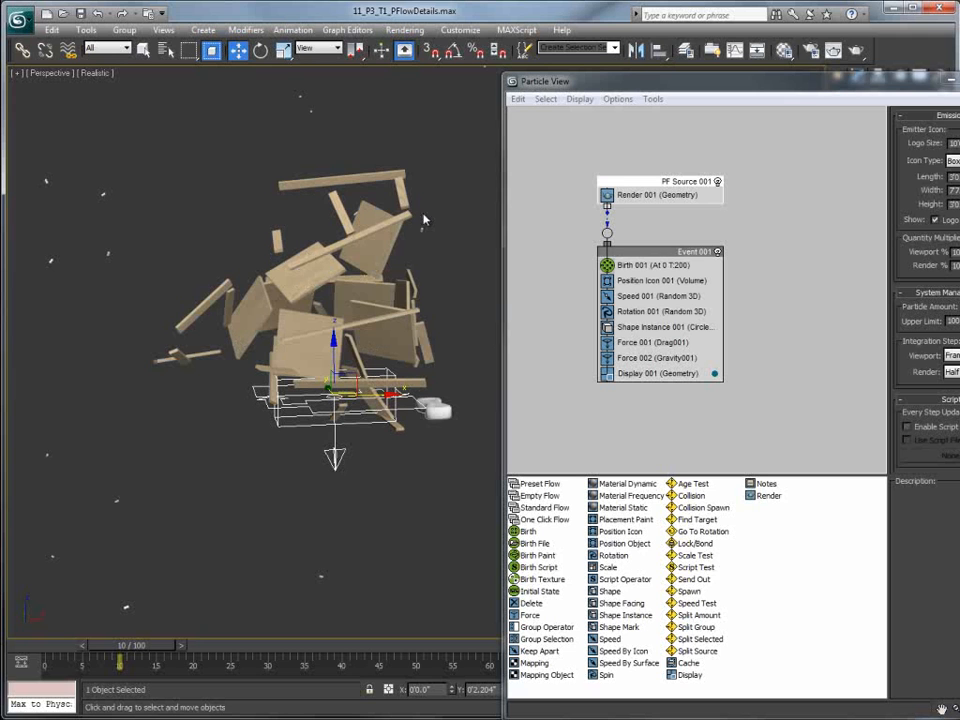
- Set Speed 001 to 0'11.64" with 0'0.12" variation and make its direction Along Icon Arrow with Reverse enabled
click(655, 296)
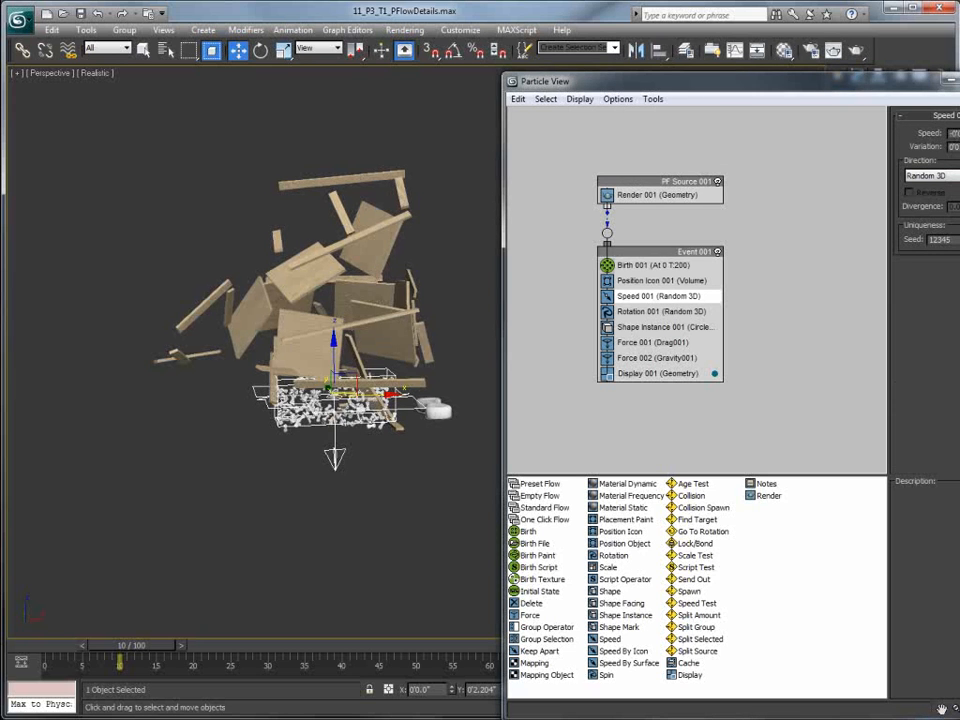
drag(913, 86, 848, 79)
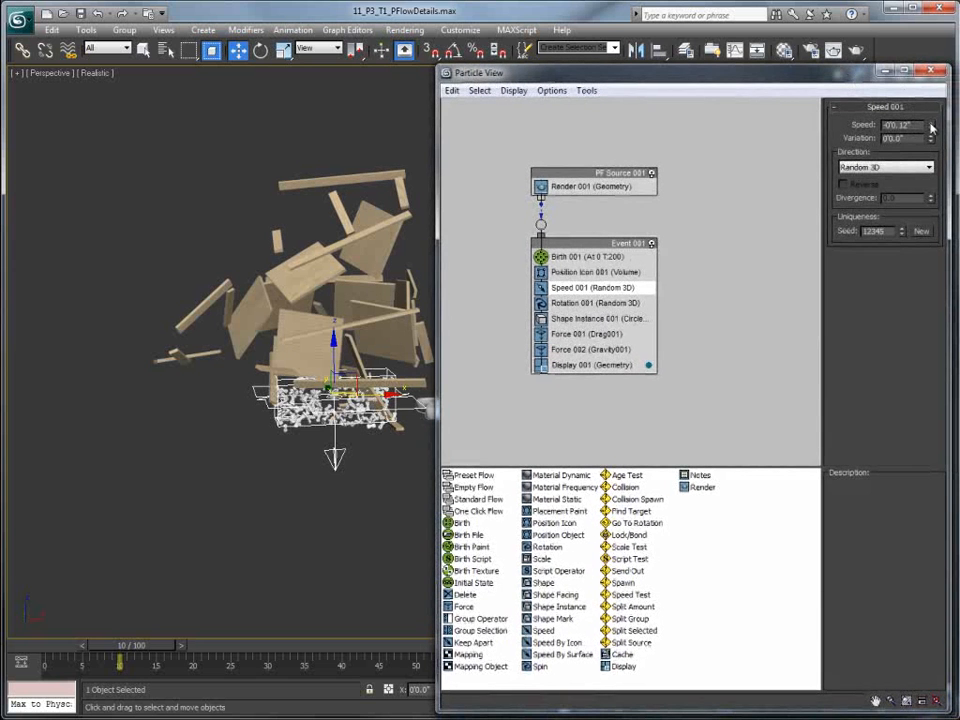
drag(437, 209, 520, 209)
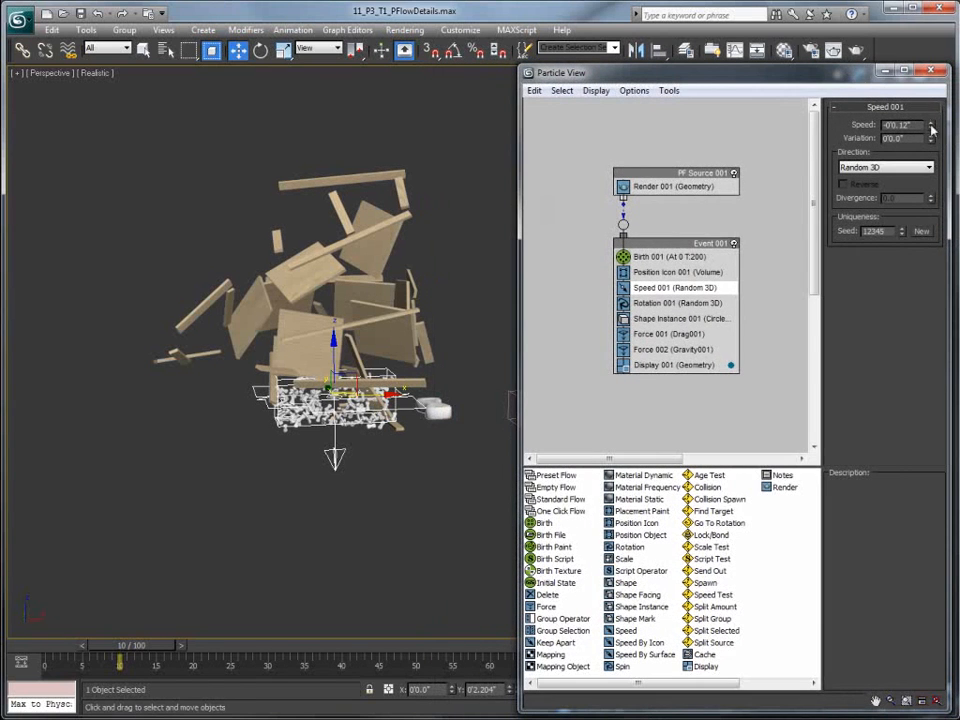
mouse_move(930, 124)
mouse_down()
mouse_move(930, 110)
mouse_move(930, 132)
mouse_up()
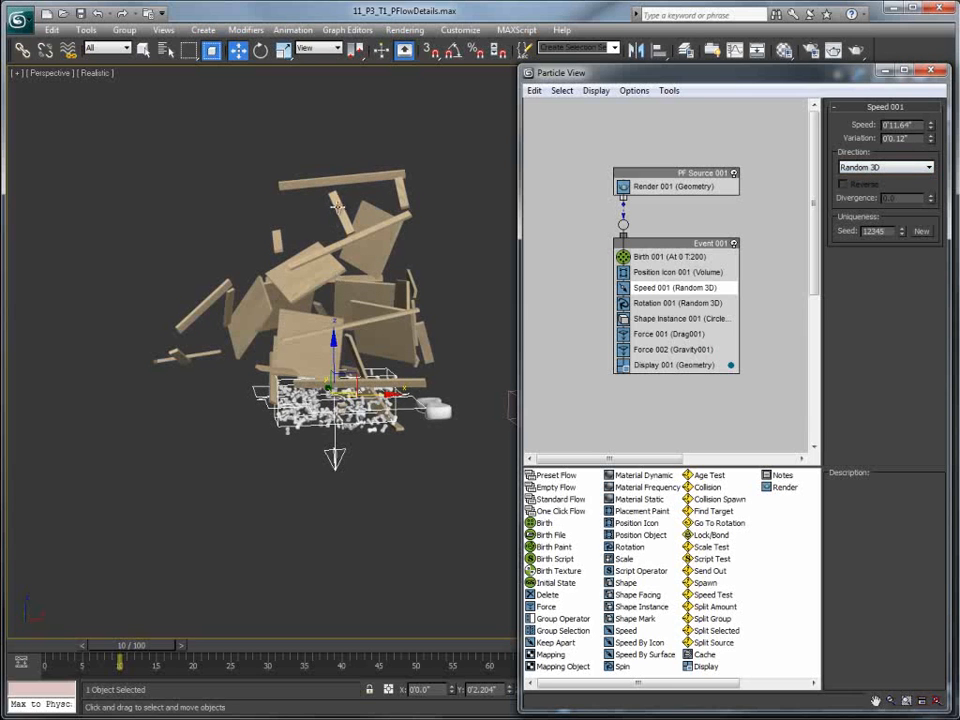
click(875, 167)
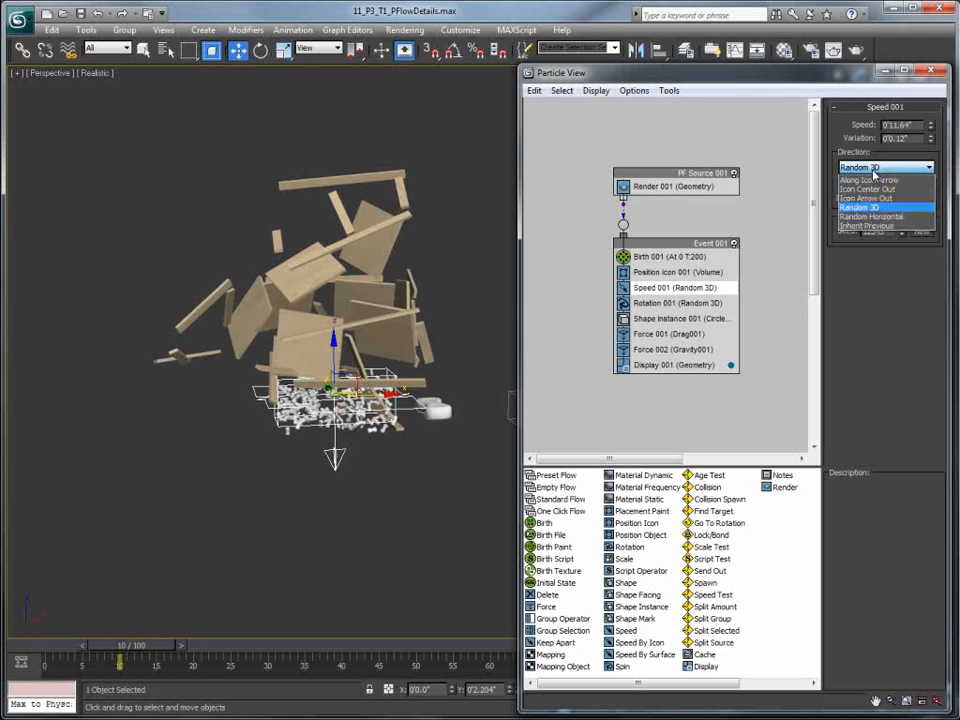
click(868, 181)
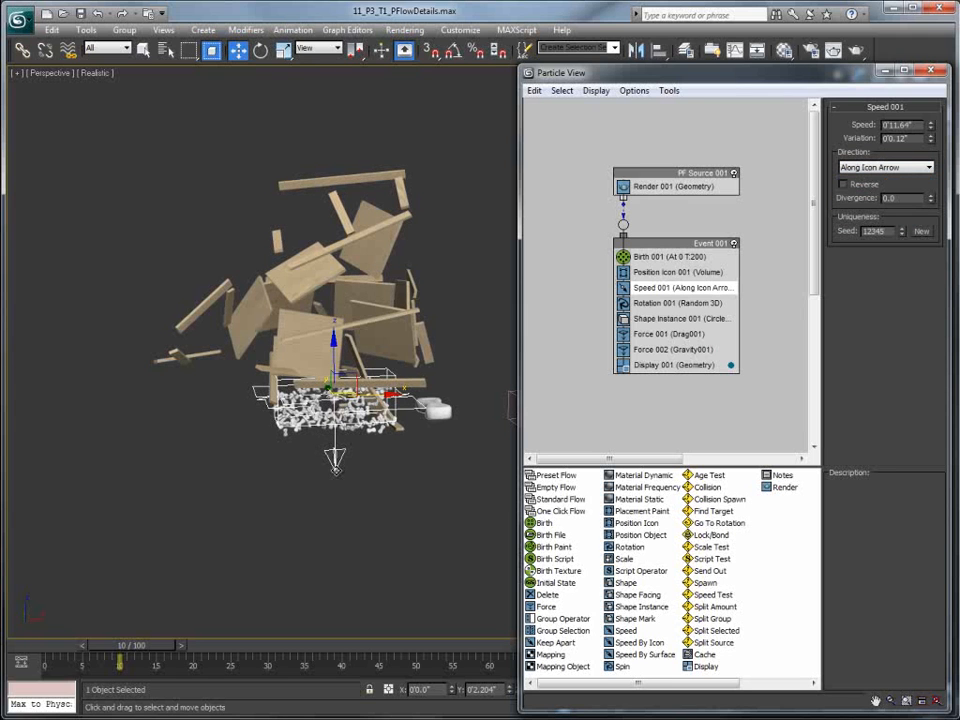
click(843, 185)
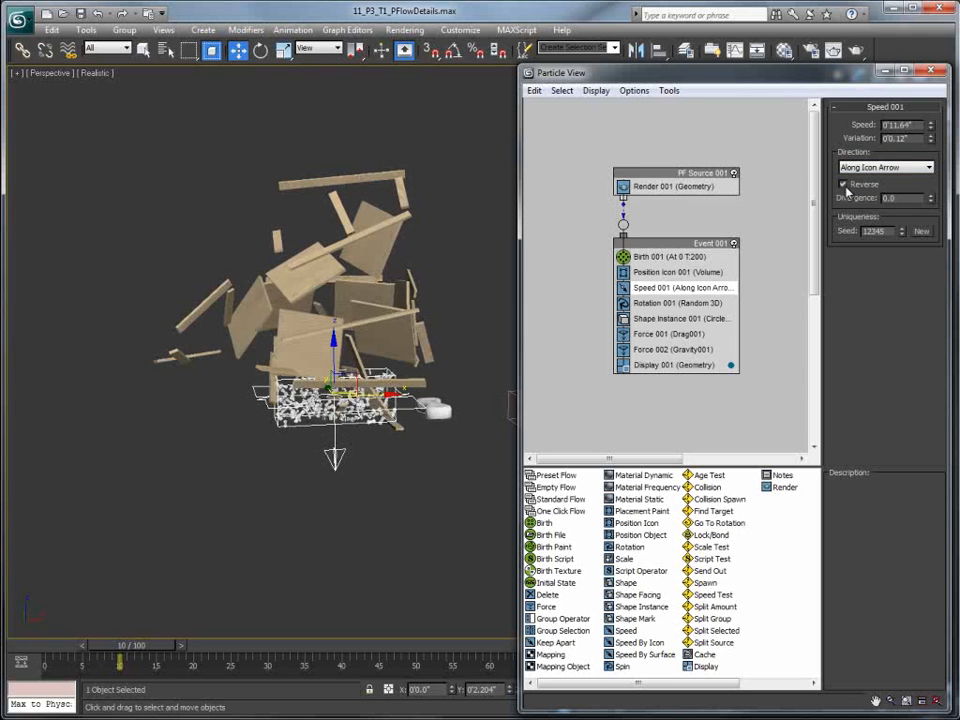
- Set the Speed 001 speed to 15'2.405", variation to 9'5.954" and divergence to 27.0
drag(931, 124, 777, 306)
drag(932, 139, 866, 354)
drag(884, 152, 872, 676)
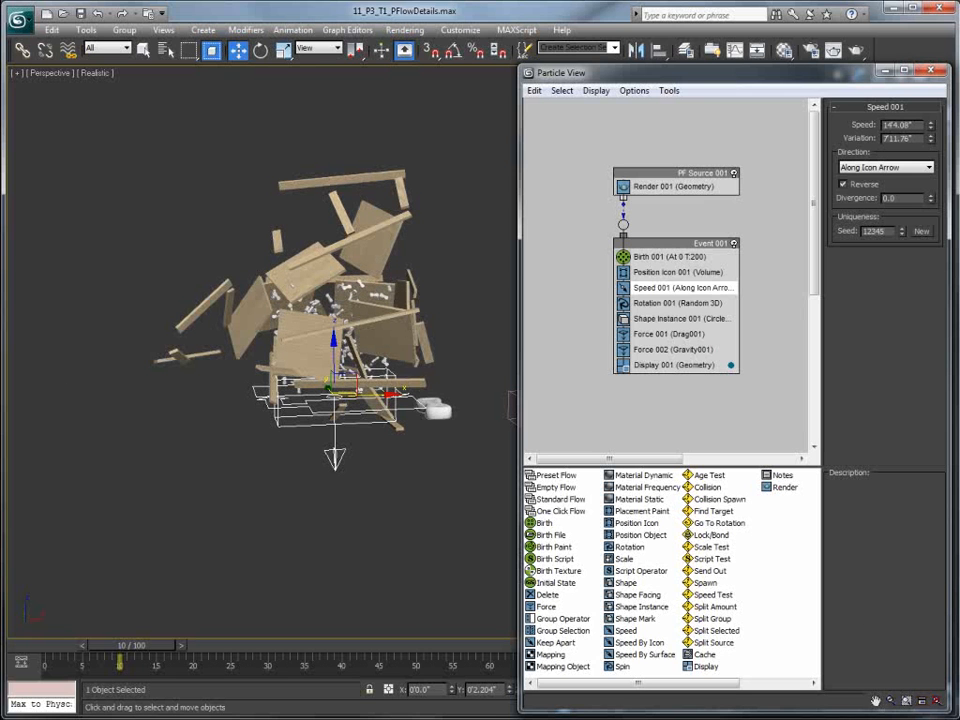
drag(928, 203, 931, 192)
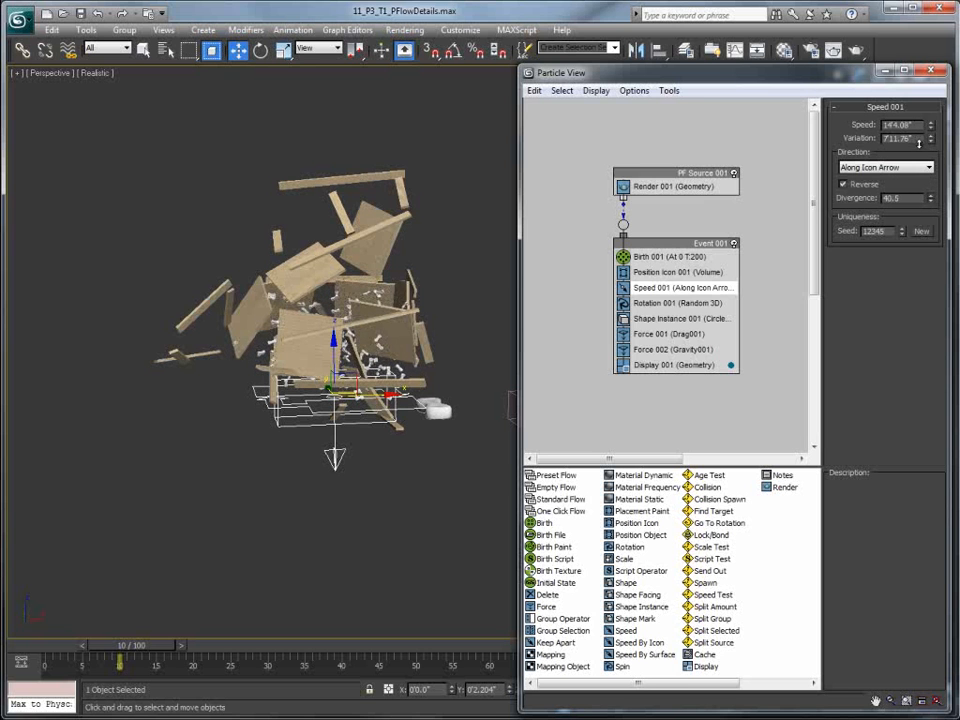
drag(932, 204, 929, 211)
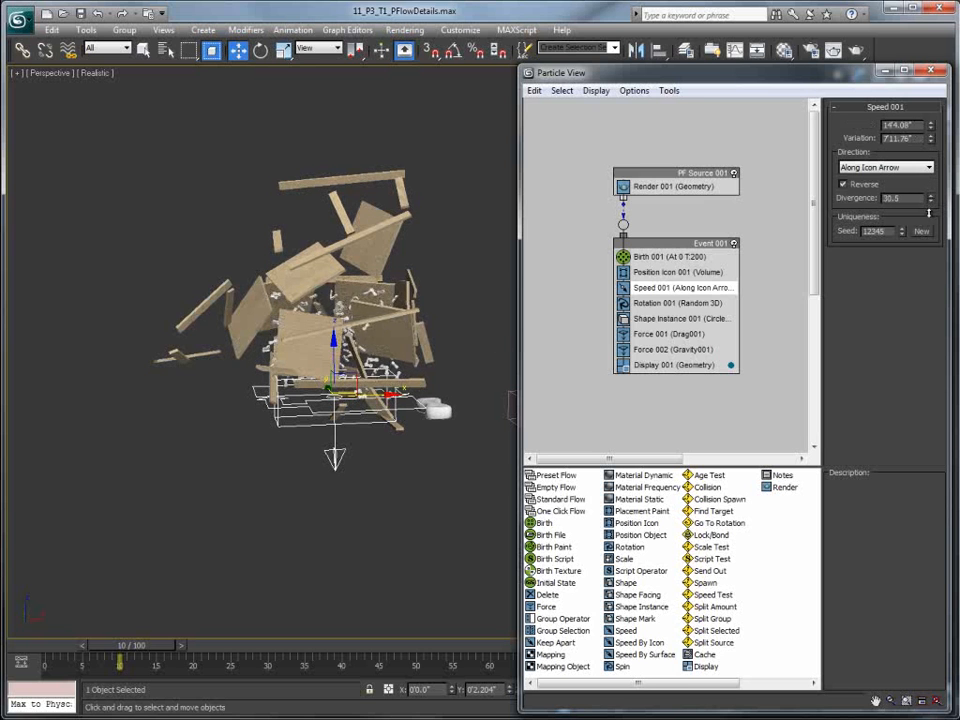
drag(932, 128, 932, 143)
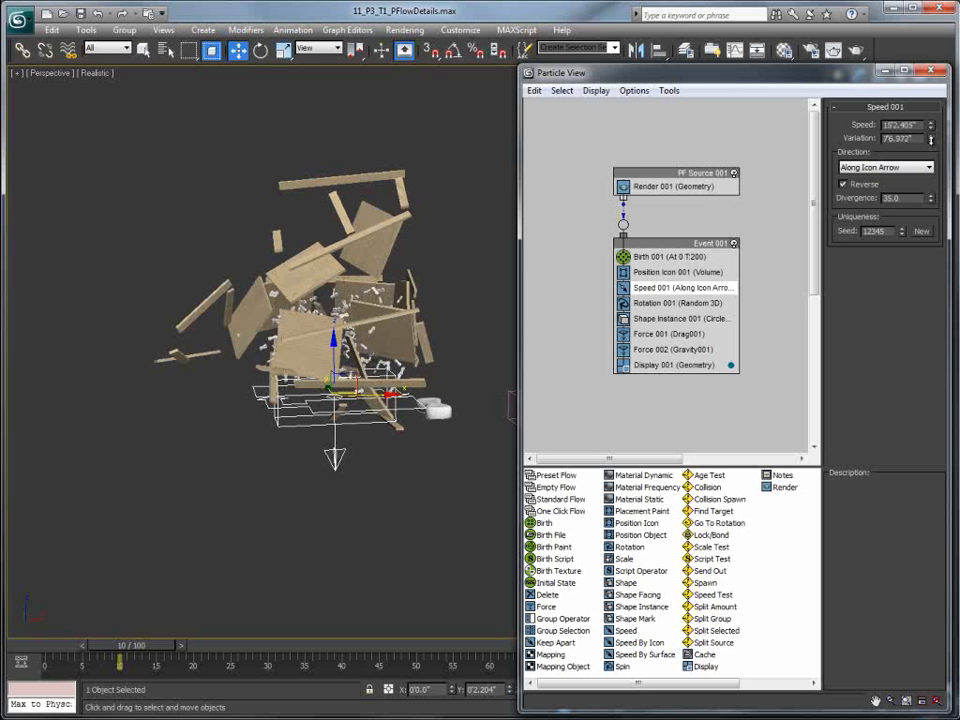
drag(930, 203, 929, 204)
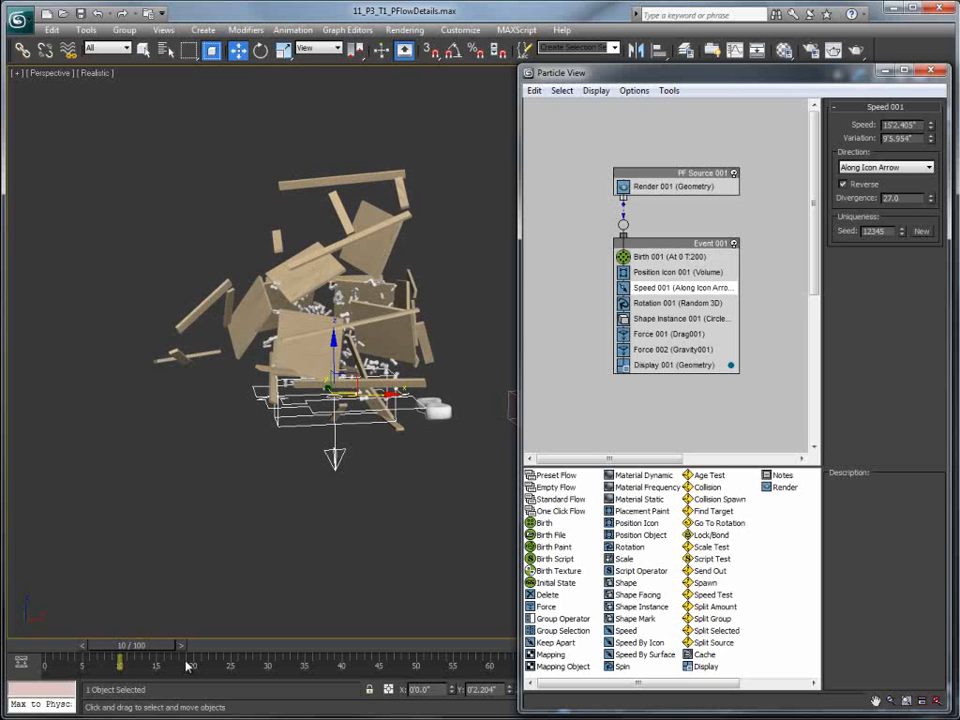
- At frame 30, set Speed 001 to 16'6.821" with 11'3.606" variation and 35.0 divergence, and check the spread at frame 37
drag(128, 657, 282, 650)
key(w)
mouse_move(932, 126)
mouse_down()
mouse_move(931, 114)
mouse_move(929, 123)
mouse_up()
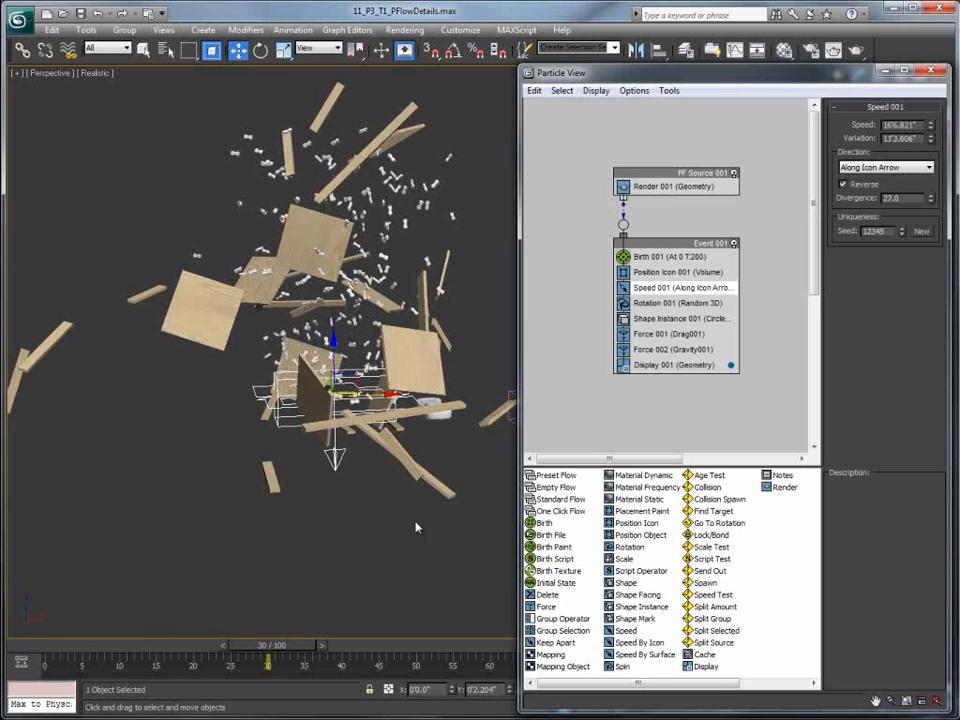
drag(932, 201, 932, 188)
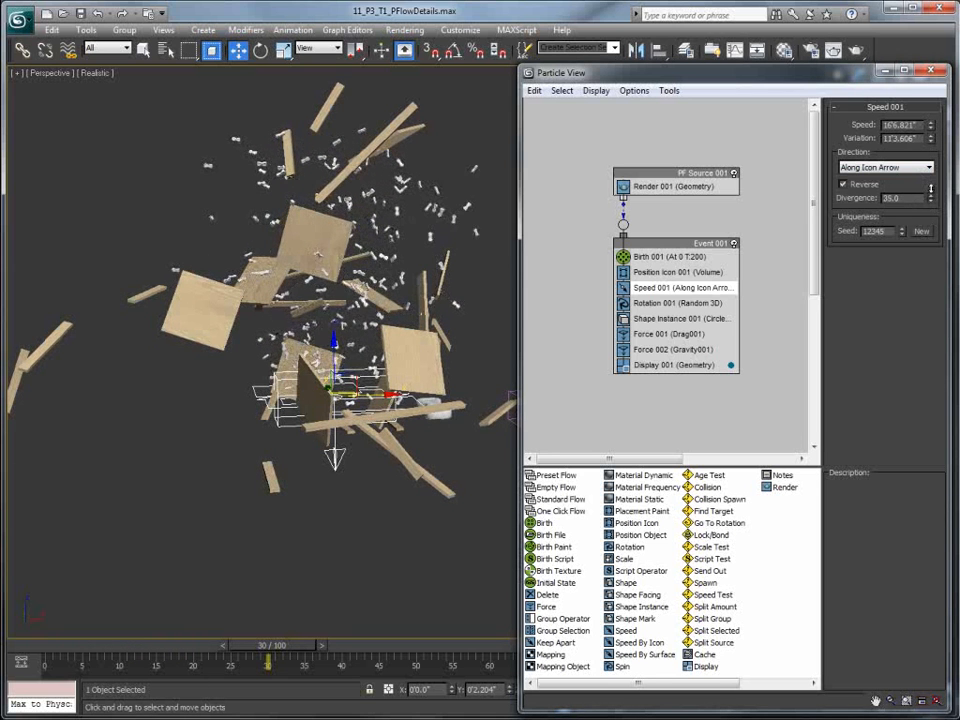
drag(265, 652, 319, 663)
key(w)
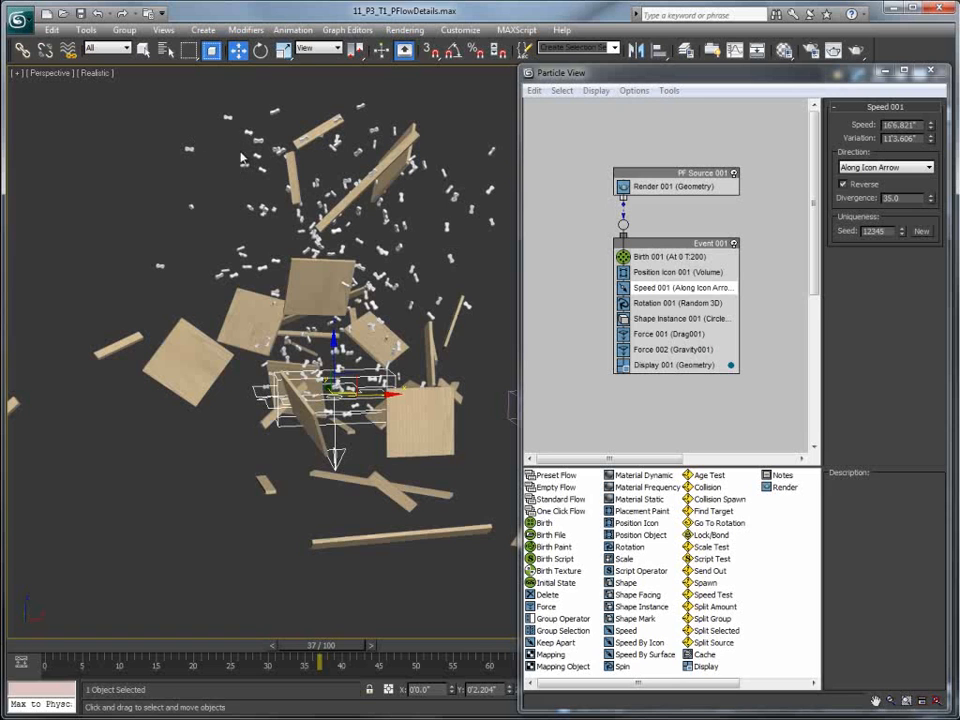
- Insert a Spin operator below Speed 001 in Event 001 and set its variation to 150
click(621, 666)
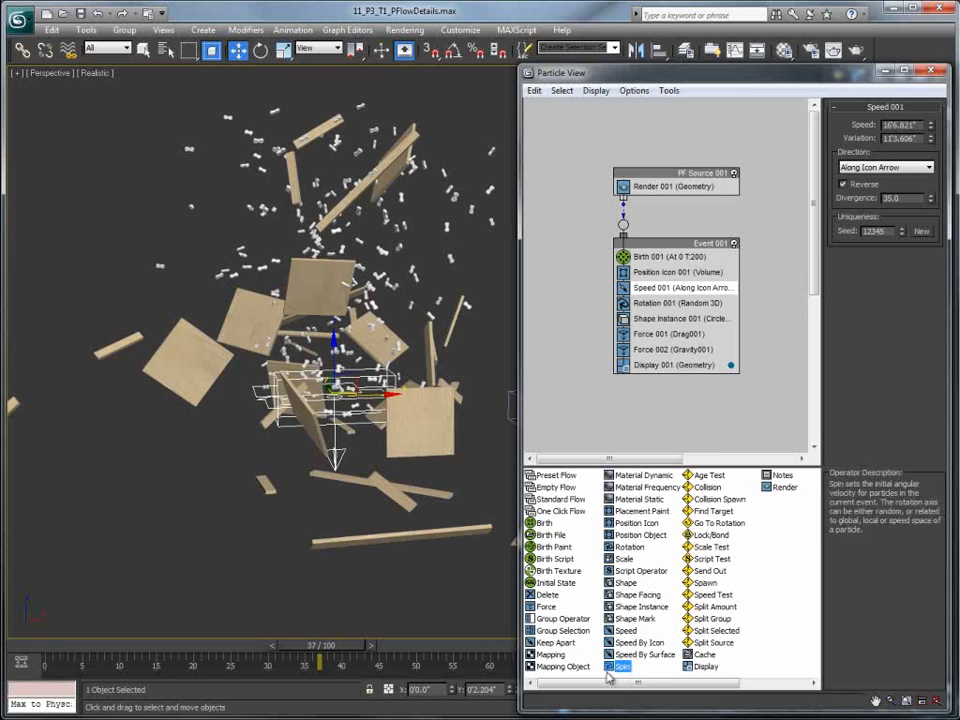
drag(614, 668, 643, 305)
click(643, 303)
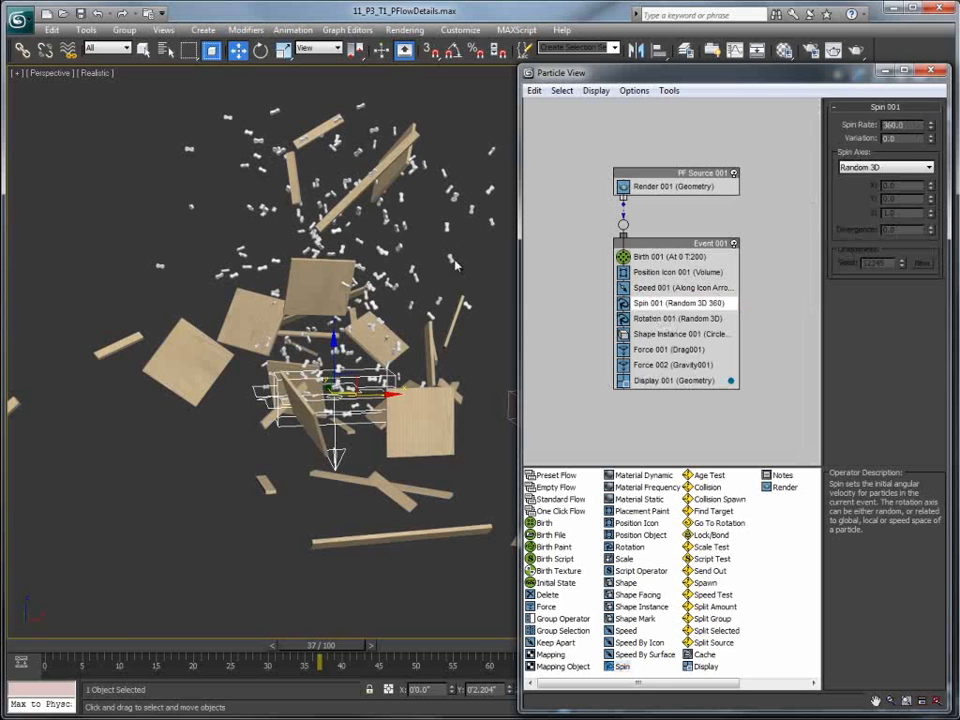
drag(909, 125, 829, 137)
click(903, 139)
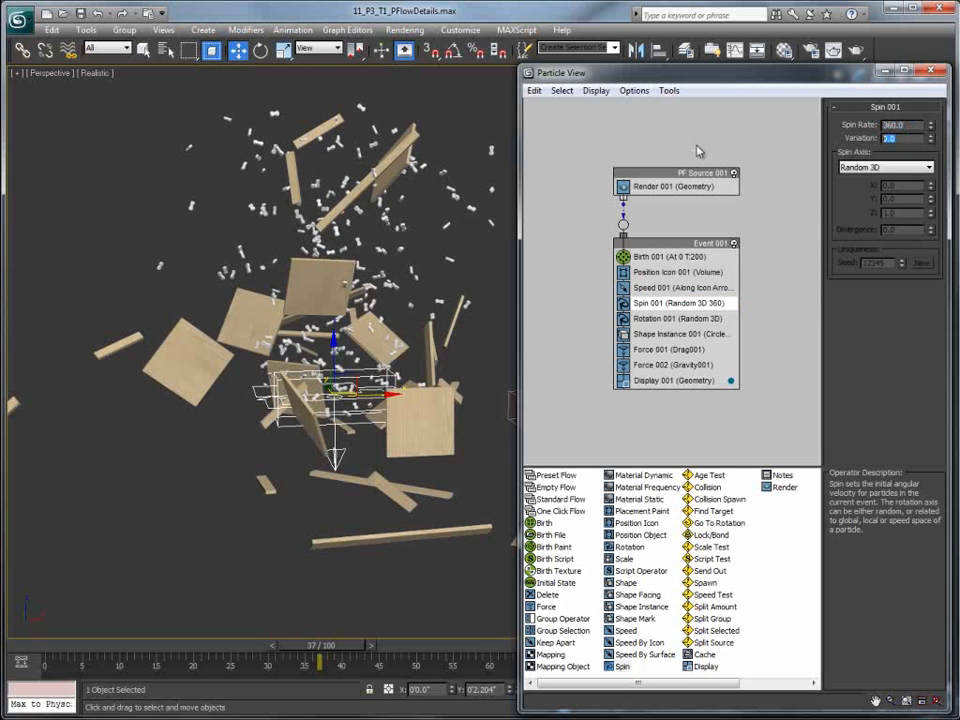
text(150)
key(Return)
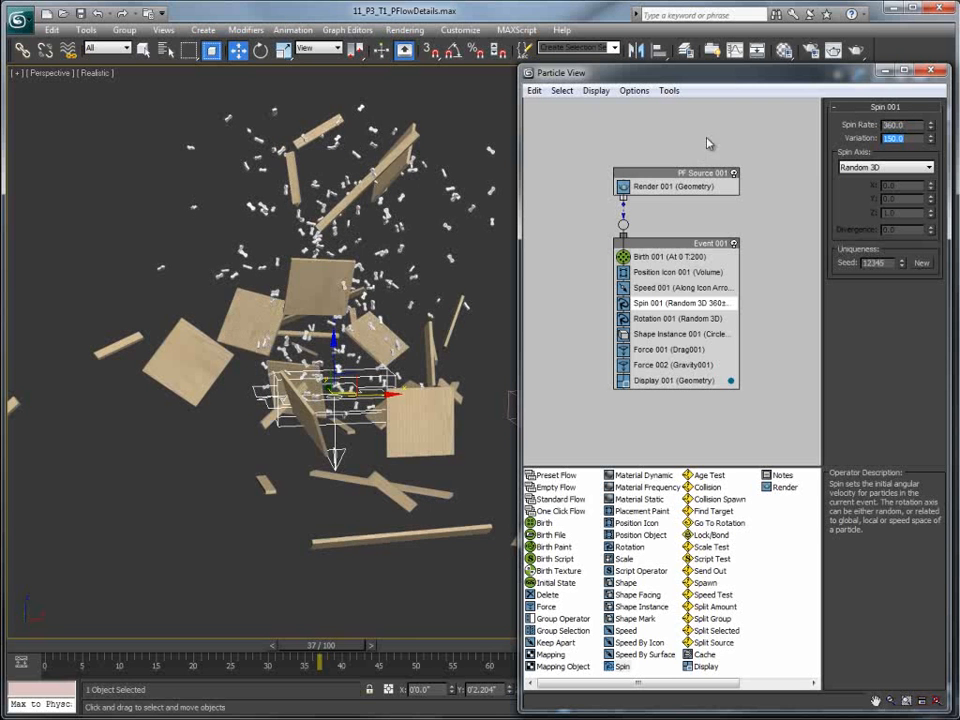
- Set the Birth 001 amount to 2000 at frame 0 and scrub the particle animation to frame 72
drag(318, 655, 45, 660)
key(w)
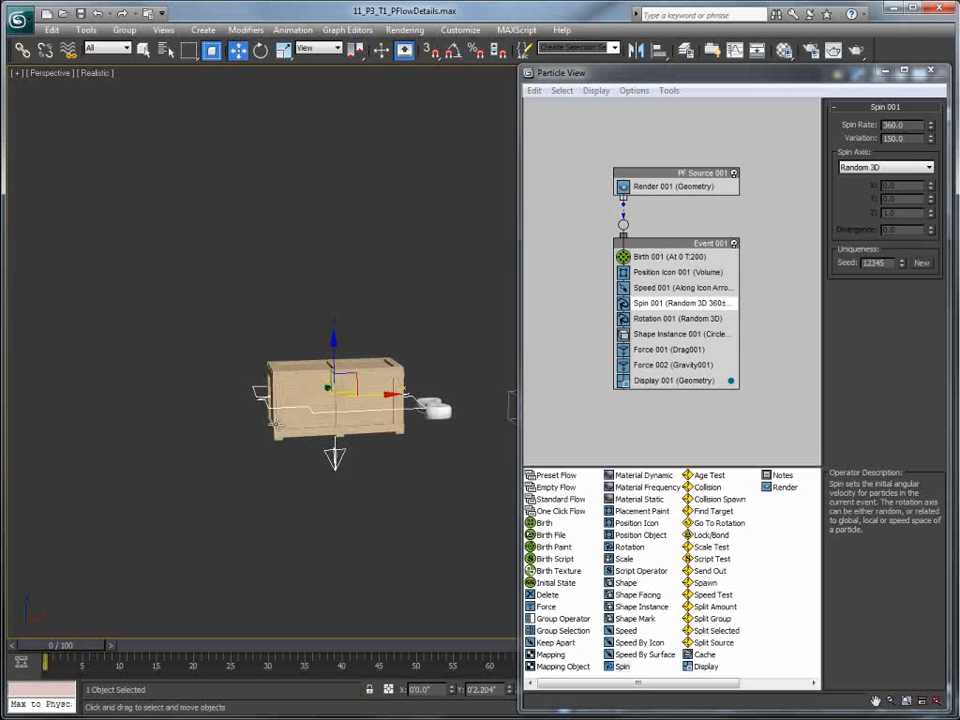
click(690, 257)
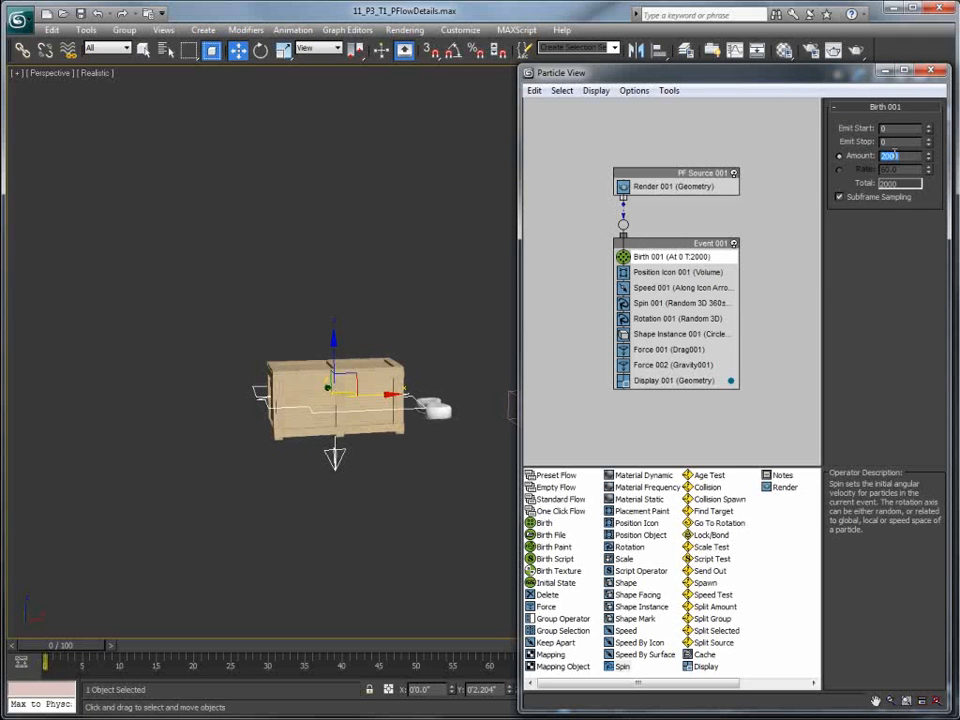
drag(64, 655, 530, 686)
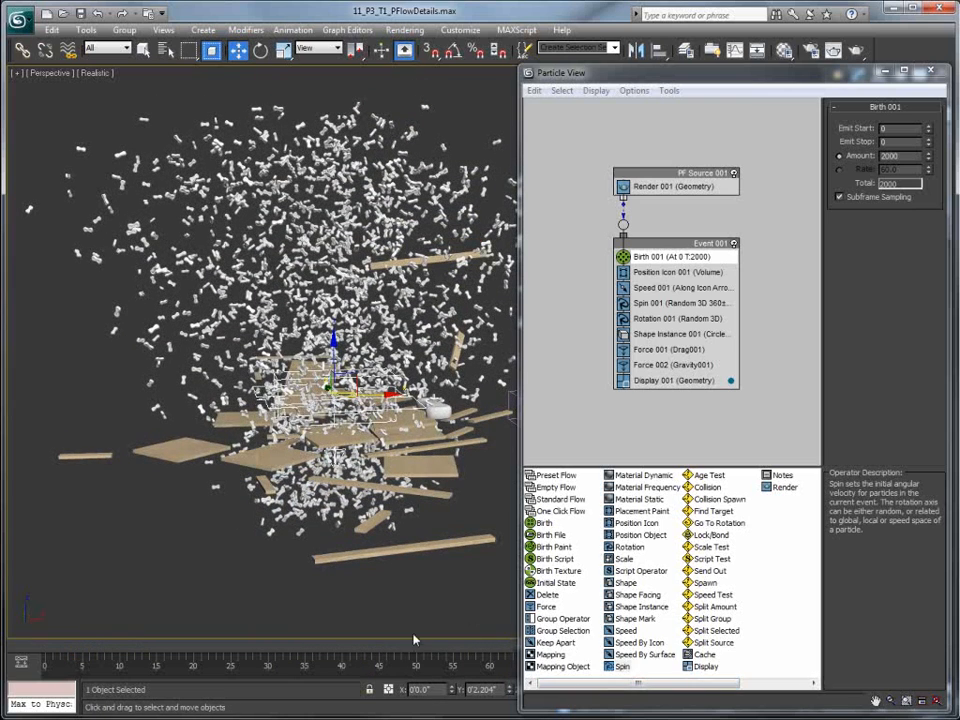
- Play the crate explosion with its packing particles from the first frame and rewind to the start
drag(690, 710, 690, 612)
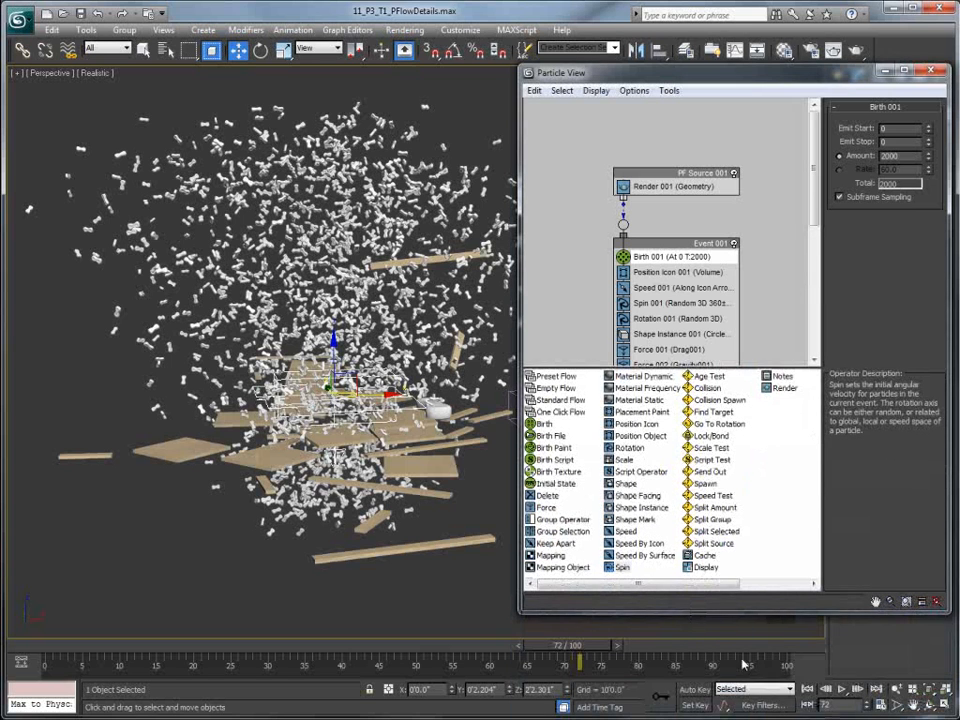
click(808, 690)
click(842, 690)
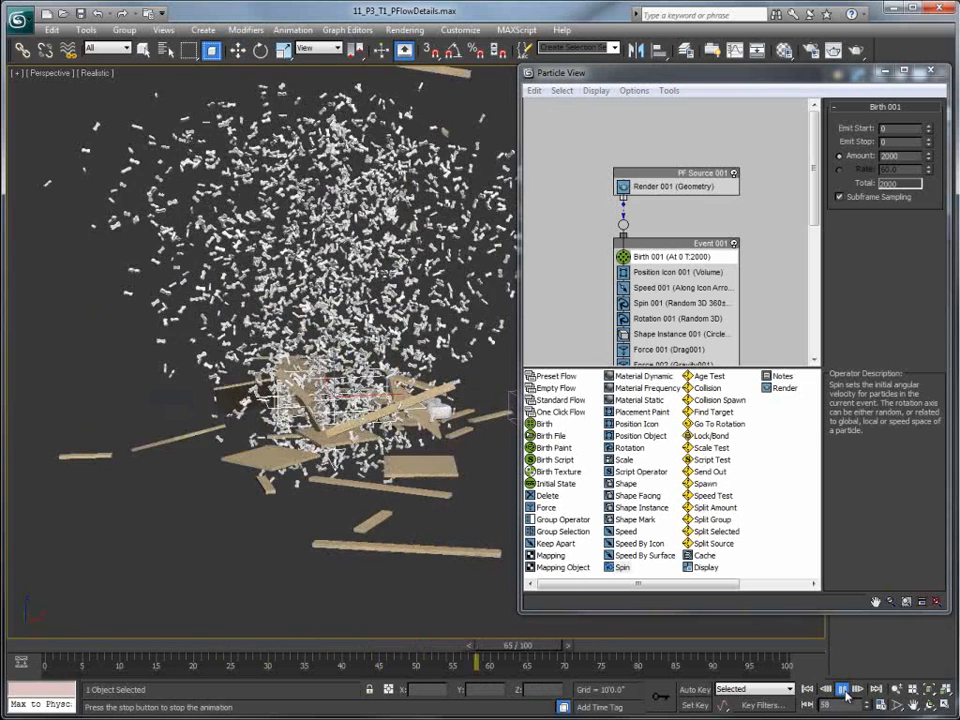
key(w)
click(808, 690)
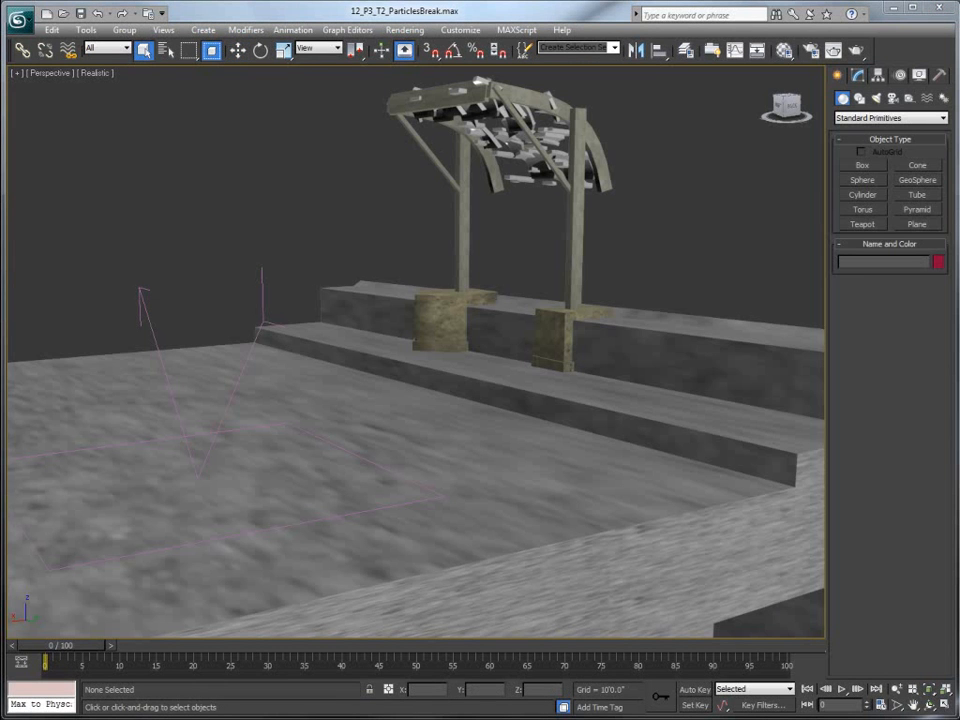
- Scrub the falling shard animation to frame 24 and open a compact Particle View beside the wooden frame structure
drag(49, 647, 312, 665)
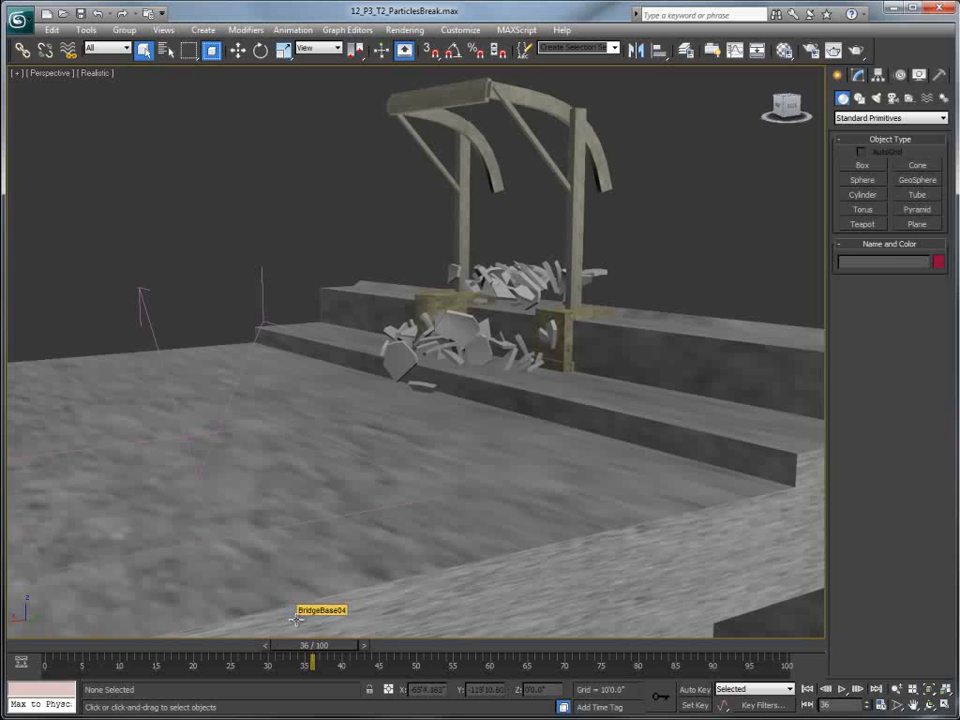
drag(313, 645, 229, 645)
click(347, 29)
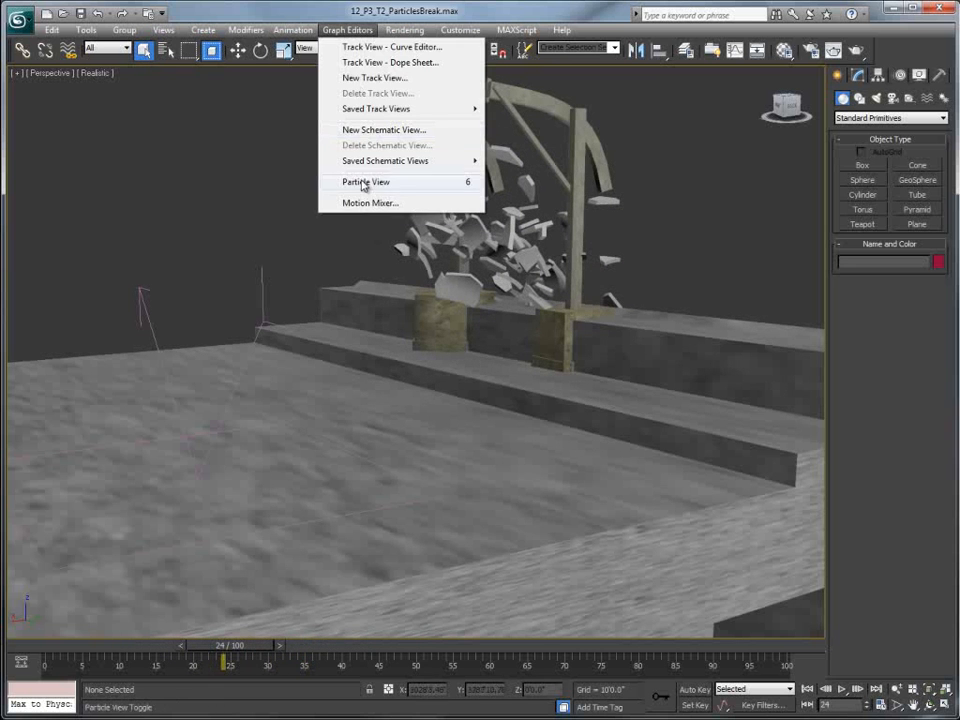
click(363, 182)
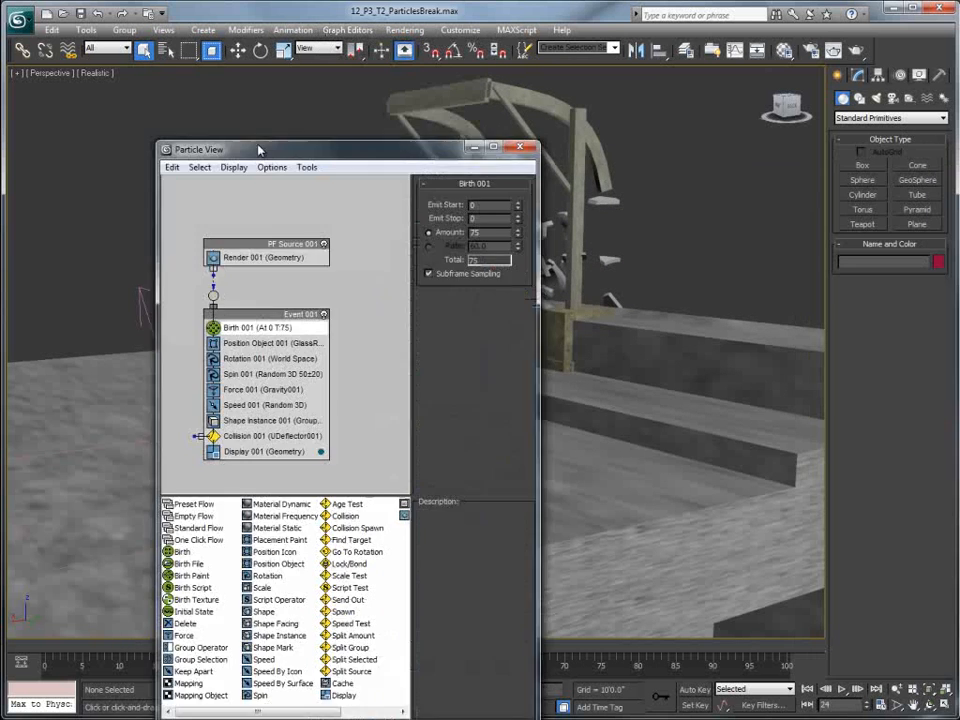
drag(303, 158, 98, 53)
middle_drag(621, 258, 735, 250)
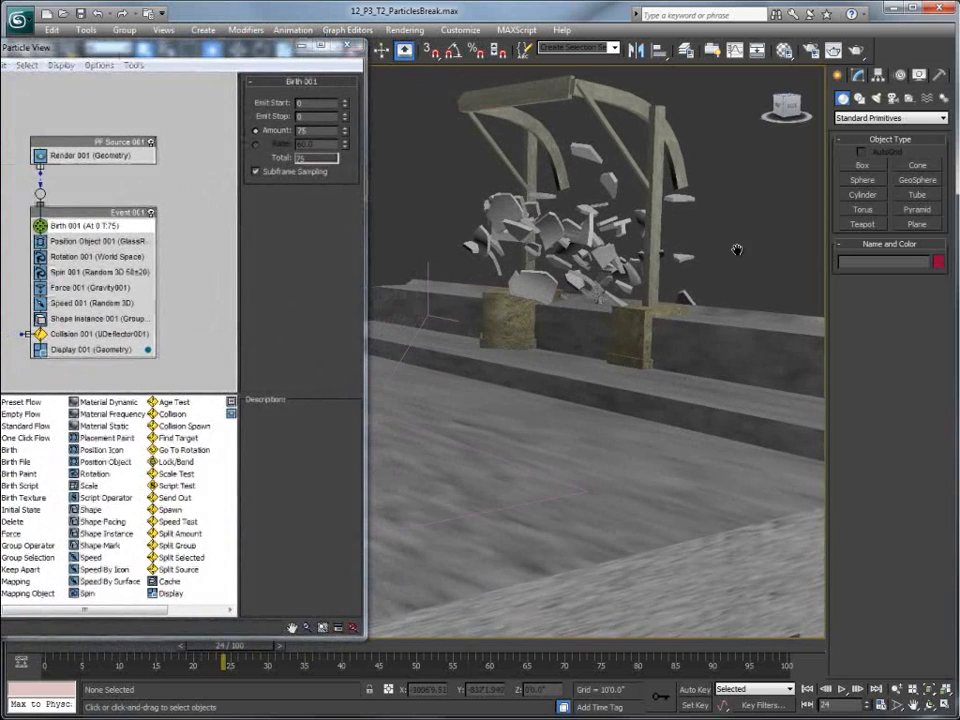
drag(180, 636, 180, 598)
drag(1, 305, 22, 305)
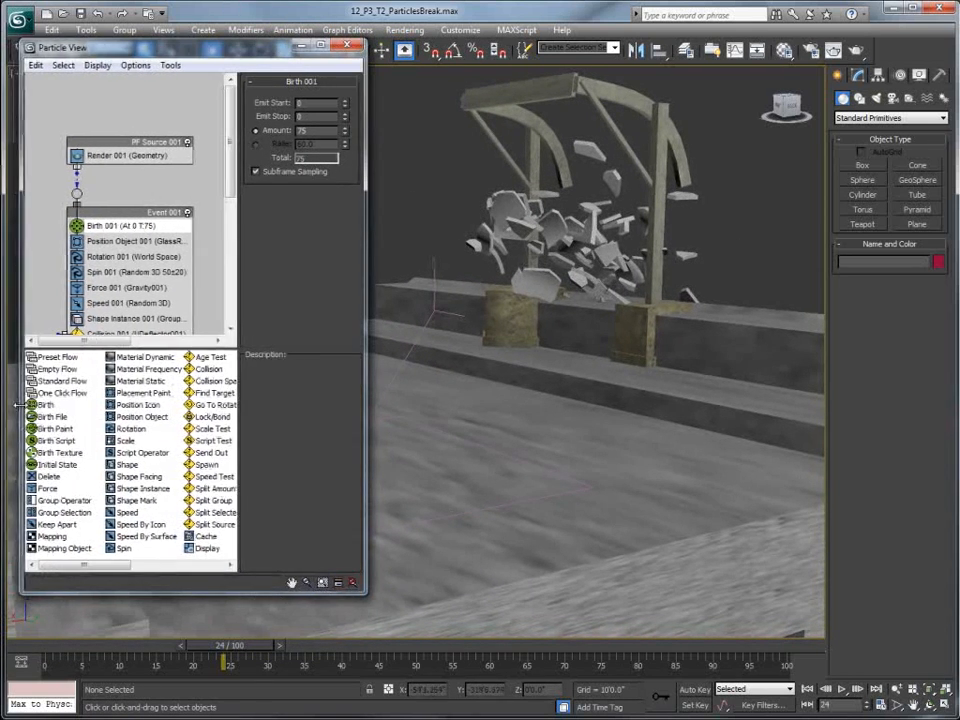
- Replace the Collision test in Event 001 with a Collision Spawn test and assign UDeflector001 as its deflector
drag(228, 645, 276, 645)
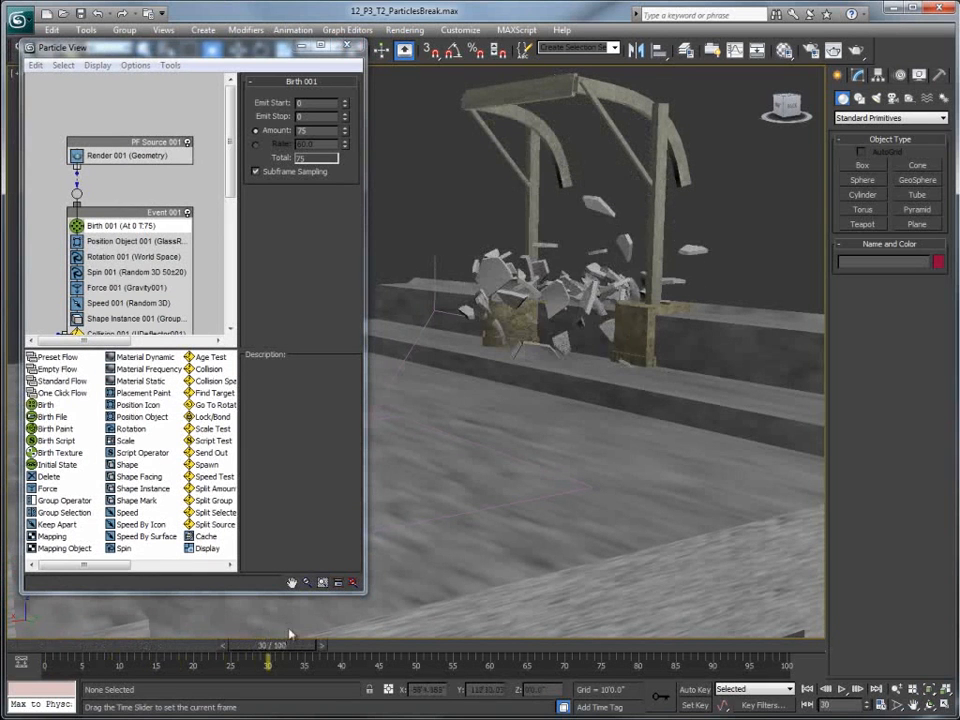
drag(231, 128, 231, 163)
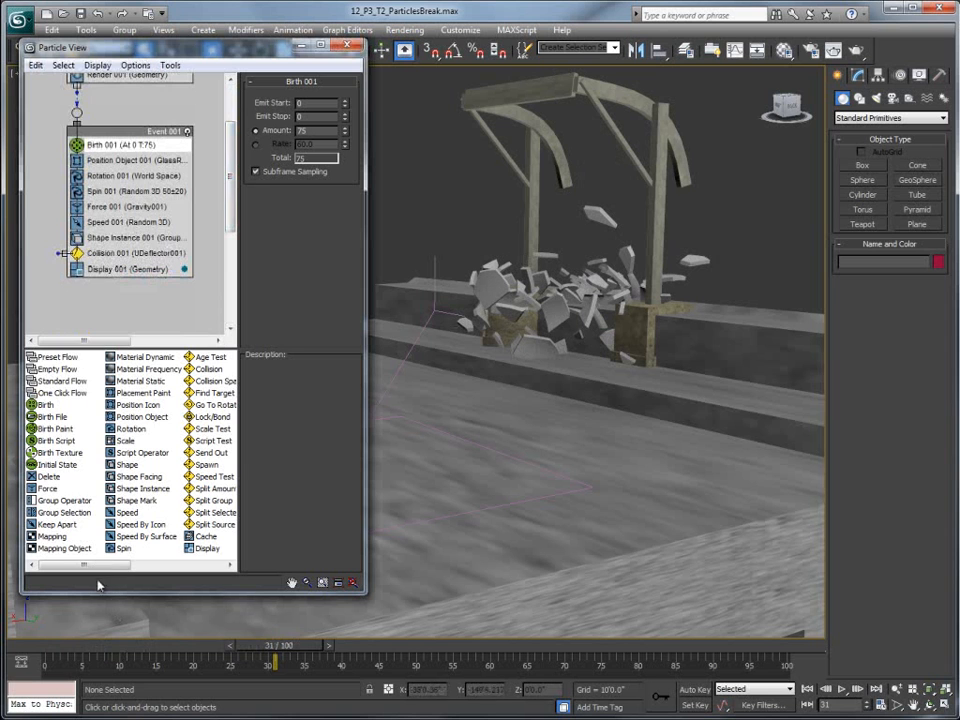
drag(96, 566, 126, 570)
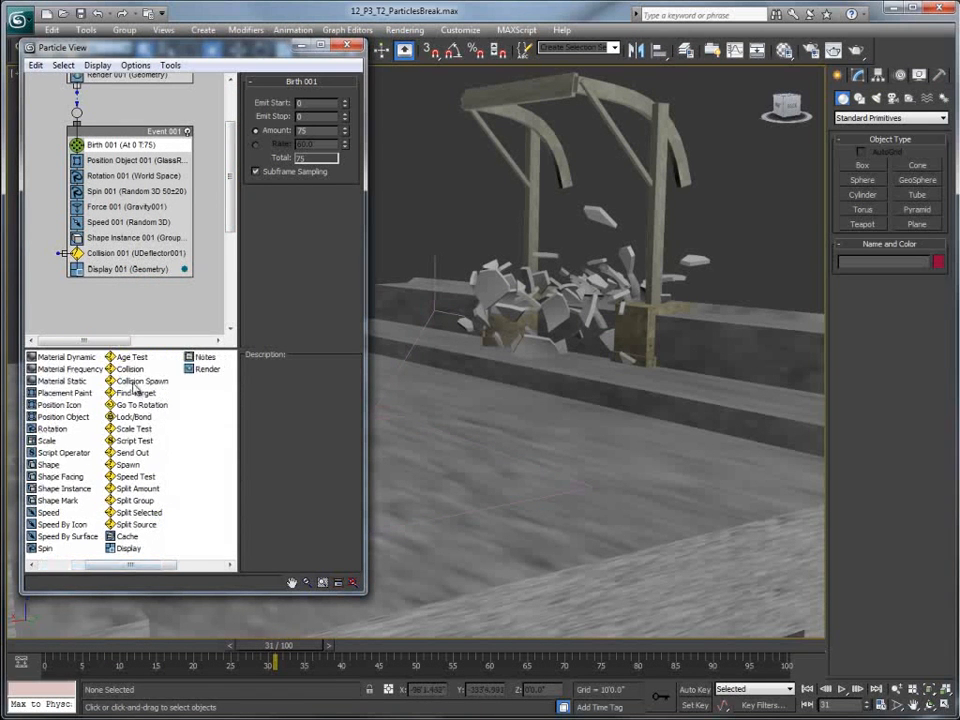
drag(142, 381, 127, 256)
click(127, 256)
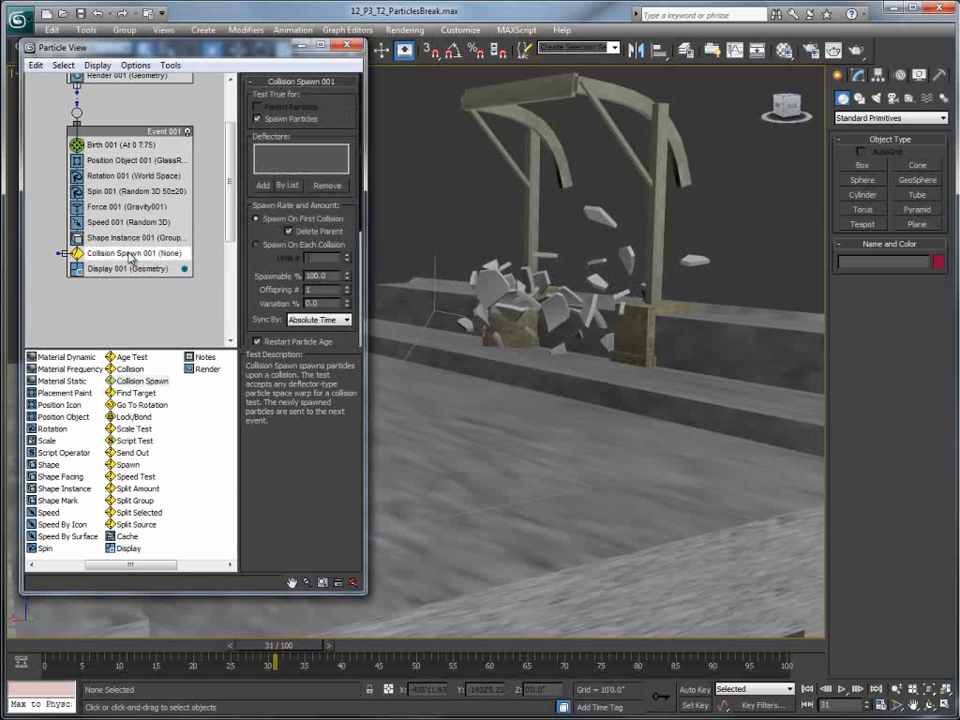
click(263, 185)
click(433, 266)
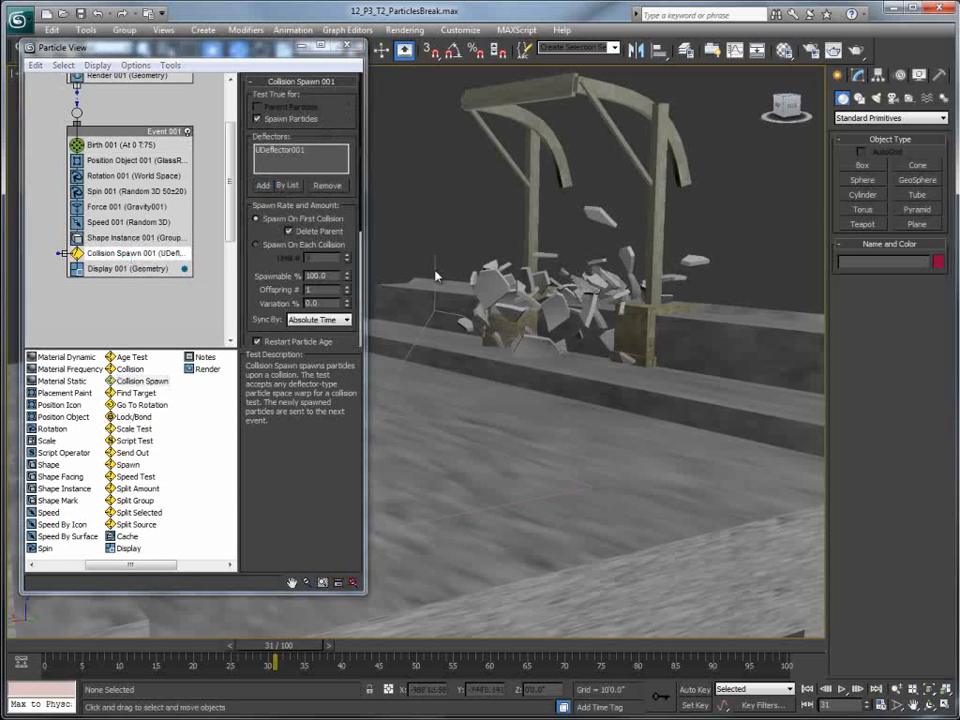
- Scrub the falling shards to frame 49 and examine the Collision Spawn 001 rate and offspring settings
drag(283, 652, 336, 636)
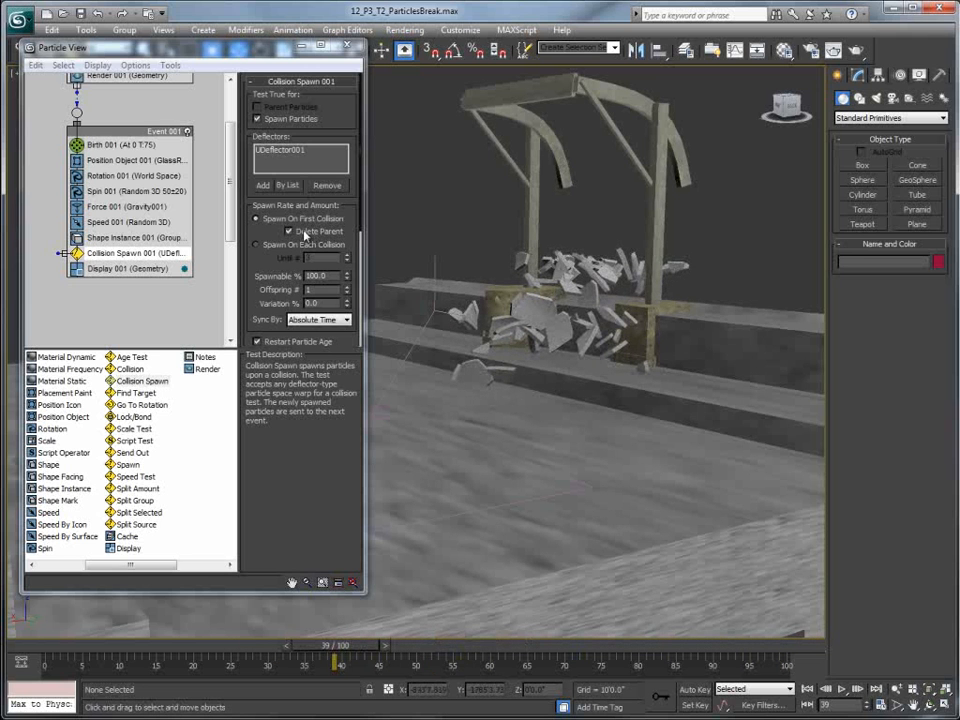
click(248, 300)
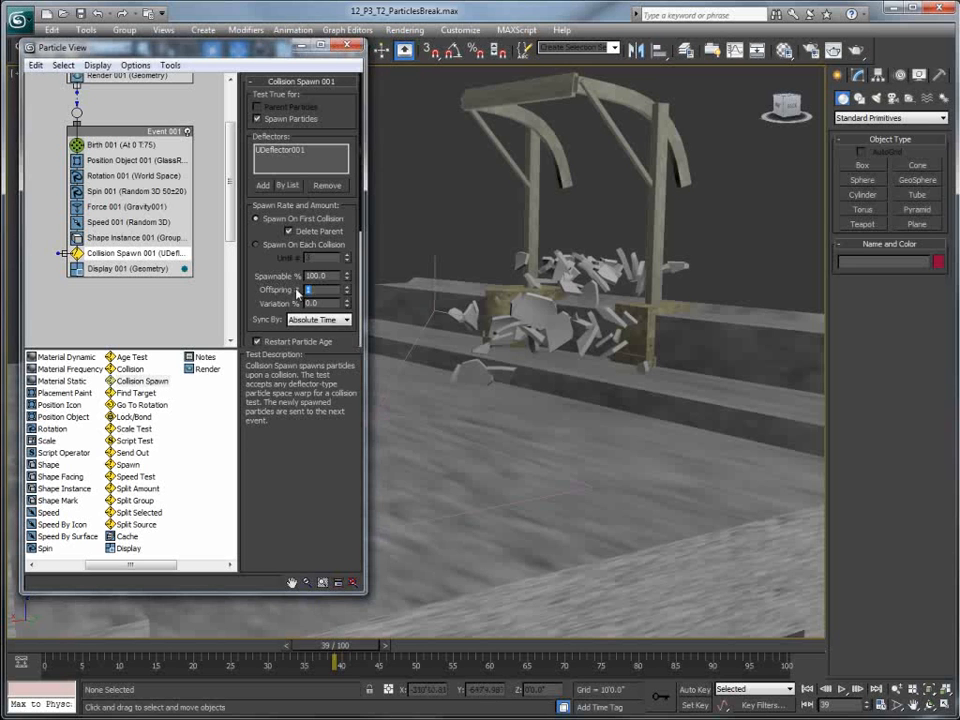
drag(193, 651, 386, 646)
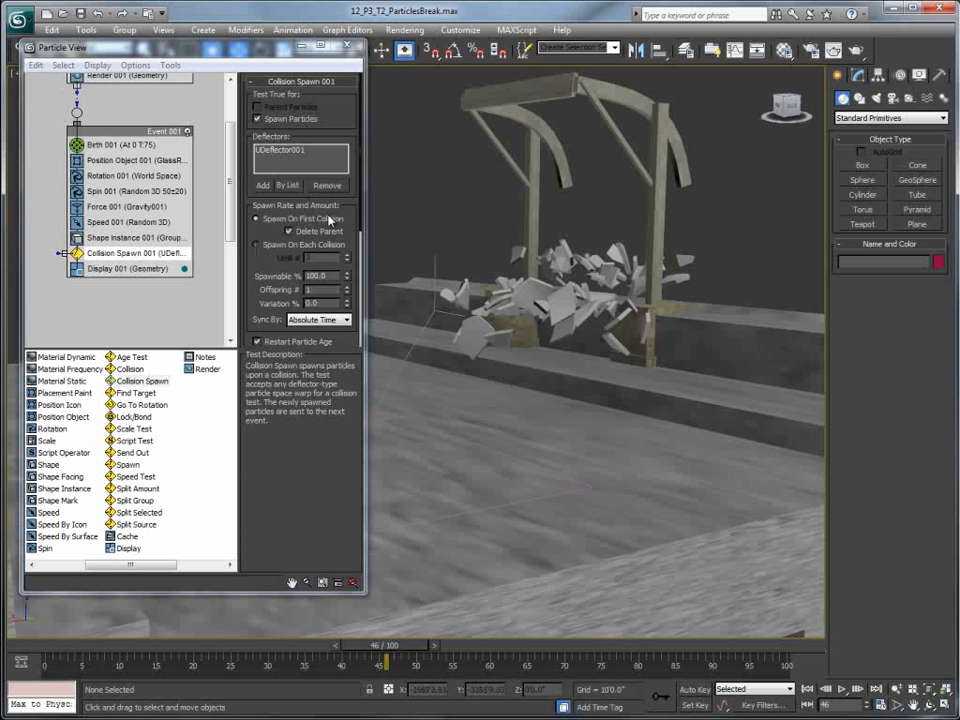
drag(404, 654, 425, 645)
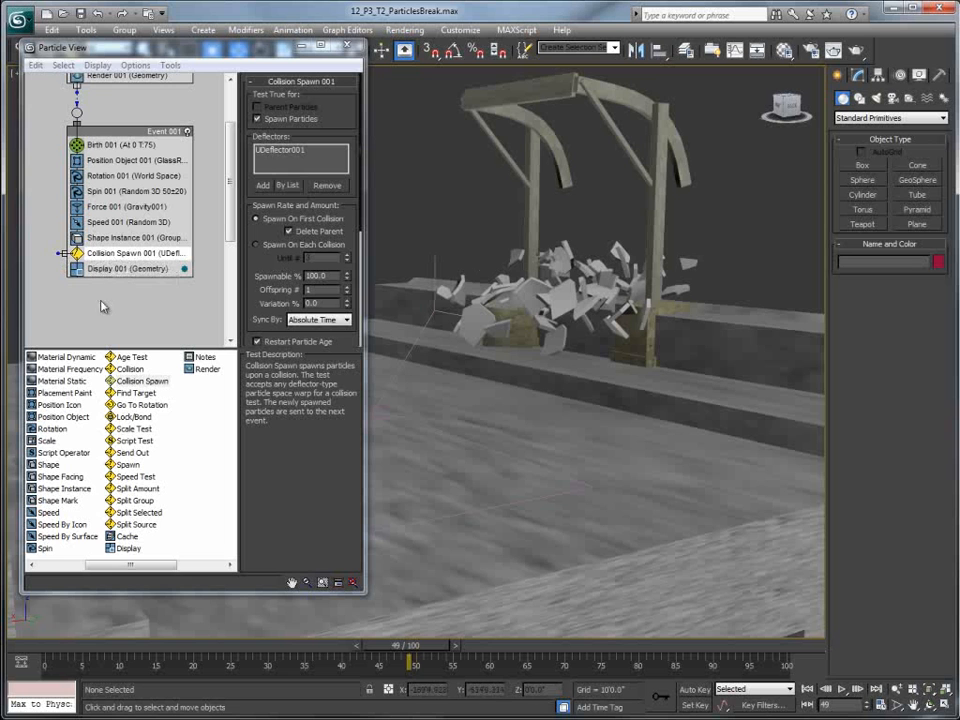
- Copy the Force 001 gravity operator into a new event below Event 001 and wire Collision Spawn 001 to that event
click(105, 207)
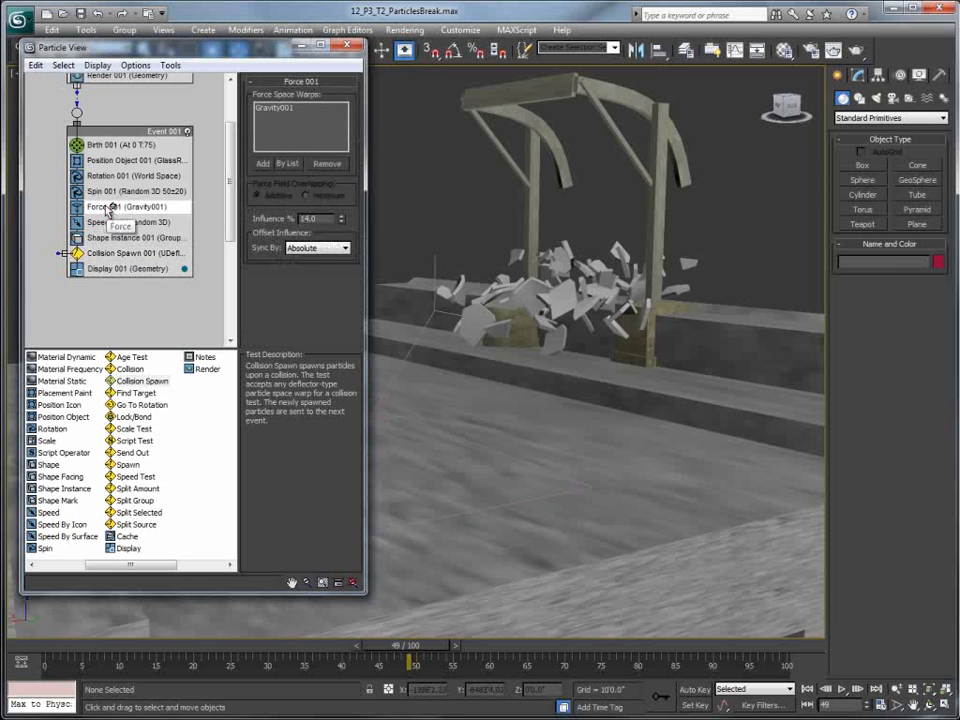
mouse_move(108, 207)
mouse_down()
mouse_move(70, 221)
mouse_move(72, 318)
mouse_up()
click(150, 367)
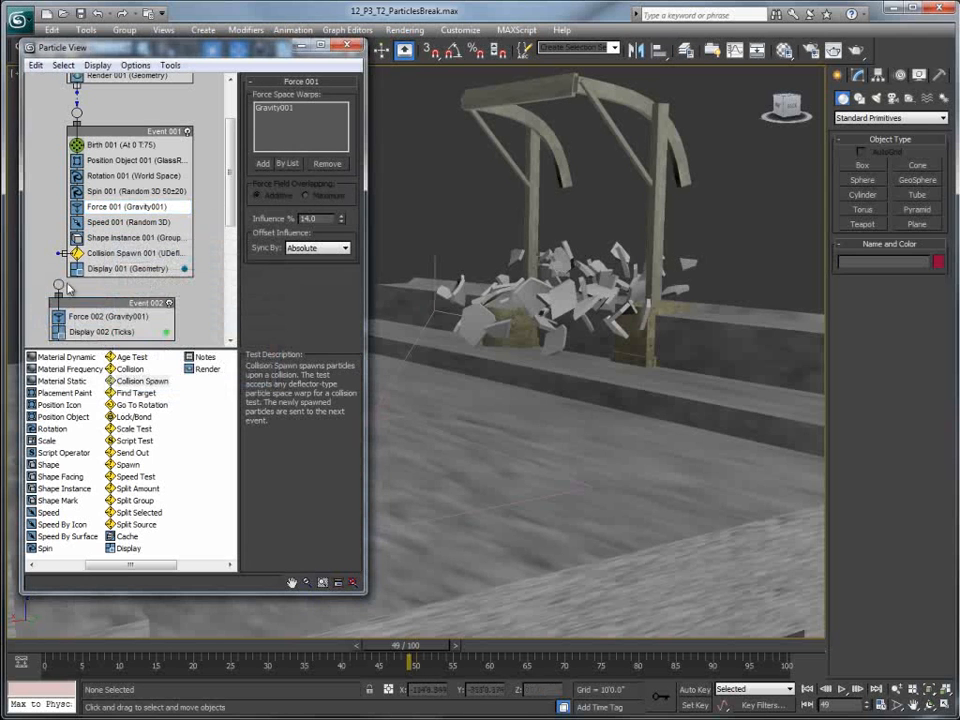
click(59, 285)
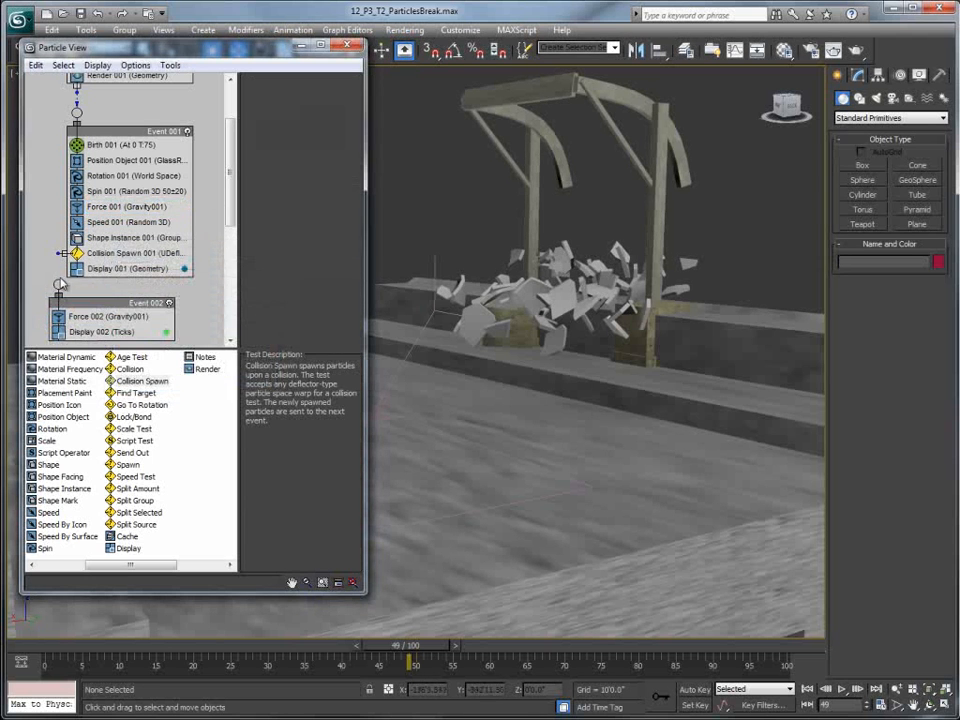
drag(58, 283, 58, 285)
drag(231, 207, 231, 226)
drag(113, 260, 115, 284)
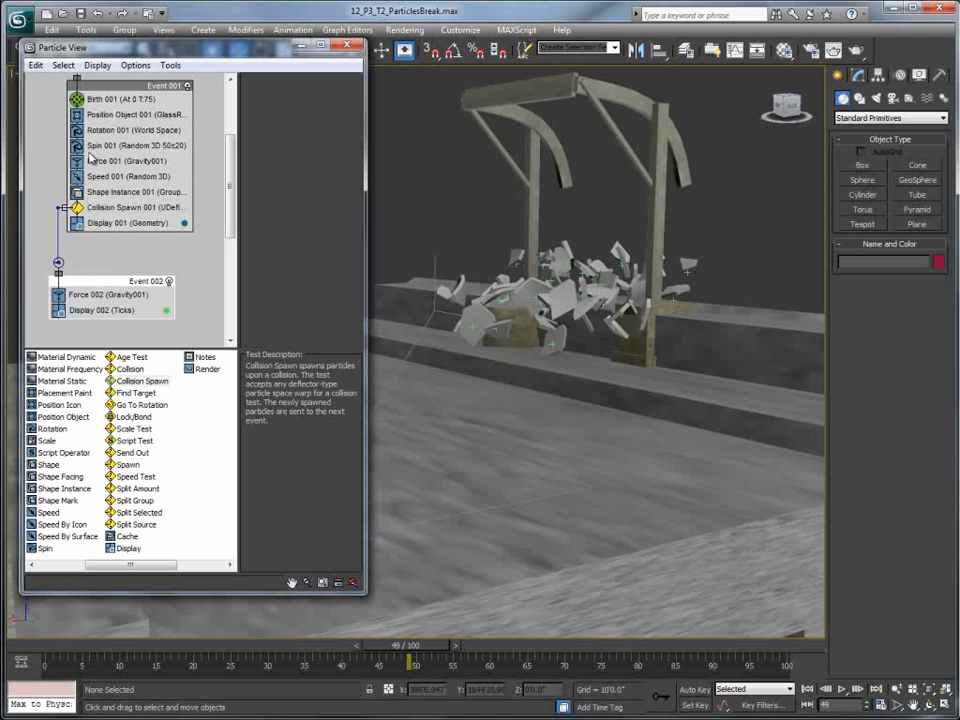
- Set the Display 002 type to Geometry and change its display colour to a neutral grey
drag(375, 652, 395, 660)
click(103, 309)
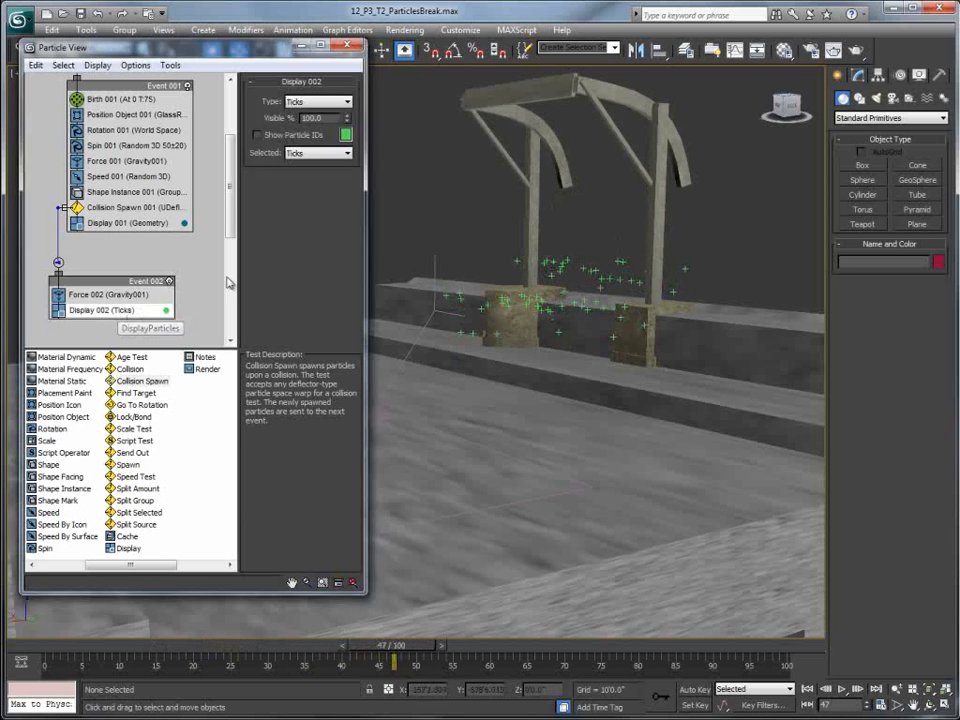
click(320, 102)
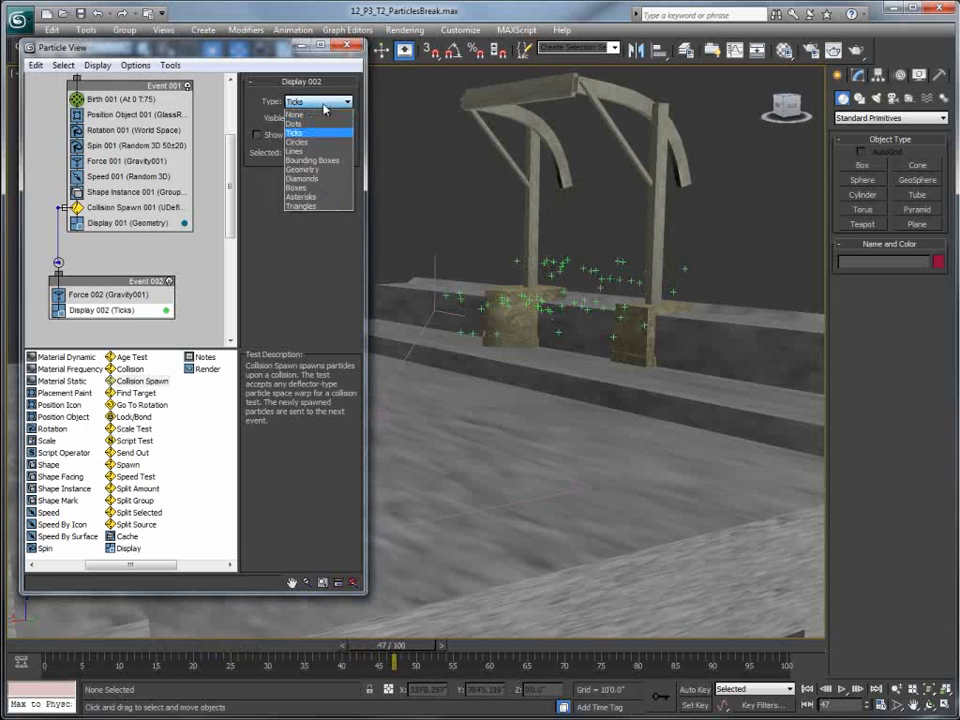
click(304, 169)
click(345, 135)
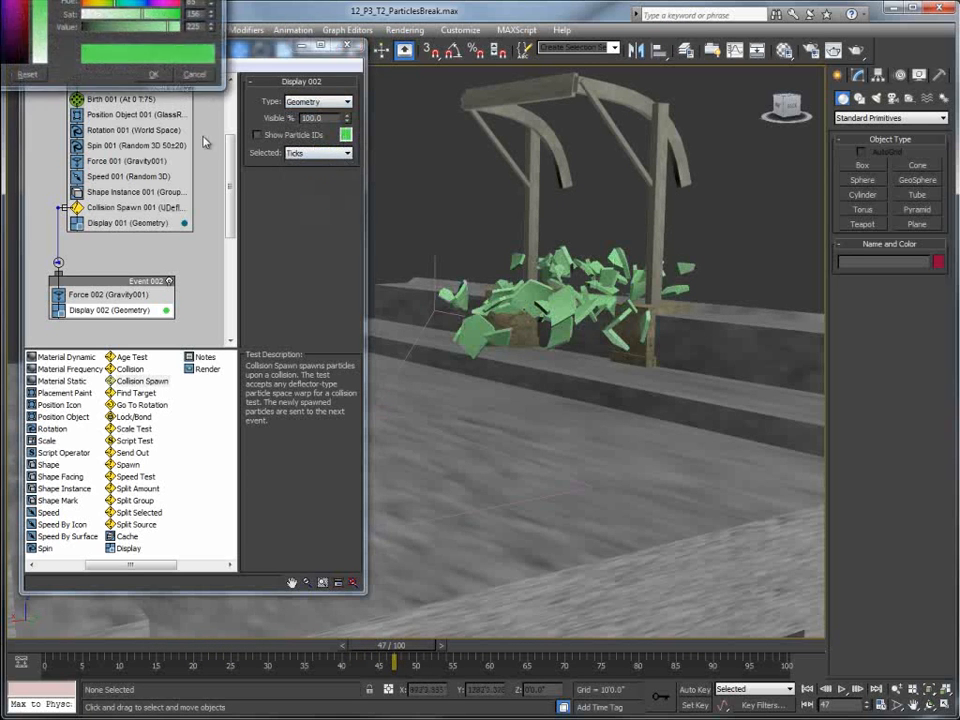
drag(108, 14, 60, 20)
click(128, 28)
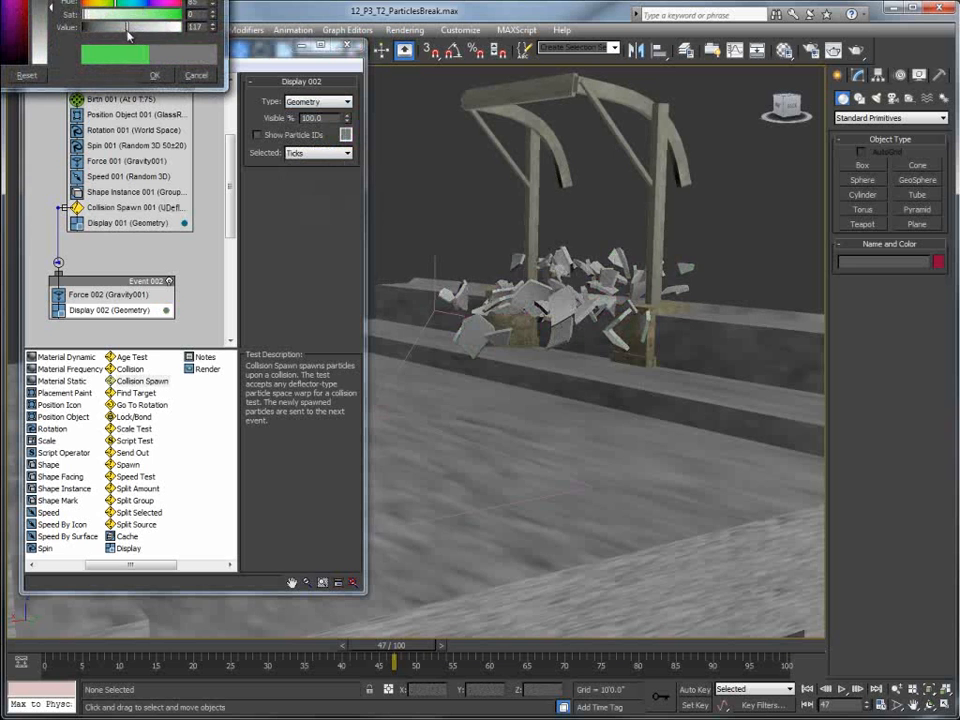
click(160, 77)
- Set the Collision Spawn 001 size scale factor to 25% with 17% variation and scrub to frame 42
drag(406, 652, 366, 681)
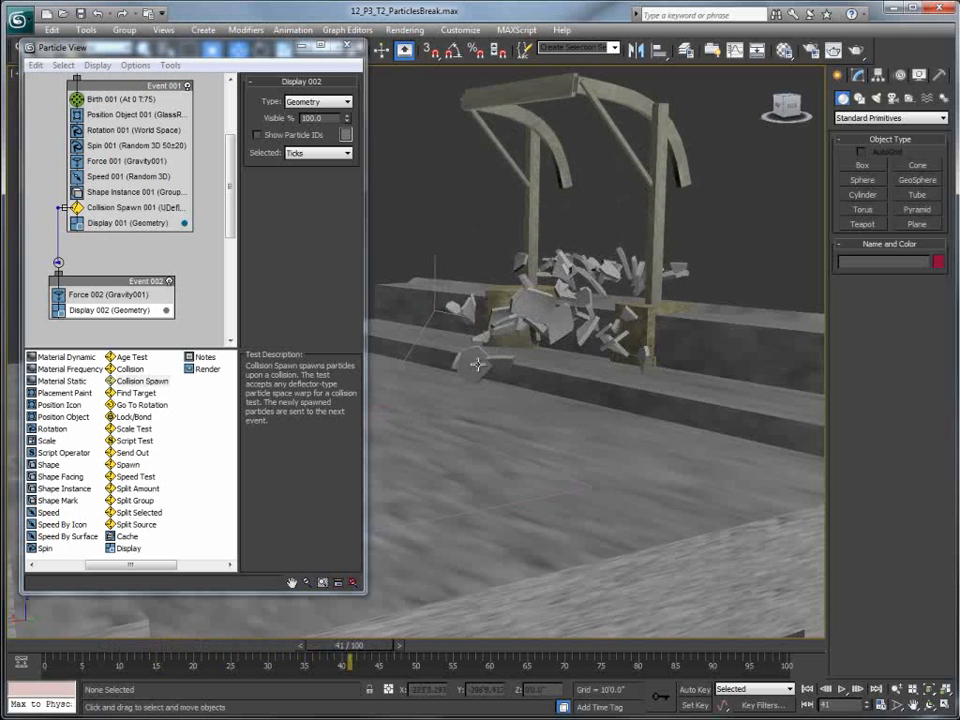
click(127, 211)
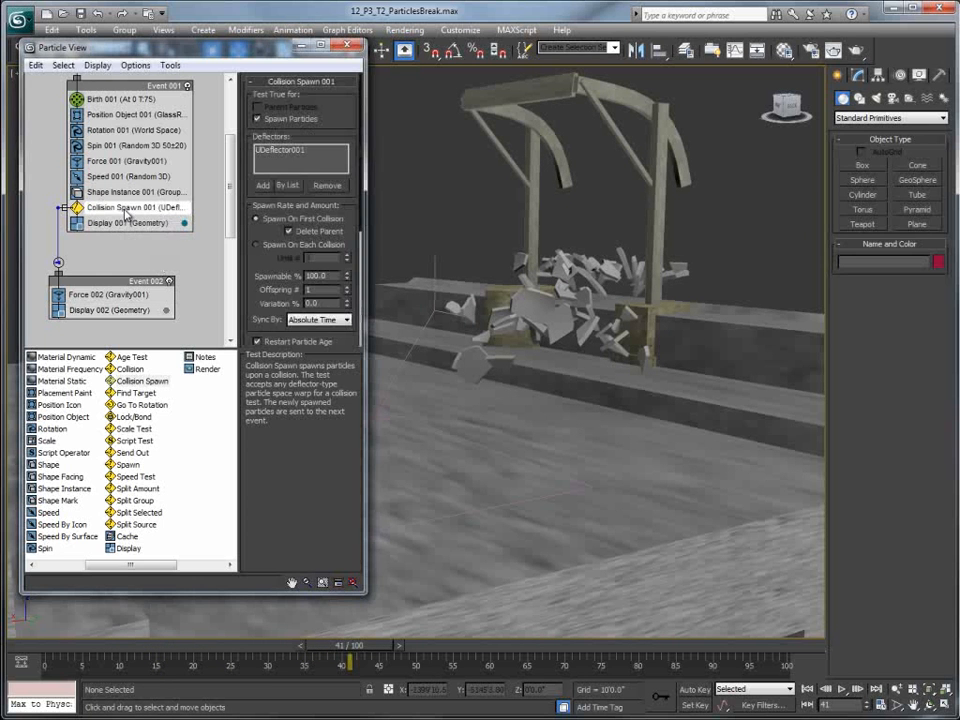
scroll(255, 252, down, 5)
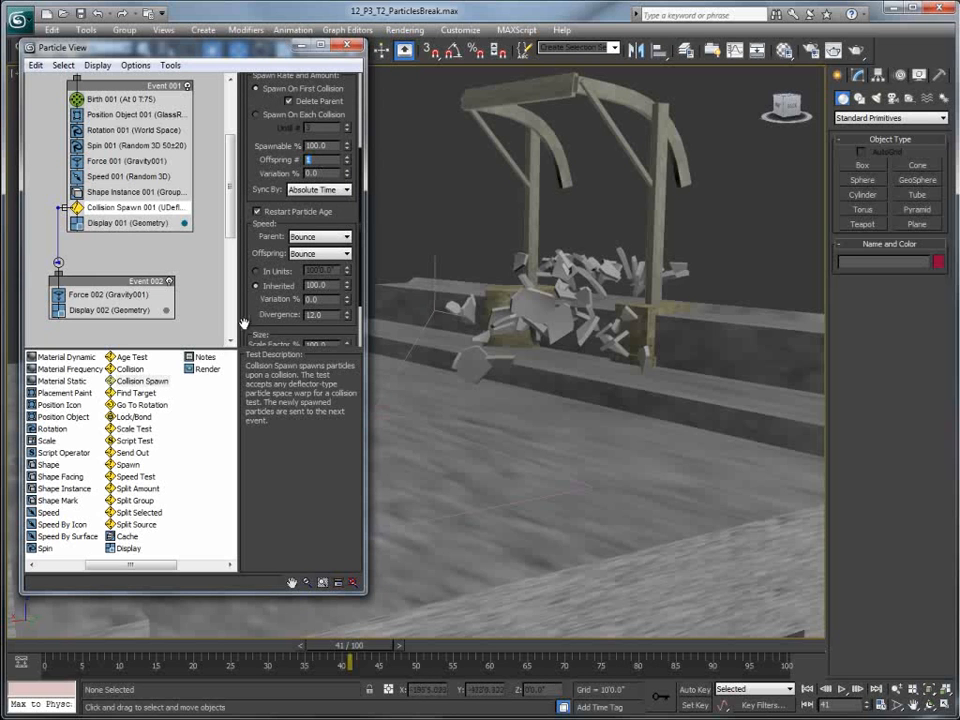
scroll(254, 210, down, 3)
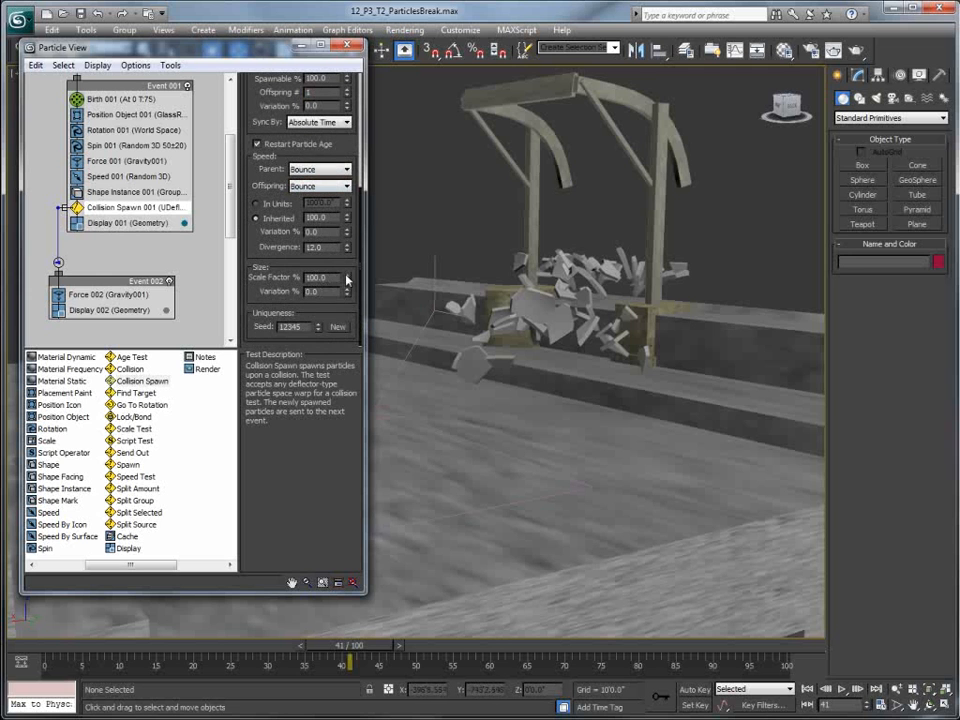
mouse_move(348, 283)
mouse_down()
mouse_move(346, 332)
mouse_move(348, 284)
mouse_up()
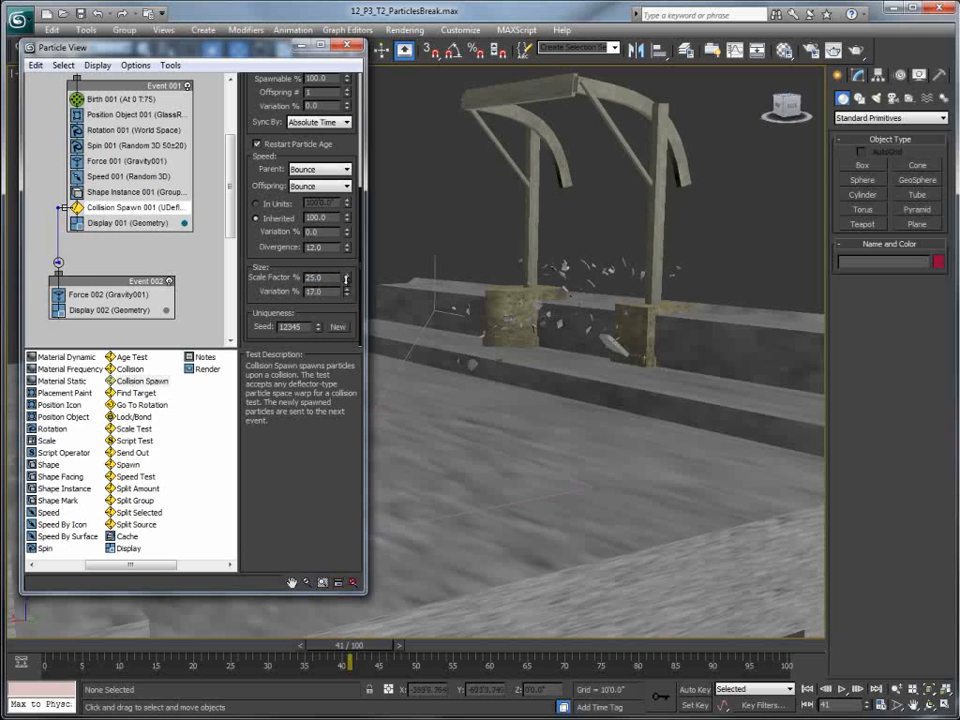
mouse_move(354, 645)
mouse_down()
mouse_move(105, 647)
mouse_move(255, 647)
mouse_move(204, 647)
mouse_move(198, 668)
mouse_move(400, 664)
mouse_move(129, 664)
mouse_move(289, 667)
mouse_move(250, 667)
mouse_move(386, 655)
mouse_move(163, 655)
mouse_move(364, 648)
mouse_move(248, 648)
mouse_move(355, 648)
mouse_up()
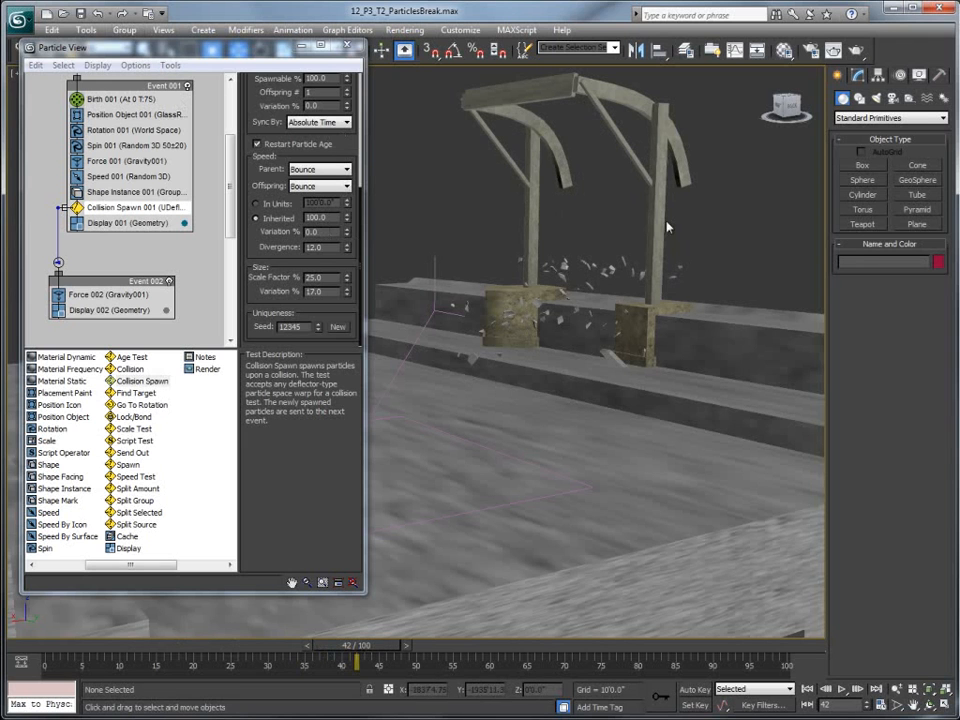
- Raise the Collision Spawn 001 offspring number to 4 and scrub to frame 43 to check the fragments
drag(263, 108, 262, 150)
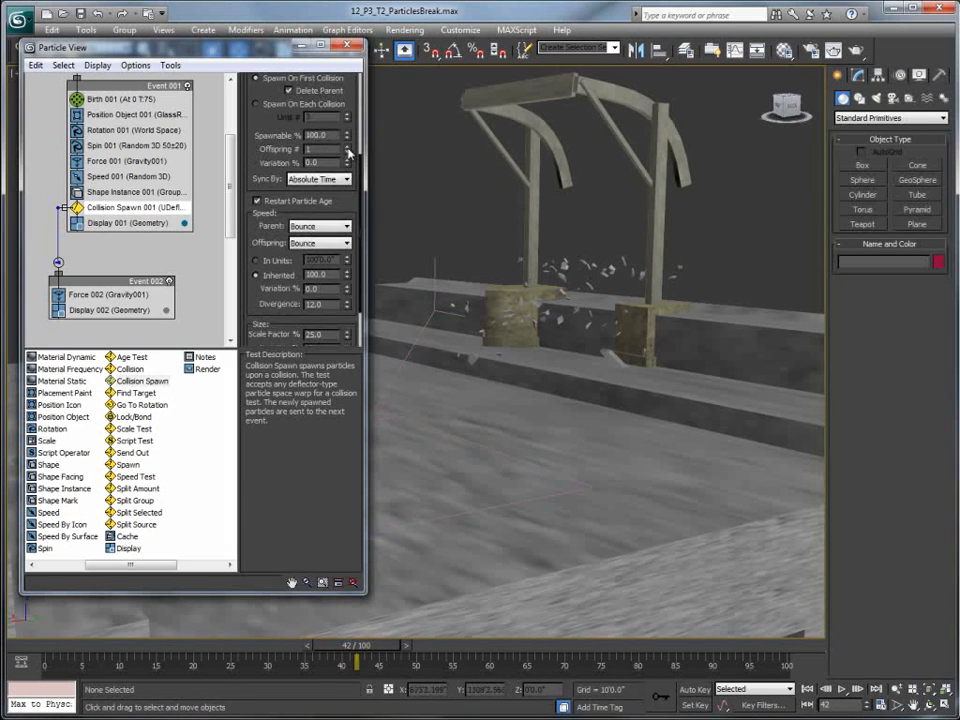
drag(348, 149, 348, 128)
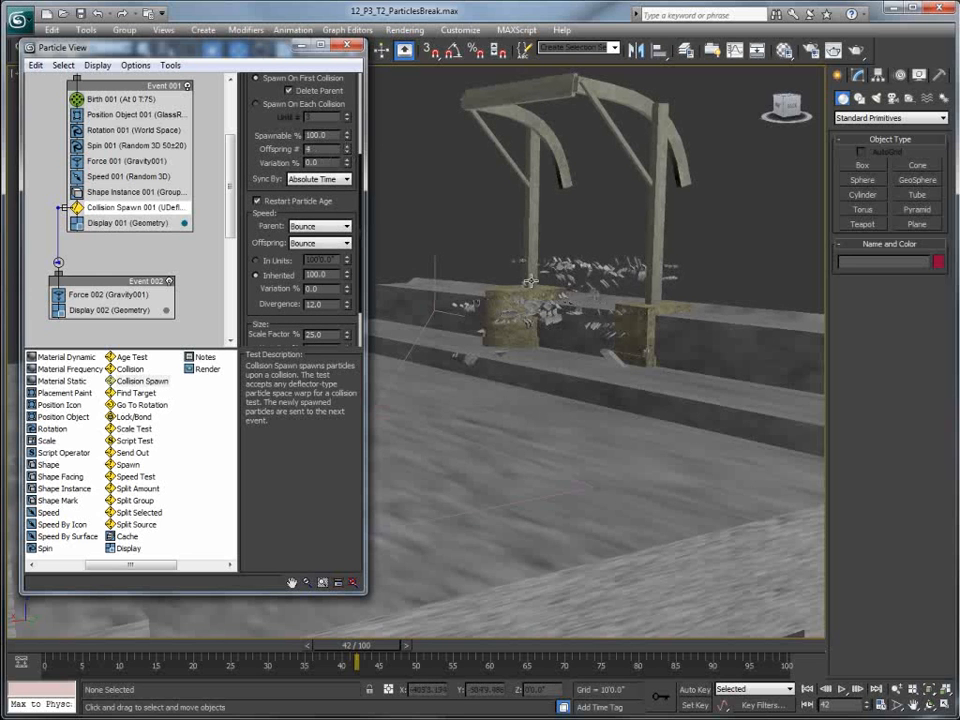
mouse_move(360, 646)
mouse_down()
mouse_move(268, 649)
mouse_move(405, 657)
mouse_move(248, 653)
mouse_move(363, 656)
mouse_up()
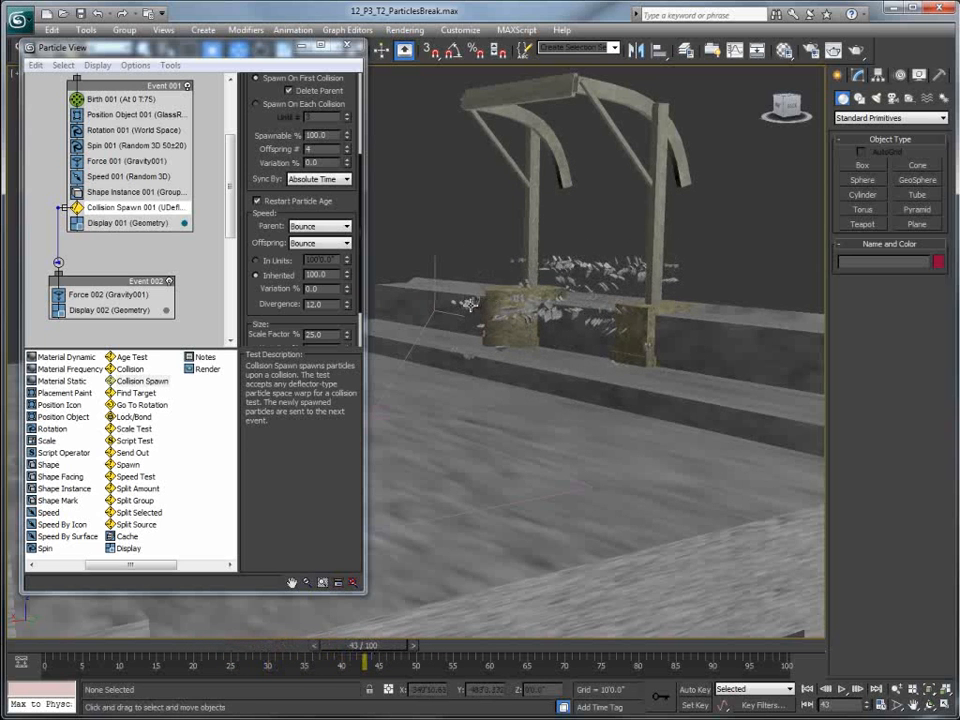
- Set the spawned particles' inherited speed to 80% with 37% variation and a divergence of 80, and scrub to frame 37
drag(255, 294, 255, 199)
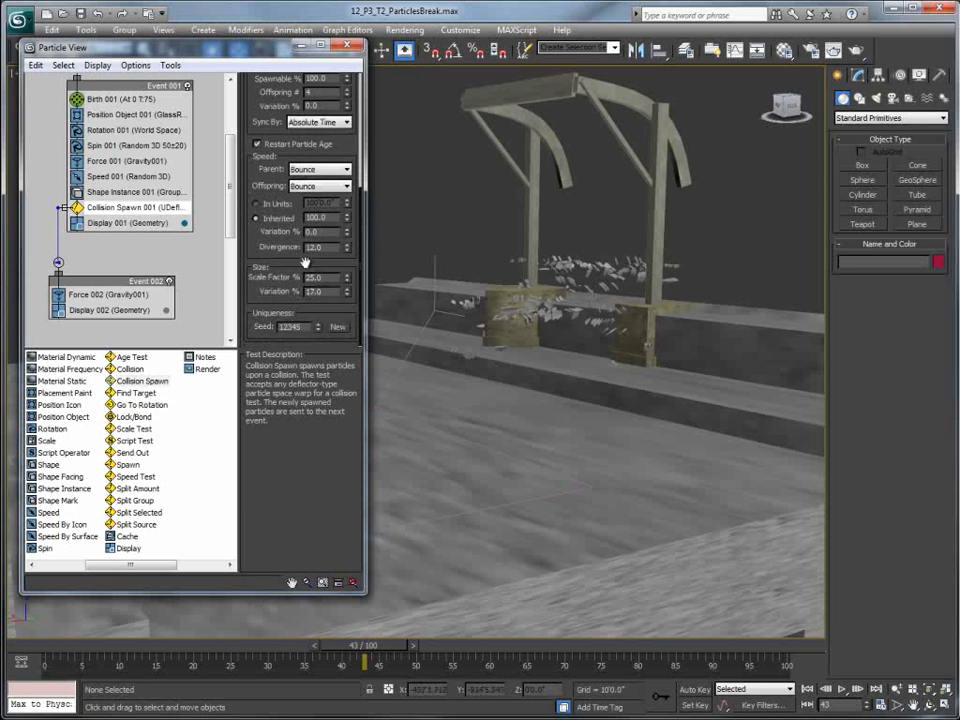
click(275, 222)
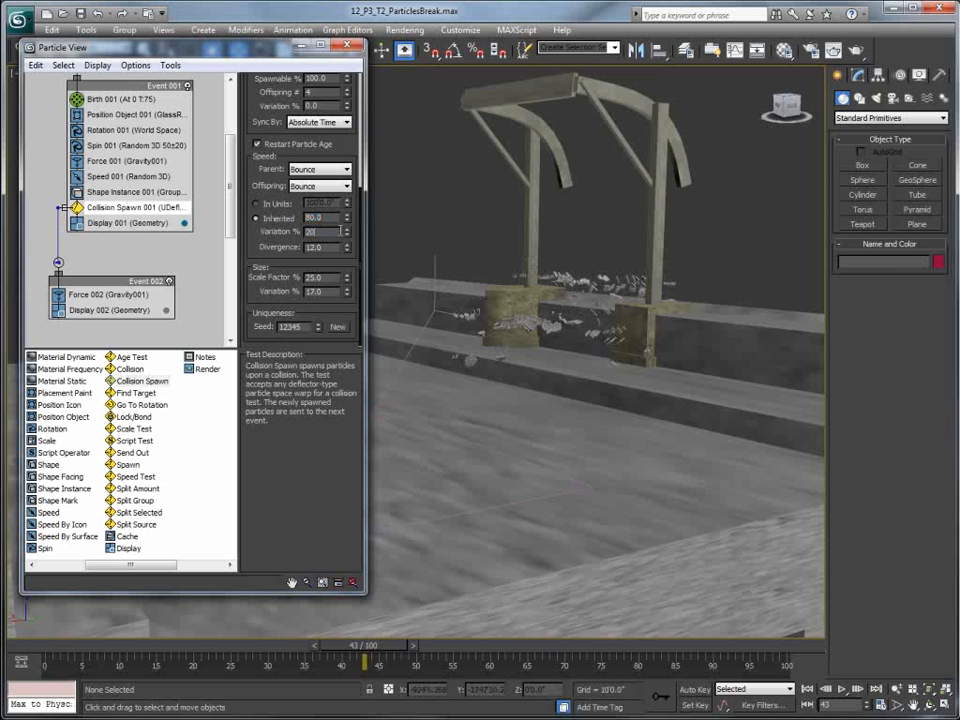
key(Return)
drag(349, 234, 567, 263)
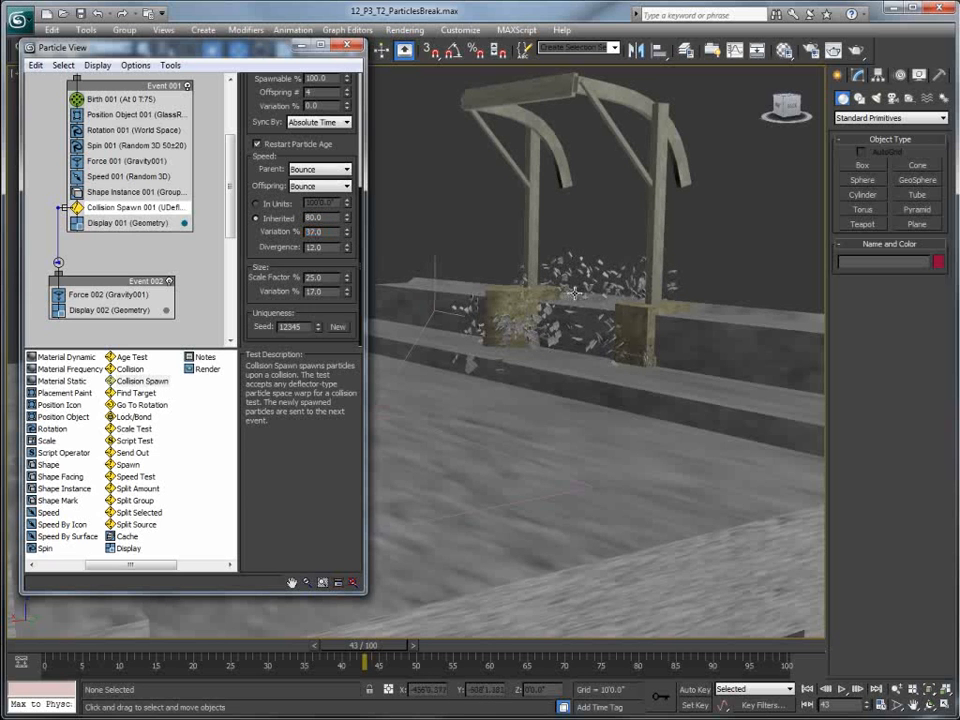
drag(350, 246, 349, 170)
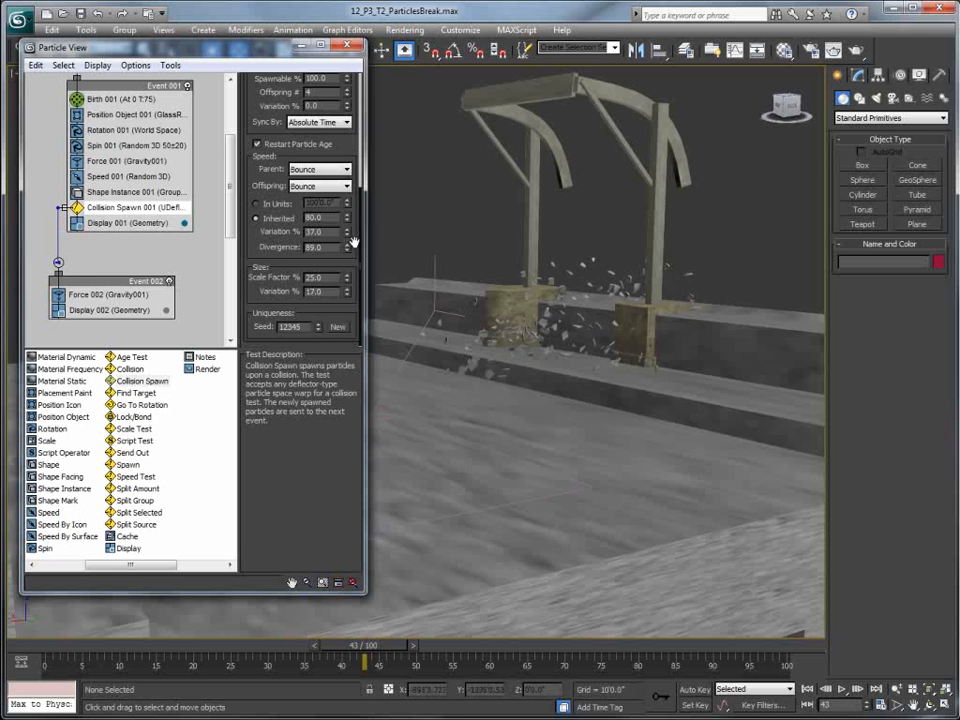
drag(350, 251, 323, 258)
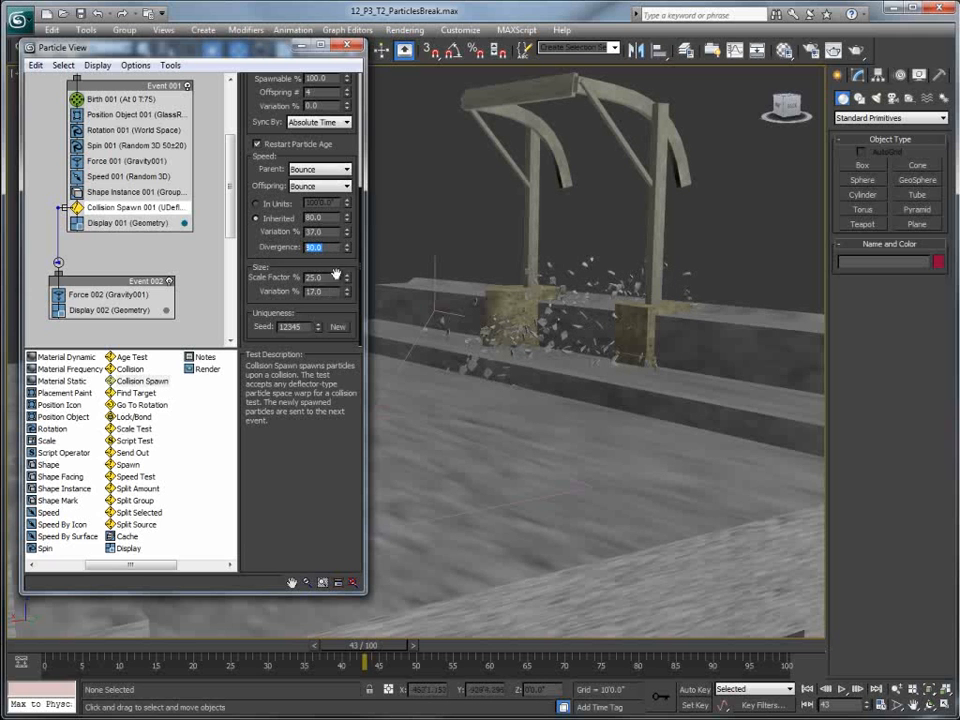
drag(370, 640, 329, 678)
- Add a Collision test between Force 002 and Display 002 in Event 002, with UDeflector001 as its deflector
scroll(172, 180, down, 3)
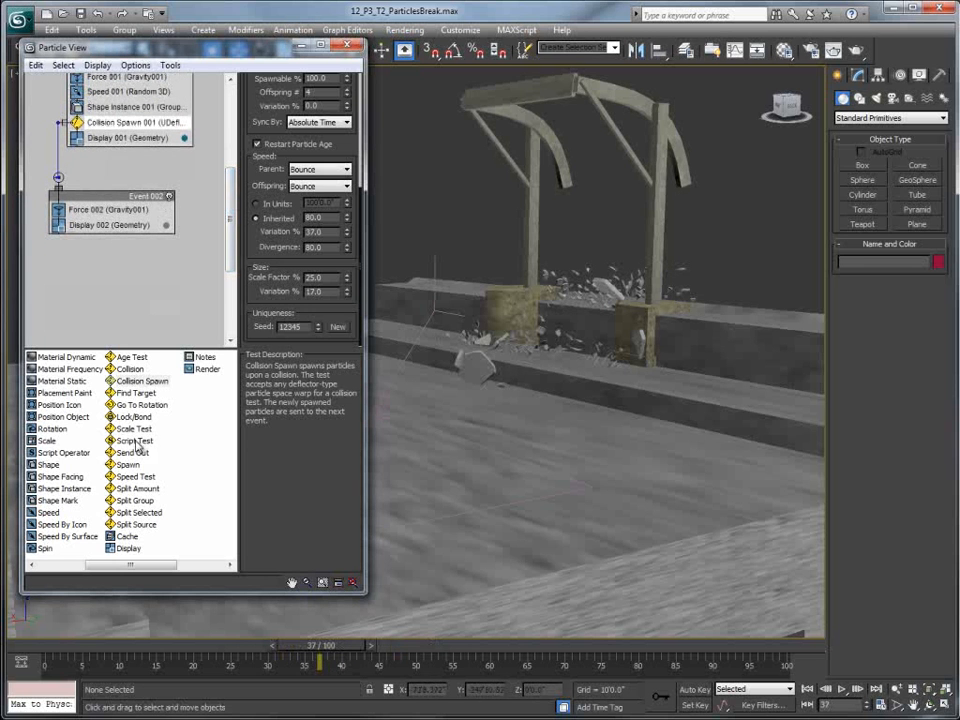
drag(130, 369, 118, 220)
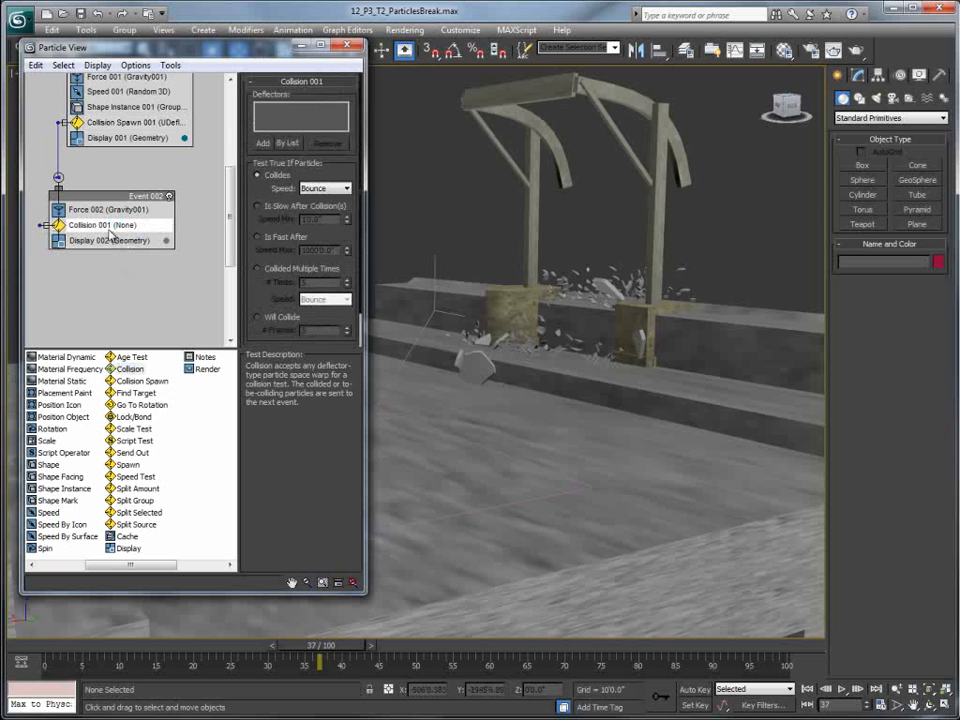
click(263, 144)
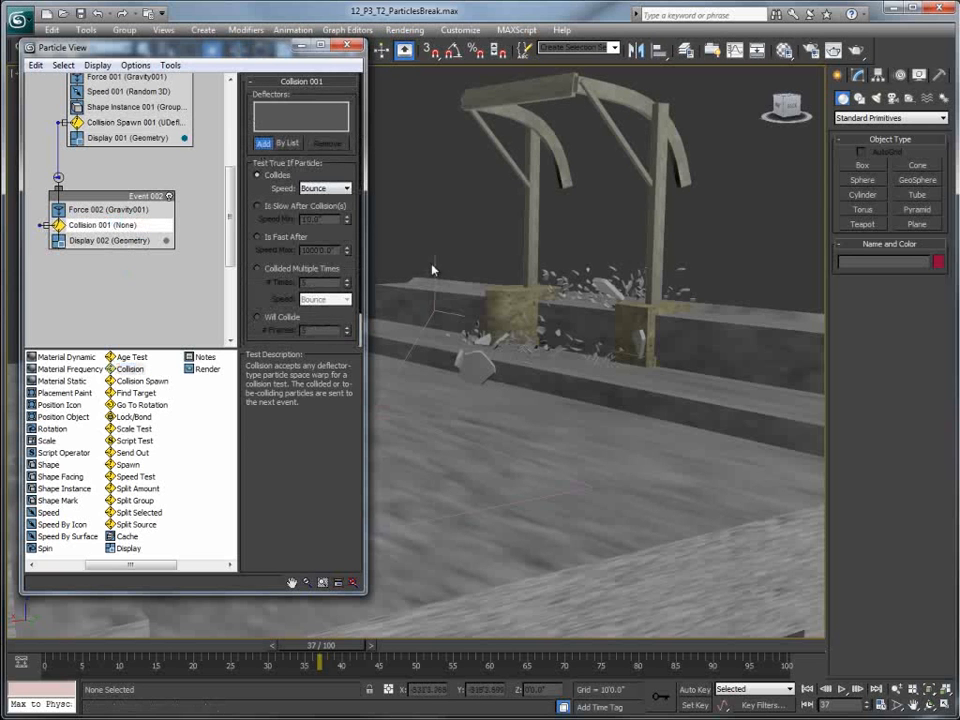
click(435, 264)
- Try the Stop speed option on Collision 001, return to frame 0 and restore Bounce
click(325, 188)
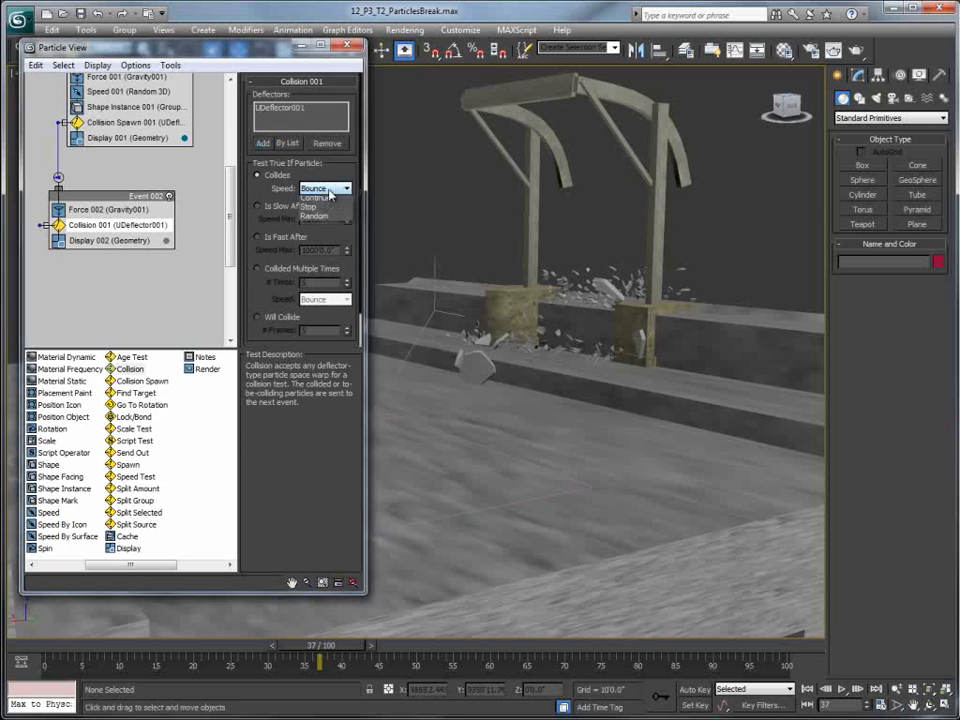
click(315, 219)
drag(313, 641, 37, 607)
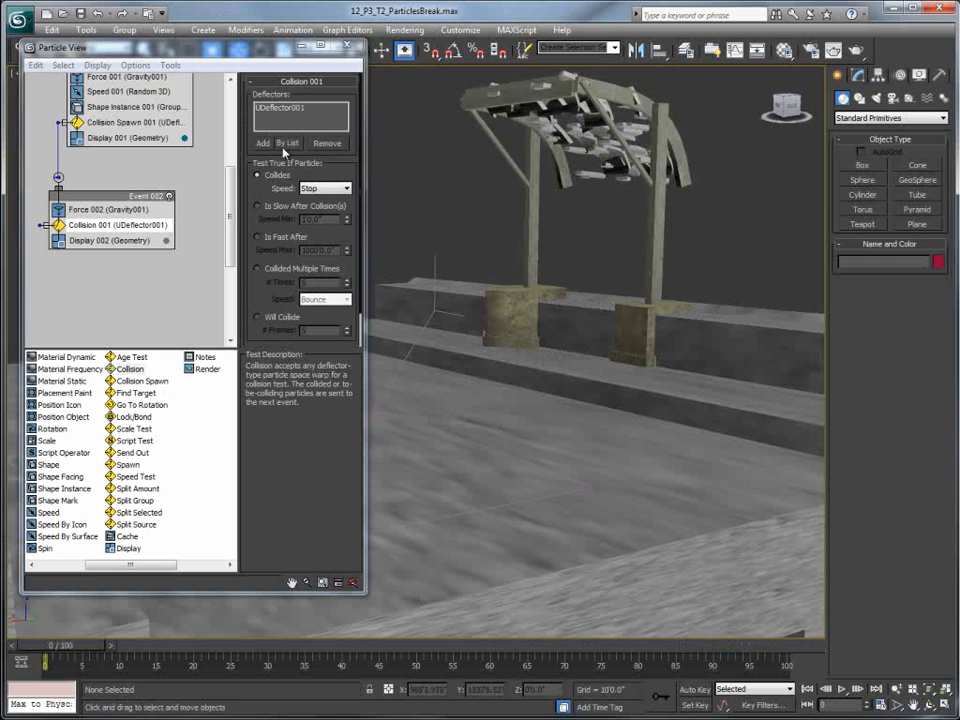
click(325, 188)
click(318, 201)
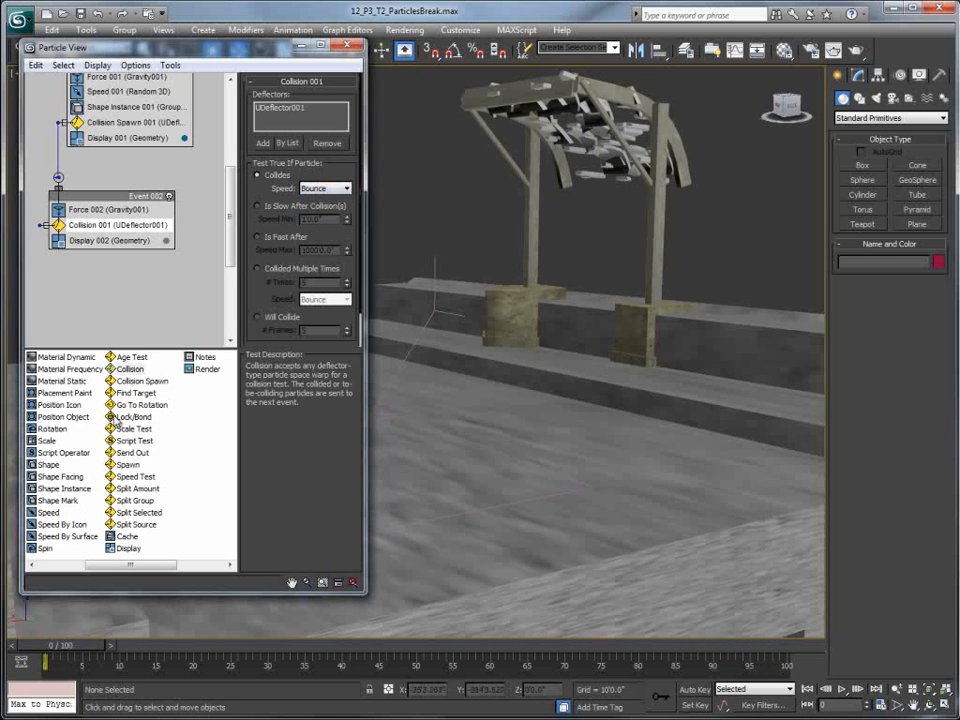
- Create a new event with a Speed operator, wire Collision 001 to it, set its speed to 0 and scrub to frame 61
drag(54, 516, 57, 299)
drag(38, 223, 65, 287)
click(110, 317)
right_click(345, 103)
drag(45, 660, 497, 651)
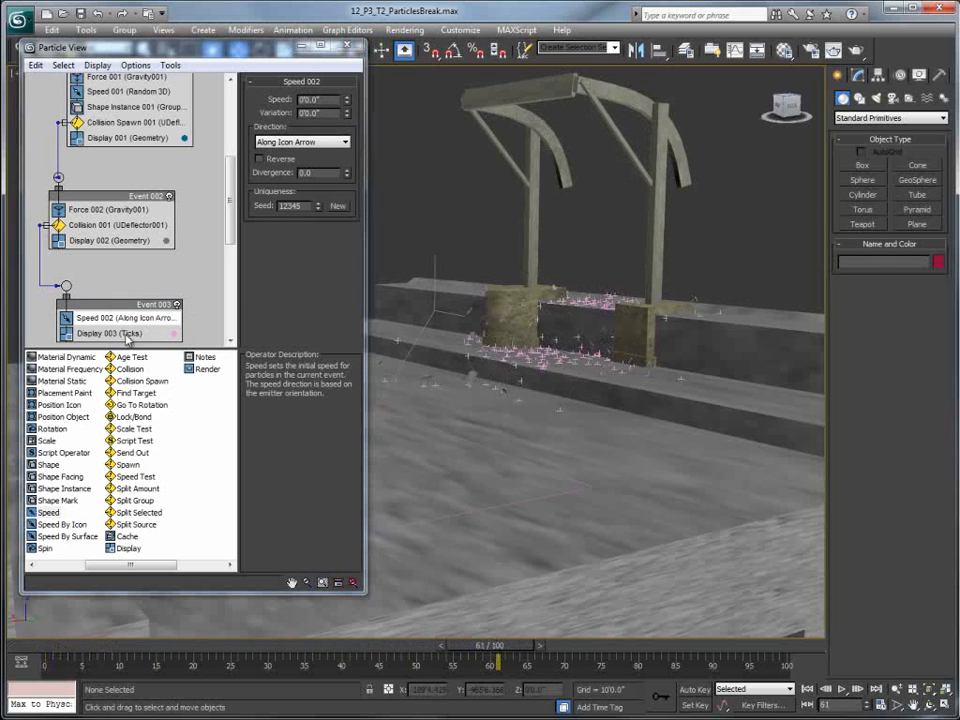
- Set the Display 003 type to Geometry with a neutral grey colour, and scrub to frame 100
click(125, 334)
click(318, 102)
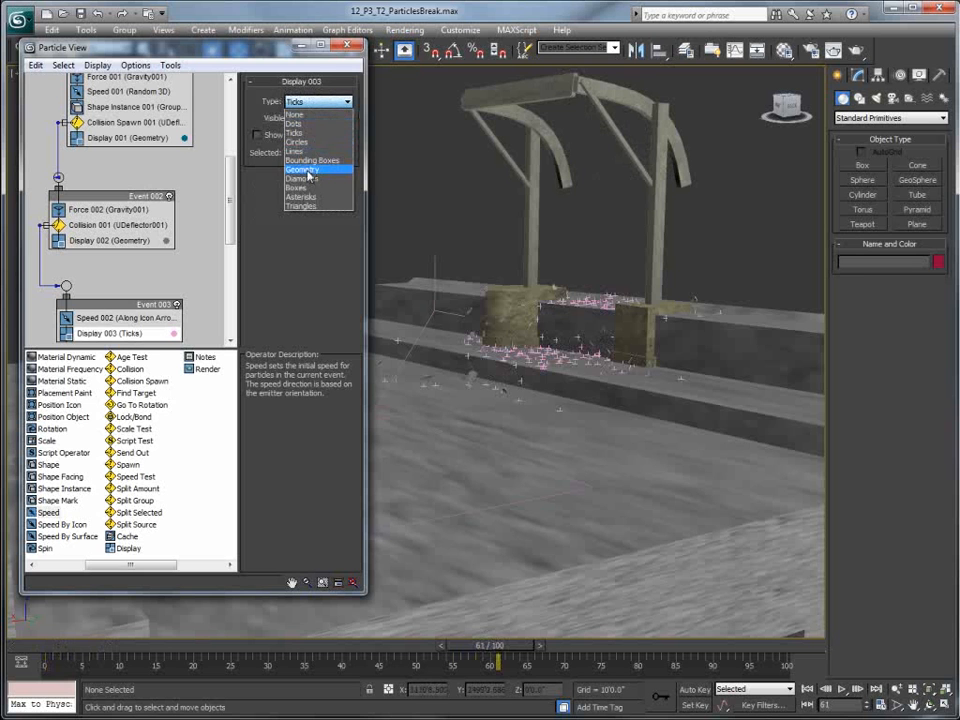
click(303, 170)
click(345, 134)
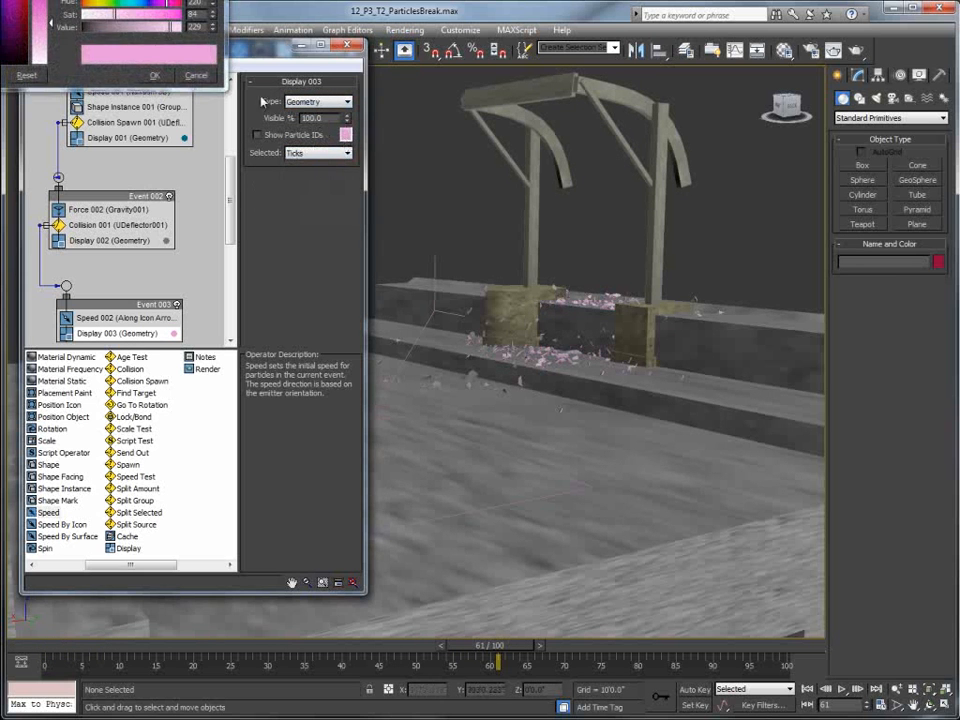
drag(121, 20, 84, 20)
click(154, 75)
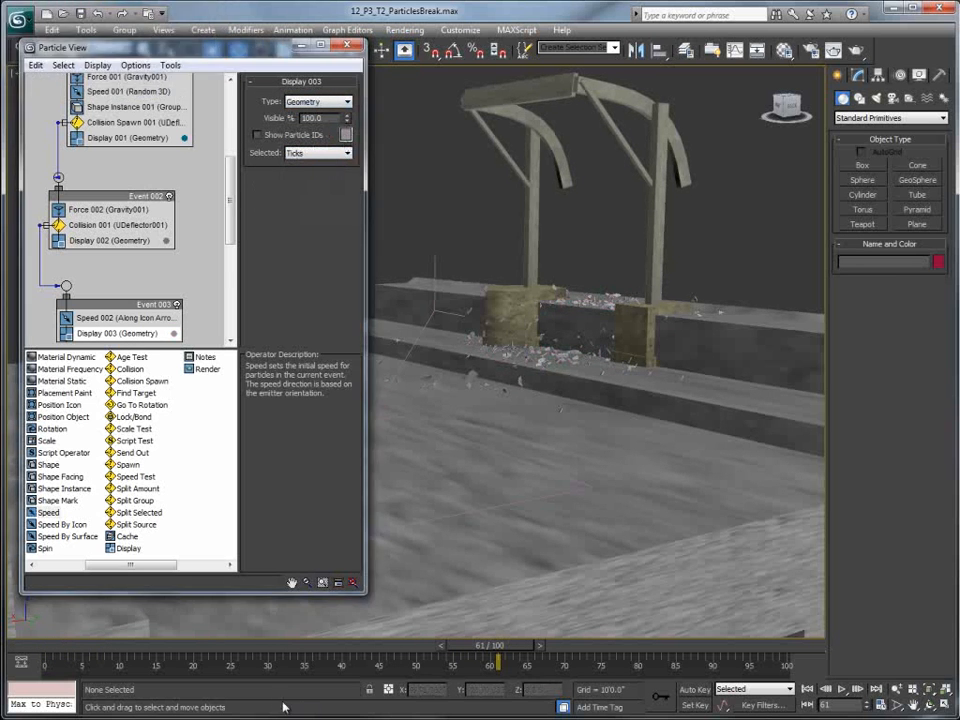
drag(446, 651, 790, 650)
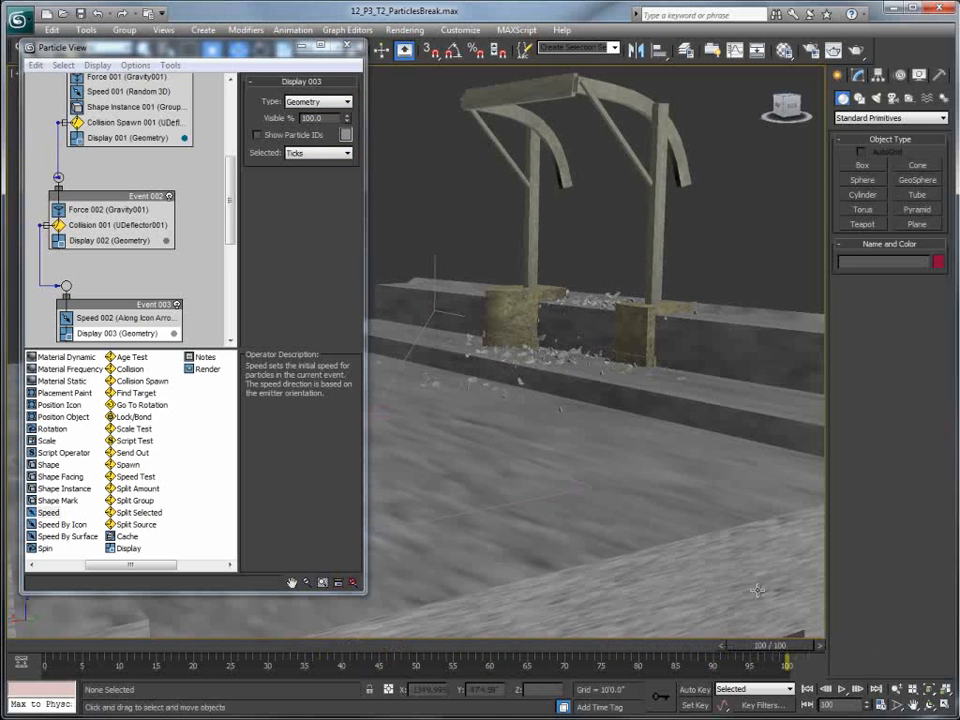
- Set the Collision Spawn 001 offspring number to 10 and its size scale factor to 10%, then scrub the animation
scroll(200, 200, up, 3)
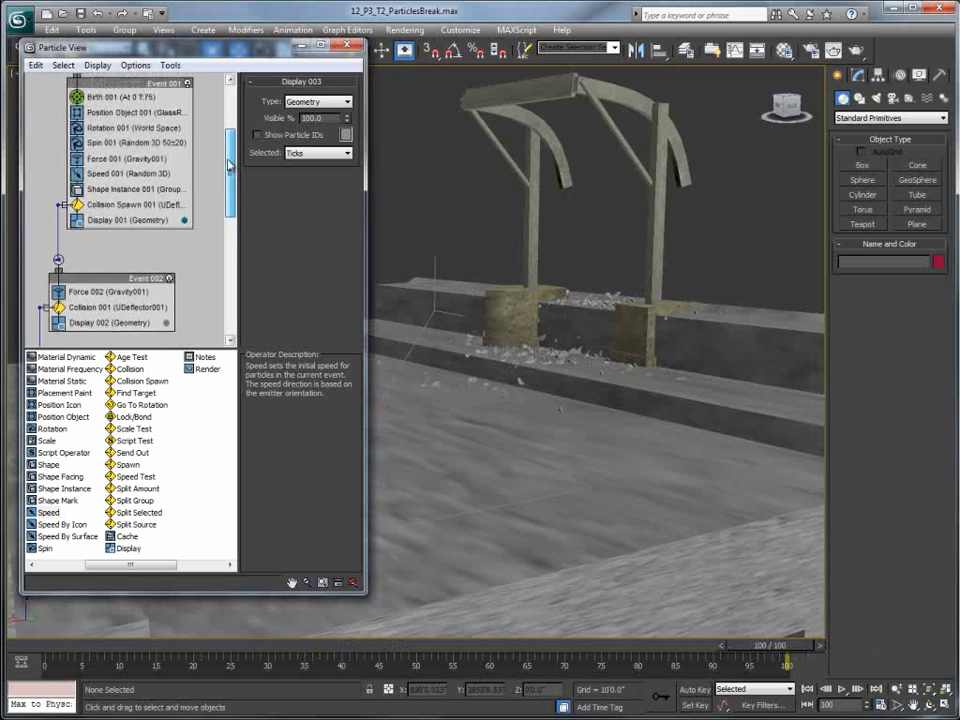
drag(234, 150, 228, 197)
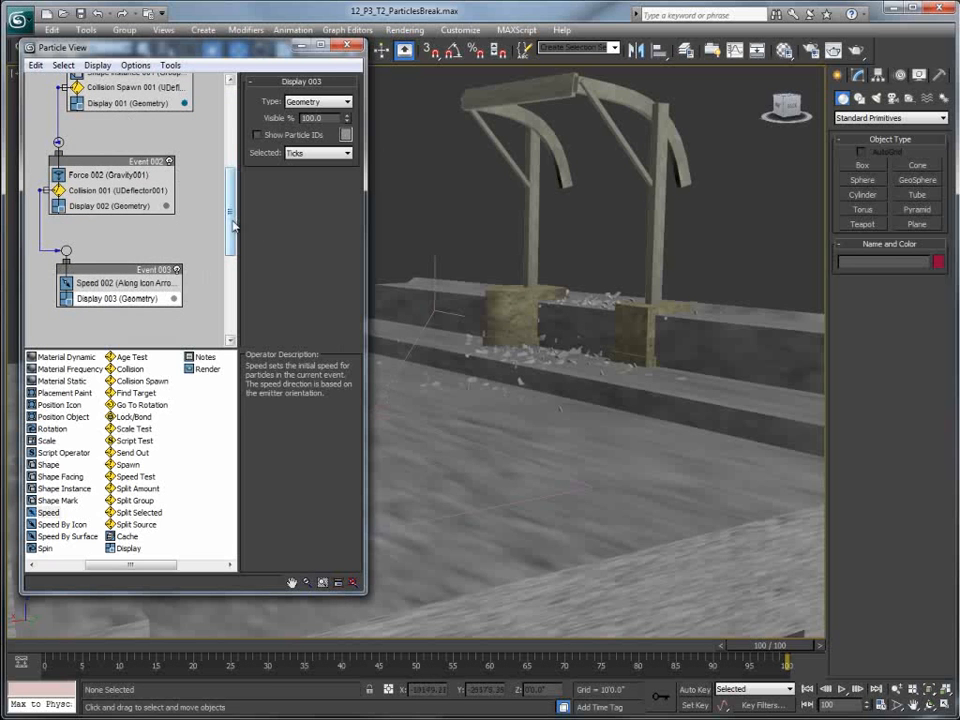
scroll(175, 150, up, 2)
click(135, 132)
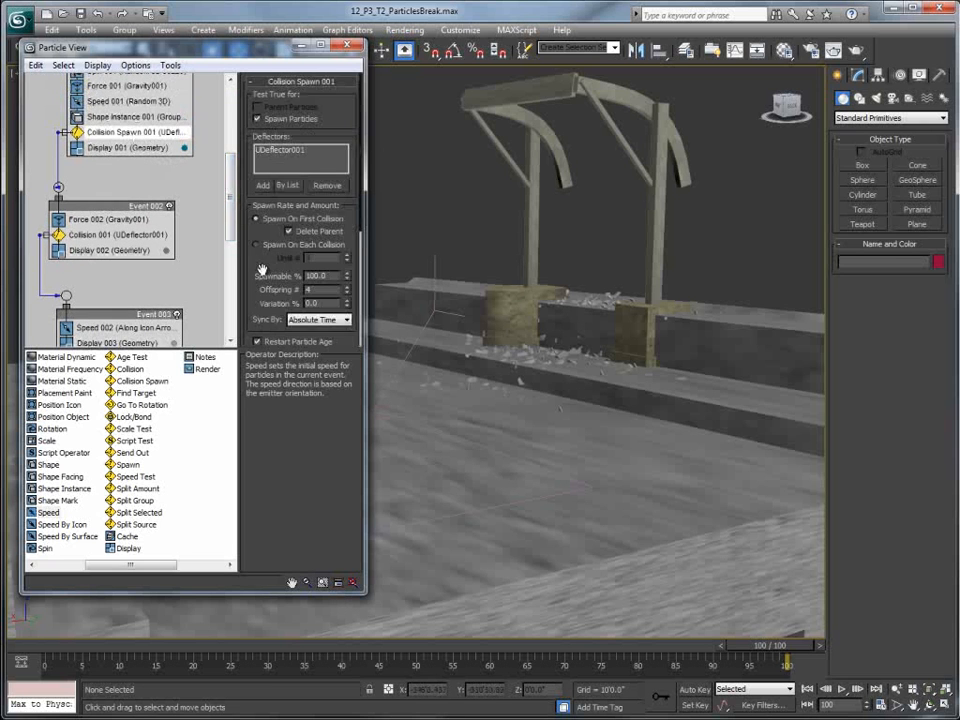
scroll(294, 247, down, 2)
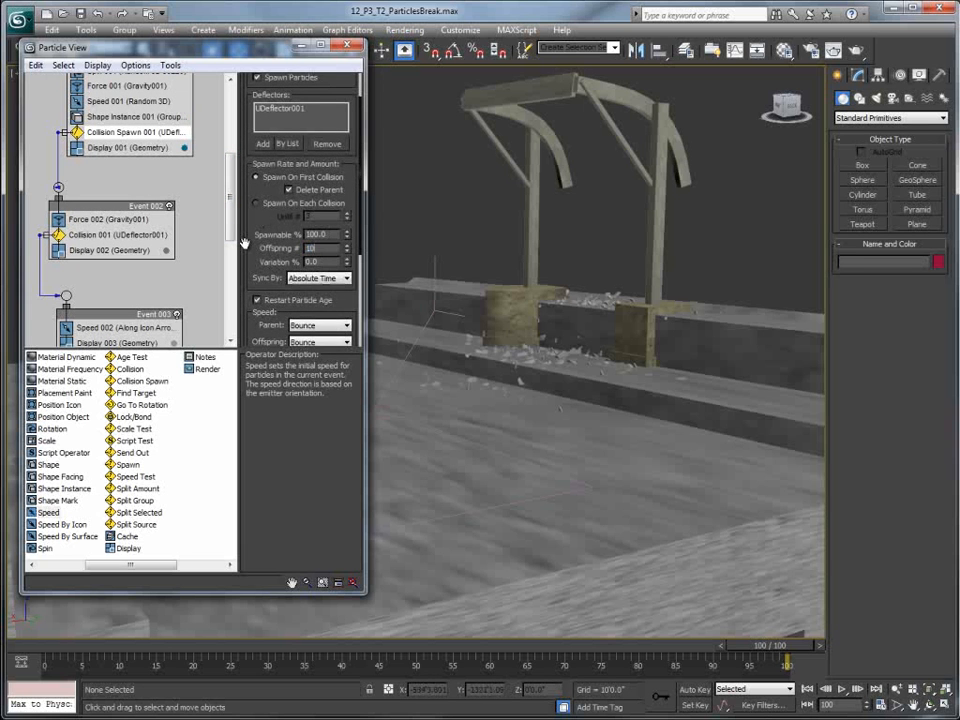
scroll(300, 280, down, 6)
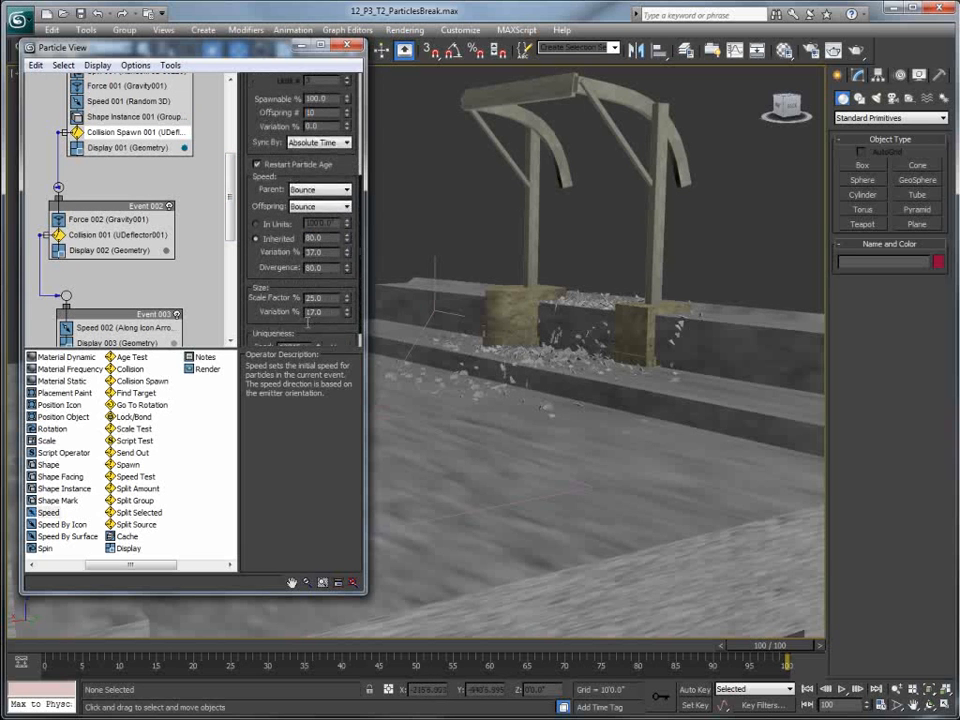
drag(272, 313, 246, 277)
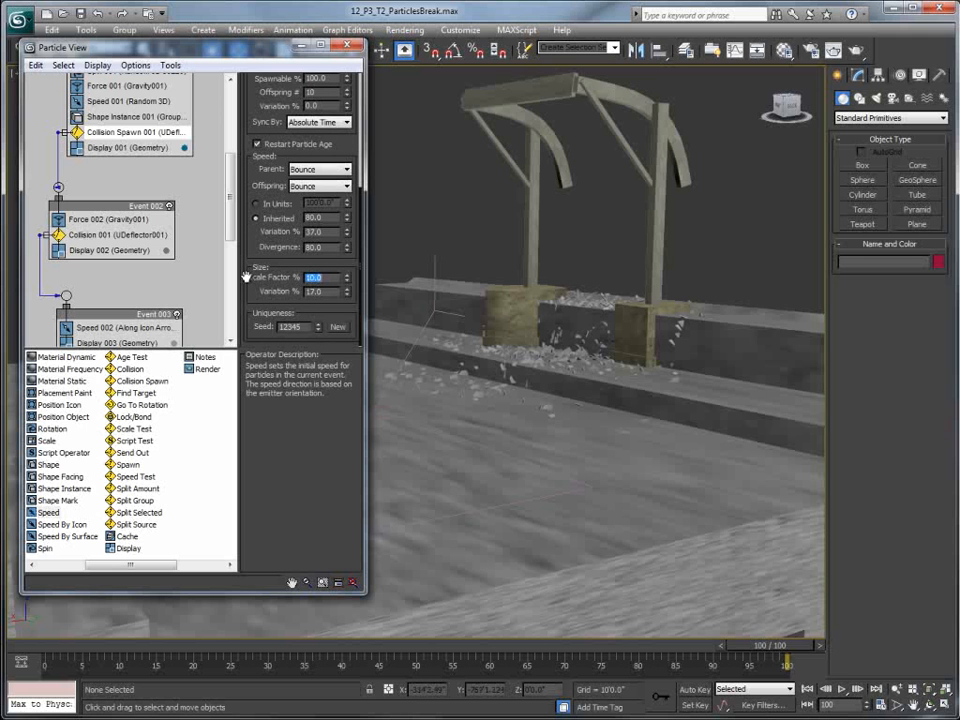
drag(772, 648, 678, 680)
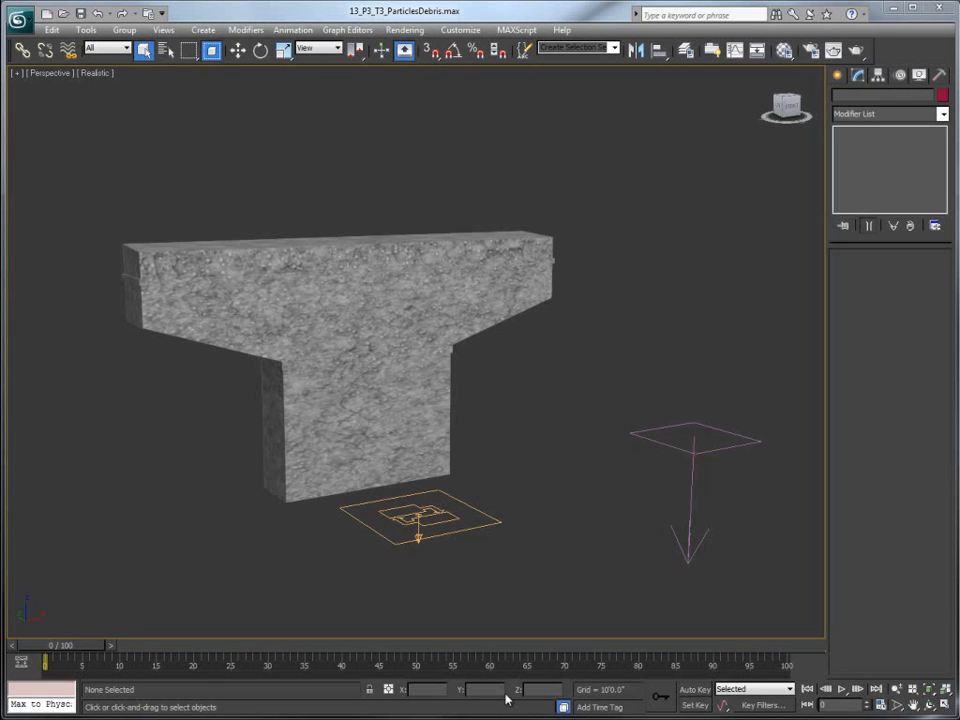
- Scrub through the concrete pillar's fracture in 13_P3_T3_ParticlesDebris.max and return to frame 0
drag(63, 650, 186, 660)
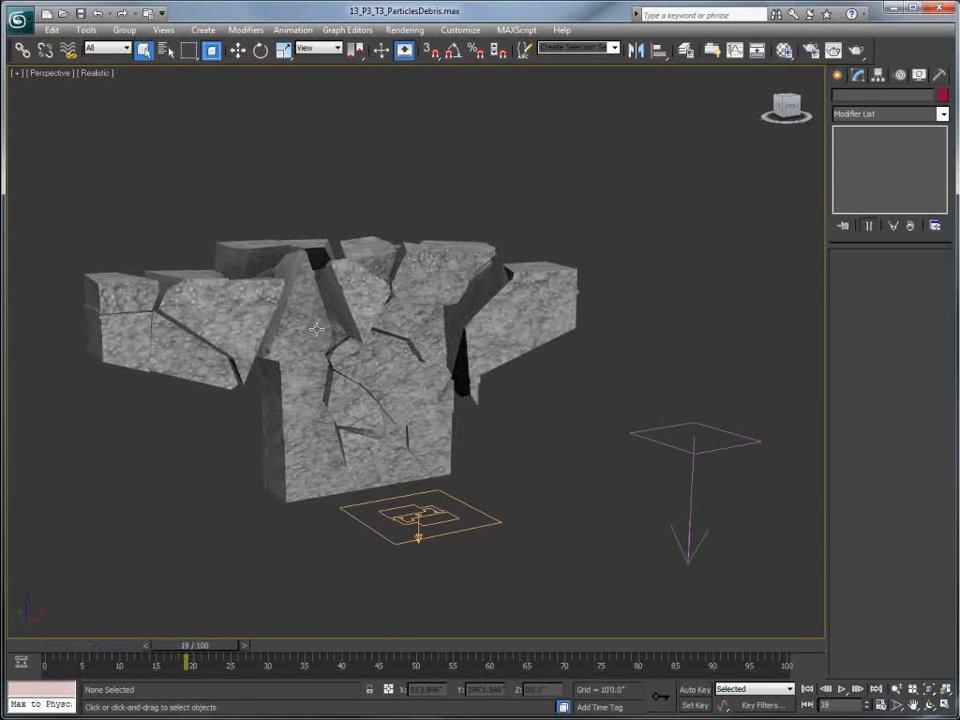
mouse_move(188, 648)
mouse_down()
mouse_move(40, 648)
mouse_move(174, 652)
mouse_up()
key(q)
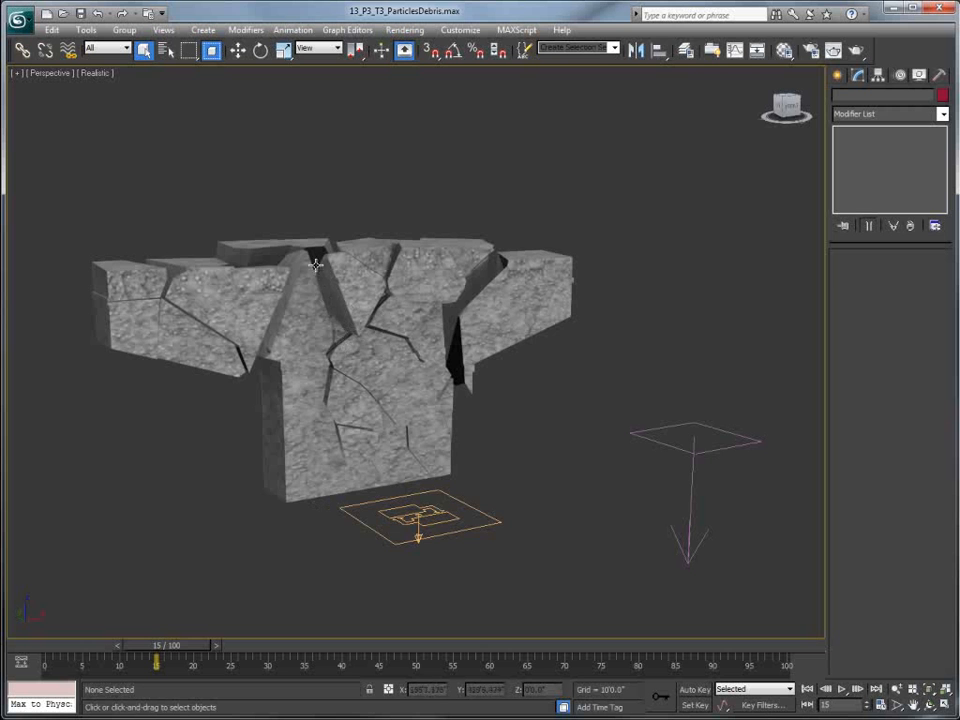
drag(193, 647, 88, 647)
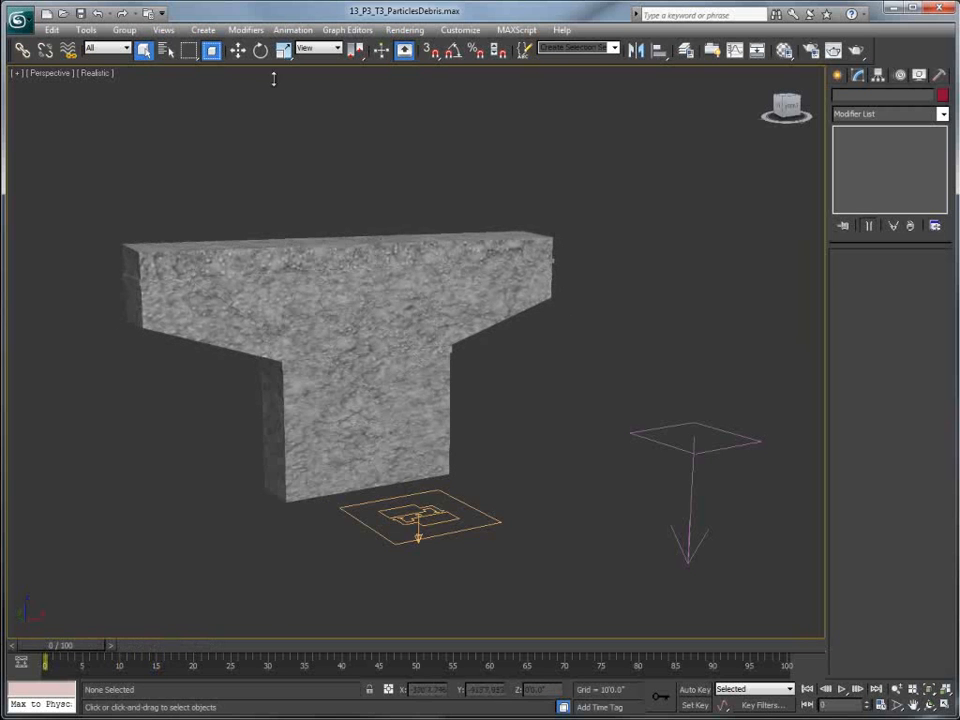
- Restore the saved scene state that isolates the central debris chunks and scrub to frame 42
right_click(428, 212)
mouse_move(520, 171)
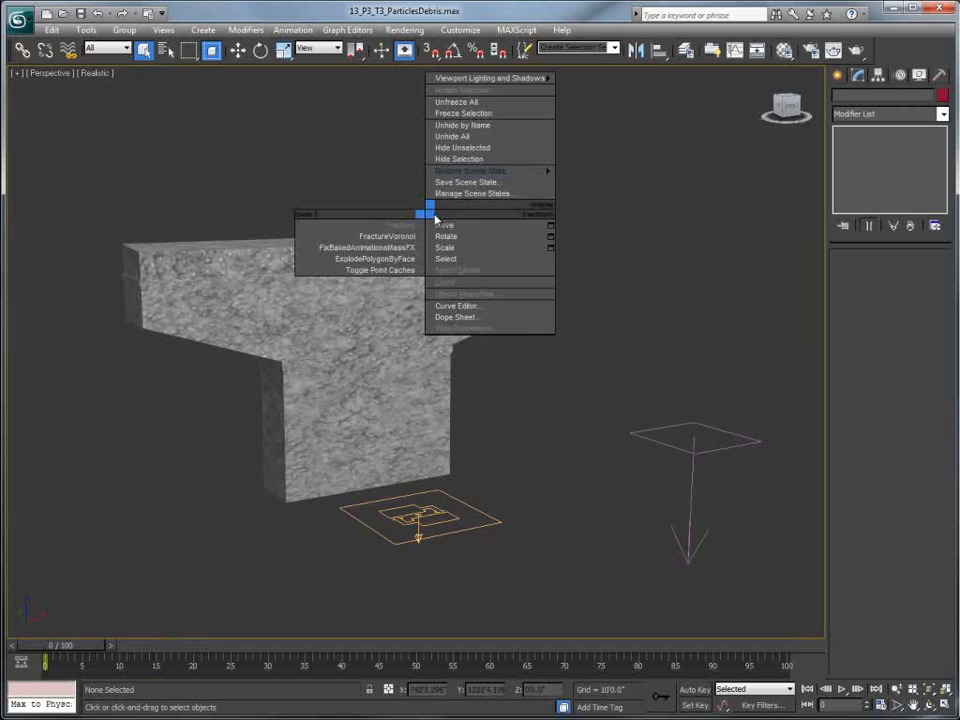
click(597, 160)
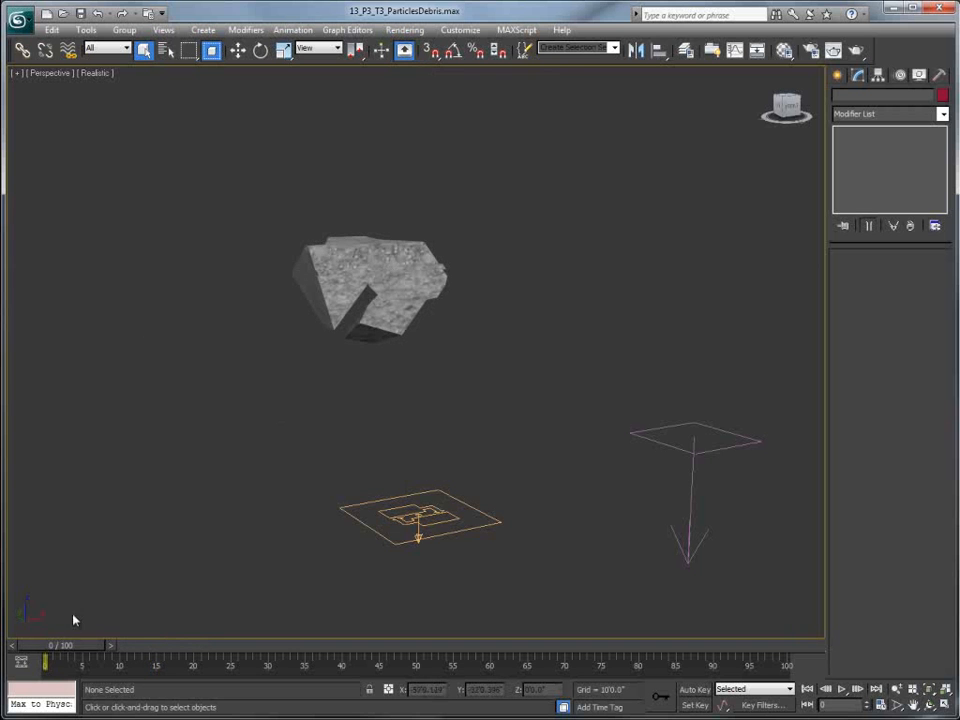
drag(62, 651, 357, 650)
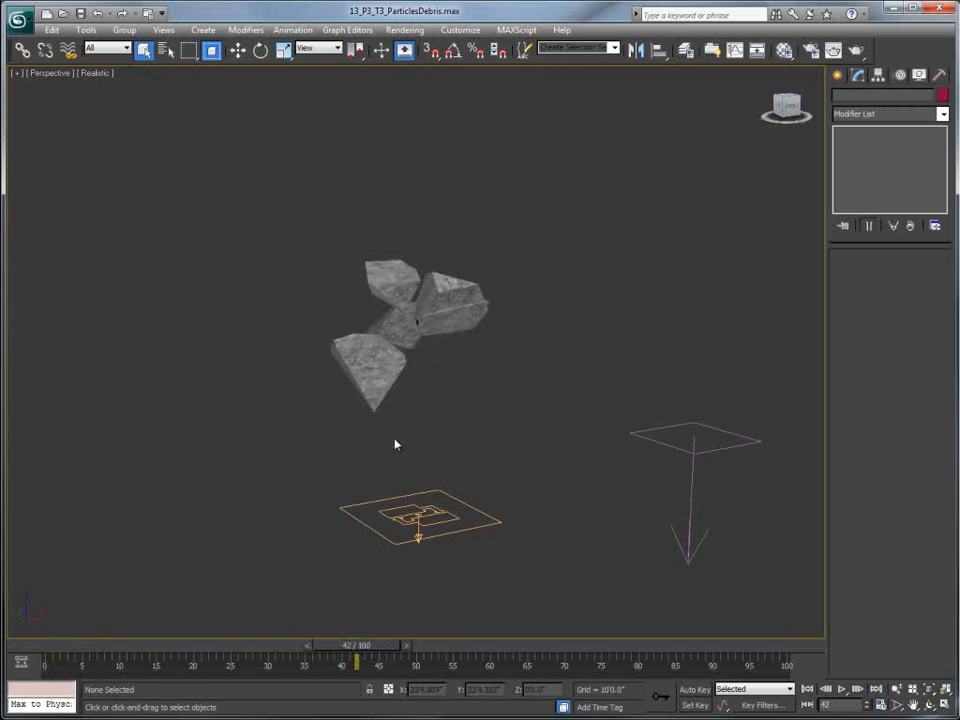
- Examine the polygon selections on the SelectedFacesDebris_03, SelectedFacesDebris_02 and SelectedFacesDebris_01 chunks
click(374, 385)
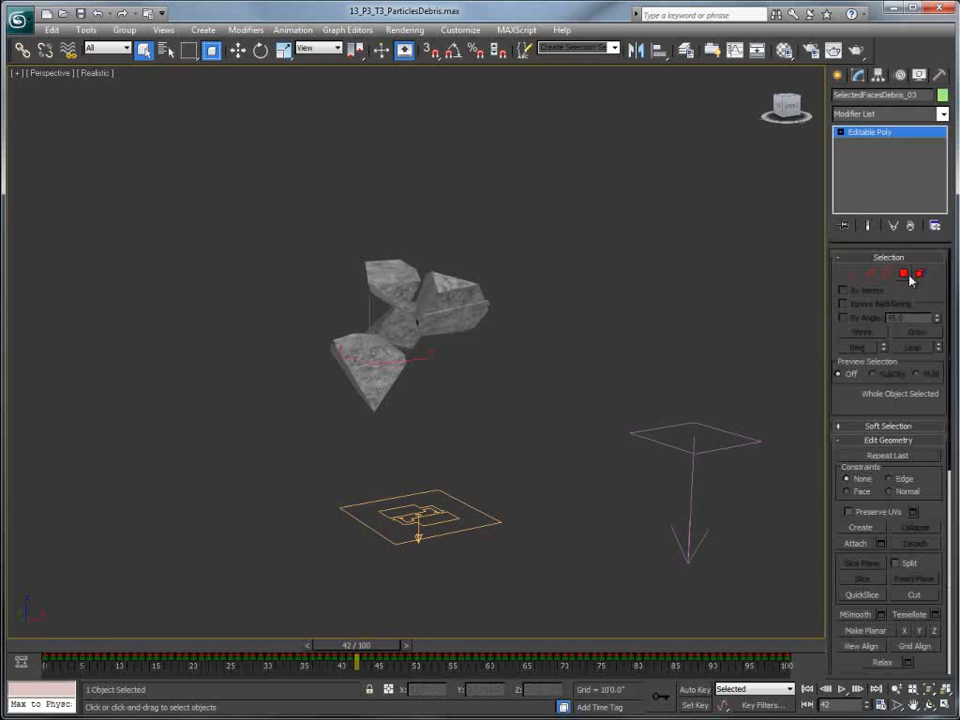
click(908, 275)
alt+middle_drag(342, 400, 378, 340)
alt+middle_drag(391, 393, 389, 337)
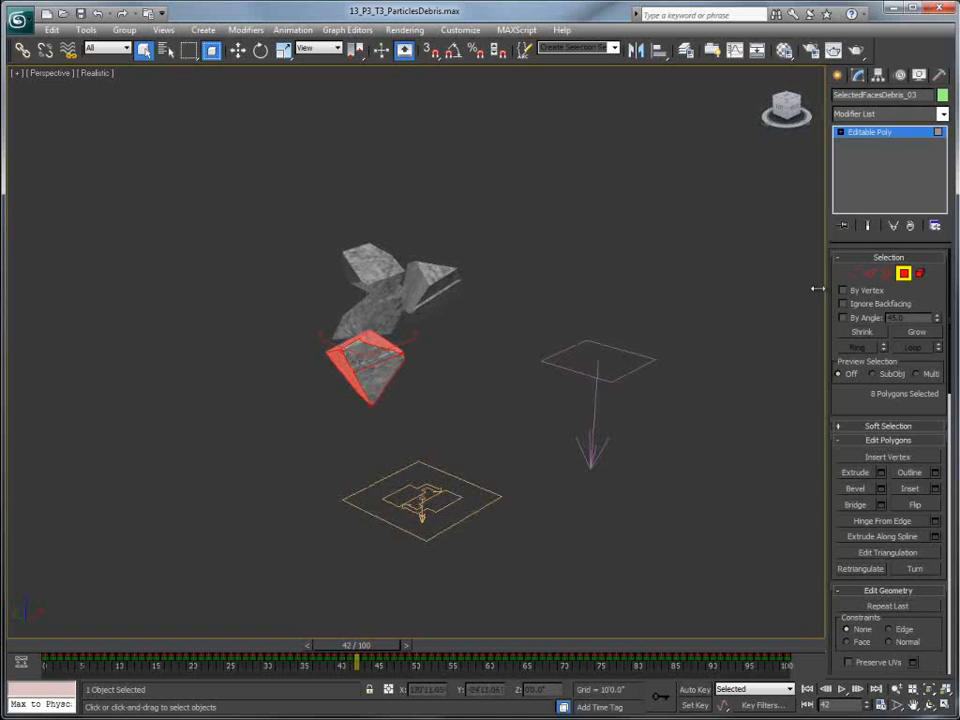
key(ctrl+z)
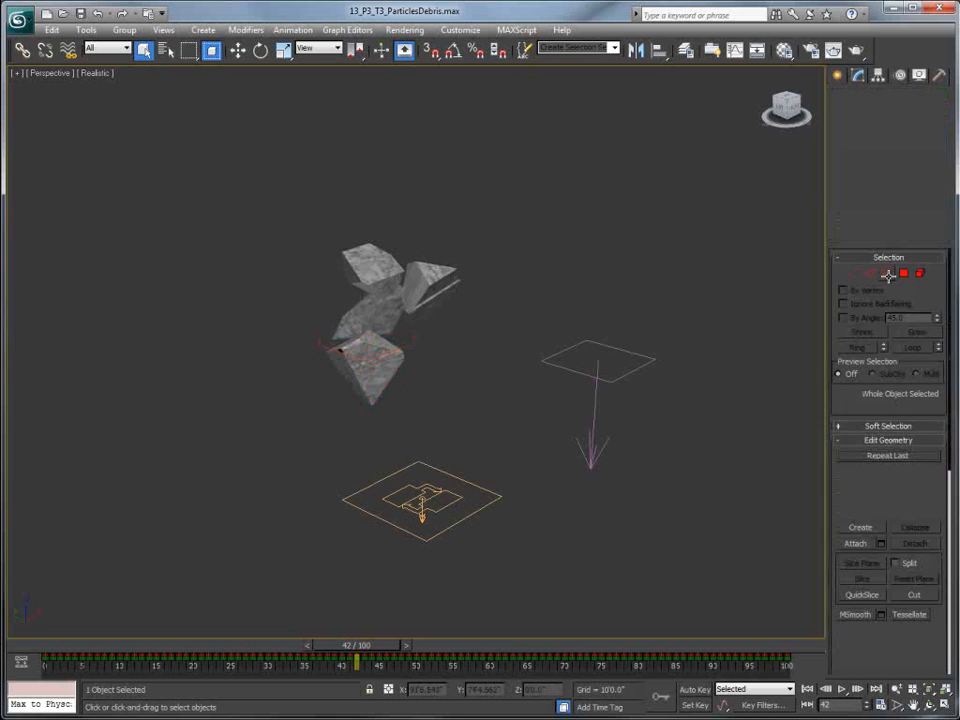
click(903, 274)
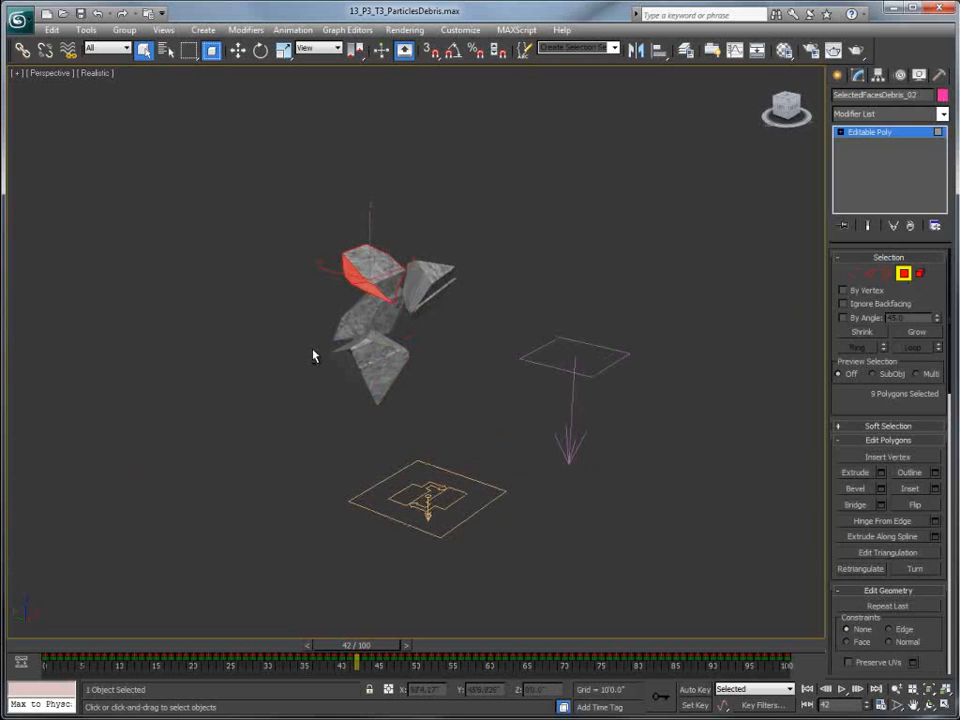
click(903, 274)
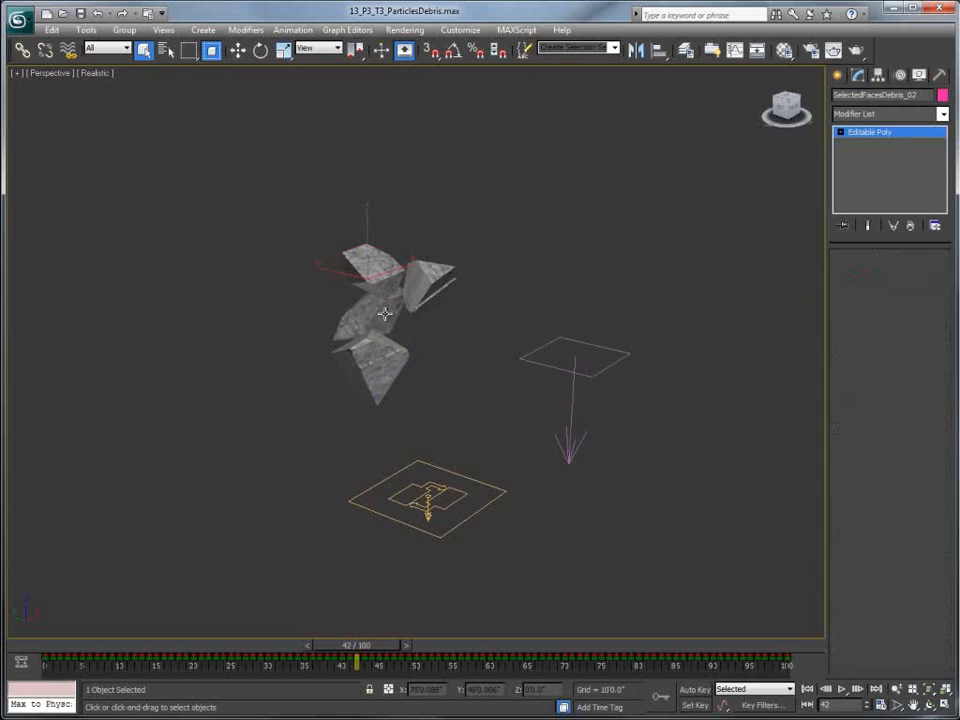
key(4)
alt+middle_drag(756, 306, 355, 345)
click(903, 274)
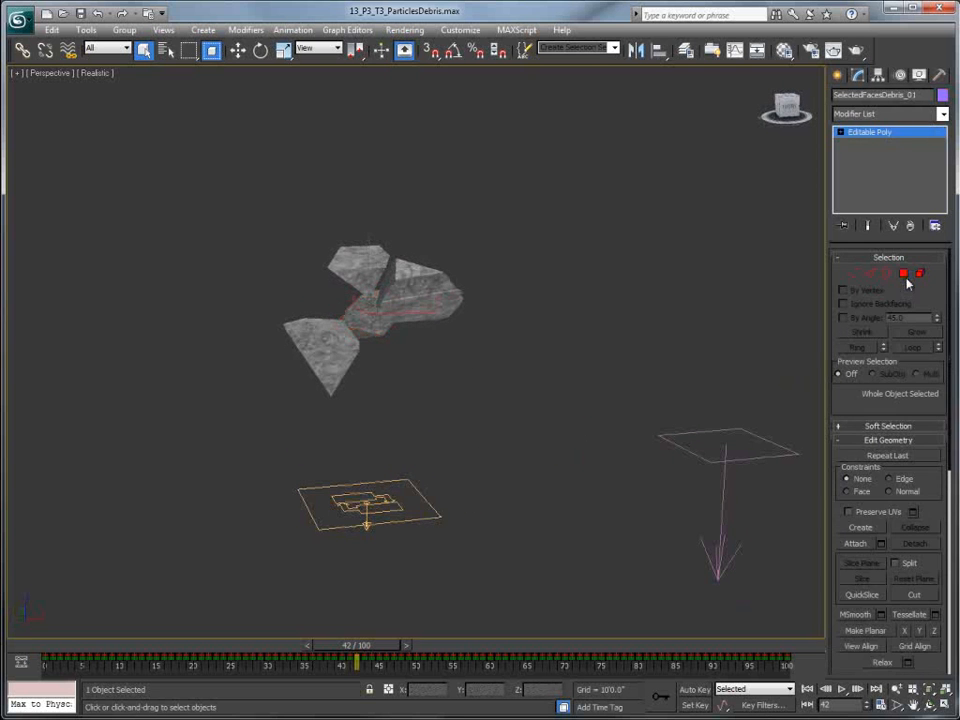
- Open Particle View, enable Event 001 of PF Source 001 and scrub back to frame 0
click(347, 29)
click(360, 184)
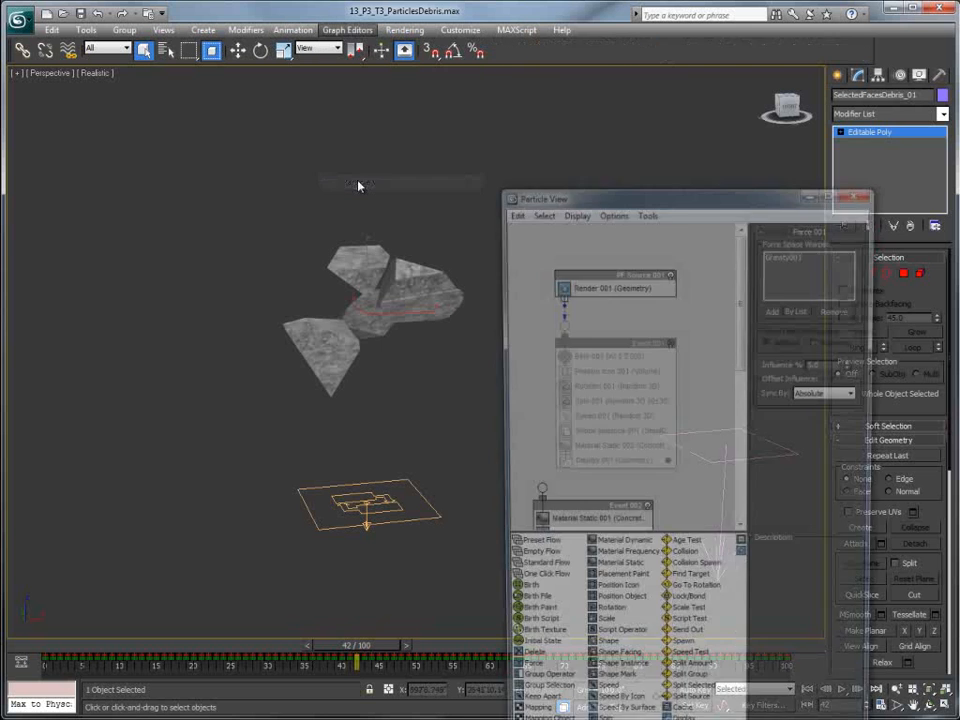
drag(672, 197, 675, 117)
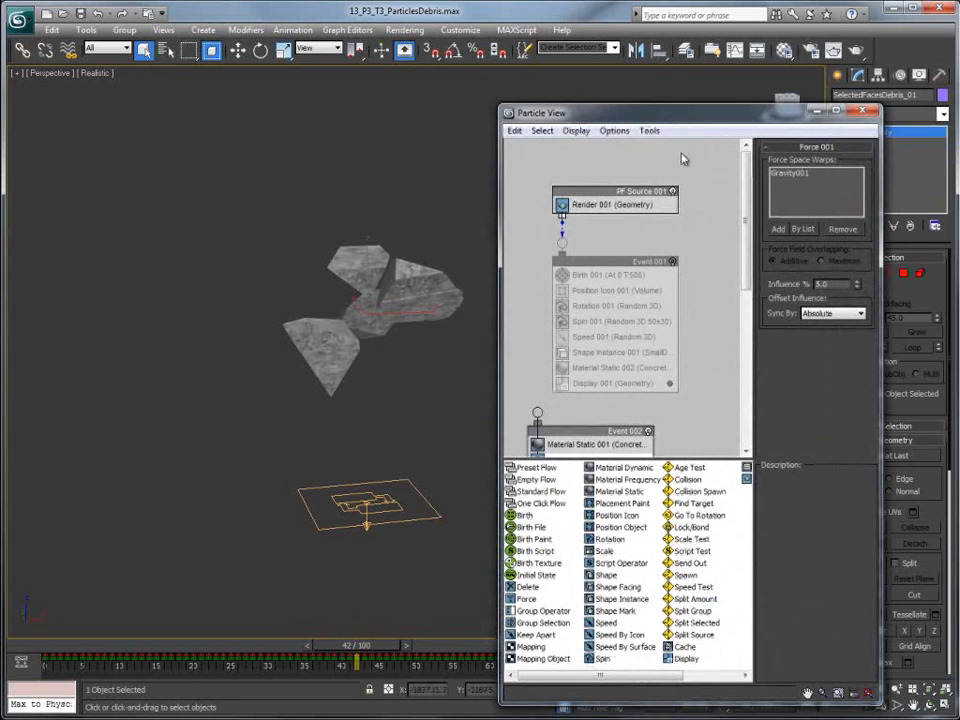
click(674, 261)
drag(370, 652, 20, 659)
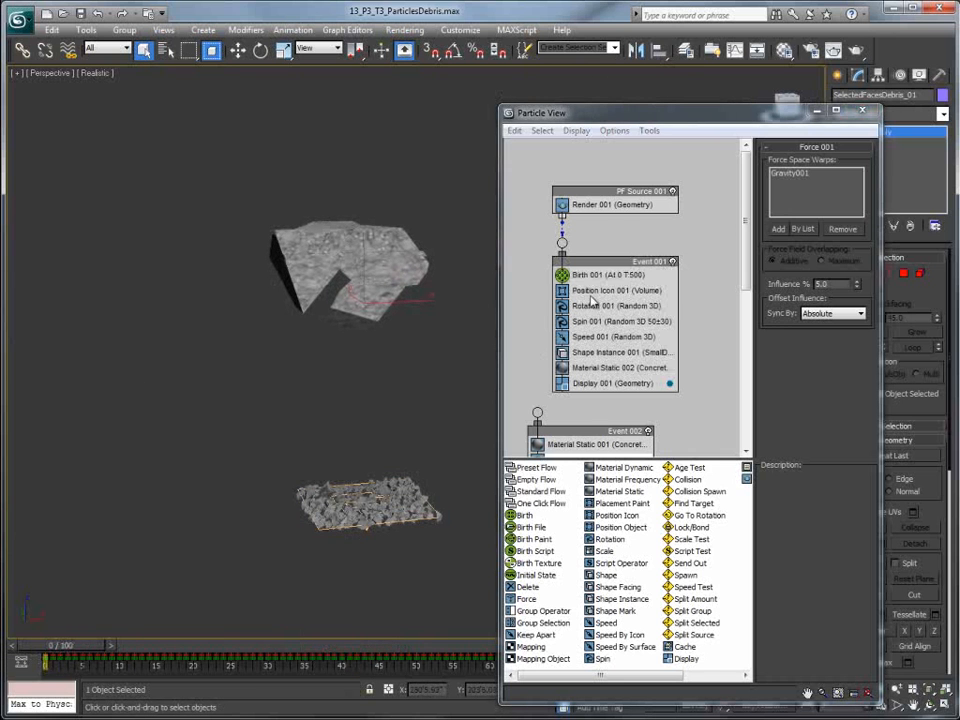
- Delete the Speed 001 operator from Event 001
click(605, 338)
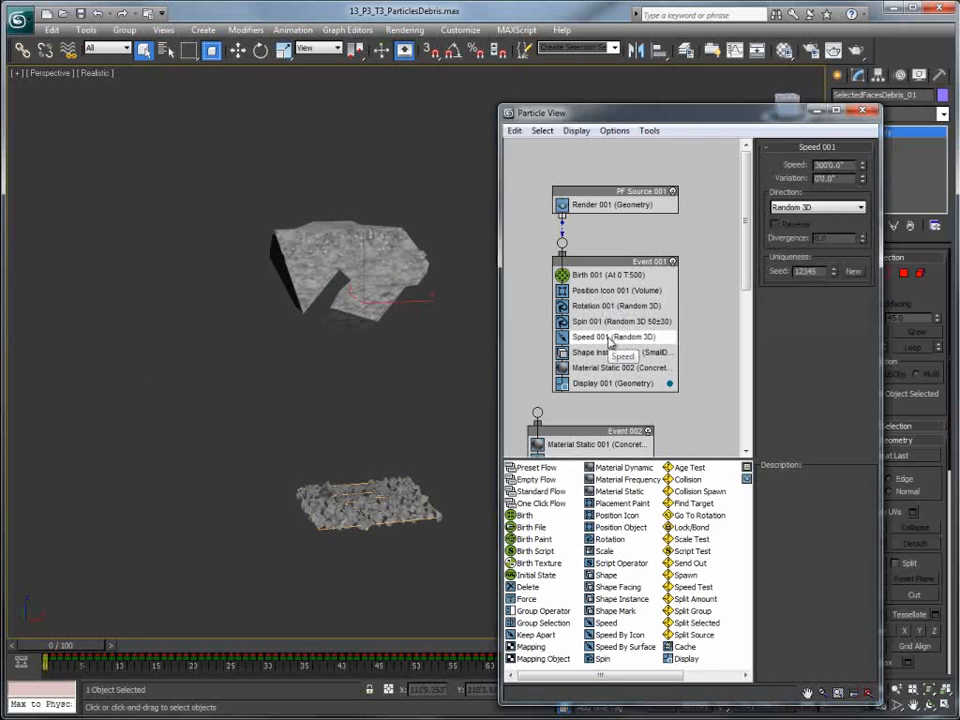
right_click(609, 342)
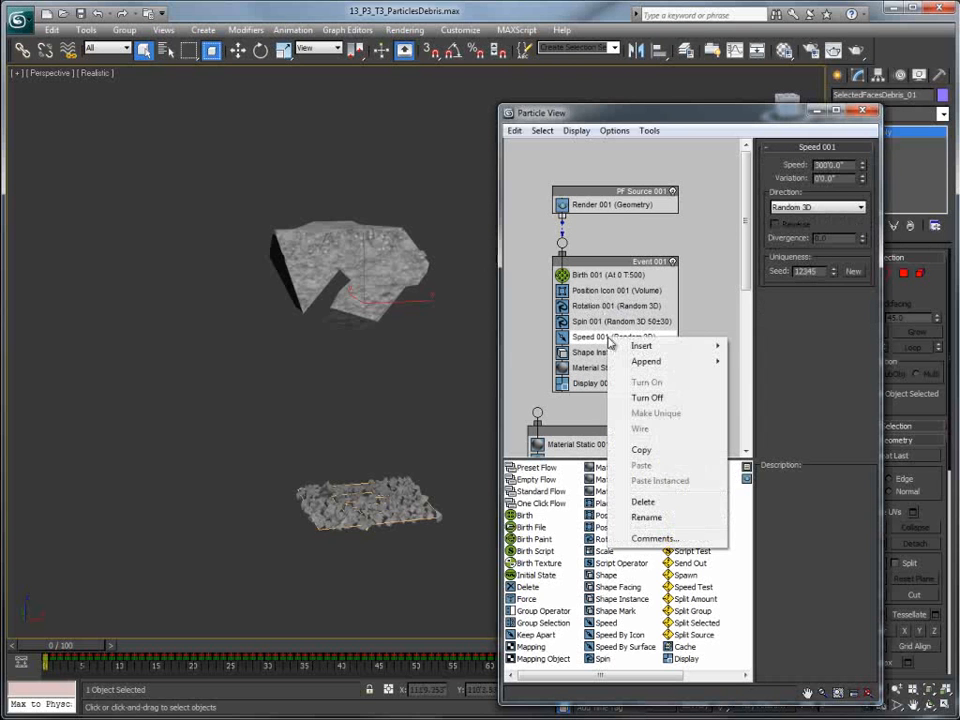
click(645, 501)
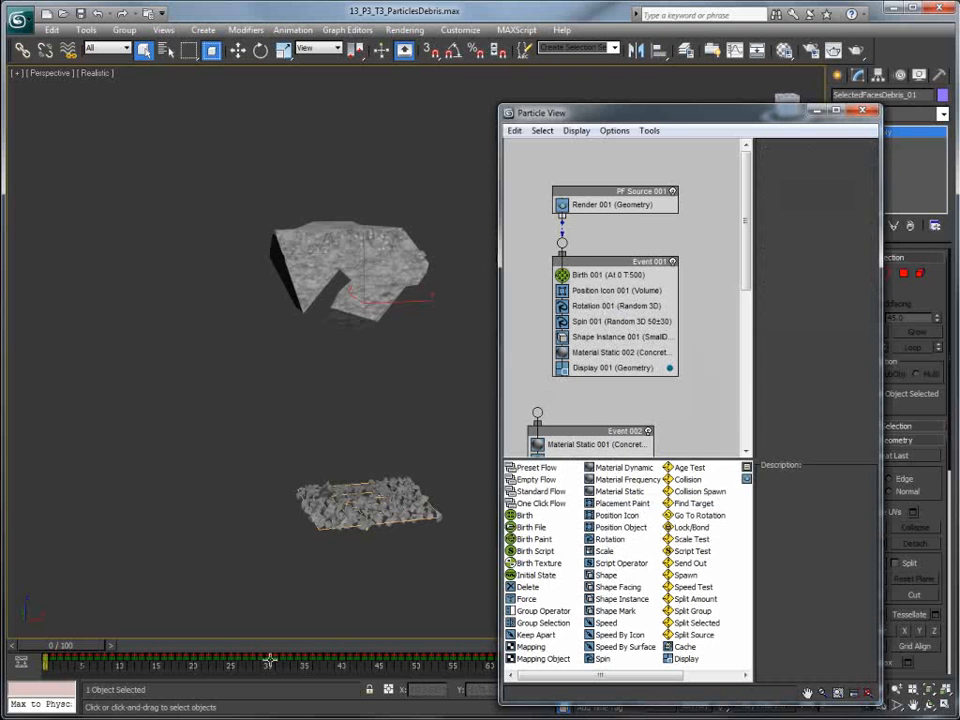
click(84, 651)
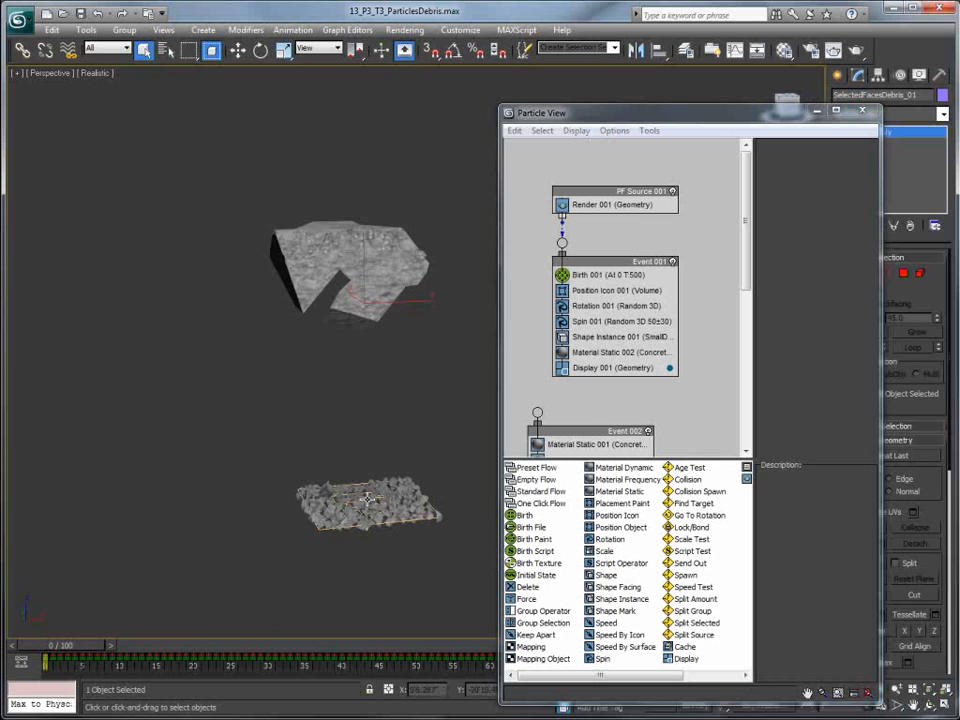
- Replace Position Icon 001 with a Position Object operator and add SelectedFacesDebris_00 through SelectedFacesDebris_03 as its emitter objects
click(604, 292)
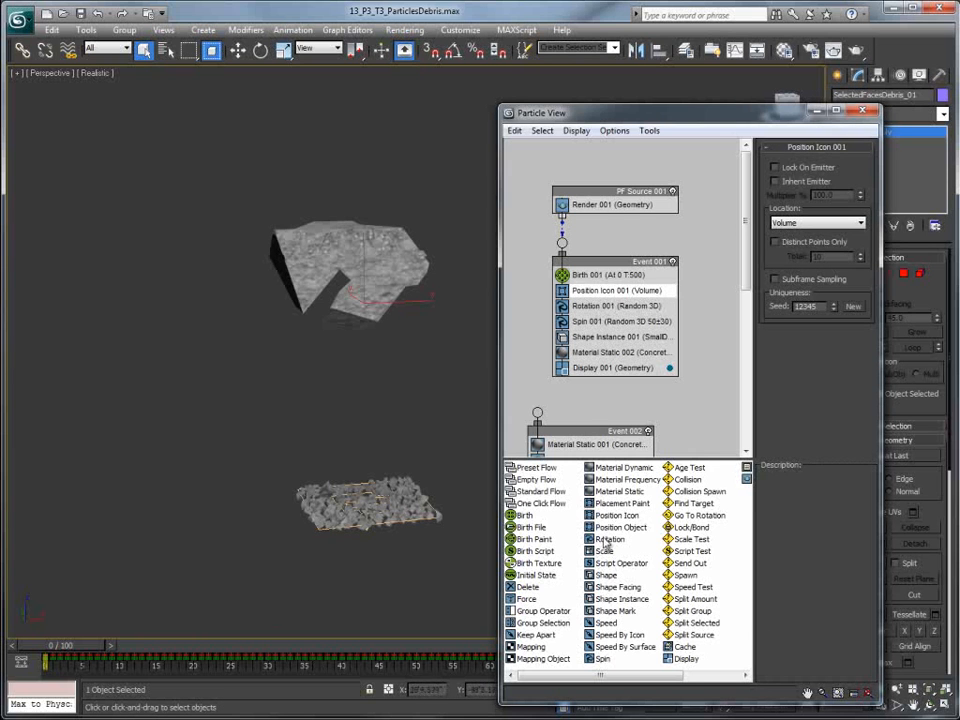
drag(620, 527, 612, 300)
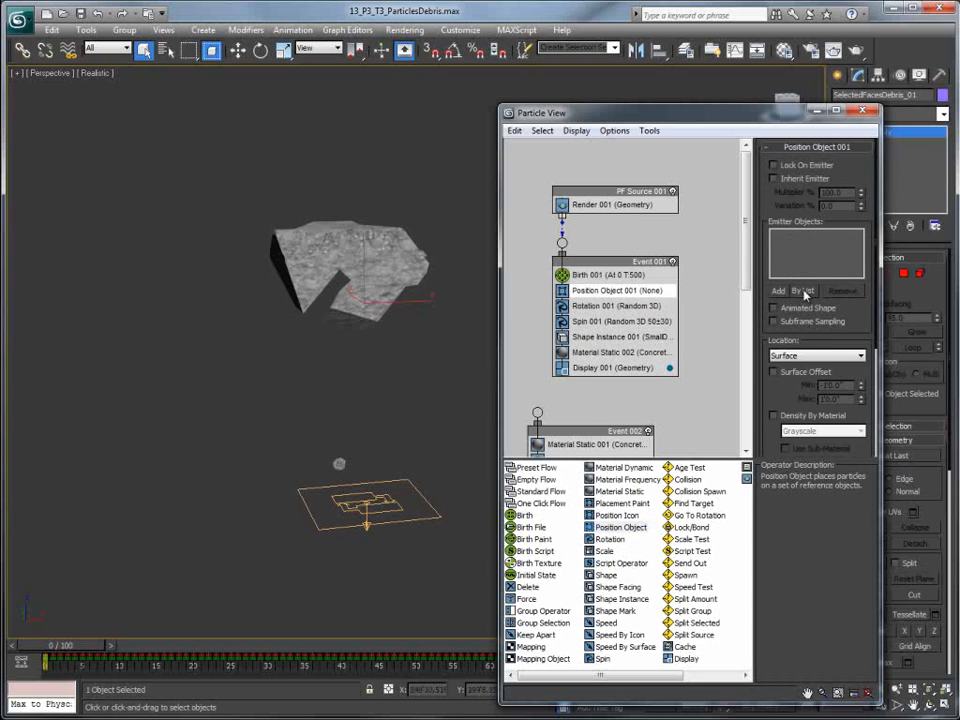
click(800, 291)
click(195, 247)
shift+click(199, 289)
click(360, 545)
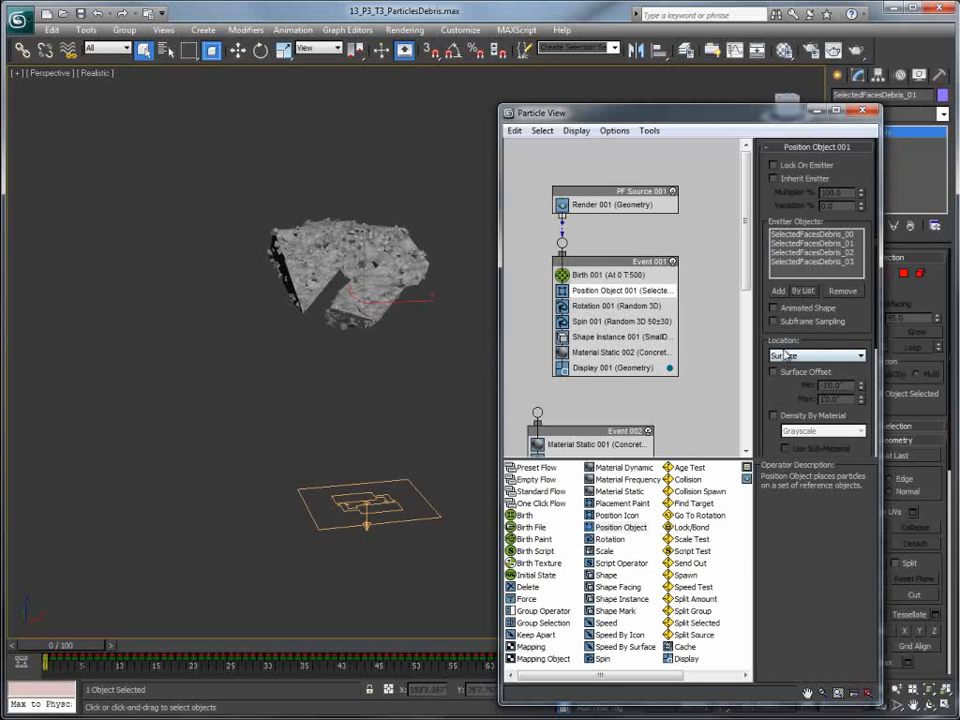
- Set the Position Object location to Selected Faces and check the particle placement on the chunks
click(815, 356)
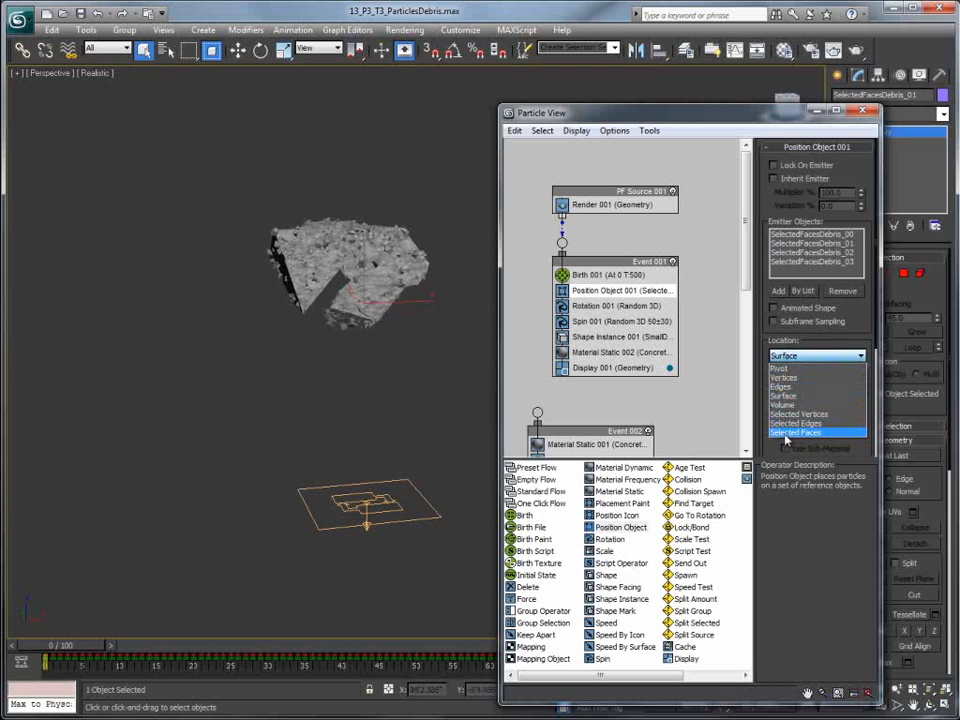
click(786, 434)
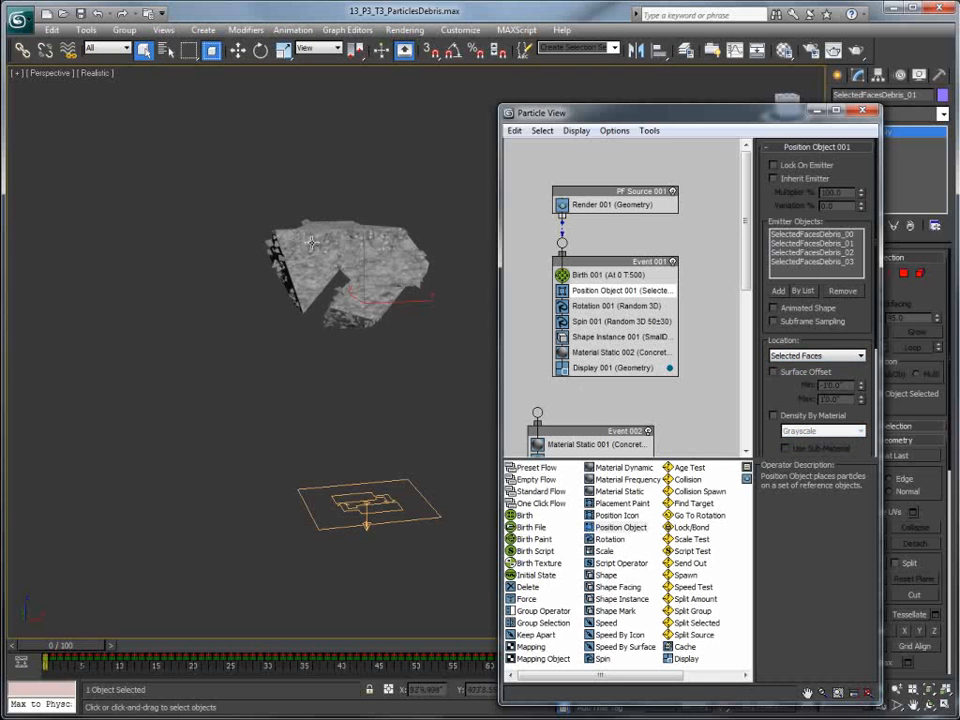
drag(98, 655, 14, 630)
key(q)
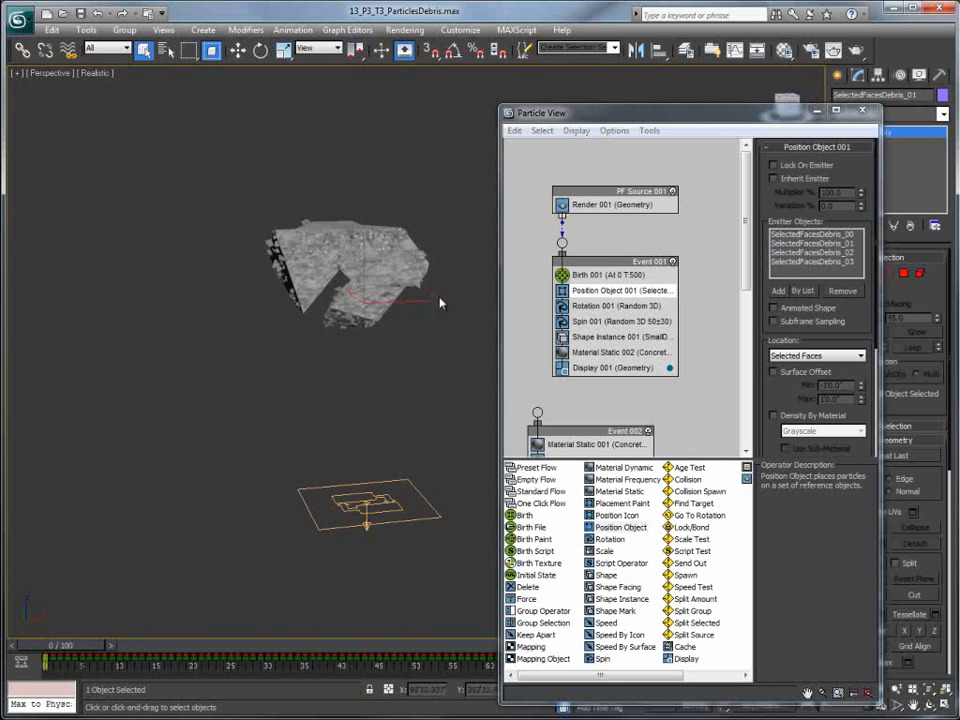
- Enable Lock On Emitter for Position Object 001, scrub to frame 47 to check the particles, and return to frame 4
click(774, 166)
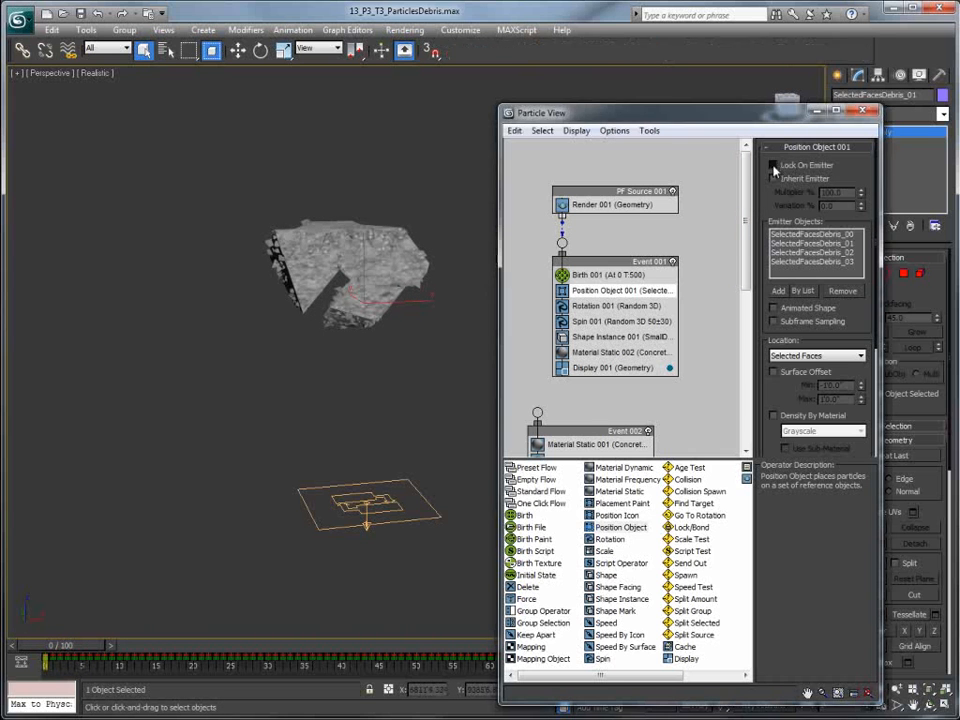
drag(82, 648, 392, 648)
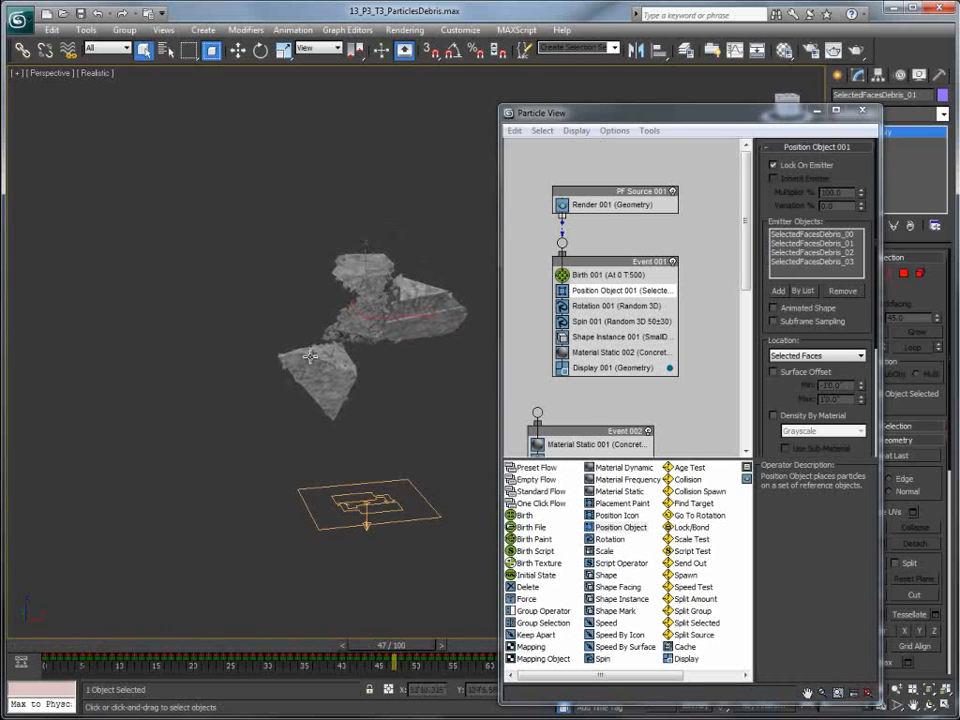
alt+middle_drag(310, 356, 275, 376)
drag(392, 645, 88, 645)
- Add an Age Test above Display 001 in Event 001 and wire its output to Event 002 containing the gravity force
drag(685, 476, 612, 373)
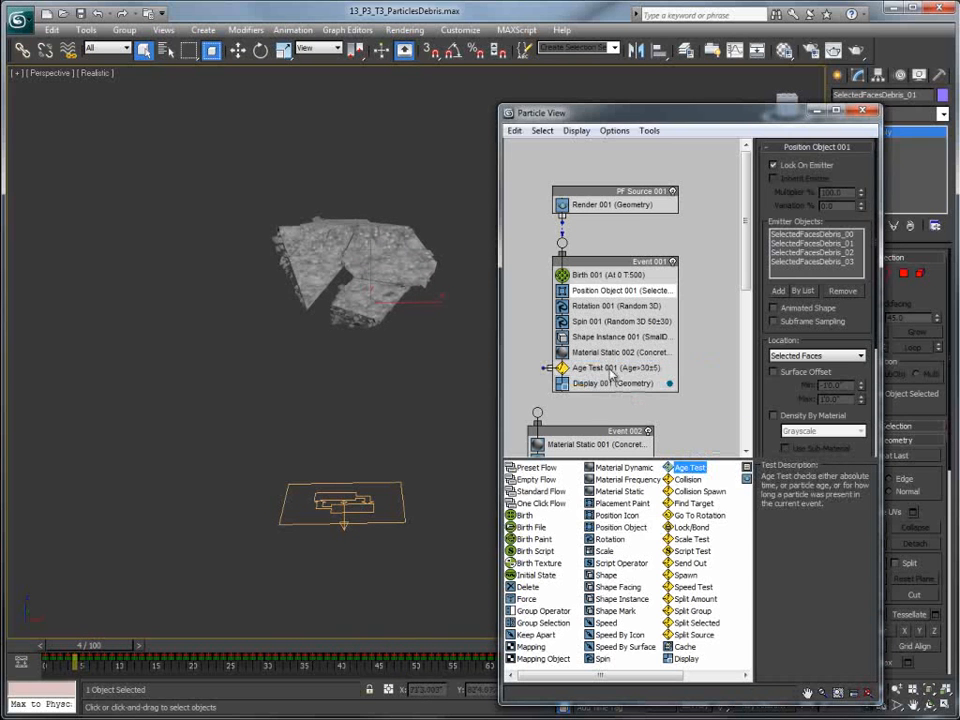
click(612, 373)
drag(748, 258, 751, 300)
drag(597, 341, 603, 344)
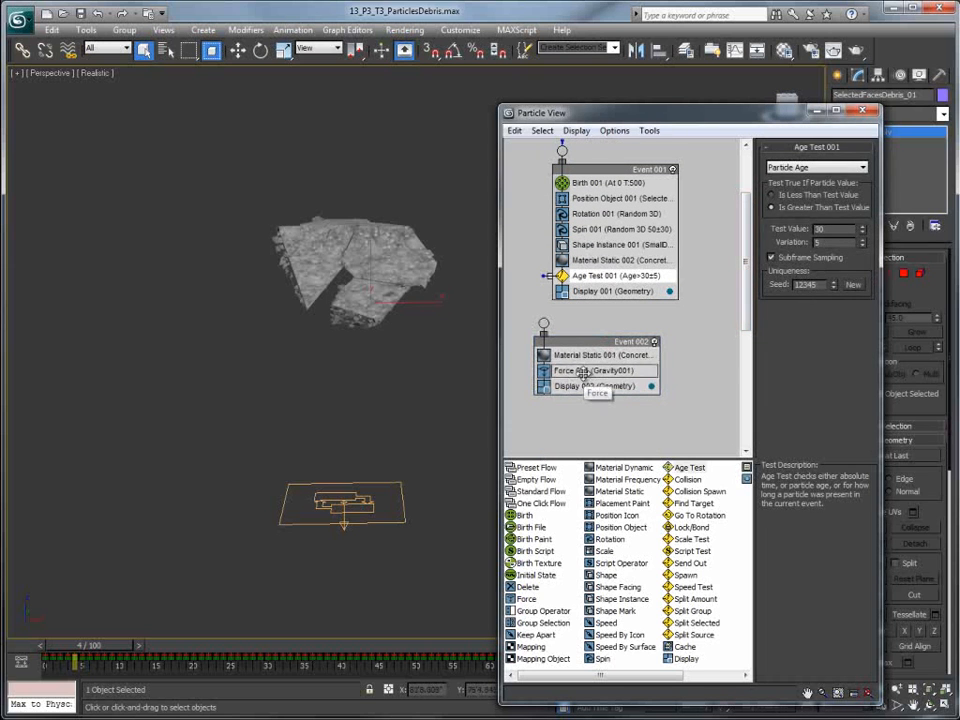
click(585, 374)
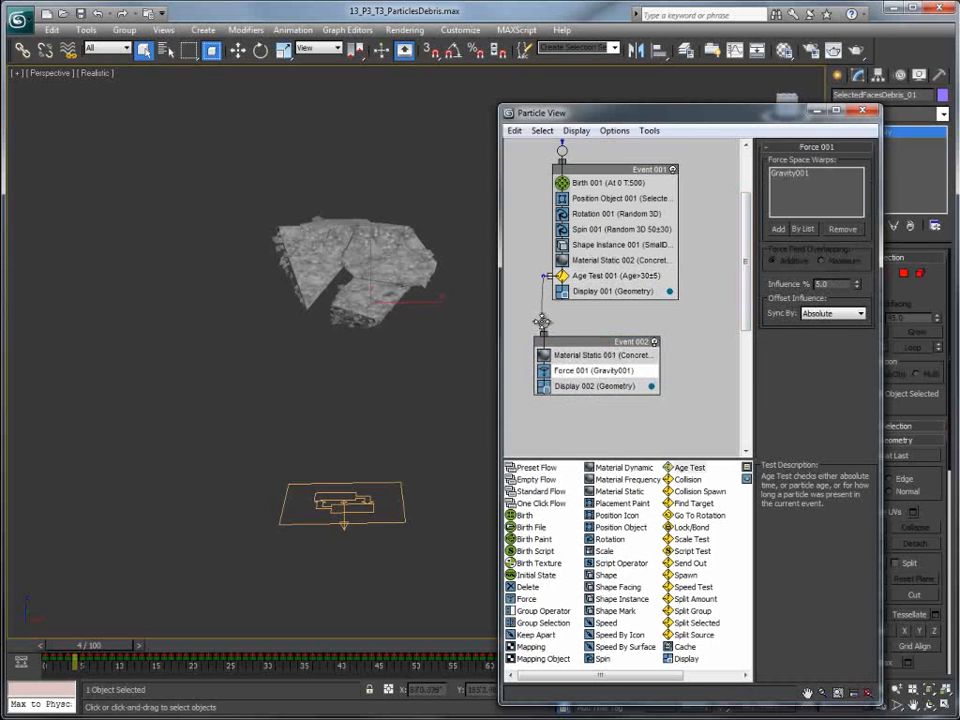
- Set the Age Test value to 25 with a variation of 25, then scrub to frame 54 and back to 0
click(603, 277)
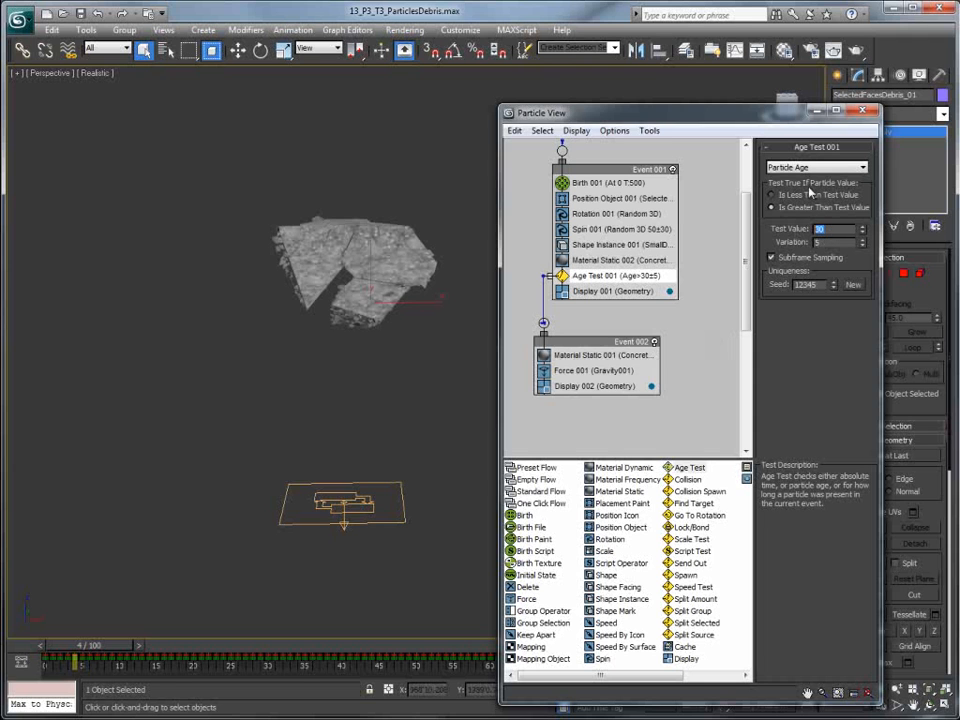
key(Tab)
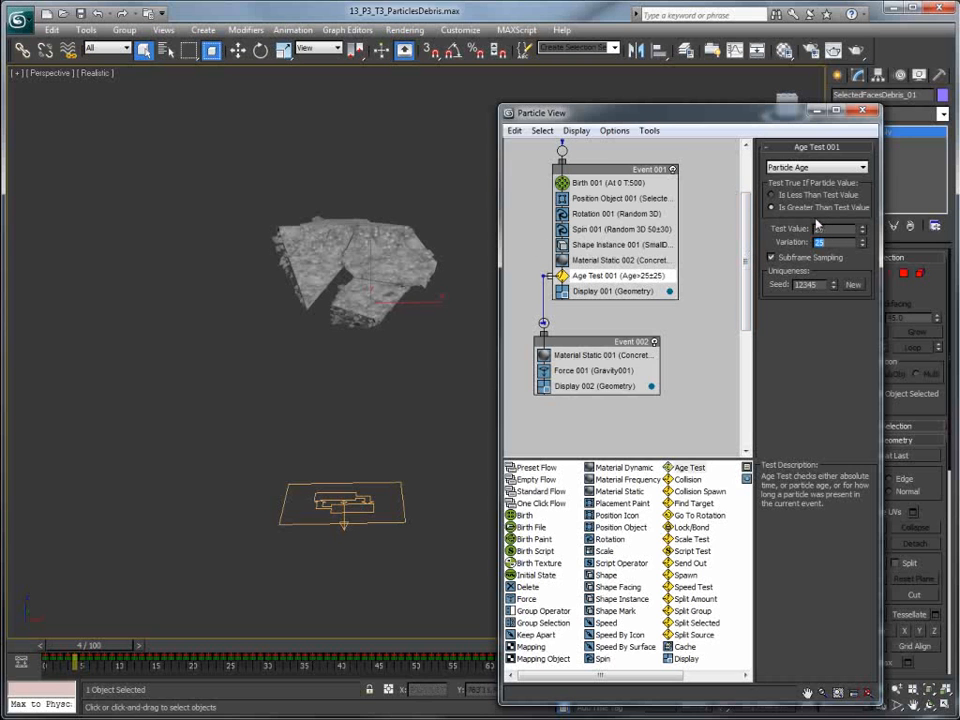
drag(76, 645, 416, 657)
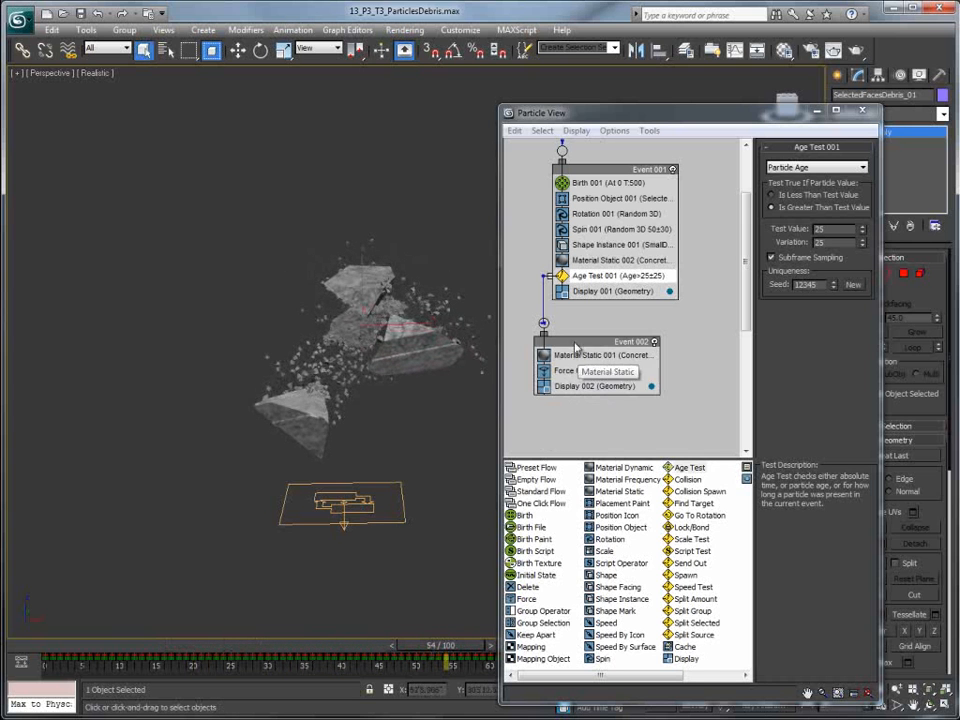
drag(447, 651, 3, 645)
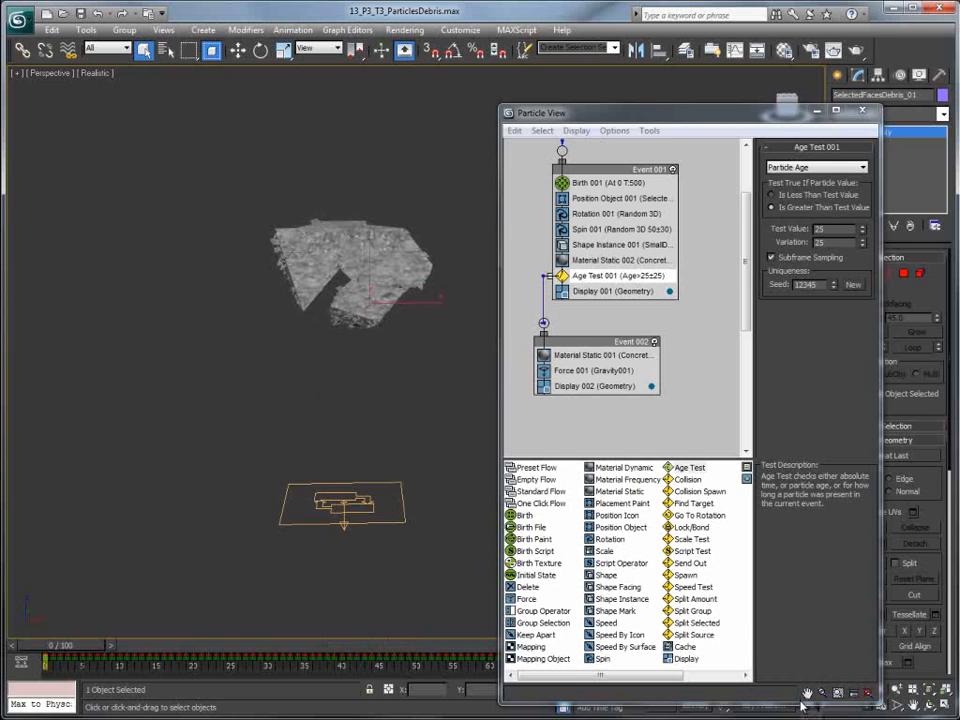
- Shorten the Particle View window, play the debris animation, and scrub through it from frame 0
drag(799, 704, 799, 636)
click(843, 689)
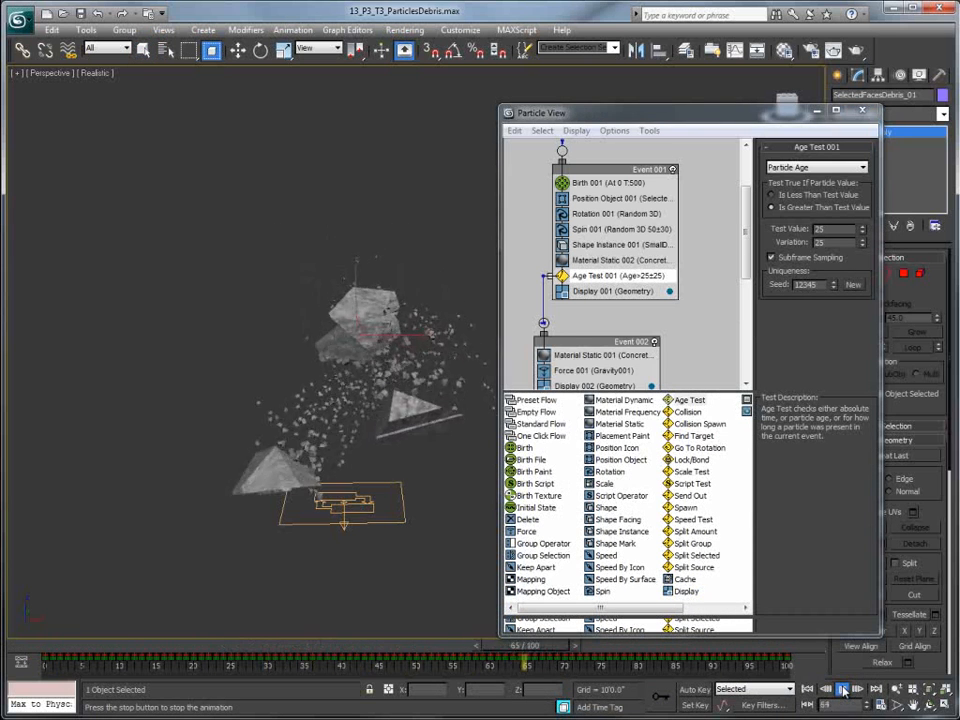
click(843, 690)
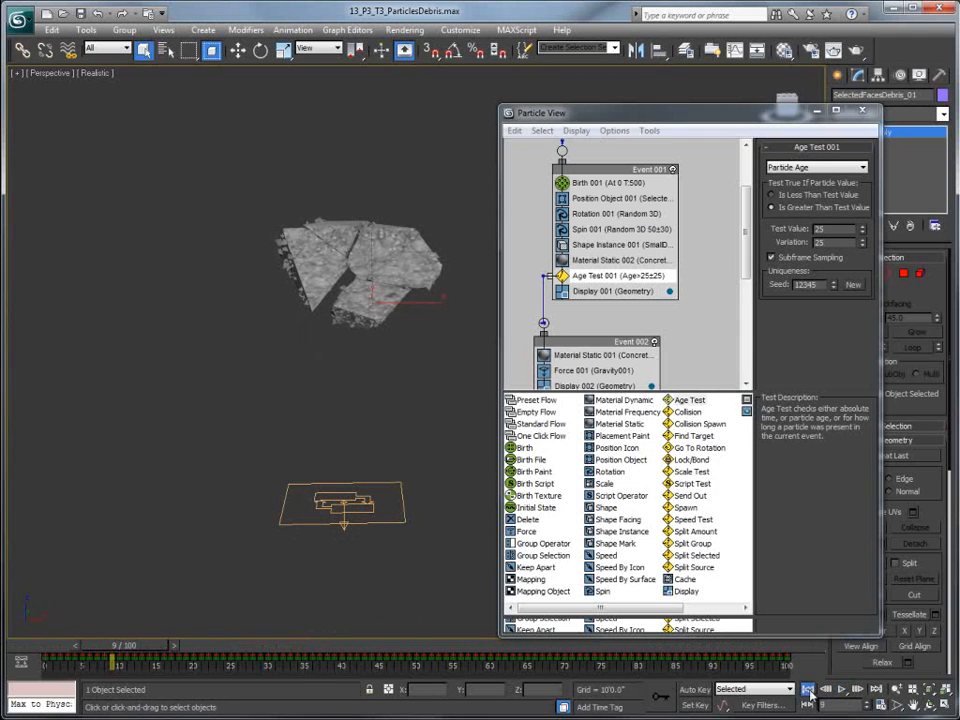
click(808, 689)
drag(83, 650, 370, 645)
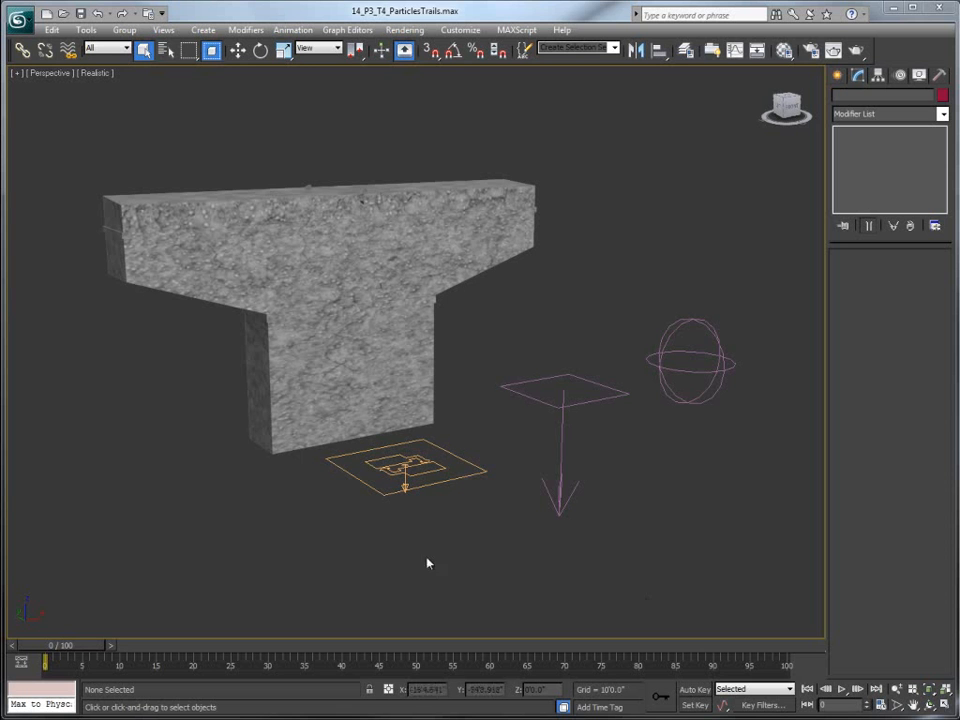
- Scrub the pillar fracture in 14_P3_T4_ParticlesTrails.max, inspect the Wind001 space warp's parameters, and stop at frame 39
drag(58, 645, 420, 657)
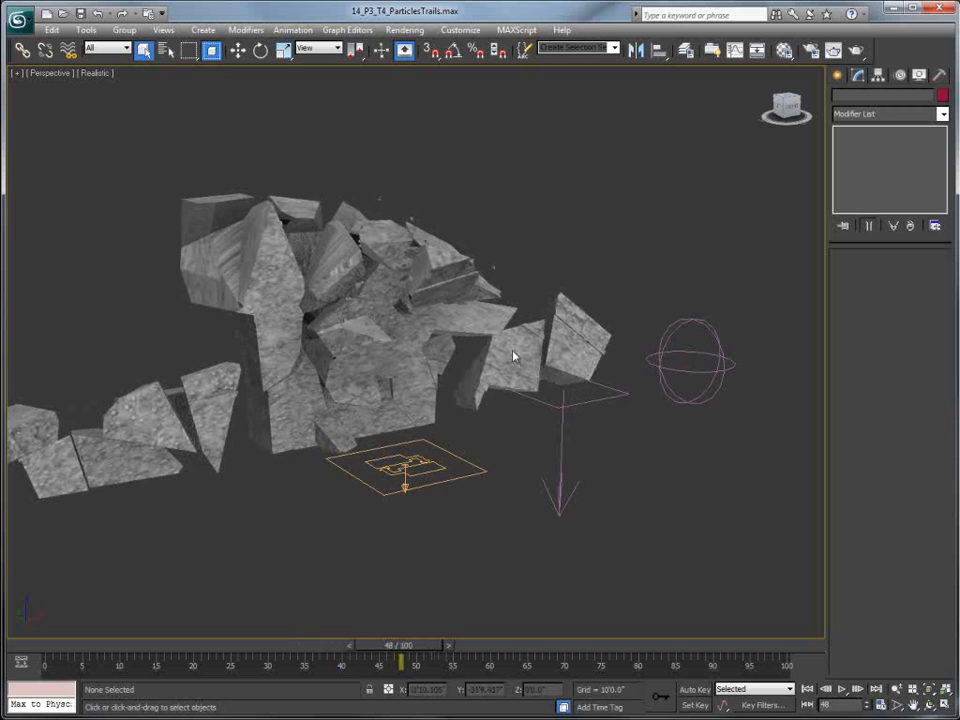
click(667, 345)
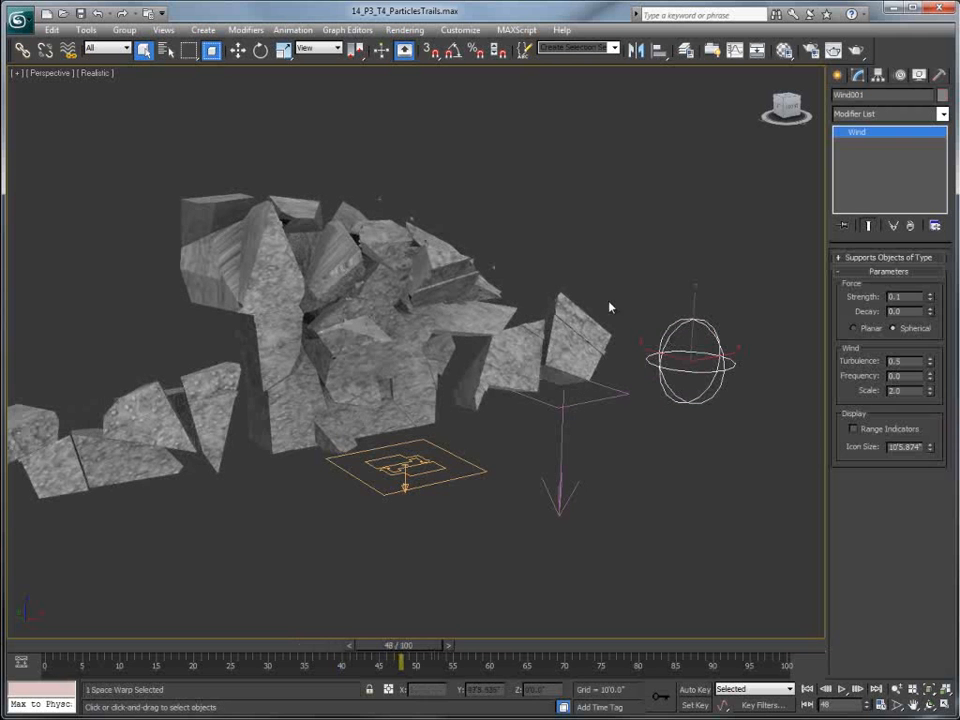
drag(400, 645, 370, 645)
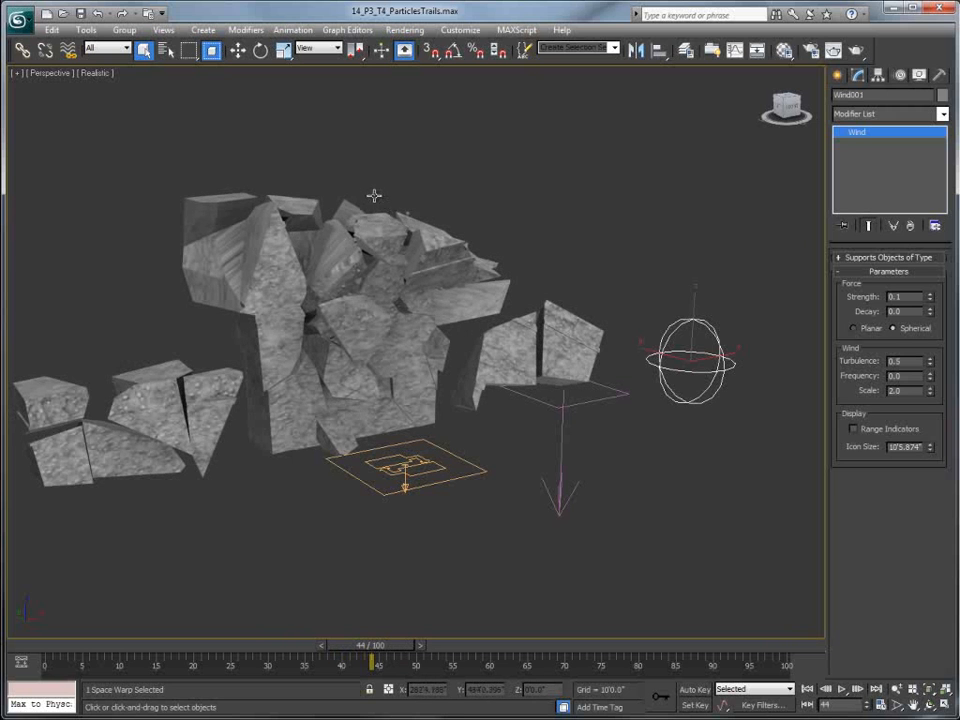
drag(383, 648, 335, 648)
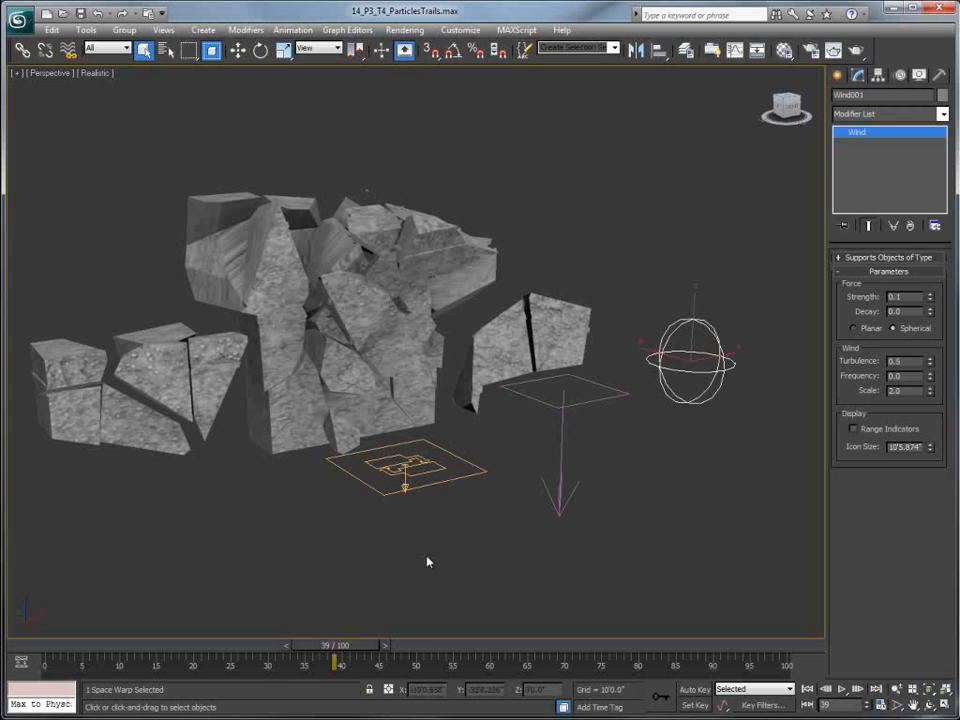
- Open Particle View, place it clear of the fractured pillar, and reposition Event 002 beneath Event 001
click(347, 29)
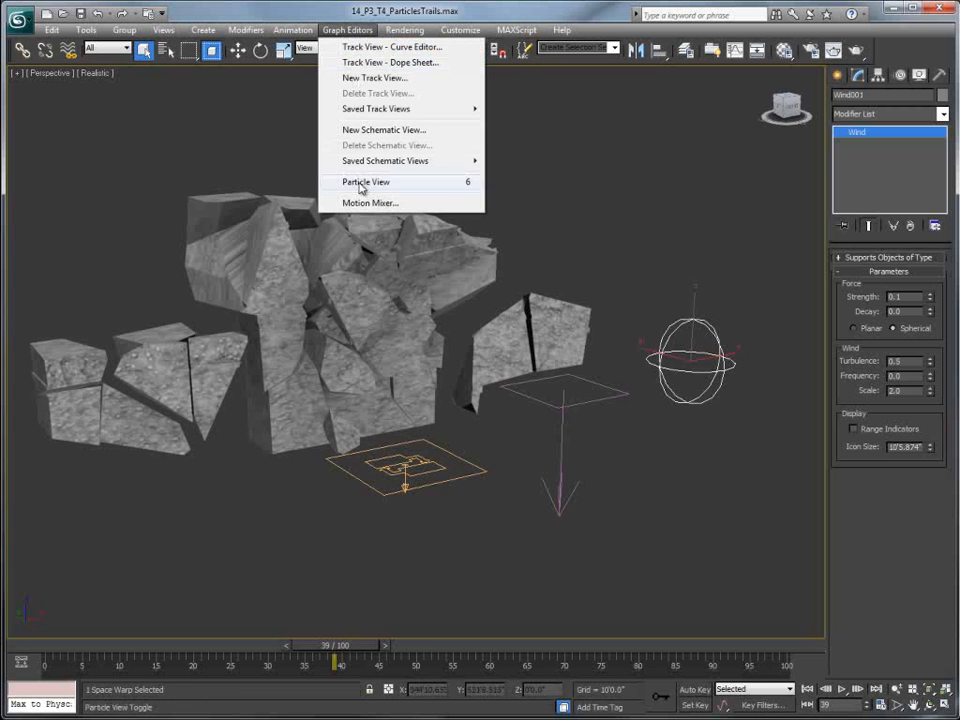
click(366, 183)
drag(509, 125, 669, 90)
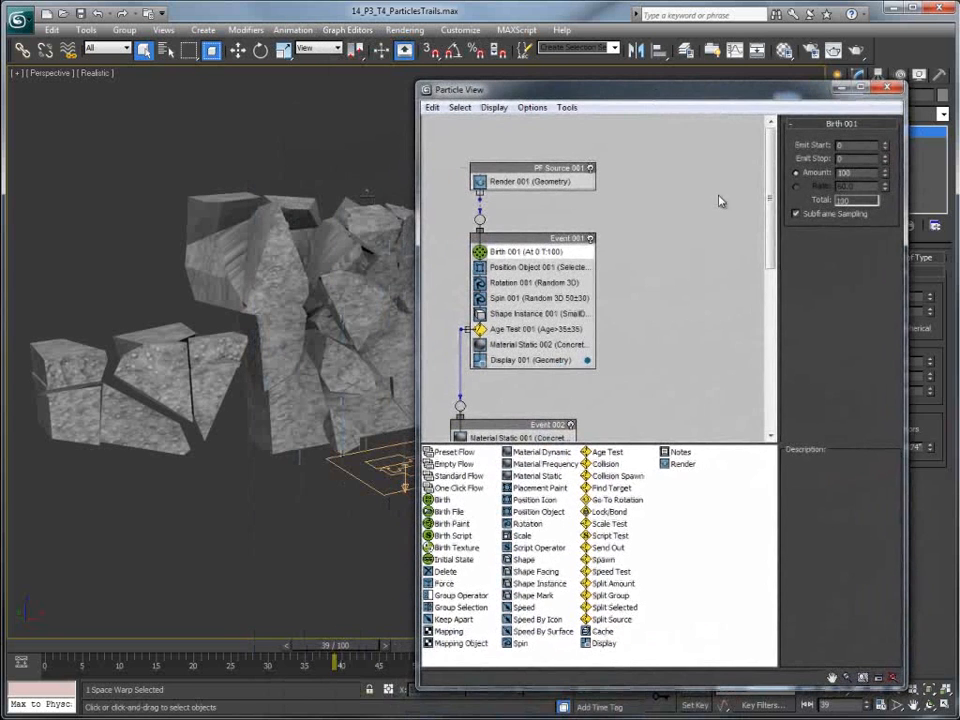
drag(771, 195, 771, 232)
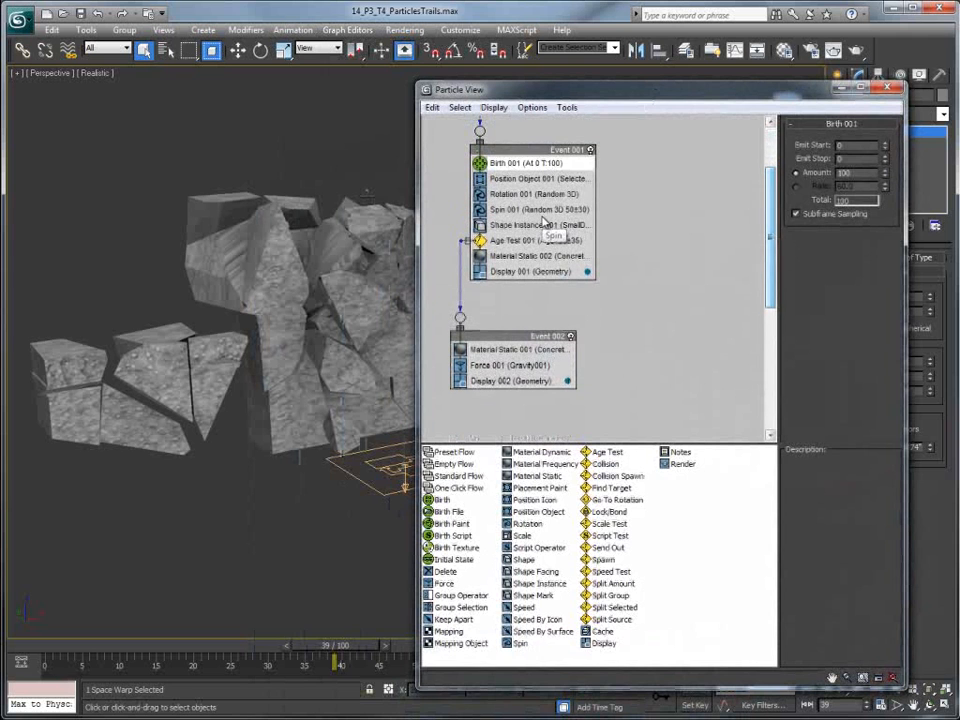
drag(501, 340, 497, 346)
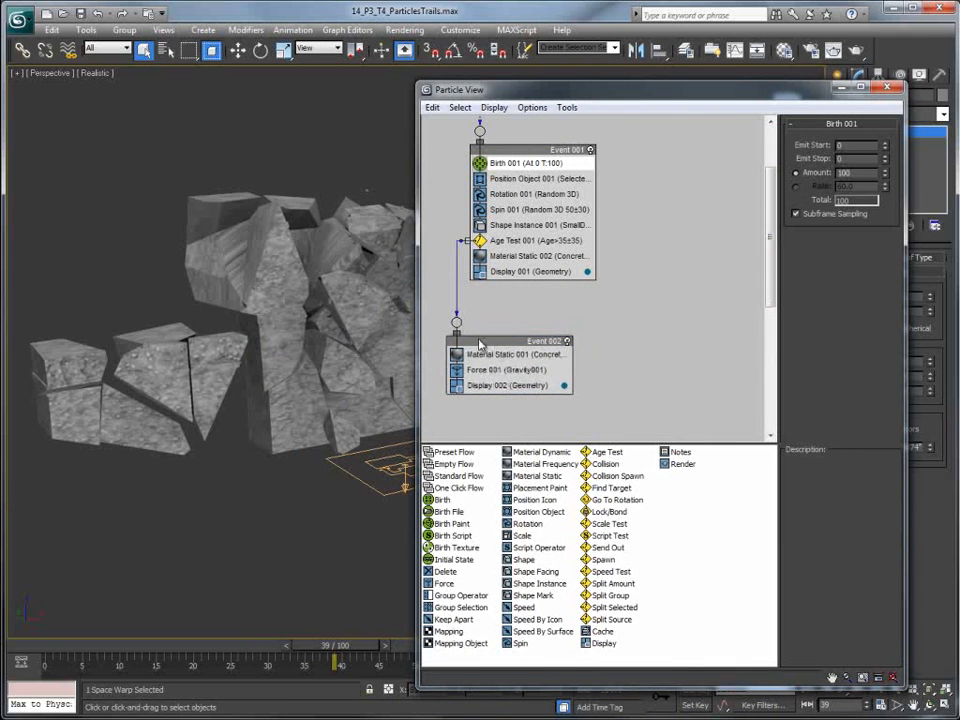
- Add a Spawn test above Display 002 in Event 002, flip its output side, set it to By Travel Distance, and return to frame 0
drag(604, 560, 509, 380)
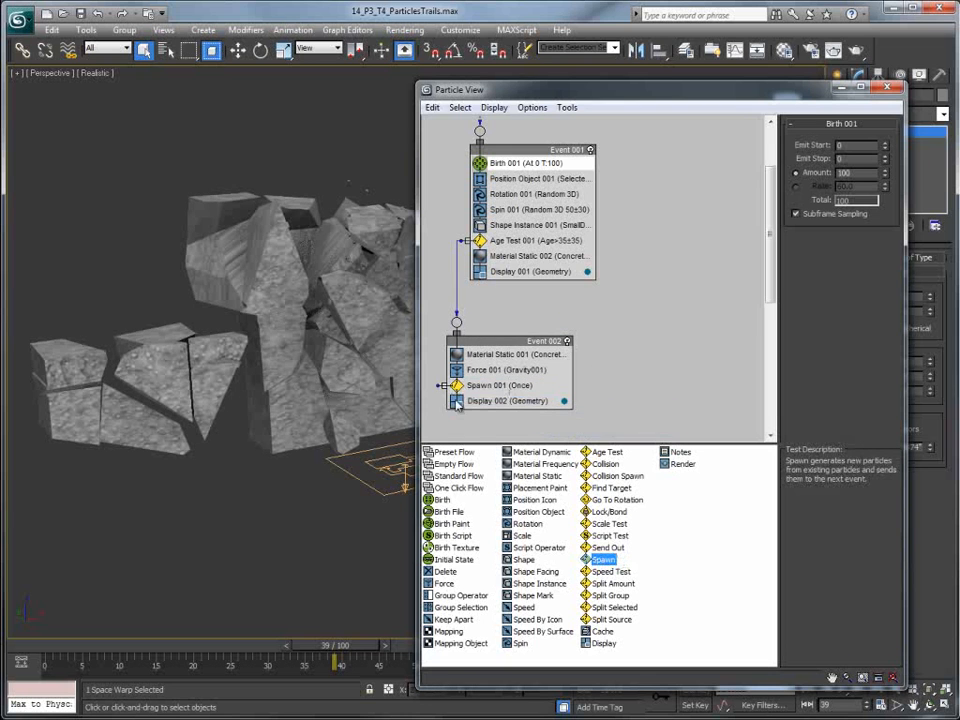
drag(438, 386, 577, 387)
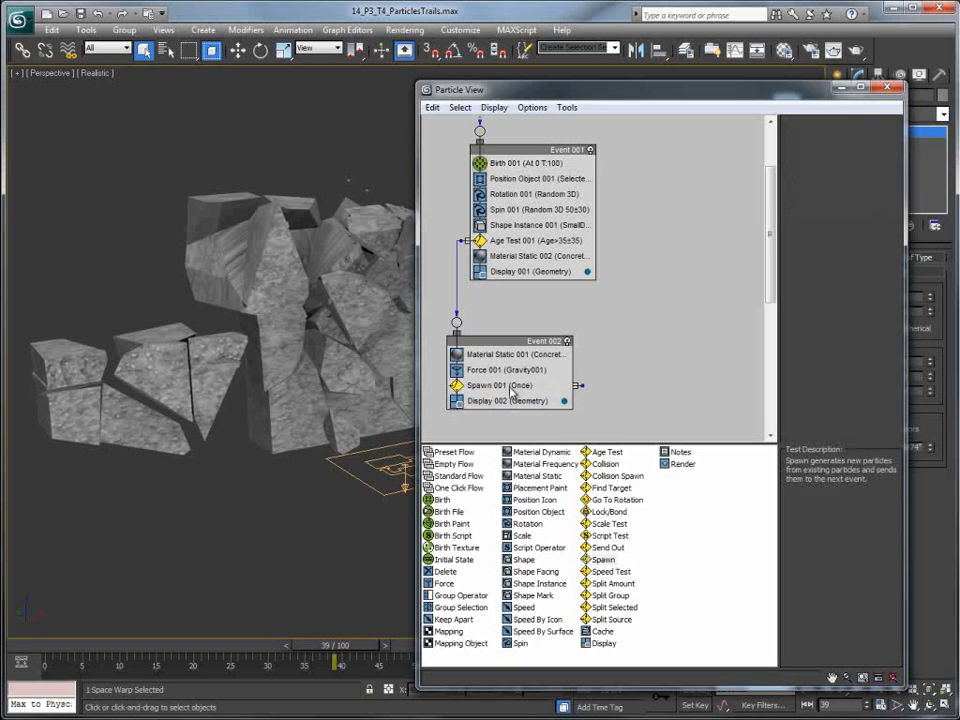
click(515, 385)
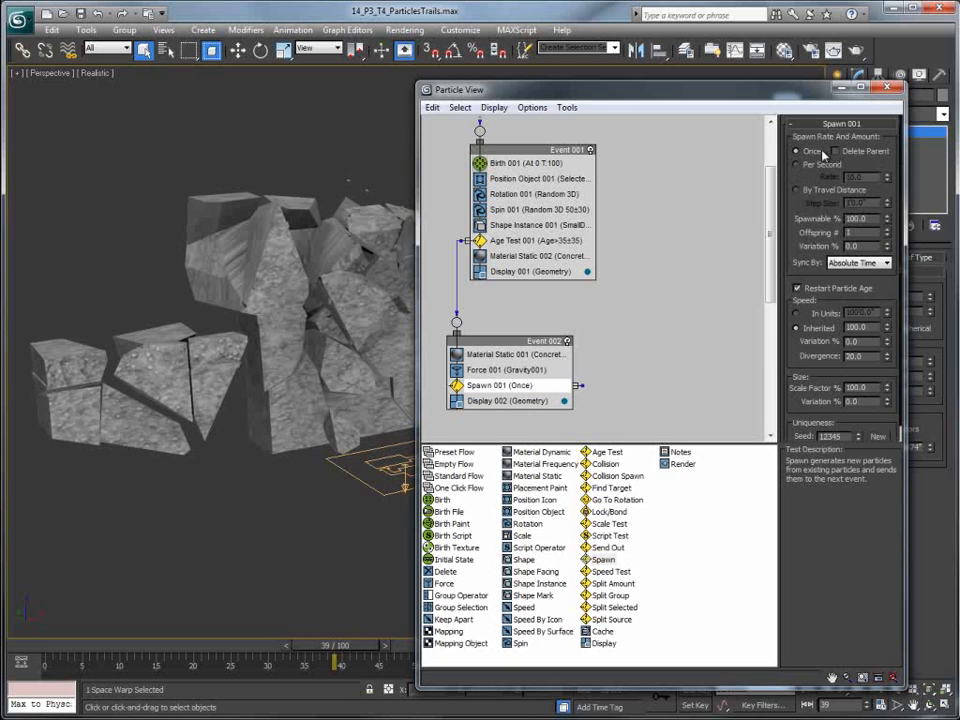
click(797, 190)
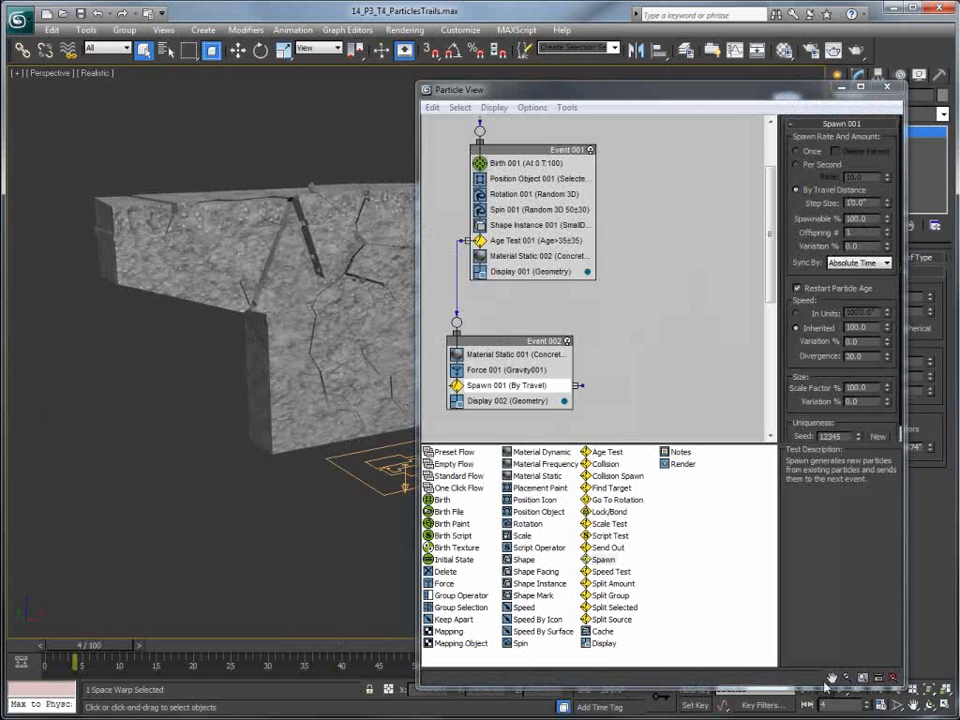
drag(821, 687, 819, 636)
click(807, 690)
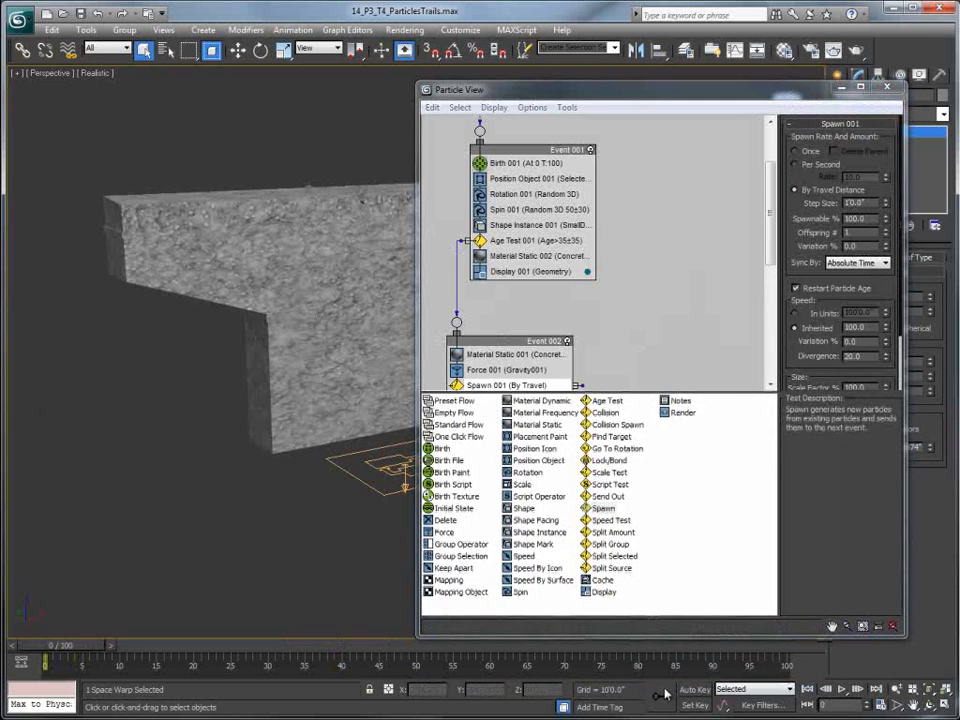
- Scrub to frame 32, create an event from a Display operator wired to Spawn 001's output, and set its display type to Dots
drag(63, 651, 282, 668)
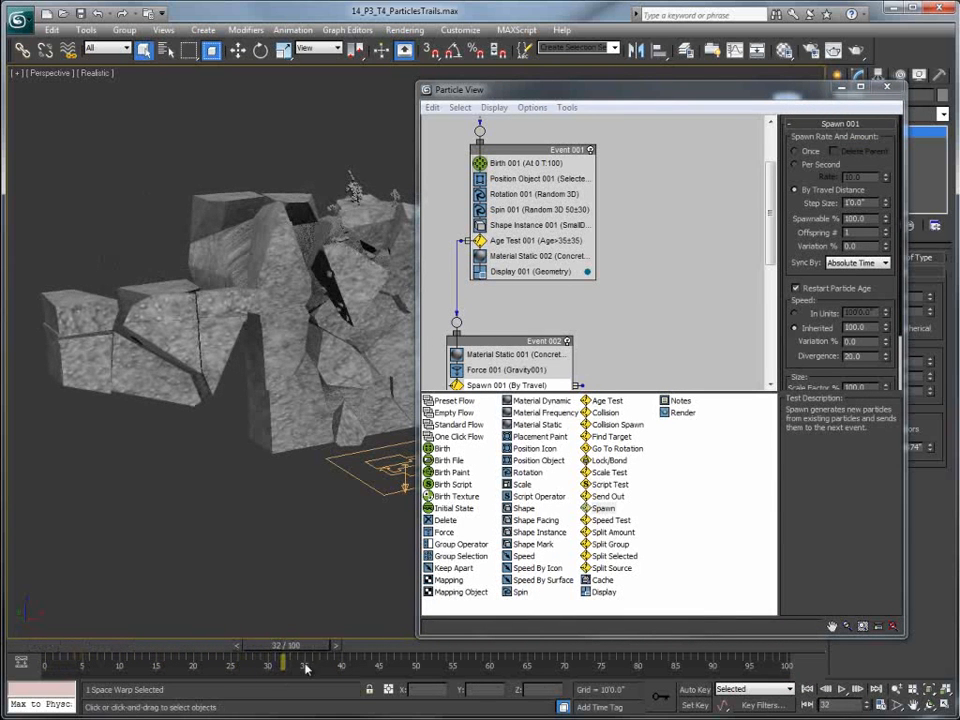
drag(771, 225, 771, 255)
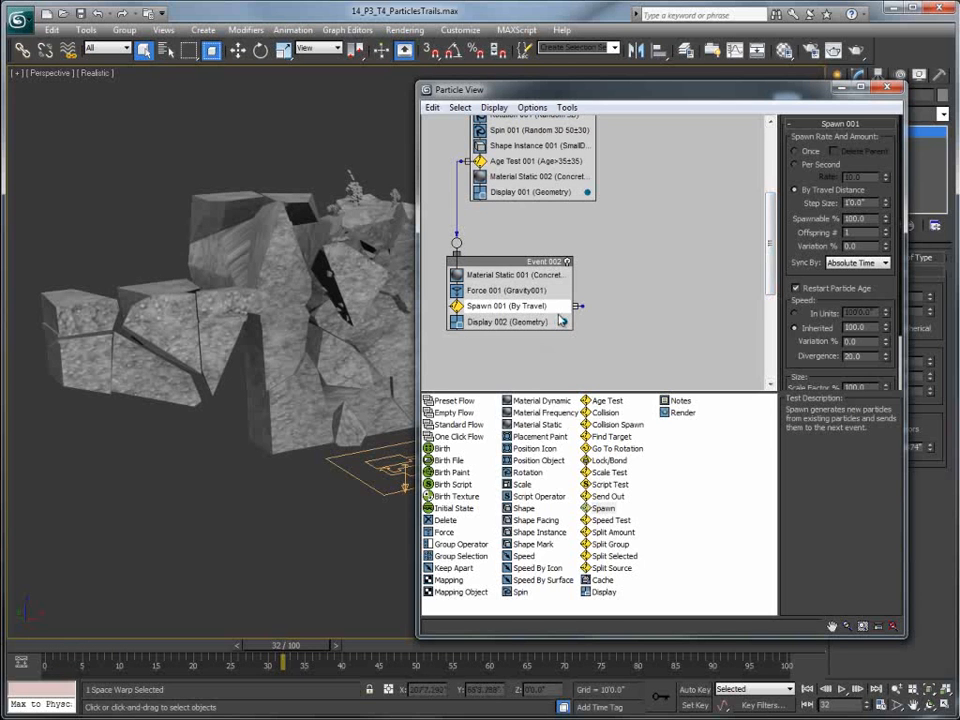
drag(603, 592, 636, 297)
click(675, 327)
click(857, 144)
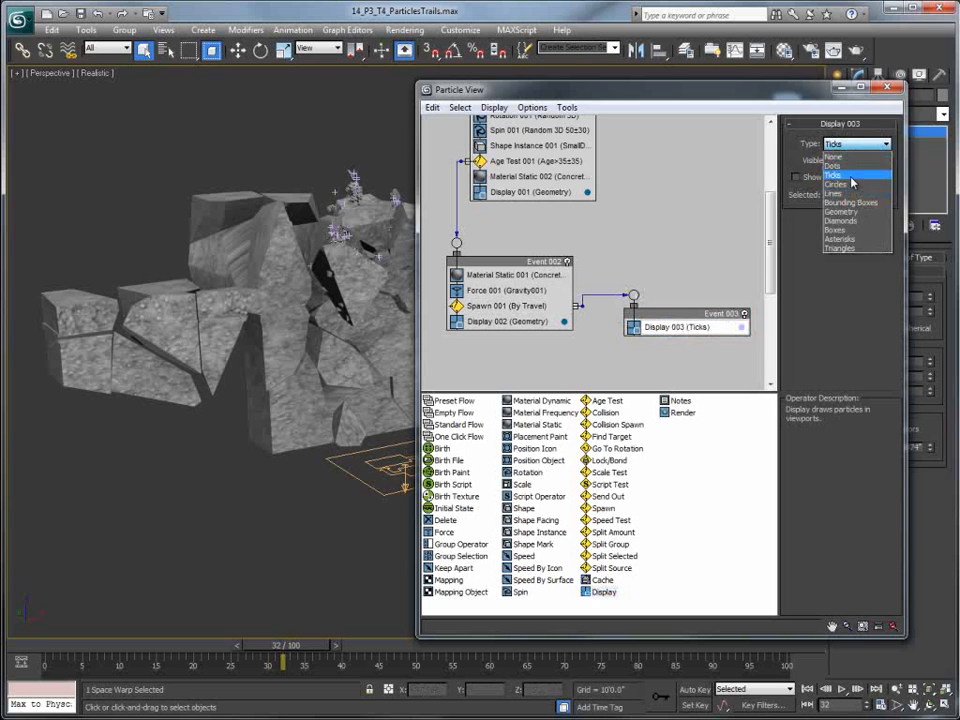
click(833, 165)
- Advance to frame 51 and shift Particle View aside to inspect the dotted trails behind the falling debris
drag(280, 640, 440, 648)
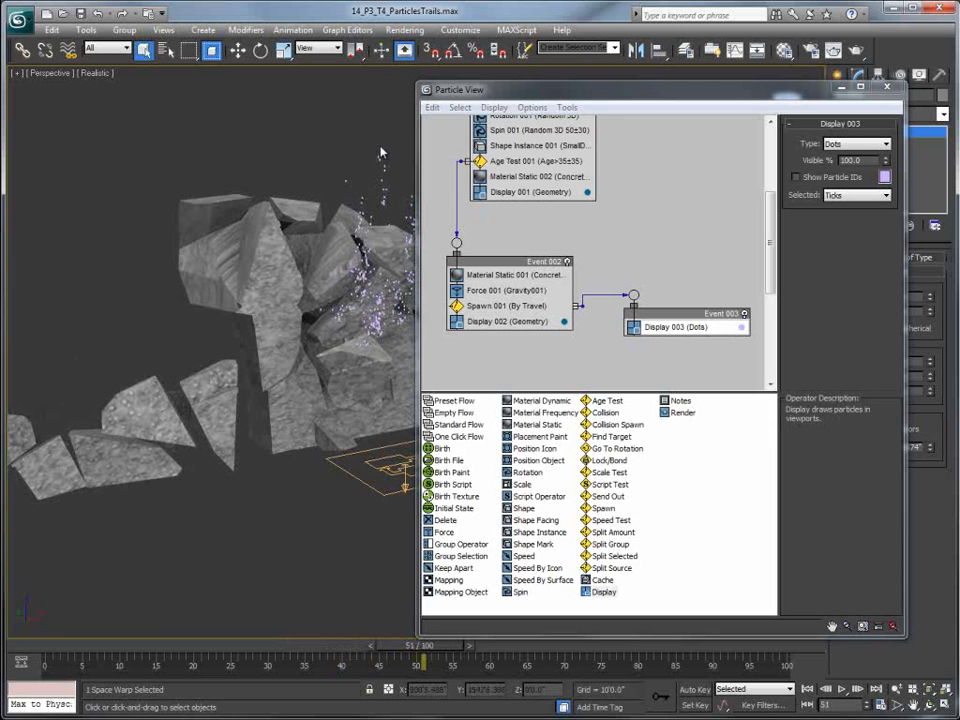
drag(470, 88, 557, 89)
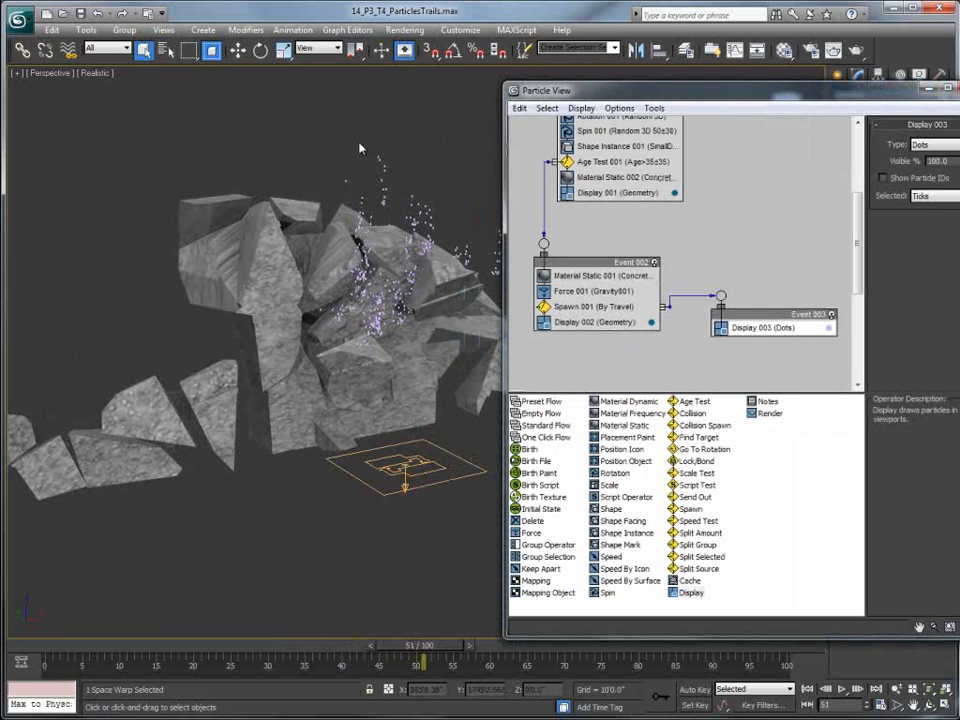
drag(618, 96, 545, 82)
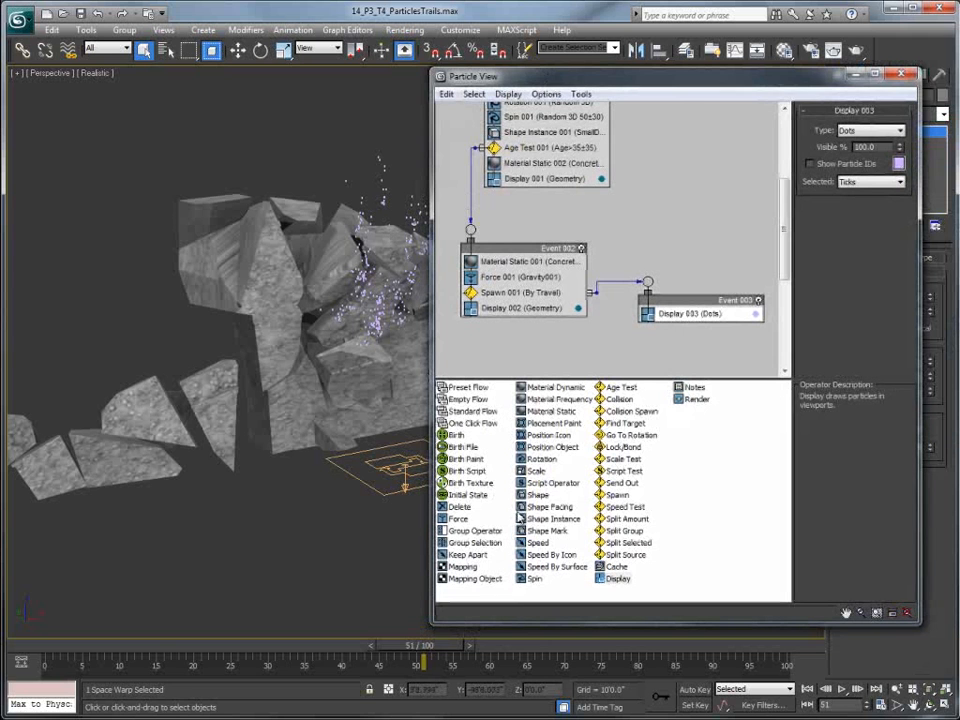
- Set Spawn 001's inherited speed to 0 and scrub the trails to frame 52
click(520, 293)
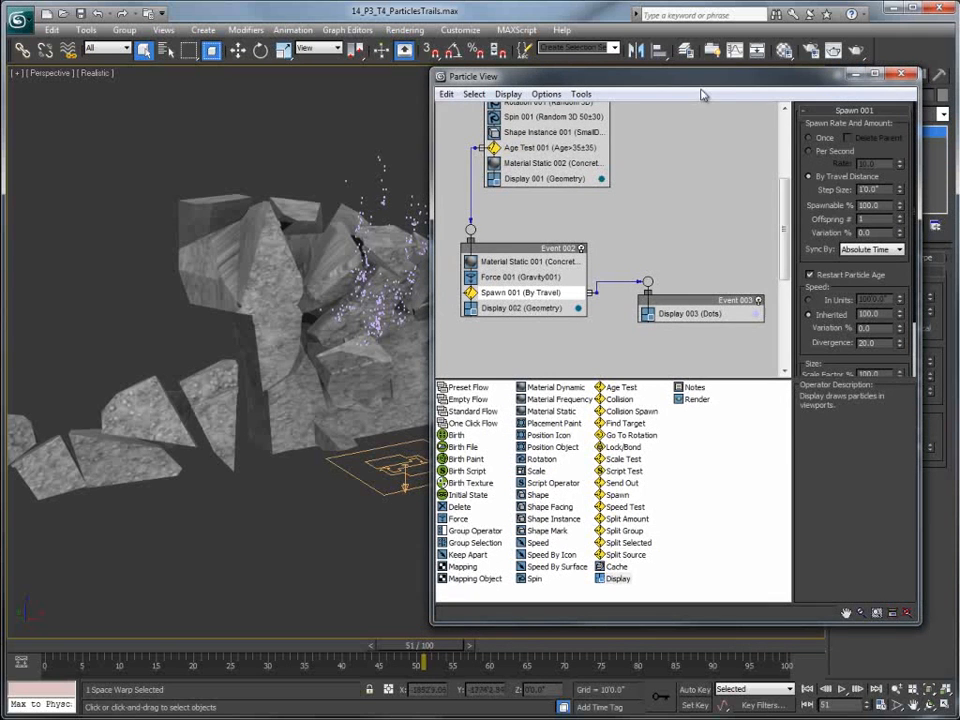
scroll(806, 145, down, 3)
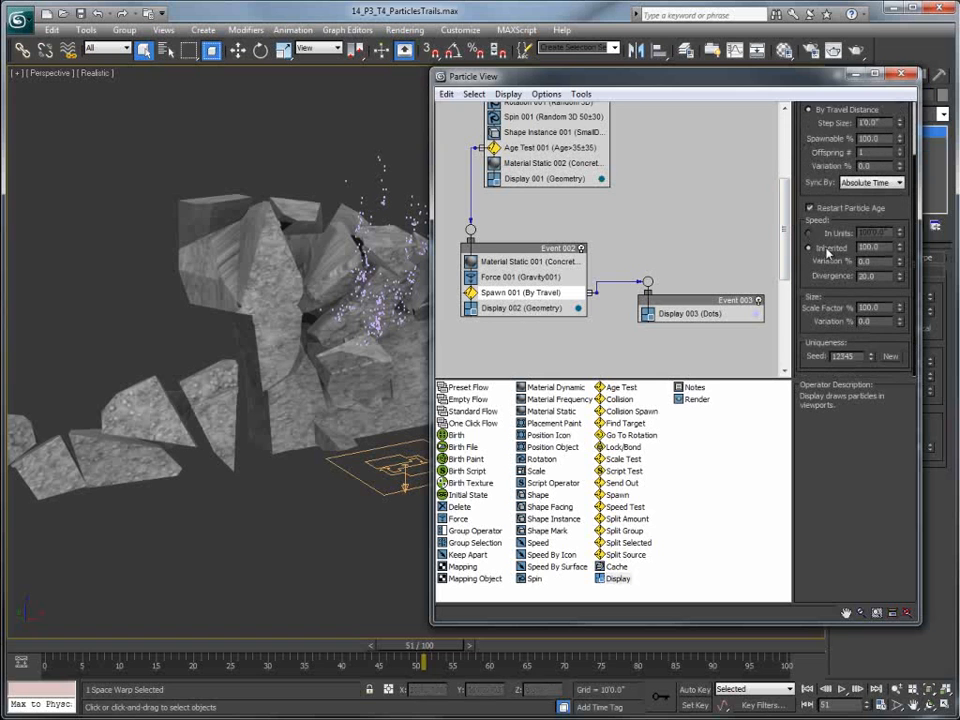
right_click(900, 248)
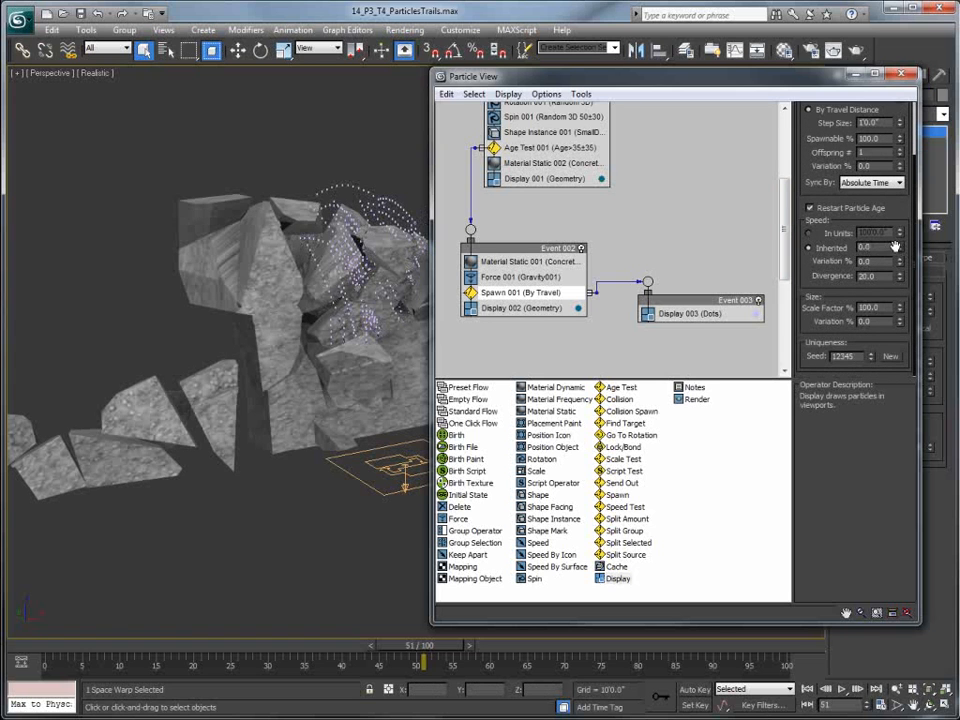
drag(426, 652, 412, 672)
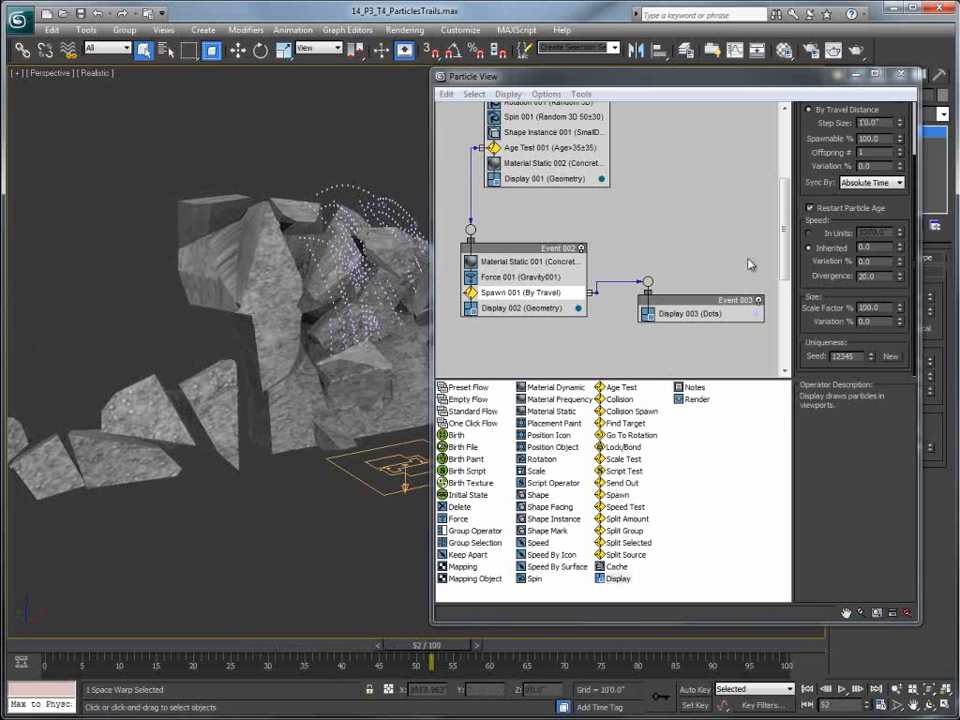
- Set Spawn 001's inherited speed to 26, speed variation to 58% and divergence to 44, and scrub back to frame 39
drag(901, 250, 900, 239)
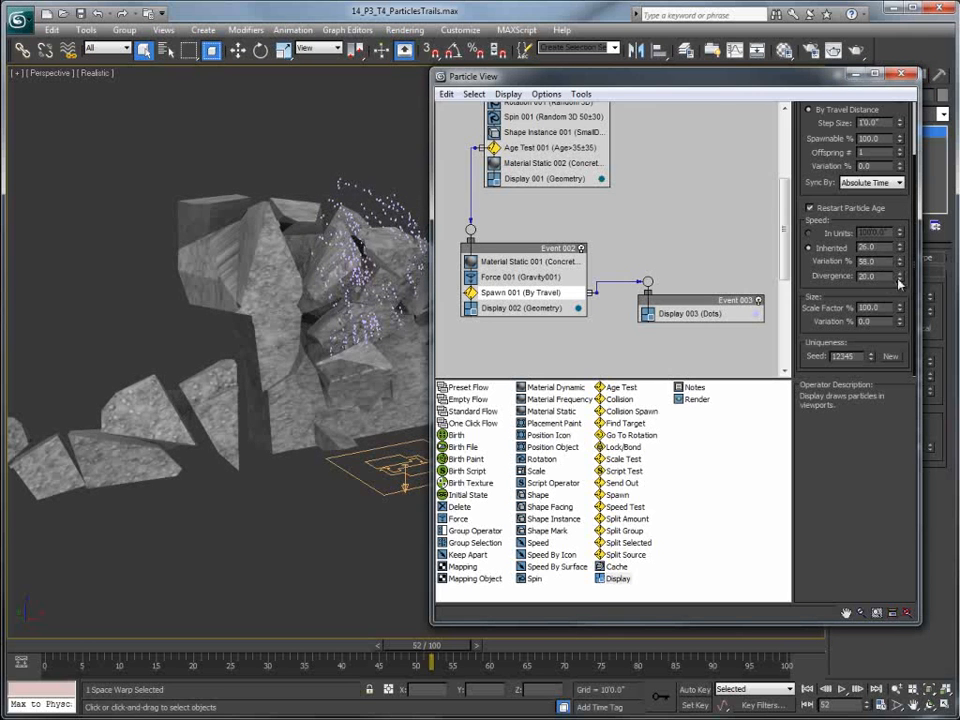
drag(900, 276, 900, 268)
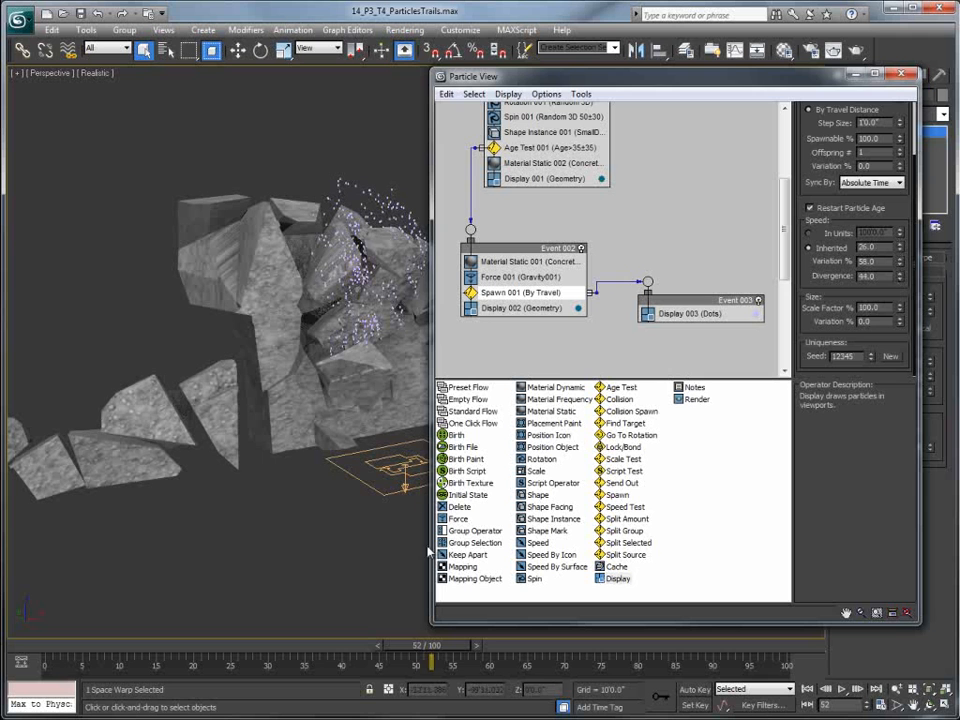
click(418, 647)
drag(418, 647, 336, 591)
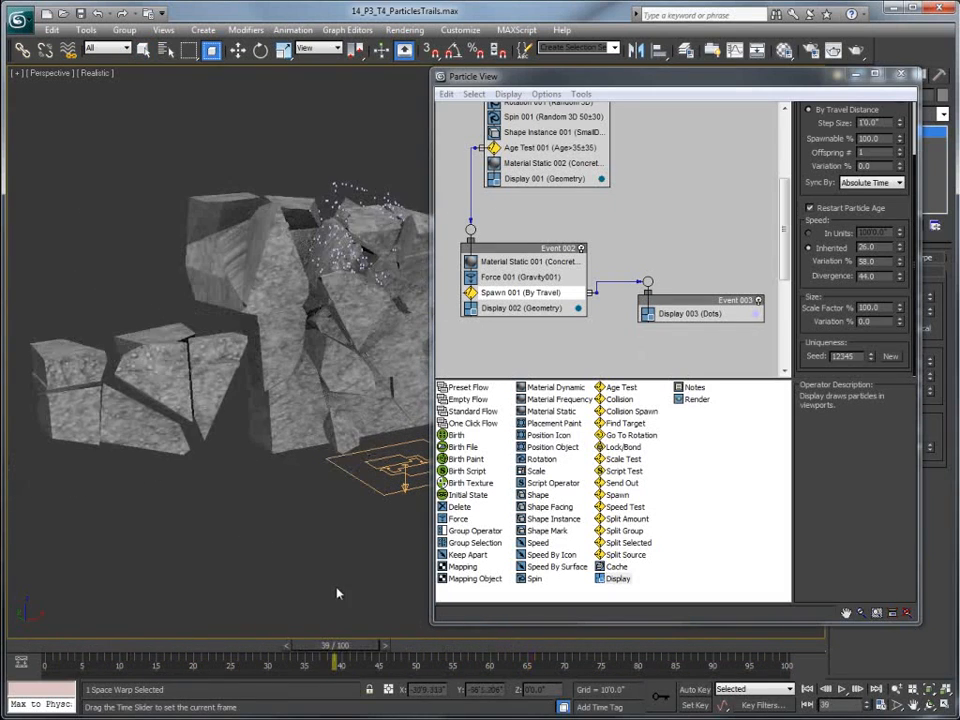
- Set Spawn 001's offspring number to 3 and scrub through the denser trails to frame 55
scroll(850, 193, up, 2)
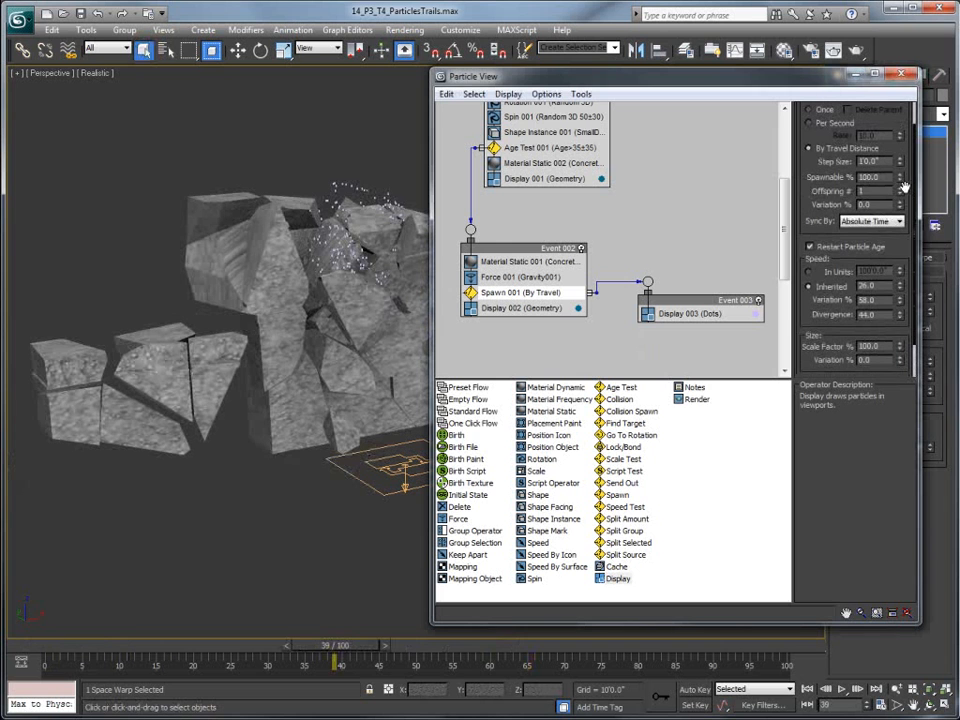
click(899, 188)
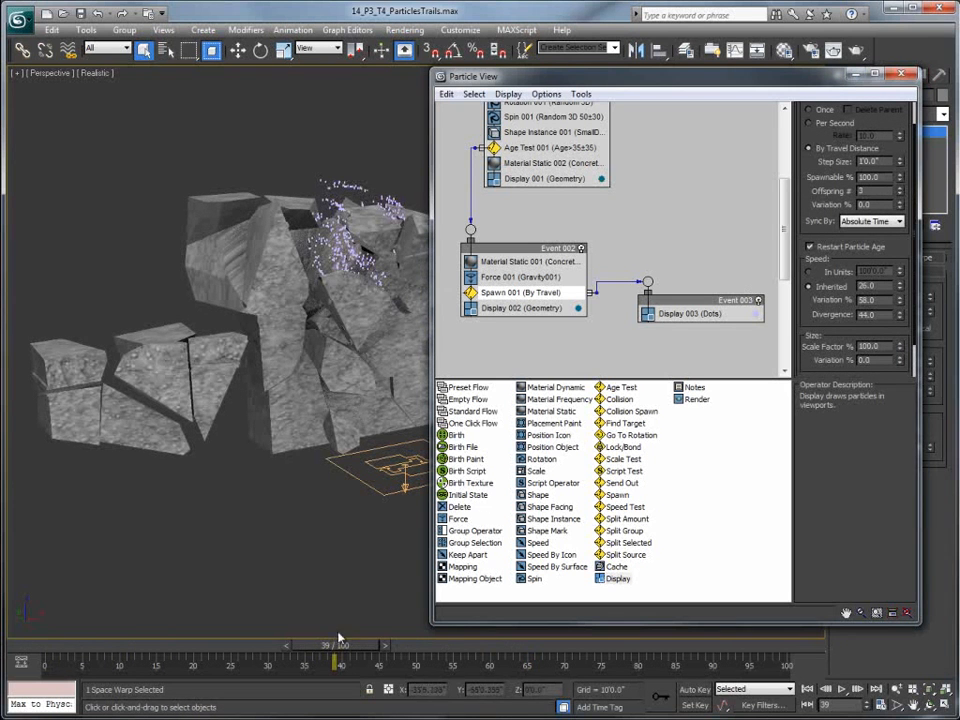
drag(217, 646, 188, 648)
drag(224, 612, 328, 133)
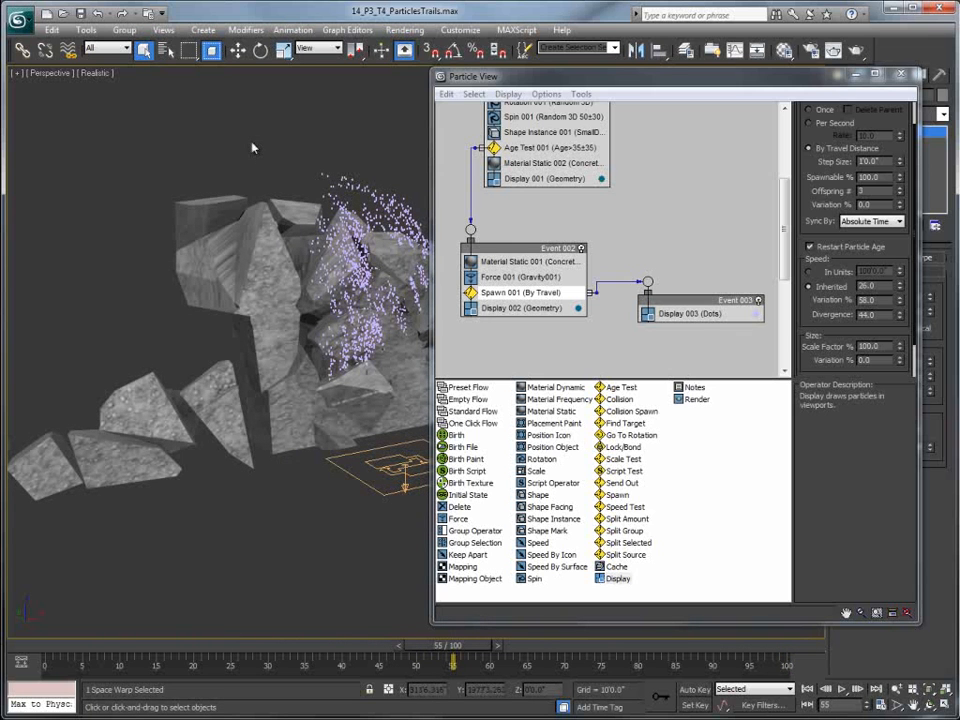
- Add a Force operator above Display 003 in Event 003 and assign the Wind001 space warp to it
drag(458, 518, 682, 308)
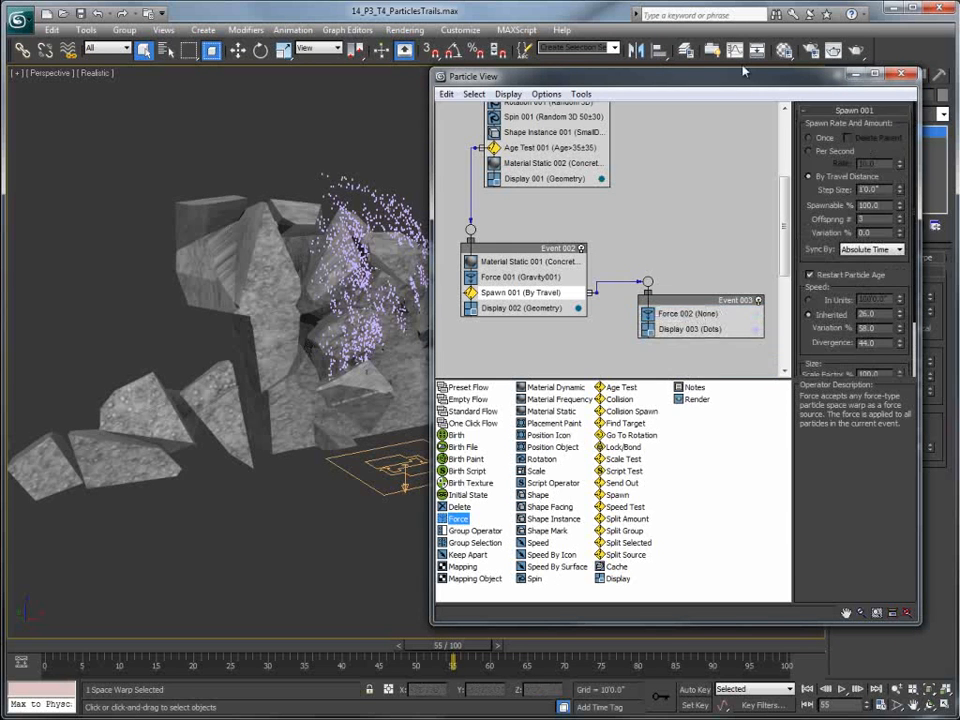
drag(620, 76, 38, 96)
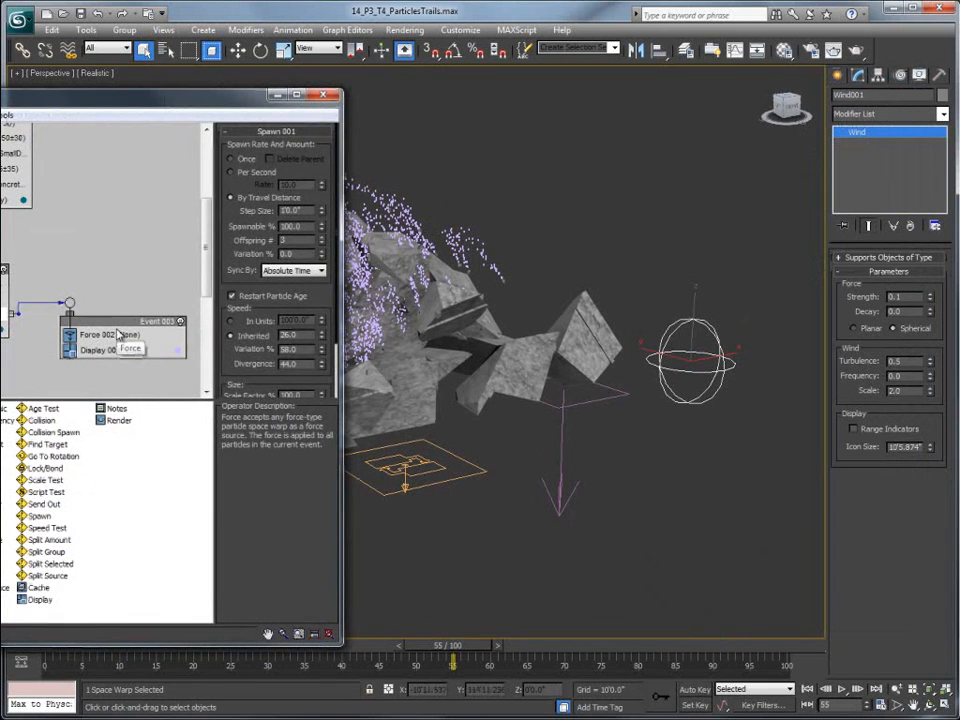
click(133, 337)
click(237, 213)
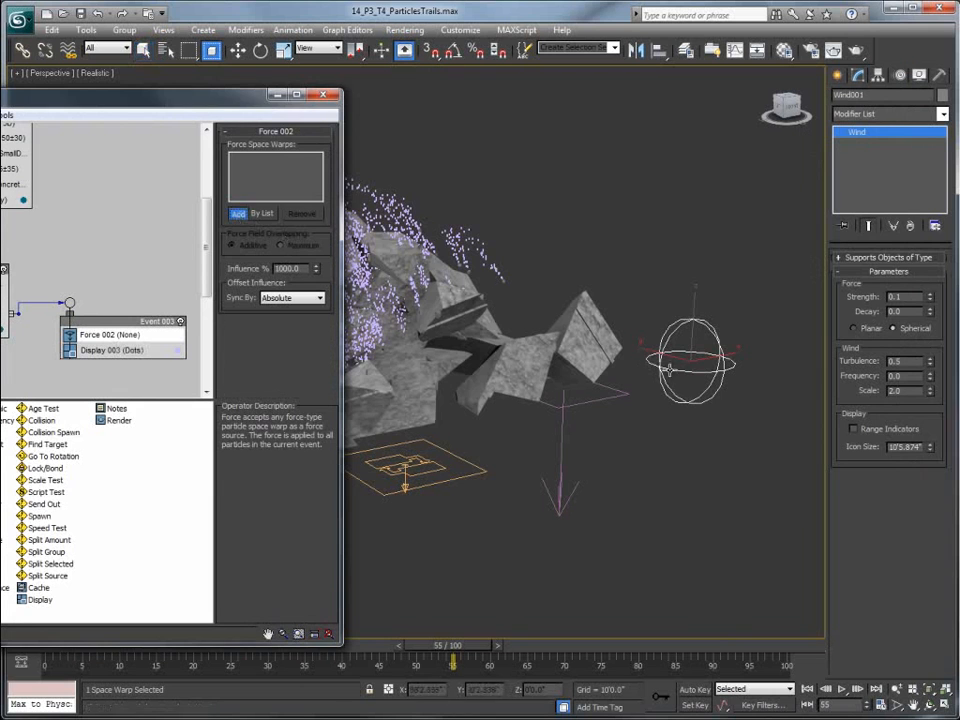
click(712, 335)
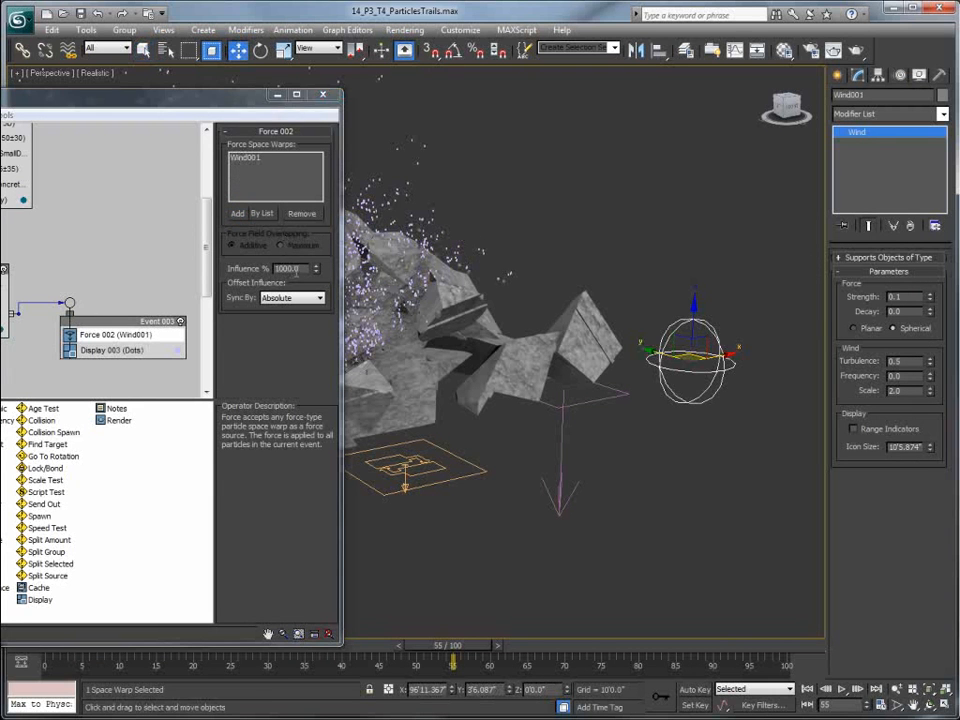
- Set Force 002's influence to 20%, move Particle View clear of the particles, and raise the influence to 84%
drag(296, 268, 222, 272)
text(20)
key(Return)
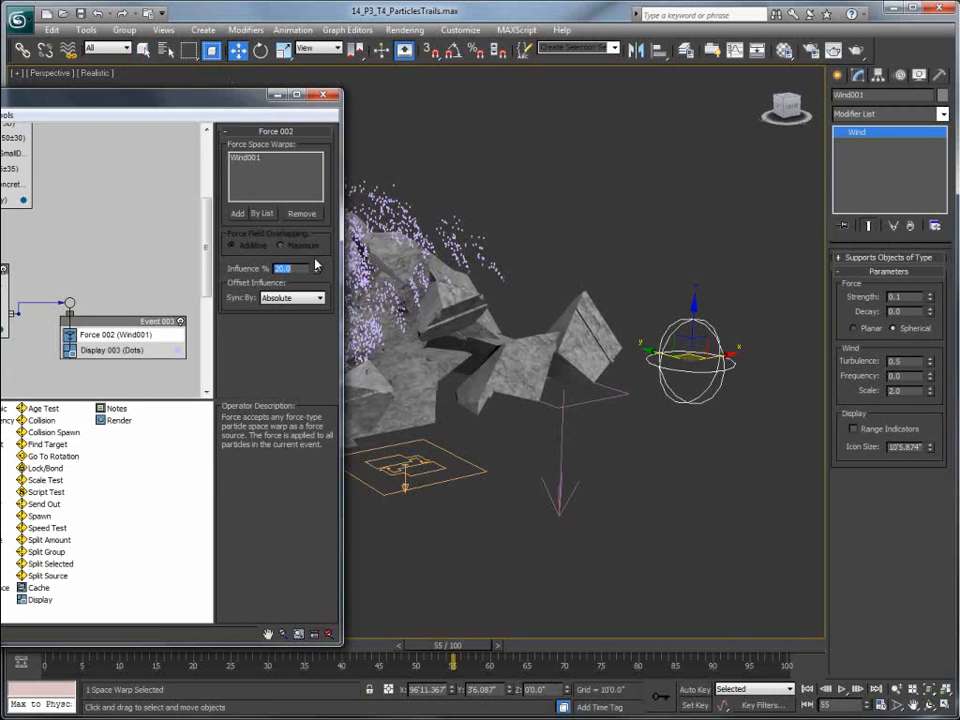
drag(163, 103, 0, 103)
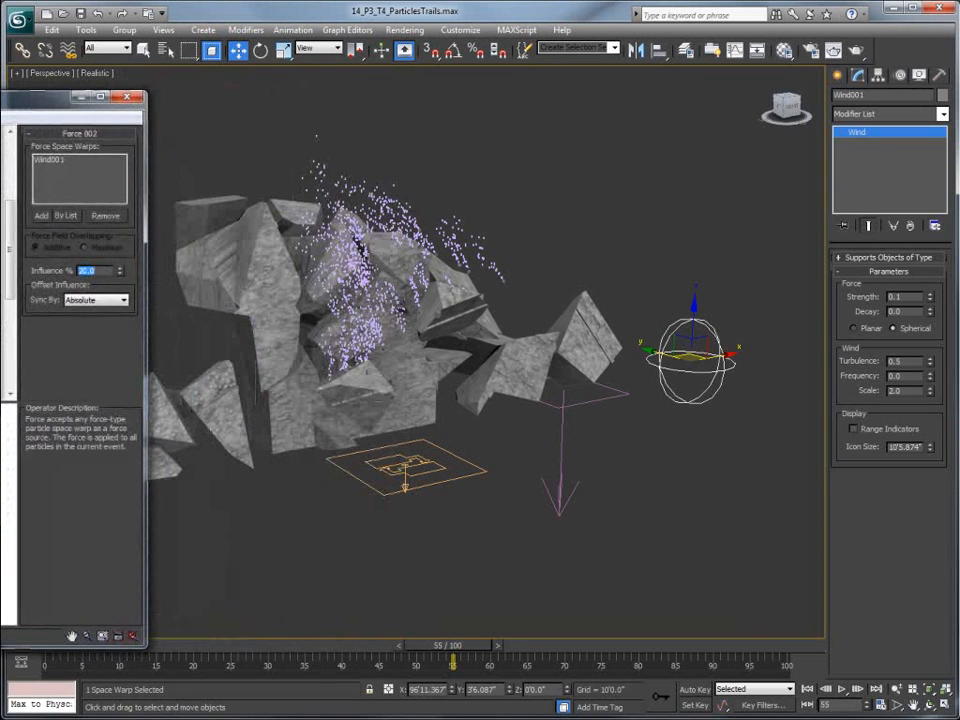
mouse_move(120, 271)
mouse_down()
mouse_move(119, 195)
mouse_move(127, 211)
mouse_up()
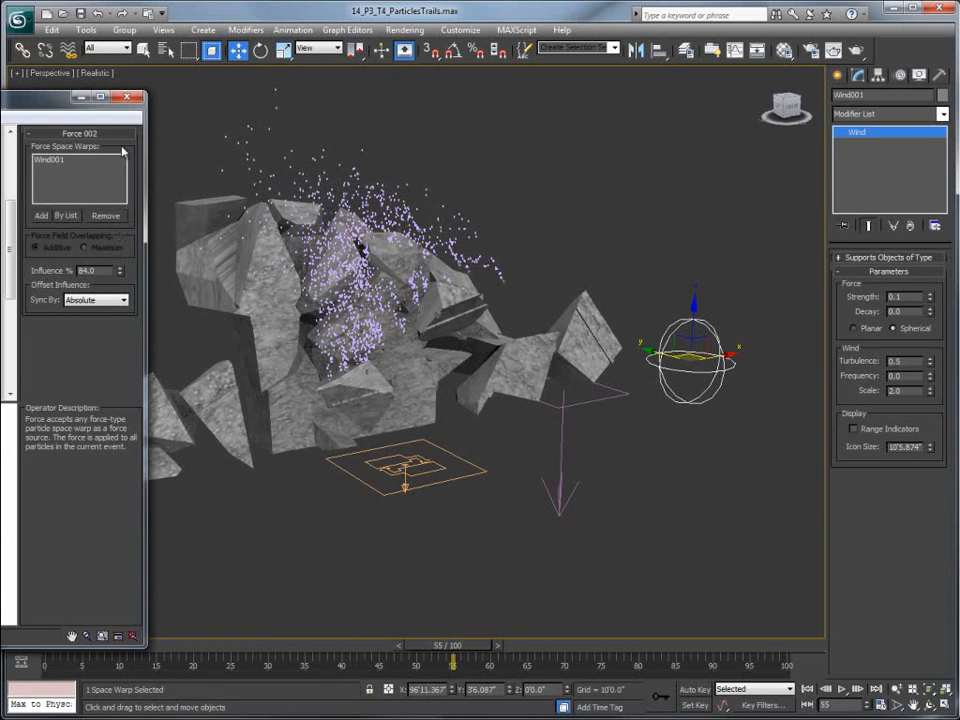
- Close Particle View, scrub onward from frame 55 to review the wind-driven trails, and return to frame 0
click(128, 97)
mouse_move(445, 650)
mouse_down()
mouse_move(185, 646)
mouse_move(760, 645)
mouse_move(375, 631)
mouse_move(225, 690)
mouse_move(429, 636)
mouse_move(745, 640)
mouse_move(235, 637)
mouse_move(558, 635)
mouse_up()
key(w)
click(807, 688)
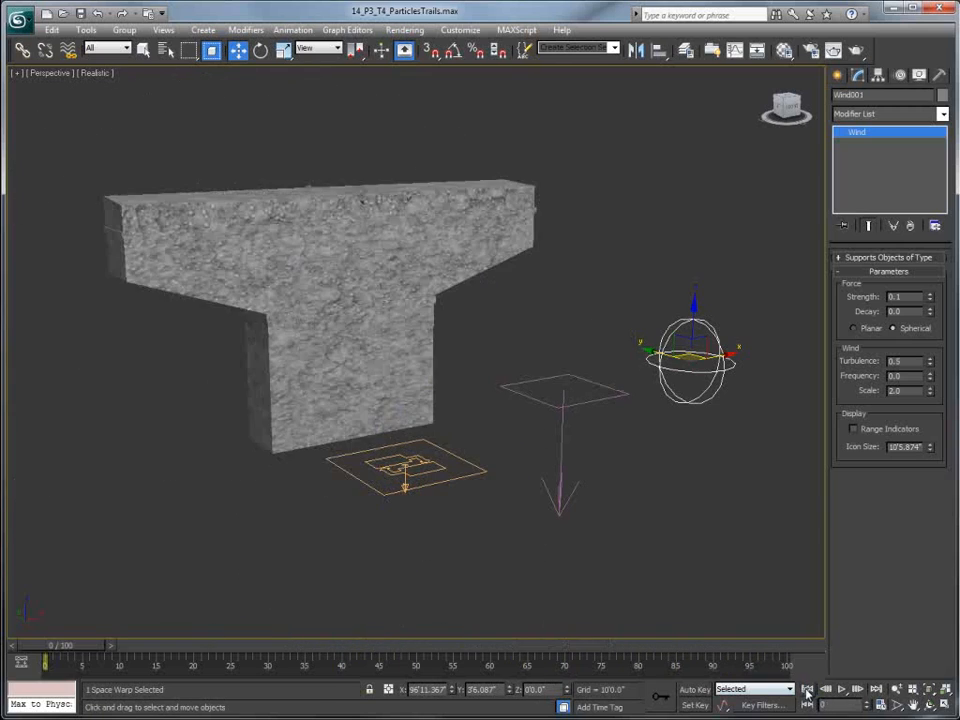
- Reopen Particle View, add a Shape operator above Display 003 in Event 003, and set its 3D shape to Sphere 20-sides
click(350, 30)
click(366, 182)
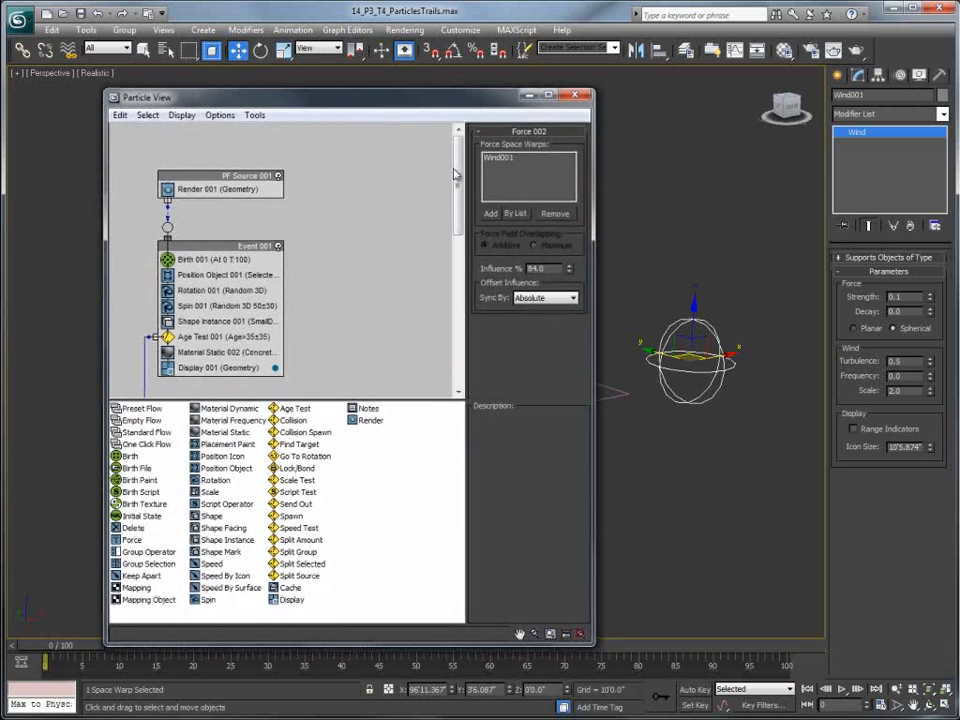
drag(455, 193, 447, 277)
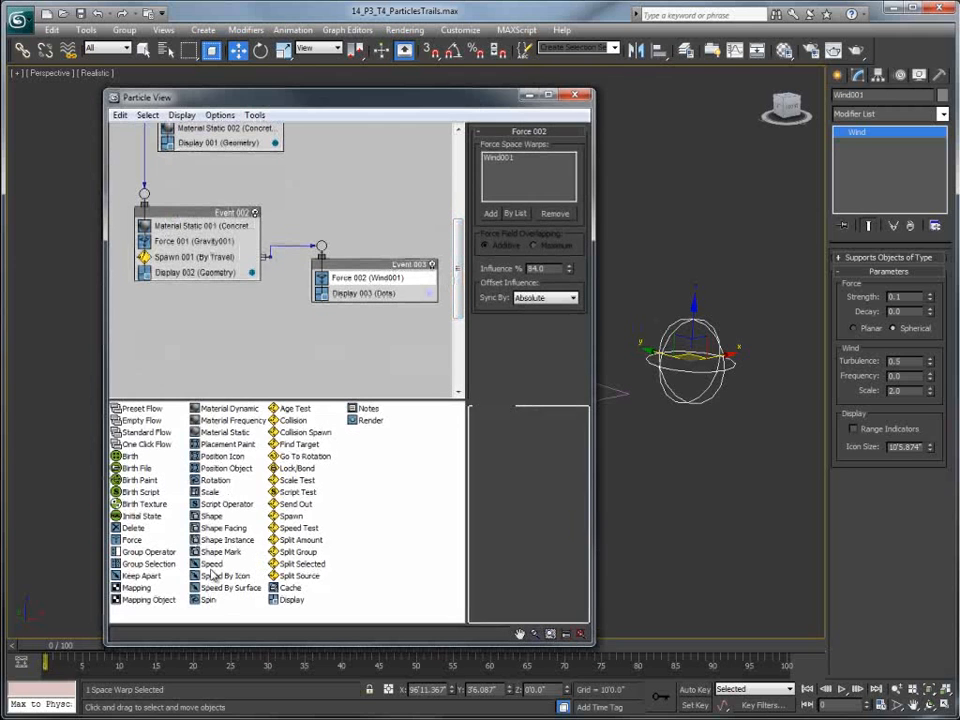
drag(212, 517, 366, 296)
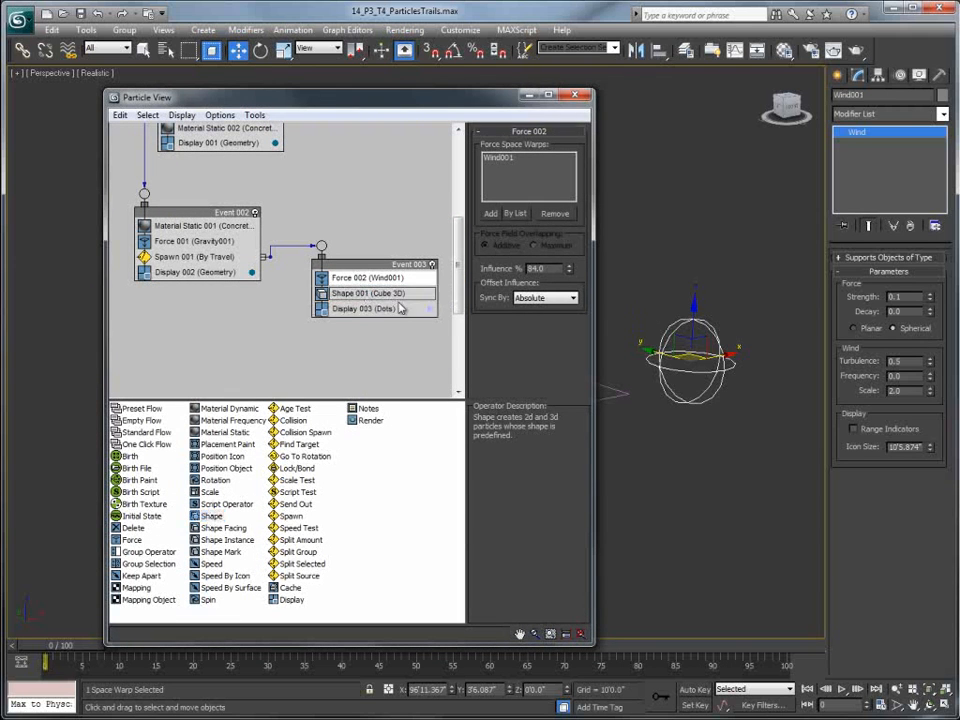
click(369, 293)
click(541, 166)
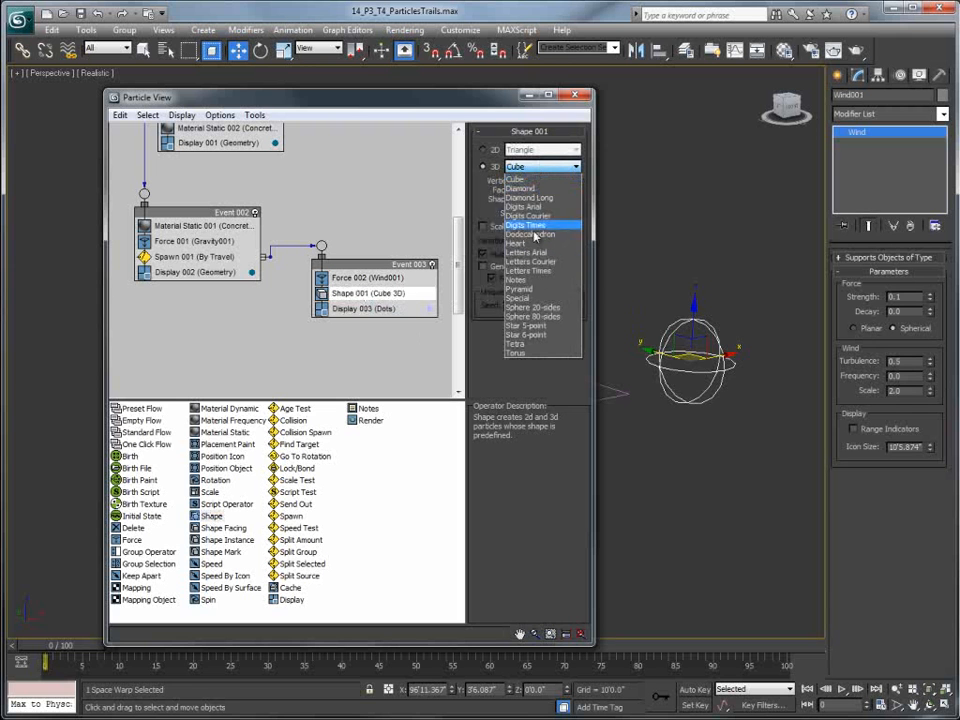
click(532, 307)
- Move Particle View clear of the pillar, set Display 003's type to Geometry, and scrub to frame 35
drag(420, 107, 756, 99)
alt+middle_drag(327, 304, 218, 306)
drag(68, 647, 232, 648)
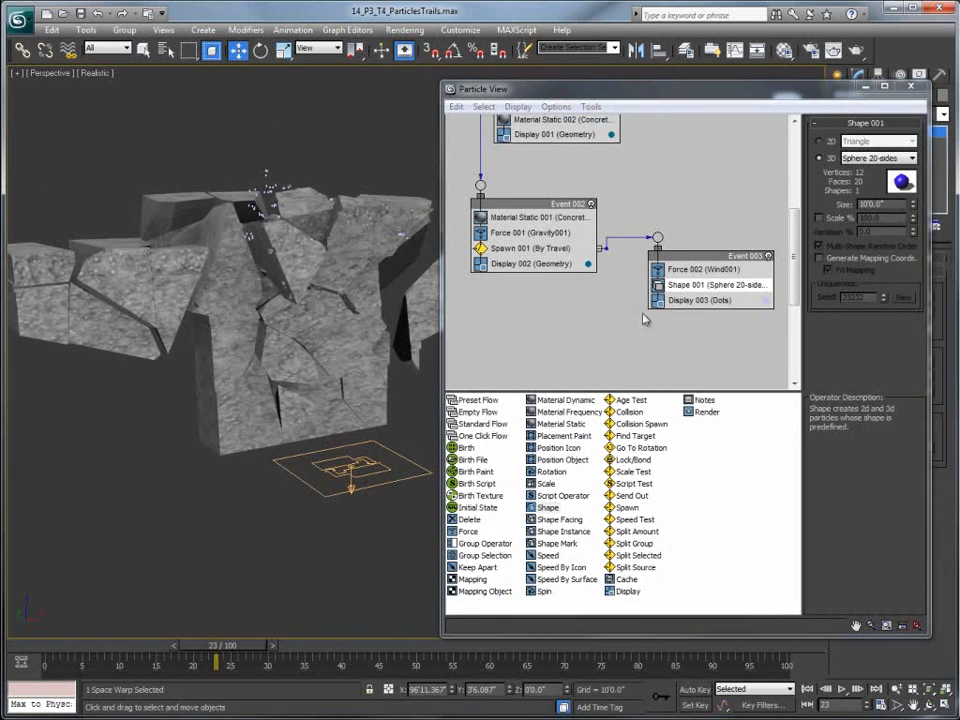
click(693, 303)
click(882, 146)
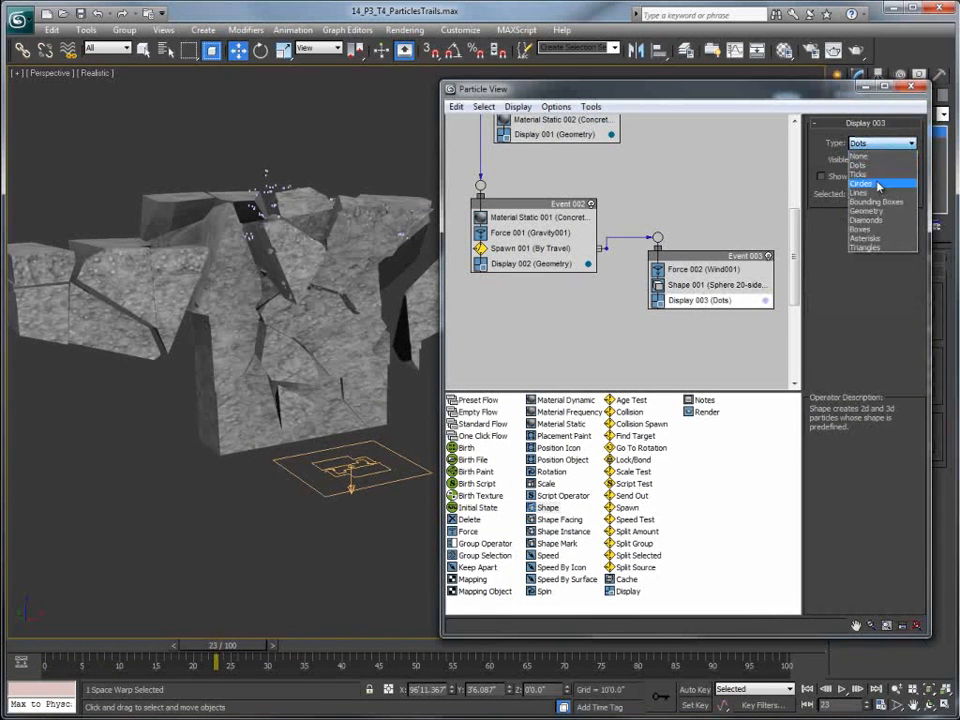
click(878, 217)
drag(228, 647, 304, 647)
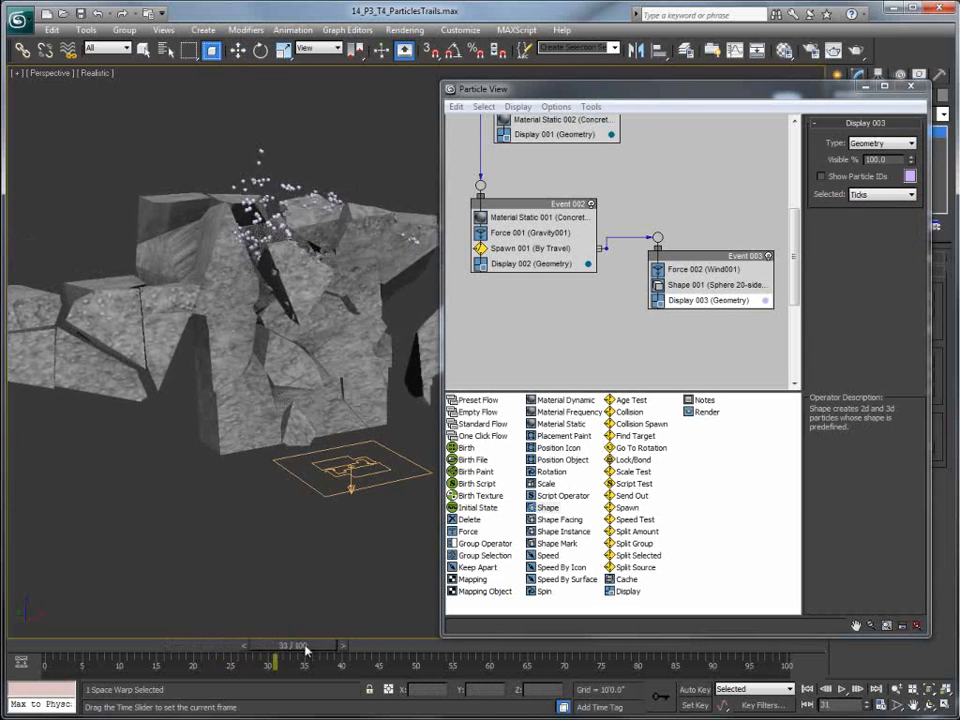
- Enable scaling on Shape 001 with a scale of 10% and a variation of 4%, and scrub to frame 55
click(735, 286)
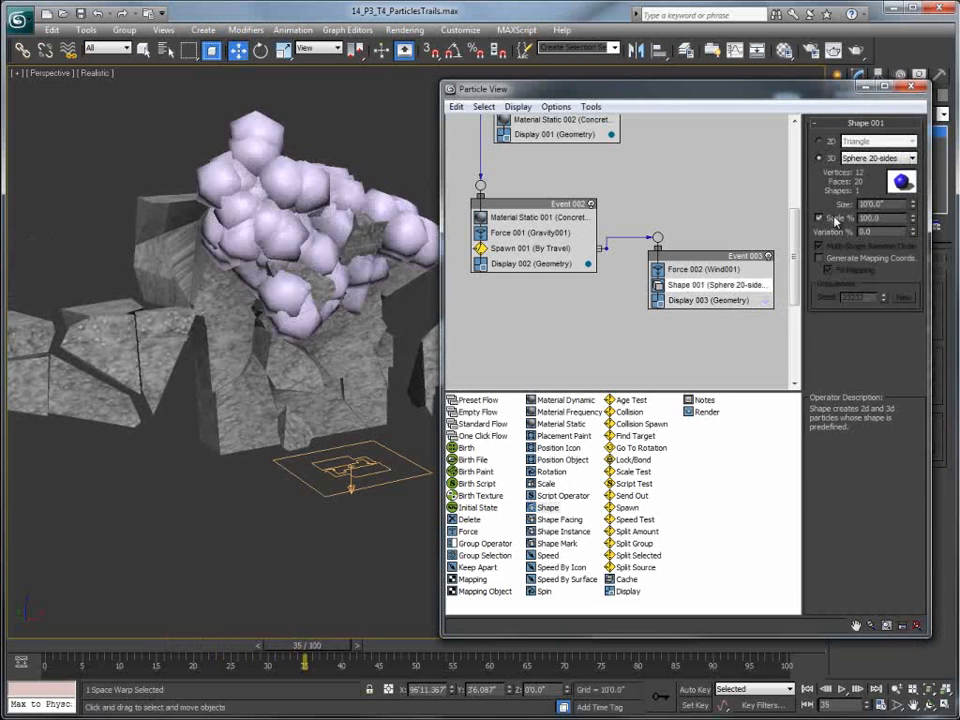
mouse_move(911, 222)
mouse_down()
mouse_move(910, 275)
mouse_move(920, 246)
mouse_move(912, 219)
mouse_up()
mouse_move(912, 221)
mouse_down()
mouse_move(912, 237)
mouse_move(913, 220)
mouse_up()
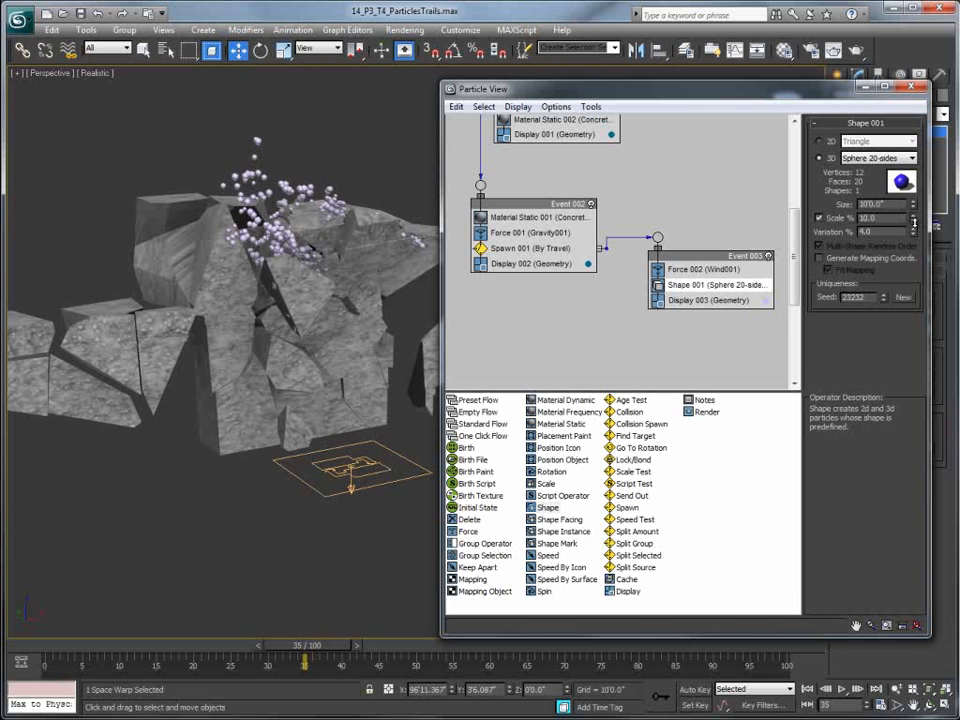
drag(315, 657, 455, 651)
key(w)
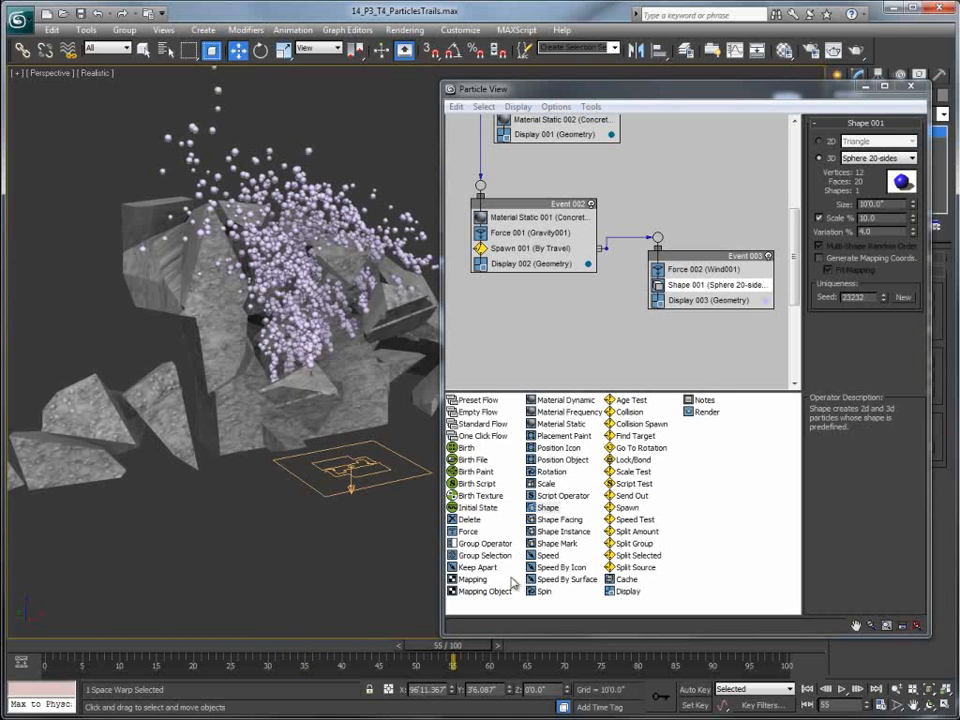
- Add a Material Static operator below Shape 001 in Event 003 and move Particle View over the pillar
drag(556, 424, 701, 285)
click(697, 300)
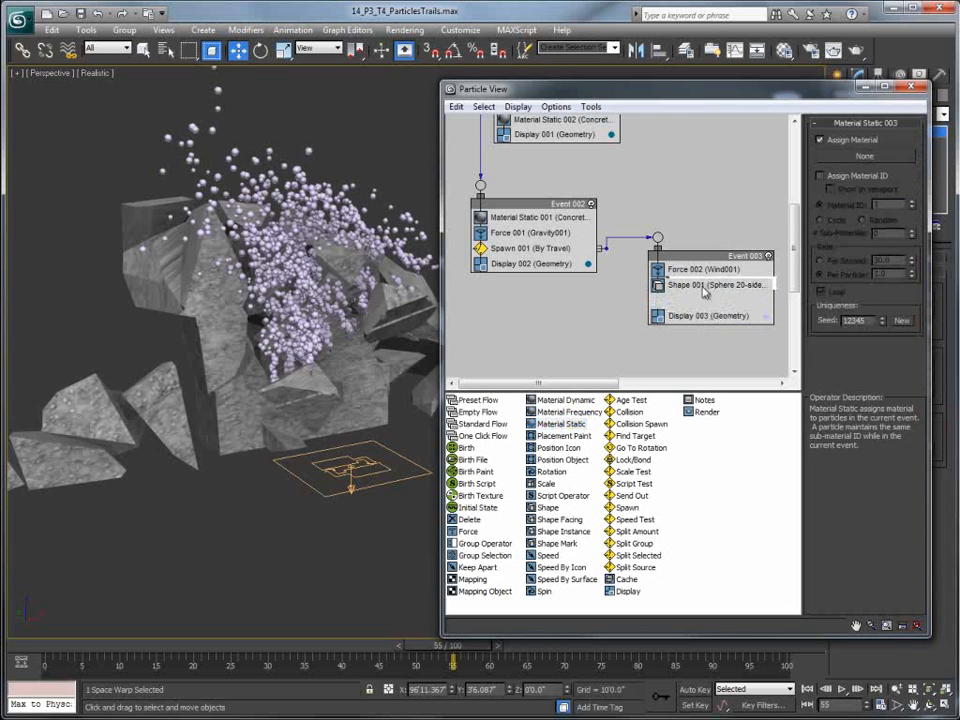
mouse_move(561, 385)
mouse_down()
mouse_move(606, 386)
mouse_move(549, 384)
mouse_up()
drag(712, 94, 409, 101)
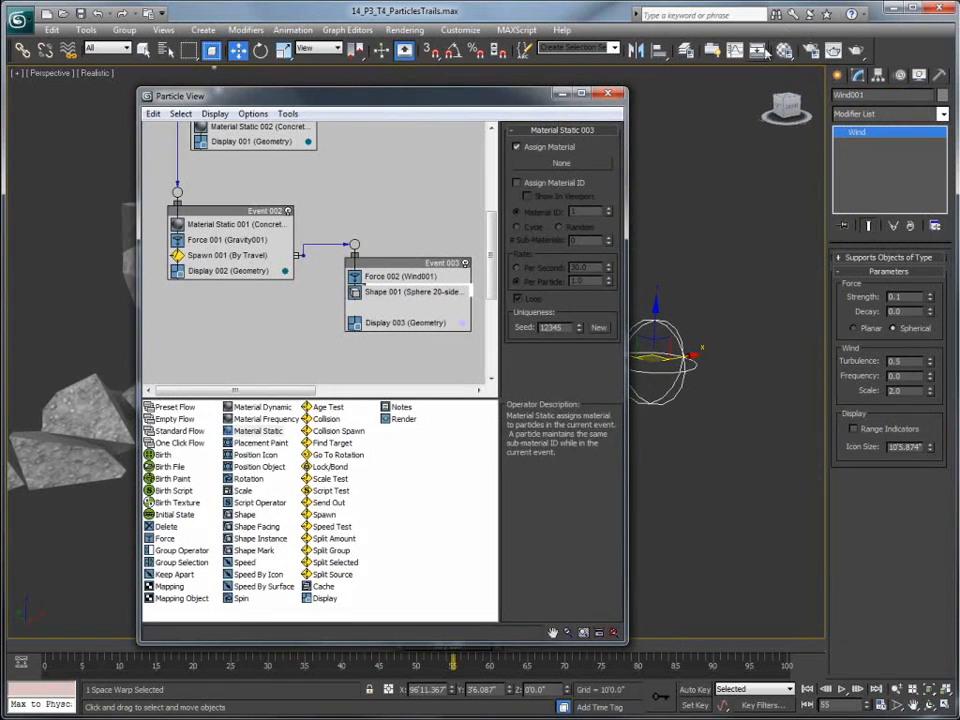
- Open the Material Editor and examine the 01 - Default material's opacity Falloff map and its nested Noise map
key(m)
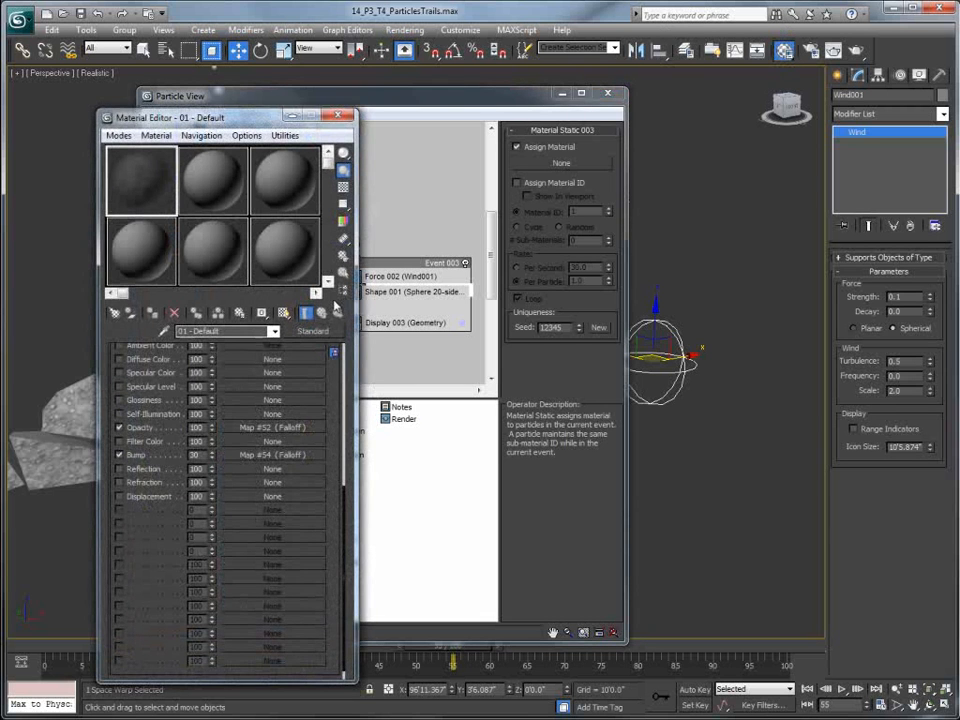
drag(221, 110, 340, 113)
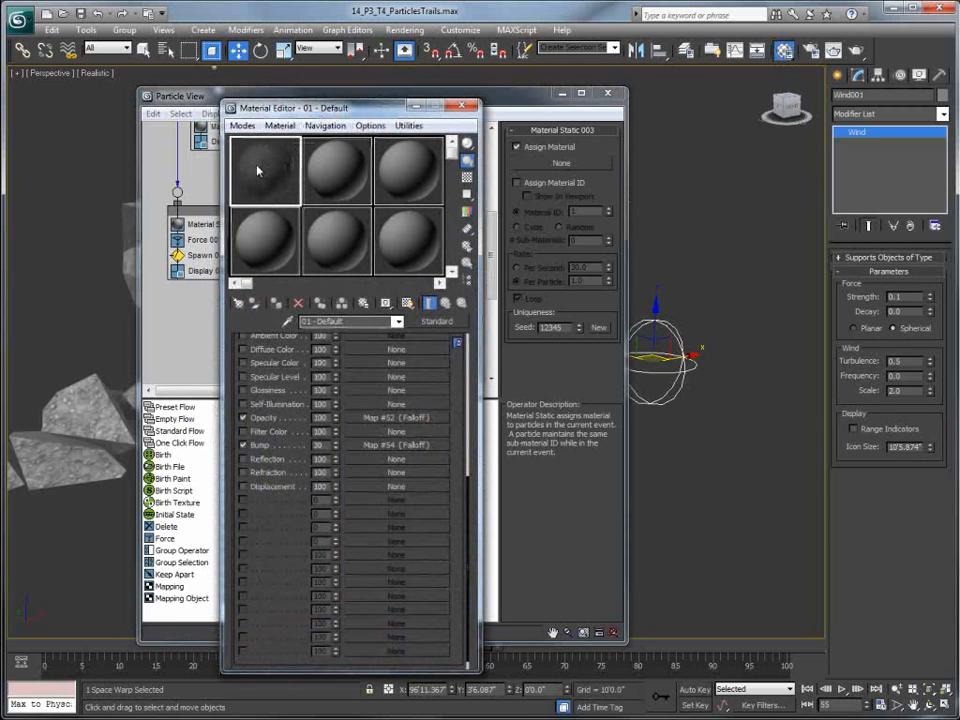
scroll(234, 351, up, 5)
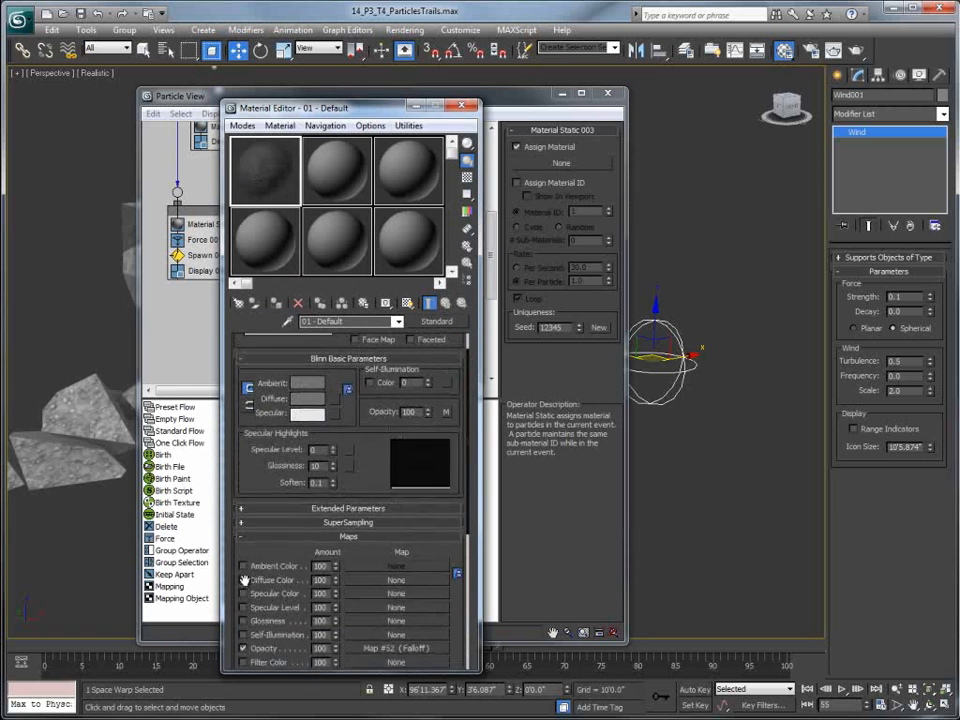
scroll(256, 462, up, 1)
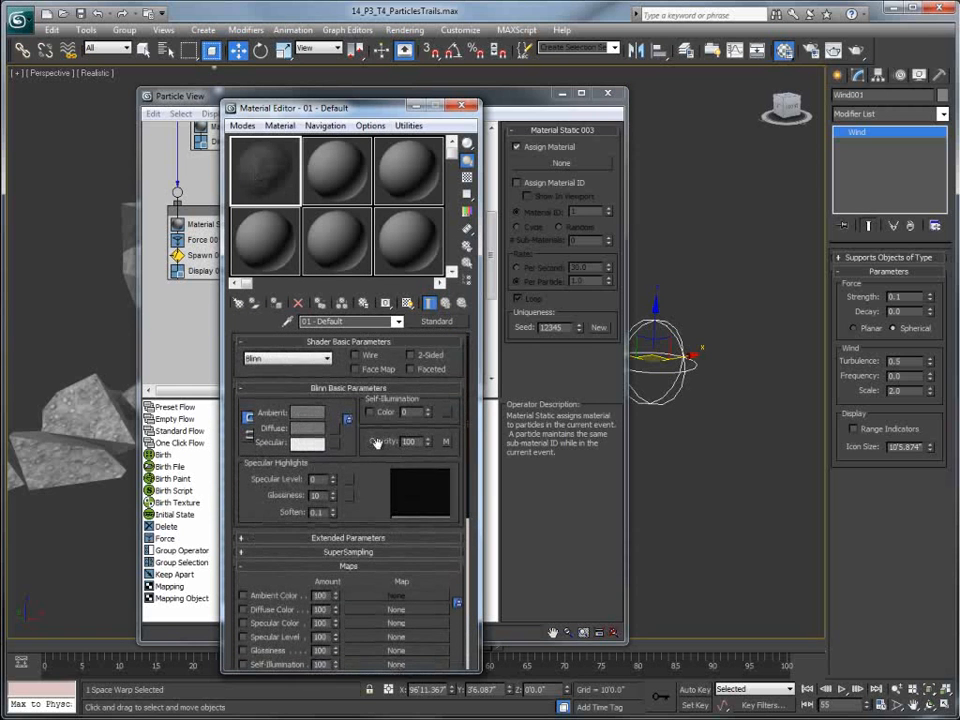
drag(377, 443, 430, 441)
drag(256, 521, 262, 358)
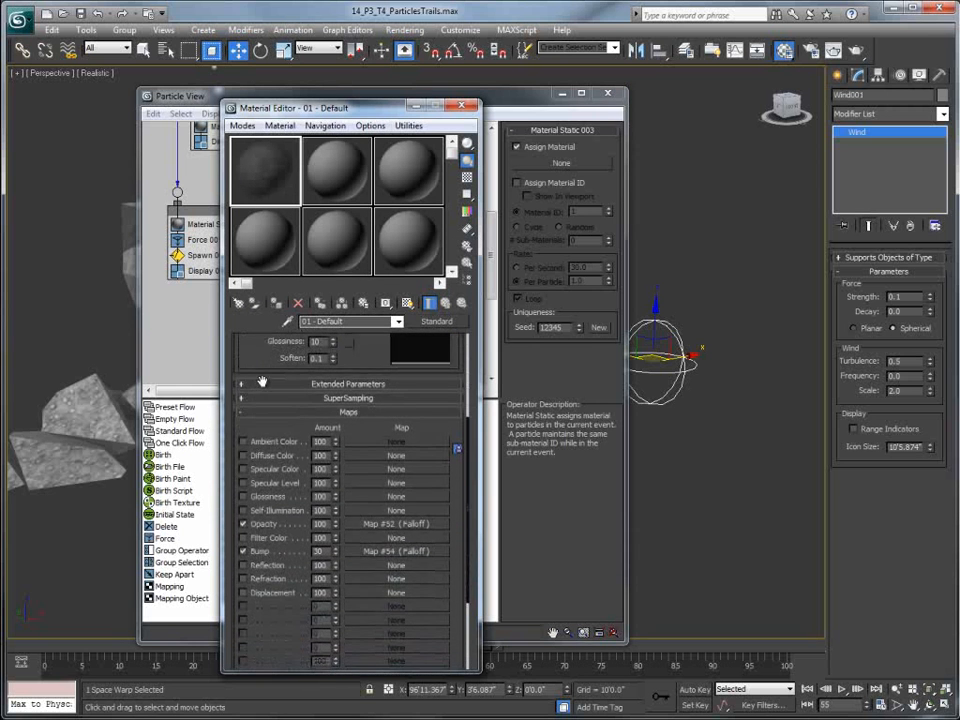
click(435, 525)
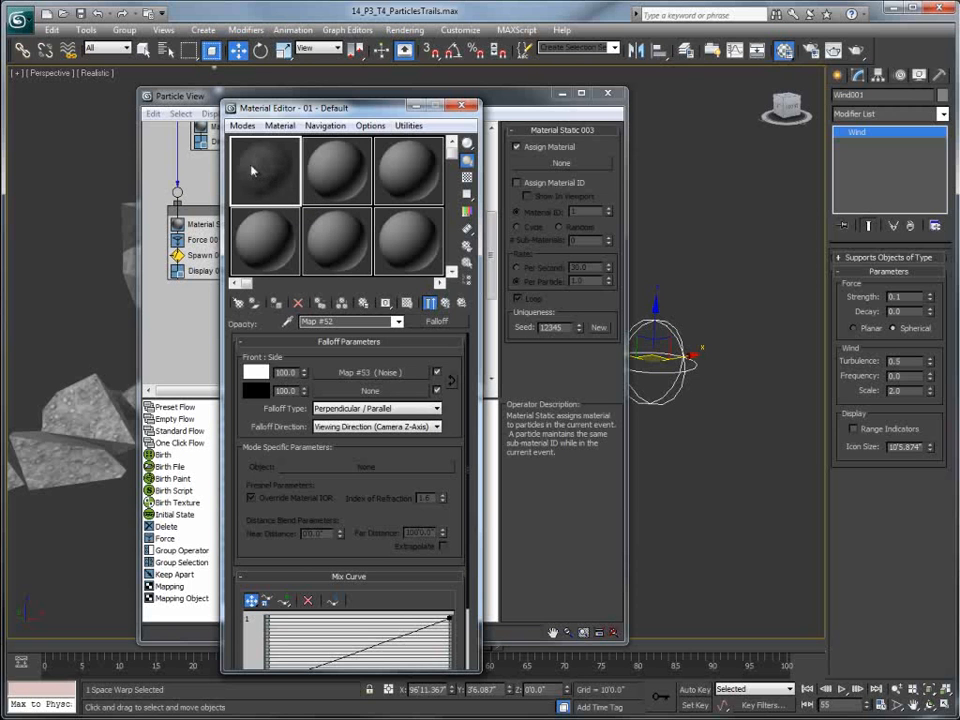
click(356, 372)
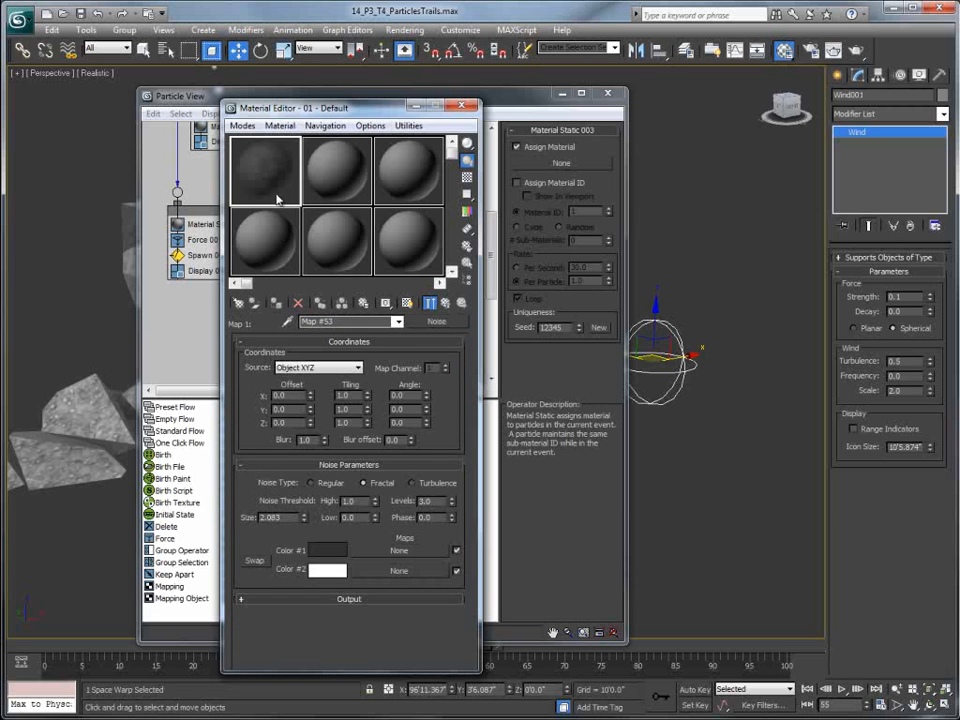
click(466, 106)
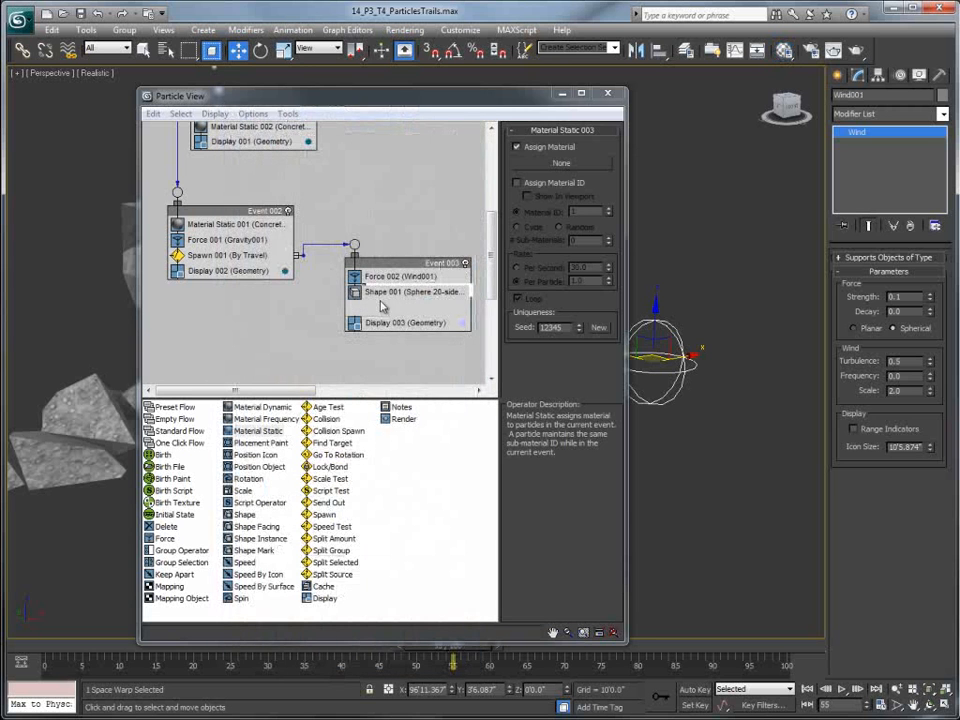
- Assign the 01 - Default material to Material Static 003 as an instance, and place that operator above Shape 001 in Event 003
drag(494, 268, 492, 281)
click(395, 281)
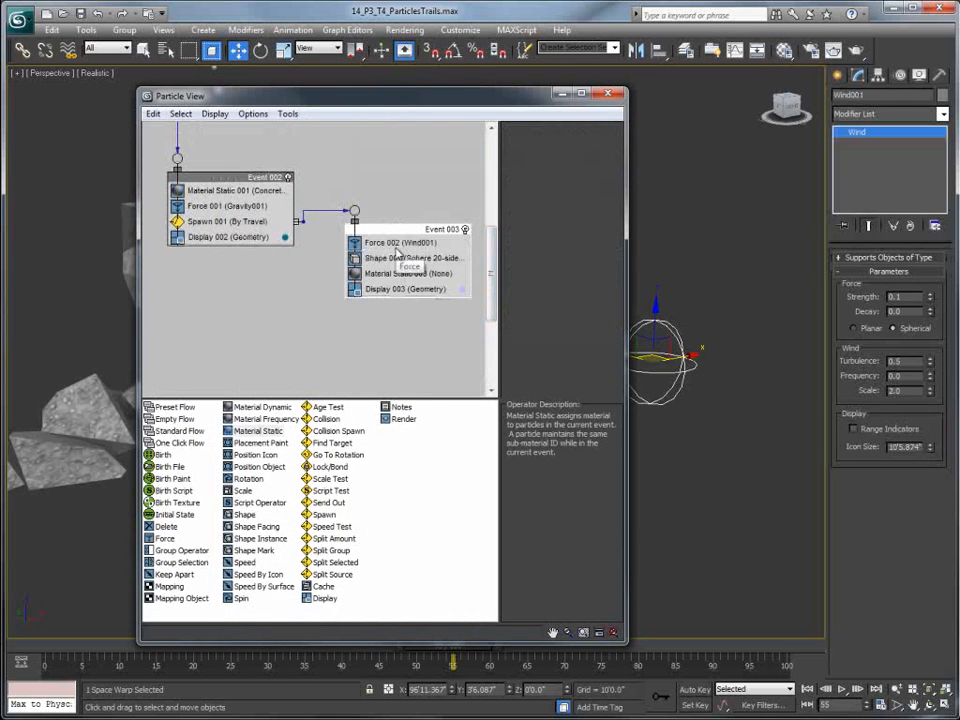
drag(393, 95, 752, 107)
click(767, 285)
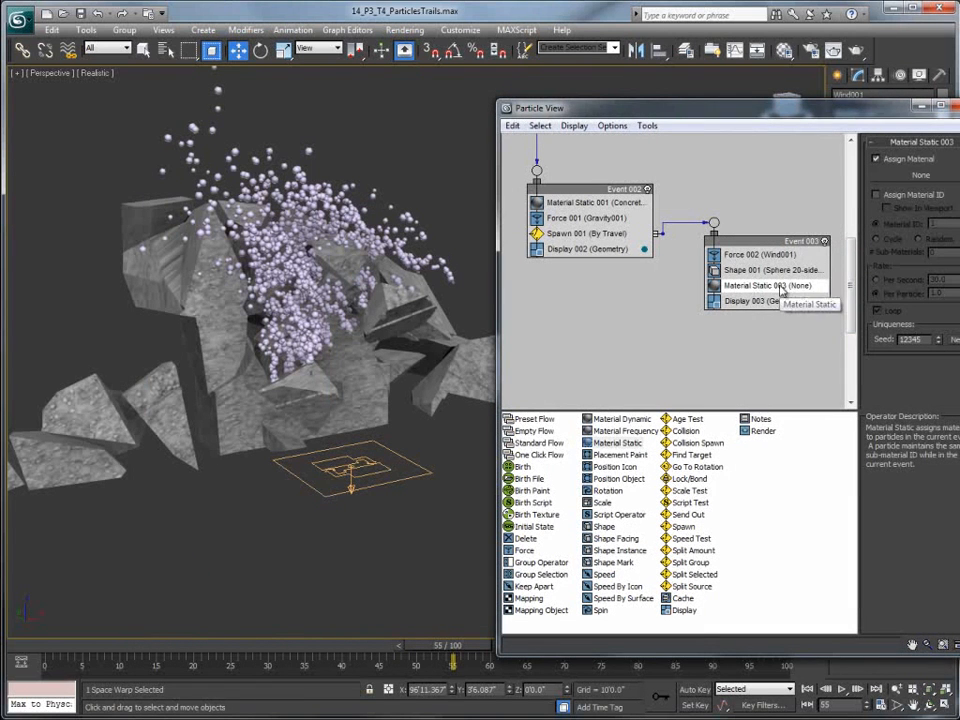
click(782, 48)
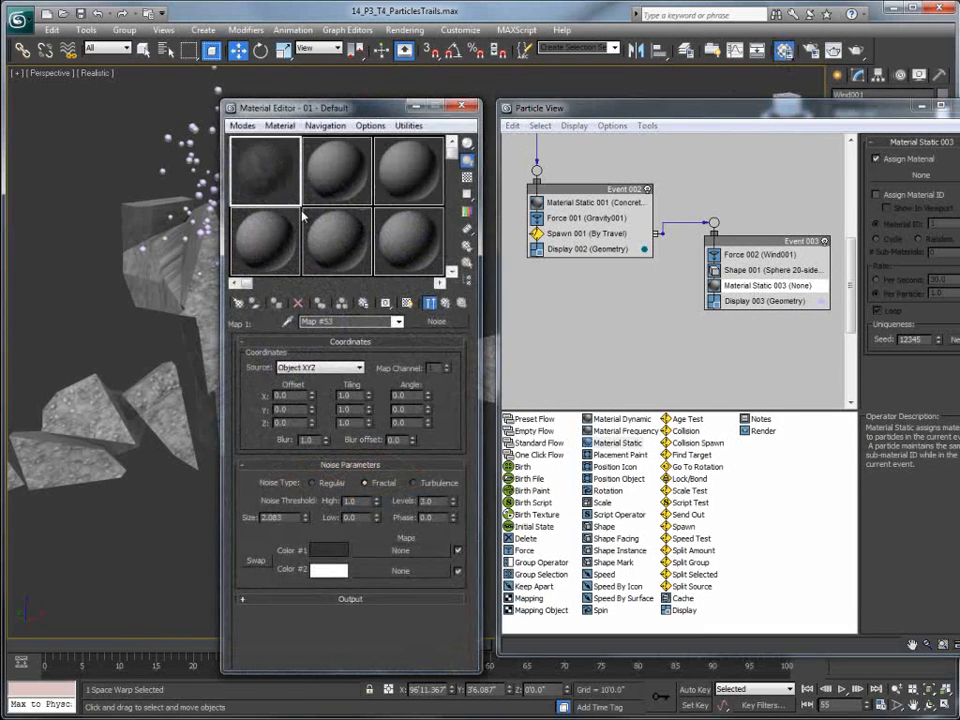
drag(861, 188, 918, 175)
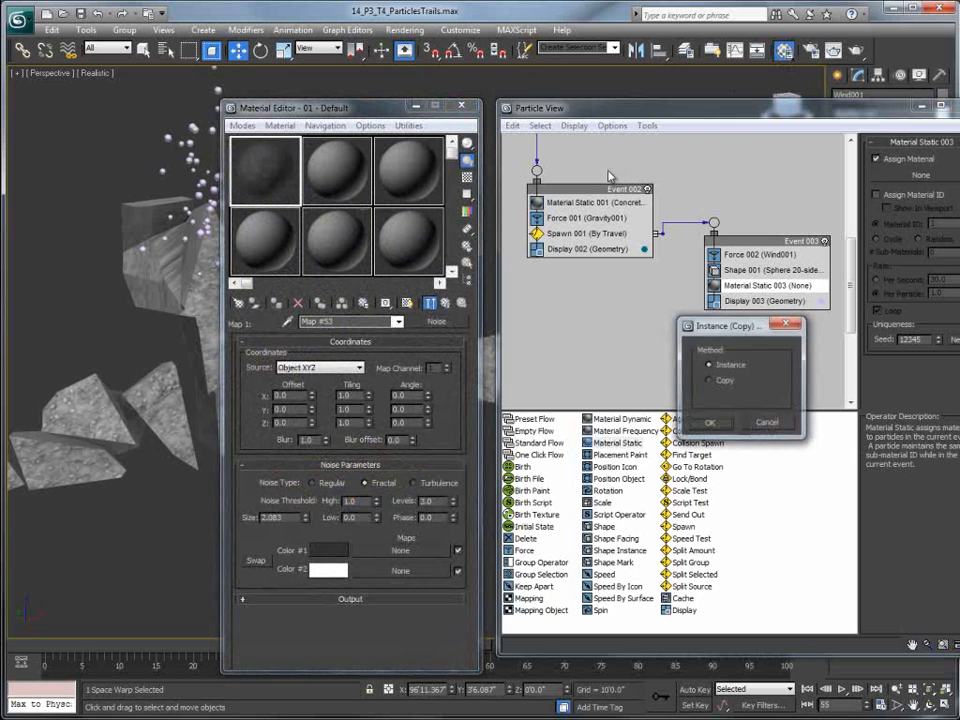
click(709, 423)
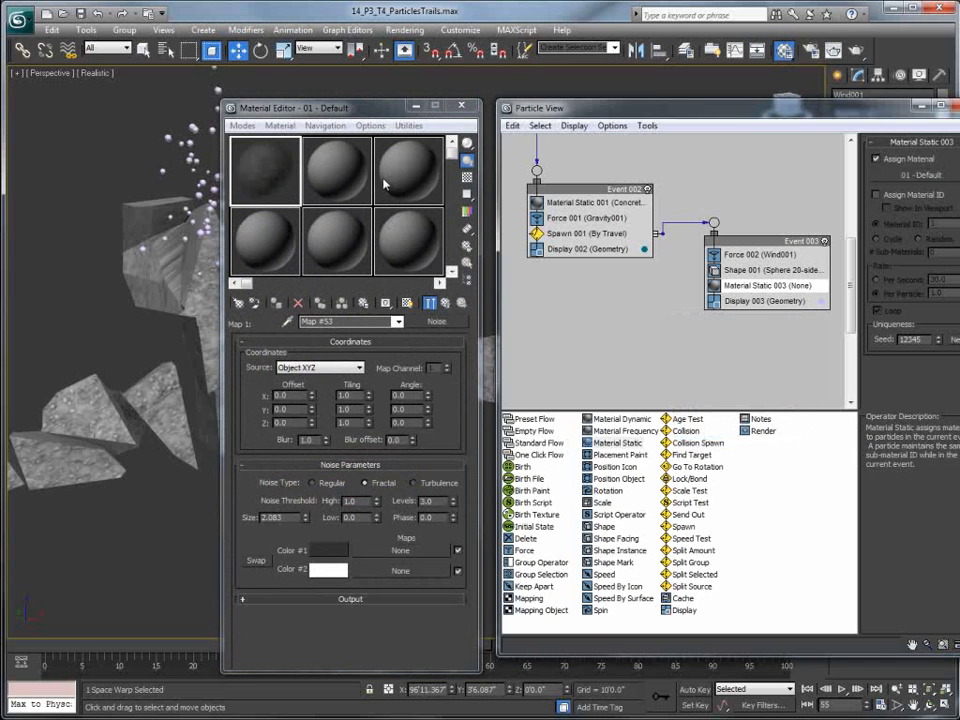
click(461, 105)
drag(757, 286, 755, 268)
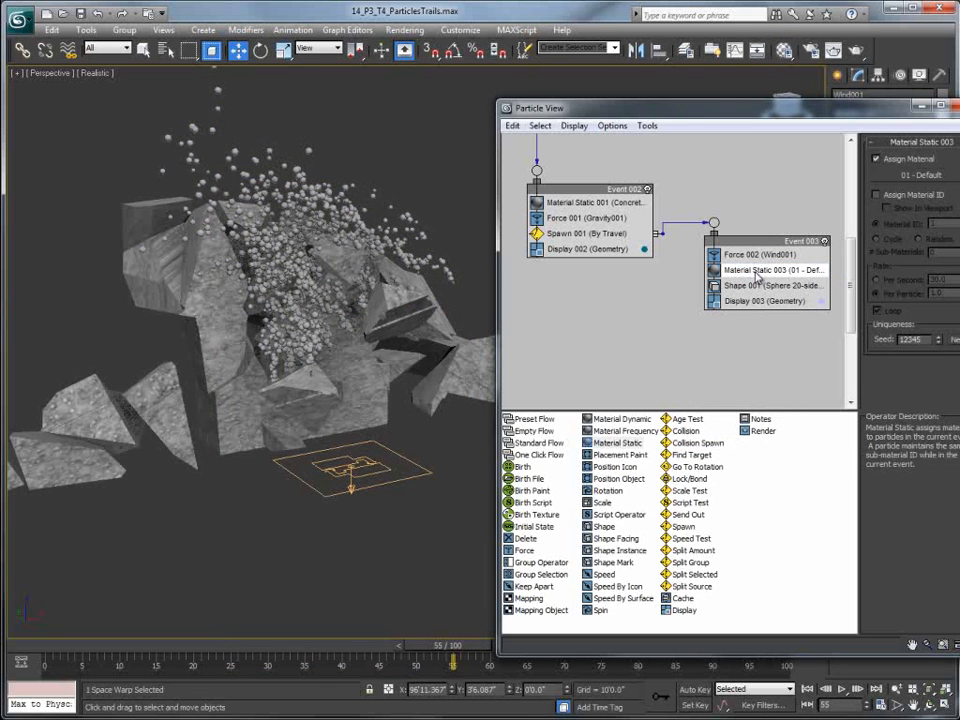
- Close Particle View and scrub onward from frame 55 to review the particle trails with their material
drag(741, 113, 476, 108)
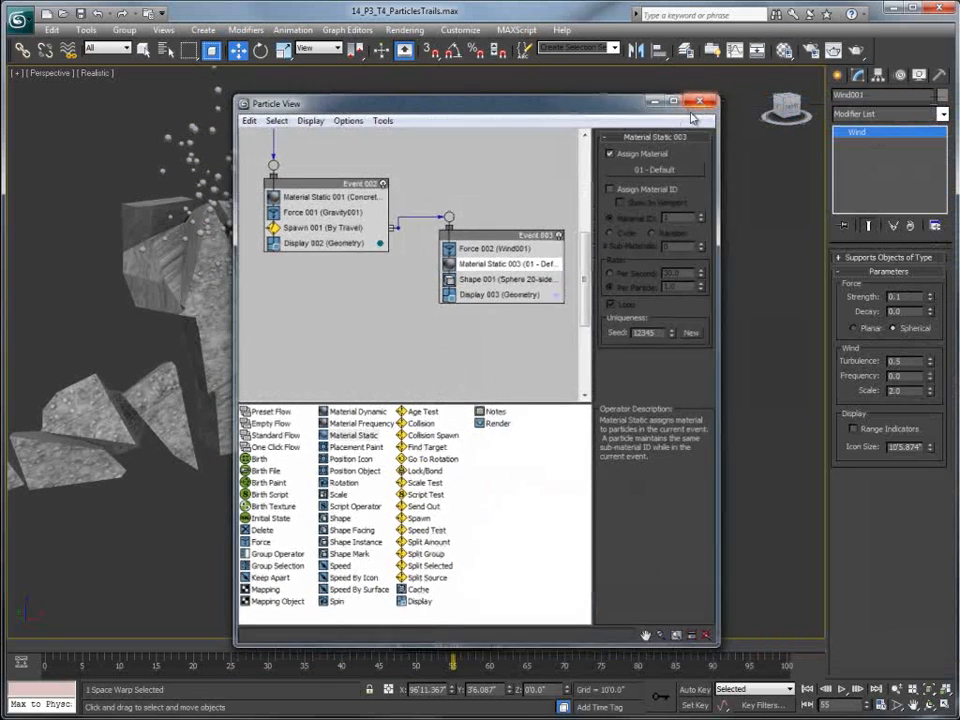
key(6)
mouse_move(451, 652)
mouse_down()
mouse_move(150, 648)
mouse_move(352, 632)
mouse_move(531, 636)
mouse_up()
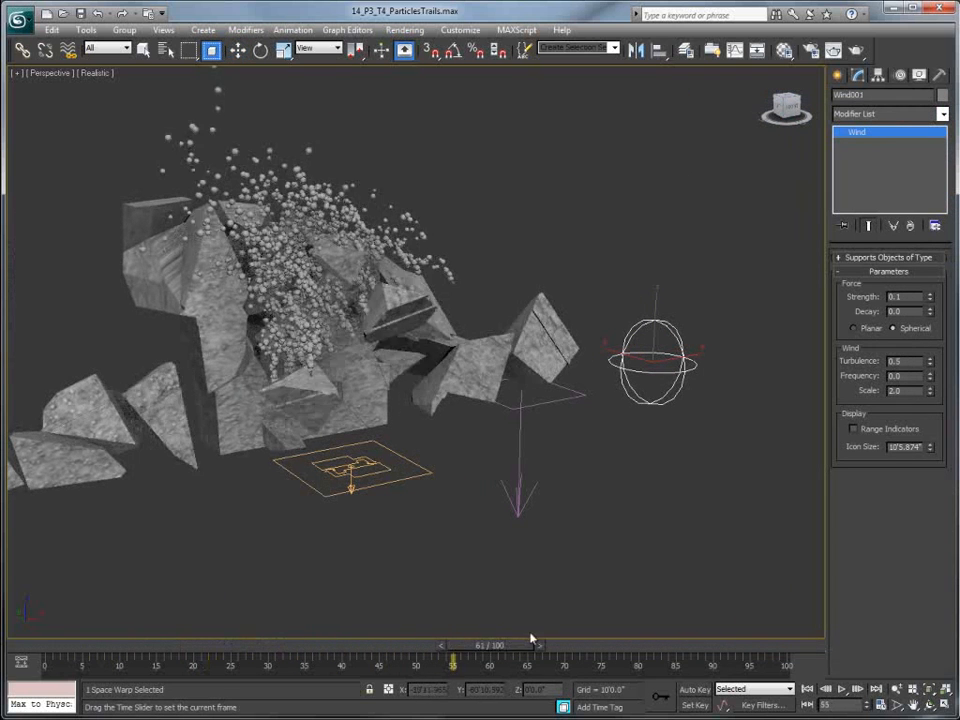
key(w)
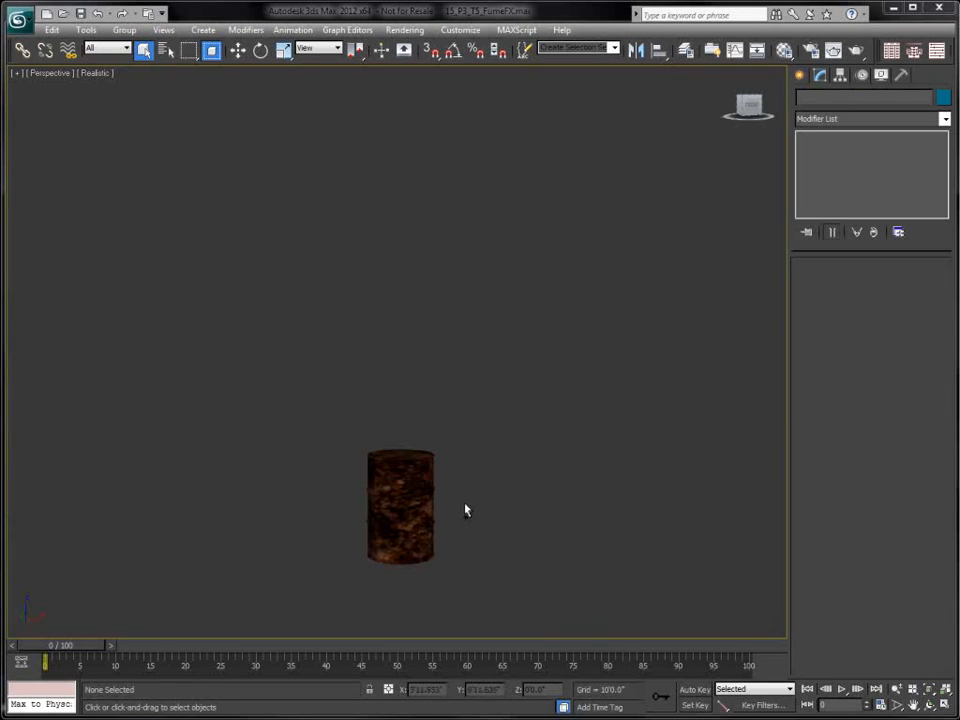
- Create a FumeFX container around the barrel, about 56'8" wide, 35'6" long and 30'2" high
scroll(471, 517, down, 4)
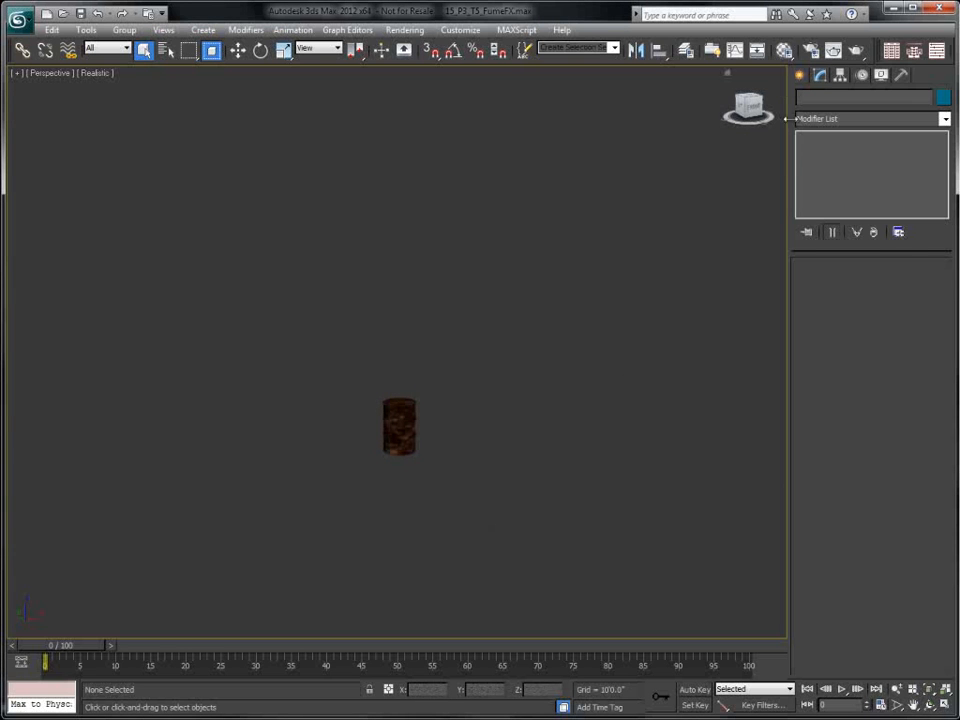
click(803, 75)
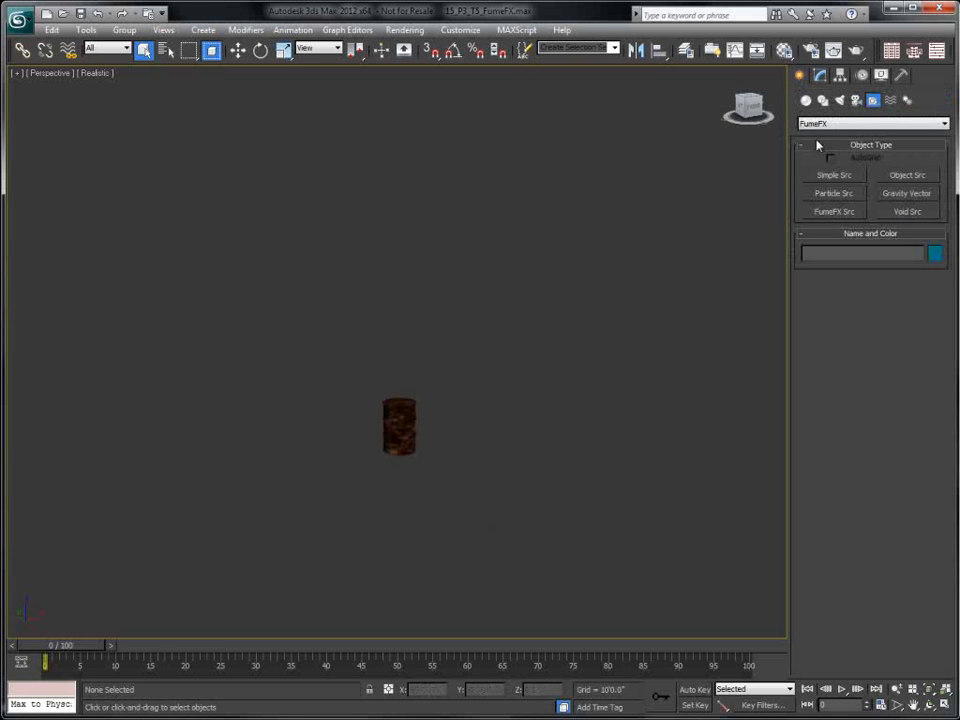
click(807, 101)
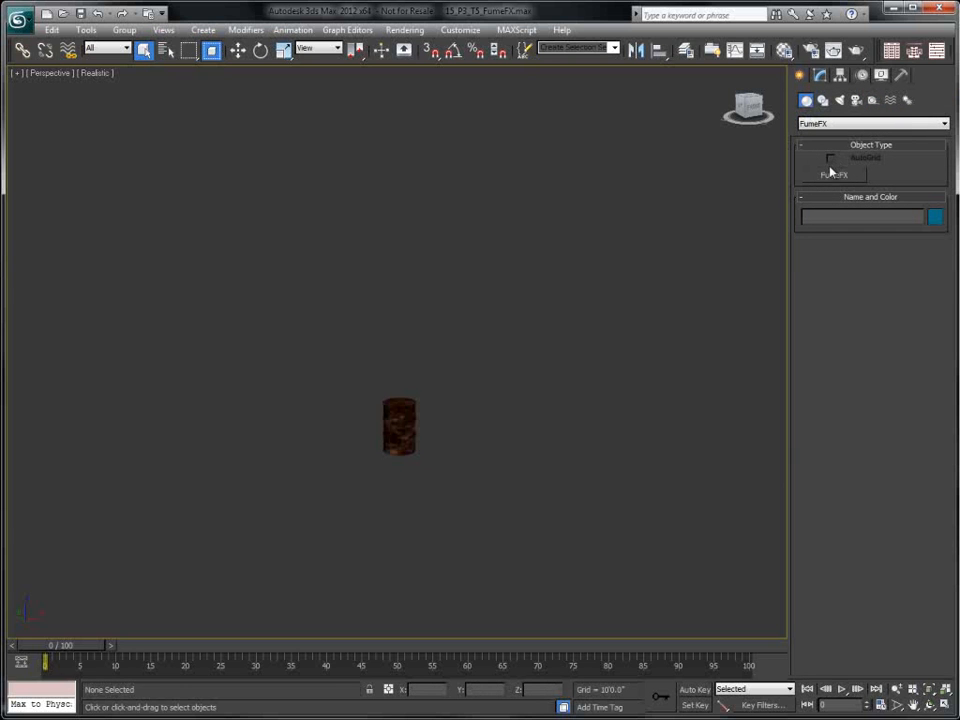
click(828, 125)
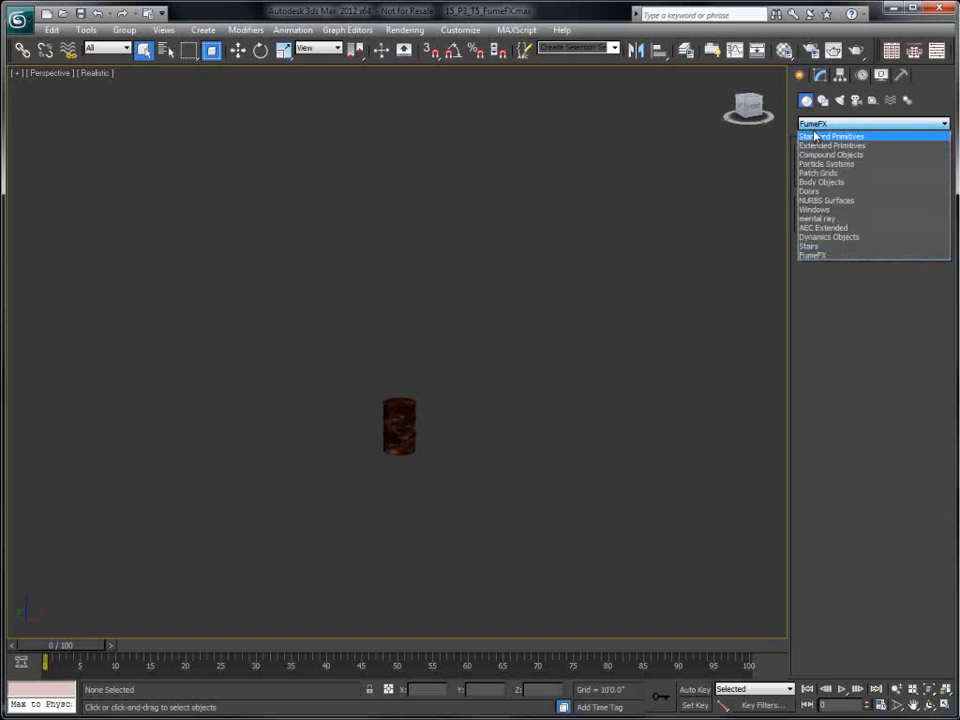
click(820, 254)
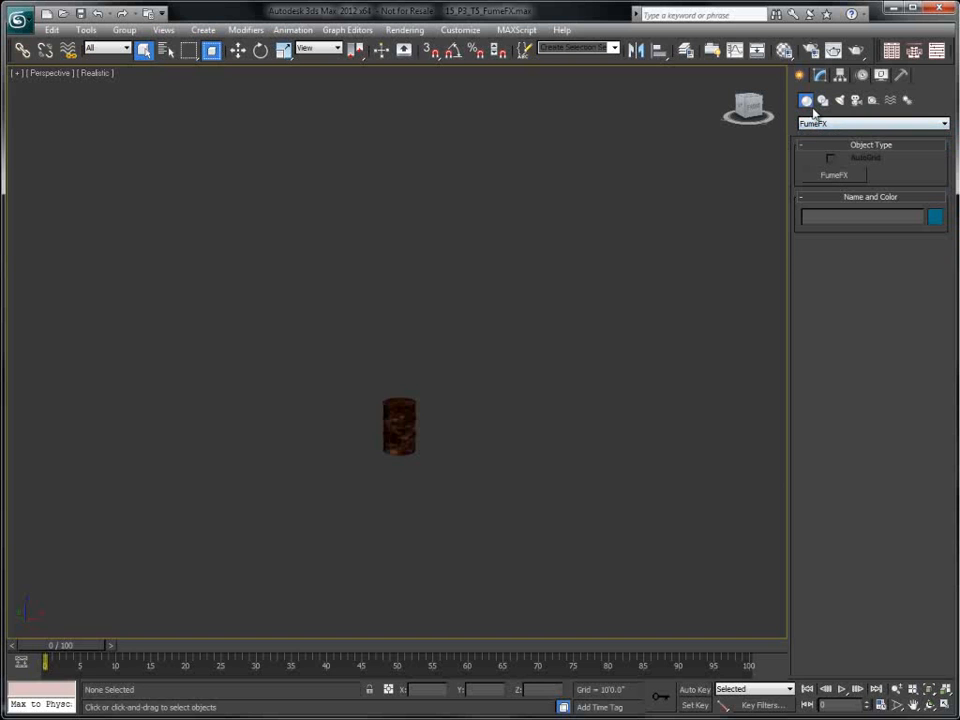
click(835, 176)
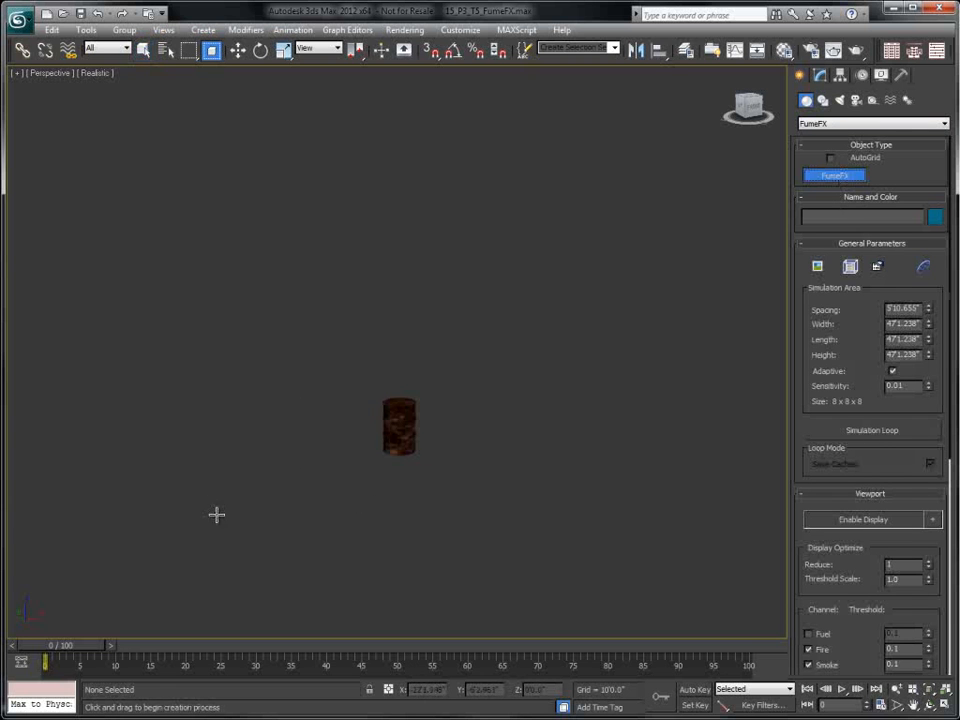
drag(40, 484, 774, 489)
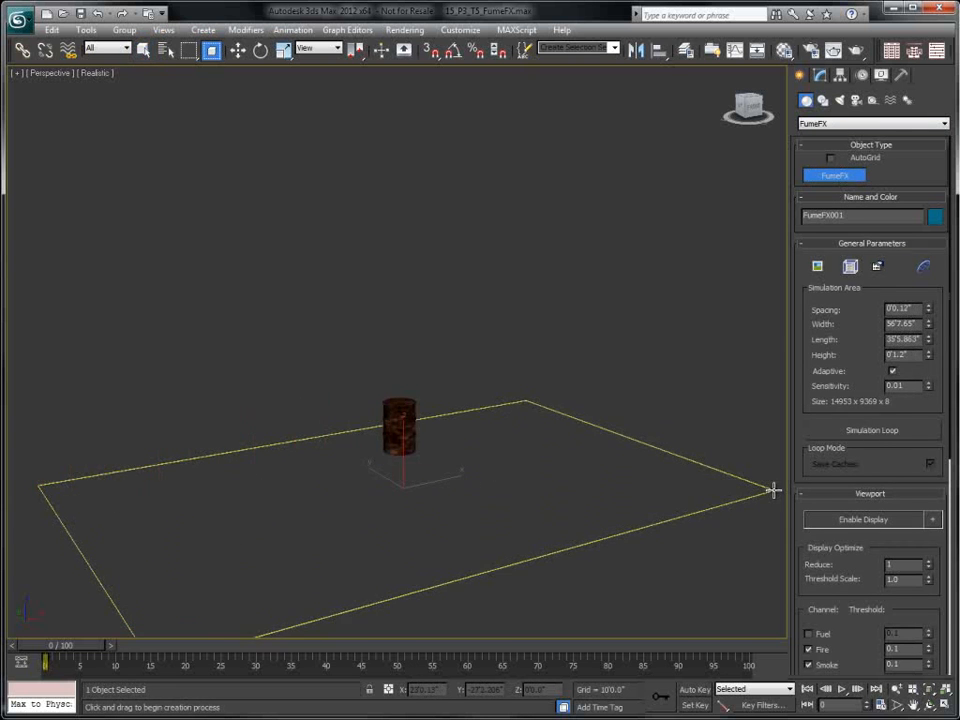
click(621, 246)
alt+middle_drag(604, 300, 501, 333)
key(z)
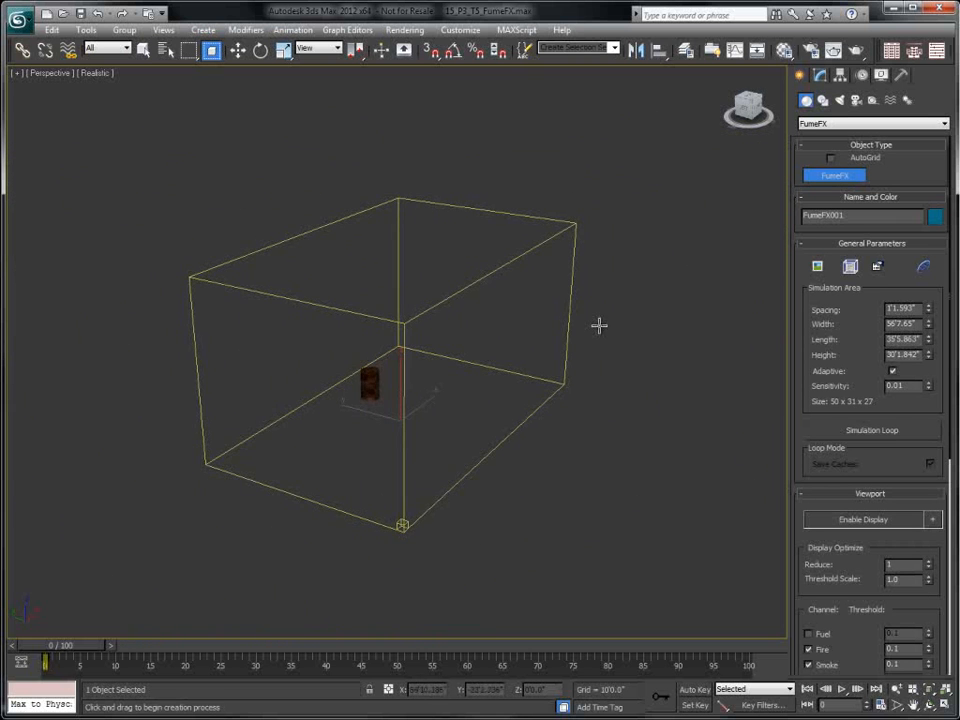
- End container creation and move the FumeFX container so the barrel sits near the centre of its base
right_click(606, 370)
right_click(432, 434)
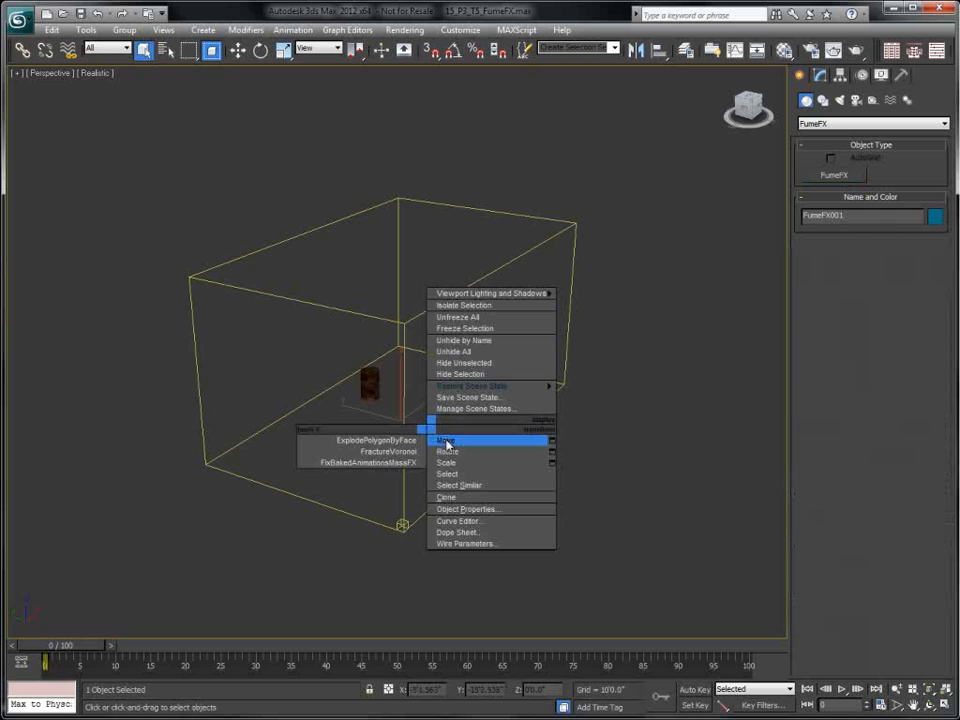
click(455, 443)
middle_drag(373, 410, 312, 404)
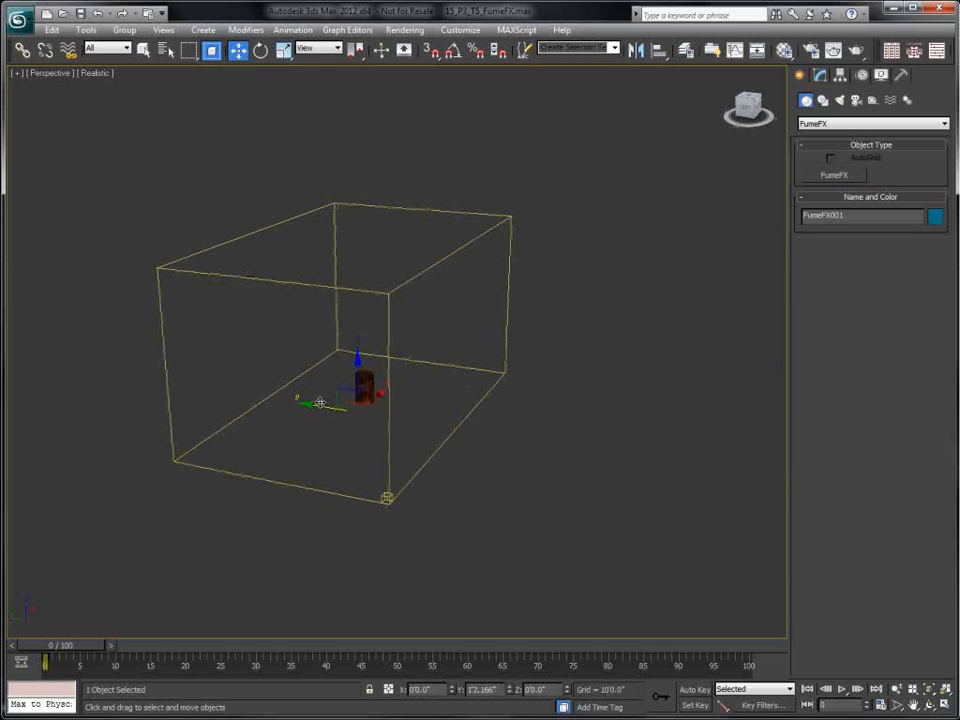
- Scrub through frame 26 to frame 55 to check the barrel's flying fragments against the container's bounds from several angles
drag(108, 645, 275, 648)
key(w)
alt+middle_drag(300, 560, 281, 437)
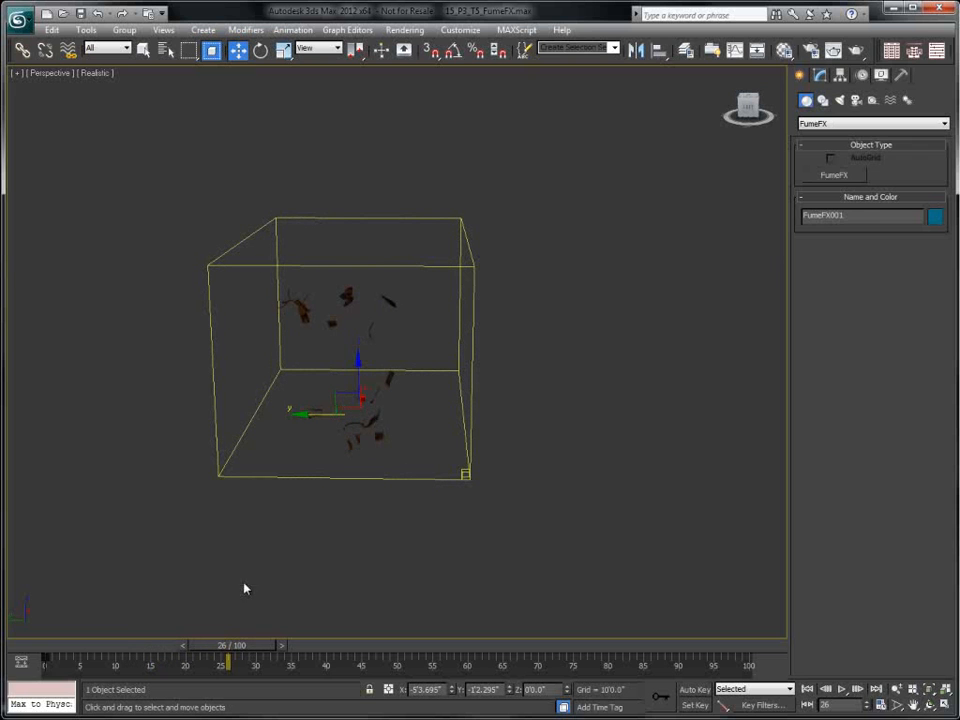
drag(247, 652, 432, 647)
alt+middle_drag(364, 467, 407, 418)
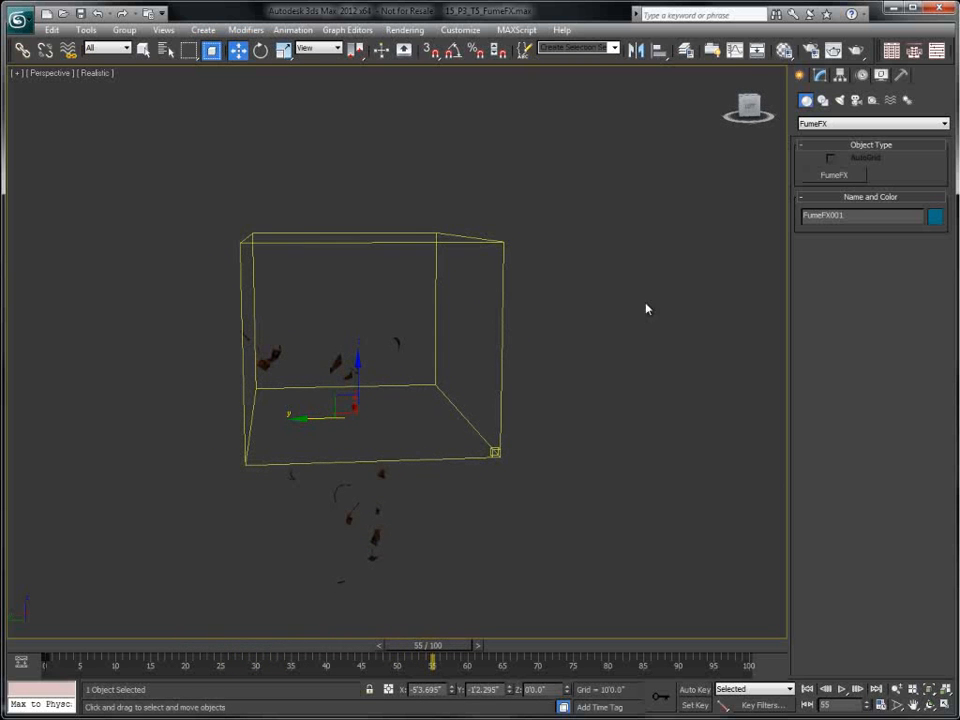
- Enlarge the FumeFX container to a width of 81'6.424", a length of 45'10.726" and a height of 38'3.539"
click(820, 75)
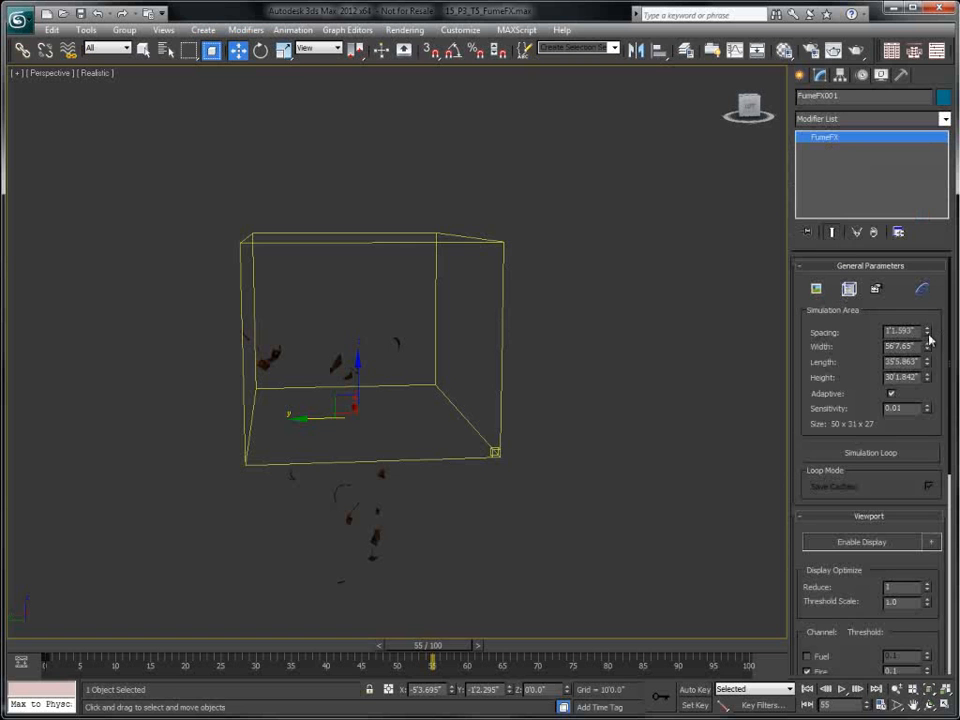
mouse_move(928, 346)
mouse_down()
mouse_move(926, 378)
mouse_move(926, 370)
mouse_up()
alt+middle_drag(390, 330, 253, 326)
drag(928, 366, 928, 338)
alt+middle_drag(634, 347, 626, 354)
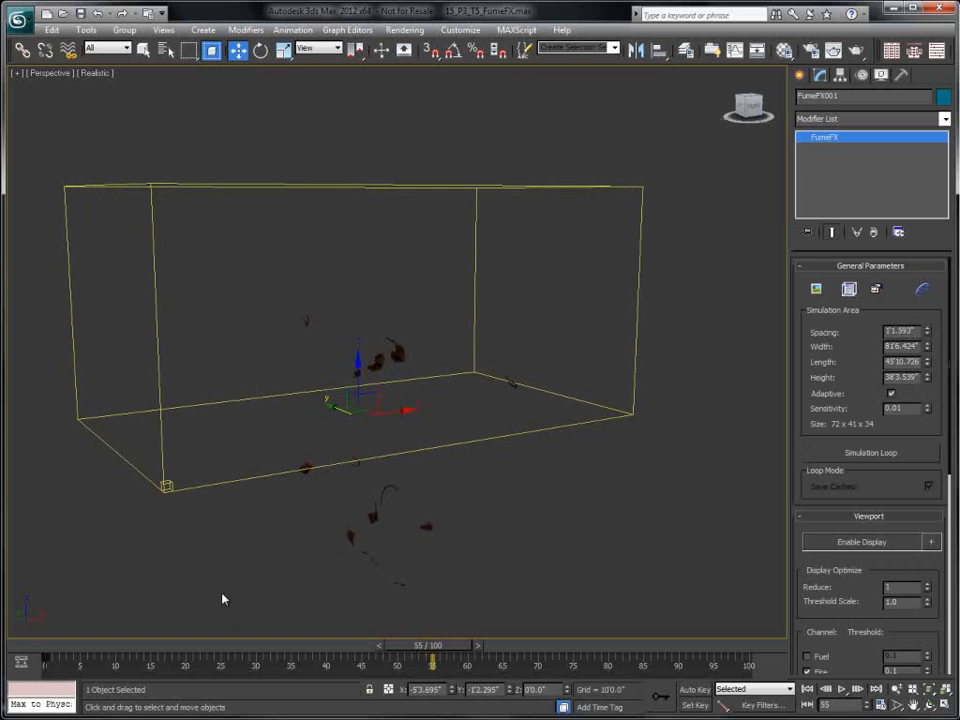
- Return to frame 0 and create a spherical FumeFX Simple Source about 4'9.911" in diameter inside the container
drag(414, 645, 64, 575)
alt+middle_drag(232, 376, 210, 405)
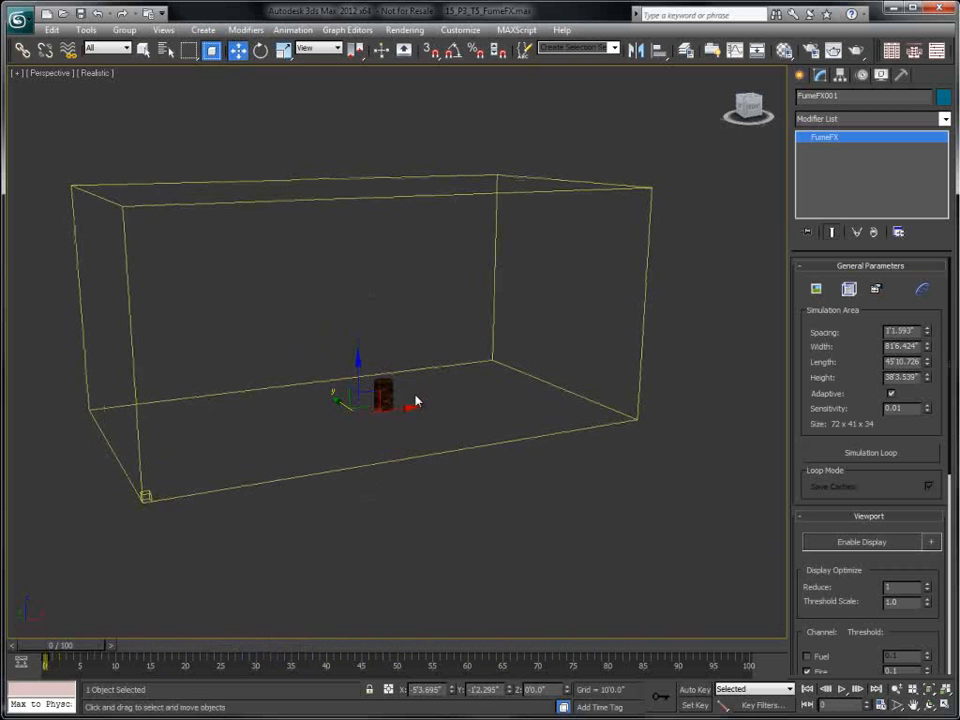
alt+middle_drag(389, 372, 421, 265)
alt+middle_drag(323, 372, 313, 392)
scroll(395, 425, up, 2)
mouse_move(391, 417)
alt+middle_down()
mouse_move(377, 414)
mouse_move(405, 411)
alt+middle_up()
click(800, 76)
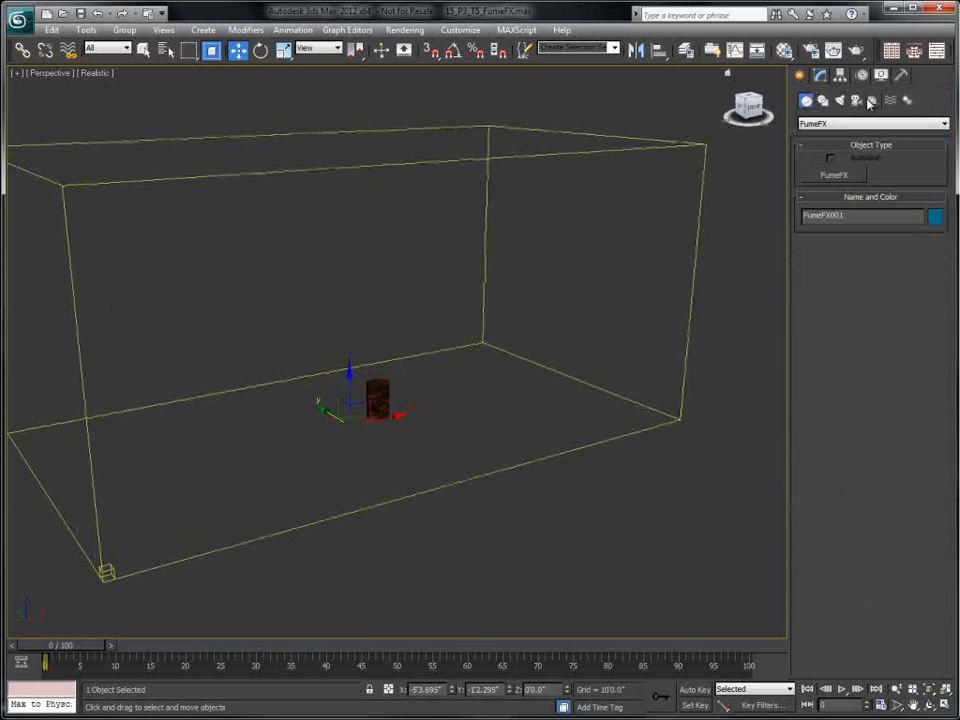
click(873, 100)
click(849, 124)
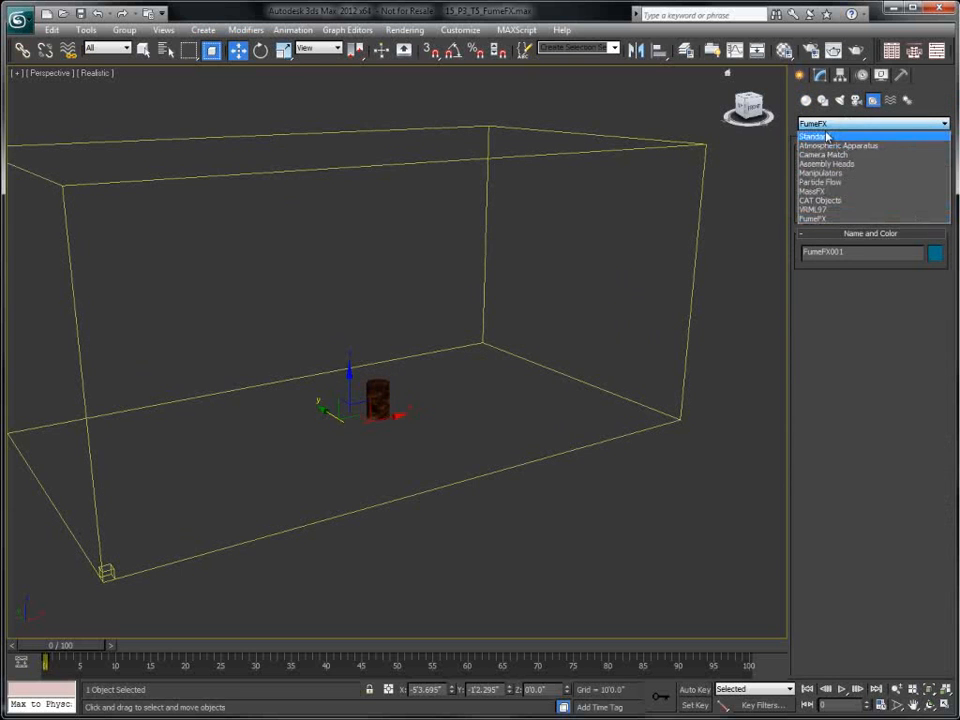
click(821, 205)
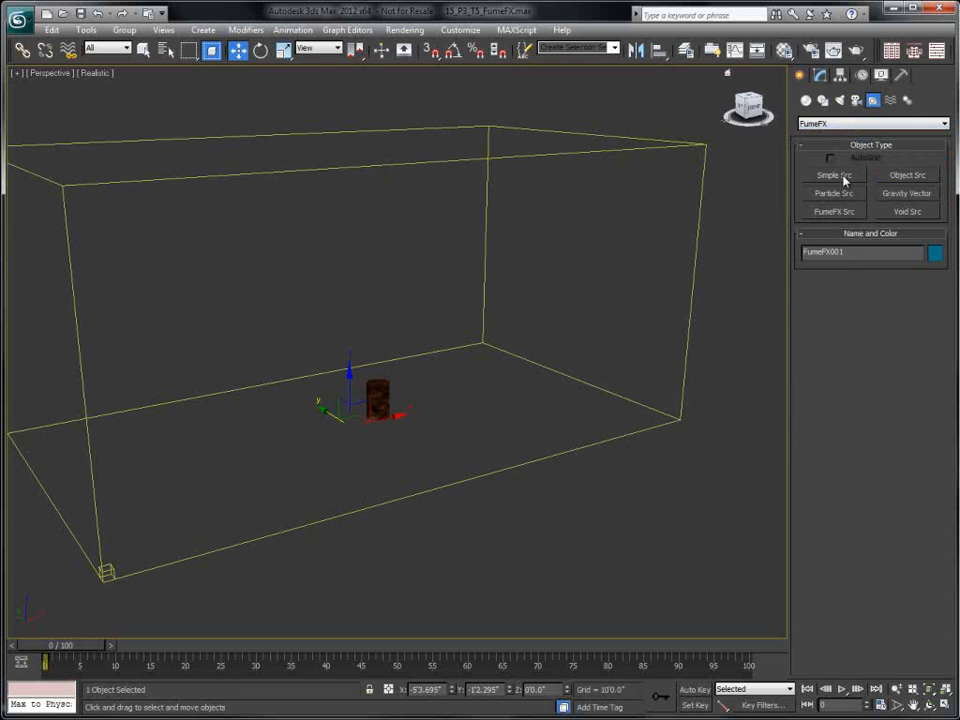
click(850, 178)
click(504, 387)
mouse_move(505, 384)
mouse_down()
mouse_move(519, 345)
mouse_move(499, 390)
mouse_up()
- Zero the simple source's X, Y and Z position, and raise it to about Z 2'4.973" at the barrel's mid-height
right_click(239, 53)
right_click(656, 544)
right_click(656, 562)
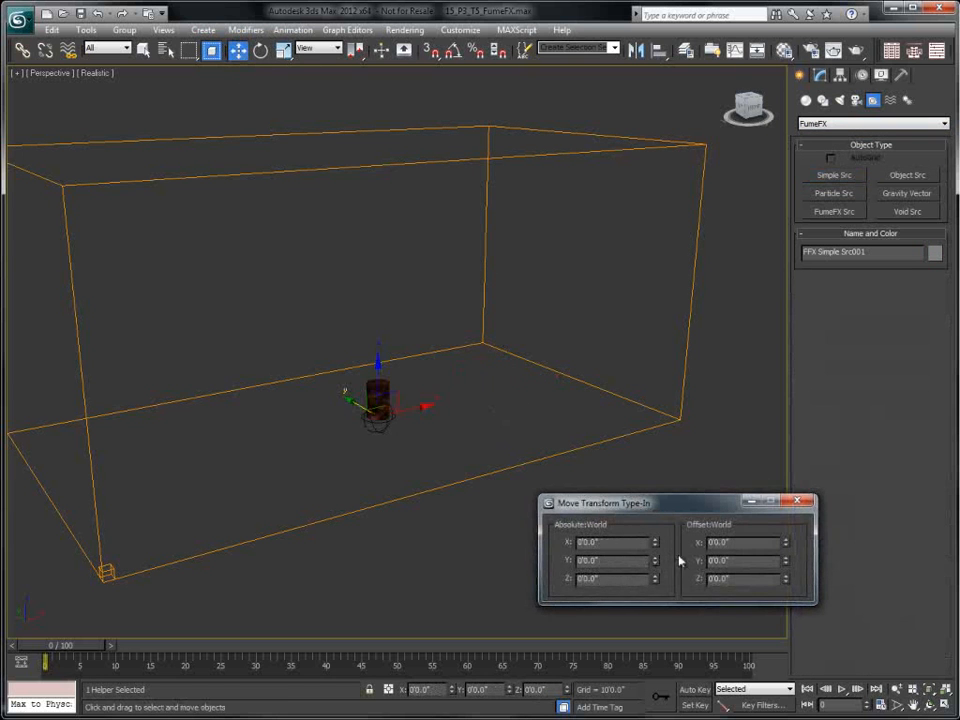
click(797, 501)
scroll(492, 380, up, 8)
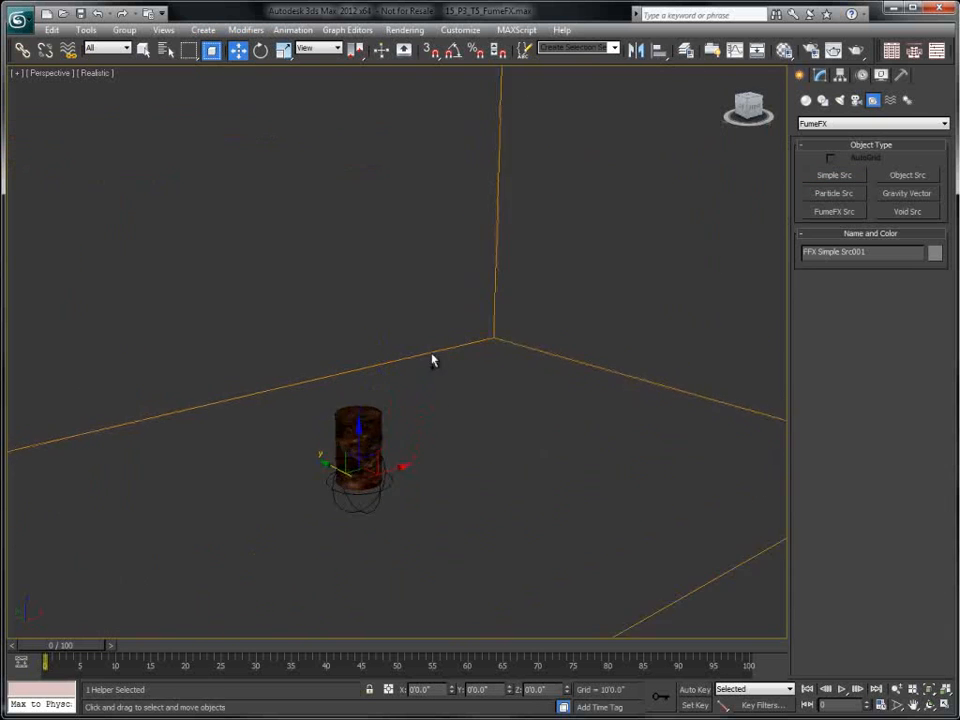
drag(332, 512, 336, 464)
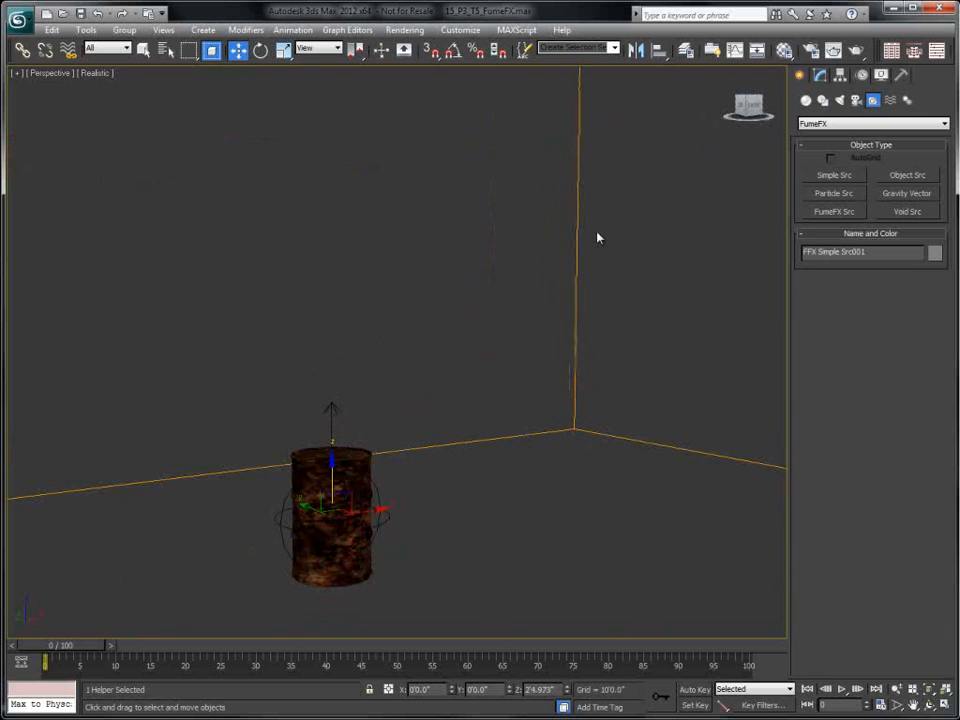
- Reduce the simple source's diameter to 3'6.275" so it fits inside the barrel
click(819, 75)
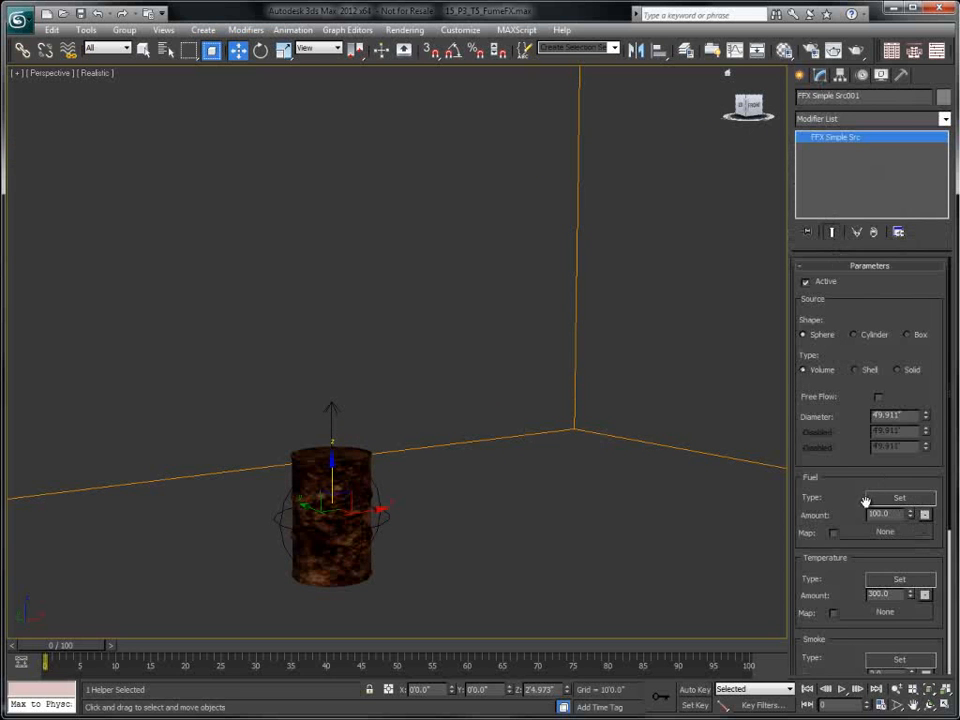
drag(926, 418, 927, 432)
alt+middle_drag(574, 424, 476, 343)
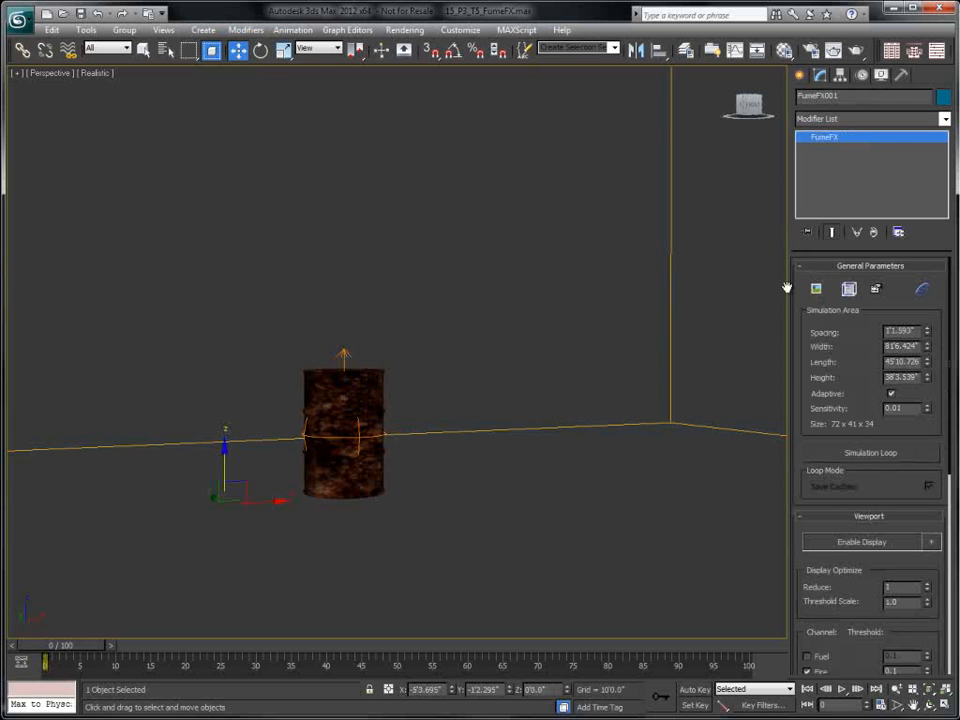
- Open the FumeFX container's output preview and its simulation settings window, and place both clear of the barrel
click(816, 288)
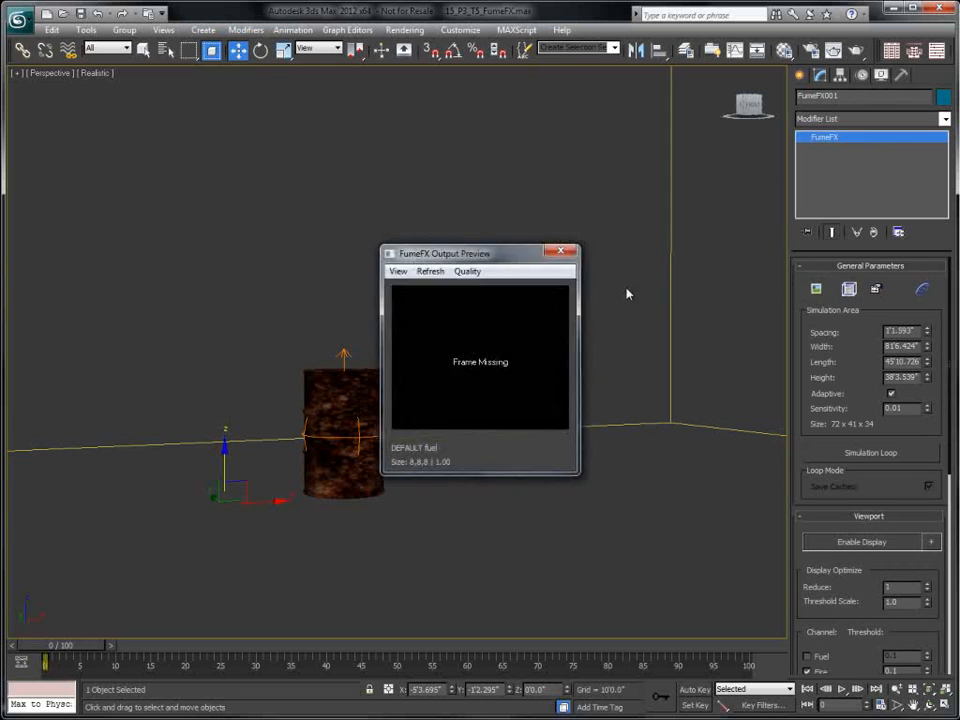
drag(476, 253, 644, 124)
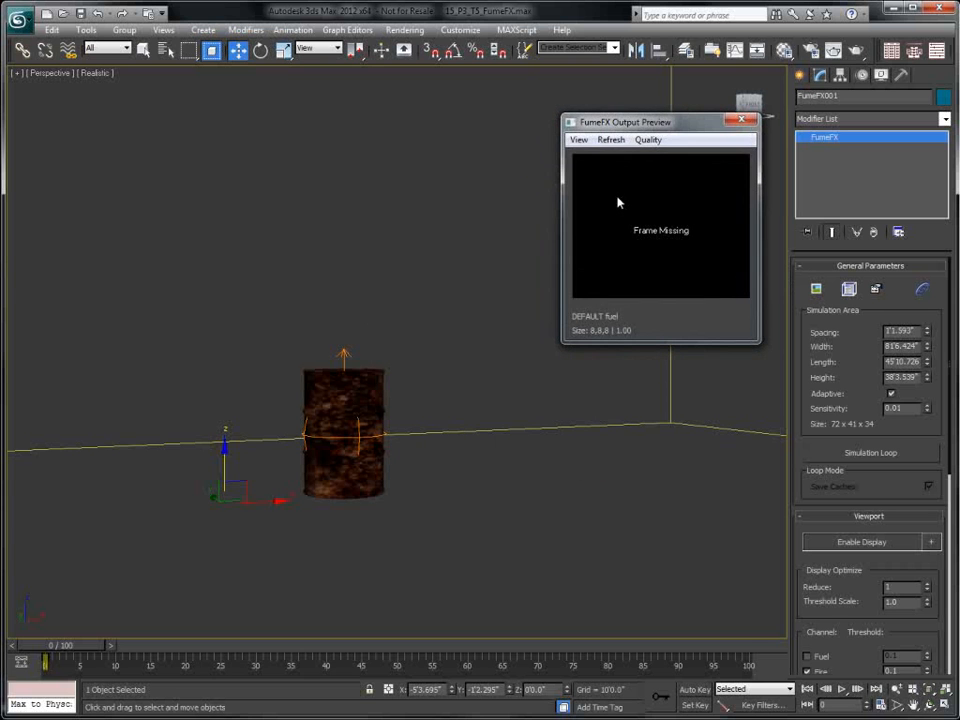
click(849, 288)
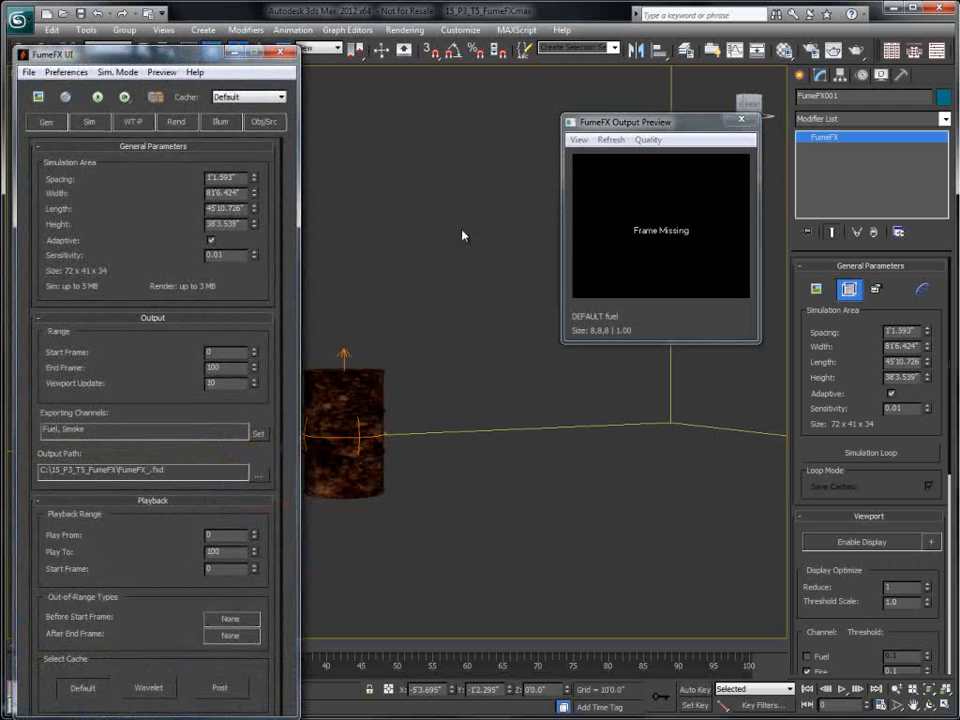
middle_drag(420, 208, 467, 212)
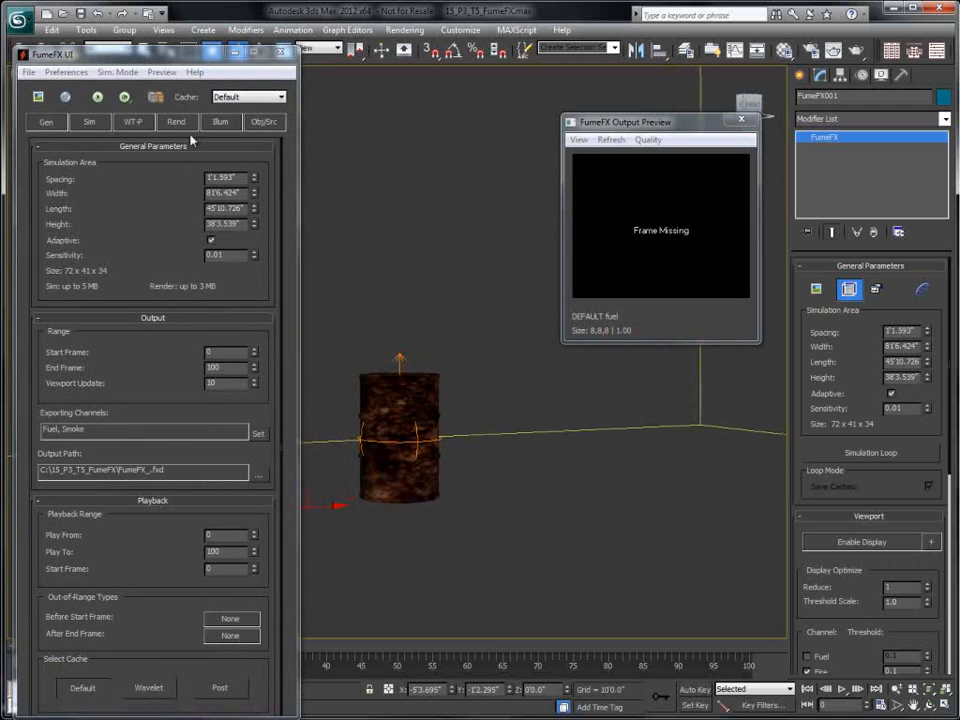
drag(159, 60, 155, 40)
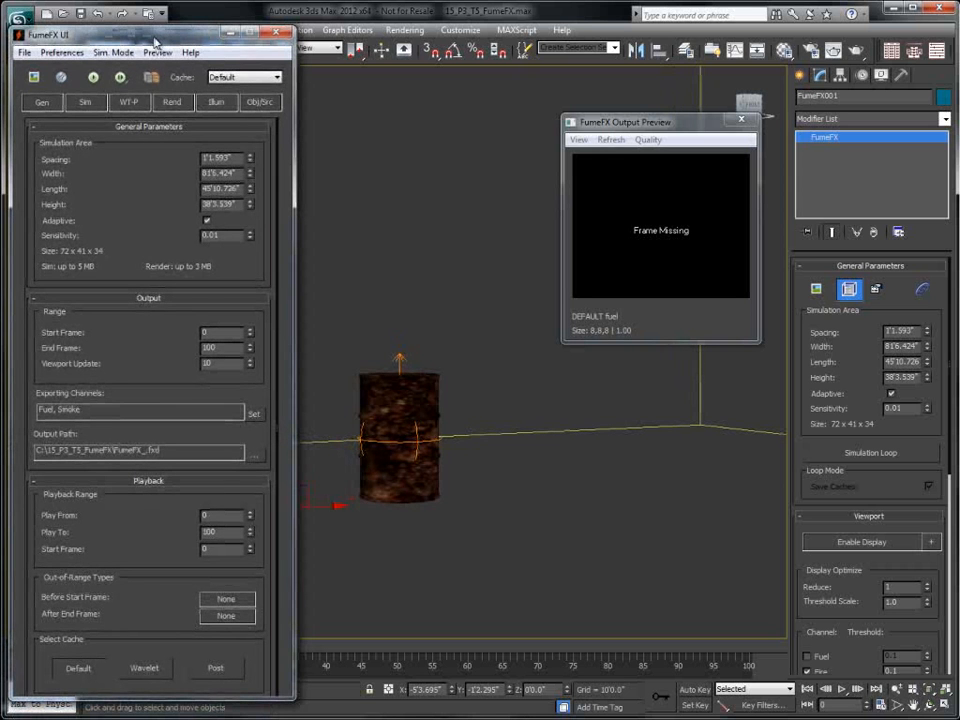
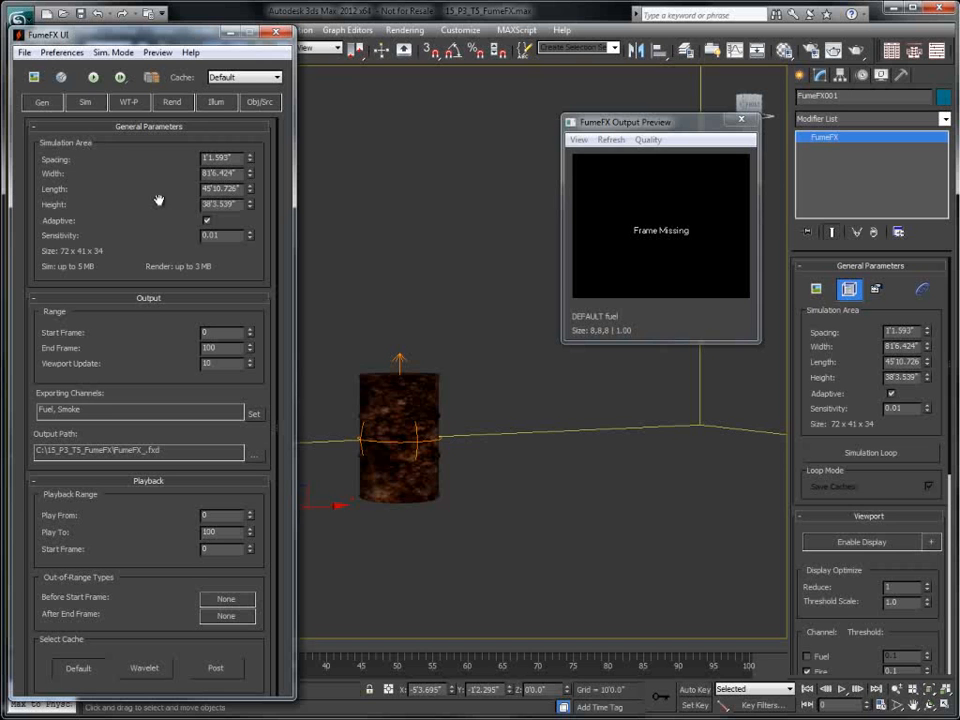
- Add FFX Simple Src001 to the container's simulation sources and review its source parameters
click(264, 103)
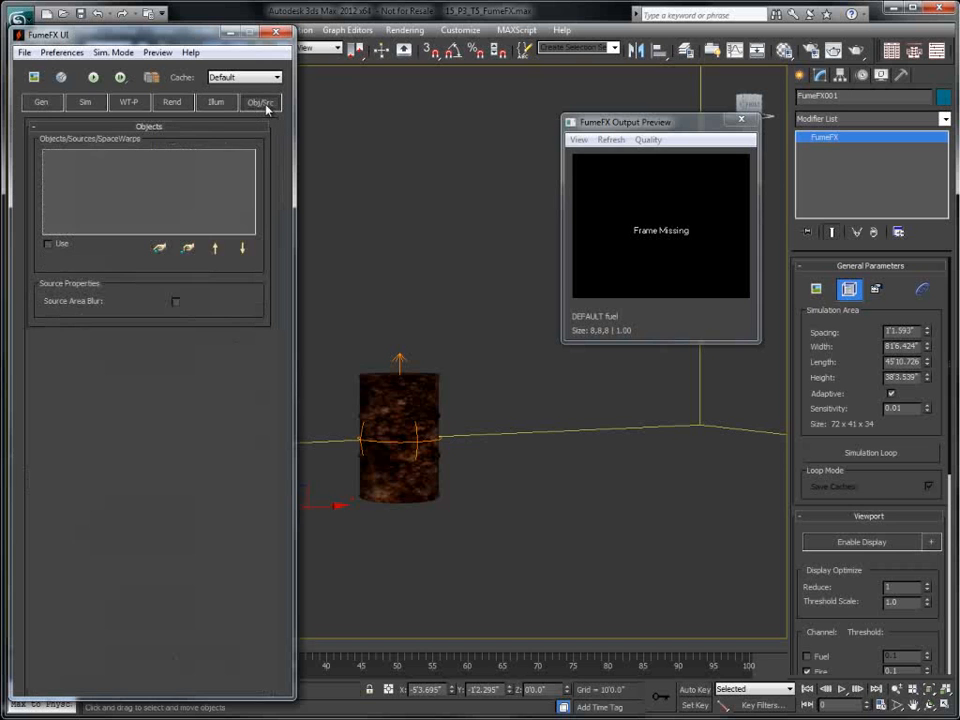
click(158, 247)
click(397, 364)
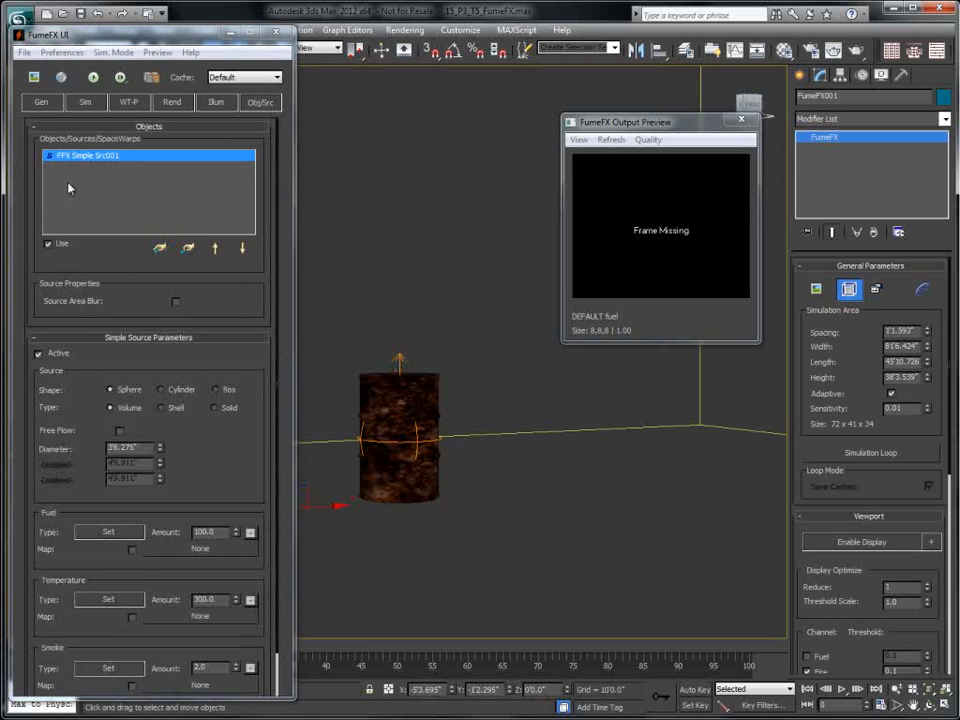
scroll(221, 450, down, 3)
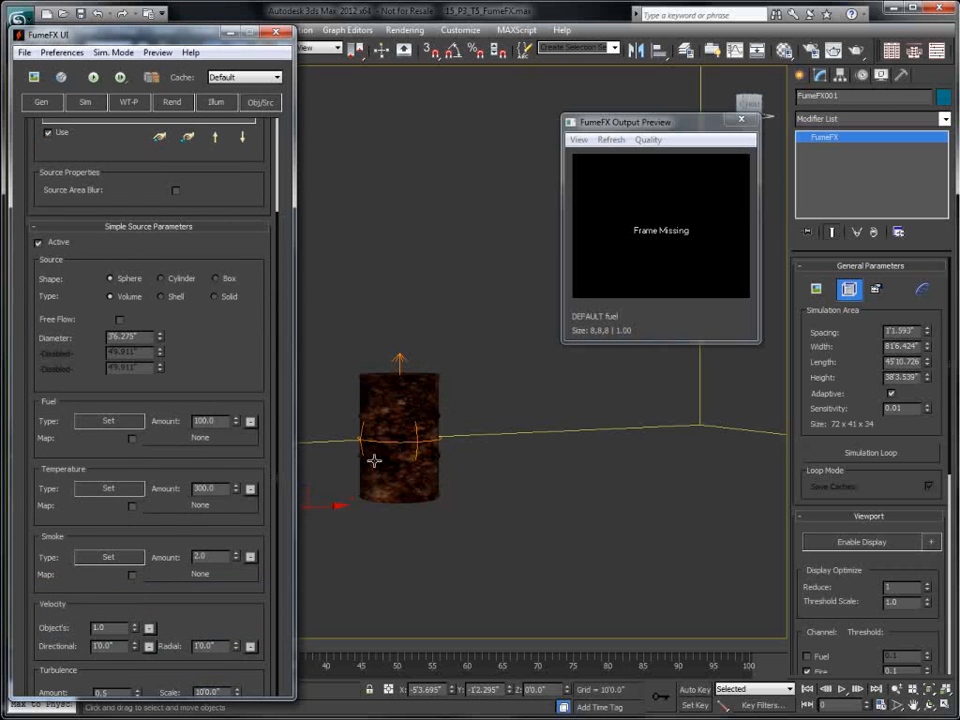
scroll(251, 251, up, 3)
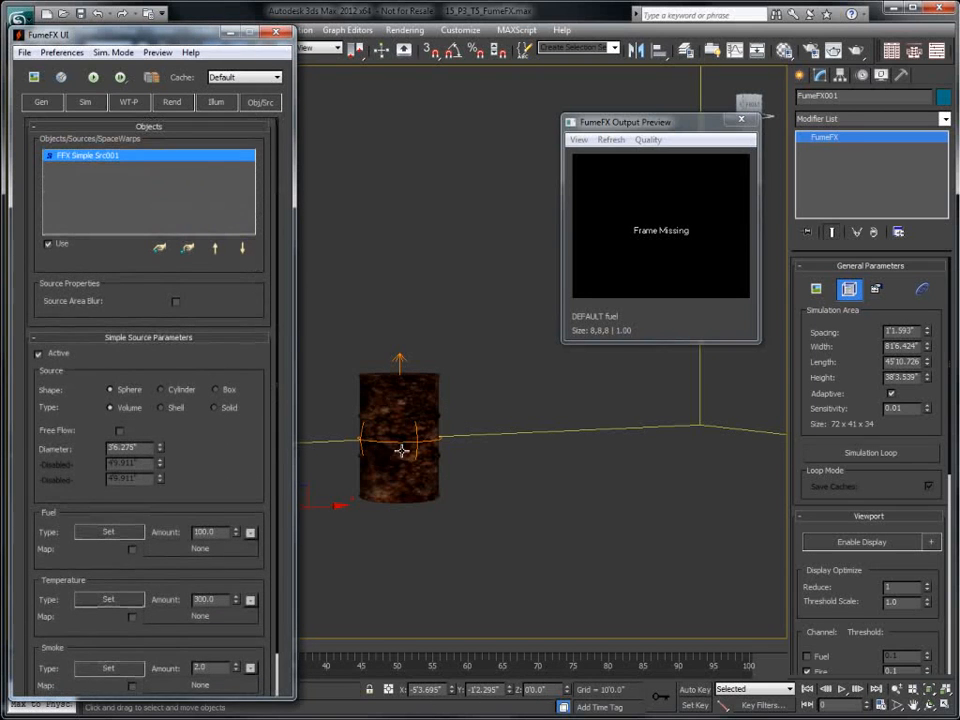
- Add all the objects from OilBarrel00 through OilBarrel14 to the container's object list and check their entries
click(157, 246)
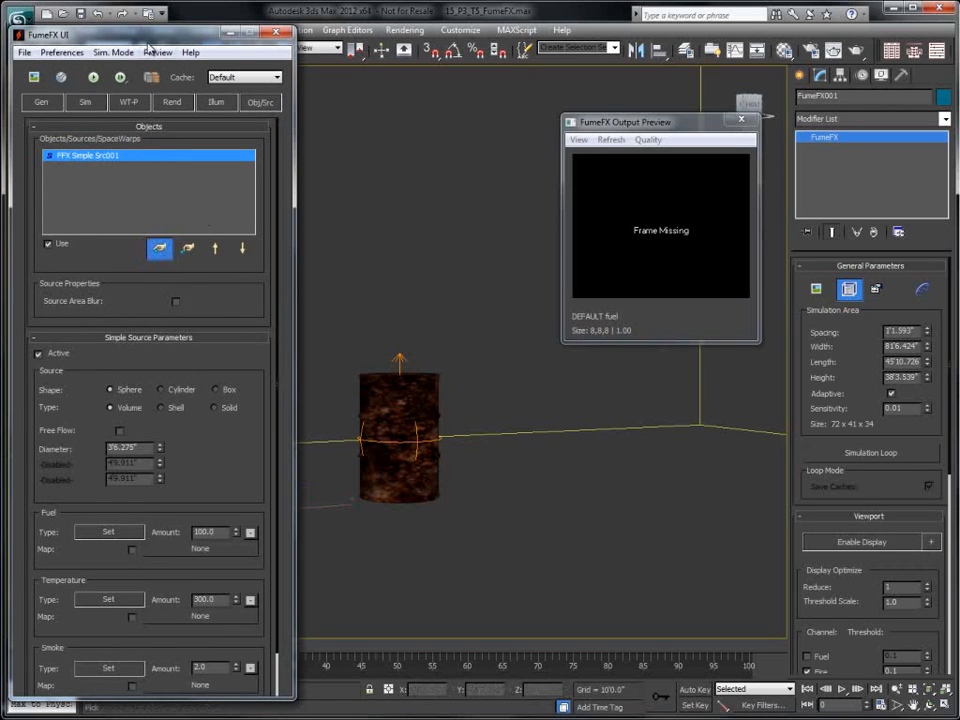
drag(166, 34, 160, 85)
key(h)
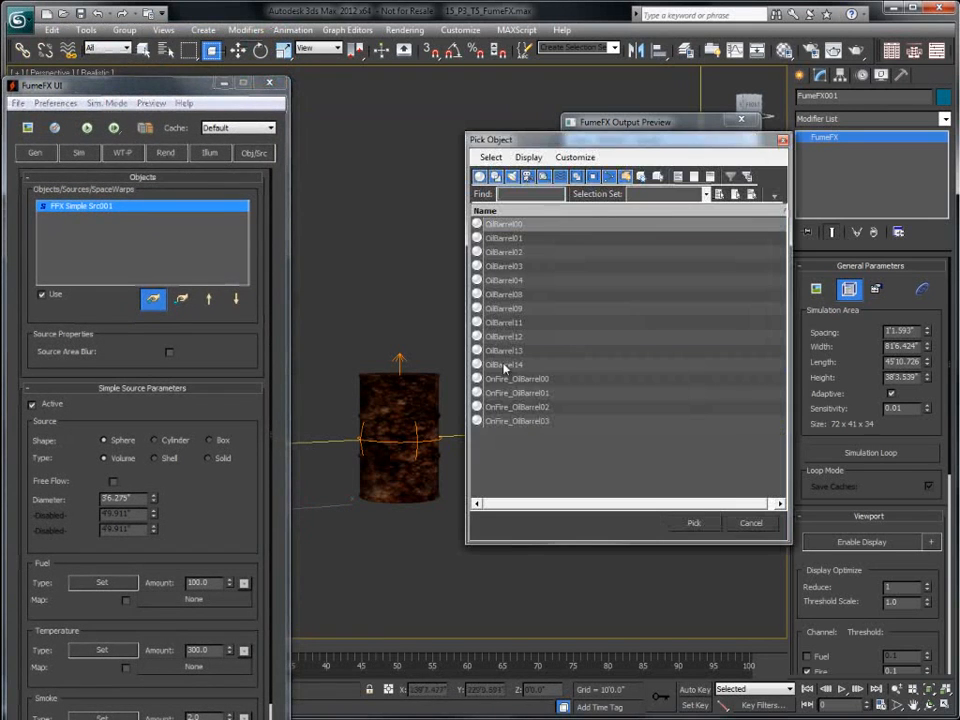
click(503, 364)
shift+click(503, 224)
click(690, 523)
click(74, 217)
click(71, 229)
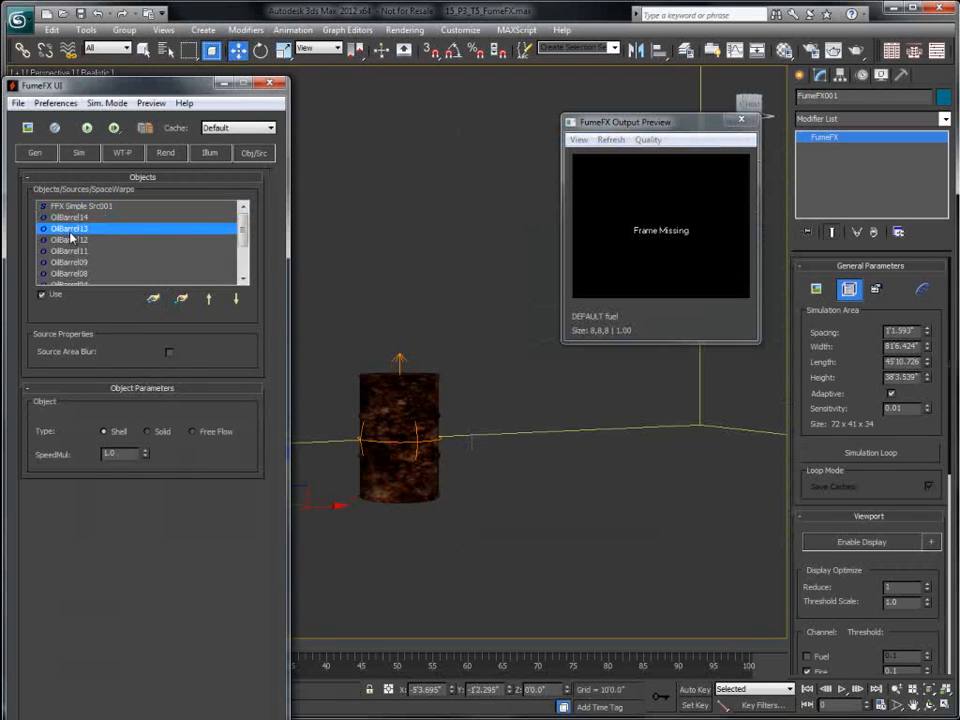
click(68, 251)
click(64, 262)
click(75, 206)
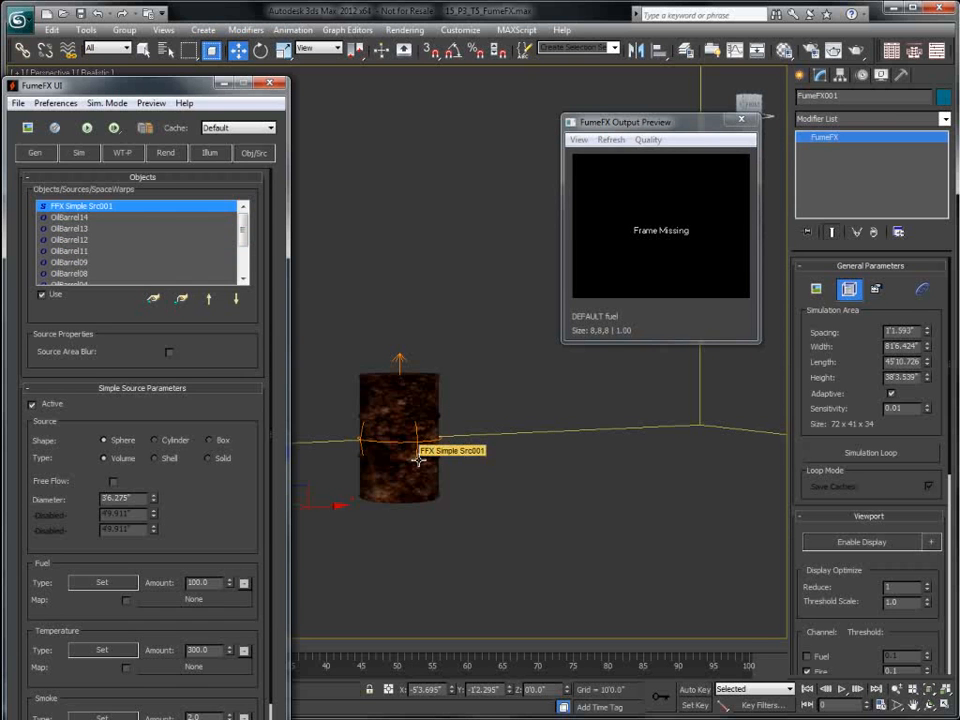
- Run the default FumeFX simulation and stop it at frame 39
drag(150, 85, 163, 54)
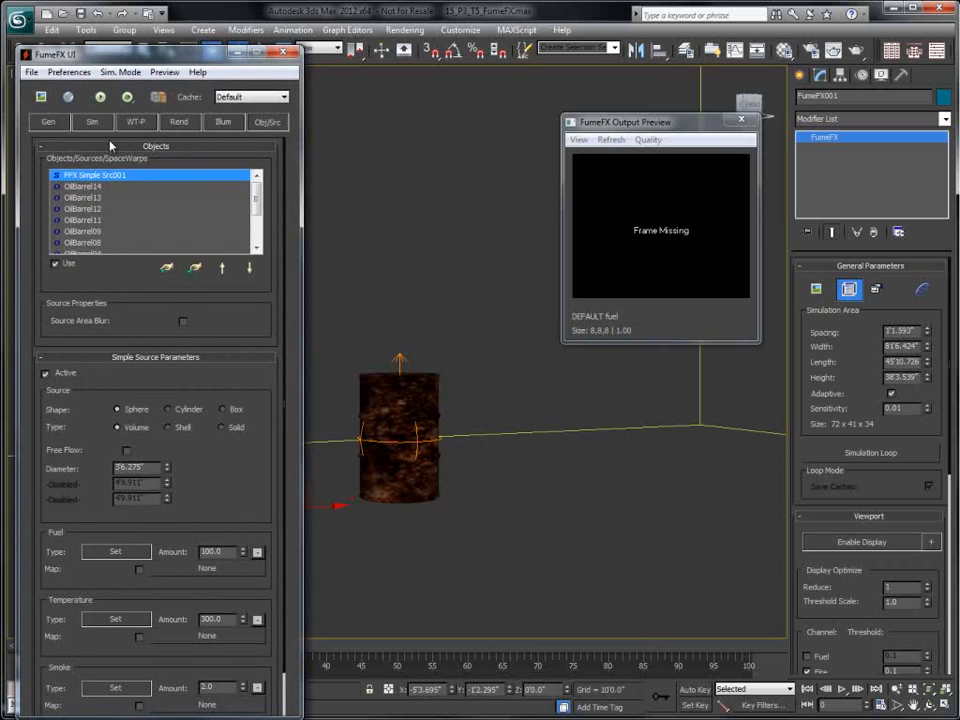
click(100, 96)
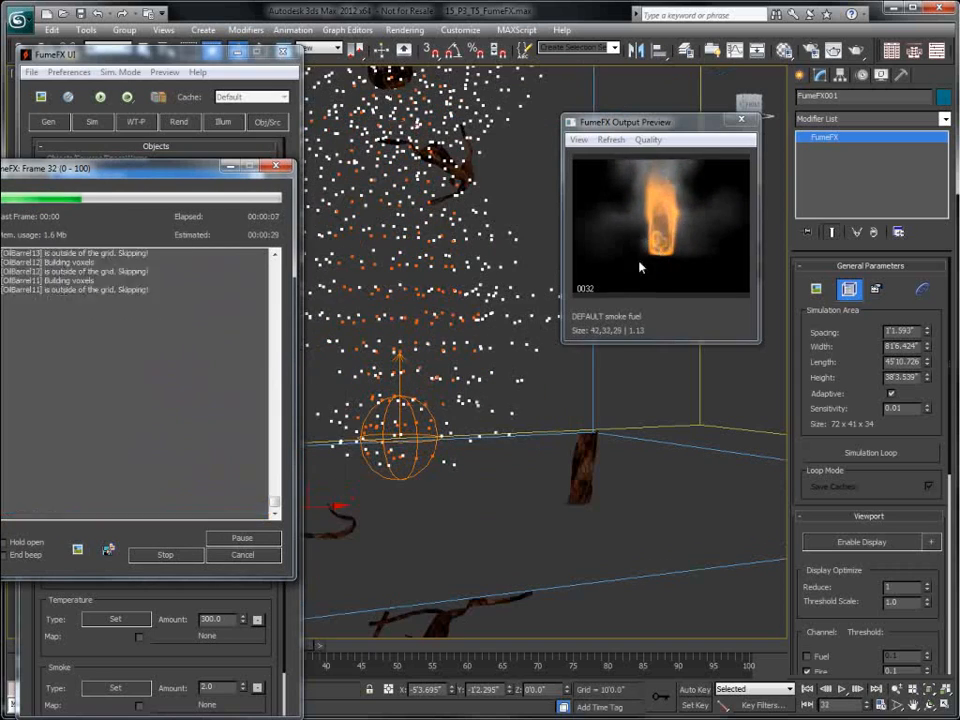
click(175, 558)
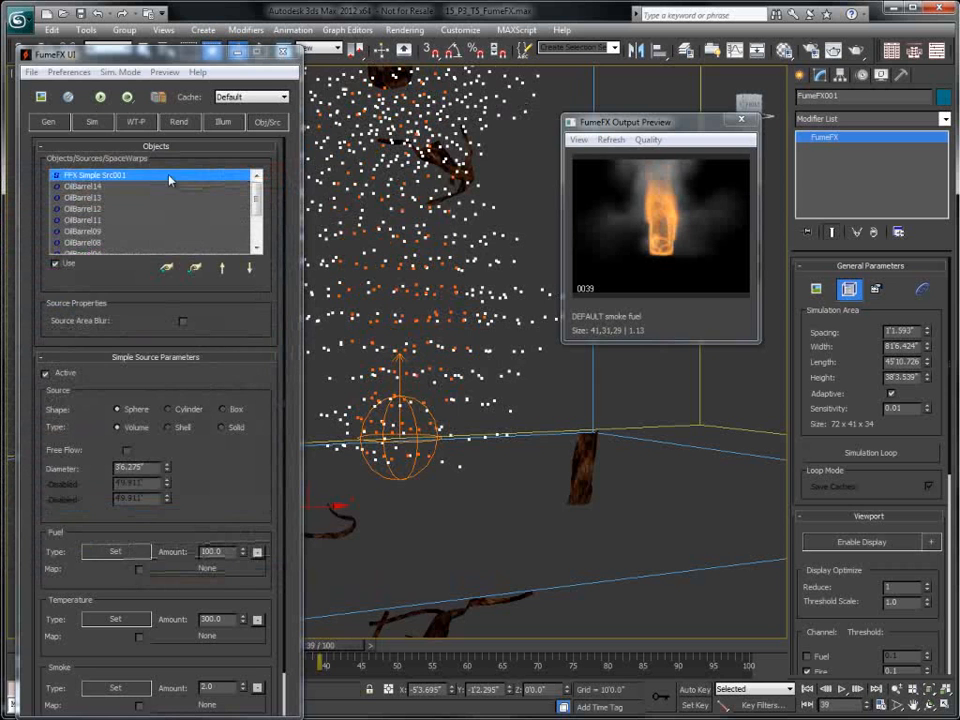
- Set the simulation's X Turbulence to 0'6.0"
click(88, 121)
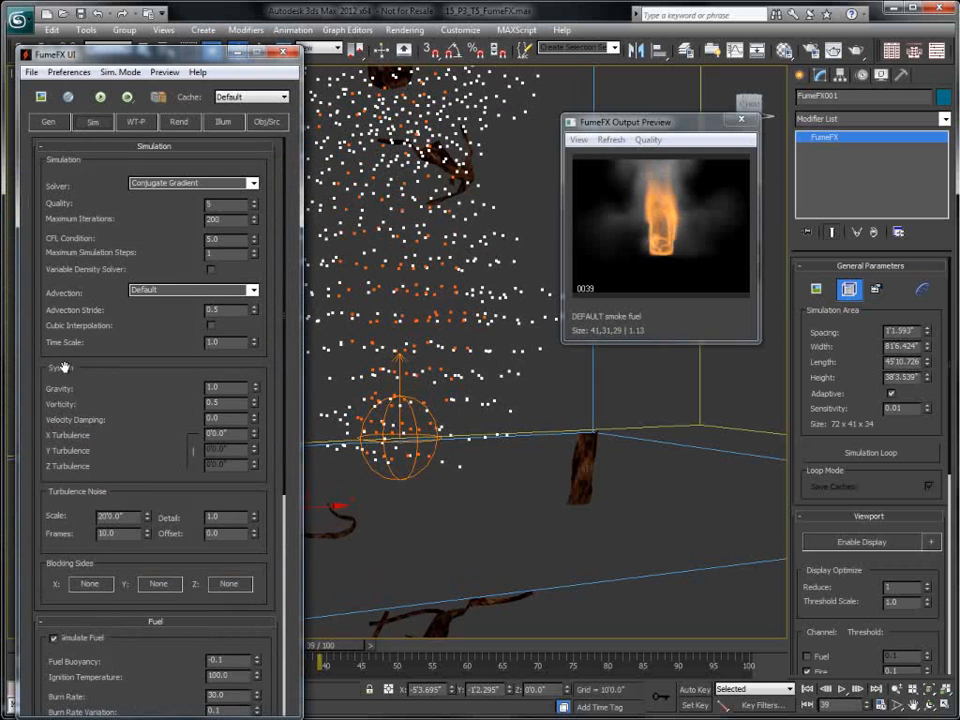
double_click(216, 433)
key(Return)
text(0.5)
key(Return)
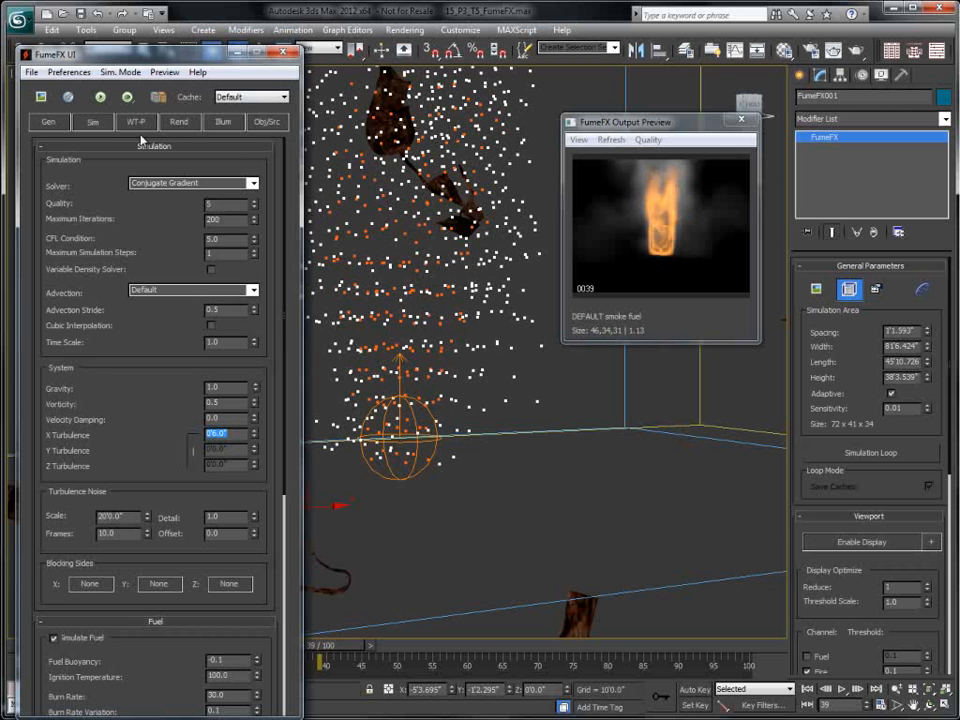
- Shorten the FumeFX window to uncover the timeline, turn on Auto Key, and set the simple source's temperature amount to 0 at frame 39
click(266, 122)
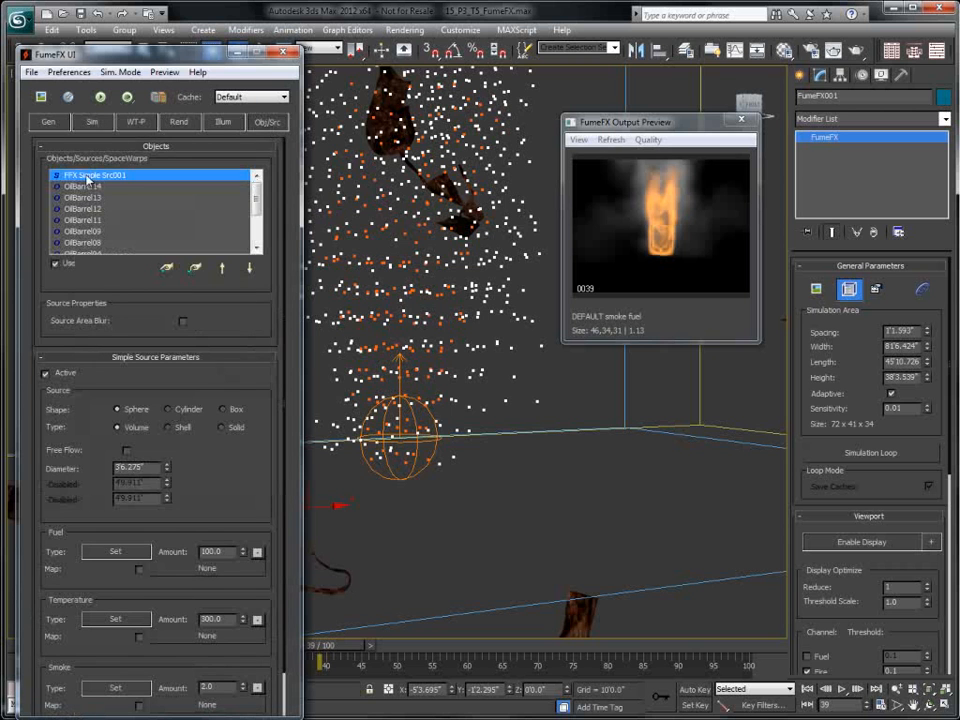
scroll(165, 342, down, 3)
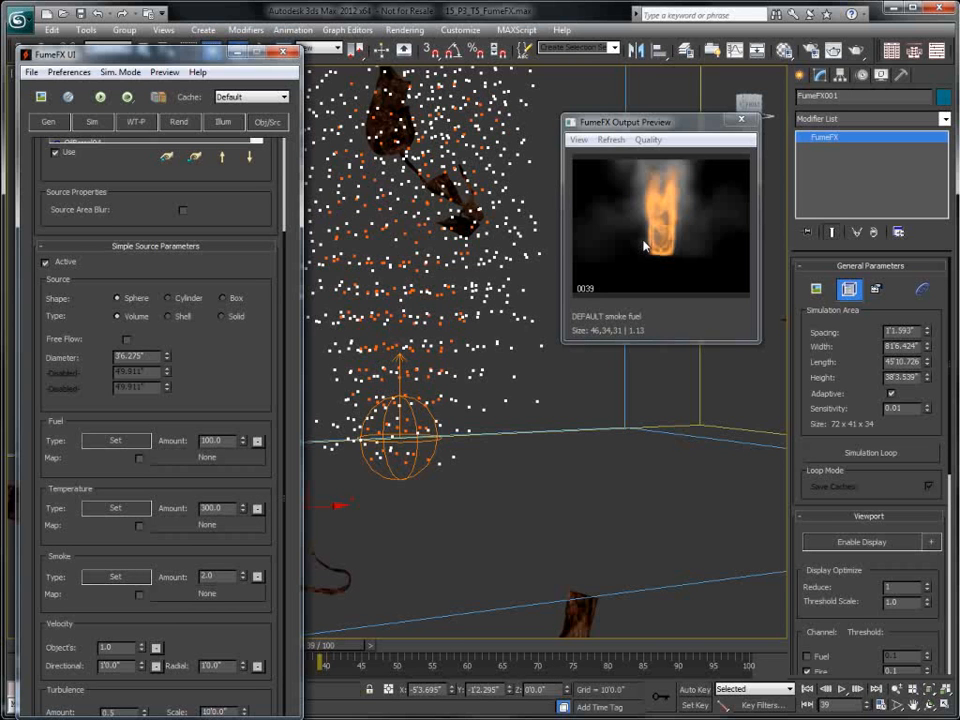
drag(287, 714, 176, 490)
key(n)
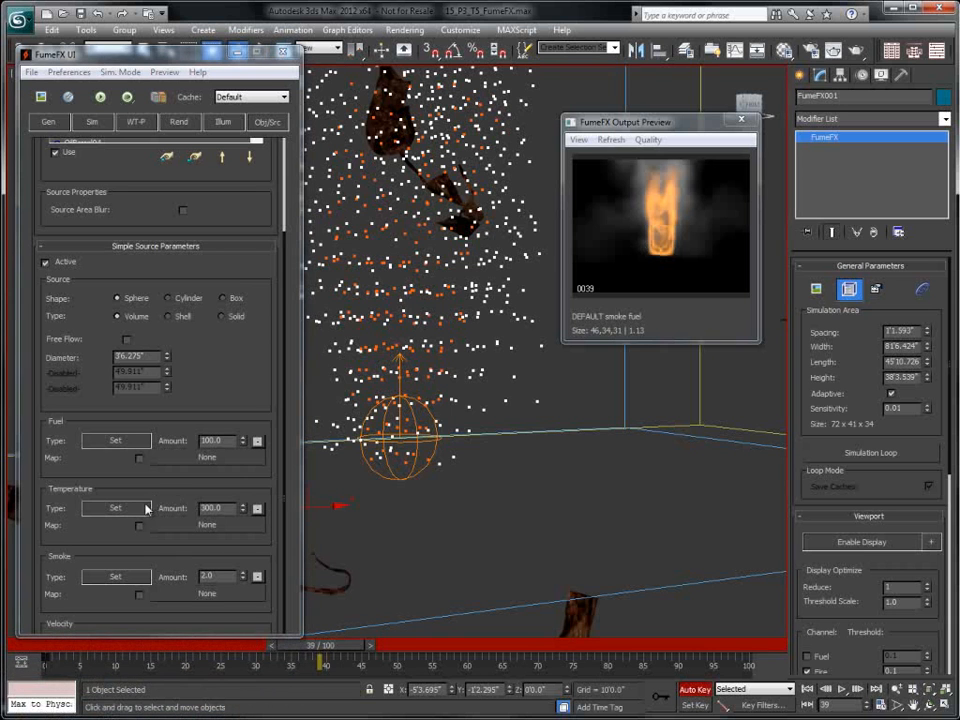
right_click(243, 510)
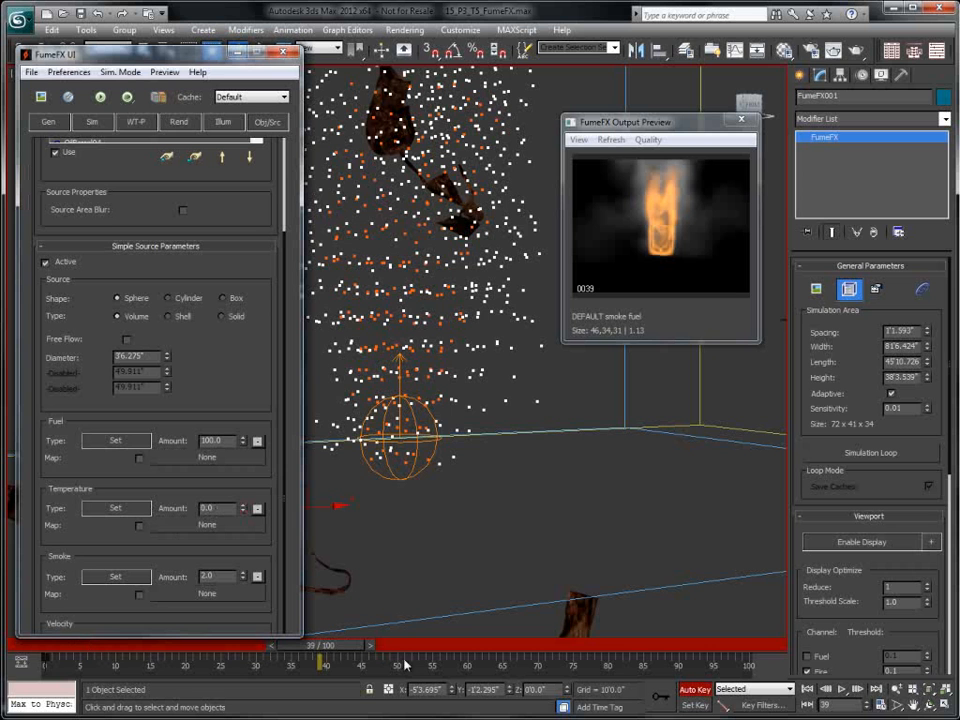
- Key the simple source's temperature amount at 0 on frame 0 and at 1000 on frame 3
drag(321, 645, 60, 645)
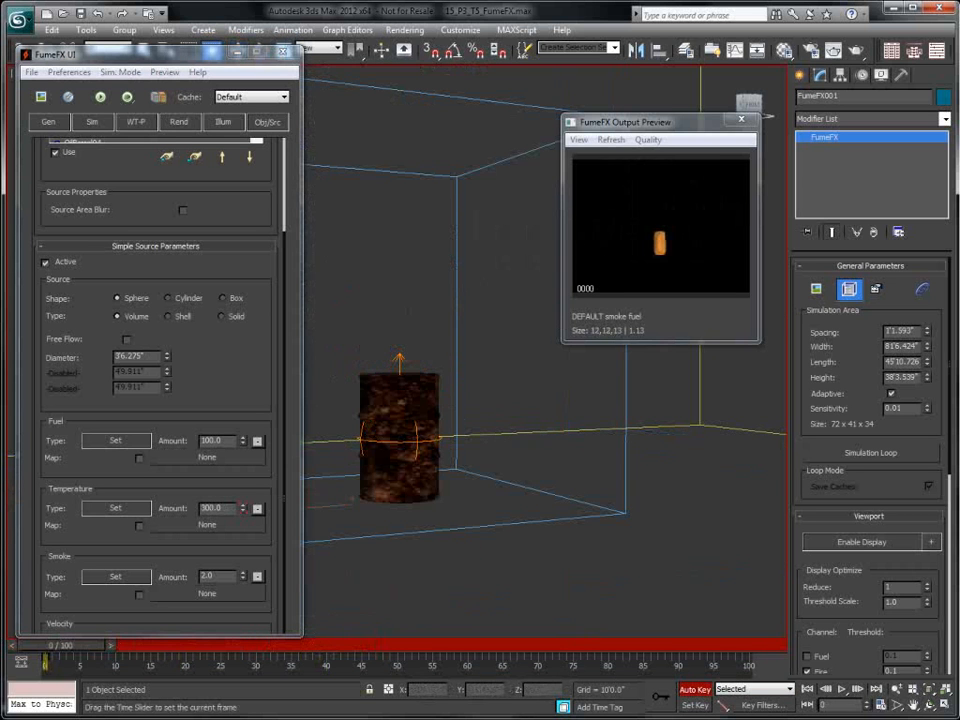
right_click(244, 510)
drag(62, 650, 86, 655)
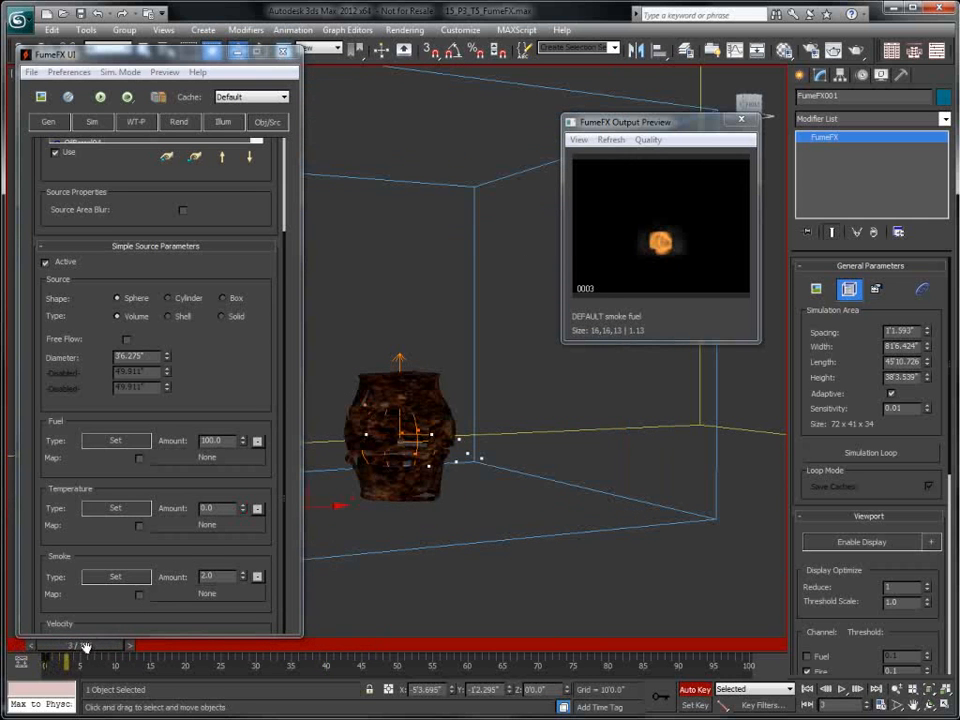
double_click(208, 508)
text(1000)
key(Return)
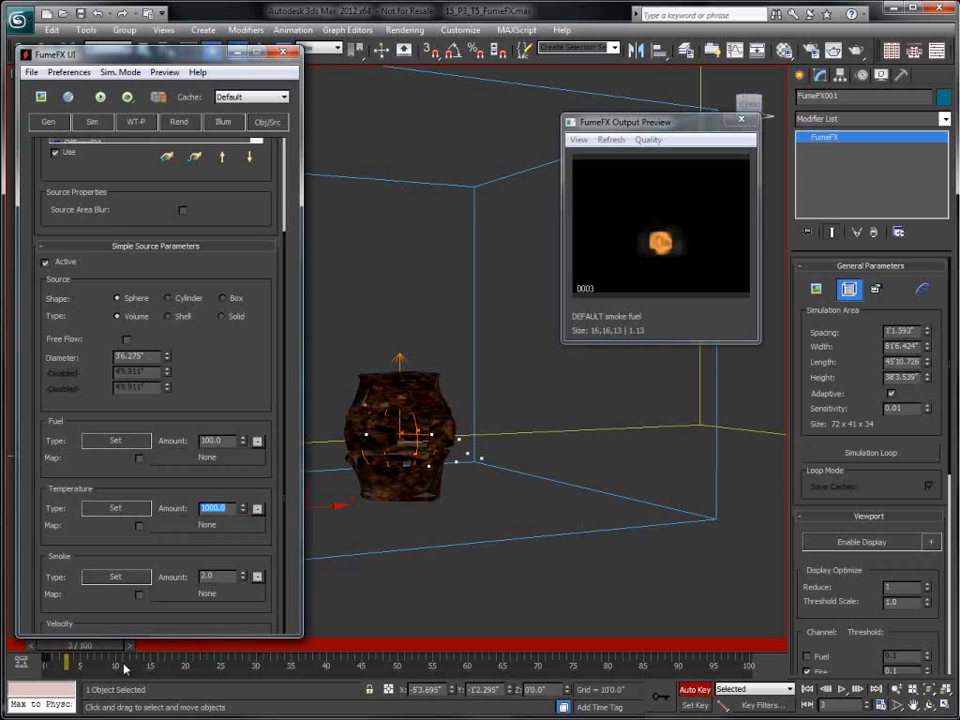
- Key the simple source's temperature amount at 1000 on frame 10 and at 0 on frame 18
drag(110, 651, 162, 660)
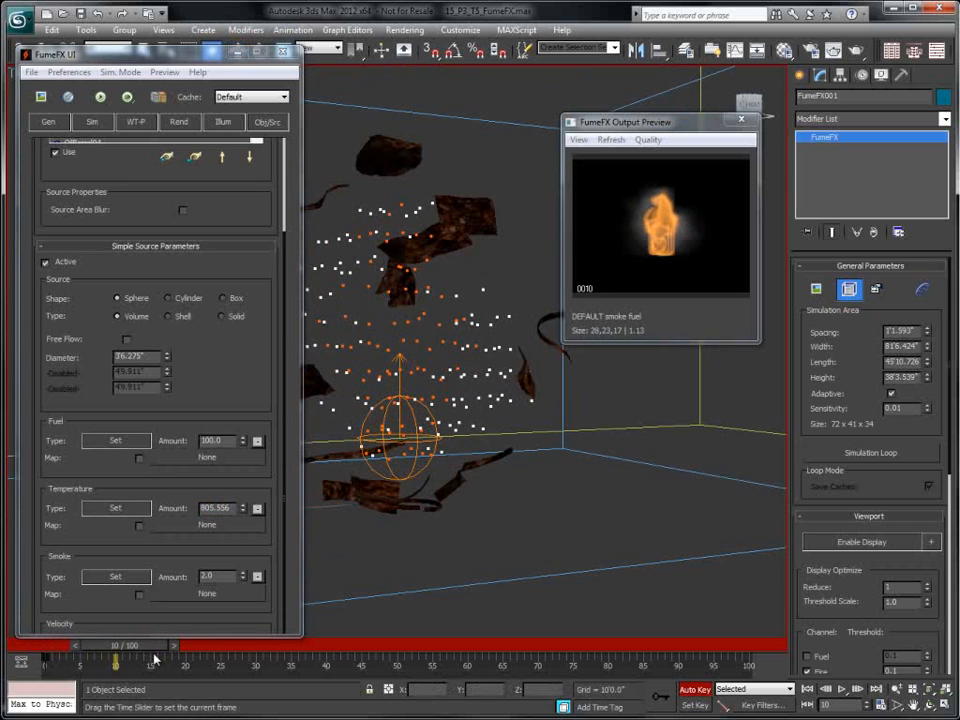
text(999)
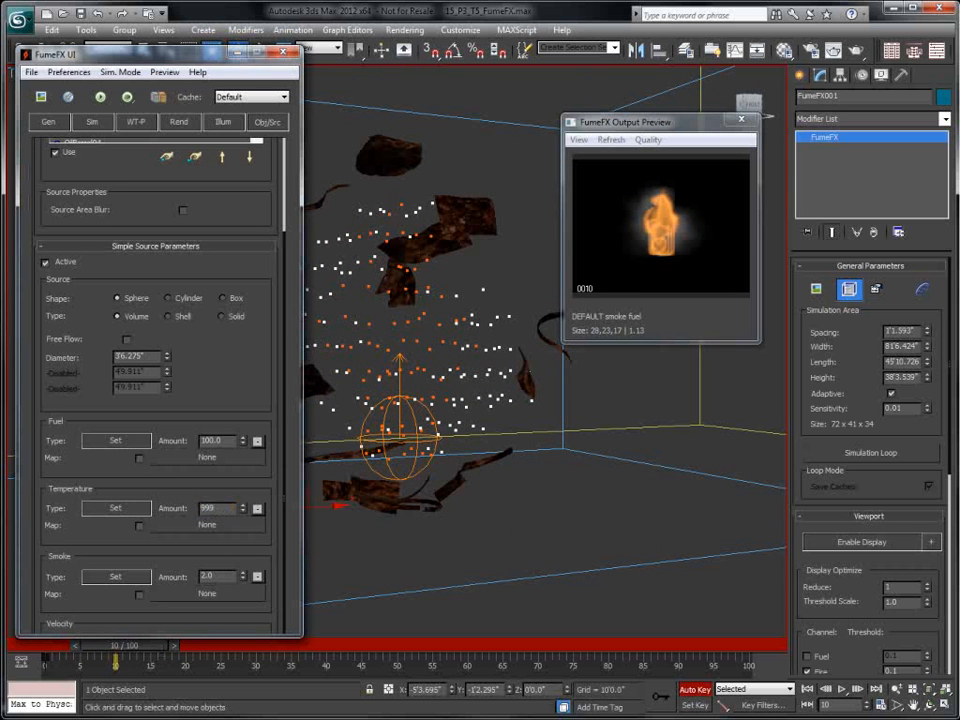
key(Return)
text(1000)
key(Return)
drag(161, 643, 155, 670)
right_click(242, 509)
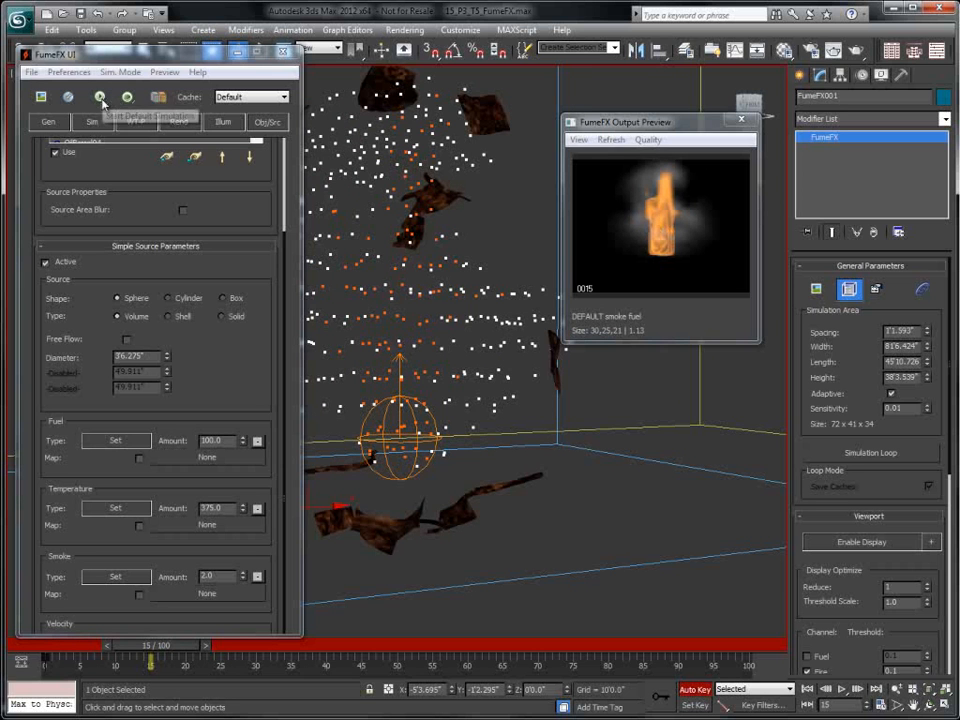
- Key the simple source's smoke amount at 0 on frame 0 and at 3 on frame 3
key(Home)
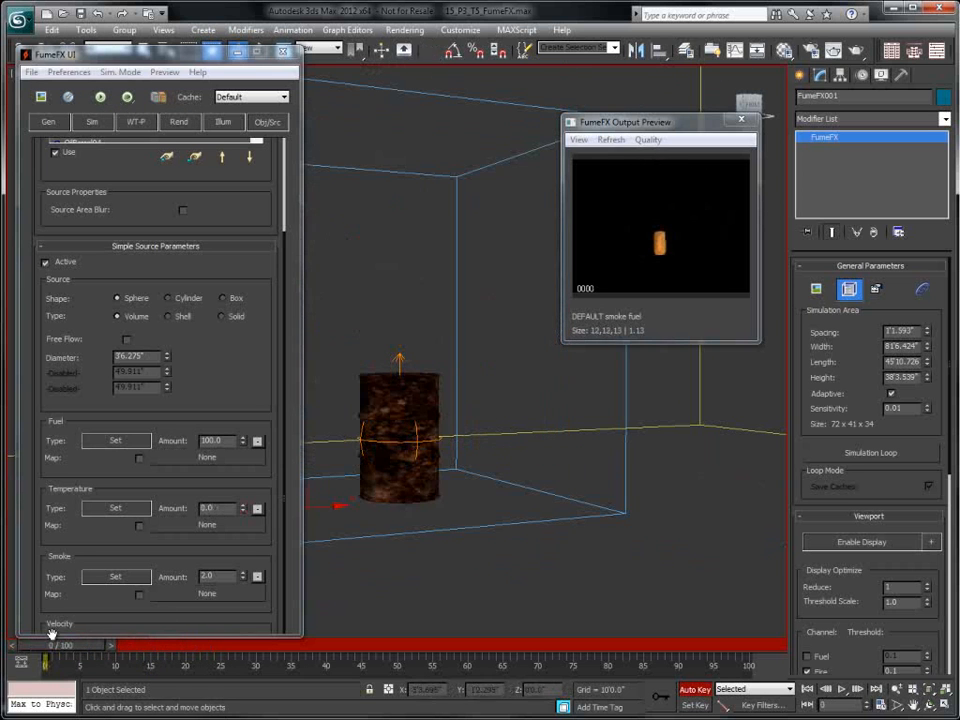
right_click(242, 578)
drag(79, 655, 92, 652)
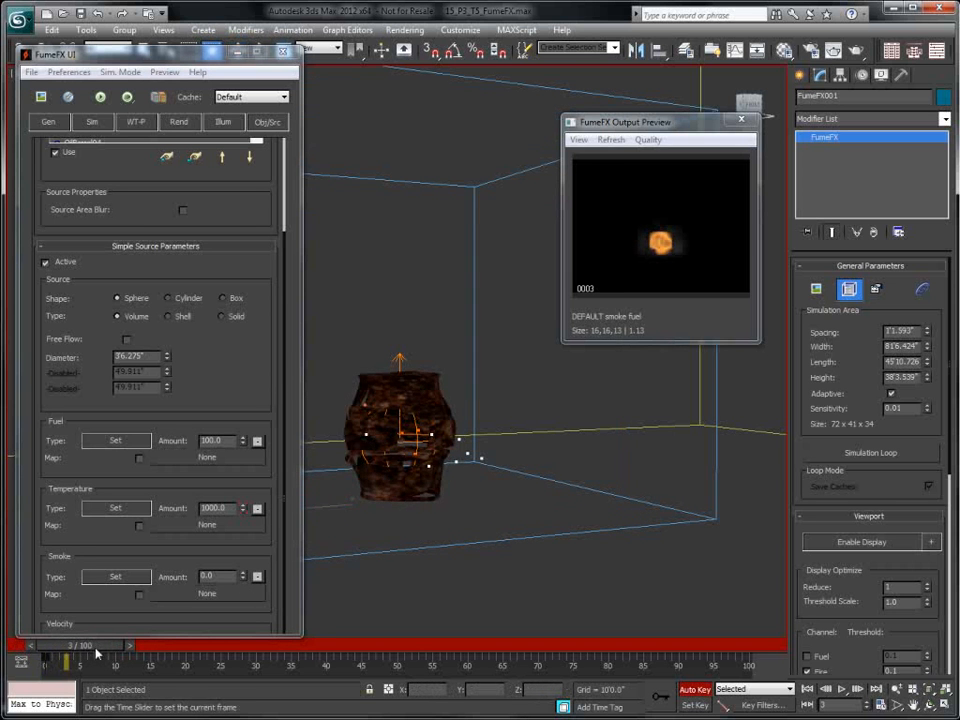
double_click(195, 577)
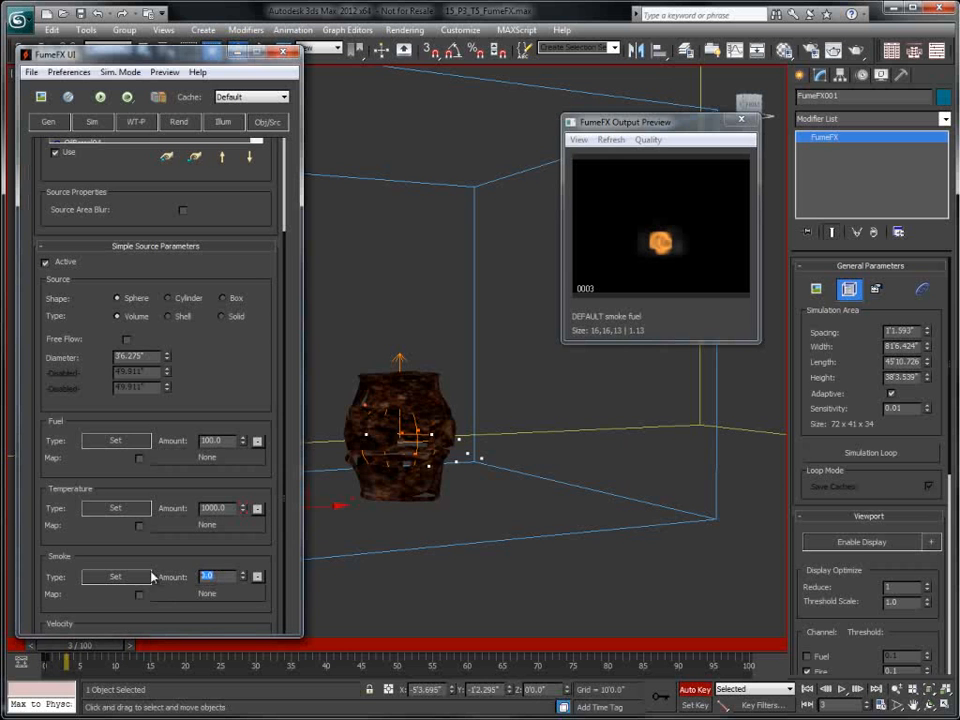
- Hold the simple source's smoke amount at 3 with a key on frame 12, and key it to 0 on another frame
drag(91, 666, 152, 651)
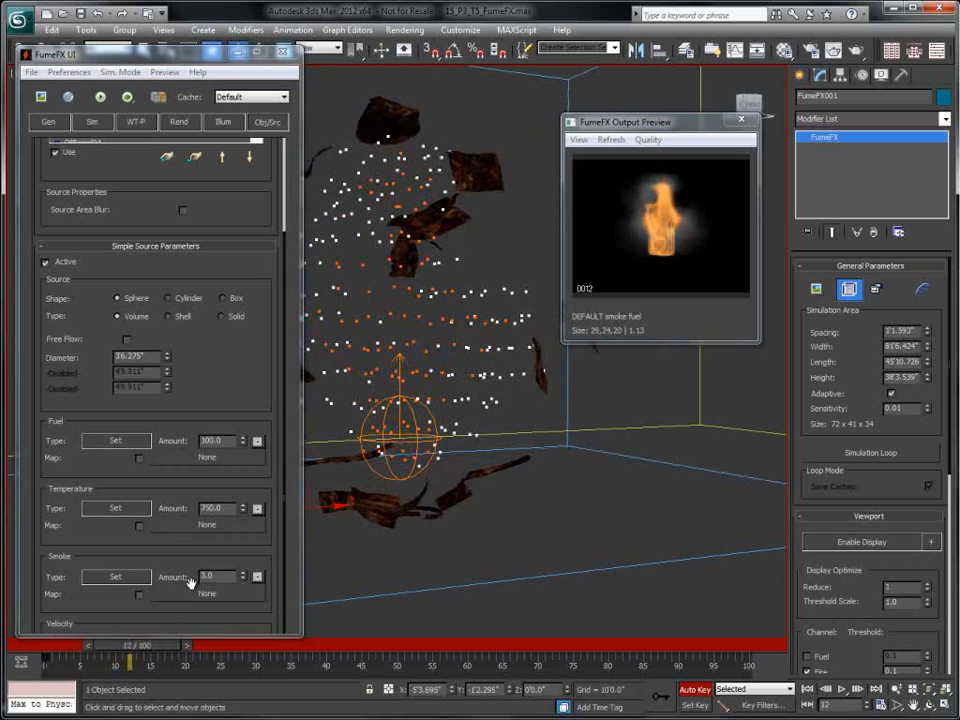
text(2)
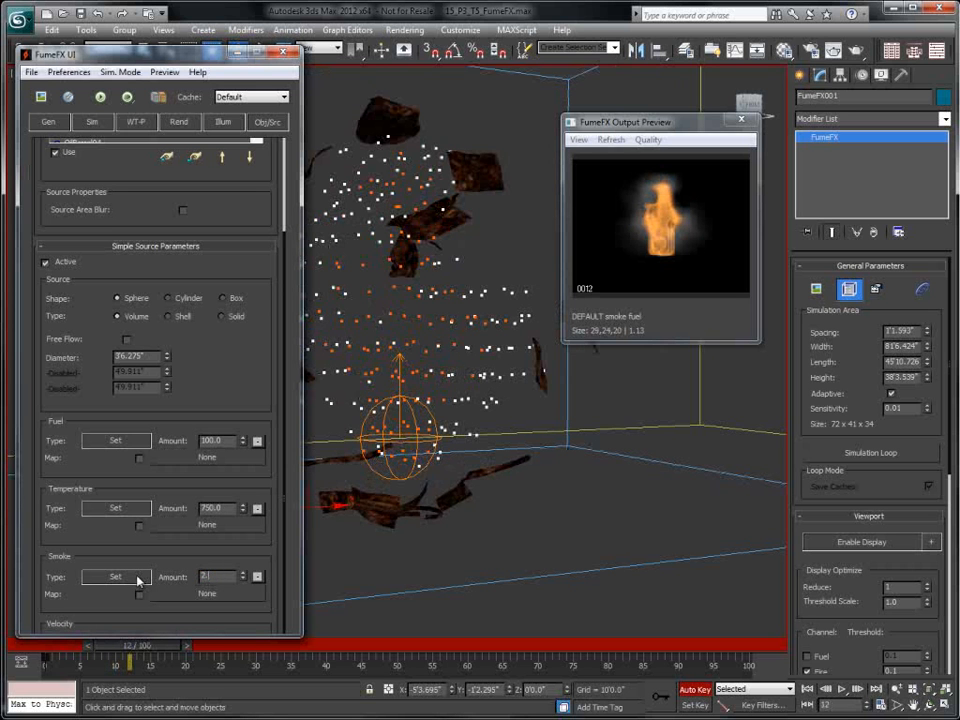
key(Return)
text(3)
key(Return)
drag(143, 648, 60, 652)
right_click(245, 578)
- Run the default simulation to about frame 30, stop it, turn off Auto Key and return to frame 0
click(100, 97)
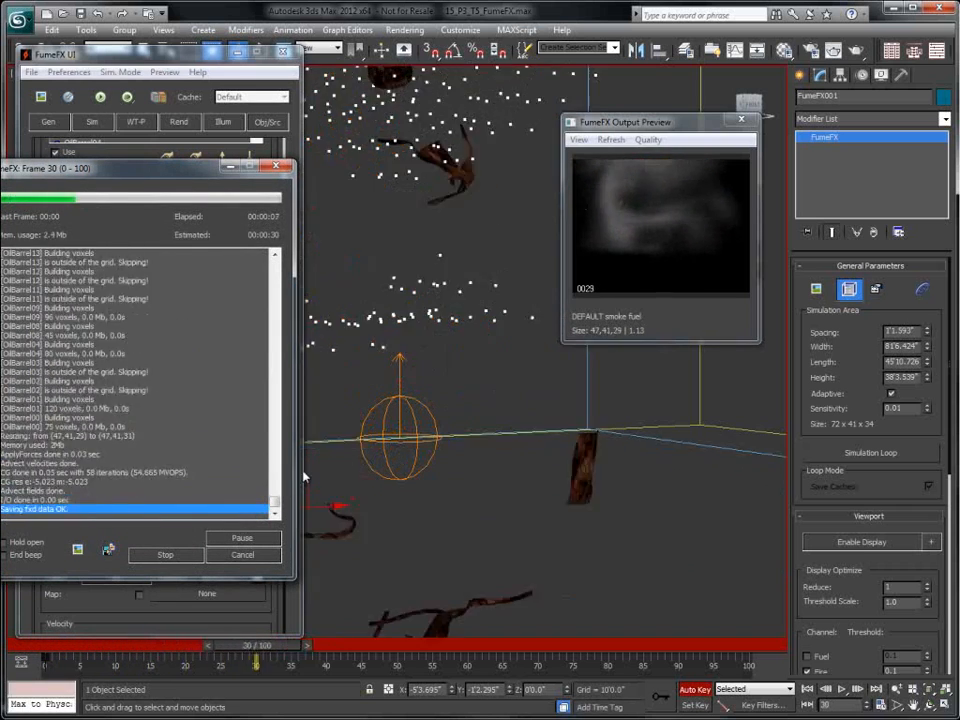
click(165, 554)
click(692, 689)
click(808, 689)
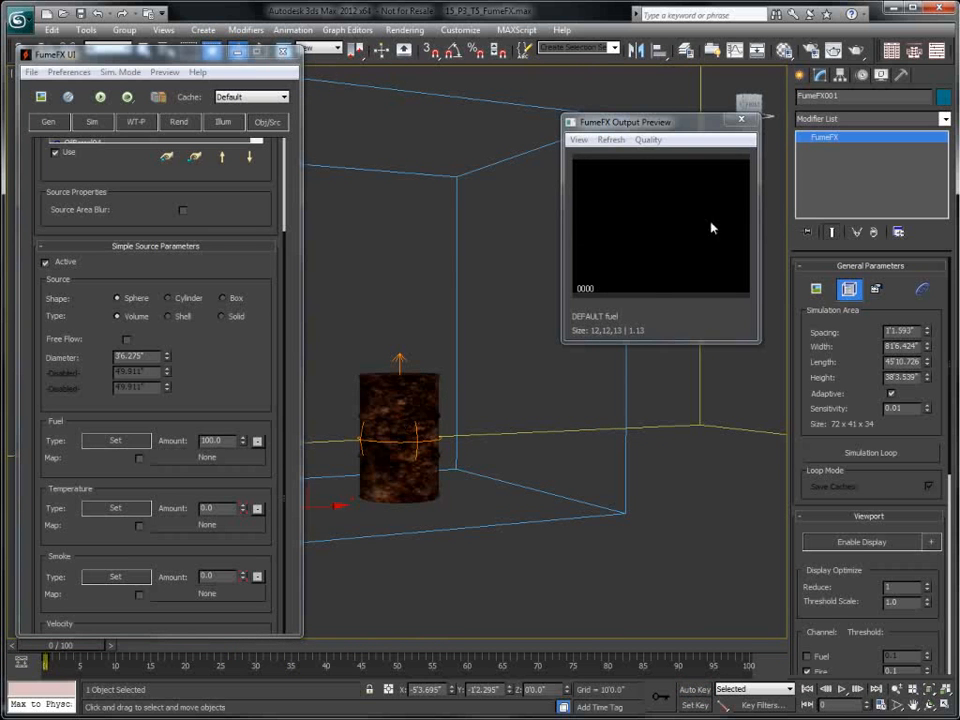
- Create a FumeFX object source helper on the ground beside the barrel
click(799, 75)
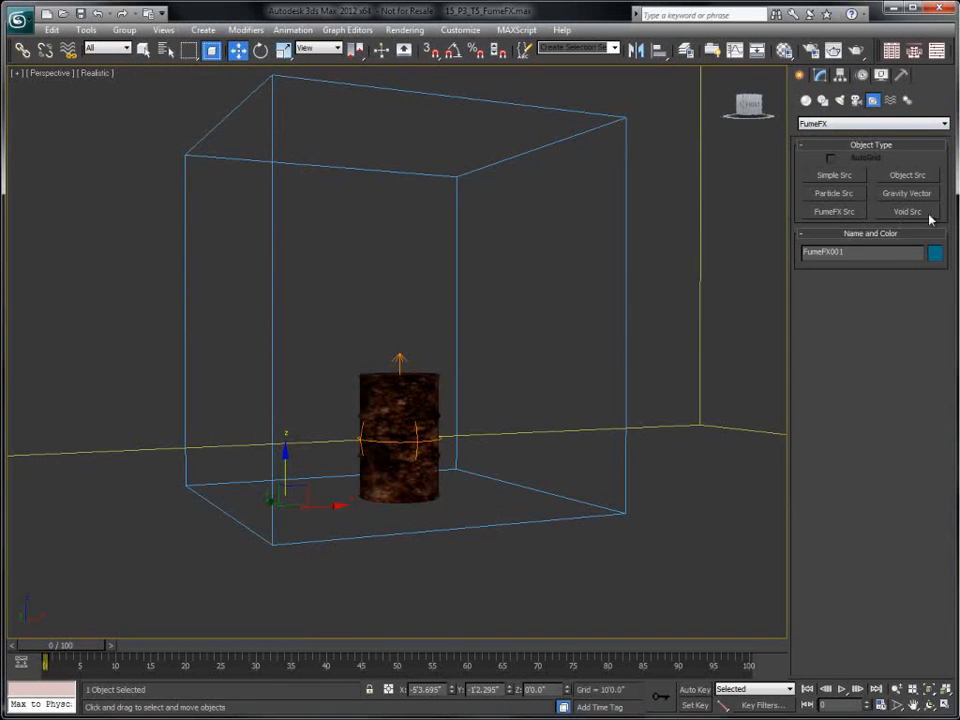
click(905, 176)
click(693, 465)
key(w)
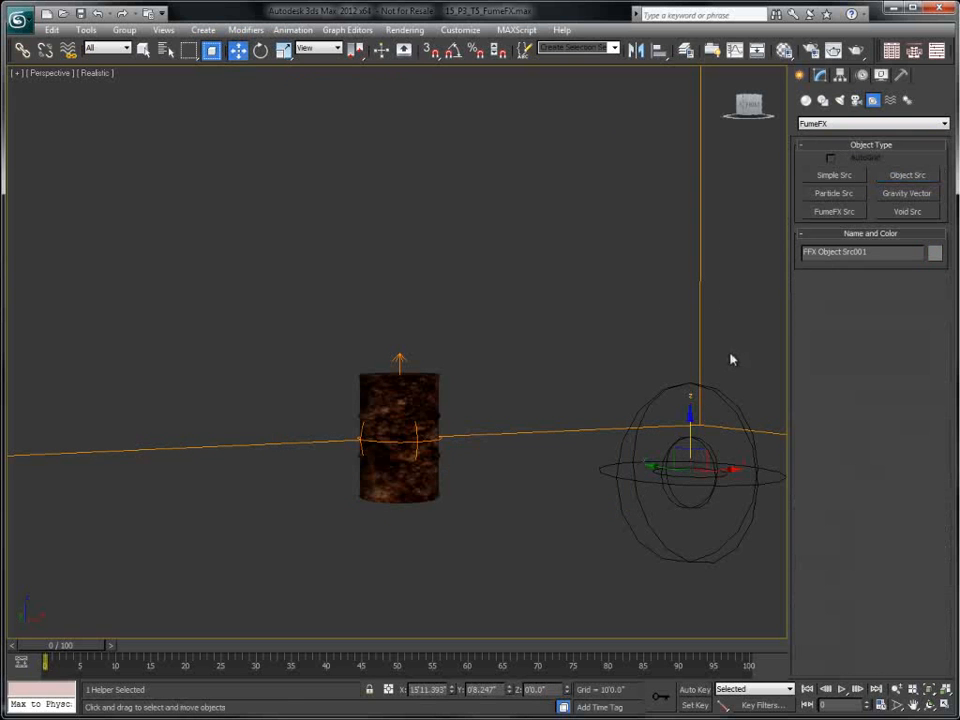
- Add OnFire_OilBarrel00 through OnFire_OilBarrel03 to the object source's objects
click(820, 75)
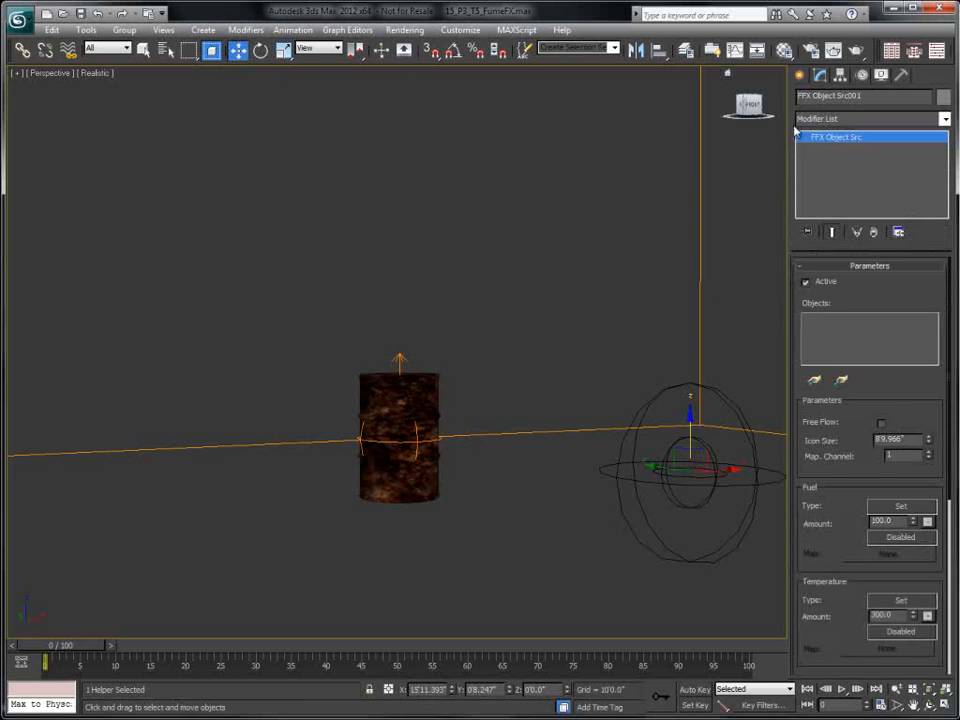
click(814, 380)
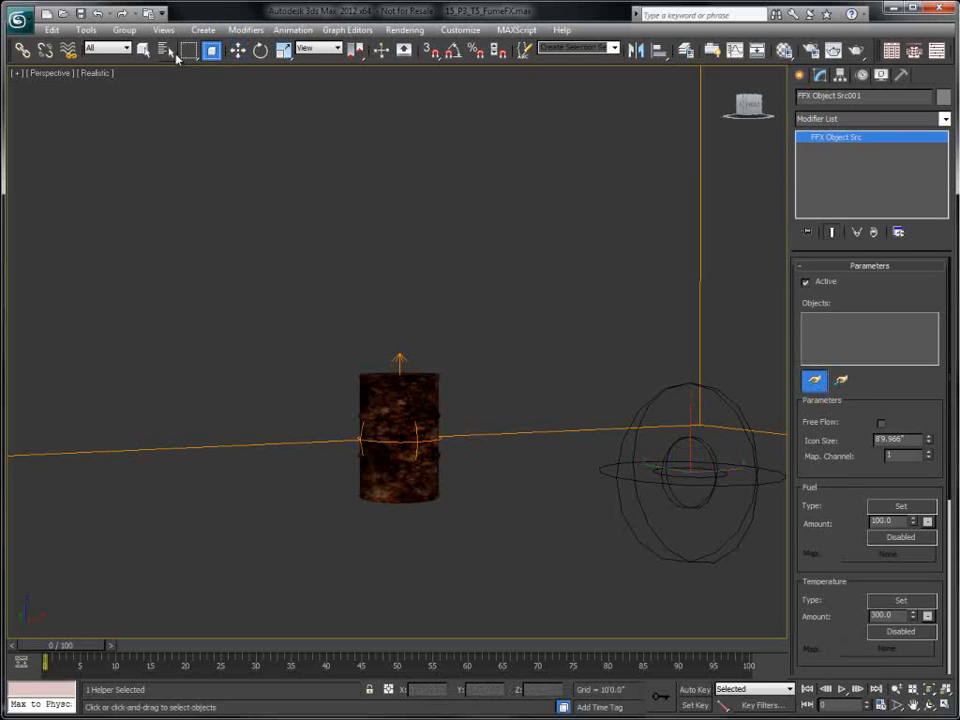
click(166, 51)
click(530, 379)
shift+click(528, 421)
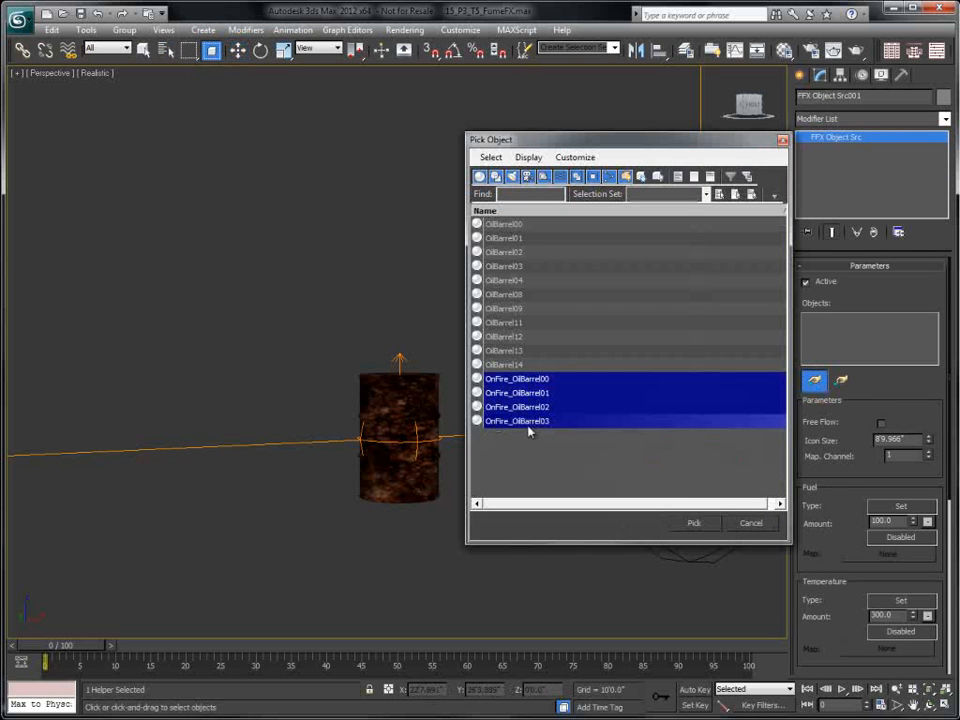
click(692, 523)
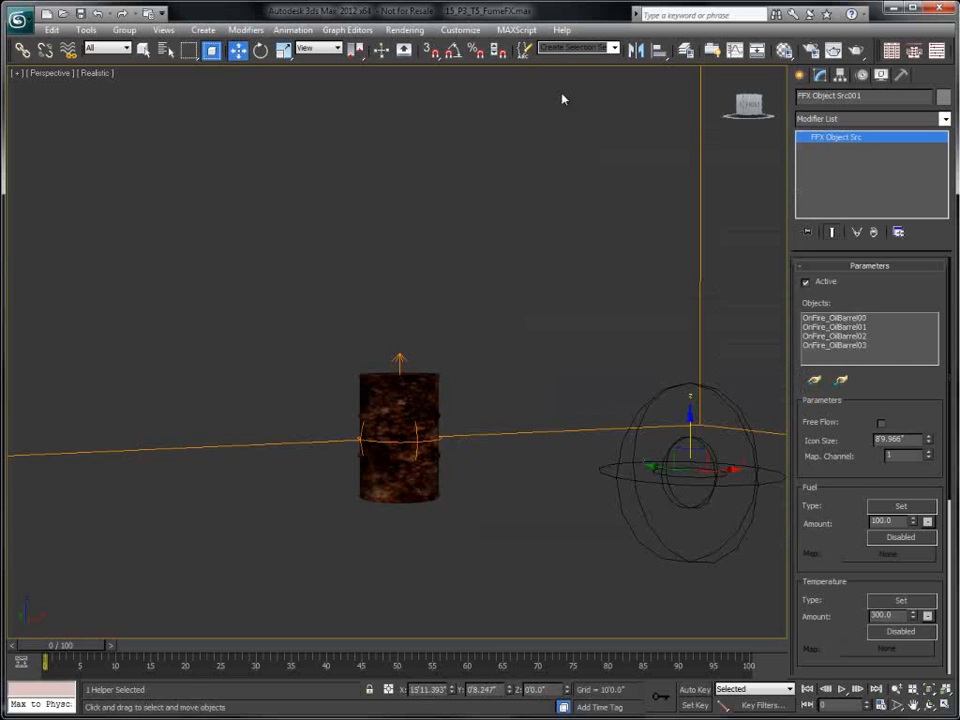
- Add the new object source to the FumeFX container's objects and sources, and select it there to show its parameters
click(530, 205)
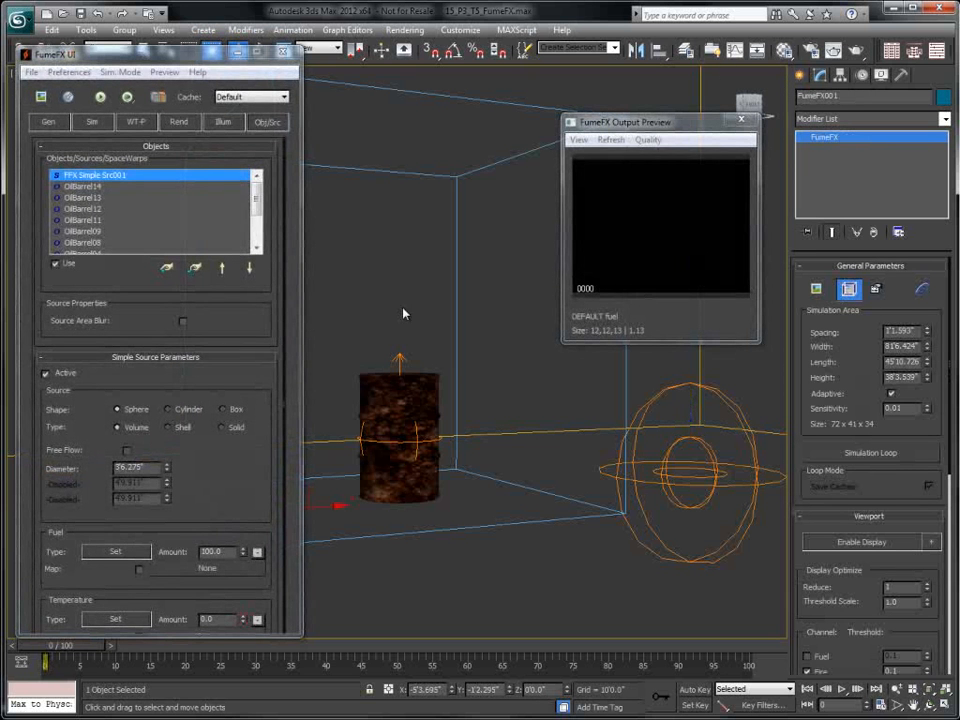
click(263, 124)
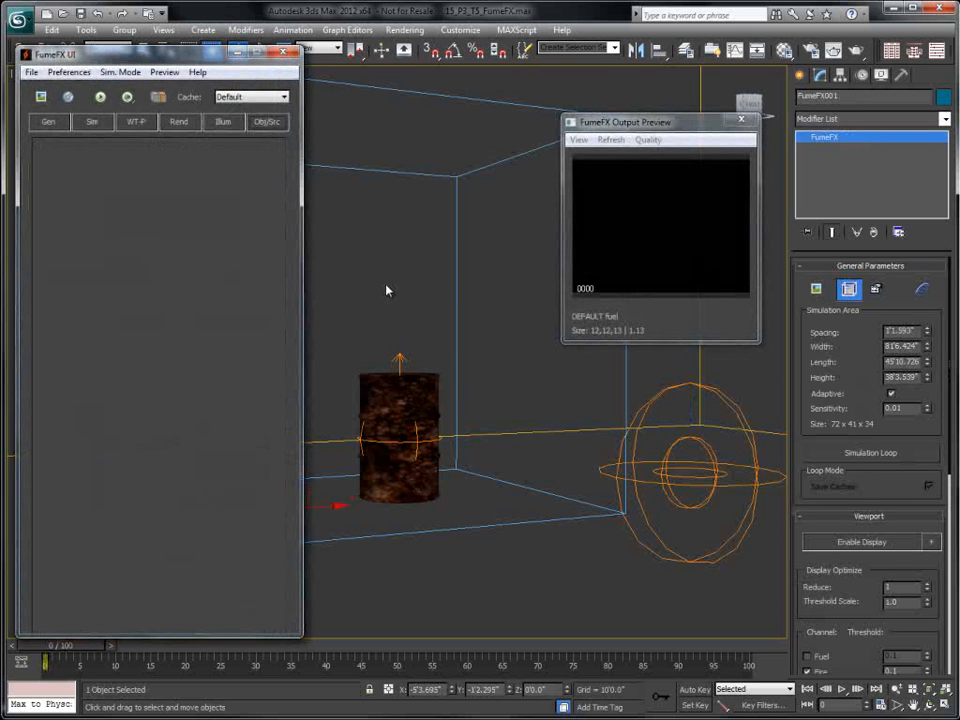
click(650, 405)
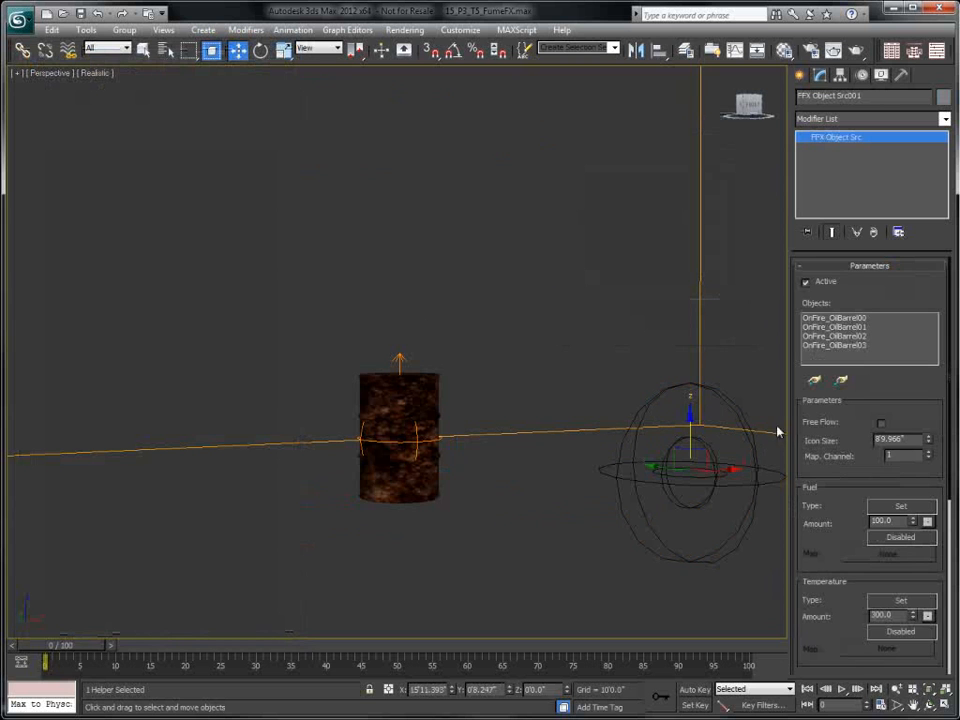
click(701, 230)
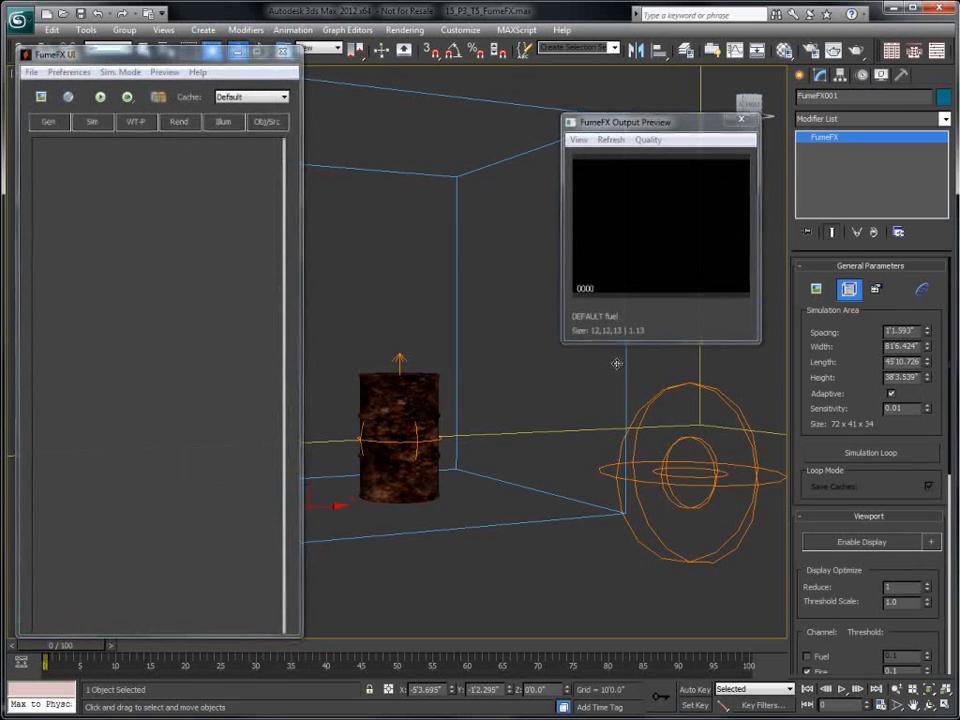
click(263, 122)
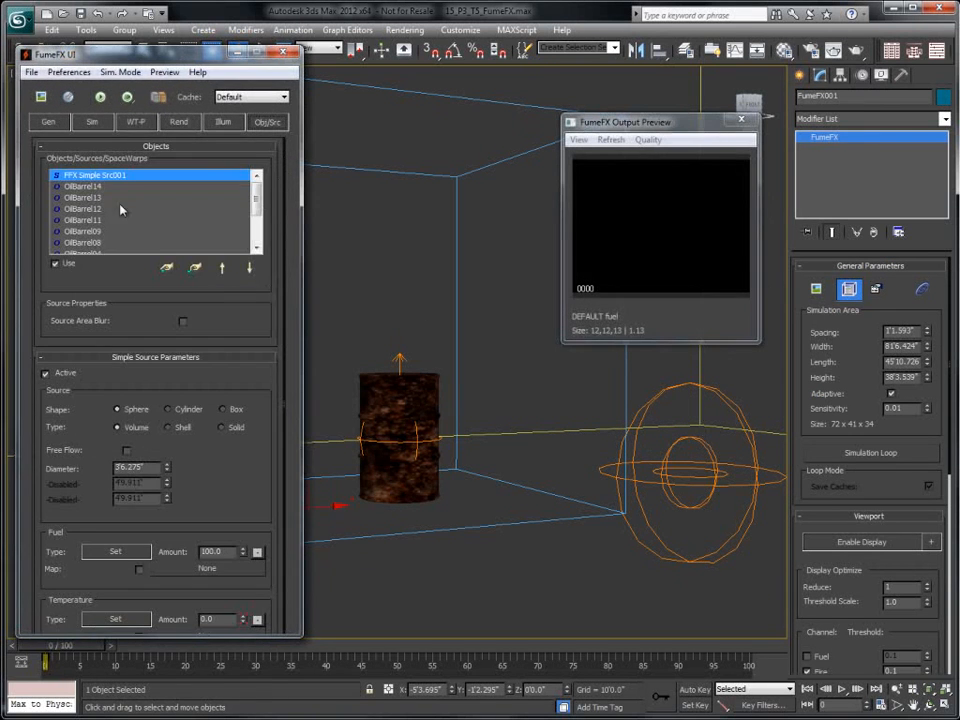
click(167, 267)
click(670, 405)
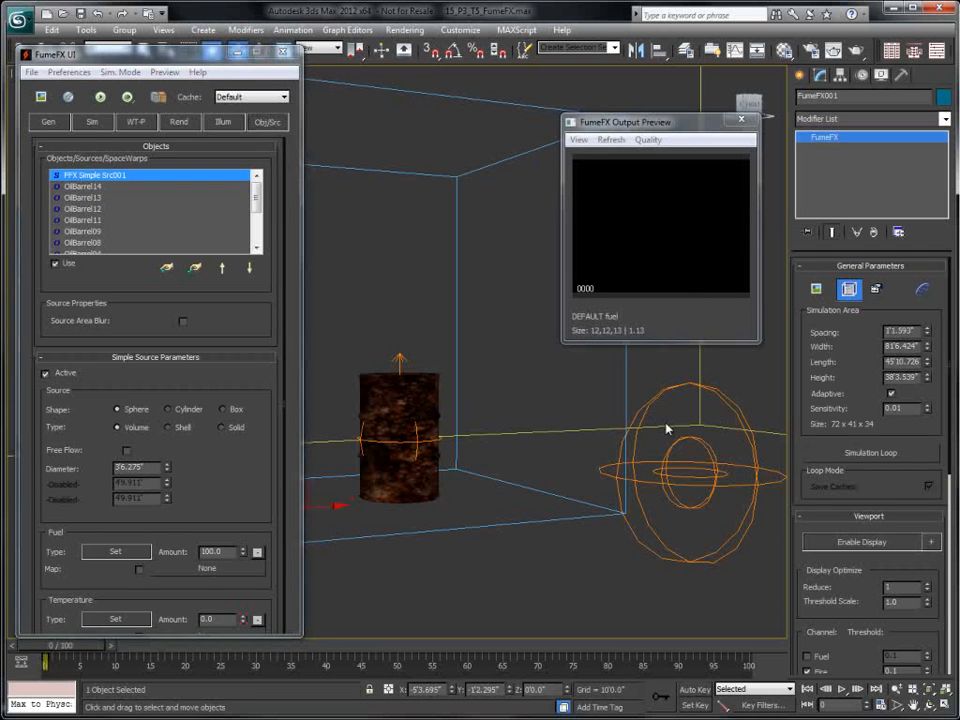
drag(259, 196, 259, 240)
click(110, 244)
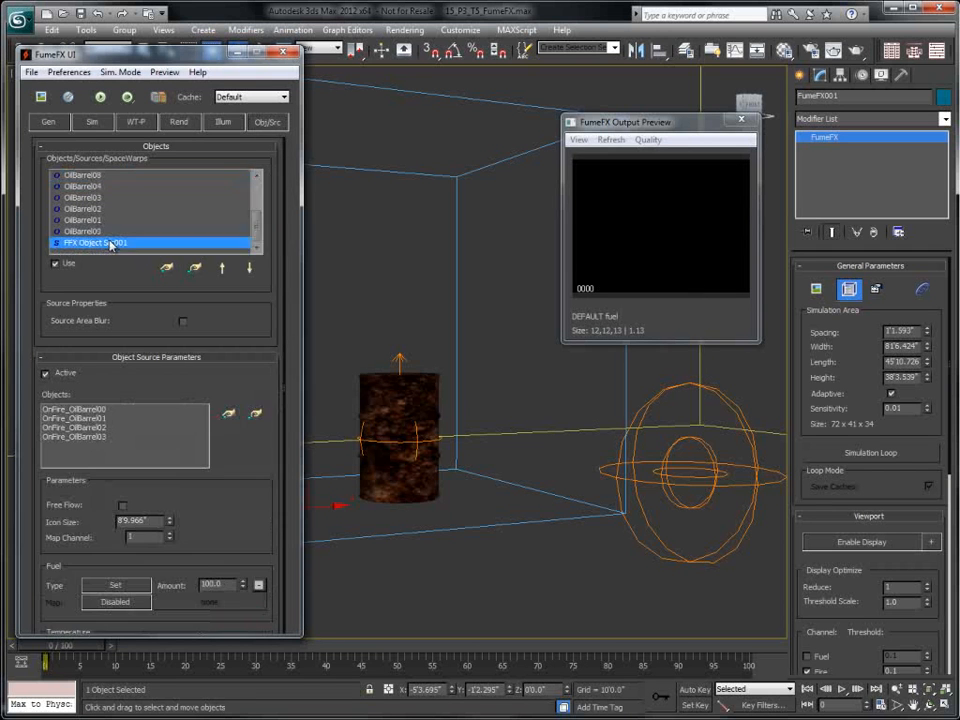
- Set the object source's temperature amount to 600 and its smoke amount to 3
drag(239, 465, 254, 230)
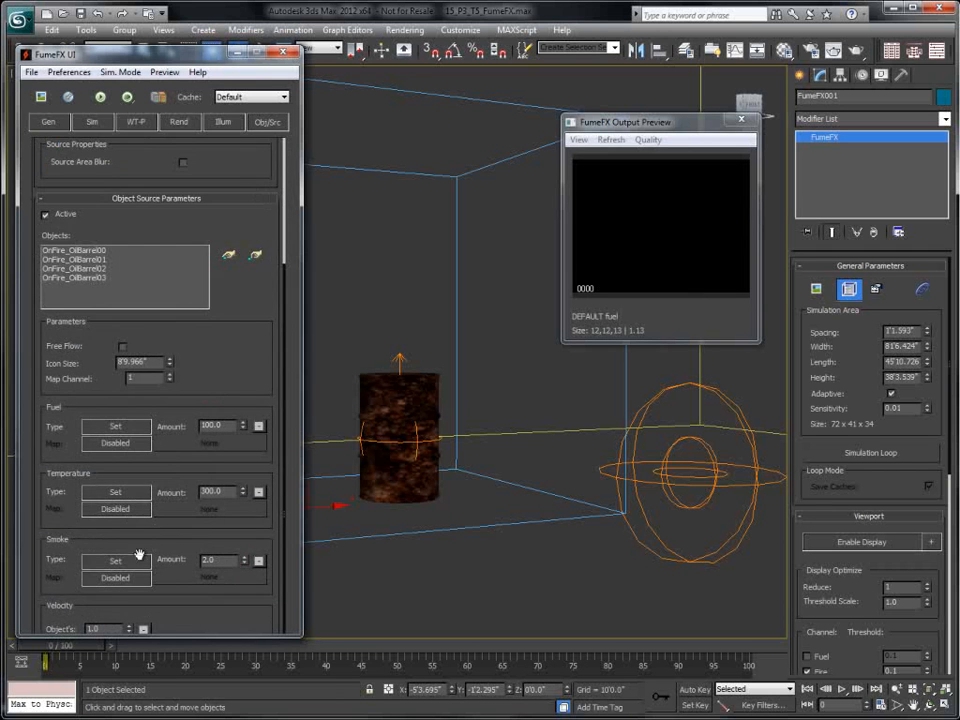
double_click(207, 492)
text(600)
key(Return)
- Turn on Auto Key and key the object source's temperature amount at 0 on frame 0 and 600 on frame 4
click(695, 689)
right_click(243, 495)
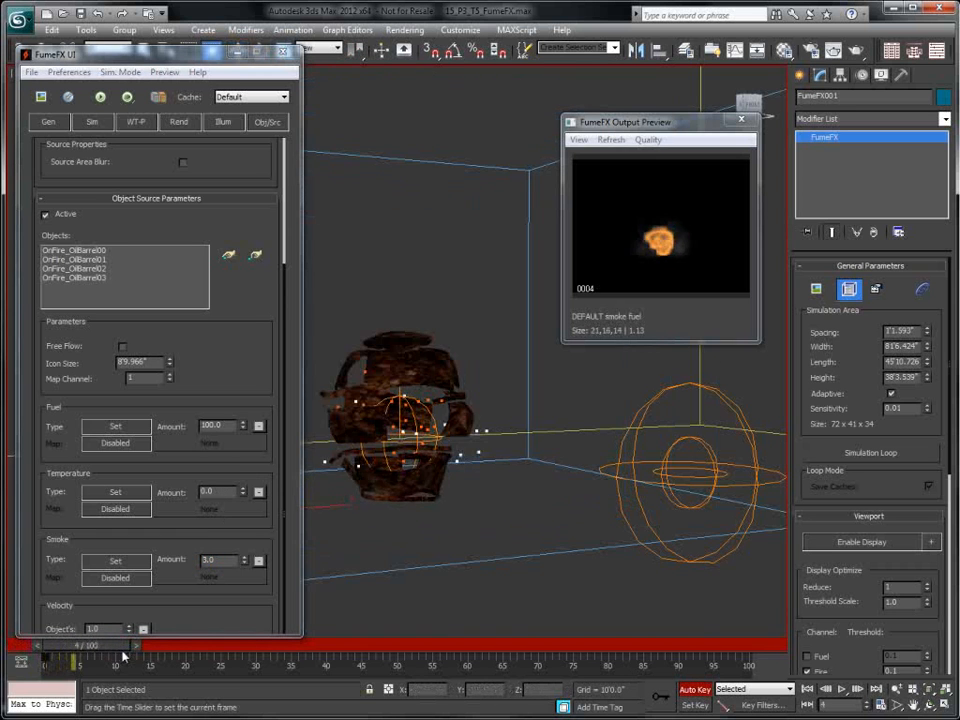
double_click(212, 493)
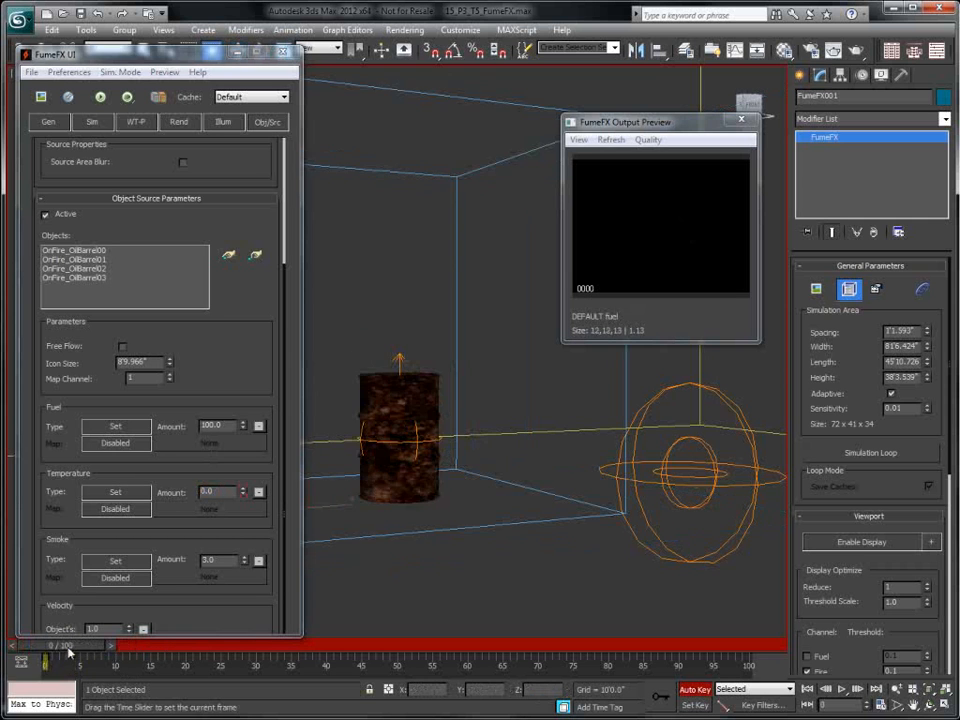
- Key the object source's smoke amount at 0 on frame 0 and 3 on frame 3, with Auto Key off and frame 0 current at the end
drag(77, 641, 115, 651)
right_click(246, 560)
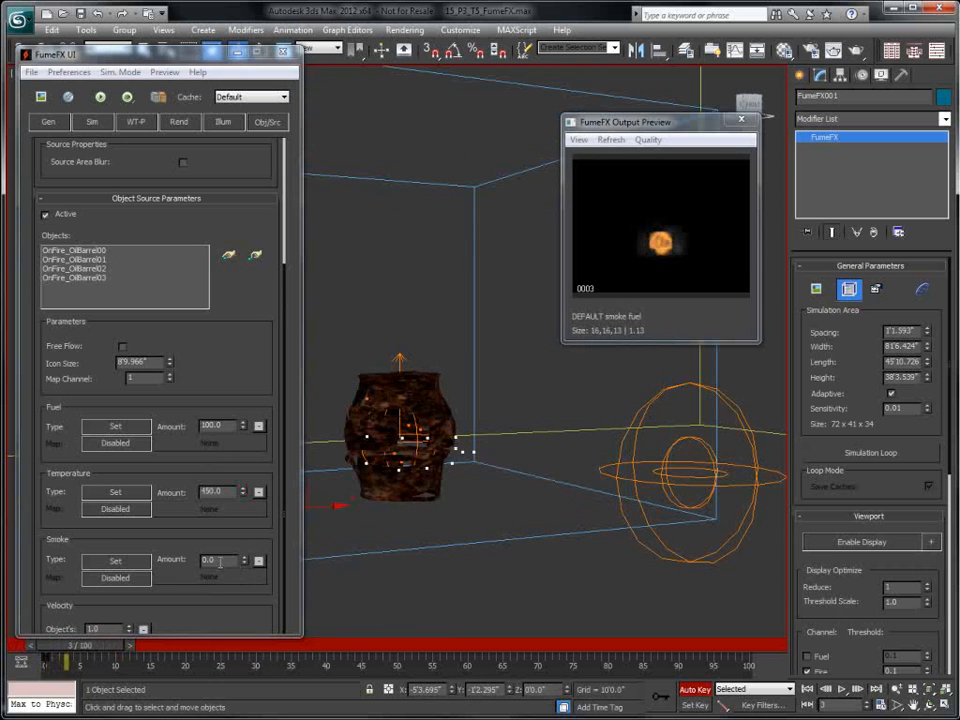
drag(219, 562, 117, 562)
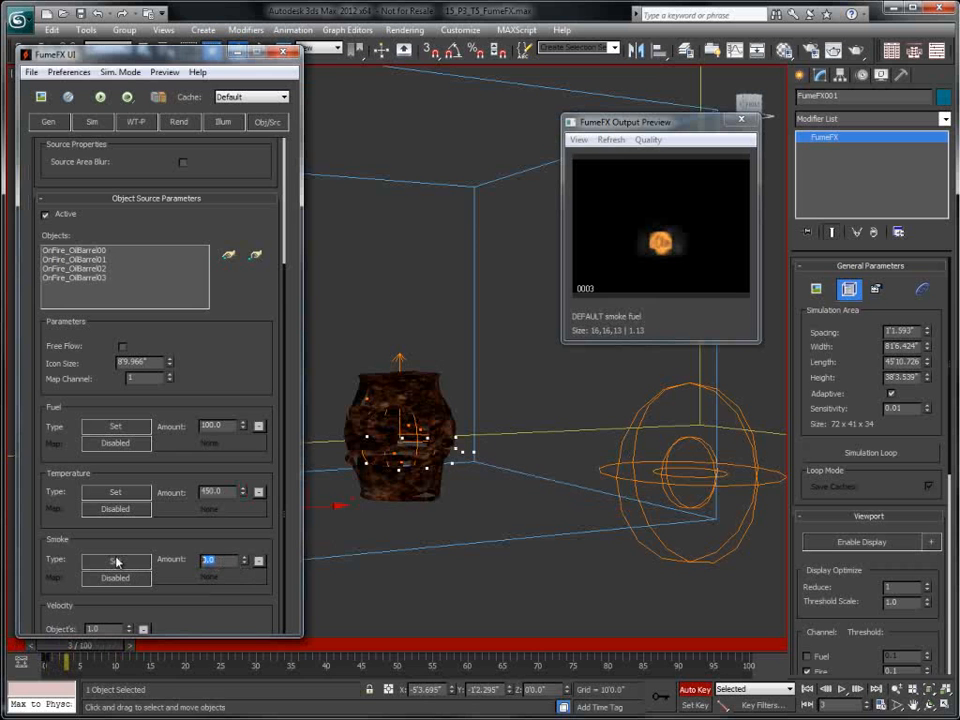
click(697, 690)
drag(90, 650, 43, 653)
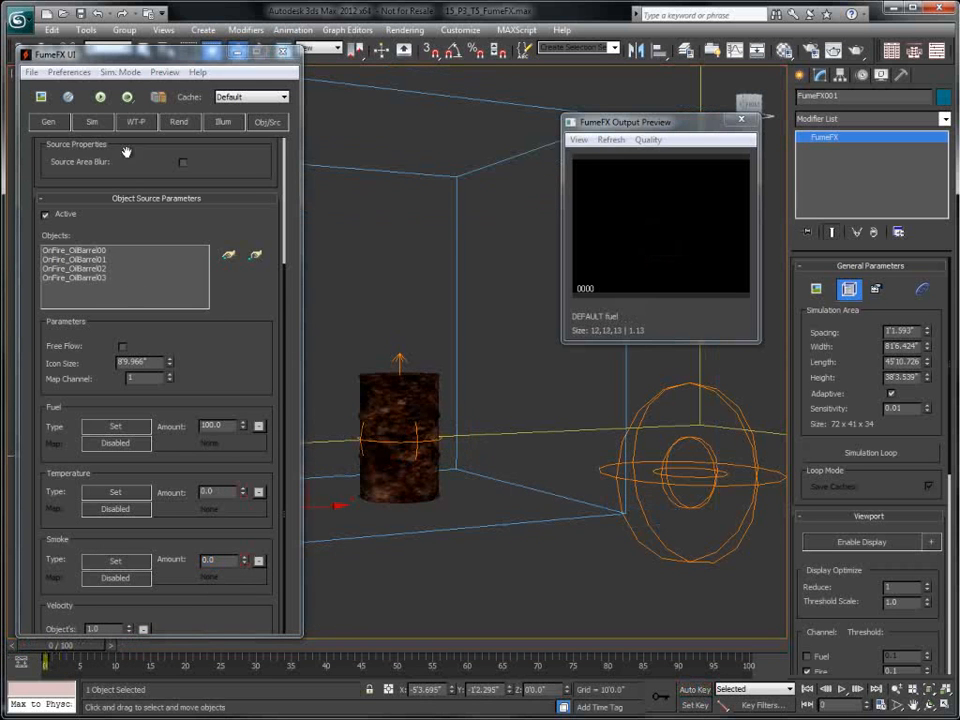
- Run the default simulation past frame 62, stop it, and scrub to frame 68 to review the burning debris
click(99, 97)
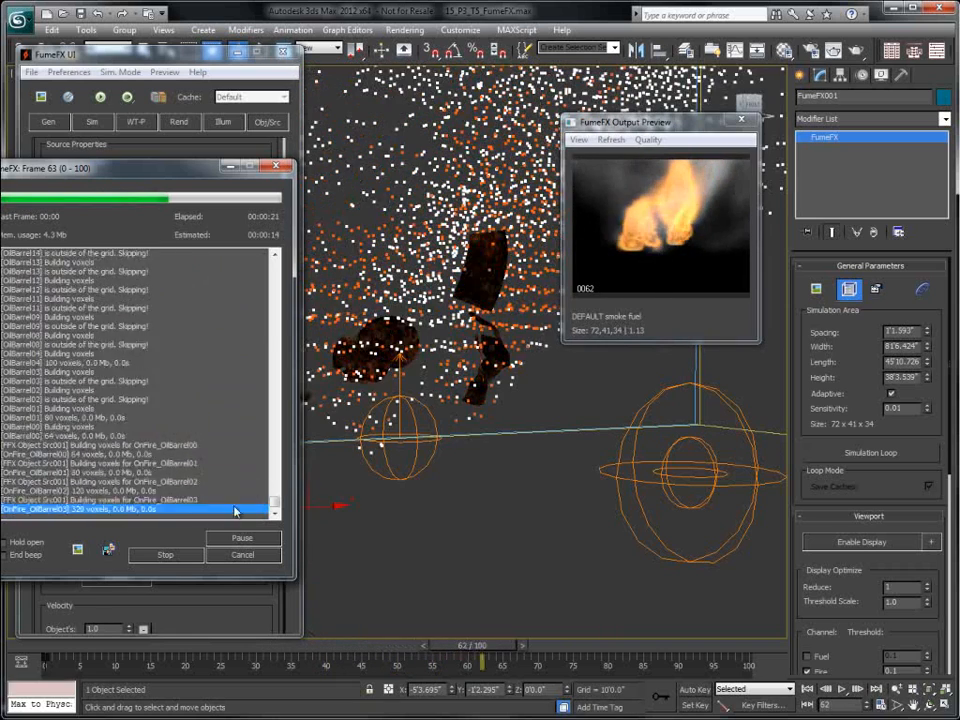
click(172, 557)
click(377, 653)
scroll(498, 505, down, 5)
alt+middle_drag(498, 505, 493, 507)
drag(367, 645, 523, 664)
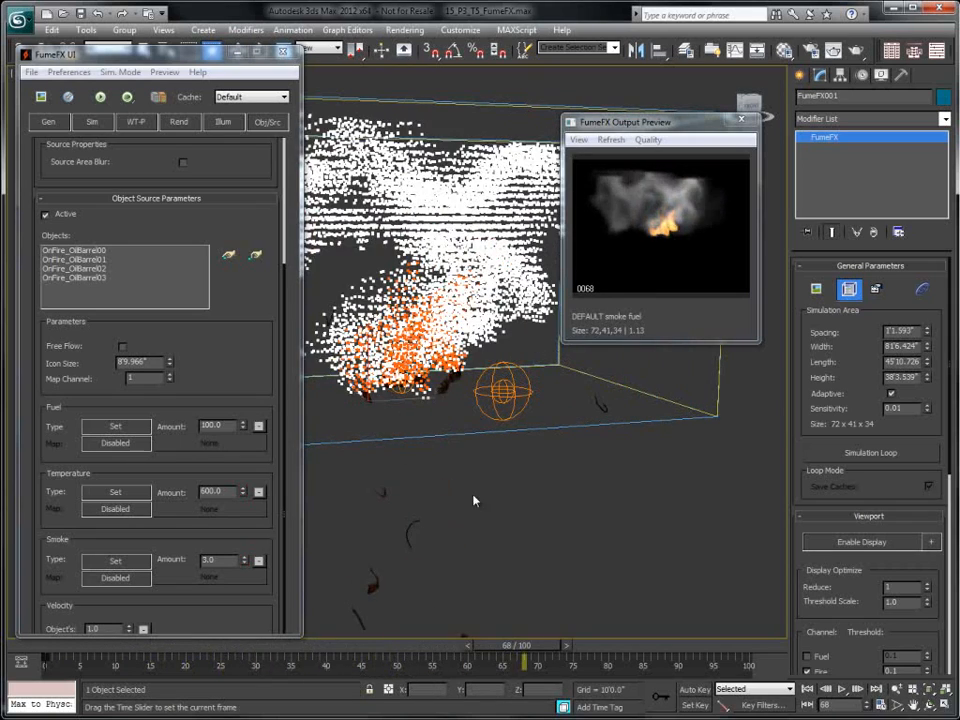
- Minimize the FumeFX settings window and close the output preview
click(236, 51)
drag(600, 121, 56, 176)
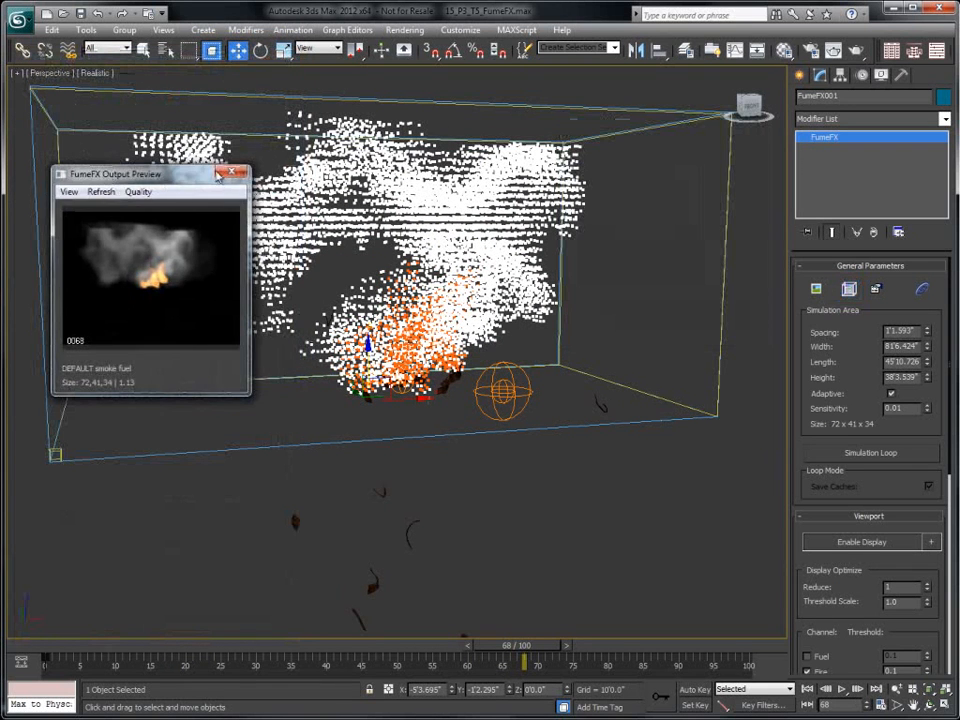
click(243, 169)
- Switch the scene display to the concrete pillar and scrub its collapse from frame 0 to frame 22
right_click(302, 355)
mouse_move(333, 316)
click(454, 315)
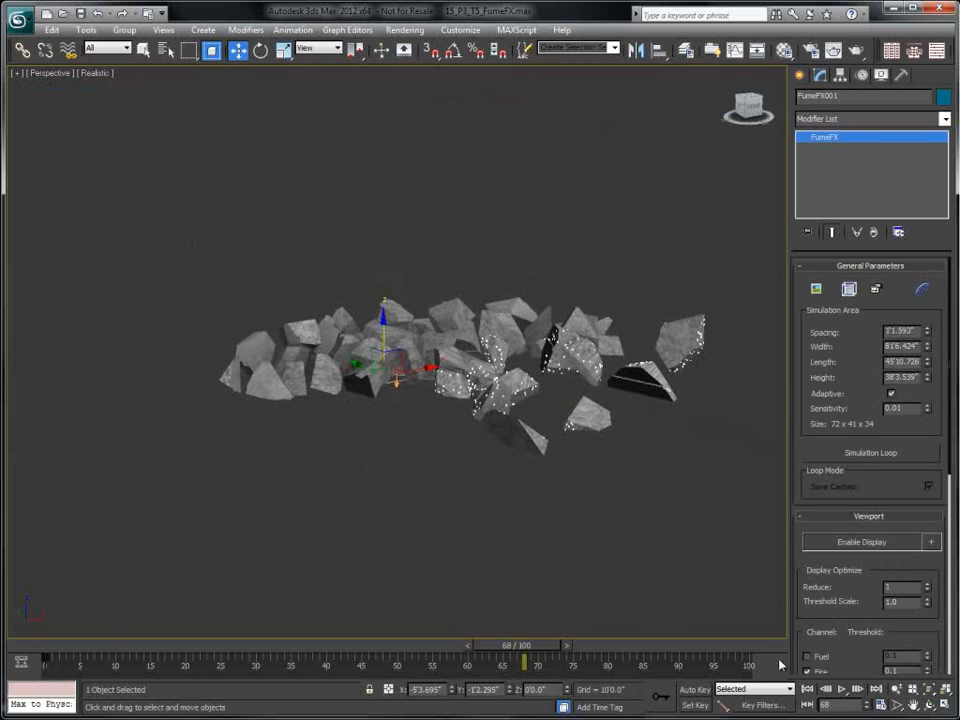
click(807, 689)
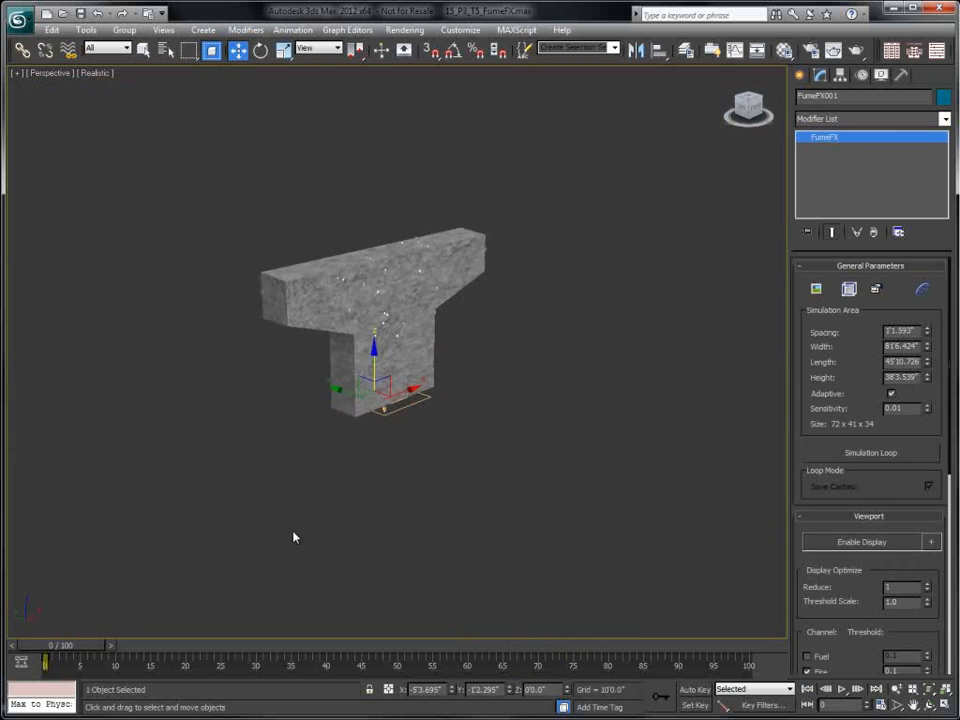
drag(70, 651, 215, 646)
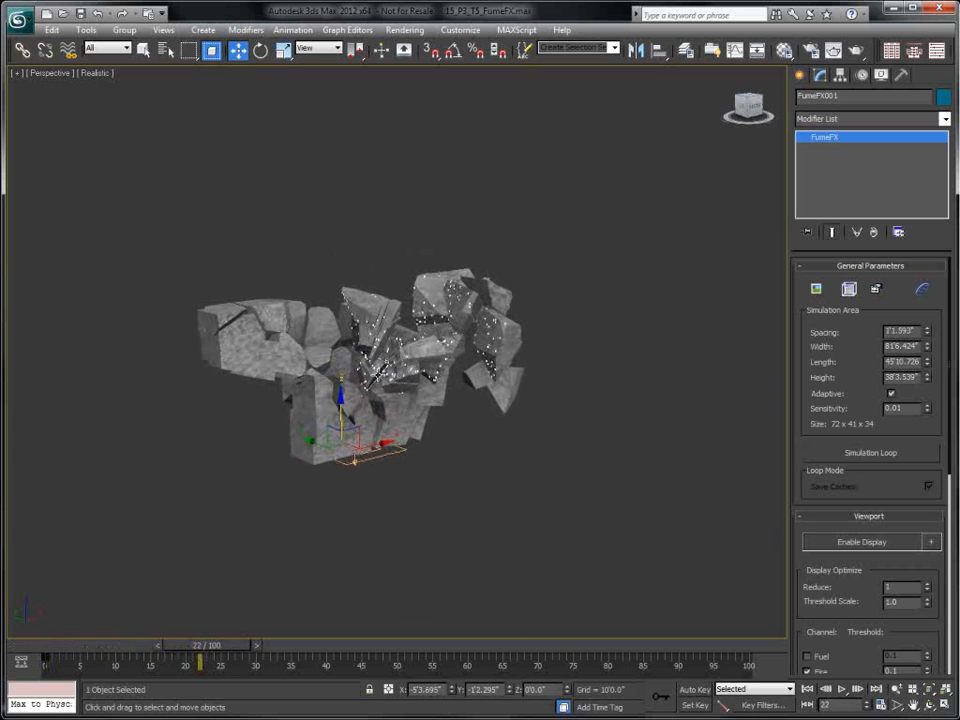
- Create a FumeFX container about 182' wide, 158' long and 102' high around the pillar and check its coverage of the debris at frame 70
drag(228, 651, 45, 651)
key(w)
scroll(418, 369, down, 2)
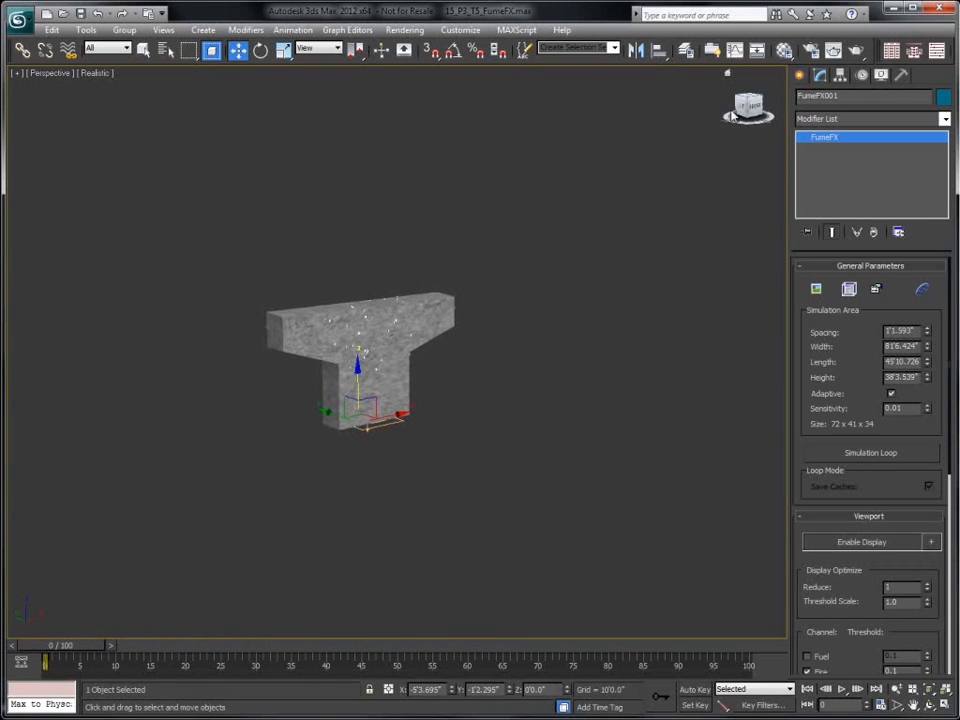
click(799, 75)
click(806, 100)
click(835, 175)
drag(40, 428, 694, 432)
click(634, 156)
drag(62, 645, 530, 645)
alt+middle_drag(495, 508, 546, 521)
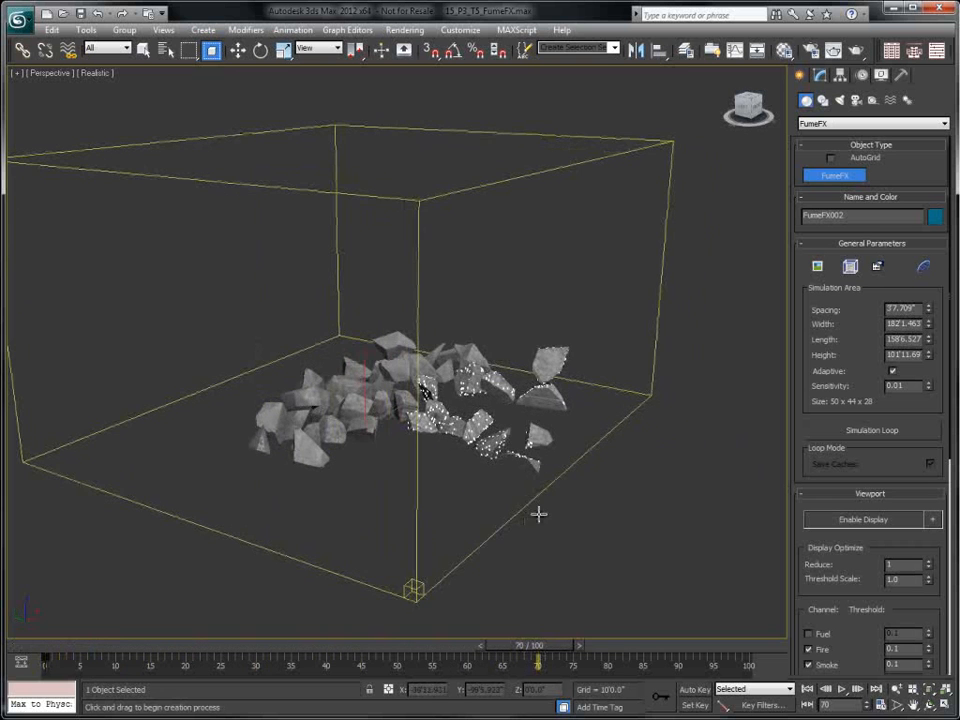
- Enlarge the container to about 242' wide, 212' long and 115' high, and review the pillar's collapse at frames 0 and 21
drag(930, 327, 931, 318)
alt+middle_drag(767, 343, 523, 594)
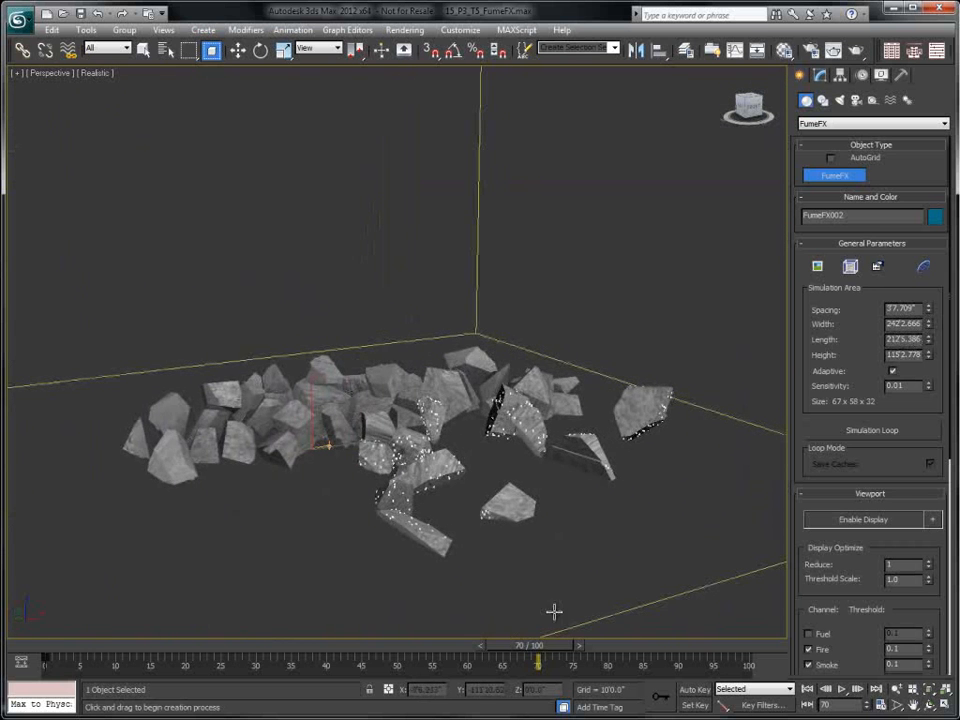
right_click(523, 594)
drag(528, 645, 150, 645)
key(Home)
click(834, 175)
scroll(394, 279, up, 5)
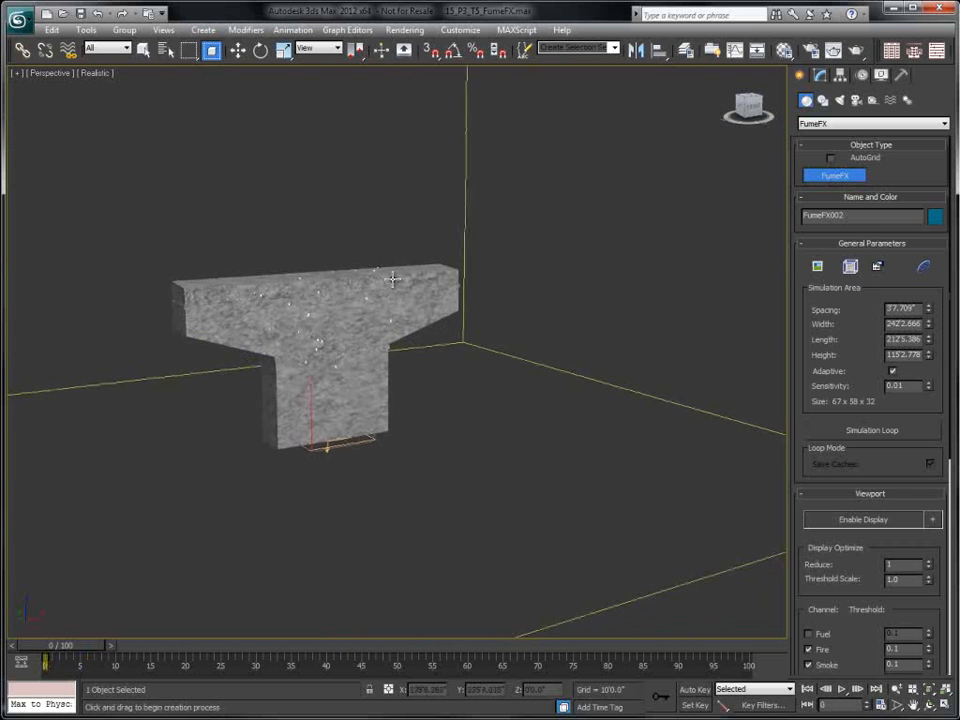
right_click(180, 487)
drag(45, 645, 200, 640)
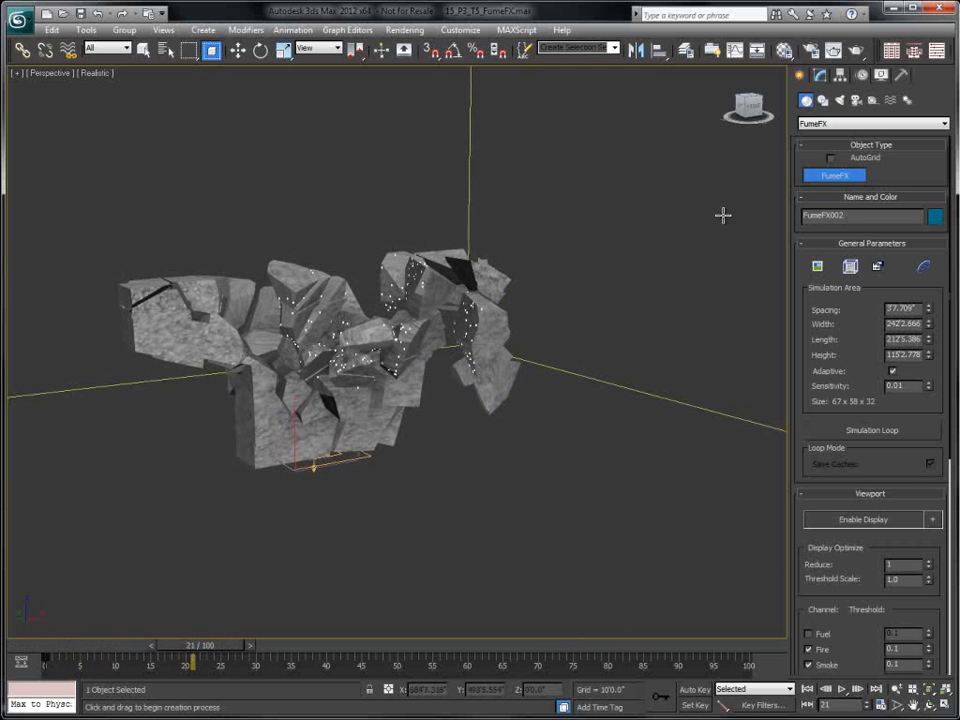
click(822, 76)
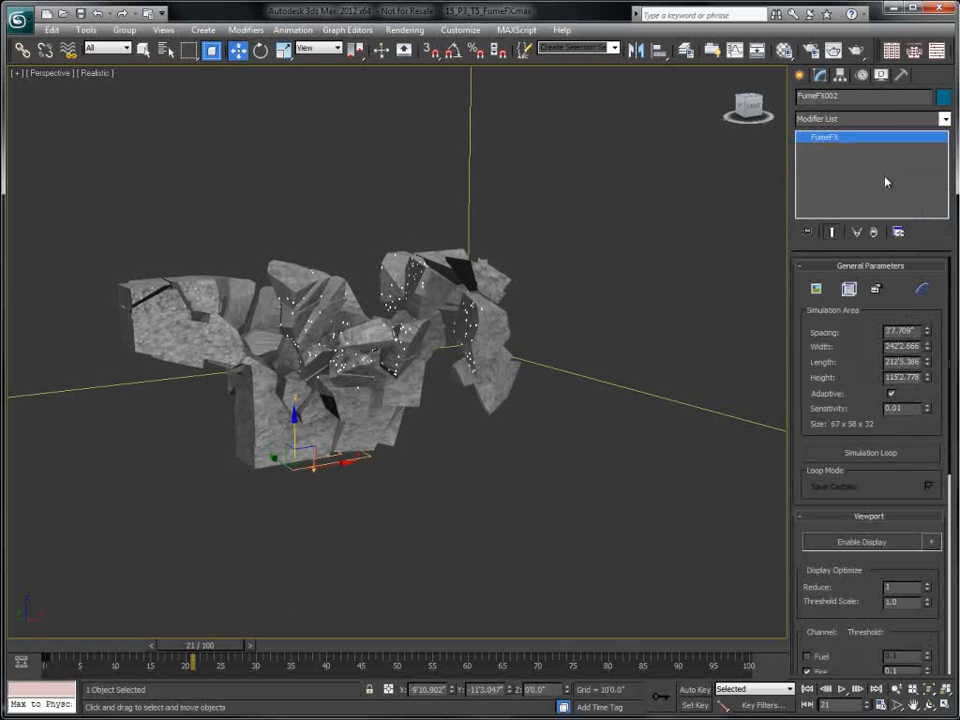
- Create a FumeFX particle source beside the pillar, assign PF Source 001 as its particles, and return to frame 0
click(801, 77)
click(873, 100)
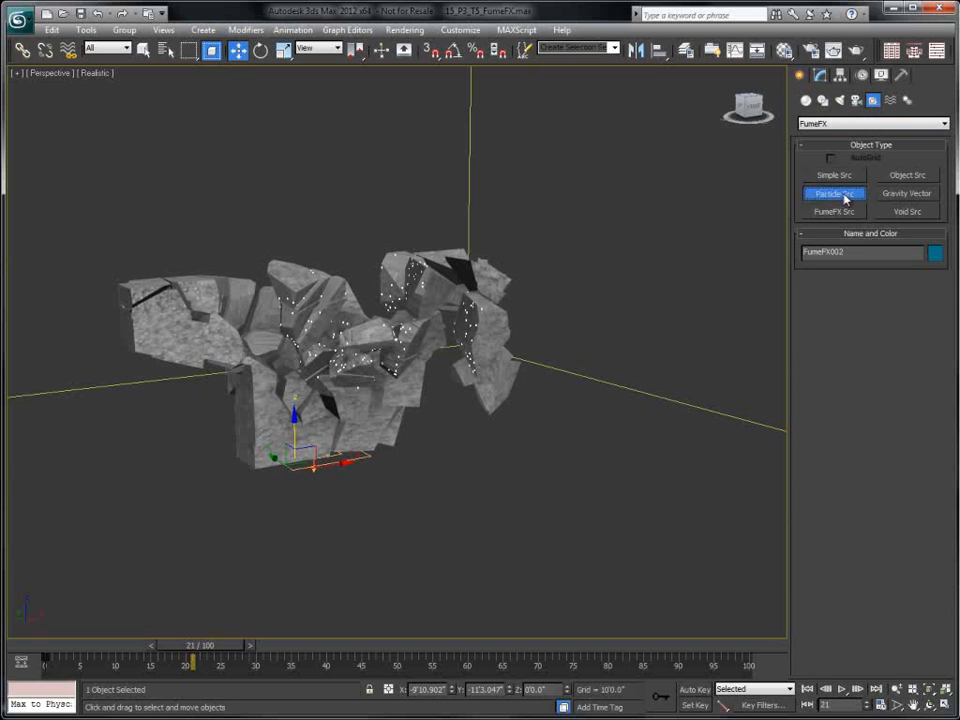
click(845, 199)
drag(639, 454, 640, 430)
click(814, 376)
click(345, 460)
key(w)
drag(197, 660, 45, 660)
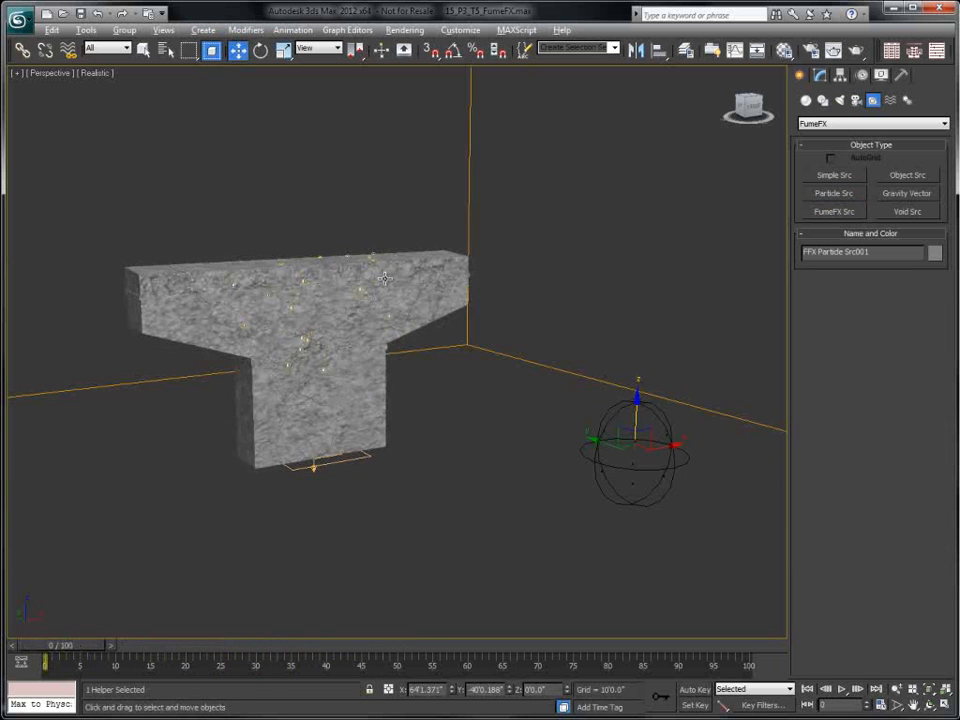
- Open the FumeFX settings window and output preview for the pillar's container, moving the settings window clear of the scene
scroll(384, 278, down, 3)
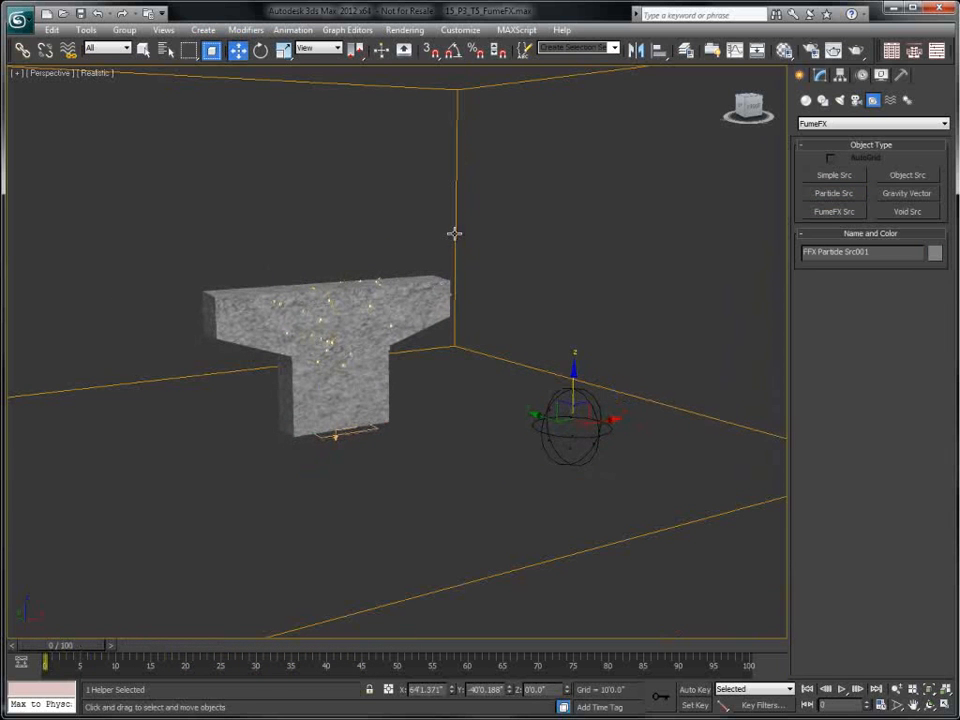
click(455, 233)
click(820, 75)
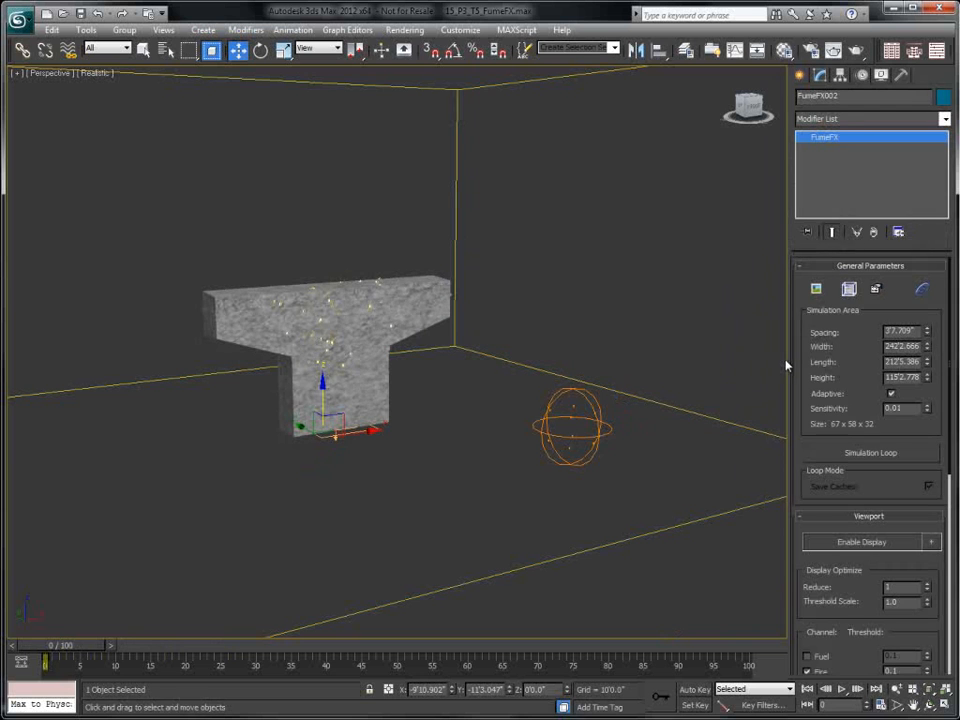
click(849, 288)
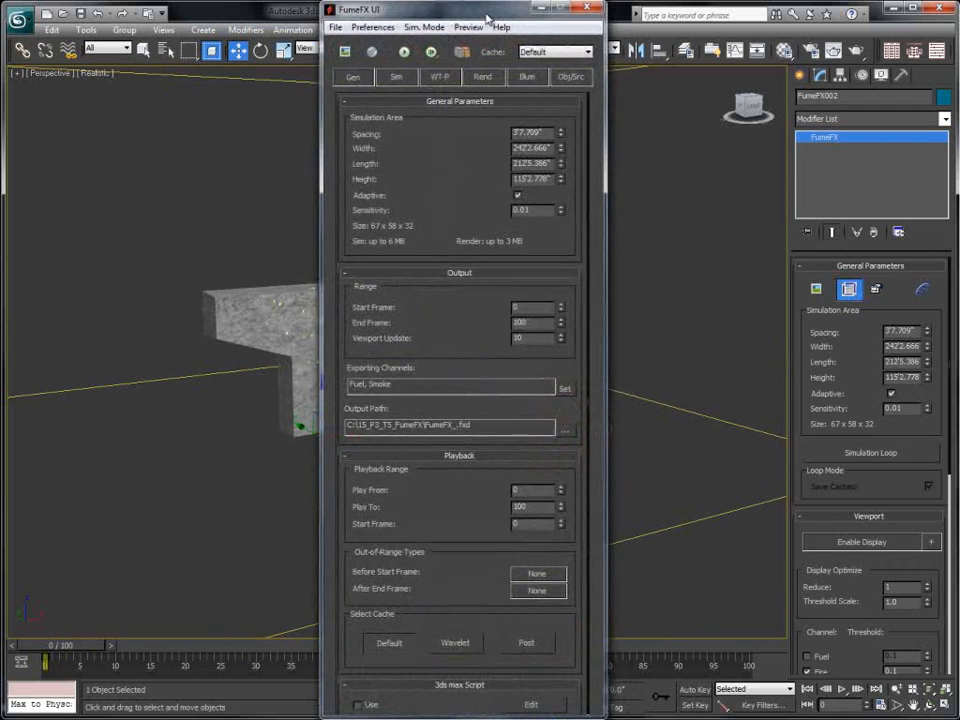
drag(505, 12, 196, 35)
click(817, 289)
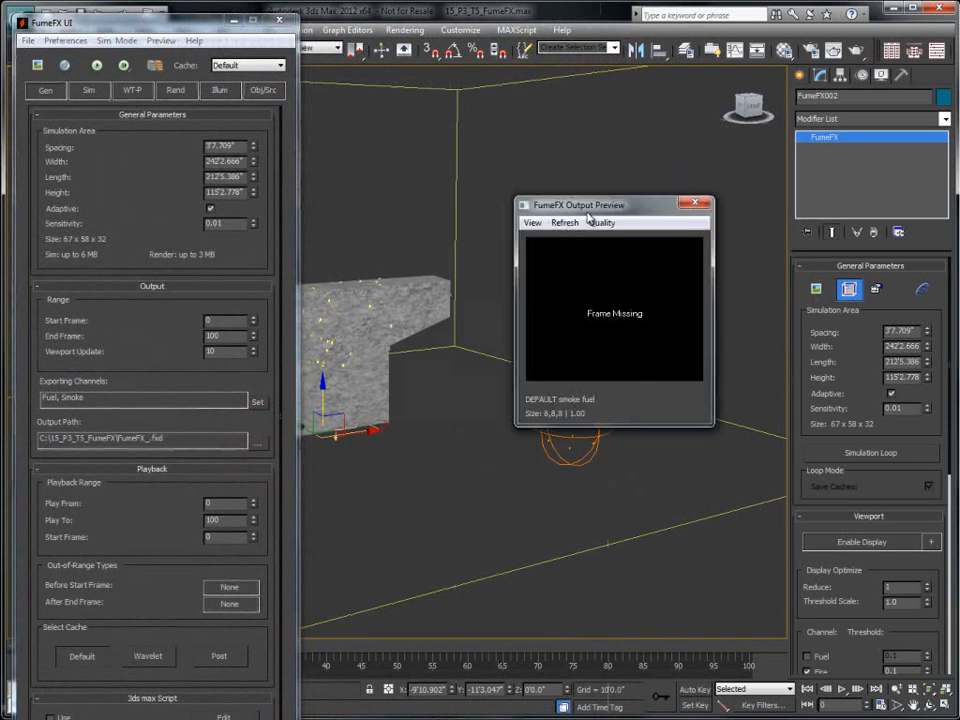
- Add the particle source to the container's sources, with a temperature amount of 0 and a smoke amount of 2
click(261, 92)
click(162, 237)
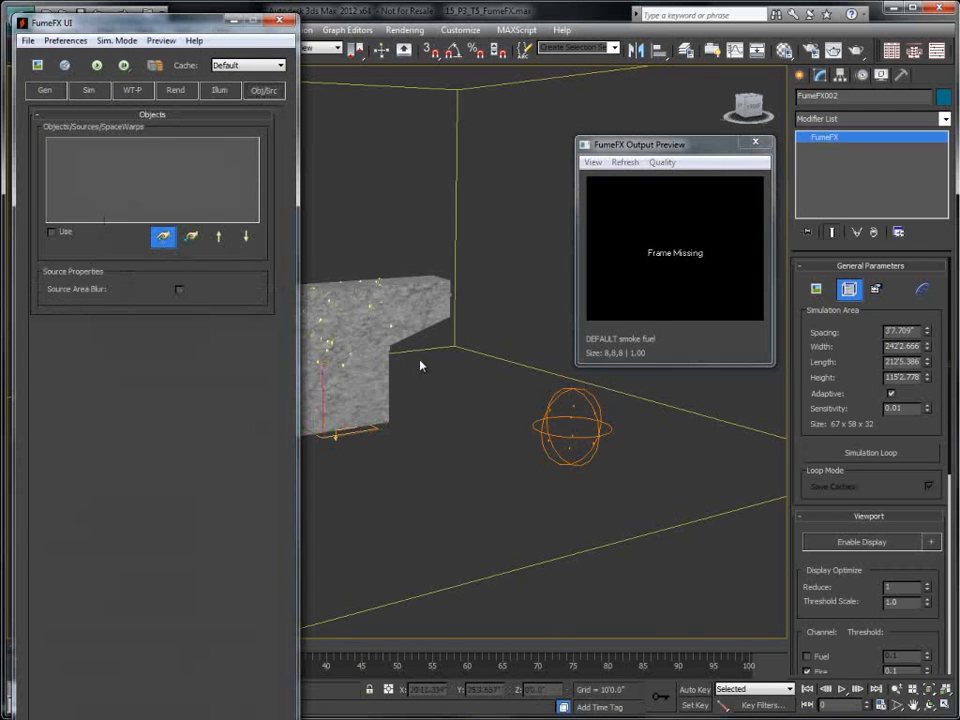
click(544, 404)
scroll(47, 541, down, 3)
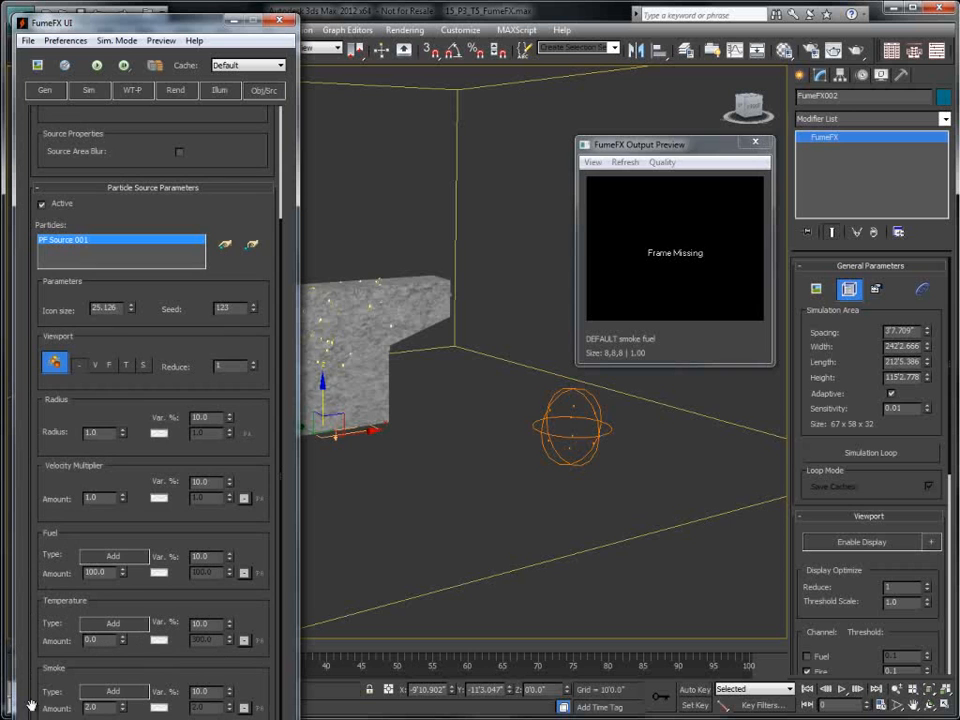
double_click(104, 706)
- Set the simulation's X turbulence to 10 inches
click(90, 90)
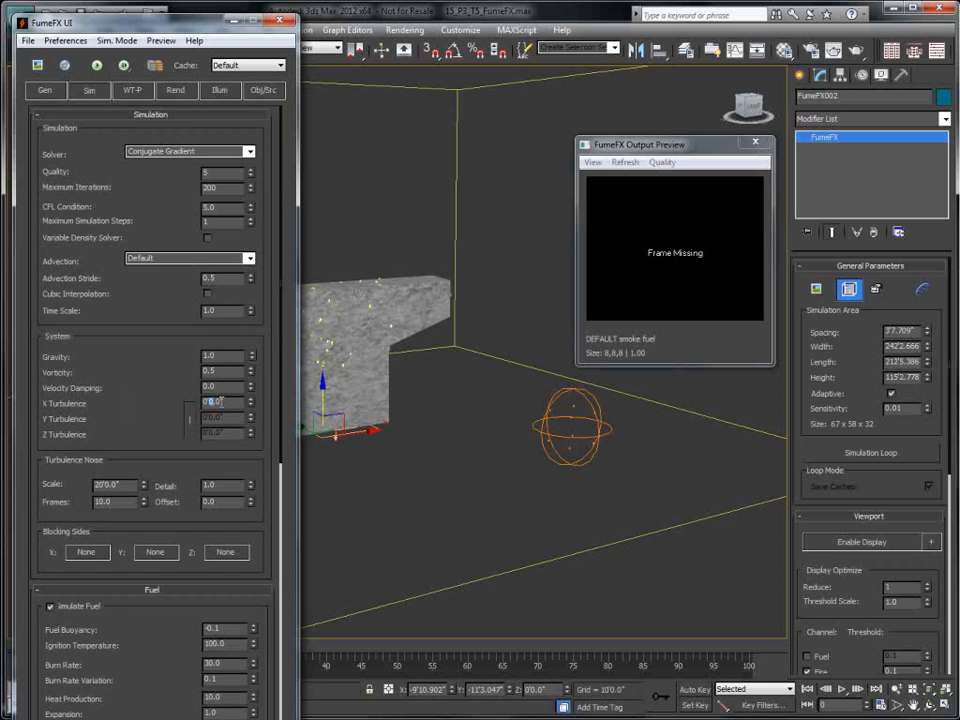
text(10)
key(Return)
- Start the default simulation and move its progress window clear of the collapsing pillar
click(96, 65)
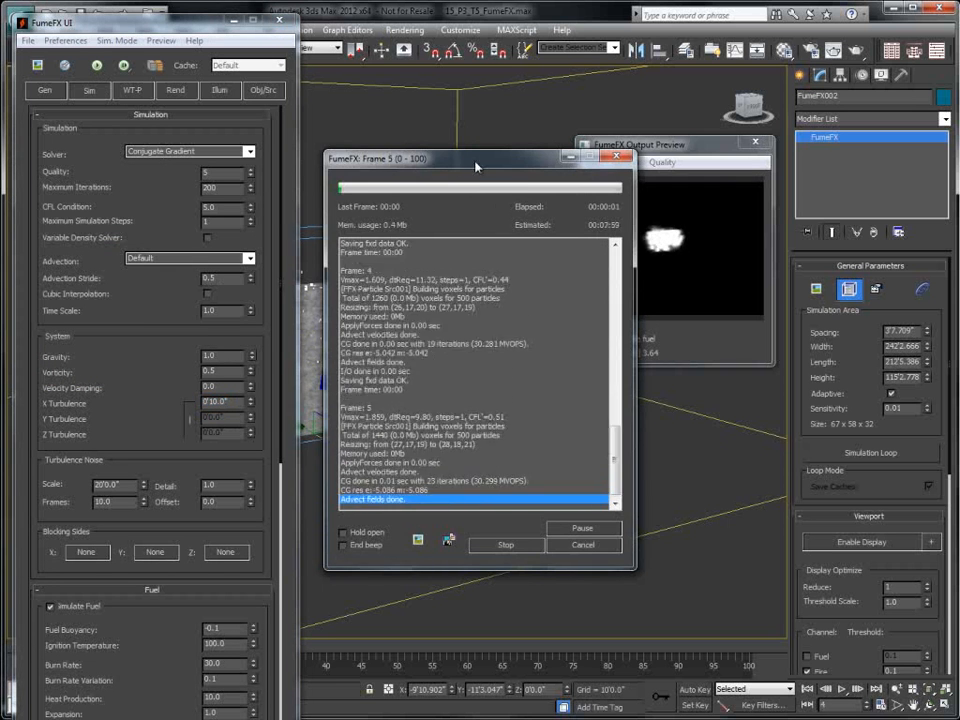
drag(356, 156, 156, 145)
drag(297, 150, 186, 156)
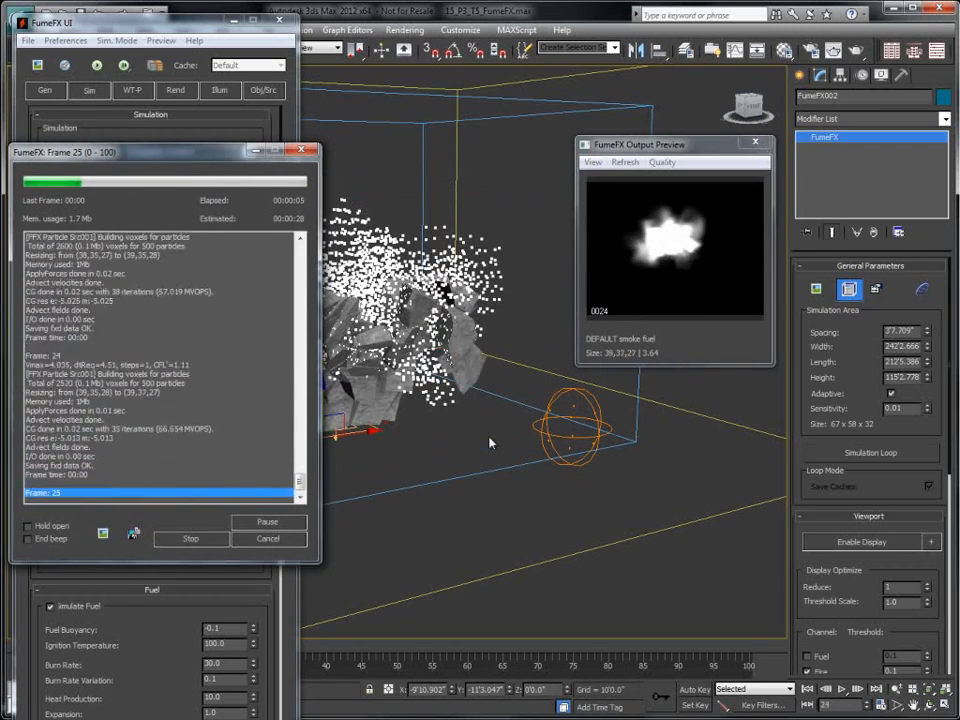